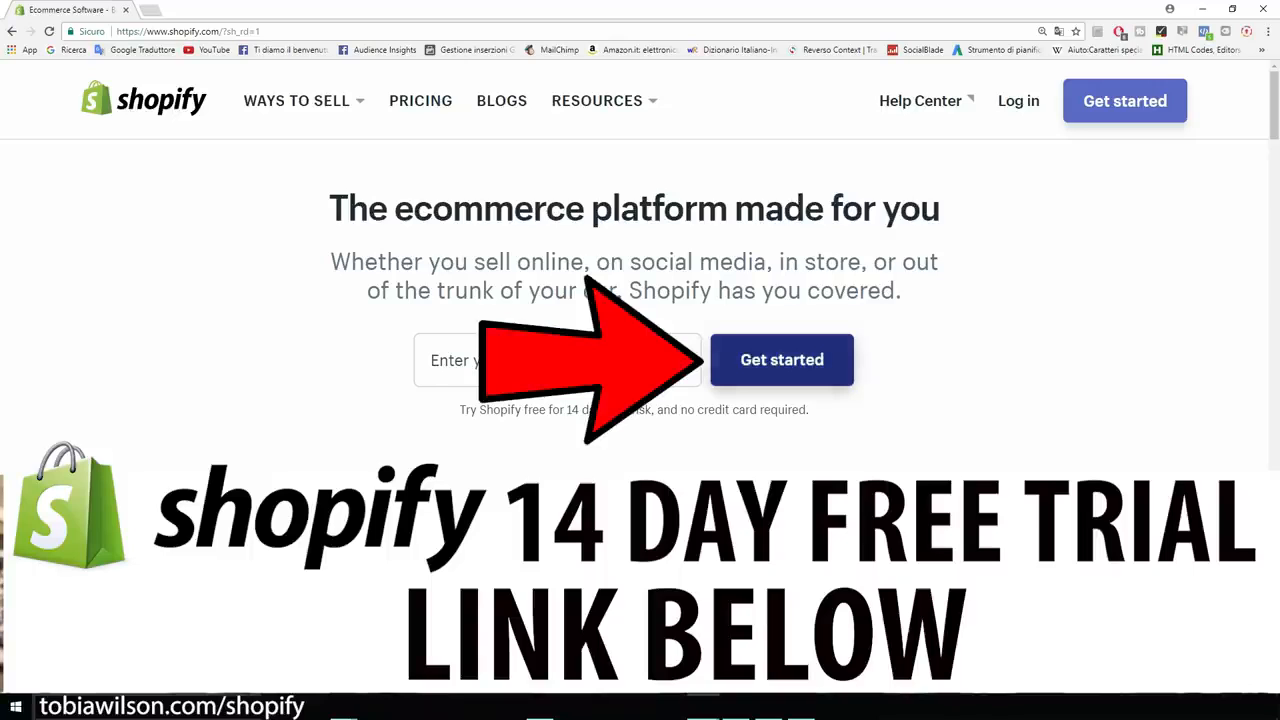
Open Shopify's free 14-day trial signup form from the Get started button.
{"action": "left_click", "coordinate": [782, 360]}
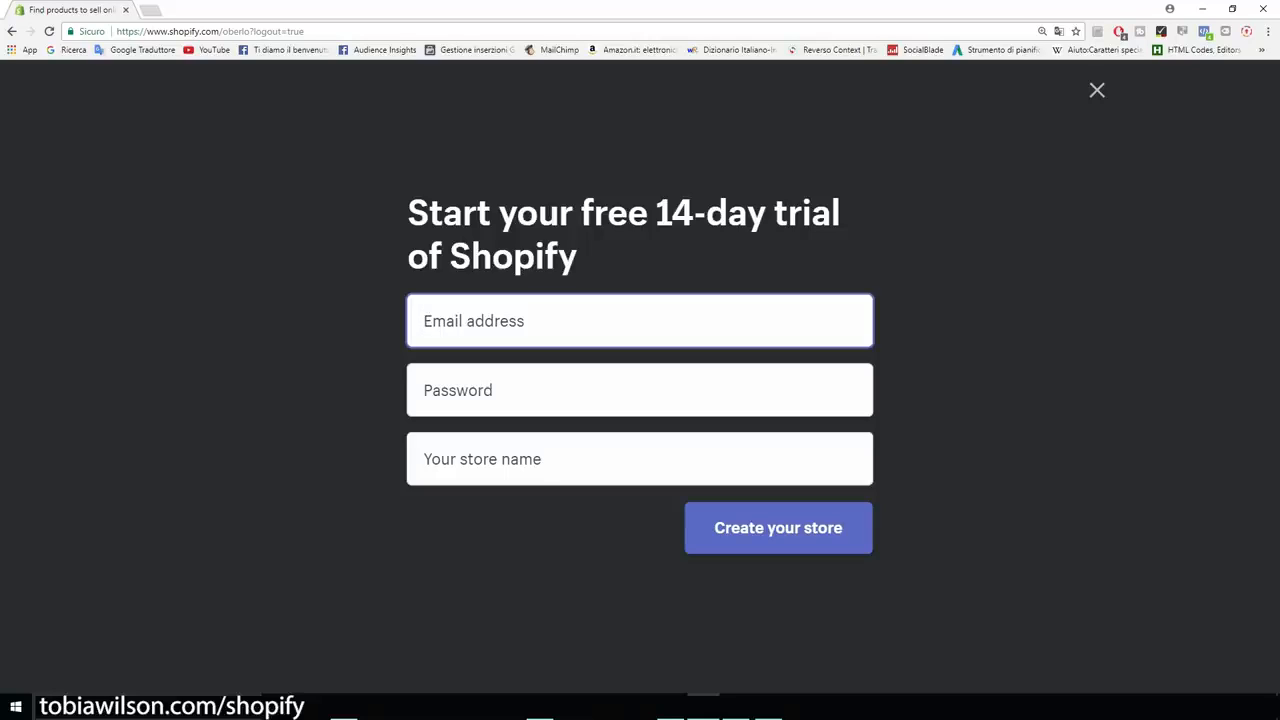
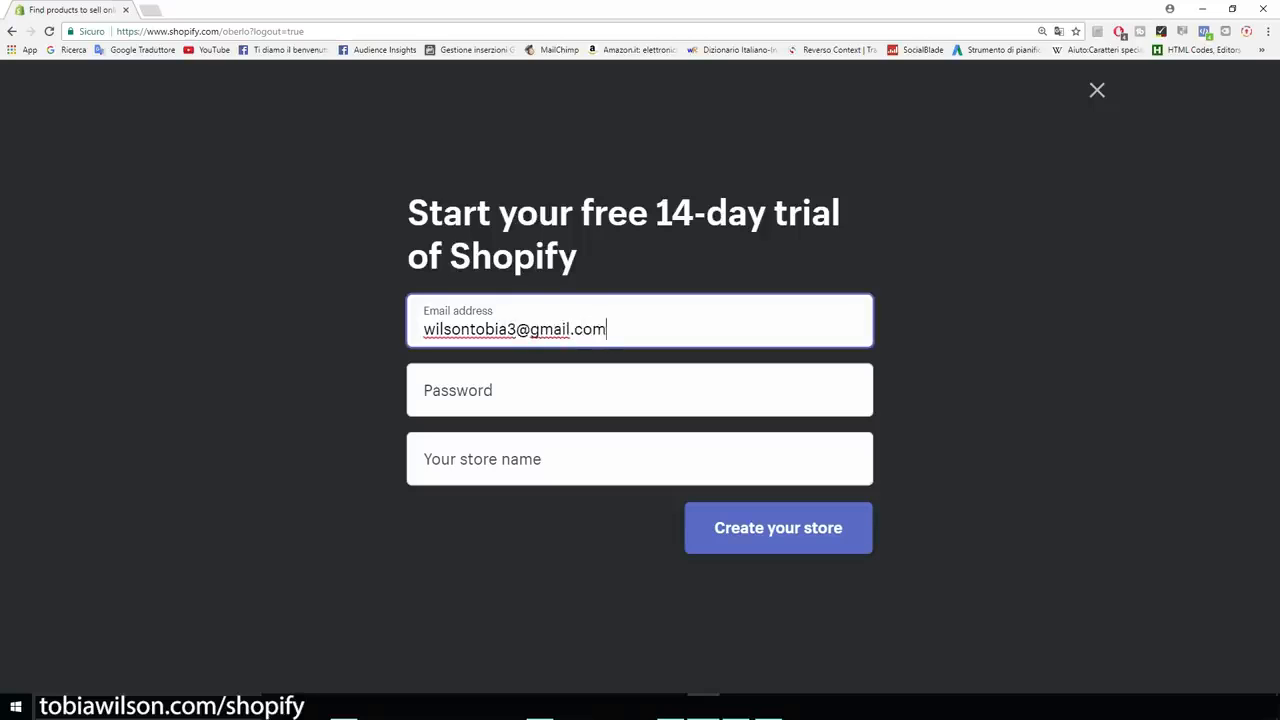
Enter the account e-mail address and password in the trial signup form.
{"action": "key", "text": "Tab"}
{"action": "type", "text": "••••••••"}
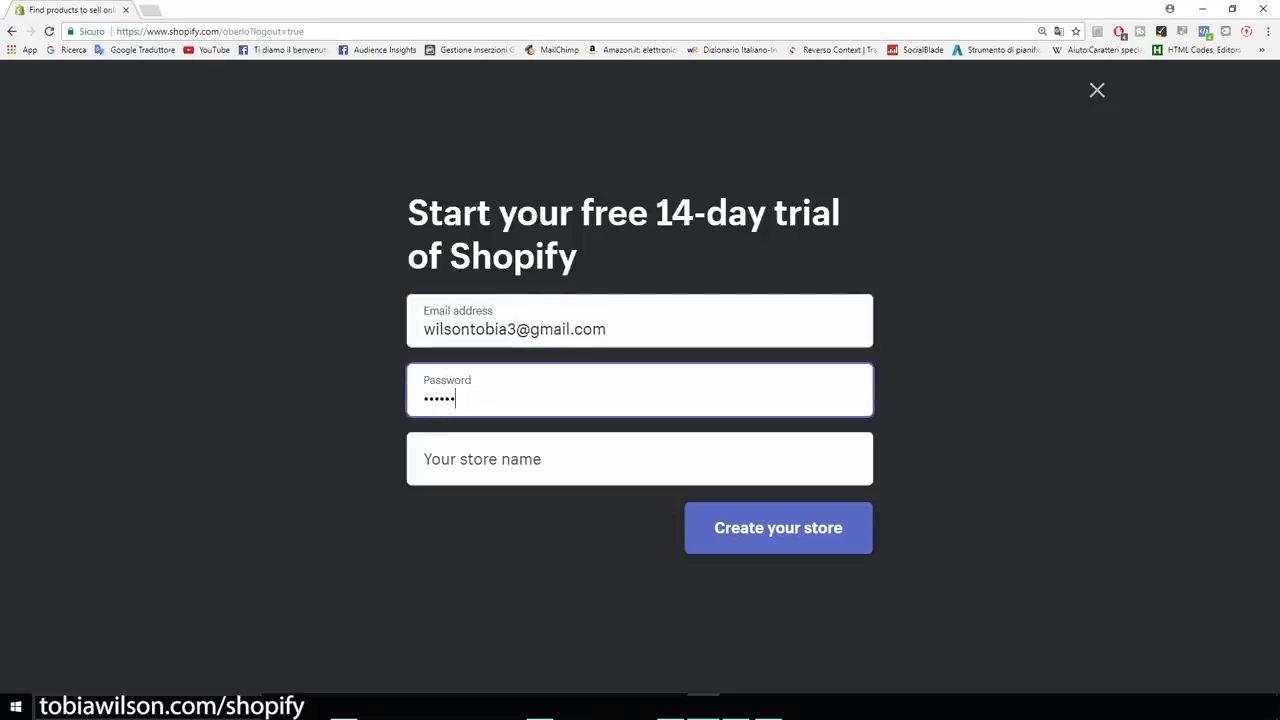
{"action": "key", "text": "Tab"}
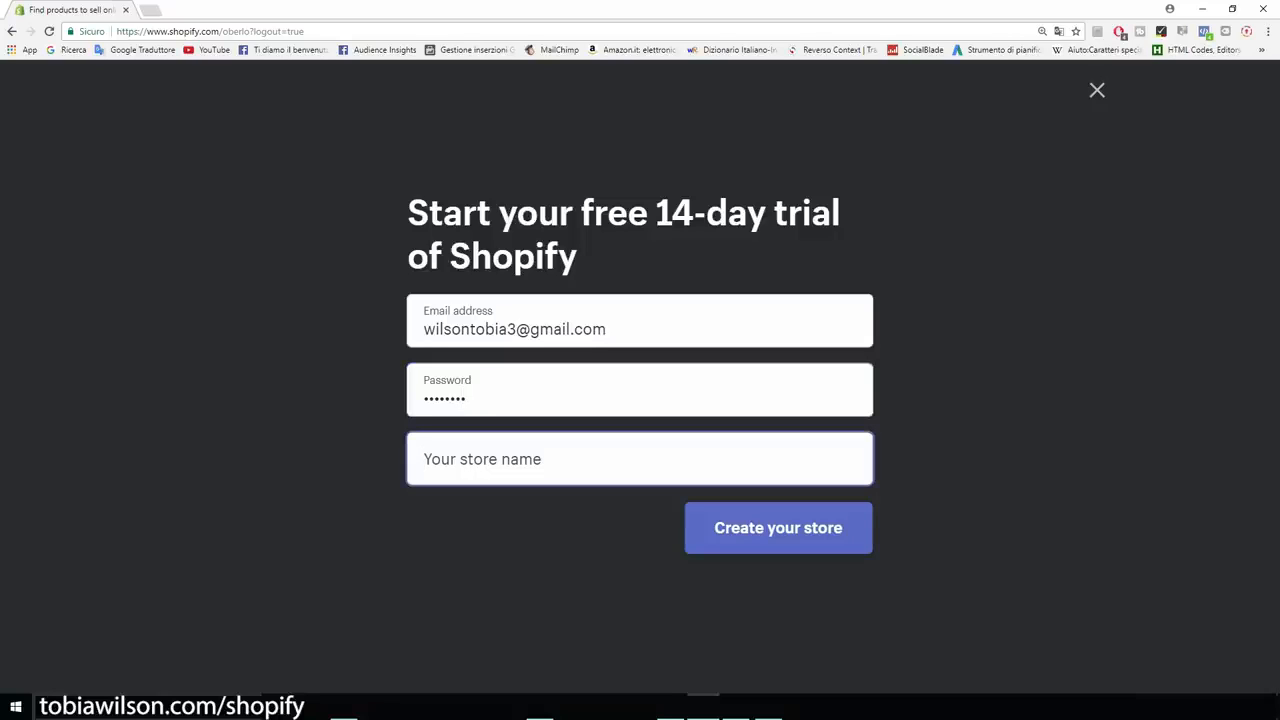
Set the store name to CatsMerchStore without the .myshopify.com suffix and create the store.
{"action": "type", "text": "Cats"}
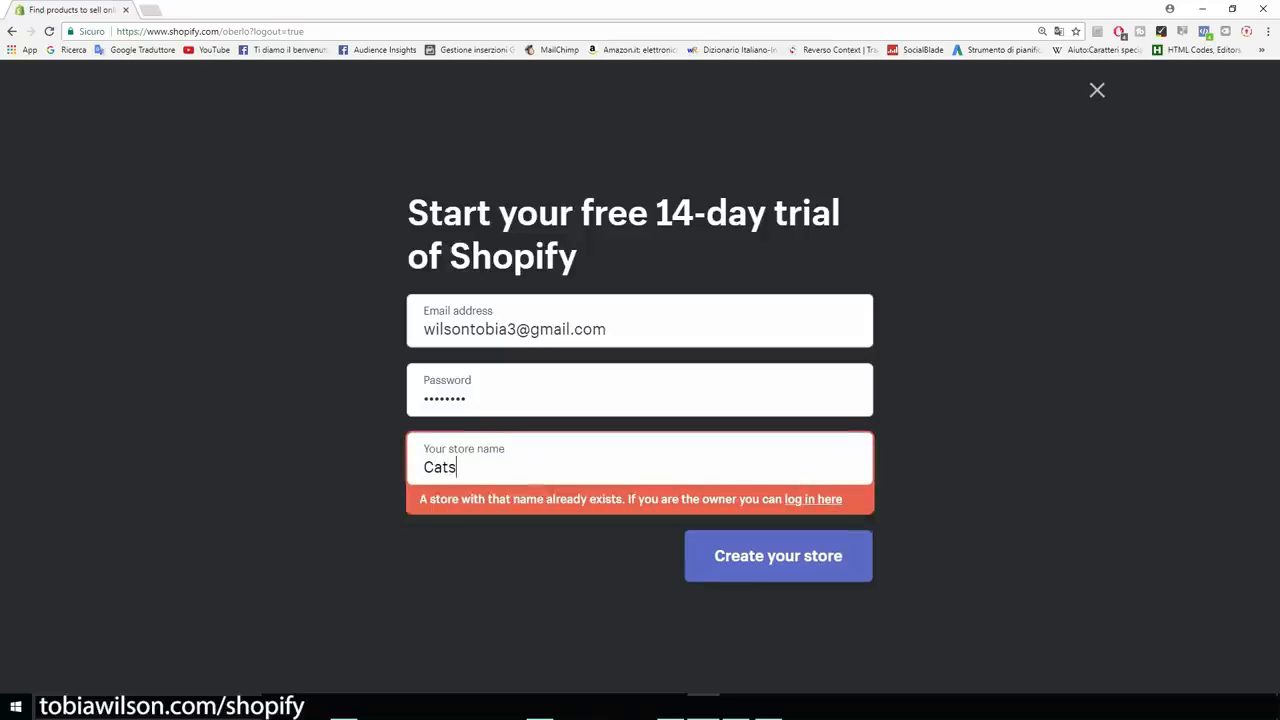
{"action": "type", "text": "Merc"}
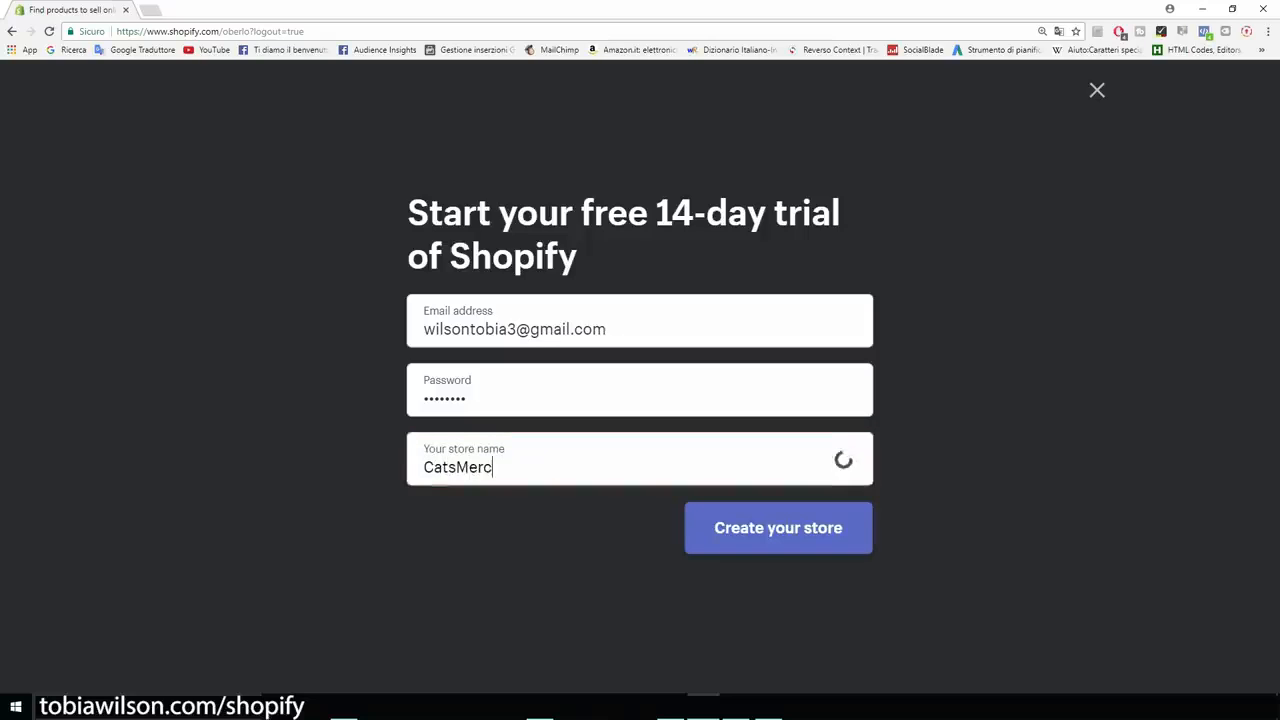
{"action": "type", "text": "hStore"}
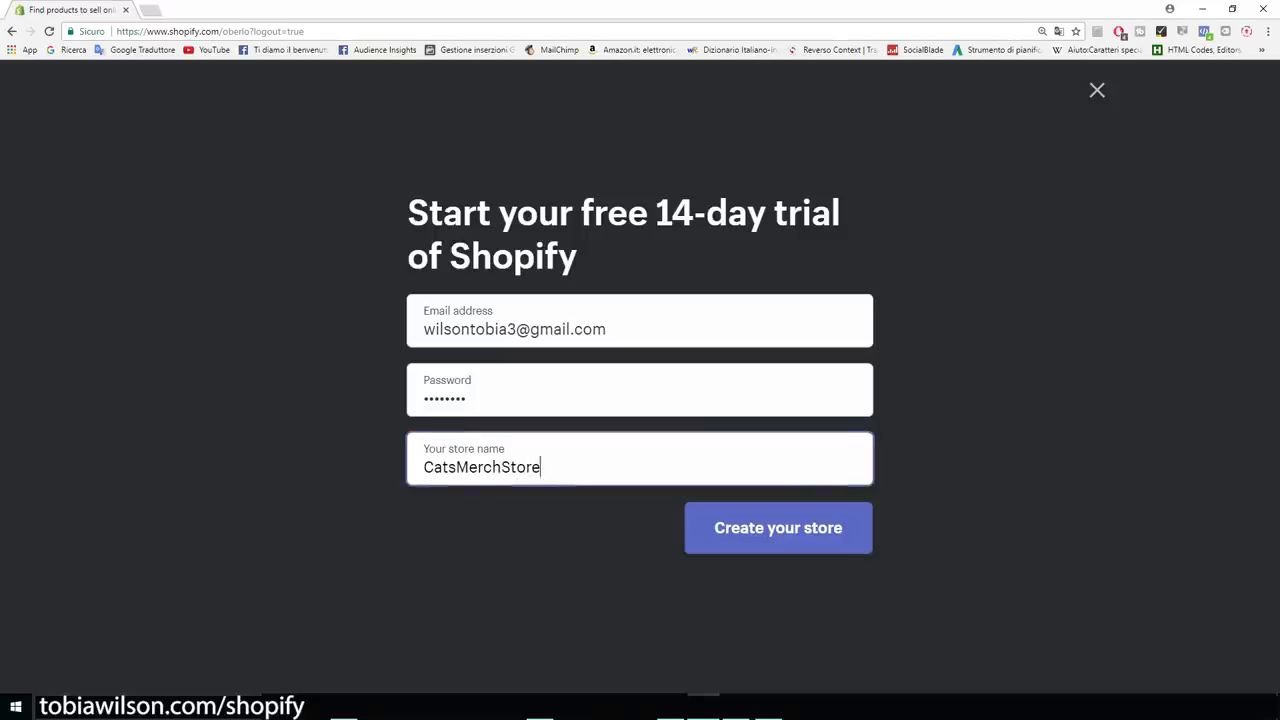
{"action": "left_click_drag", "start_coordinate": [541, 467], "coordinate": [424, 467]}
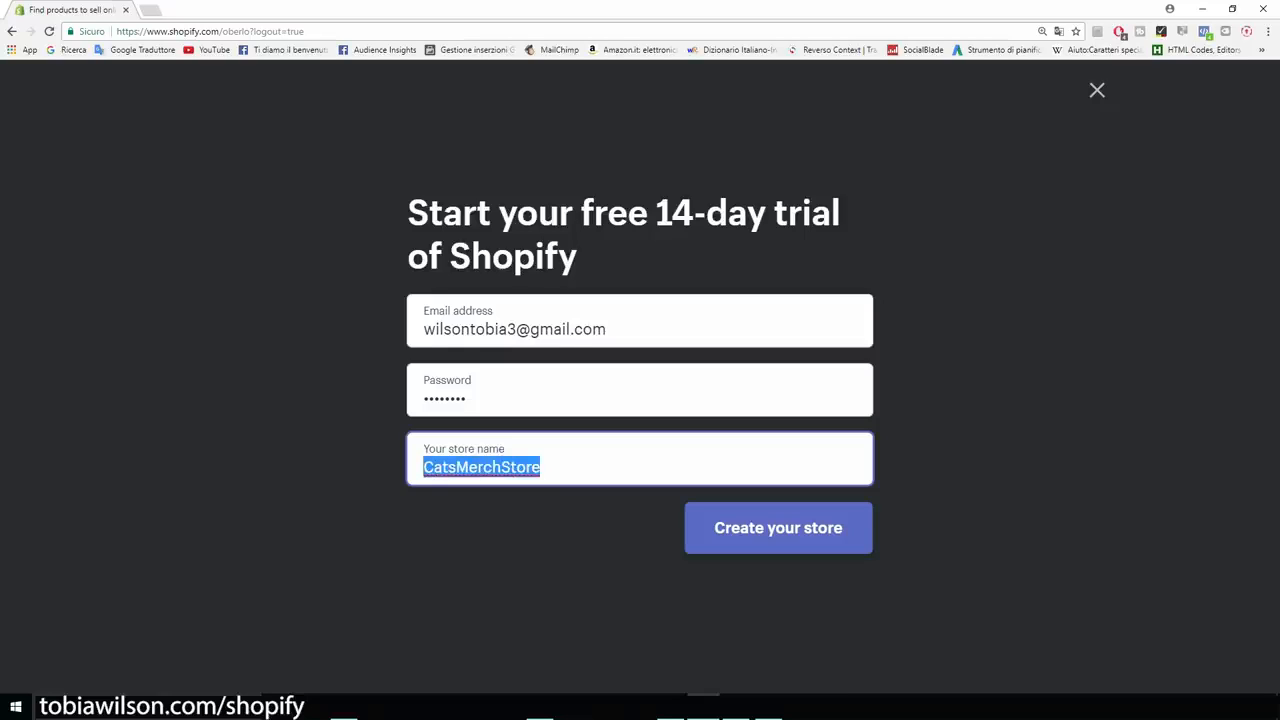
{"action": "left_click", "coordinate": [541, 467]}
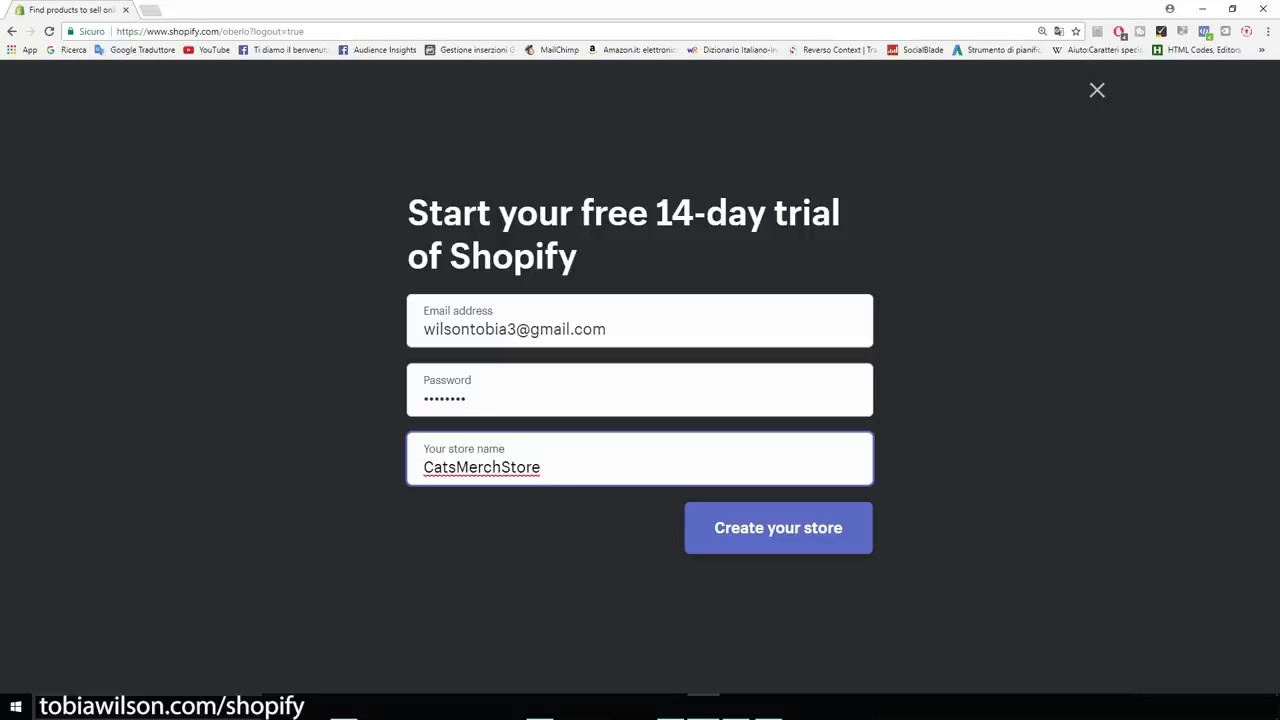
{"action": "type", "text": ".myshopify.com"}
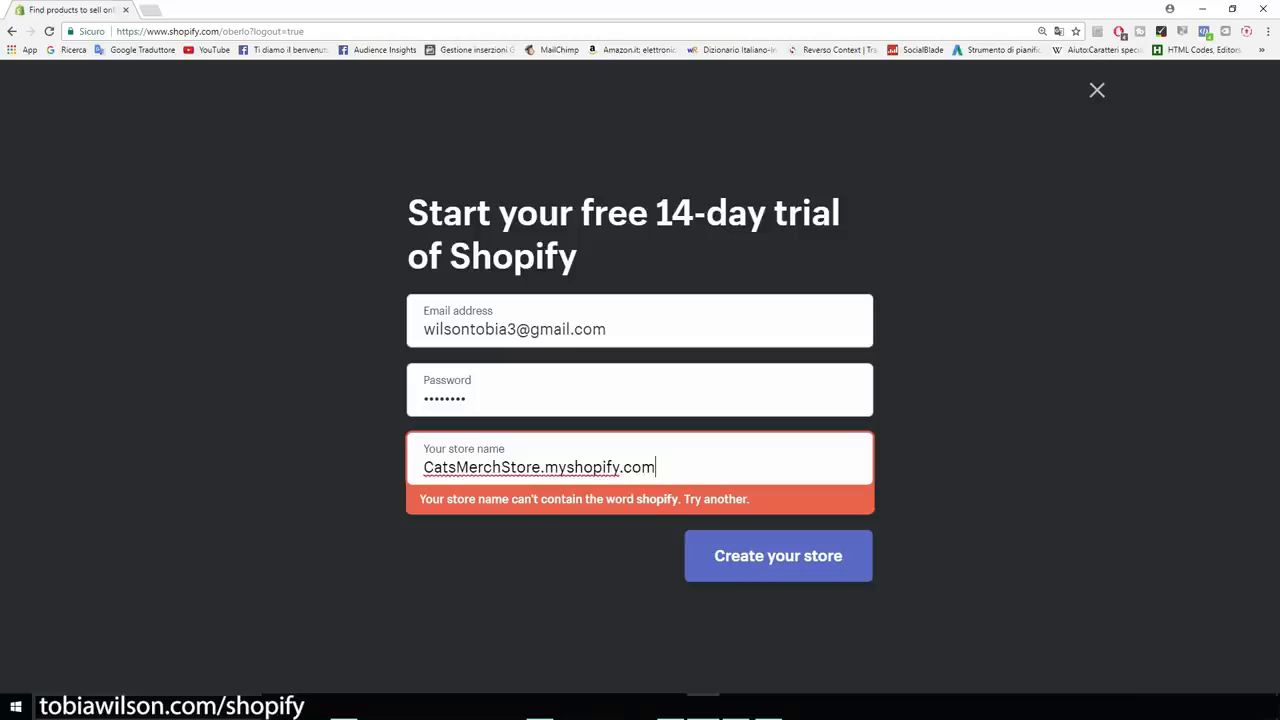
{"action": "left_click_drag", "start_coordinate": [657, 467], "coordinate": [423, 467]}
{"action": "left_click", "coordinate": [657, 467]}
{"action": "left_click_drag", "start_coordinate": [657, 467], "coordinate": [541, 467]}
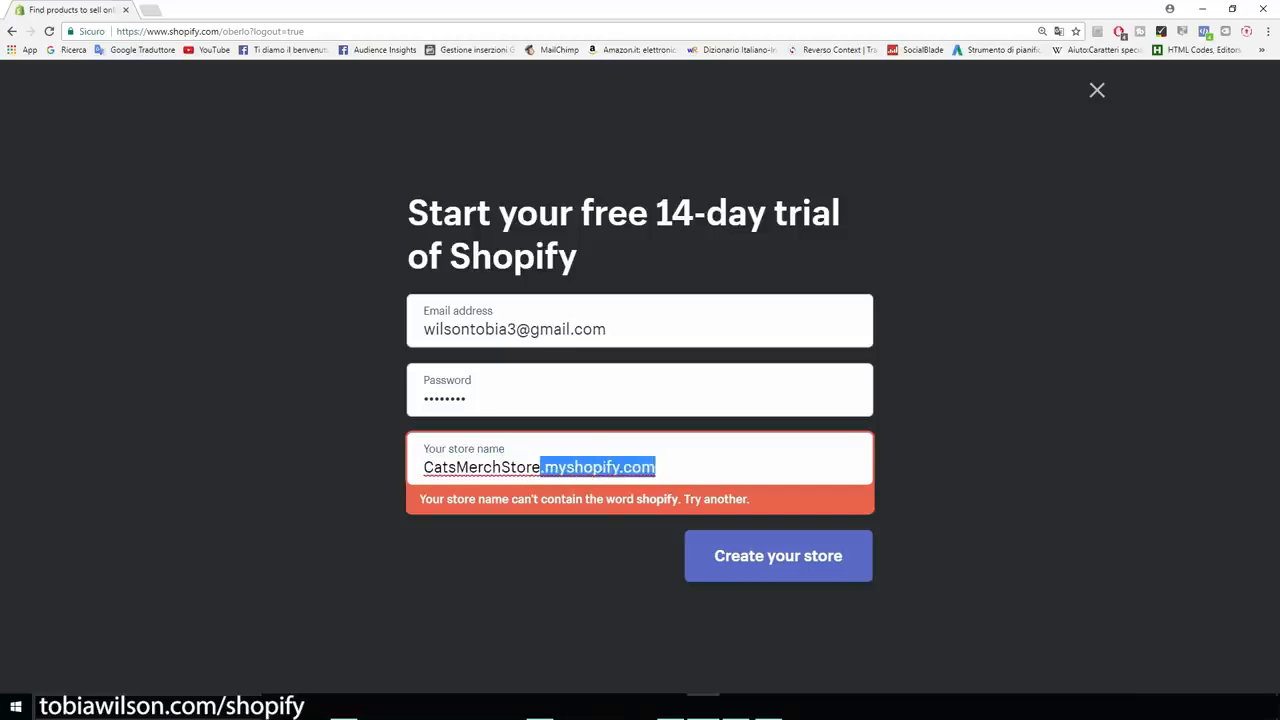
{"action": "key", "text": "BackSpace"}
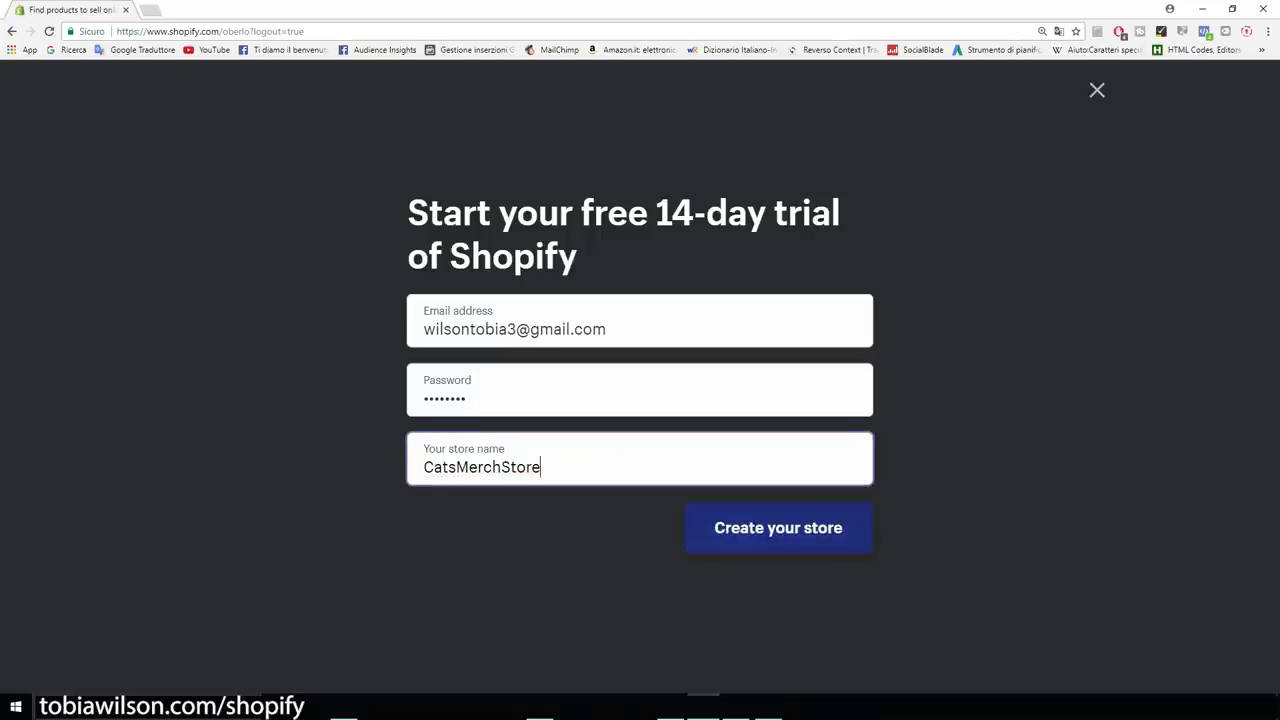
{"action": "left_click", "coordinate": [778, 527]}
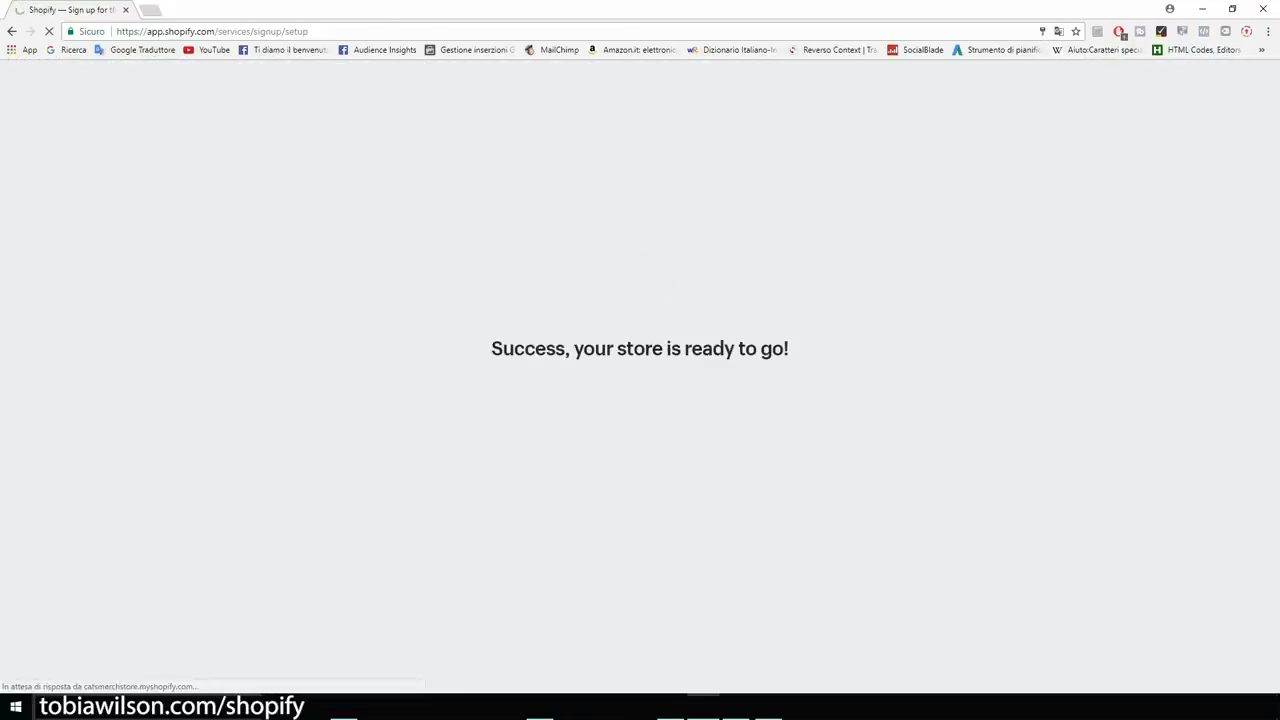
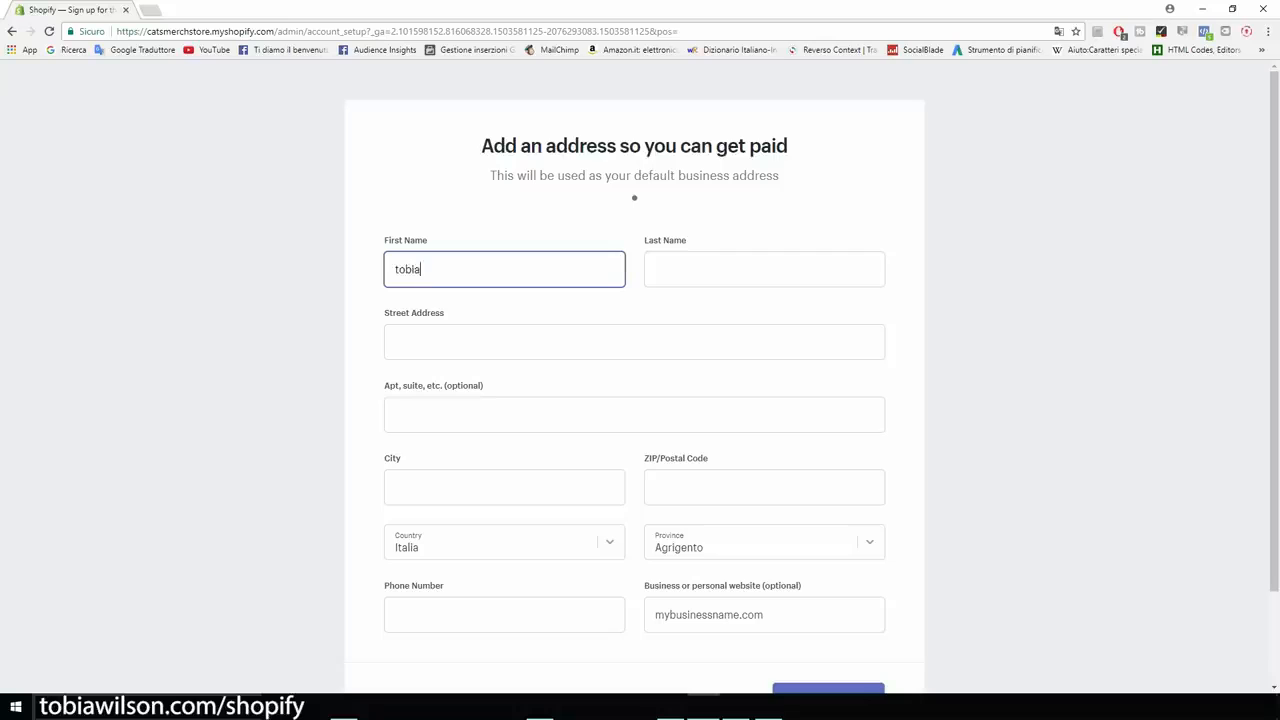
Enter the owner's first name, last name and street address.
{"action": "key", "text": "Tab"}
{"action": "key", "text": "Tab"}
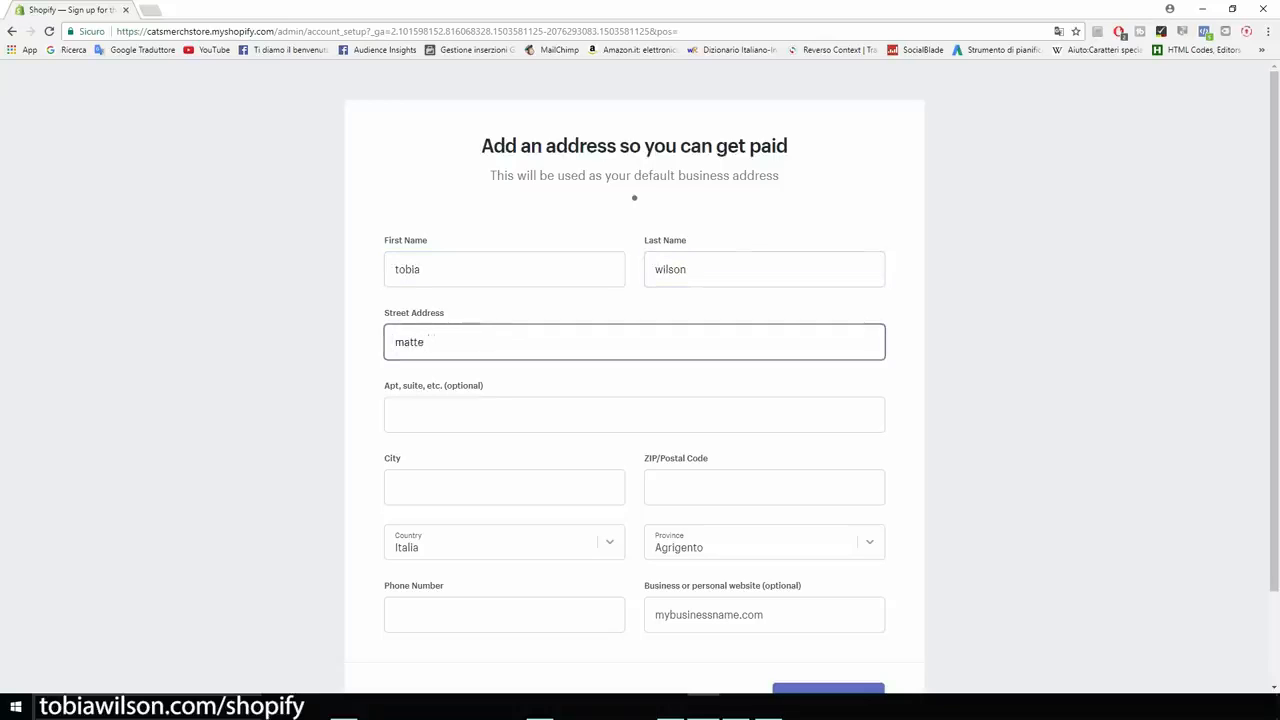
{"action": "key", "text": "Tab"}
Fill in the city, ZIP code, province and phone number, then submit to enter the store.
{"action": "type", "text": "florence"}
{"action": "key", "text": "Tab"}
{"action": "type", "text": "50000"}
{"action": "key", "text": "Tab"}
{"action": "key", "text": "Tab"}
{"action": "key", "text": "Tab"}
{"action": "left_click", "coordinate": [764, 542]}
{"action": "type", "text": "fi"}
{"action": "left_click", "coordinate": [409, 614]}
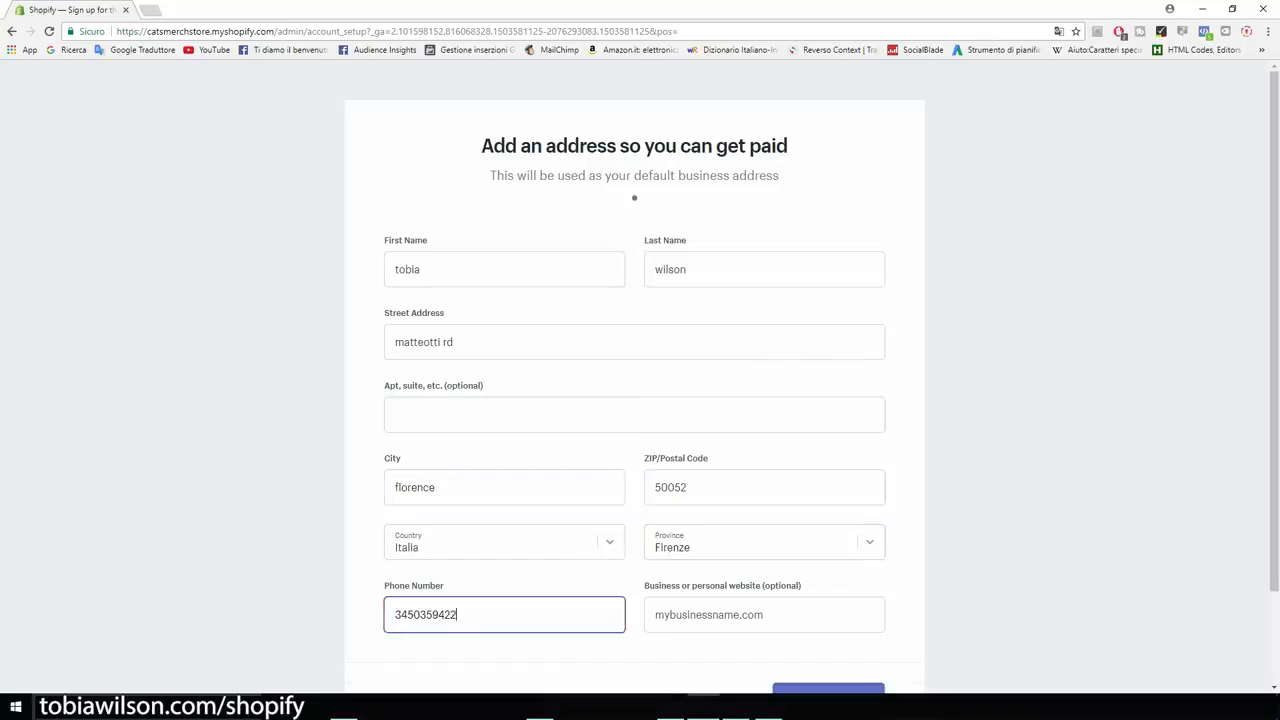
{"action": "scroll", "coordinate": [640, 380], "scroll_direction": "down", "scroll_amount": 1}
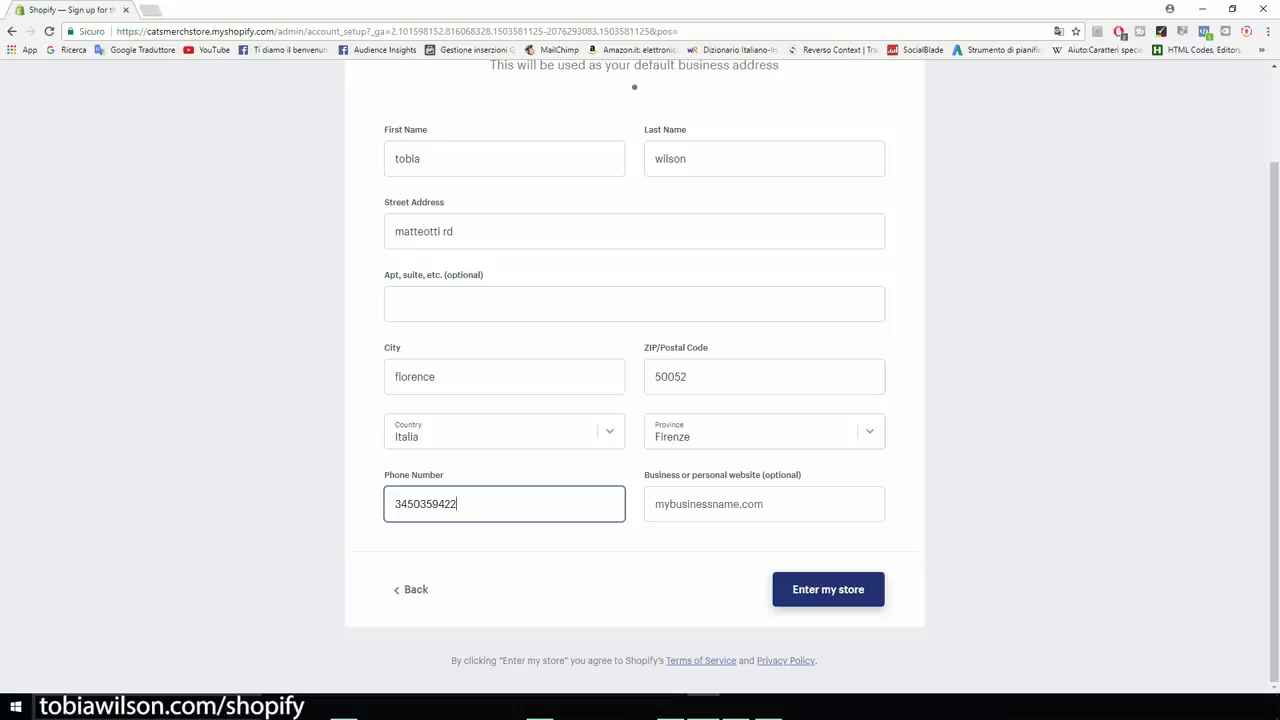
{"action": "key", "text": "Return"}
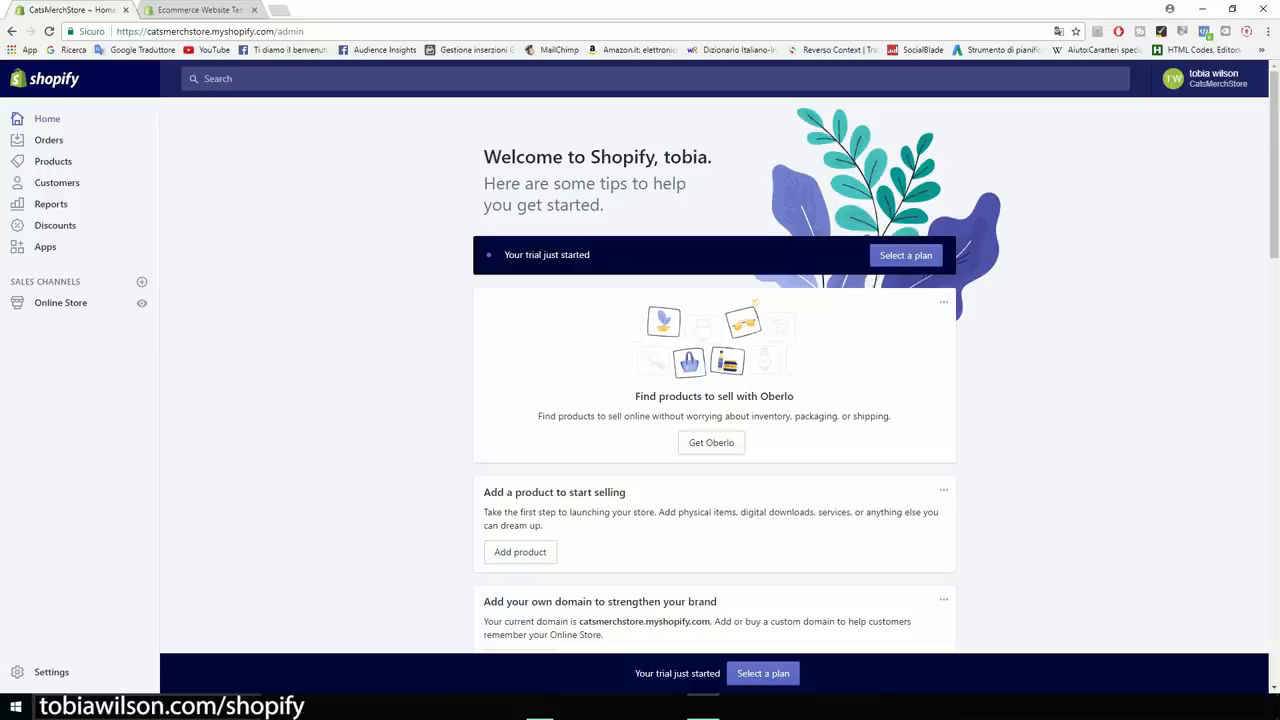
Open Online Store themes, showing Brooklyn as current, and launch the Theme Store in a new tab.
{"action": "scroll", "coordinate": [714, 375], "scroll_direction": "down", "scroll_amount": 1}
{"action": "scroll", "coordinate": [714, 375], "scroll_direction": "up", "scroll_amount": 1}
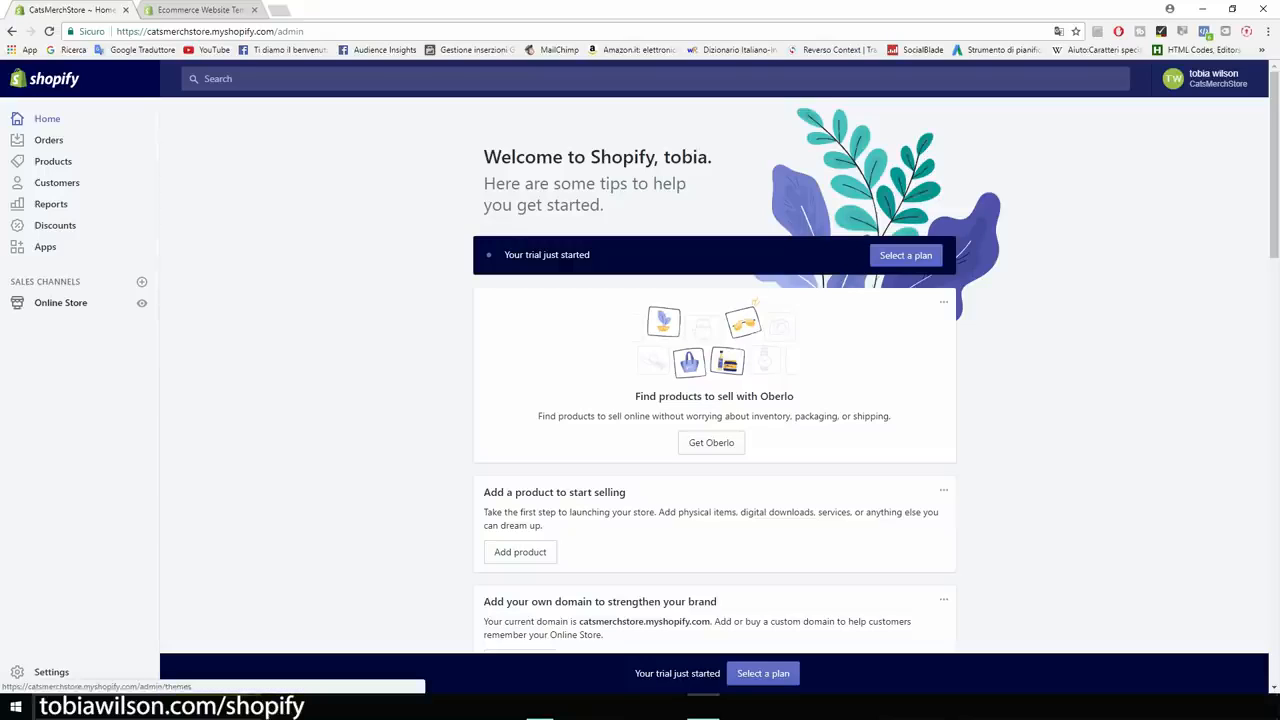
{"action": "left_click", "coordinate": [60, 302]}
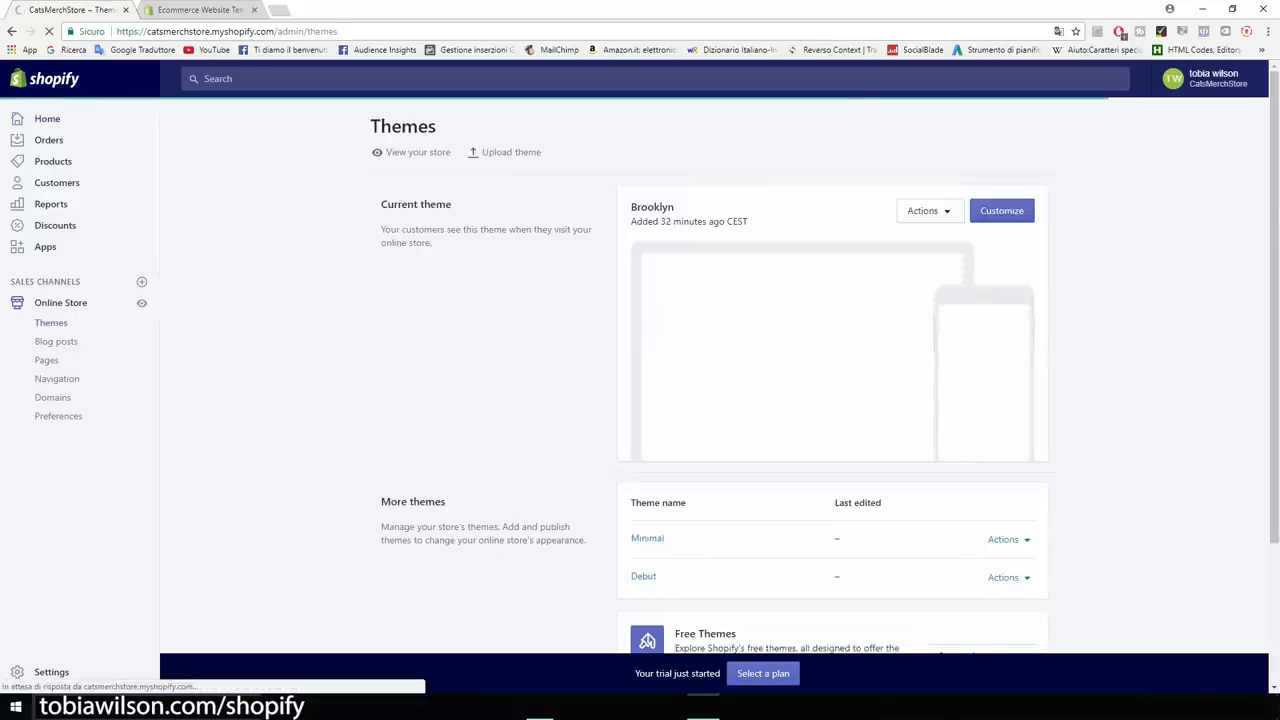
{"action": "scroll", "coordinate": [714, 380], "scroll_direction": "down", "scroll_amount": 2}
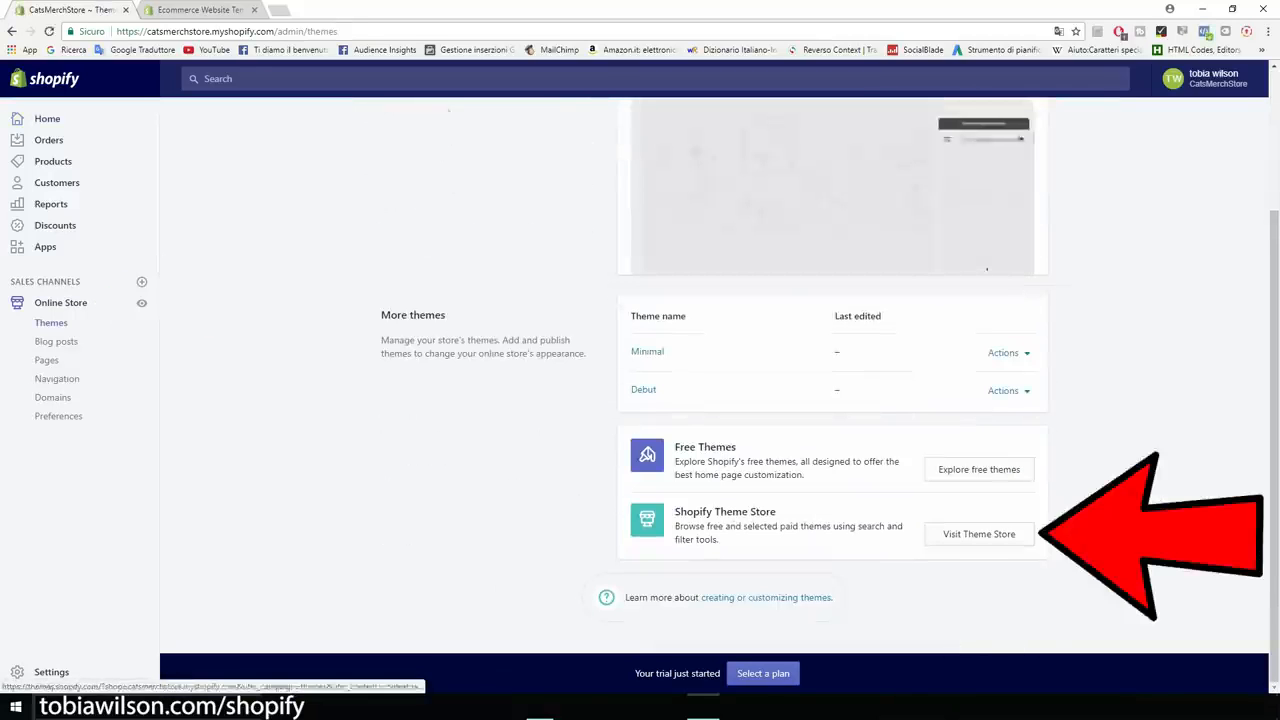
{"action": "left_click", "coordinate": [979, 534]}
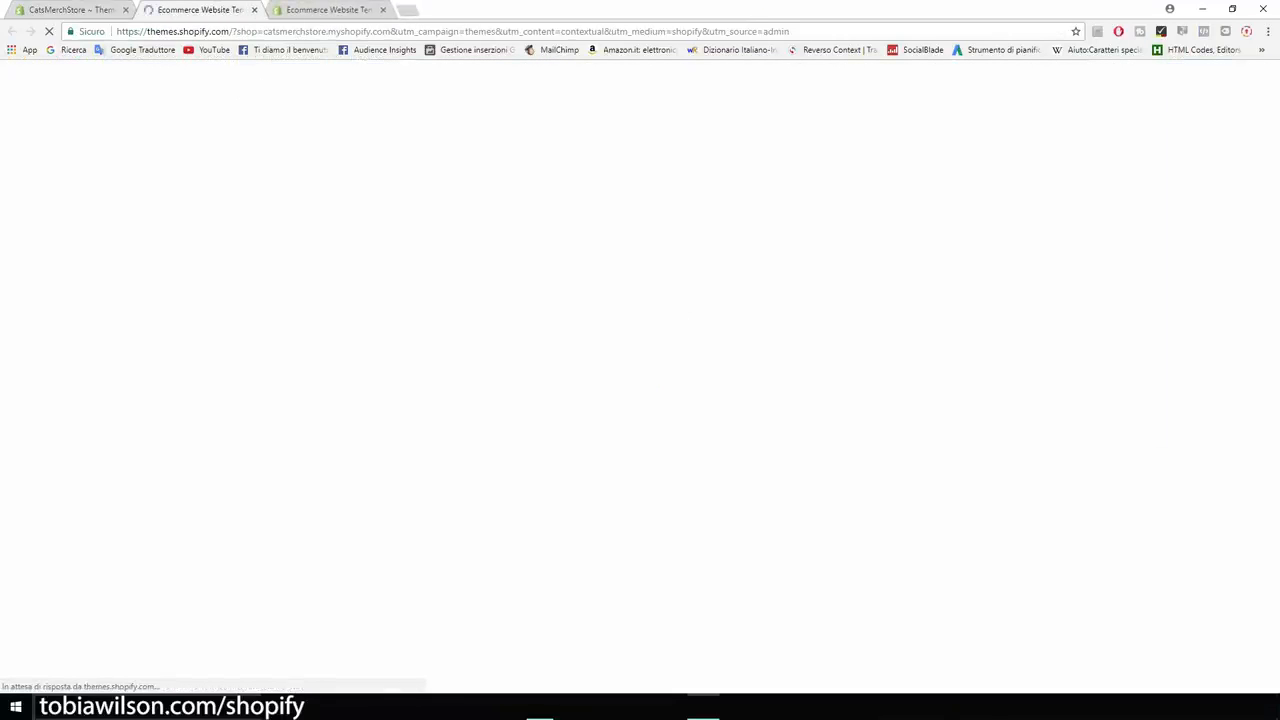
Browse the full theme catalogue filtered to free themes only.
{"action": "scroll", "coordinate": [223, 330], "scroll_direction": "down", "scroll_amount": 4}
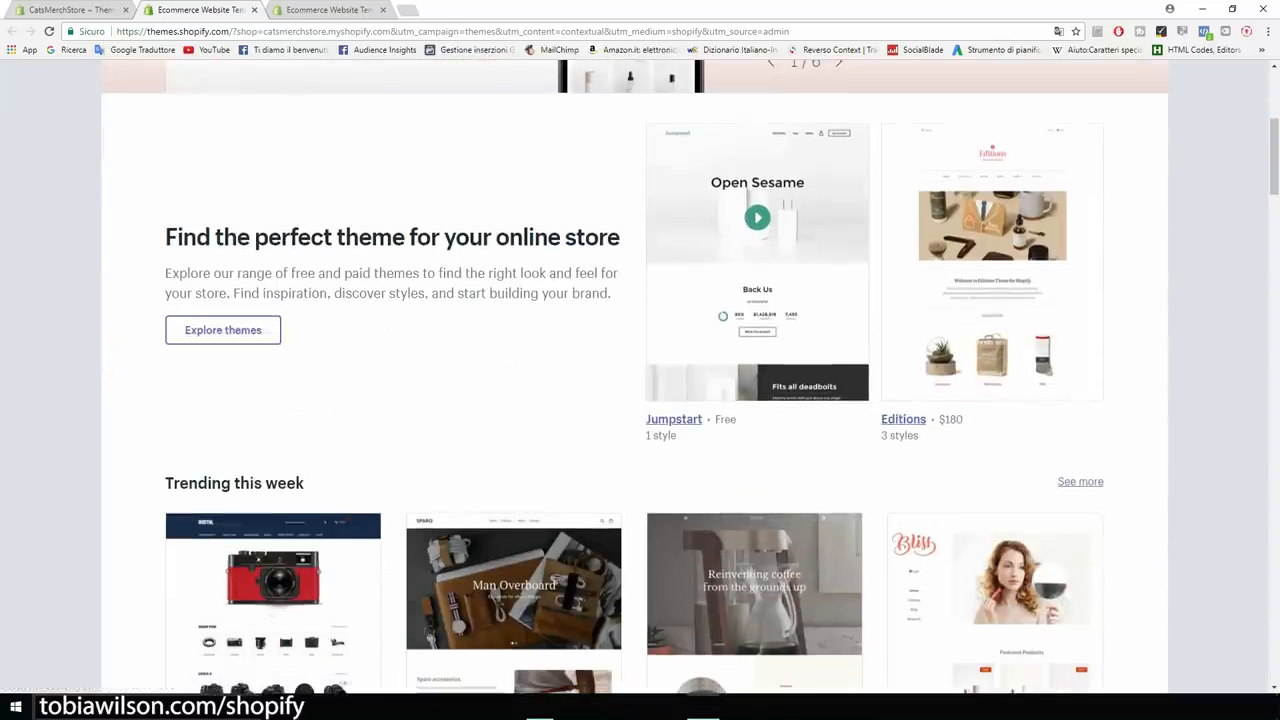
{"action": "left_click", "coordinate": [223, 330]}
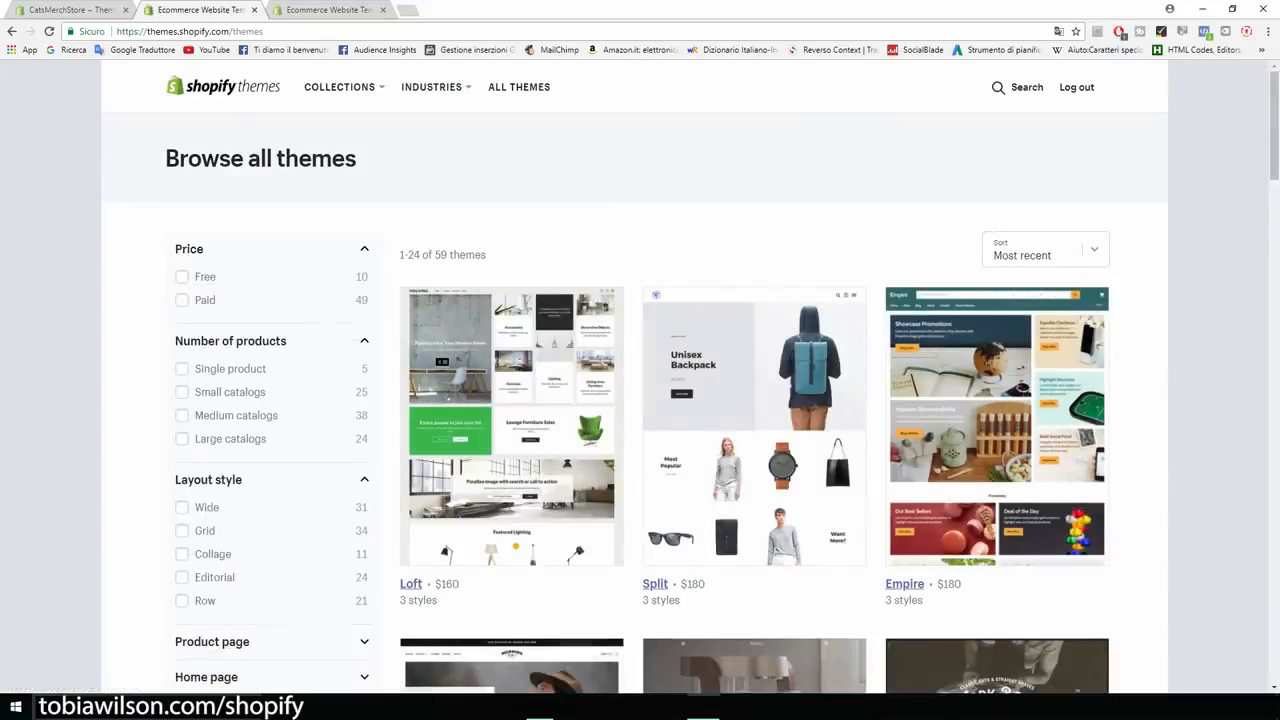
{"action": "left_click", "coordinate": [181, 276]}
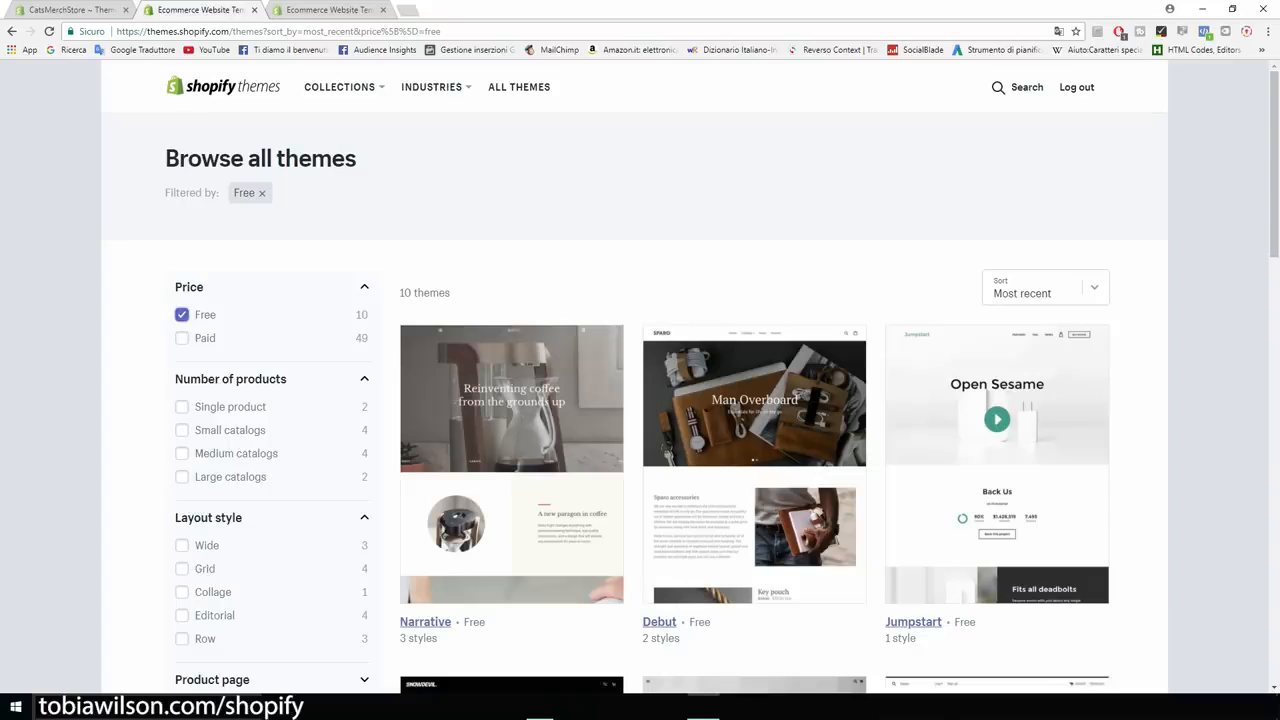
Find the Brooklyn theme in the free list and open its page.
{"action": "scroll", "coordinate": [640, 380], "scroll_direction": "down", "scroll_amount": 3}
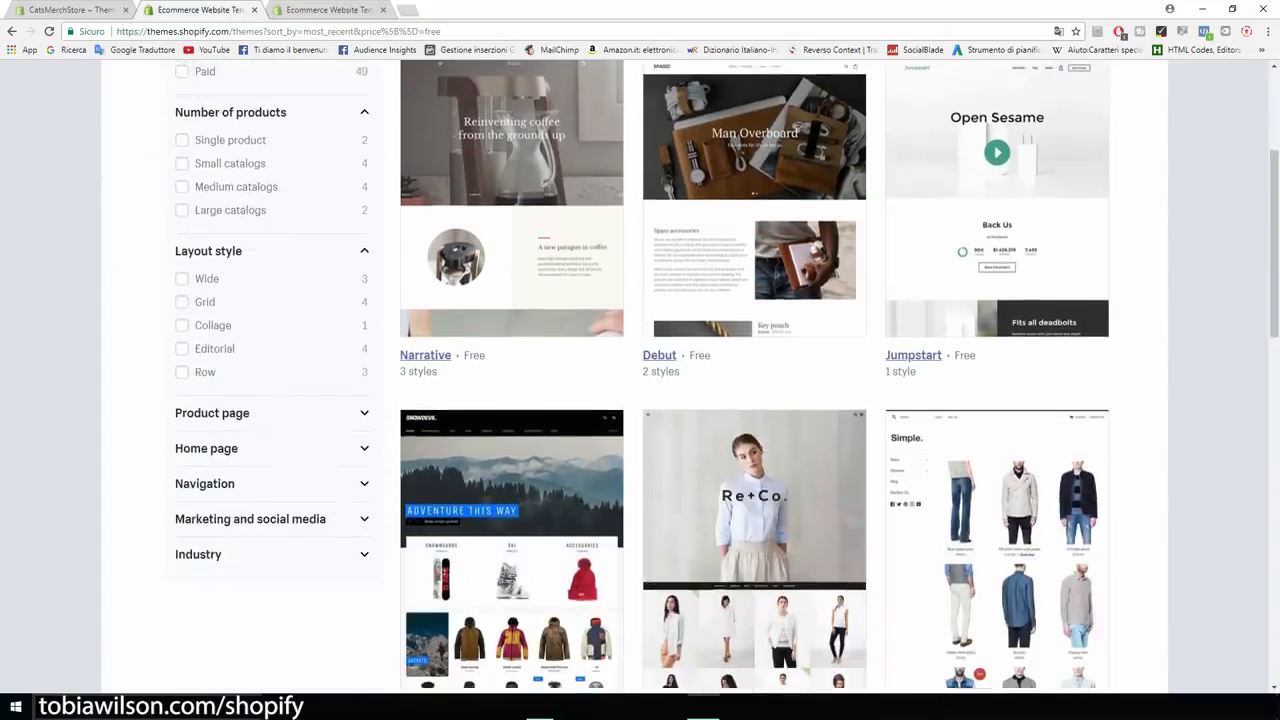
{"action": "scroll", "coordinate": [640, 380], "scroll_direction": "down", "scroll_amount": 1}
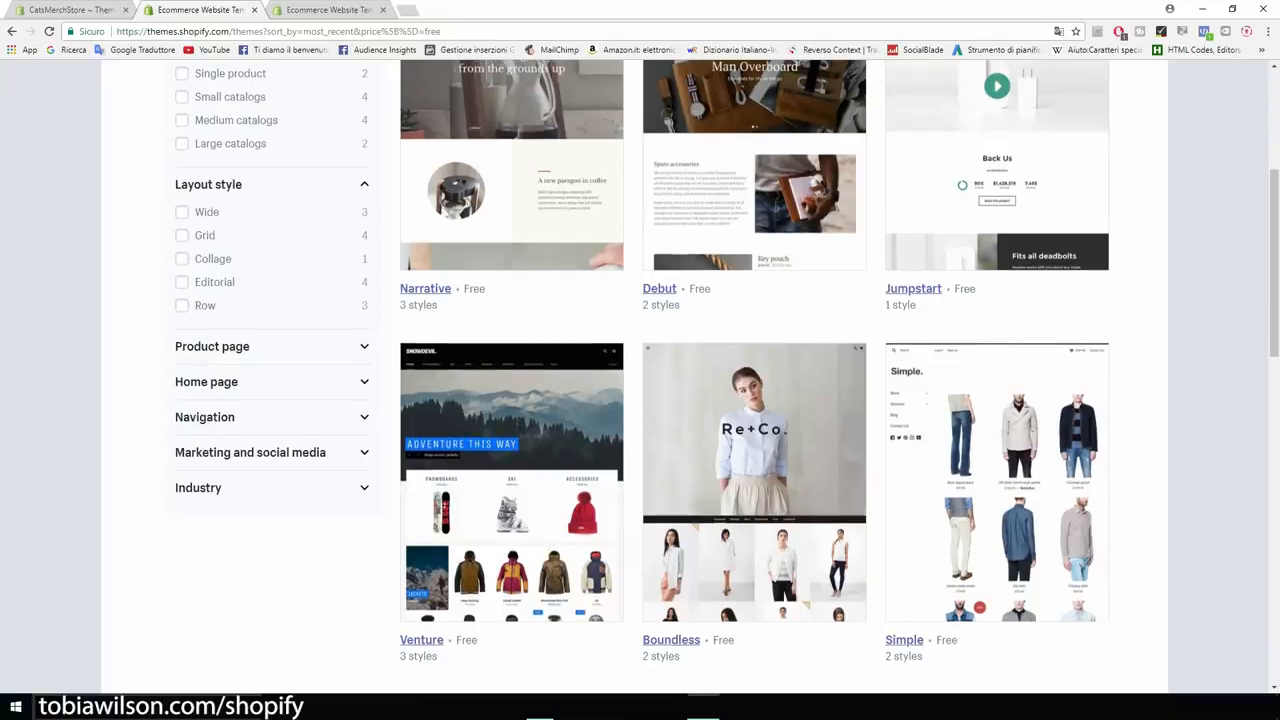
{"action": "scroll", "coordinate": [640, 380], "scroll_direction": "down", "scroll_amount": 1}
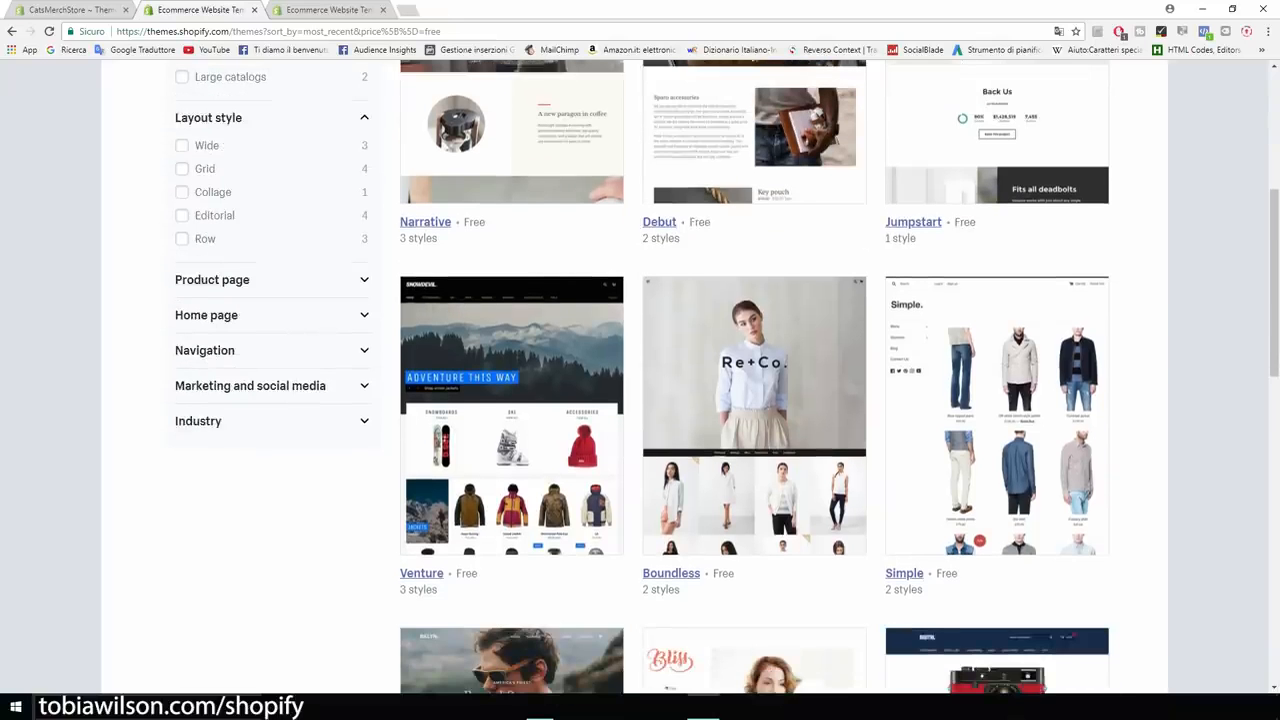
{"action": "scroll", "coordinate": [640, 380], "scroll_direction": "down", "scroll_amount": 6}
{"action": "scroll", "coordinate": [640, 380], "scroll_direction": "down", "scroll_amount": 1}
{"action": "scroll", "coordinate": [640, 380], "scroll_direction": "up", "scroll_amount": 3}
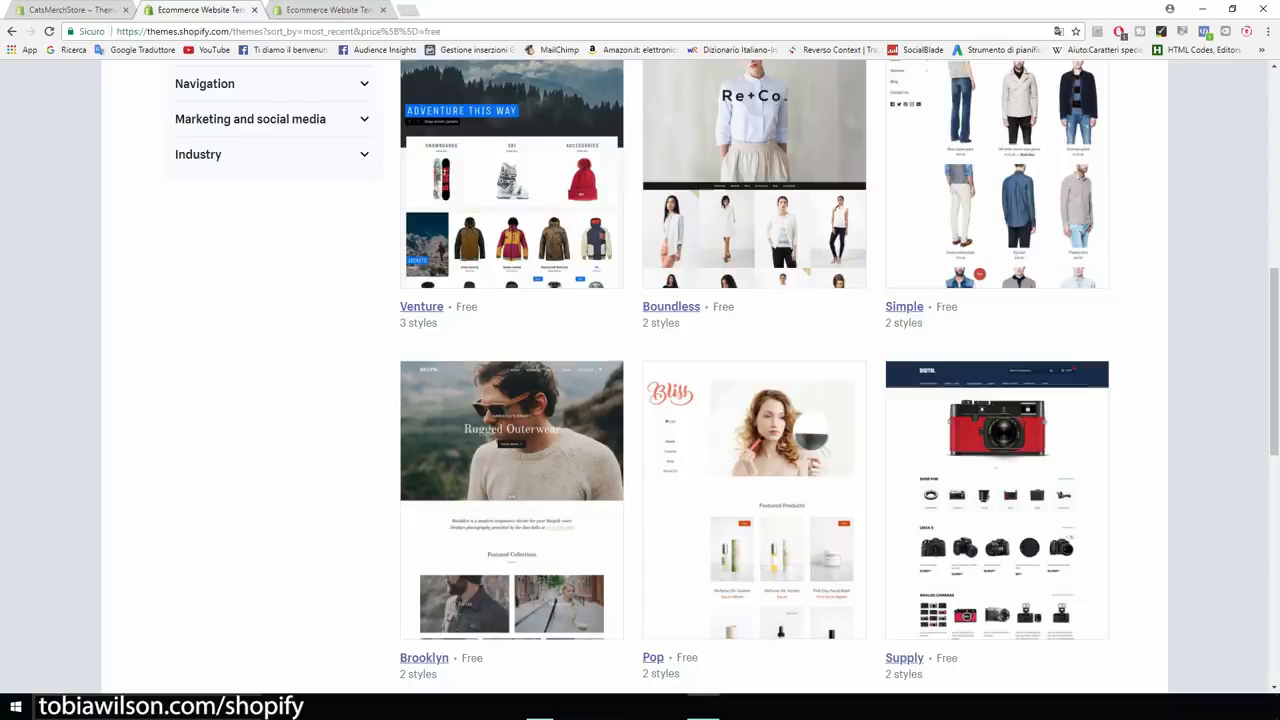
{"action": "scroll", "coordinate": [640, 380], "scroll_direction": "down", "scroll_amount": 2}
{"action": "scroll", "coordinate": [640, 380], "scroll_direction": "up", "scroll_amount": 1}
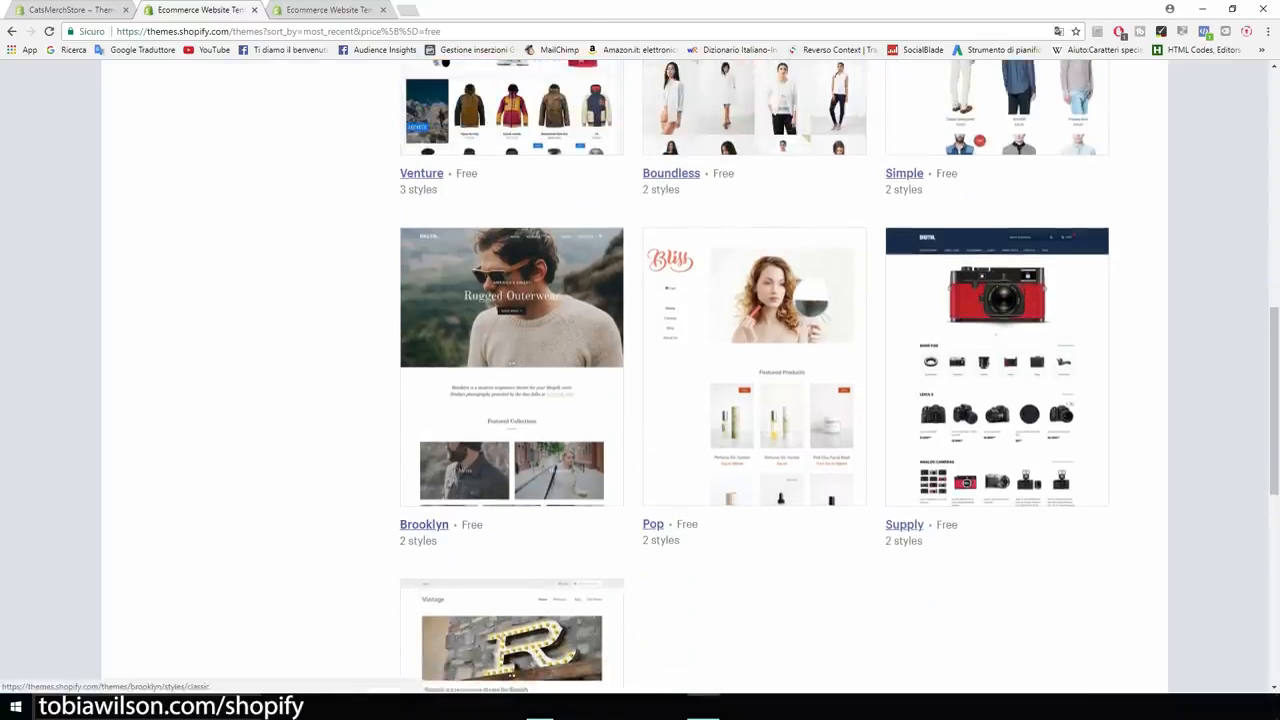
{"action": "left_click", "coordinate": [511, 390]}
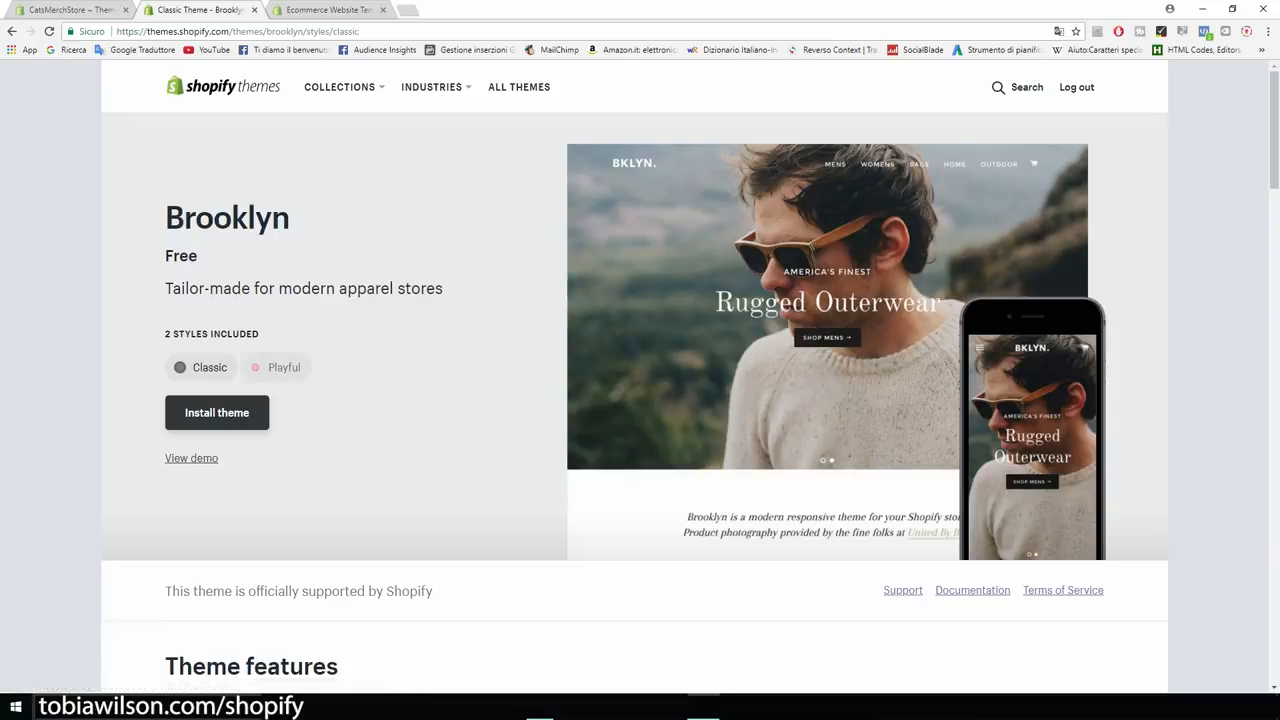
Install Brooklyn's Classic style, publish it as the live theme, and go to the Theme Manager.
{"action": "left_click", "coordinate": [277, 368]}
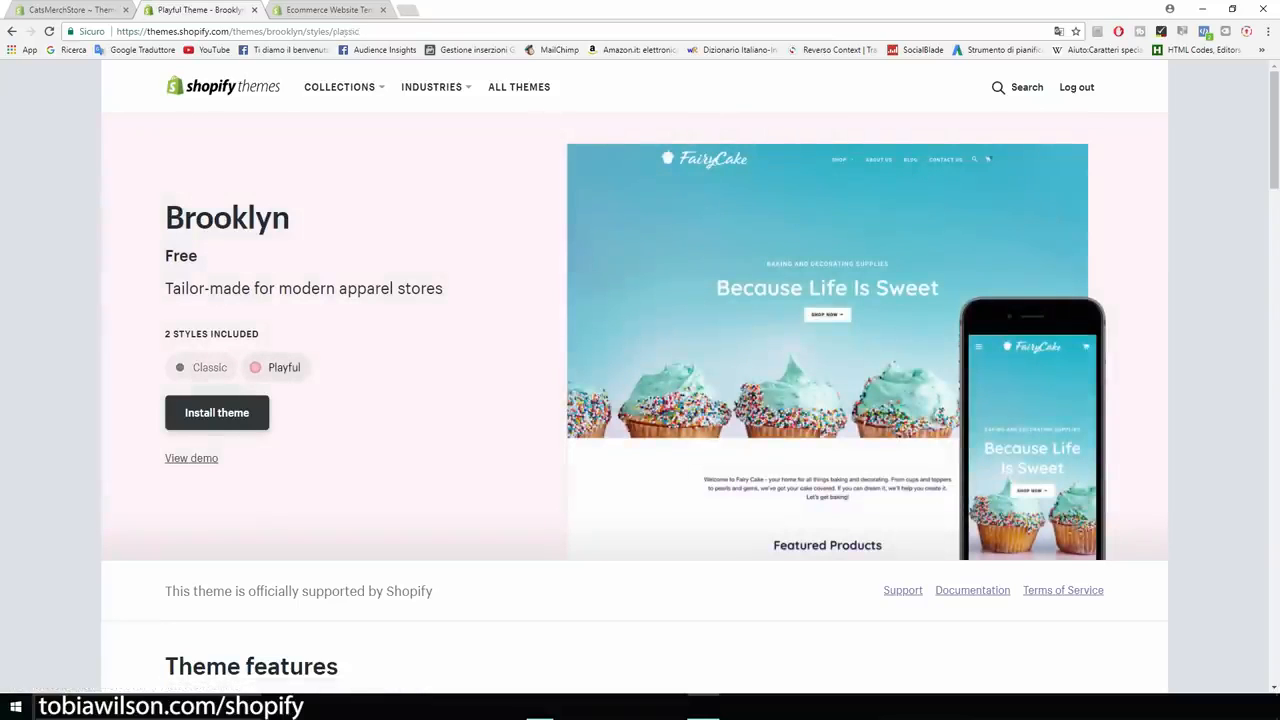
{"action": "left_click", "coordinate": [200, 367]}
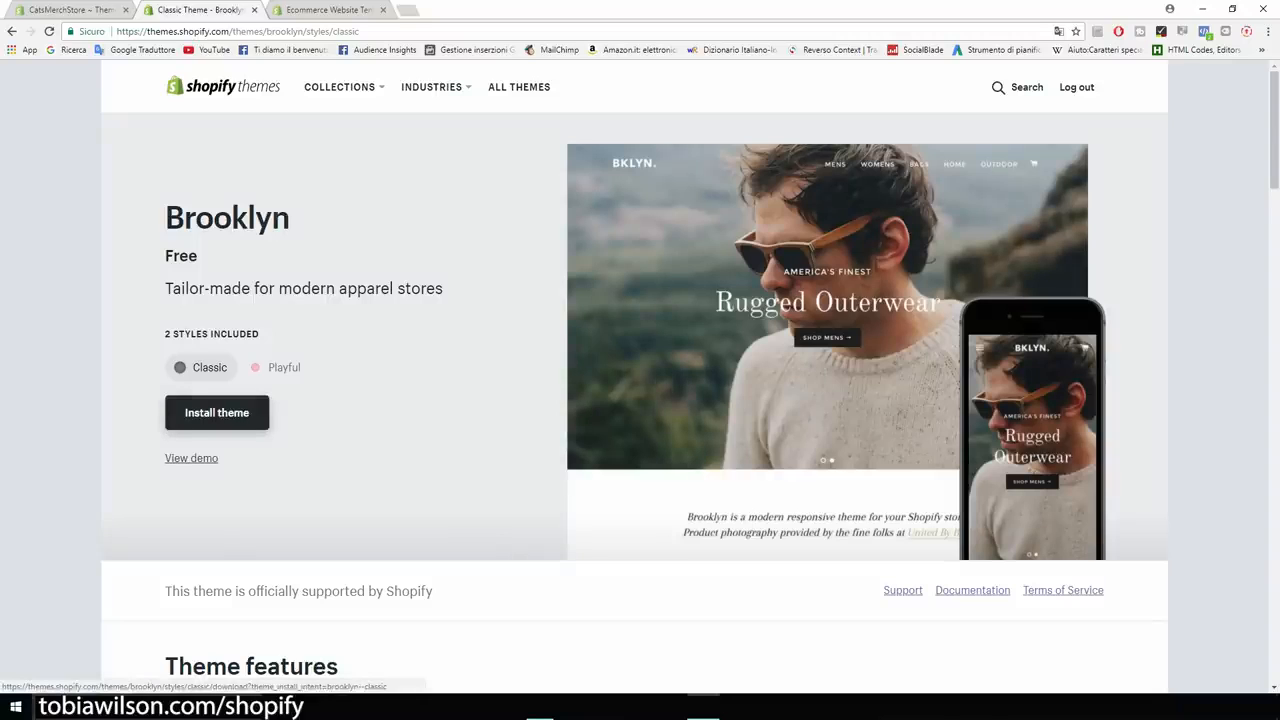
{"action": "left_click", "coordinate": [217, 412]}
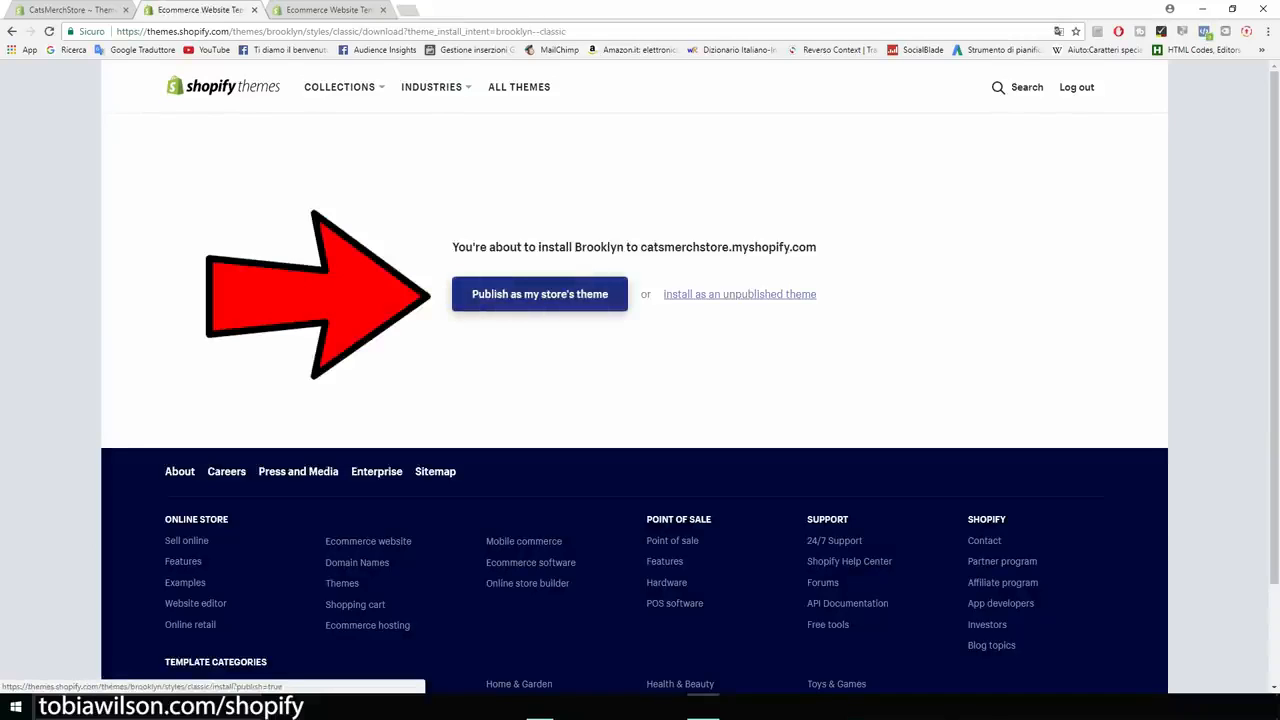
{"action": "left_click", "coordinate": [540, 294]}
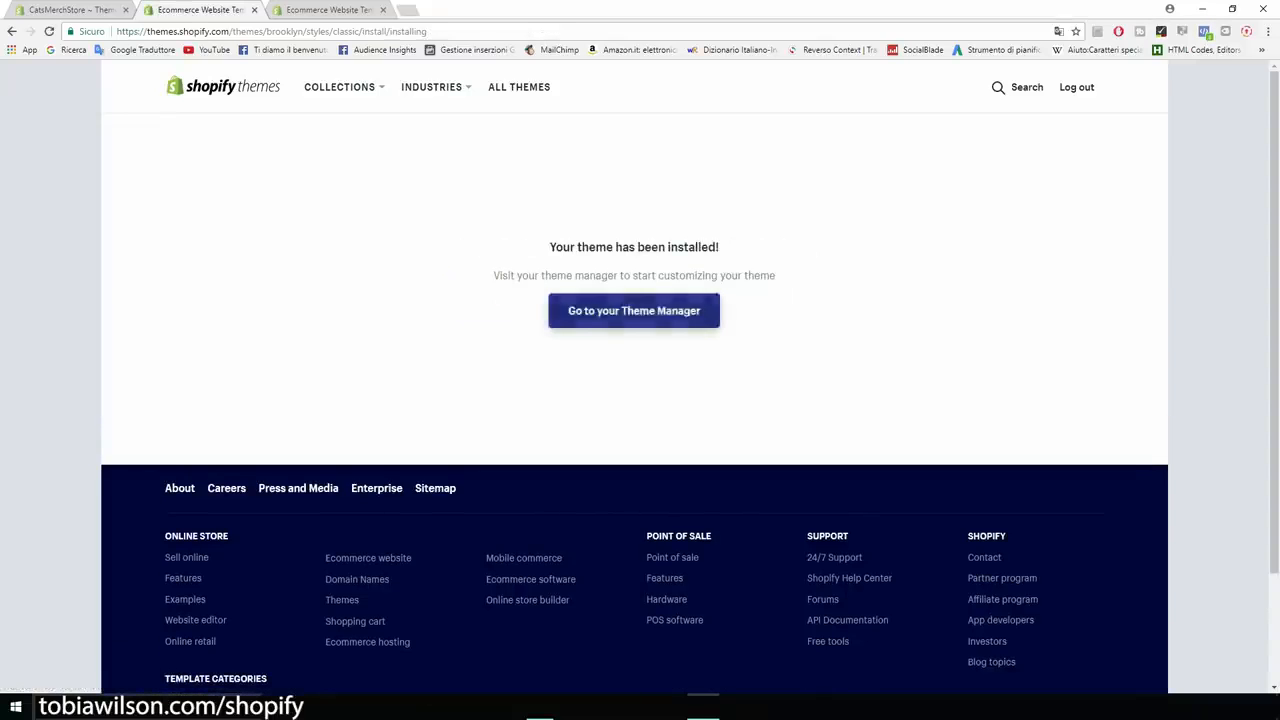
{"action": "left_click", "coordinate": [634, 310]}
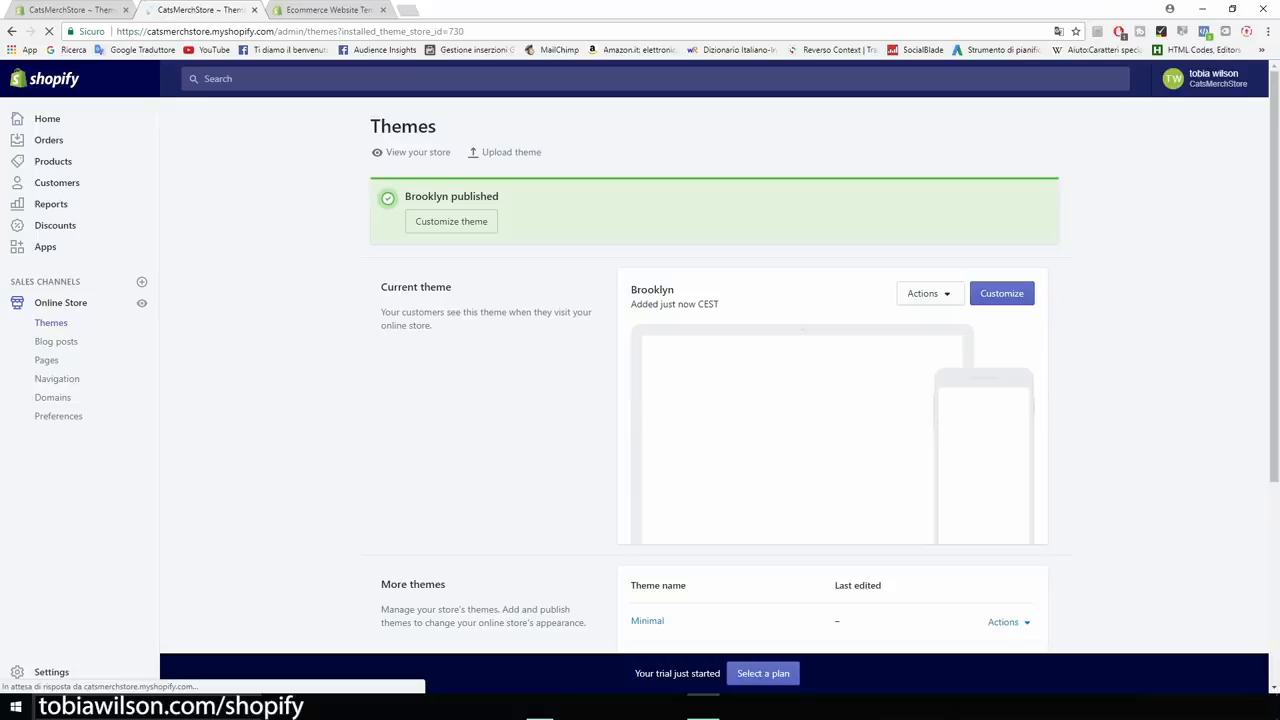
Open the current Brooklyn theme in the theme editor with Customize.
{"action": "scroll", "coordinate": [715, 400], "scroll_direction": "down", "scroll_amount": 2}
{"action": "scroll", "coordinate": [715, 400], "scroll_direction": "up", "scroll_amount": 1}
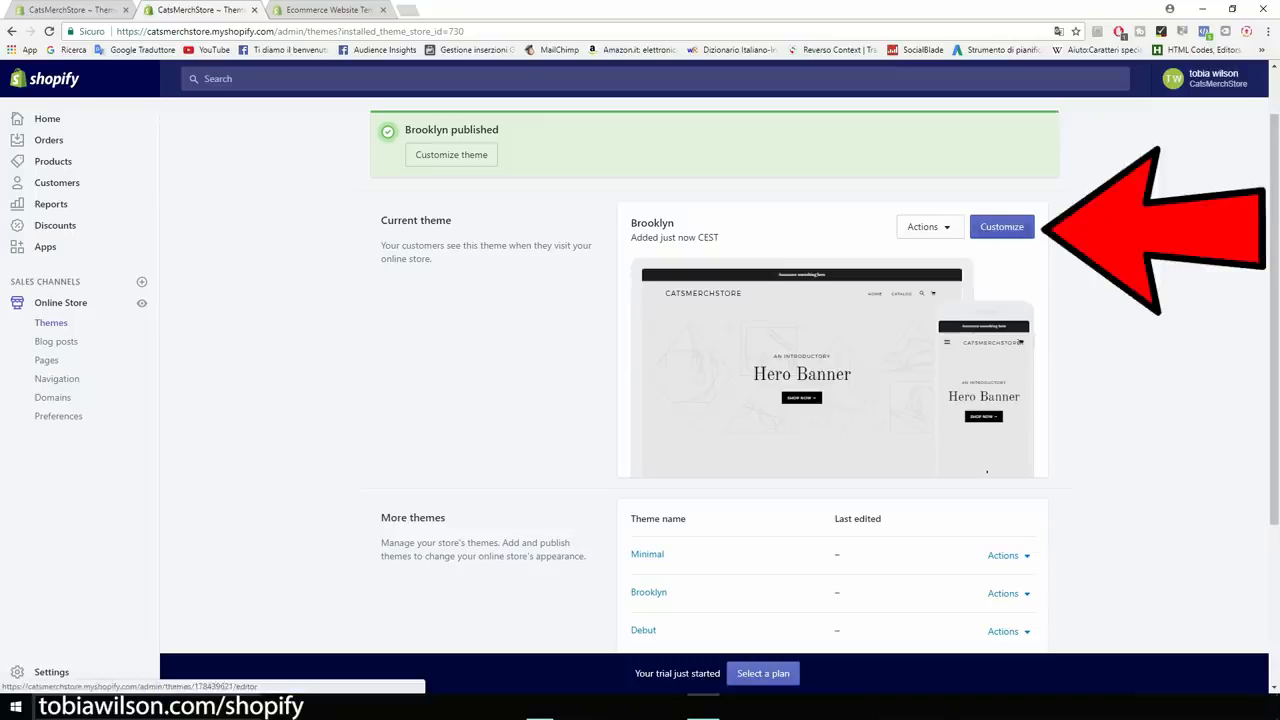
{"action": "left_click", "coordinate": [1001, 226]}
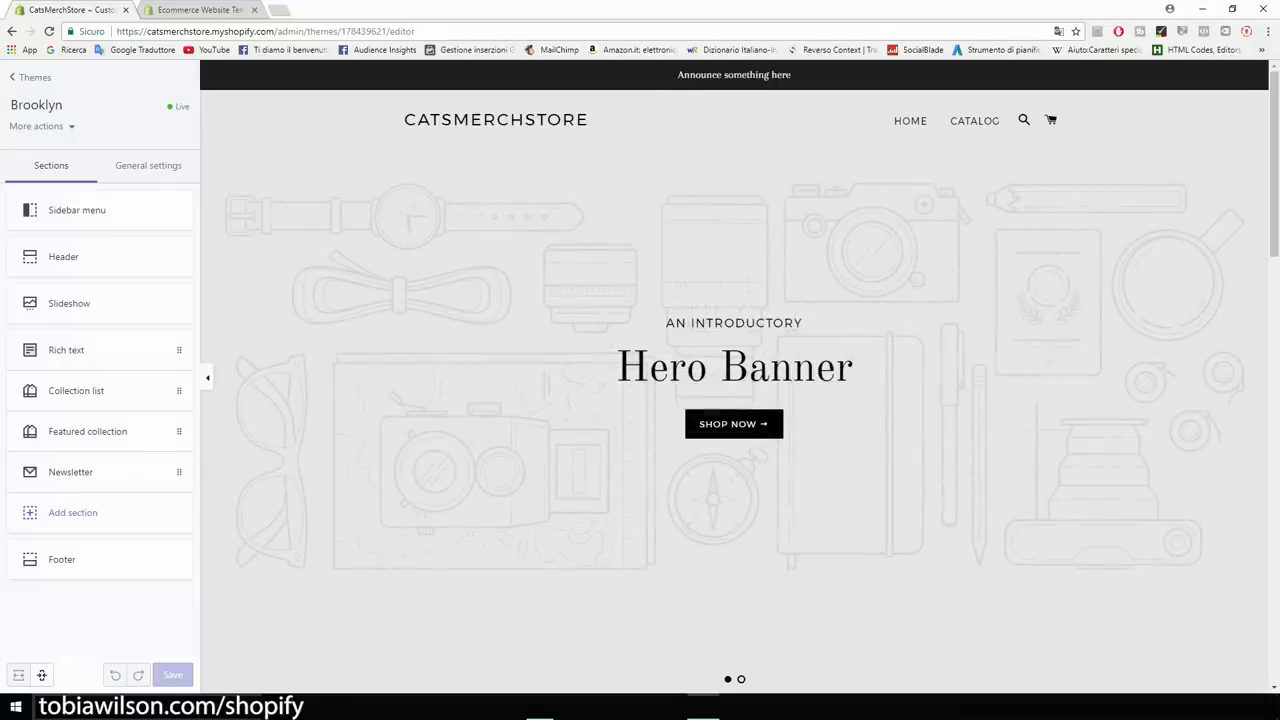
{"action": "scroll", "coordinate": [734, 376], "scroll_direction": "down", "scroll_amount": 1}
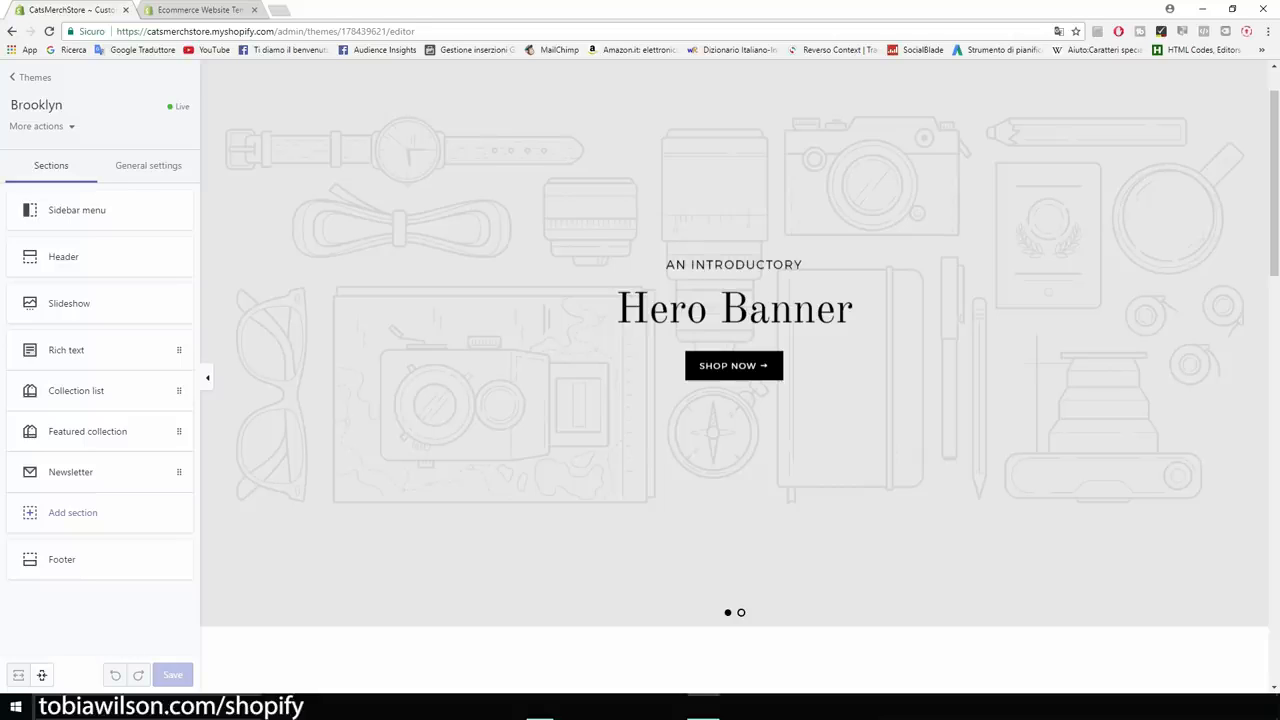
{"action": "scroll", "coordinate": [734, 366], "scroll_direction": "up", "scroll_amount": 1}
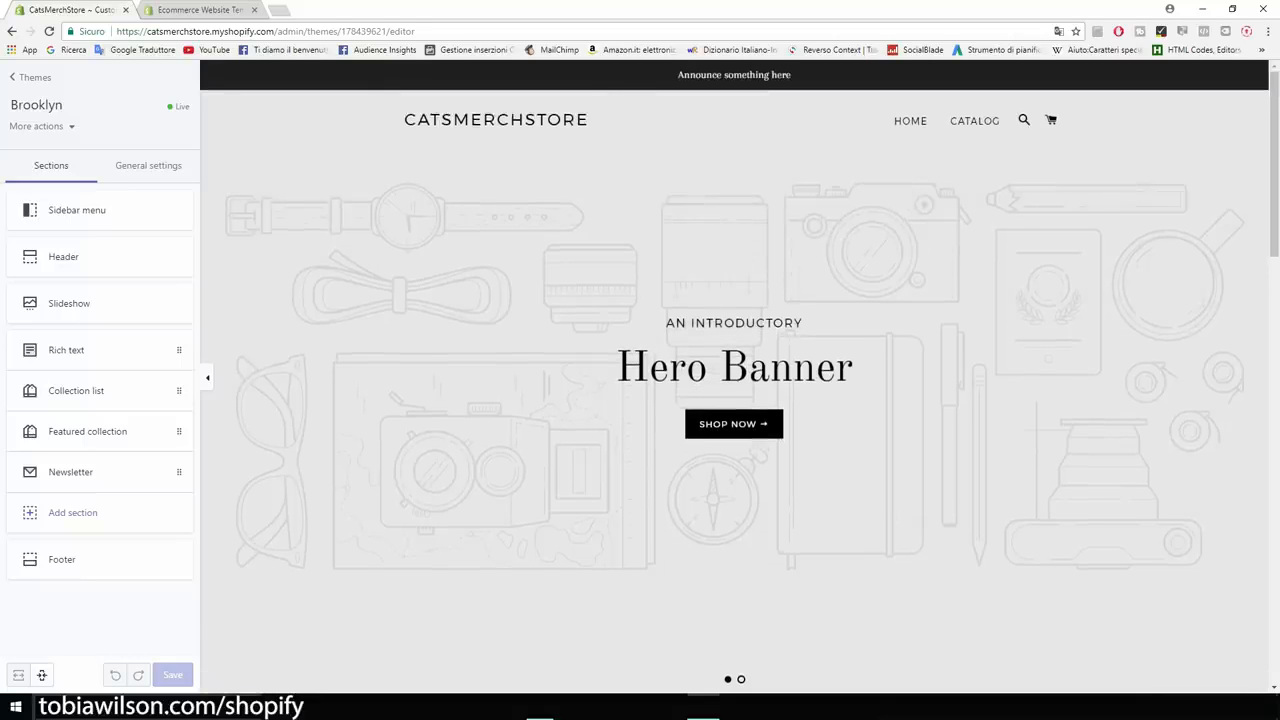
{"action": "scroll", "coordinate": [734, 376], "scroll_direction": "down", "scroll_amount": 1}
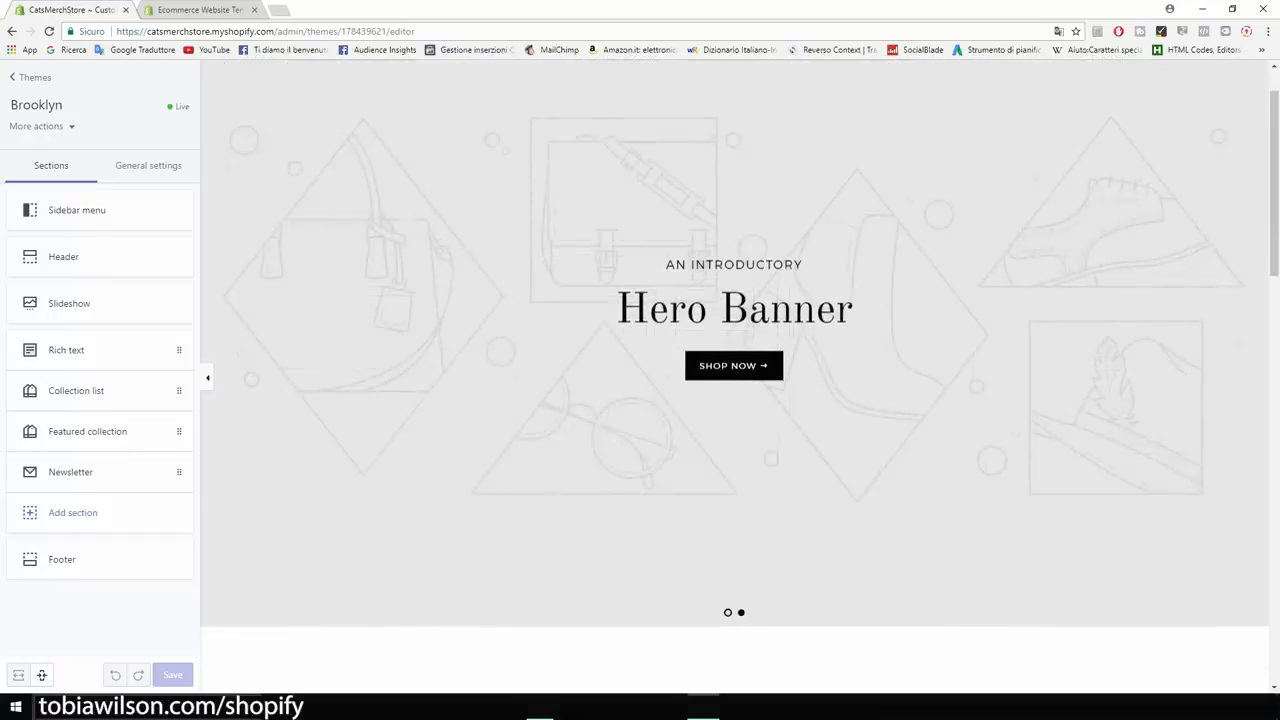
{"action": "scroll", "coordinate": [734, 376], "scroll_direction": "up", "scroll_amount": 1}
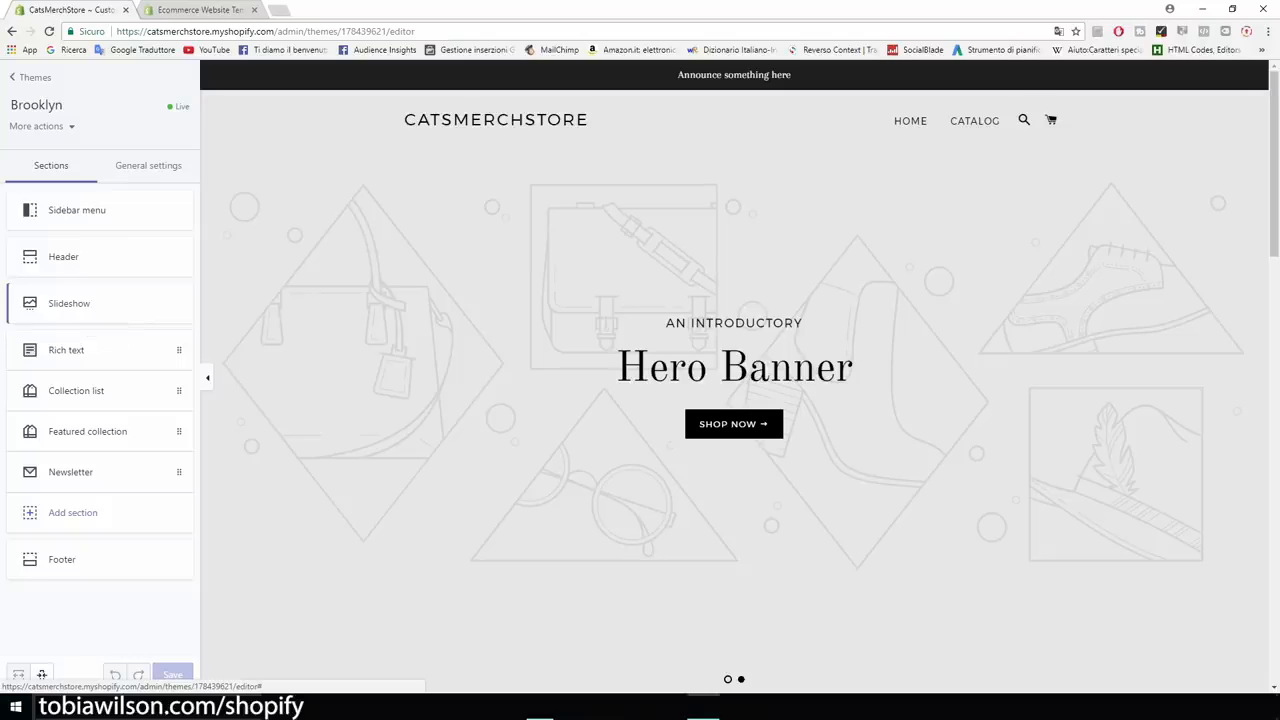
Delete the second slide in the homepage Slideshow section, leaving only the Hero Banner slide.
{"action": "left_click", "coordinate": [88, 305]}
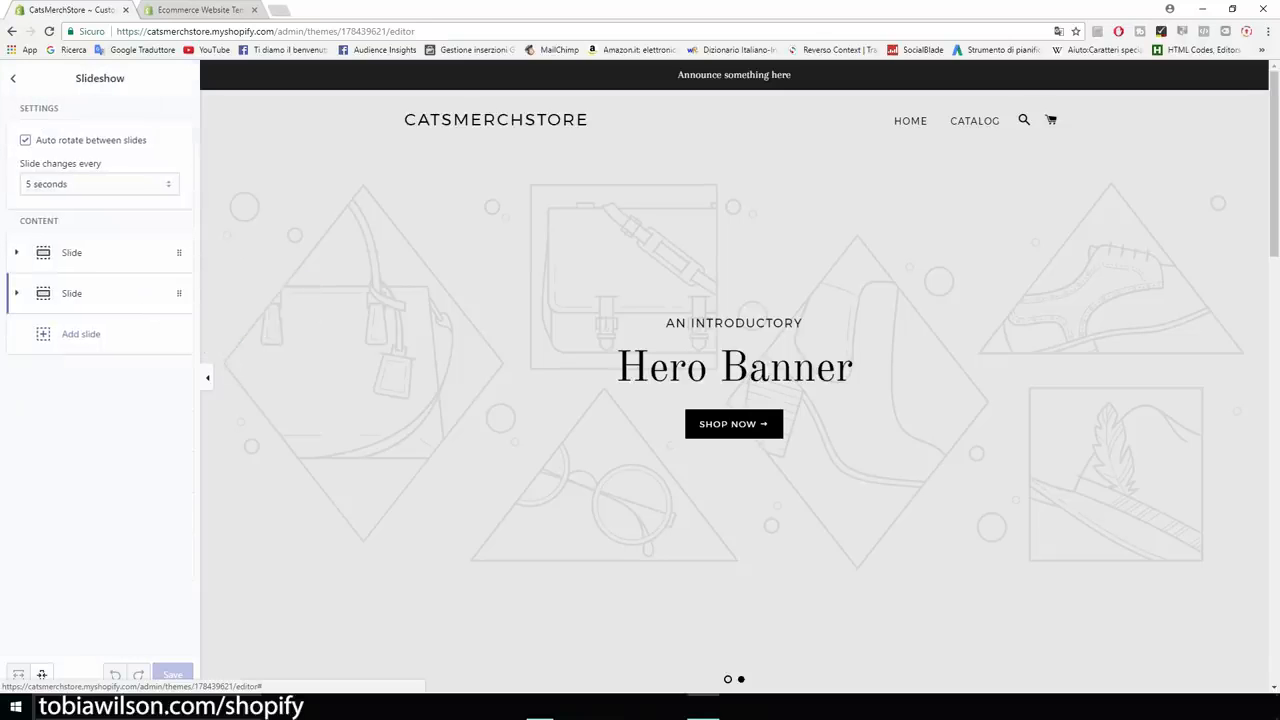
{"action": "left_click", "coordinate": [88, 295]}
{"action": "scroll", "coordinate": [92, 400], "scroll_direction": "down", "scroll_amount": 3}
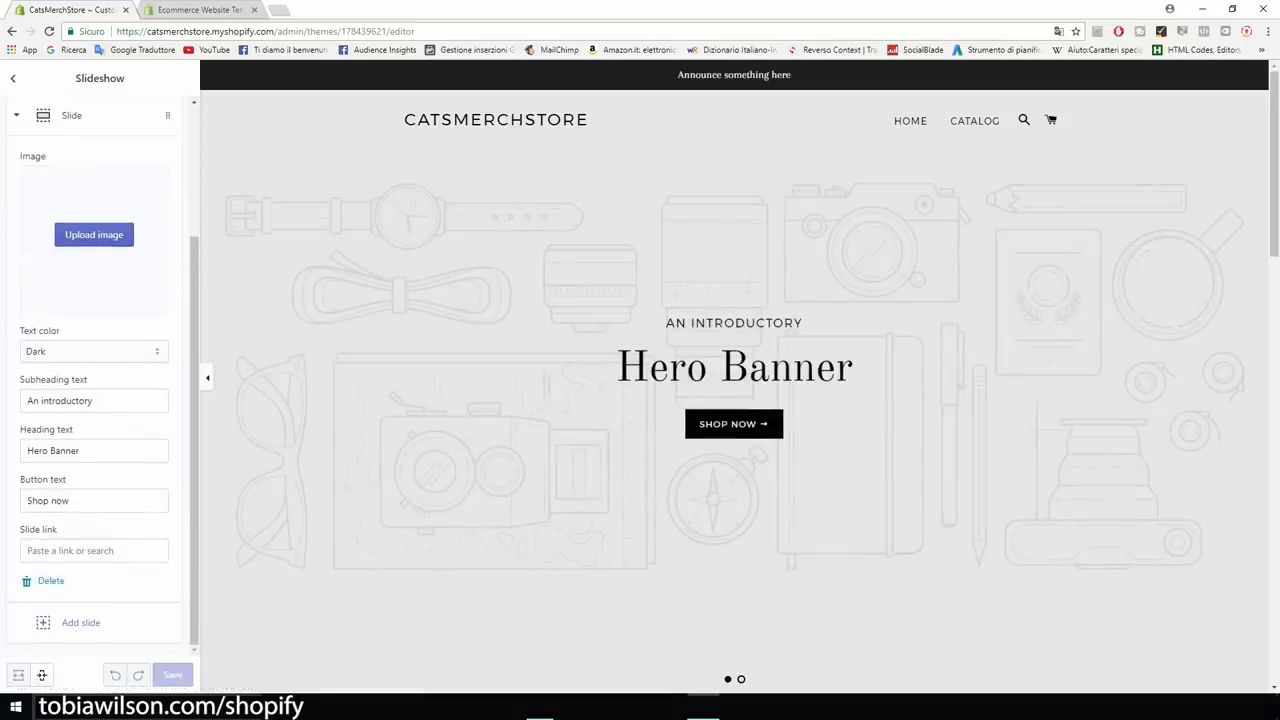
{"action": "left_click", "coordinate": [50, 581]}
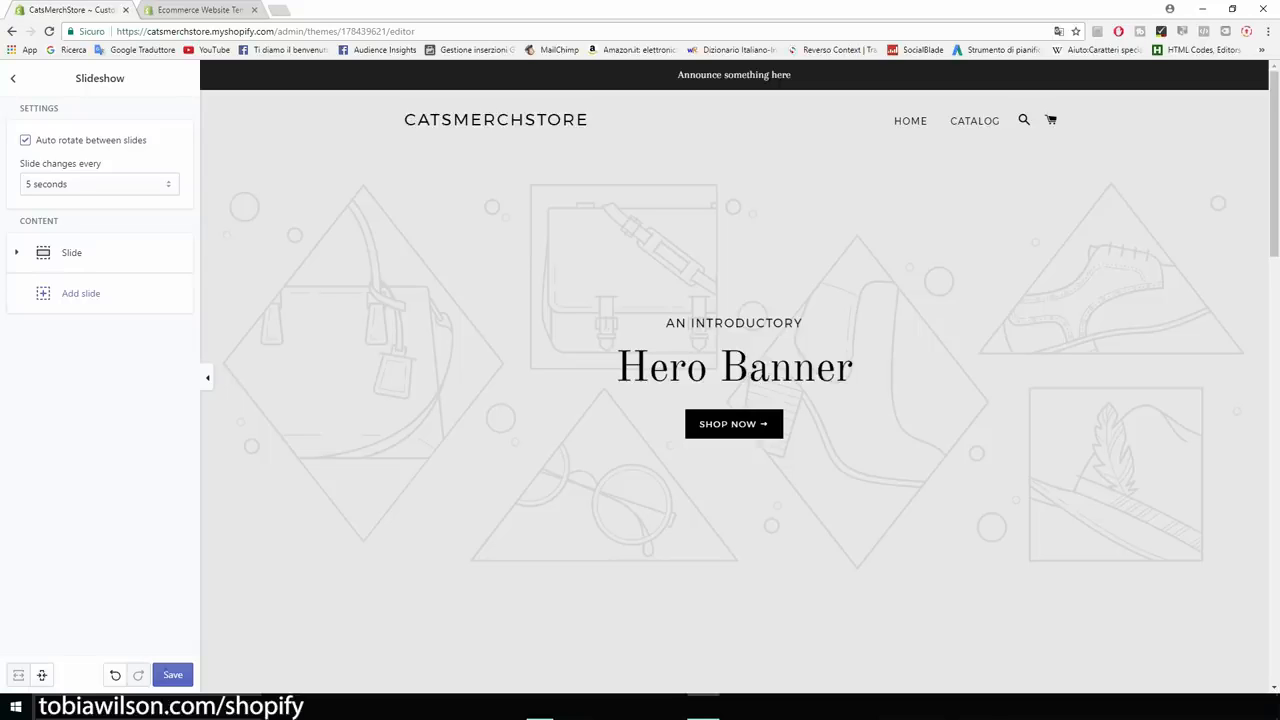
{"action": "left_click", "coordinate": [13, 78]}
{"action": "scroll", "coordinate": [734, 376], "scroll_direction": "down", "scroll_amount": 8}
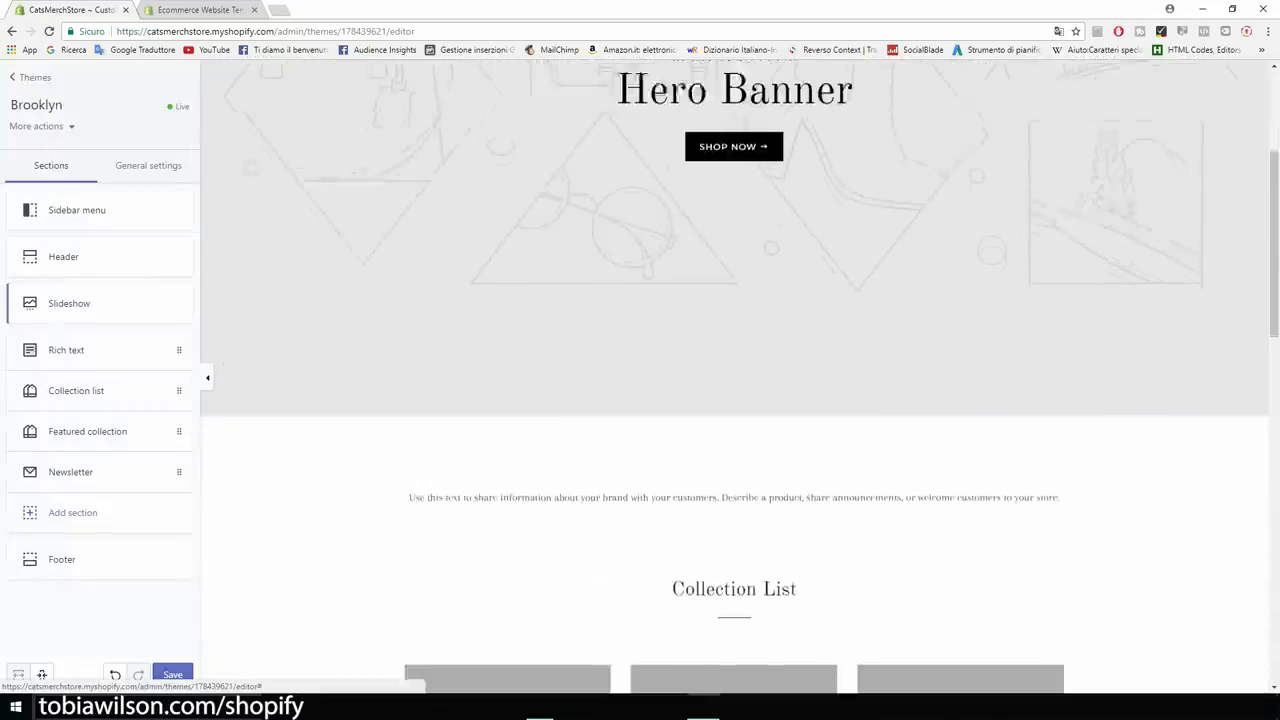
Remove the Collection list section from the Brooklyn homepage and save the theme.
{"action": "scroll", "coordinate": [734, 400], "scroll_direction": "down", "scroll_amount": 4}
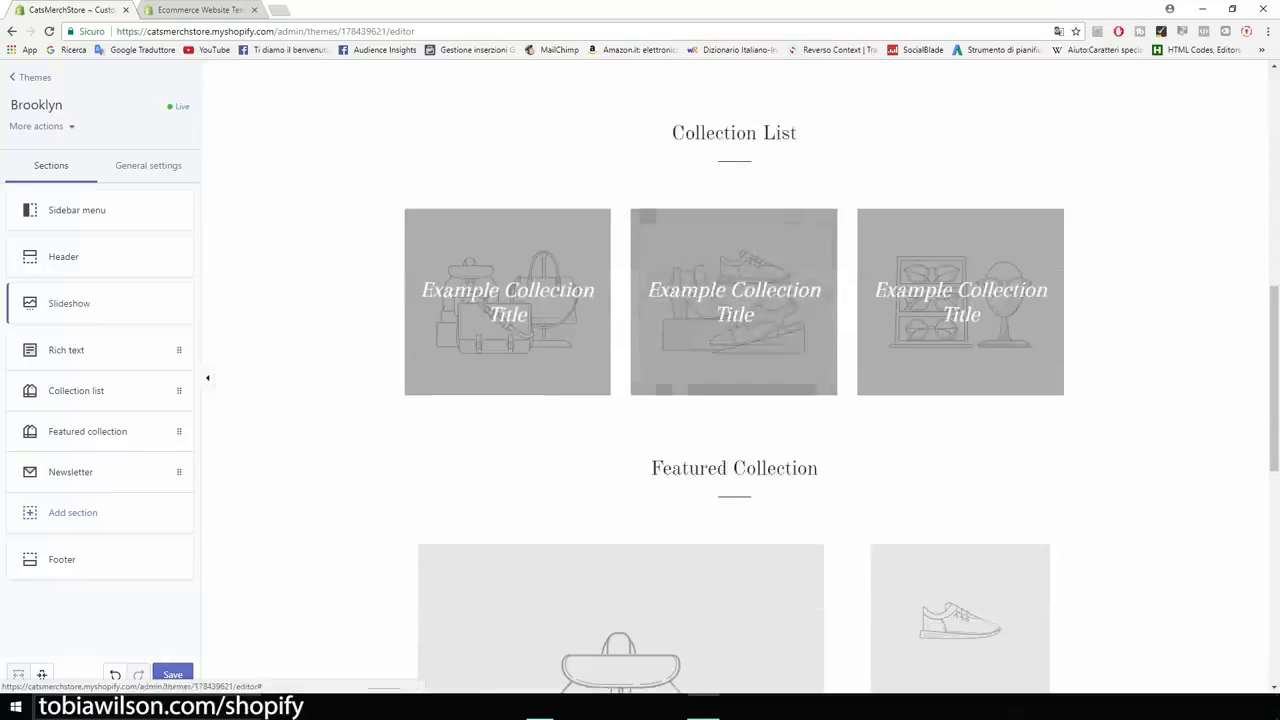
{"action": "scroll", "coordinate": [734, 400], "scroll_direction": "down", "scroll_amount": 3}
{"action": "left_click_drag", "start_coordinate": [652, 336], "coordinate": [819, 336]}
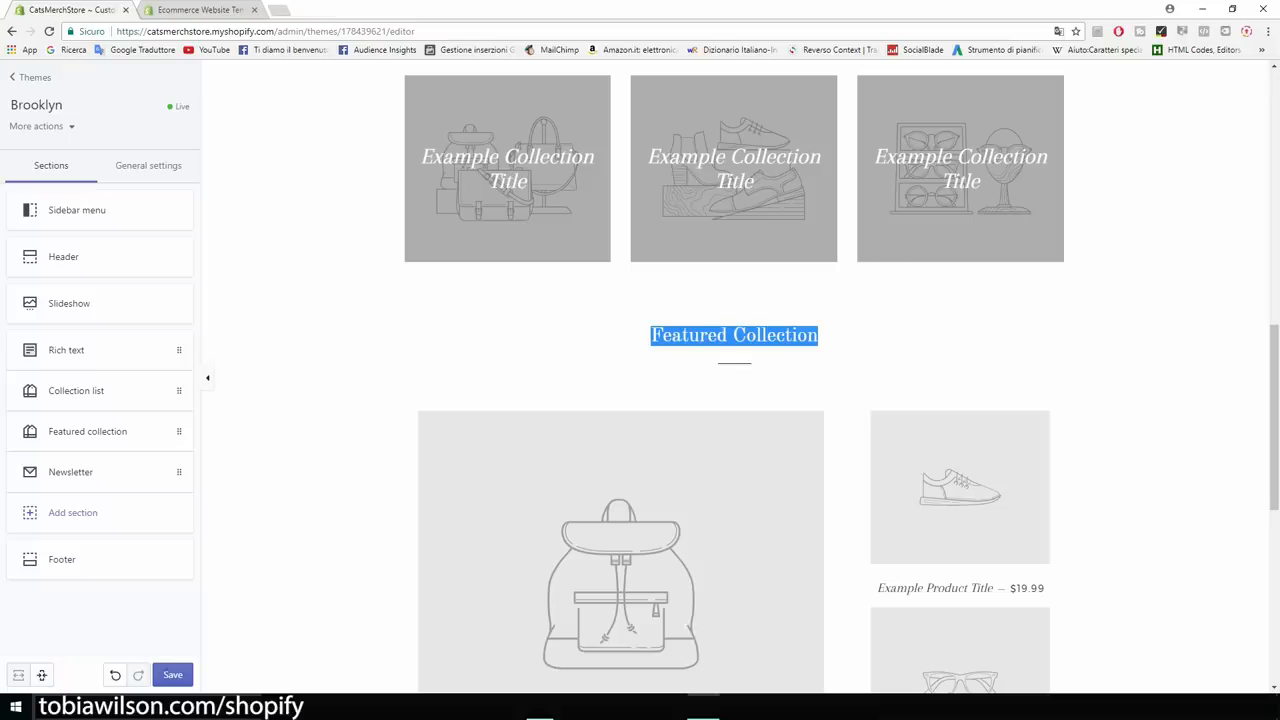
{"action": "scroll", "coordinate": [734, 400], "scroll_direction": "up", "scroll_amount": 4}
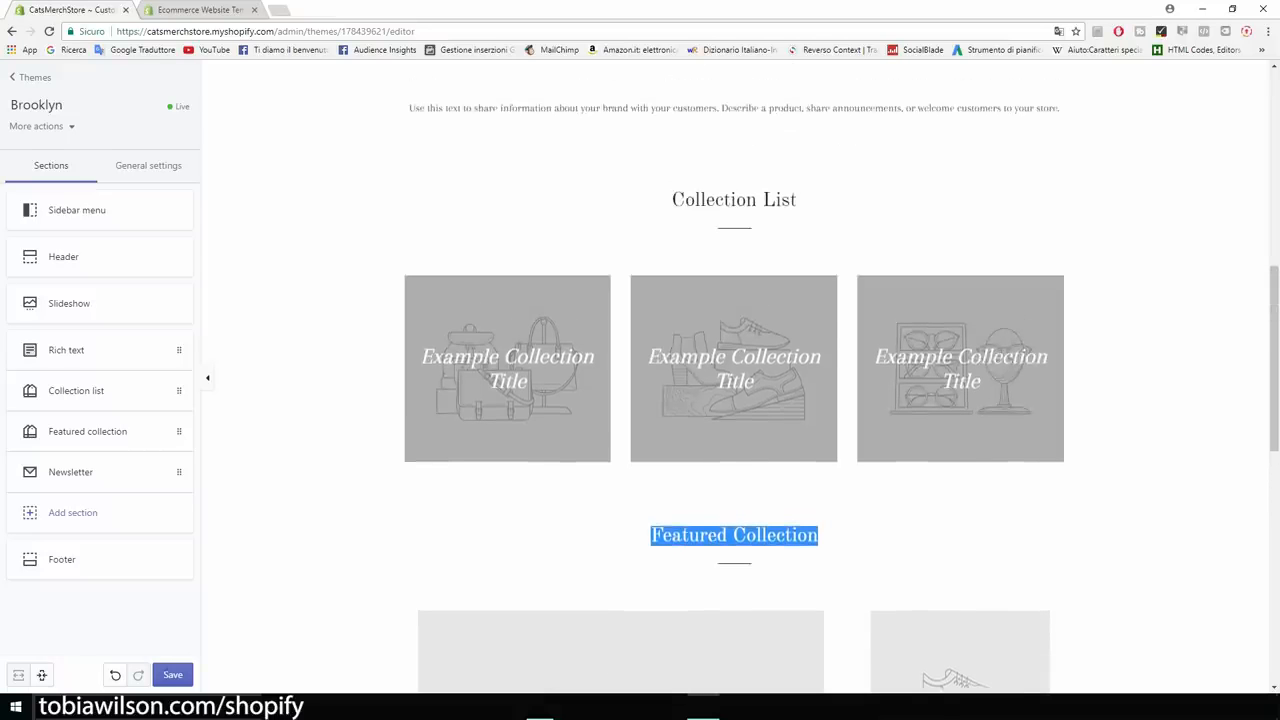
{"action": "left_click", "coordinate": [76, 390]}
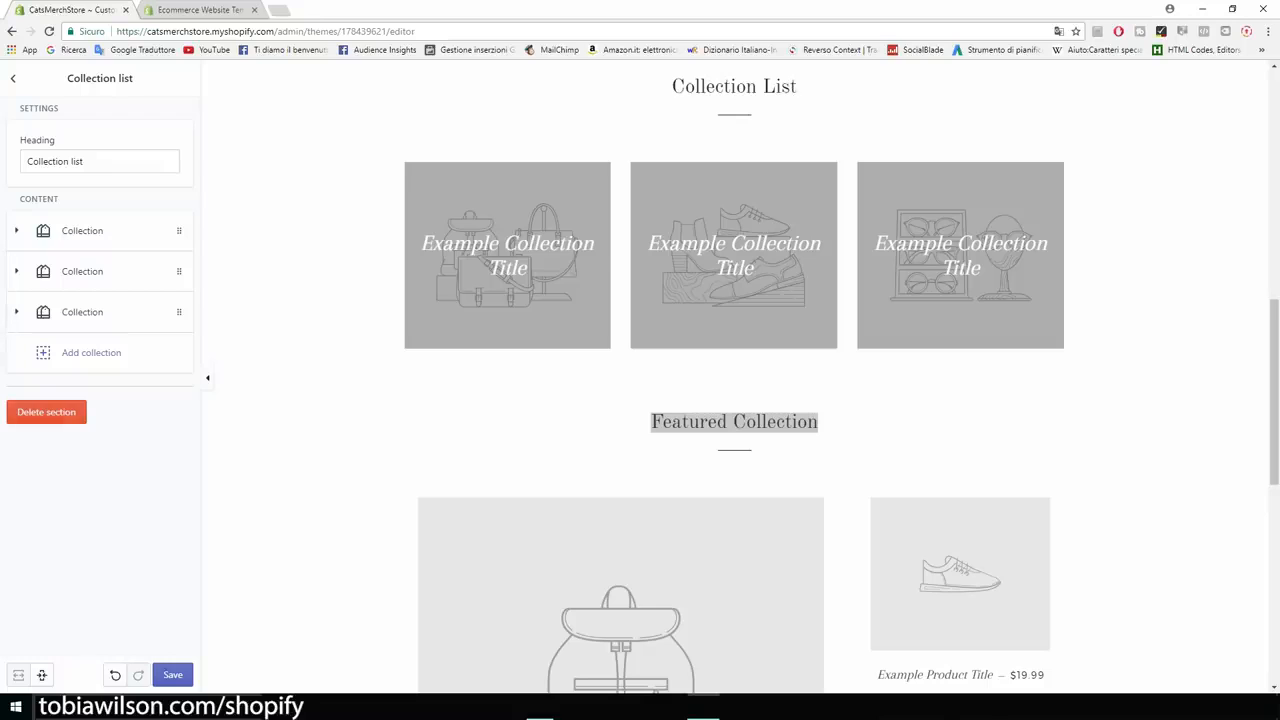
{"action": "left_click", "coordinate": [46, 412]}
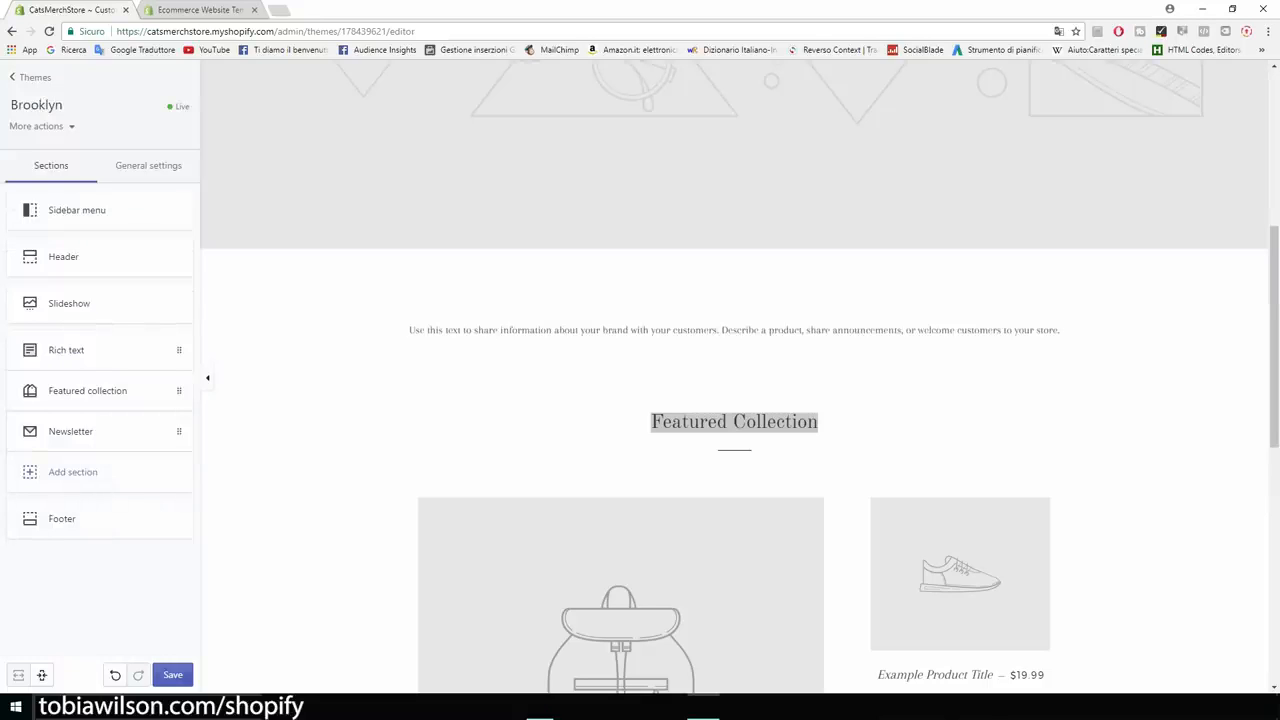
{"action": "left_click", "coordinate": [172, 674]}
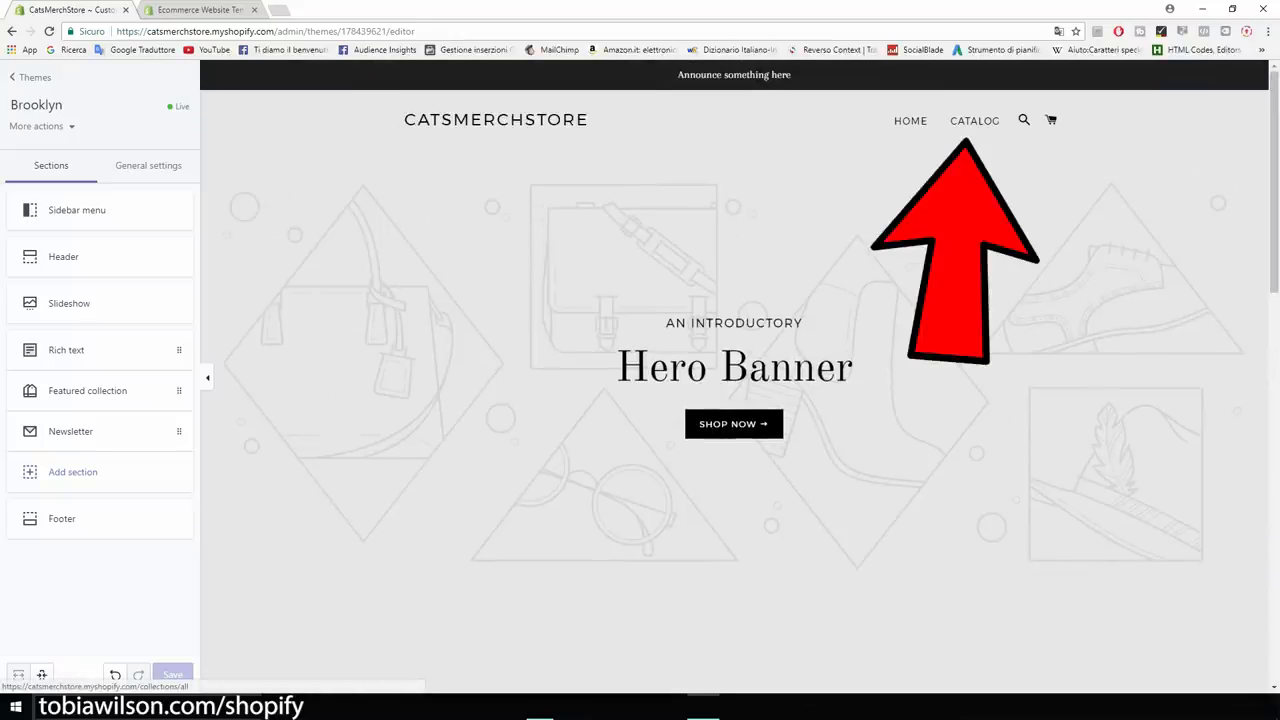
{"action": "scroll", "coordinate": [735, 380], "scroll_direction": "down", "scroll_amount": 5}
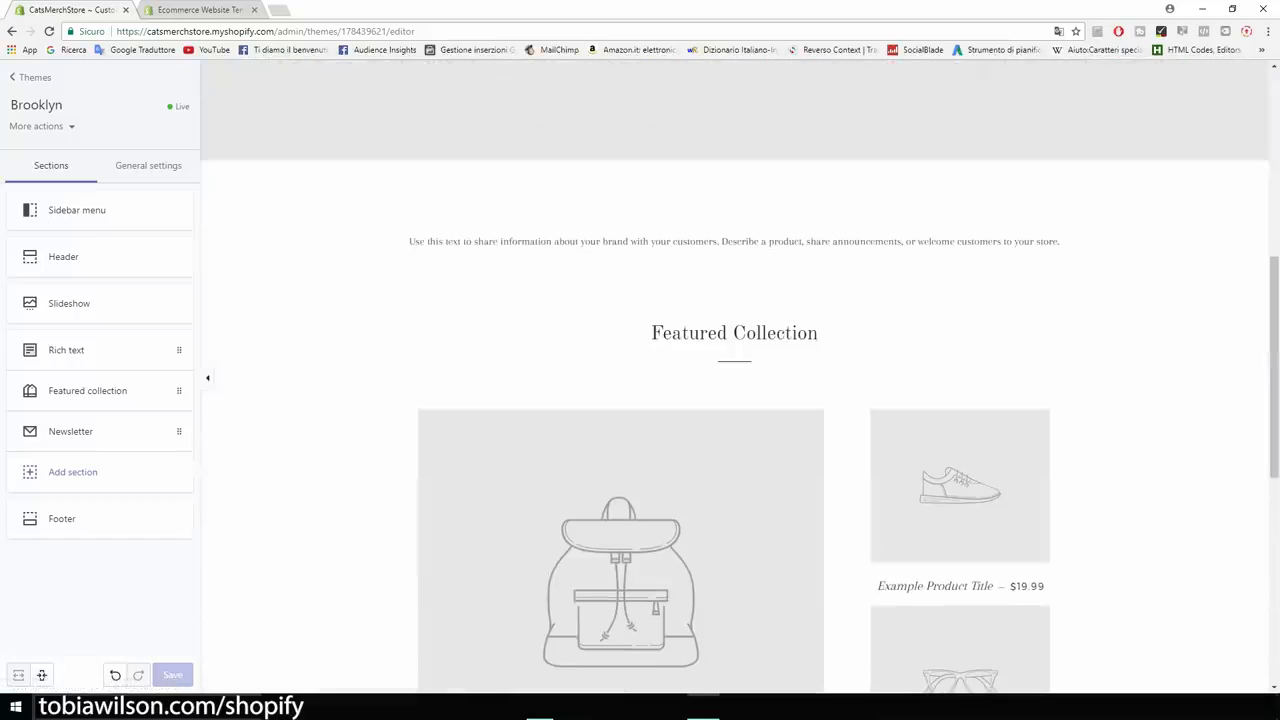
{"action": "scroll", "coordinate": [735, 380], "scroll_direction": "up", "scroll_amount": 5}
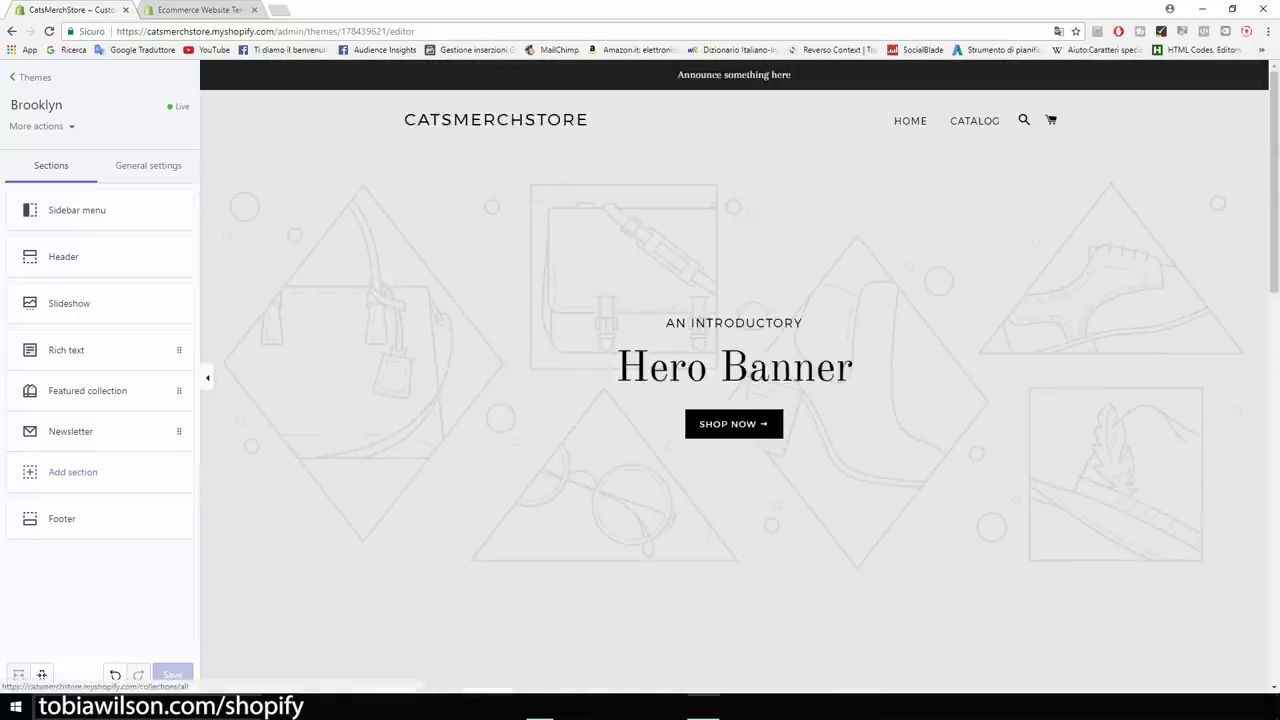
{"action": "scroll", "coordinate": [735, 380], "scroll_direction": "down", "scroll_amount": 3}
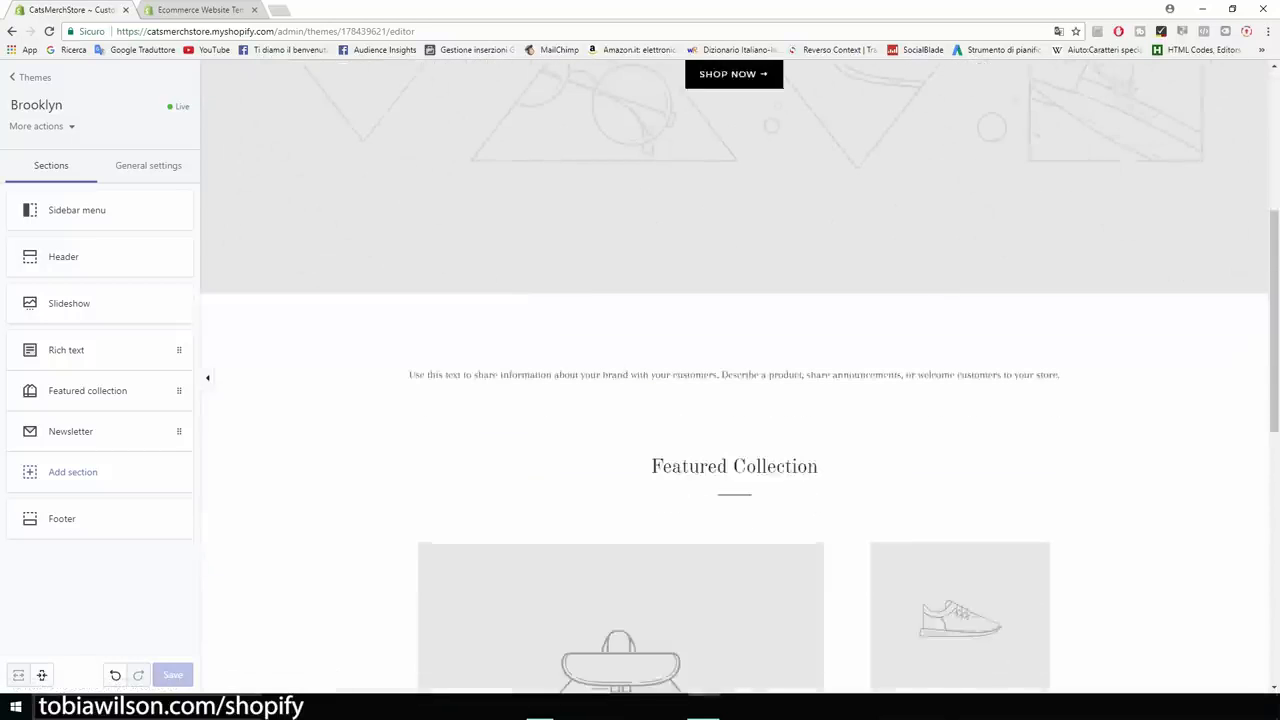
{"action": "scroll", "coordinate": [735, 380], "scroll_direction": "down", "scroll_amount": 4}
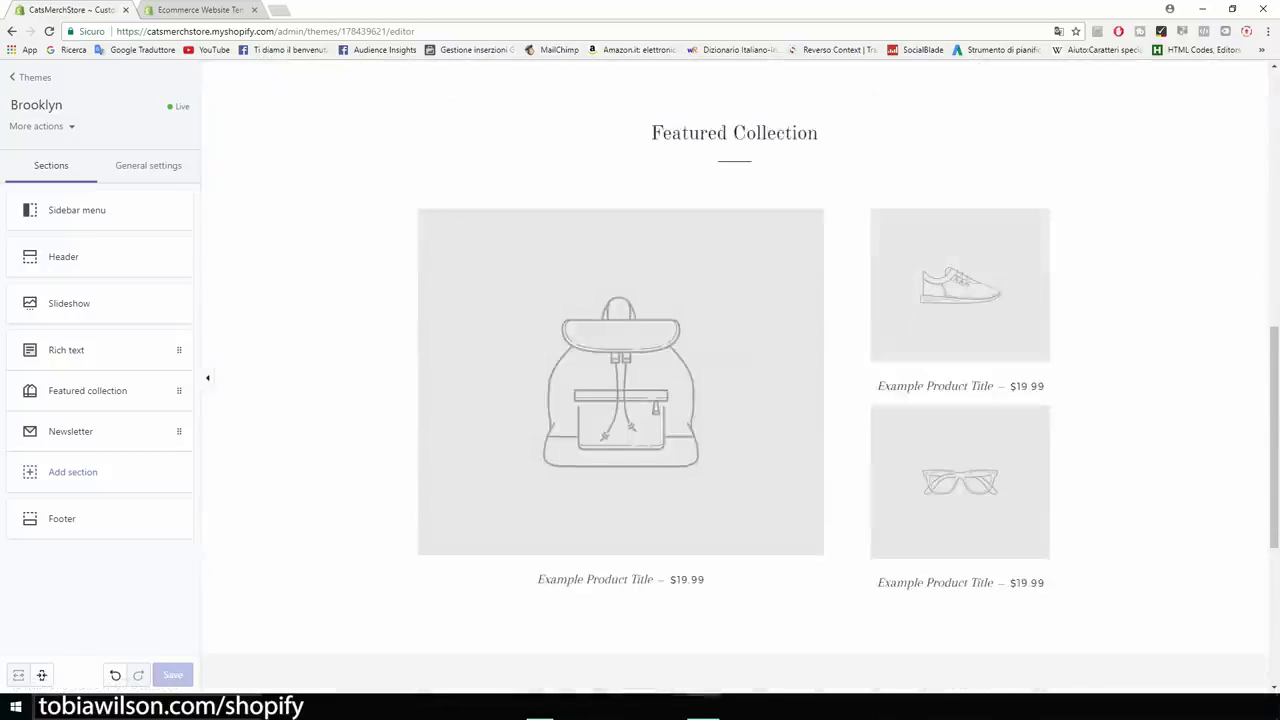
Rename the Featured collection section's heading to 'Our Products'.
{"action": "left_click", "coordinate": [87, 390]}
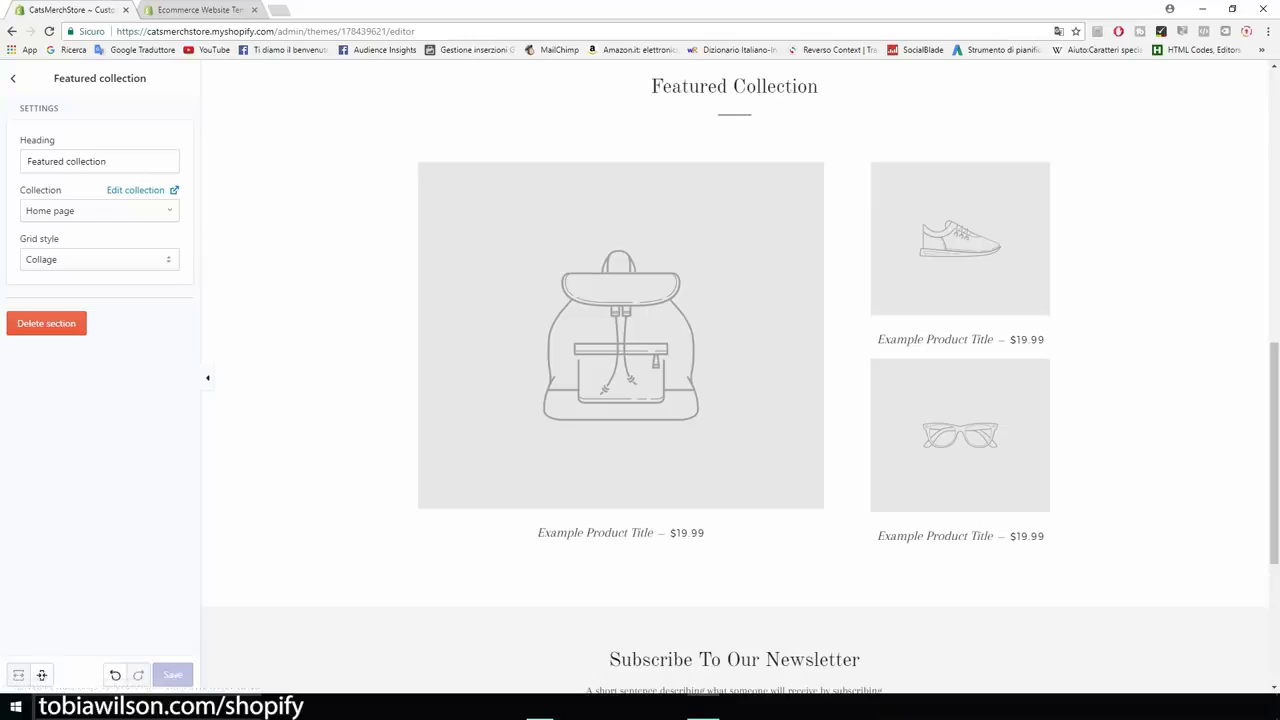
{"action": "left_click_drag", "start_coordinate": [110, 161], "coordinate": [24, 161]}
{"action": "type", "text": "Ou"}
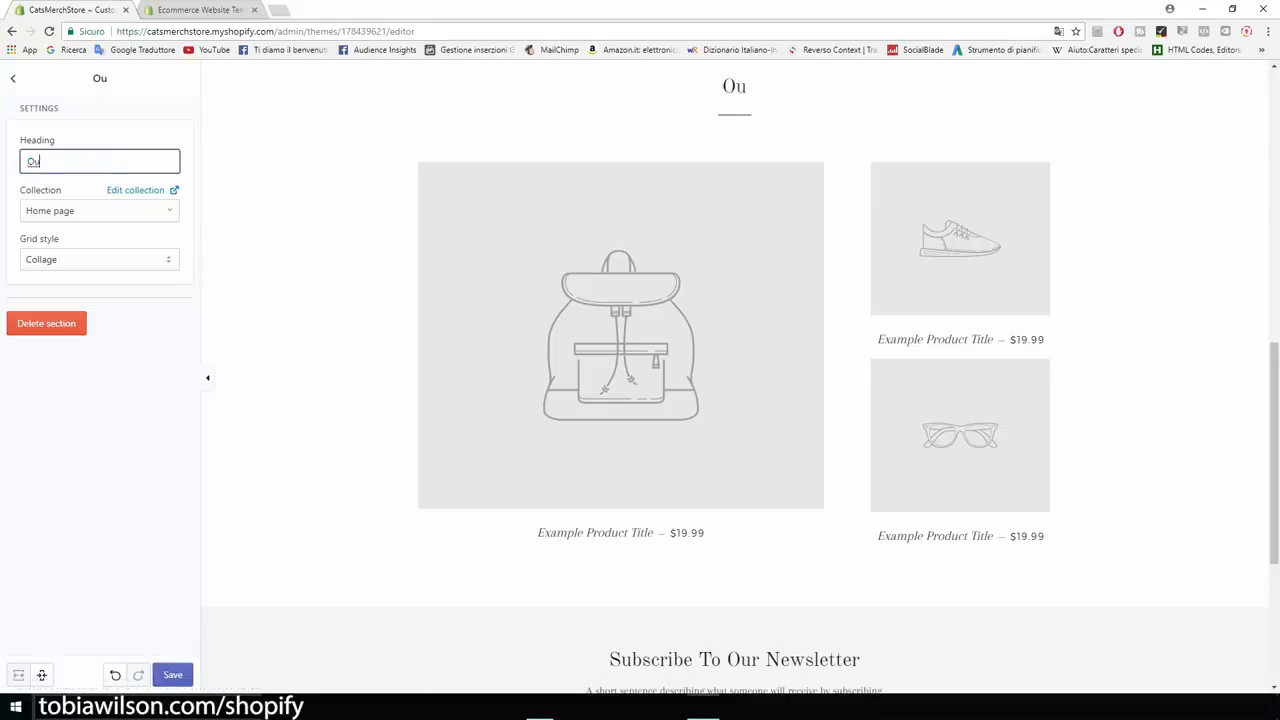
{"action": "type", "text": "r Products"}
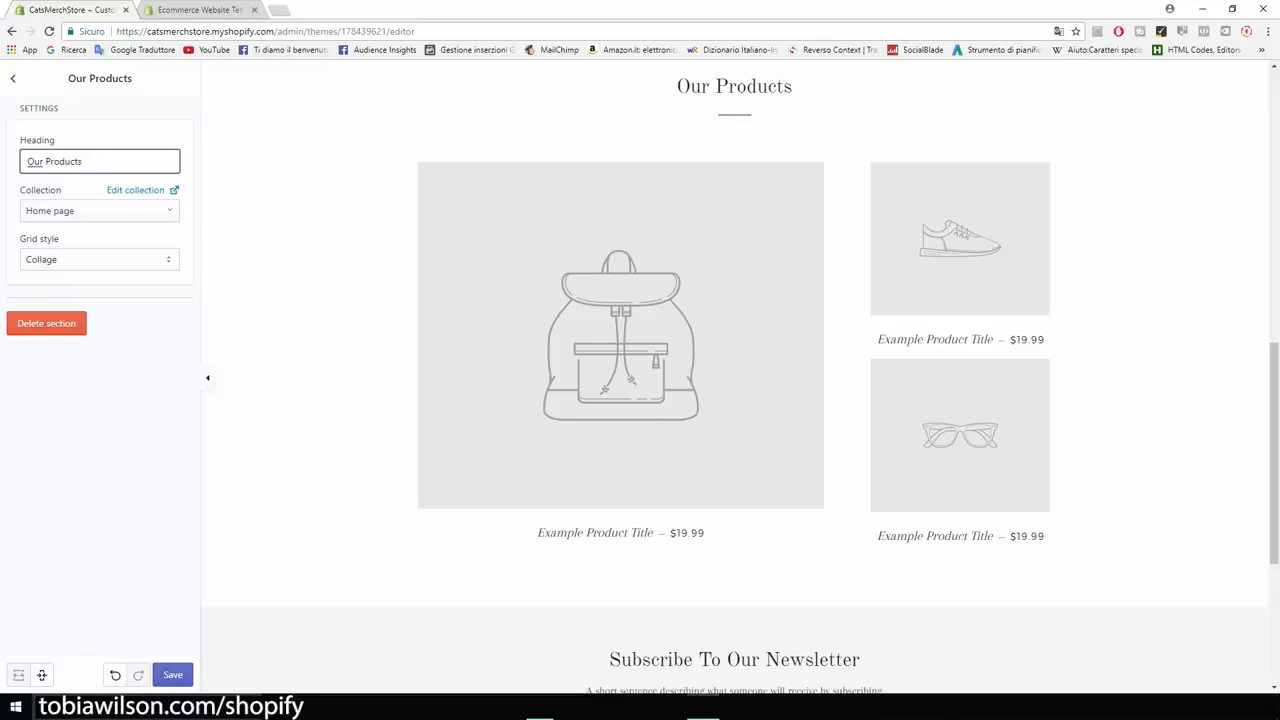
{"action": "key", "text": "Return"}
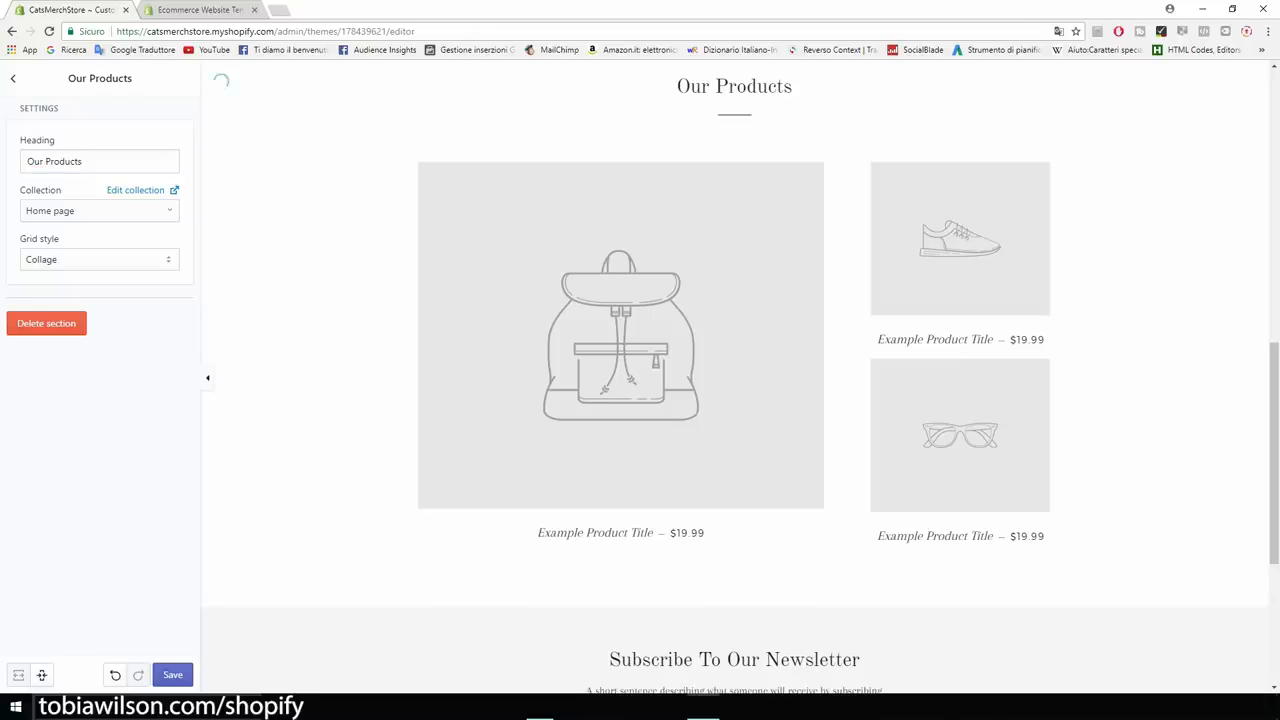
Set the product layout style to Grid and save the theme changes.
{"action": "left_click", "coordinate": [99, 260]}
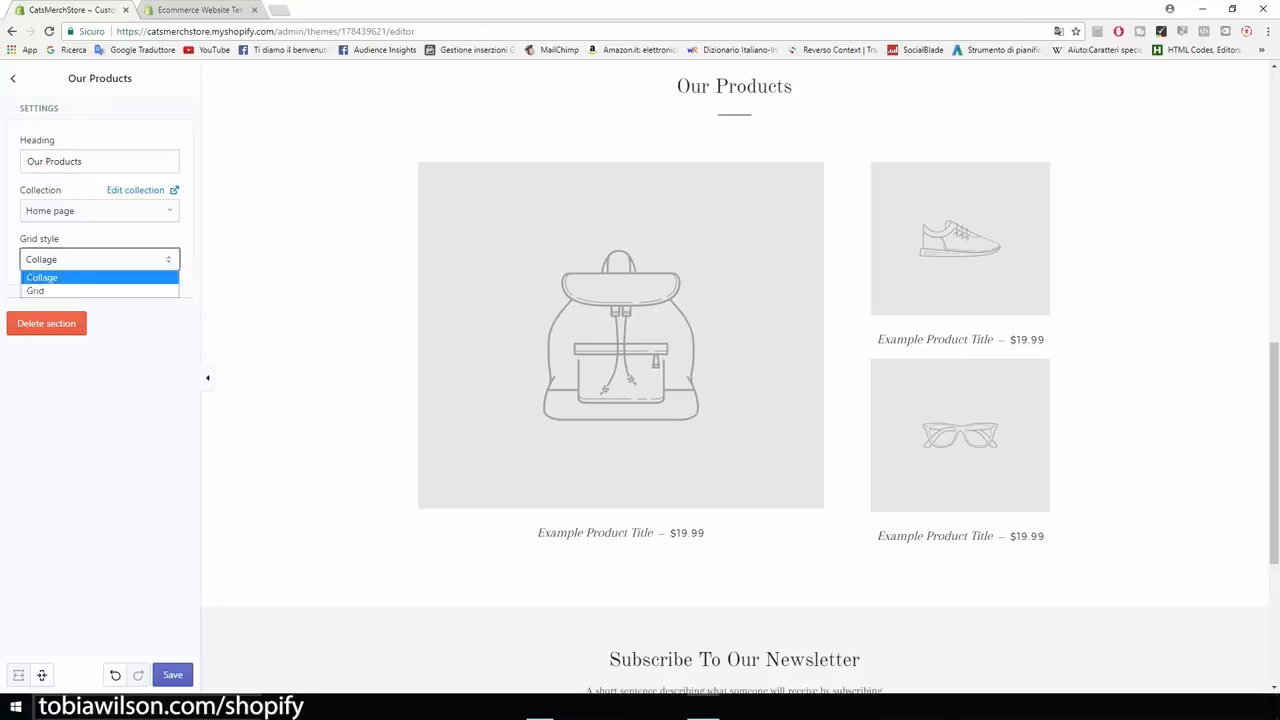
{"action": "key", "text": "Return"}
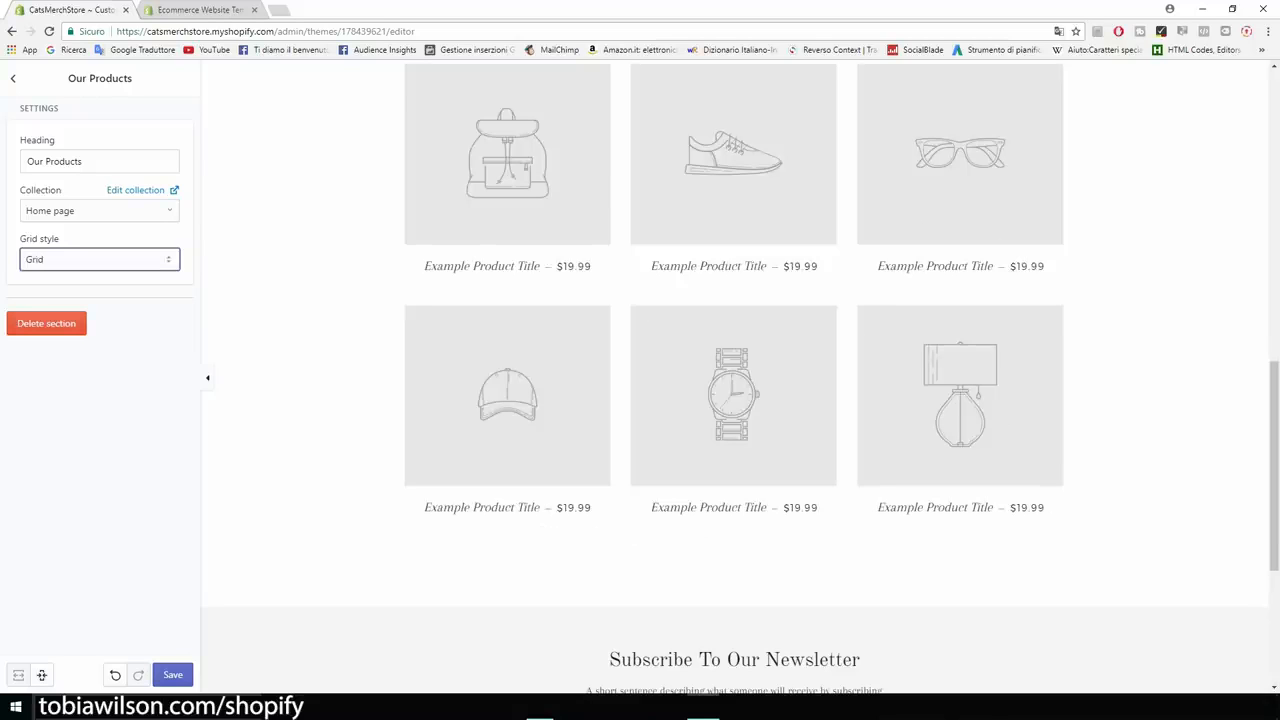
{"action": "left_click", "coordinate": [172, 675]}
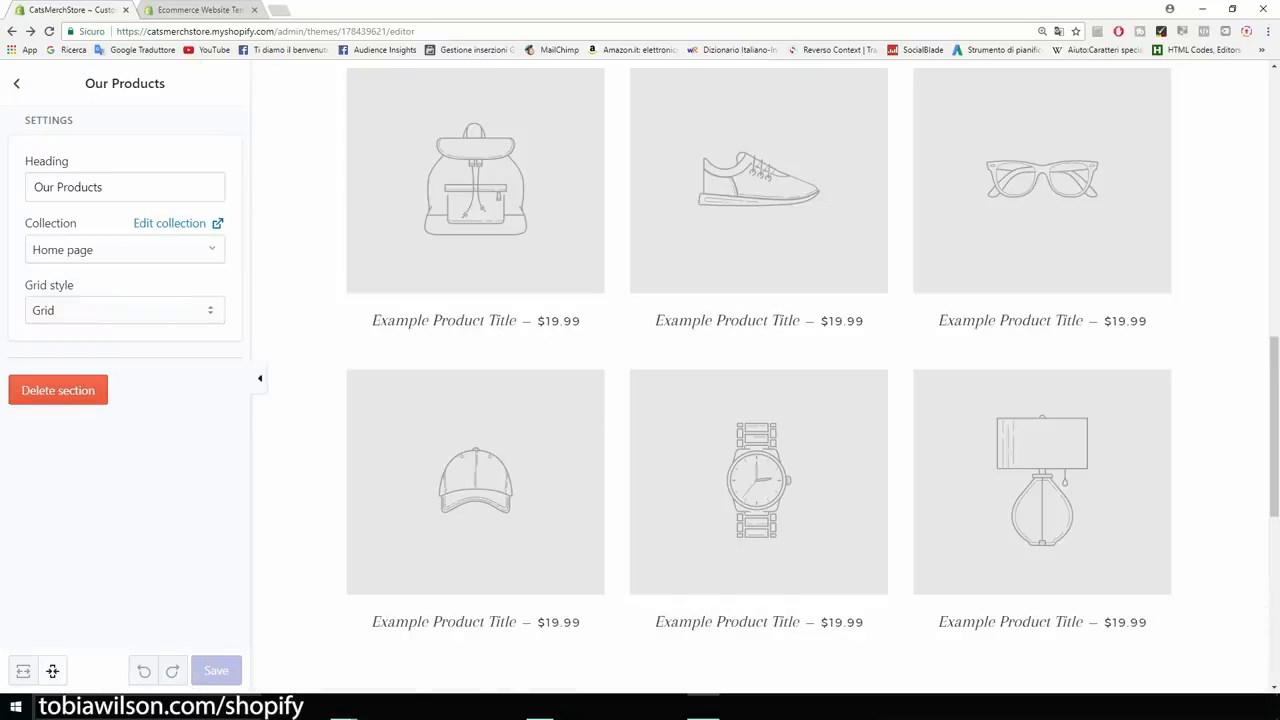
Delete the Rich text section, leaving Slideshow, Our Products and Newsletter on the home page.
{"action": "scroll", "coordinate": [760, 380], "scroll_direction": "up", "scroll_amount": 10}
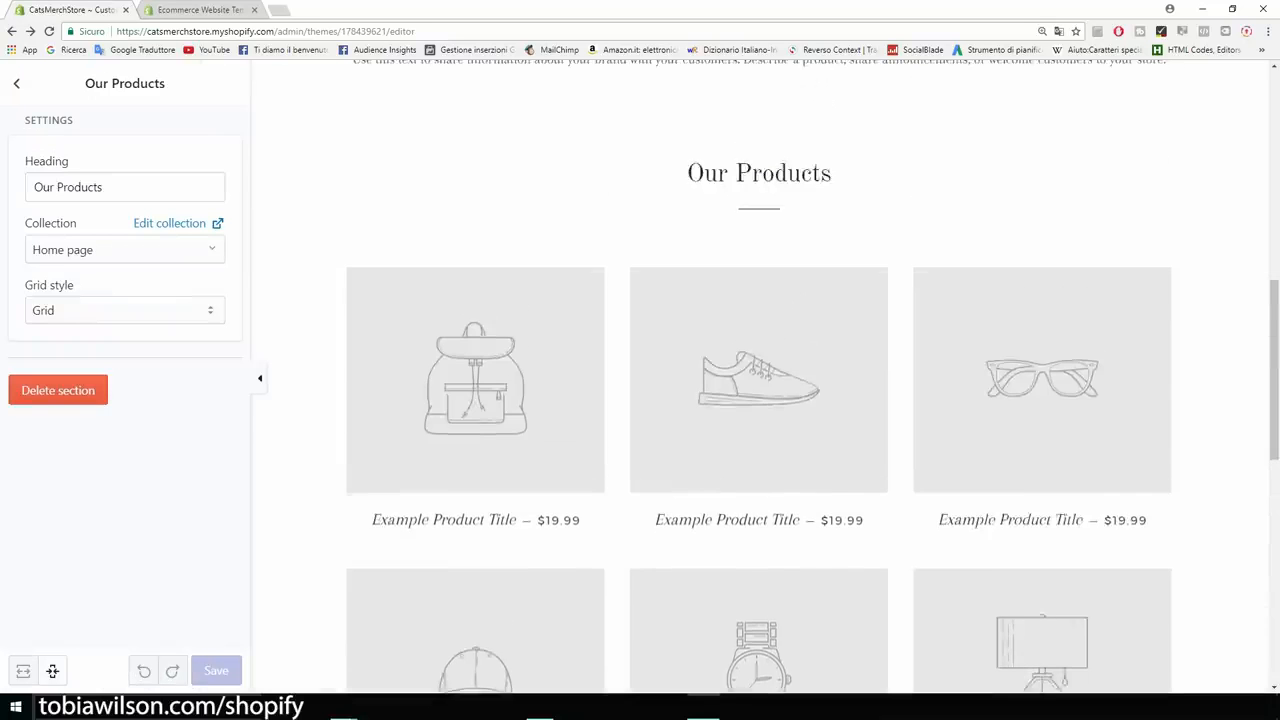
{"action": "scroll", "coordinate": [760, 380], "scroll_direction": "up", "scroll_amount": 3}
{"action": "scroll", "coordinate": [760, 380], "scroll_direction": "down", "scroll_amount": 7}
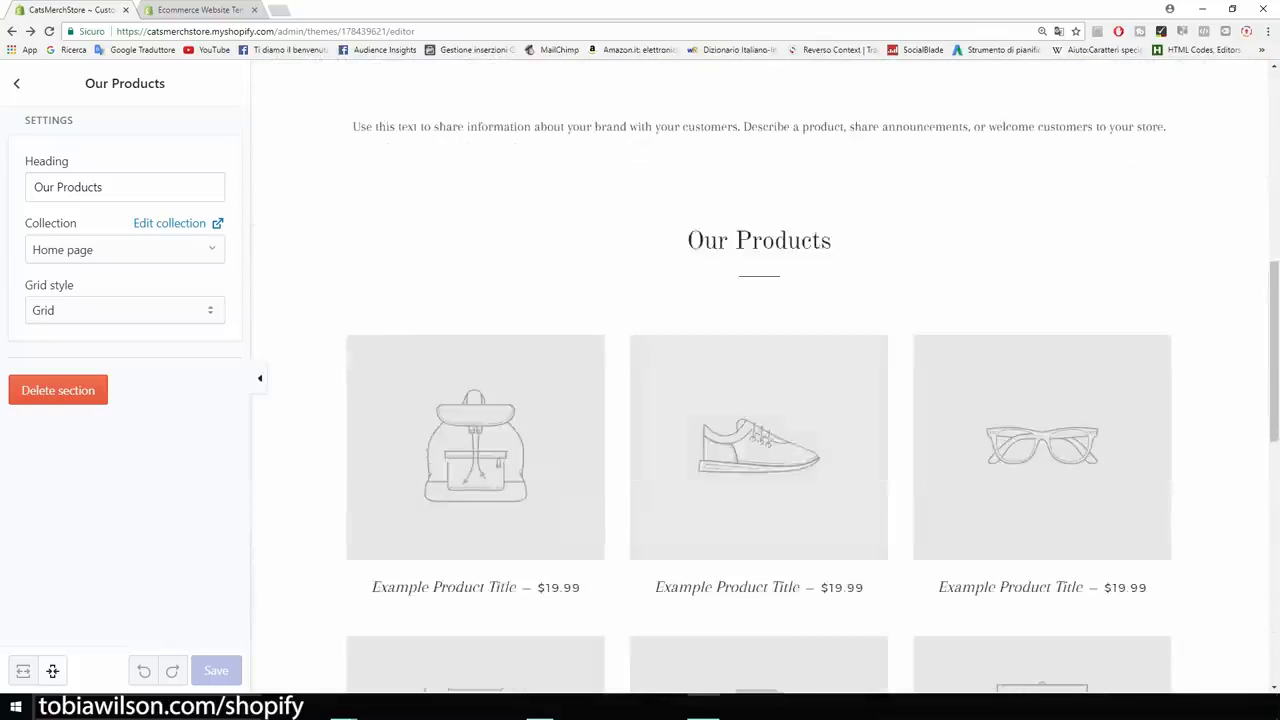
{"action": "scroll", "coordinate": [760, 380], "scroll_direction": "up", "scroll_amount": 1}
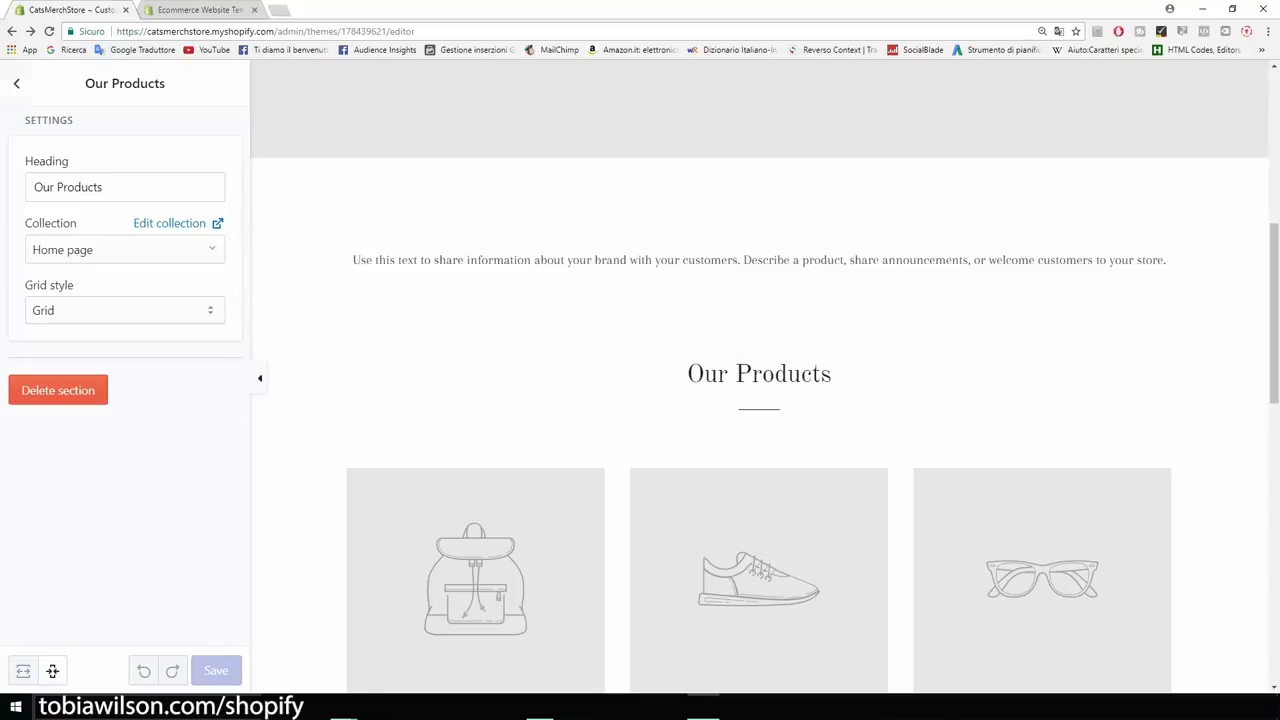
{"action": "left_click", "coordinate": [16, 83]}
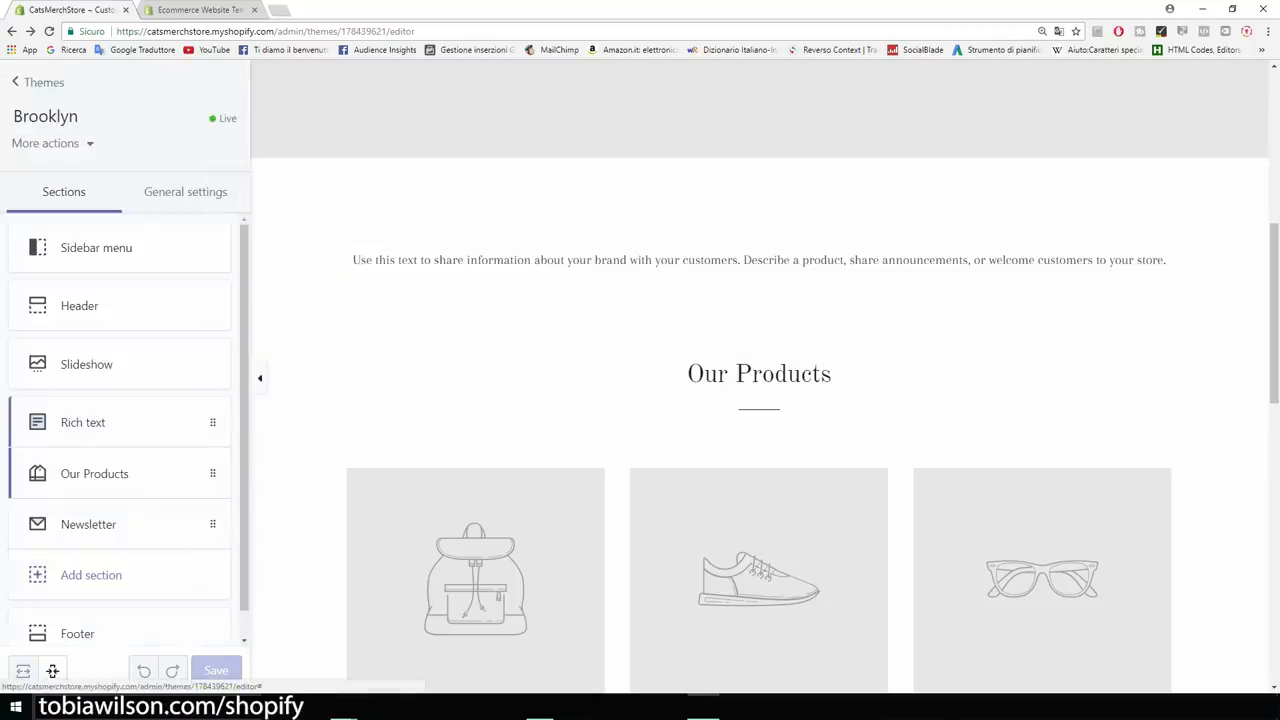
{"action": "left_click", "coordinate": [100, 430]}
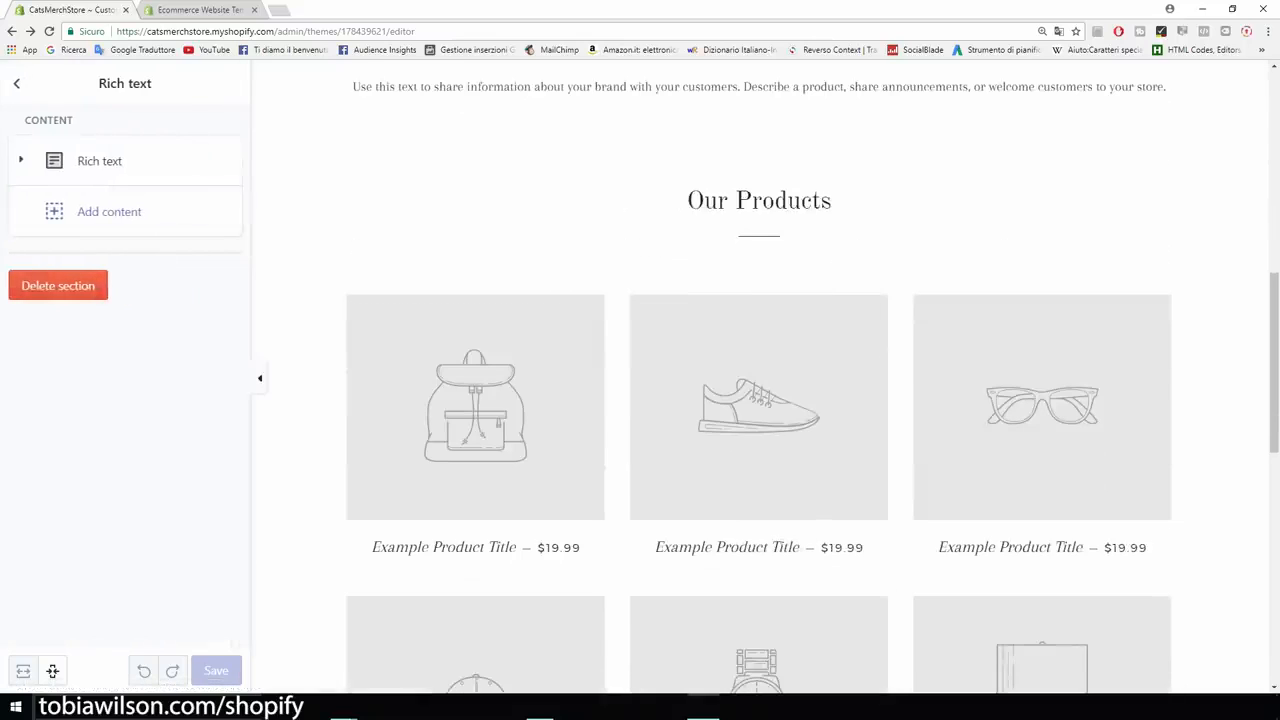
{"action": "left_click", "coordinate": [100, 161]}
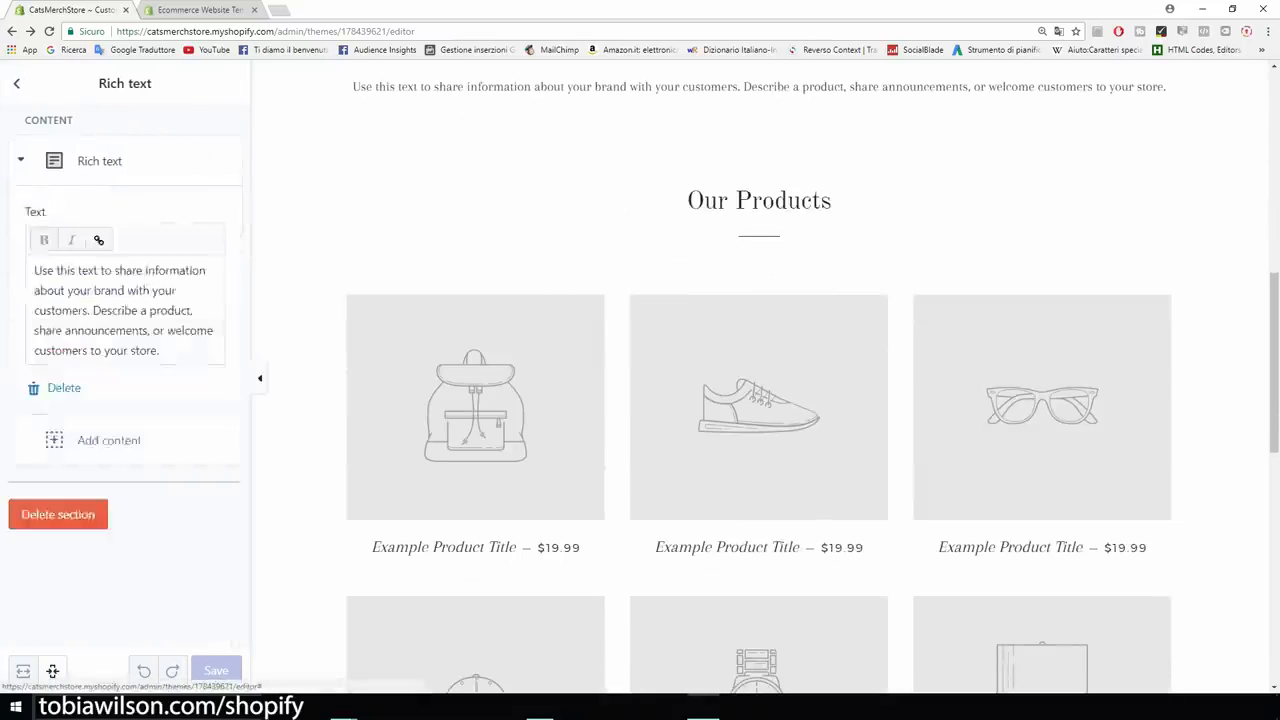
{"action": "left_click_drag", "start_coordinate": [162, 350], "coordinate": [34, 270]}
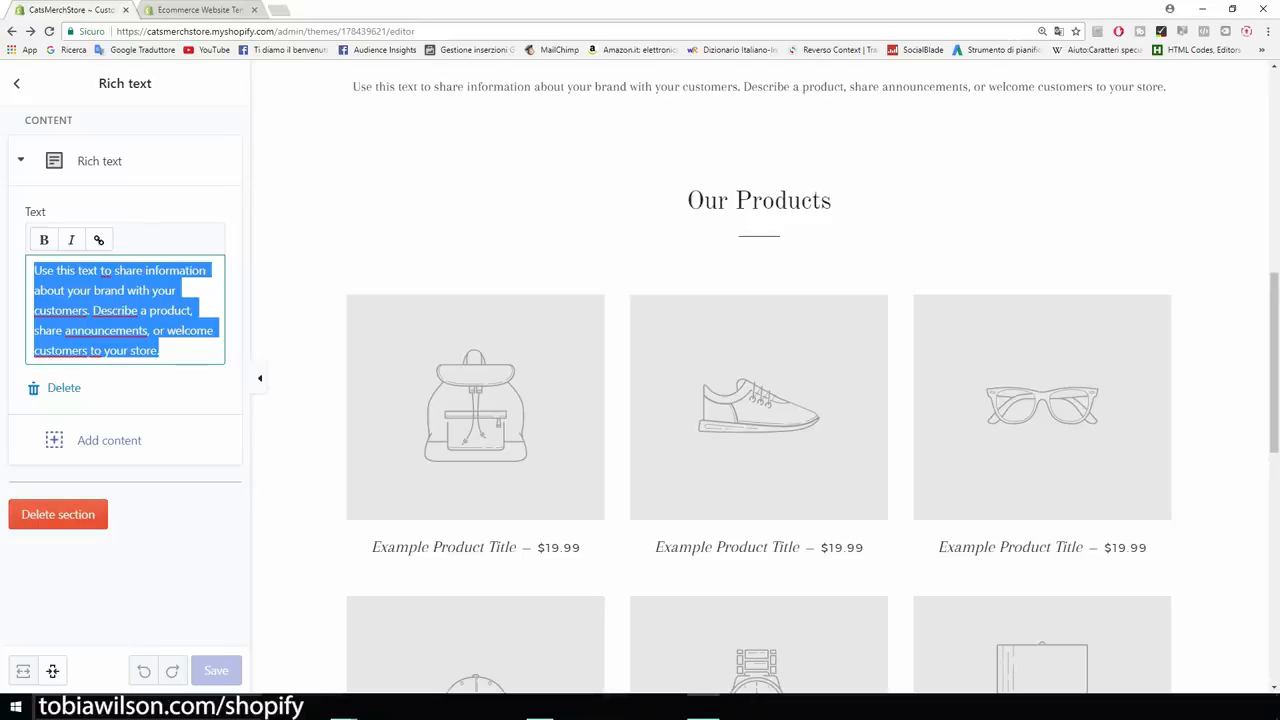
{"action": "left_click", "coordinate": [58, 514]}
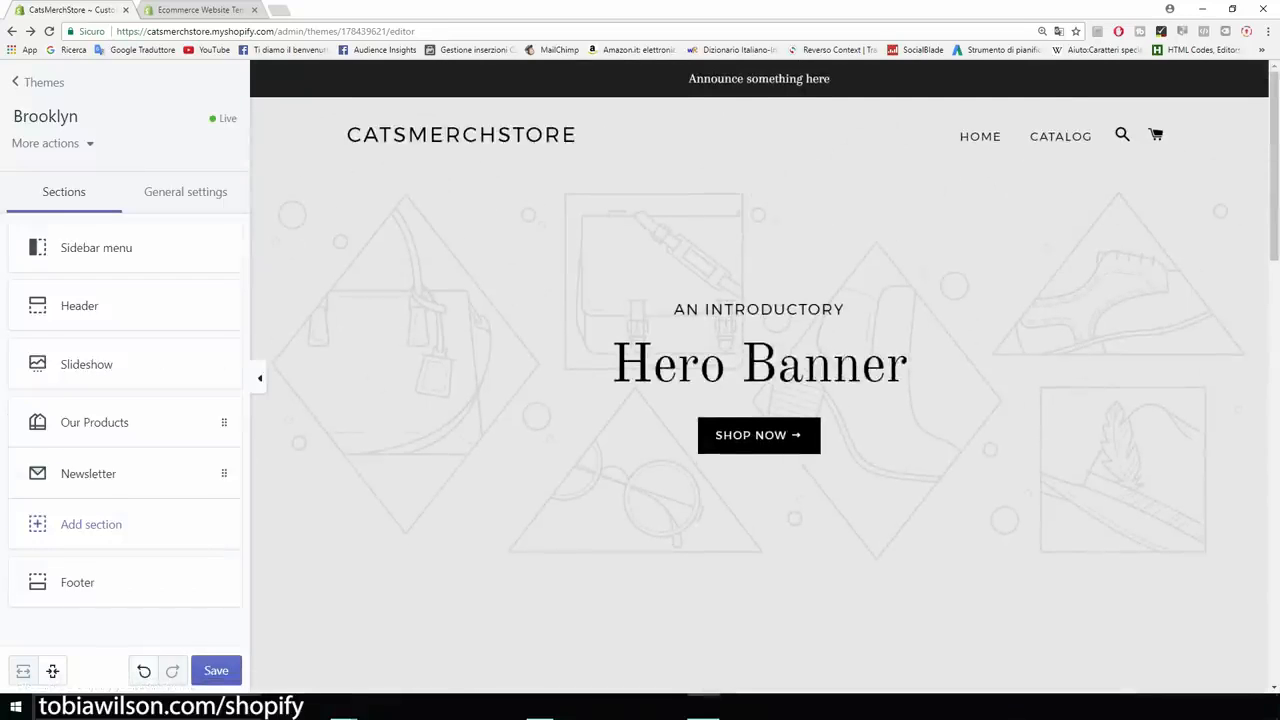
{"action": "scroll", "coordinate": [759, 376], "scroll_direction": "down", "scroll_amount": 1}
{"action": "scroll", "coordinate": [765, 376], "scroll_direction": "down", "scroll_amount": 4}
{"action": "scroll", "coordinate": [765, 376], "scroll_direction": "down", "scroll_amount": 3}
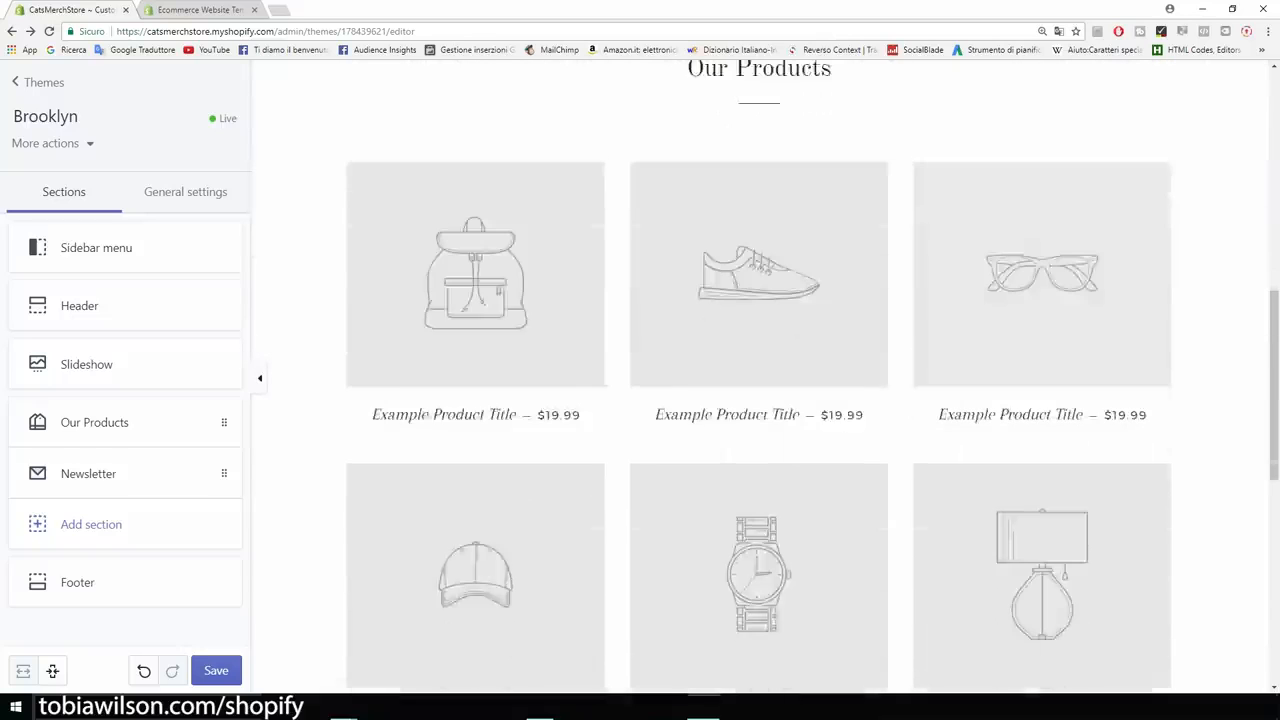
{"action": "scroll", "coordinate": [759, 376], "scroll_direction": "up", "scroll_amount": 7}
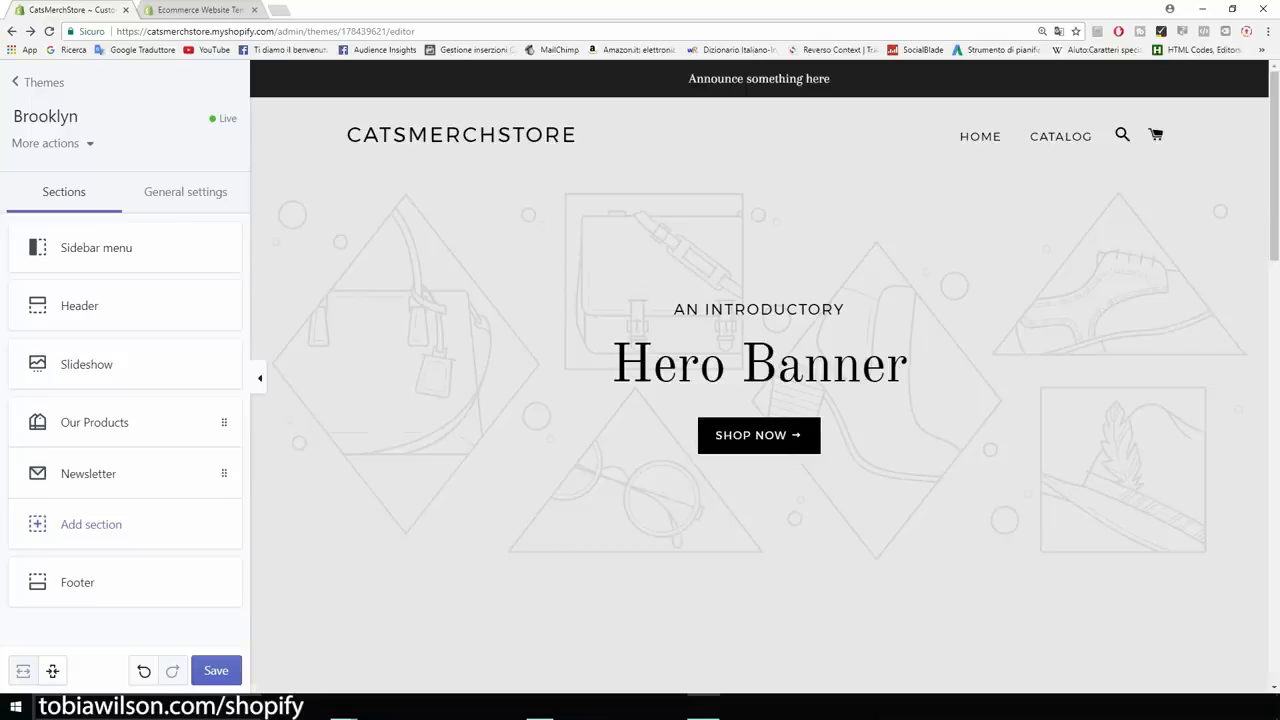
{"action": "scroll", "coordinate": [759, 376], "scroll_direction": "down", "scroll_amount": 1}
{"action": "scroll", "coordinate": [759, 376], "scroll_direction": "up", "scroll_amount": 1}
{"action": "left_click", "coordinate": [279, 12]}
Go to Google Images and search for 'cats'.
{"action": "type", "text": "google "}
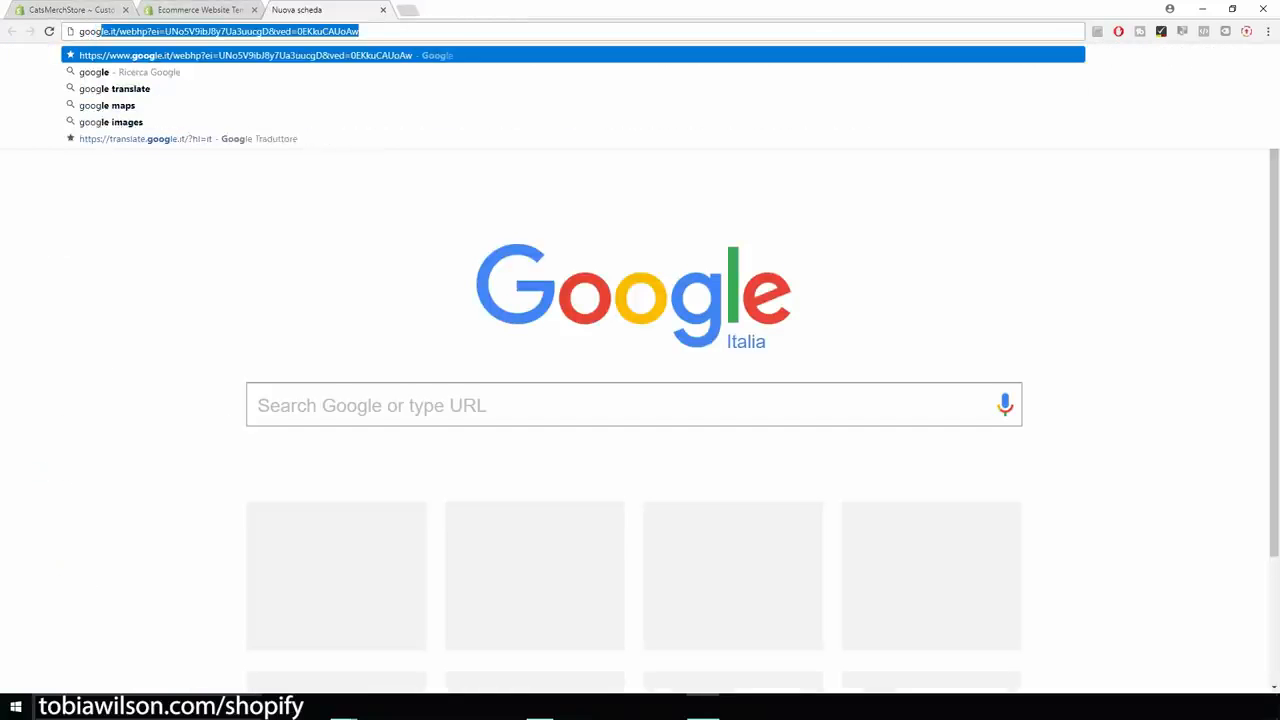
{"action": "type", "text": "images"}
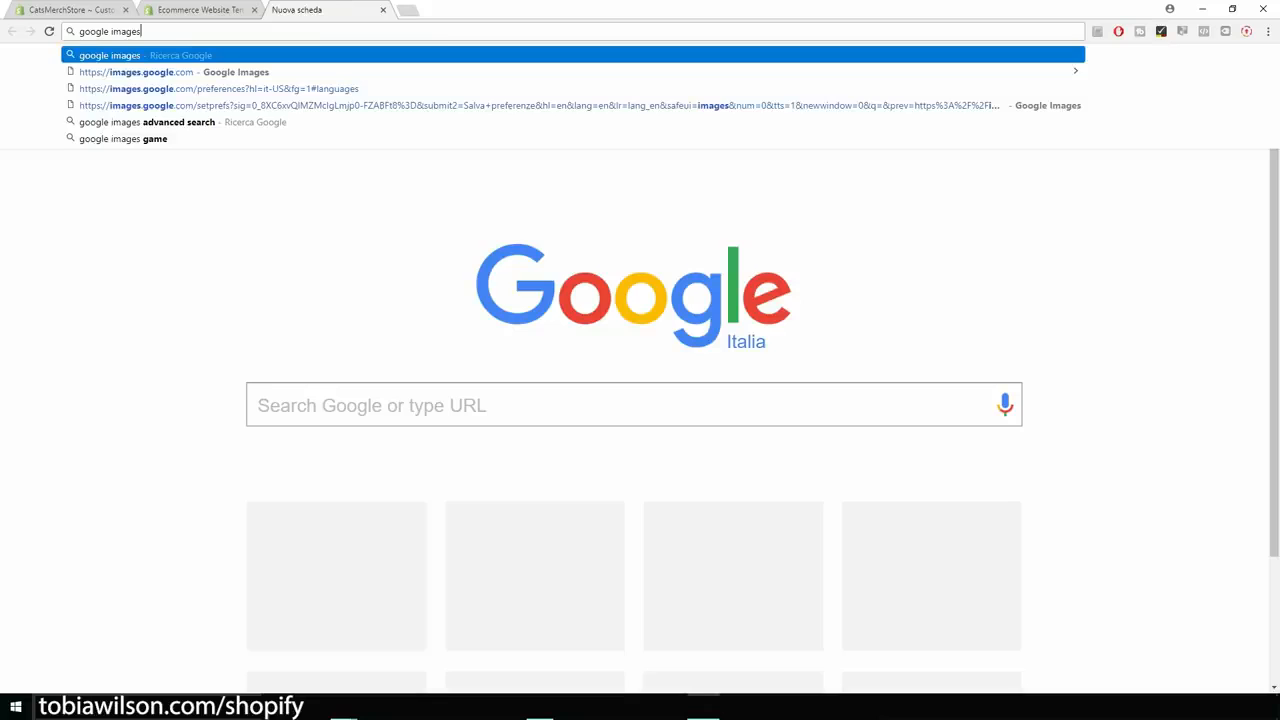
{"action": "key", "text": "Return"}
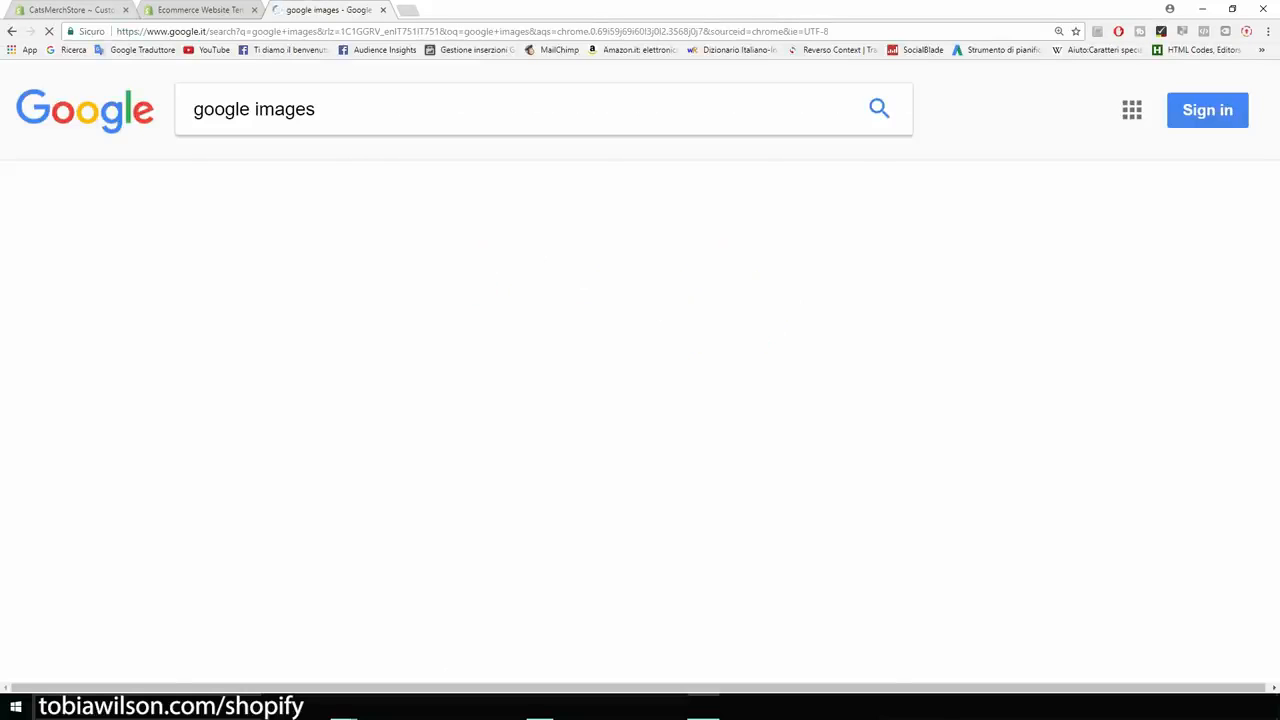
{"action": "left_click", "coordinate": [264, 455]}
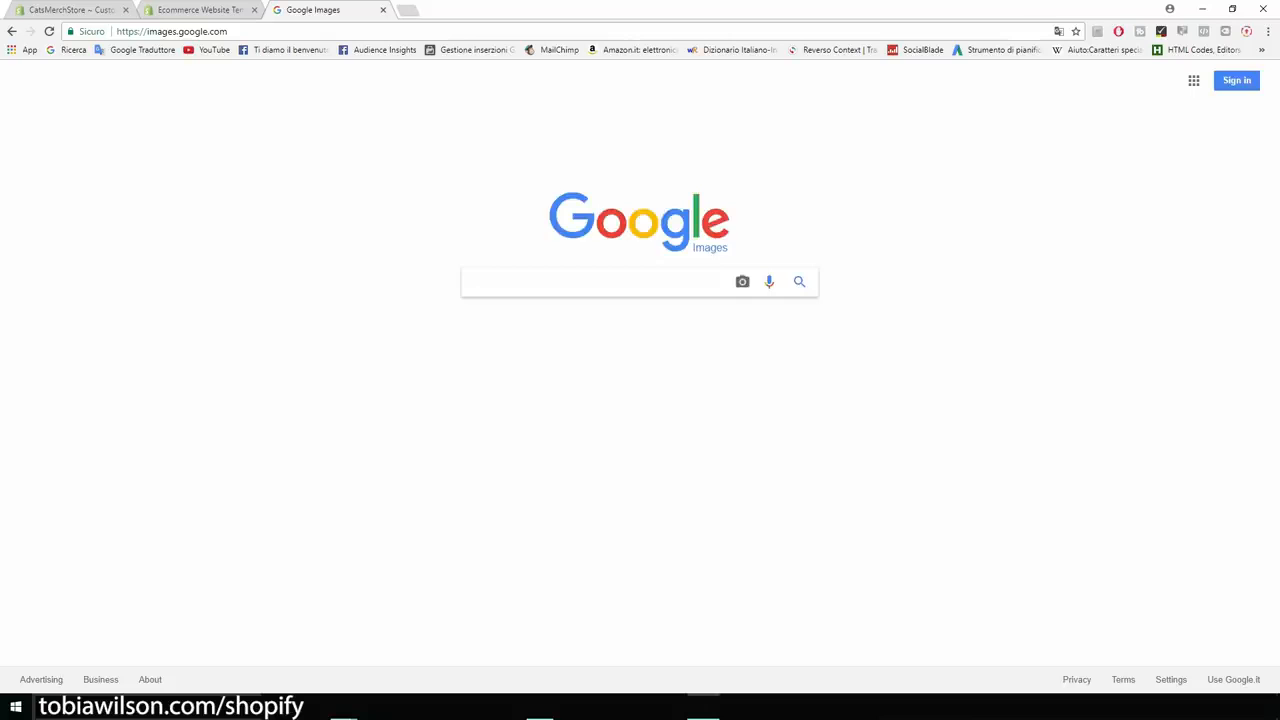
{"action": "key", "text": "ctrl+plus"}
{"action": "key", "text": "ctrl+plus"}
{"action": "key", "text": "ctrl+plus"}
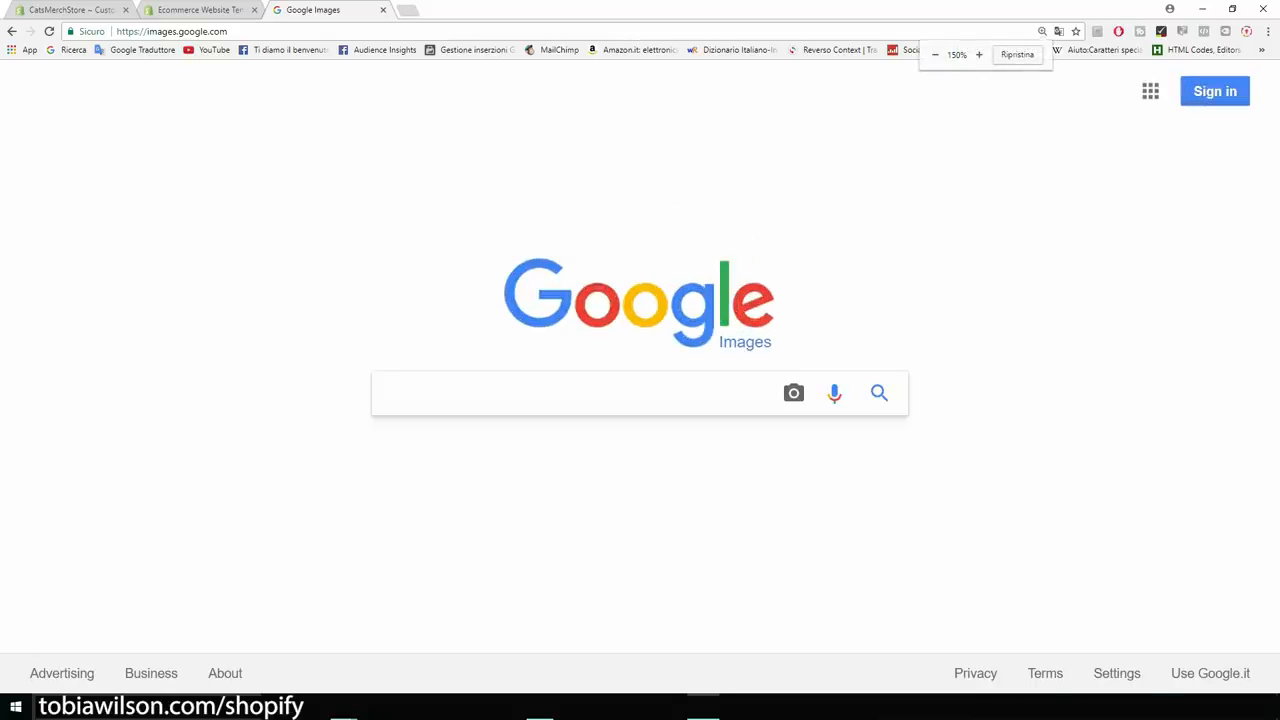
{"action": "type", "text": "cats"}
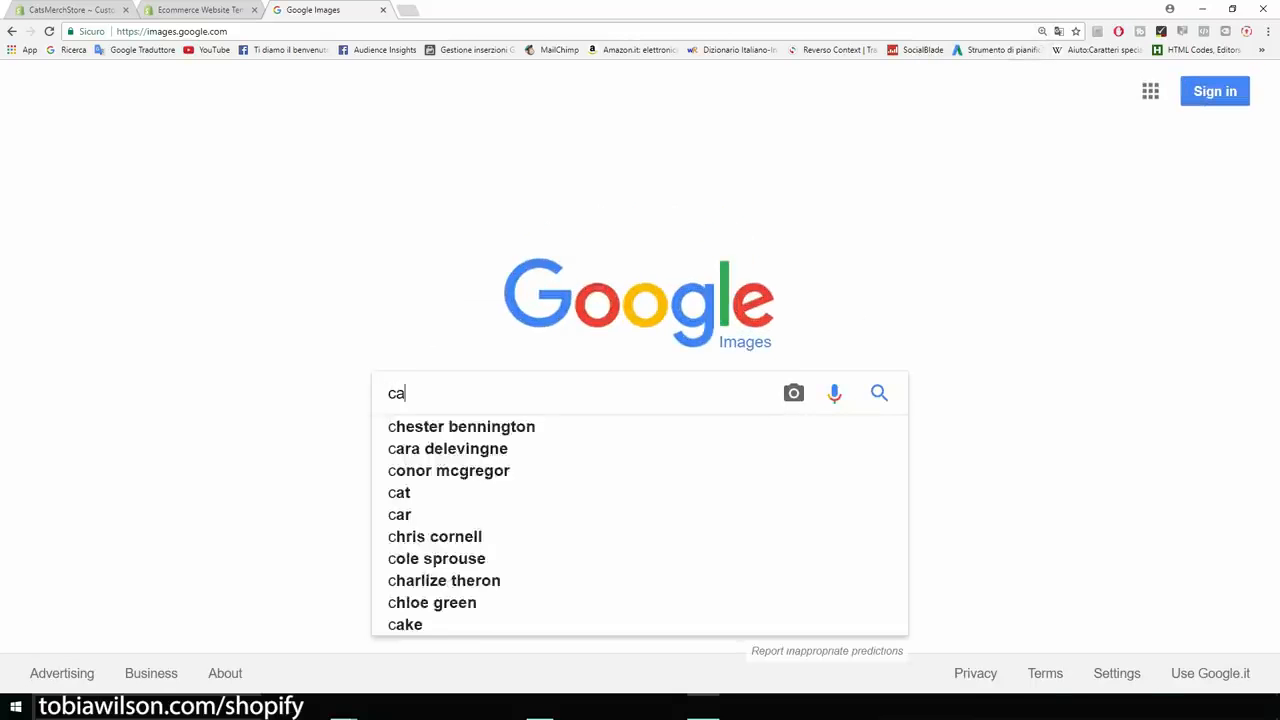
{"action": "key", "text": "Return"}
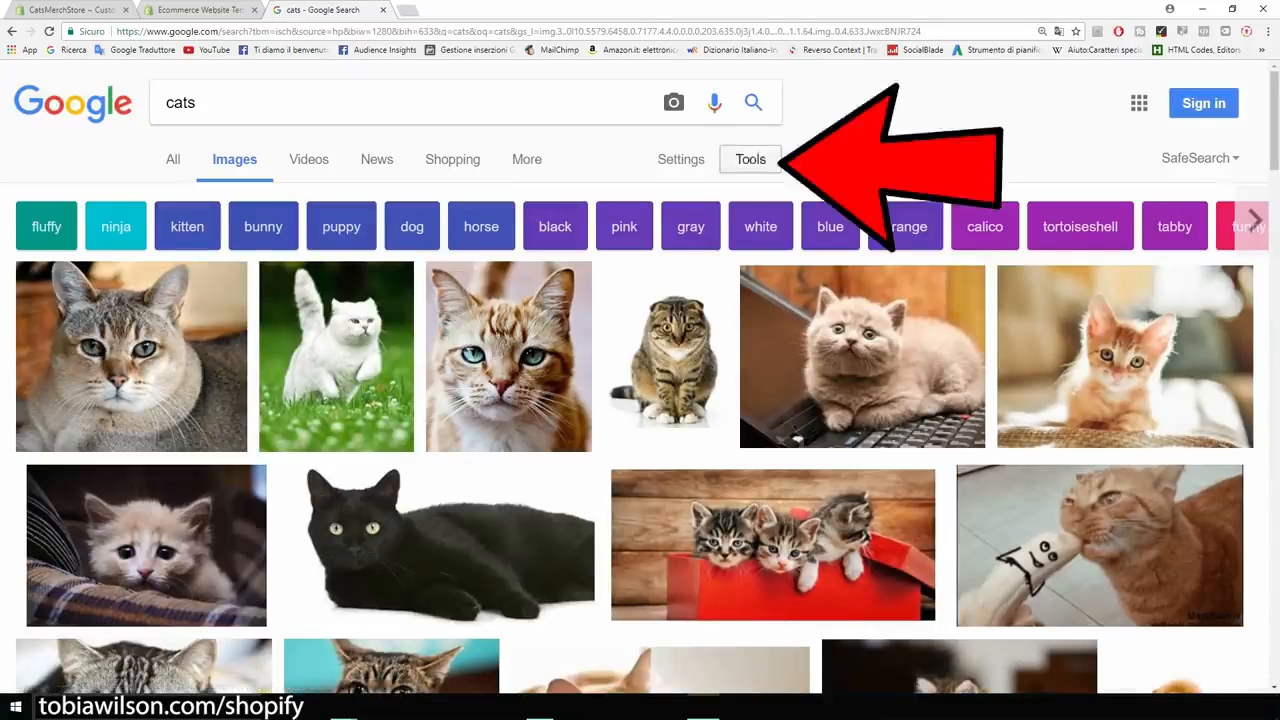
Filter the cat results to images labeled for reuse.
{"action": "left_click", "coordinate": [750, 159]}
{"action": "left_click", "coordinate": [497, 196]}
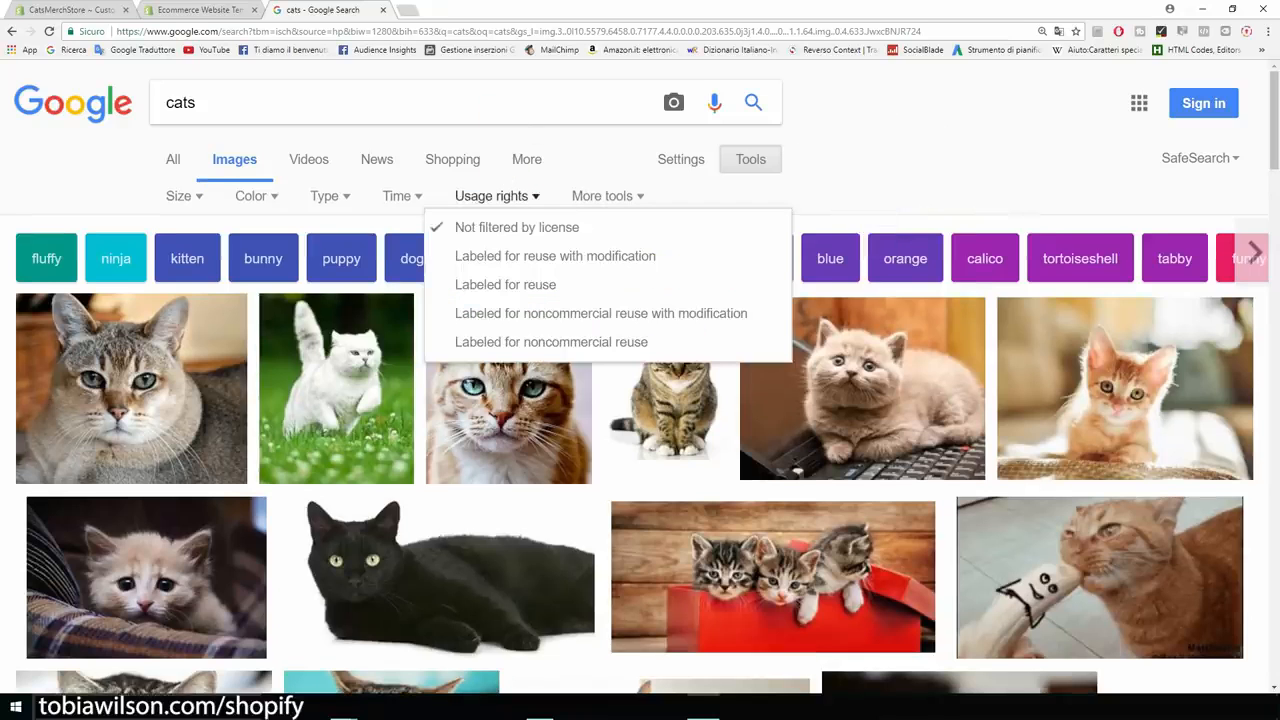
{"action": "key", "text": "ctrl+plus"}
{"action": "key", "text": "ctrl+plus"}
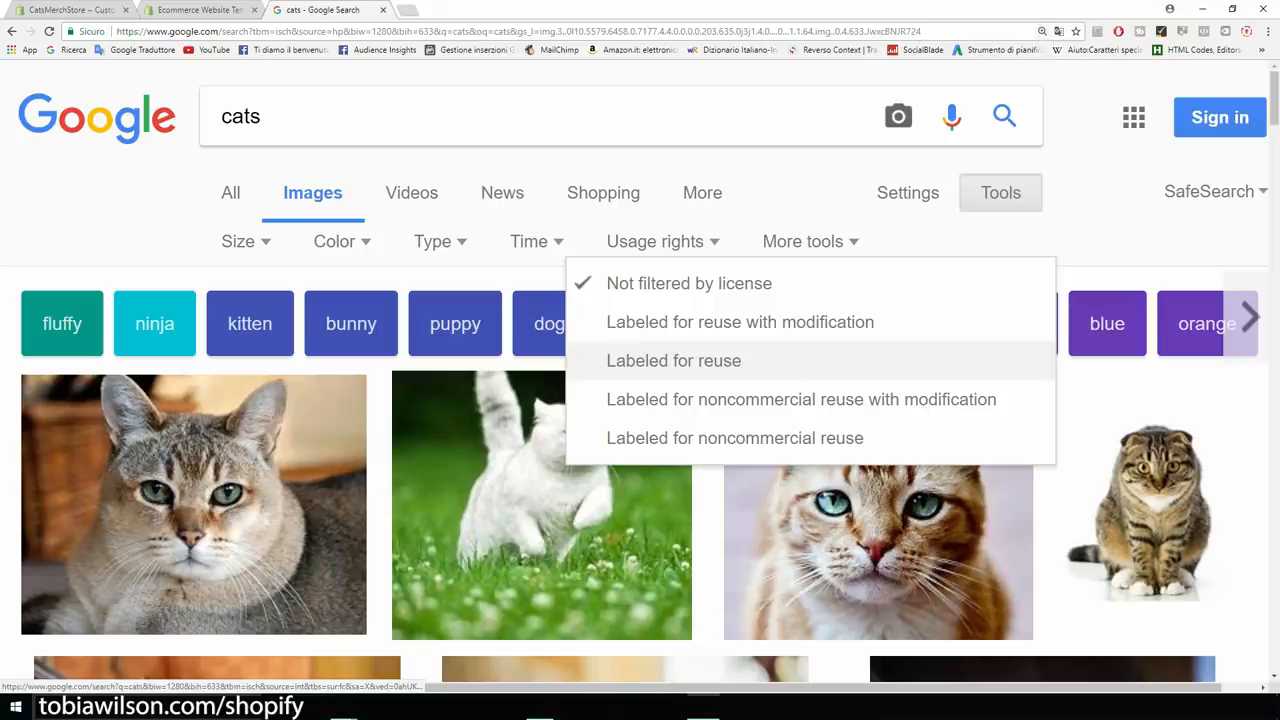
{"action": "left_click", "coordinate": [674, 361]}
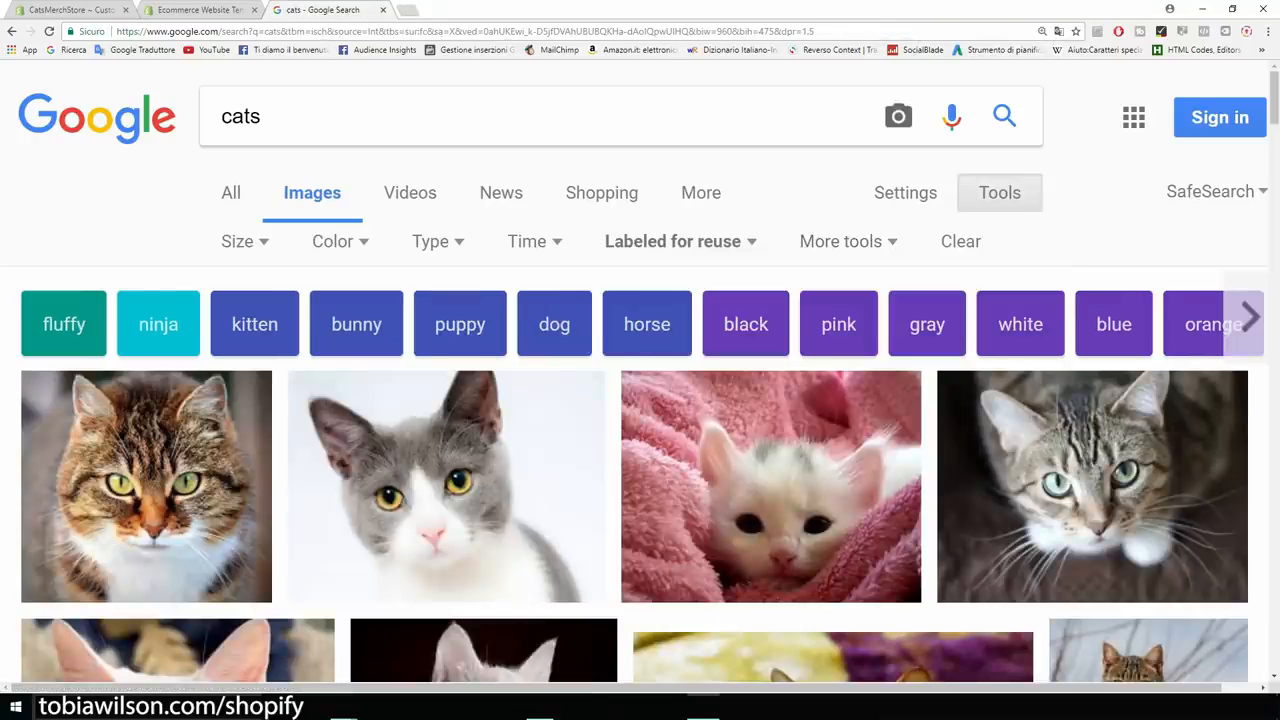
{"action": "key", "text": "ctrl+minus"}
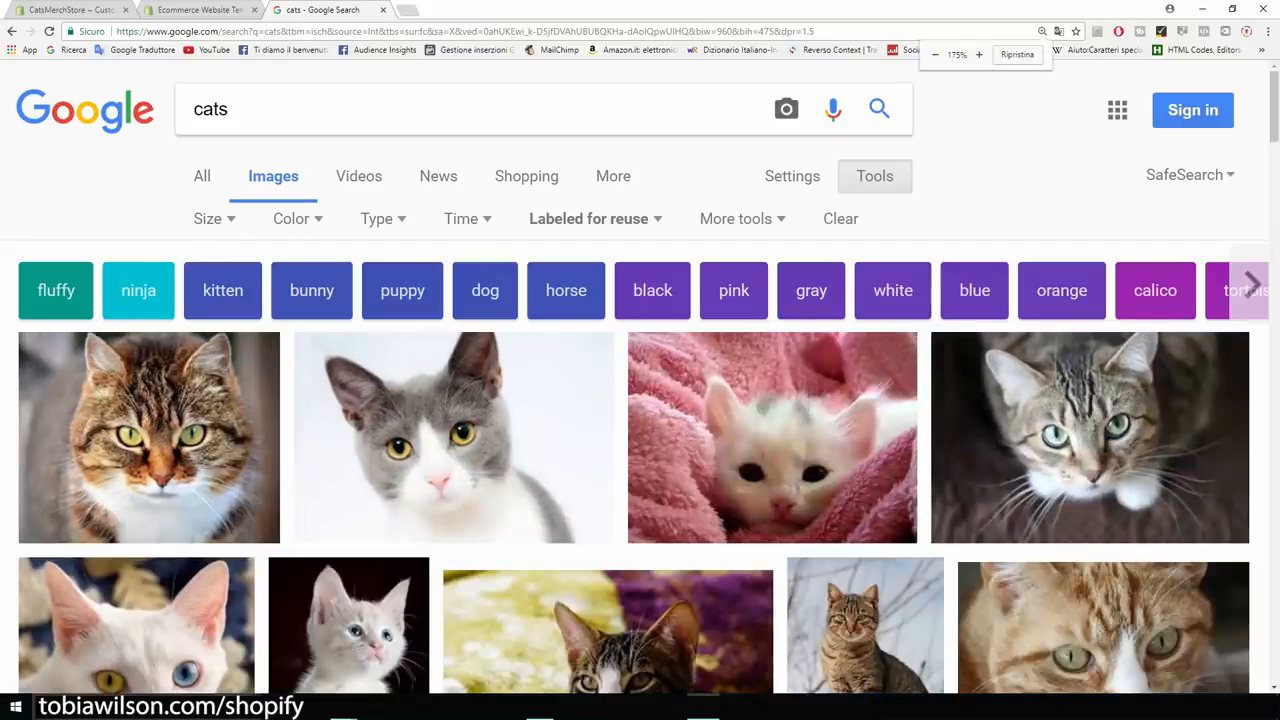
{"action": "left_click", "coordinate": [72, 9]}
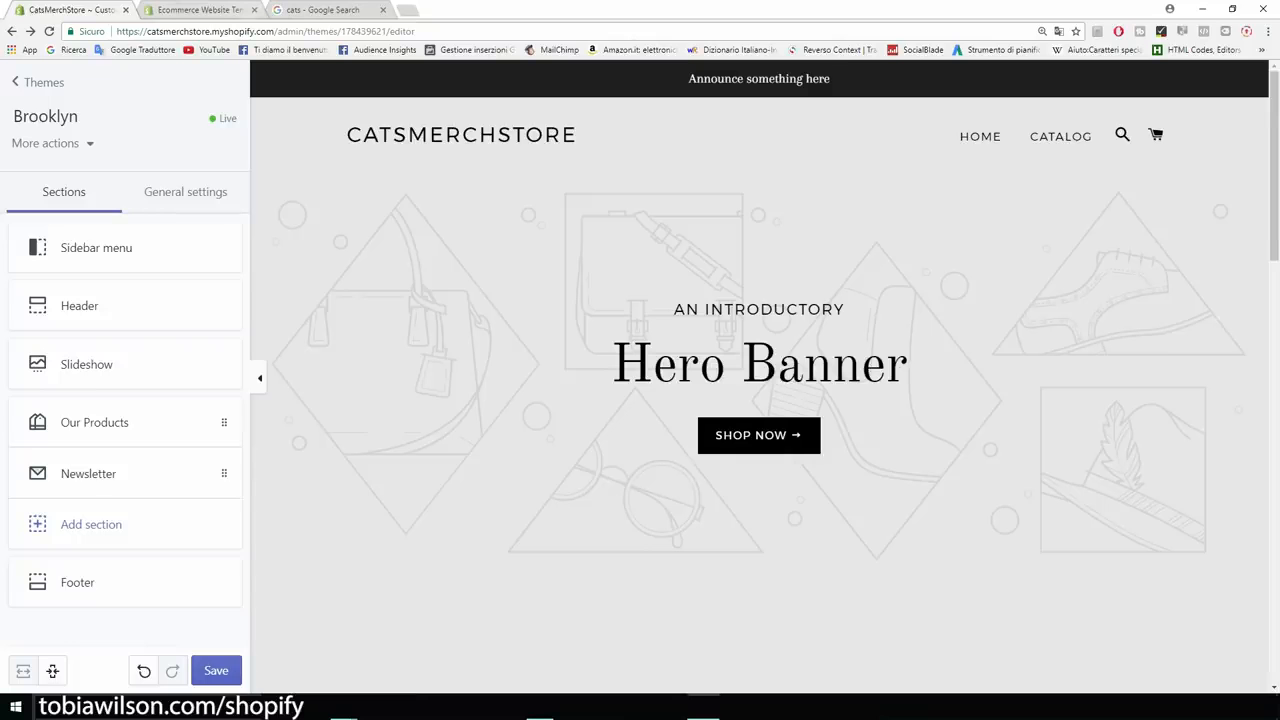
{"action": "left_click", "coordinate": [322, 9]}
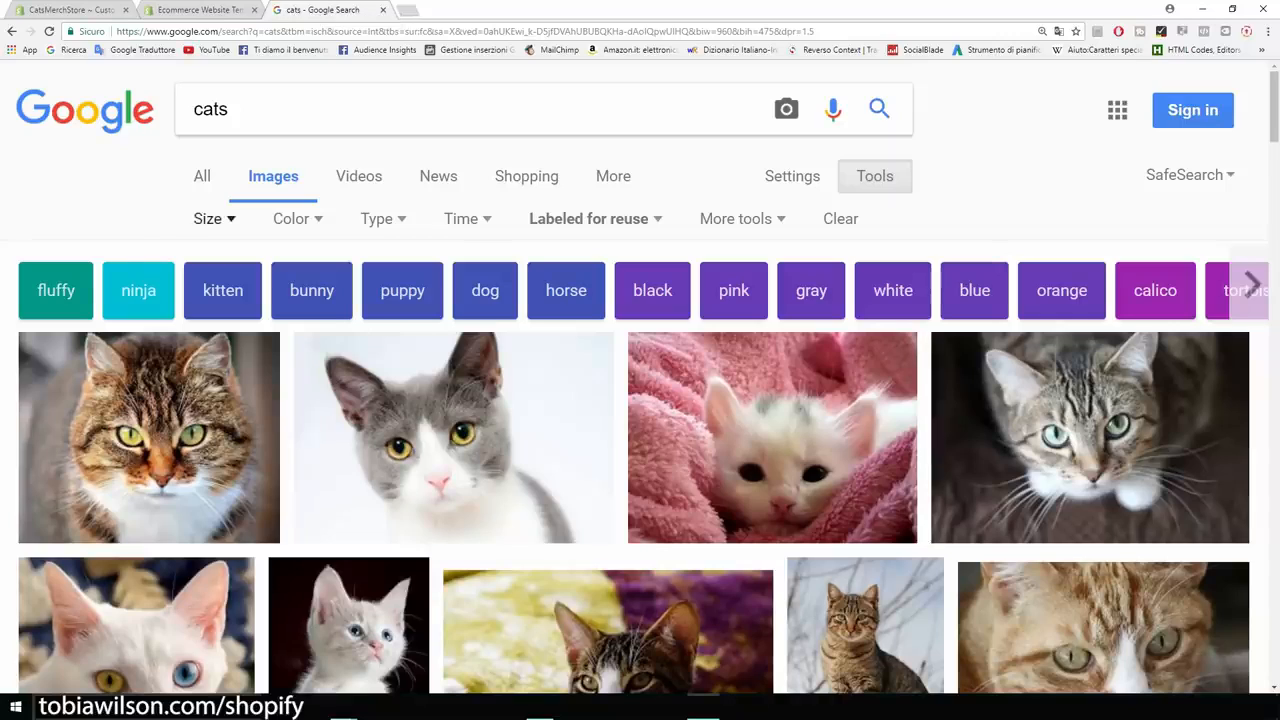
Limit results to larger than 1024×768 and preview the grey and white cat.
{"action": "left_click", "coordinate": [208, 218]}
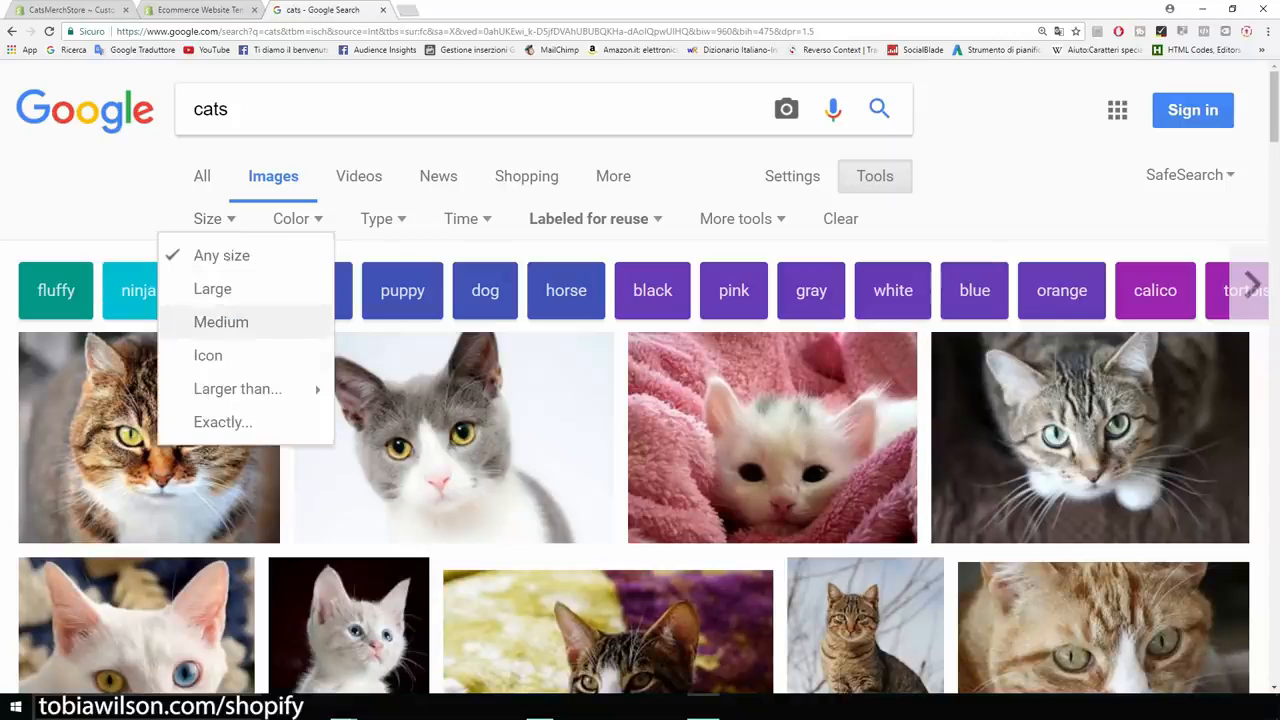
{"action": "mouse_move", "coordinate": [237, 388]}
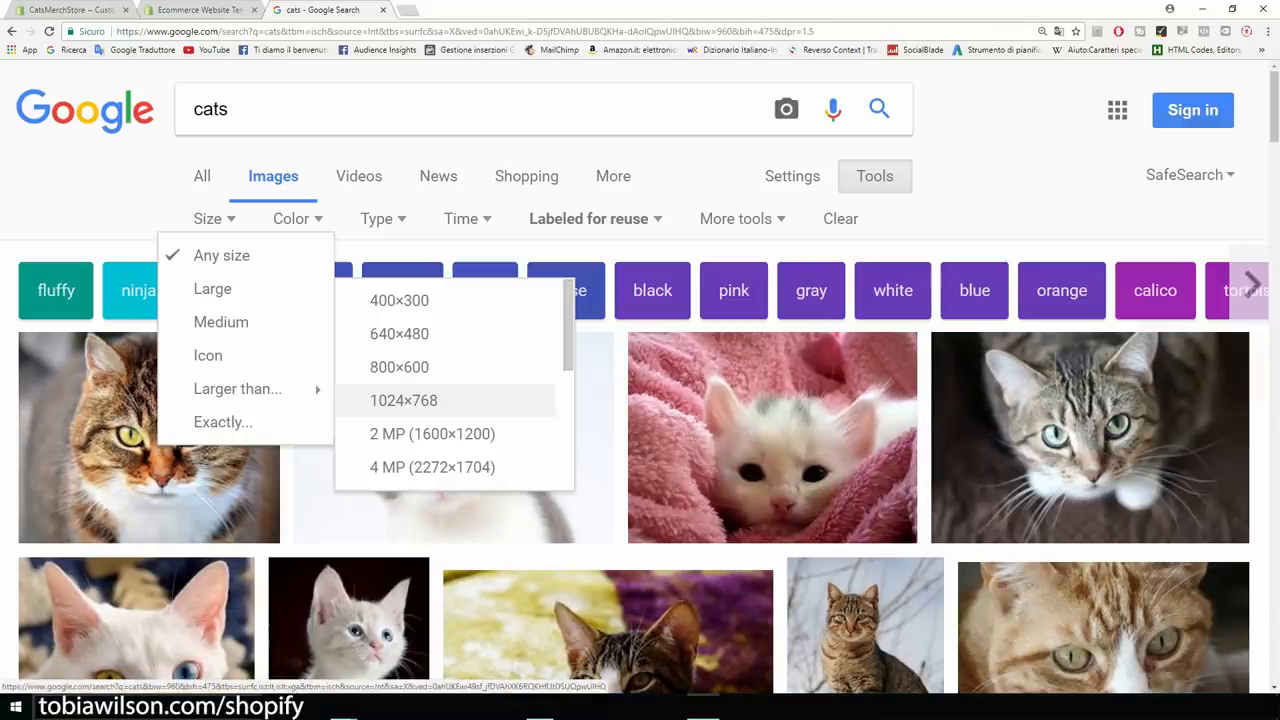
{"action": "left_click", "coordinate": [403, 400]}
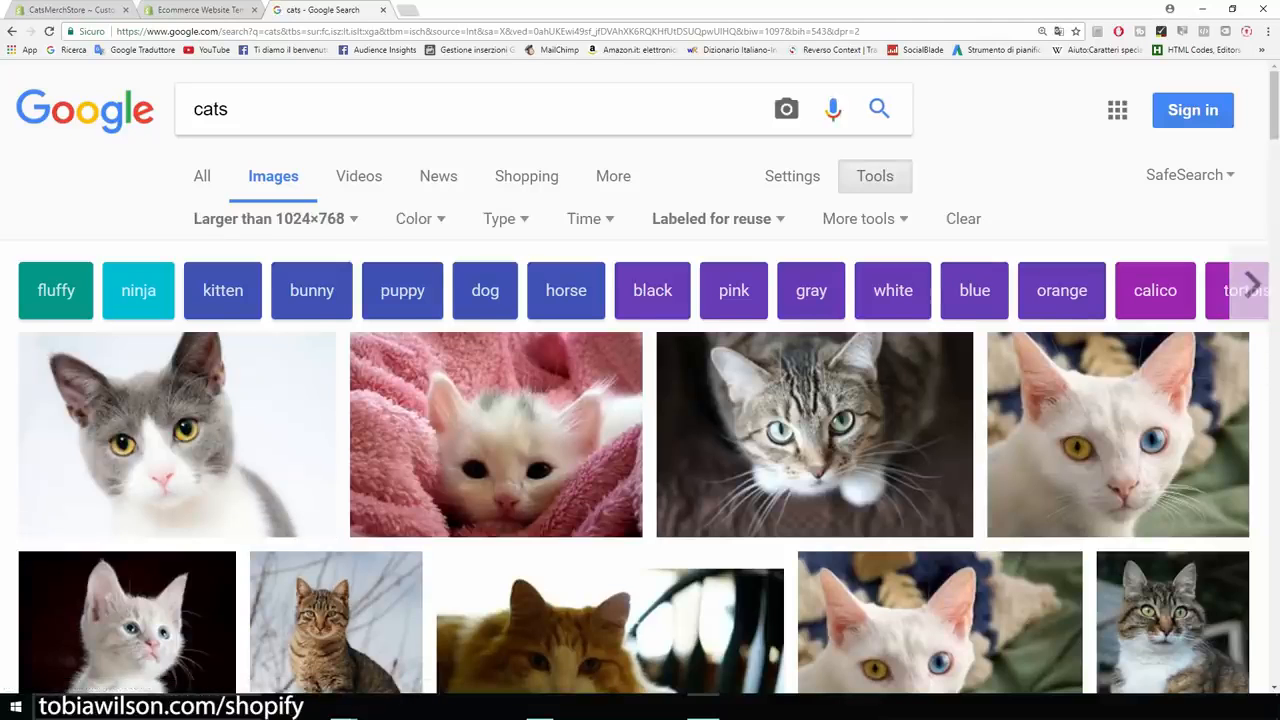
{"action": "scroll", "coordinate": [640, 400], "scroll_direction": "down", "scroll_amount": 1}
{"action": "scroll", "coordinate": [640, 400], "scroll_direction": "down", "scroll_amount": 2}
{"action": "scroll", "coordinate": [177, 370], "scroll_direction": "up", "scroll_amount": 1}
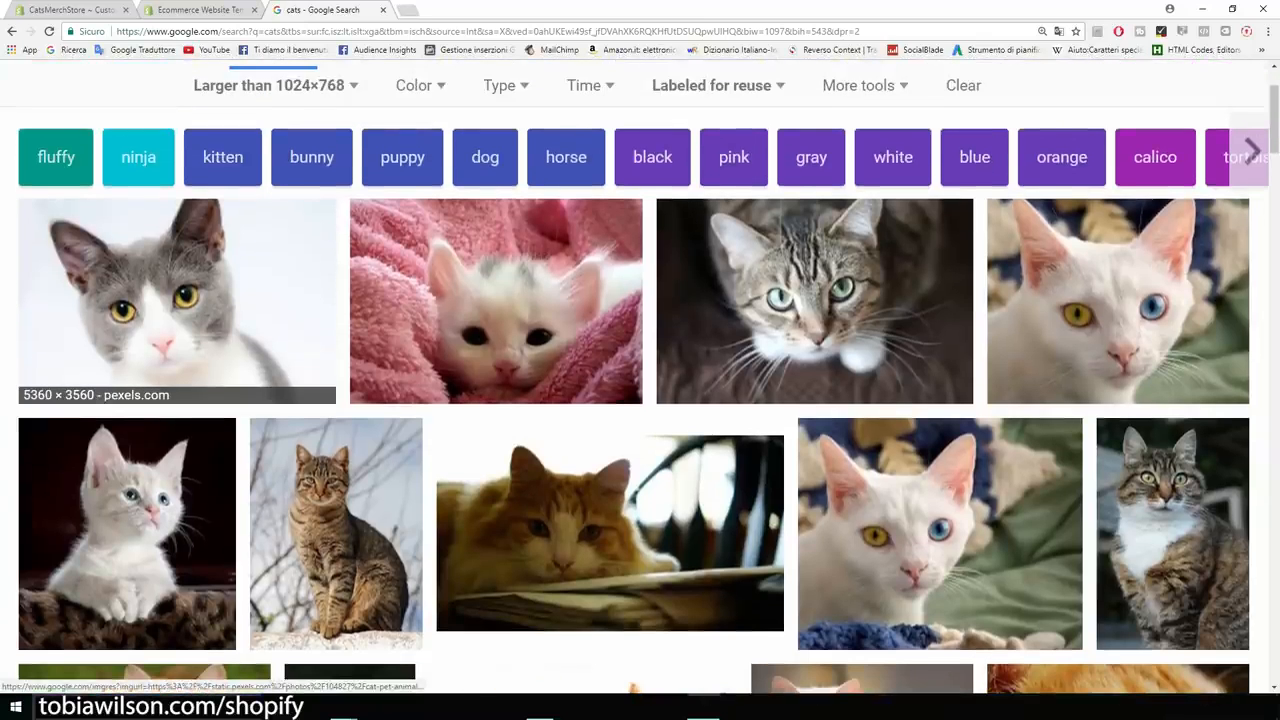
{"action": "left_click", "coordinate": [177, 370]}
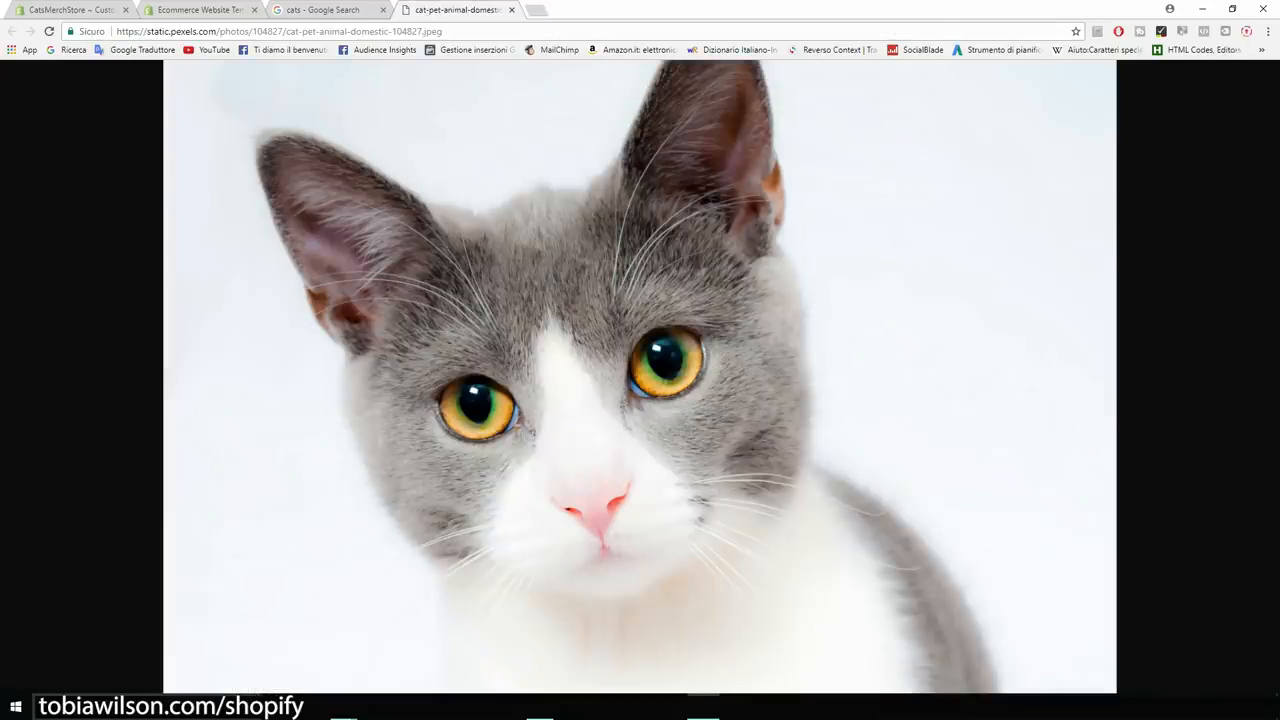
Save the cat photo into the catsmerch folder and return to the theme editor.
{"action": "left_click_drag", "start_coordinate": [750, 9], "coordinate": [966, 78]}
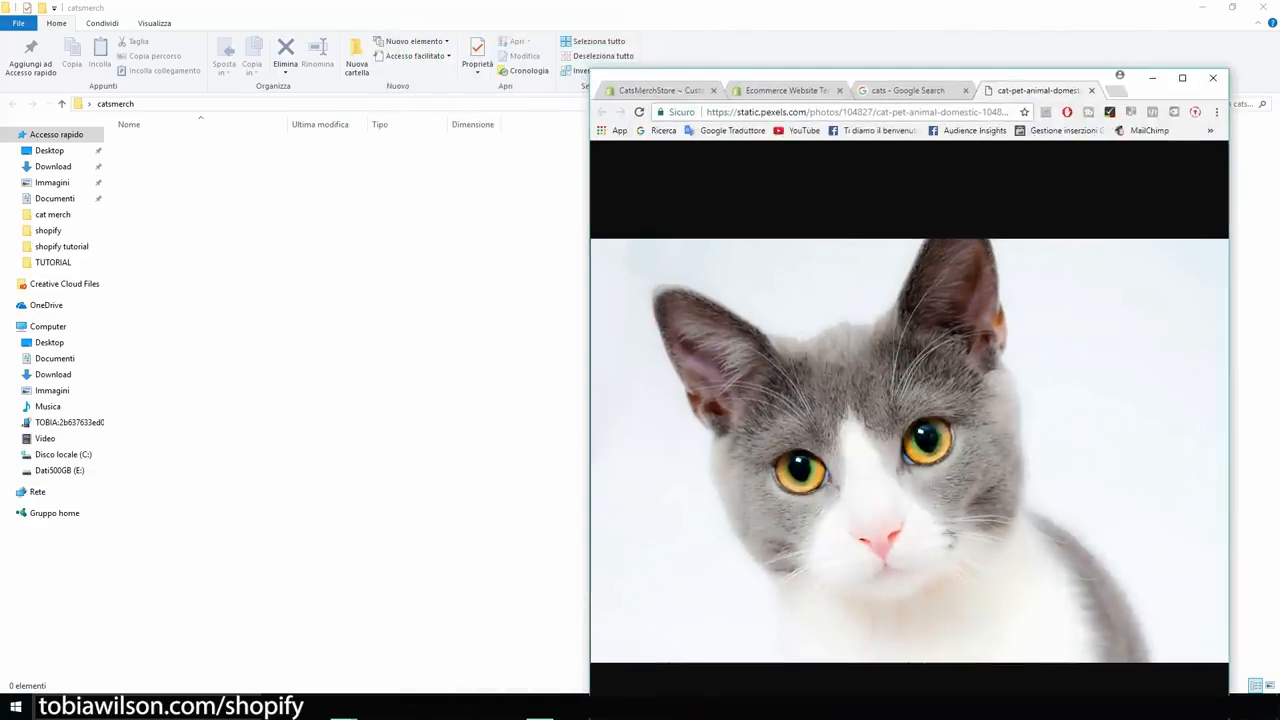
{"action": "left_click_drag", "start_coordinate": [900, 450], "coordinate": [350, 300]}
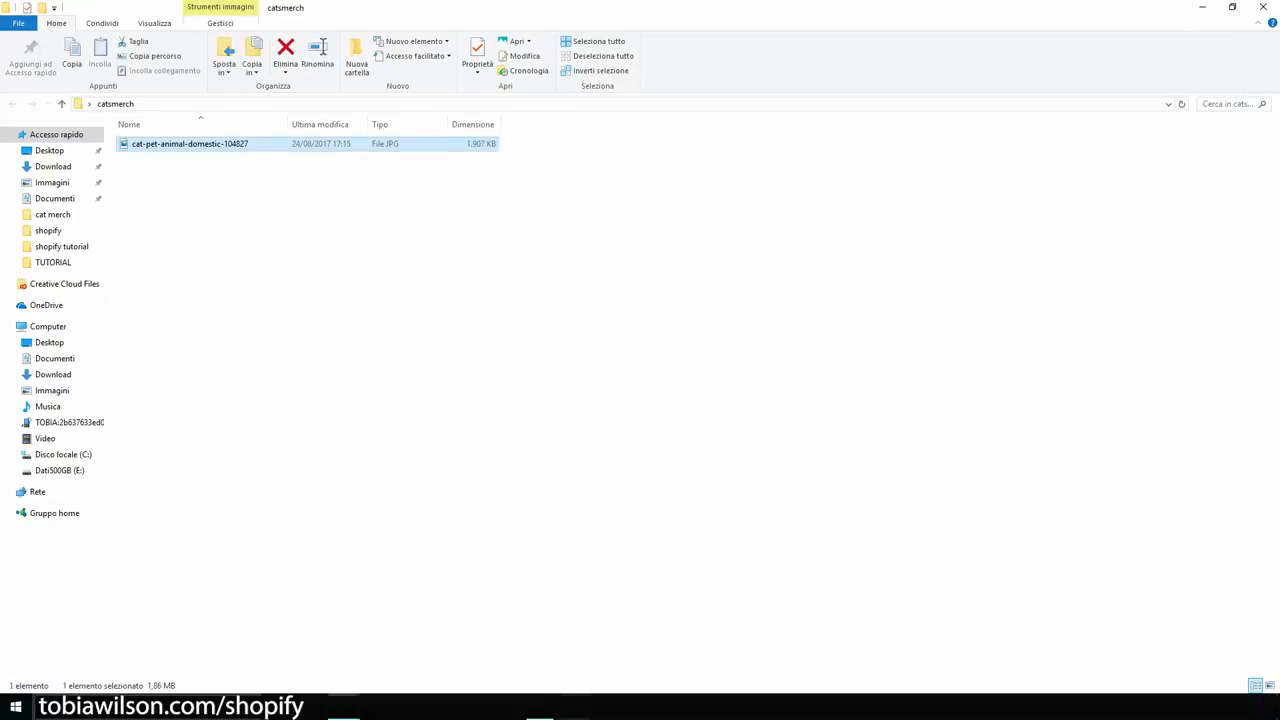
{"action": "key", "text": "alt+Tab"}
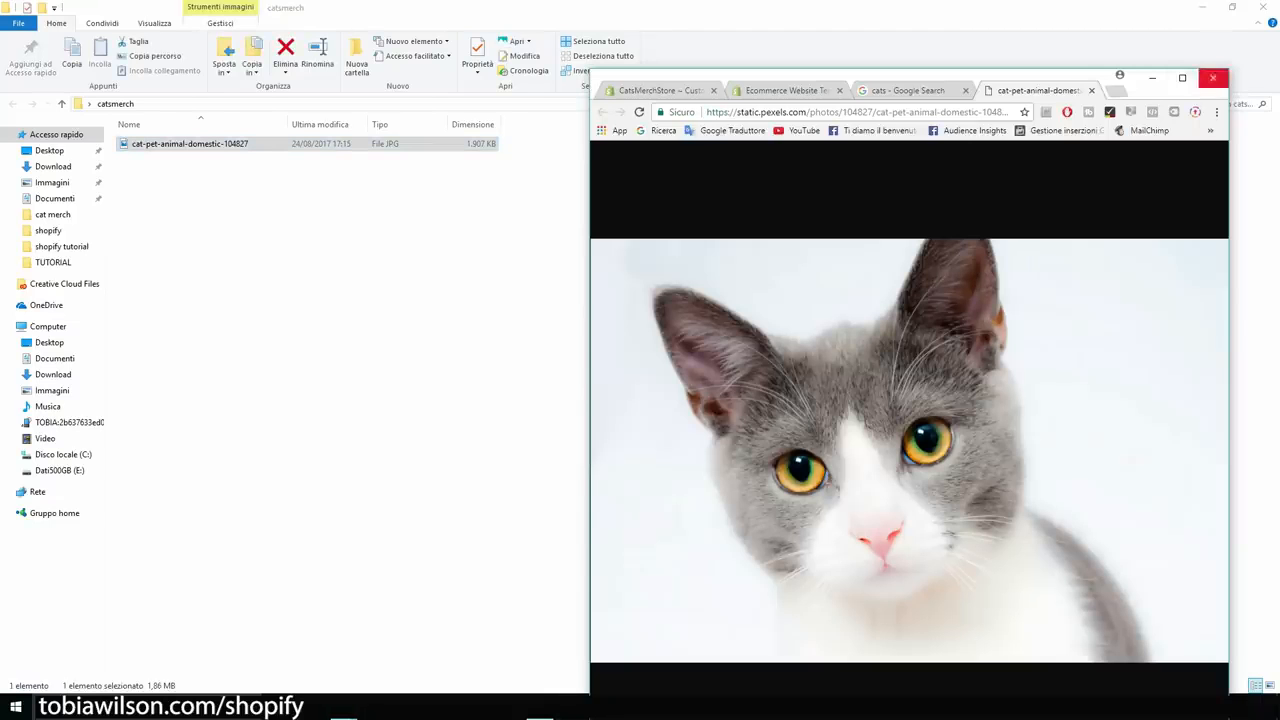
{"action": "left_click", "coordinate": [1182, 77]}
{"action": "left_click", "coordinate": [80, 10]}
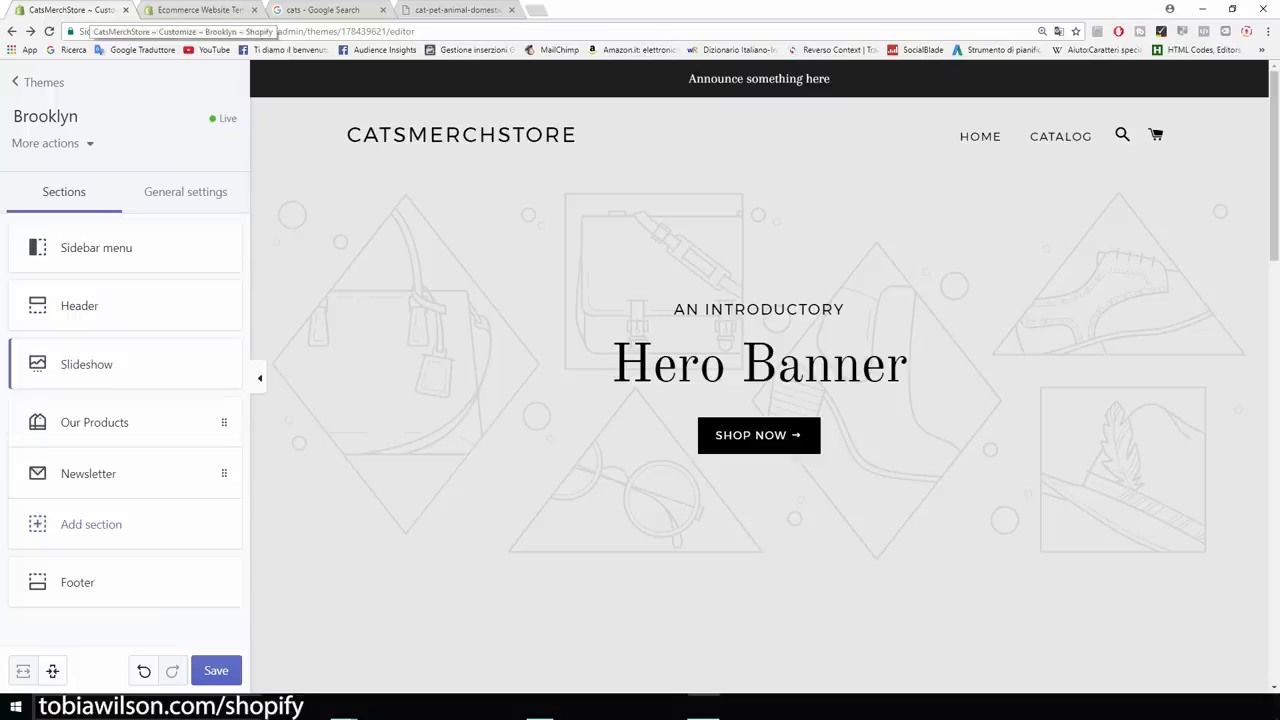
Upload the saved cat photo as the slideshow slide's image.
{"action": "left_click", "coordinate": [86, 364]}
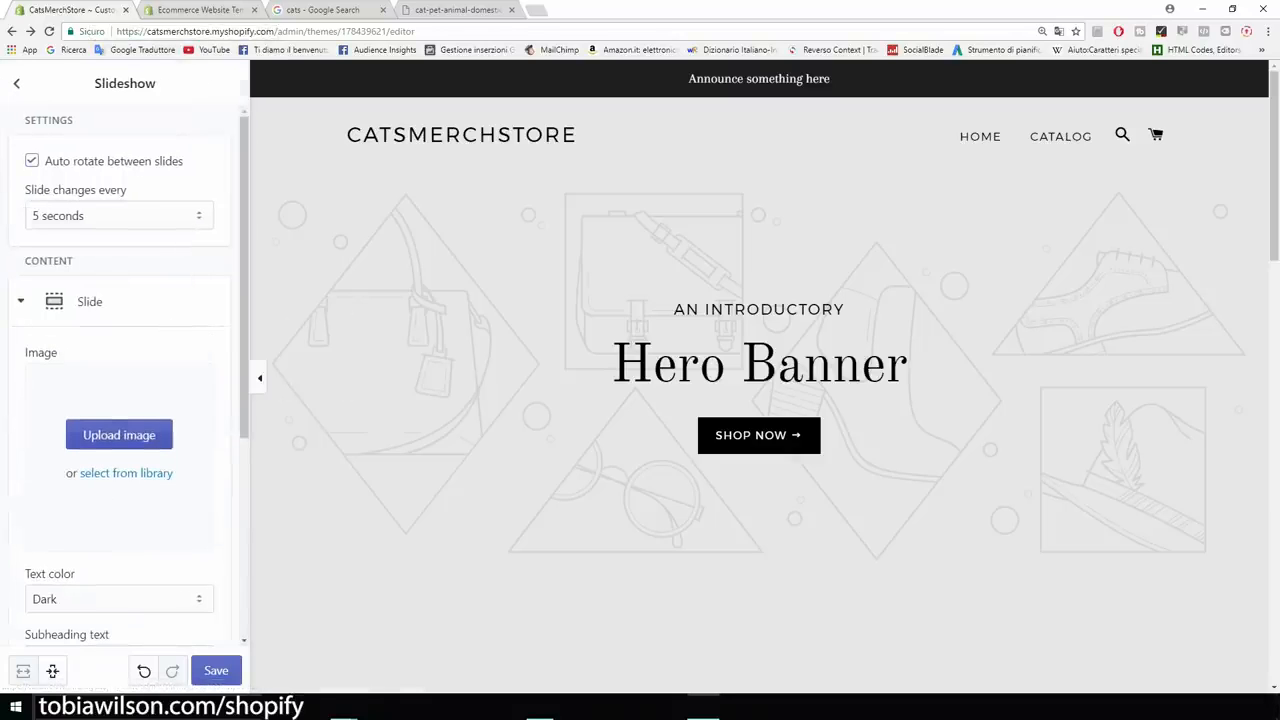
{"action": "left_click", "coordinate": [118, 436]}
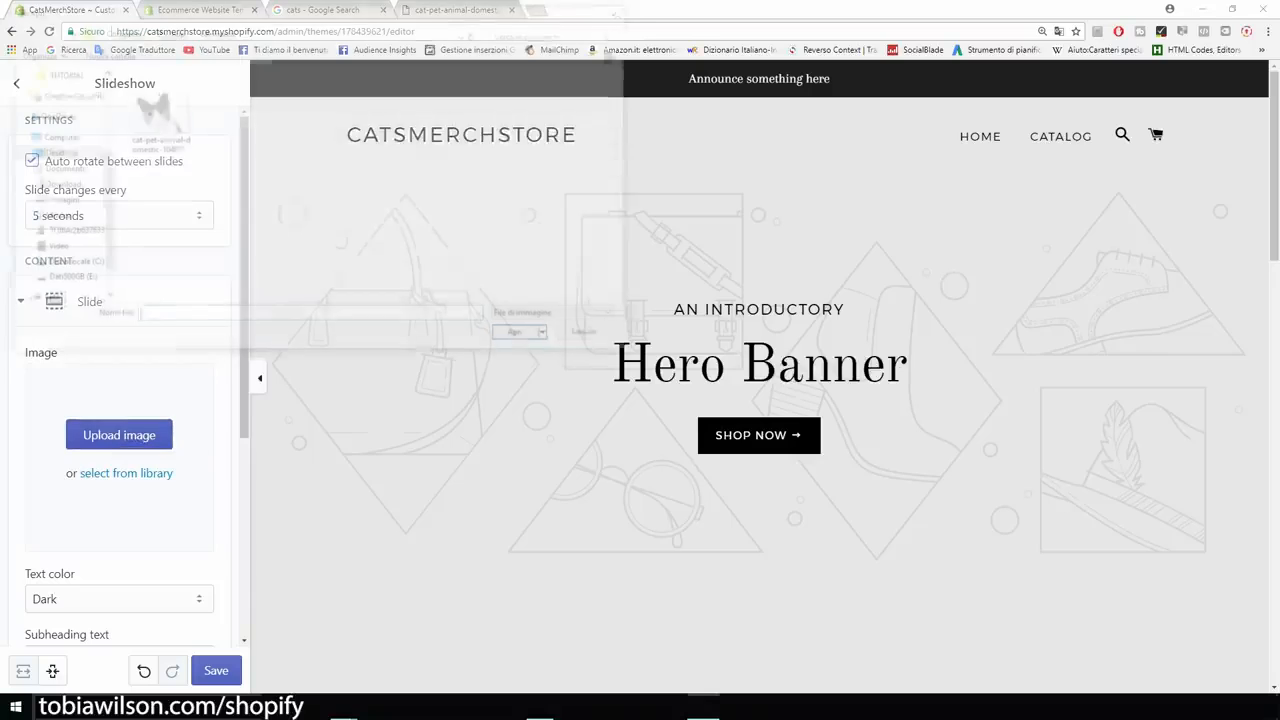
{"action": "double_click", "coordinate": [155, 110]}
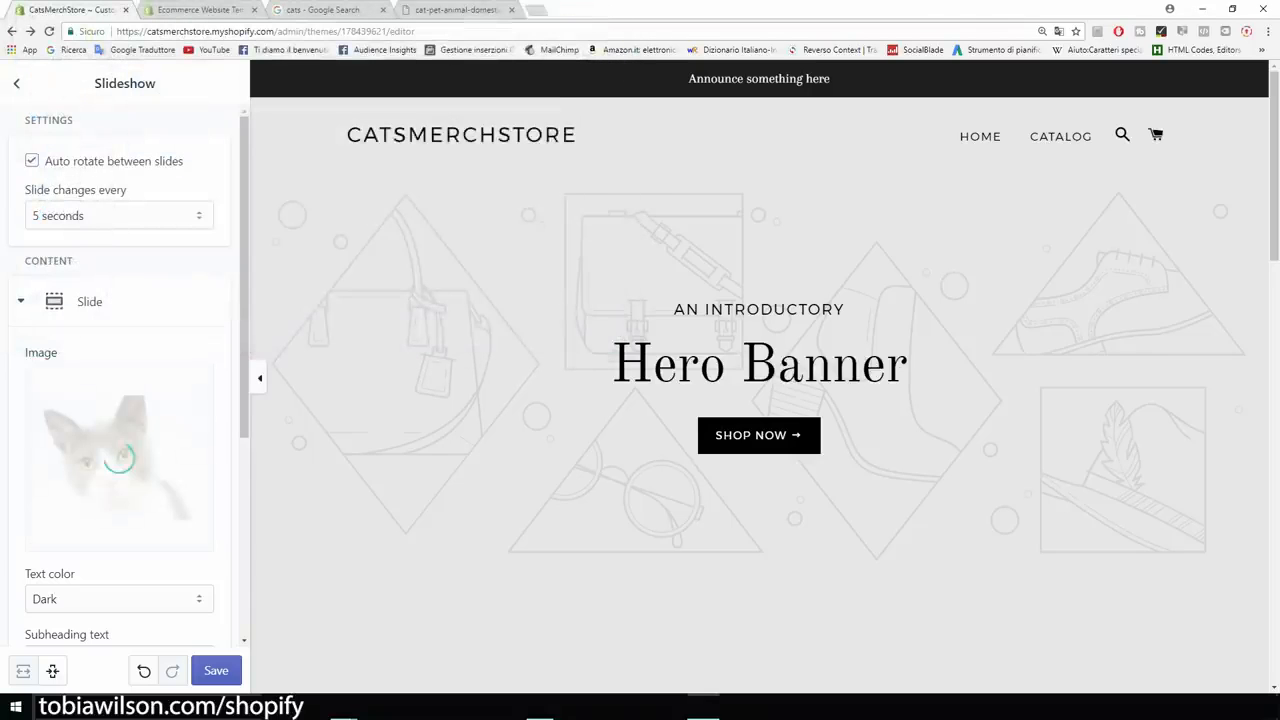
{"action": "scroll", "coordinate": [125, 380], "scroll_direction": "down", "scroll_amount": 4}
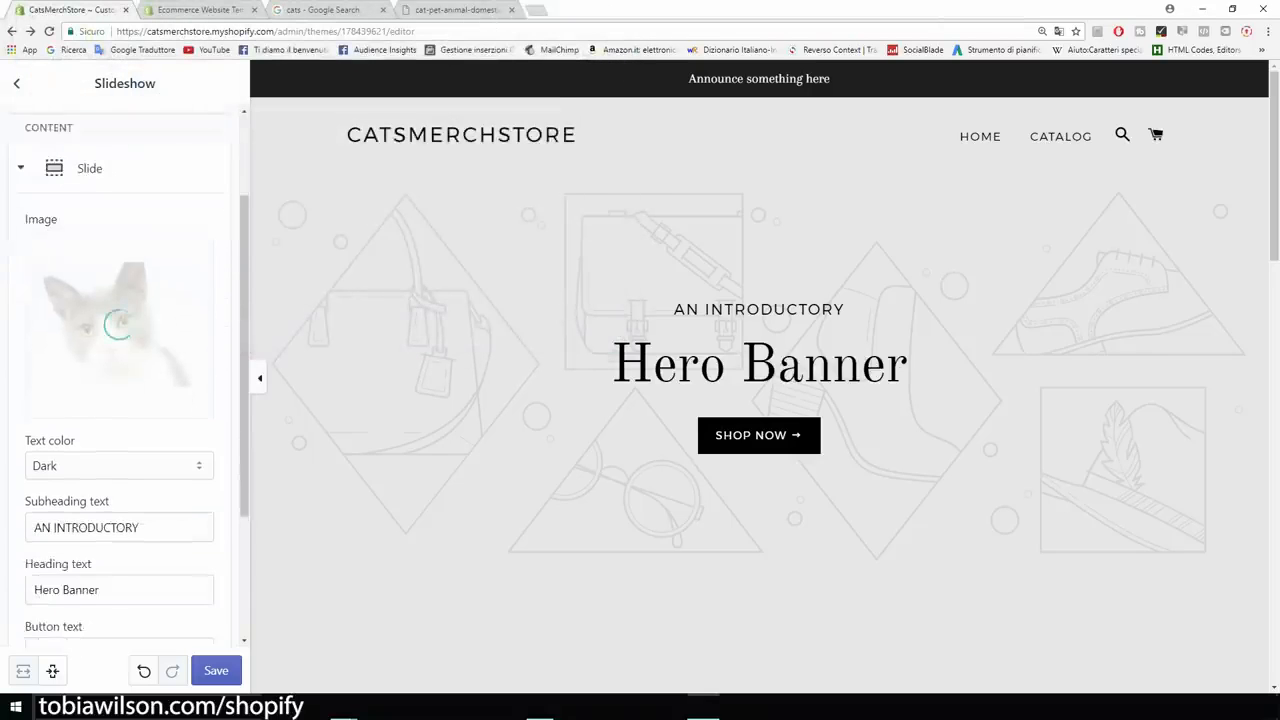
{"action": "left_click_drag", "start_coordinate": [140, 394], "coordinate": [33, 394]}
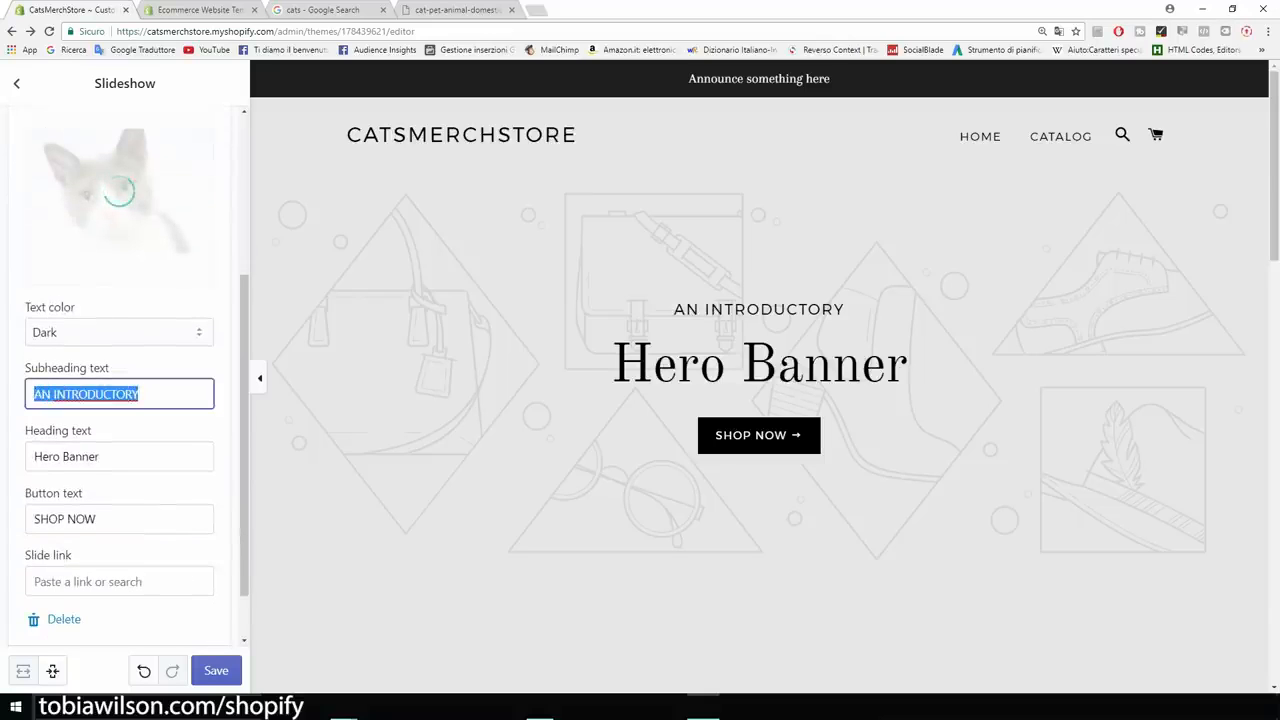
Clear the AN INTRODUCTORY subheading, Hero Banner heading and SHOP NOW button text.
{"action": "key", "text": "BackSpace"}
{"action": "key", "text": "Tab"}
{"action": "key", "text": "BackSpace"}
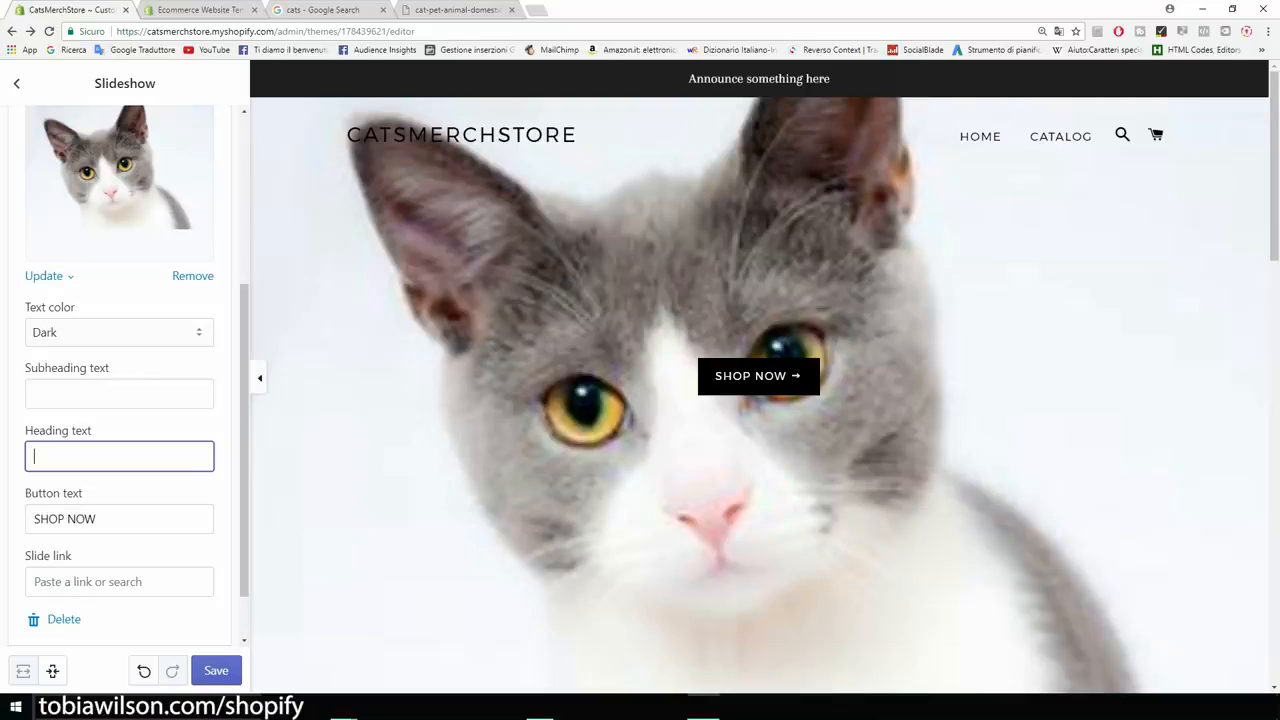
{"action": "key", "text": "Tab"}
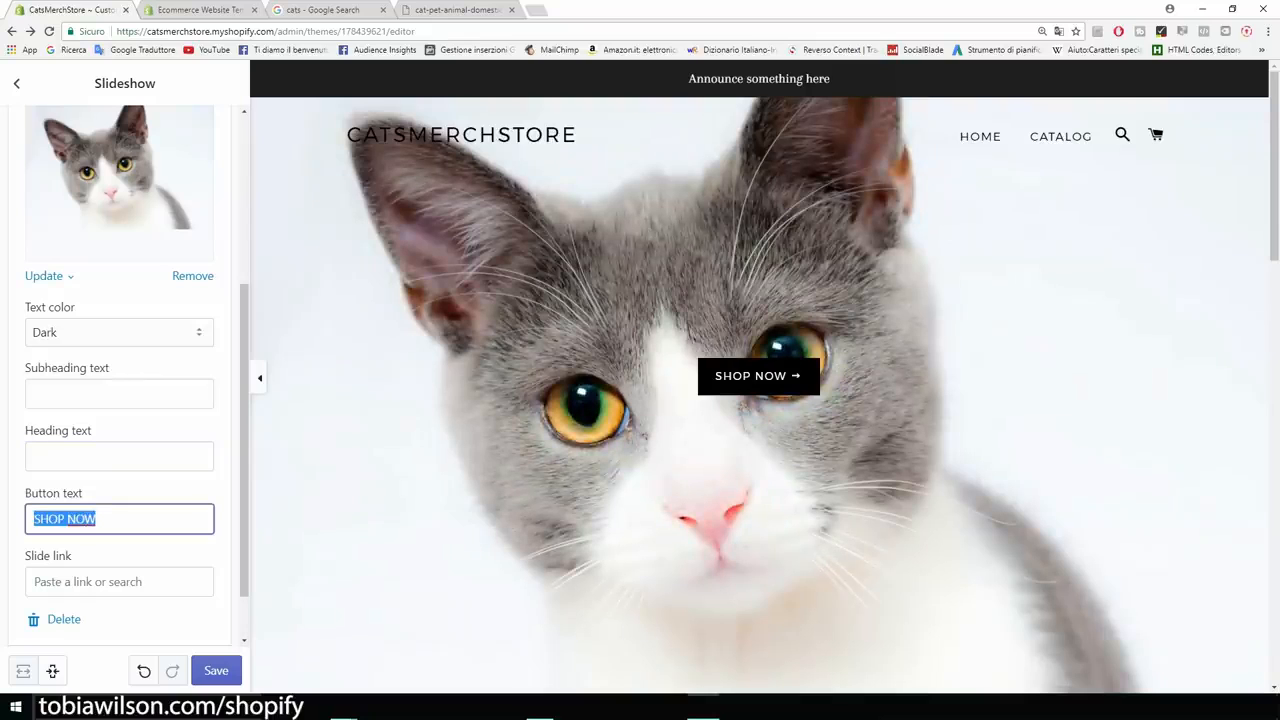
{"action": "key", "text": "BackSpace"}
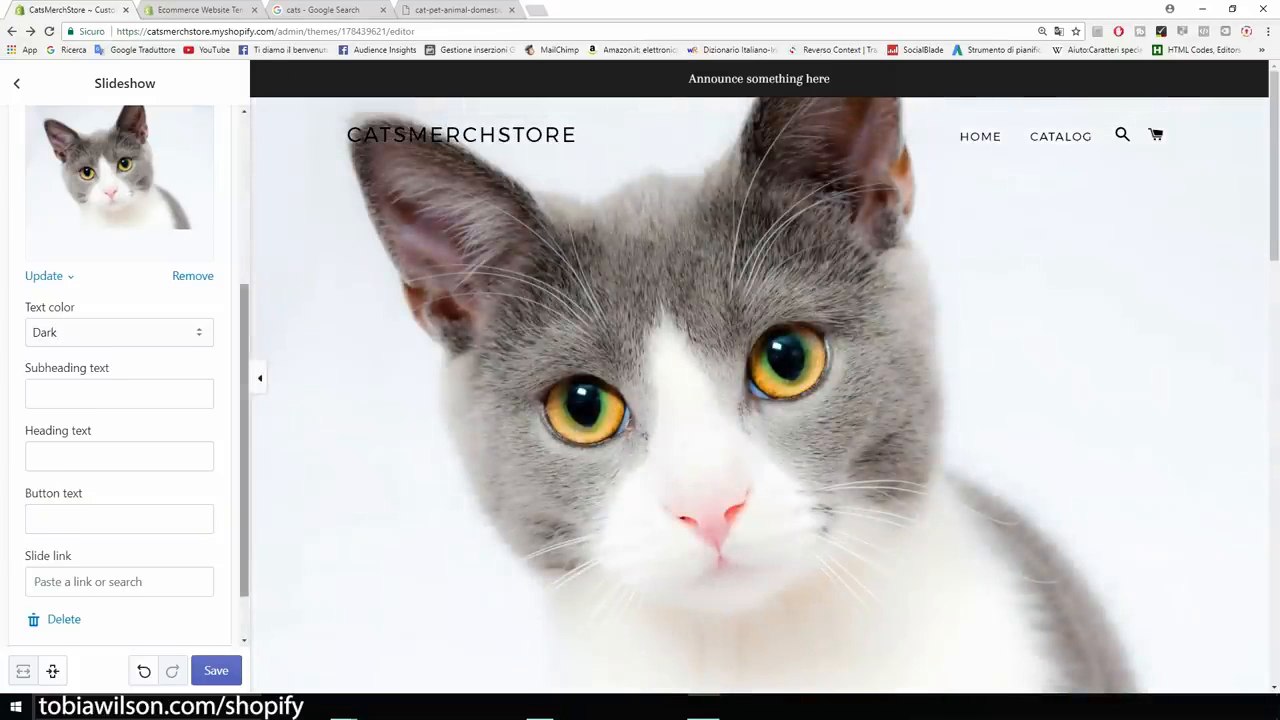
{"action": "scroll", "coordinate": [125, 375], "scroll_direction": "up", "scroll_amount": 3}
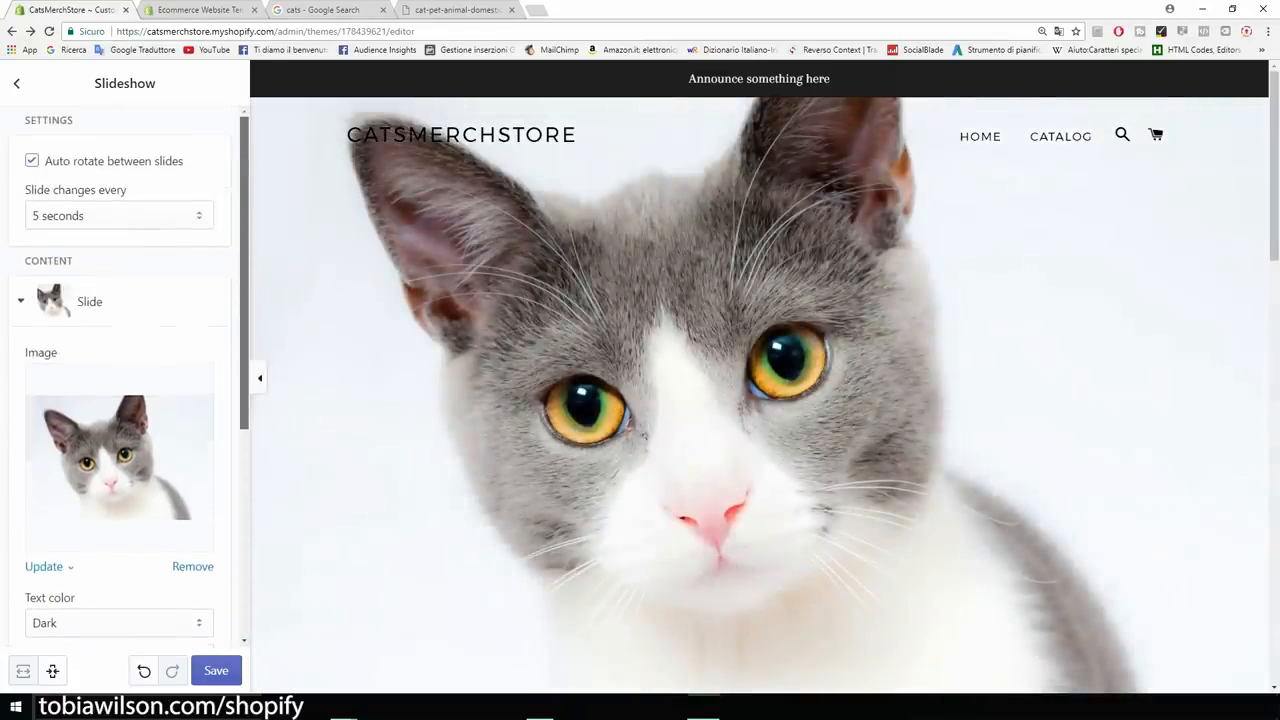
{"action": "scroll", "coordinate": [125, 375], "scroll_direction": "down", "scroll_amount": 4}
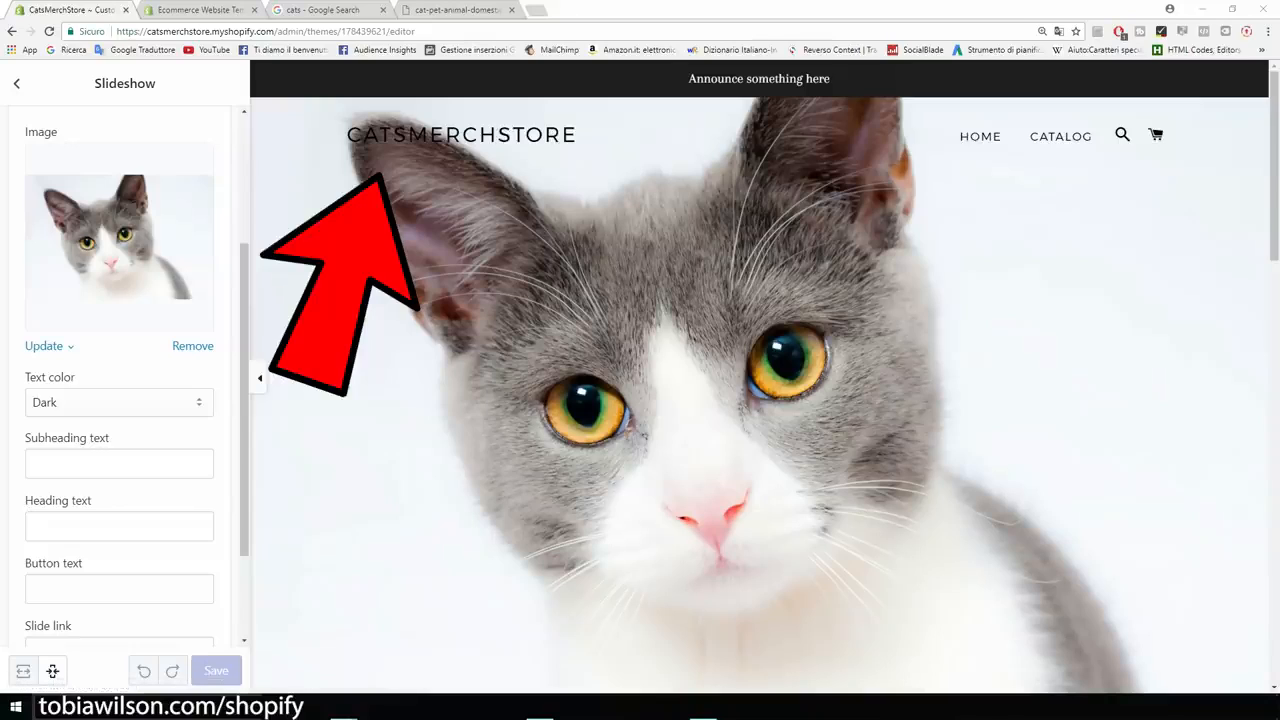
{"action": "key", "text": "ctrl+t"}
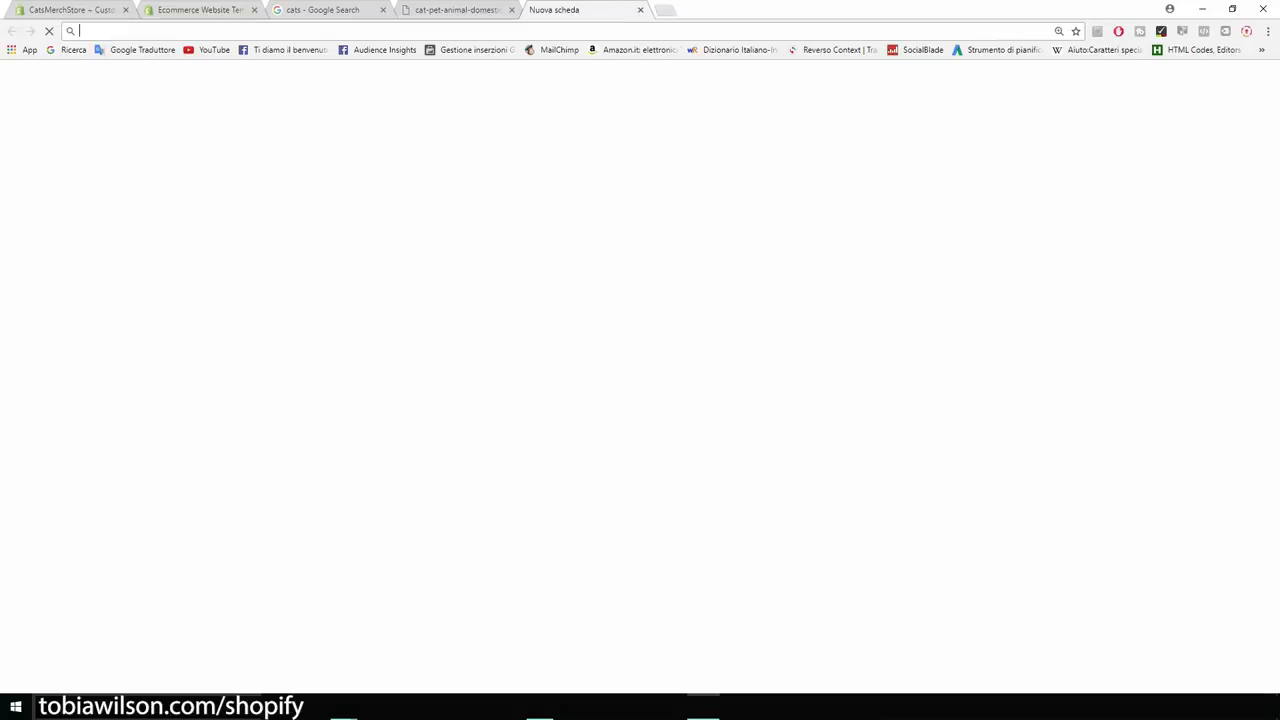
On canva.com, create a custom-size design of 2440 × 1440 px.
{"action": "type", "text": "canva.com"}
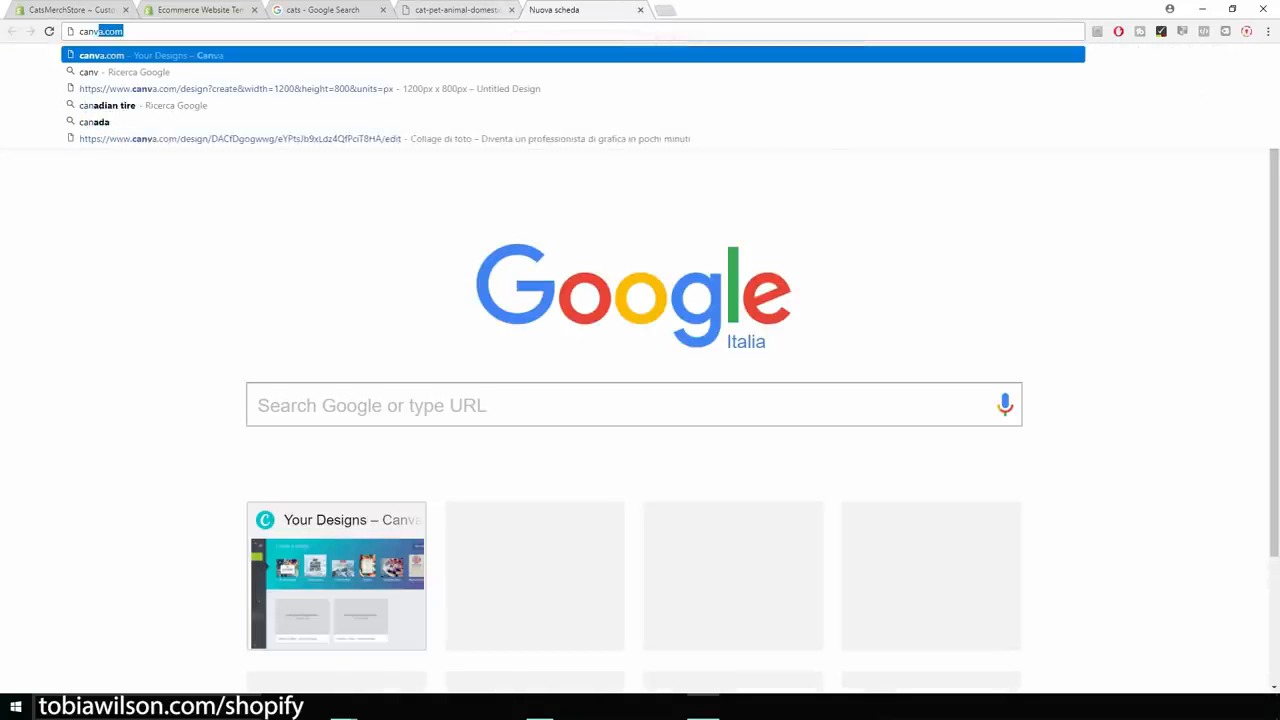
{"action": "key", "text": "Return"}
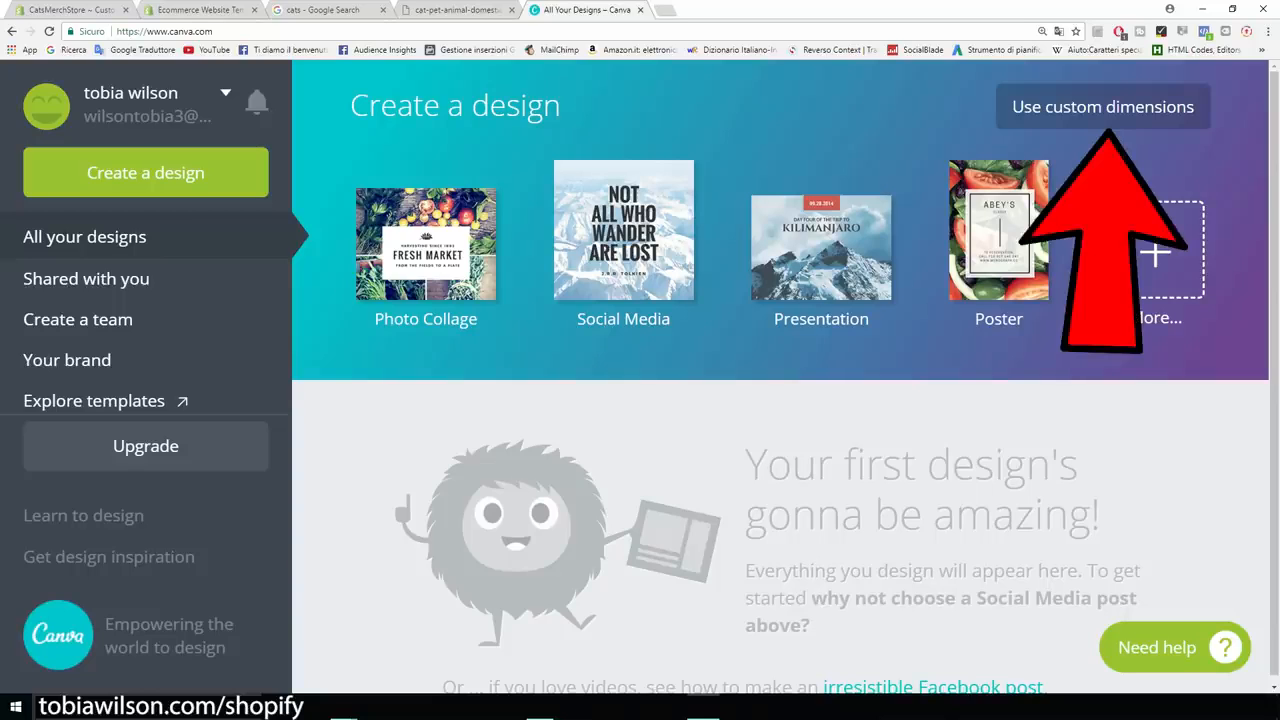
{"action": "left_click", "coordinate": [1103, 108]}
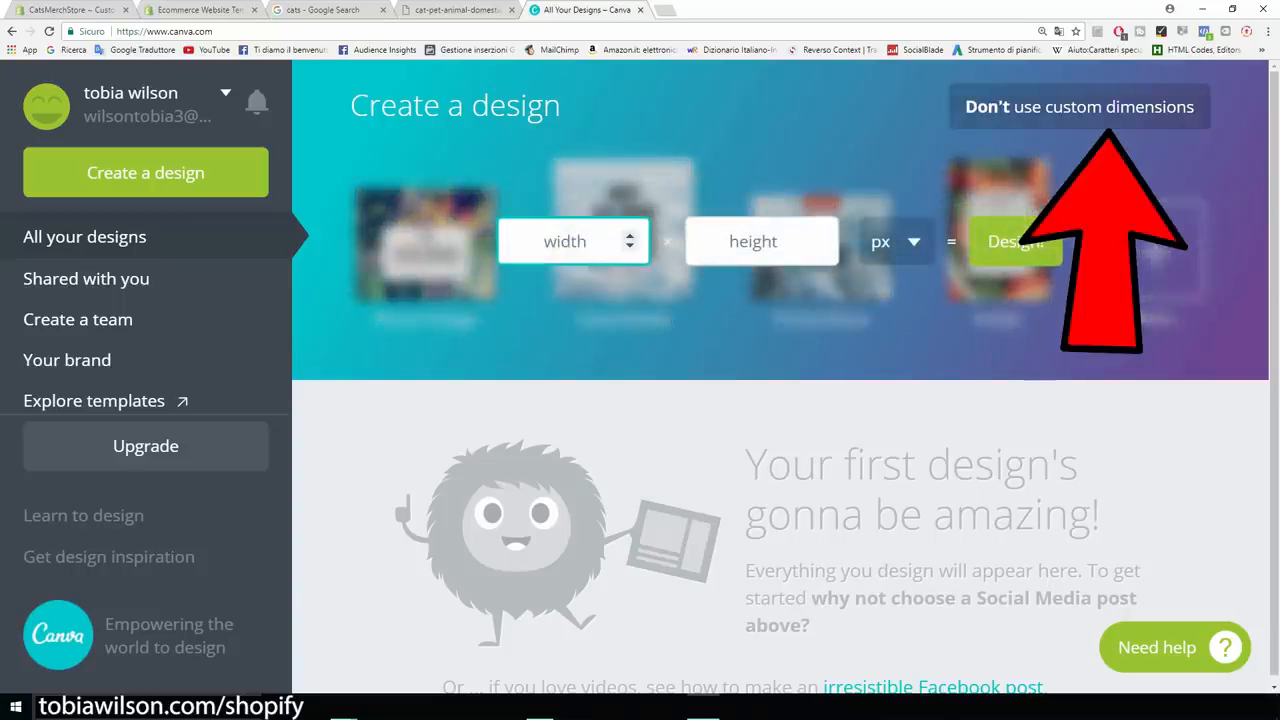
{"action": "type", "text": "2440"}
{"action": "key", "text": "Tab"}
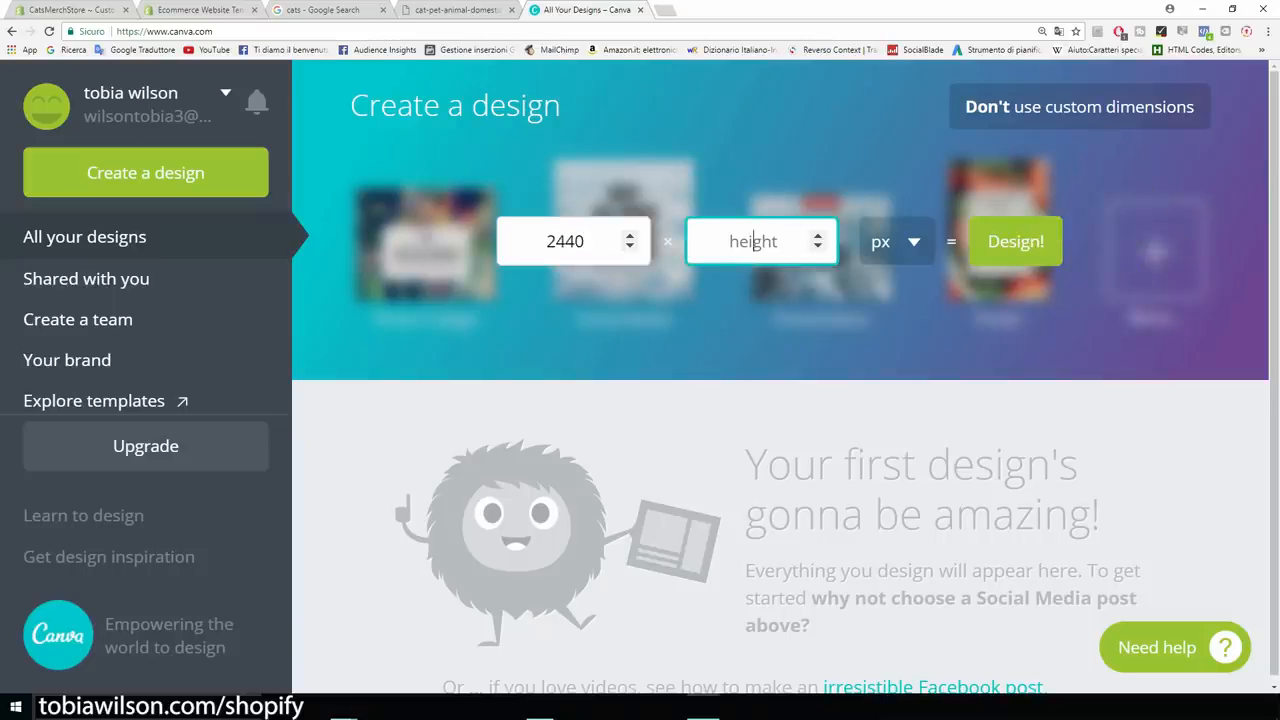
{"action": "type", "text": "1440"}
{"action": "left_click", "coordinate": [565, 242]}
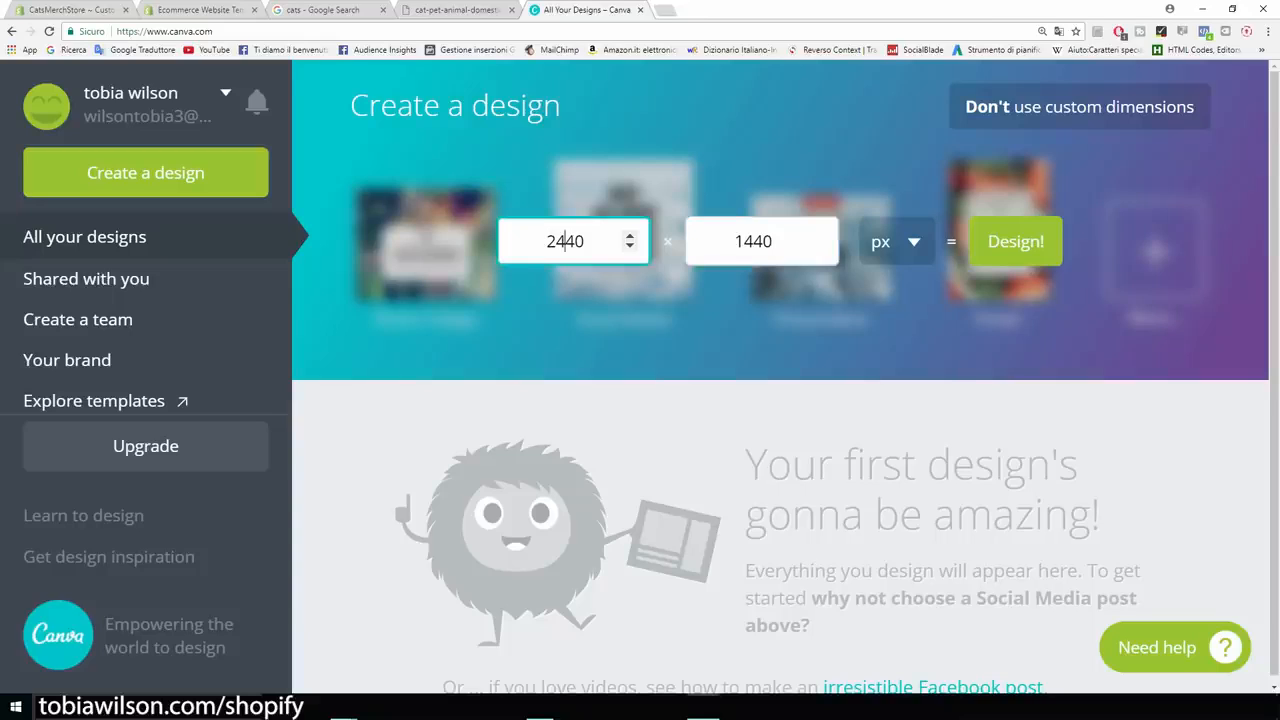
{"action": "key", "text": "Tab"}
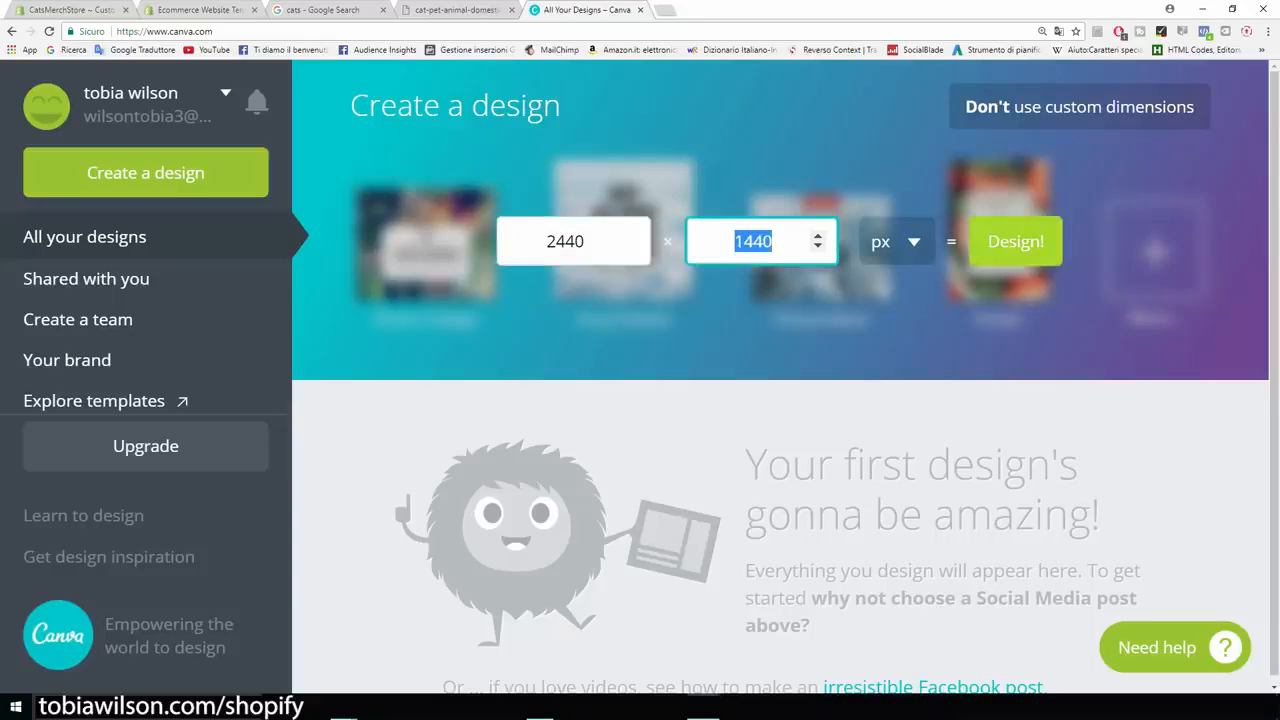
{"action": "key", "text": "Return"}
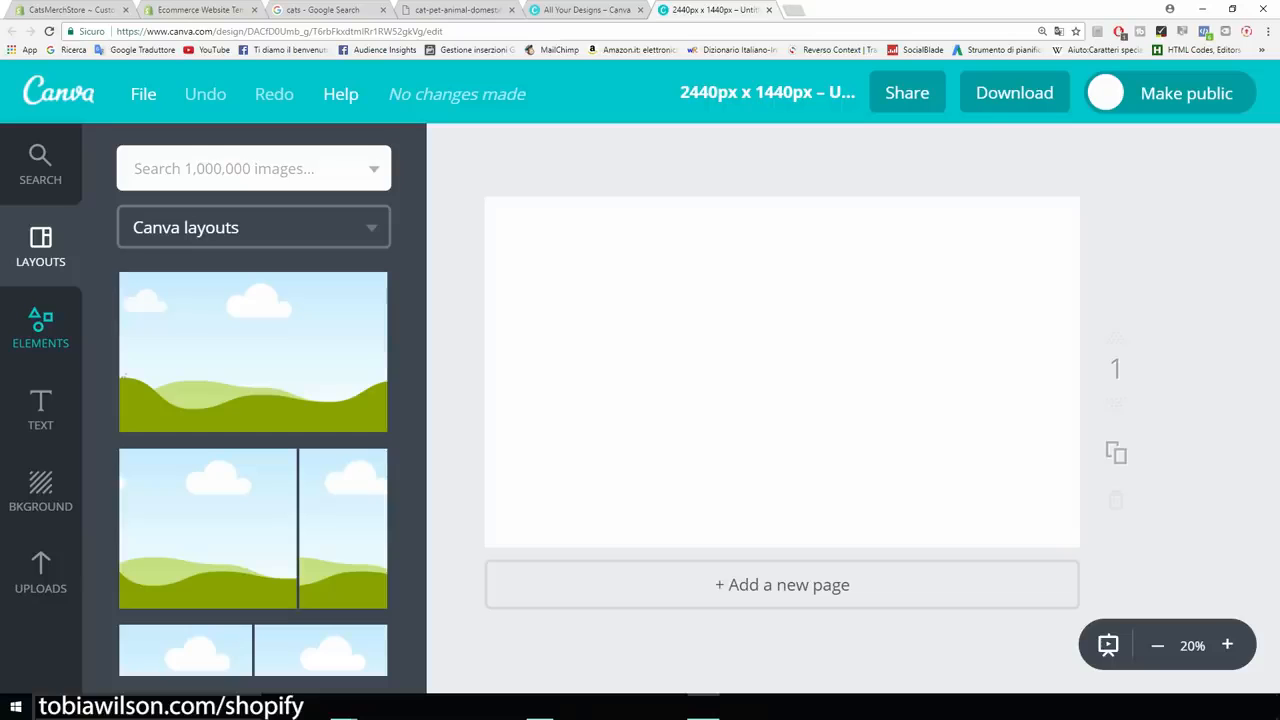
Upload the cat image to Canva and add it to the page.
{"action": "left_click", "coordinate": [40, 572]}
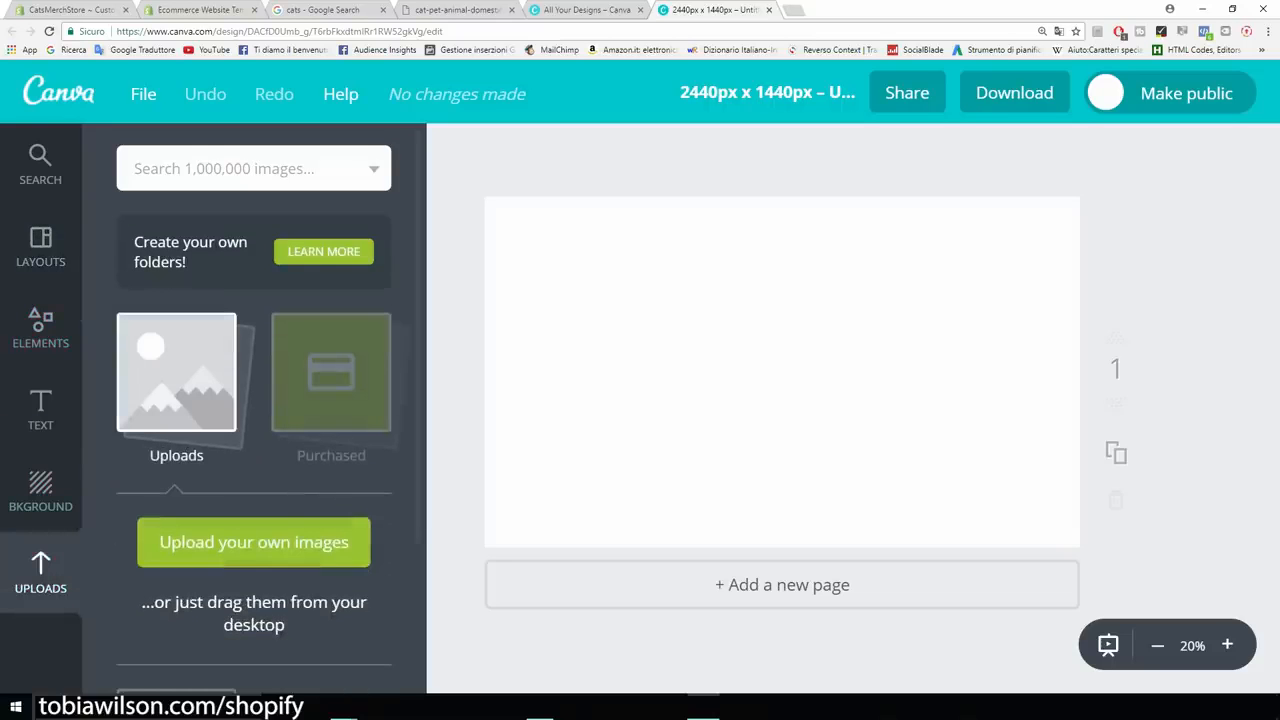
{"action": "left_click", "coordinate": [253, 542]}
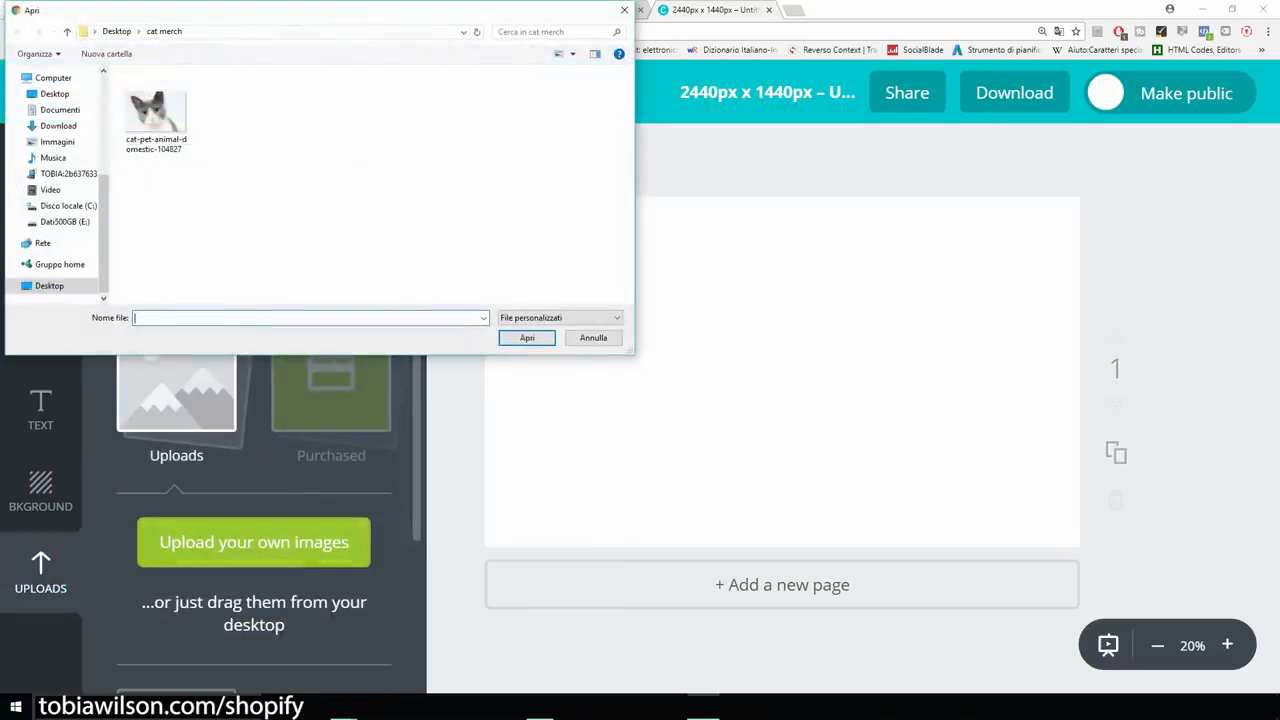
{"action": "double_click", "coordinate": [155, 115]}
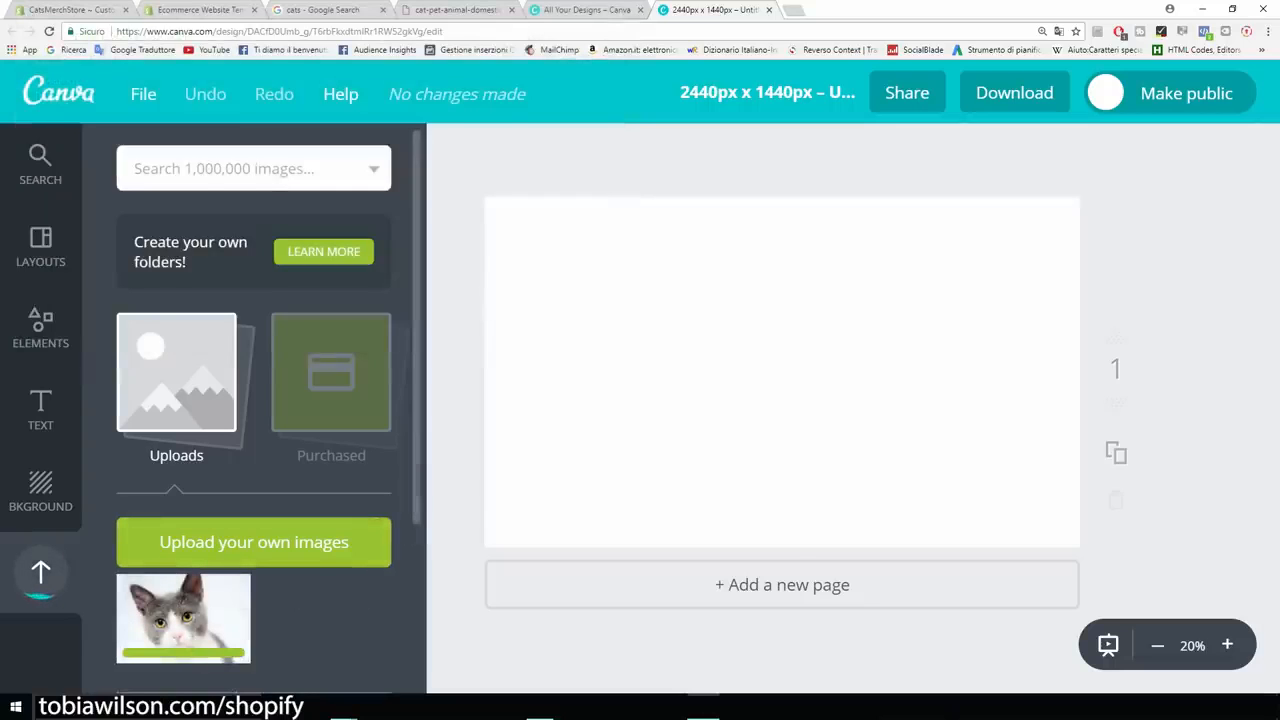
{"action": "left_click", "coordinate": [183, 618]}
Enlarge and position the cat photo to cover most of the page, aligned left.
{"action": "left_click_drag", "start_coordinate": [740, 390], "coordinate": [675, 432]}
{"action": "left_click_drag", "start_coordinate": [971, 249], "coordinate": [1016, 218]}
{"action": "mouse_move", "coordinate": [850, 335]}
{"action": "left_mouse_down"}
{"action": "mouse_move", "coordinate": [922, 315]}
{"action": "mouse_move", "coordinate": [860, 355]}
{"action": "left_mouse_up"}
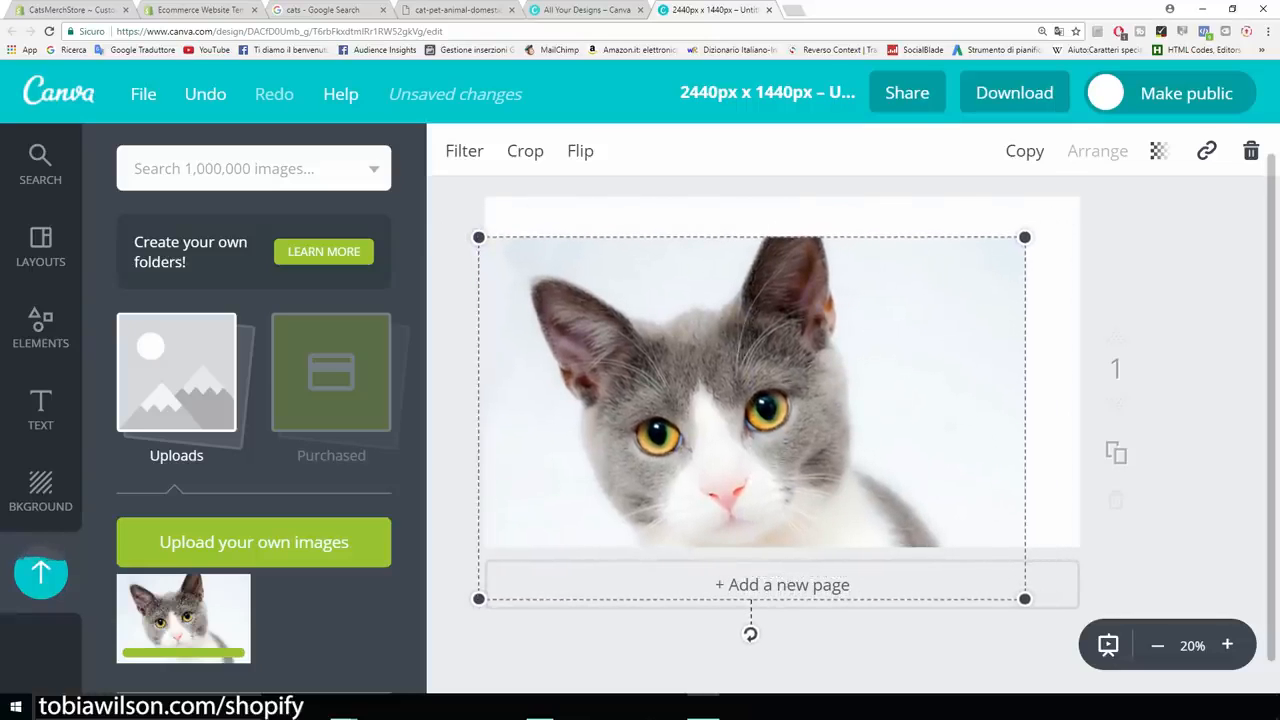
{"action": "left_click_drag", "start_coordinate": [1026, 599], "coordinate": [1034, 605]}
{"action": "left_click_drag", "start_coordinate": [880, 440], "coordinate": [887, 431]}
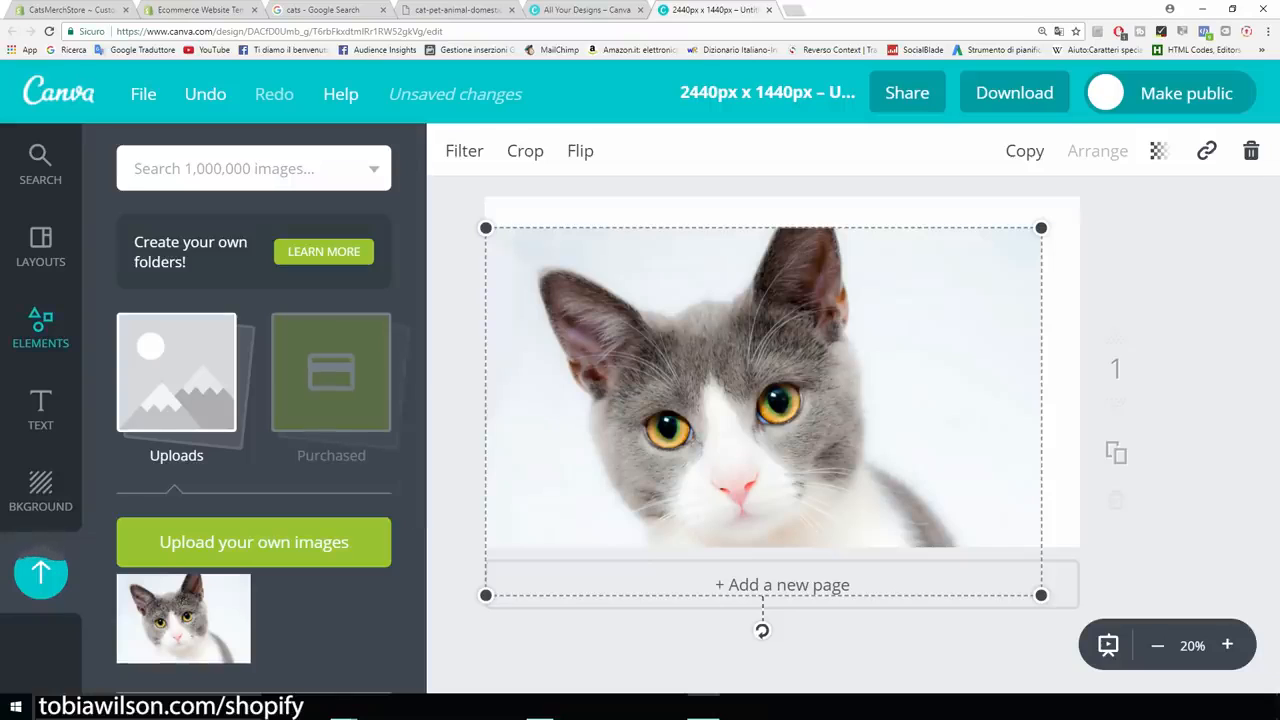
{"action": "left_click", "coordinate": [40, 410]}
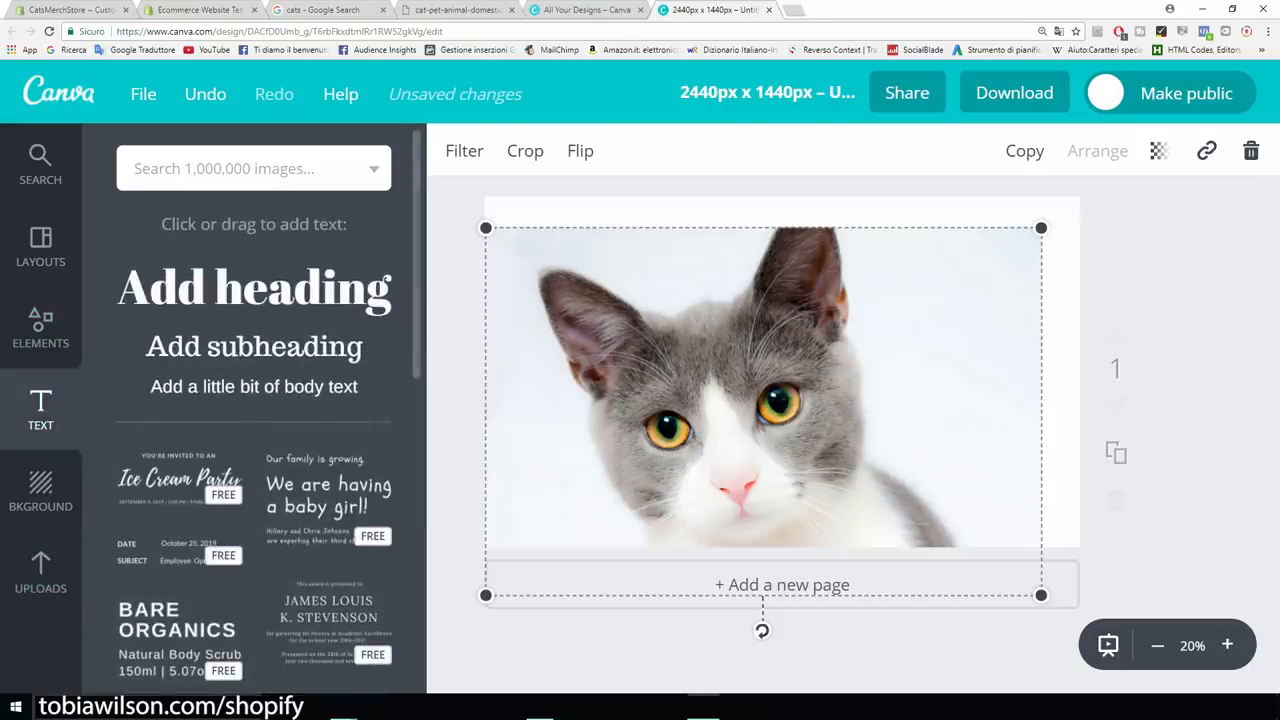
Add a heading reading 'Cats Merch' and move it to the top of the photo.
{"action": "left_click", "coordinate": [254, 288]}
{"action": "left_click", "coordinate": [877, 397]}
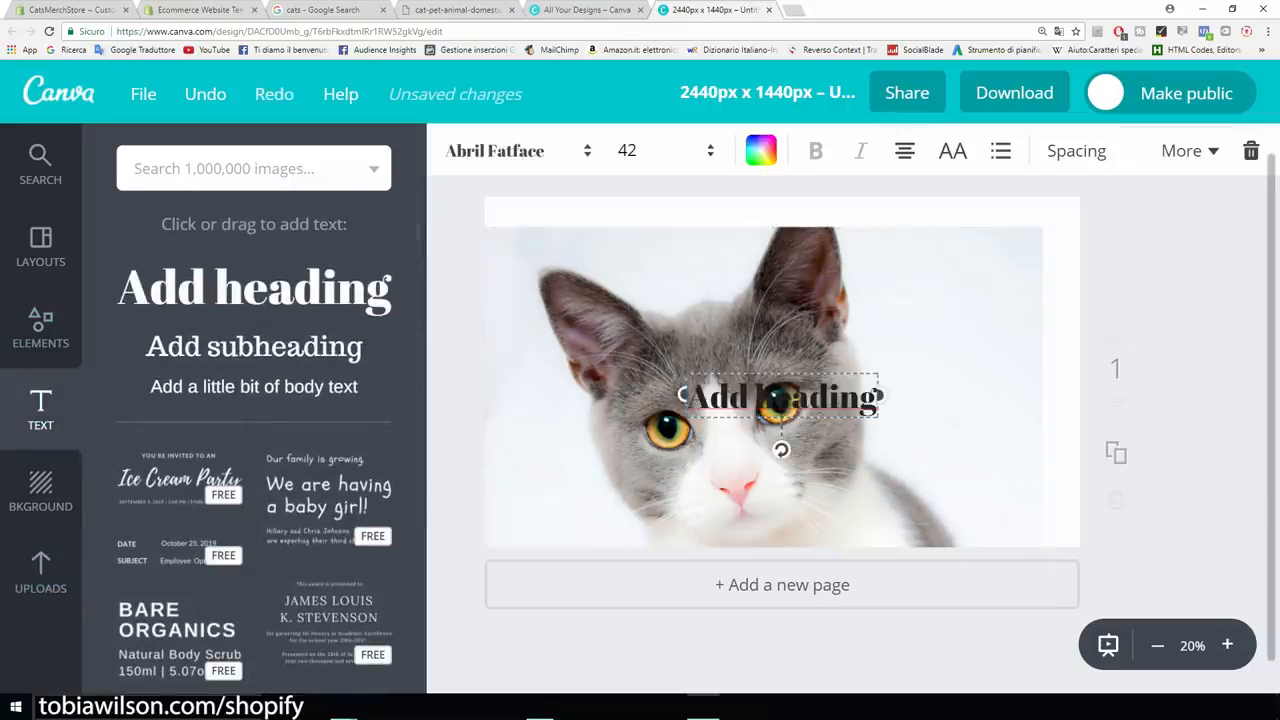
{"action": "left_click_drag", "start_coordinate": [877, 397], "coordinate": [729, 397]}
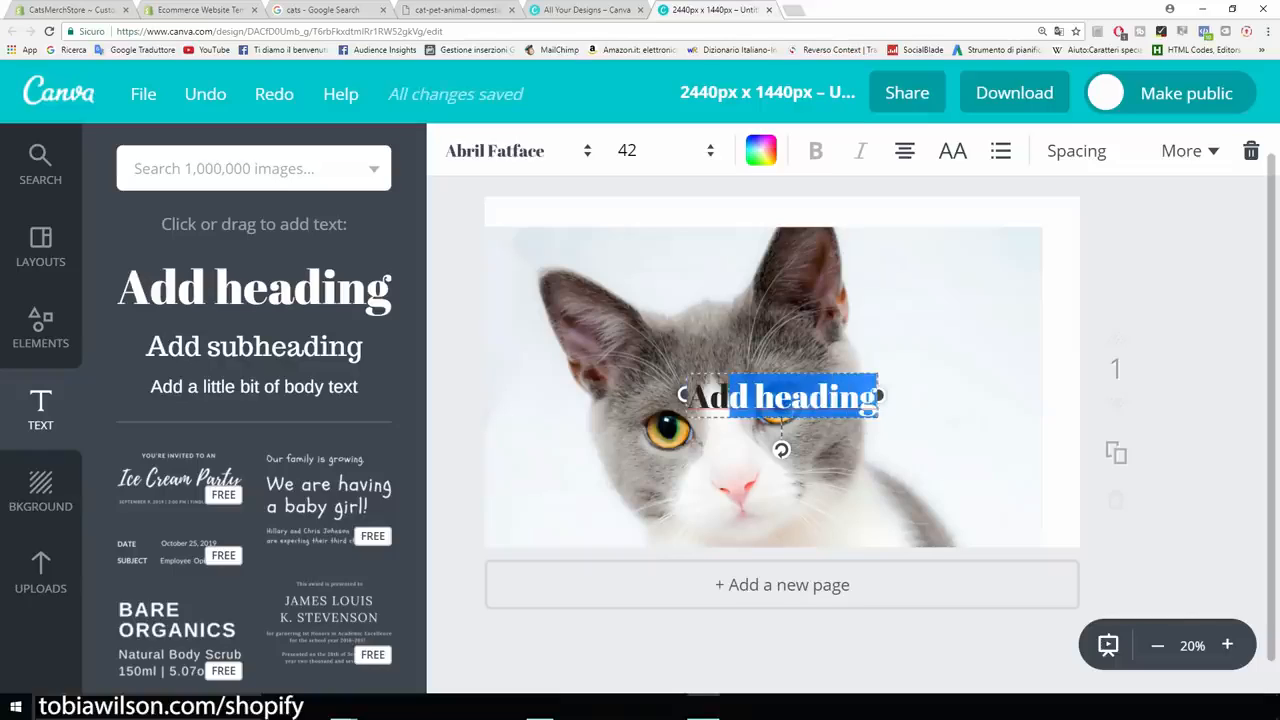
{"action": "key", "text": "BackSpace"}
{"action": "key", "text": "BackSpace"}
{"action": "key", "text": "BackSpace"}
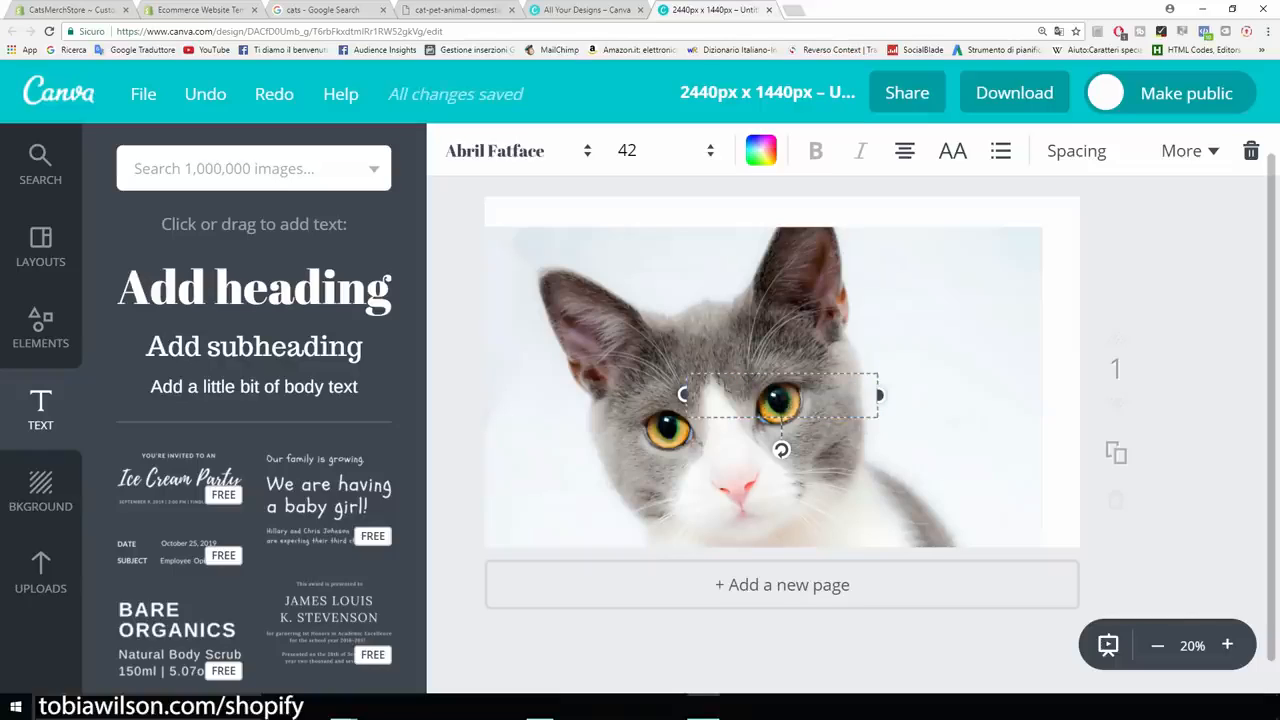
{"action": "type", "text": "Cats"}
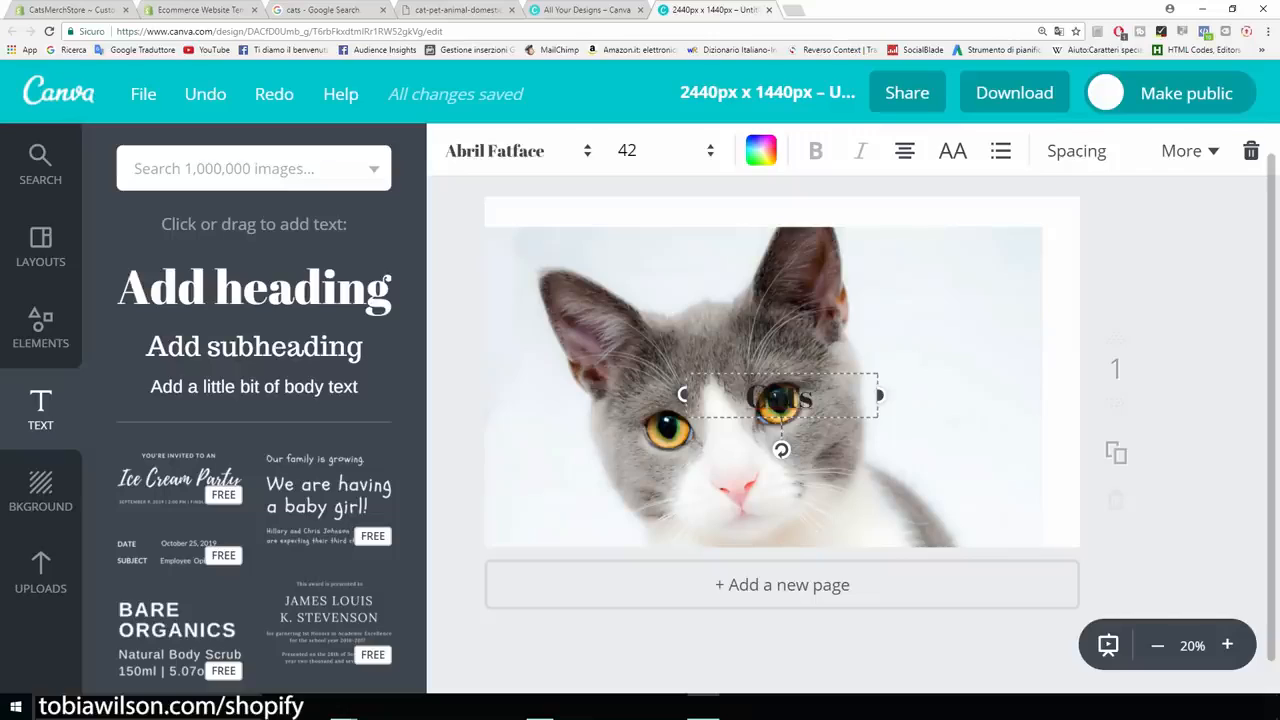
{"action": "type", "text": " Merch"}
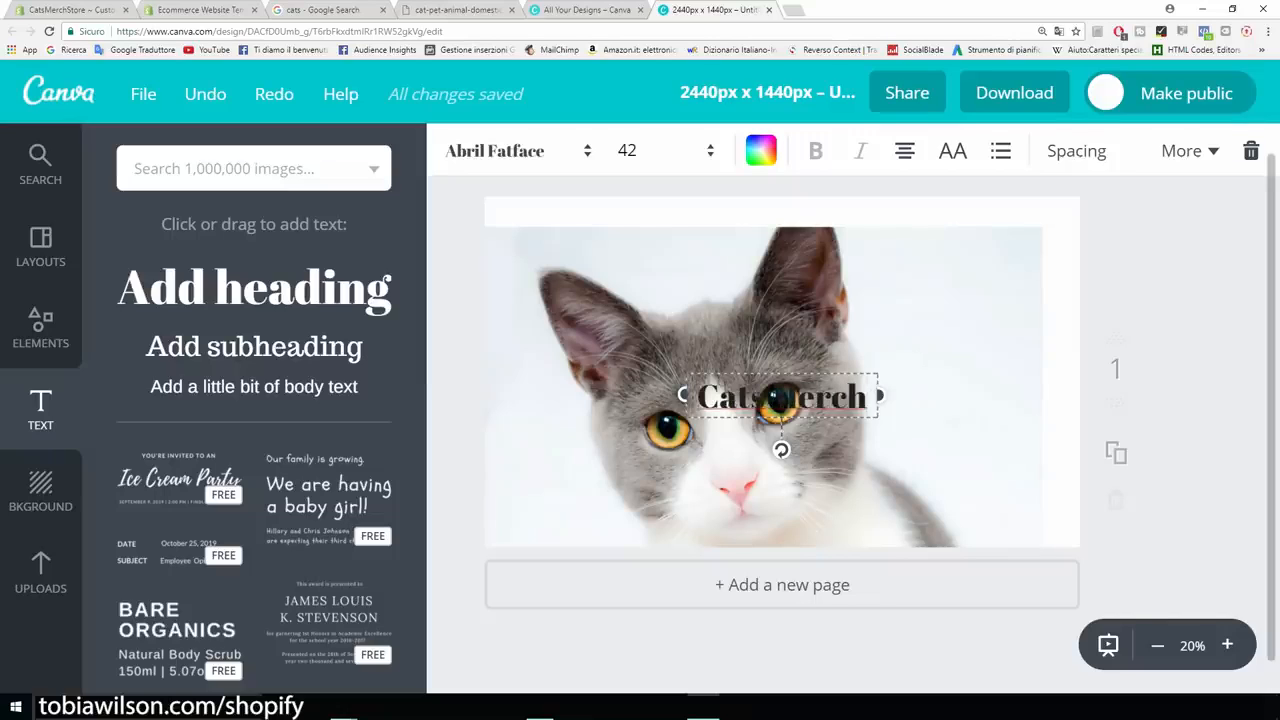
{"action": "left_click_drag", "start_coordinate": [781, 397], "coordinate": [686, 240]}
Set the Cats Merch heading to Aileron Heavy in red (ff0300).
{"action": "left_click", "coordinate": [510, 150]}
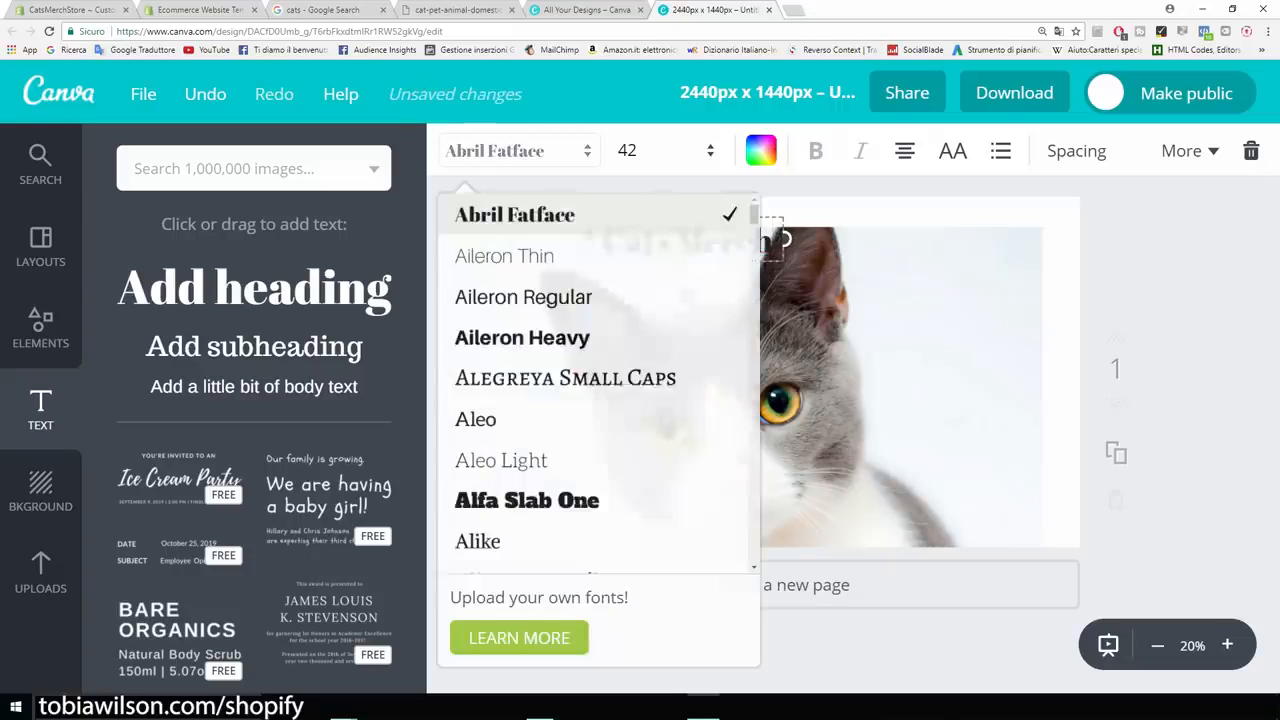
{"action": "left_click", "coordinate": [731, 337]}
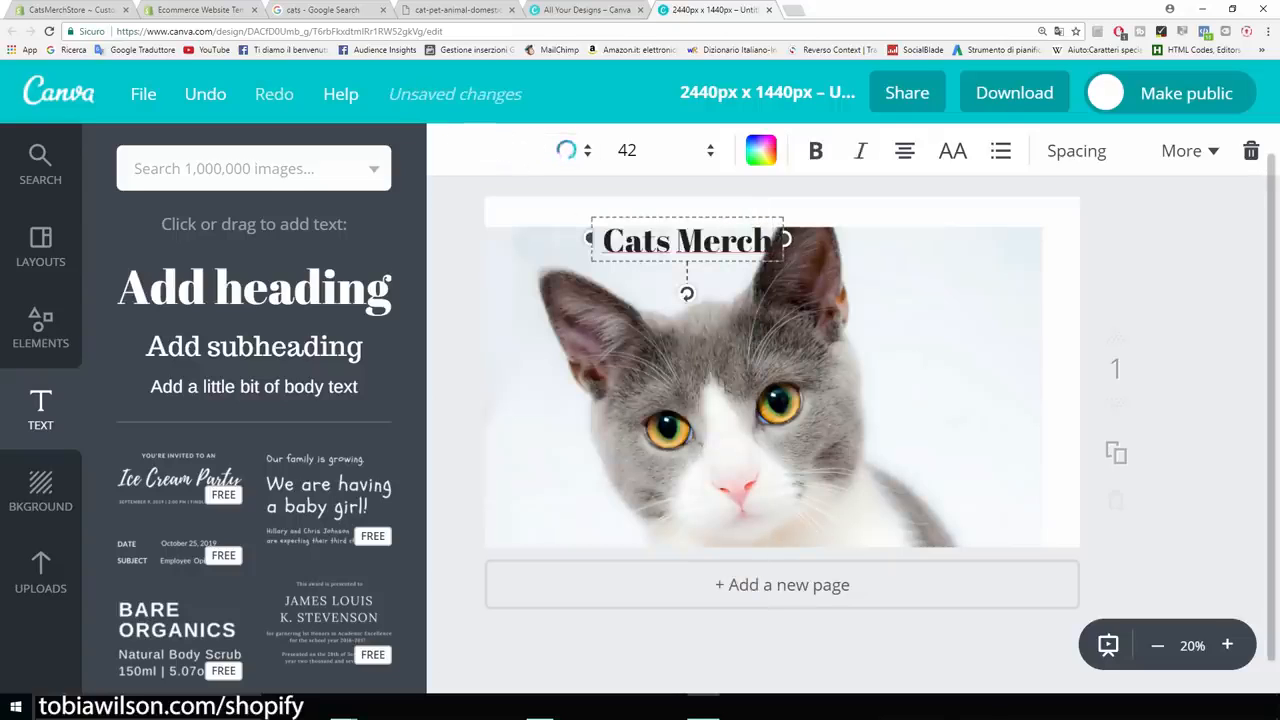
{"action": "left_click", "coordinate": [760, 150]}
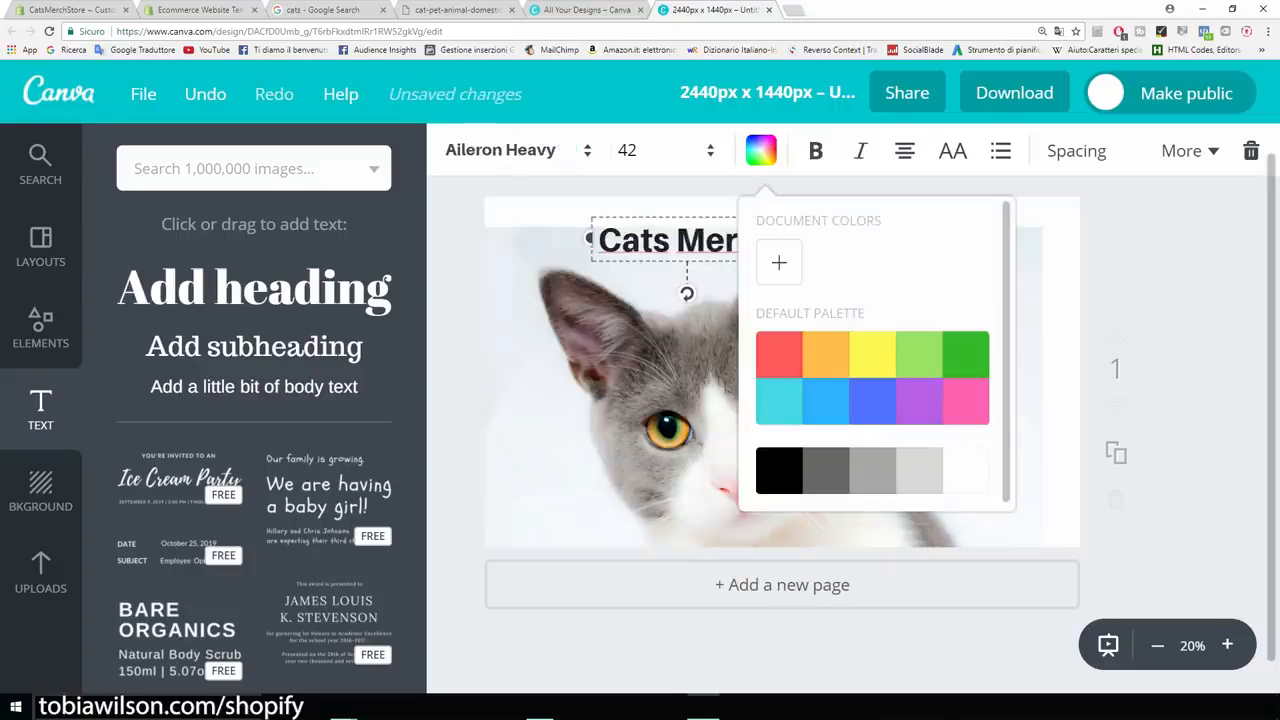
{"action": "left_click", "coordinate": [779, 262]}
{"action": "left_click_drag", "start_coordinate": [911, 395], "coordinate": [1016, 396]}
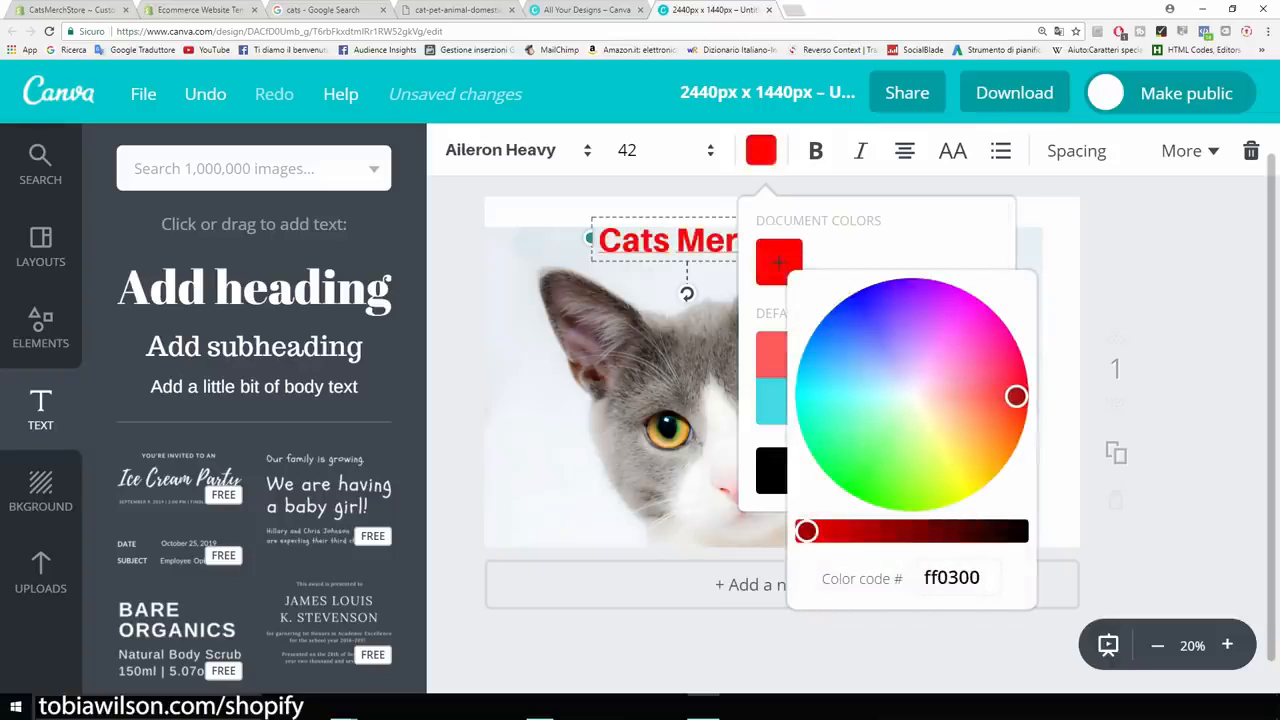
{"action": "left_click", "coordinate": [1170, 380]}
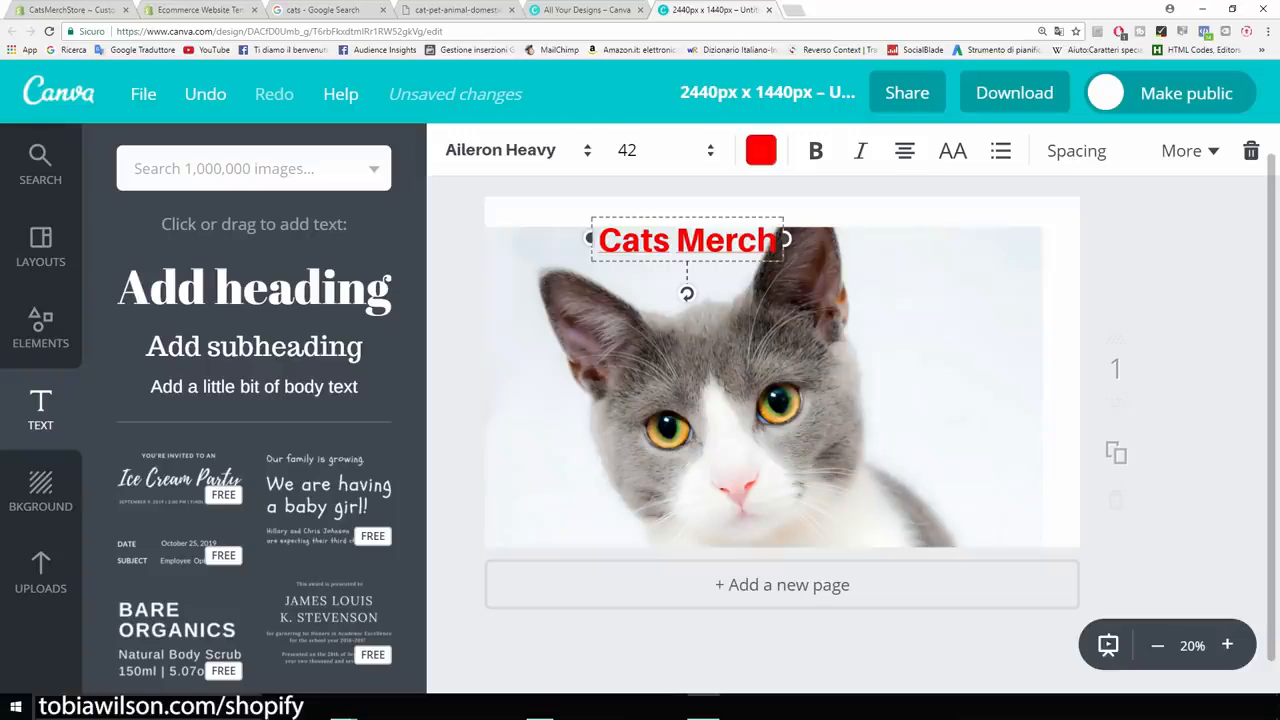
Move Cats Merch to the photo's top-right and nudge the photo up-right.
{"action": "left_click_drag", "start_coordinate": [687, 240], "coordinate": [946, 250]}
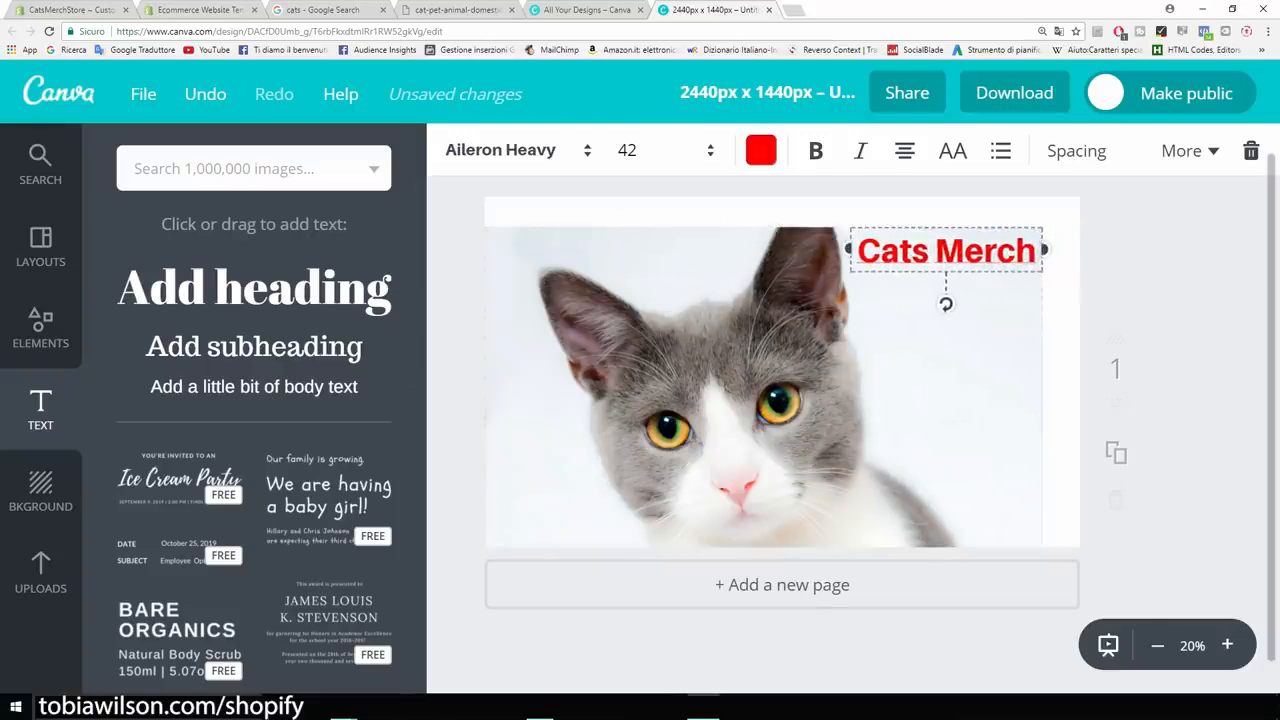
{"action": "left_click", "coordinate": [900, 370]}
{"action": "left_click_drag", "start_coordinate": [900, 370], "coordinate": [919, 339]}
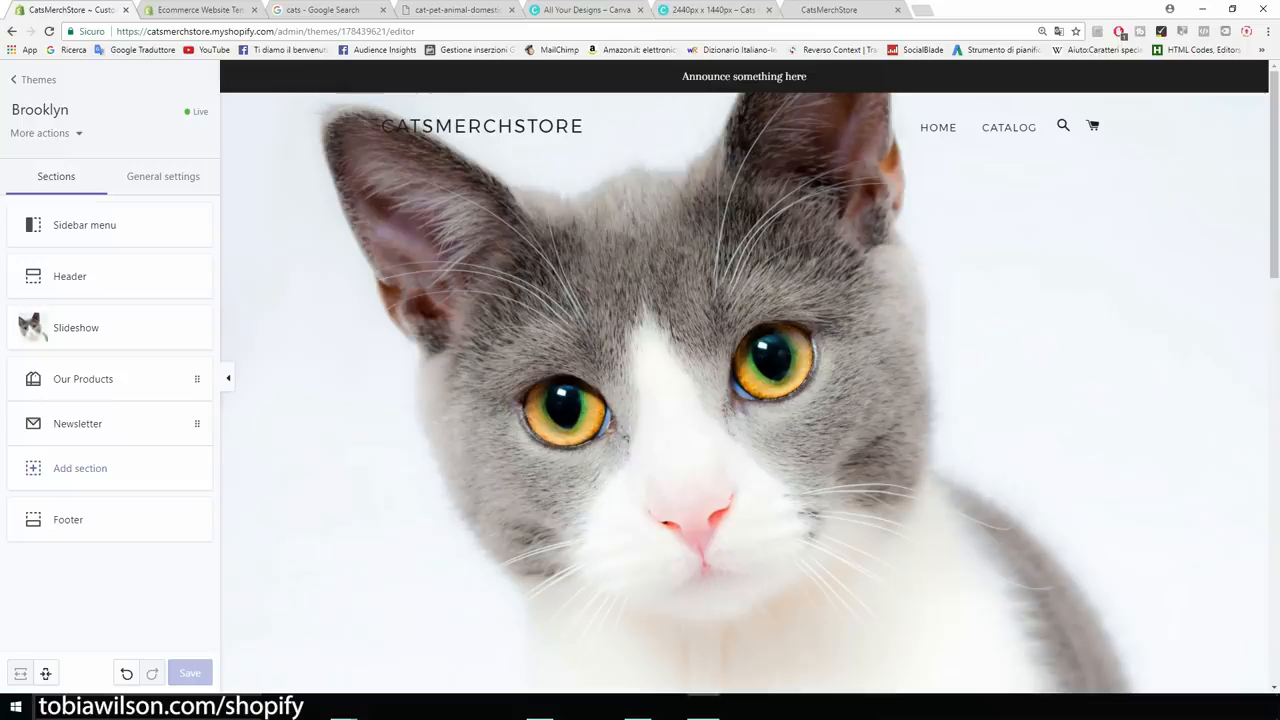
Untick Show announcement in the Header's Announcement bar settings and save the theme.
{"action": "left_click_drag", "start_coordinate": [682, 77], "coordinate": [808, 77]}
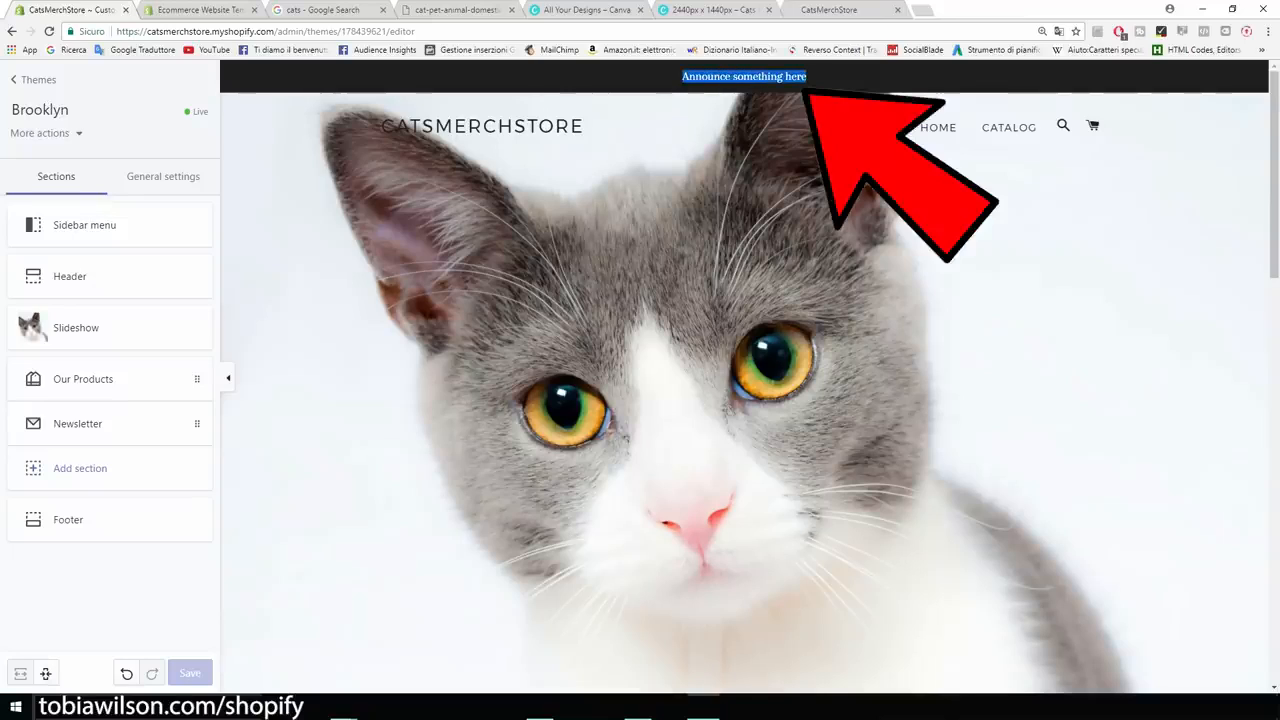
{"action": "left_click", "coordinate": [807, 77]}
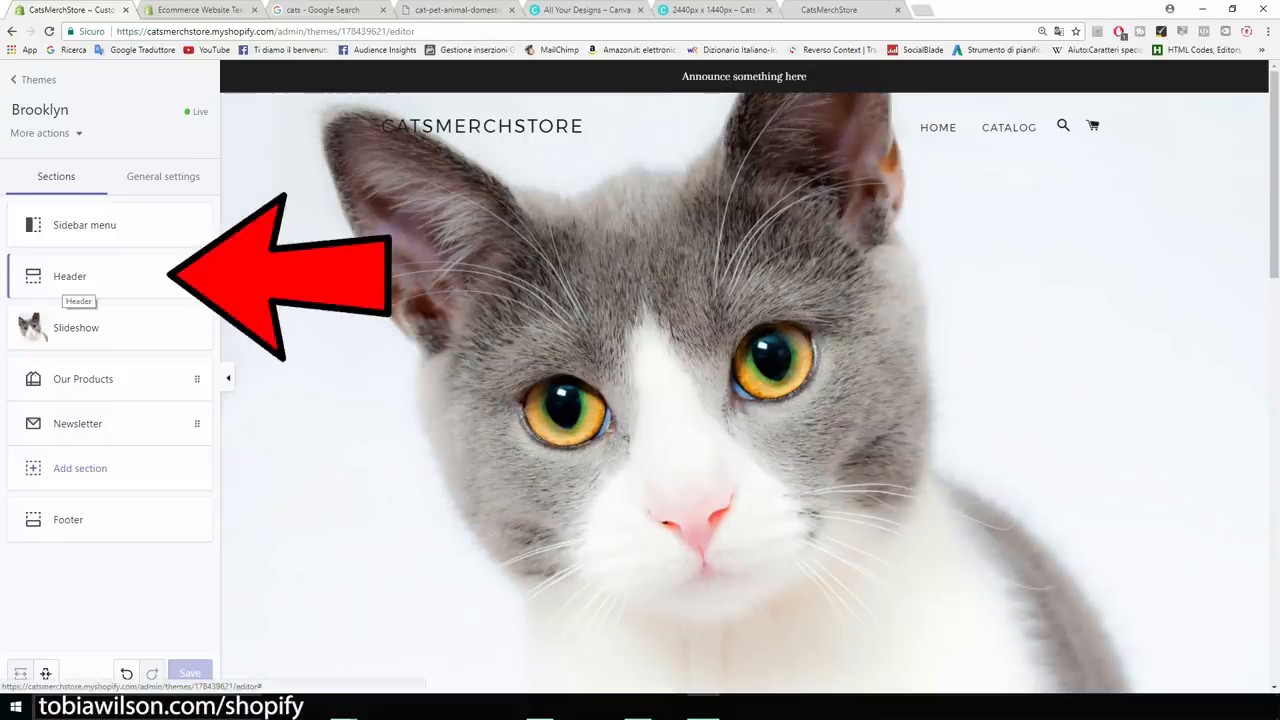
{"action": "left_click", "coordinate": [70, 278]}
{"action": "scroll", "coordinate": [110, 400], "scroll_direction": "down", "scroll_amount": 1}
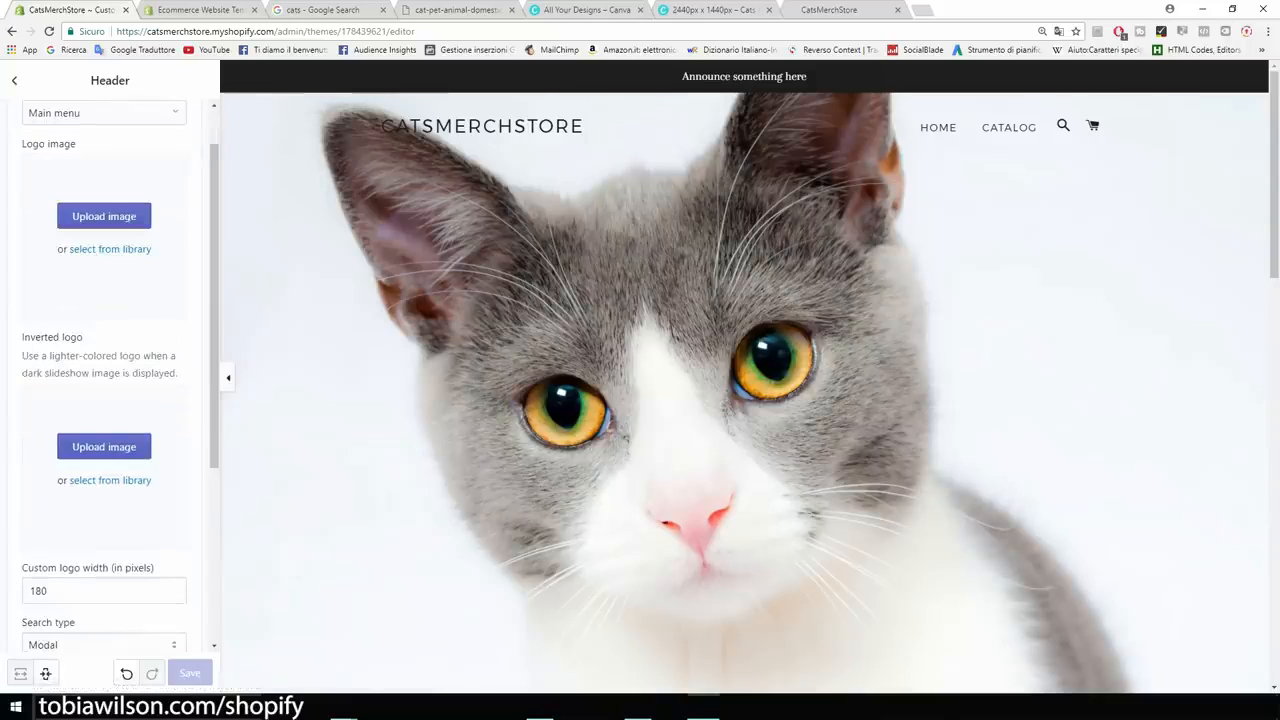
{"action": "scroll", "coordinate": [110, 400], "scroll_direction": "down", "scroll_amount": 3}
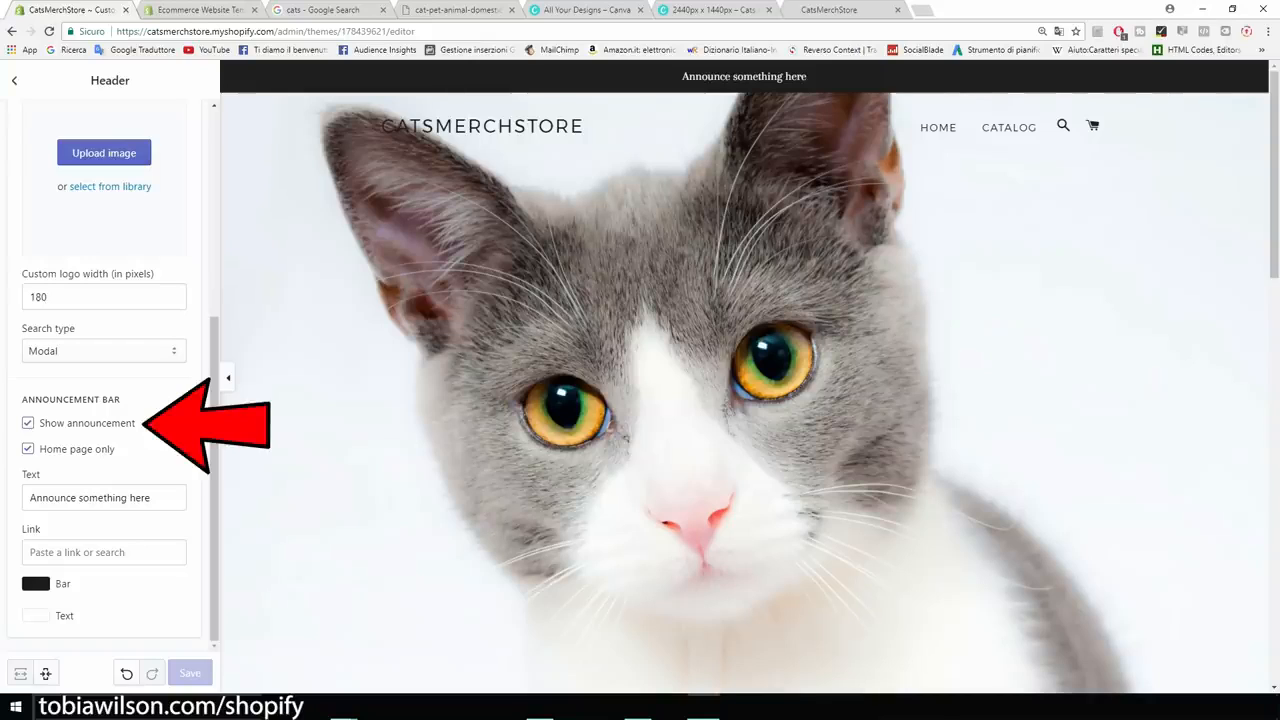
{"action": "left_click", "coordinate": [28, 423]}
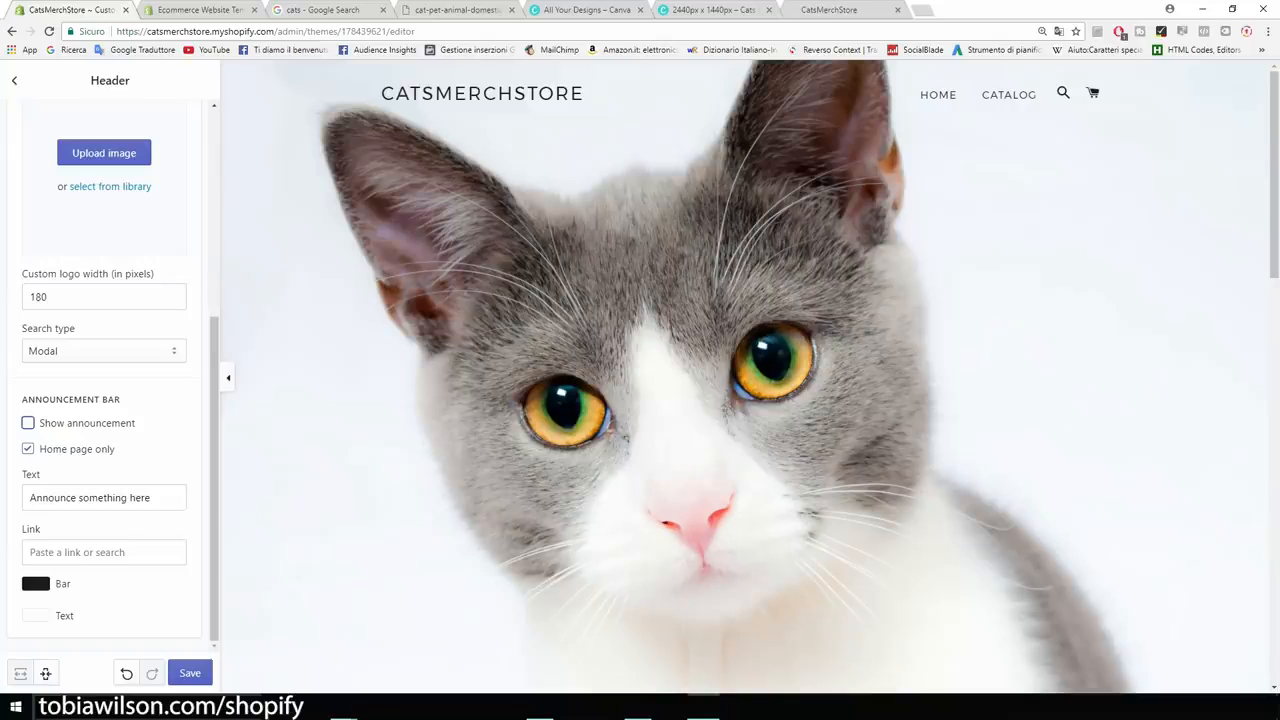
{"action": "mouse_move", "coordinate": [214, 450]}
{"action": "left_mouse_down"}
{"action": "mouse_move", "coordinate": [214, 248]}
{"action": "mouse_move", "coordinate": [214, 452]}
{"action": "left_mouse_up"}
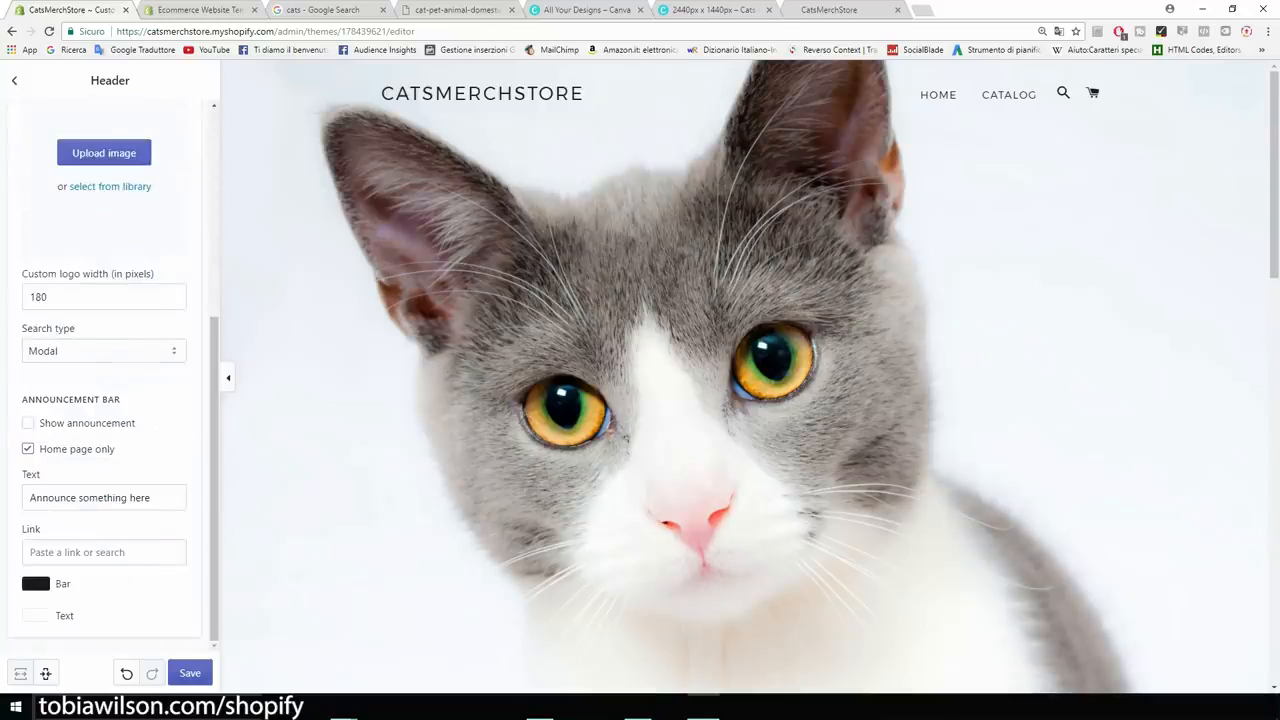
{"action": "left_click", "coordinate": [190, 673]}
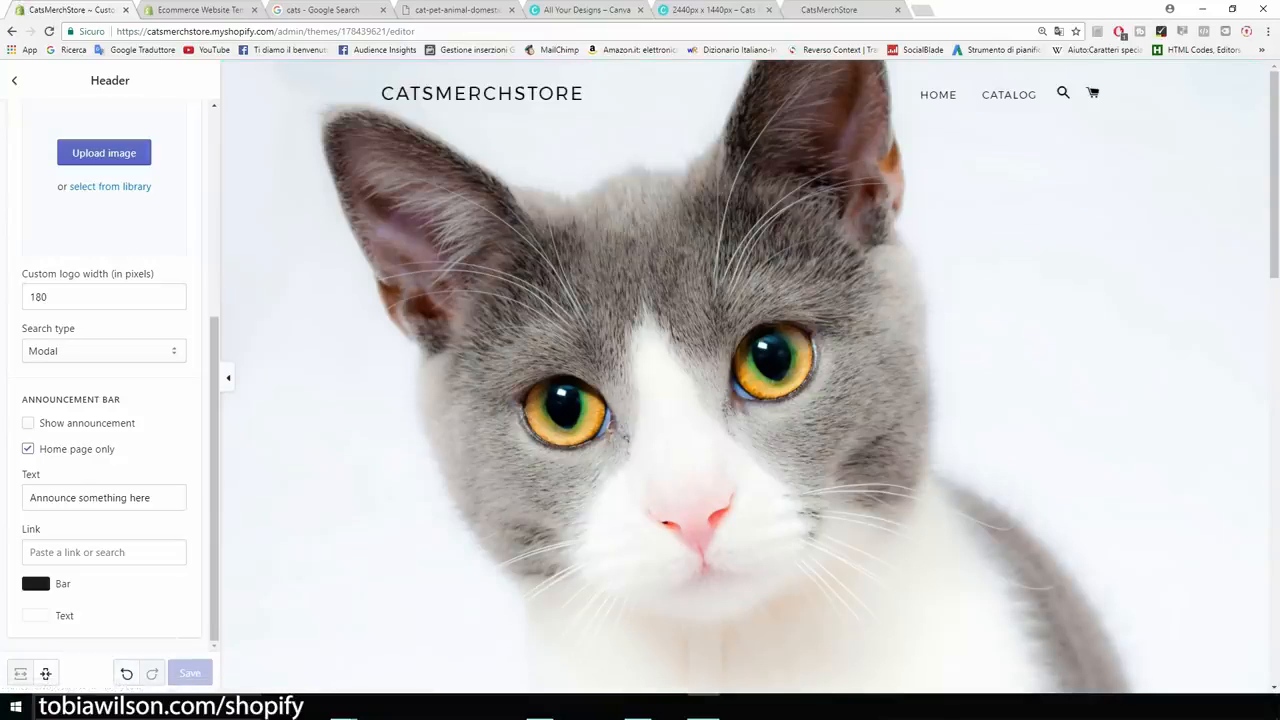
{"action": "scroll", "coordinate": [750, 380], "scroll_direction": "down", "scroll_amount": 6}
{"action": "scroll", "coordinate": [744, 380], "scroll_direction": "down", "scroll_amount": 3}
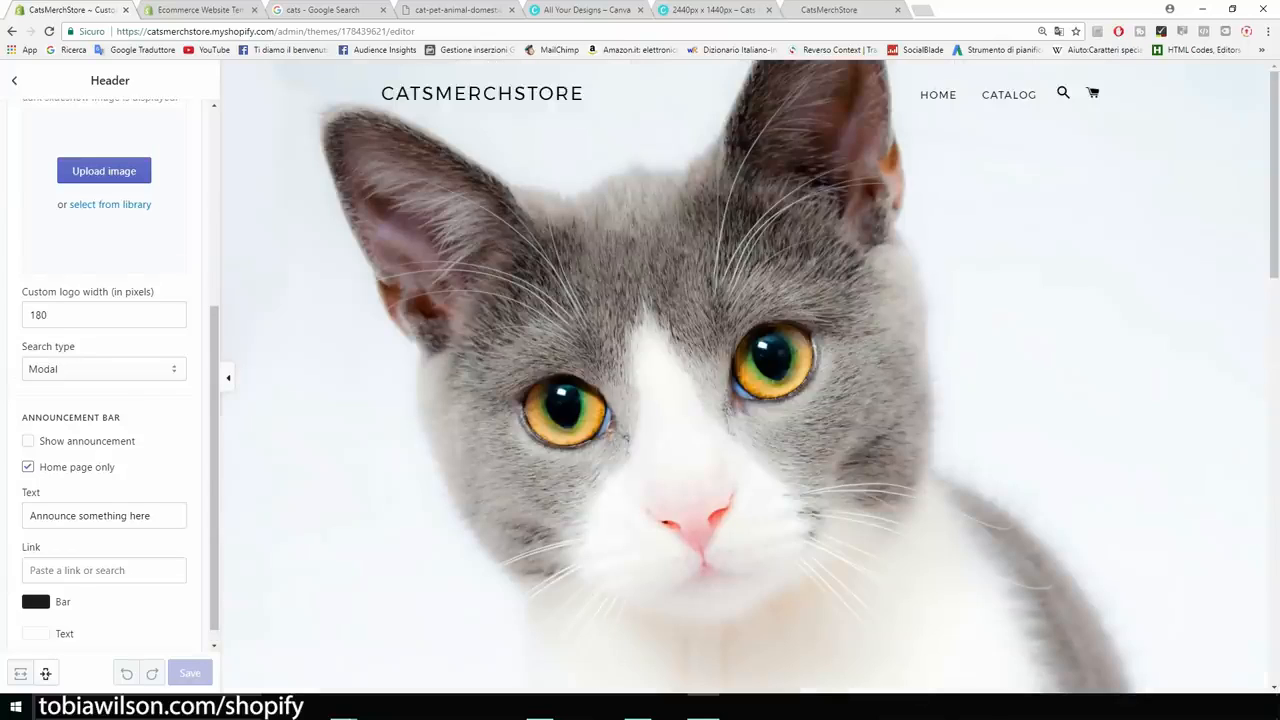
{"action": "left_click", "coordinate": [14, 81]}
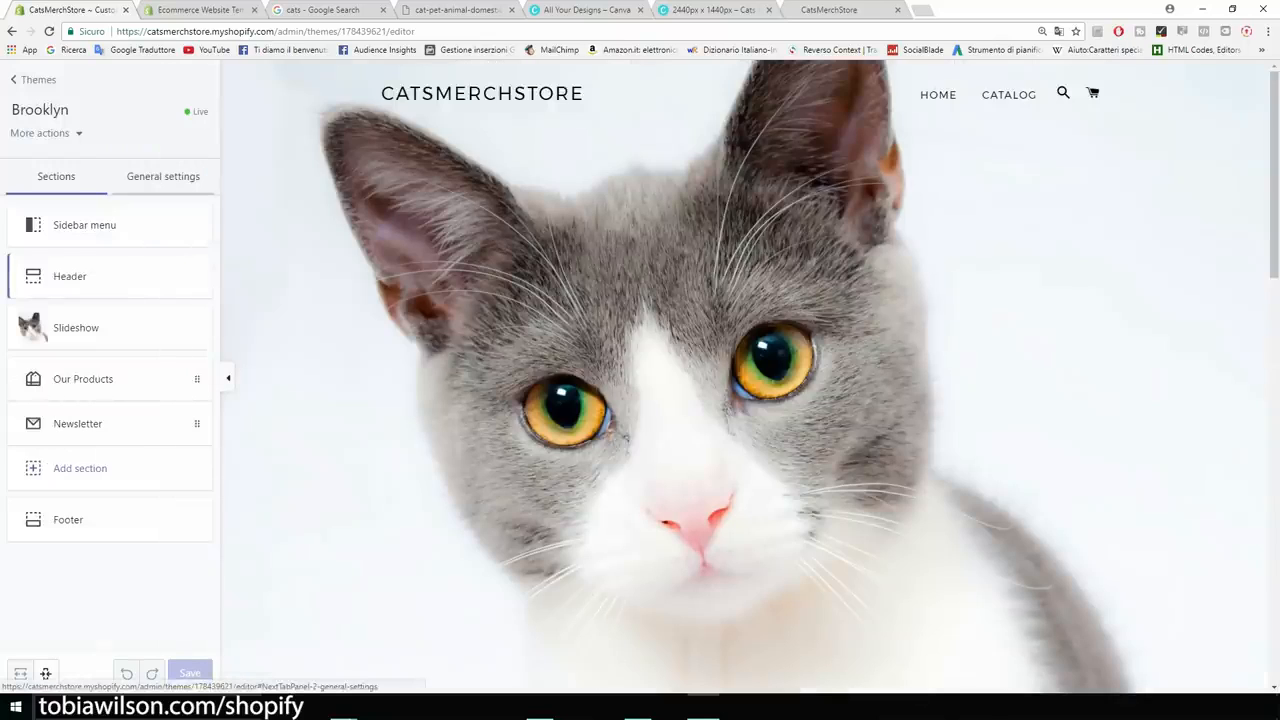
Review the Cart page settings, keeping Page as the cart type.
{"action": "left_click", "coordinate": [163, 176]}
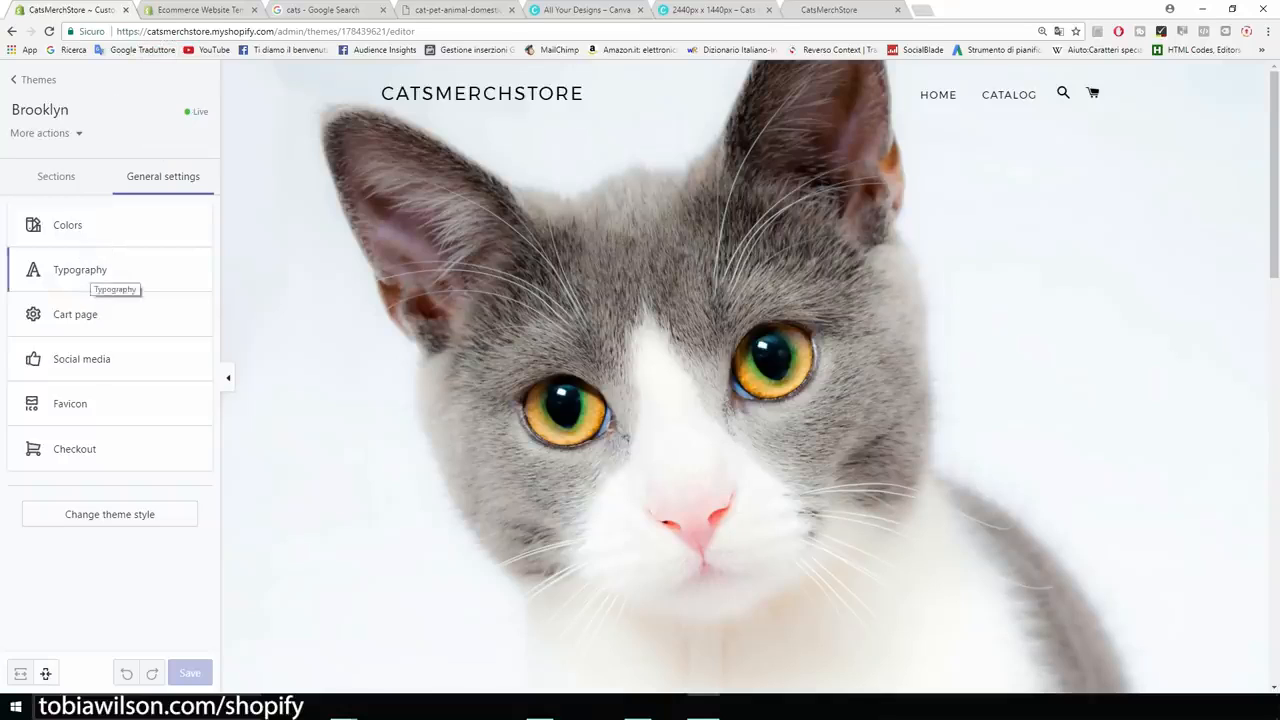
{"action": "left_click", "coordinate": [96, 318]}
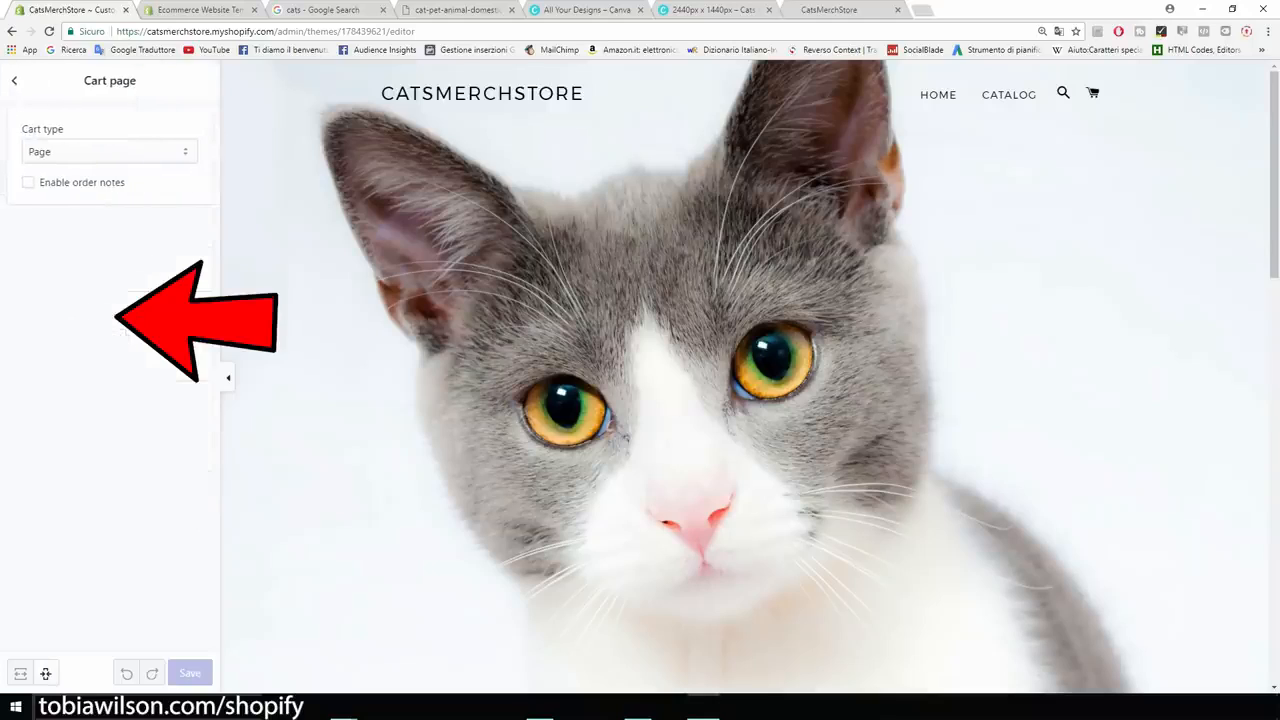
{"action": "left_click", "coordinate": [109, 151]}
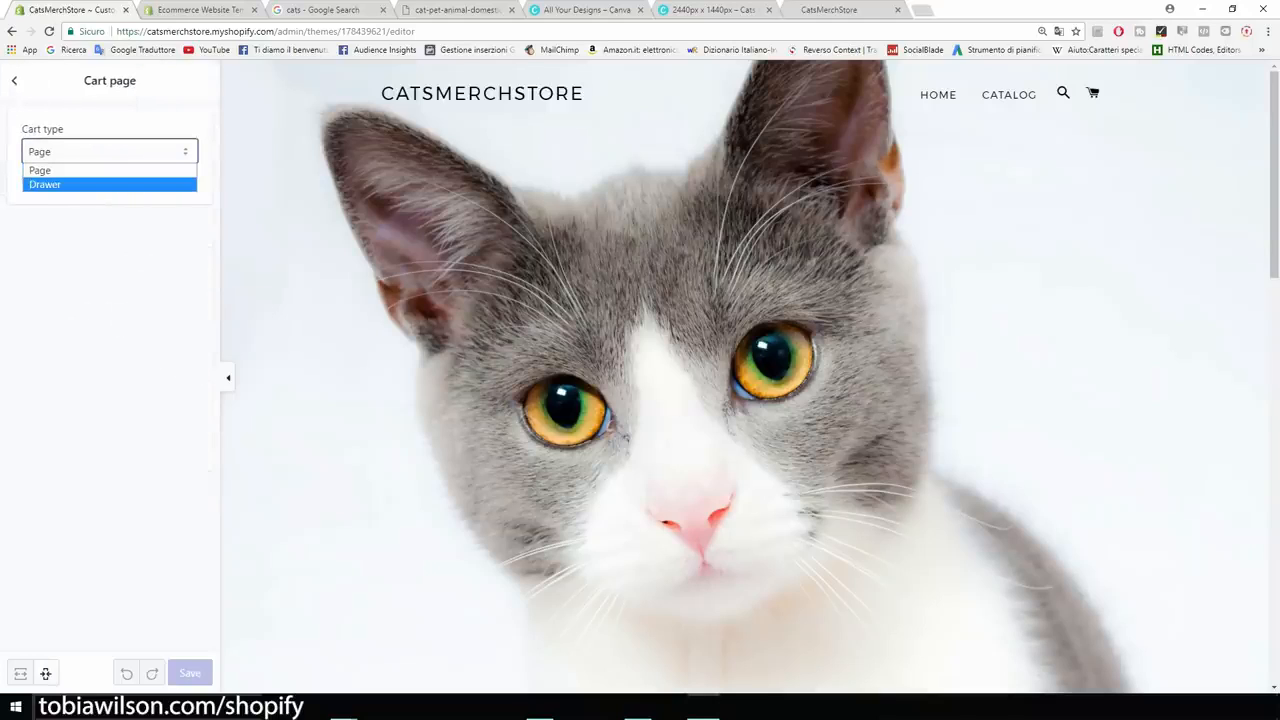
{"action": "left_click", "coordinate": [110, 290]}
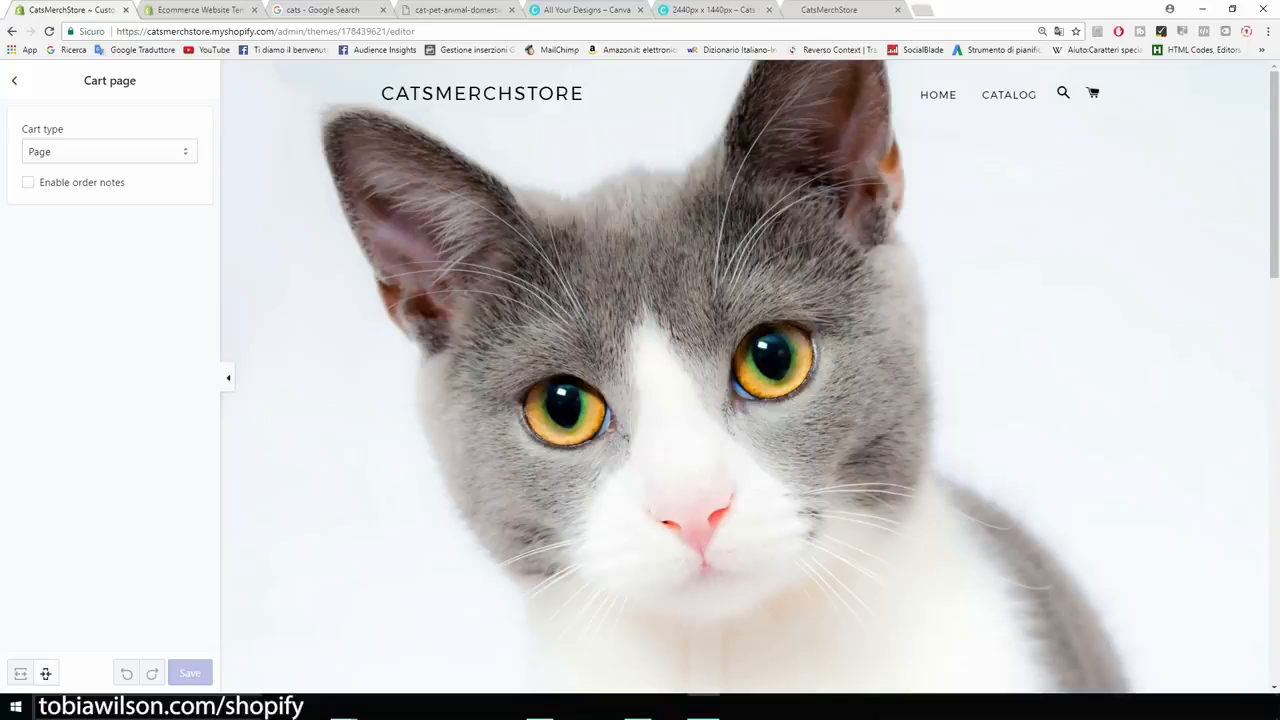
{"action": "left_click", "coordinate": [14, 80]}
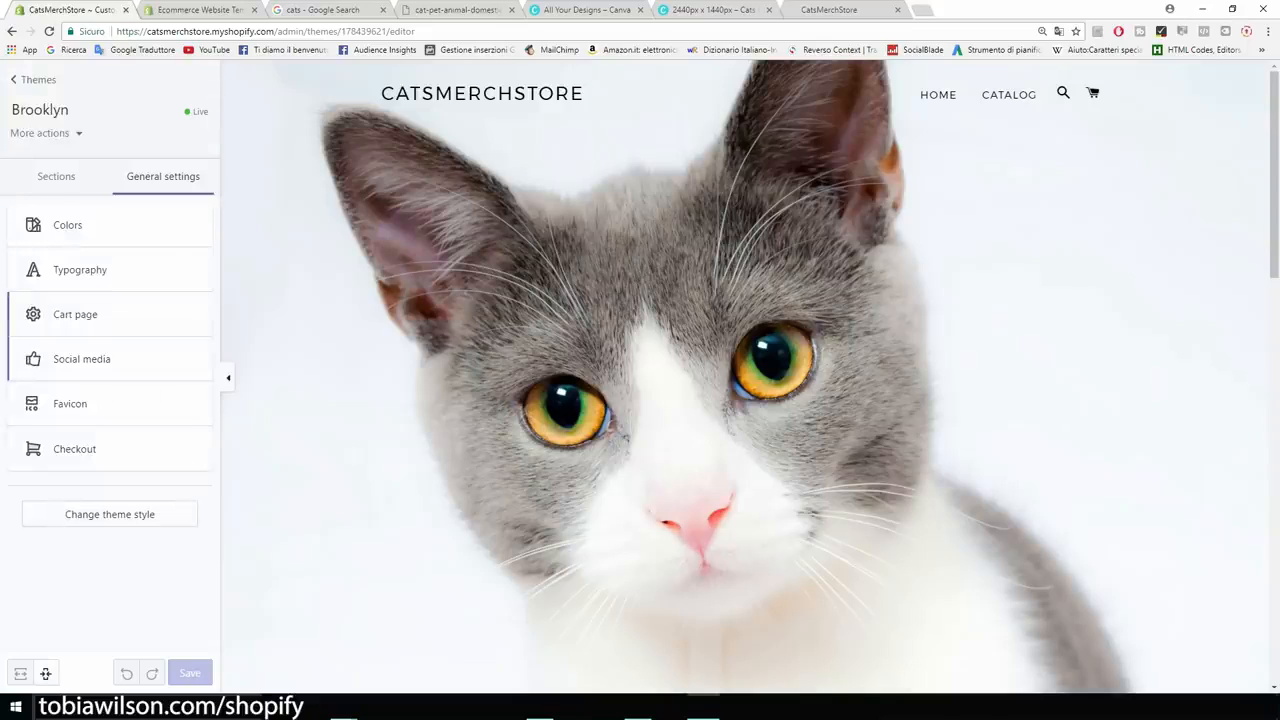
Look at the Favicon settings.
{"action": "left_click", "coordinate": [72, 404]}
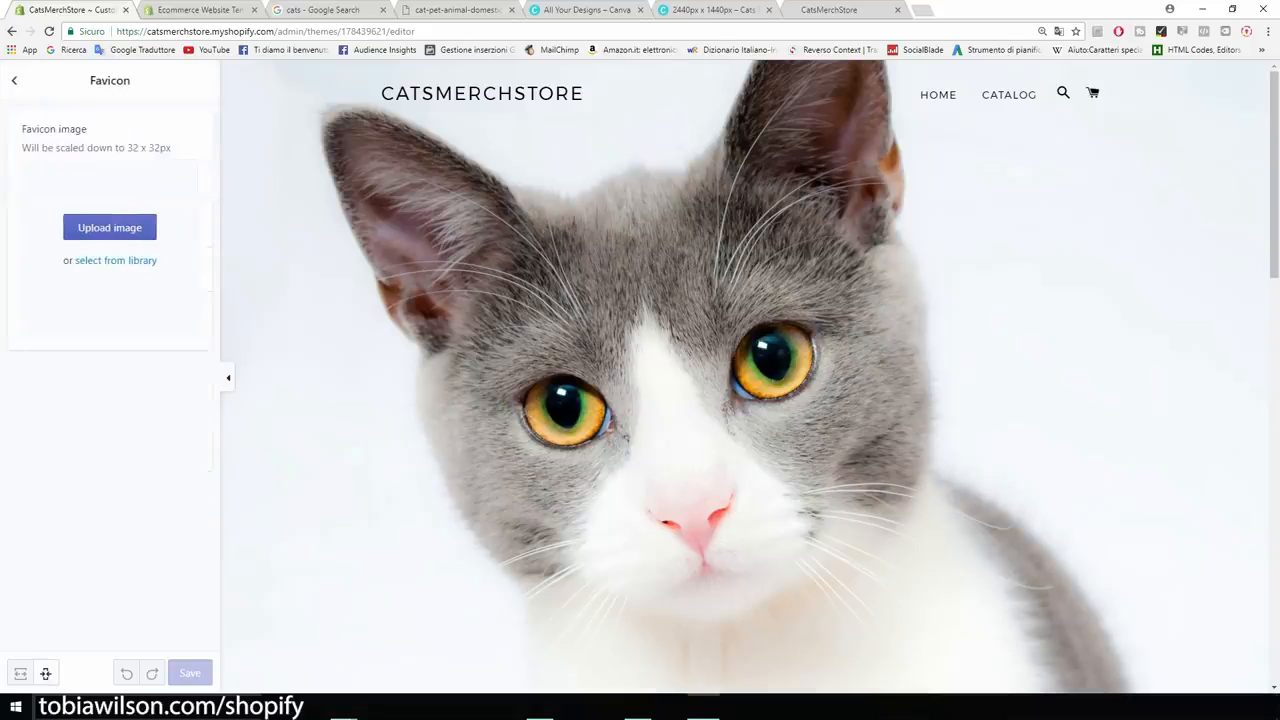
{"action": "left_click", "coordinate": [316, 10]}
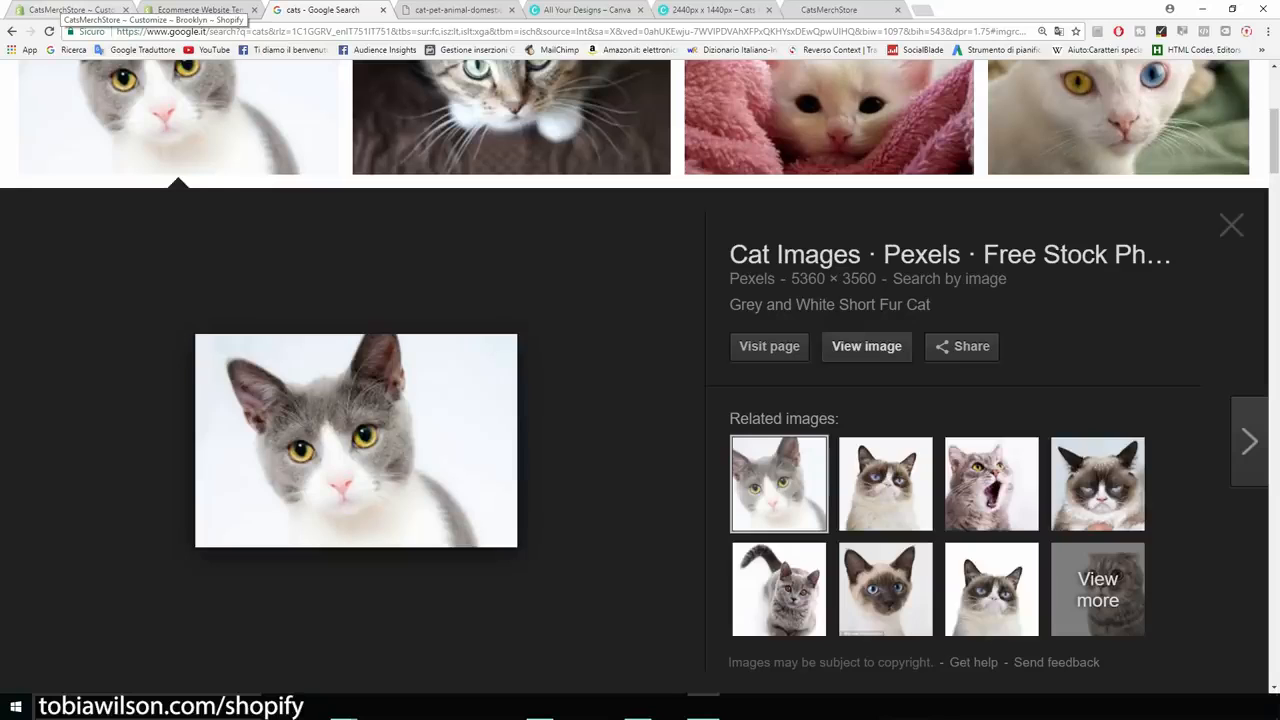
{"action": "left_click", "coordinate": [68, 10]}
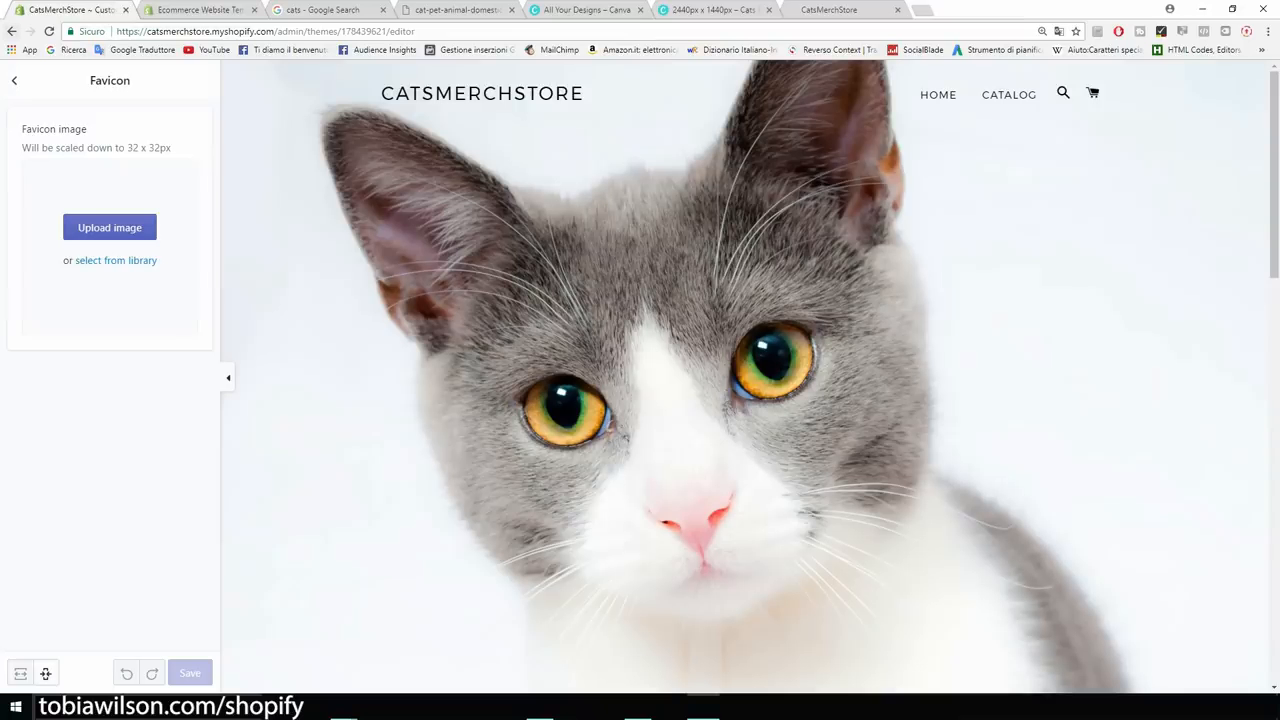
{"action": "left_click", "coordinate": [14, 80]}
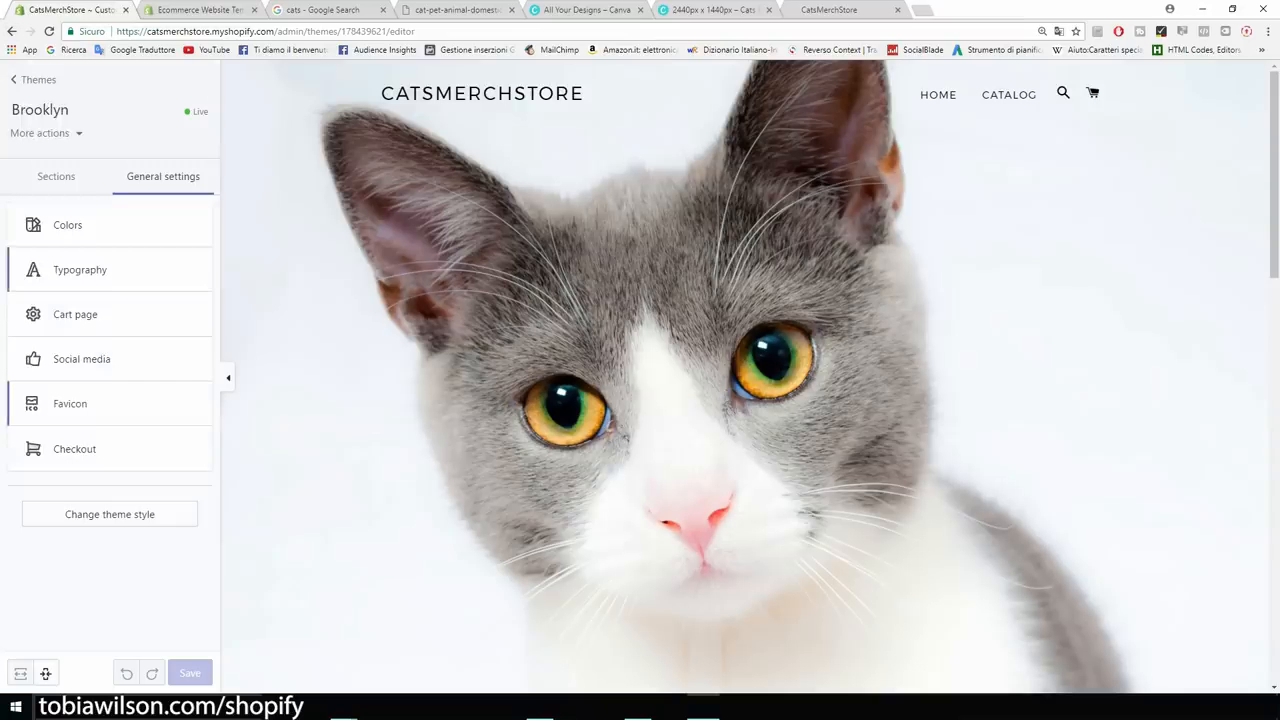
Look through the Checkout settings, then exit to the Themes page.
{"action": "left_click", "coordinate": [85, 472]}
{"action": "scroll", "coordinate": [110, 400], "scroll_direction": "down", "scroll_amount": 2}
{"action": "scroll", "coordinate": [110, 400], "scroll_direction": "down", "scroll_amount": 5}
{"action": "scroll", "coordinate": [110, 400], "scroll_direction": "up", "scroll_amount": 7}
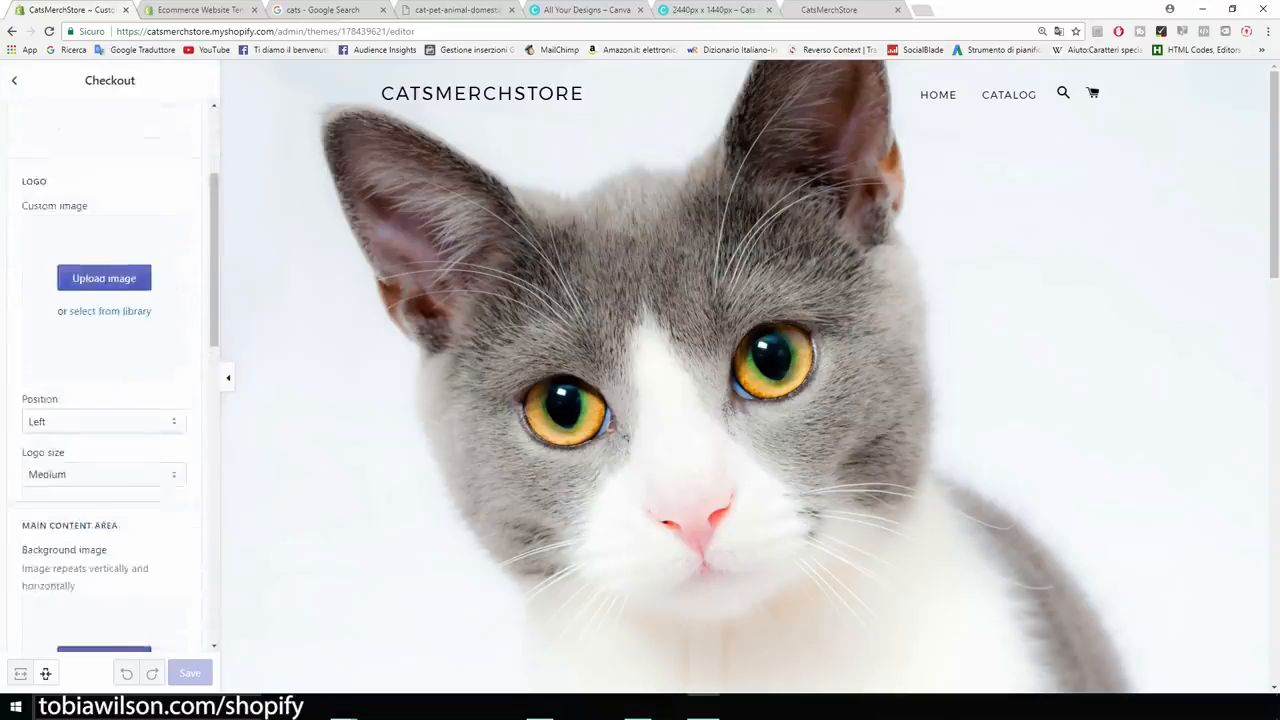
{"action": "left_click", "coordinate": [14, 80]}
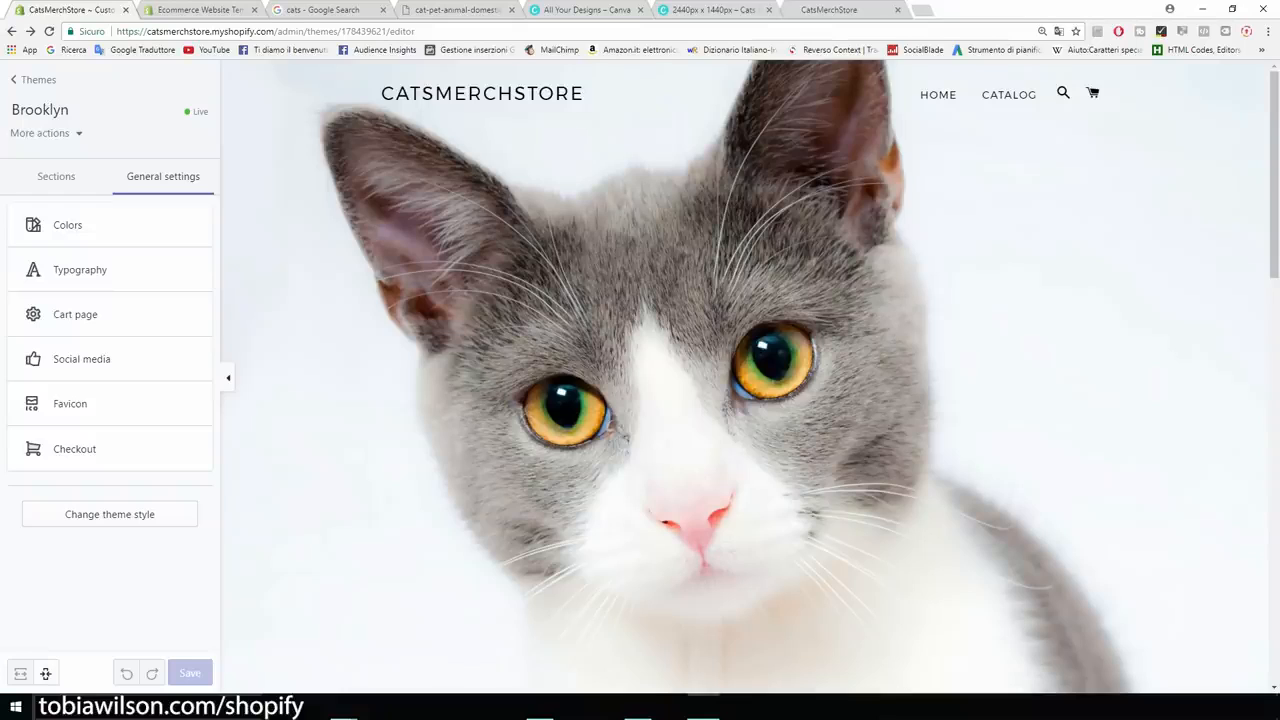
{"action": "left_click", "coordinate": [36, 80]}
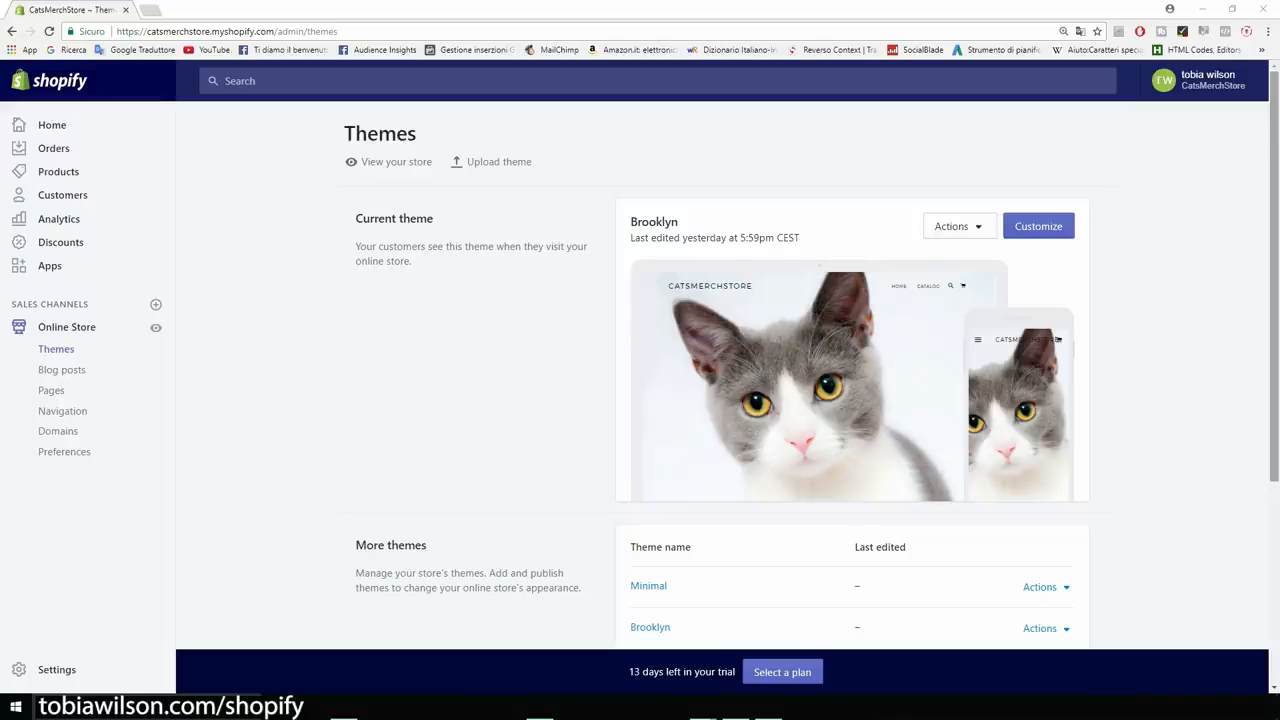
Open the store's Apps page showing recommended apps like Coming Soon, Oberlo, Kit and Printful.
{"action": "left_click_drag", "start_coordinate": [720, 222], "coordinate": [680, 300]}
{"action": "left_click", "coordinate": [850, 240]}
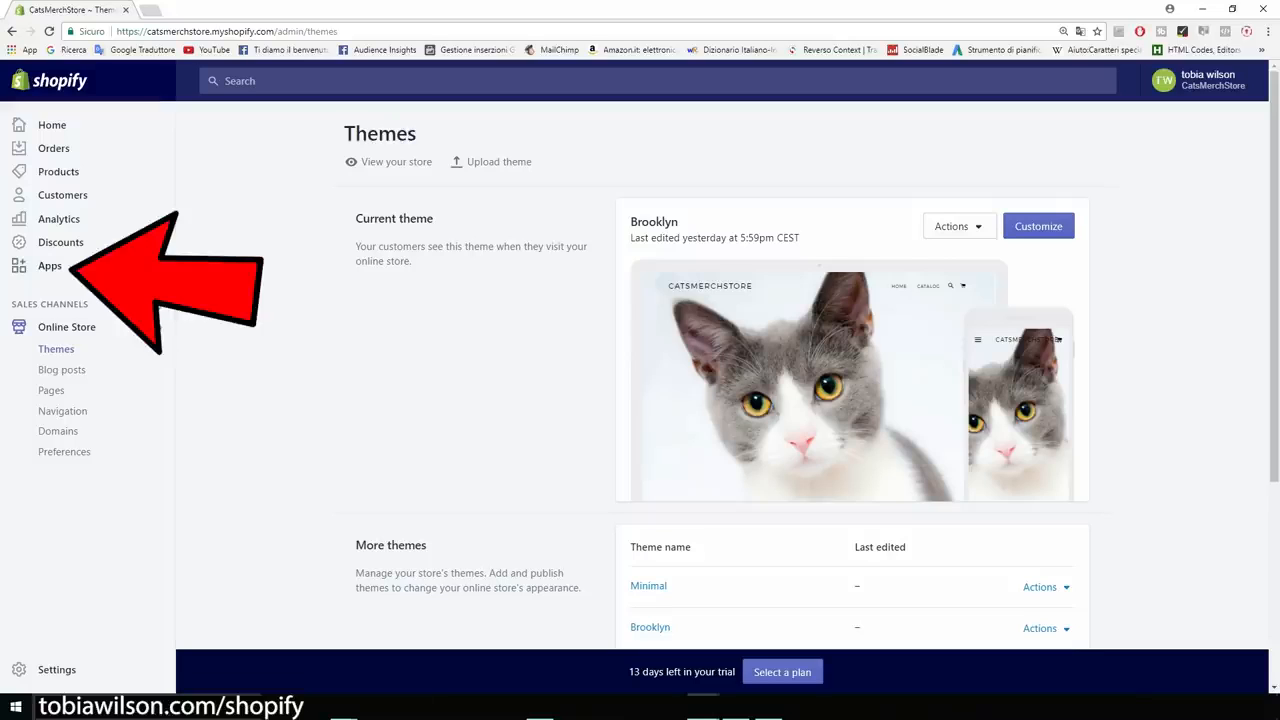
{"action": "left_click", "coordinate": [52, 266]}
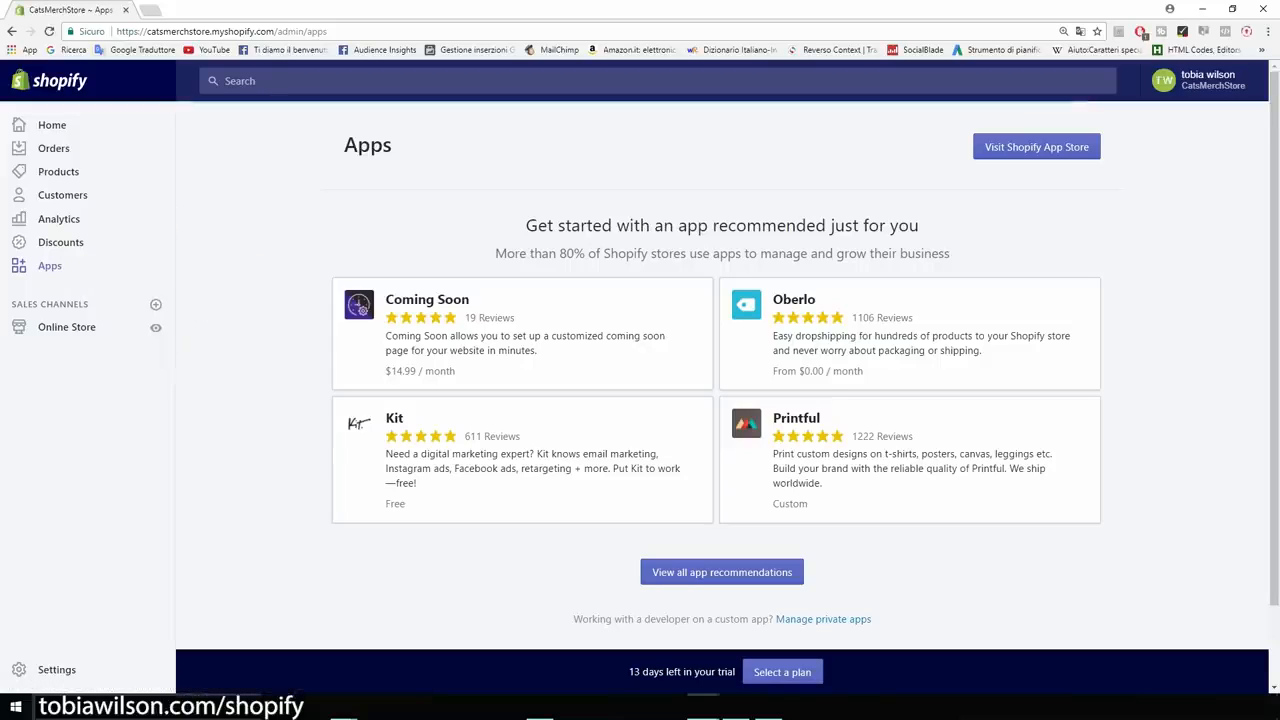
{"action": "left_click_drag", "start_coordinate": [526, 225], "coordinate": [857, 254]}
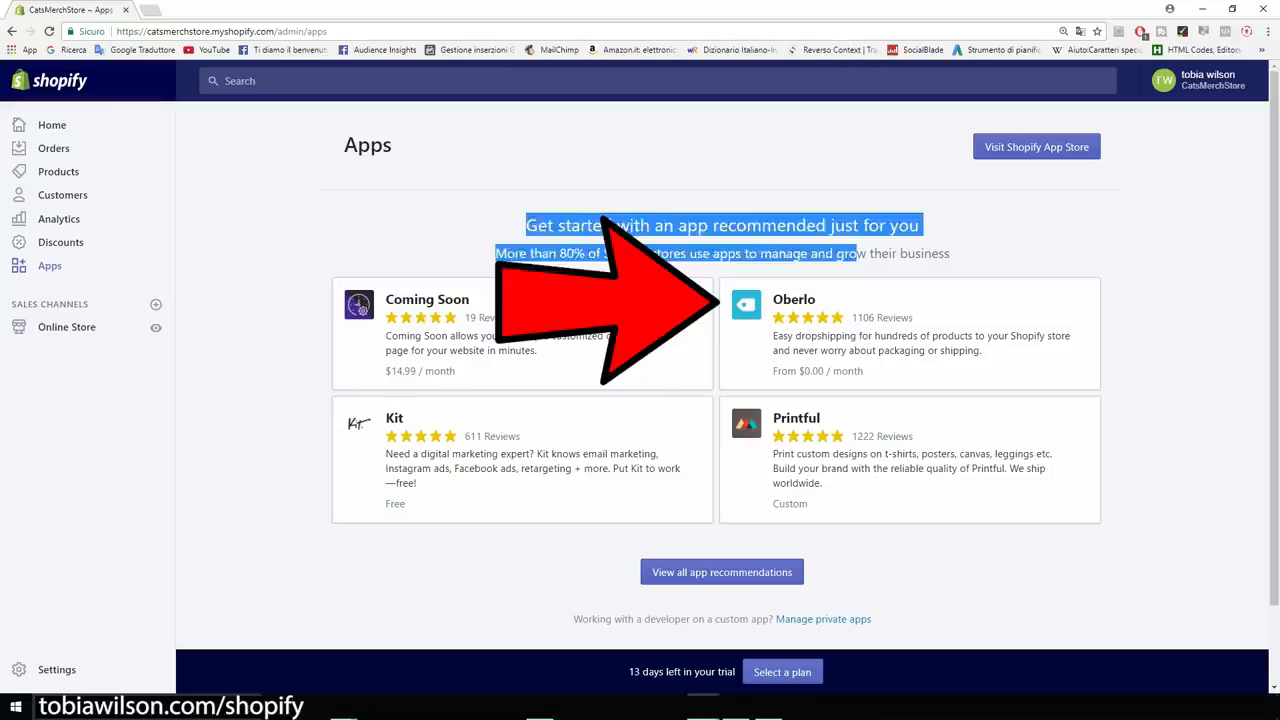
{"action": "left_click", "coordinate": [857, 254]}
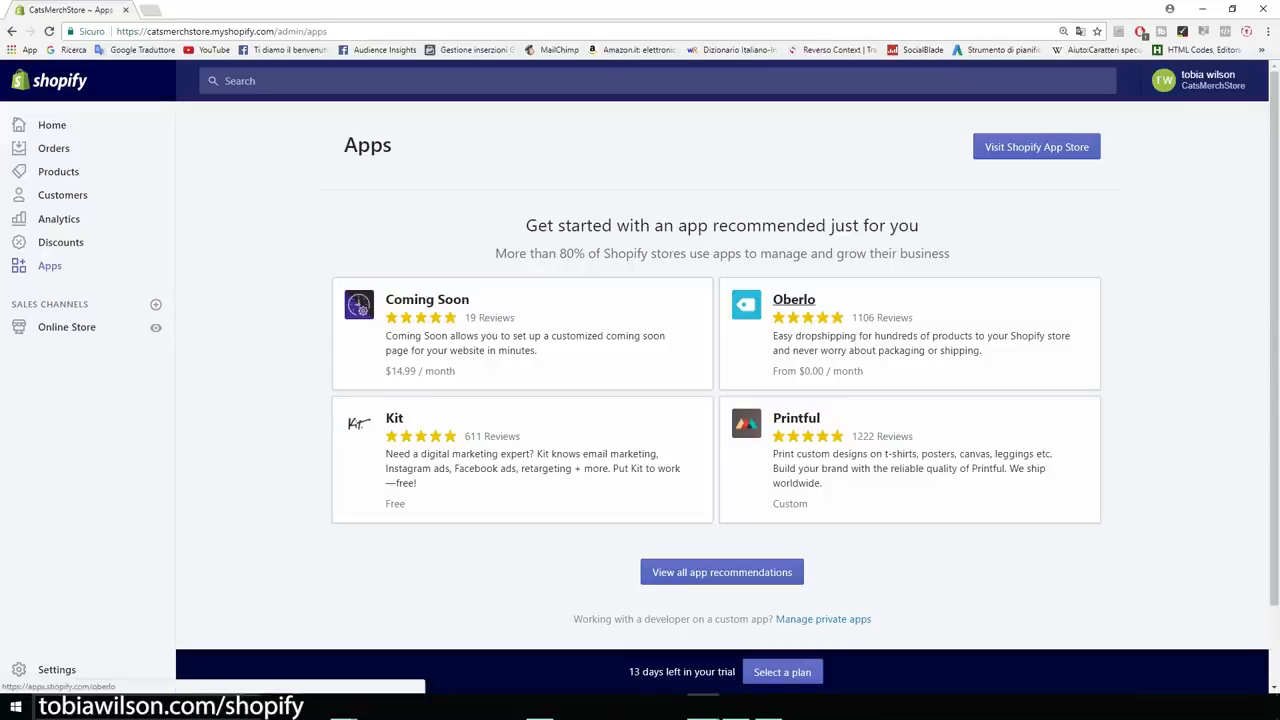
Start installing the Oberlo app on CatsMerchStore, then open a blank browser tab.
{"action": "left_click", "coordinate": [793, 299]}
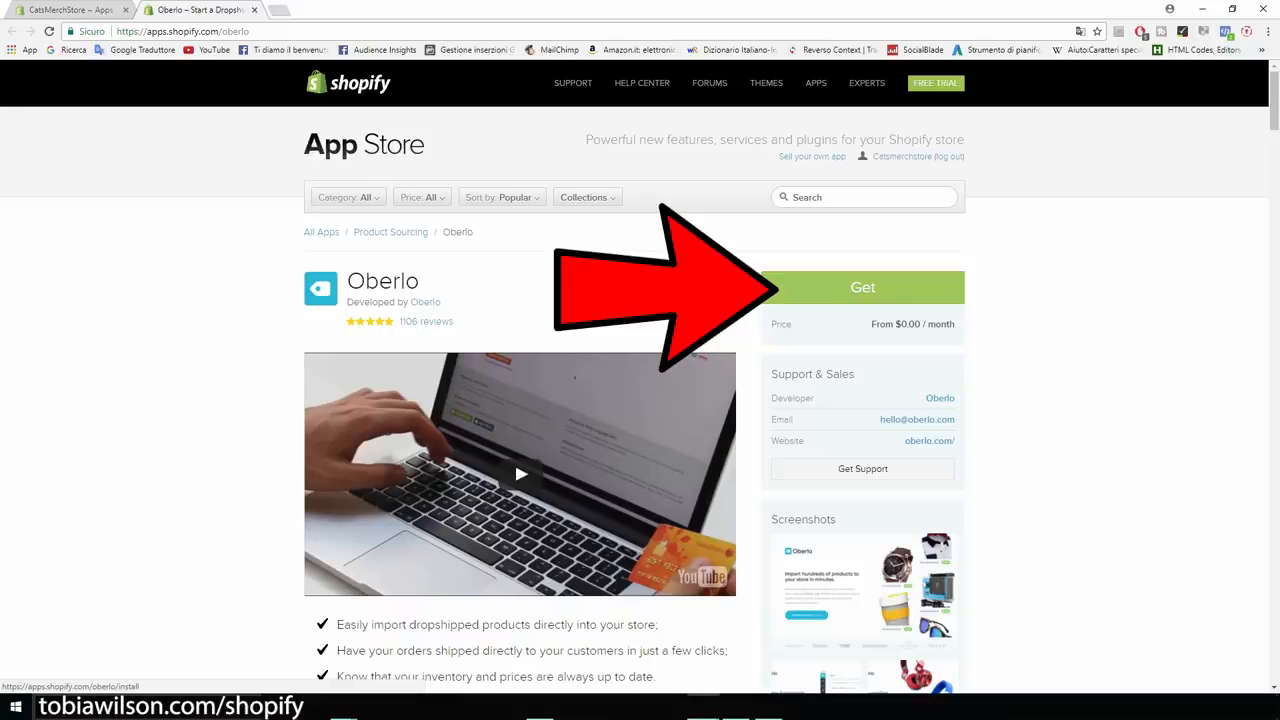
{"action": "left_click", "coordinate": [775, 288]}
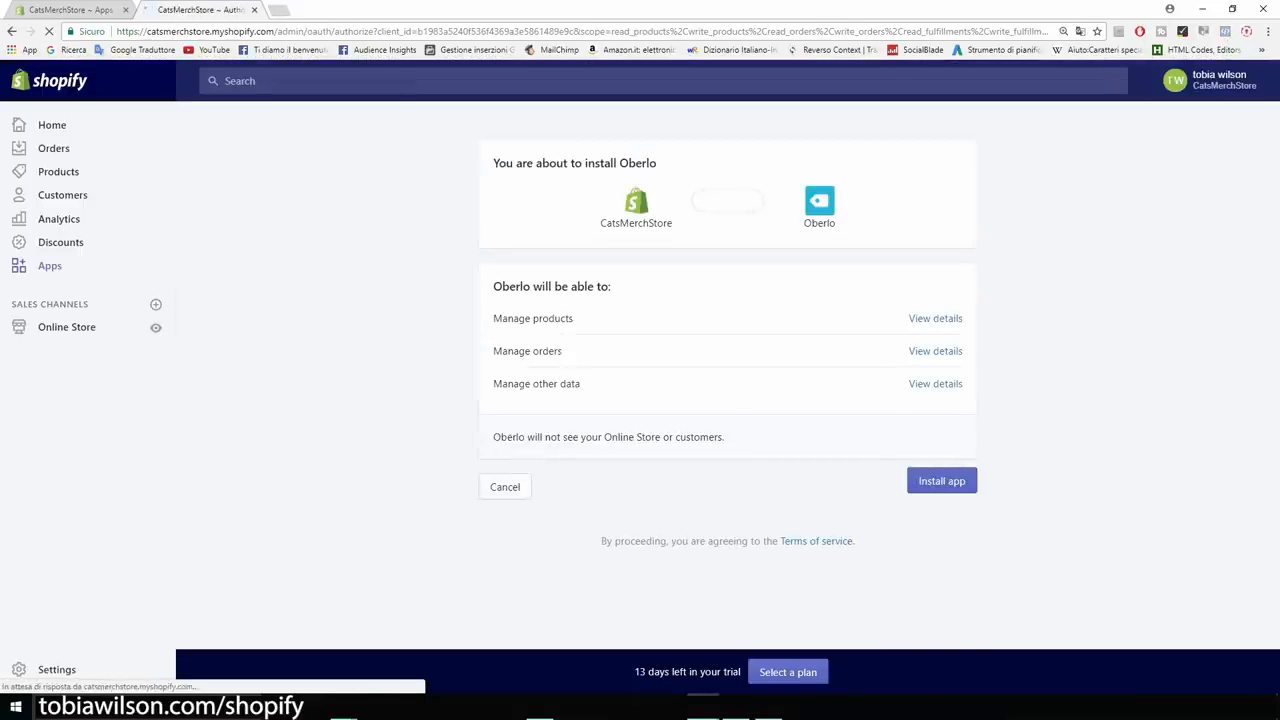
{"action": "left_click", "coordinate": [936, 481]}
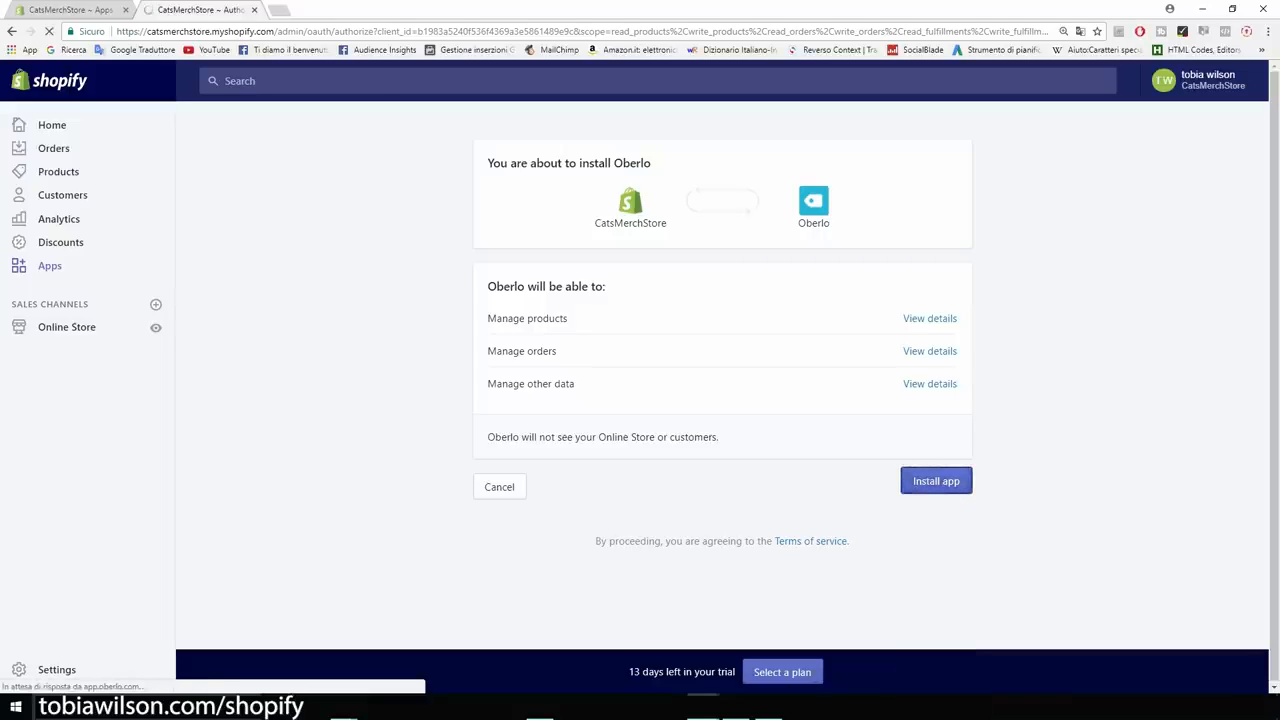
{"action": "left_click", "coordinate": [280, 10]}
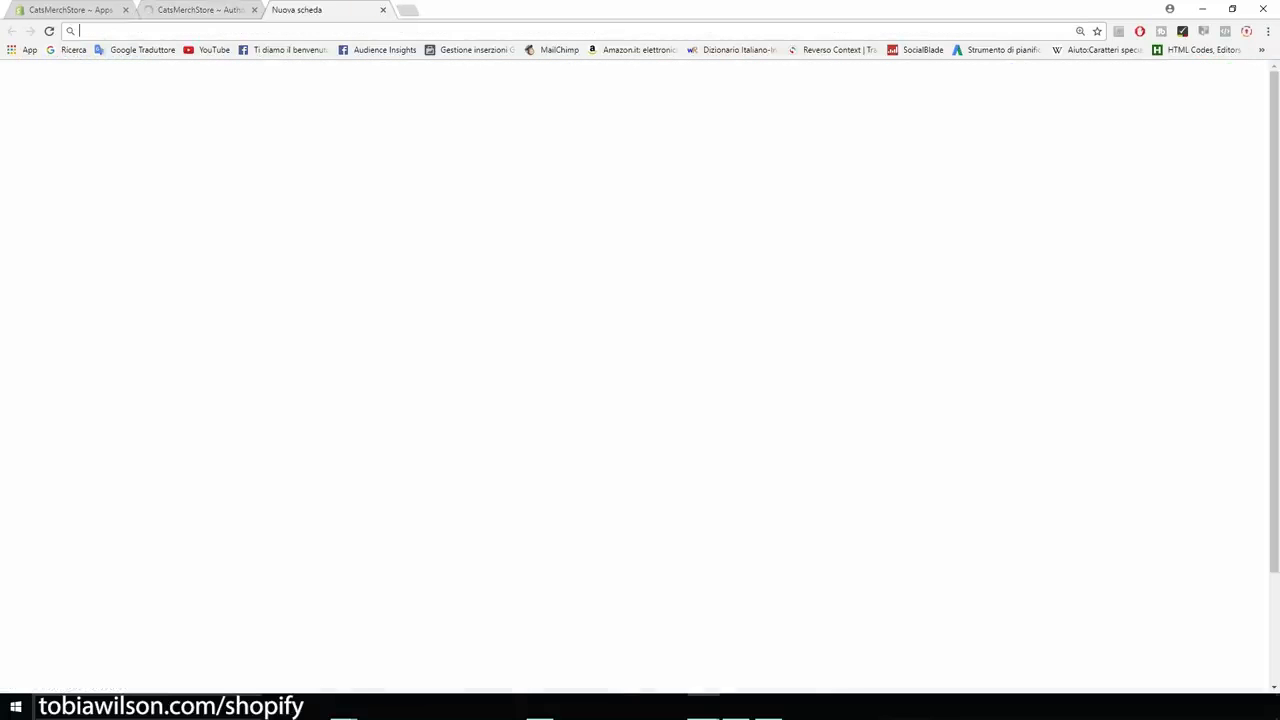
Search 'oberlo' and add the Oberlo Aliexpress.com Product Importer extension to Chrome.
{"action": "type", "text": "ober"}
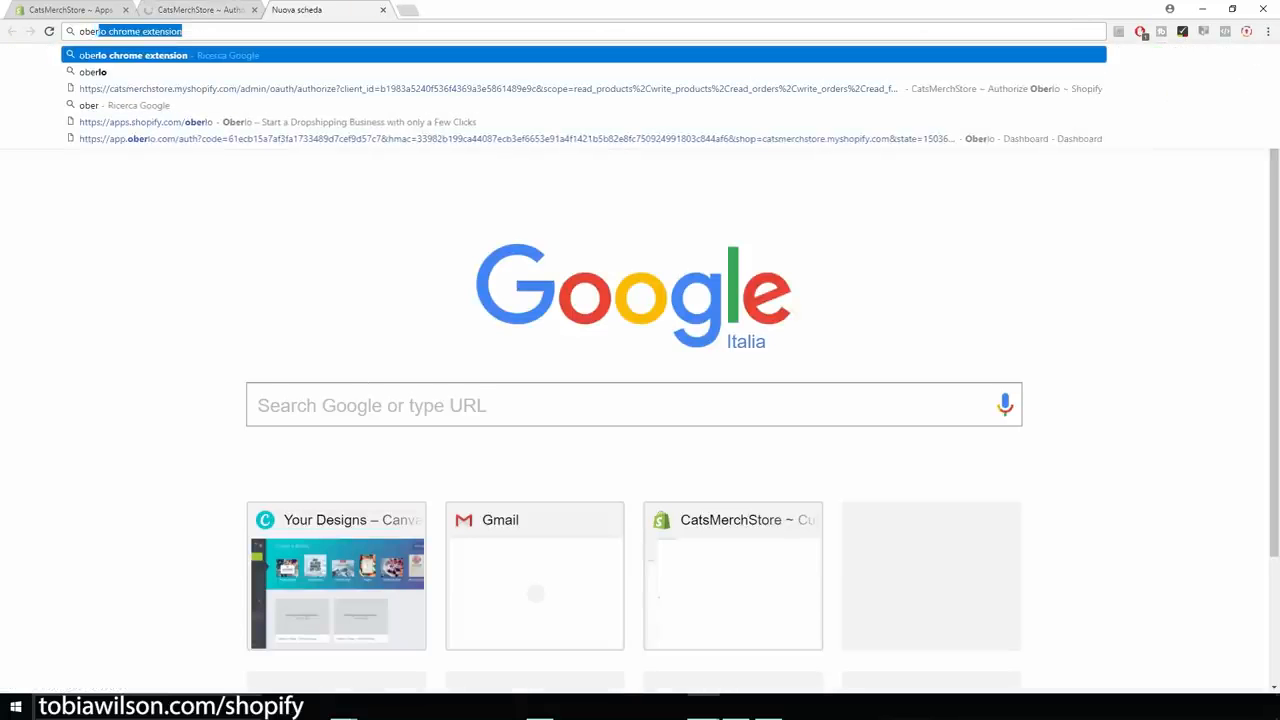
{"action": "type", "text": "lo"}
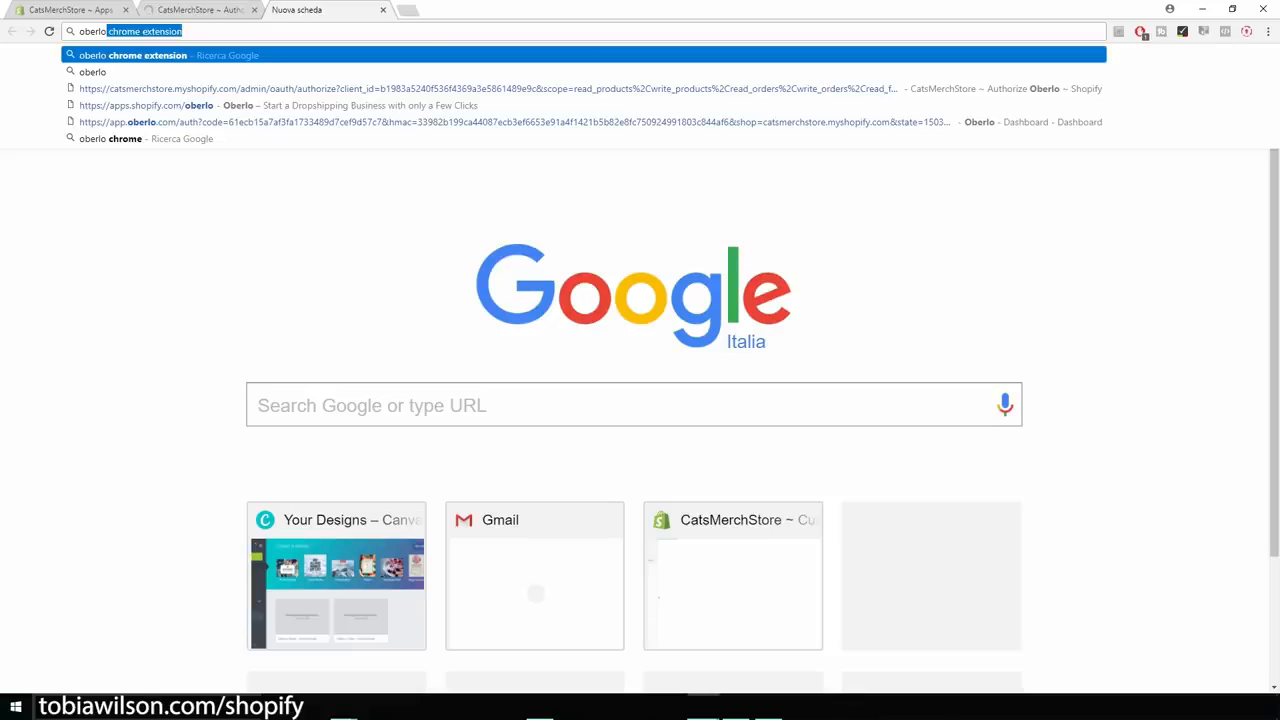
{"action": "key", "text": "Return"}
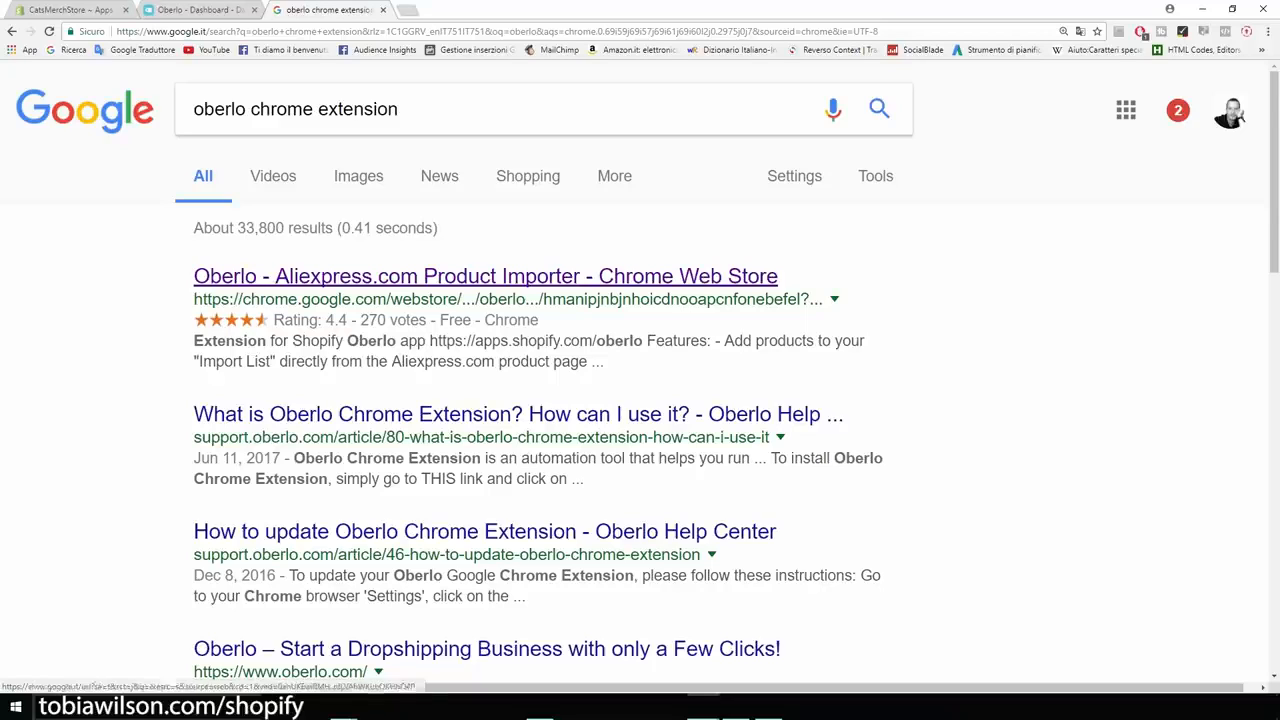
{"action": "left_click", "coordinate": [485, 276]}
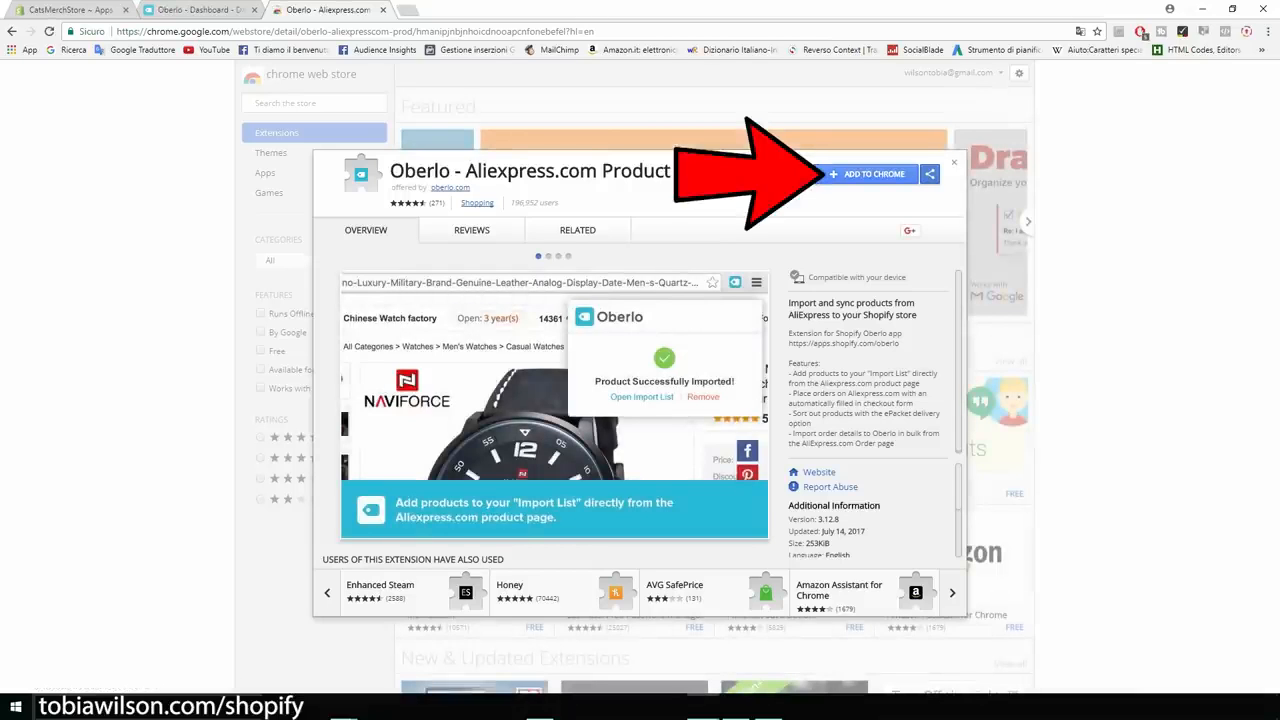
{"action": "left_click", "coordinate": [866, 174]}
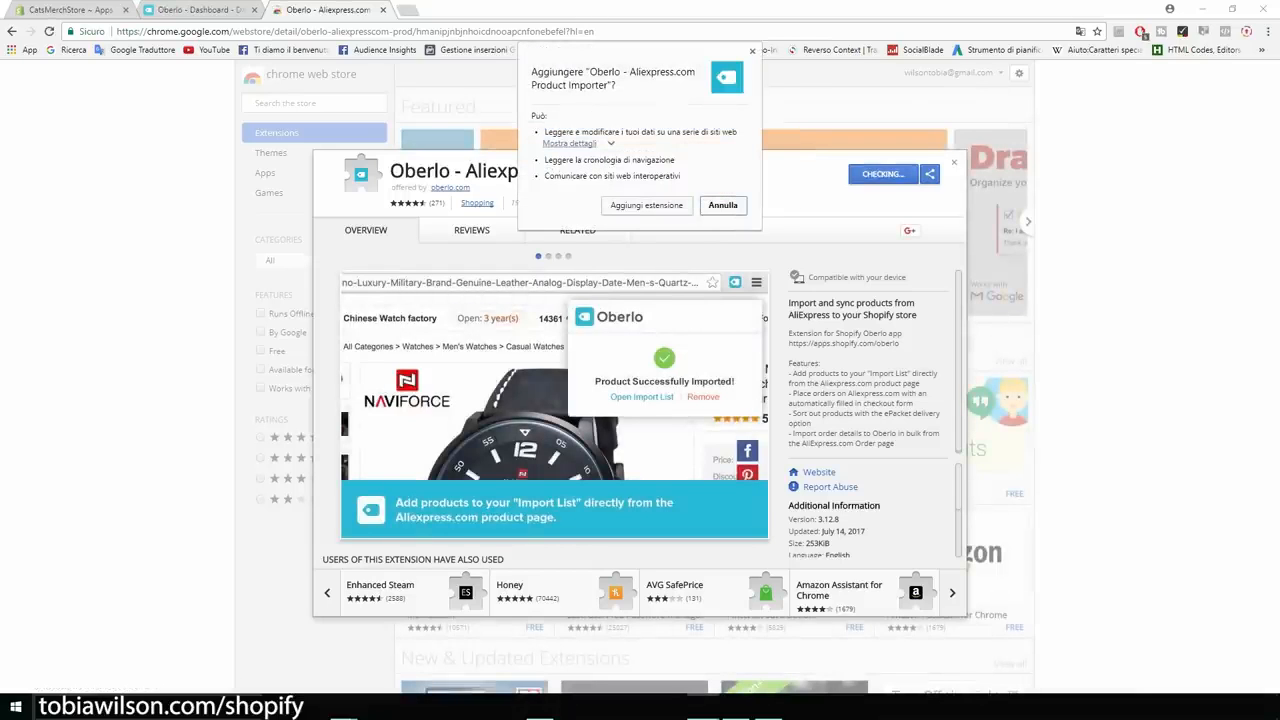
{"action": "left_click", "coordinate": [646, 205]}
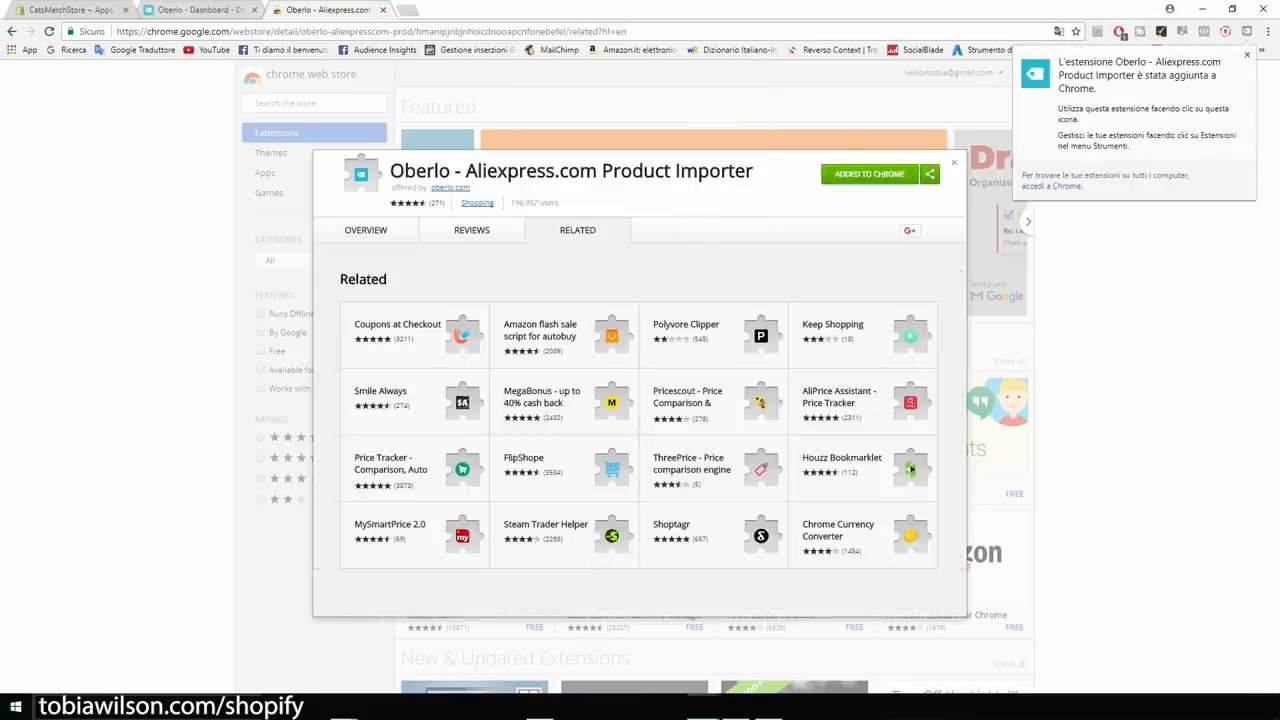
{"action": "left_click", "coordinate": [72, 9]}
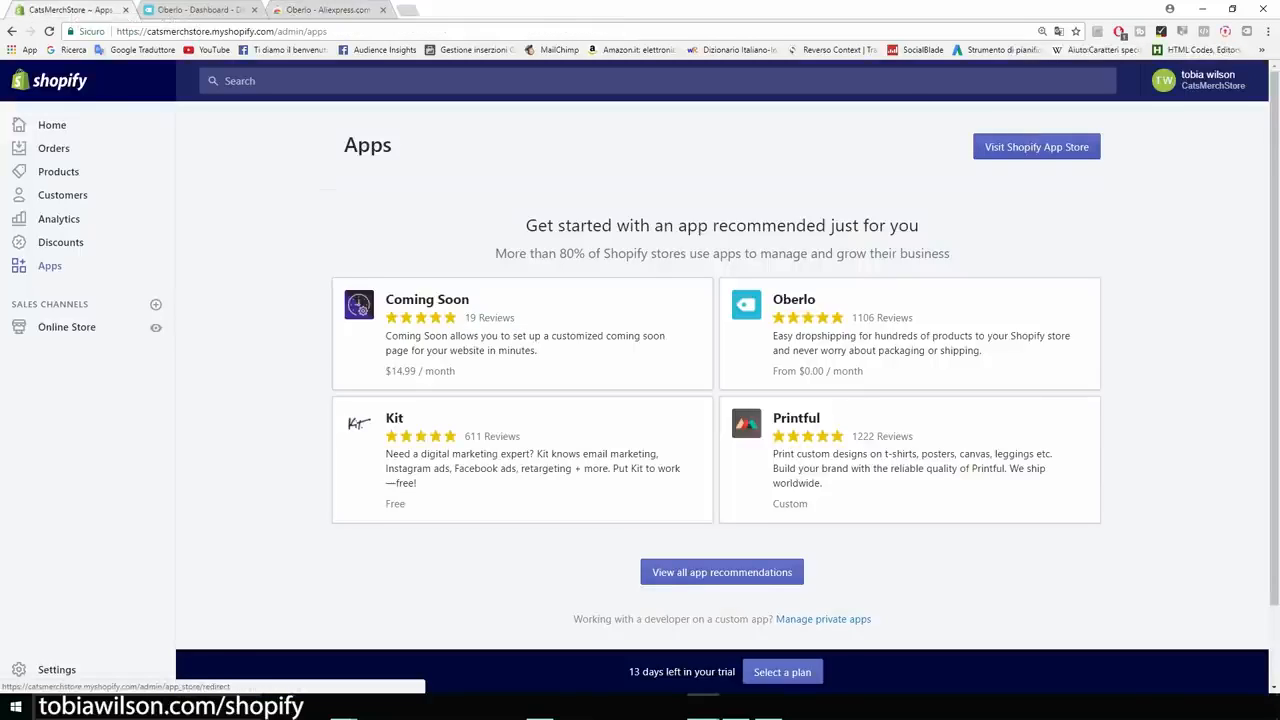
Search the Shopify App Store for 'upsell' and review Upsell Bundles' 7-day trial and $14.99 price.
{"action": "left_click", "coordinate": [1036, 147]}
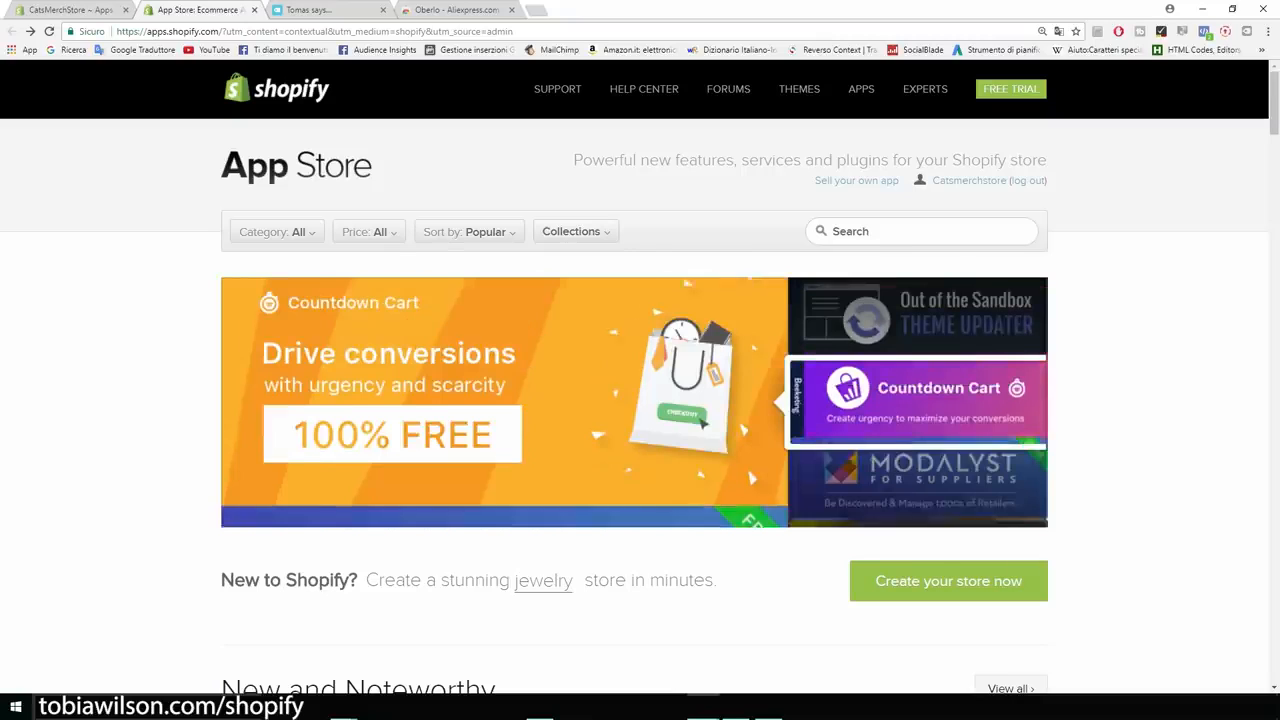
{"action": "left_click", "coordinate": [921, 232]}
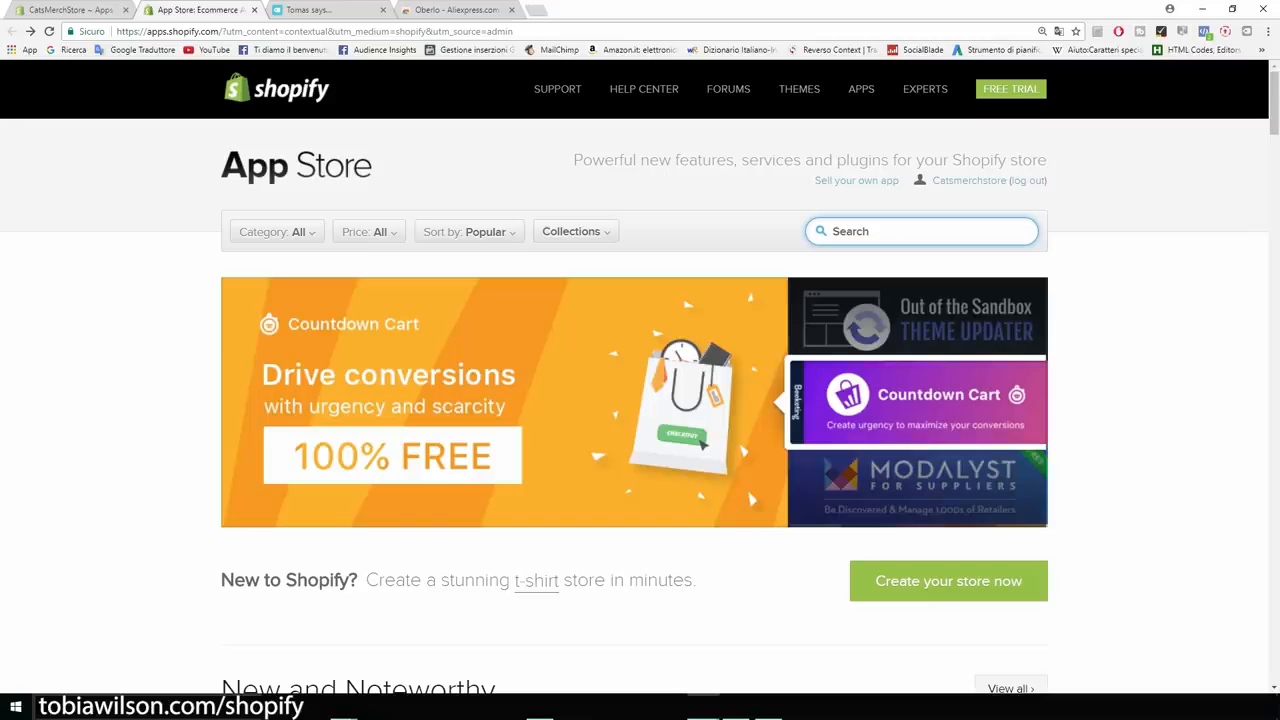
{"action": "type", "text": "upsell"}
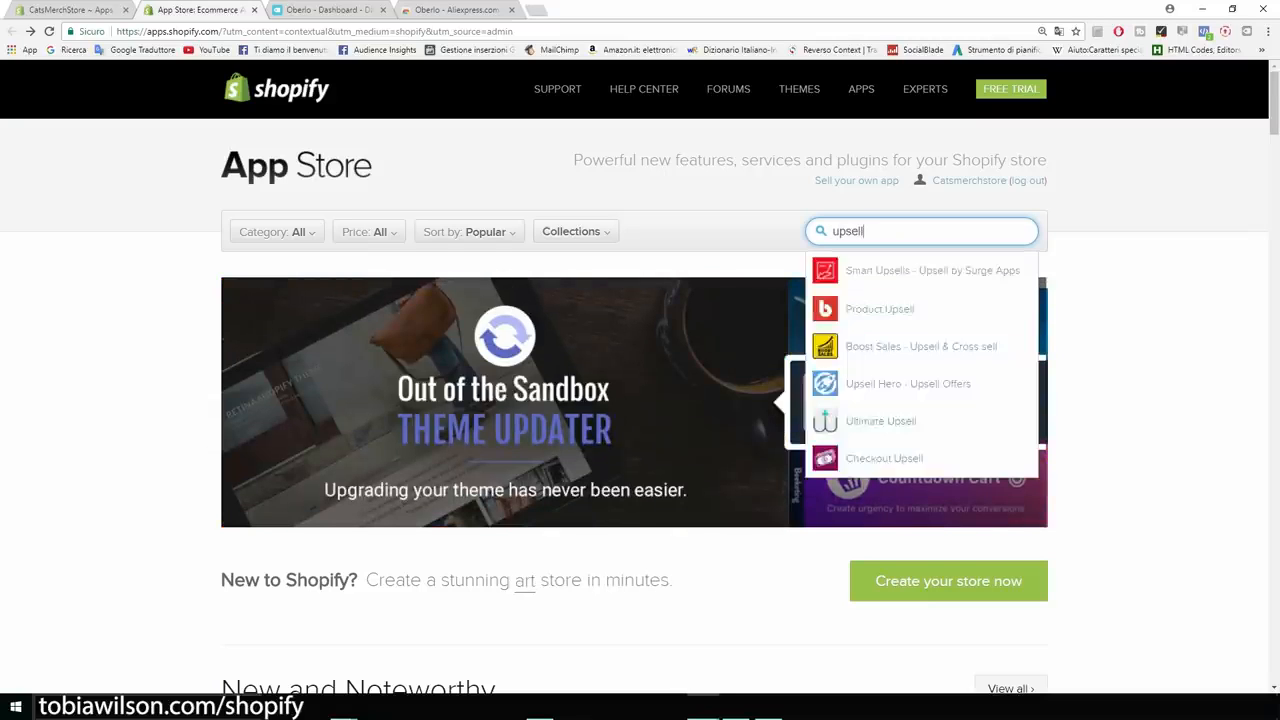
{"action": "key", "text": "Return"}
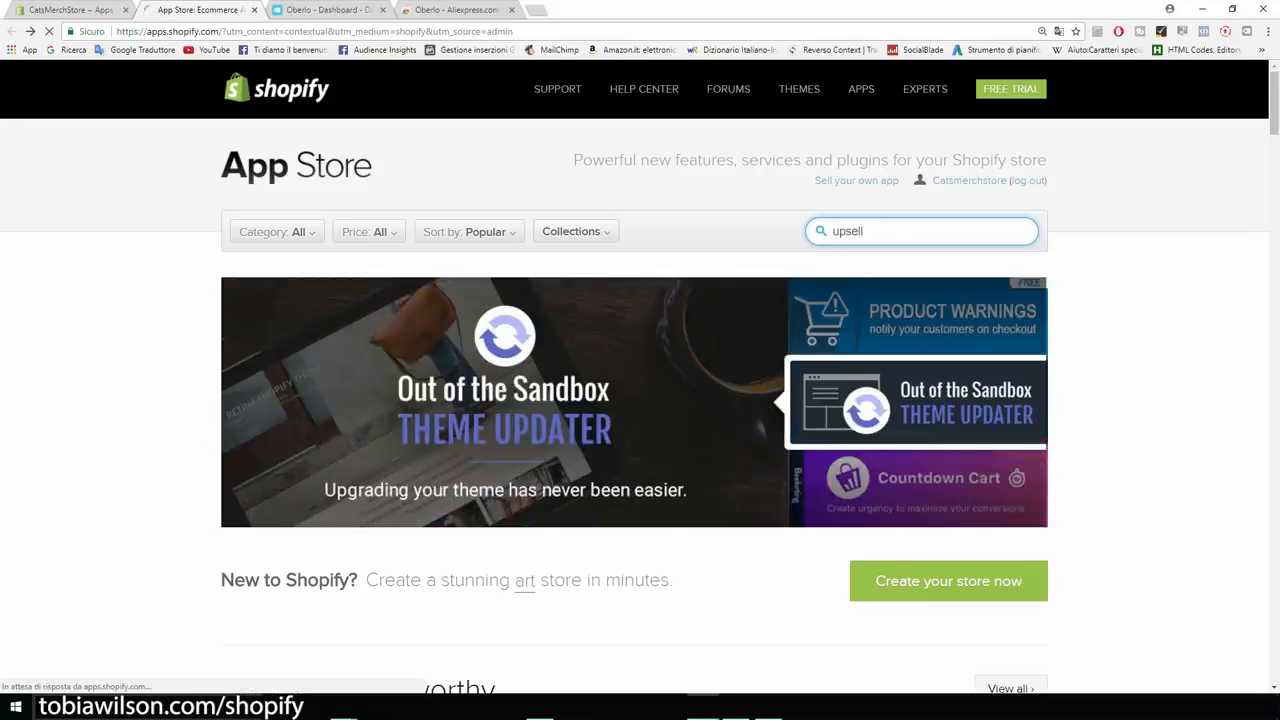
{"action": "scroll", "coordinate": [640, 400], "scroll_direction": "down", "scroll_amount": 1}
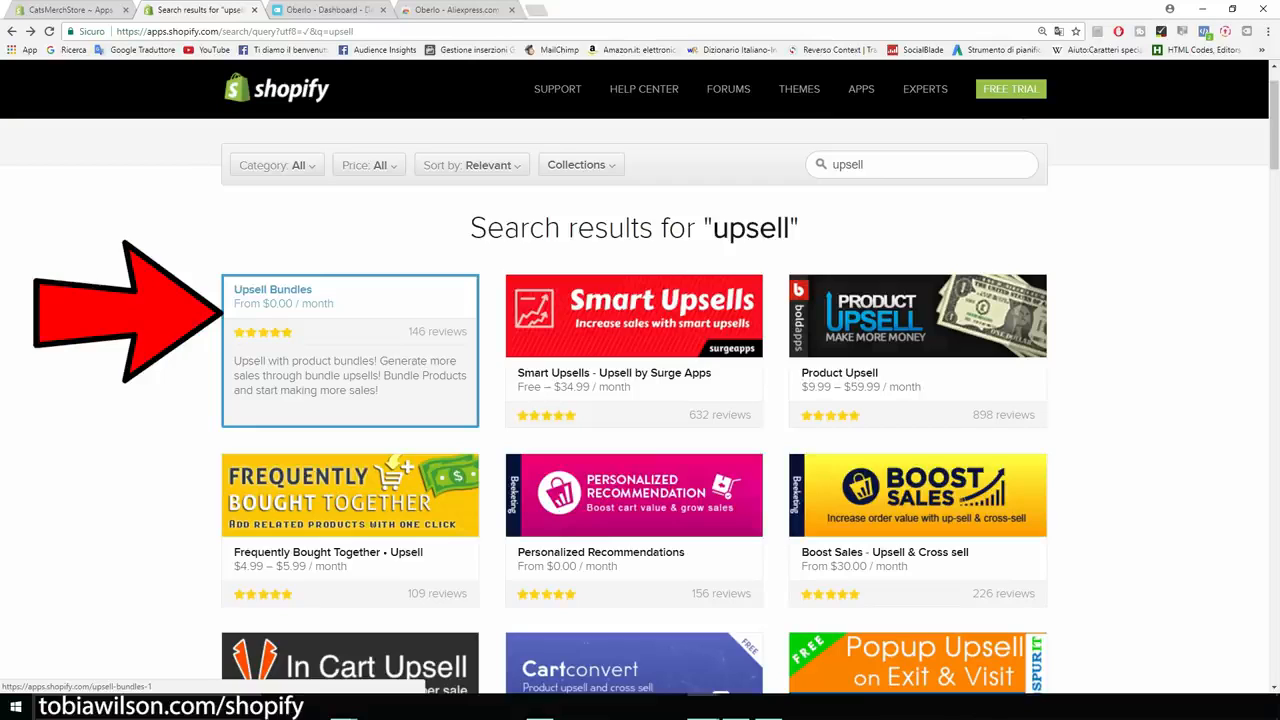
{"action": "left_click", "coordinate": [350, 350]}
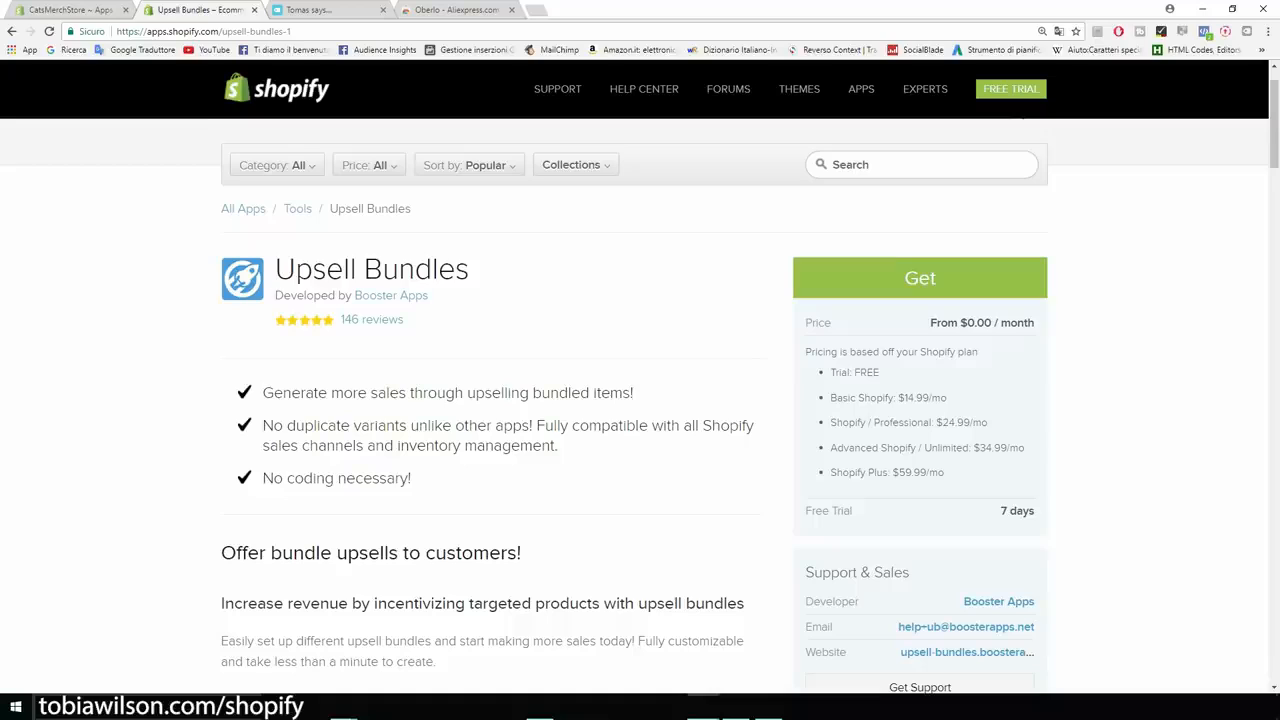
{"action": "left_click_drag", "start_coordinate": [1000, 511], "coordinate": [1036, 511]}
{"action": "left_click_drag", "start_coordinate": [897, 398], "coordinate": [963, 422]}
{"action": "left_click", "coordinate": [12, 31]}
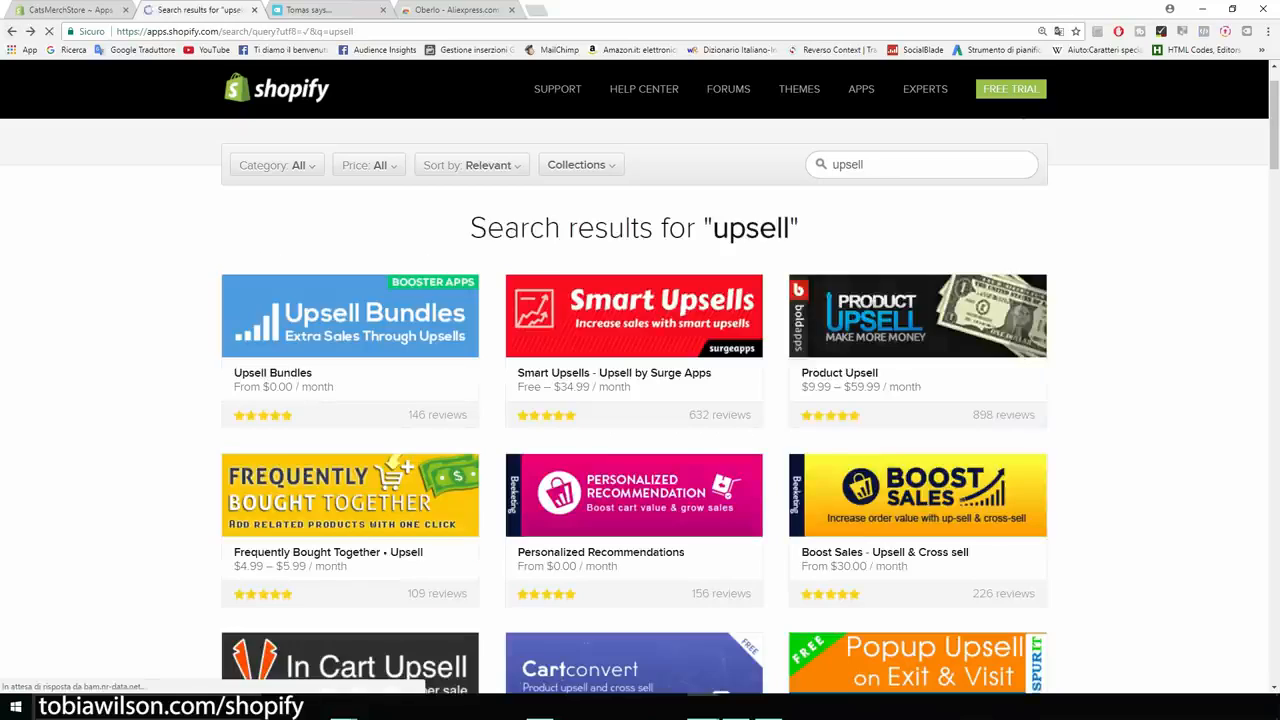
Review the Personalized Recommendations app, noting its free price and 4% fee.
{"action": "scroll", "coordinate": [640, 400], "scroll_direction": "down", "scroll_amount": 2}
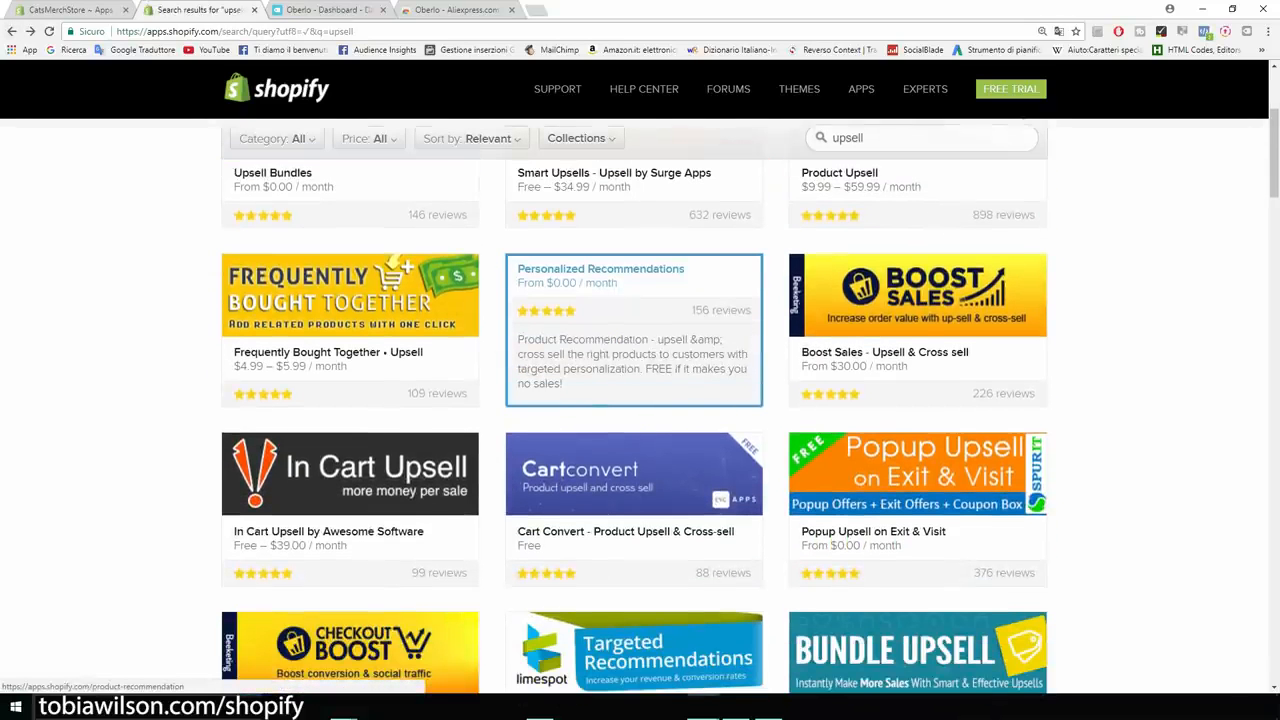
{"action": "left_click", "coordinate": [600, 300]}
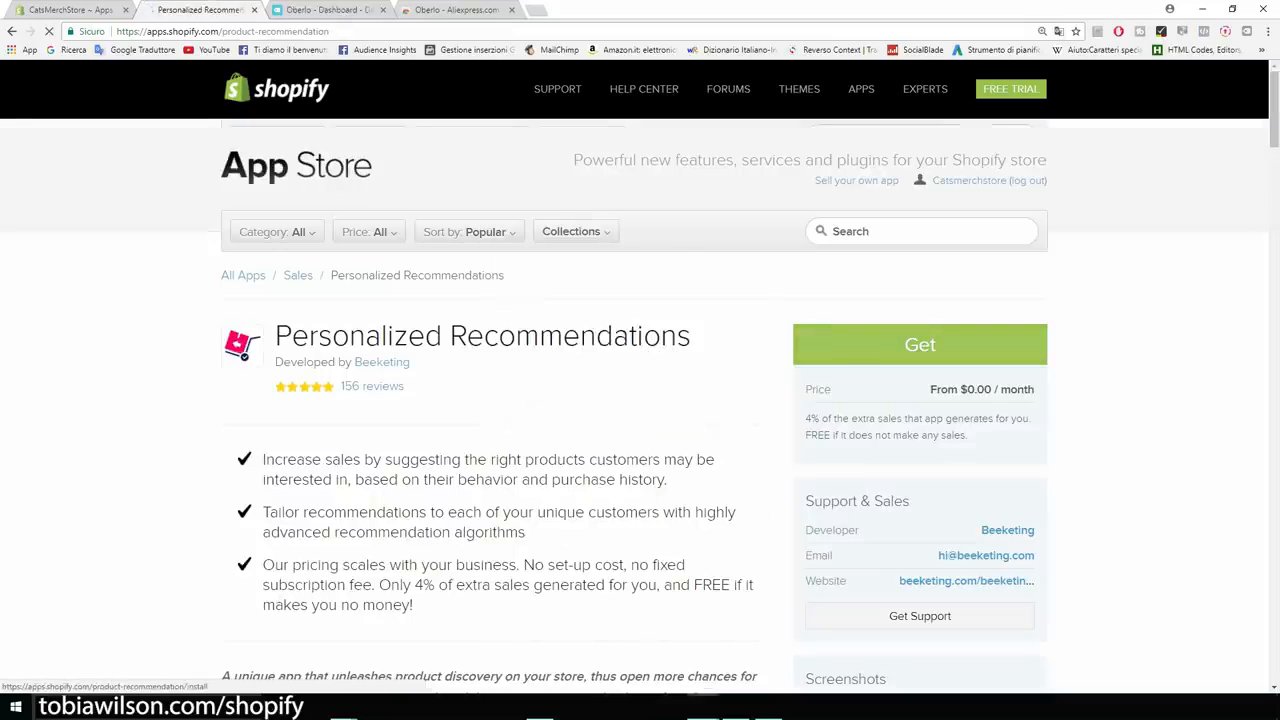
{"action": "scroll", "coordinate": [640, 400], "scroll_direction": "down", "scroll_amount": 1}
{"action": "left_click_drag", "start_coordinate": [820, 286], "coordinate": [804, 264]}
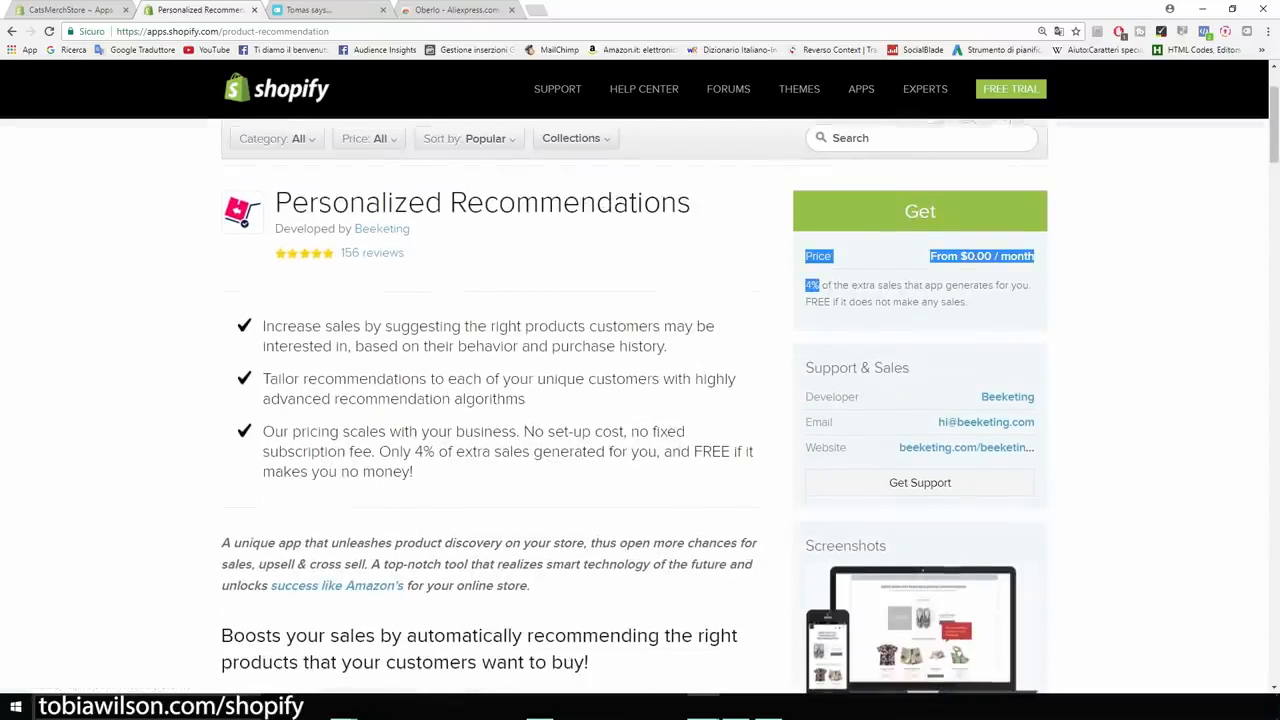
{"action": "left_click", "coordinate": [808, 275]}
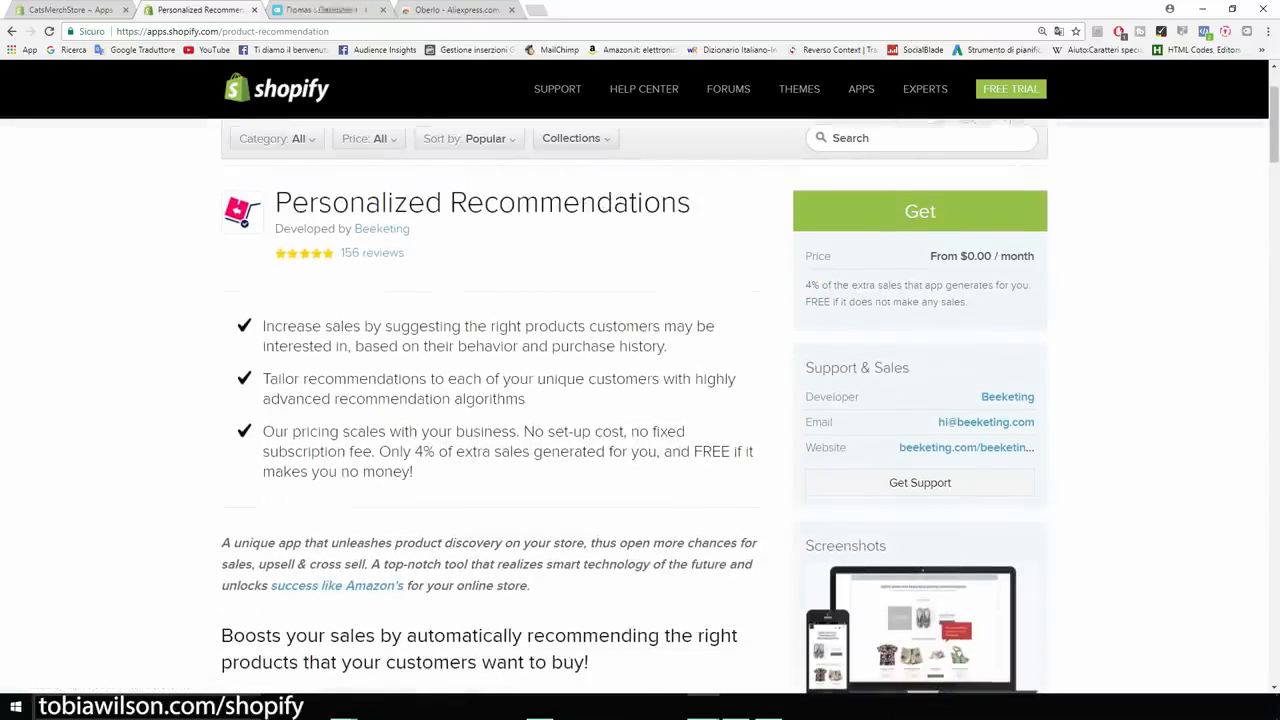
{"action": "scroll", "coordinate": [640, 400], "scroll_direction": "up", "scroll_amount": 1}
{"action": "left_click_drag", "start_coordinate": [692, 336], "coordinate": [235, 340]}
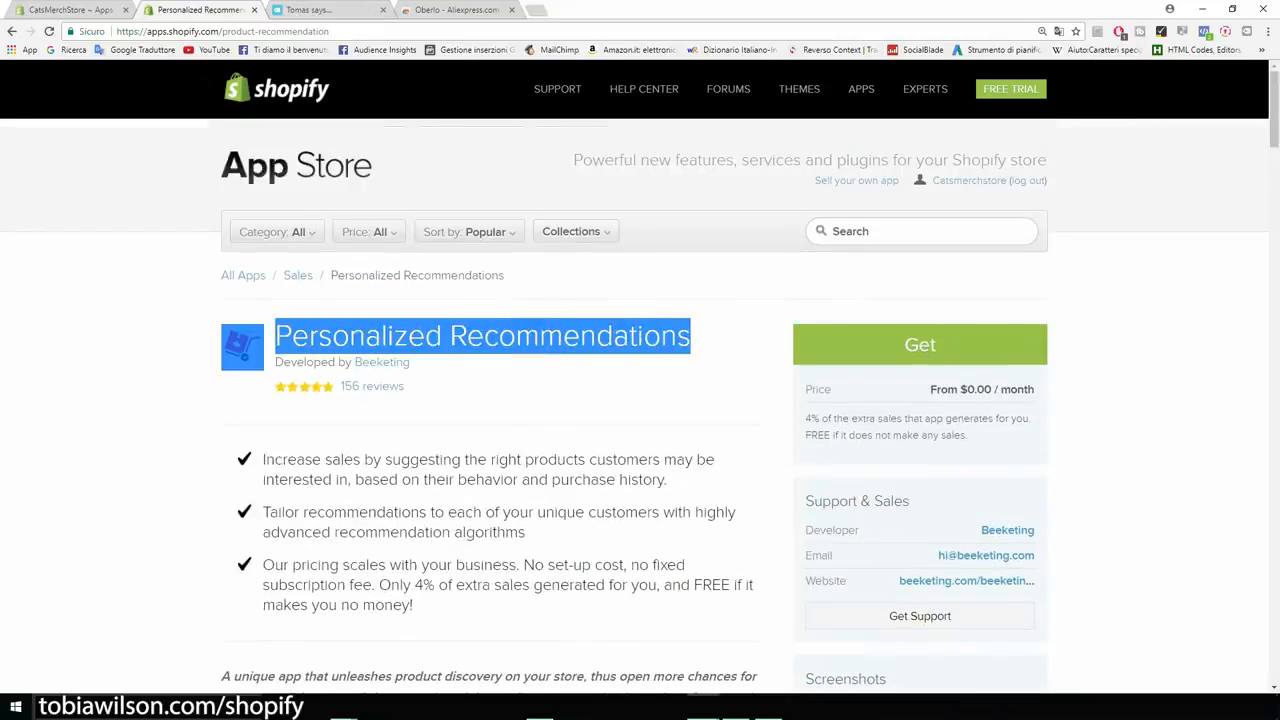
Compare Frequently Bought Together, then choose to get Personalized Recommendations.
{"action": "left_click", "coordinate": [12, 31]}
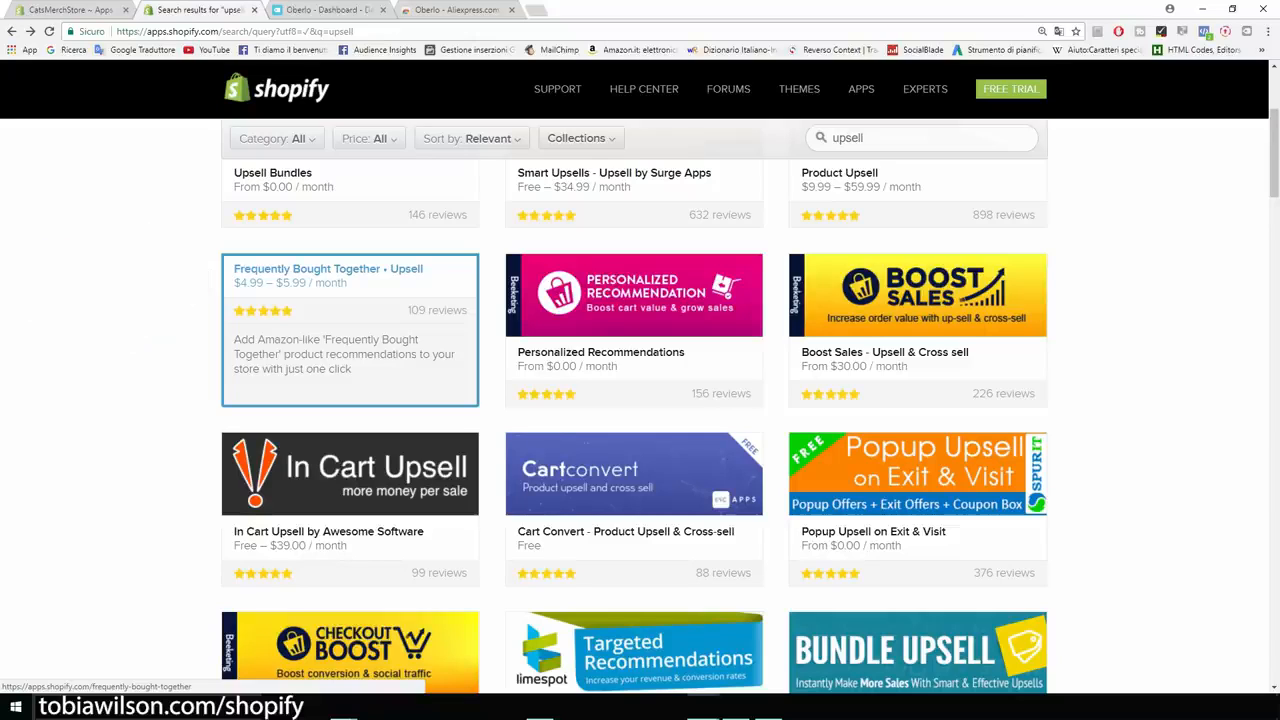
{"action": "left_click", "coordinate": [350, 330]}
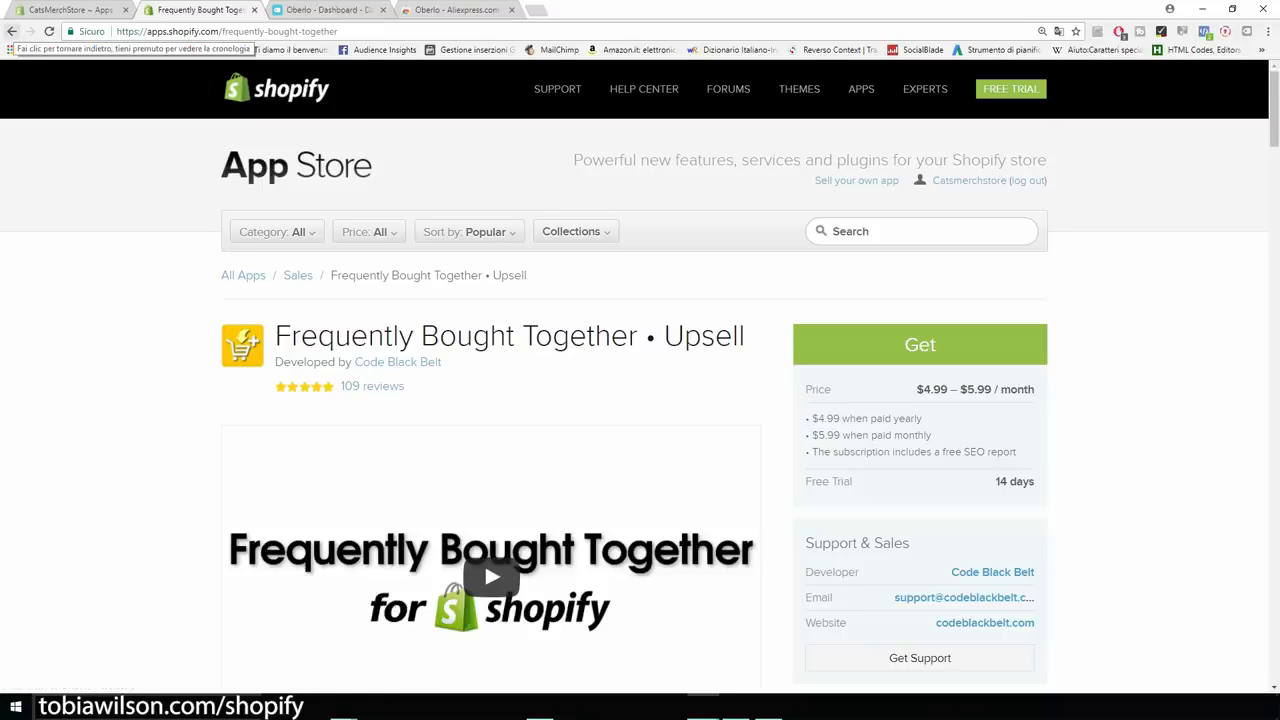
{"action": "left_click", "coordinate": [12, 31]}
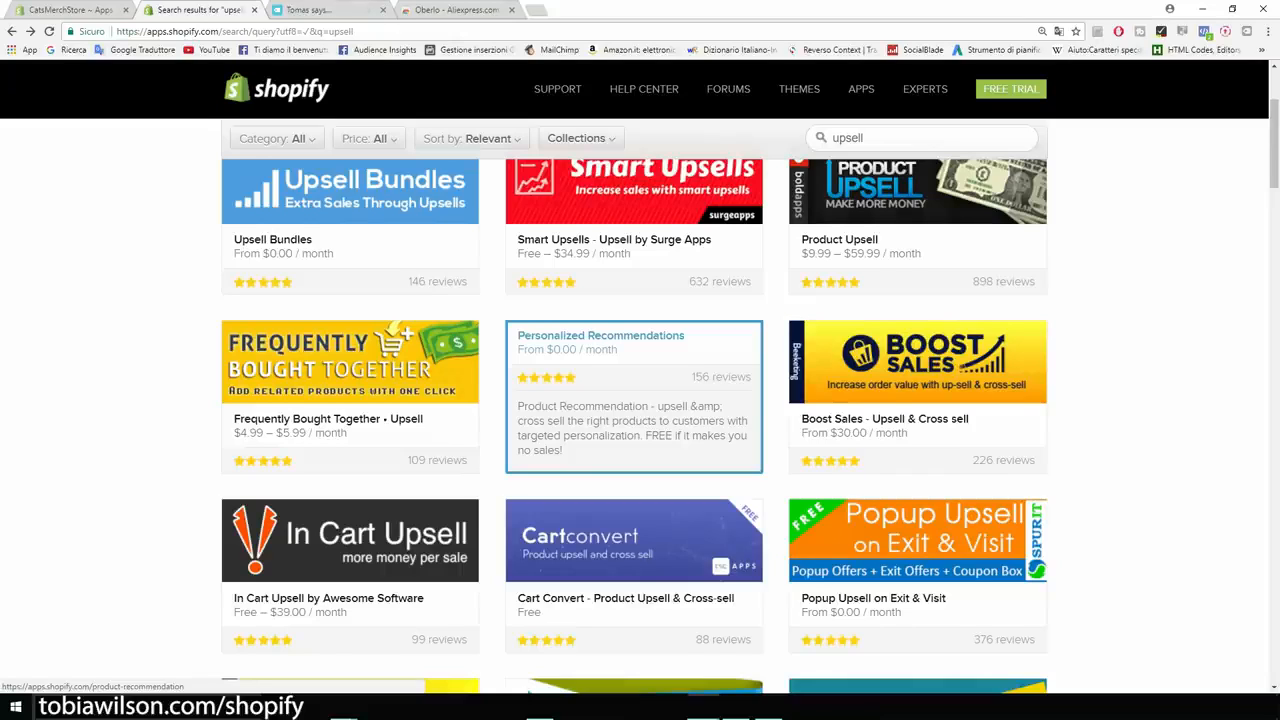
{"action": "left_click", "coordinate": [633, 395]}
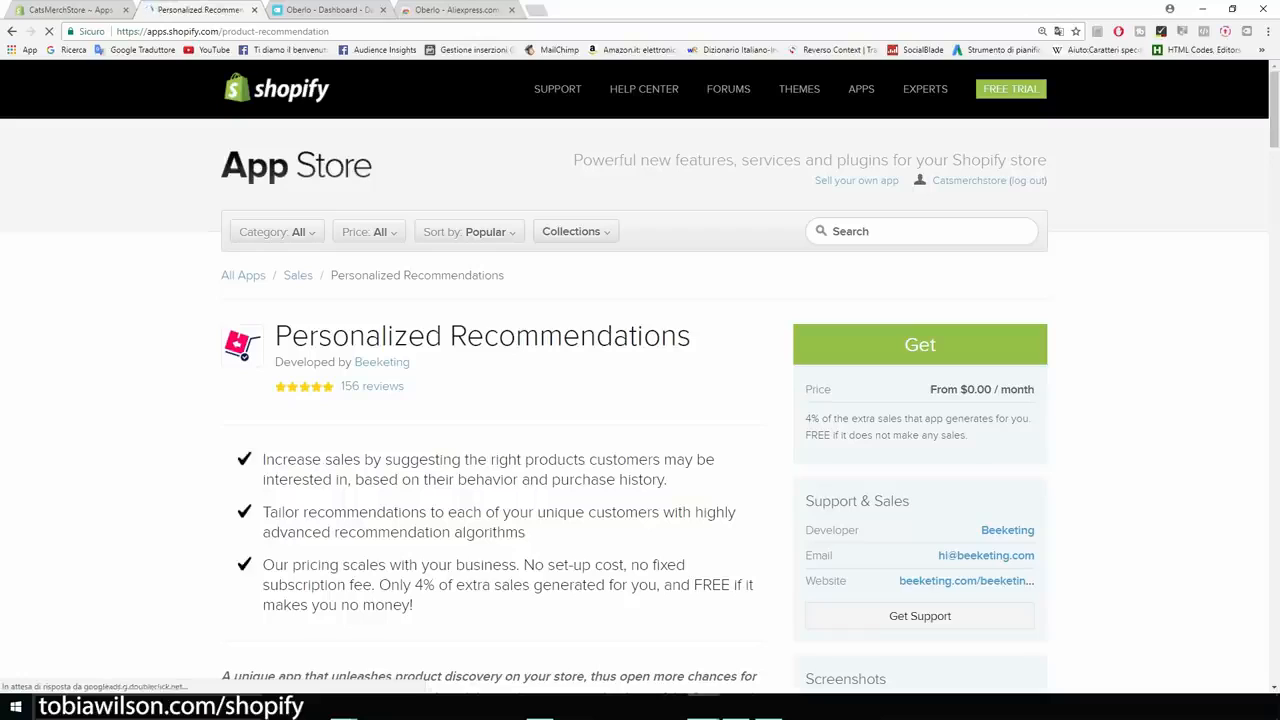
{"action": "left_click", "coordinate": [920, 345]}
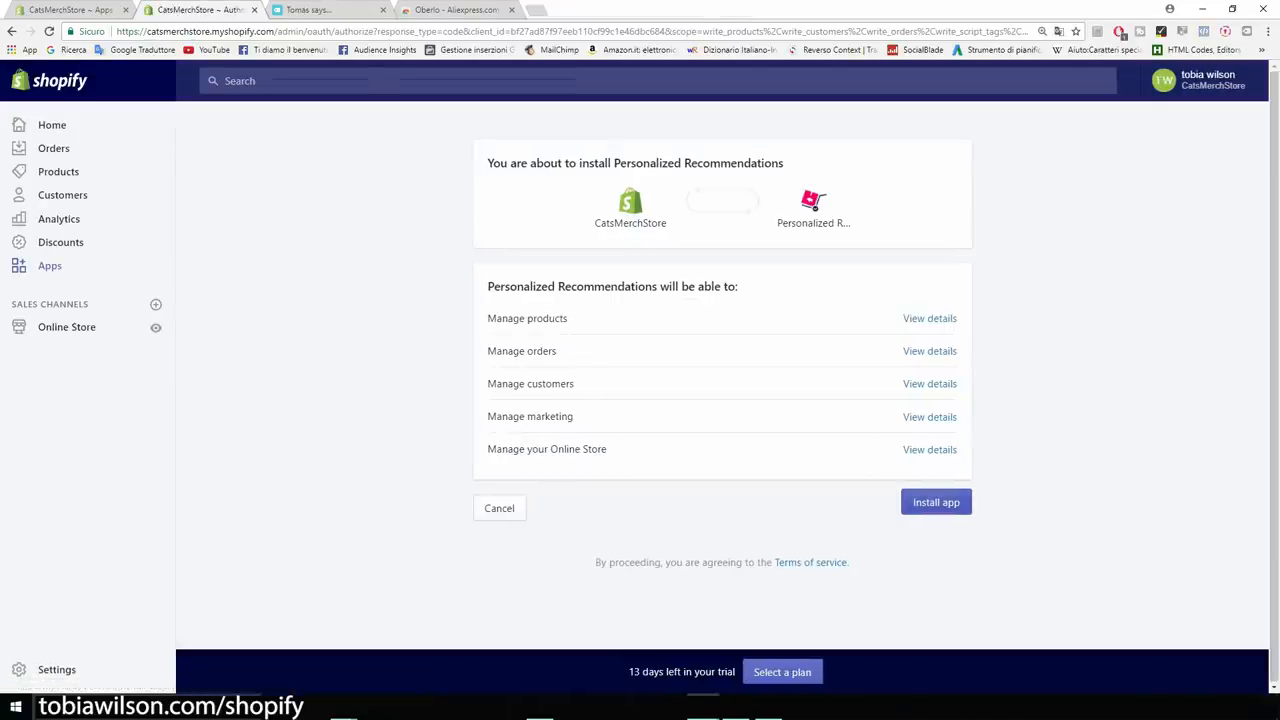
Approve installing Personalized Recommendations, opening its Beeketing dashboard.
{"action": "left_click", "coordinate": [936, 502]}
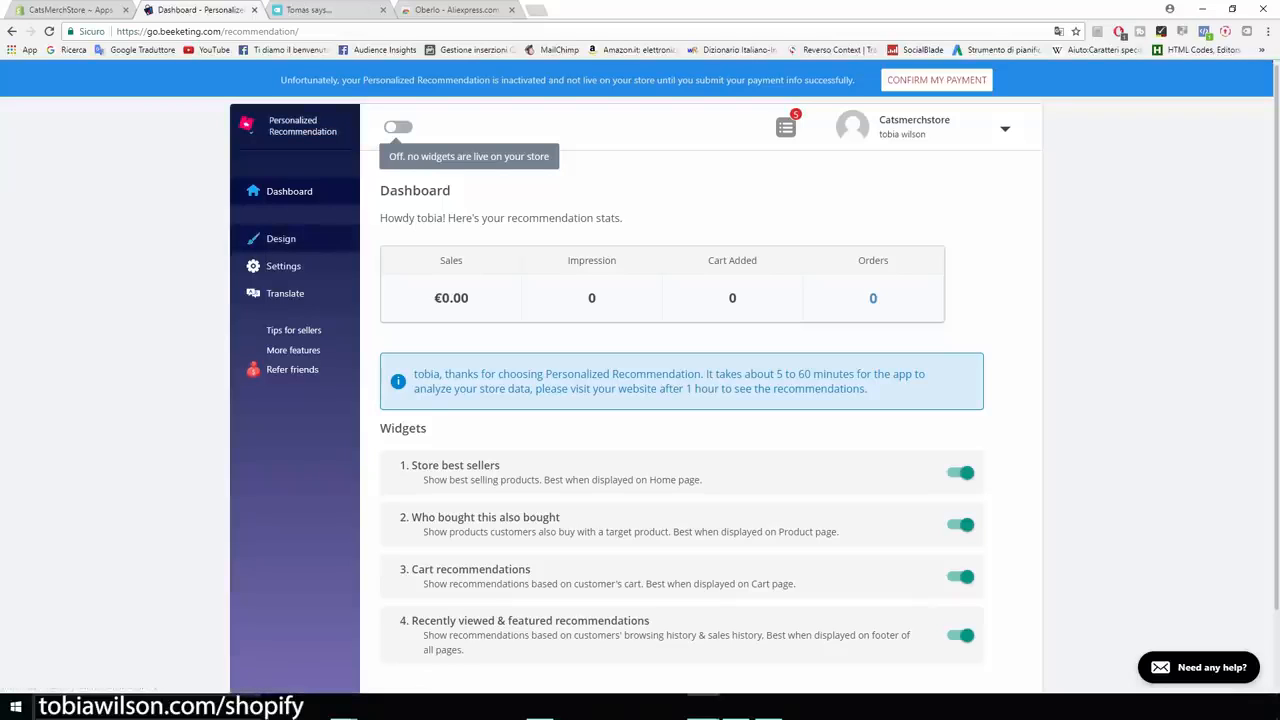
Review the 'Who bought this also bought' widget design and layout, then open the Shopify App Store.
{"action": "left_click", "coordinate": [281, 238]}
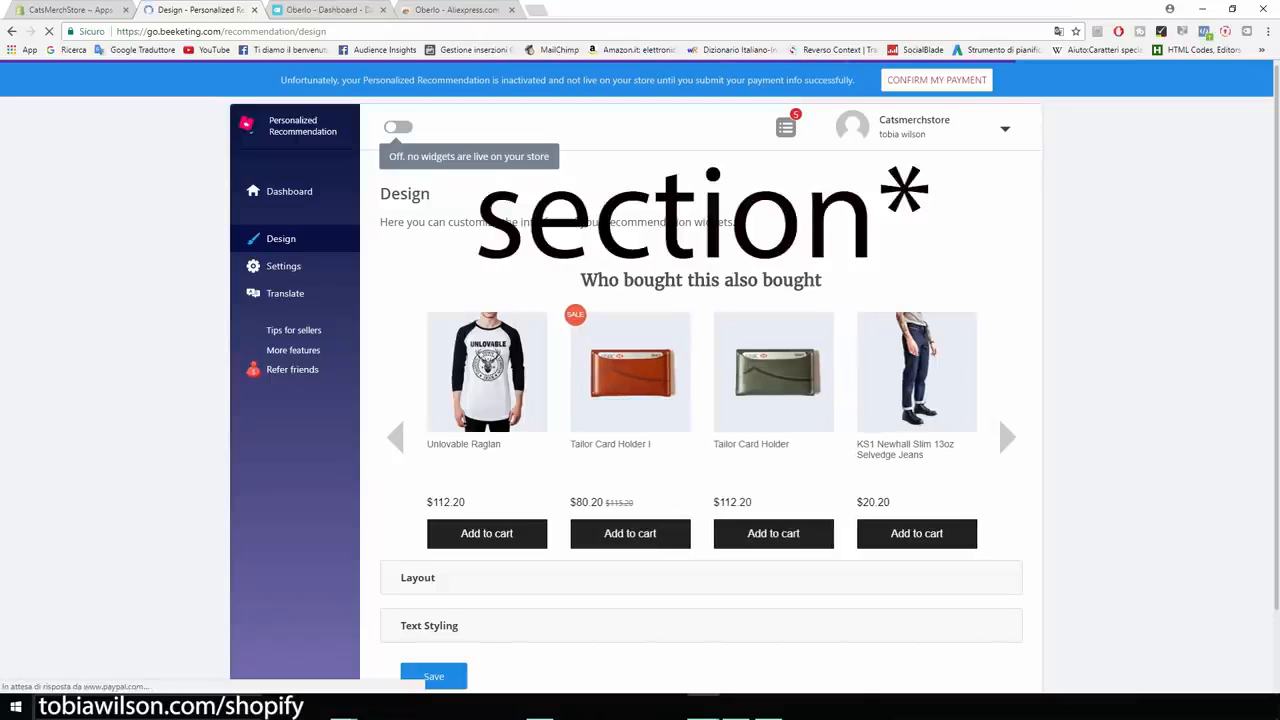
{"action": "left_click_drag", "start_coordinate": [581, 280], "coordinate": [816, 280]}
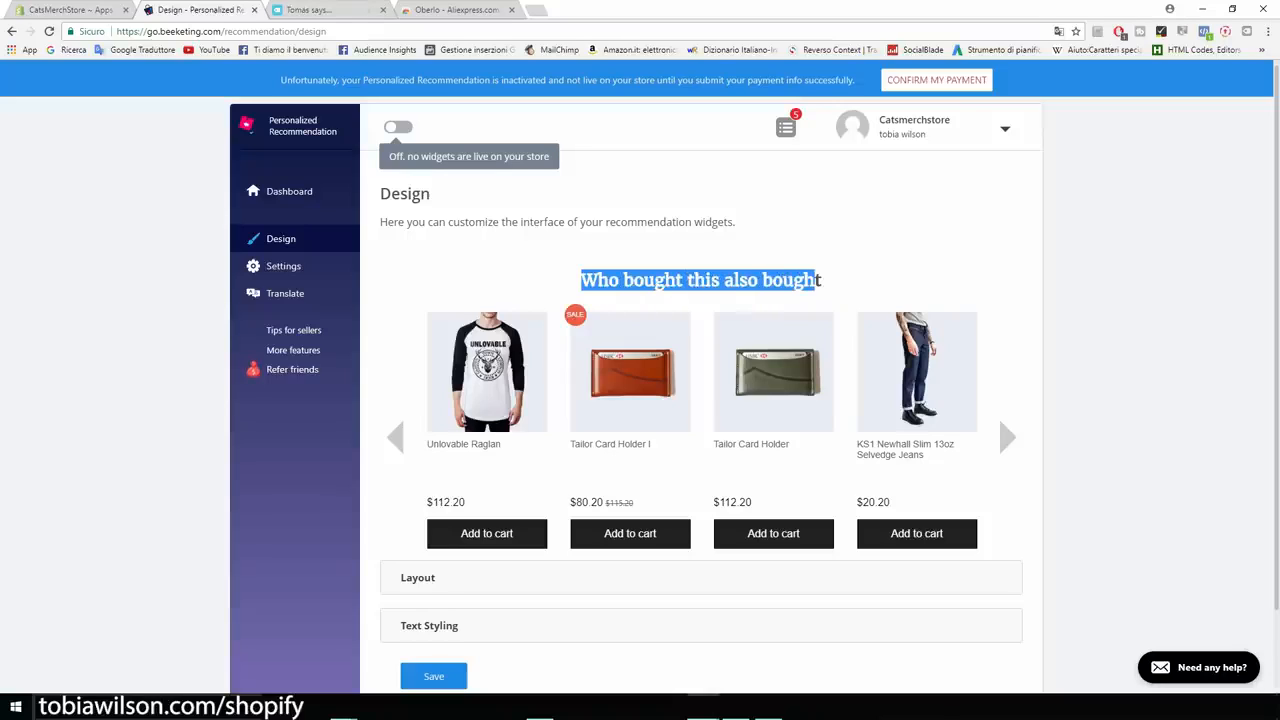
{"action": "left_click", "coordinate": [818, 281]}
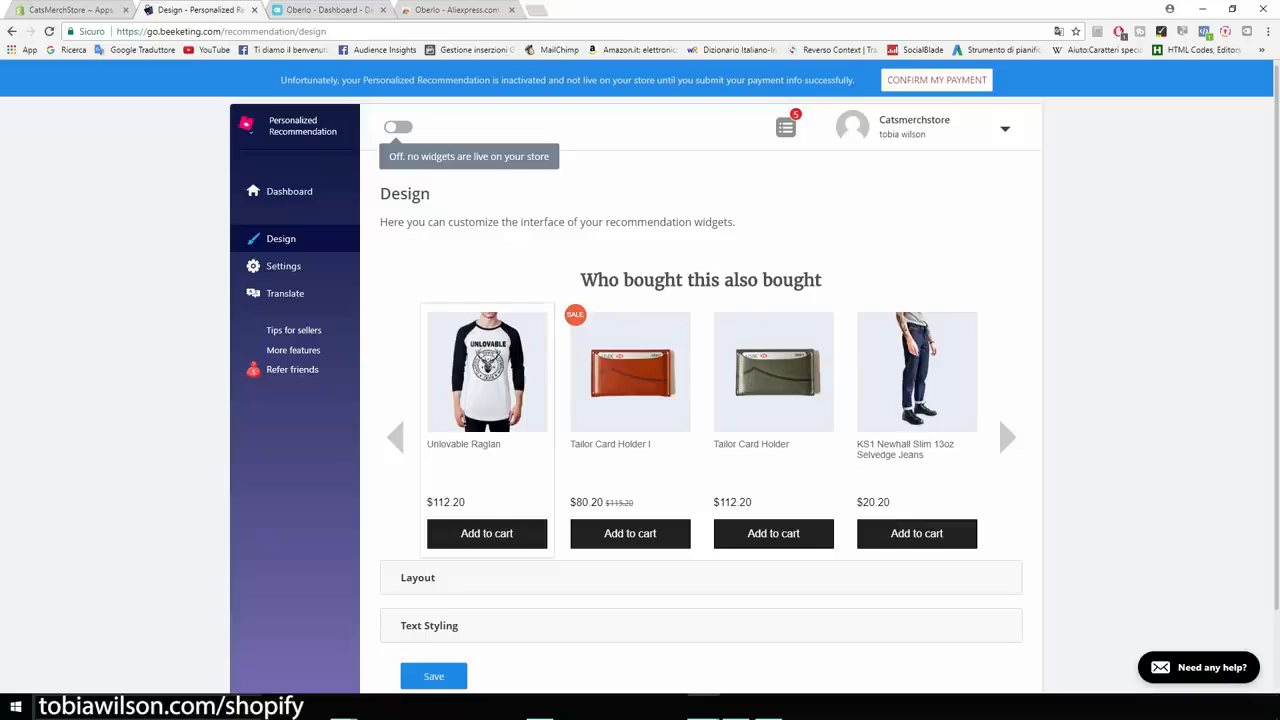
{"action": "scroll", "coordinate": [640, 380], "scroll_direction": "down", "scroll_amount": 1}
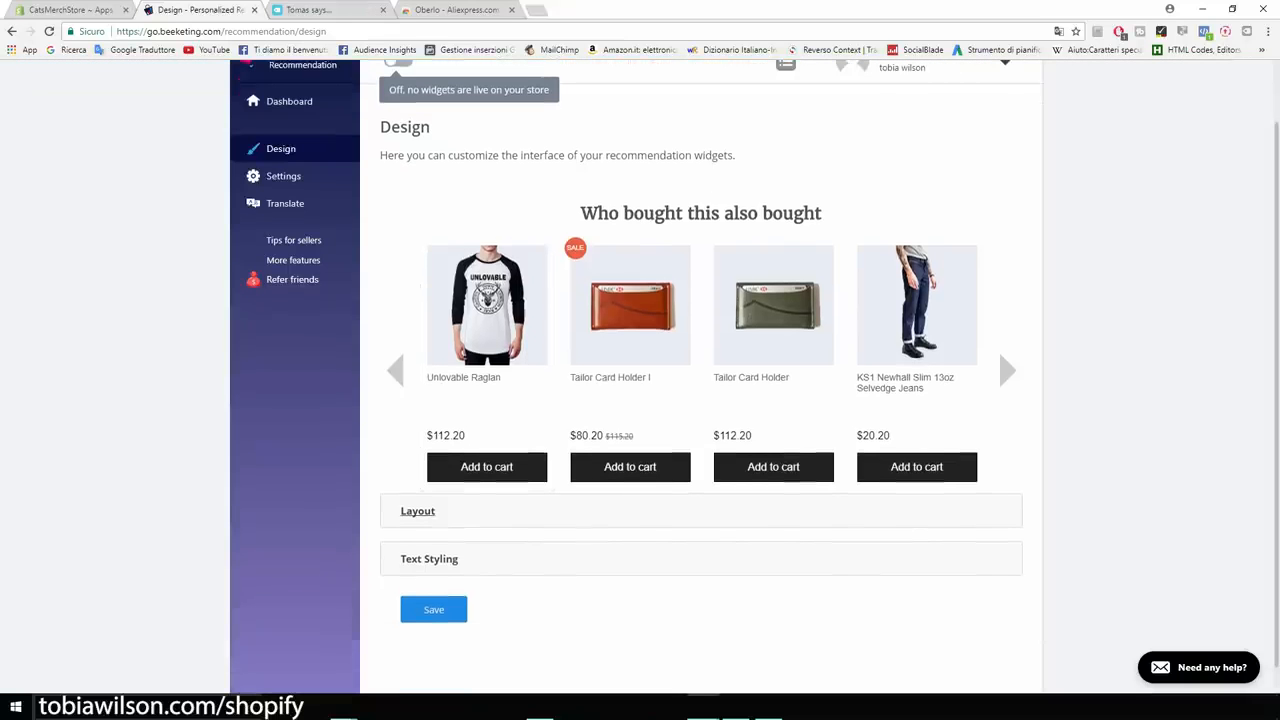
{"action": "left_click", "coordinate": [418, 511]}
{"action": "scroll", "coordinate": [418, 511], "scroll_direction": "down", "scroll_amount": 2}
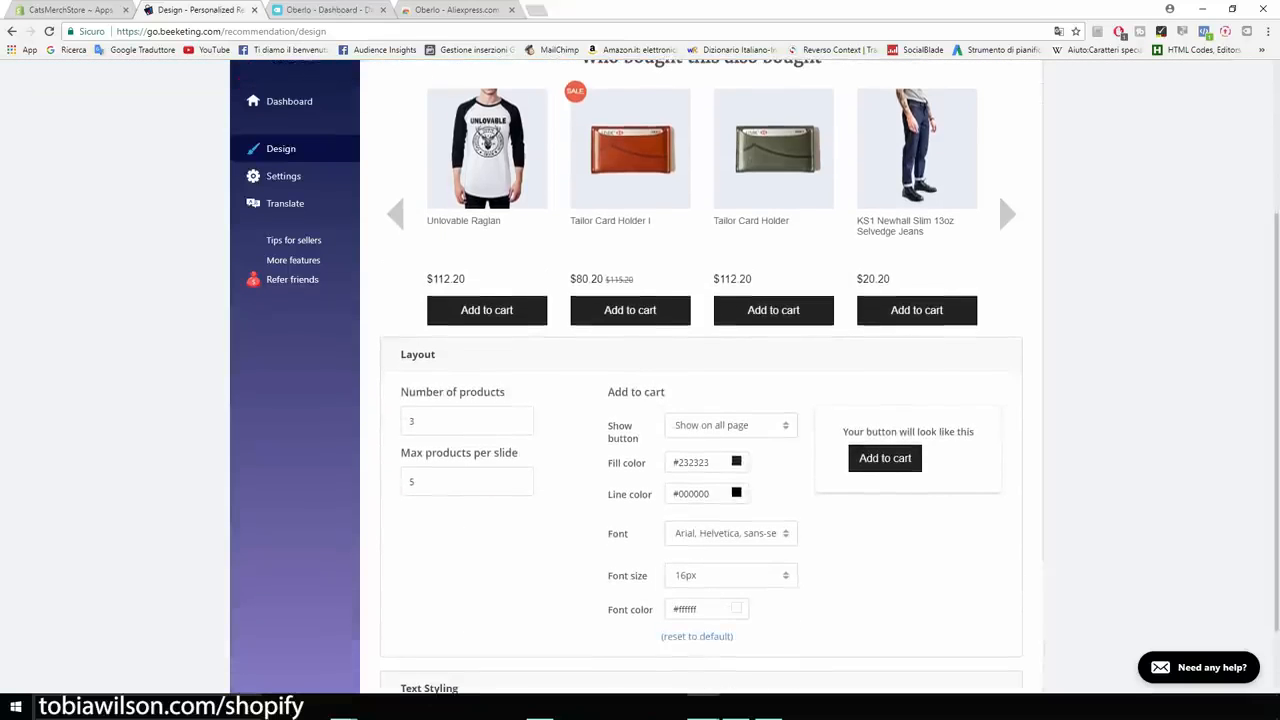
{"action": "scroll", "coordinate": [640, 380], "scroll_direction": "down", "scroll_amount": 1}
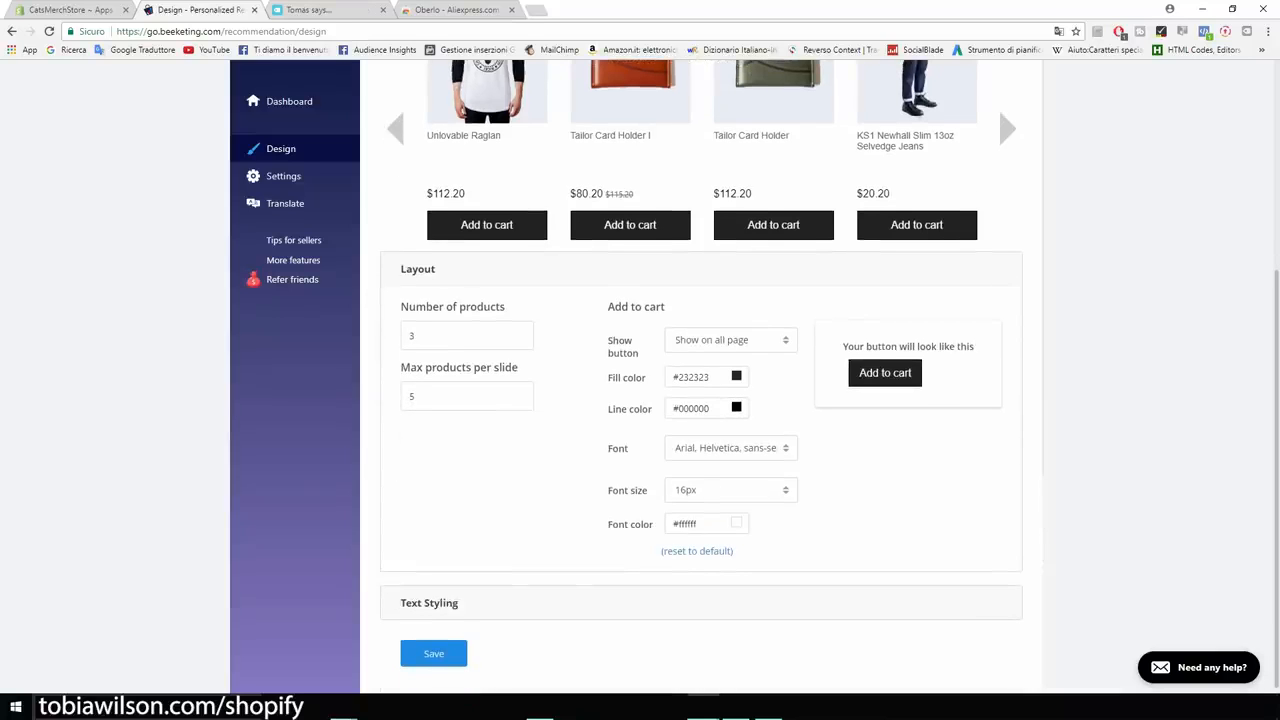
{"action": "scroll", "coordinate": [640, 380], "scroll_direction": "up", "scroll_amount": 5}
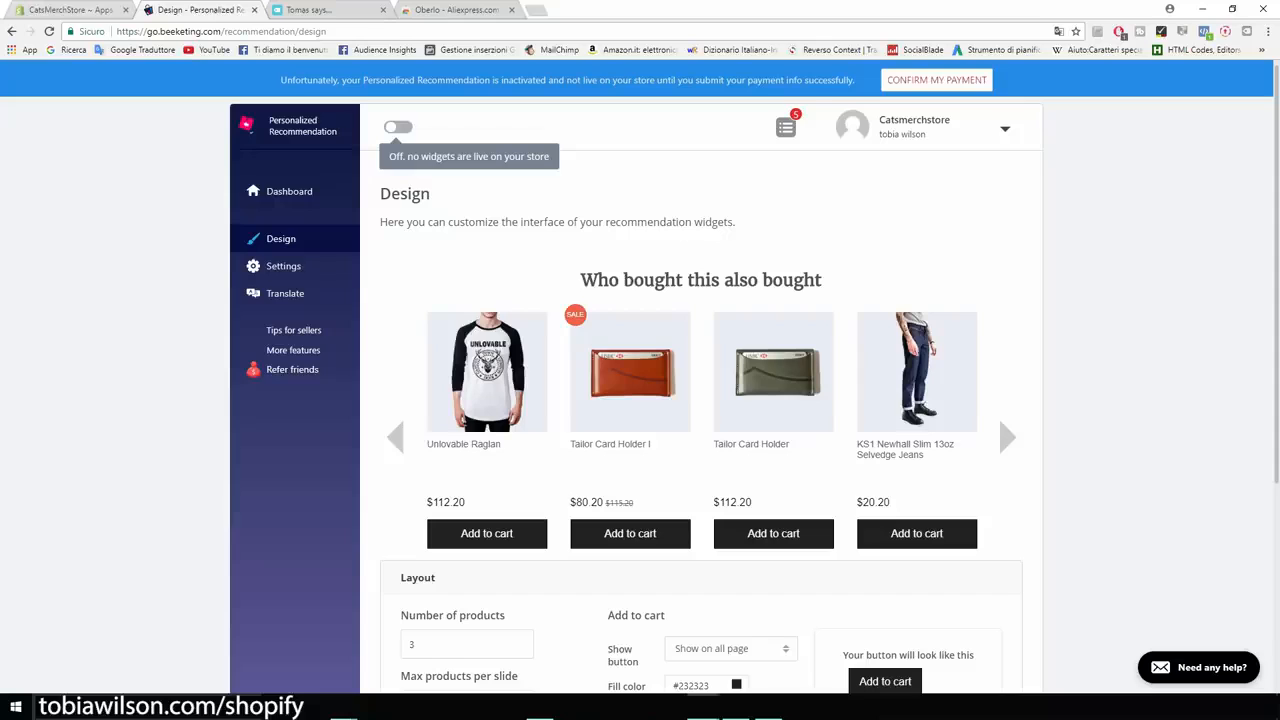
{"action": "left_click", "coordinate": [70, 10]}
{"action": "left_click", "coordinate": [1037, 146]}
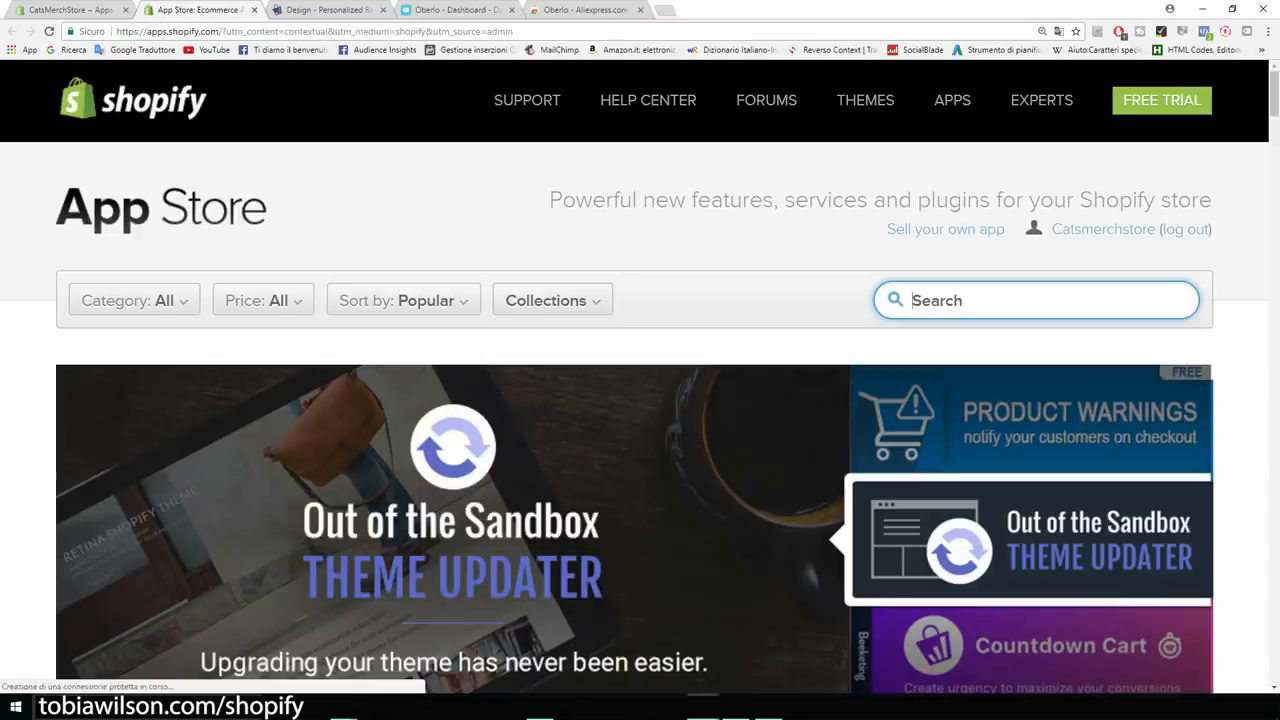
Search 'sales pop' and review the free Sales Pop by Beeketing listing and its real-time sales notifications.
{"action": "type", "text": "sales "}
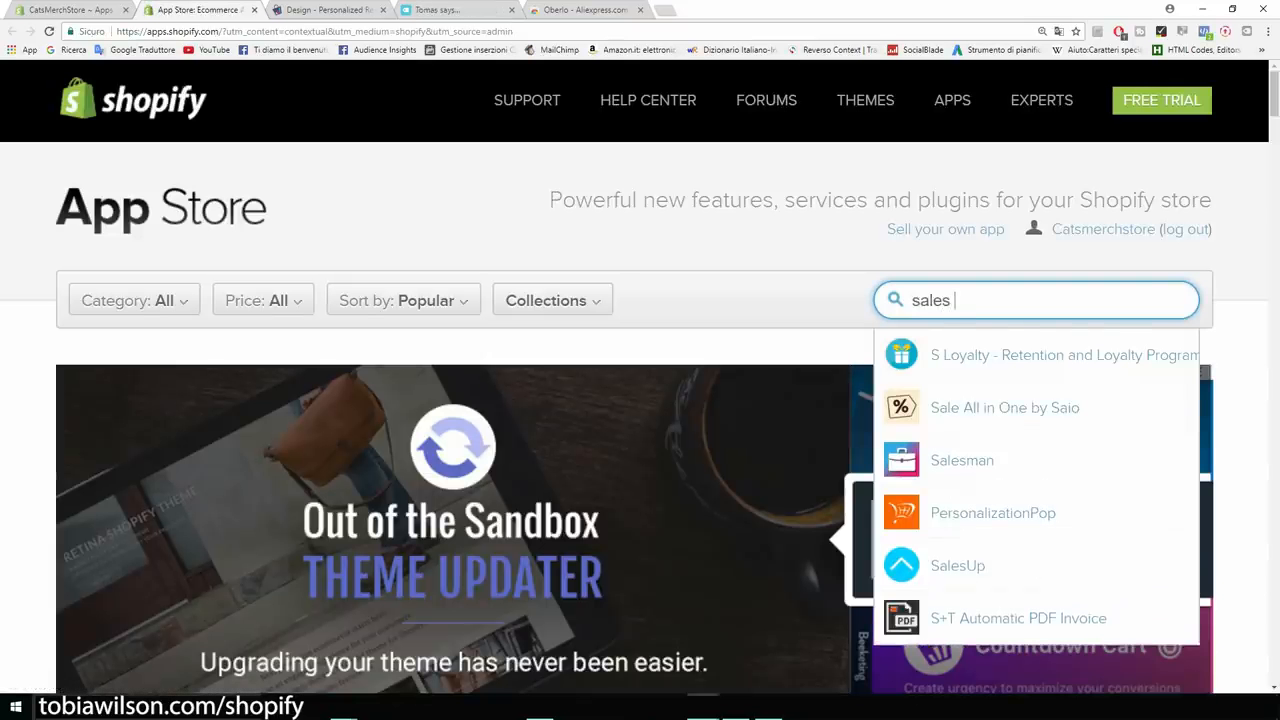
{"action": "type", "text": "pop"}
{"action": "key", "text": "Down"}
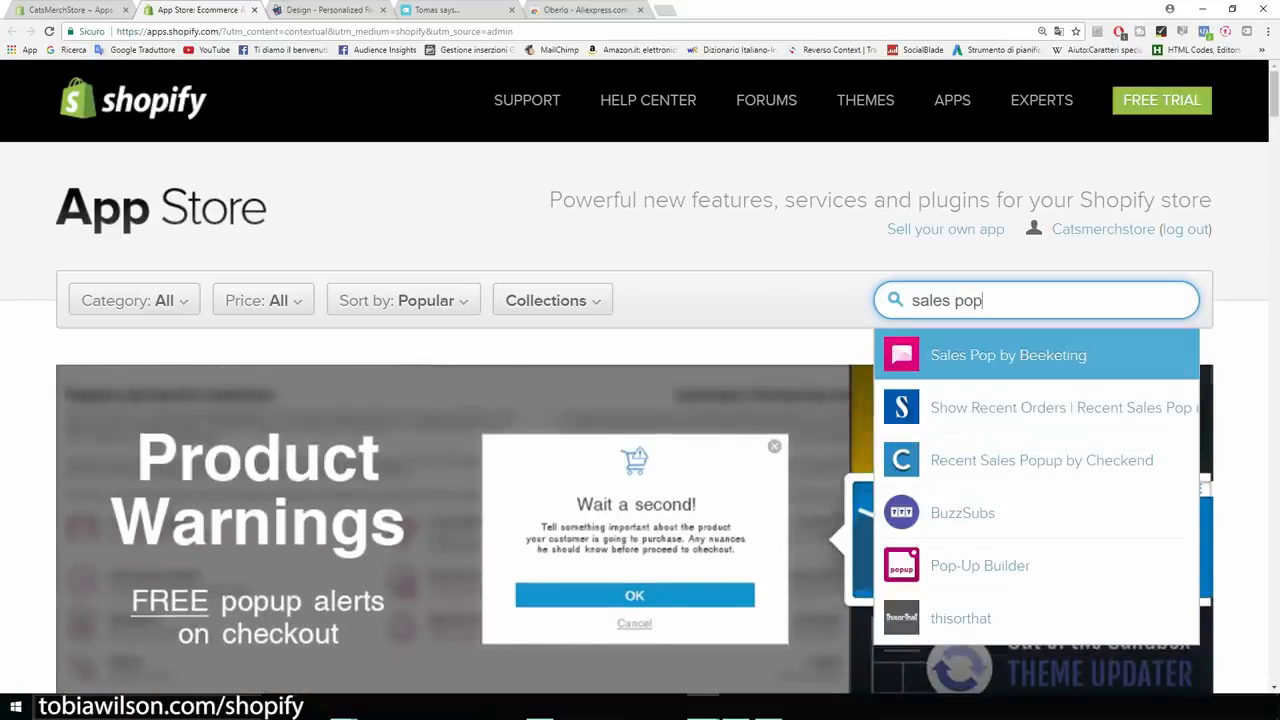
{"action": "key", "text": "Return"}
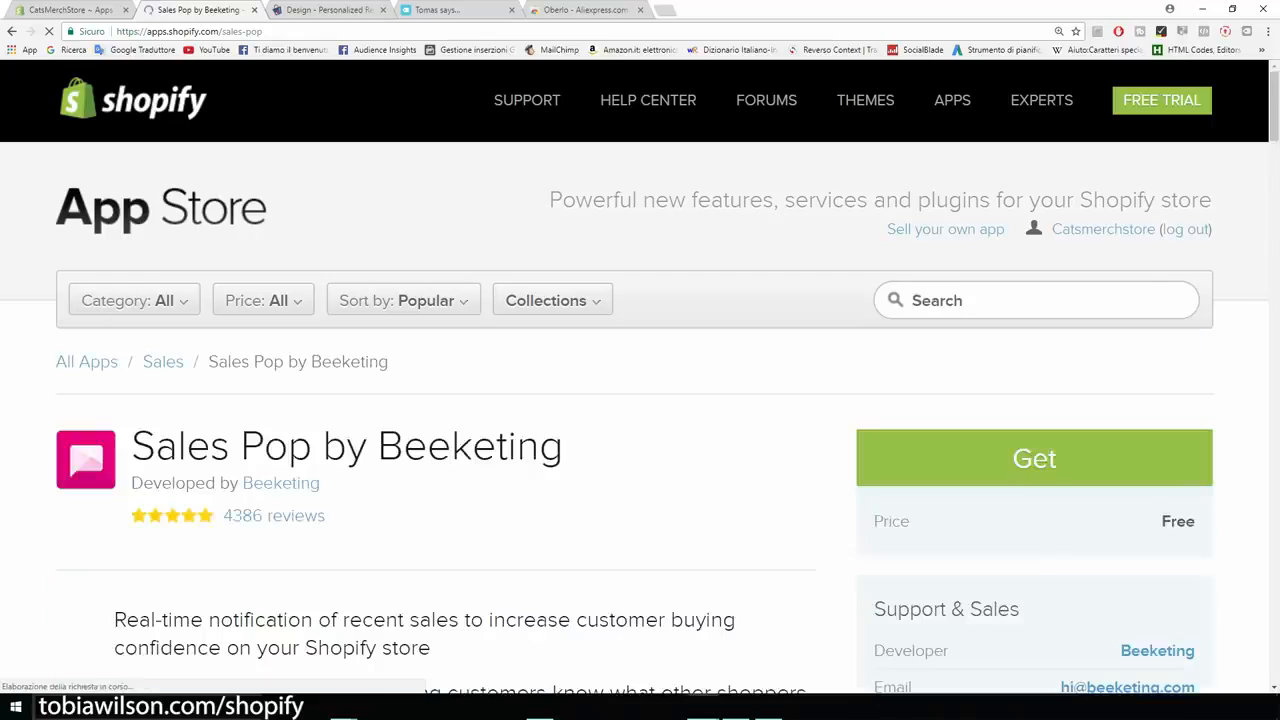
{"action": "left_click_drag", "start_coordinate": [564, 313], "coordinate": [131, 313]}
{"action": "left_click", "coordinate": [347, 313]}
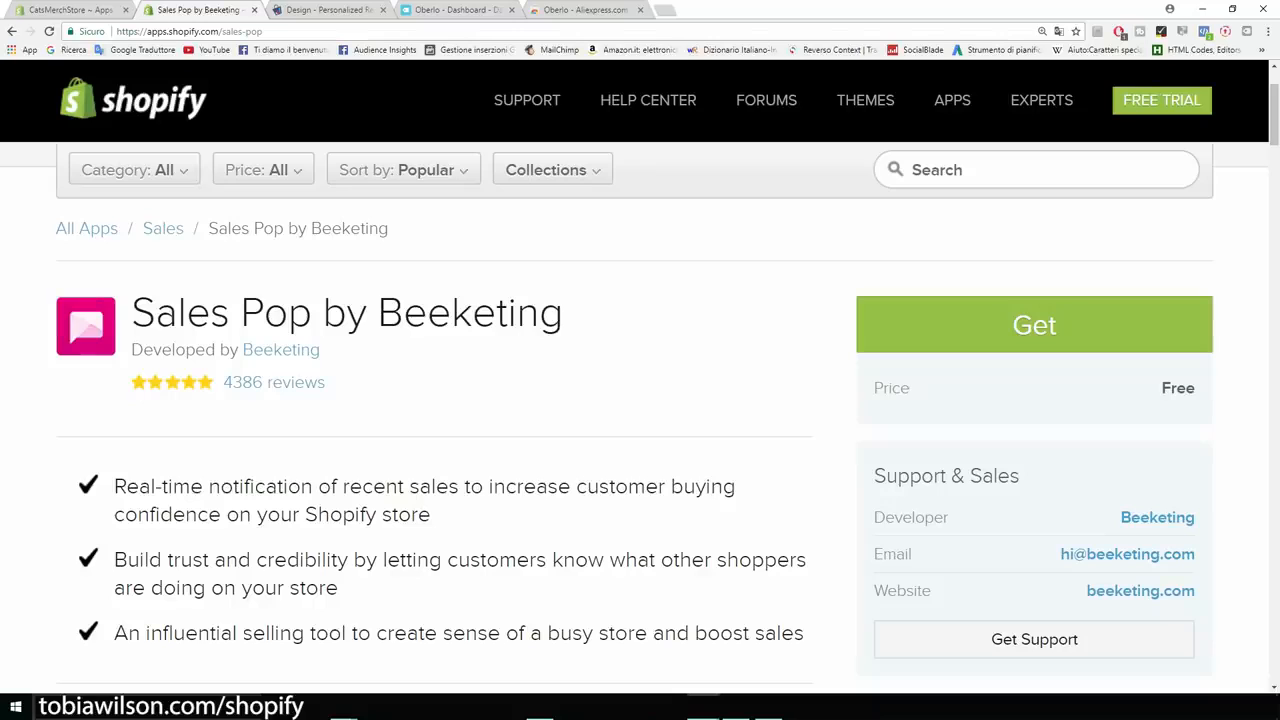
{"action": "scroll", "coordinate": [640, 420], "scroll_direction": "down", "scroll_amount": 1}
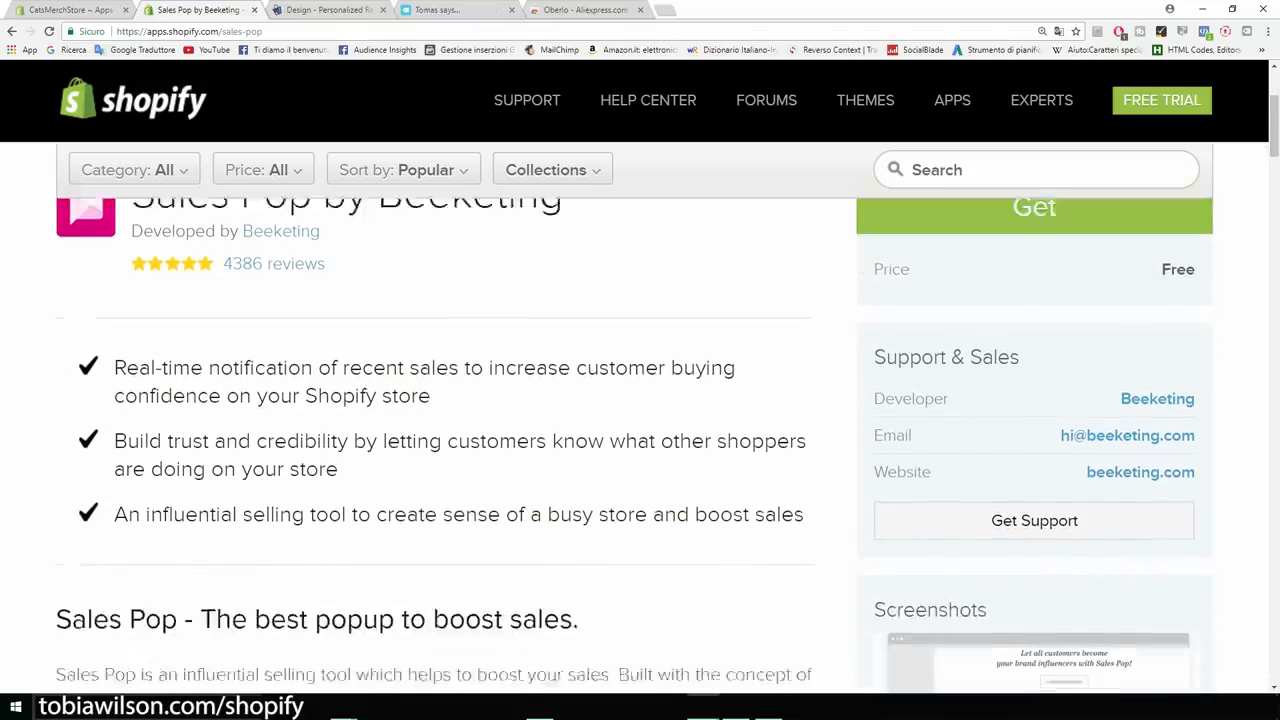
{"action": "left_click_drag", "start_coordinate": [114, 353], "coordinate": [458, 353]}
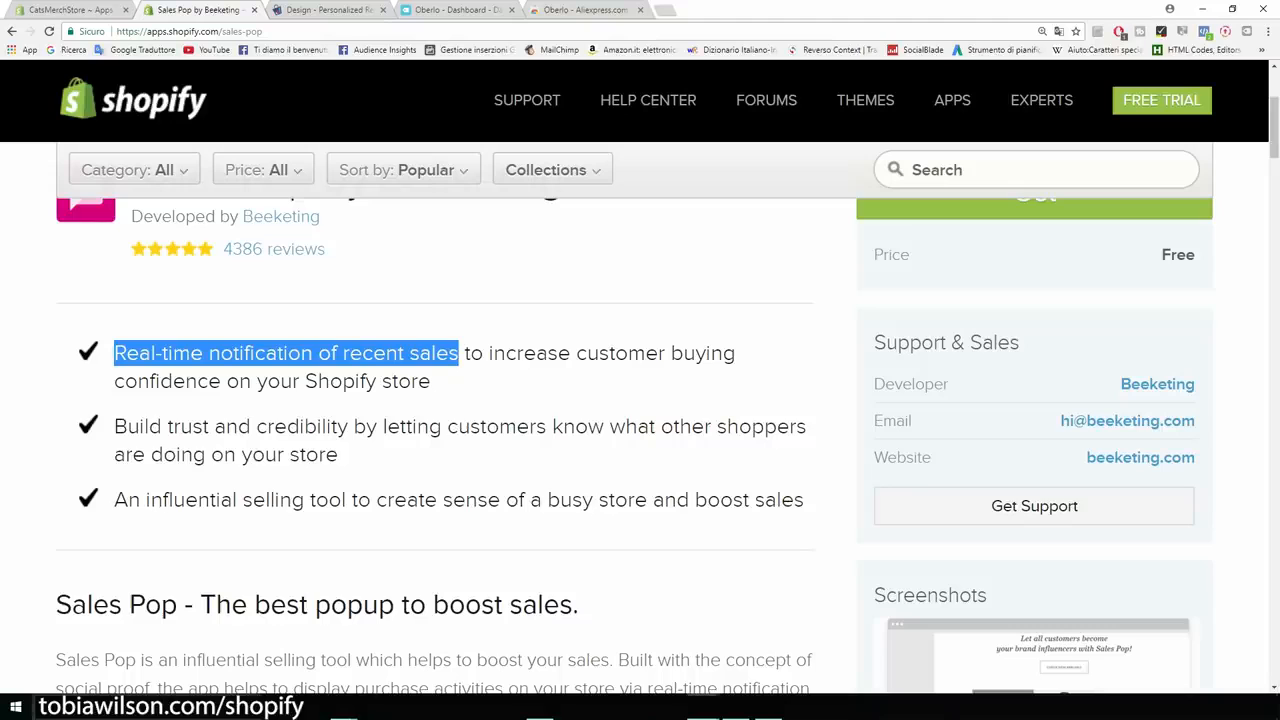
{"action": "scroll", "coordinate": [635, 446], "scroll_direction": "up", "scroll_amount": 3}
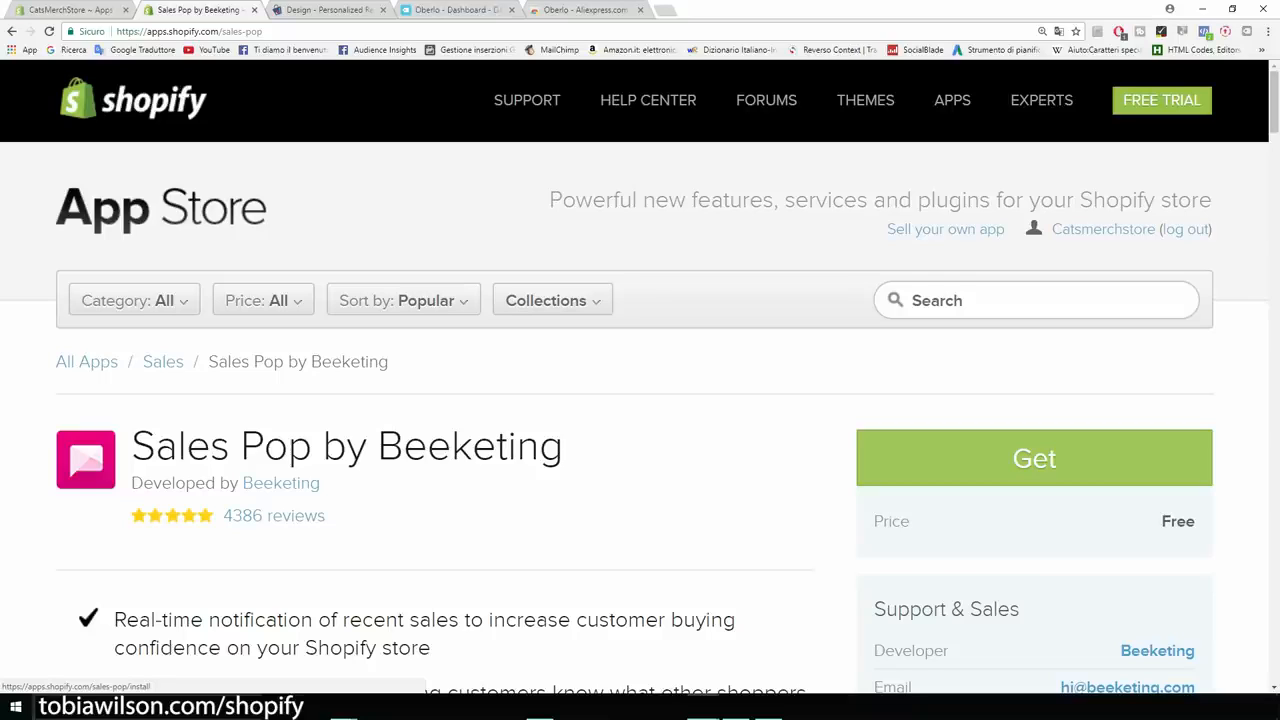
Install the free Sales Pop app and return to the store's Apps admin tab.
{"action": "left_click", "coordinate": [1034, 458]}
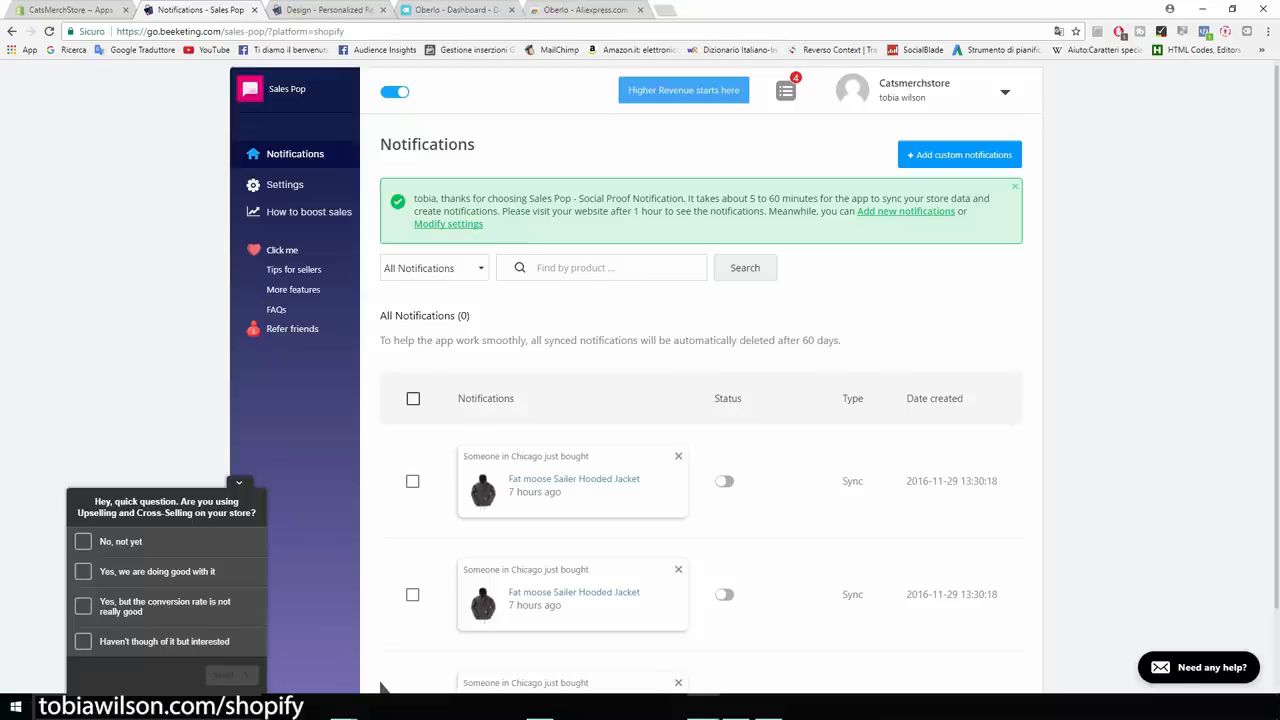
{"action": "key", "text": "ctrl+shift+Tab"}
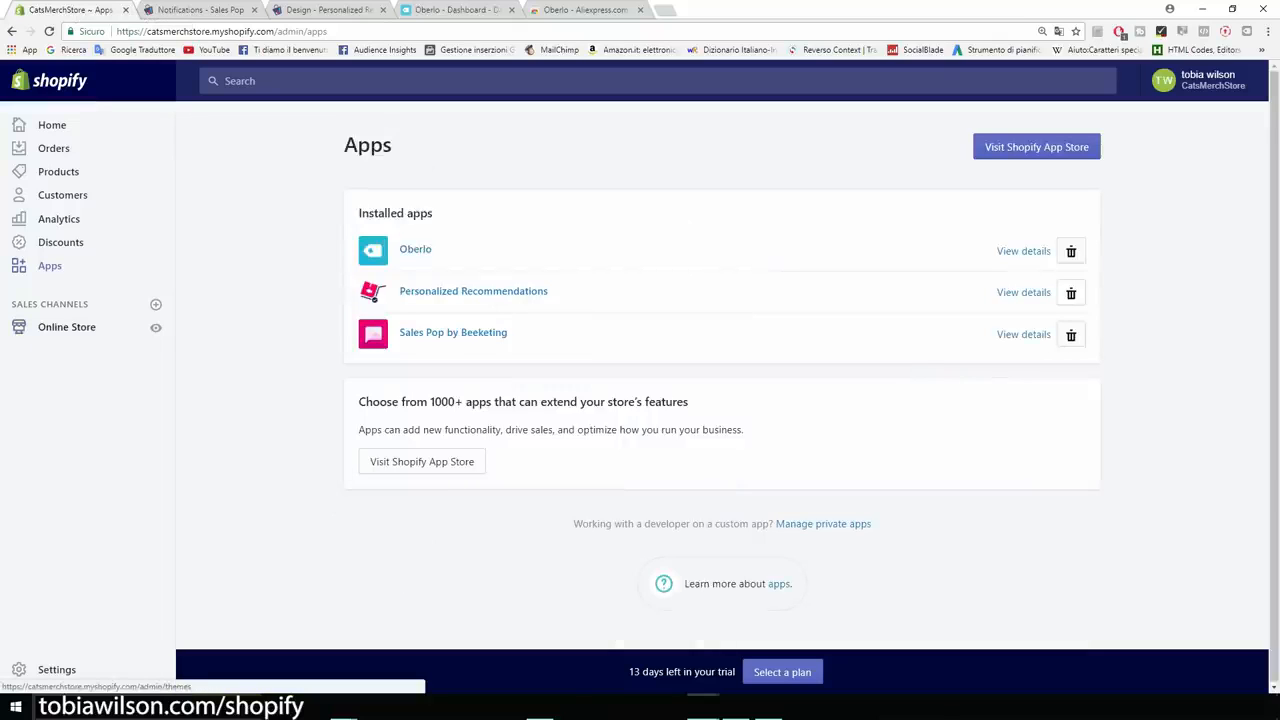
Go to Online Store themes to customize the live Brooklyn theme.
{"action": "left_click", "coordinate": [66, 327]}
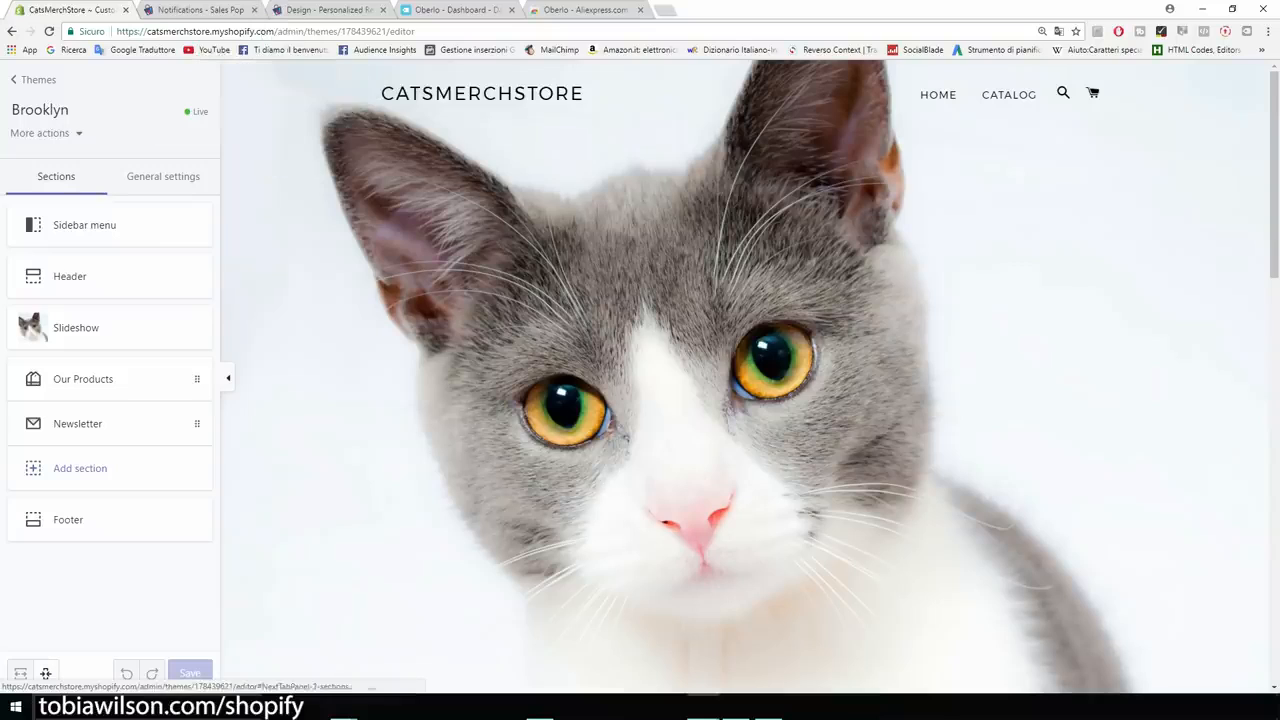
Check the Header section settings, scroll through the Brooklyn homepage preview, and exit to Themes.
{"action": "left_click", "coordinate": [88, 276]}
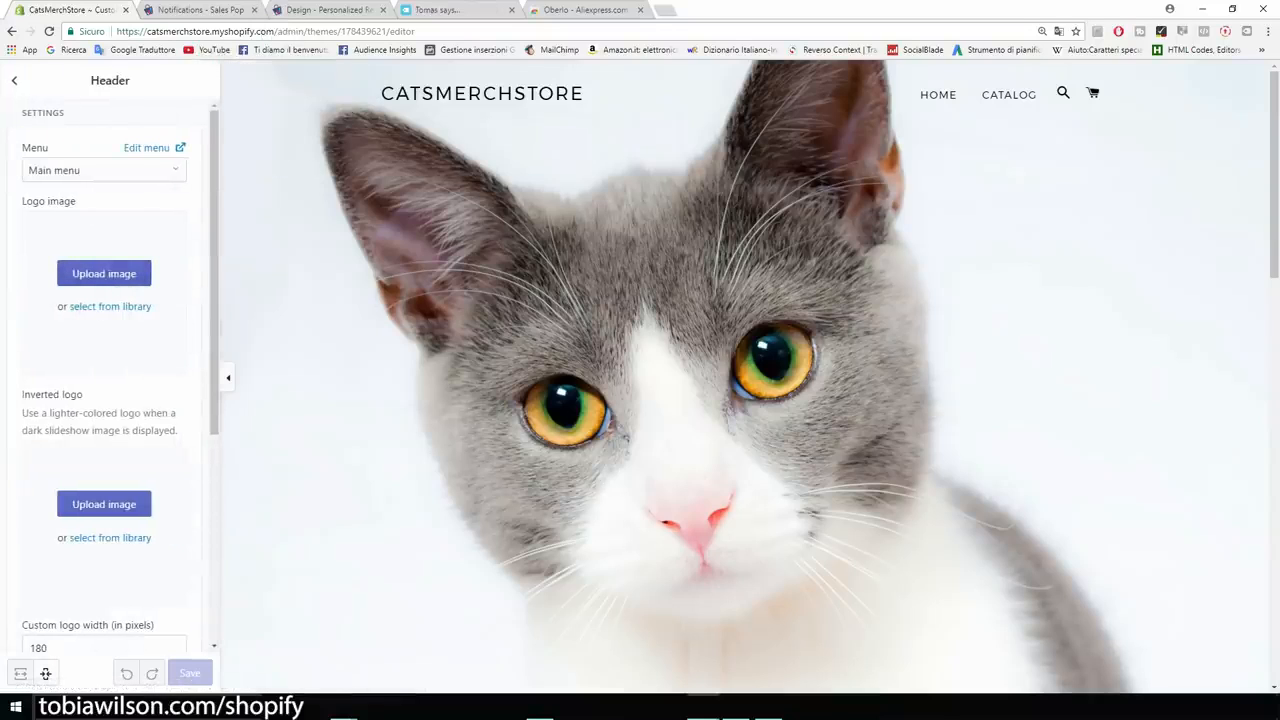
{"action": "left_click", "coordinate": [14, 80]}
{"action": "scroll", "coordinate": [744, 376], "scroll_direction": "down", "scroll_amount": 6}
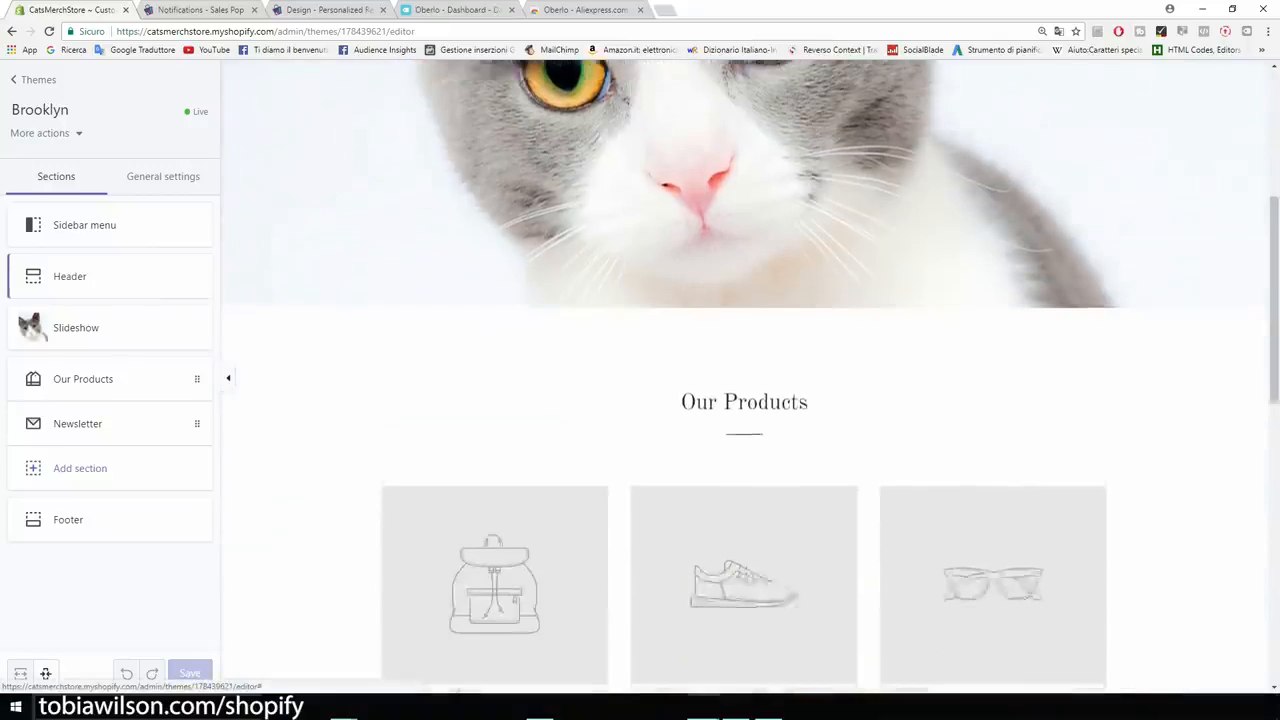
{"action": "scroll", "coordinate": [744, 376], "scroll_direction": "down", "scroll_amount": 1}
{"action": "scroll", "coordinate": [744, 380], "scroll_direction": "down", "scroll_amount": 1}
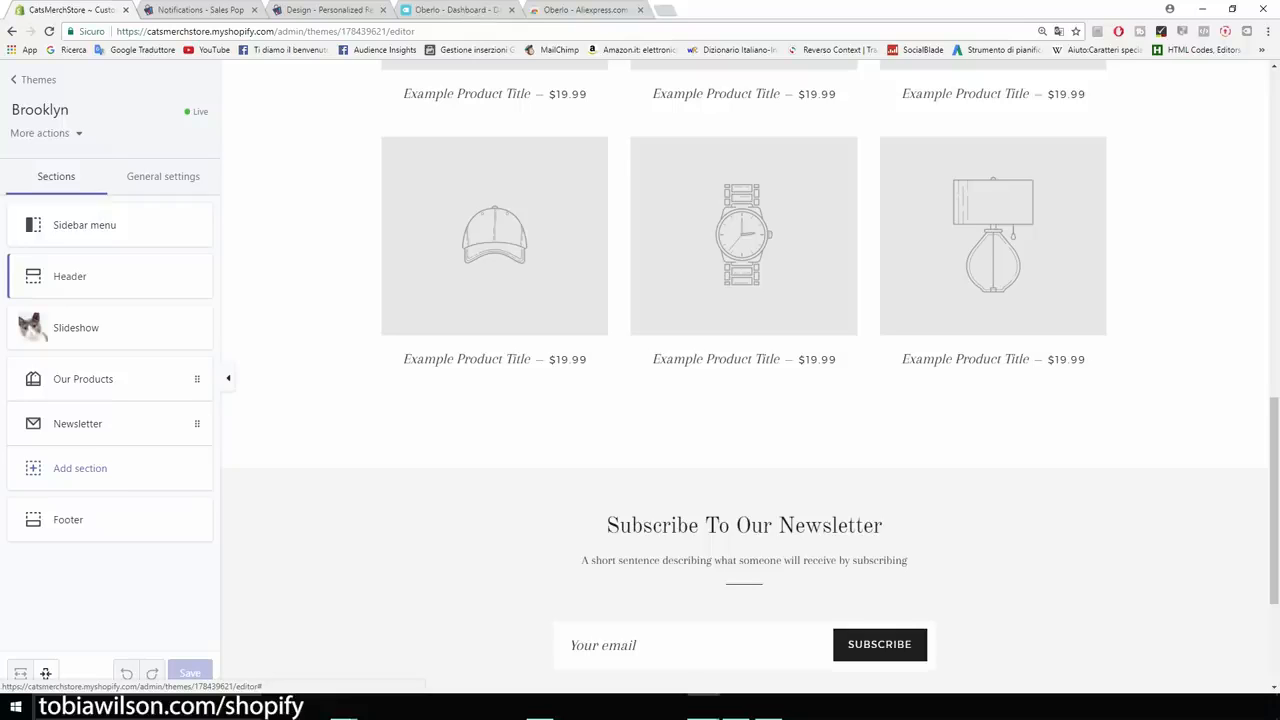
{"action": "scroll", "coordinate": [744, 380], "scroll_direction": "down", "scroll_amount": 2}
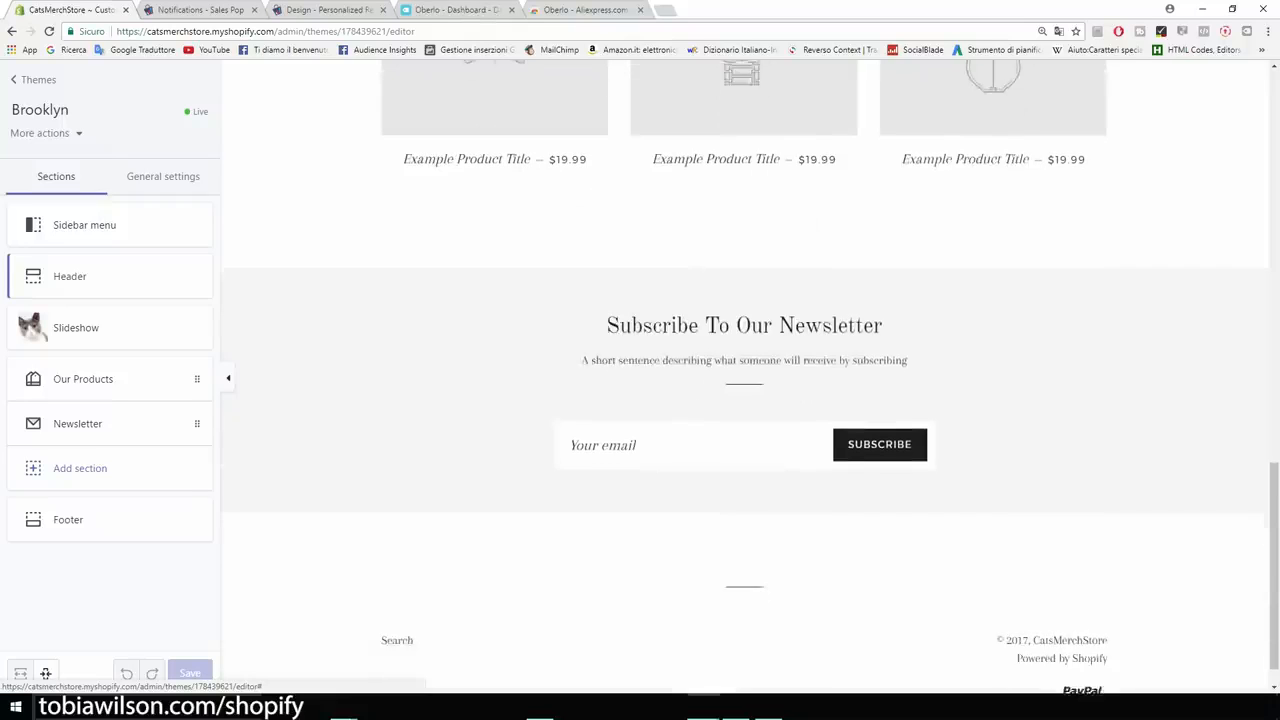
{"action": "scroll", "coordinate": [744, 380], "scroll_direction": "up", "scroll_amount": 10}
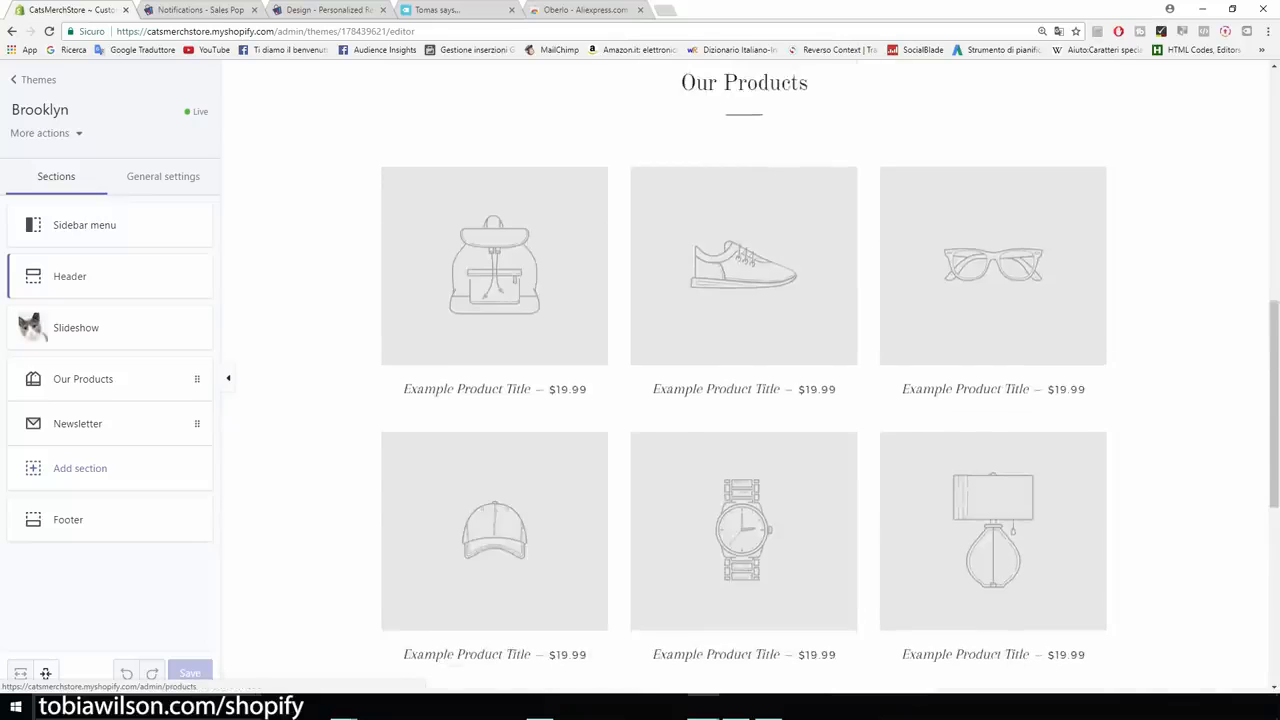
{"action": "scroll", "coordinate": [744, 380], "scroll_direction": "up", "scroll_amount": 5}
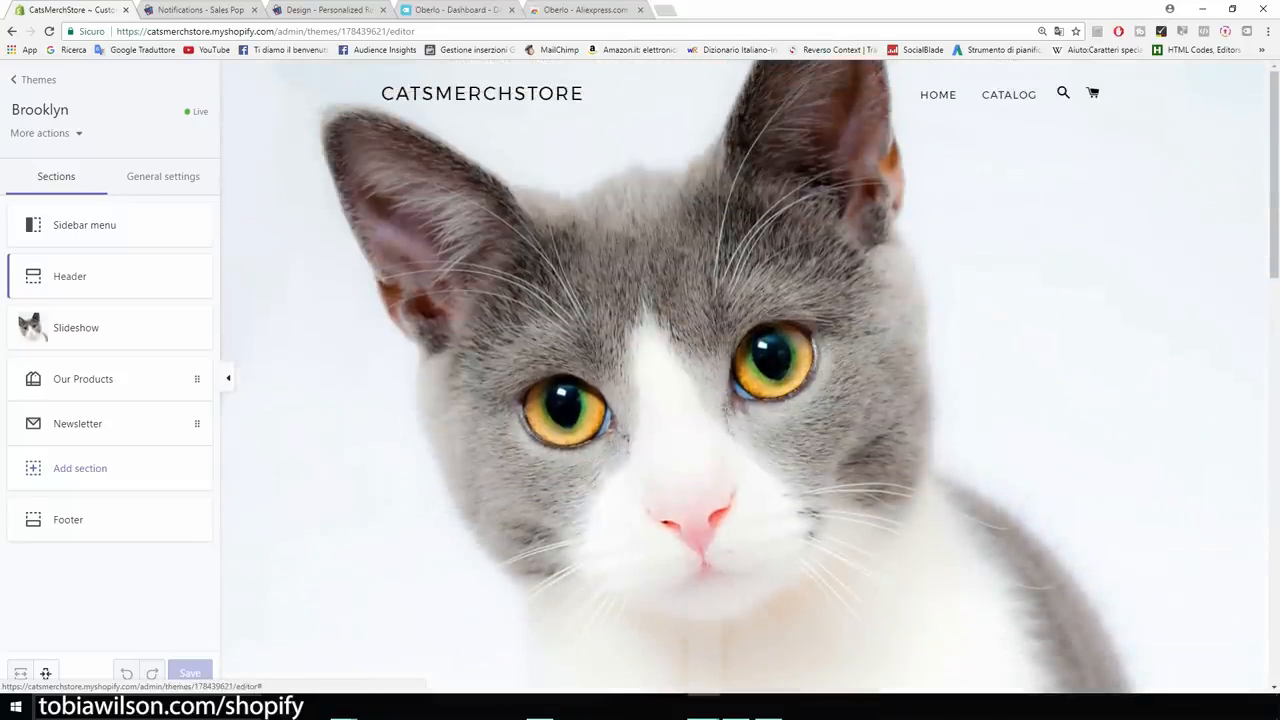
{"action": "left_click", "coordinate": [38, 79]}
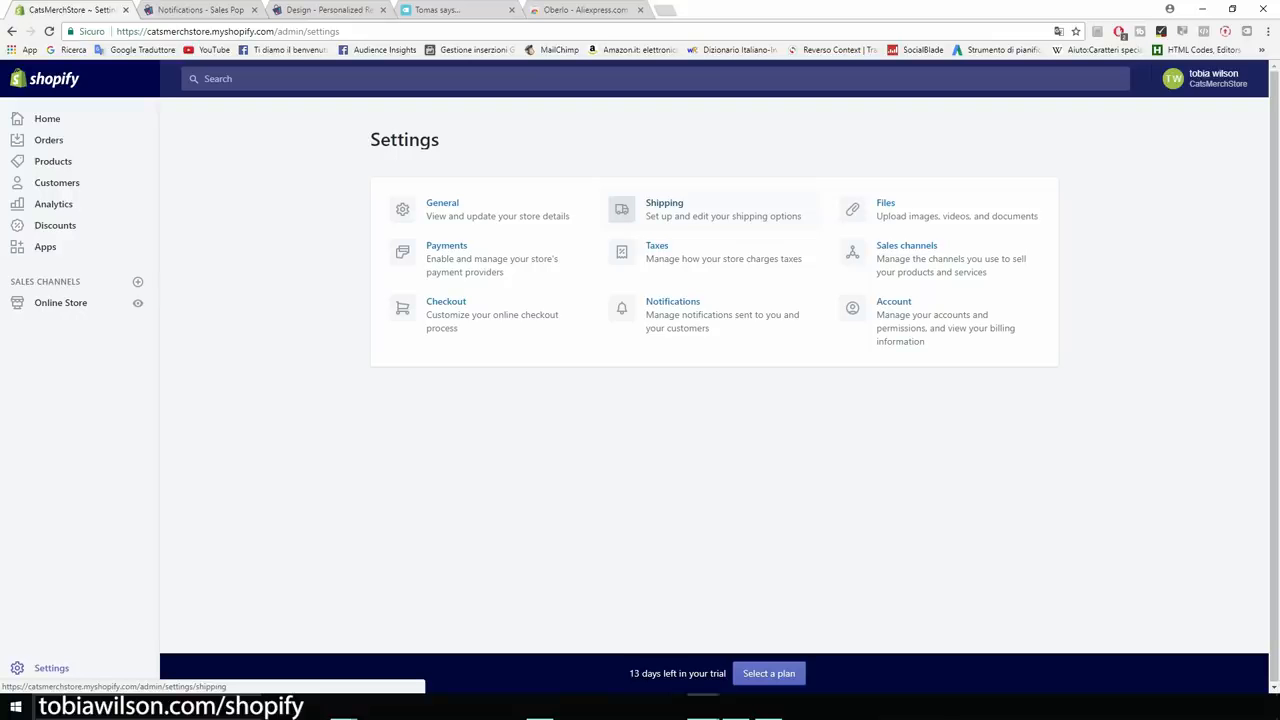
Zoom the admin in three levels and review the Brooklyn current theme and its last-edited time.
{"action": "key", "text": "ctrl+plus"}
{"action": "key", "text": "ctrl+plus"}
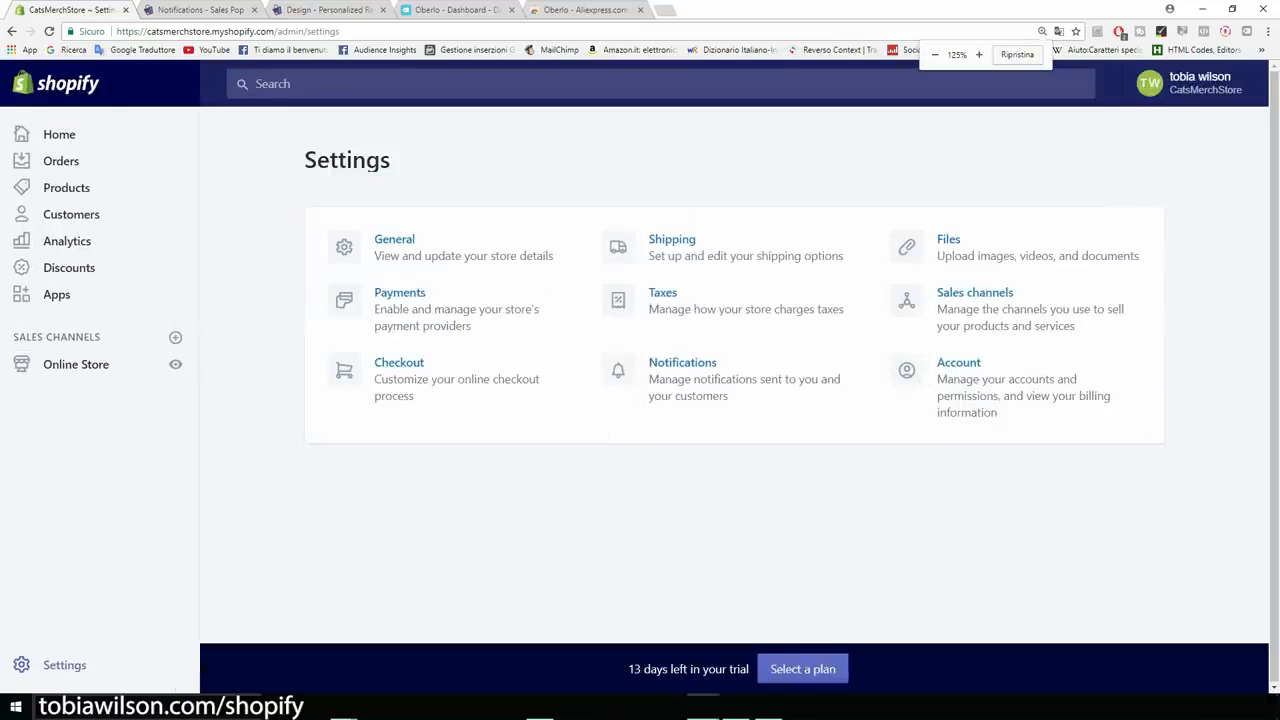
{"action": "key", "text": "ctrl+plus"}
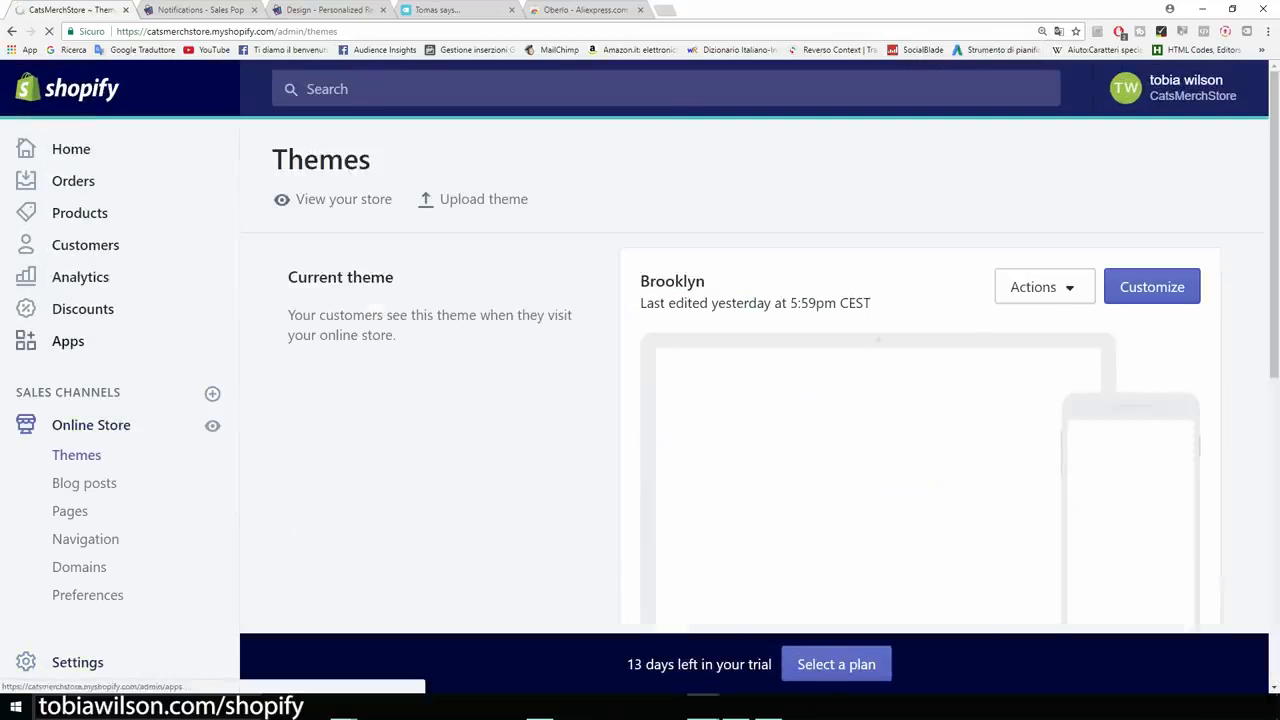
{"action": "scroll", "coordinate": [754, 376], "scroll_direction": "down", "scroll_amount": 1}
{"action": "scroll", "coordinate": [754, 376], "scroll_direction": "down", "scroll_amount": 1}
{"action": "key", "text": "ctrl+plus"}
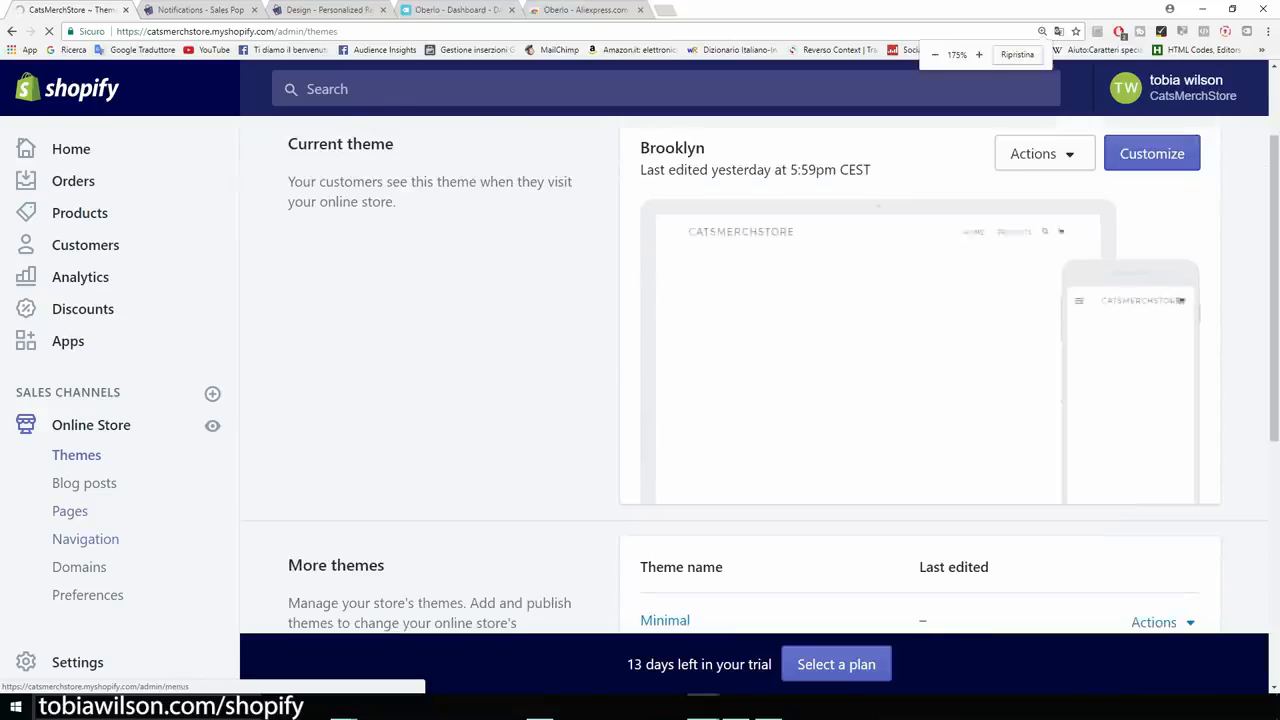
{"action": "scroll", "coordinate": [98, 460], "scroll_direction": "down", "scroll_amount": 1}
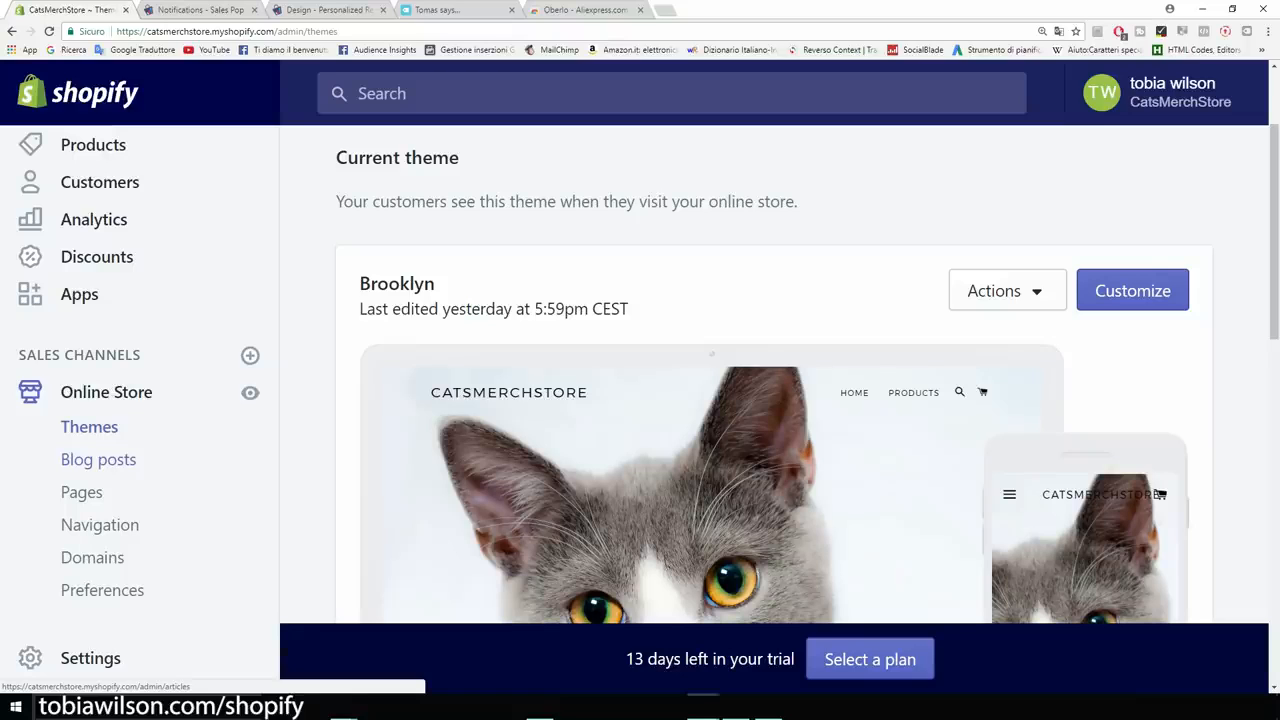
{"action": "scroll", "coordinate": [775, 375], "scroll_direction": "down", "scroll_amount": 2}
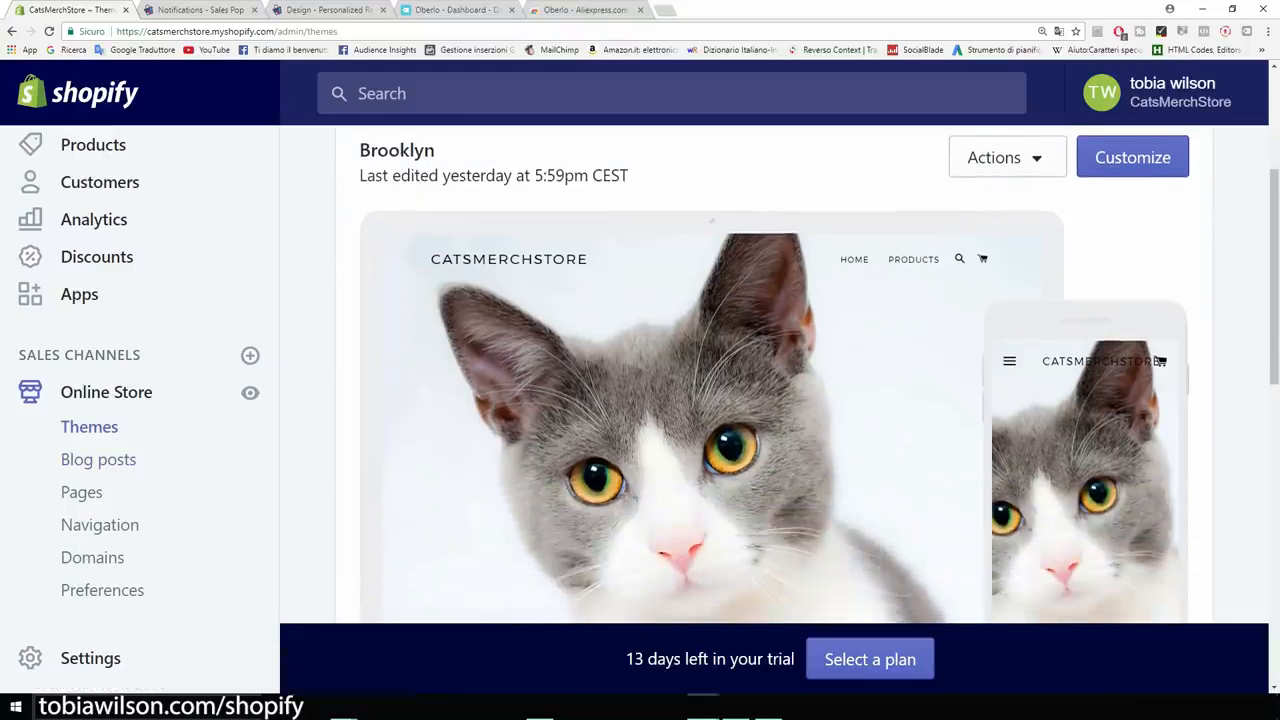
{"action": "scroll", "coordinate": [775, 375], "scroll_direction": "up", "scroll_amount": 1}
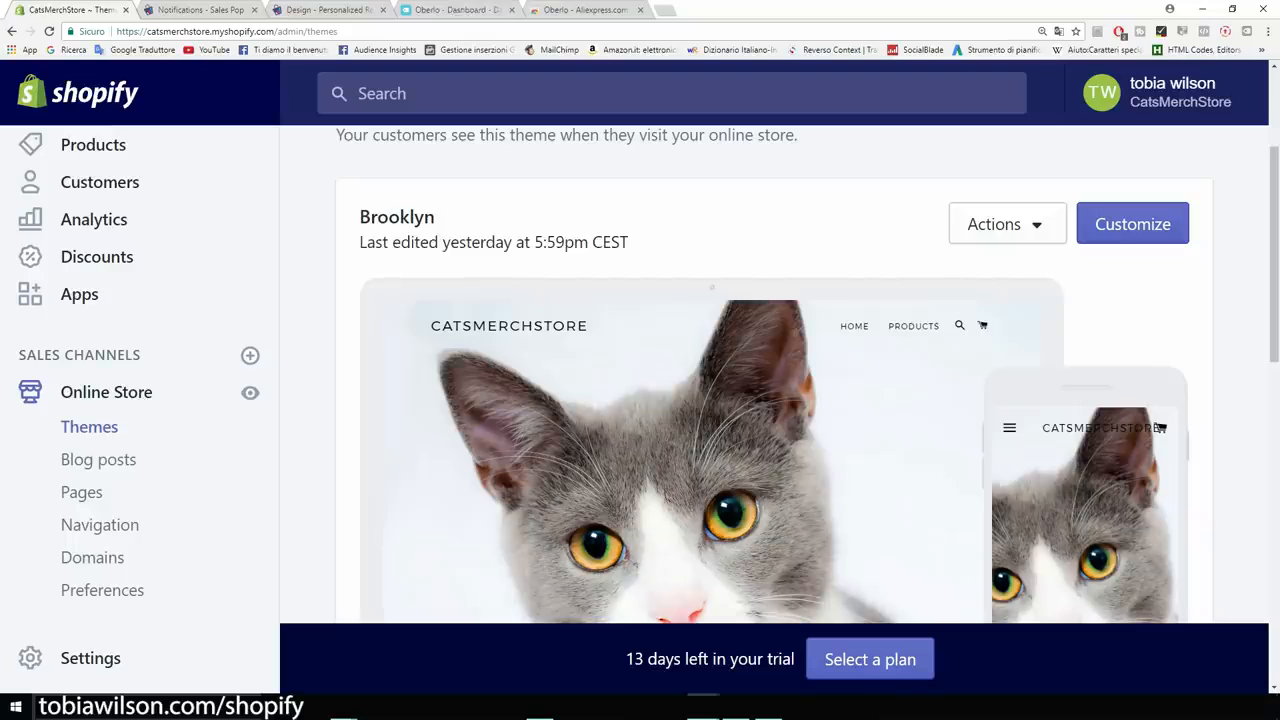
{"action": "triple_click", "coordinate": [495, 242]}
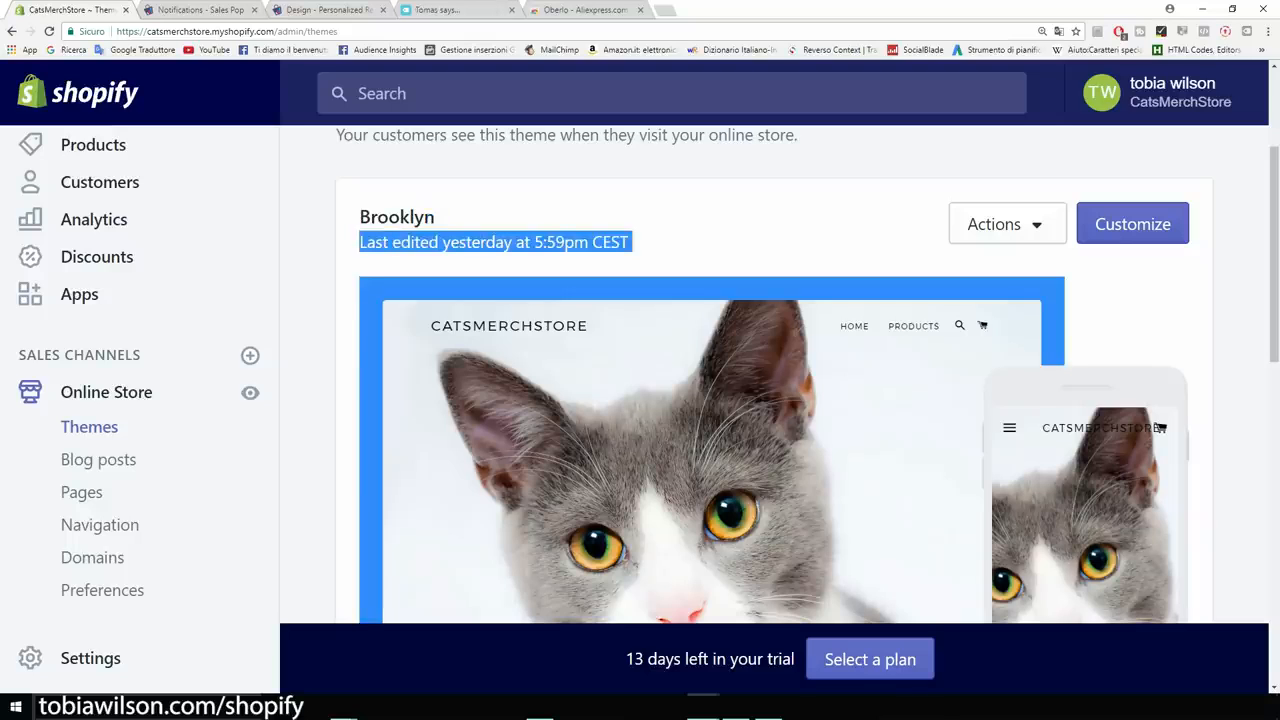
{"action": "scroll", "coordinate": [775, 375], "scroll_direction": "down", "scroll_amount": 2}
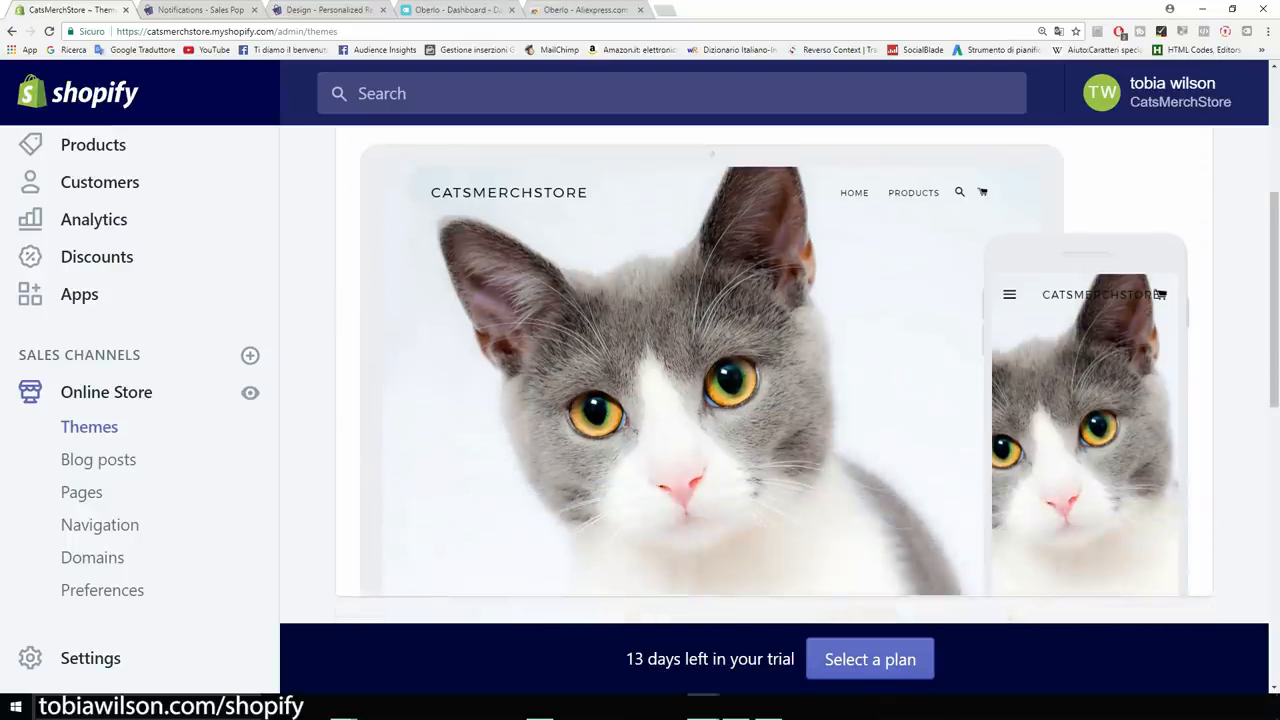
{"action": "scroll", "coordinate": [775, 375], "scroll_direction": "down", "scroll_amount": 1}
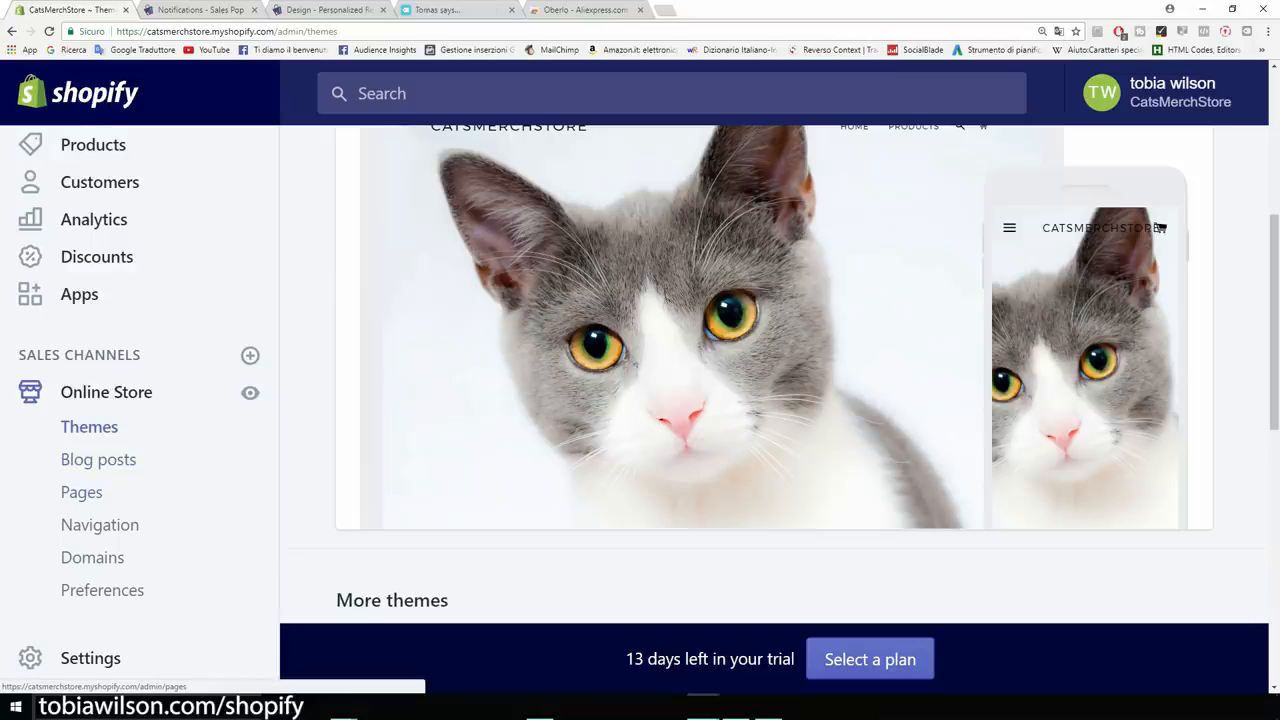
Start a new store page titled 'Abous Us'.
{"action": "left_click", "coordinate": [81, 492]}
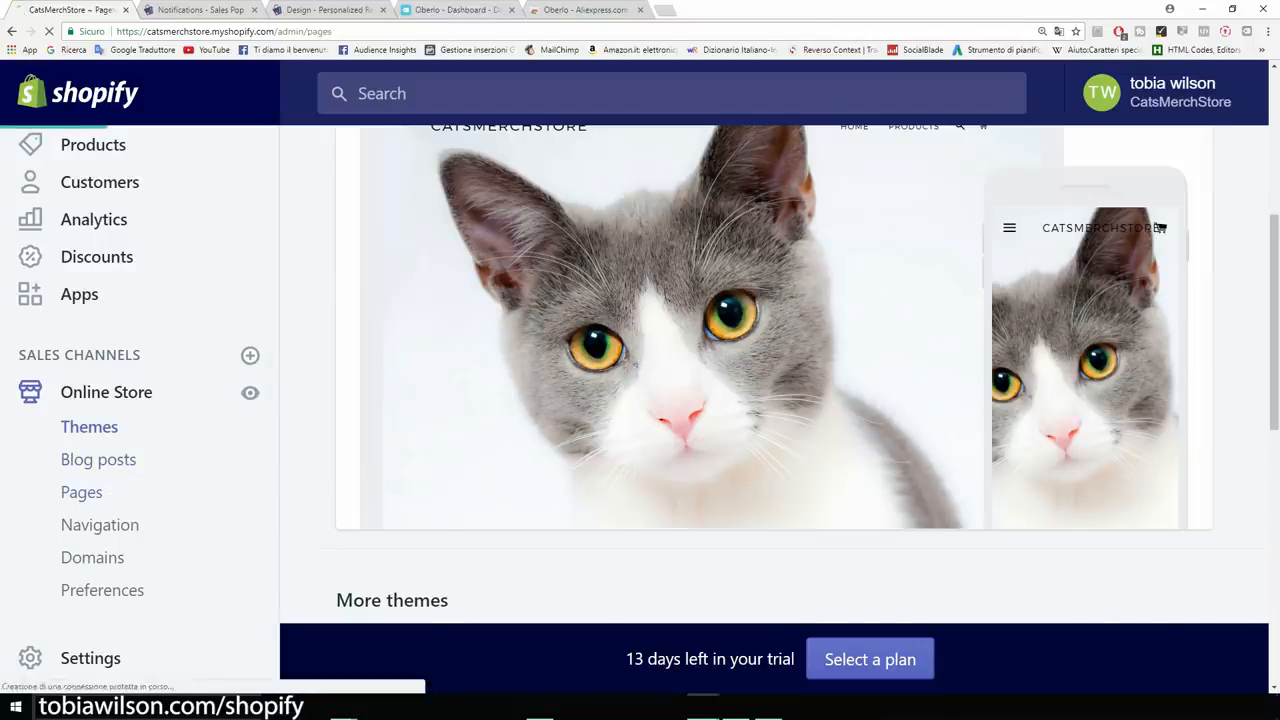
{"action": "left_click", "coordinate": [1177, 215]}
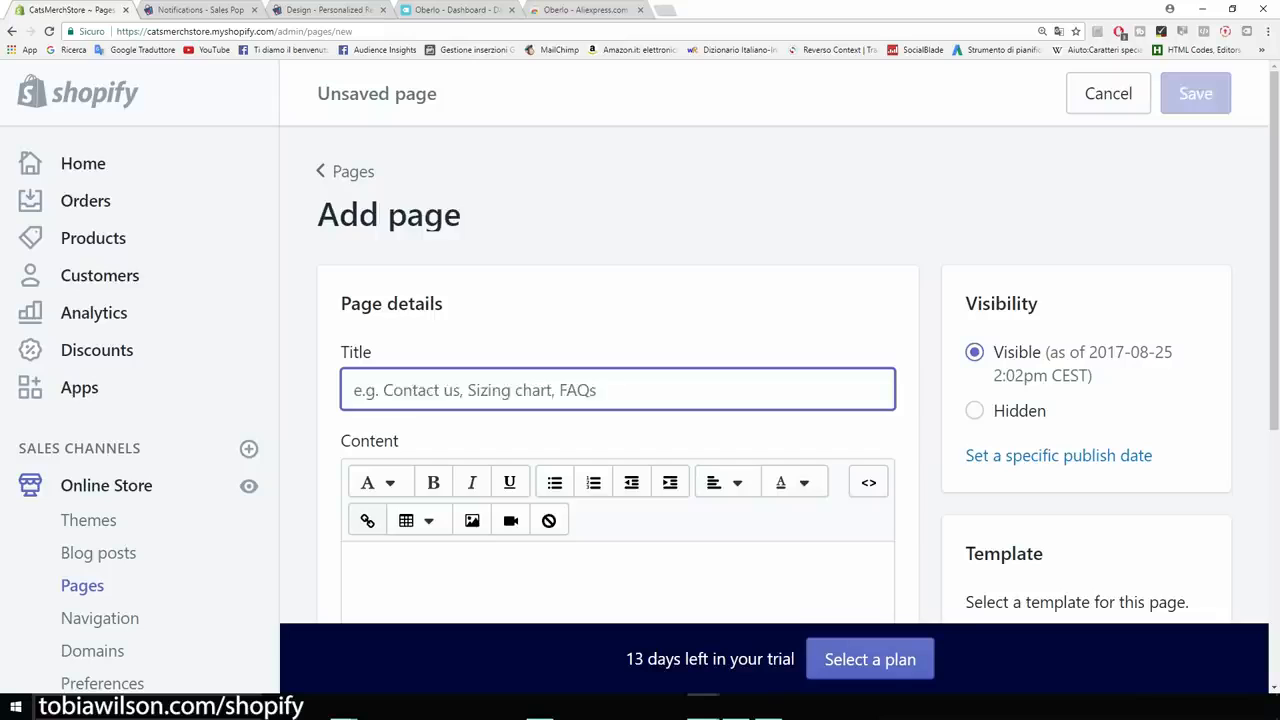
{"action": "type", "text": "Abous Us"}
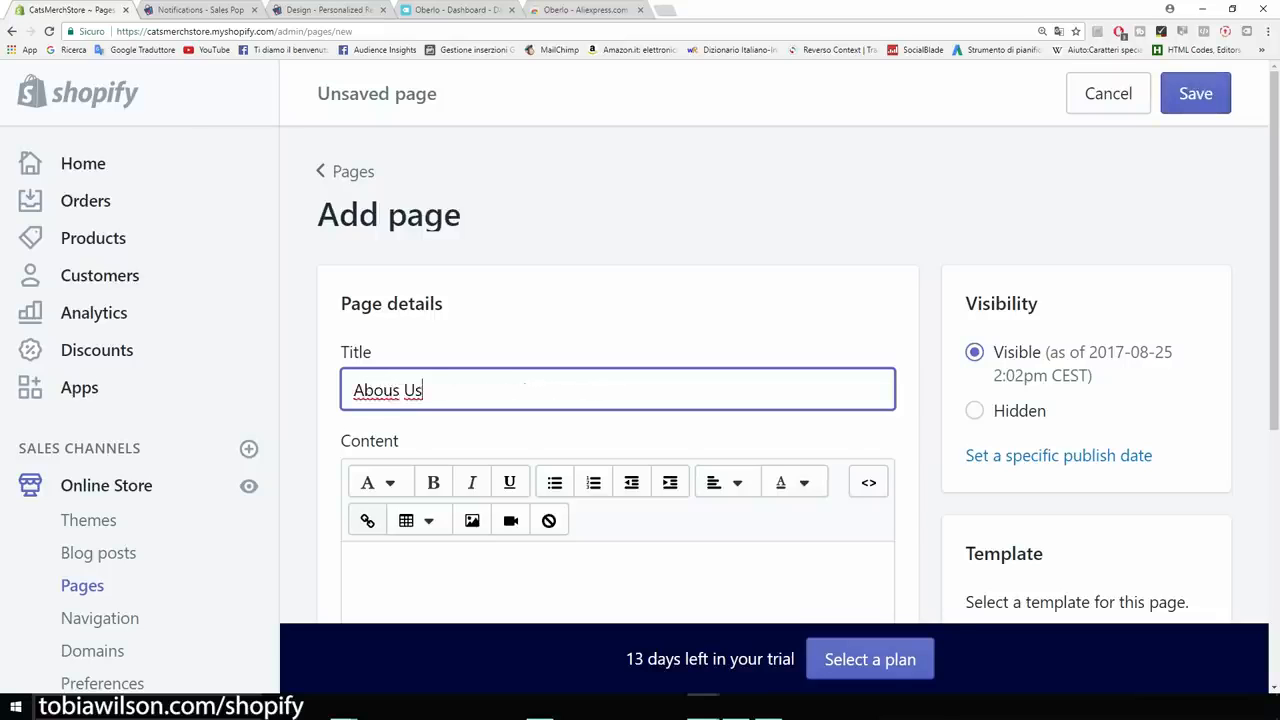
Write 'Introduce your brand' and 'Contacts..' as the page content and save it.
{"action": "scroll", "coordinate": [617, 400], "scroll_direction": "down", "scroll_amount": 2}
{"action": "left_click", "coordinate": [600, 490]}
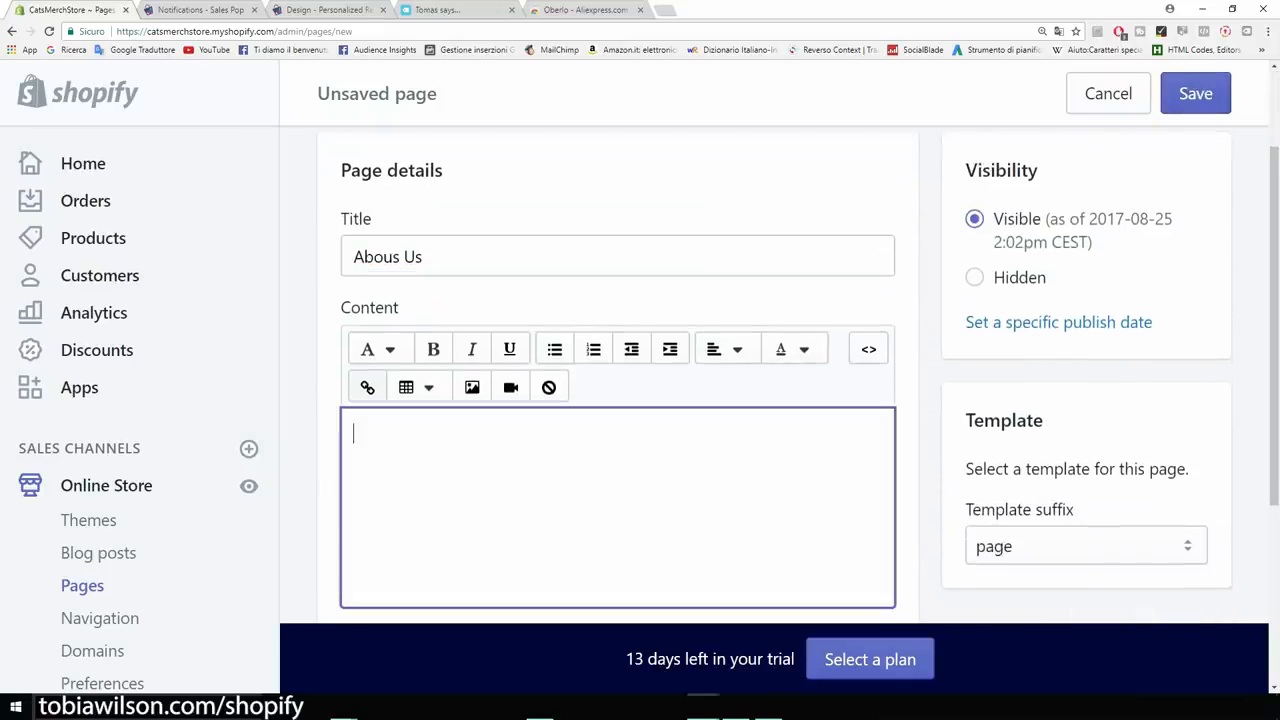
{"action": "type", "text": "Introd"}
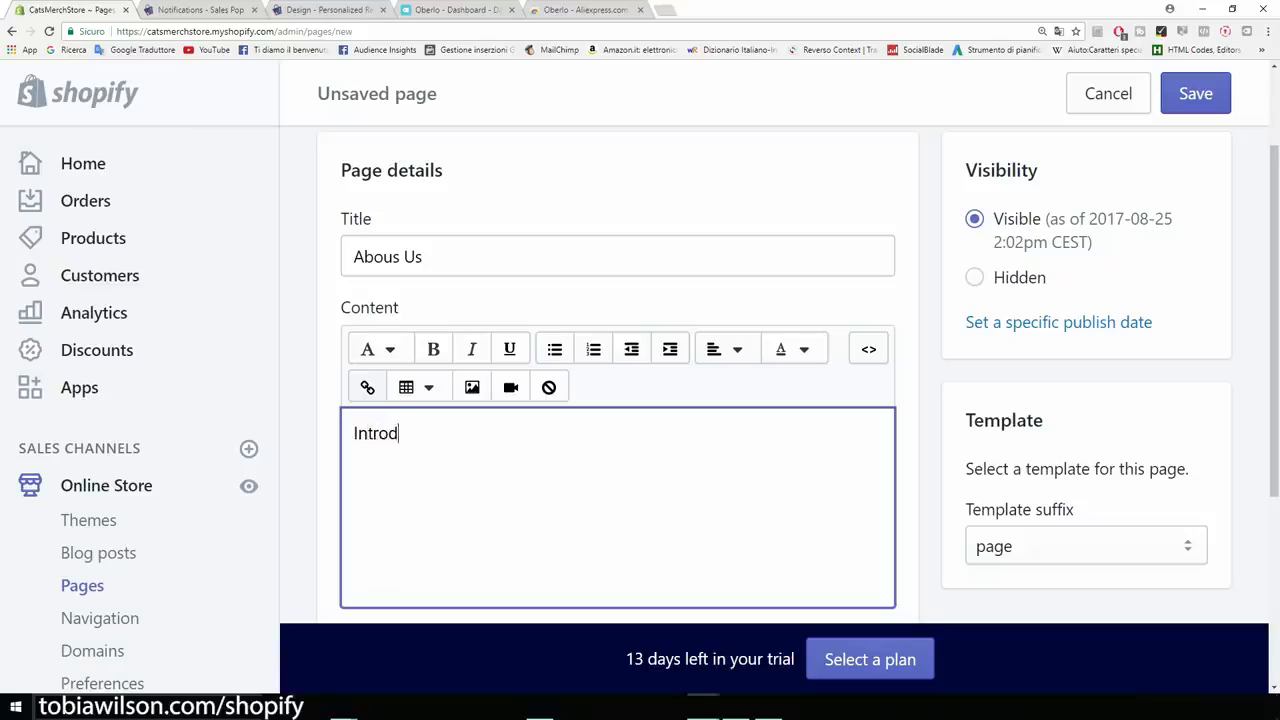
{"action": "type", "text": "uce your brand"}
{"action": "key", "text": "Return"}
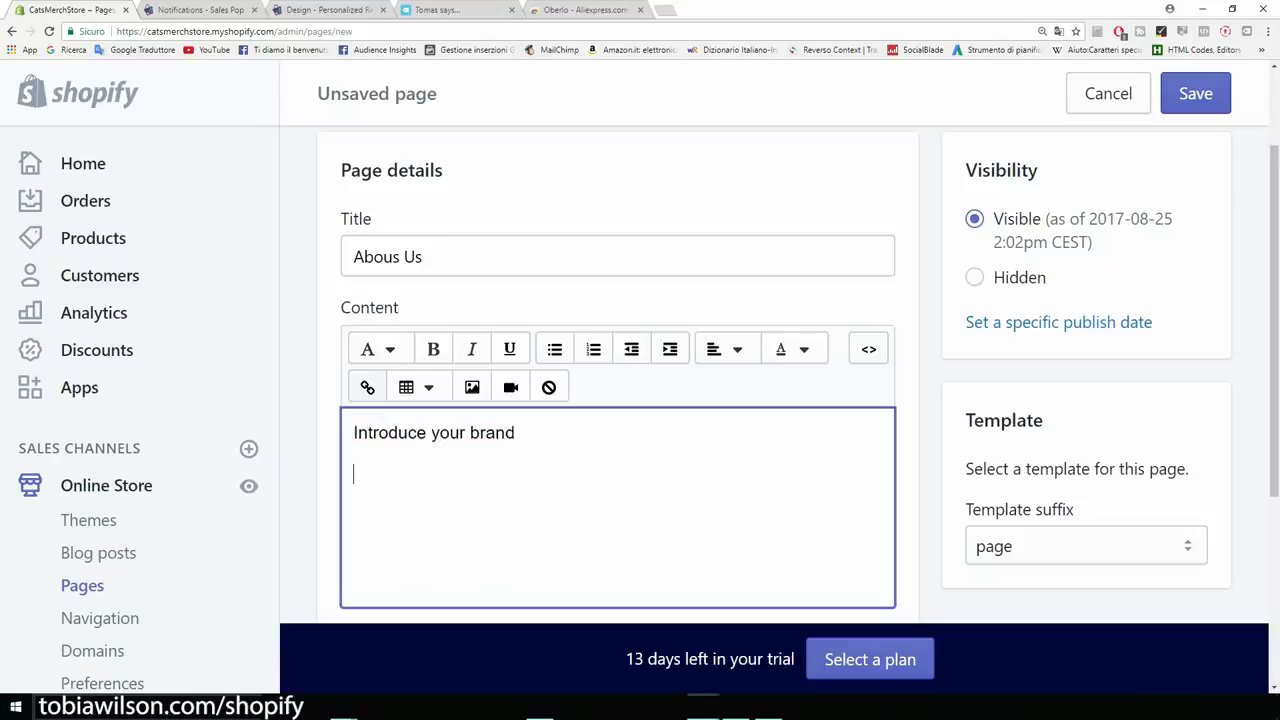
{"action": "type", "text": "Contacts.."}
{"action": "key", "text": "BackSpace"}
{"action": "key", "text": "BackSpace"}
{"action": "type", "text": "s.."}
{"action": "scroll", "coordinate": [640, 400], "scroll_direction": "down", "scroll_amount": 2}
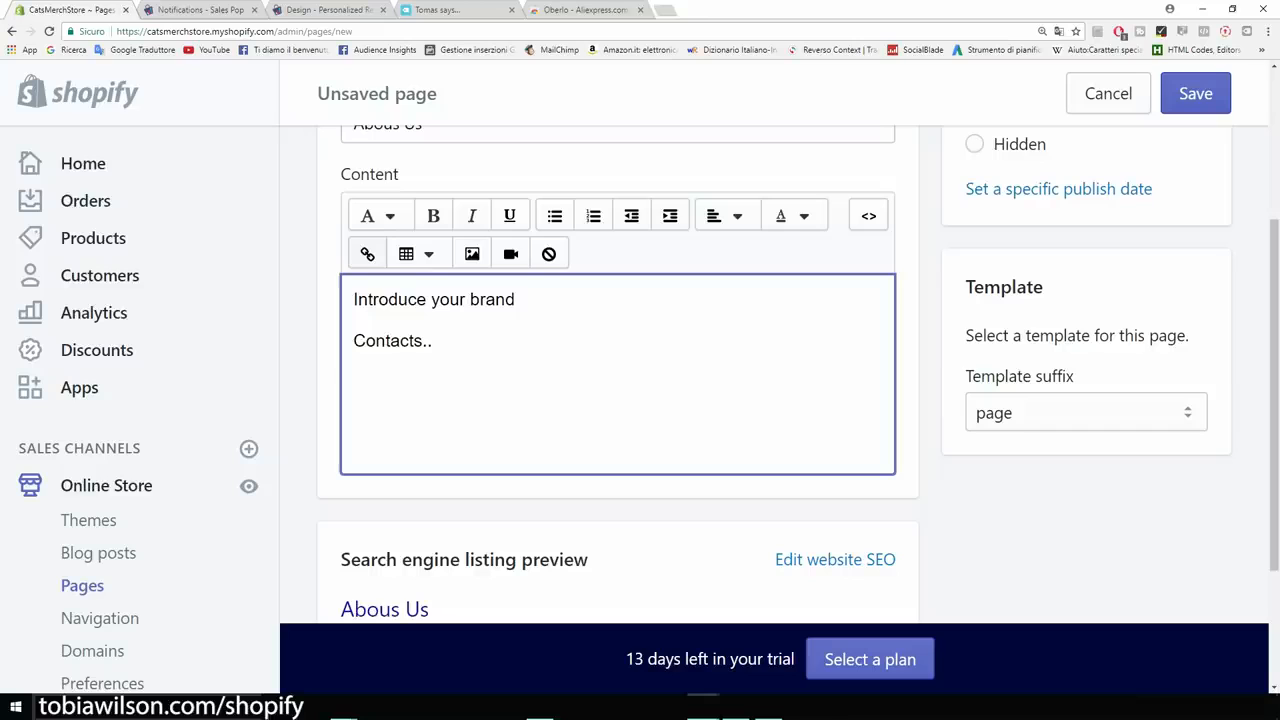
{"action": "left_click_drag", "start_coordinate": [432, 341], "coordinate": [353, 341]}
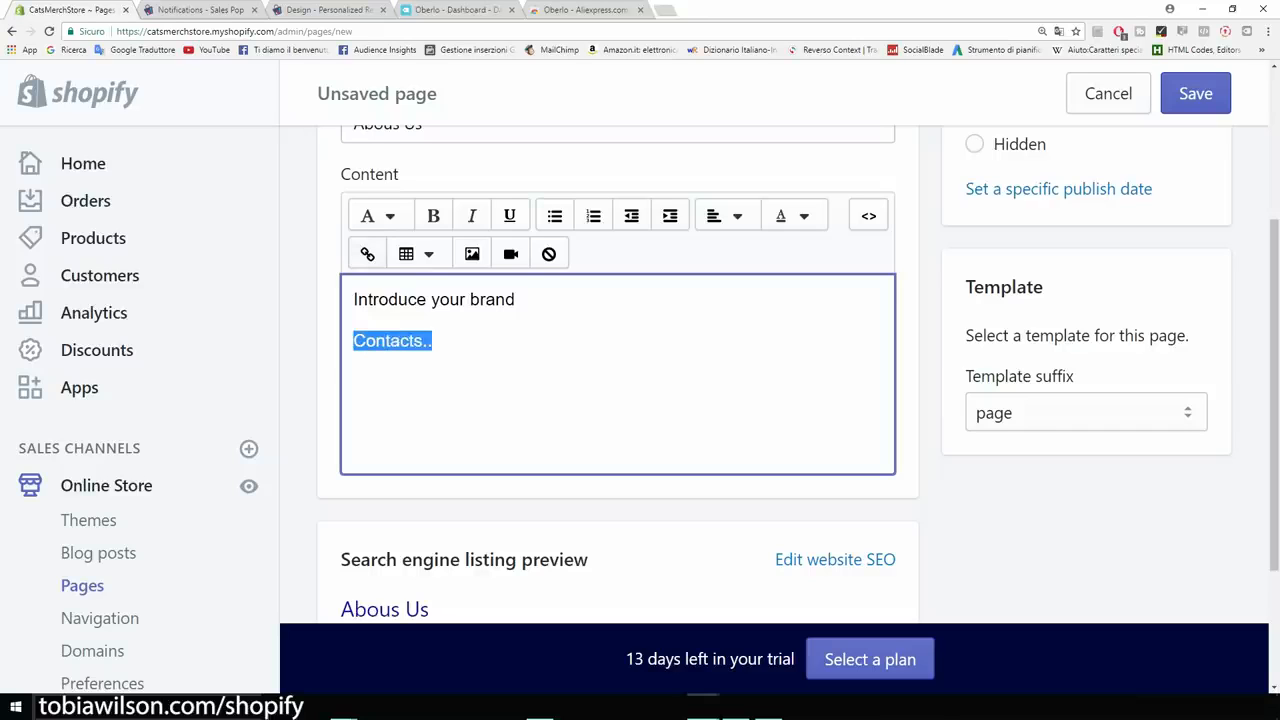
{"action": "left_click", "coordinate": [434, 341]}
{"action": "scroll", "coordinate": [618, 374], "scroll_direction": "up", "scroll_amount": 4}
{"action": "left_click", "coordinate": [1195, 93]}
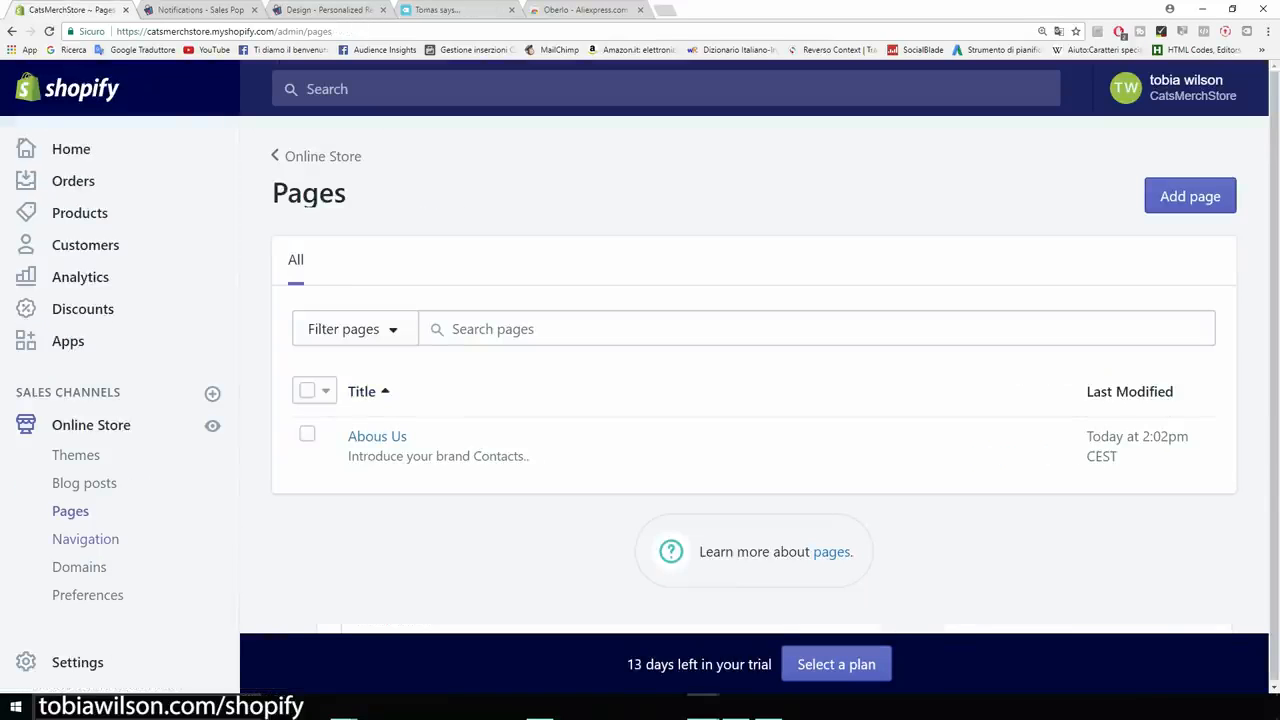
Rename the Main menu's Catalog item to Products.
{"action": "left_click", "coordinate": [85, 539]}
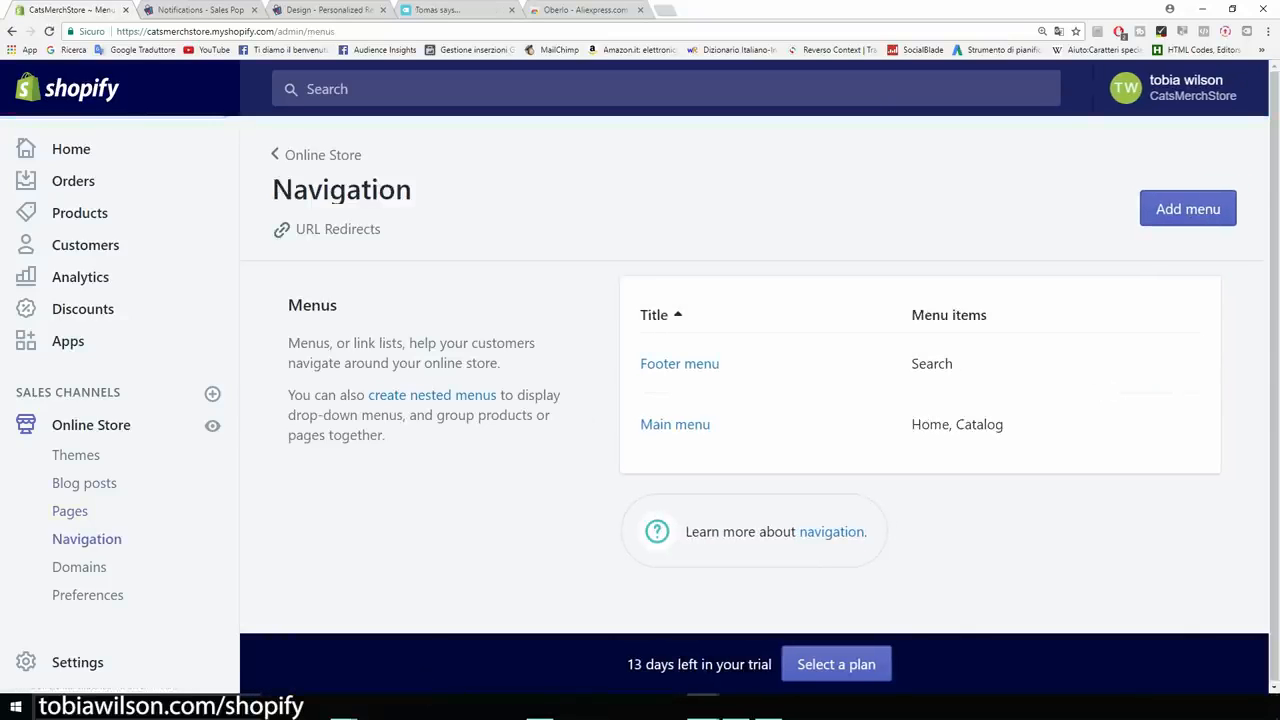
{"action": "left_click", "coordinate": [675, 424]}
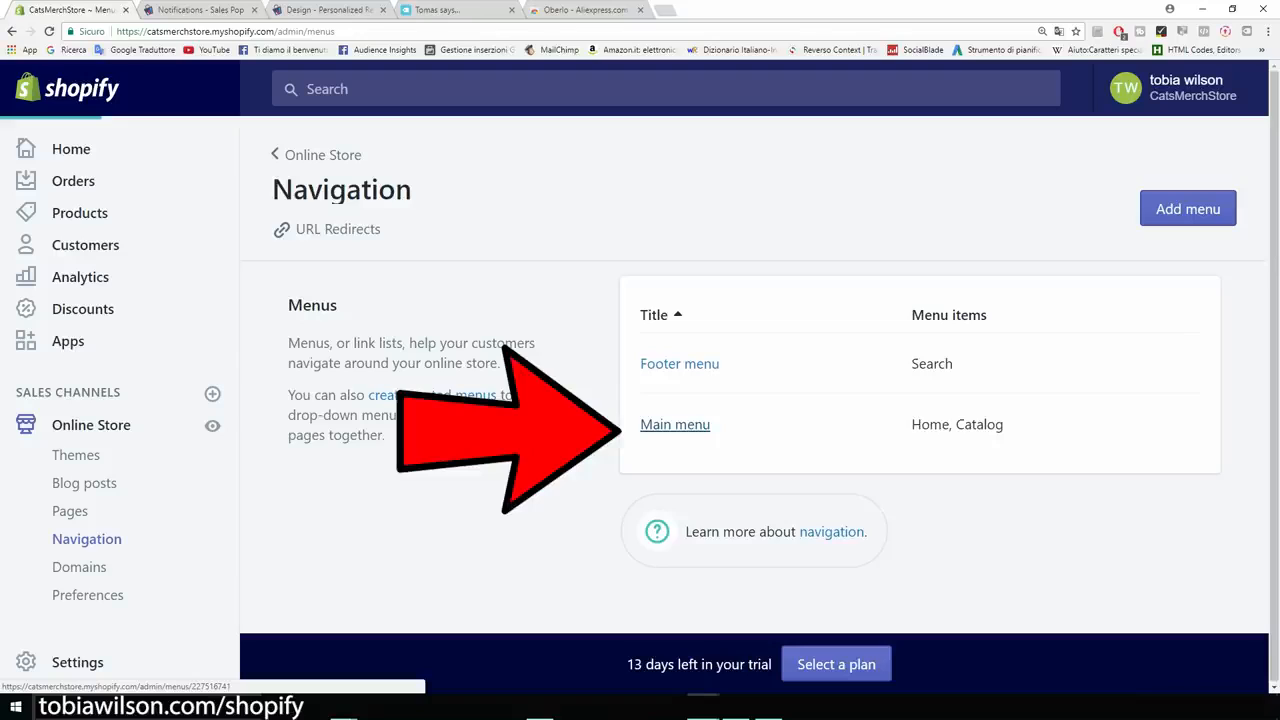
{"action": "scroll", "coordinate": [690, 490], "scroll_direction": "down", "scroll_amount": 2}
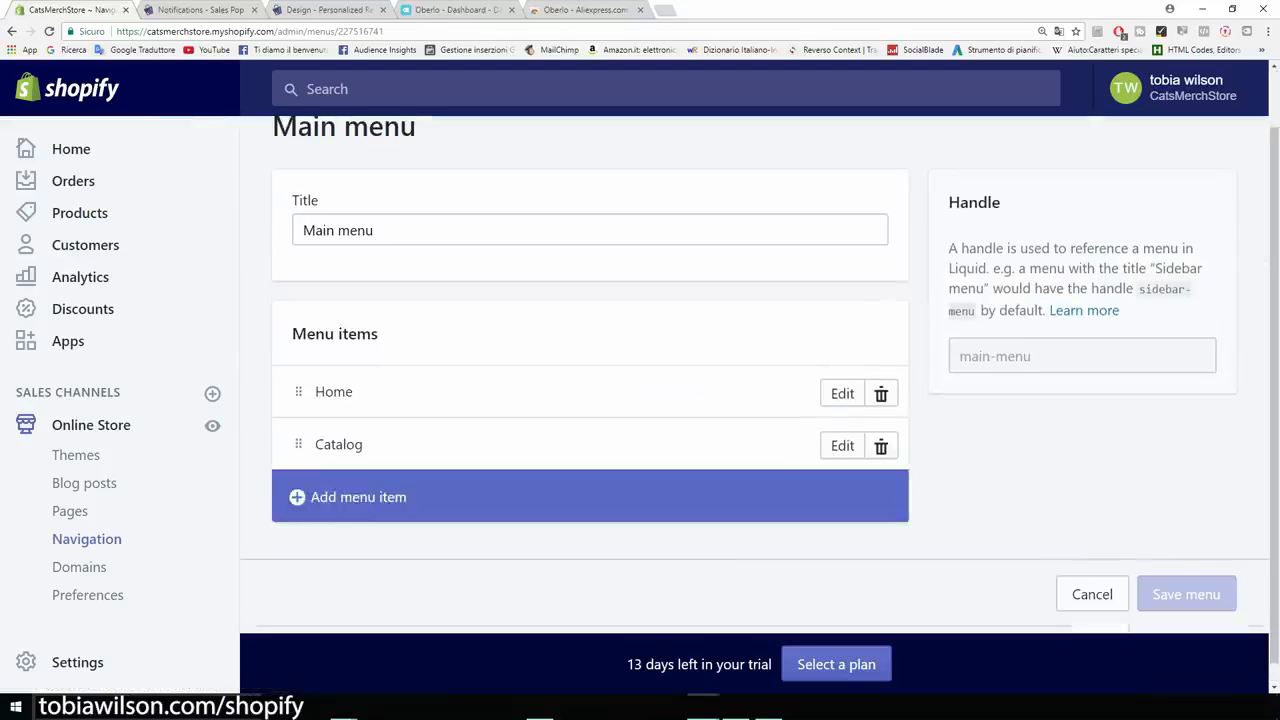
{"action": "left_click", "coordinate": [842, 445]}
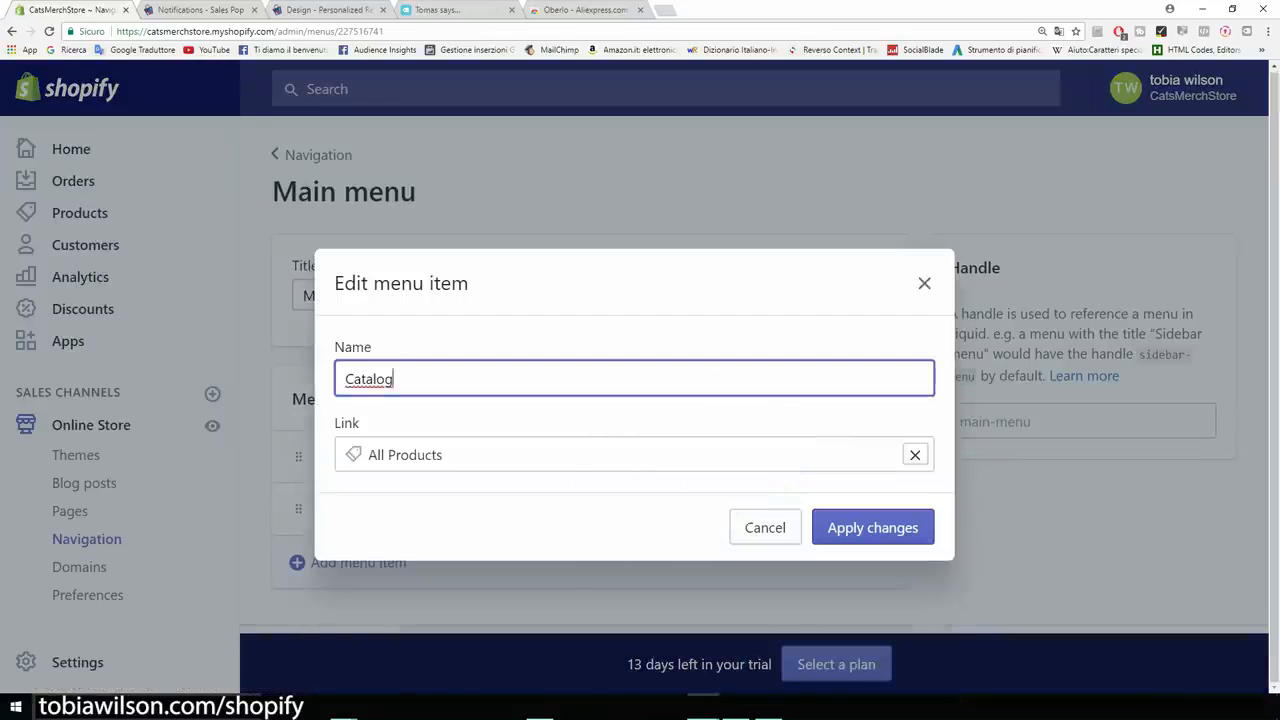
{"action": "type", "text": "Products"}
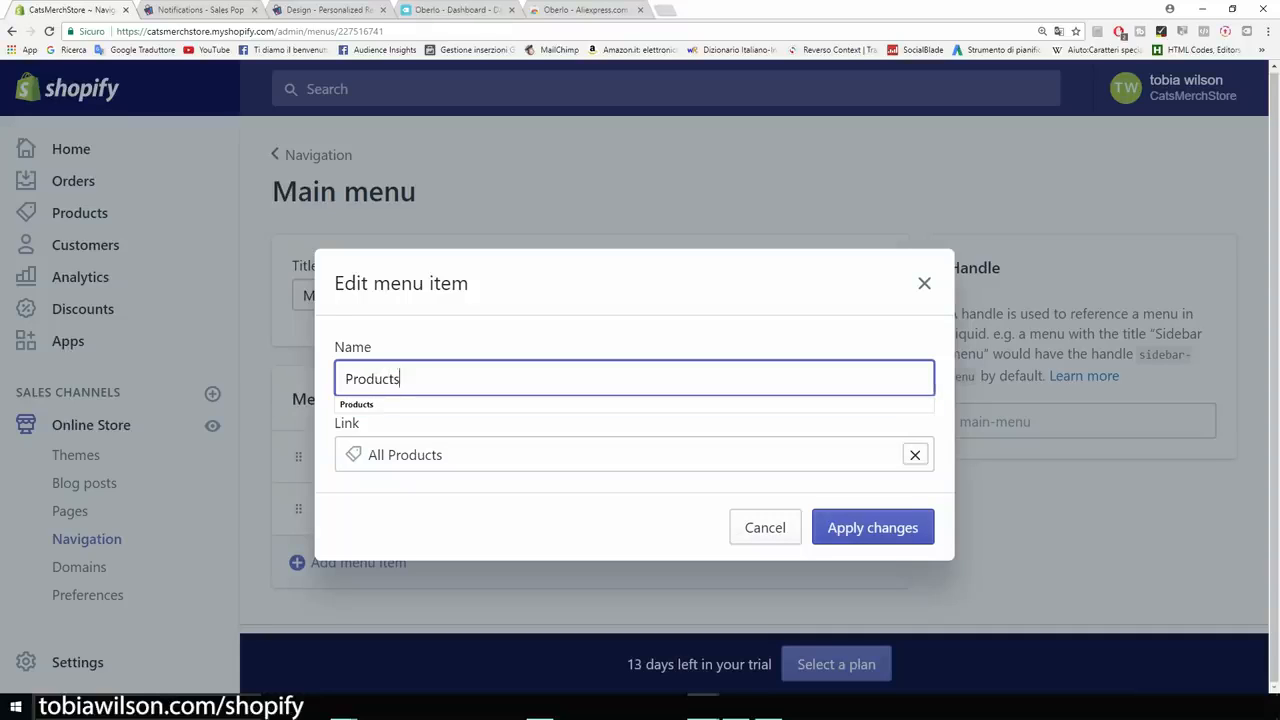
{"action": "left_click", "coordinate": [916, 533]}
Add an 'About Us' menu item linked to the Abous Us page and save the menu.
{"action": "scroll", "coordinate": [754, 400], "scroll_direction": "down", "scroll_amount": 1}
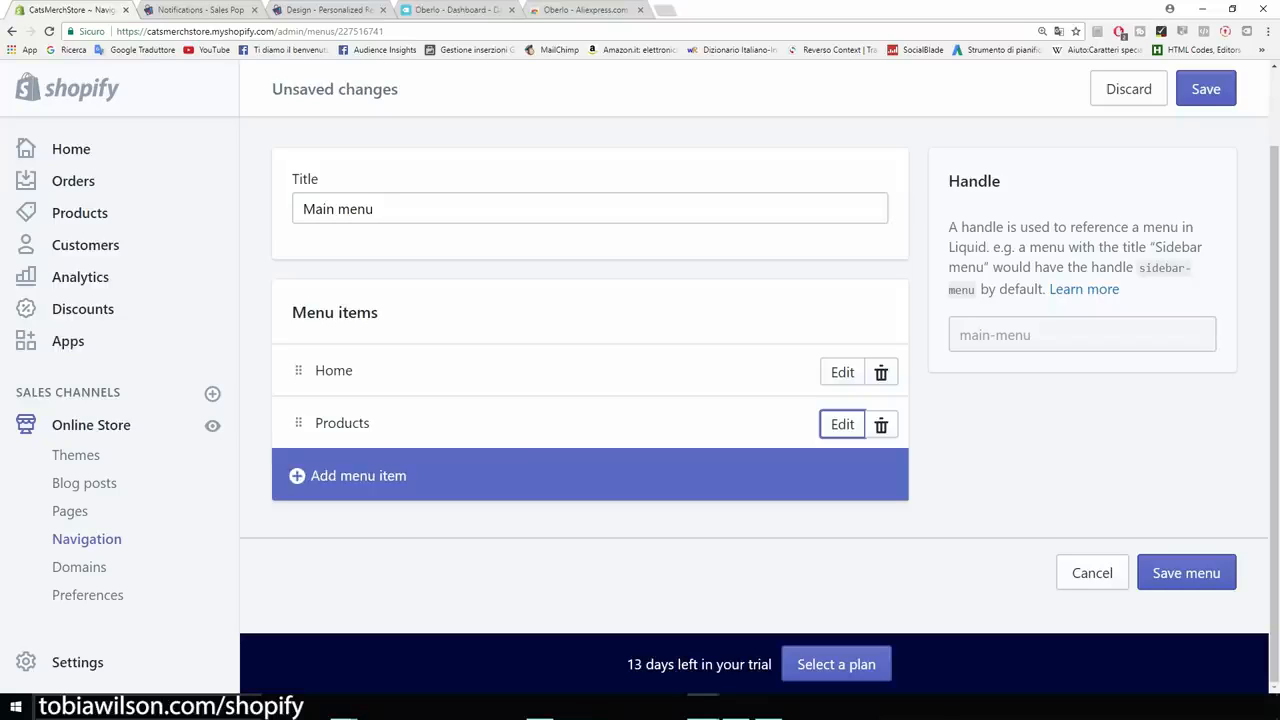
{"action": "left_click", "coordinate": [358, 475]}
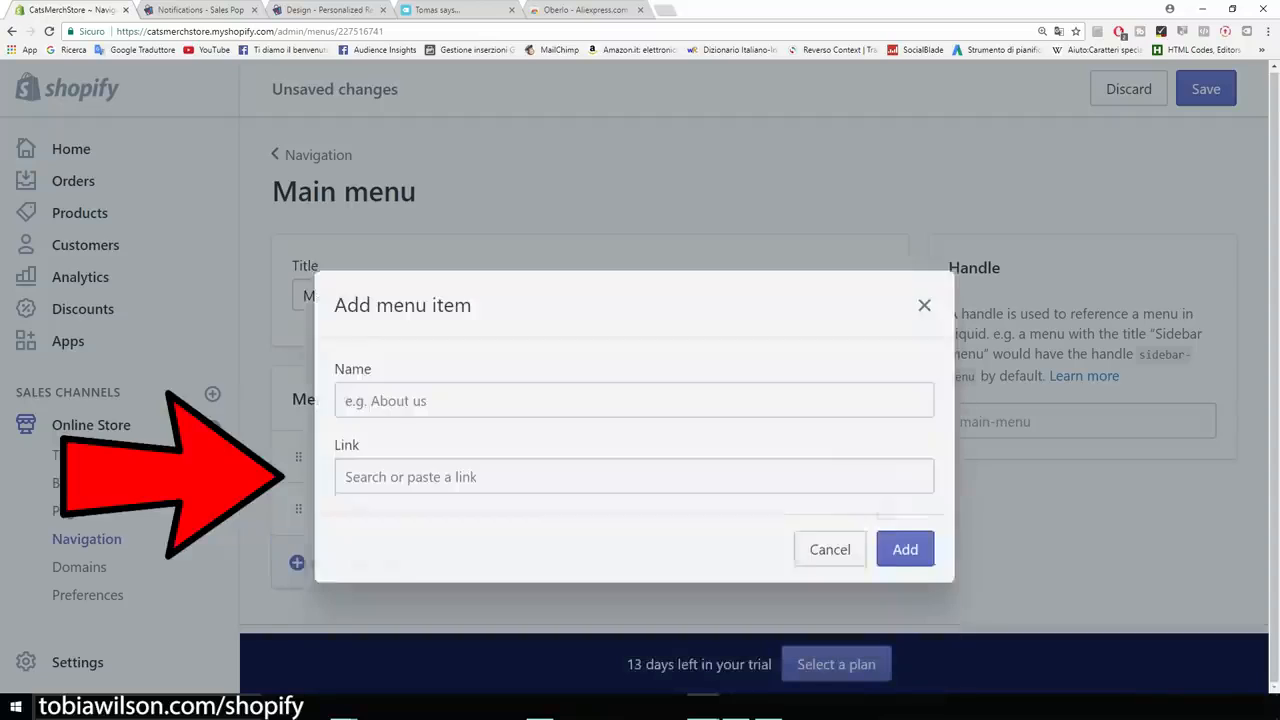
{"action": "type", "text": "A"}
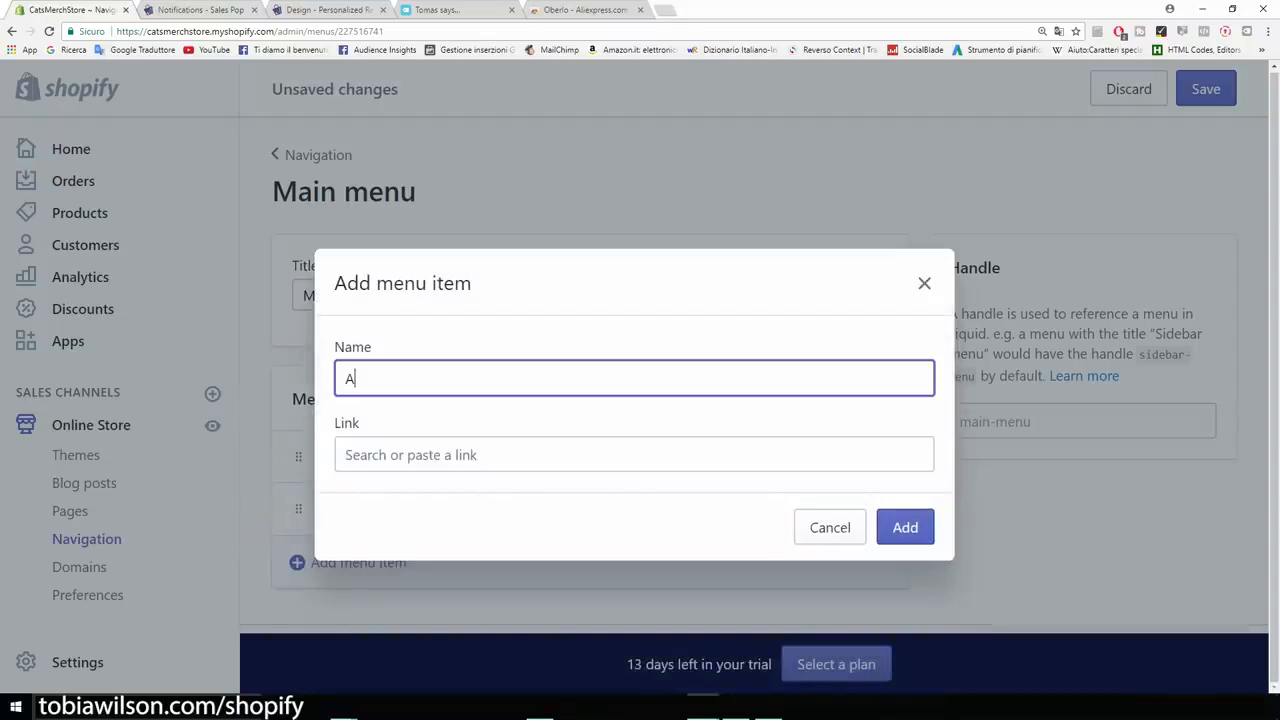
{"action": "type", "text": "bout Us"}
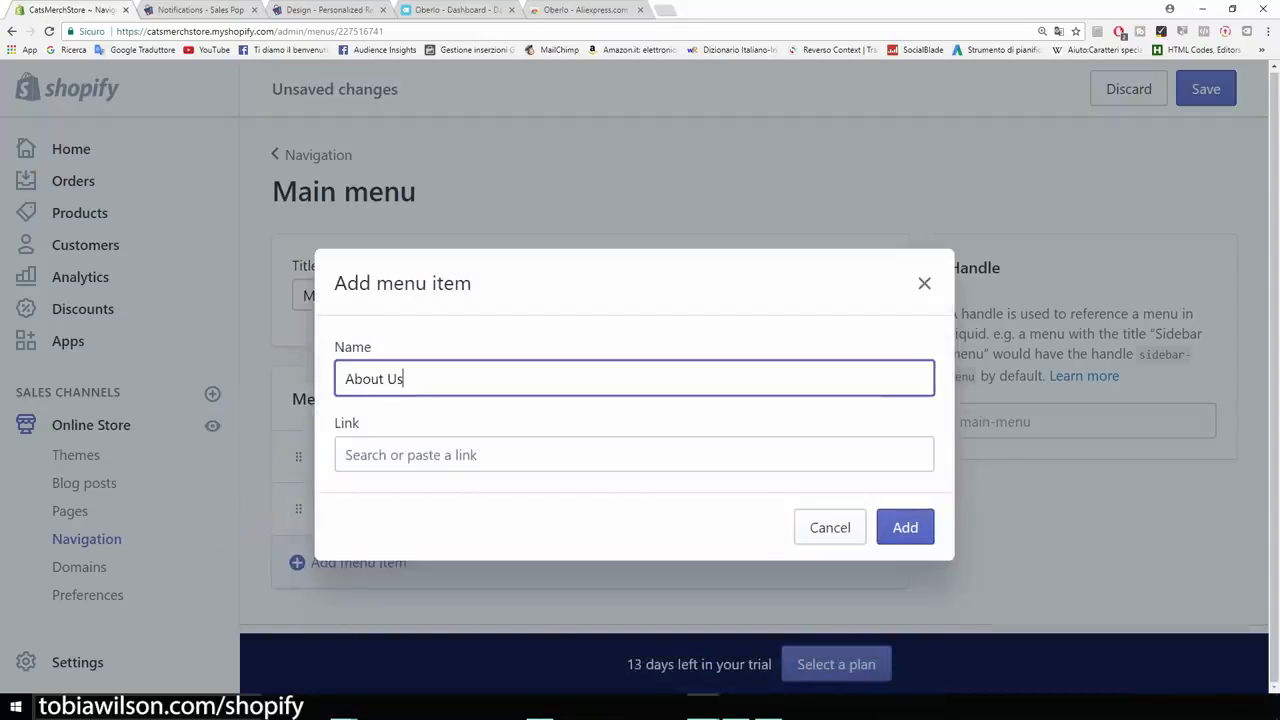
{"action": "key", "text": "Tab"}
{"action": "key", "text": "Down"}
{"action": "key", "text": "Down"}
{"action": "key", "text": "Down"}
{"action": "key", "text": "Down"}
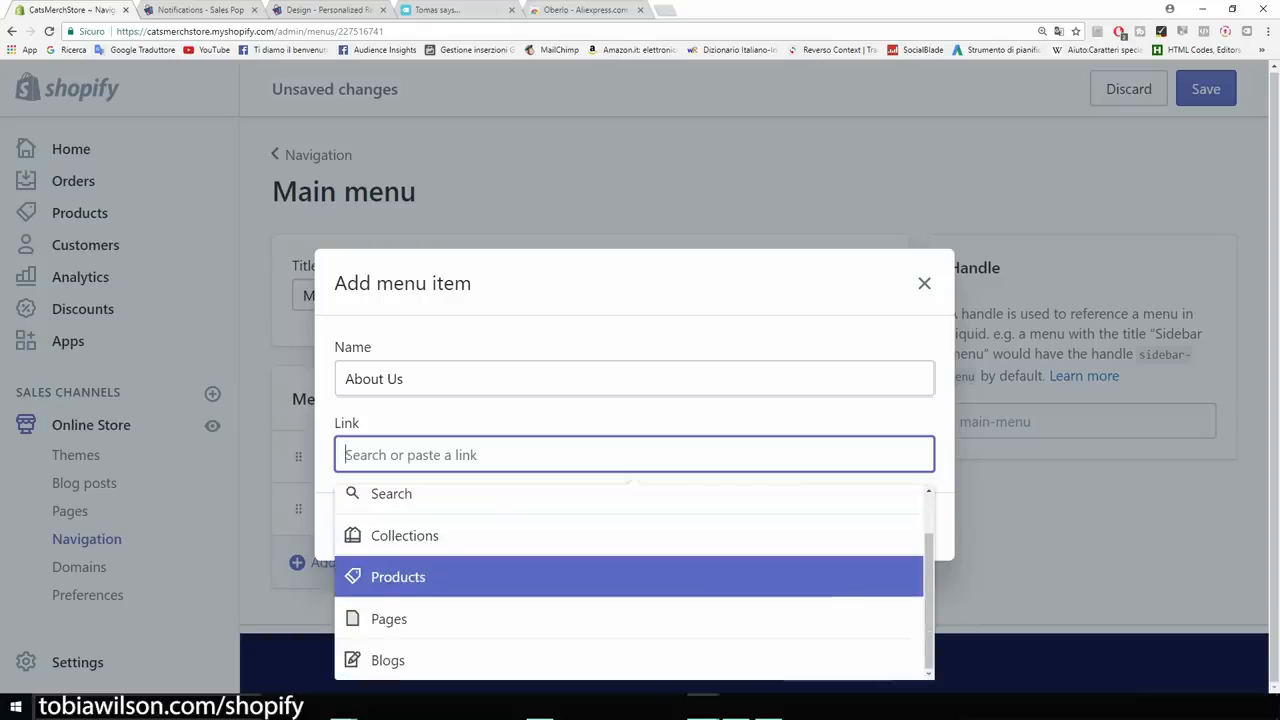
{"action": "key", "text": "Return"}
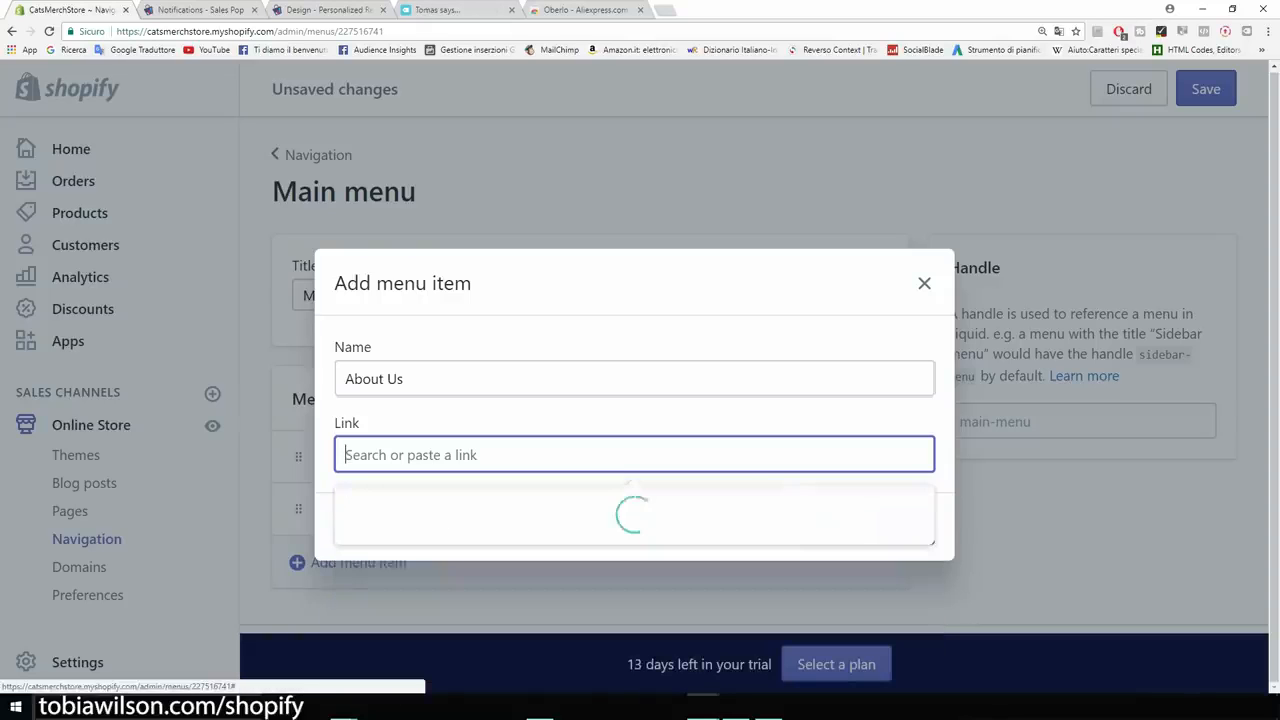
{"action": "key", "text": "Down"}
{"action": "key", "text": "Return"}
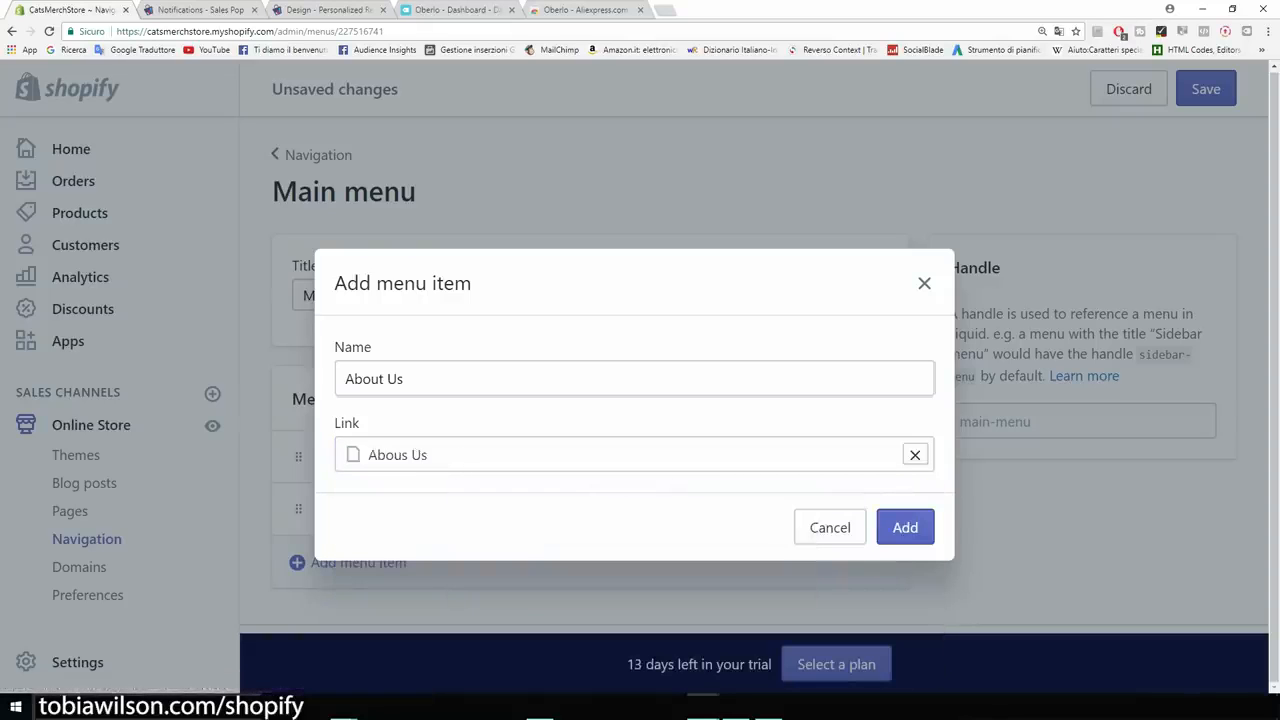
{"action": "left_click", "coordinate": [905, 527]}
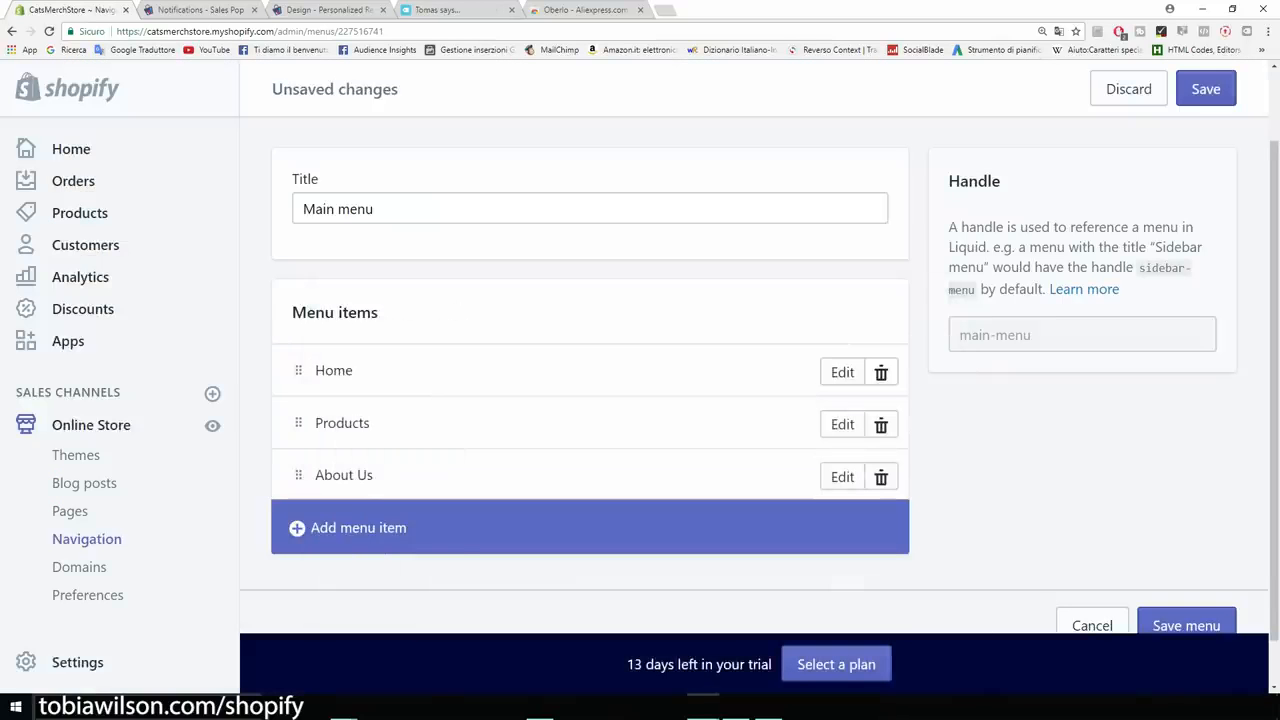
{"action": "left_click", "coordinate": [1206, 89]}
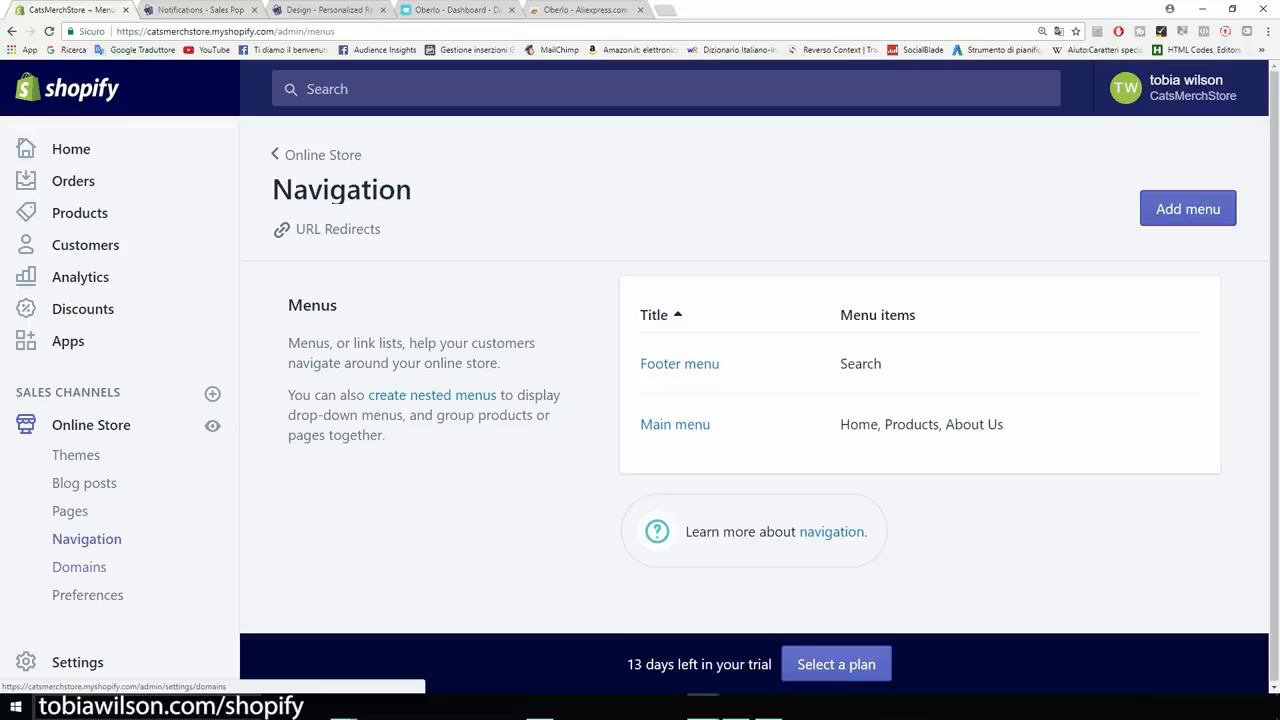
Check the store's current myshopify.com address in the Domains settings.
{"action": "left_click", "coordinate": [79, 567]}
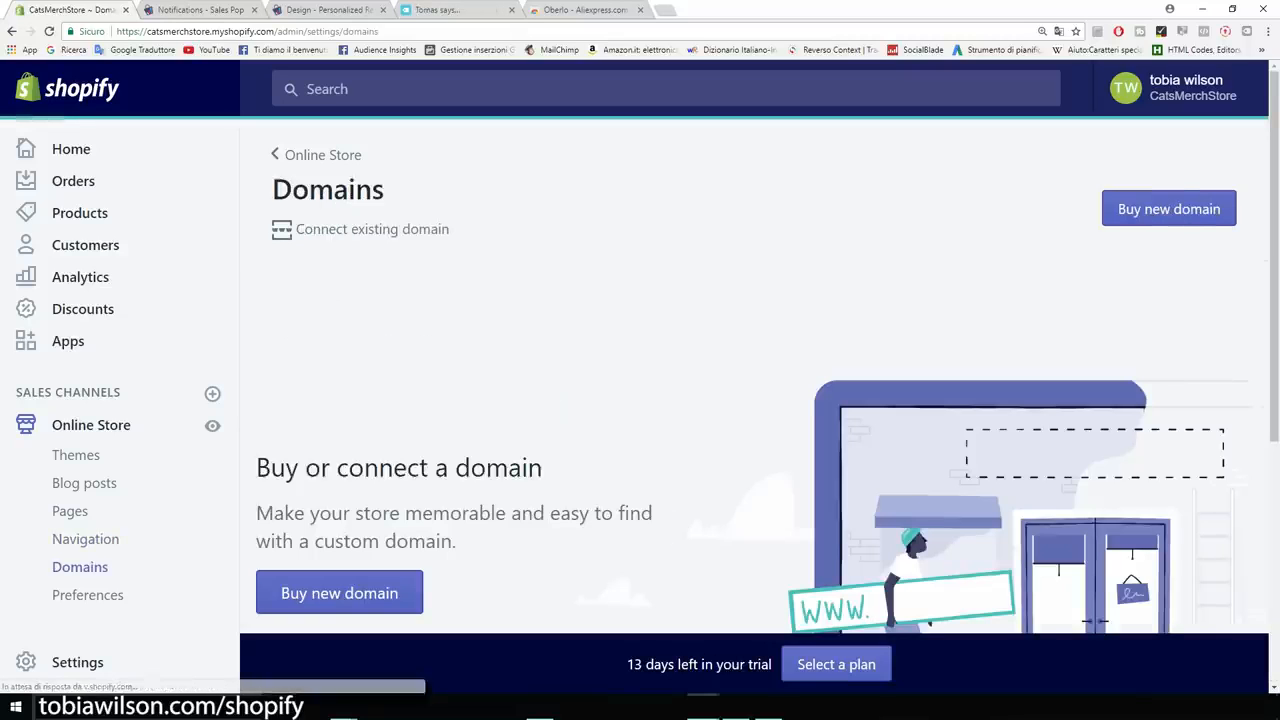
{"action": "left_click_drag", "start_coordinate": [210, 31], "coordinate": [274, 31]}
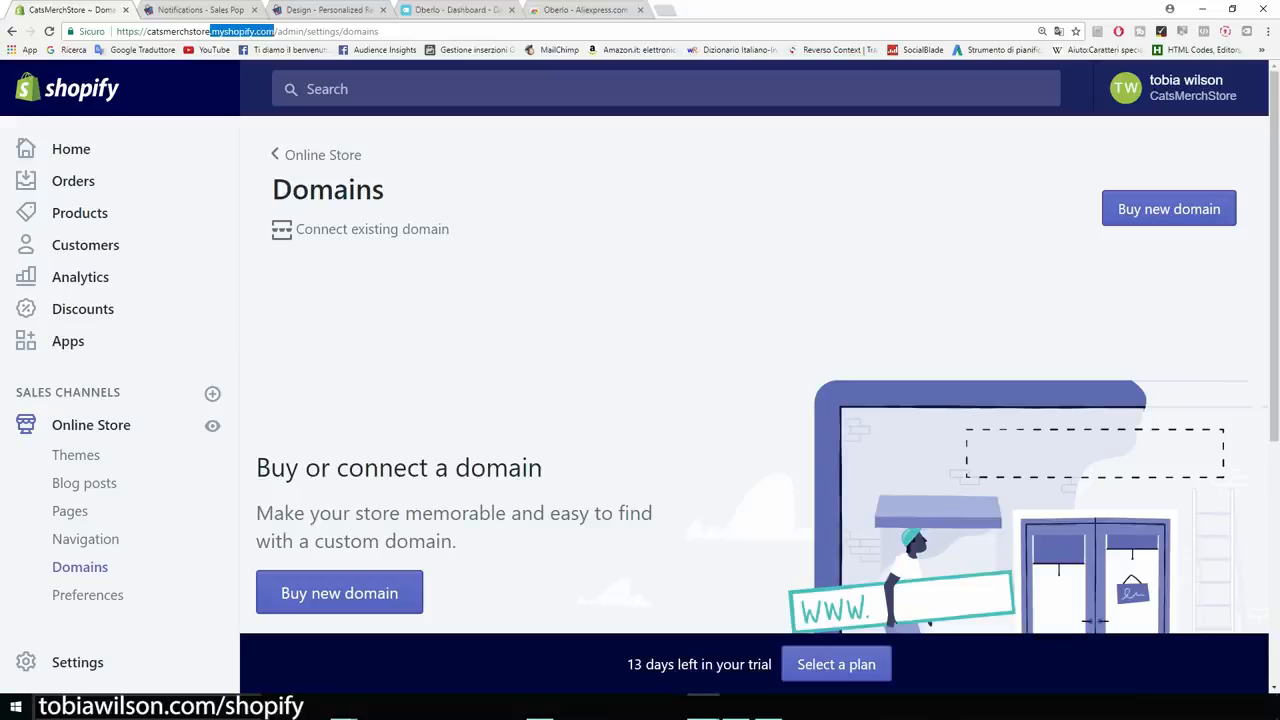
{"action": "left_click", "coordinate": [276, 31]}
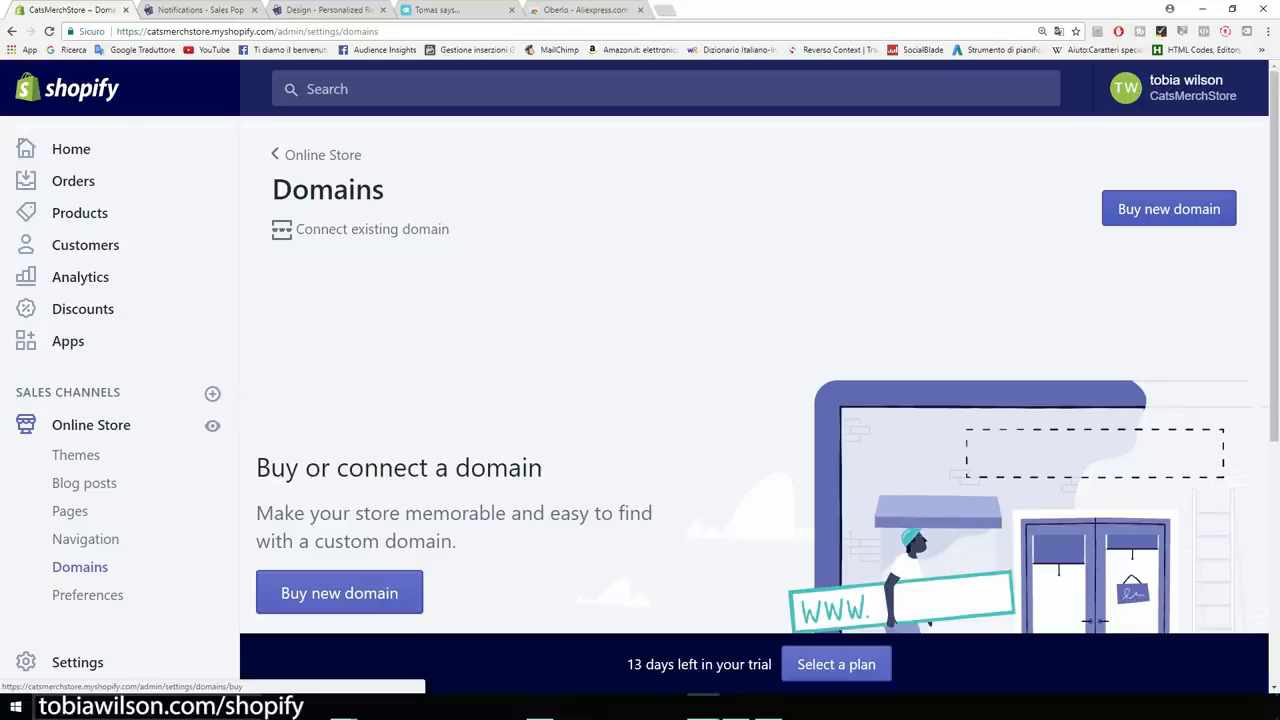
Search for catsmerch.com and review the offers, with catsmerch.com at $14 USD/year.
{"action": "left_click", "coordinate": [1169, 208]}
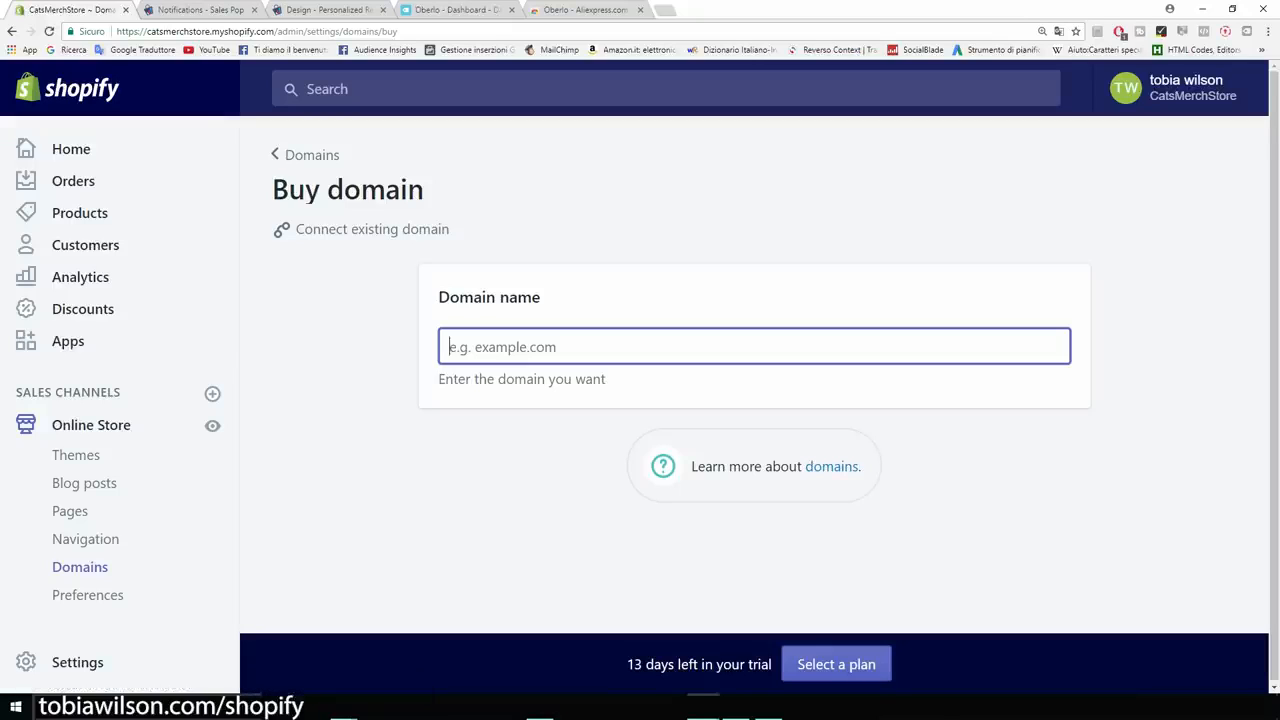
{"action": "type", "text": "catsmerch"}
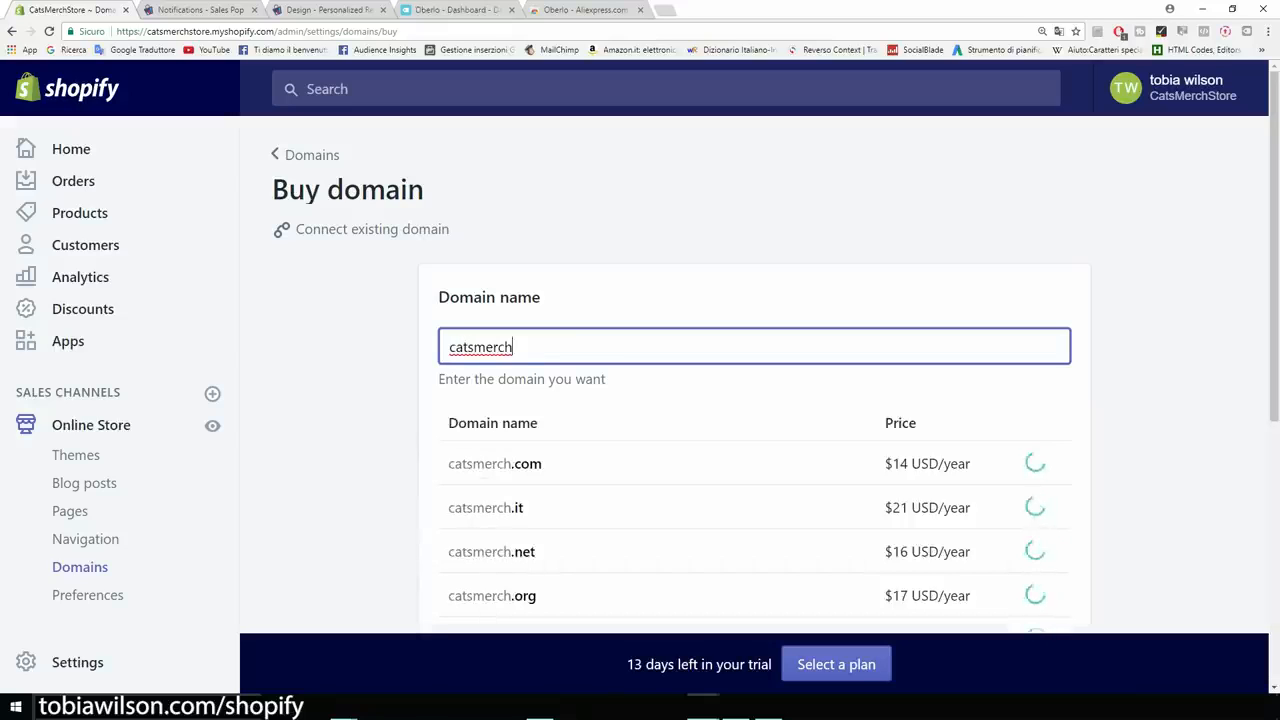
{"action": "type", "text": ".com"}
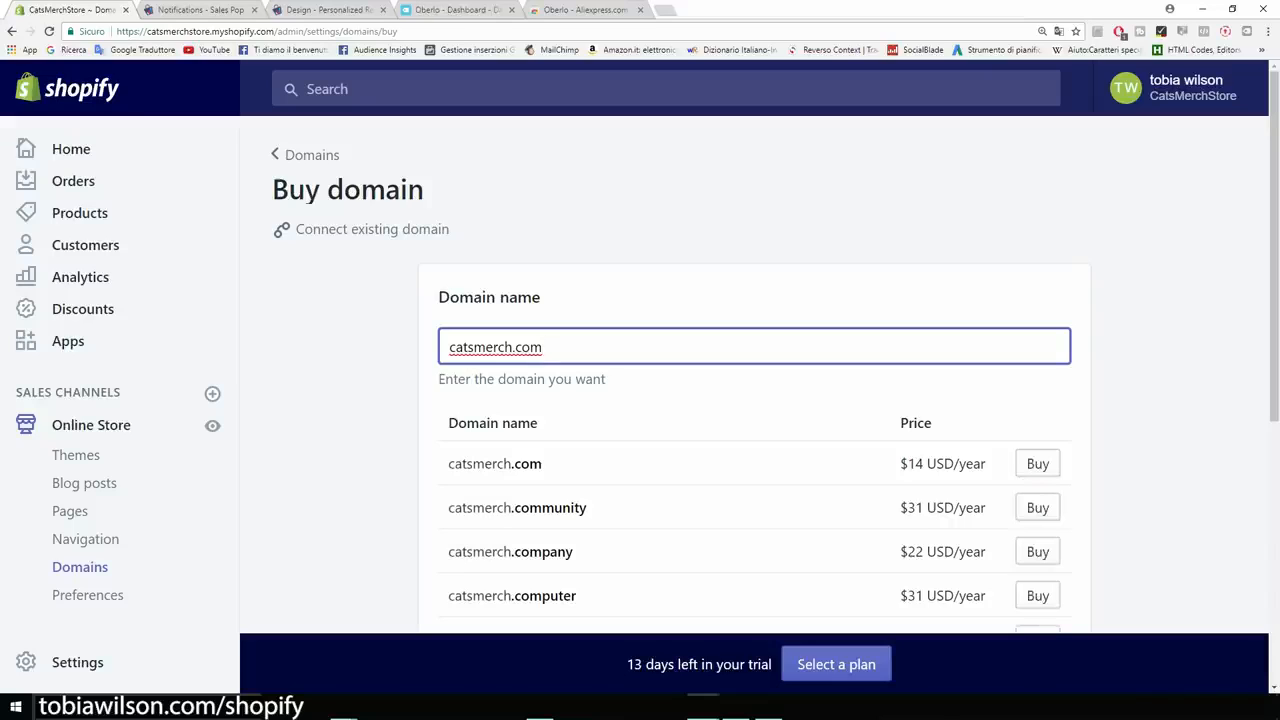
{"action": "left_click_drag", "start_coordinate": [908, 463], "coordinate": [986, 463]}
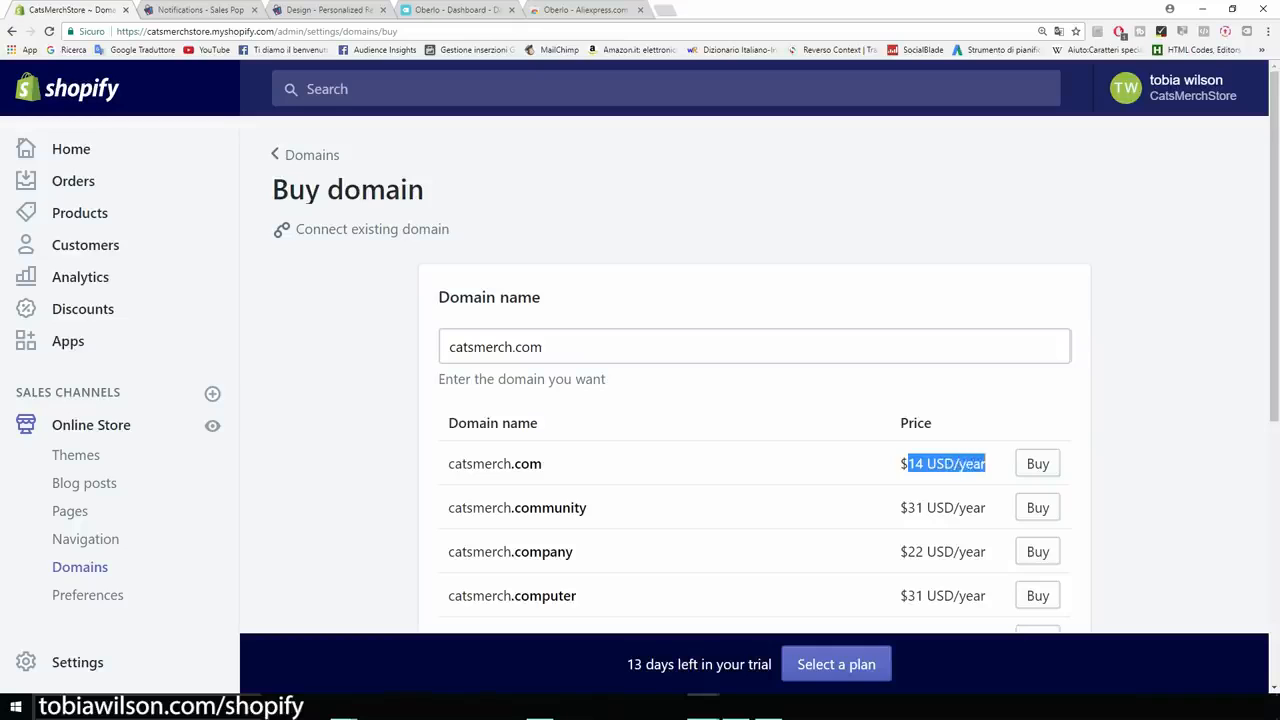
{"action": "left_click", "coordinate": [1150, 440]}
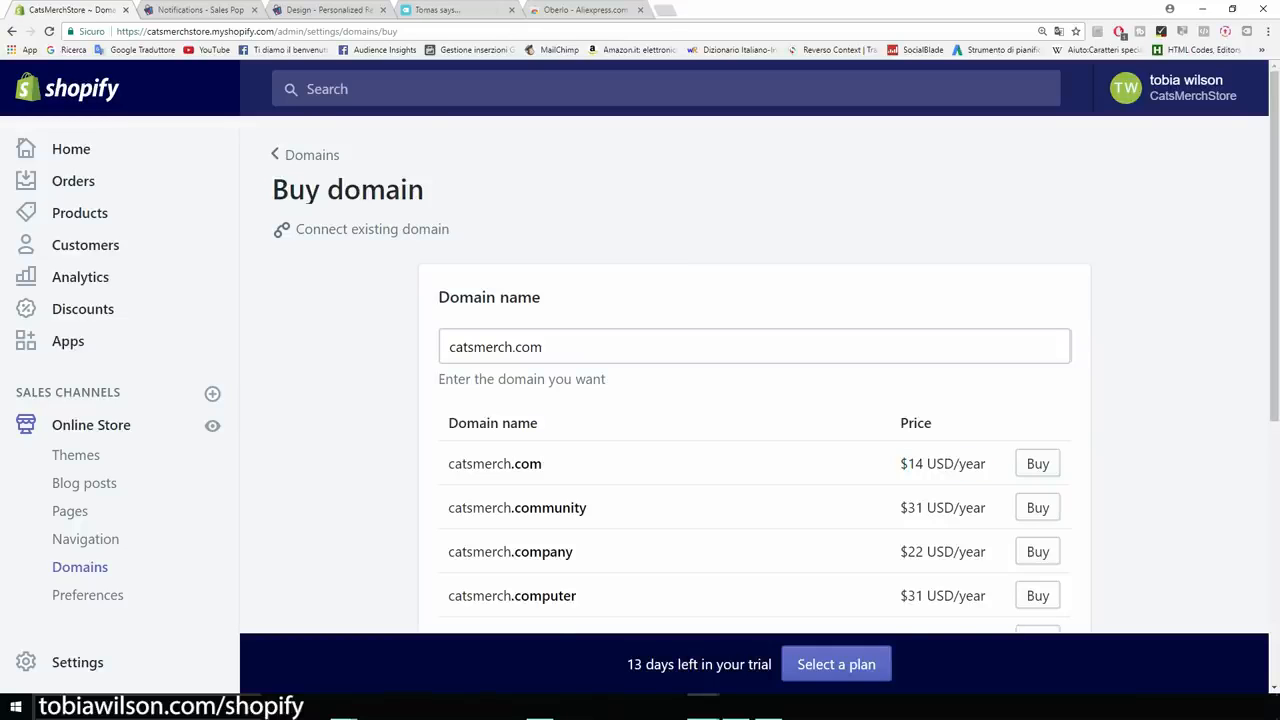
{"action": "scroll", "coordinate": [754, 400], "scroll_direction": "down", "scroll_amount": 2}
{"action": "scroll", "coordinate": [754, 400], "scroll_direction": "down", "scroll_amount": 1}
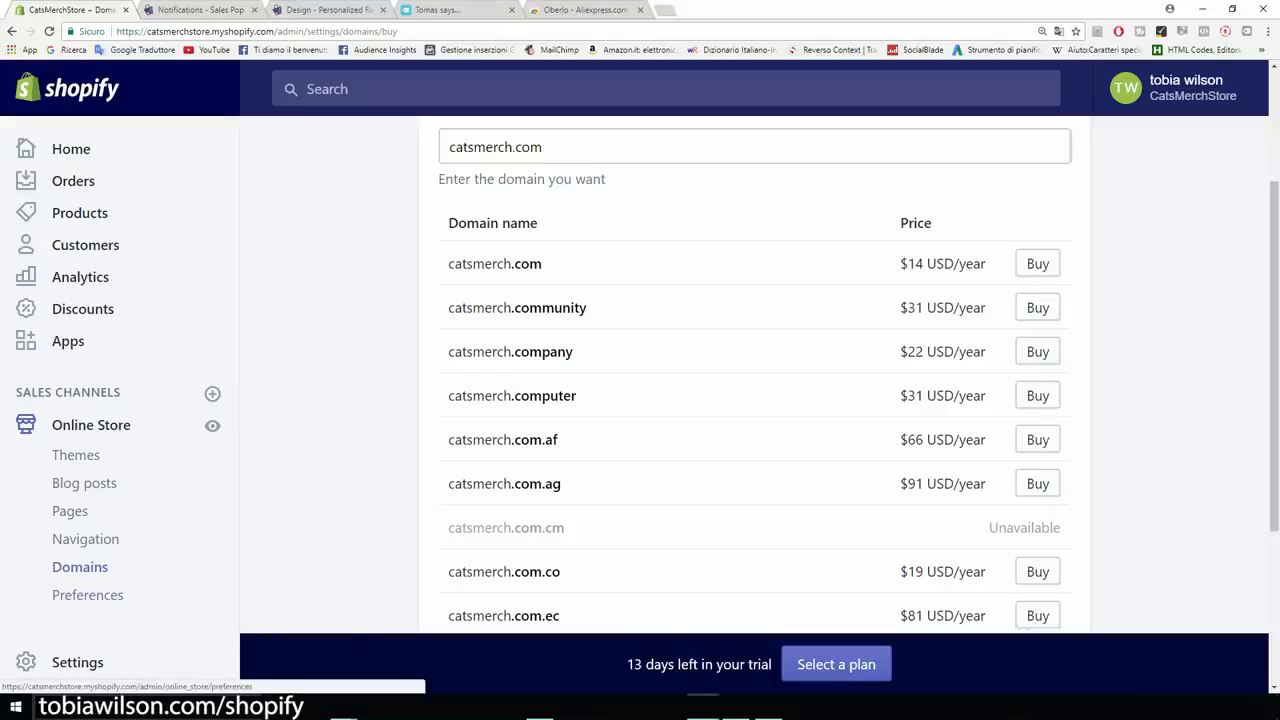
Review the empty homepage Title and meta description fields in Online Store Preferences.
{"action": "left_click", "coordinate": [88, 595]}
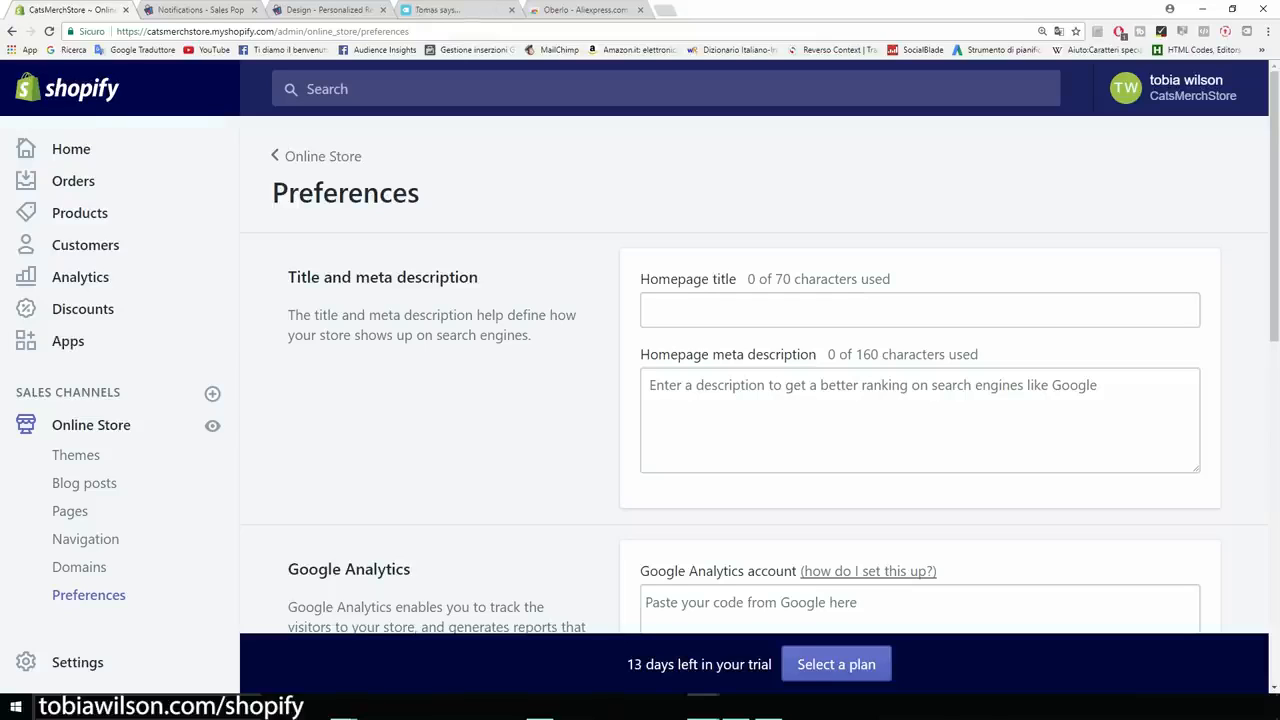
{"action": "left_click_drag", "start_coordinate": [480, 277], "coordinate": [288, 277]}
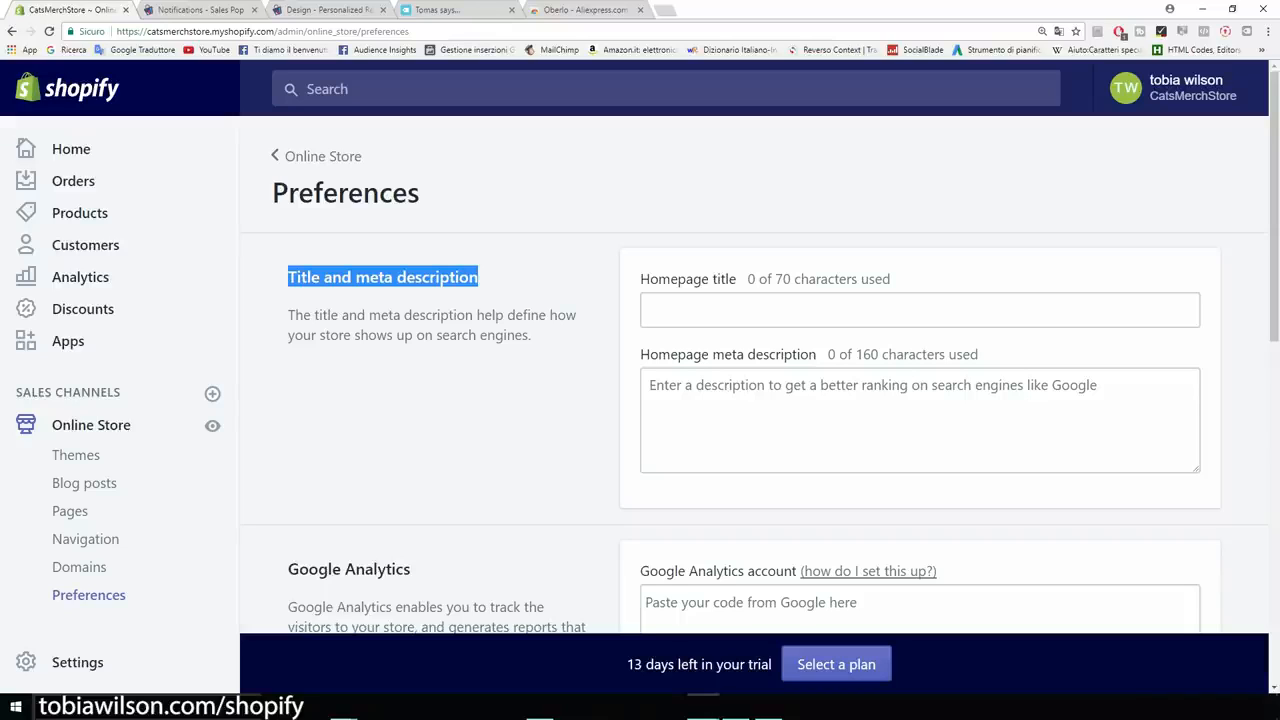
{"action": "left_click", "coordinate": [370, 365]}
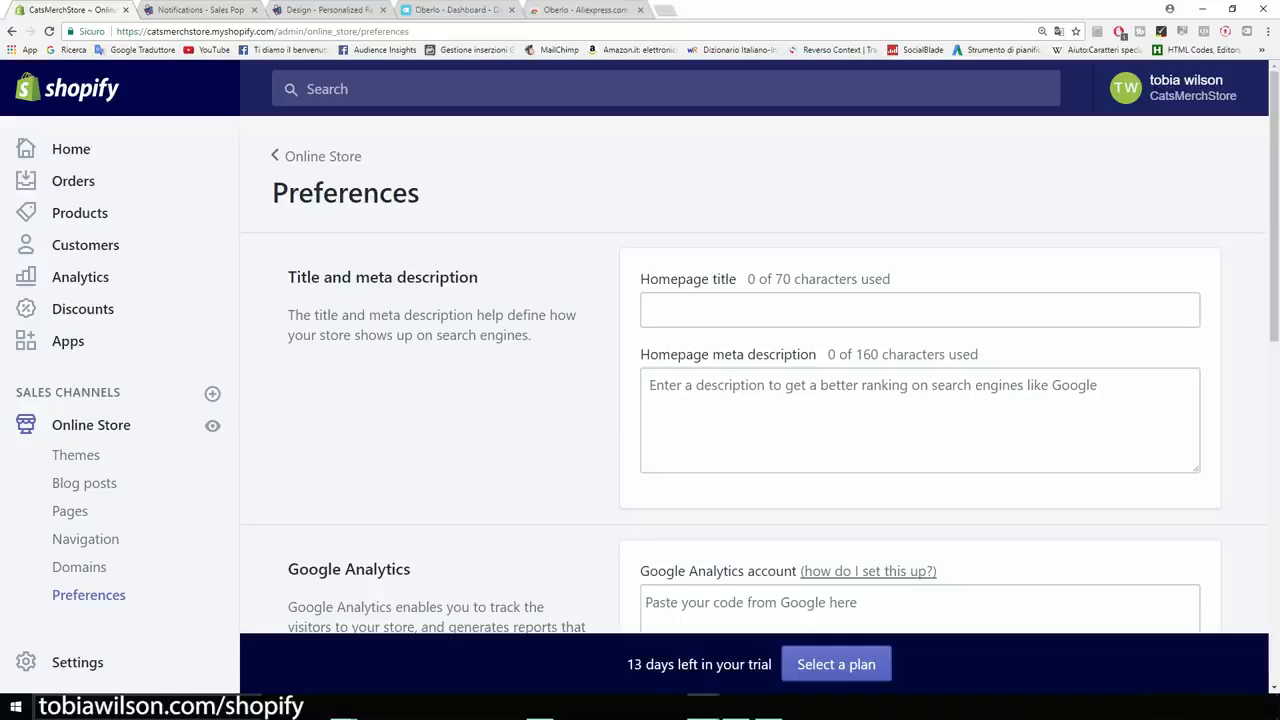
Check the empty Google Analytics section in Online Store Preferences, then open a new browser tab.
{"action": "scroll", "coordinate": [760, 375], "scroll_direction": "down", "scroll_amount": 1}
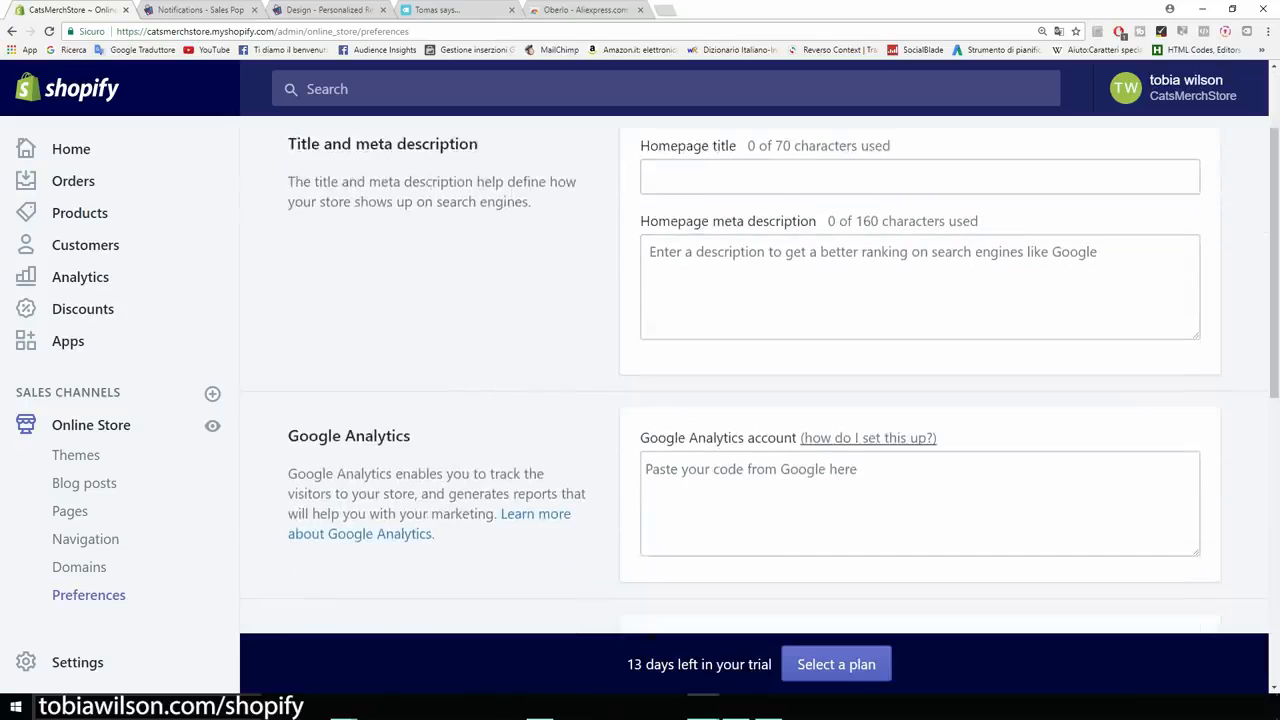
{"action": "scroll", "coordinate": [760, 375], "scroll_direction": "down", "scroll_amount": 1}
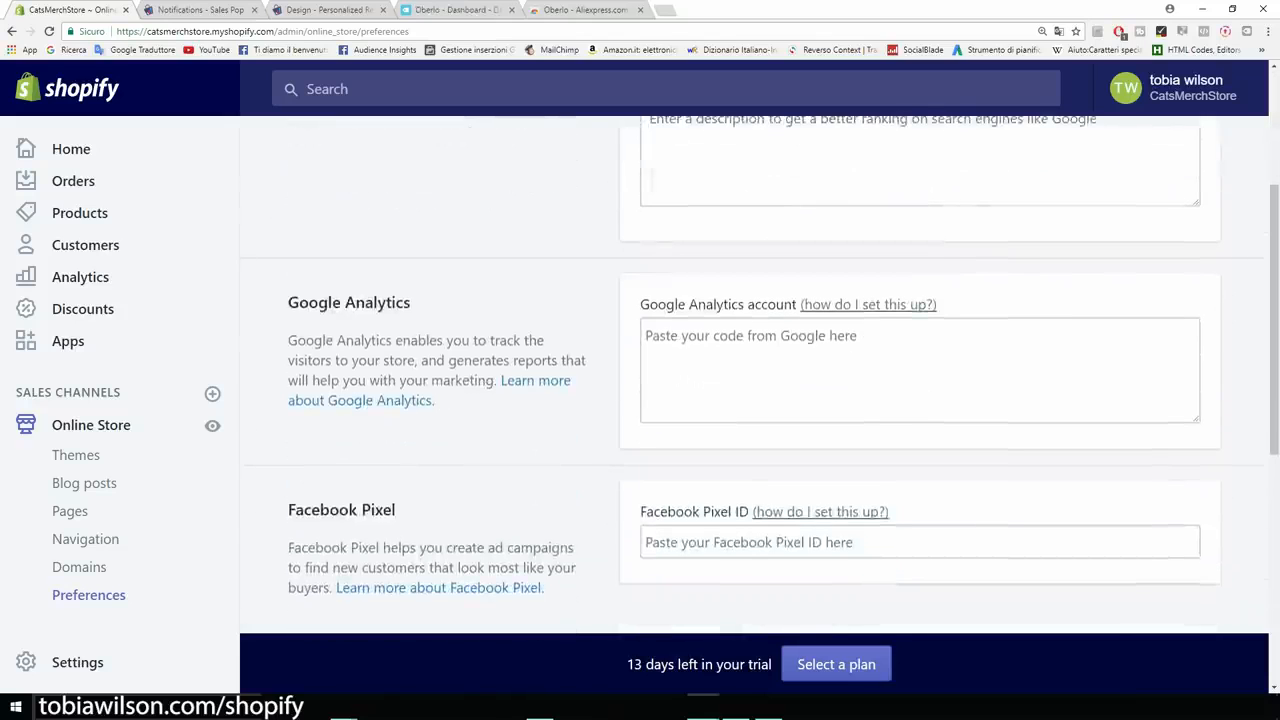
{"action": "left_click_drag", "start_coordinate": [411, 302], "coordinate": [288, 302]}
{"action": "left_click", "coordinate": [288, 302]}
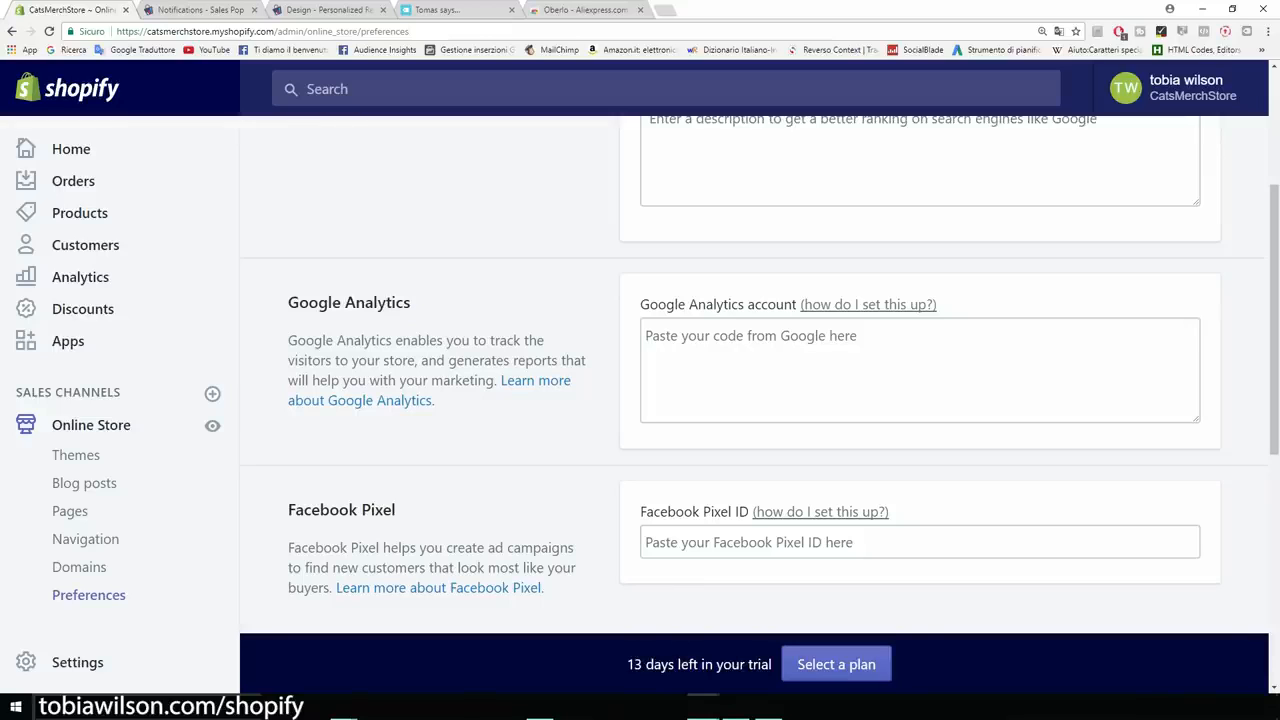
{"action": "left_click", "coordinate": [665, 10]}
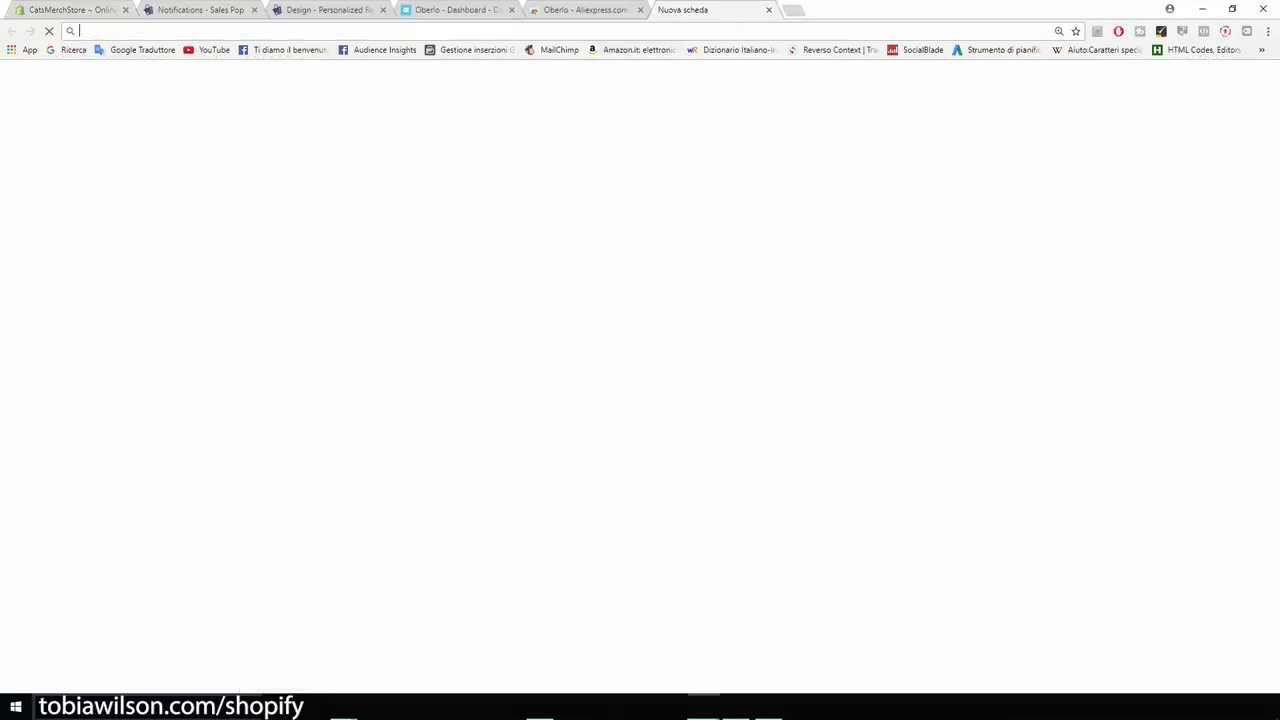
Search Google for 'analytics' and go to the Google Analytics Solutions sign-in page.
{"action": "left_click", "coordinate": [72, 50]}
{"action": "type", "text": "anaò"}
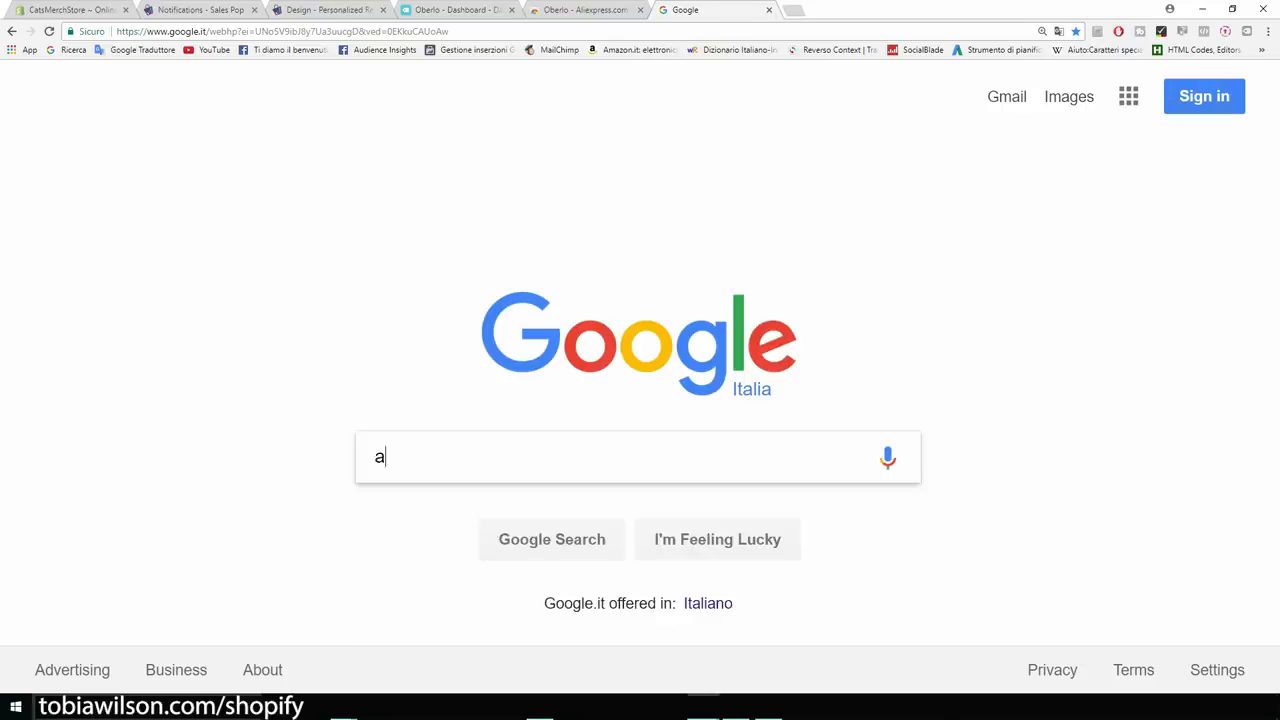
{"action": "key", "text": "BackSpace"}
{"action": "type", "text": "lyri"}
{"action": "key", "text": "Down"}
{"action": "key", "text": "Up"}
{"action": "key", "text": "BackSpace"}
{"action": "key", "text": "BackSpace"}
{"action": "type", "text": "tics"}
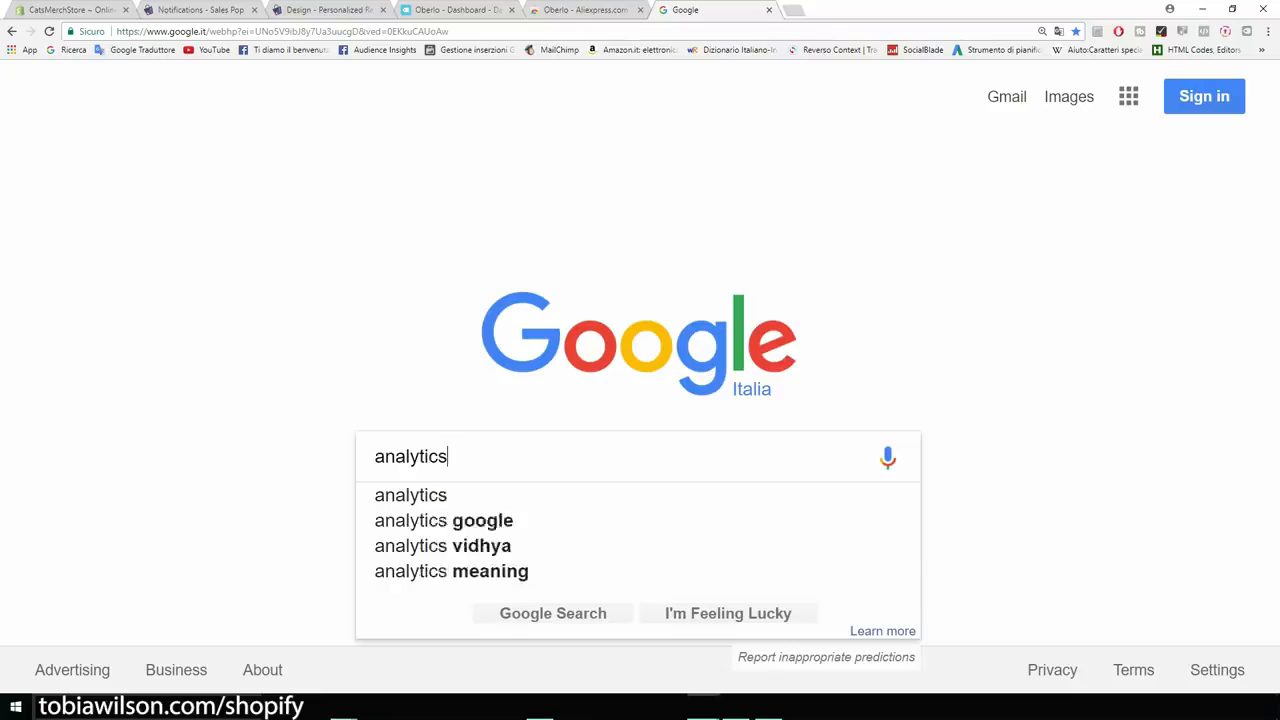
{"action": "key", "text": "Return"}
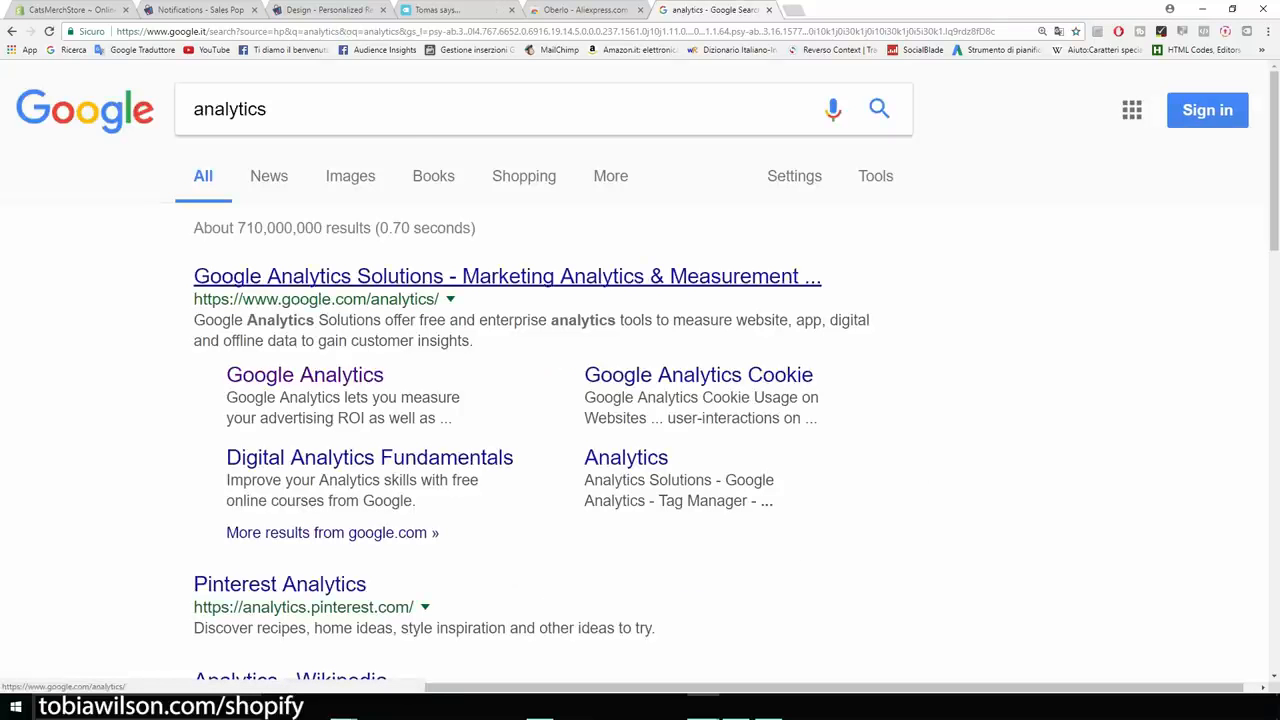
{"action": "left_click", "coordinate": [507, 276]}
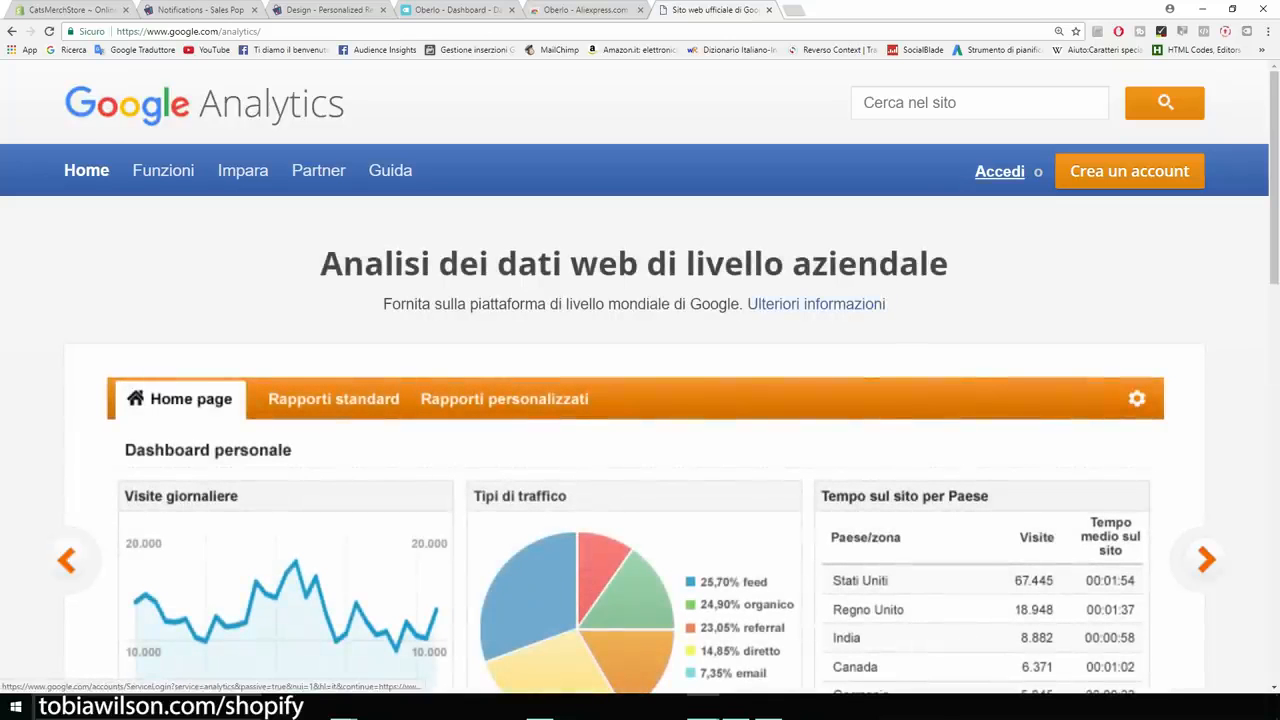
{"action": "left_click", "coordinate": [1000, 171]}
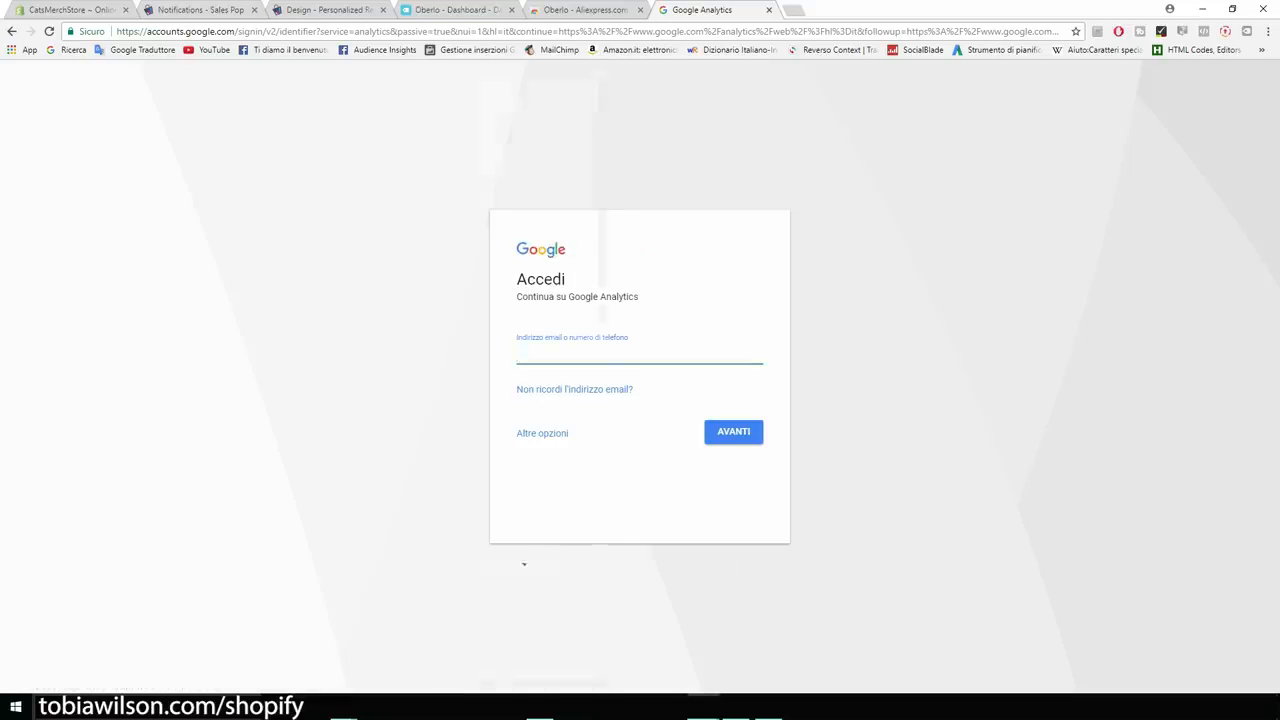
Switch the sign-in page to English (United States) and sign in with the account email and password.
{"action": "left_click", "coordinate": [508, 564]}
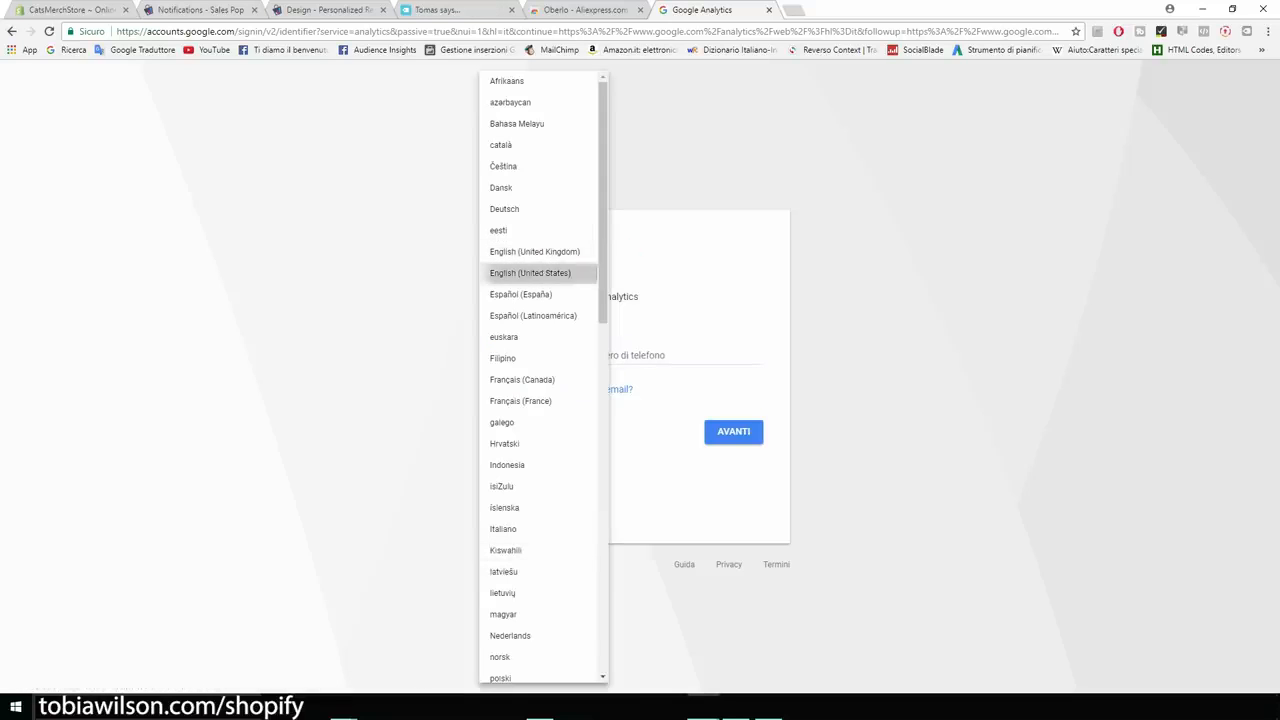
{"action": "left_click", "coordinate": [530, 272]}
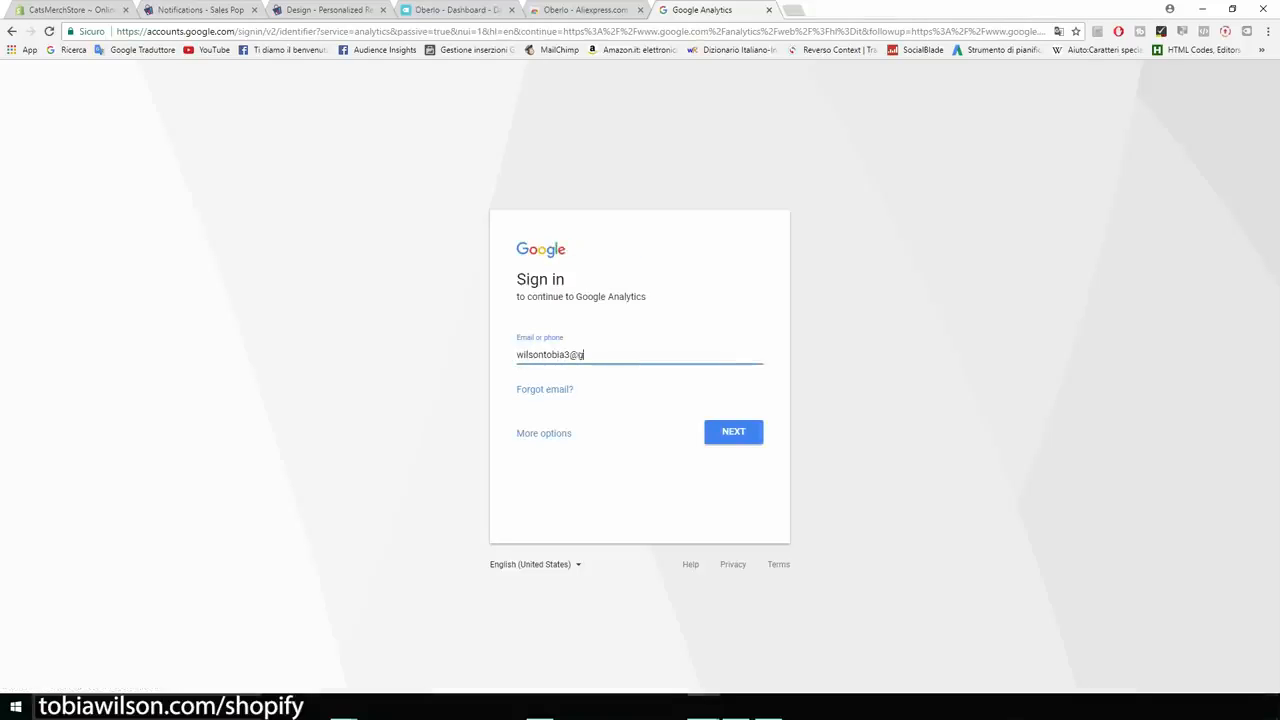
{"action": "key", "text": "Return"}
{"action": "type", "text": "••••••••"}
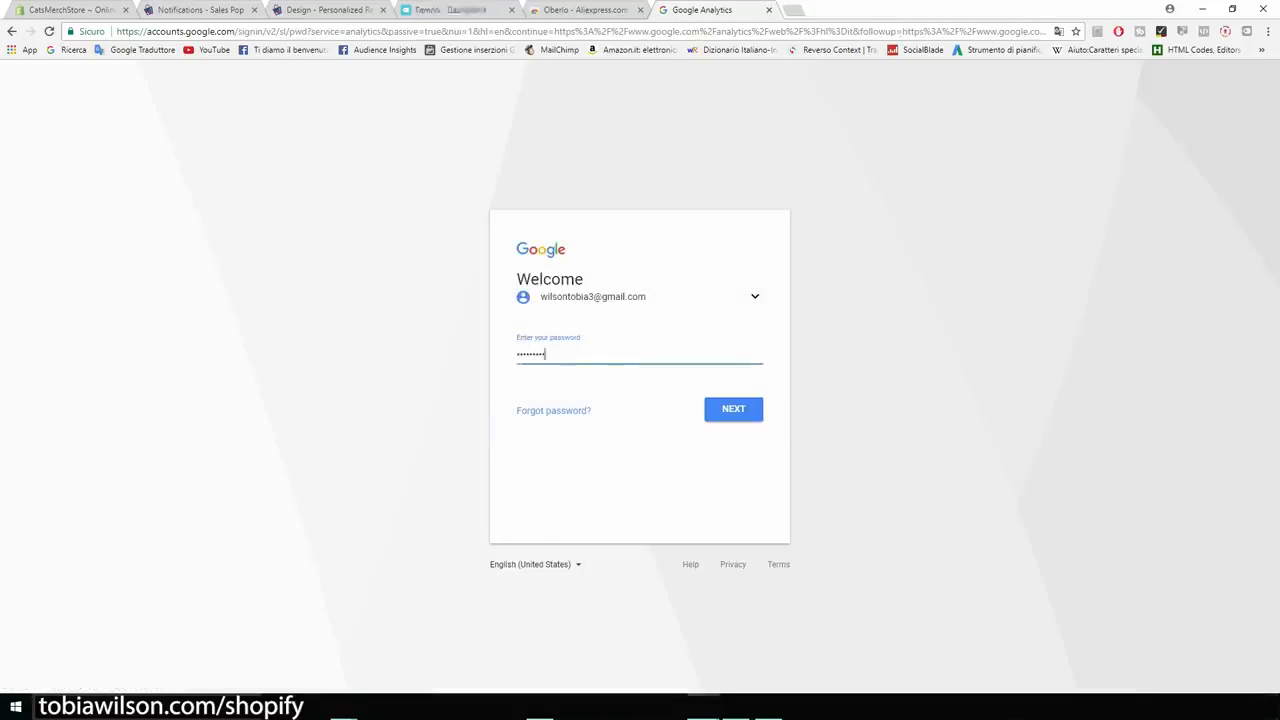
{"action": "key", "text": "Return"}
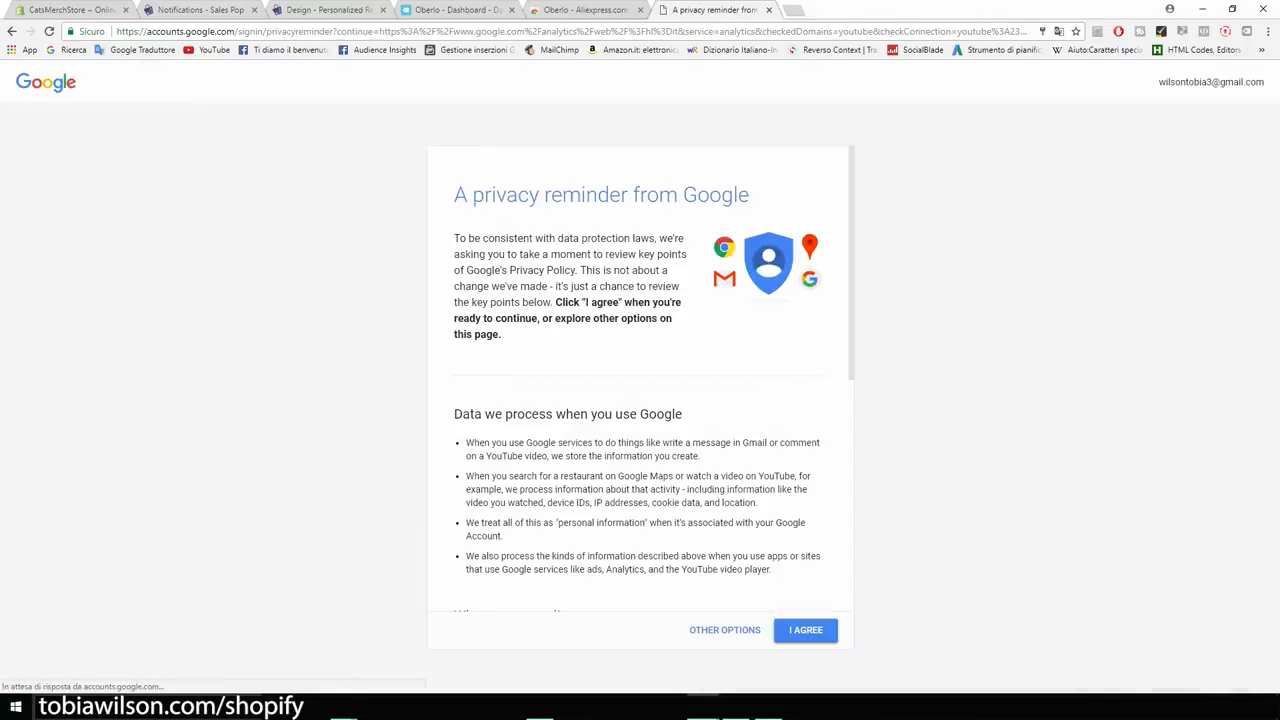
Accept the Google Accounts privacy reminder to reach the Analytics sign-up page.
{"action": "left_click", "coordinate": [806, 630]}
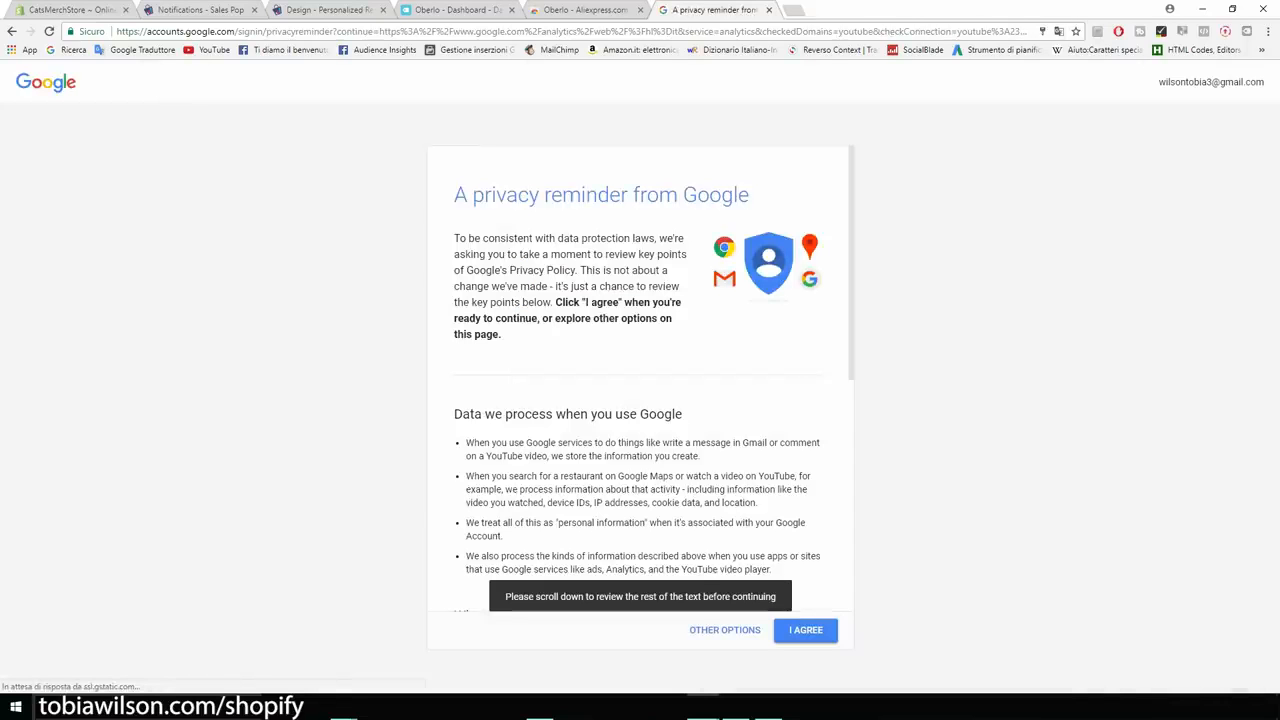
{"action": "scroll", "coordinate": [640, 380], "scroll_direction": "down", "scroll_amount": 2}
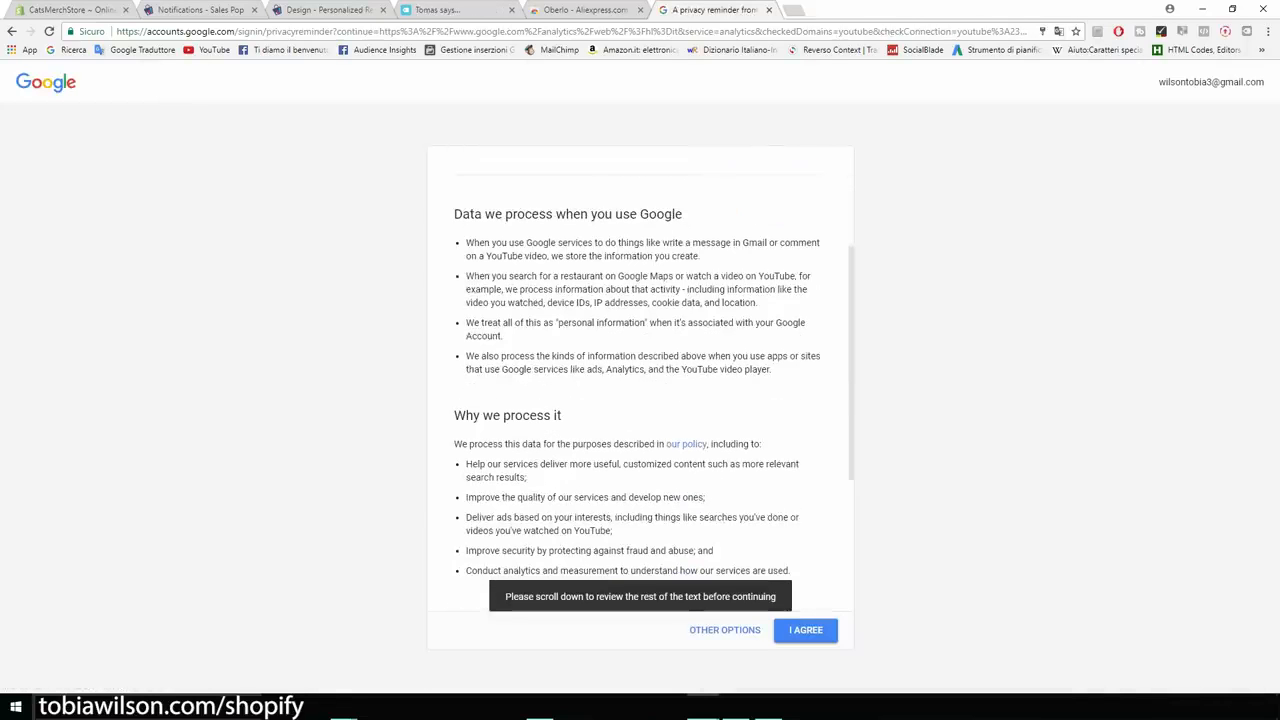
{"action": "scroll", "coordinate": [640, 380], "scroll_direction": "down", "scroll_amount": 3}
{"action": "left_click", "coordinate": [806, 630]}
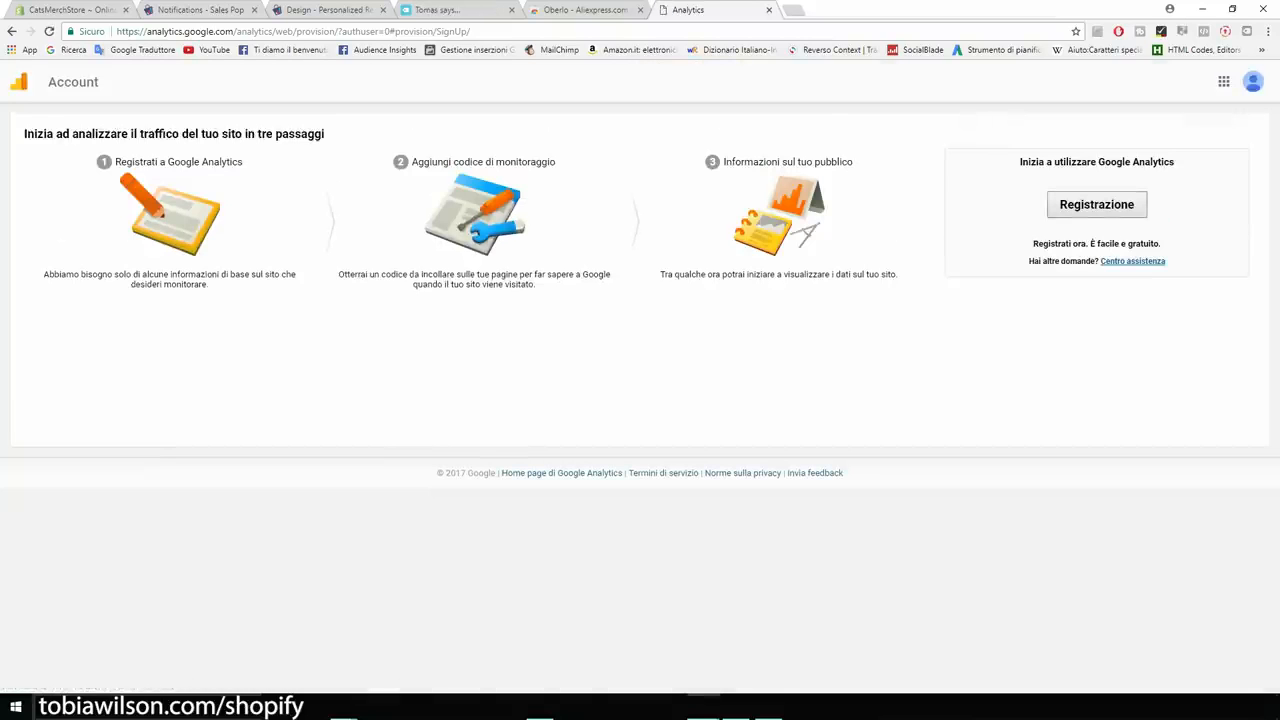
Start the Google Analytics sign-up and name the account CatsMerch.
{"action": "left_click", "coordinate": [1097, 204]}
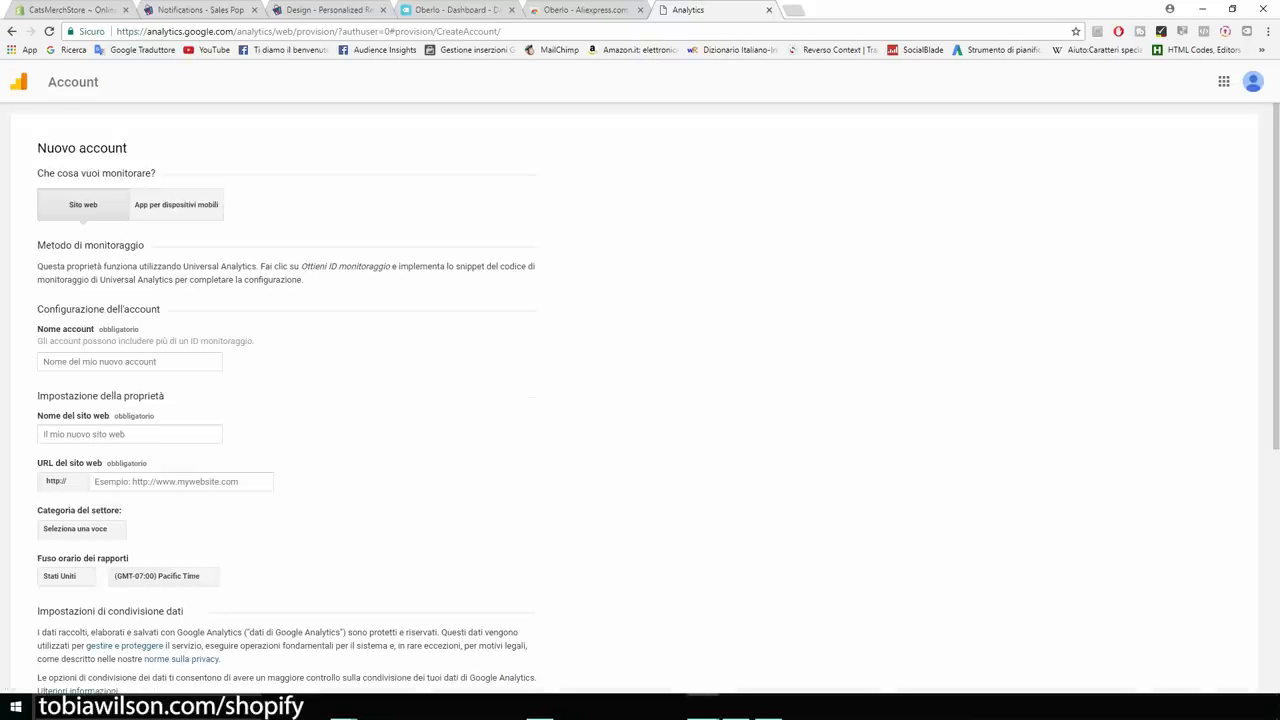
{"action": "left_click", "coordinate": [130, 362]}
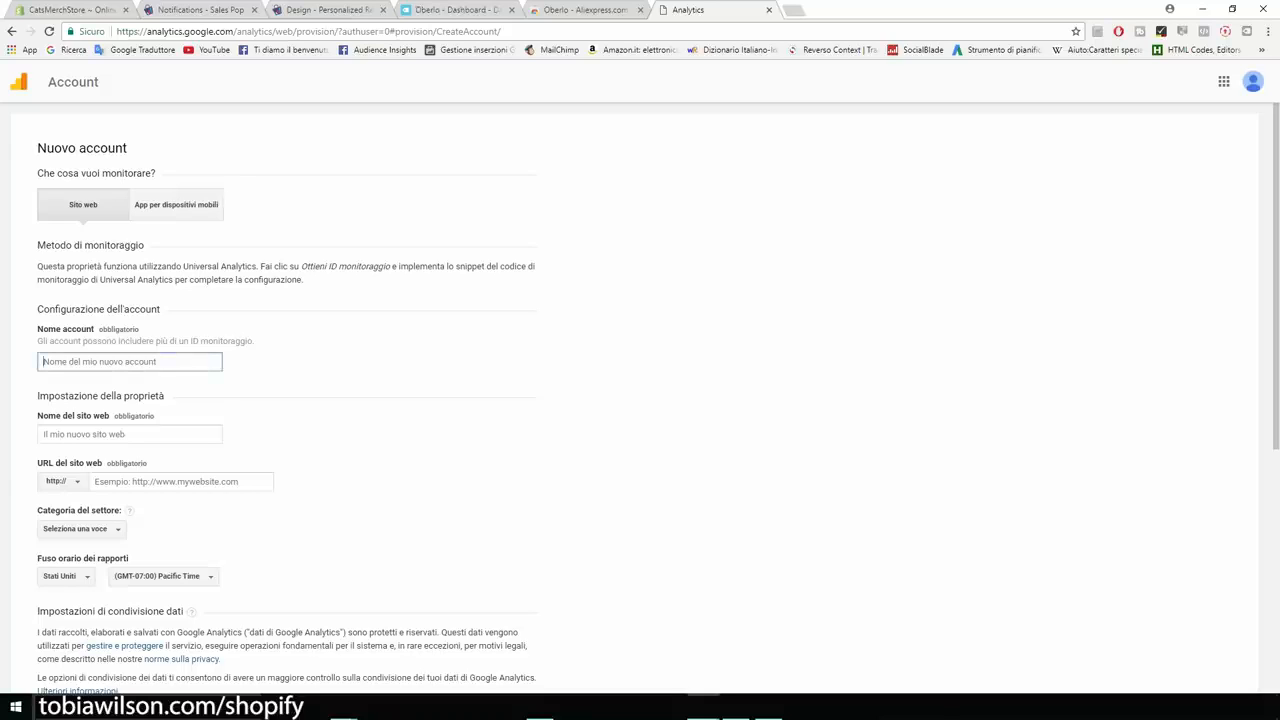
{"action": "type", "text": "CatsMerch"}
Set the website name to the pasted store address without the .myshopify.com ending.
{"action": "scroll", "coordinate": [640, 400], "scroll_direction": "down", "scroll_amount": 1}
{"action": "left_click", "coordinate": [130, 368]}
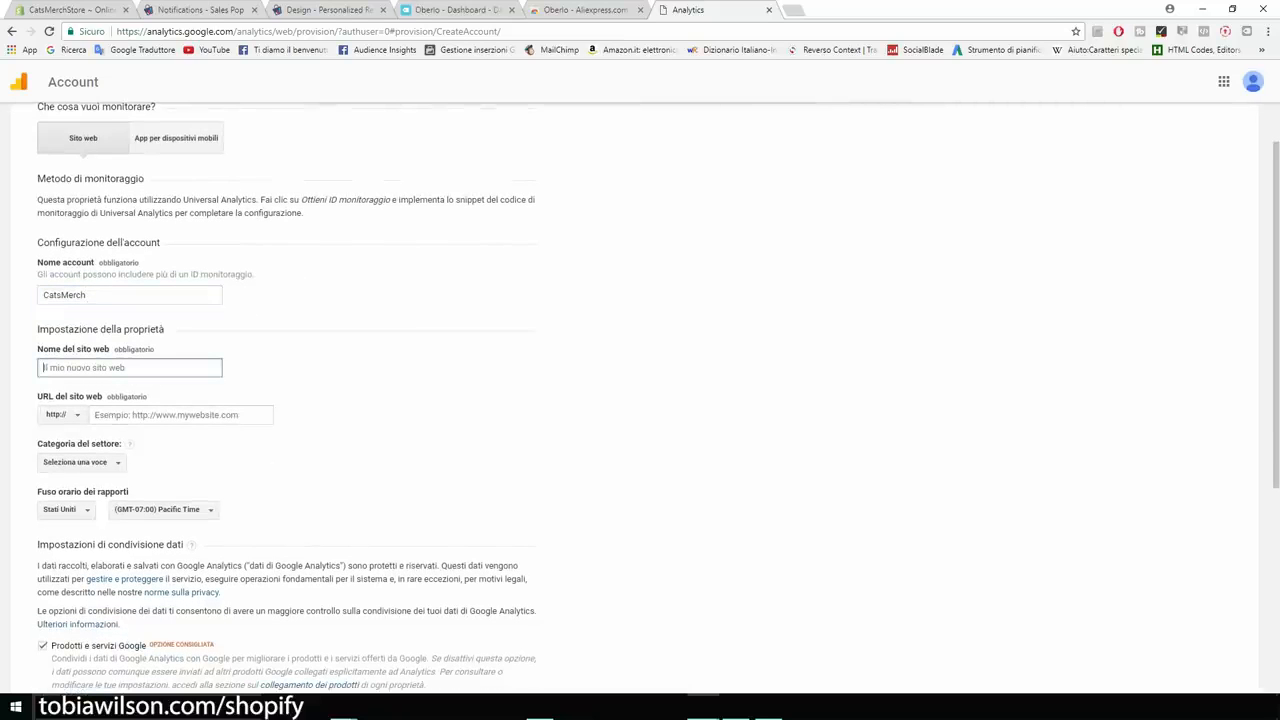
{"action": "type", "text": "catsmerchstore.myshopify.com"}
{"action": "key", "text": "ctrl+a"}
{"action": "key", "text": "ctrl+c"}
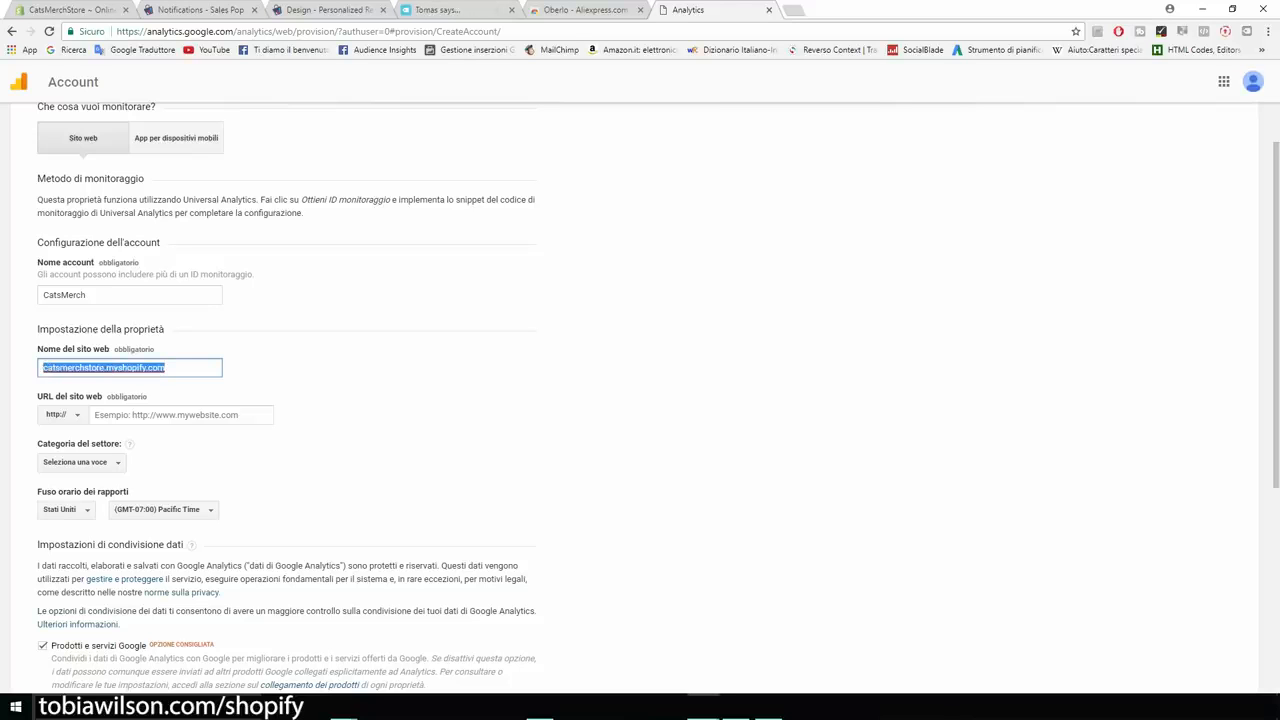
{"action": "key", "text": "ctrl+plus"}
{"action": "key", "text": "ctrl+plus"}
{"action": "key", "text": "ctrl+plus"}
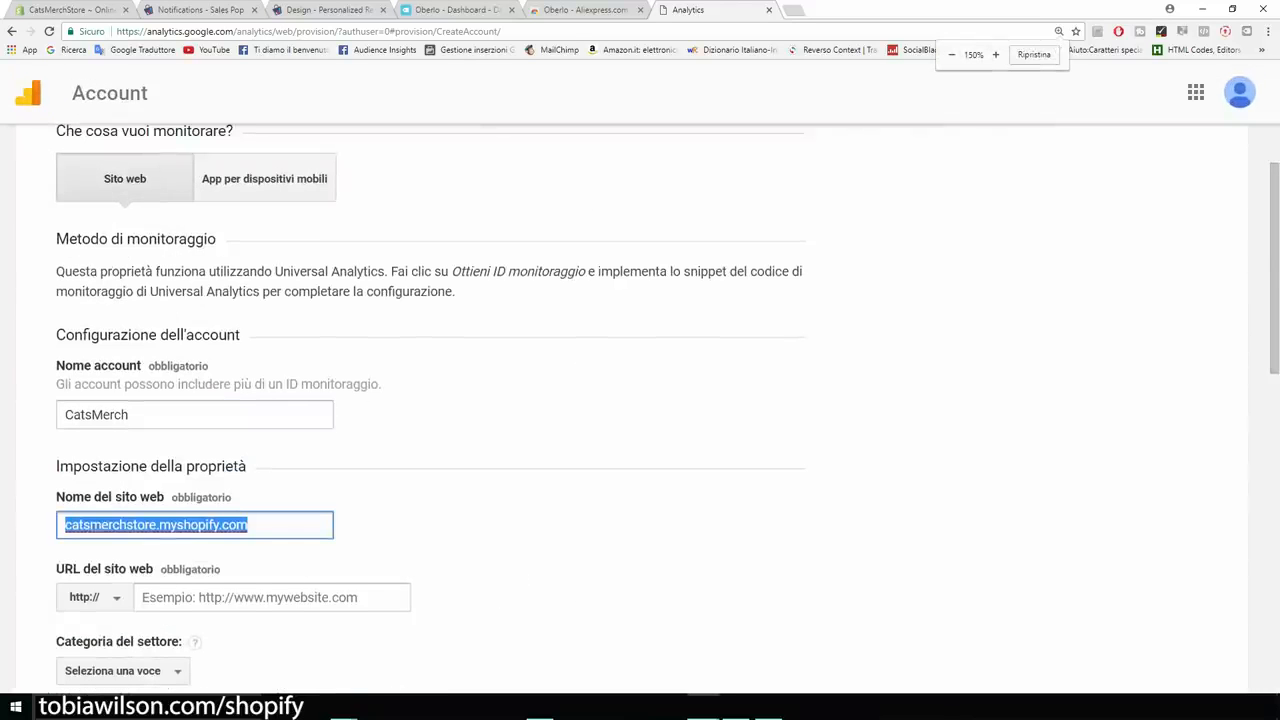
{"action": "scroll", "coordinate": [640, 400], "scroll_direction": "down", "scroll_amount": 1}
{"action": "scroll", "coordinate": [640, 410], "scroll_direction": "down", "scroll_amount": 3}
{"action": "scroll", "coordinate": [640, 410], "scroll_direction": "up", "scroll_amount": 1}
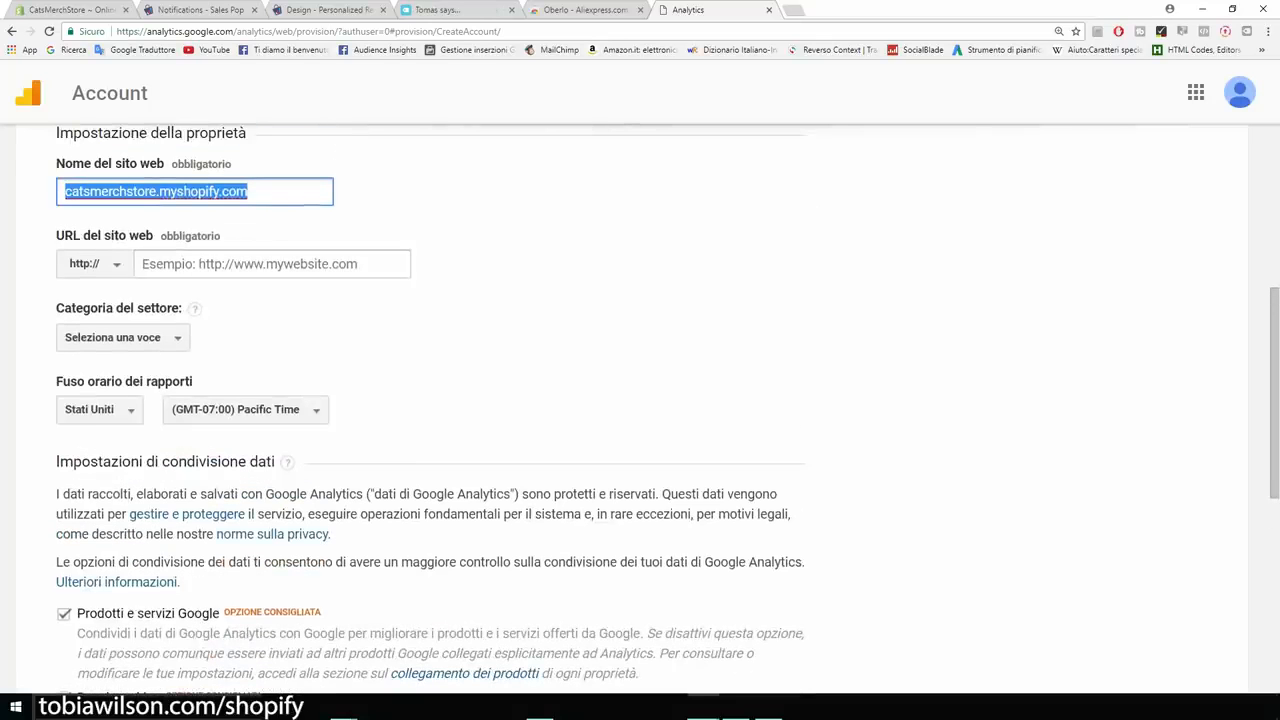
{"action": "left_click_drag", "start_coordinate": [251, 191], "coordinate": [157, 191]}
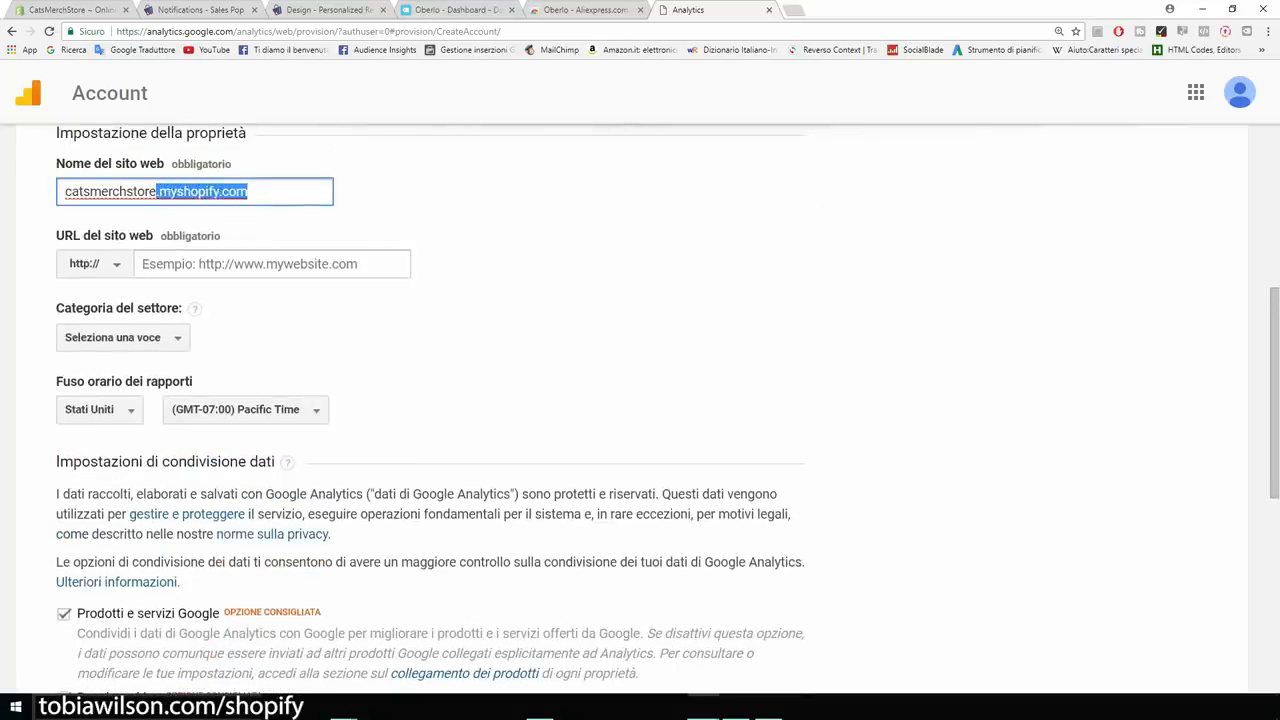
{"action": "key", "text": "BackSpace"}
Set the website URL to catsmerchstore.myshopify.com and the industry category to Hobby e tempo libero.
{"action": "left_click", "coordinate": [236, 264]}
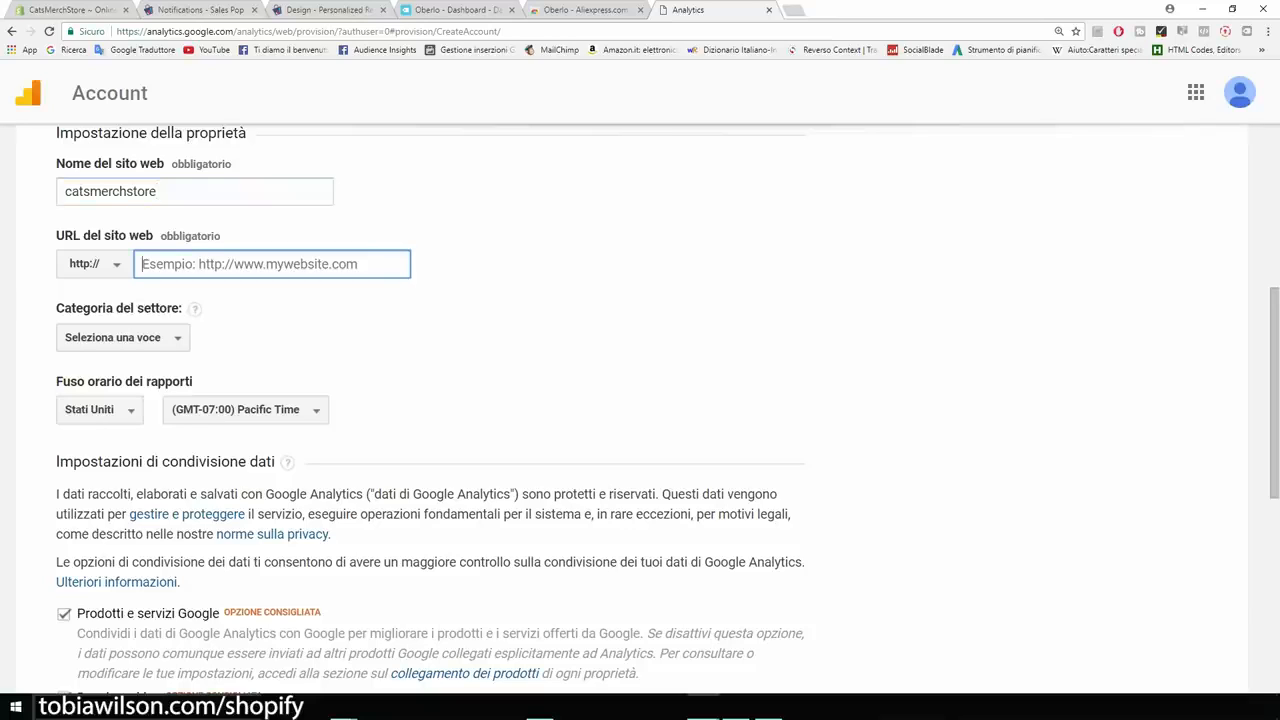
{"action": "key", "text": "ctrl+v"}
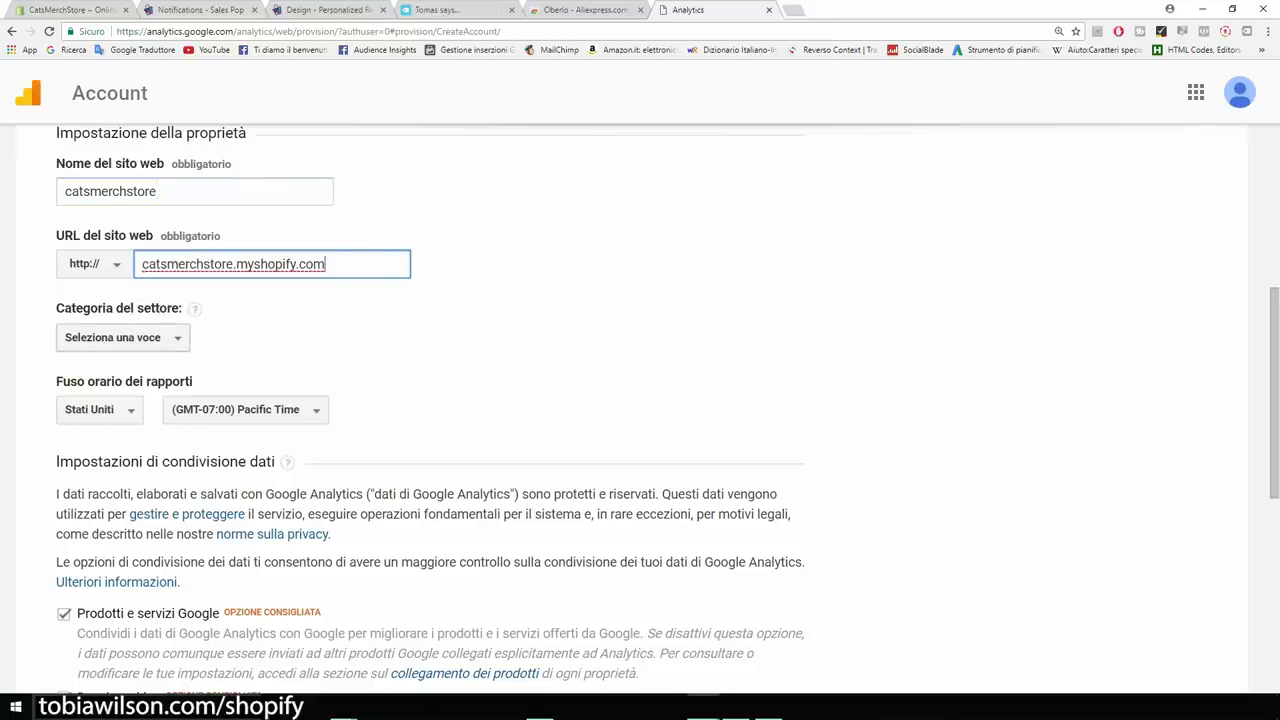
{"action": "left_click", "coordinate": [118, 337]}
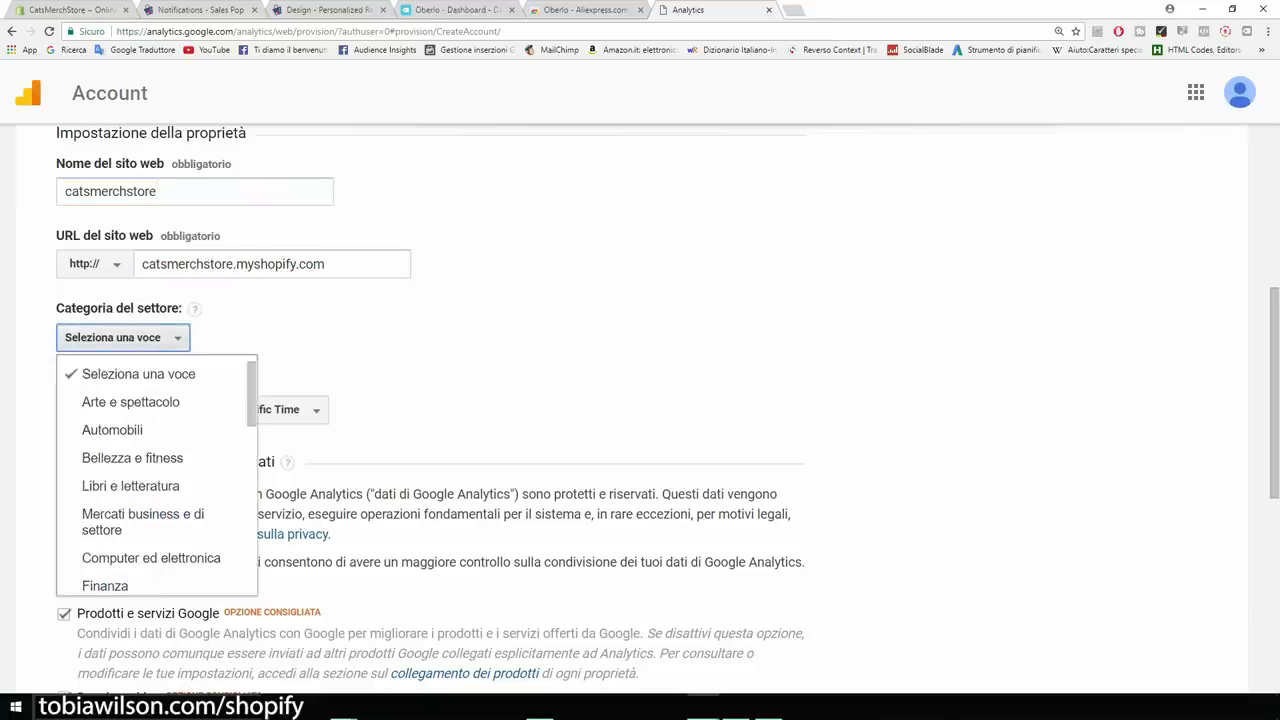
{"action": "scroll", "coordinate": [150, 440], "scroll_direction": "down", "scroll_amount": 1}
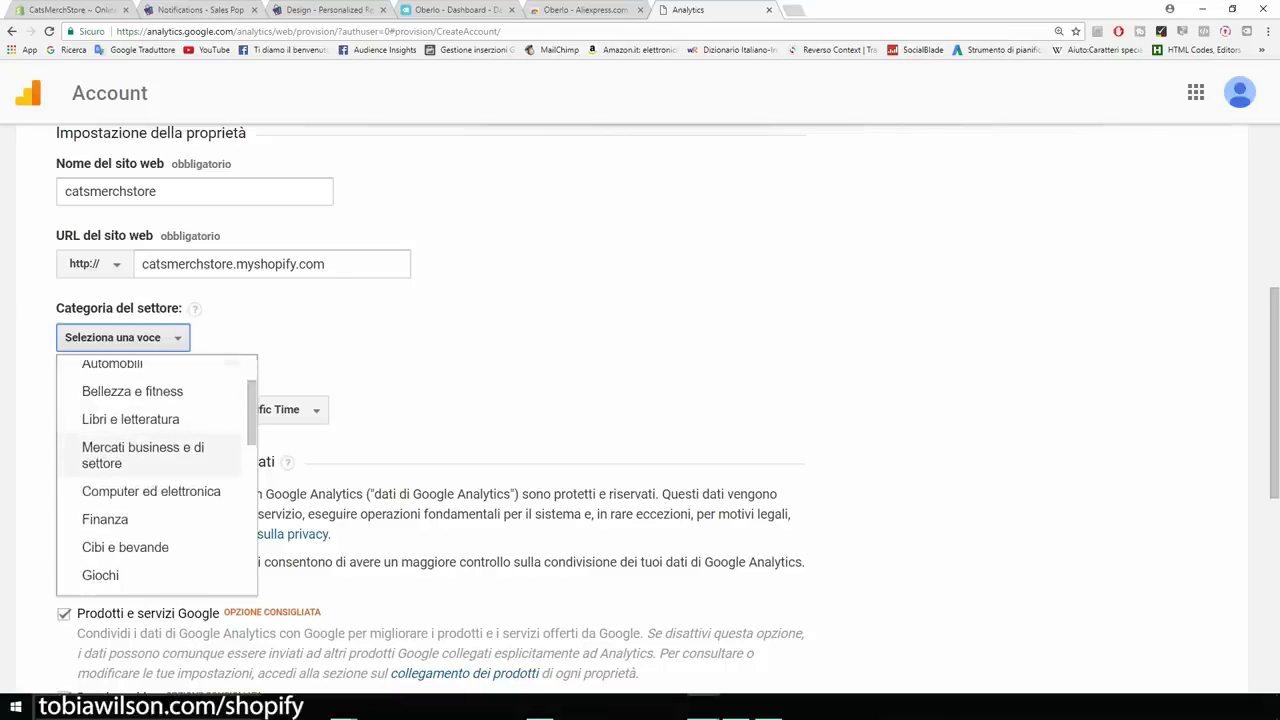
{"action": "scroll", "coordinate": [150, 491], "scroll_direction": "down", "scroll_amount": 1}
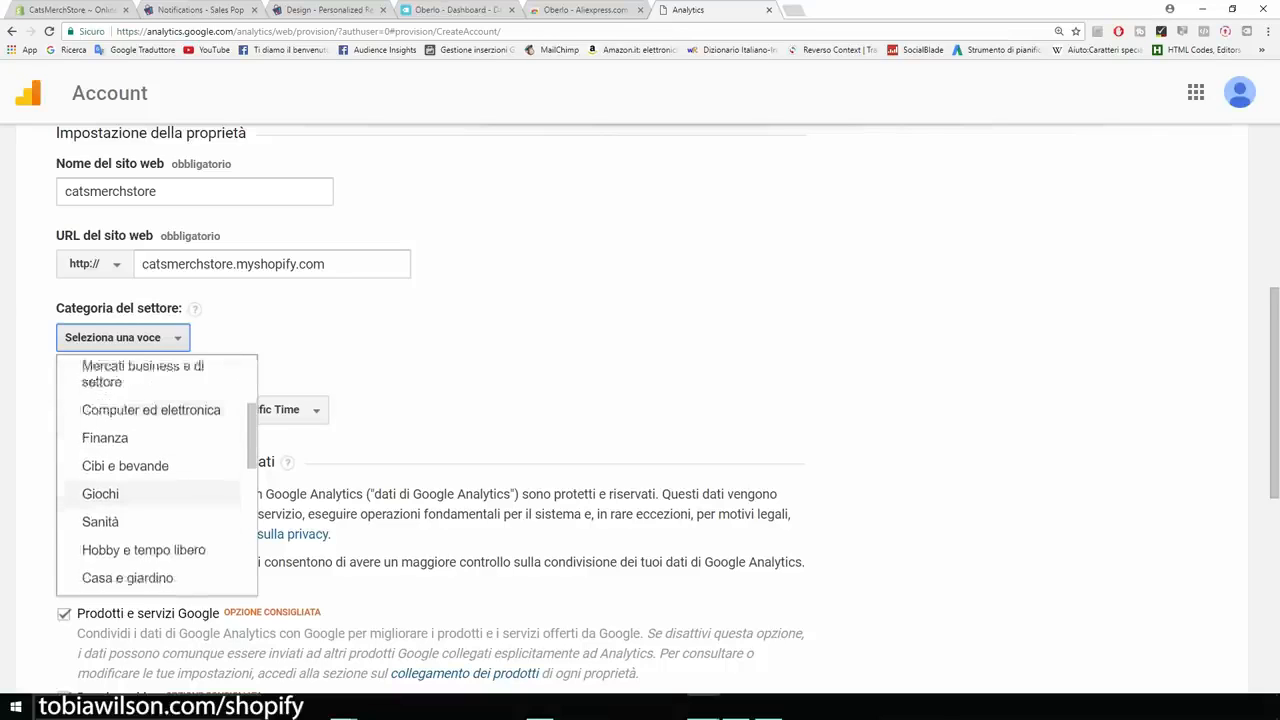
{"action": "scroll", "coordinate": [150, 495], "scroll_direction": "down", "scroll_amount": 1}
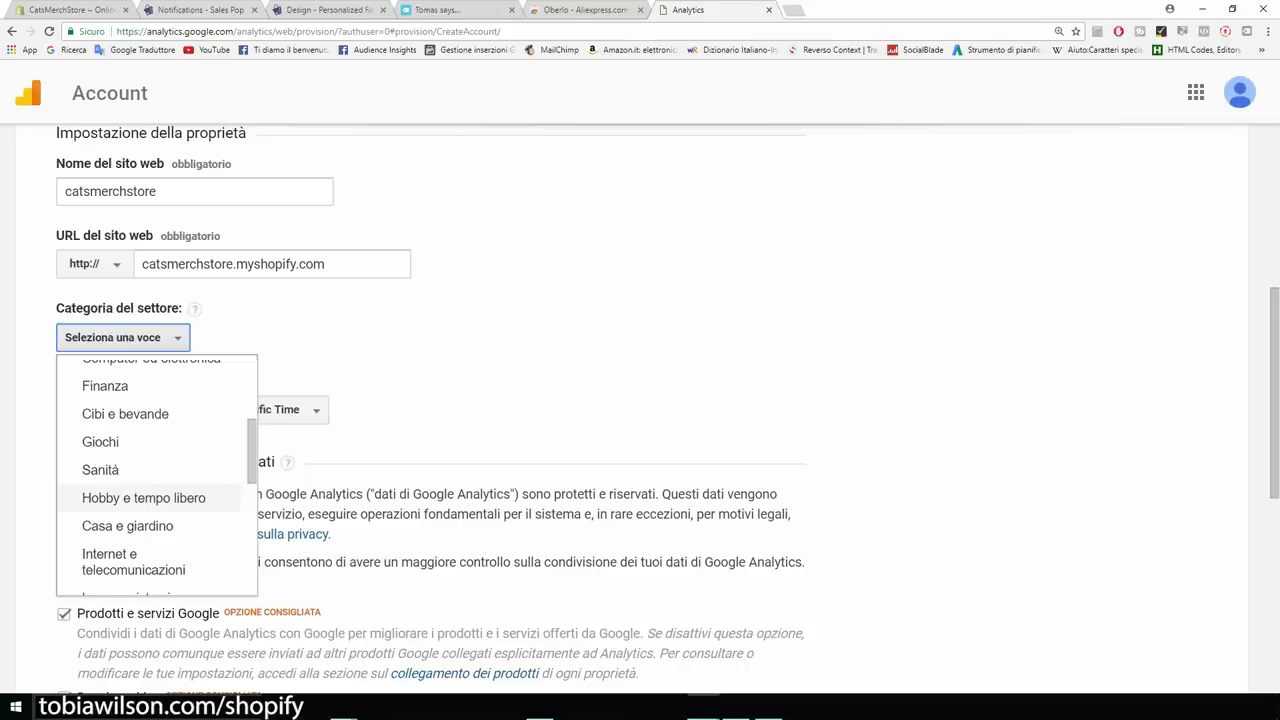
{"action": "left_click", "coordinate": [143, 497]}
Untick Google products and services, Benchmarking, technical support and account specialist data sharing.
{"action": "scroll", "coordinate": [640, 400], "scroll_direction": "down", "scroll_amount": 1}
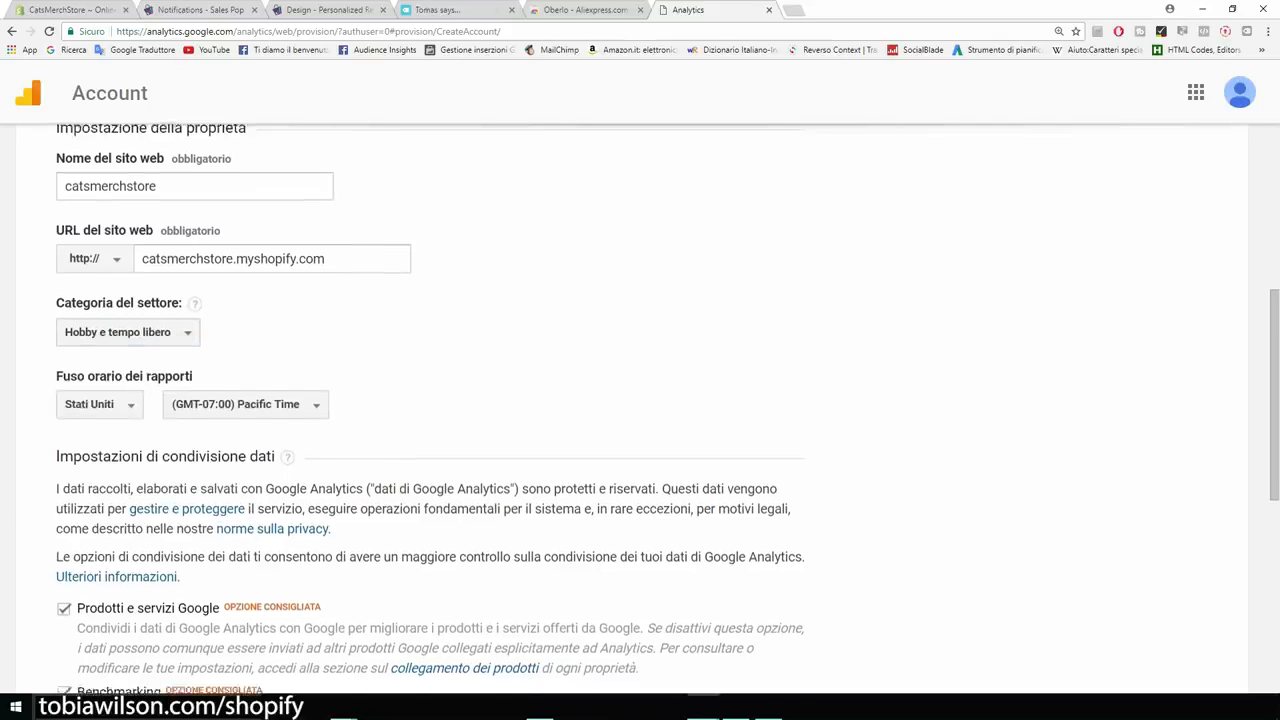
{"action": "left_click_drag", "start_coordinate": [57, 316], "coordinate": [132, 316]}
{"action": "scroll", "coordinate": [132, 318], "scroll_direction": "down", "scroll_amount": 2}
{"action": "scroll", "coordinate": [640, 400], "scroll_direction": "down", "scroll_amount": 2}
{"action": "left_click", "coordinate": [64, 214]}
{"action": "left_click", "coordinate": [64, 298]}
{"action": "left_click", "coordinate": [64, 381]}
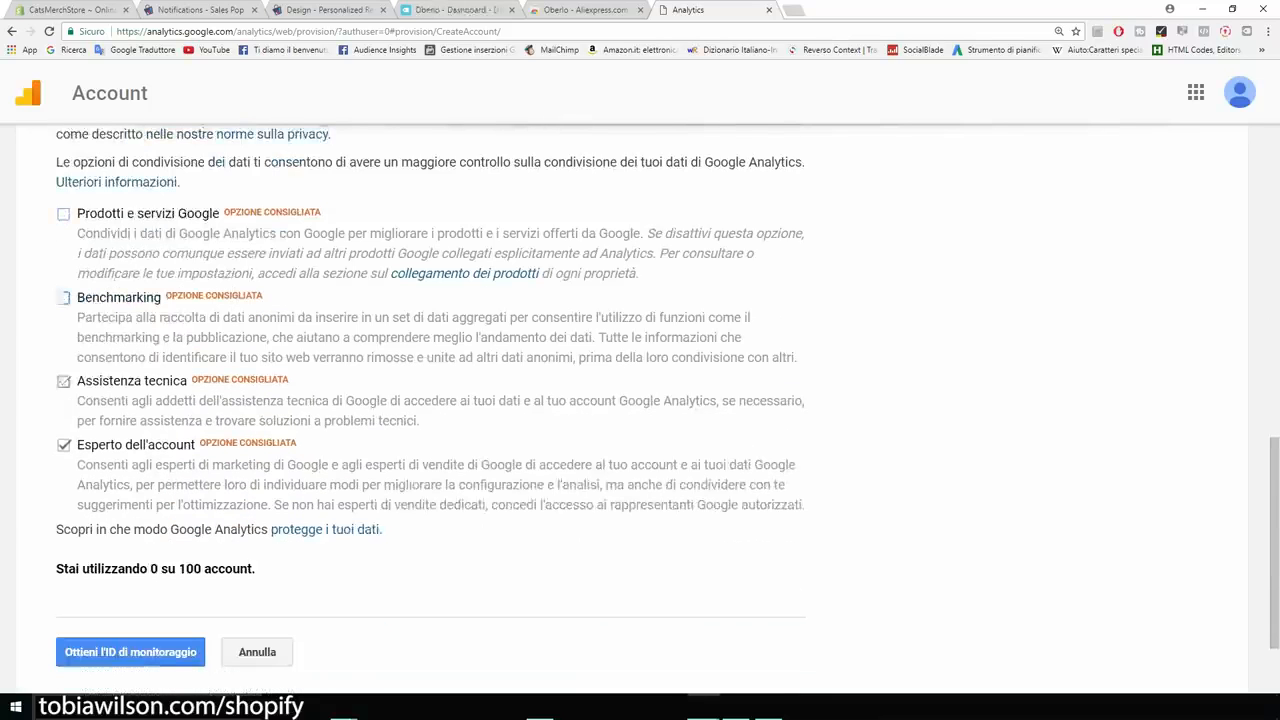
{"action": "left_click", "coordinate": [64, 445]}
{"action": "scroll", "coordinate": [640, 400], "scroll_direction": "up", "scroll_amount": 3}
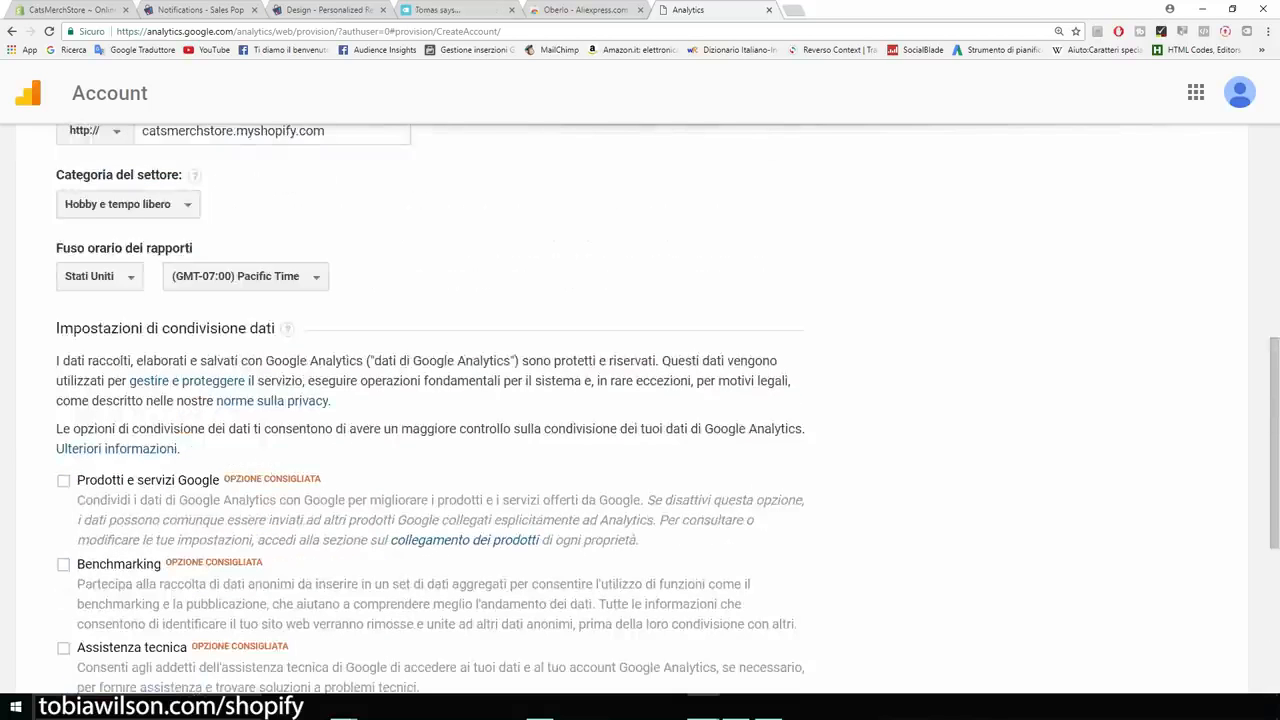
{"action": "scroll", "coordinate": [640, 400], "scroll_direction": "down", "scroll_amount": 4}
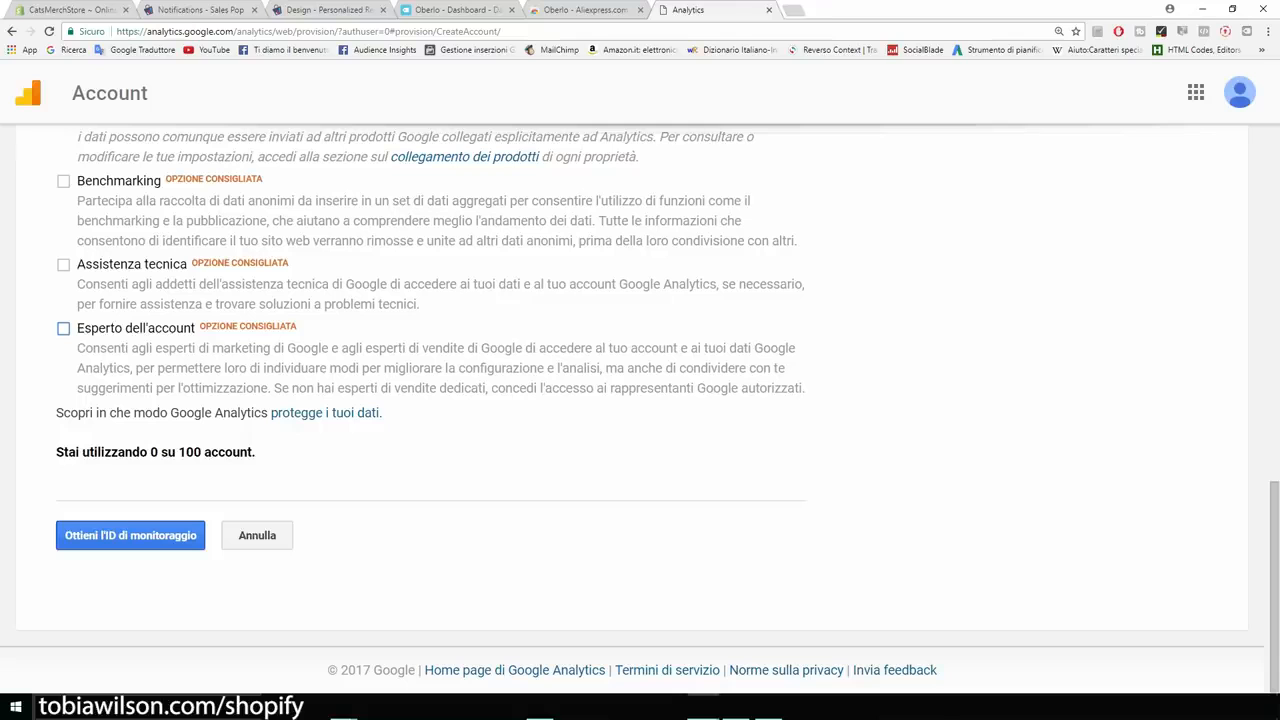
Request the tracking ID and accept the Google Analytics terms of service.
{"action": "left_click", "coordinate": [130, 535]}
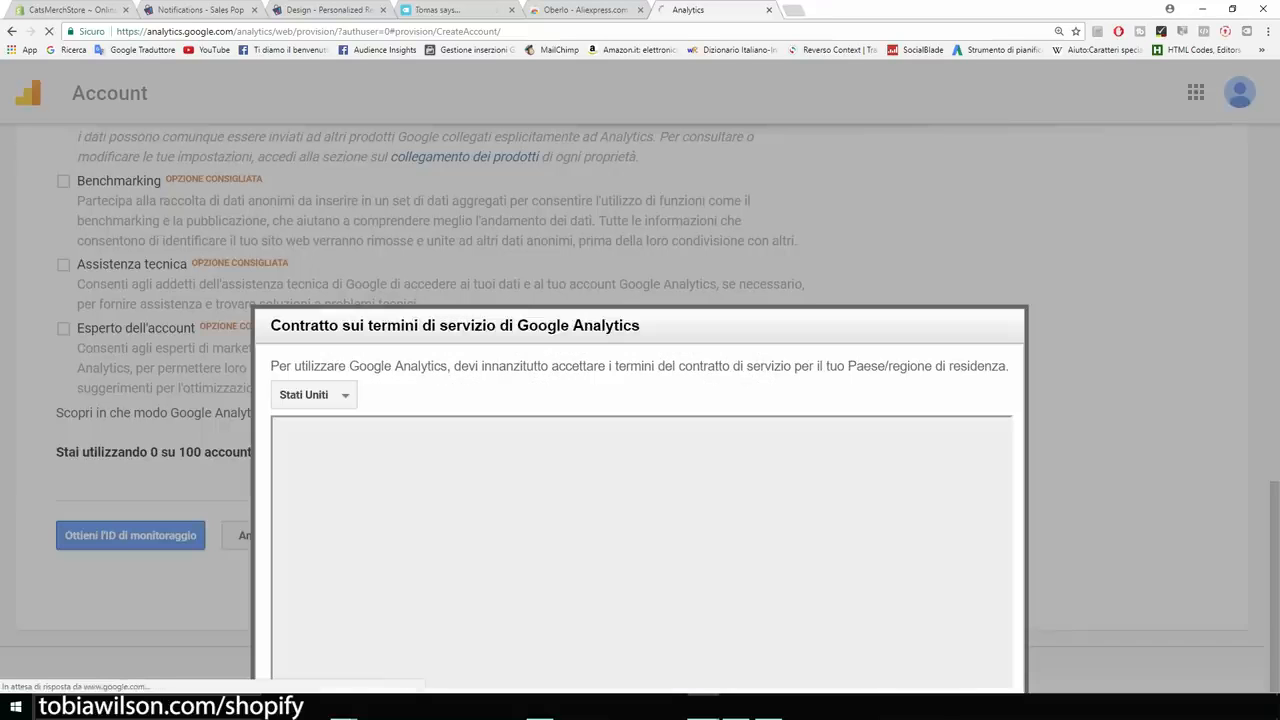
{"action": "scroll", "coordinate": [640, 550], "scroll_direction": "down", "scroll_amount": 15}
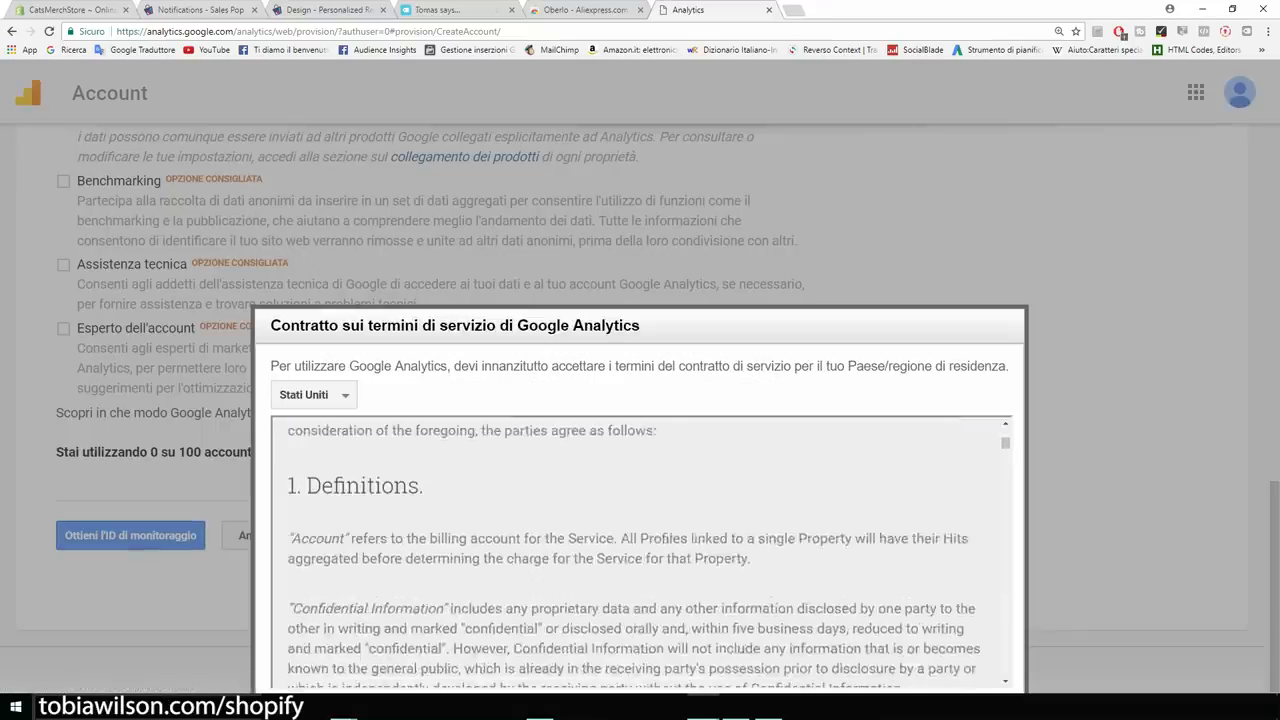
{"action": "scroll", "coordinate": [640, 580], "scroll_direction": "down", "scroll_amount": 20}
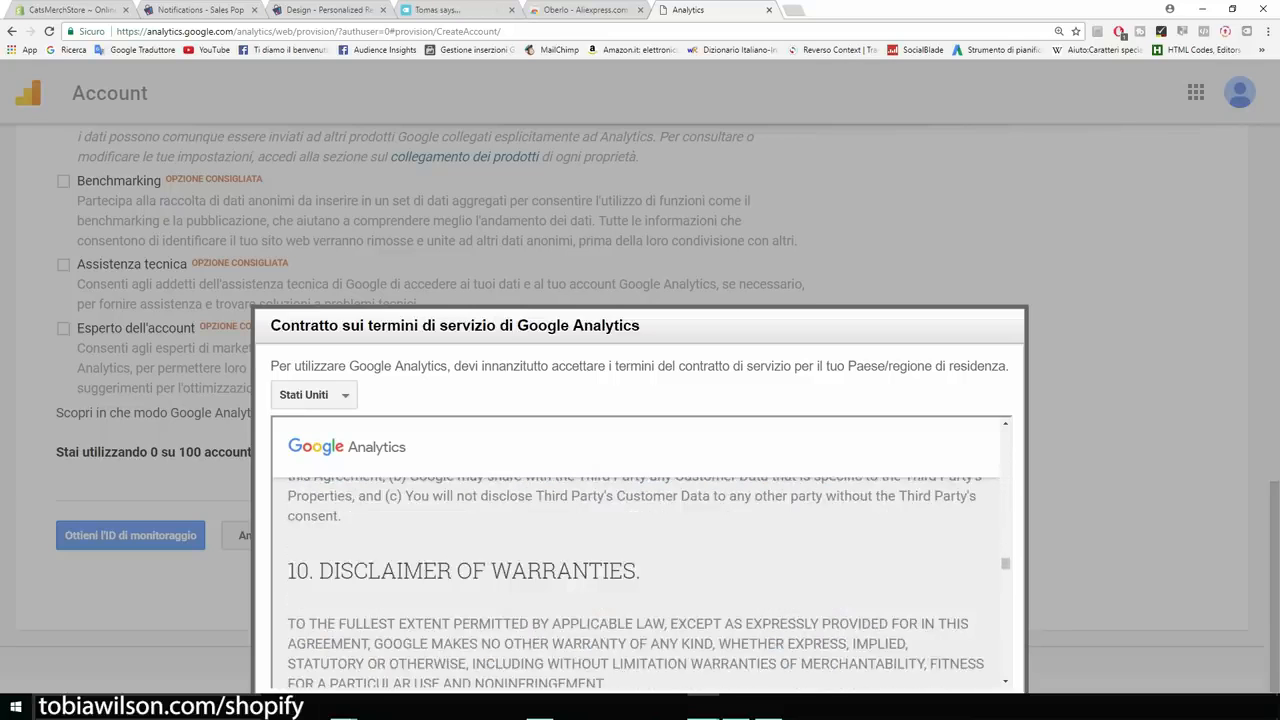
{"action": "key", "text": "ctrl+minus"}
{"action": "scroll", "coordinate": [527, 495], "scroll_direction": "down", "scroll_amount": 15}
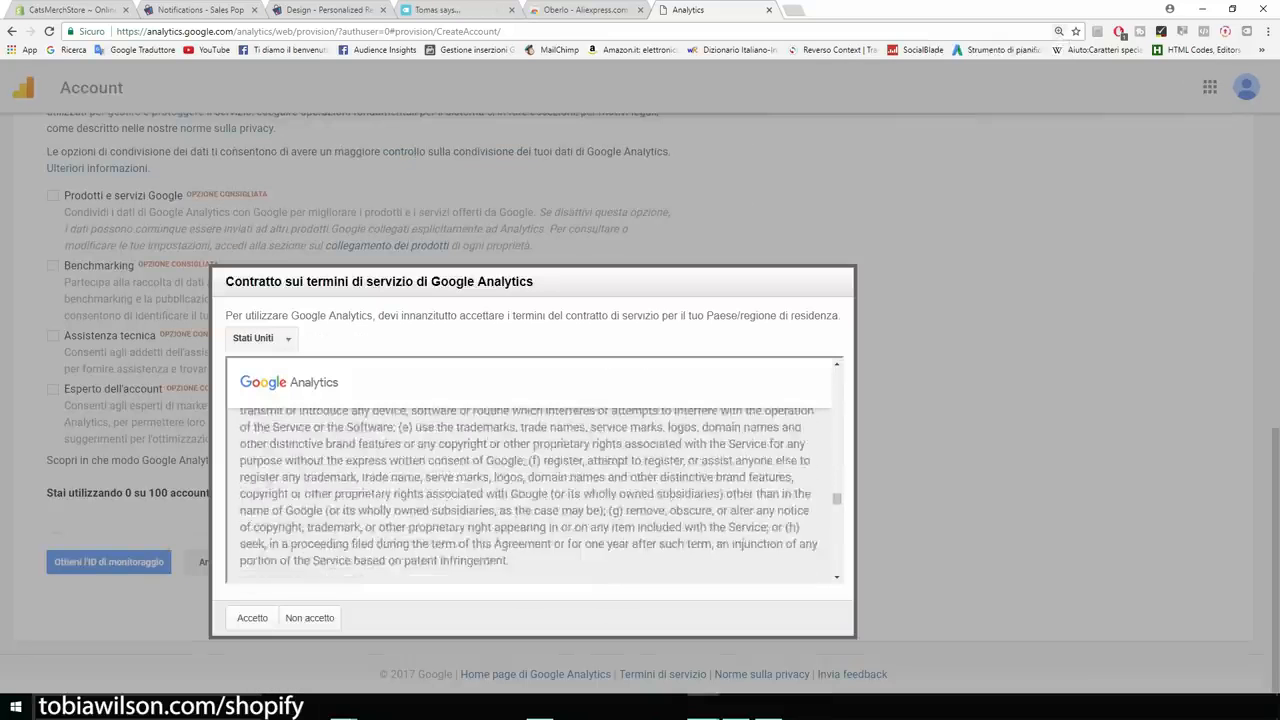
{"action": "left_click", "coordinate": [252, 618]}
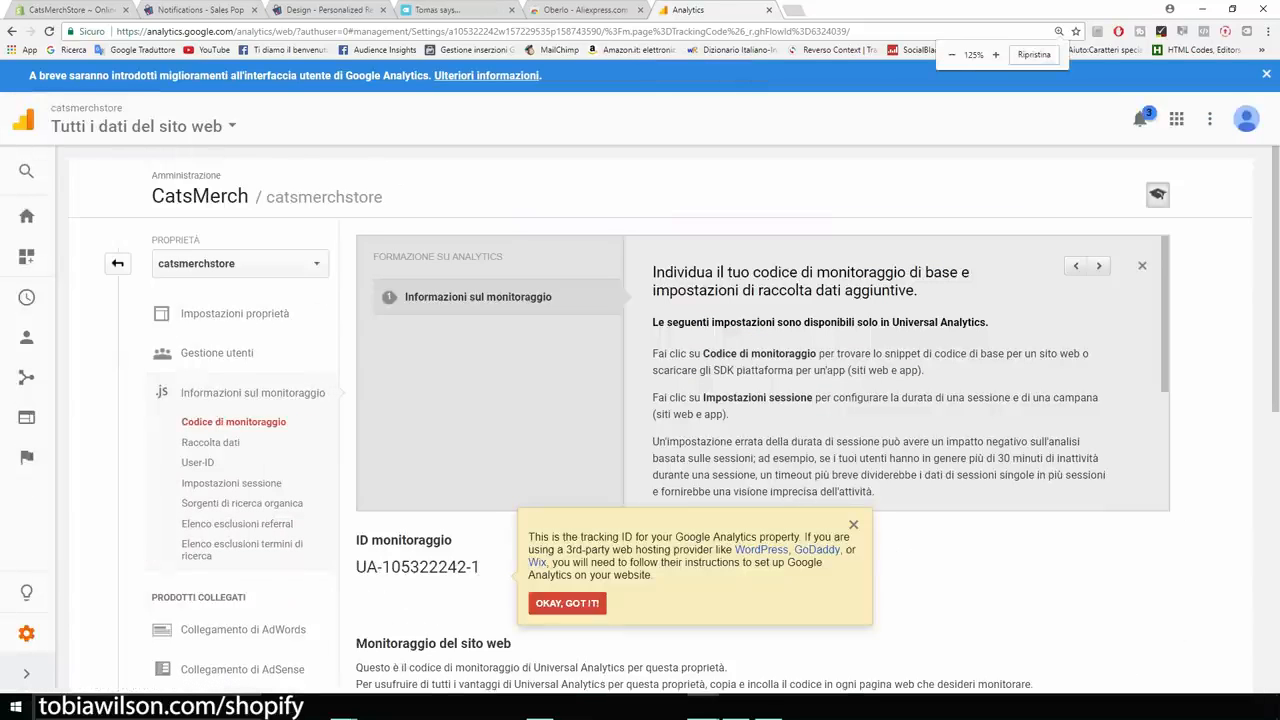
Copy the website tracking script and paste it into Shopify's Google Analytics account field.
{"action": "scroll", "coordinate": [888, 225], "scroll_direction": "down", "scroll_amount": 3}
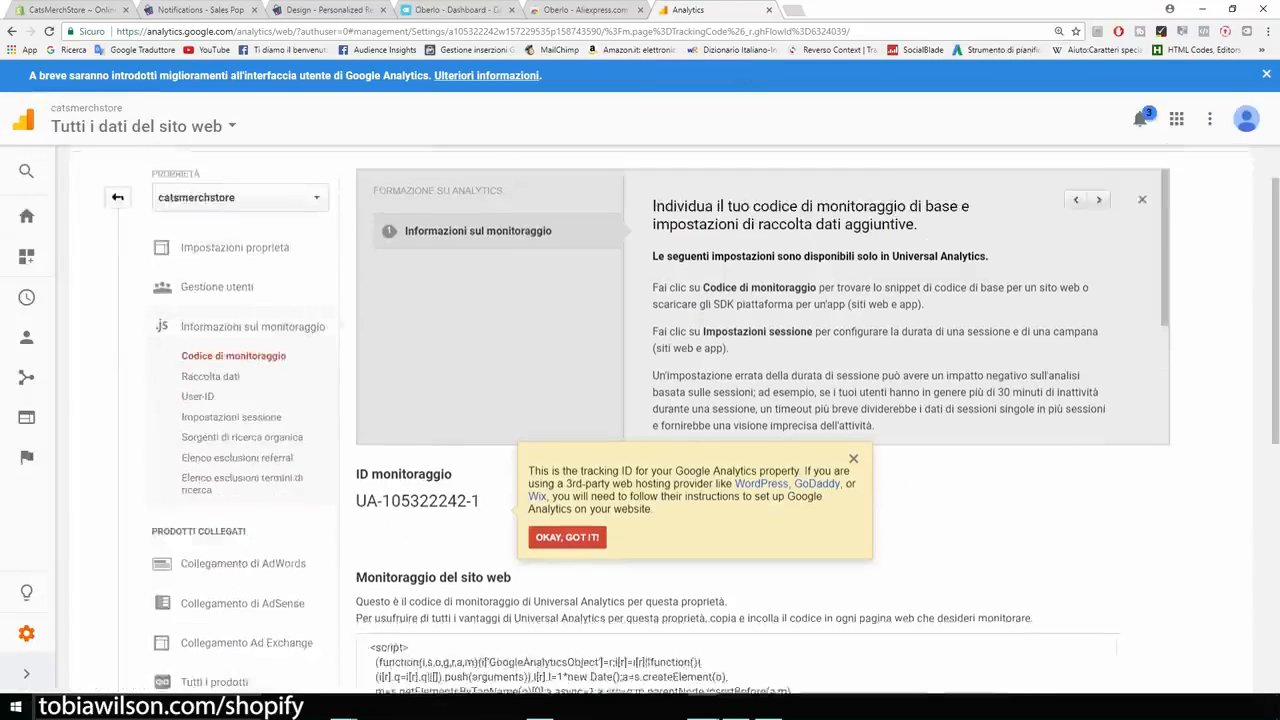
{"action": "scroll", "coordinate": [736, 400], "scroll_direction": "down", "scroll_amount": 5}
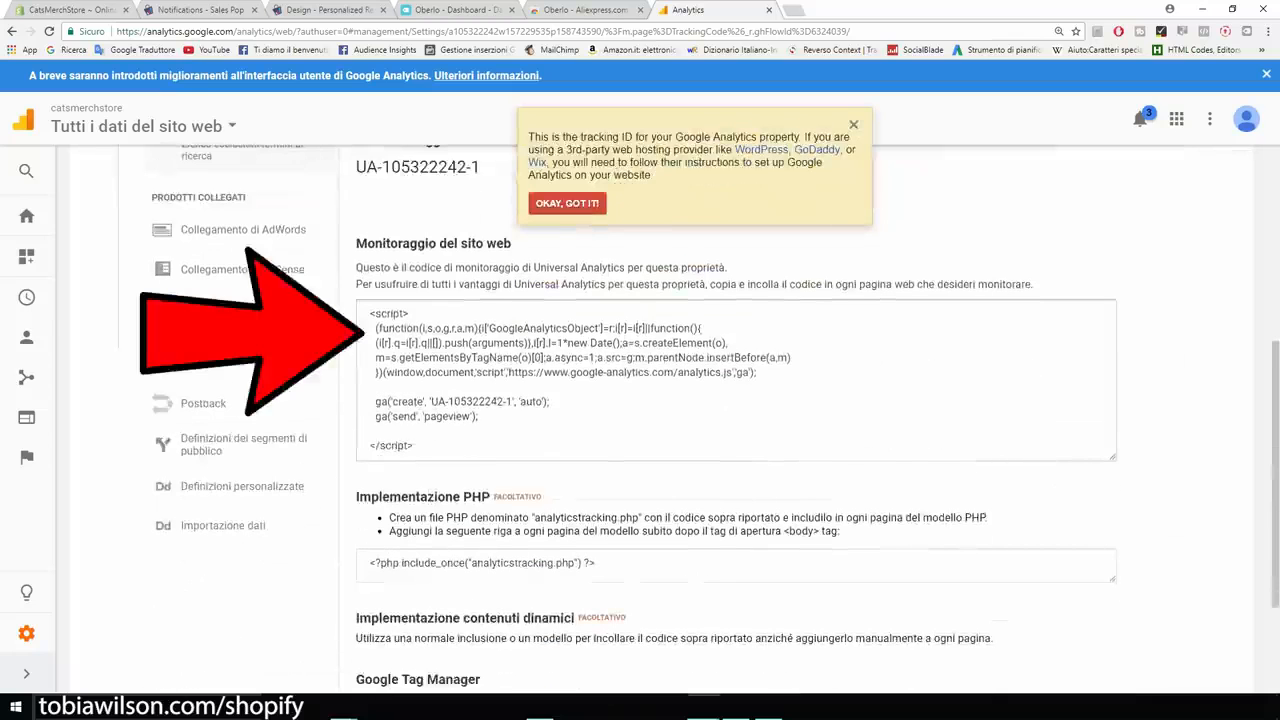
{"action": "left_click", "coordinate": [736, 380]}
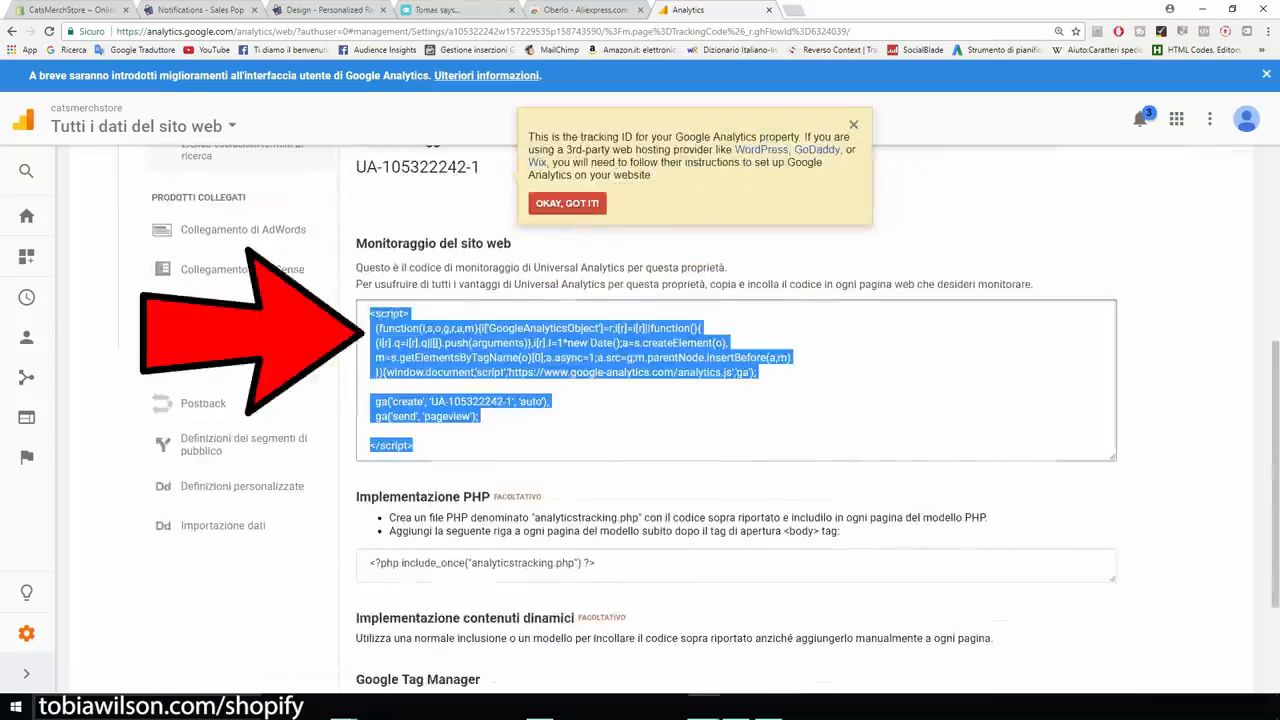
{"action": "right_click", "coordinate": [457, 350]}
{"action": "left_click", "coordinate": [480, 363]}
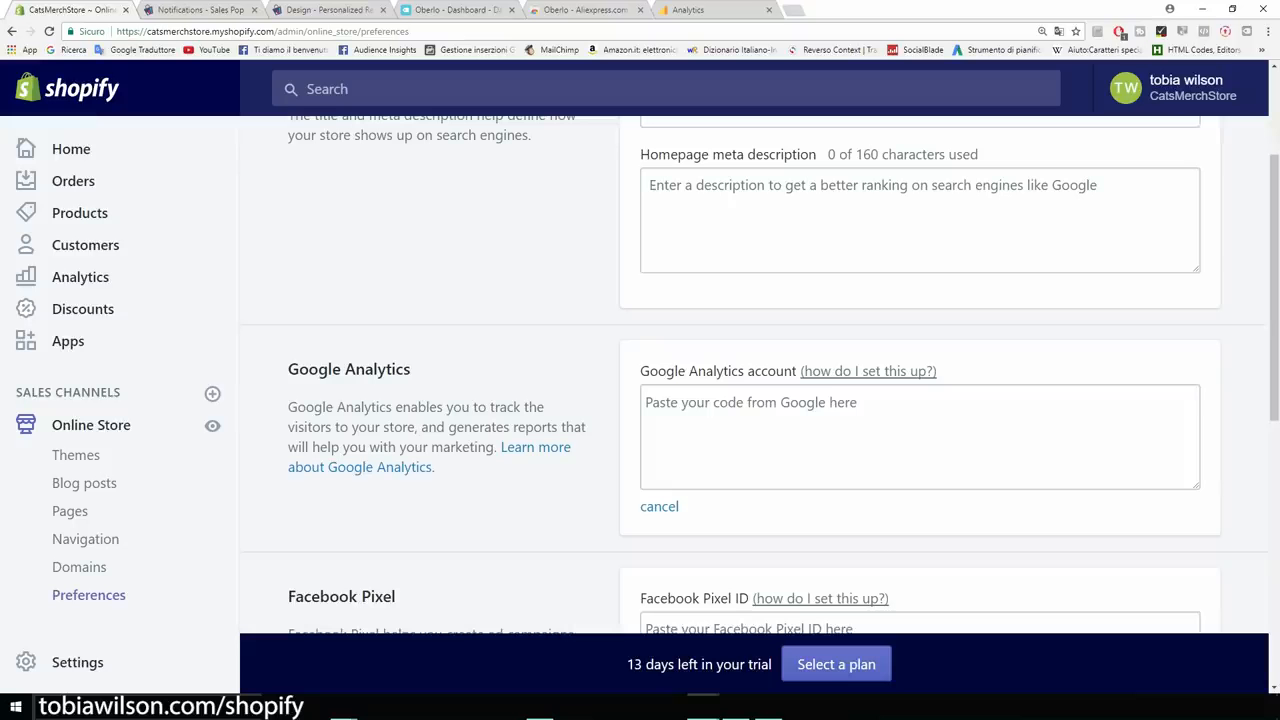
{"action": "left_click", "coordinate": [72, 10]}
{"action": "left_click", "coordinate": [765, 420]}
{"action": "key", "text": "ctrl+v"}
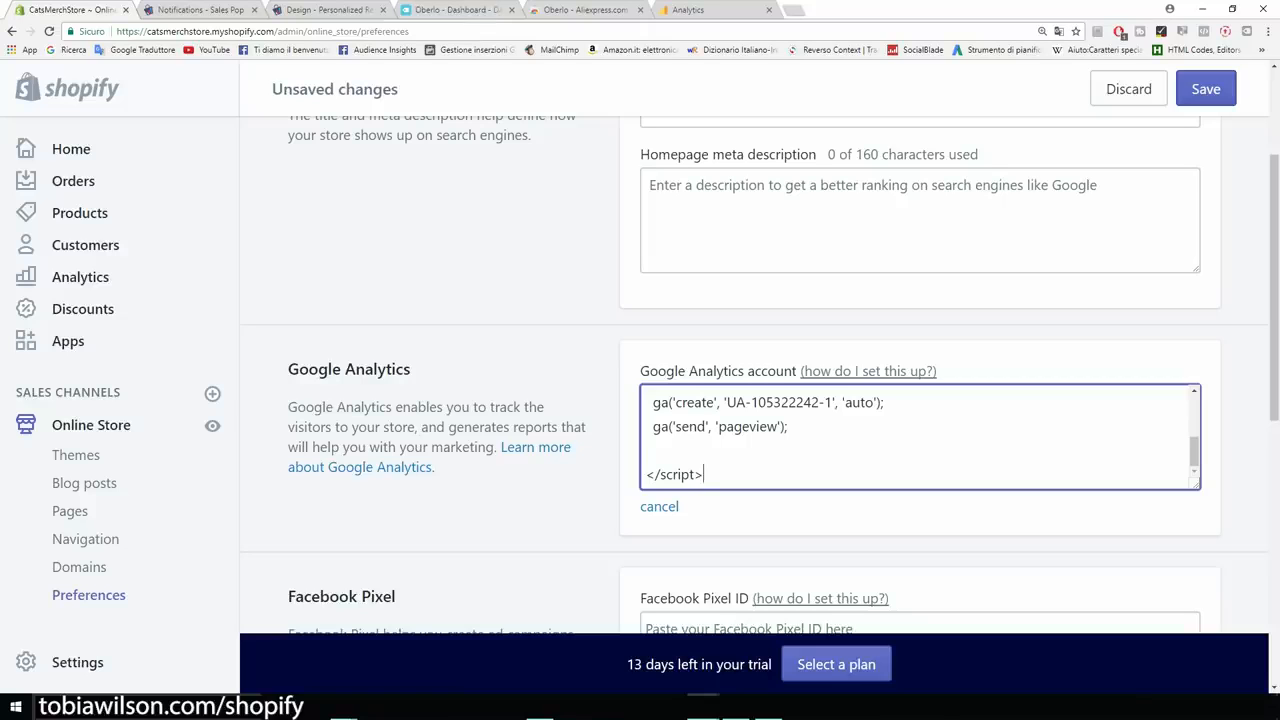
Save the Google Analytics script in Shopify and view the catsmerchstore Analytics home page.
{"action": "left_click", "coordinate": [1206, 89]}
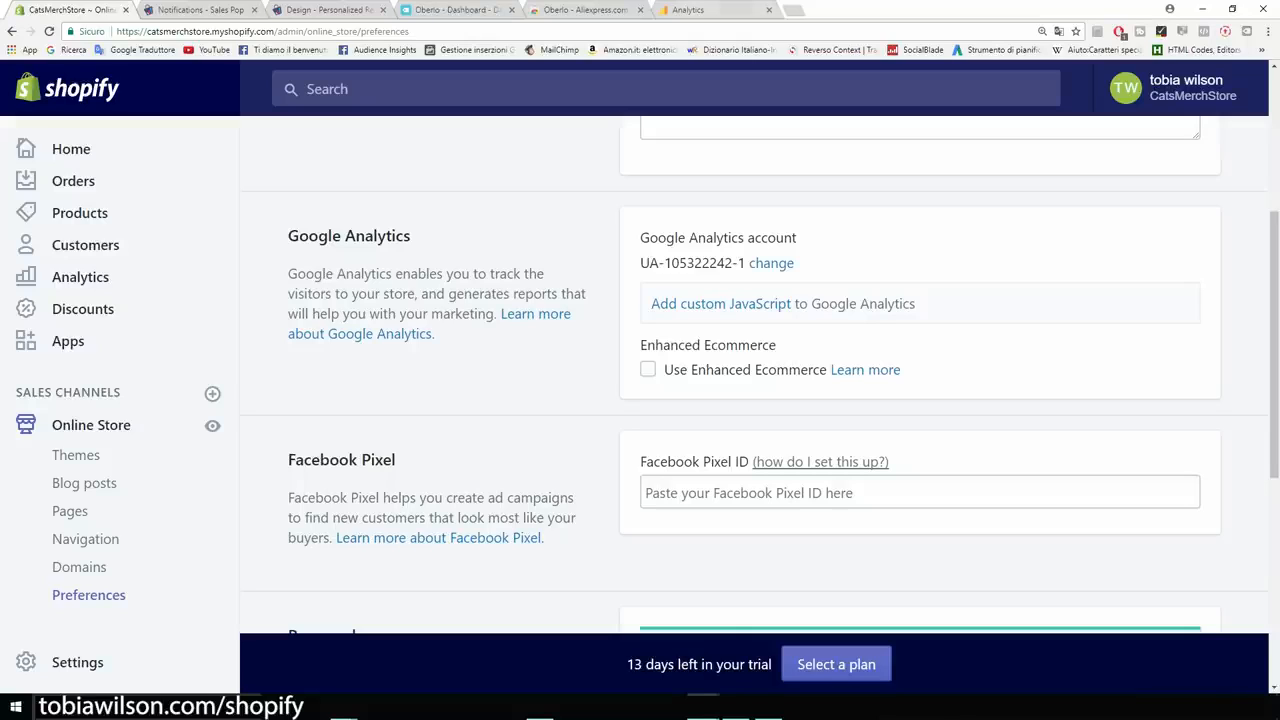
{"action": "left_click", "coordinate": [706, 10]}
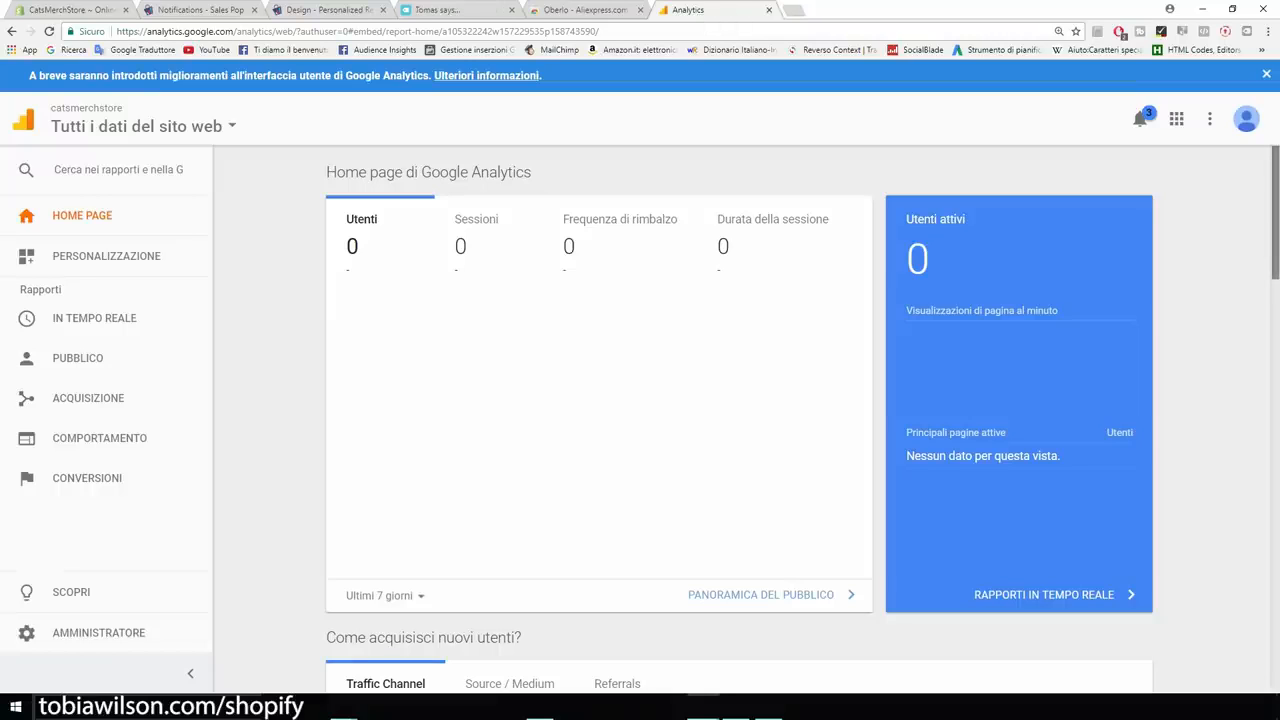
{"action": "scroll", "coordinate": [739, 420], "scroll_direction": "down", "scroll_amount": 5}
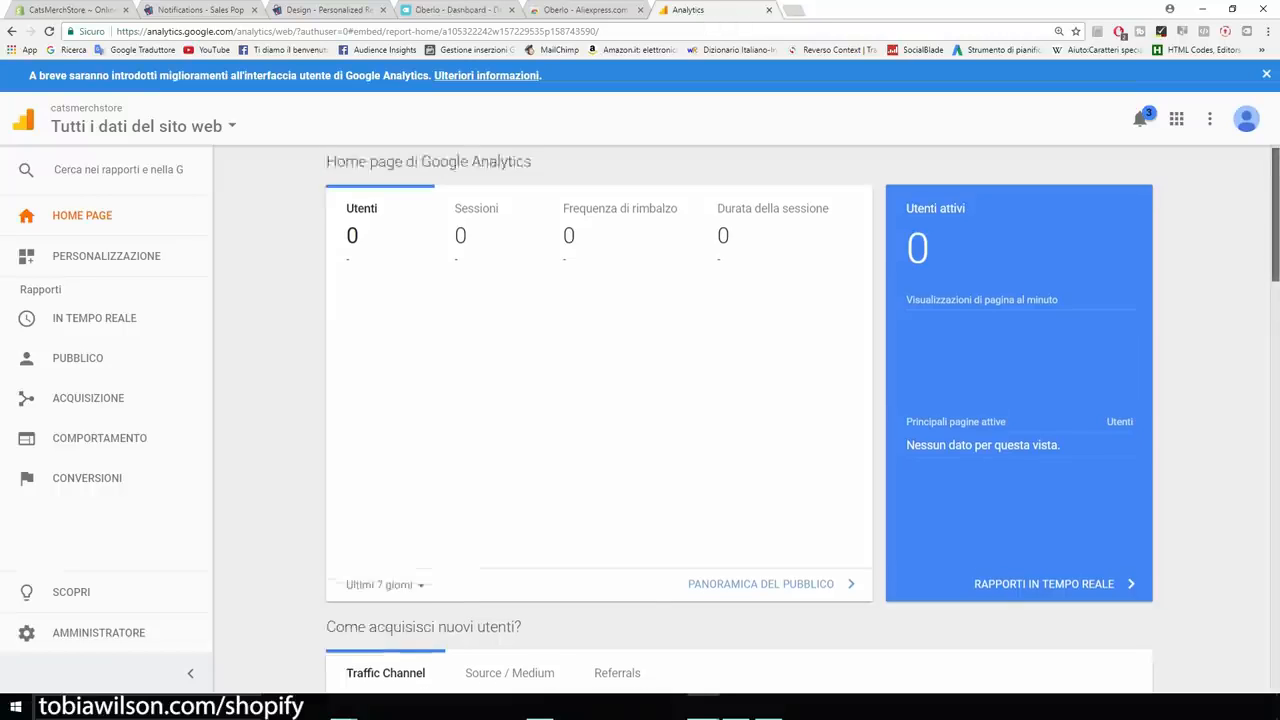
{"action": "scroll", "coordinate": [739, 420], "scroll_direction": "up", "scroll_amount": 5}
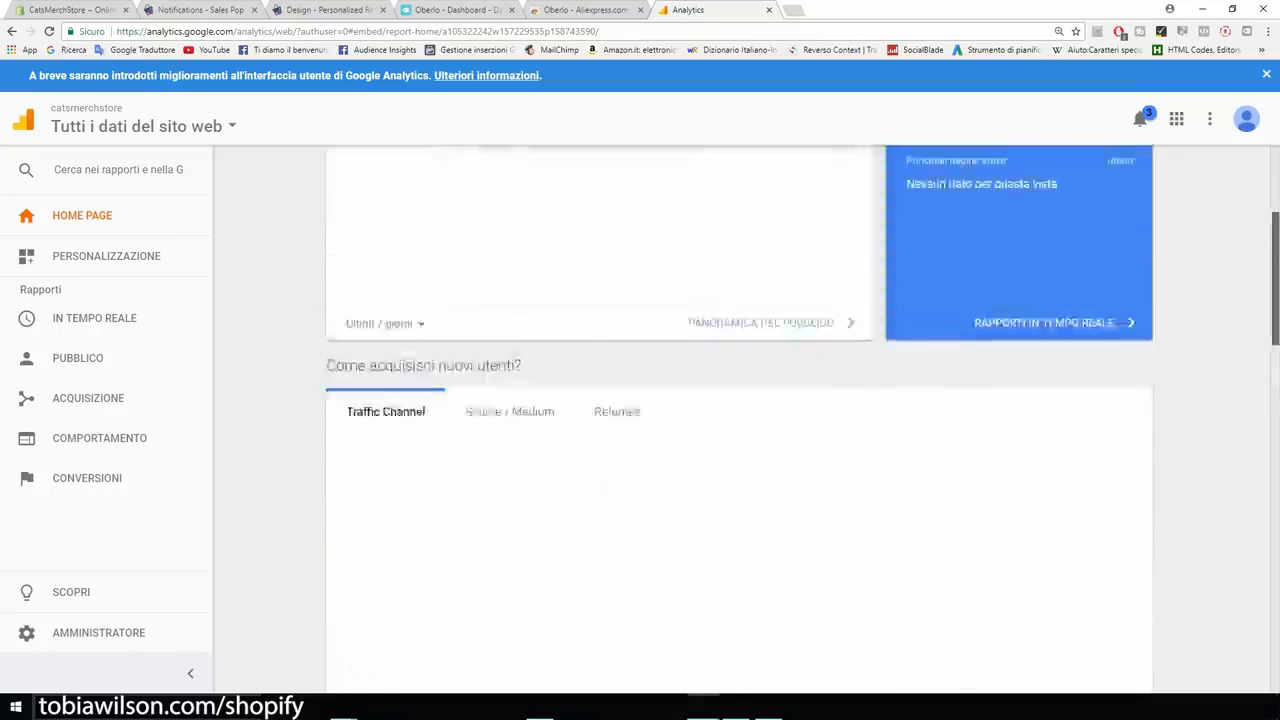
{"action": "left_click_drag", "start_coordinate": [531, 172], "coordinate": [471, 172]}
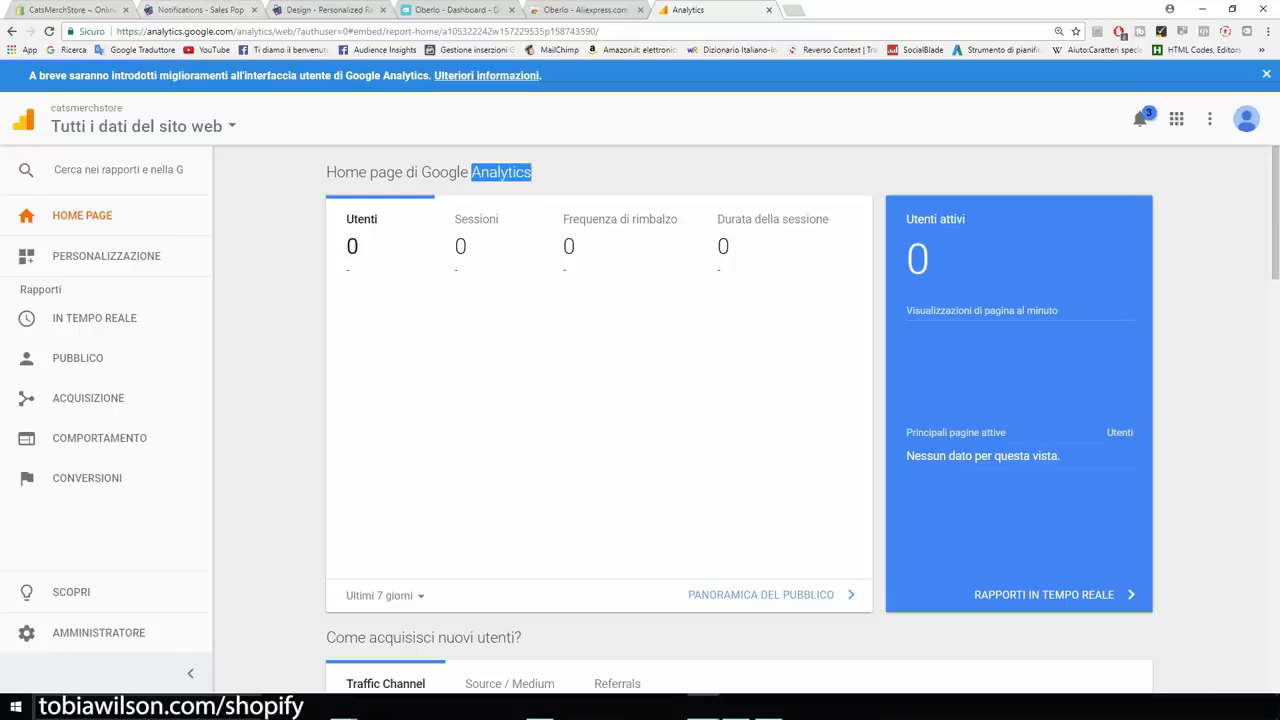
{"action": "left_click", "coordinate": [68, 10]}
Scroll past the Facebook Pixel setting to the Password page section and open the pick-a-plan page.
{"action": "scroll", "coordinate": [739, 375], "scroll_direction": "down", "scroll_amount": 2}
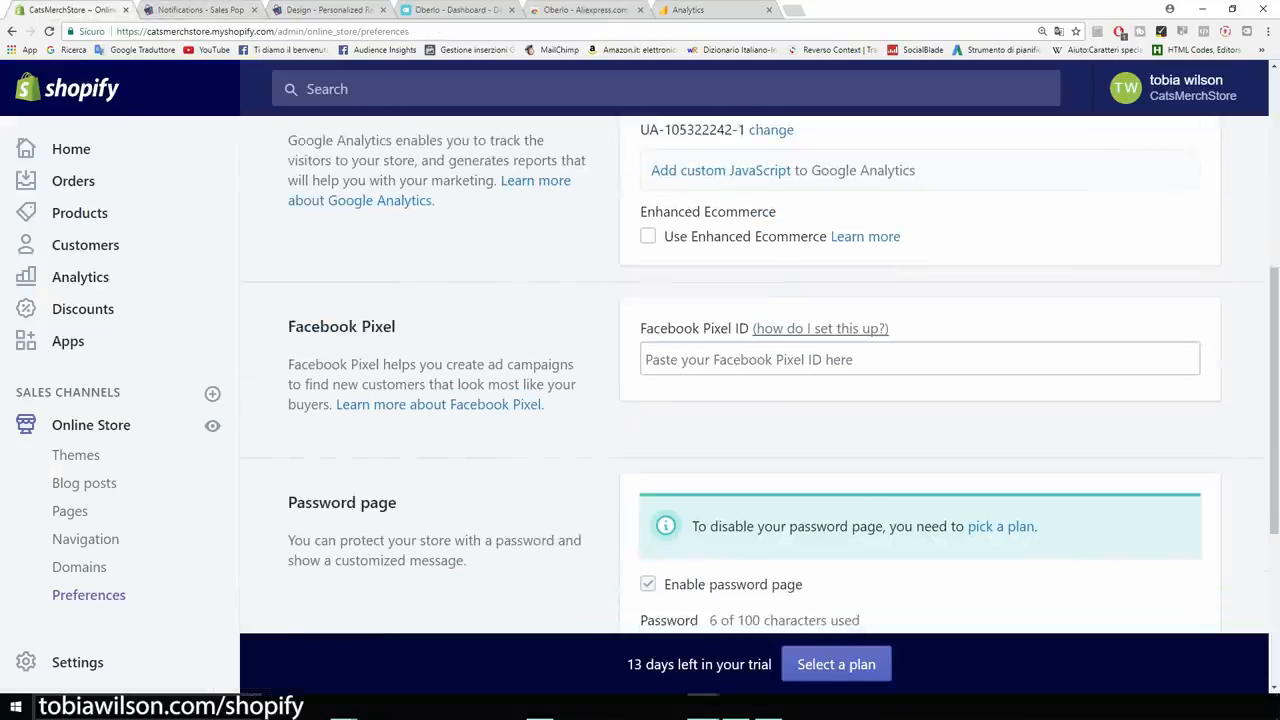
{"action": "left_click_drag", "start_coordinate": [641, 328], "coordinate": [736, 328]}
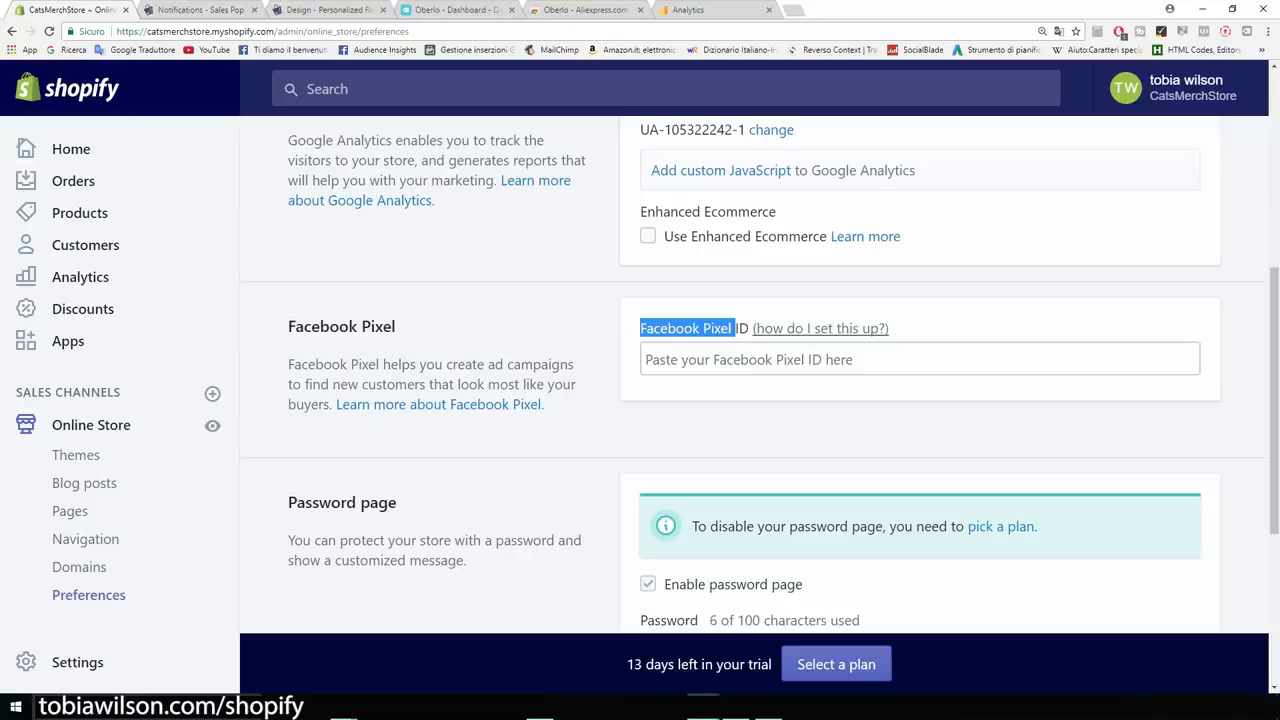
{"action": "scroll", "coordinate": [750, 400], "scroll_direction": "down", "scroll_amount": 1}
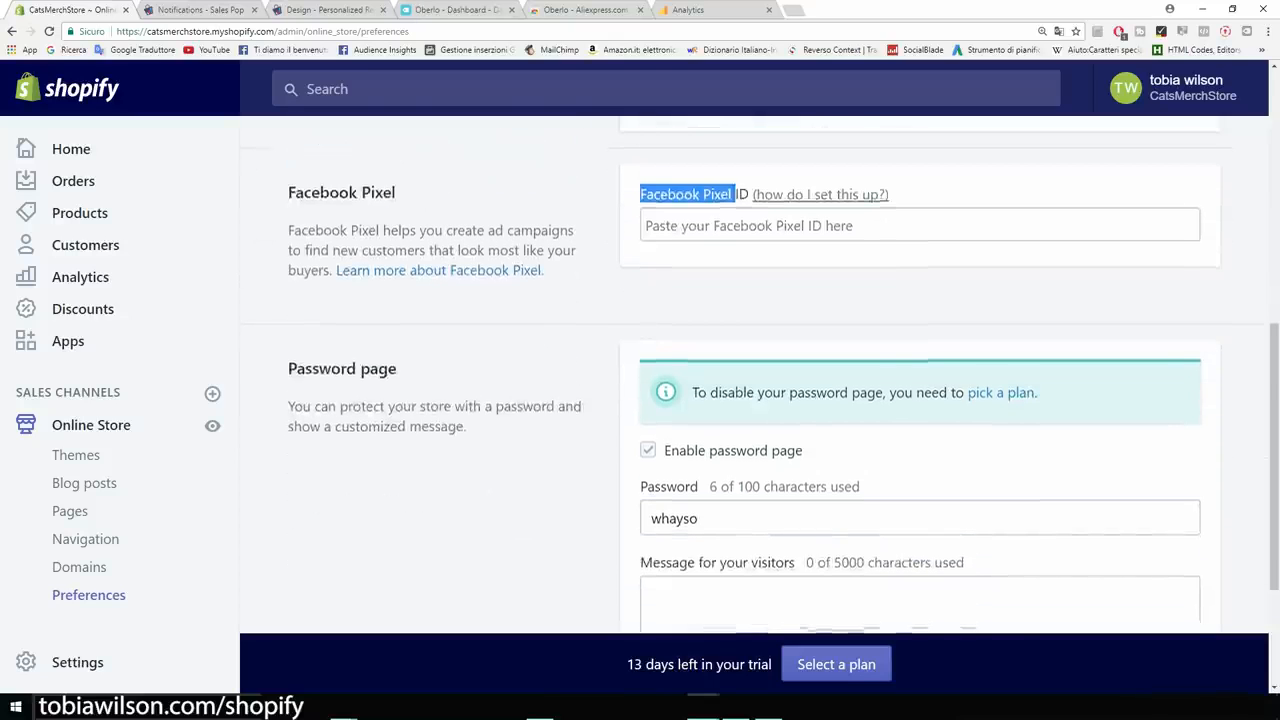
{"action": "scroll", "coordinate": [750, 400], "scroll_direction": "down", "scroll_amount": 1}
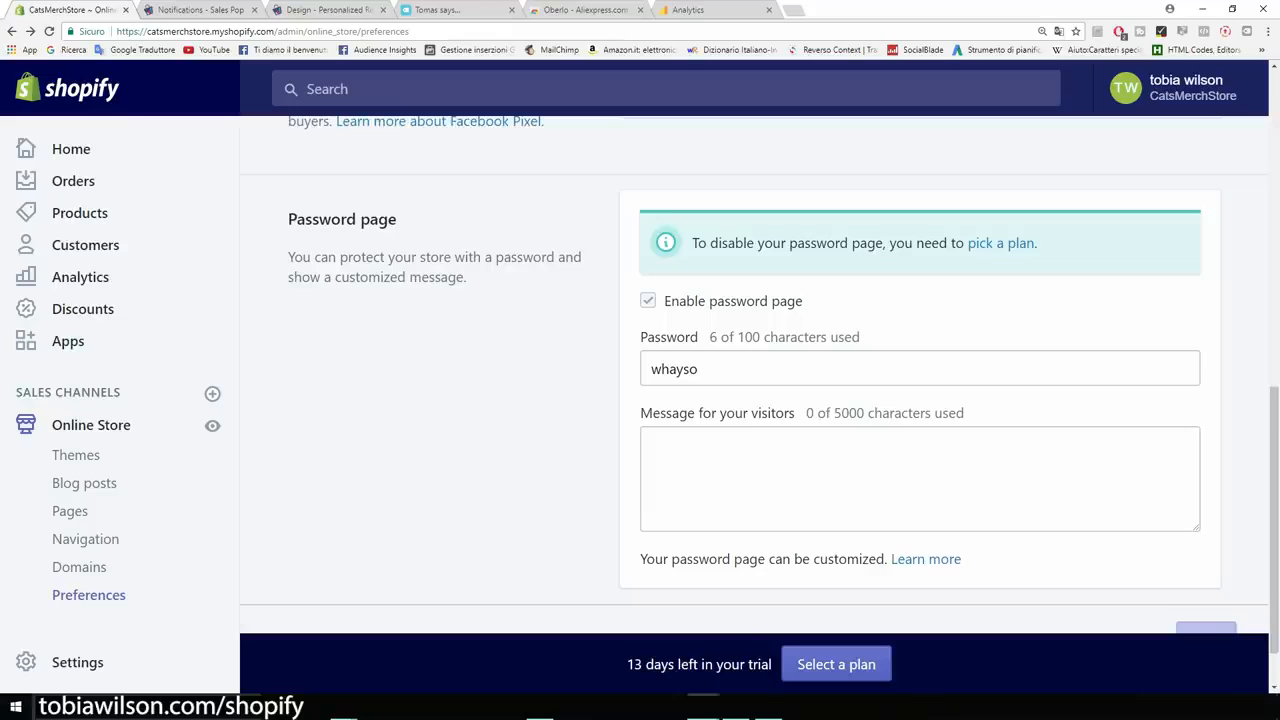
{"action": "scroll", "coordinate": [750, 400], "scroll_direction": "down", "scroll_amount": 1}
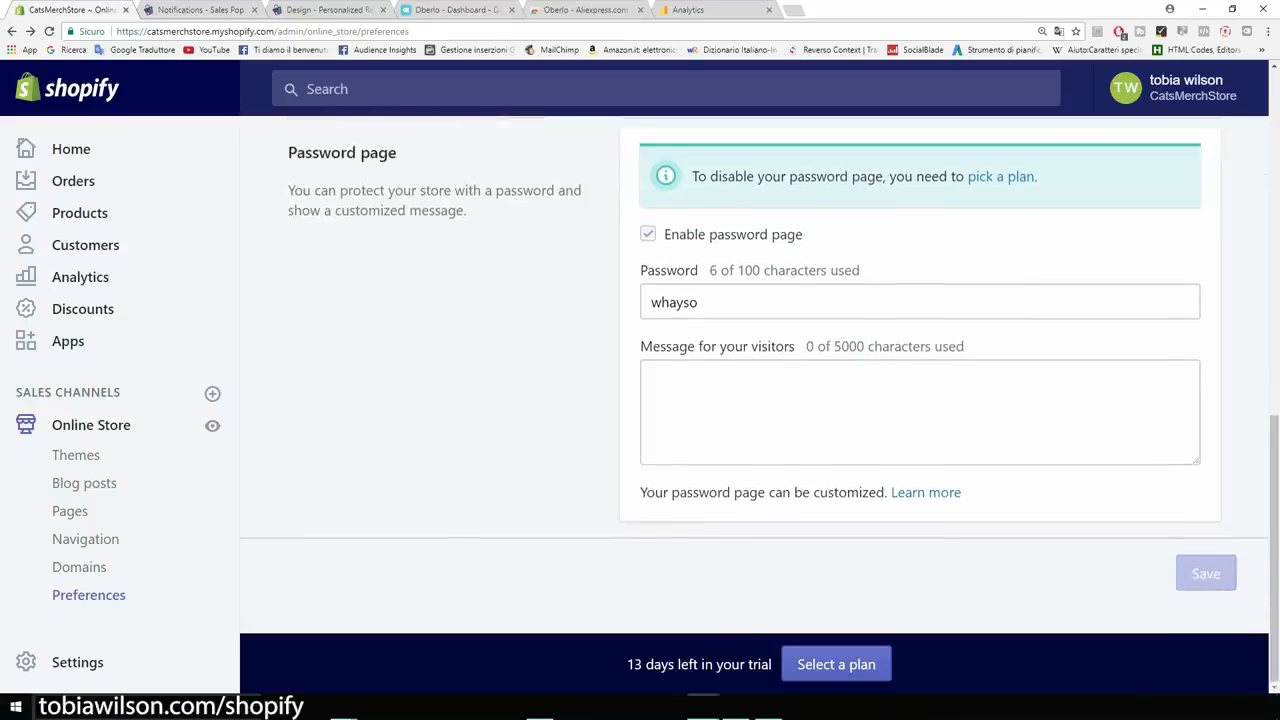
{"action": "left_click_drag", "start_coordinate": [398, 152], "coordinate": [288, 152]}
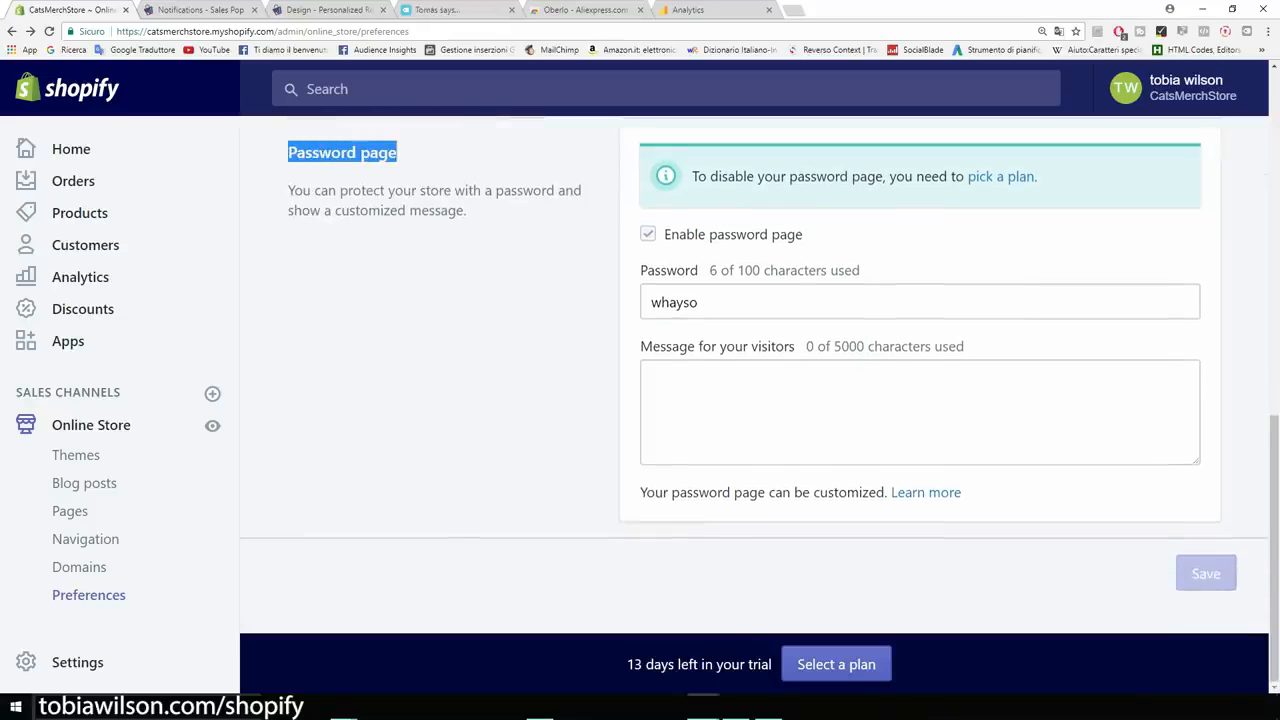
{"action": "left_click", "coordinate": [380, 180]}
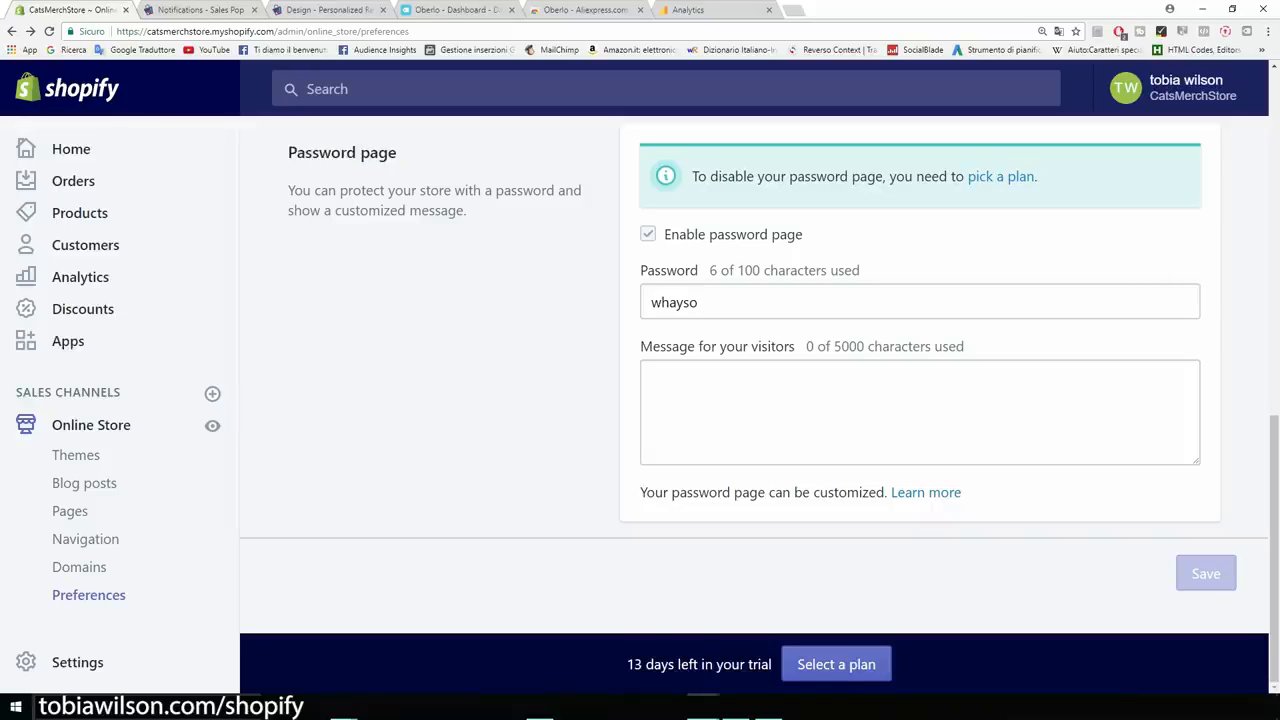
{"action": "left_click", "coordinate": [1001, 177]}
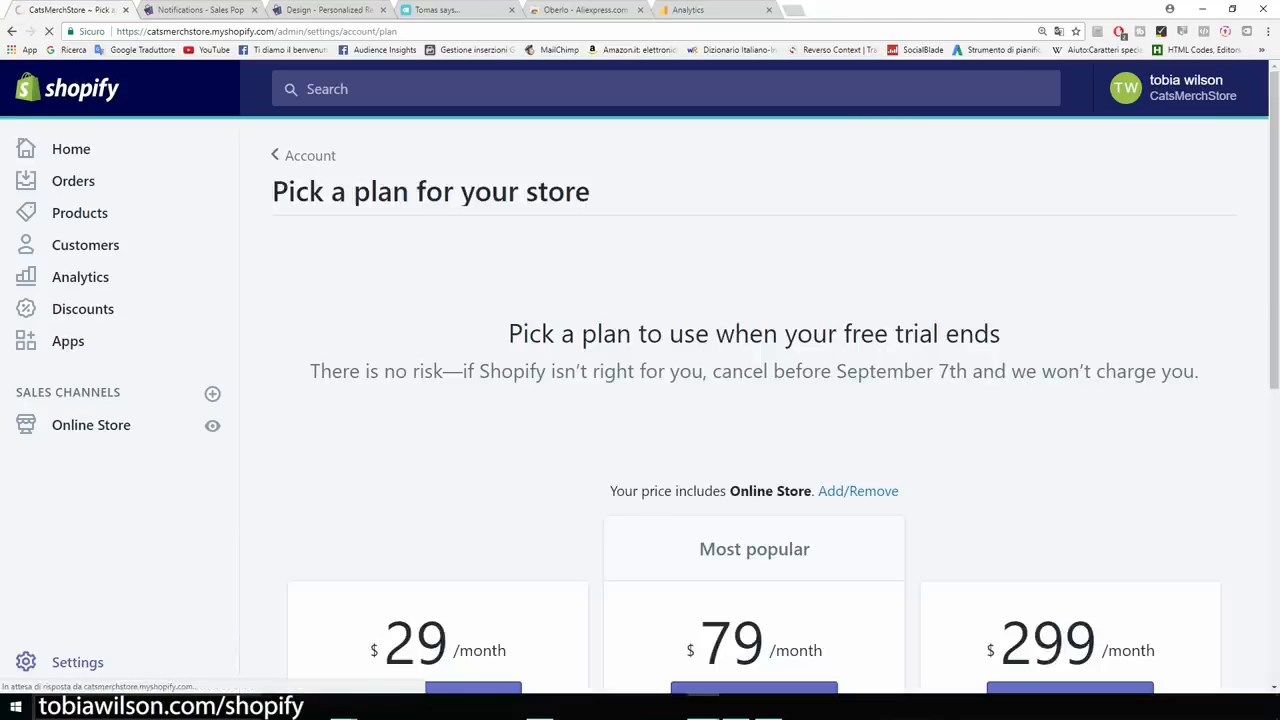
Review the store plans, noting the Basic plan at $29 per month, without subscribing.
{"action": "scroll", "coordinate": [775, 400], "scroll_direction": "down", "scroll_amount": 2}
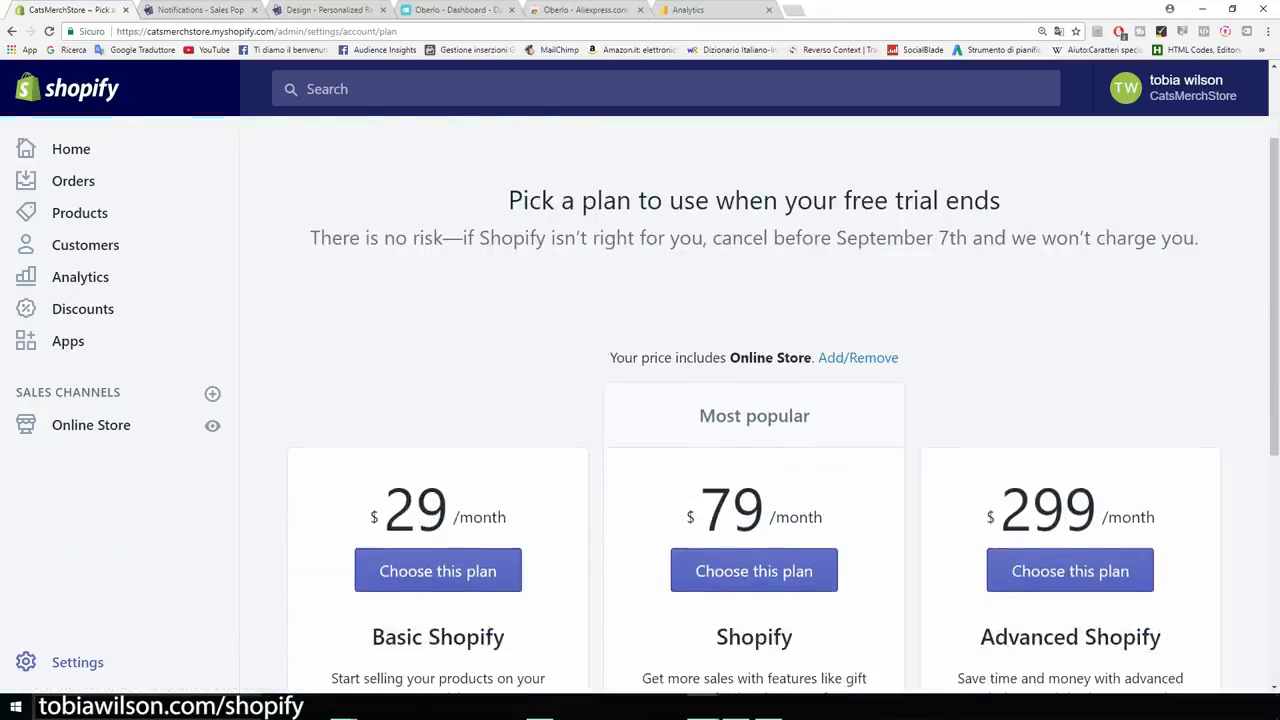
{"action": "scroll", "coordinate": [783, 408], "scroll_direction": "down", "scroll_amount": 1}
{"action": "scroll", "coordinate": [783, 408], "scroll_direction": "down", "scroll_amount": 1}
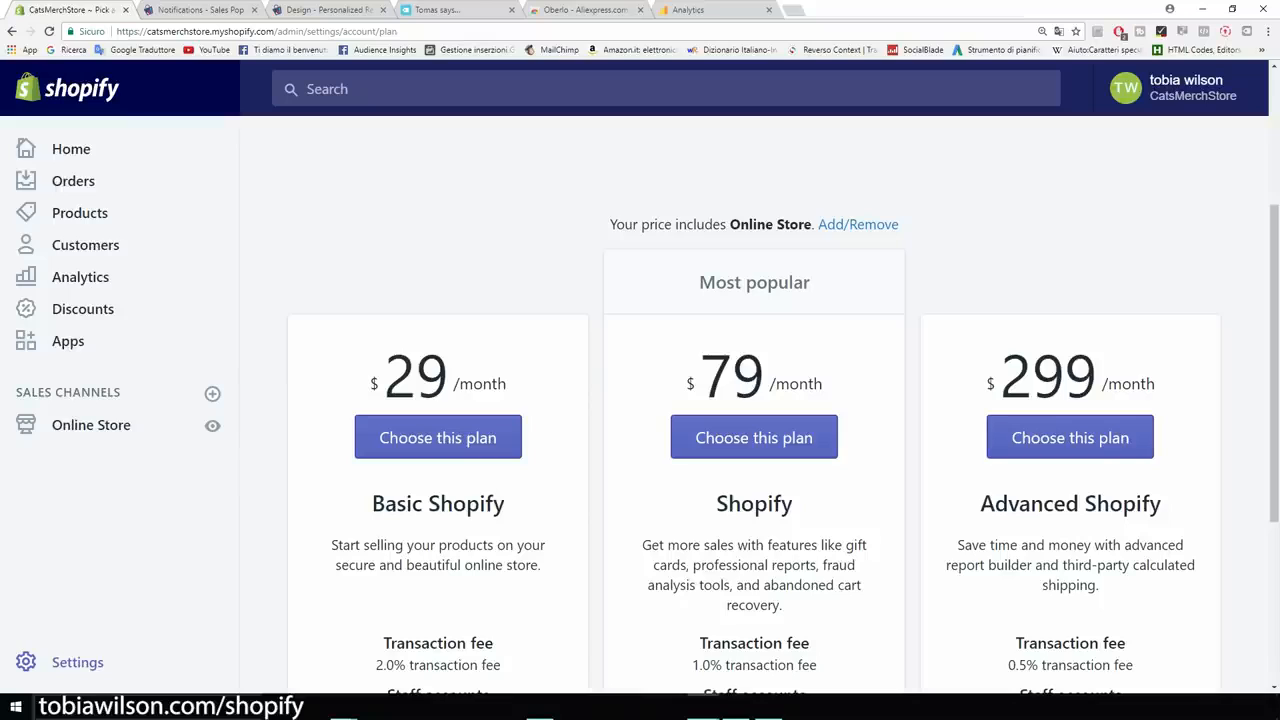
{"action": "left_click_drag", "start_coordinate": [507, 383], "coordinate": [370, 383]}
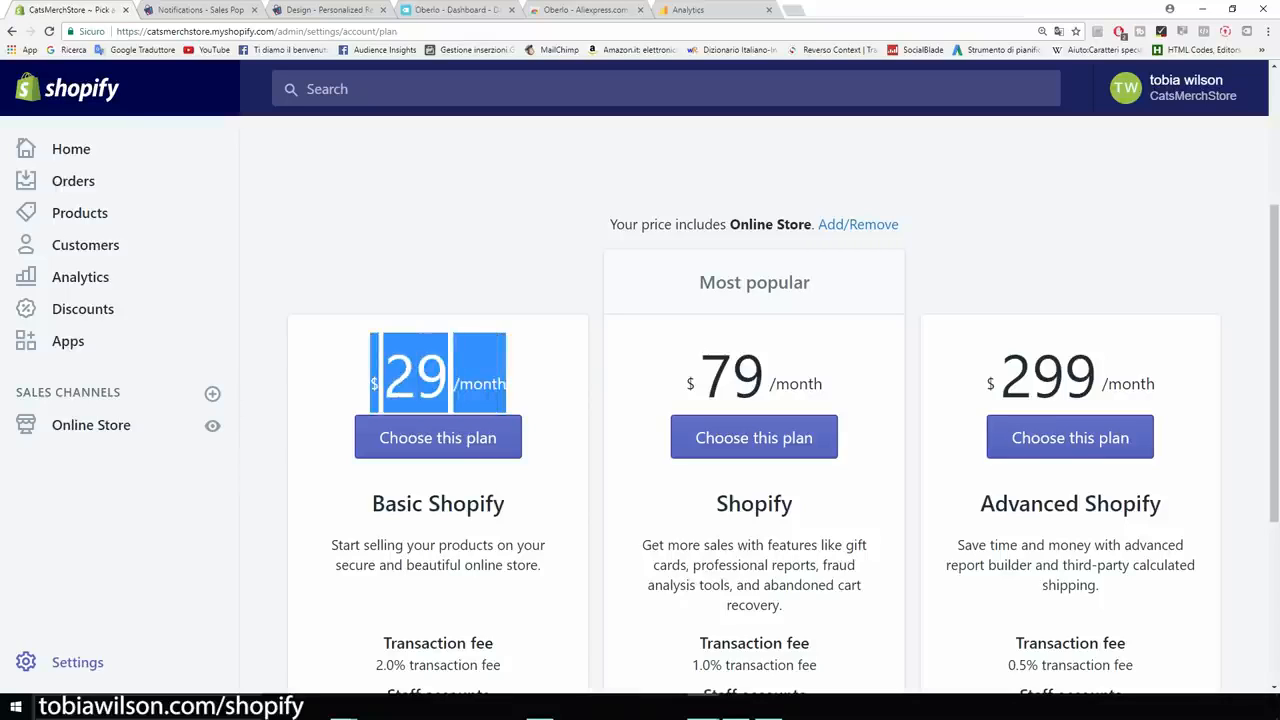
{"action": "left_click", "coordinate": [427, 379]}
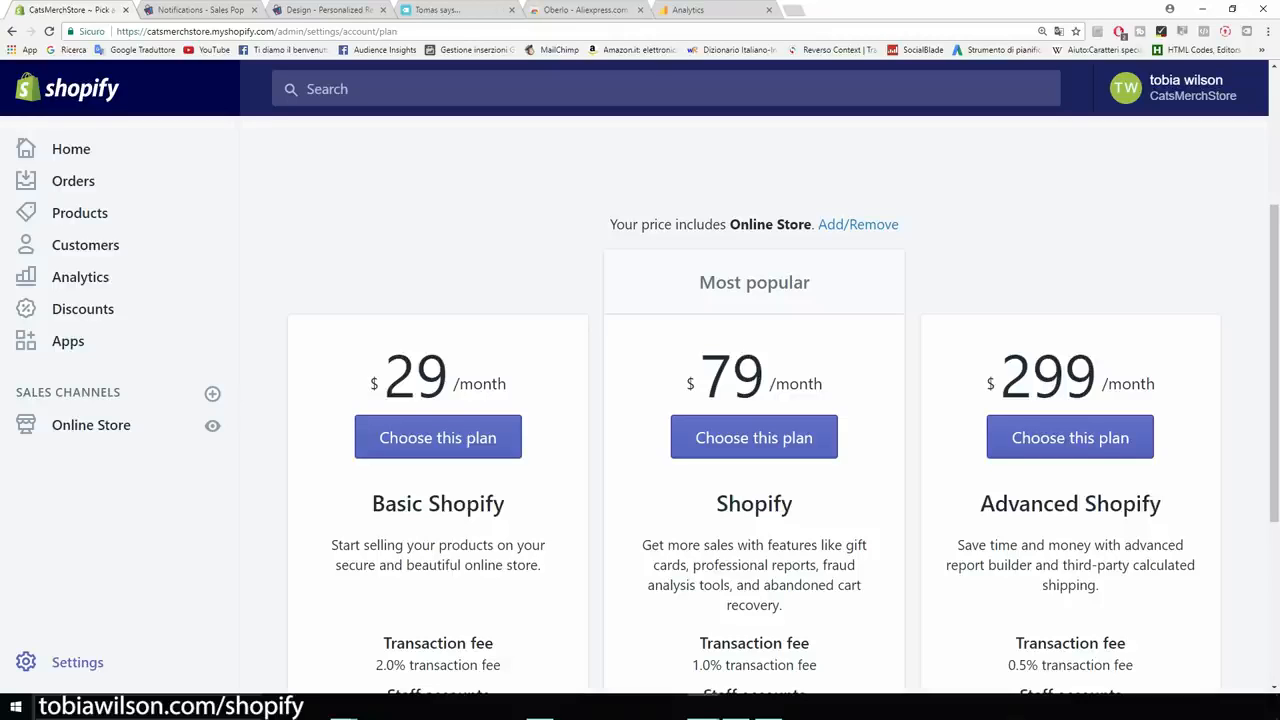
{"action": "scroll", "coordinate": [754, 445], "scroll_direction": "down", "scroll_amount": 1}
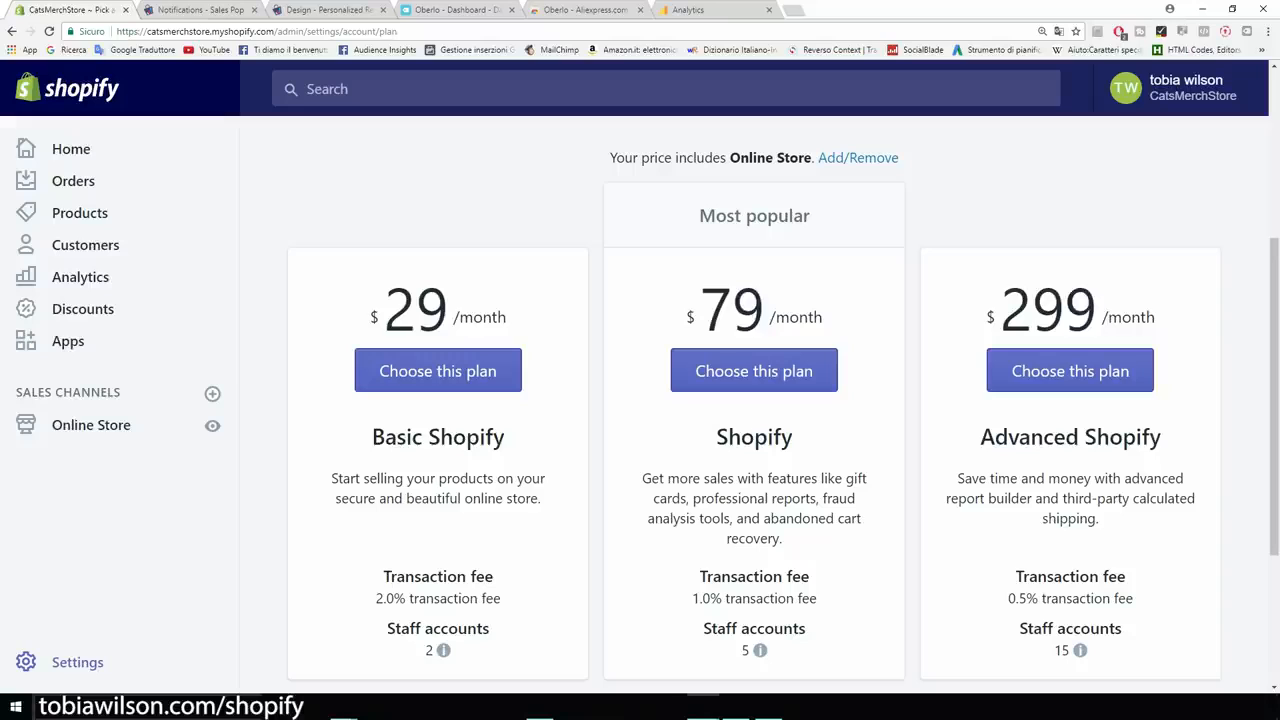
{"action": "scroll", "coordinate": [754, 416], "scroll_direction": "down", "scroll_amount": 1}
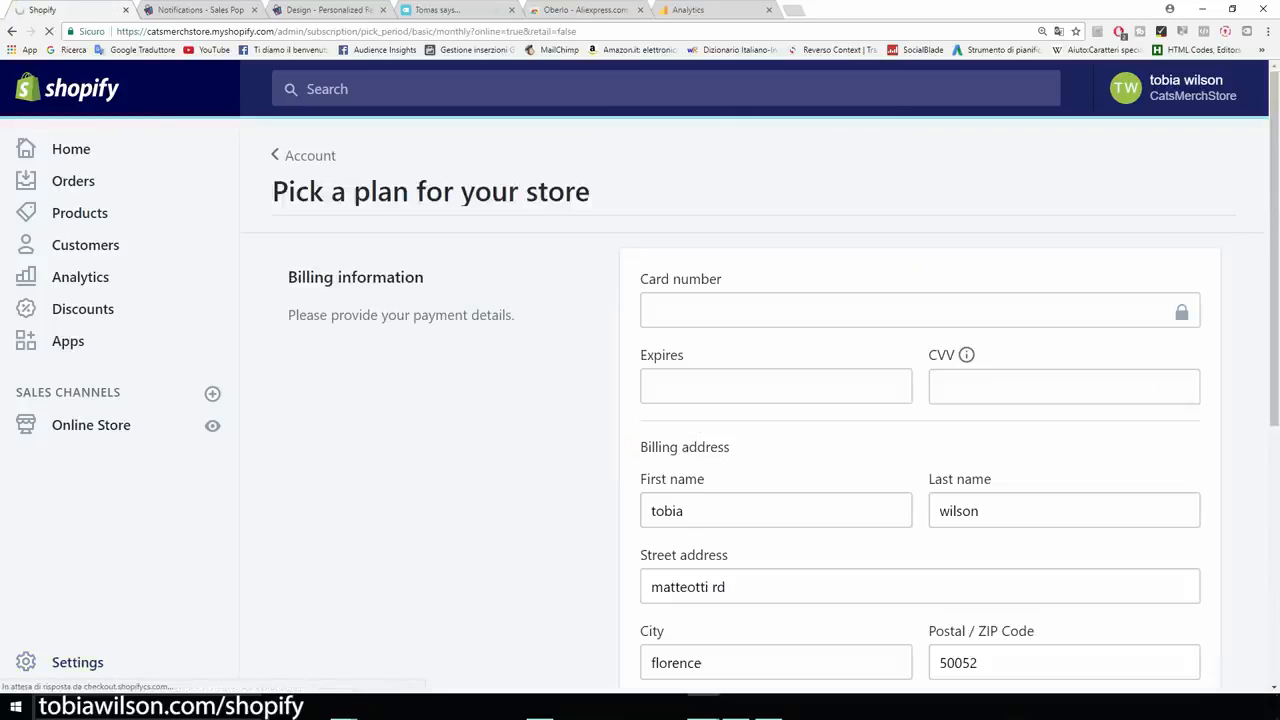
{"action": "scroll", "coordinate": [754, 402], "scroll_direction": "down", "scroll_amount": 1}
{"action": "scroll", "coordinate": [754, 402], "scroll_direction": "down", "scroll_amount": 1}
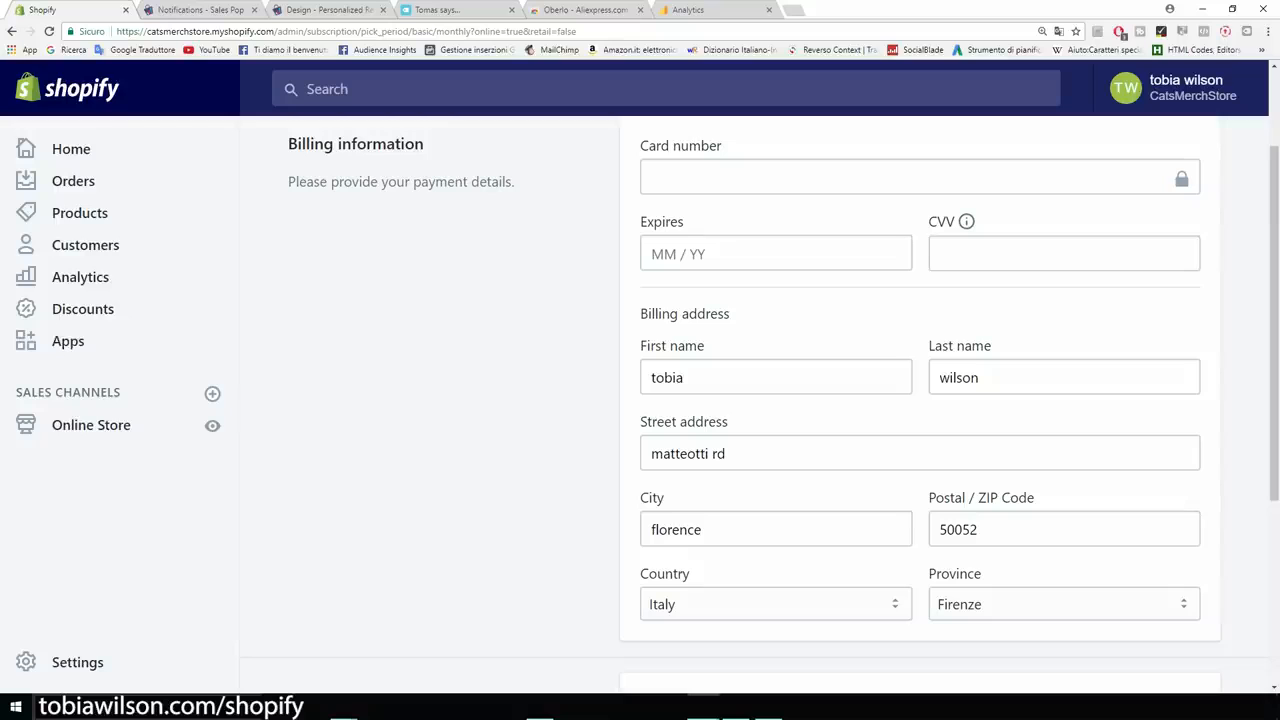
{"action": "scroll", "coordinate": [760, 400], "scroll_direction": "up", "scroll_amount": 2}
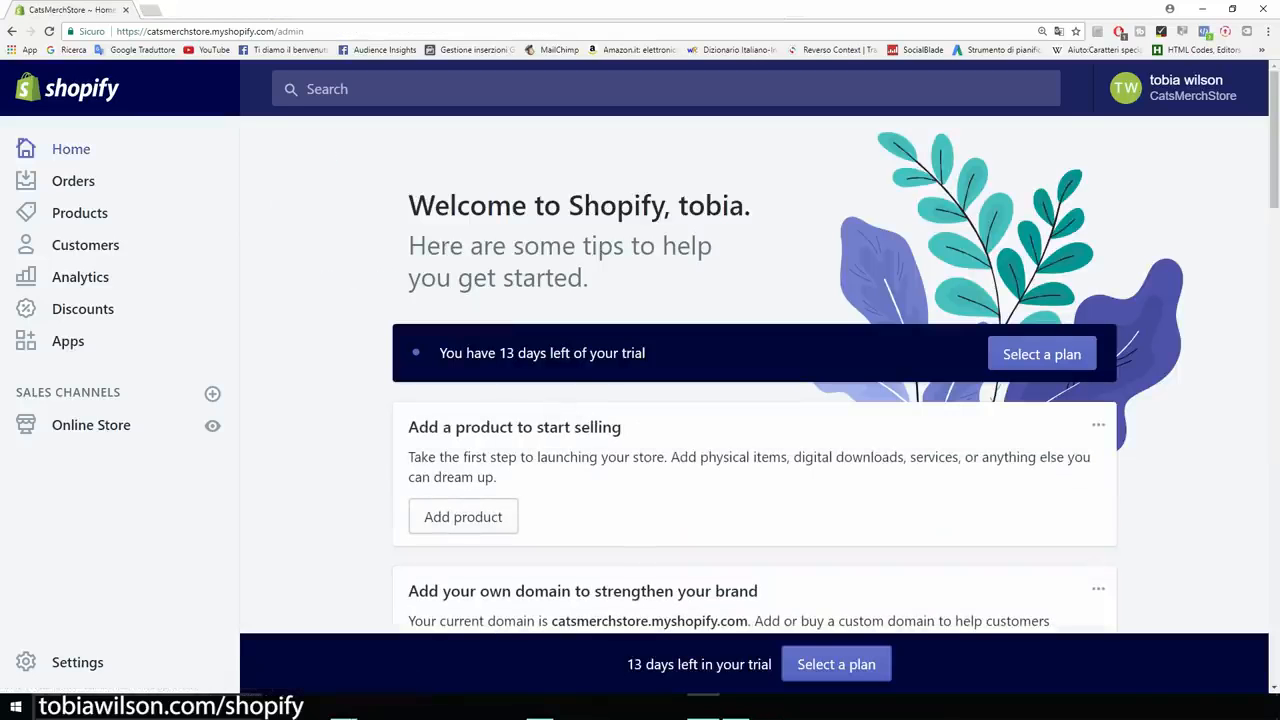
In General settings, replace the store name CatsMerchStore with 'Cat Lovers'.
{"action": "left_click", "coordinate": [77, 662]}
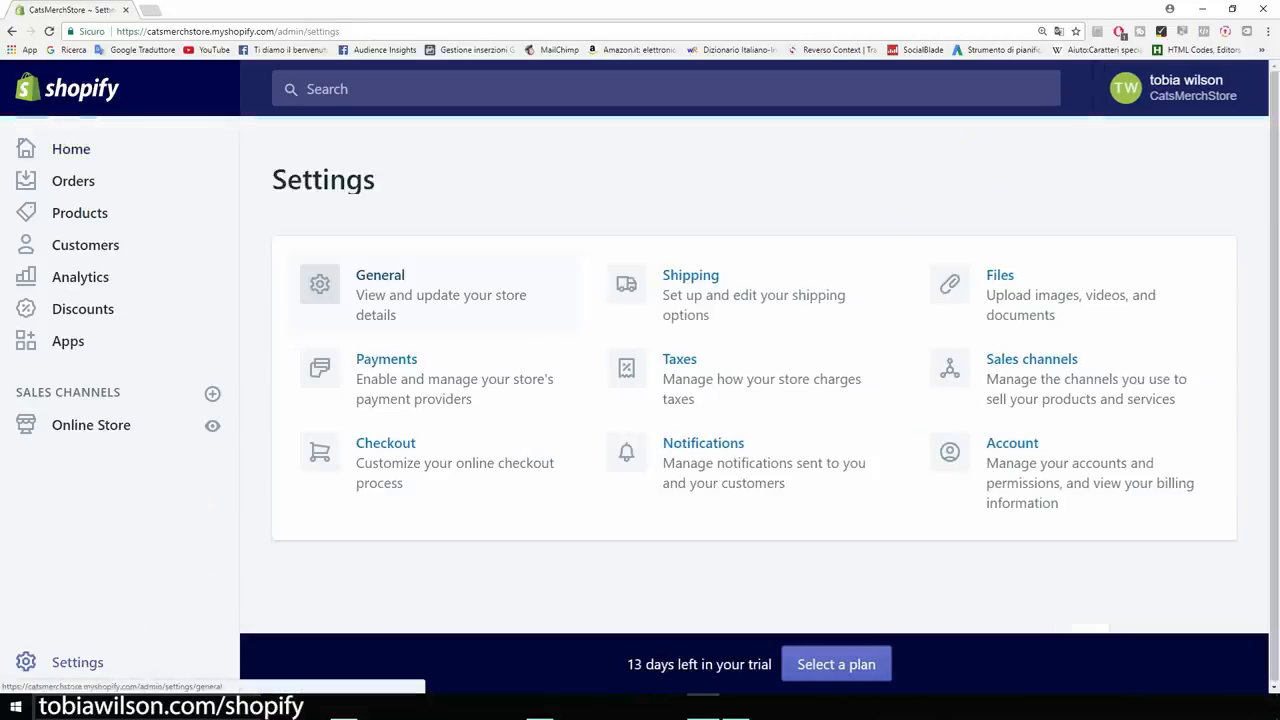
{"action": "left_click", "coordinate": [380, 285]}
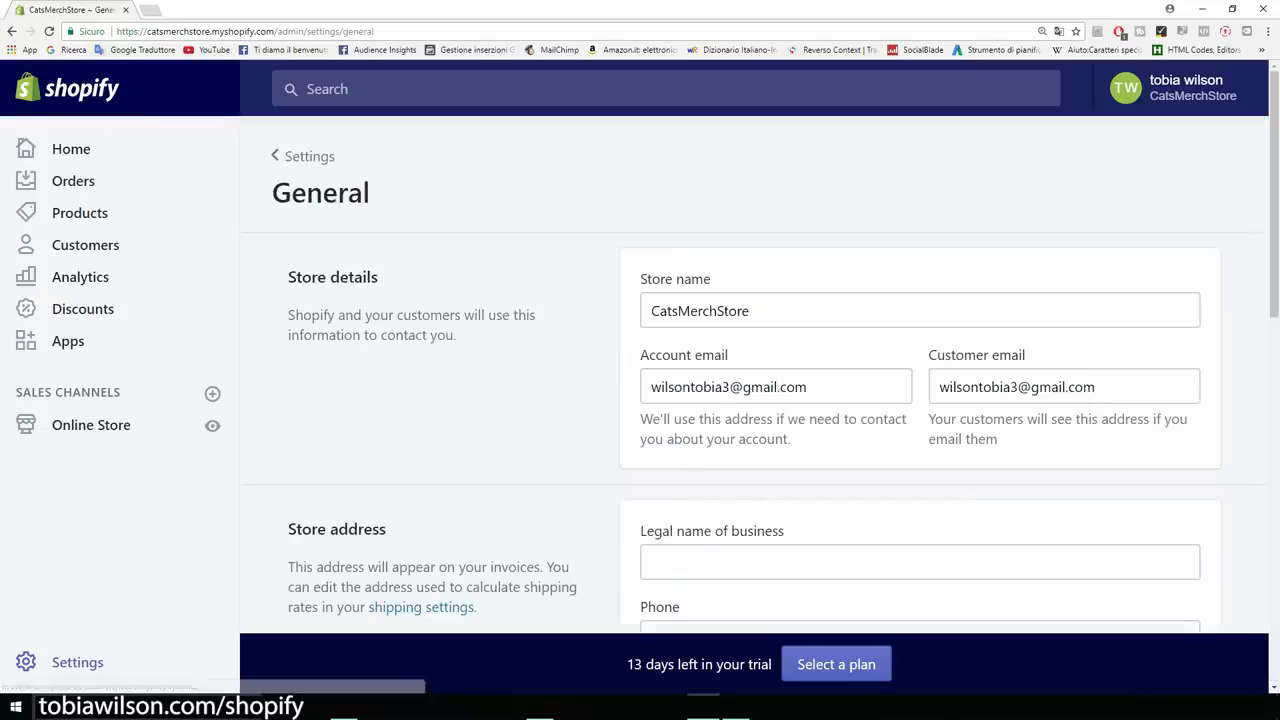
{"action": "key", "text": "ctrl+plus"}
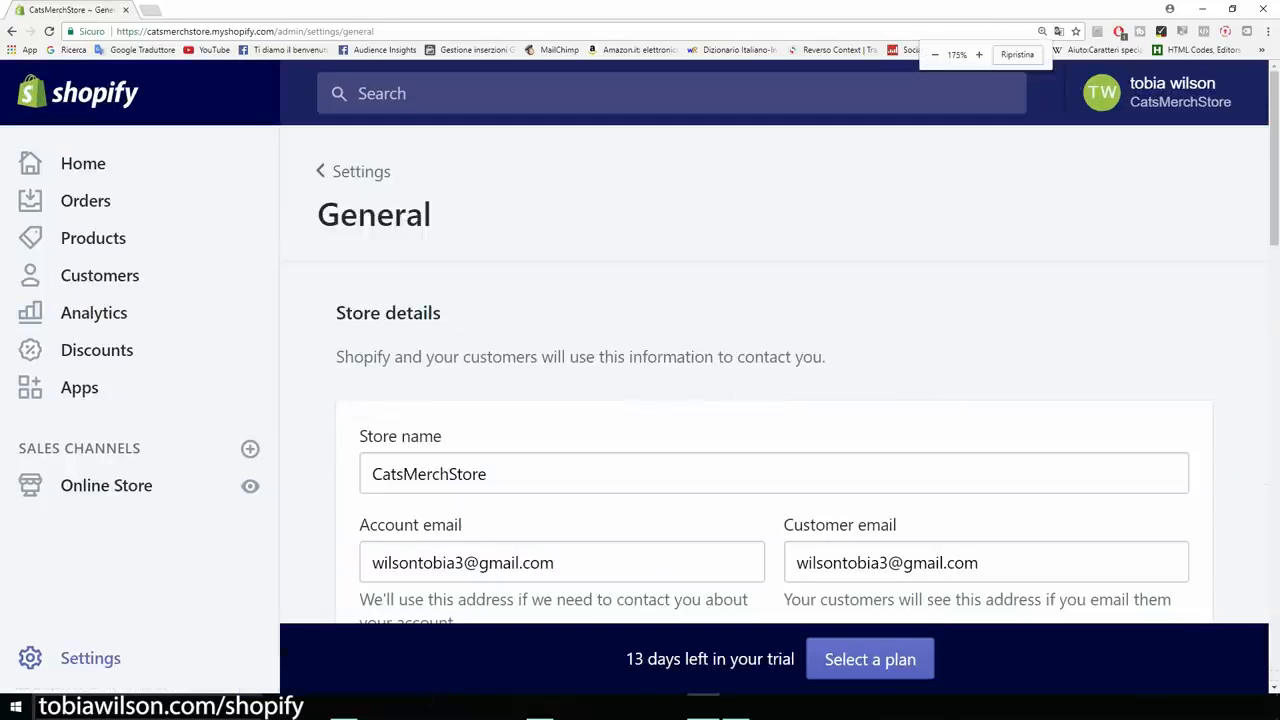
{"action": "scroll", "coordinate": [765, 385], "scroll_direction": "down", "scroll_amount": 2}
{"action": "left_click_drag", "start_coordinate": [488, 274], "coordinate": [372, 274]}
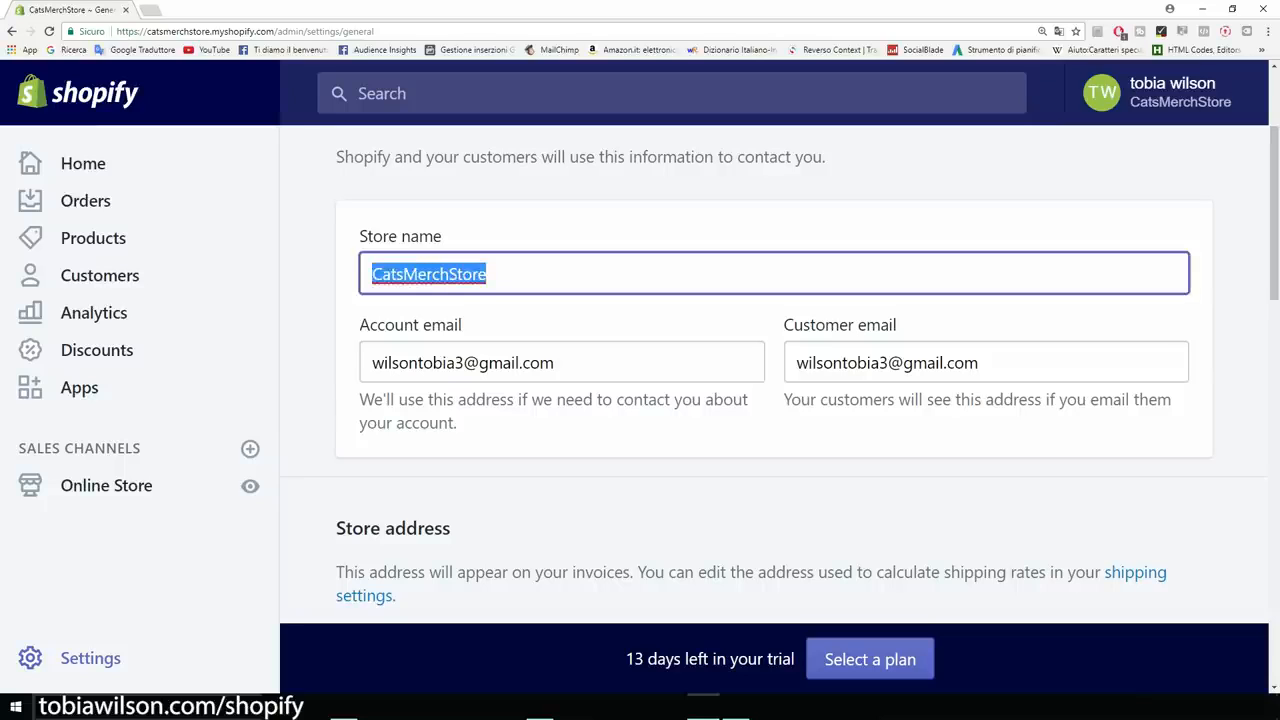
{"action": "type", "text": "Cat "}
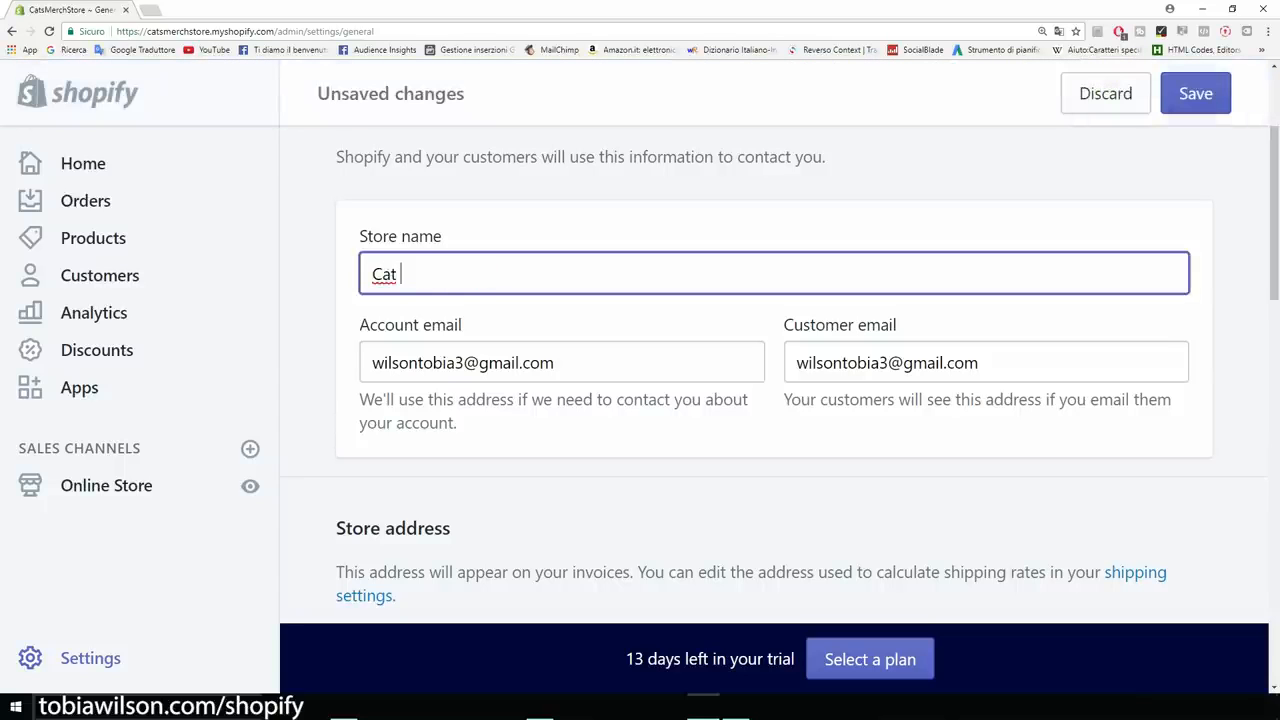
{"action": "type", "text": "Lovers"}
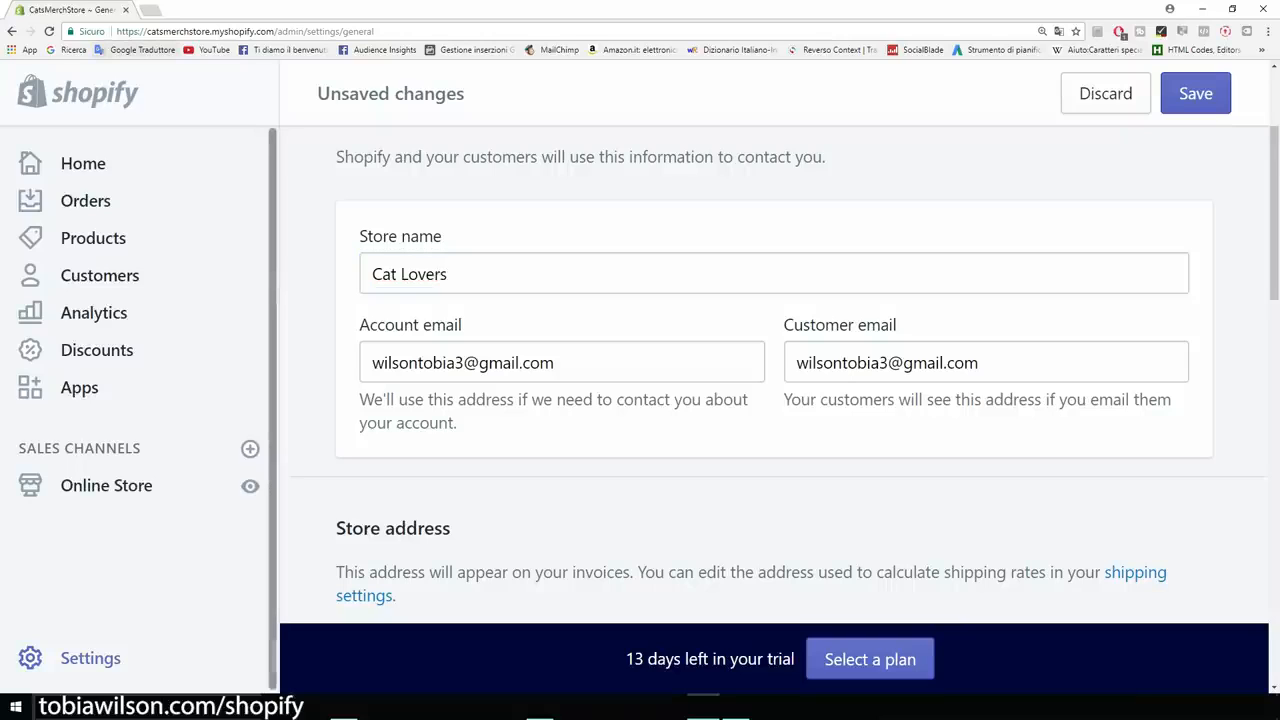
{"action": "left_click_drag", "start_coordinate": [147, 31], "coordinate": [275, 31]}
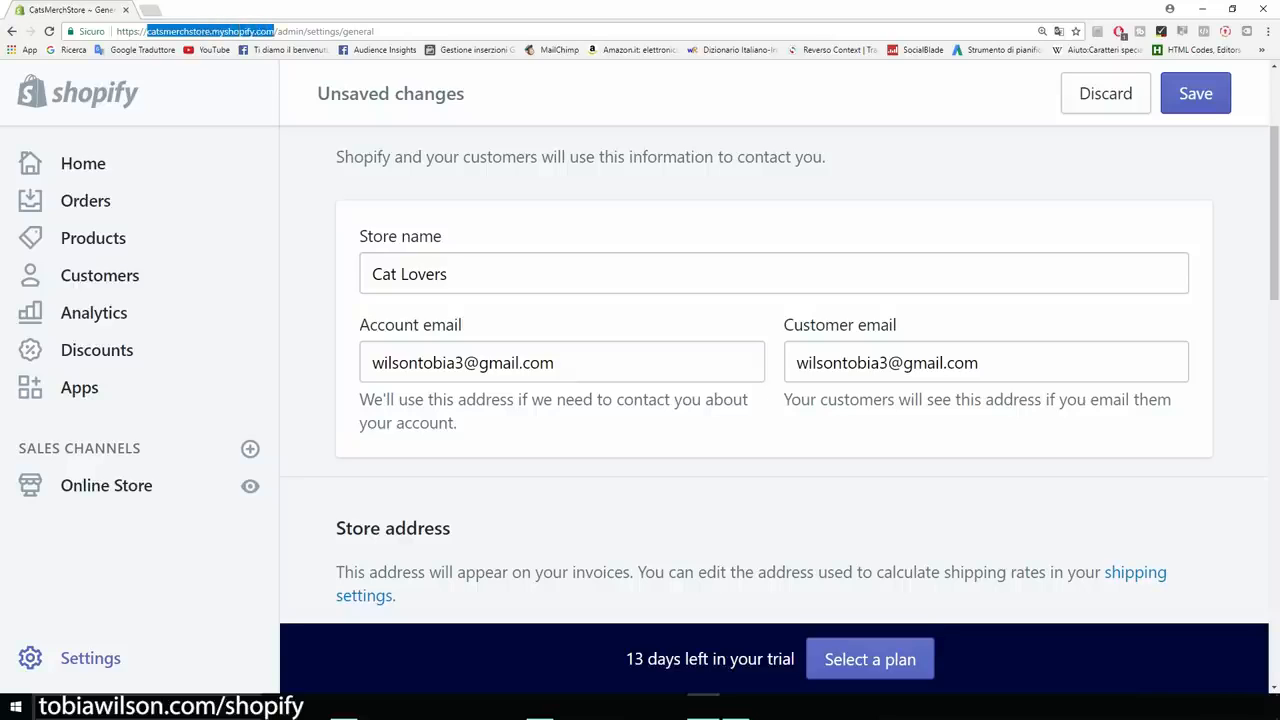
{"action": "left_click", "coordinate": [277, 31]}
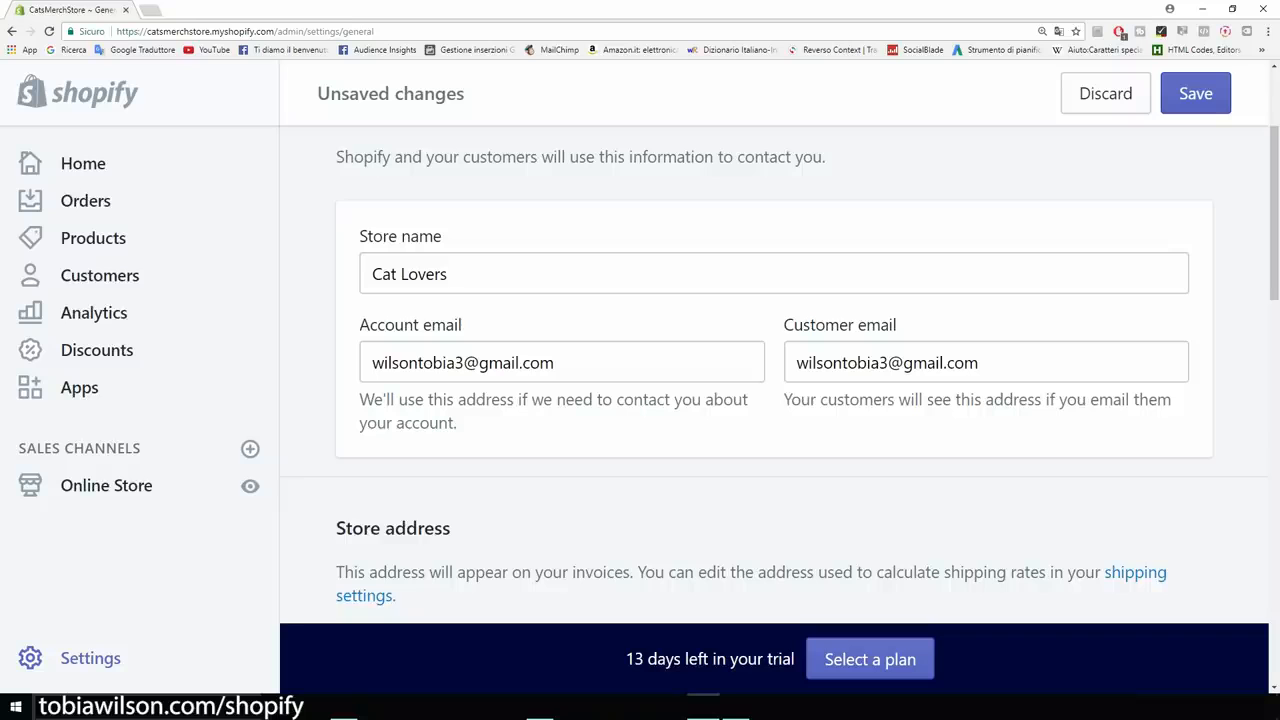
Review the store address and standards, keeping United States Dollars as the currency.
{"action": "scroll", "coordinate": [780, 370], "scroll_direction": "down", "scroll_amount": 2}
{"action": "scroll", "coordinate": [780, 370], "scroll_direction": "up", "scroll_amount": 2}
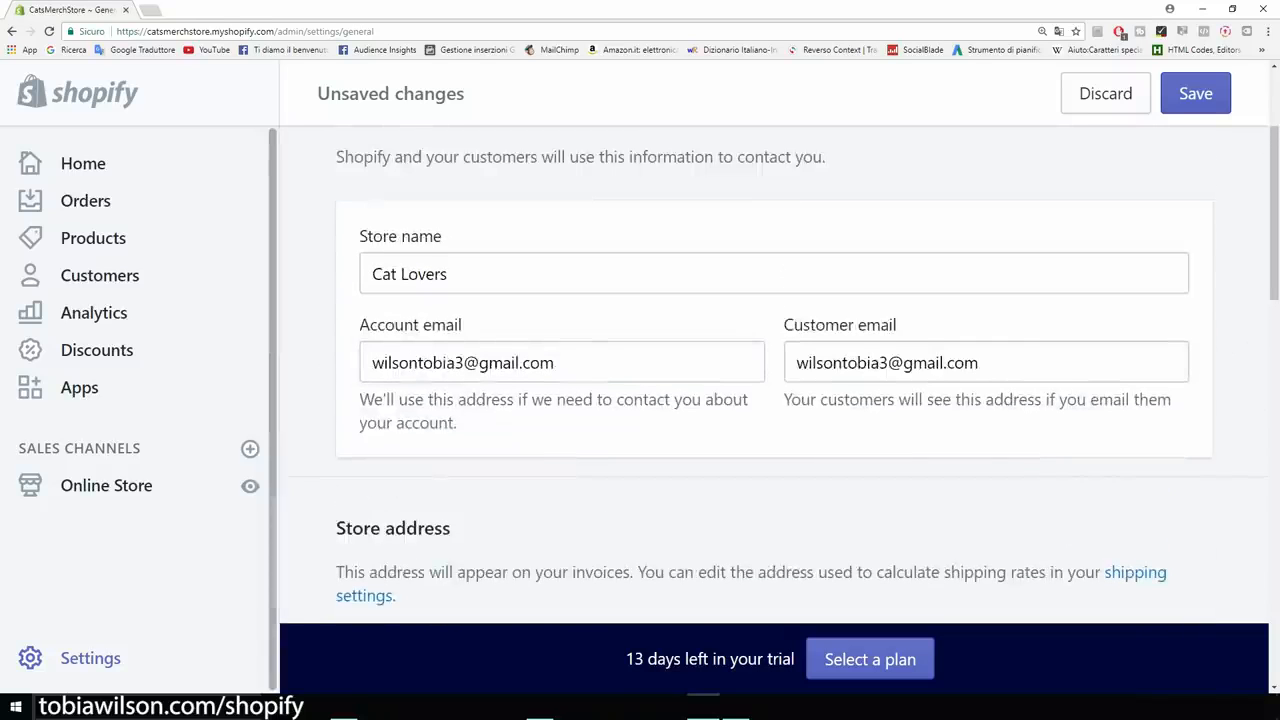
{"action": "scroll", "coordinate": [774, 380], "scroll_direction": "down", "scroll_amount": 2}
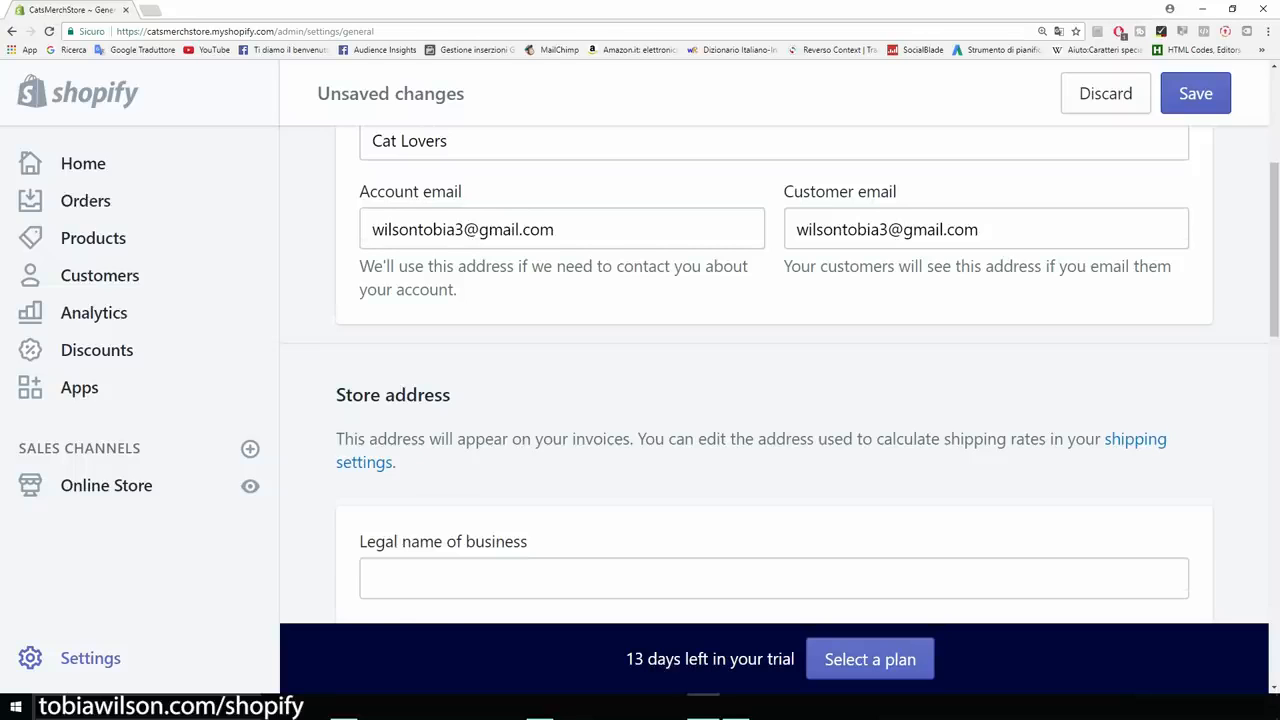
{"action": "scroll", "coordinate": [774, 380], "scroll_direction": "down", "scroll_amount": 4}
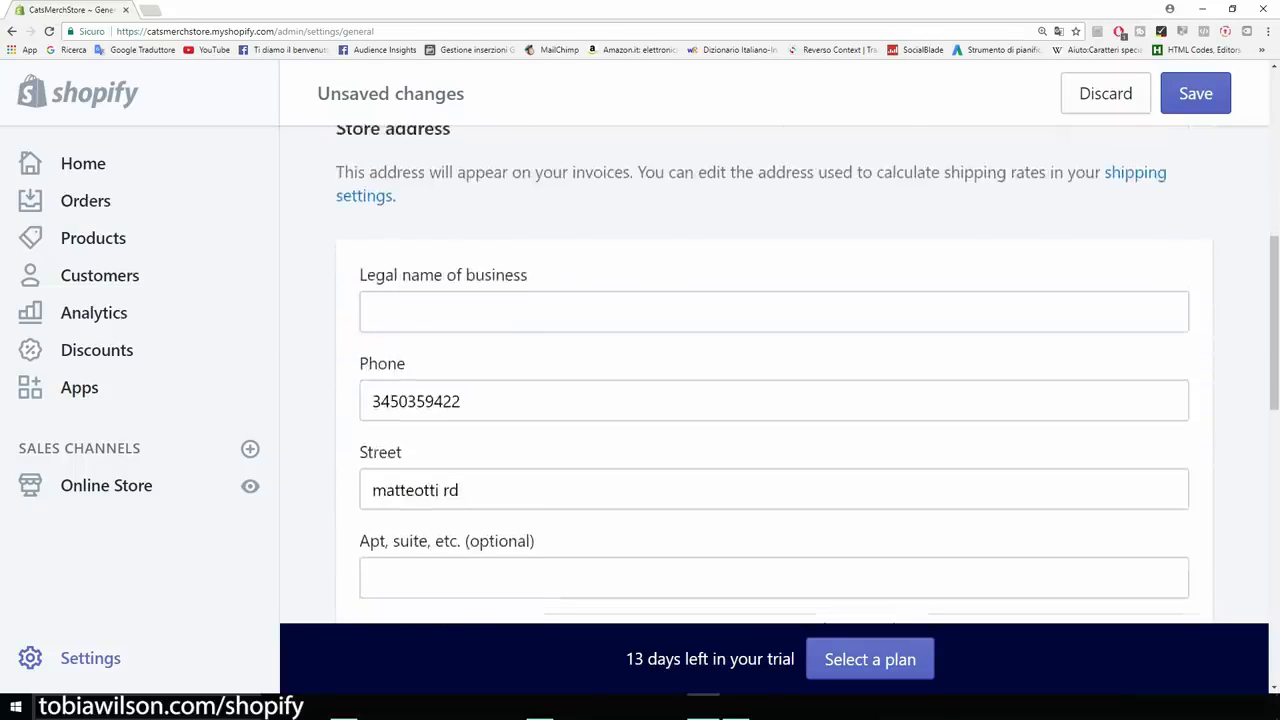
{"action": "scroll", "coordinate": [774, 407], "scroll_direction": "down", "scroll_amount": 2}
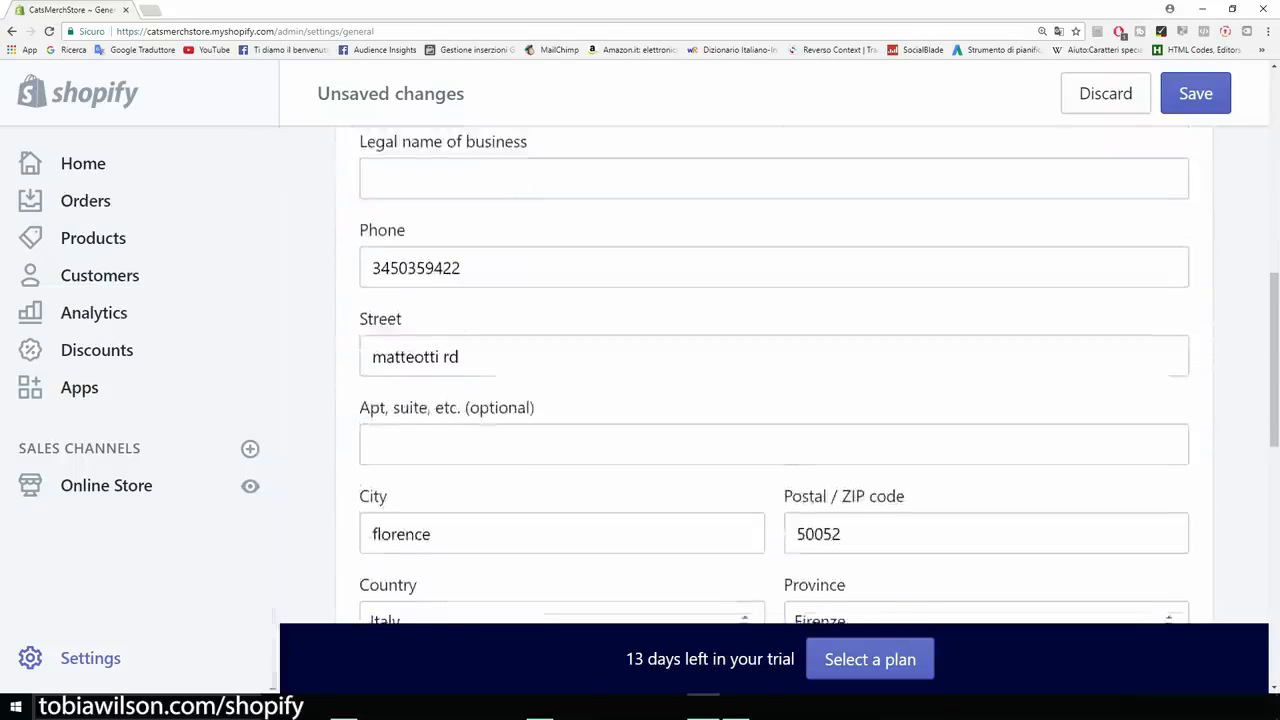
{"action": "scroll", "coordinate": [774, 407], "scroll_direction": "down", "scroll_amount": 2}
{"action": "scroll", "coordinate": [774, 380], "scroll_direction": "down", "scroll_amount": 5}
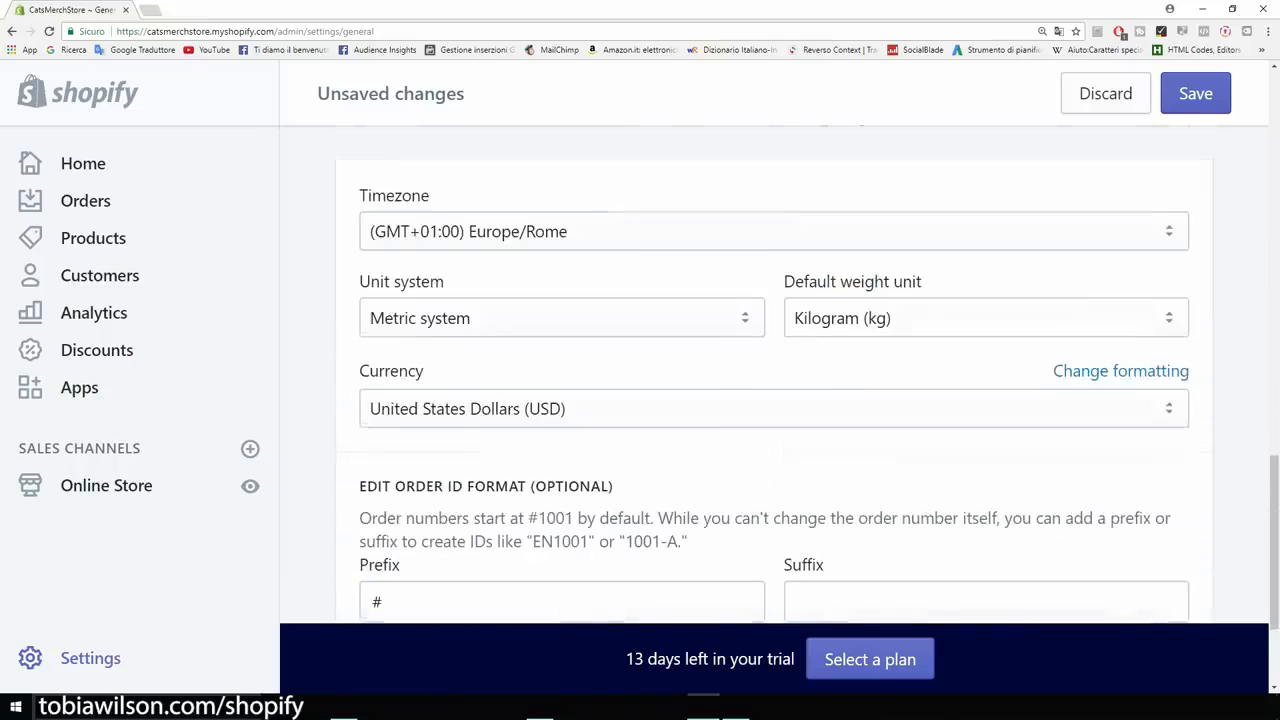
{"action": "scroll", "coordinate": [774, 380], "scroll_direction": "down", "scroll_amount": 2}
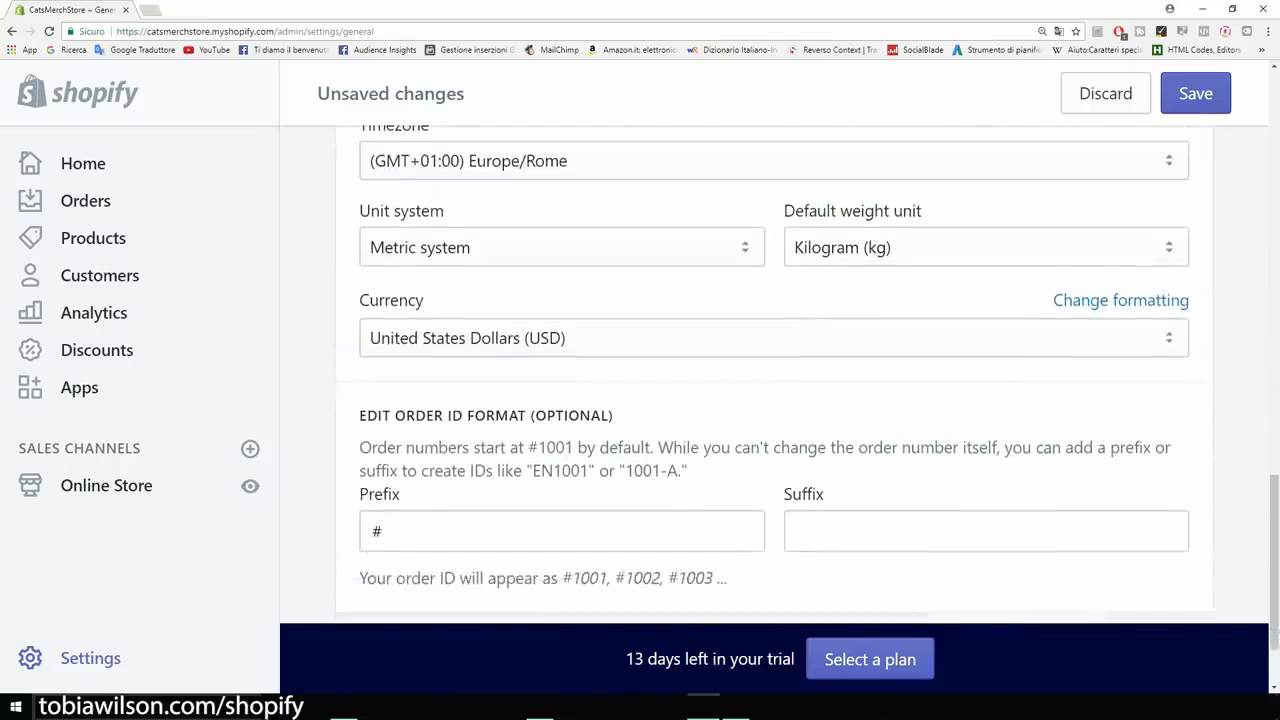
{"action": "left_click", "coordinate": [774, 271]}
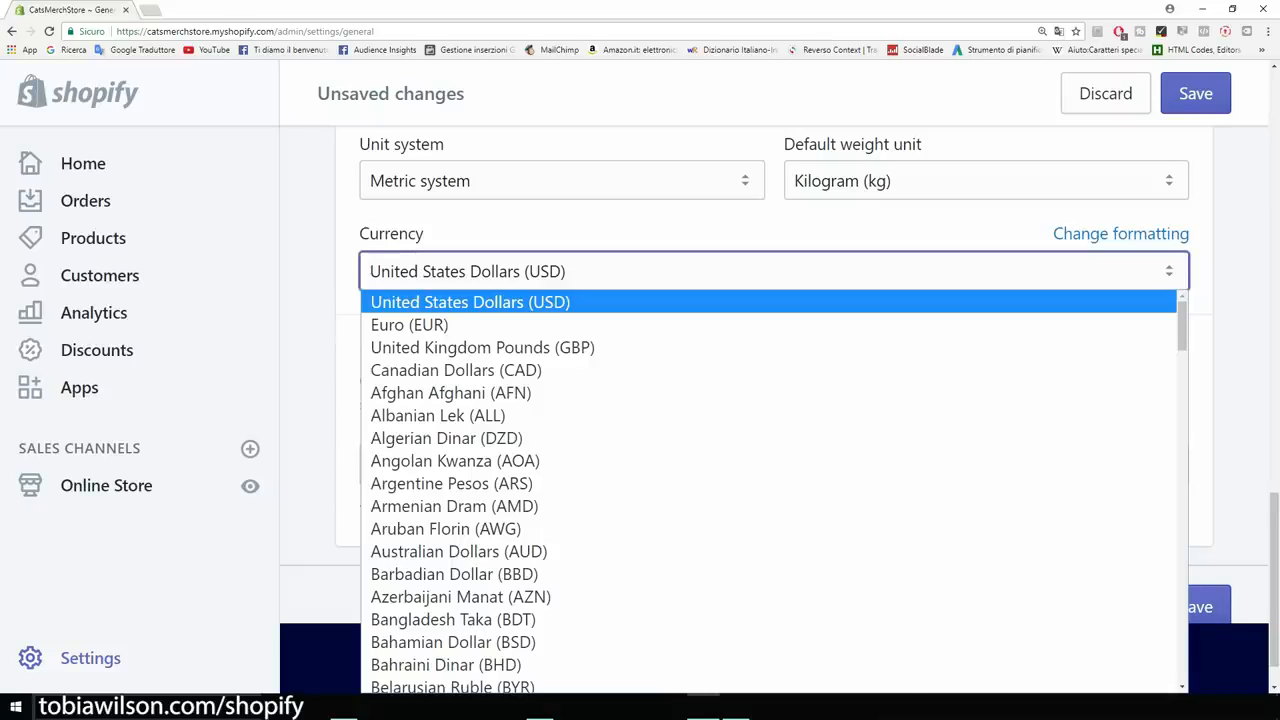
{"action": "left_click", "coordinate": [310, 262]}
Save the renamed Cat Lovers store details and return to the Settings overview.
{"action": "scroll", "coordinate": [774, 380], "scroll_direction": "down", "scroll_amount": 1}
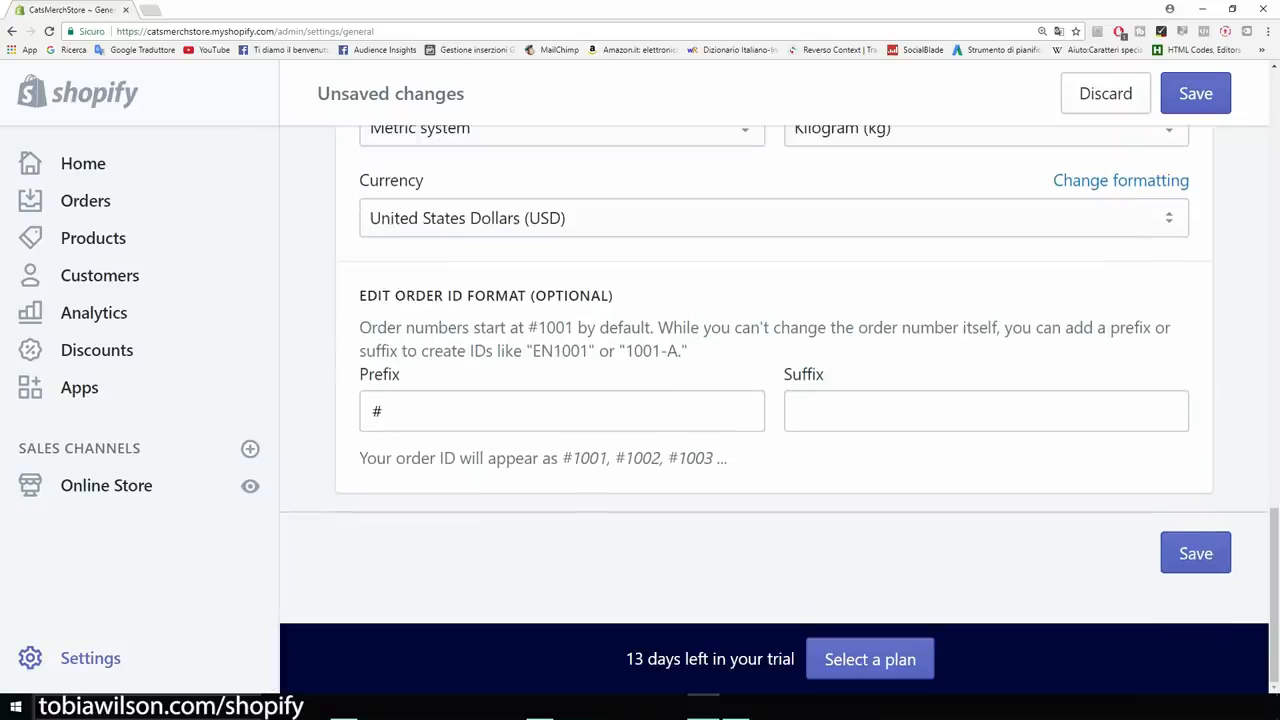
{"action": "left_click", "coordinate": [1195, 553]}
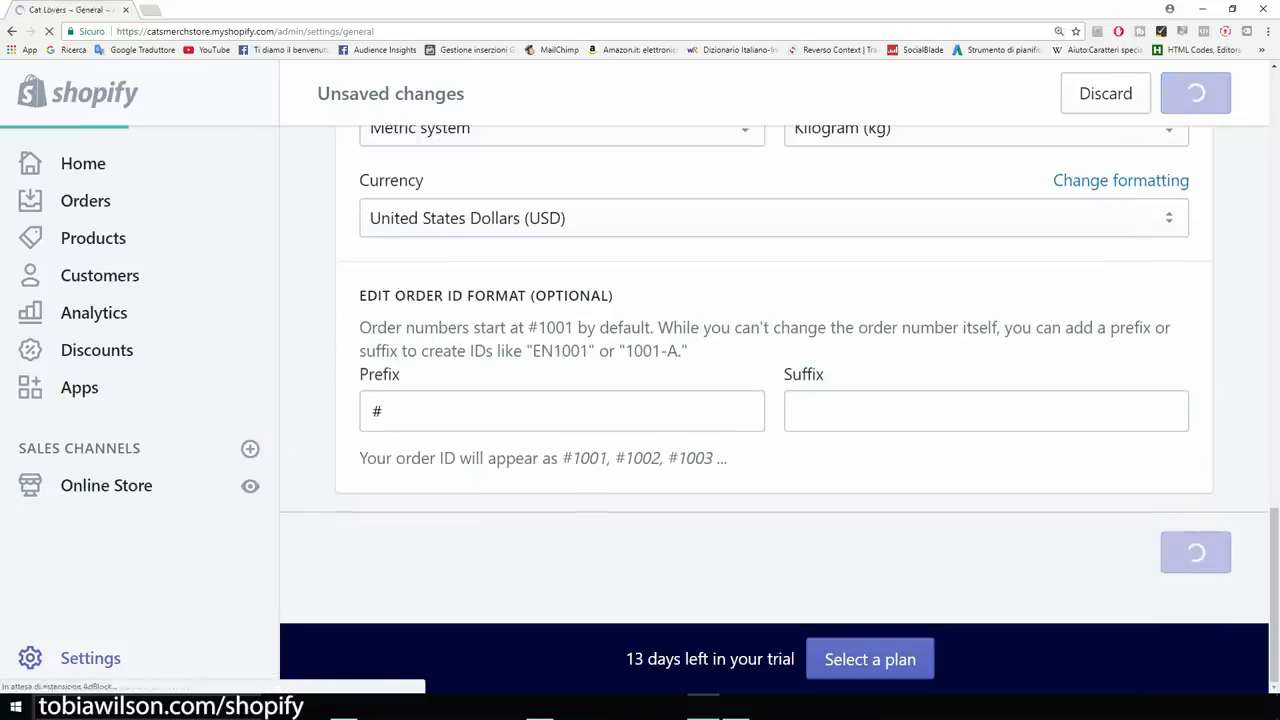
{"action": "left_click", "coordinate": [90, 657]}
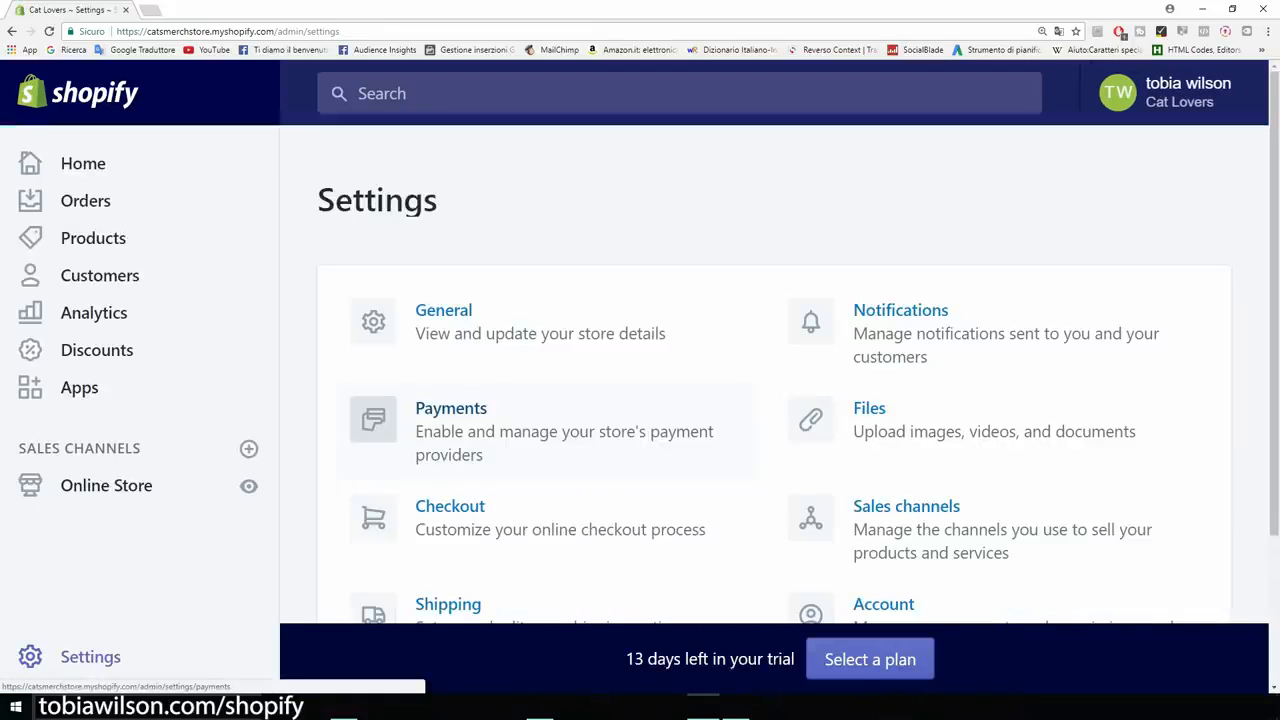
Open the payment providers page and review the PayPal contact e-mail and card options.
{"action": "left_click", "coordinate": [451, 409]}
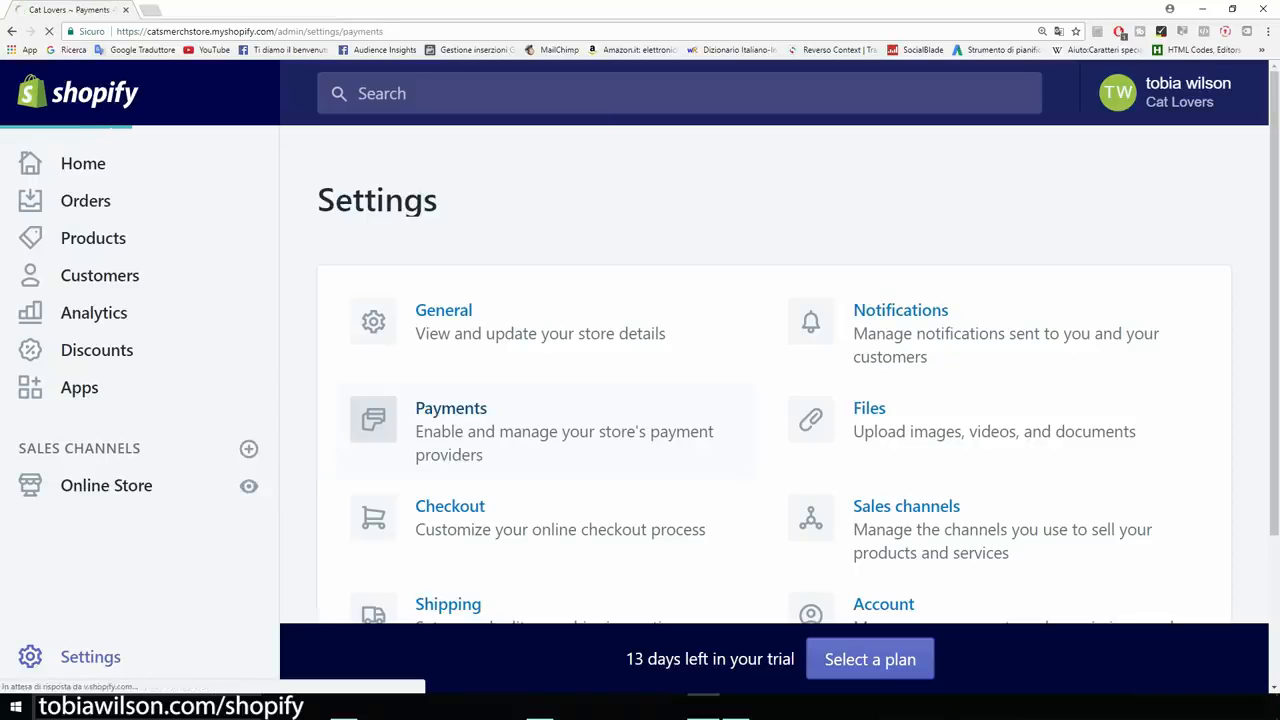
{"action": "scroll", "coordinate": [775, 400], "scroll_direction": "down", "scroll_amount": 2}
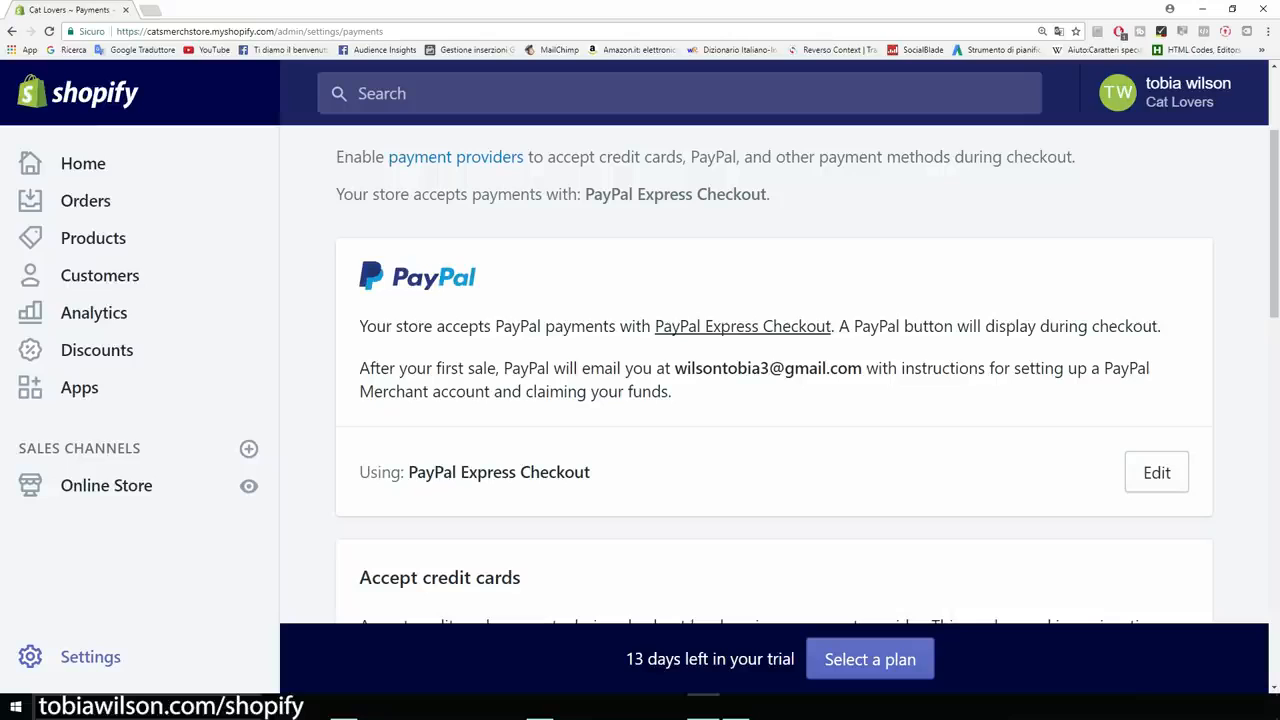
{"action": "left_click_drag", "start_coordinate": [674, 368], "coordinate": [862, 368]}
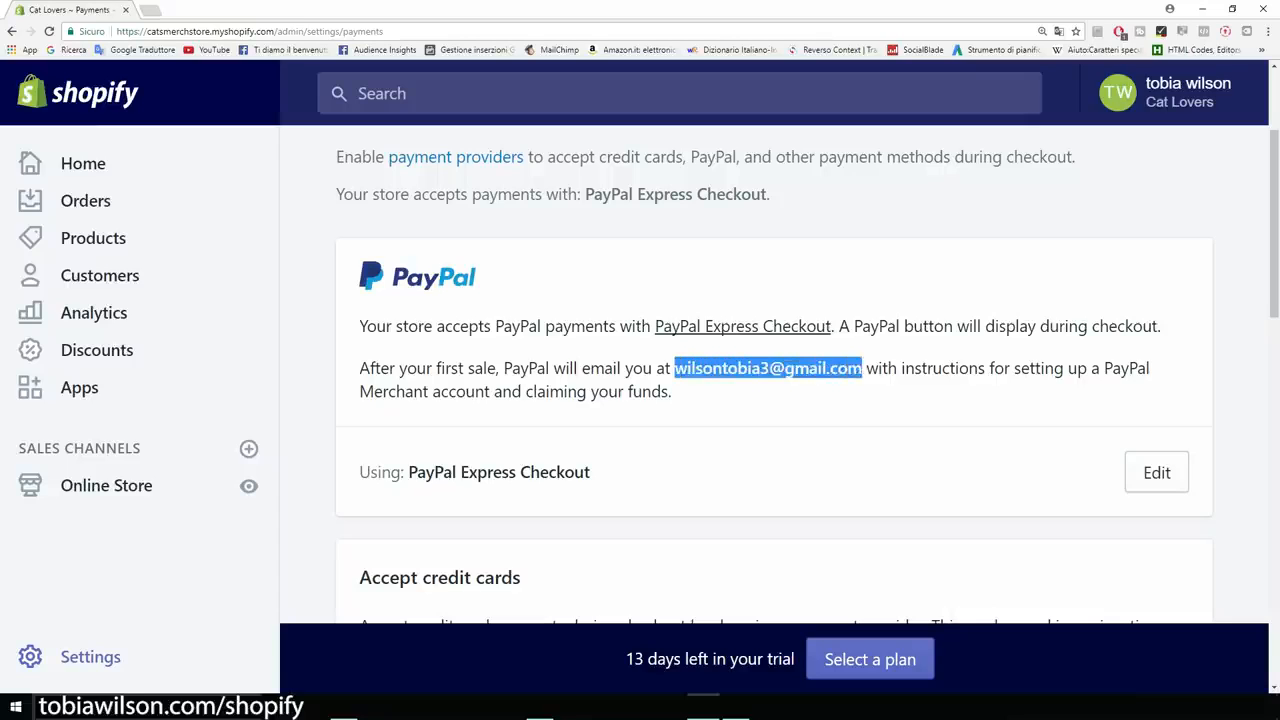
{"action": "left_click", "coordinate": [862, 390]}
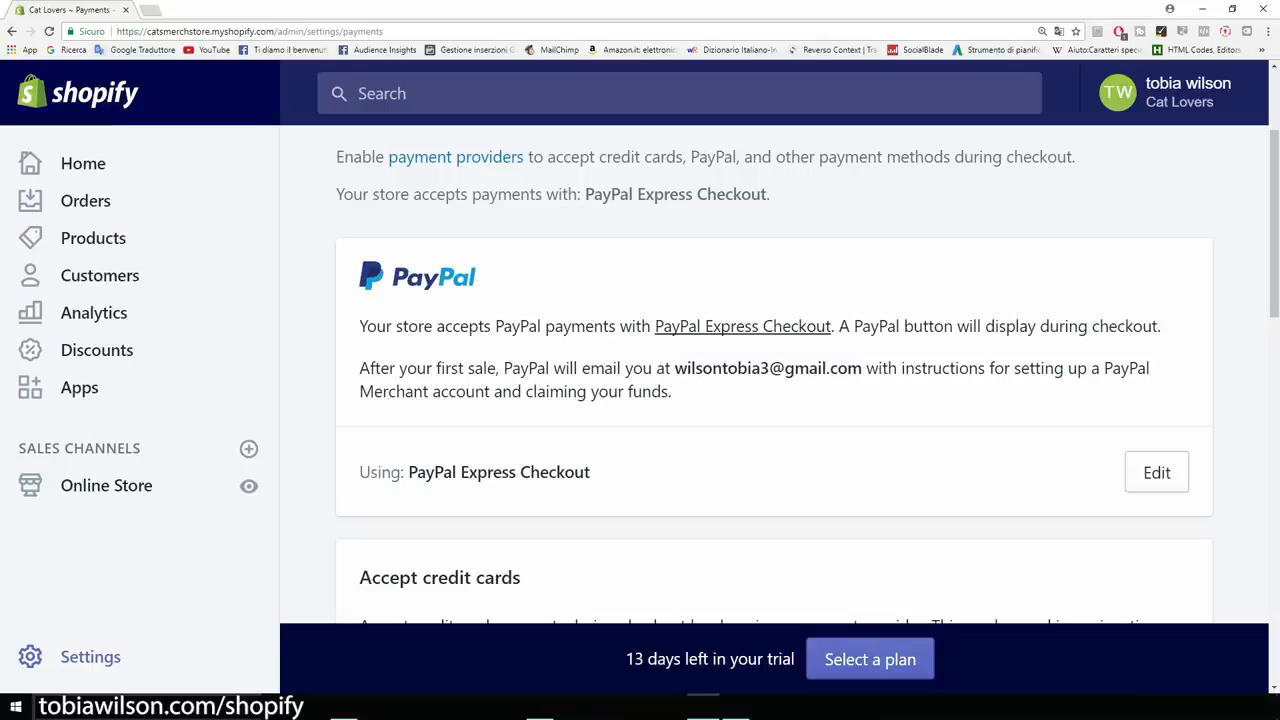
{"action": "scroll", "coordinate": [774, 377], "scroll_direction": "down", "scroll_amount": 1}
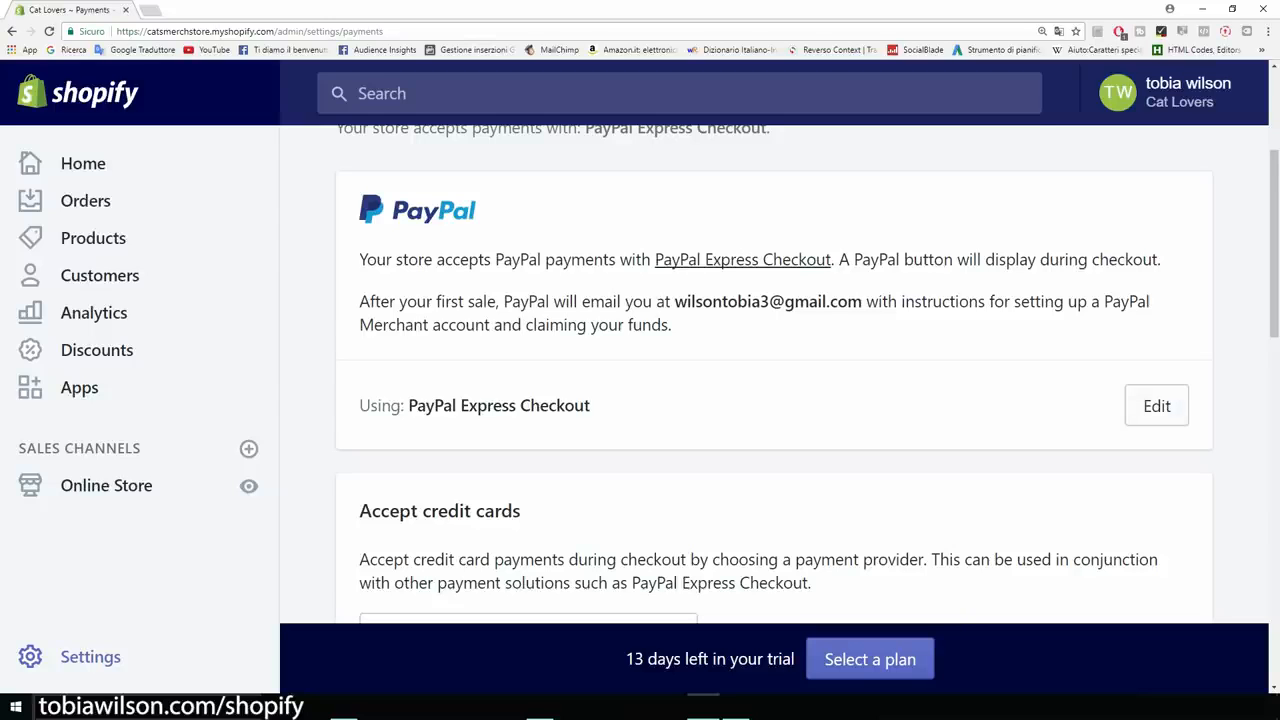
{"action": "scroll", "coordinate": [774, 377], "scroll_direction": "down", "scroll_amount": 3}
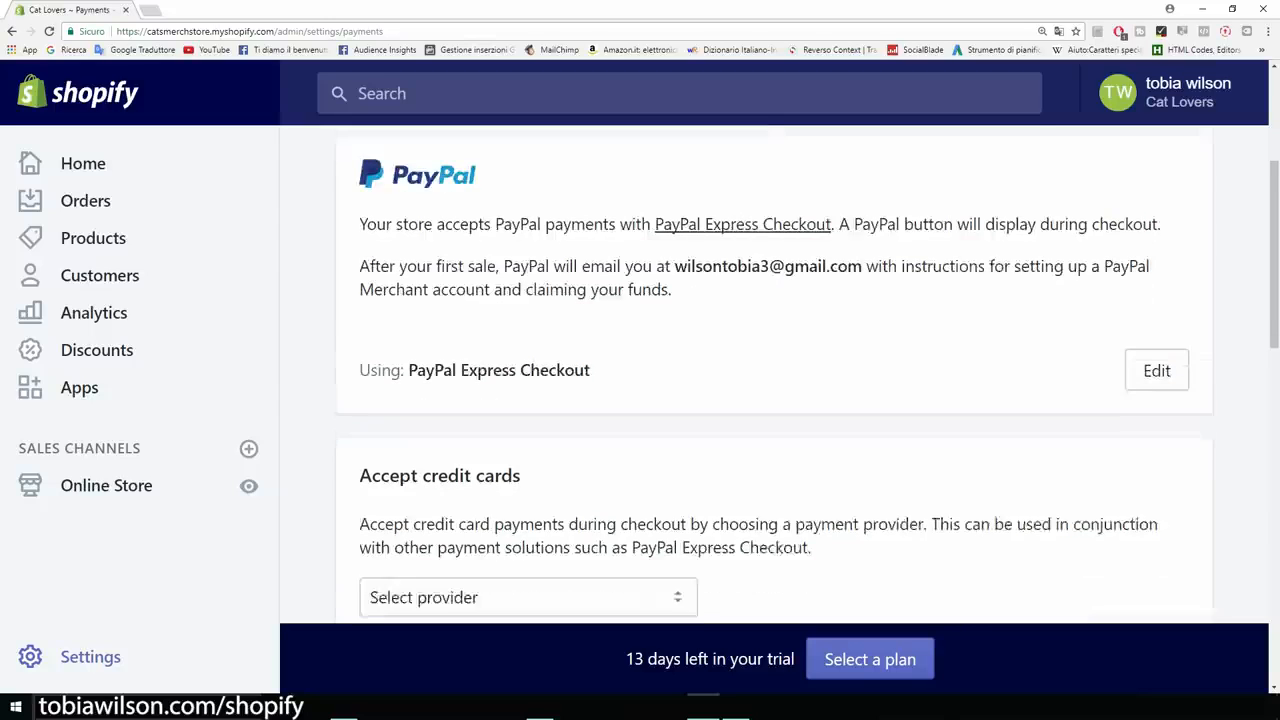
{"action": "scroll", "coordinate": [774, 377], "scroll_direction": "down", "scroll_amount": 1}
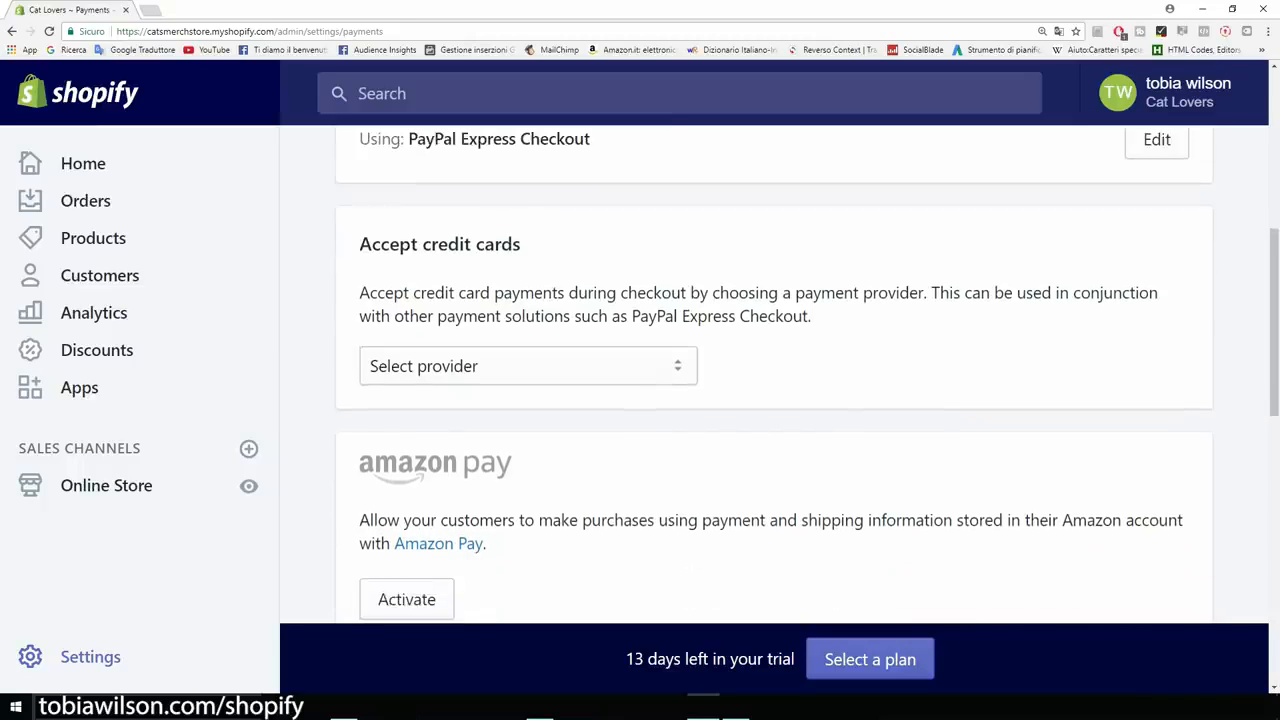
{"action": "key", "text": "ctrl+minus"}
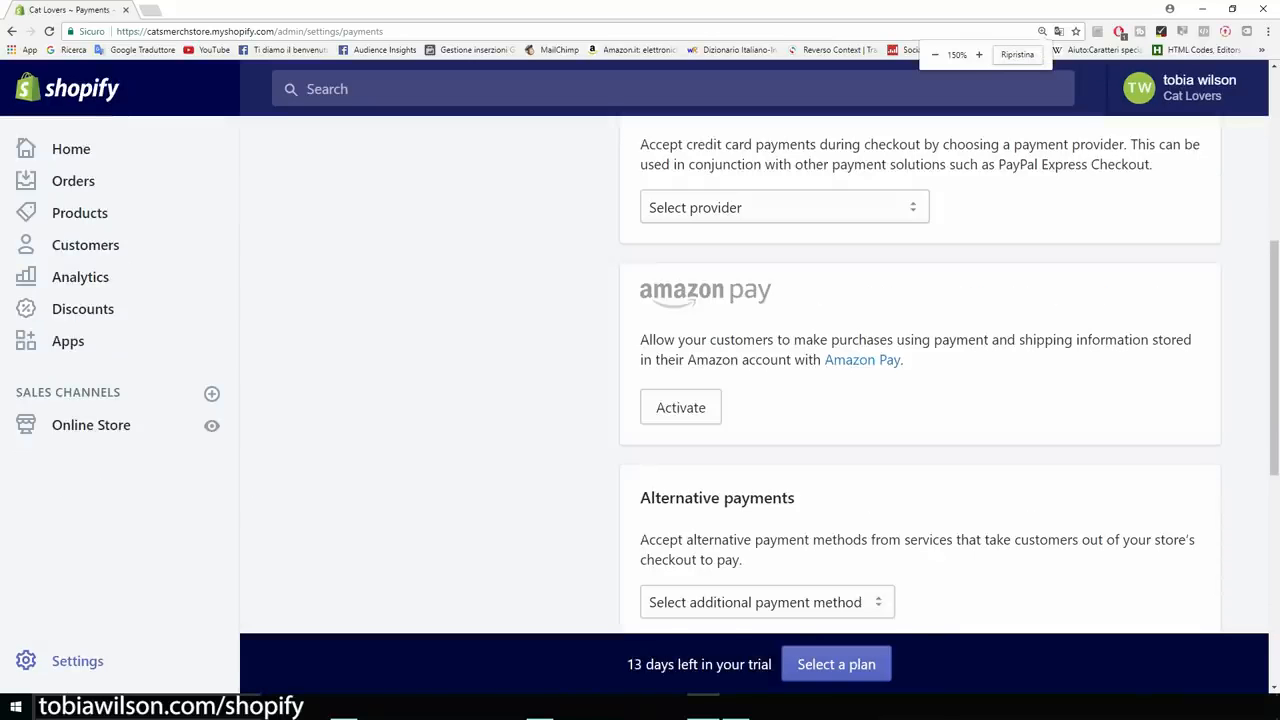
{"action": "scroll", "coordinate": [920, 380], "scroll_direction": "up", "scroll_amount": 5}
{"action": "scroll", "coordinate": [920, 380], "scroll_direction": "down", "scroll_amount": 2}
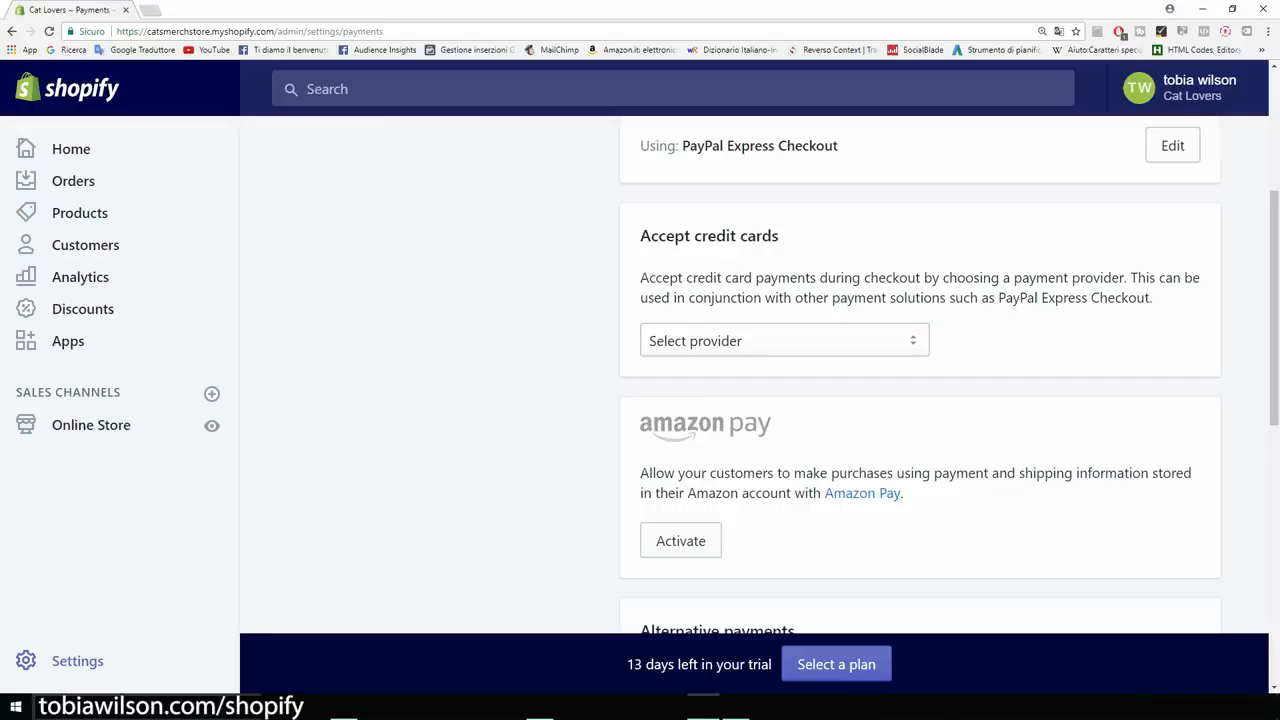
Choose Stripe as the credit card provider and activate it.
{"action": "left_click", "coordinate": [784, 341]}
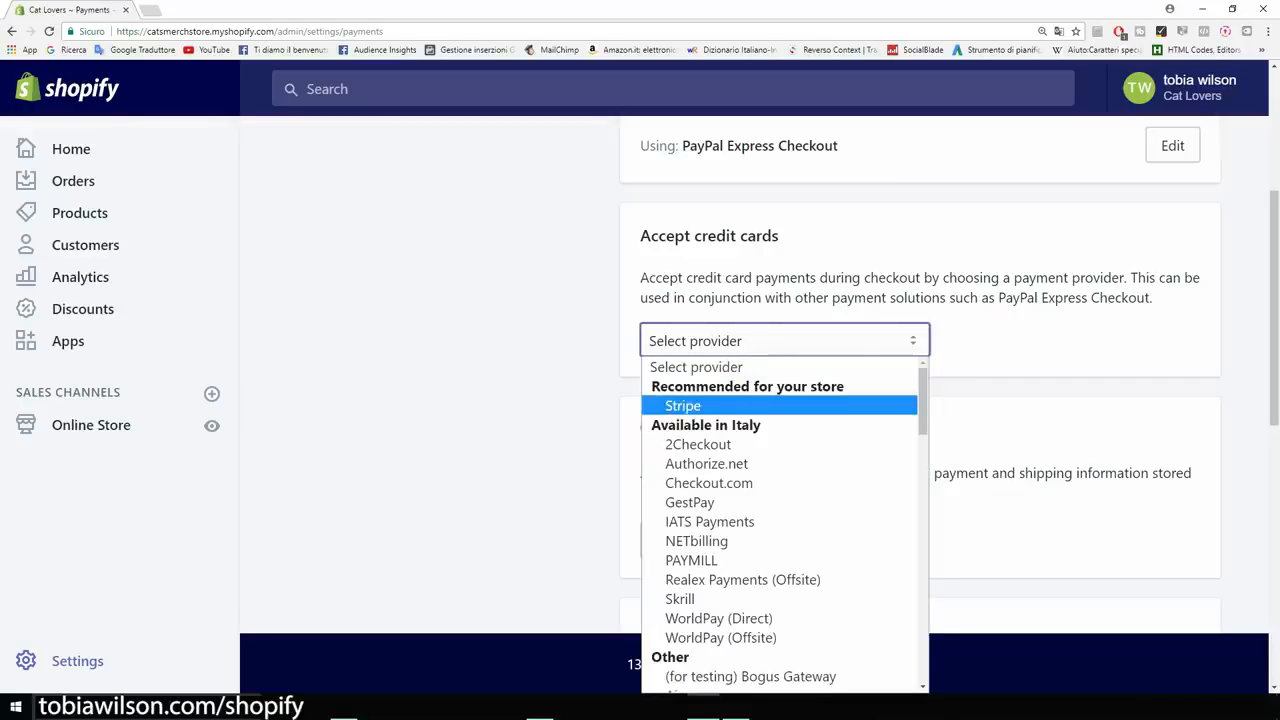
{"action": "left_click", "coordinate": [683, 405]}
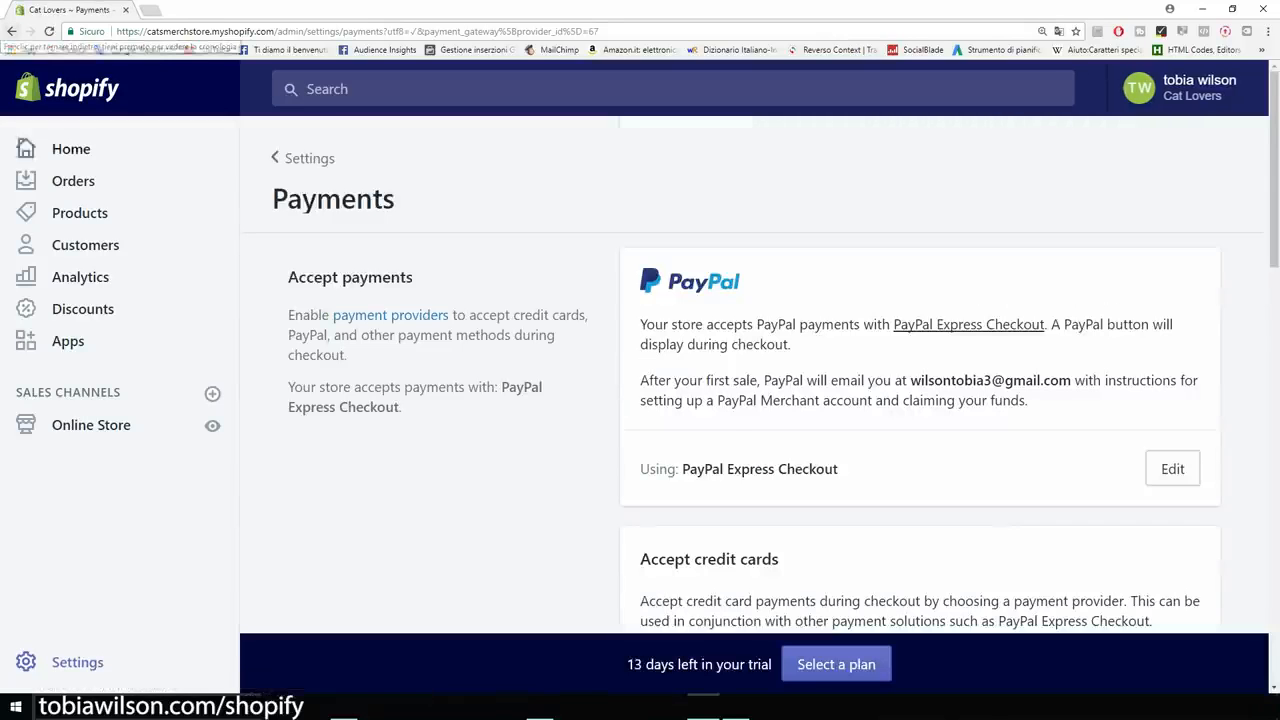
{"action": "scroll", "coordinate": [754, 374], "scroll_direction": "down", "scroll_amount": 1}
{"action": "scroll", "coordinate": [754, 374], "scroll_direction": "down", "scroll_amount": 2}
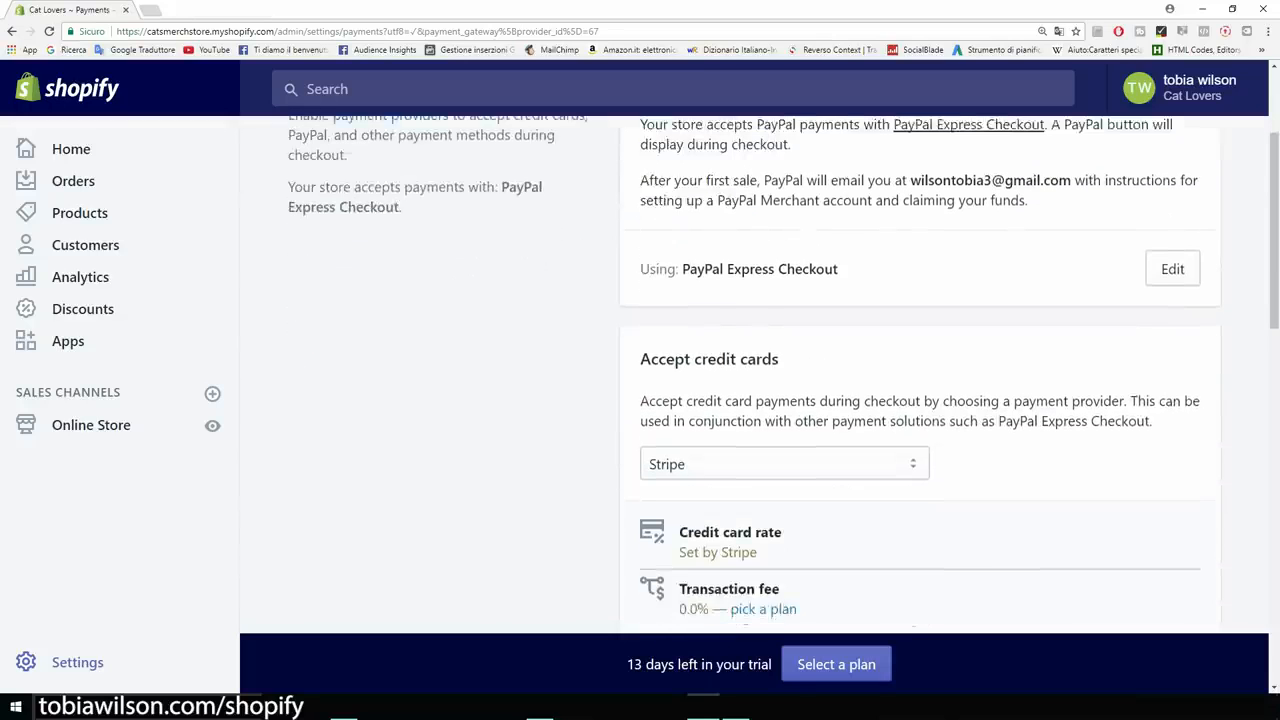
{"action": "scroll", "coordinate": [920, 370], "scroll_direction": "down", "scroll_amount": 4}
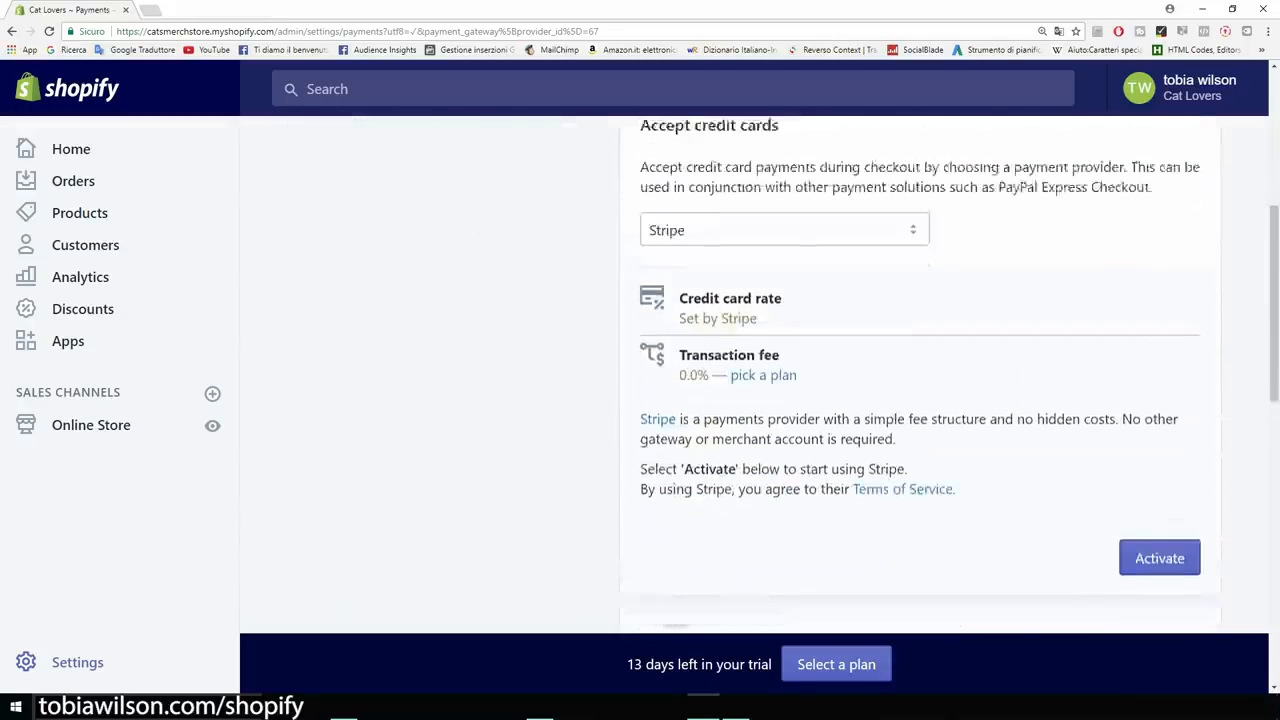
{"action": "left_click", "coordinate": [1159, 458]}
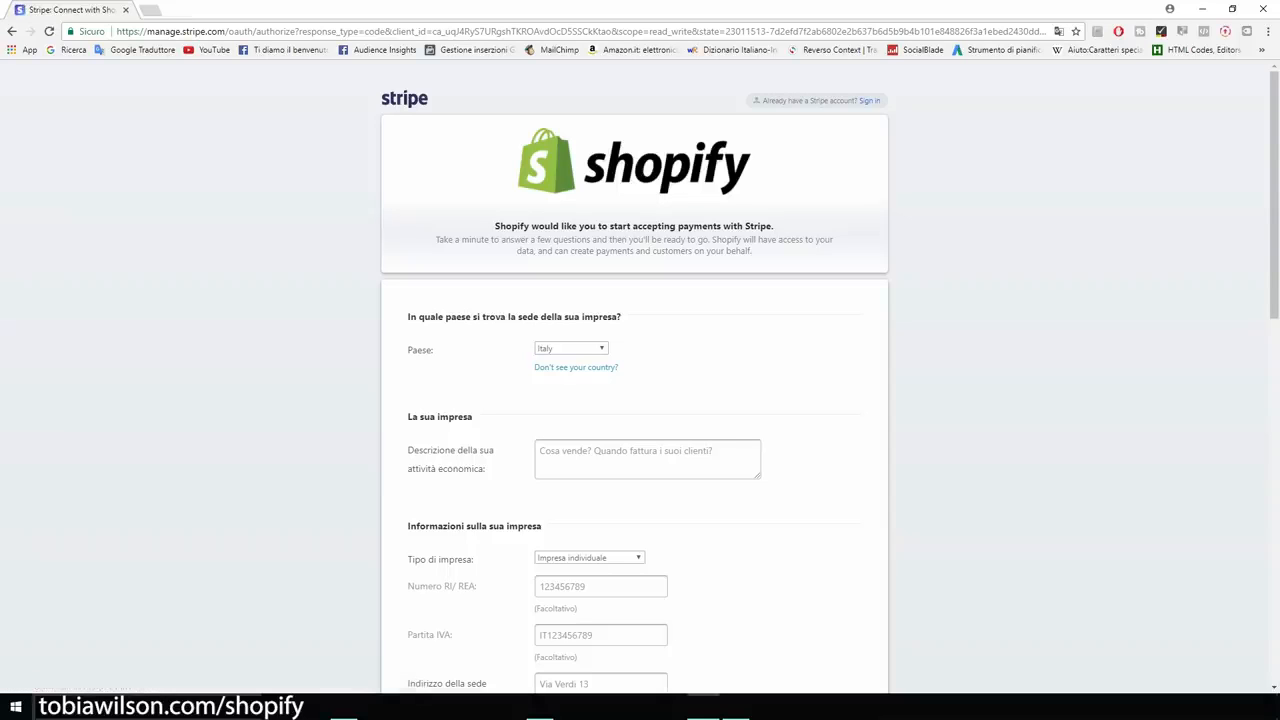
Look through Stripe's Connect with Shopify form, then return to Shopify without submitting it.
{"action": "scroll", "coordinate": [640, 378], "scroll_direction": "down", "scroll_amount": 2}
{"action": "scroll", "coordinate": [634, 380], "scroll_direction": "down", "scroll_amount": 5}
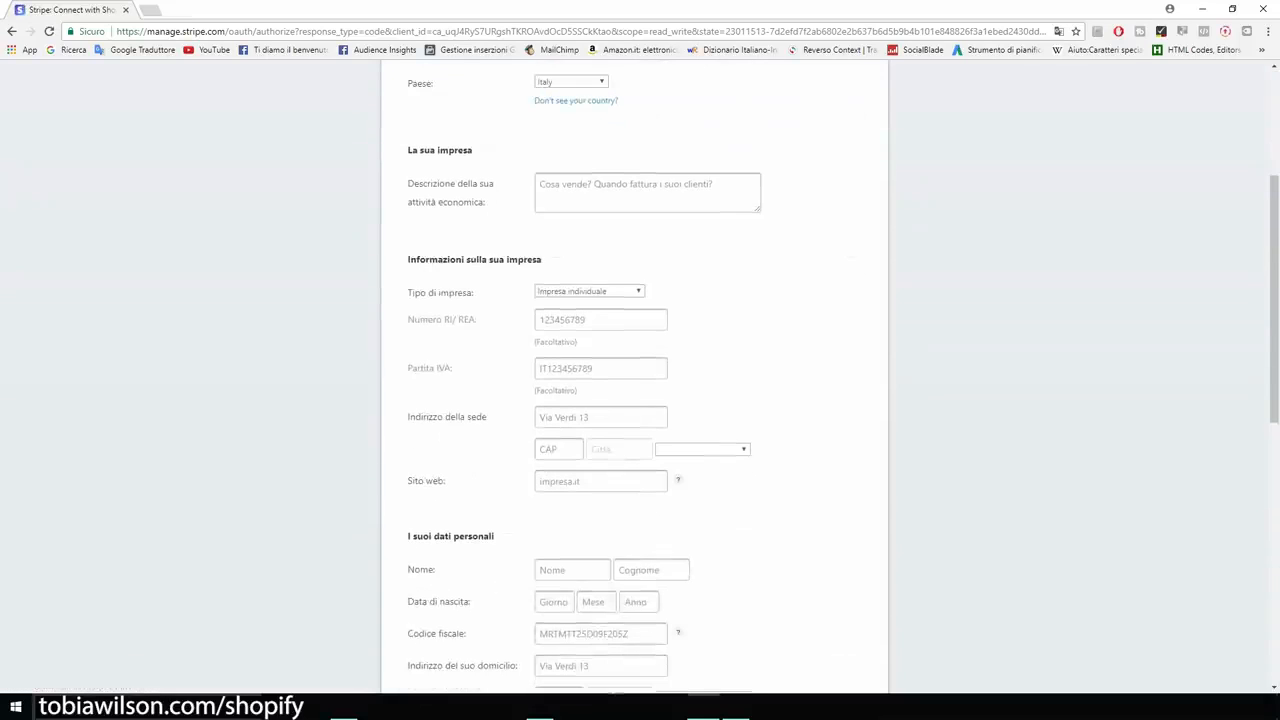
{"action": "scroll", "coordinate": [634, 380], "scroll_direction": "down", "scroll_amount": 2}
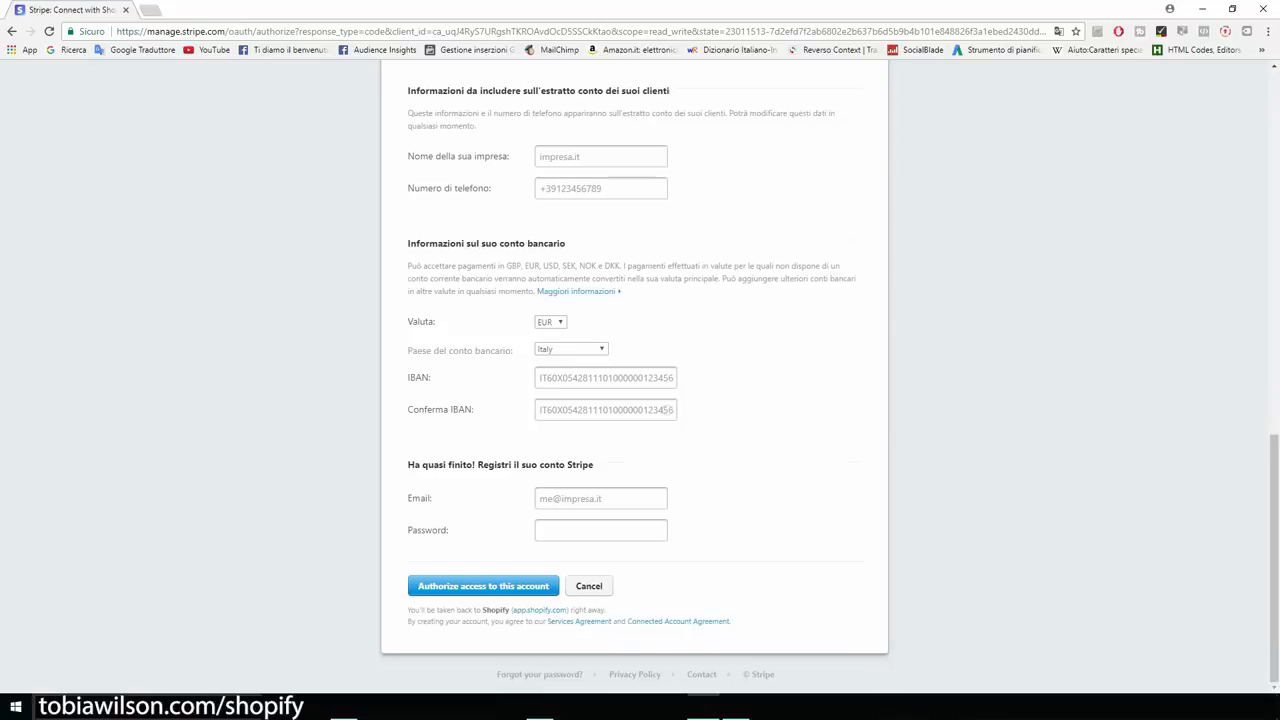
{"action": "scroll", "coordinate": [634, 380], "scroll_direction": "up", "scroll_amount": 15}
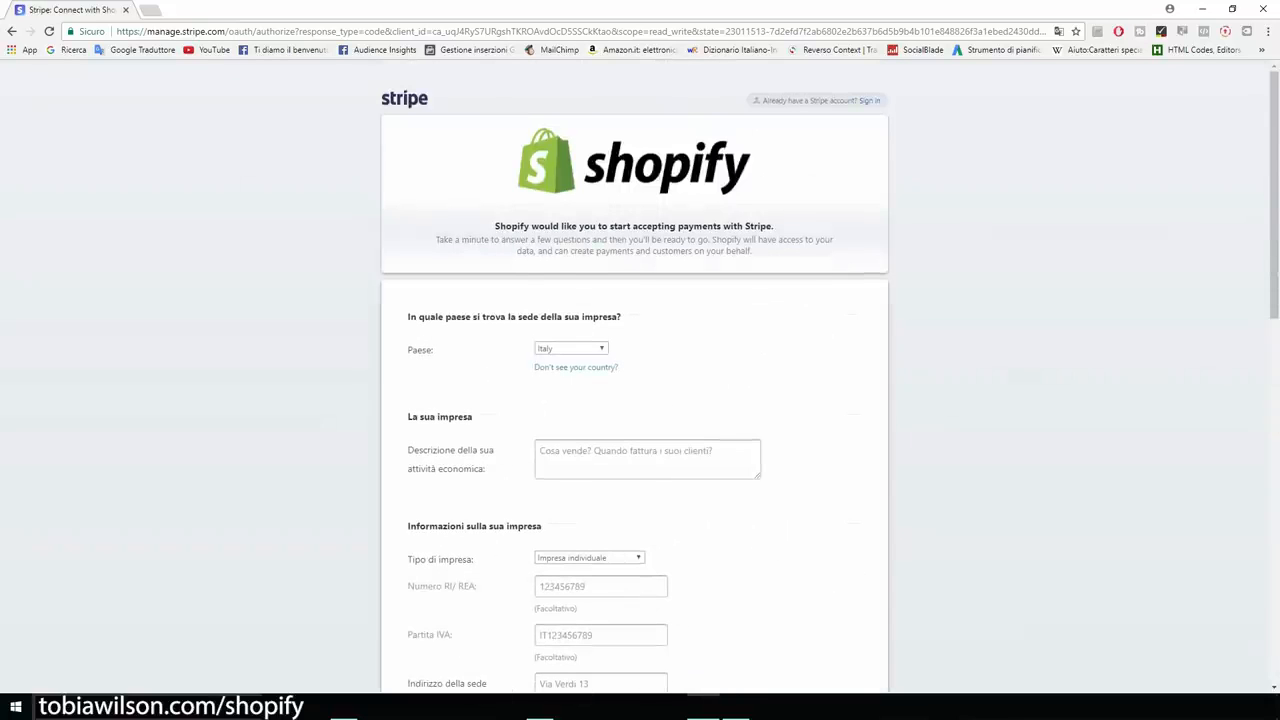
{"action": "left_click", "coordinate": [12, 31]}
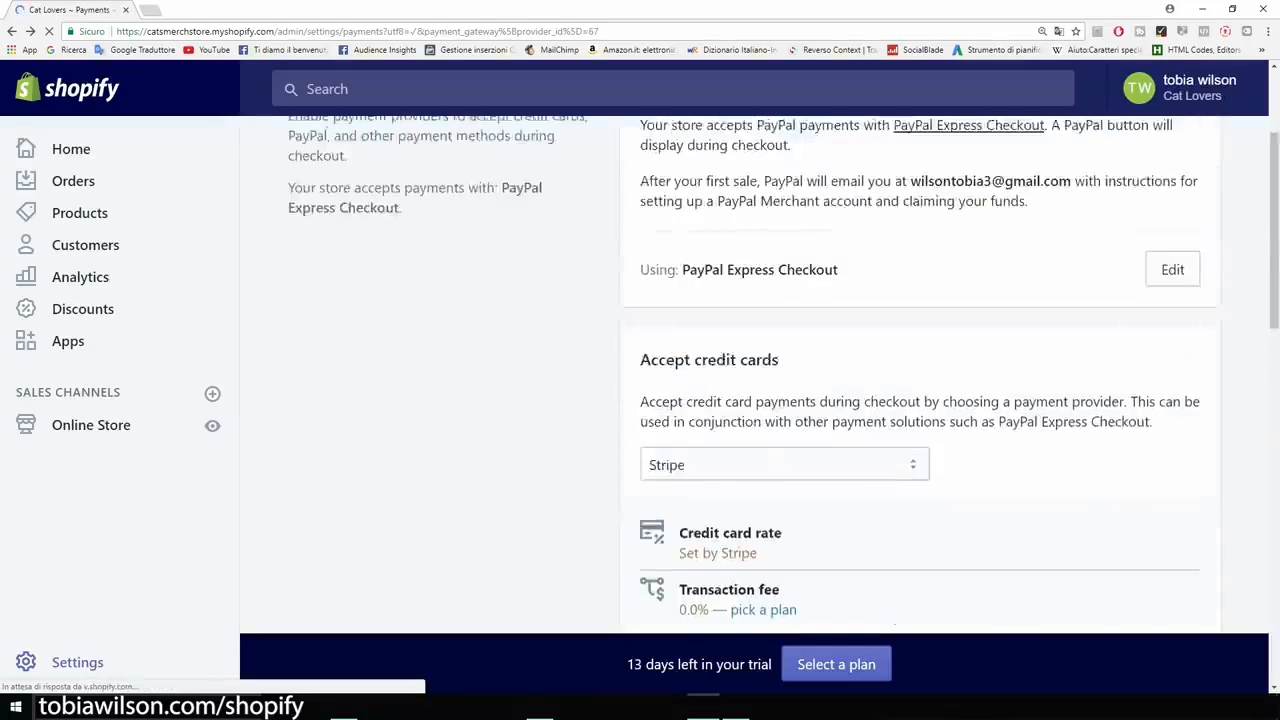
Review the Payments page with Stripe as card provider, then return to the Settings overview.
{"action": "scroll", "coordinate": [920, 380], "scroll_direction": "down", "scroll_amount": 4}
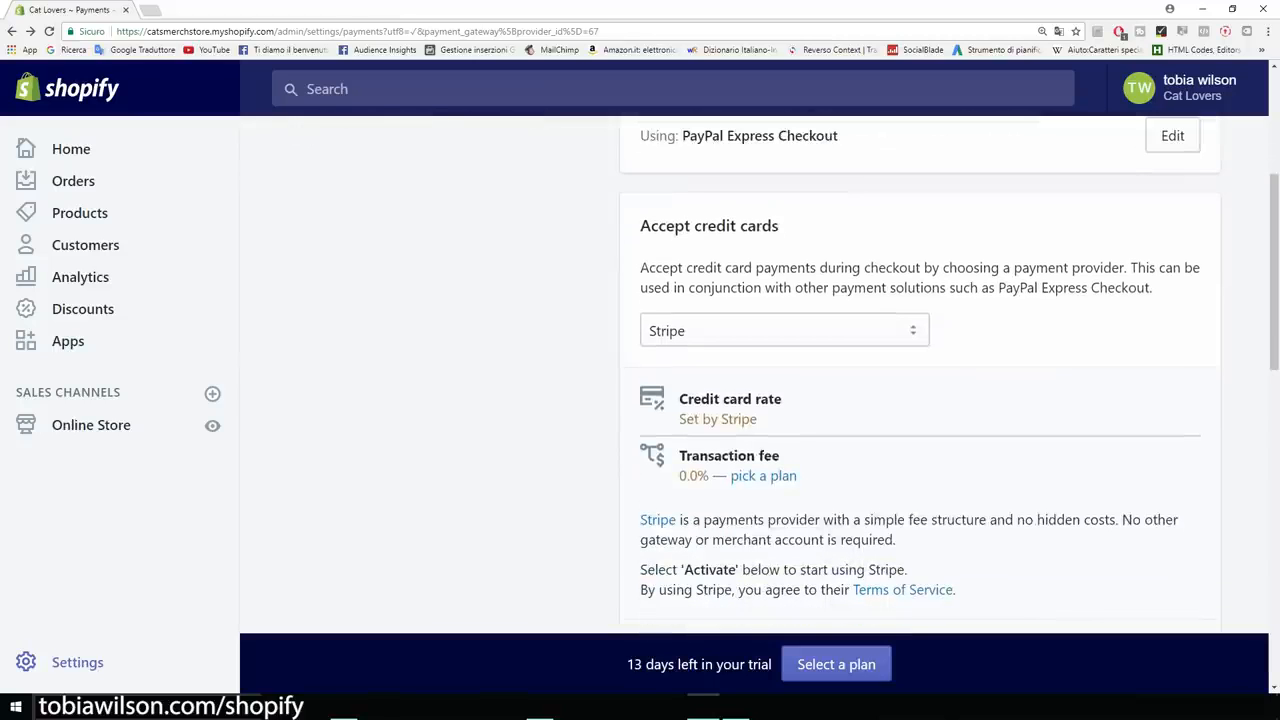
{"action": "scroll", "coordinate": [920, 380], "scroll_direction": "down", "scroll_amount": 6}
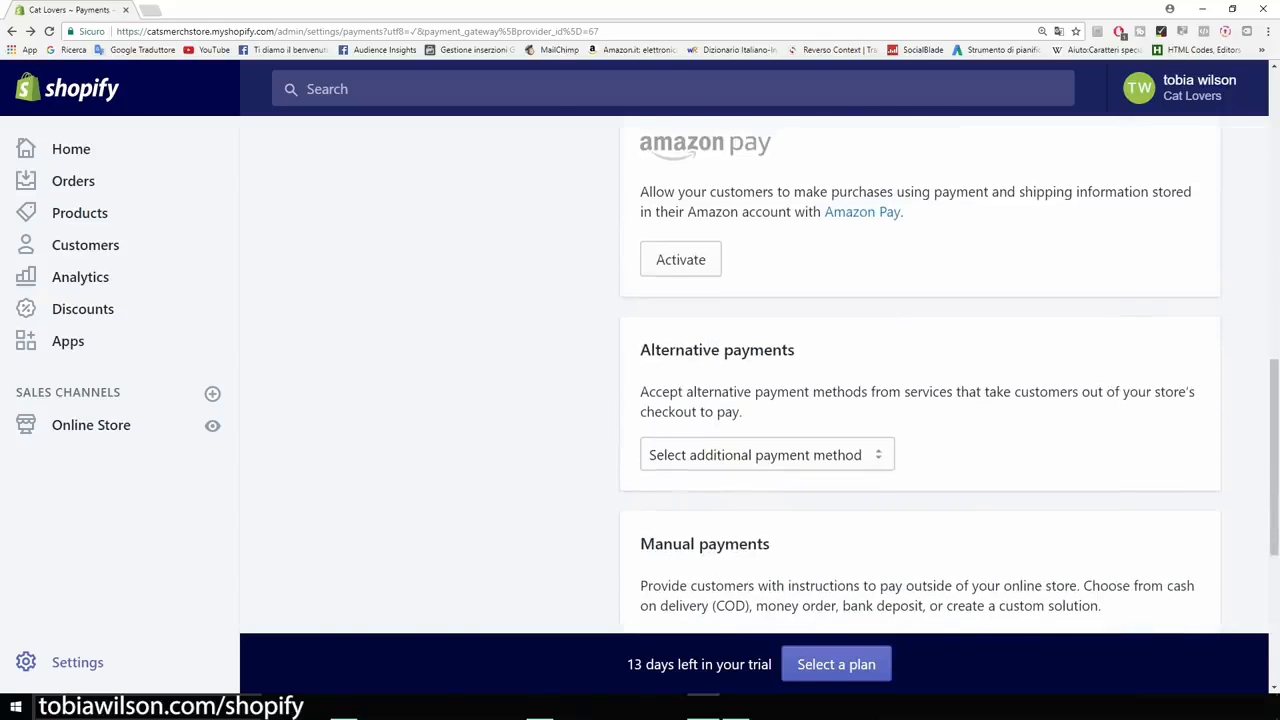
{"action": "key", "text": "ctrl+minus"}
{"action": "scroll", "coordinate": [882, 380], "scroll_direction": "down", "scroll_amount": 3}
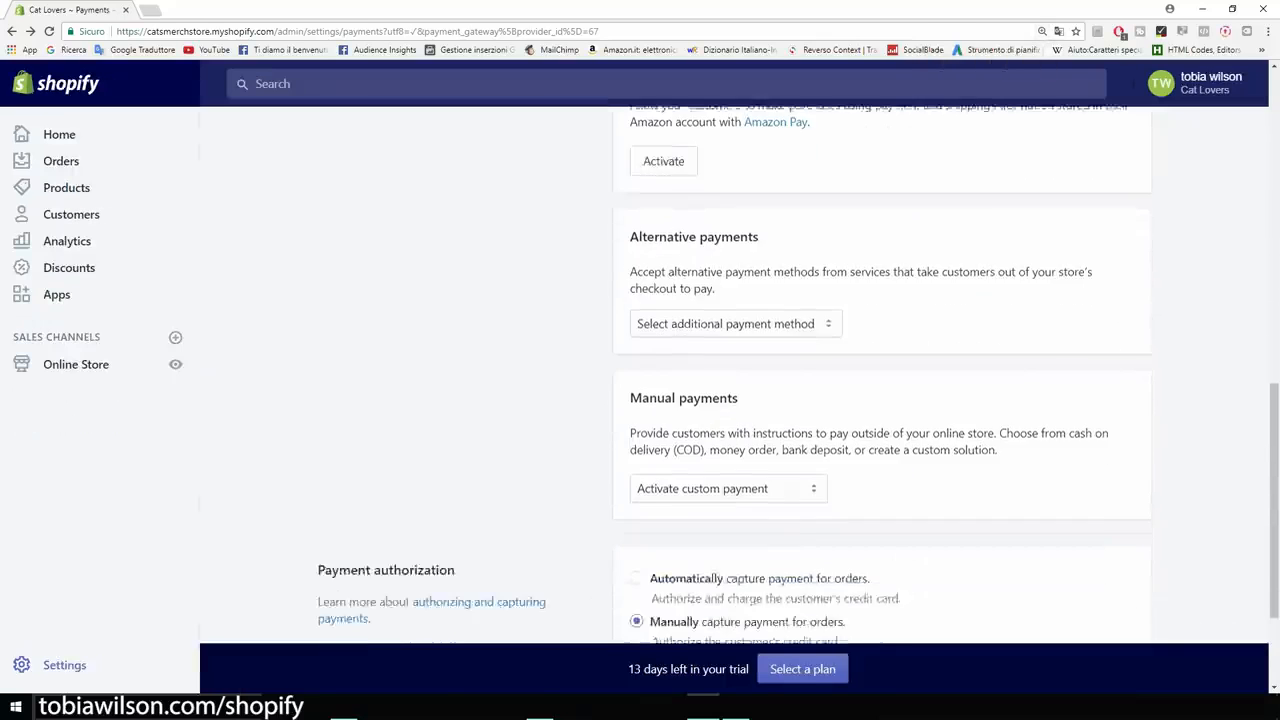
{"action": "scroll", "coordinate": [882, 380], "scroll_direction": "up", "scroll_amount": 12}
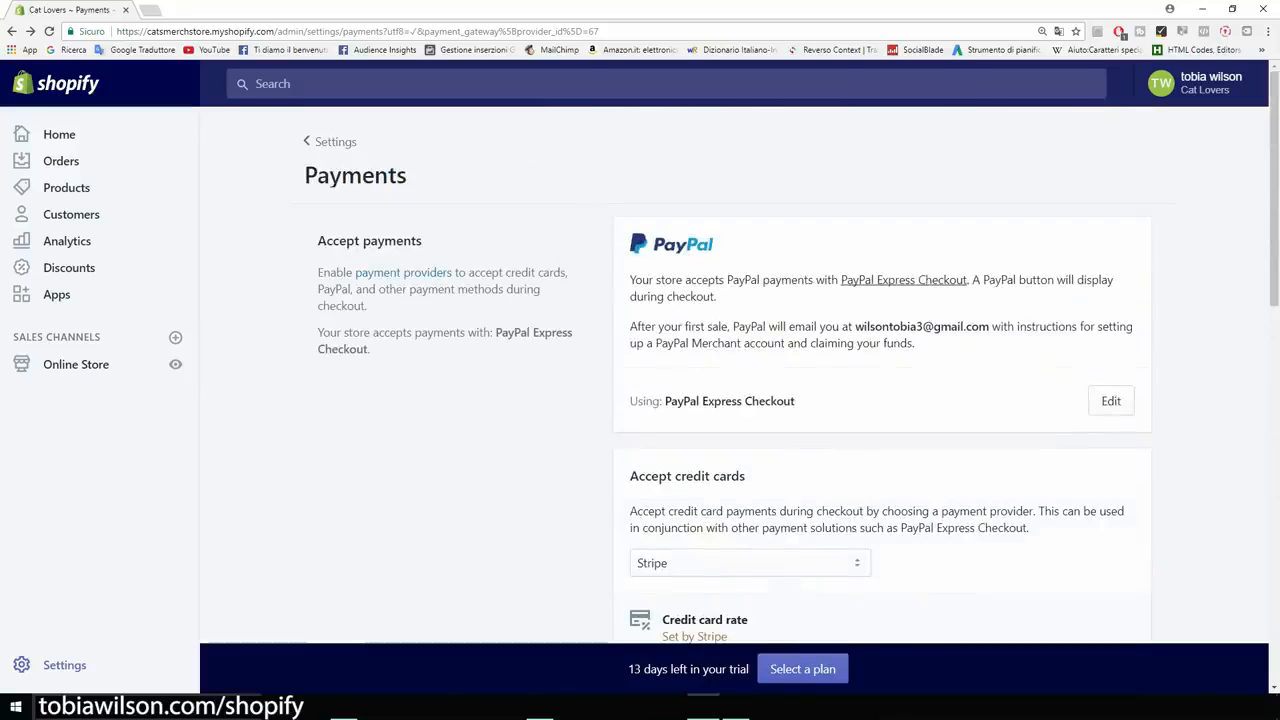
{"action": "left_click", "coordinate": [12, 31]}
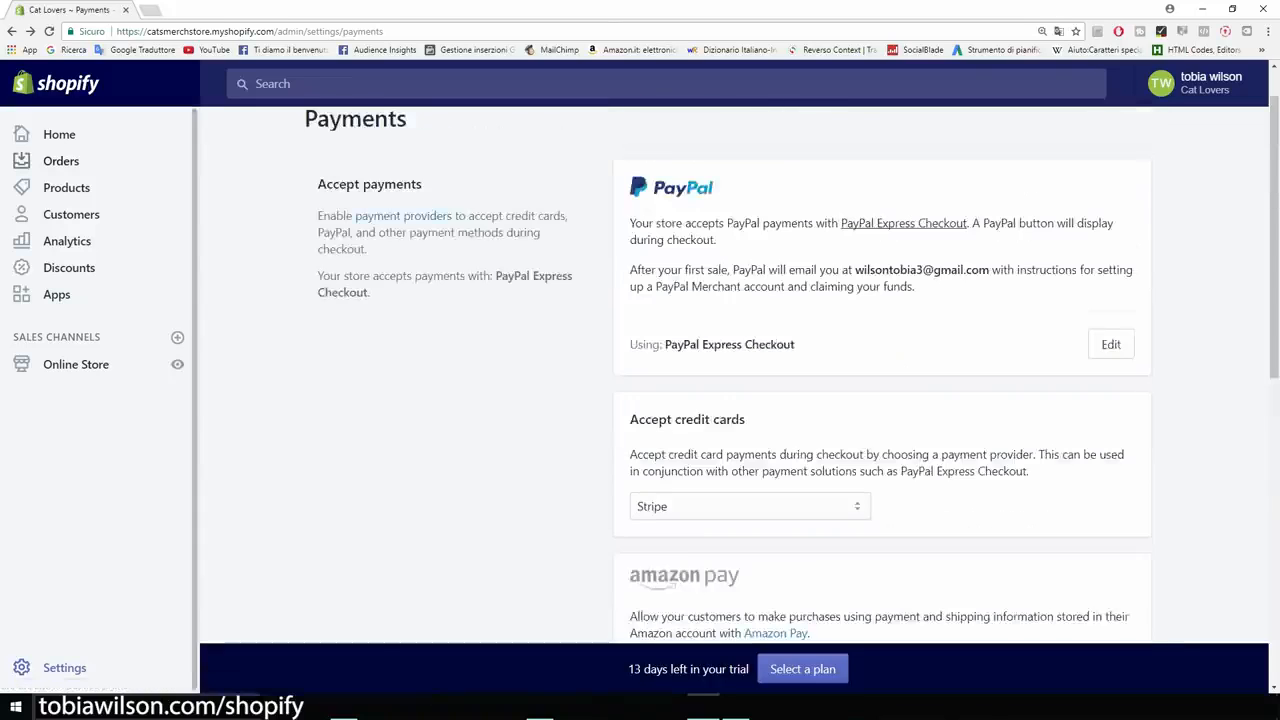
{"action": "left_click", "coordinate": [12, 31]}
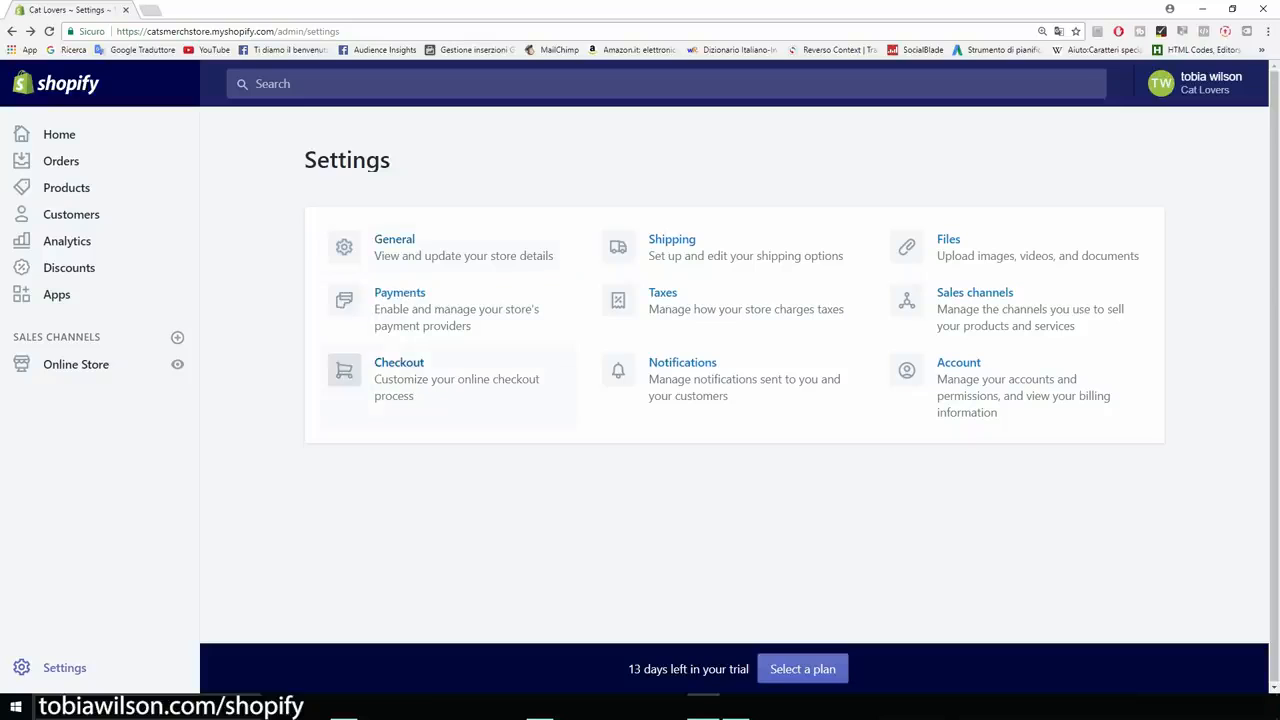
In Checkout settings, make customer accounts optional and require customers' first and last names.
{"action": "left_click", "coordinate": [450, 380]}
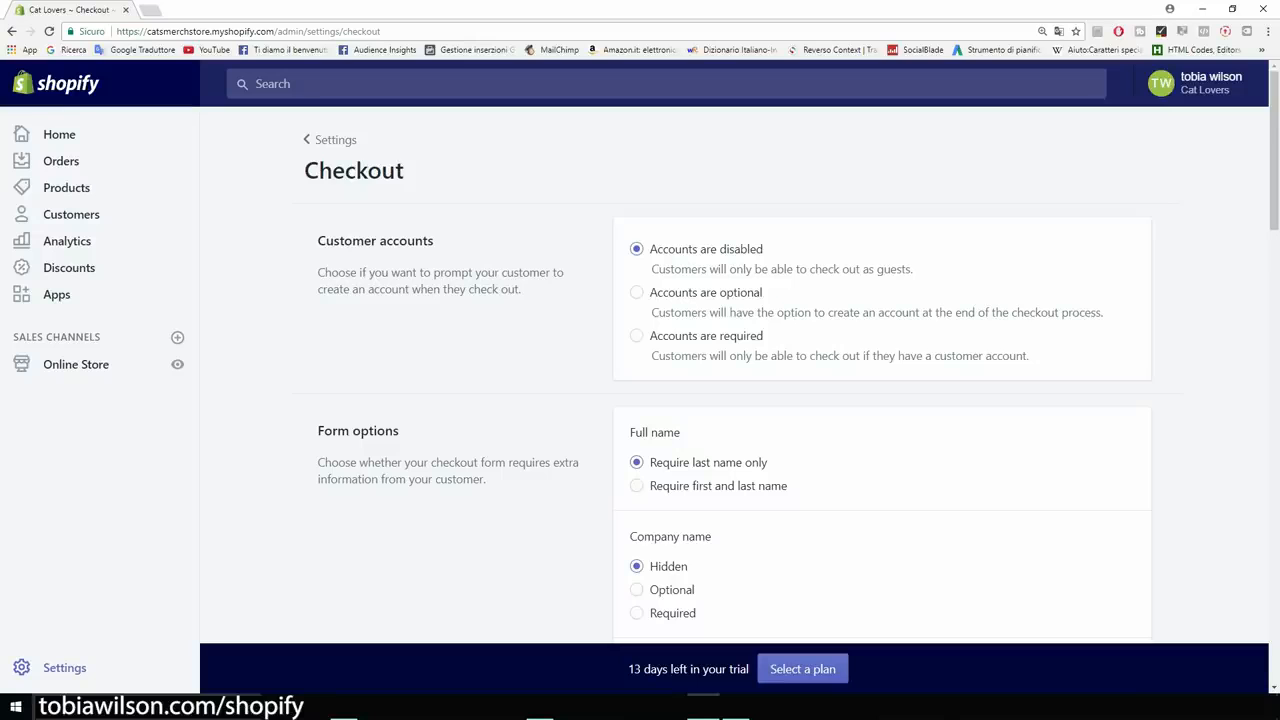
{"action": "left_click", "coordinate": [637, 293]}
{"action": "scroll", "coordinate": [733, 400], "scroll_direction": "down", "scroll_amount": 3}
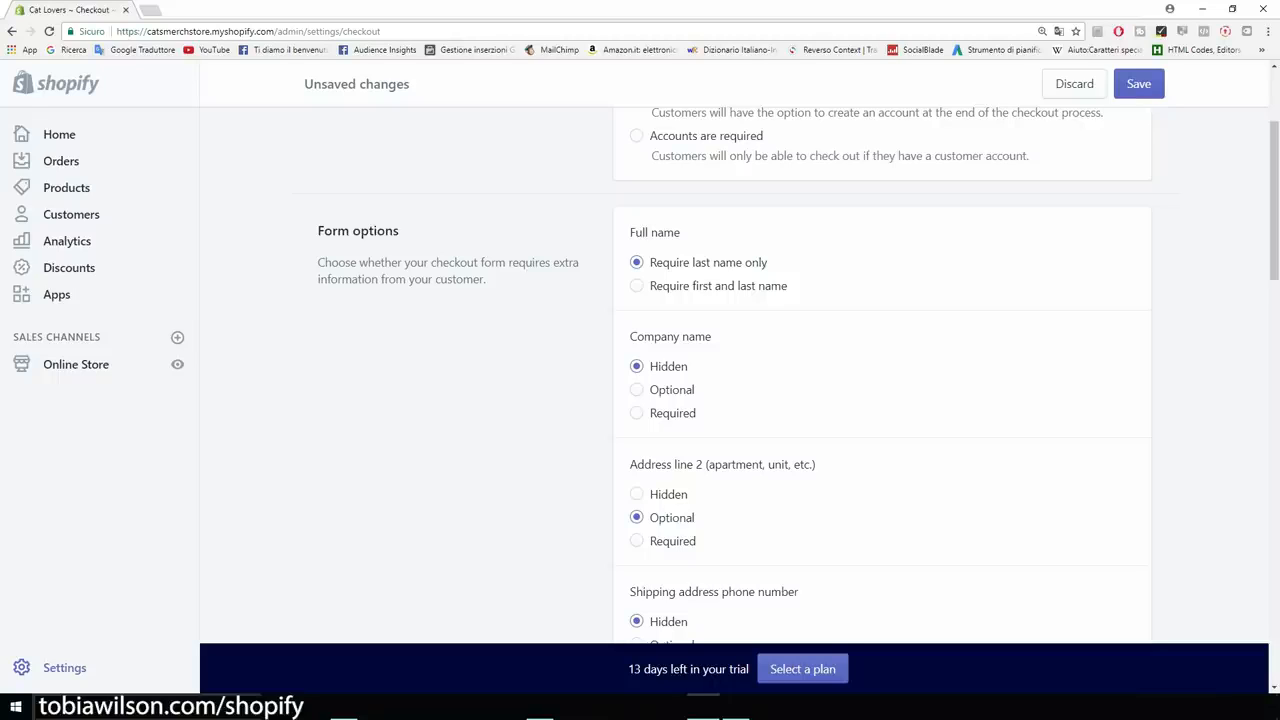
{"action": "left_click", "coordinate": [637, 286]}
{"action": "scroll", "coordinate": [733, 400], "scroll_direction": "down", "scroll_amount": 2}
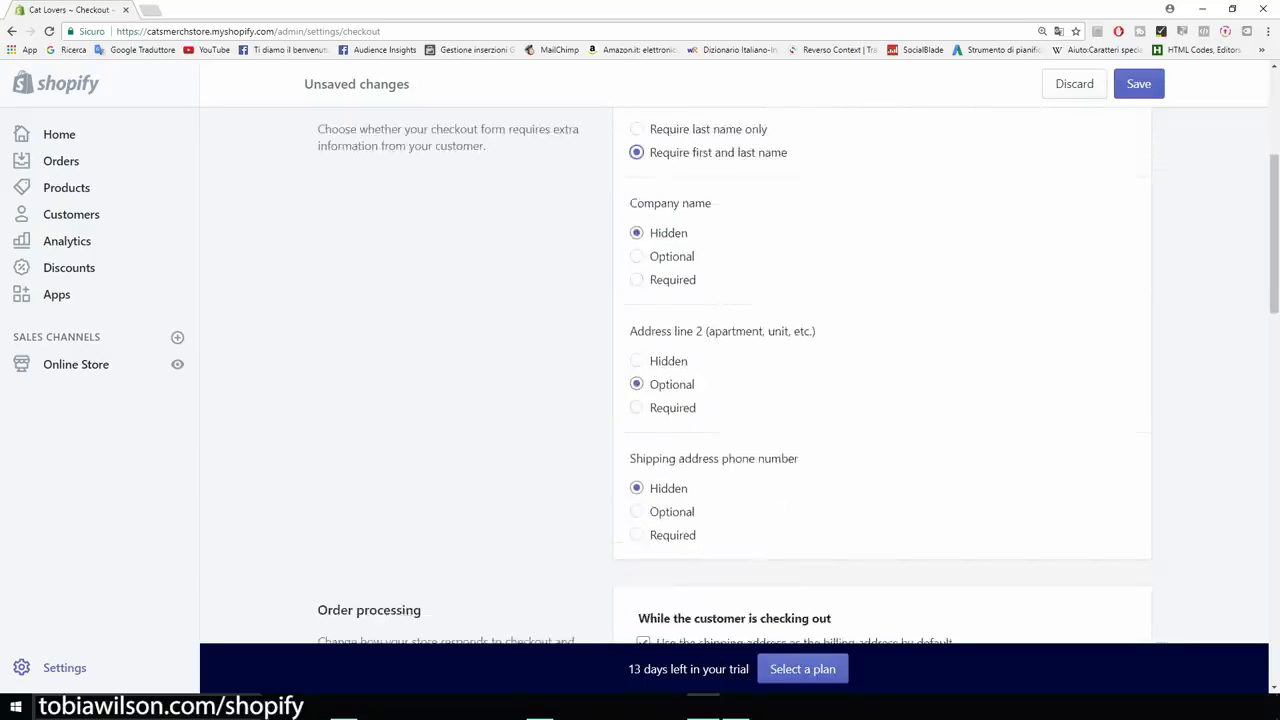
{"action": "scroll", "coordinate": [733, 400], "scroll_direction": "down", "scroll_amount": 1}
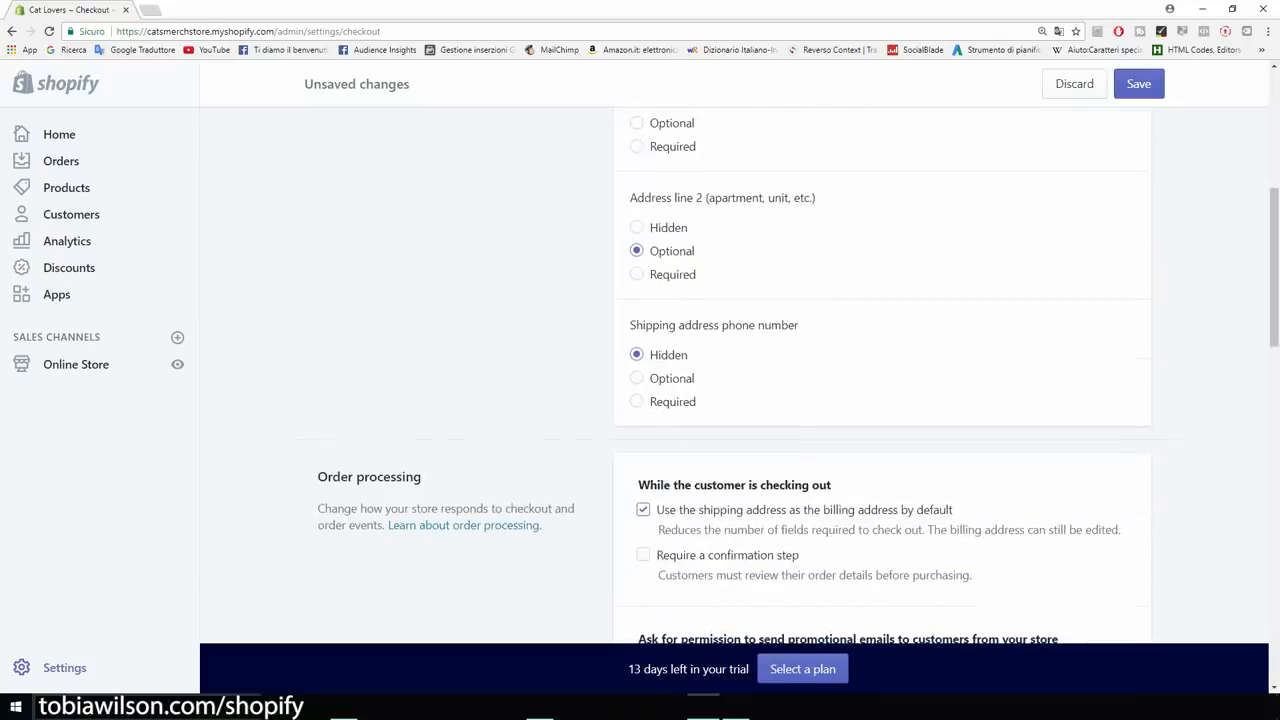
{"action": "scroll", "coordinate": [733, 400], "scroll_direction": "down", "scroll_amount": 1}
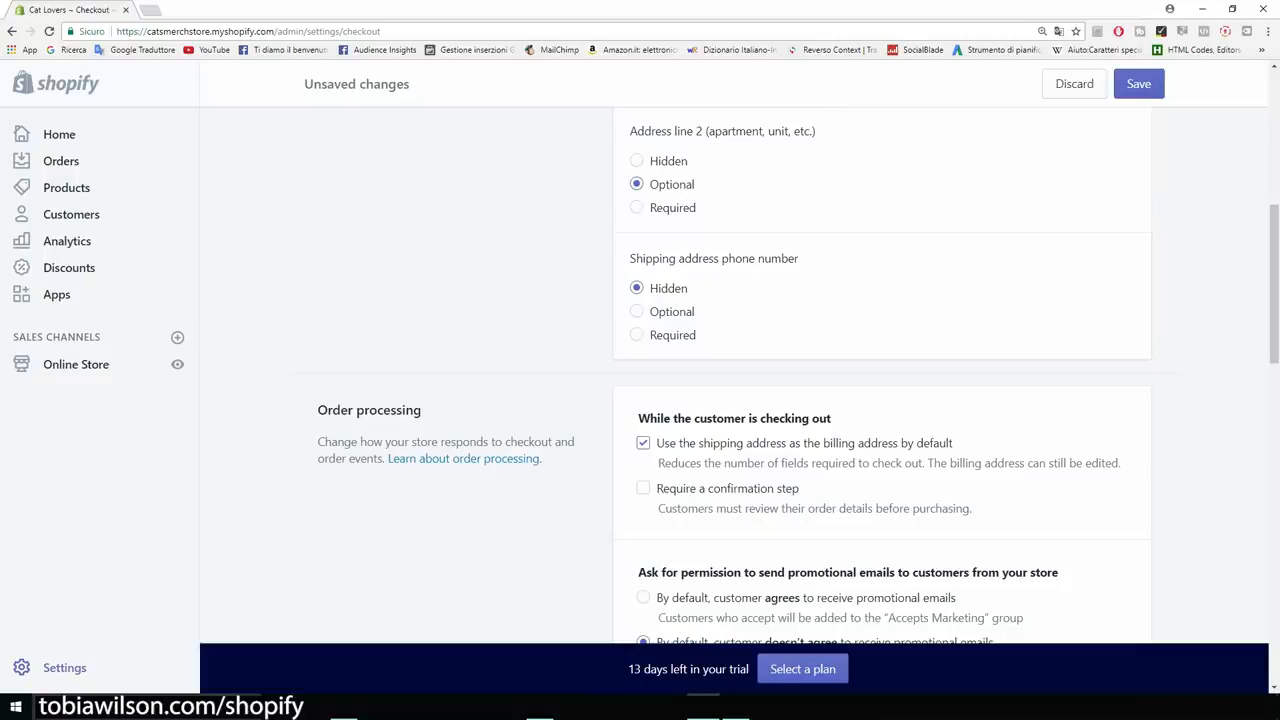
Require a shipping address phone number and default customers to agreeing to promotional emails.
{"action": "left_click", "coordinate": [637, 335]}
{"action": "scroll", "coordinate": [735, 380], "scroll_direction": "down", "scroll_amount": 2}
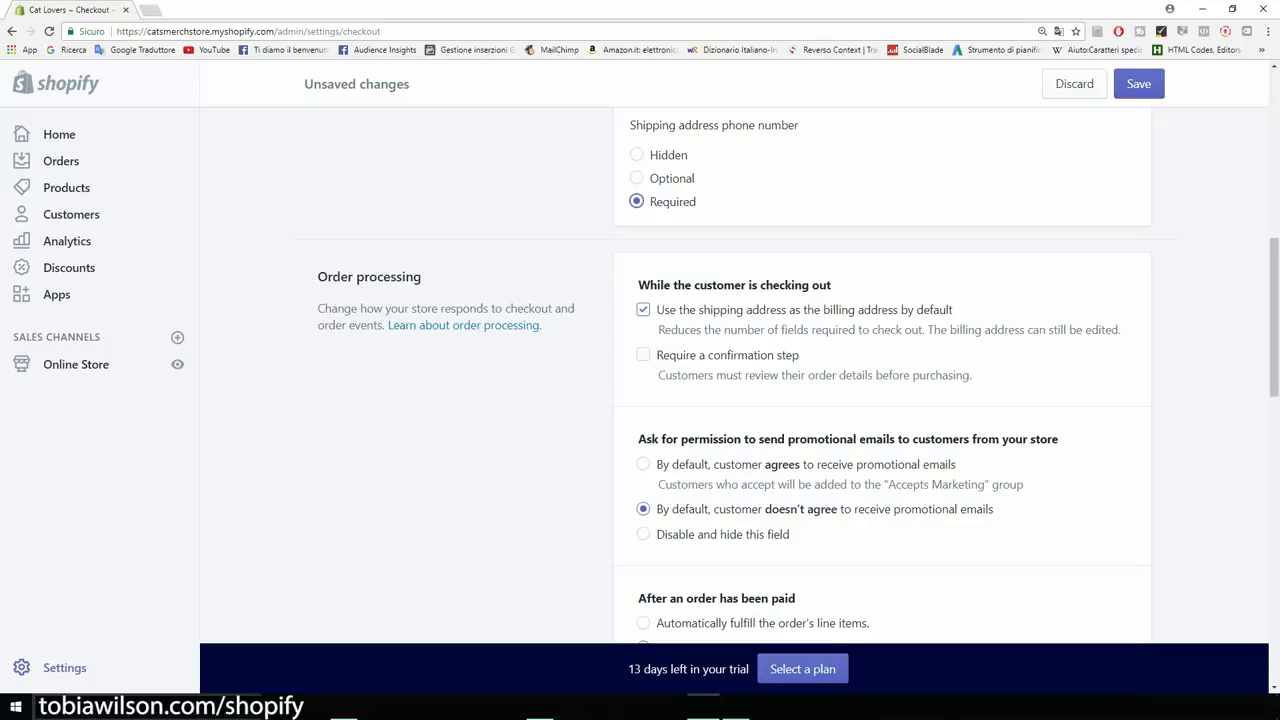
{"action": "scroll", "coordinate": [800, 380], "scroll_direction": "down", "scroll_amount": 4}
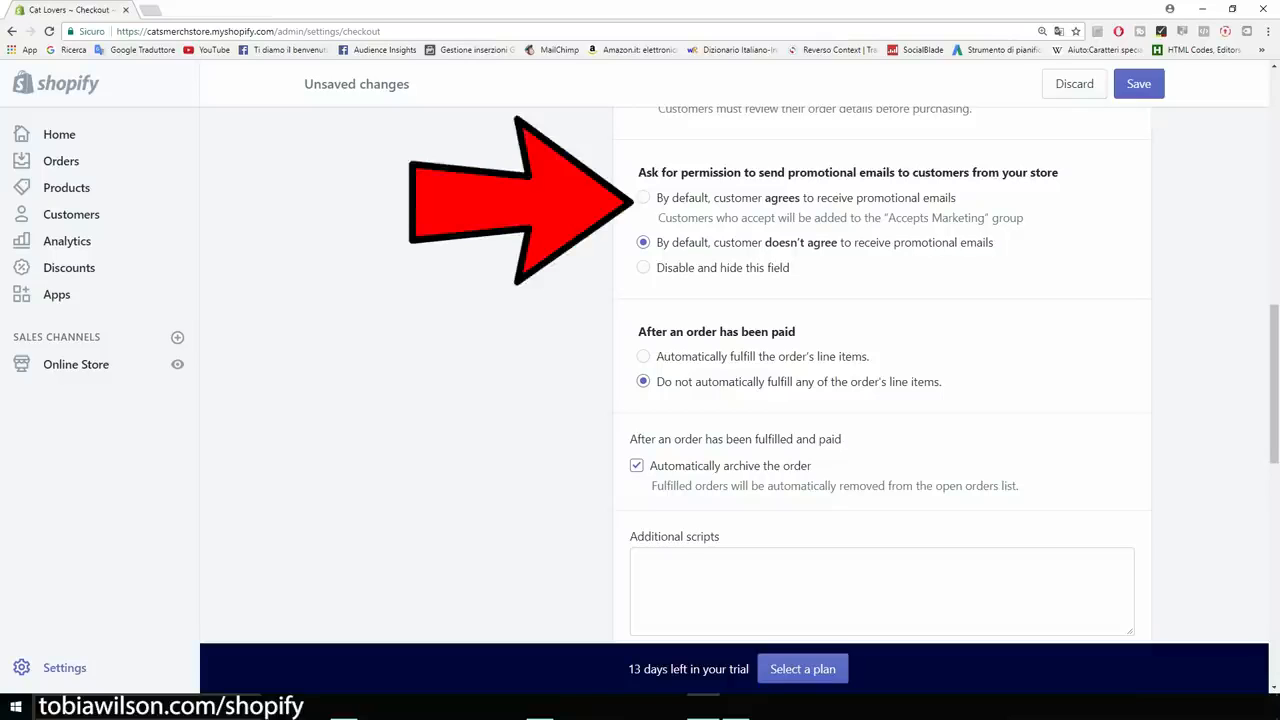
{"action": "left_click", "coordinate": [643, 197]}
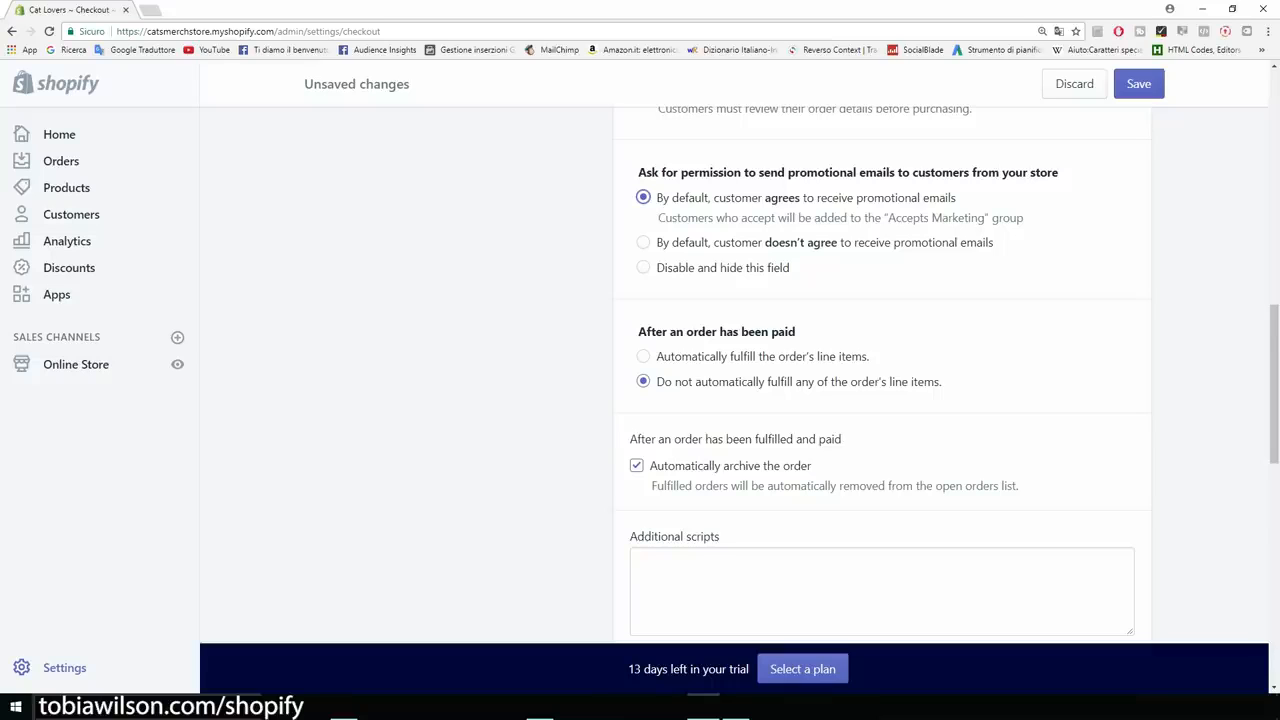
{"action": "scroll", "coordinate": [883, 372], "scroll_direction": "down", "scroll_amount": 1}
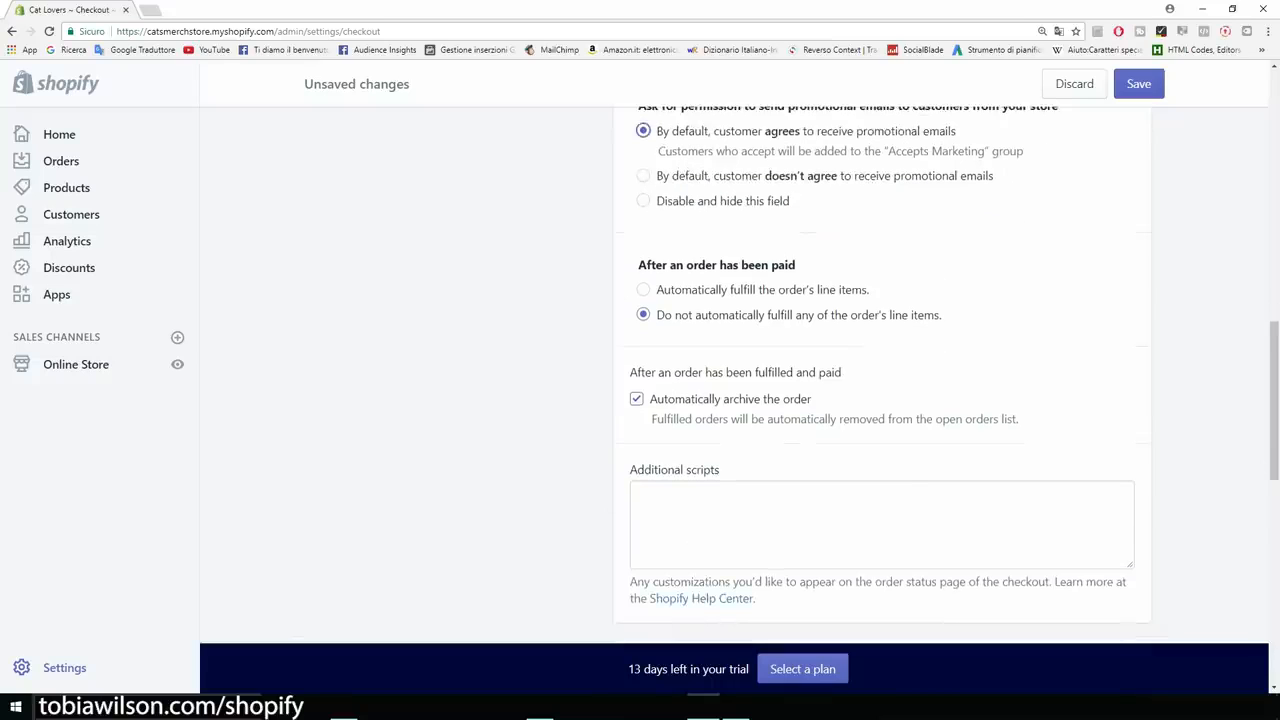
{"action": "scroll", "coordinate": [883, 372], "scroll_direction": "up", "scroll_amount": 1}
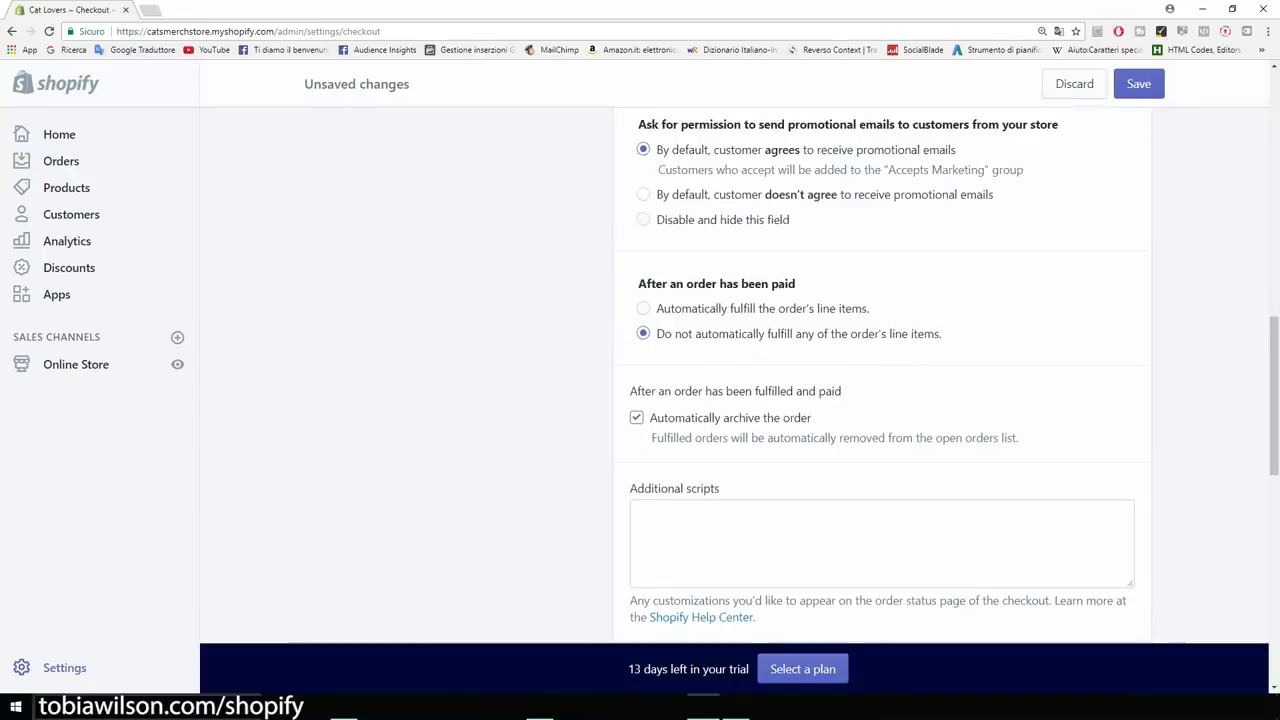
{"action": "scroll", "coordinate": [883, 372], "scroll_direction": "down", "scroll_amount": 2}
{"action": "scroll", "coordinate": [883, 372], "scroll_direction": "down", "scroll_amount": 5}
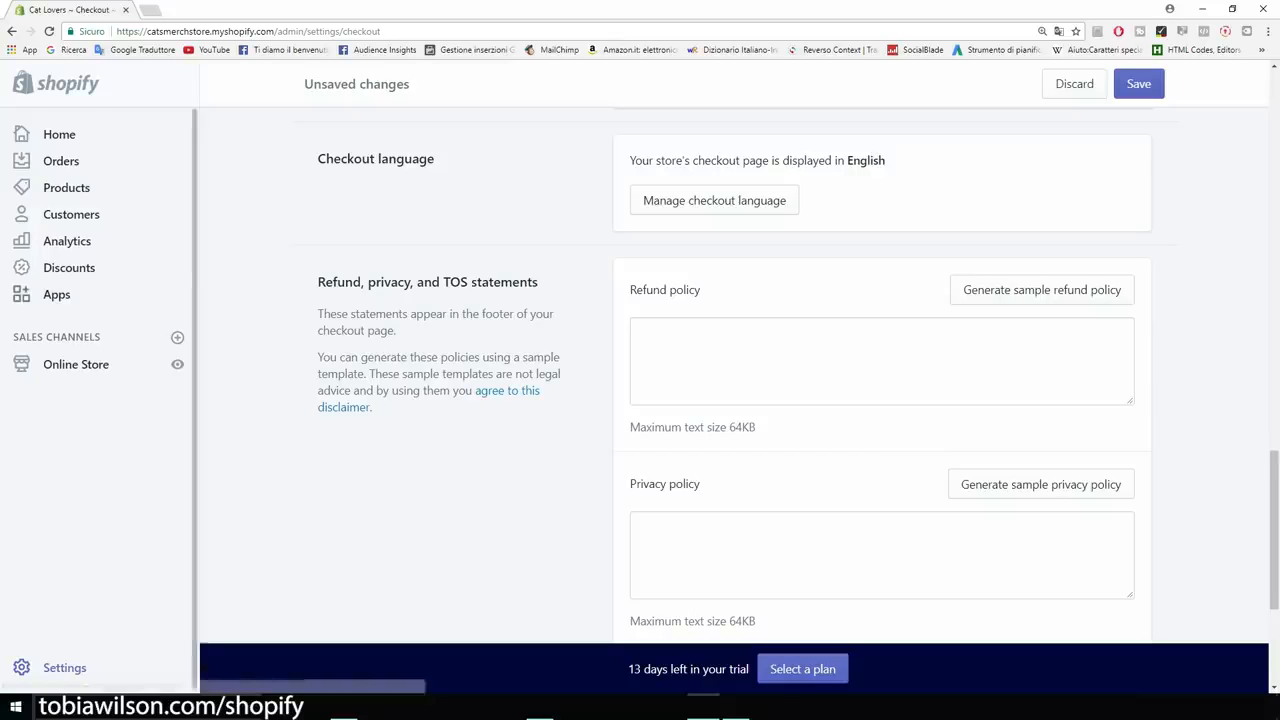
{"action": "scroll", "coordinate": [883, 372], "scroll_direction": "down", "scroll_amount": 1}
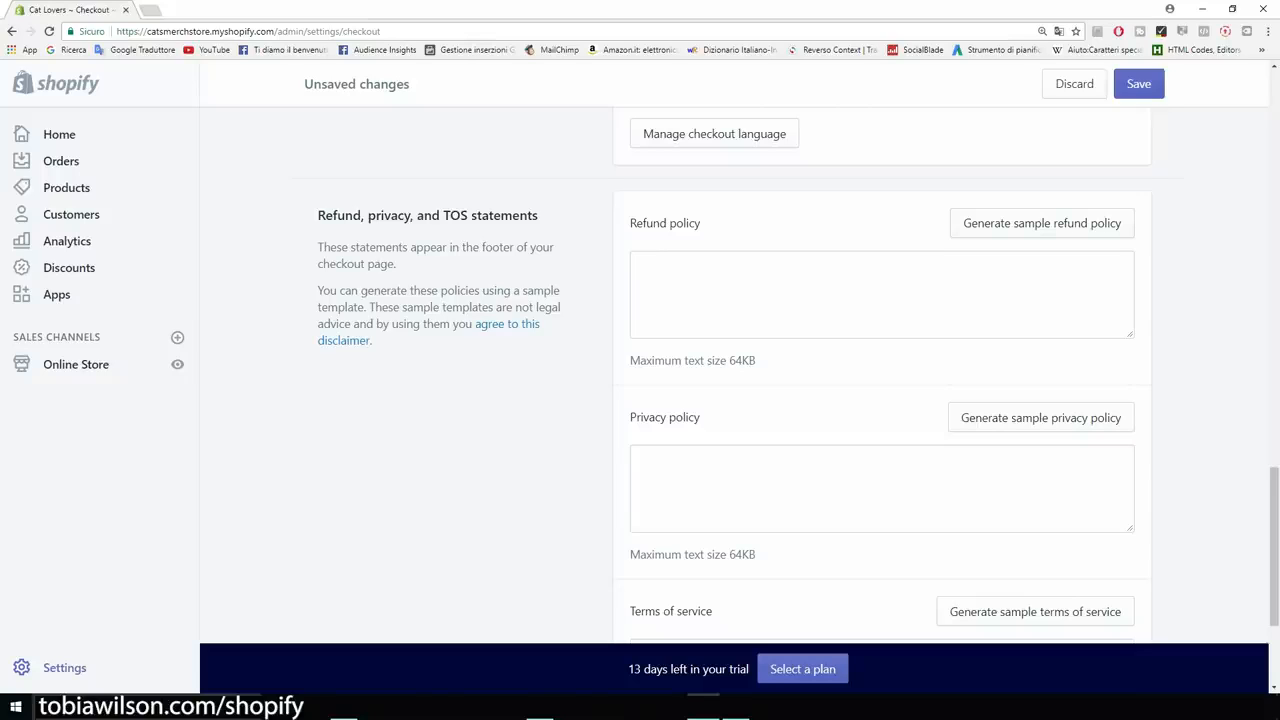
Generate sample refund, privacy and terms of service policies.
{"action": "left_click", "coordinate": [1042, 223]}
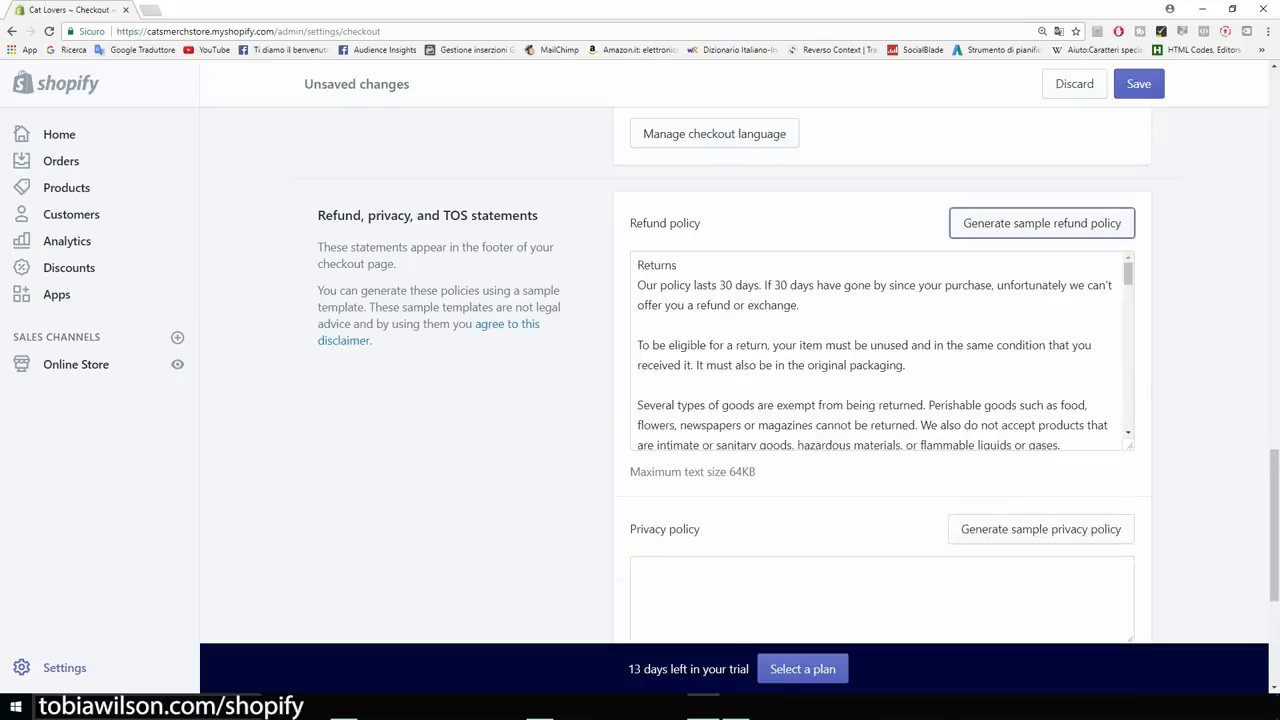
{"action": "scroll", "coordinate": [880, 350], "scroll_direction": "down", "scroll_amount": 2}
{"action": "left_click", "coordinate": [1041, 462]}
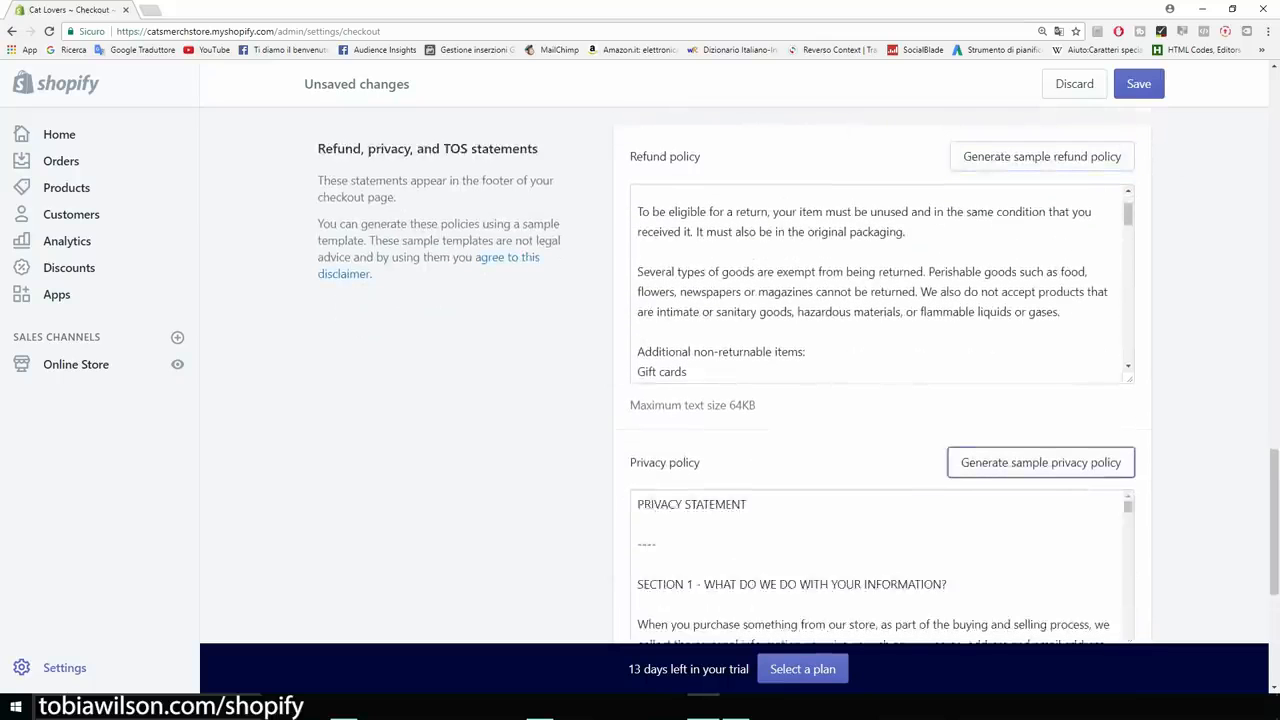
{"action": "scroll", "coordinate": [880, 400], "scroll_direction": "down", "scroll_amount": 3}
{"action": "left_click", "coordinate": [1035, 435]}
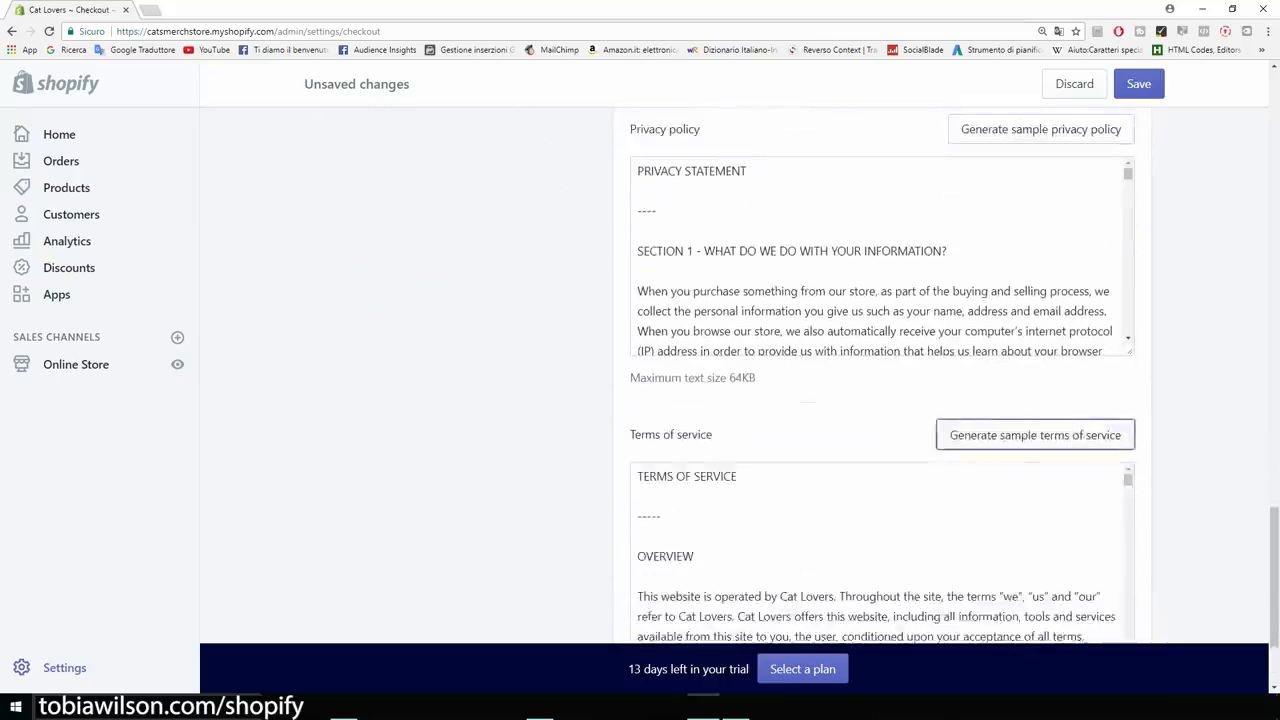
Save the checkout settings and return to the Settings overview.
{"action": "scroll", "coordinate": [880, 400], "scroll_direction": "up", "scroll_amount": 5}
{"action": "scroll", "coordinate": [880, 420], "scroll_direction": "down", "scroll_amount": 3}
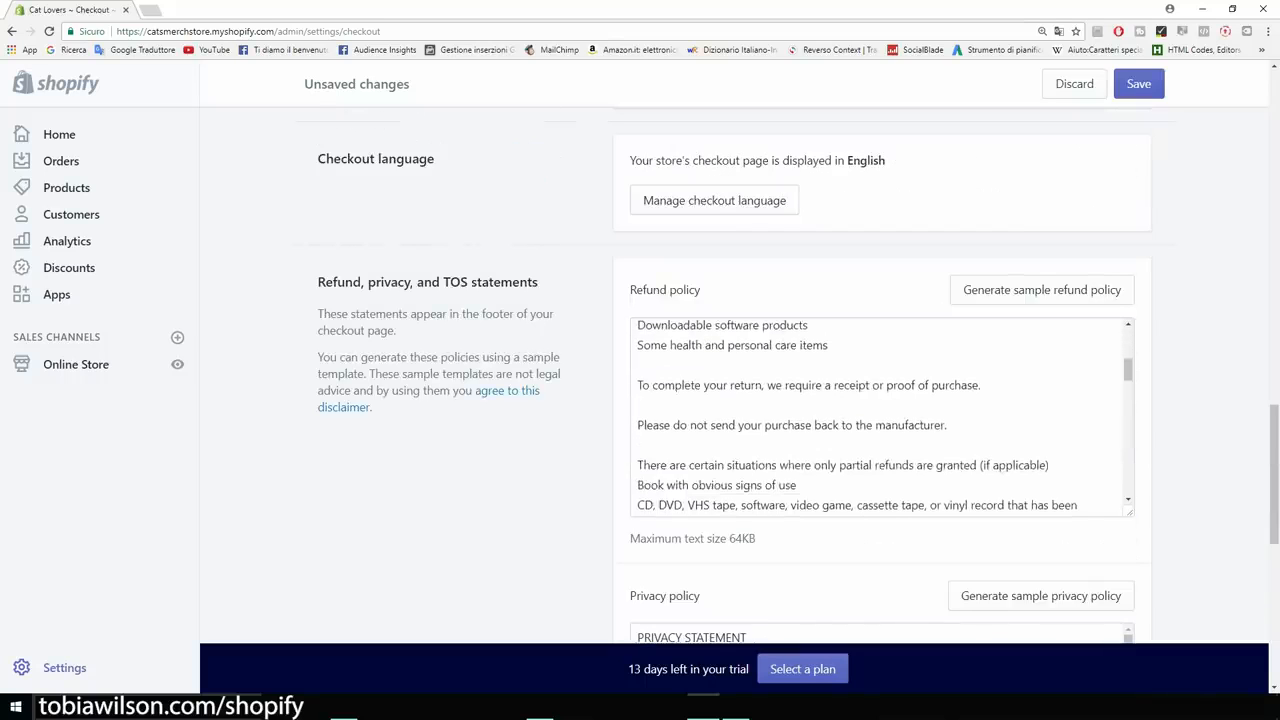
{"action": "scroll", "coordinate": [880, 420], "scroll_direction": "down", "scroll_amount": 3}
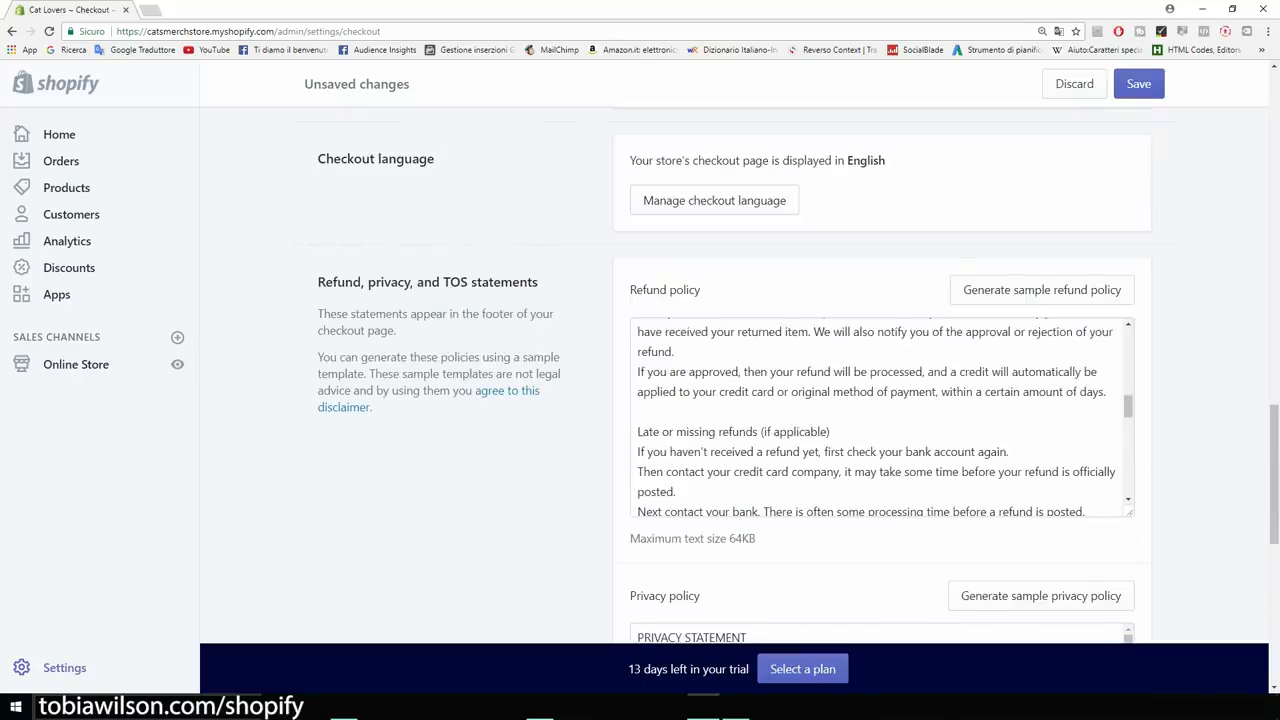
{"action": "scroll", "coordinate": [880, 420], "scroll_direction": "down", "scroll_amount": 5}
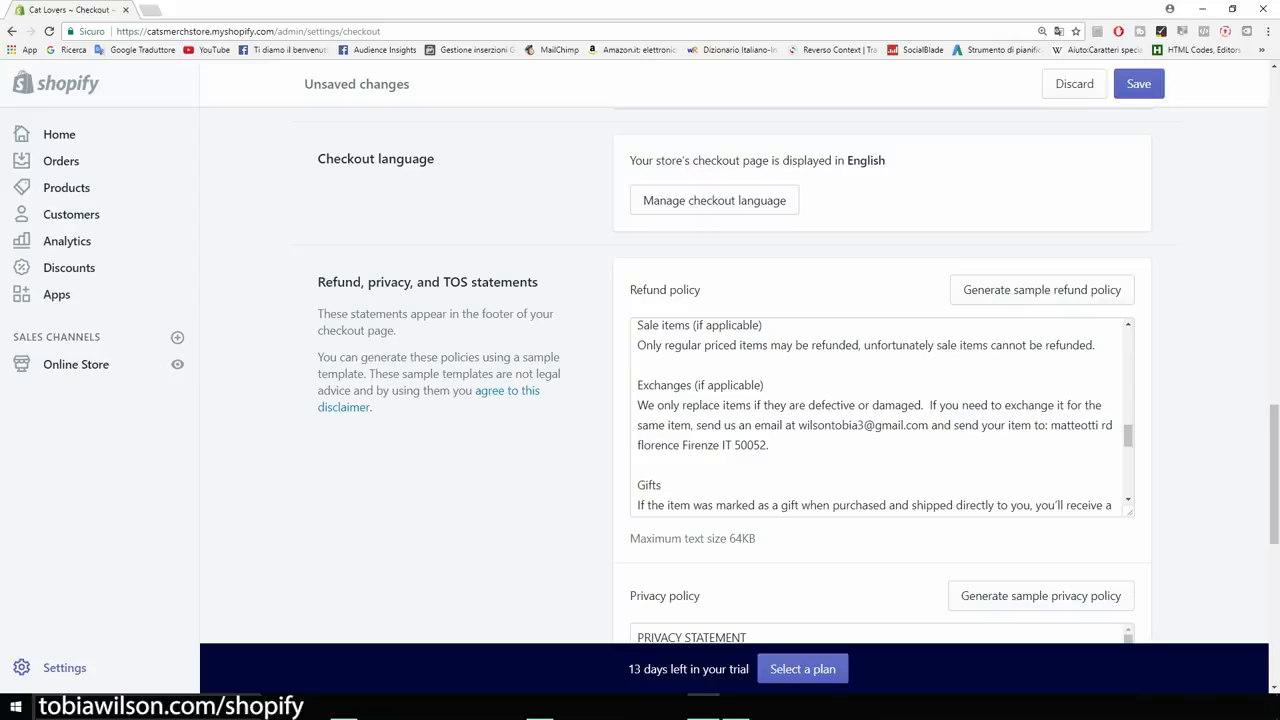
{"action": "scroll", "coordinate": [880, 420], "scroll_direction": "down", "scroll_amount": 3}
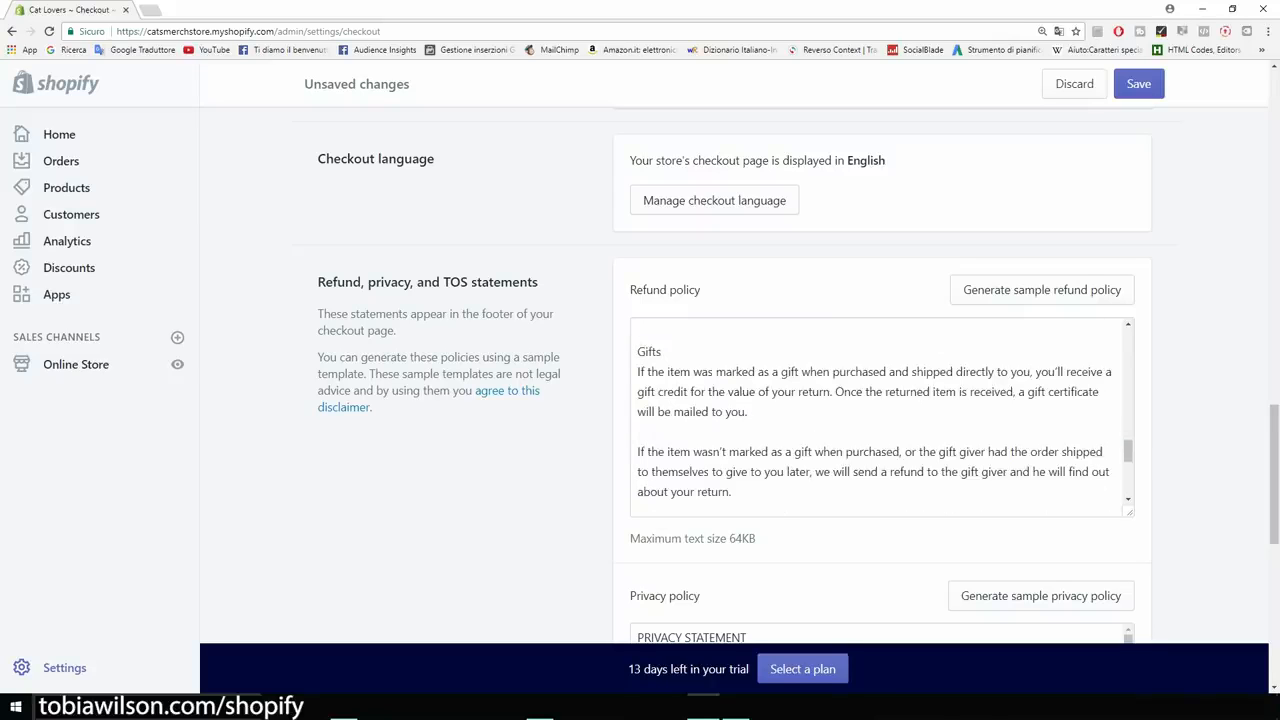
{"action": "scroll", "coordinate": [880, 400], "scroll_direction": "down", "scroll_amount": 6}
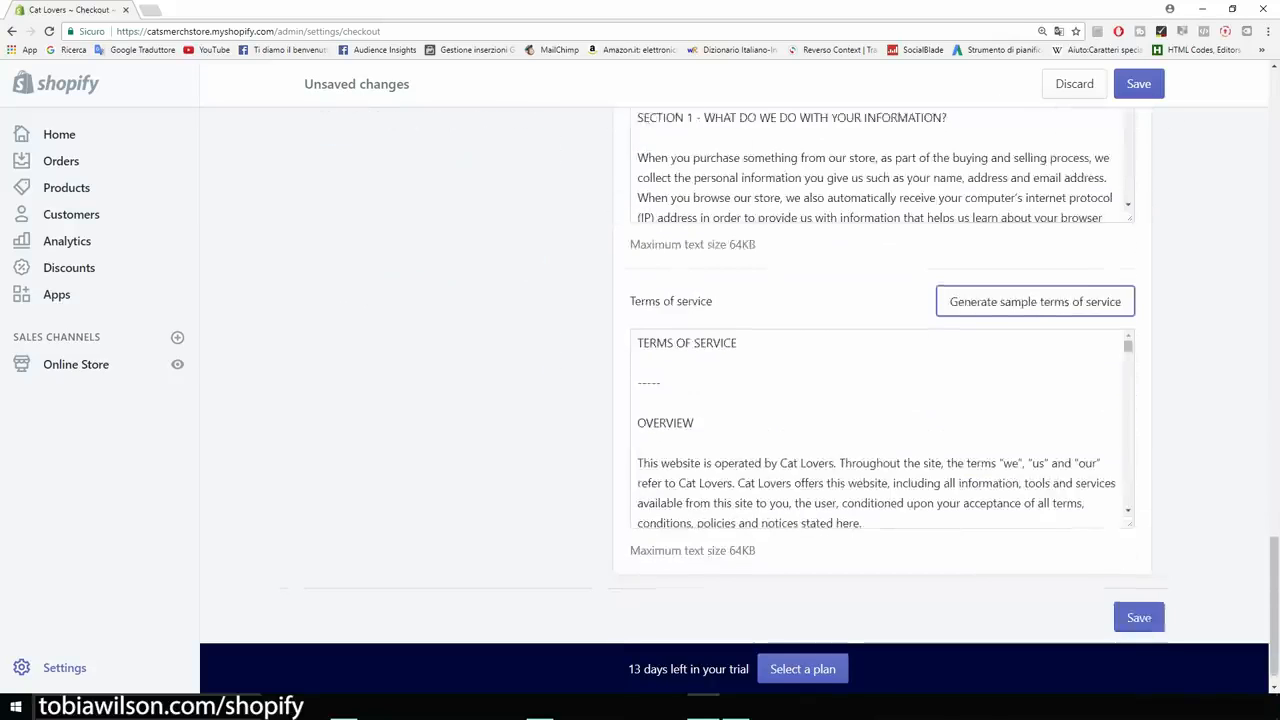
{"action": "left_click", "coordinate": [1139, 593]}
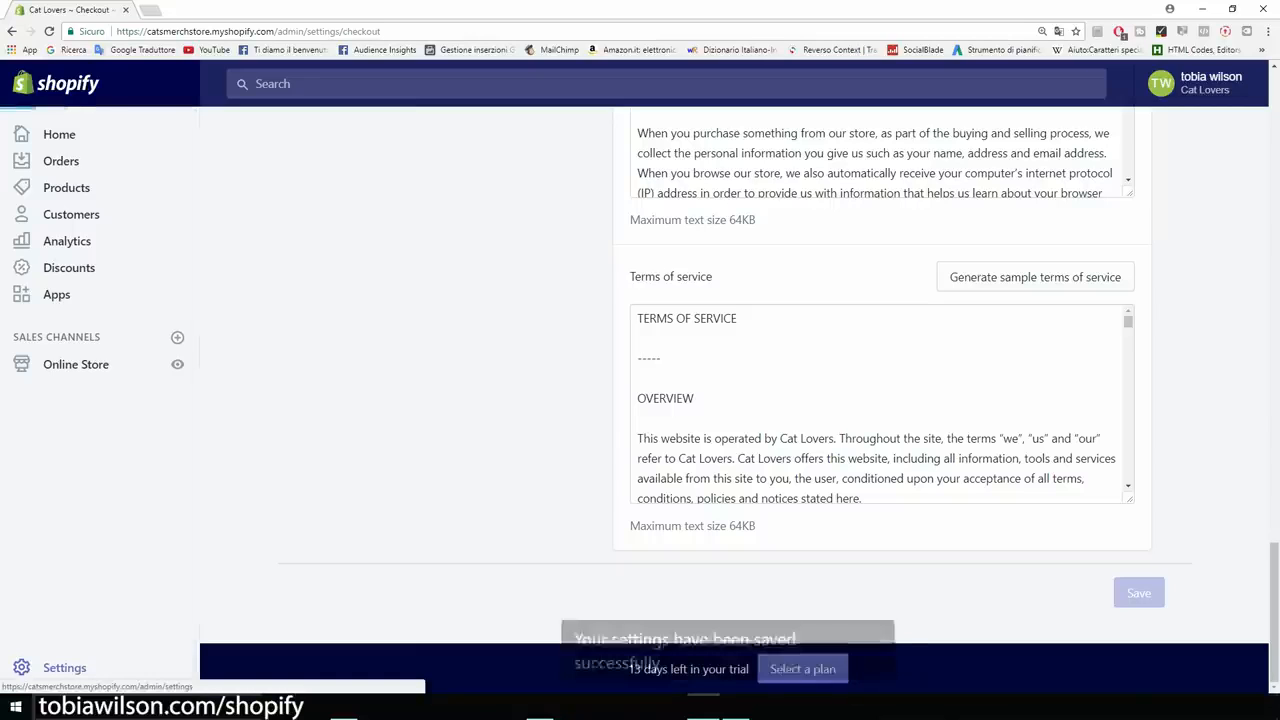
{"action": "left_click", "coordinate": [60, 668]}
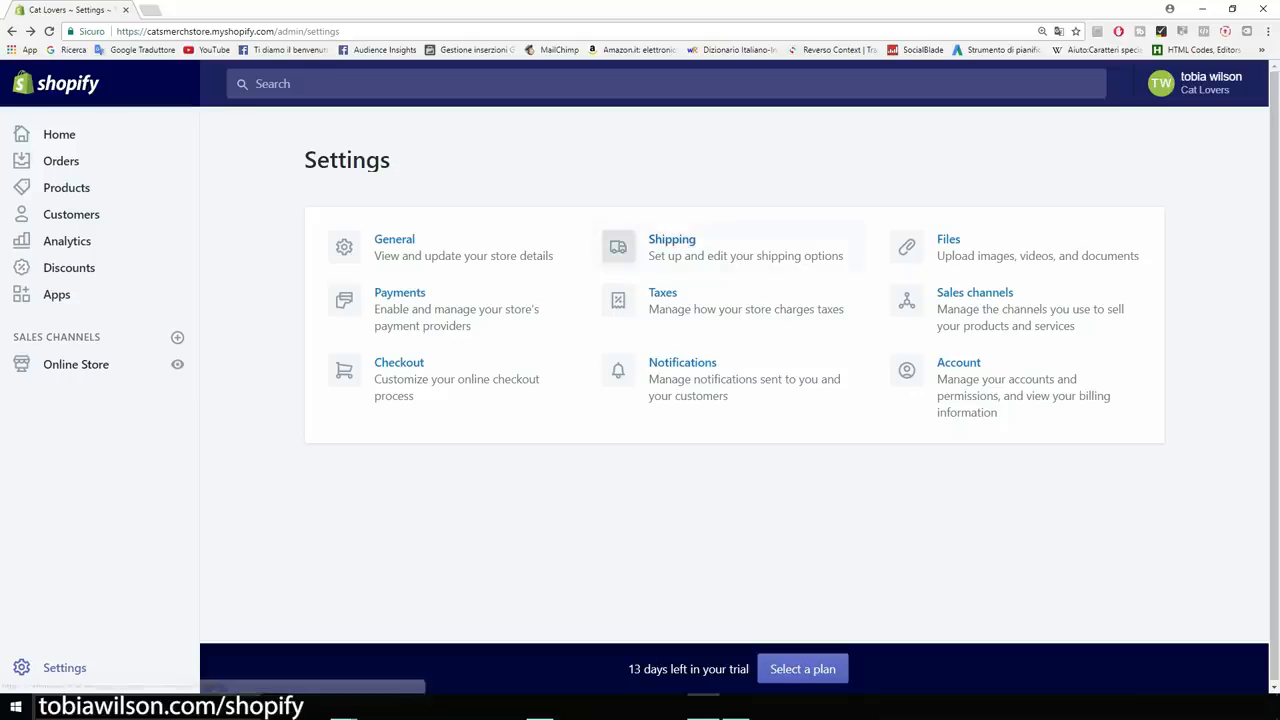
{"action": "left_click", "coordinate": [673, 241]}
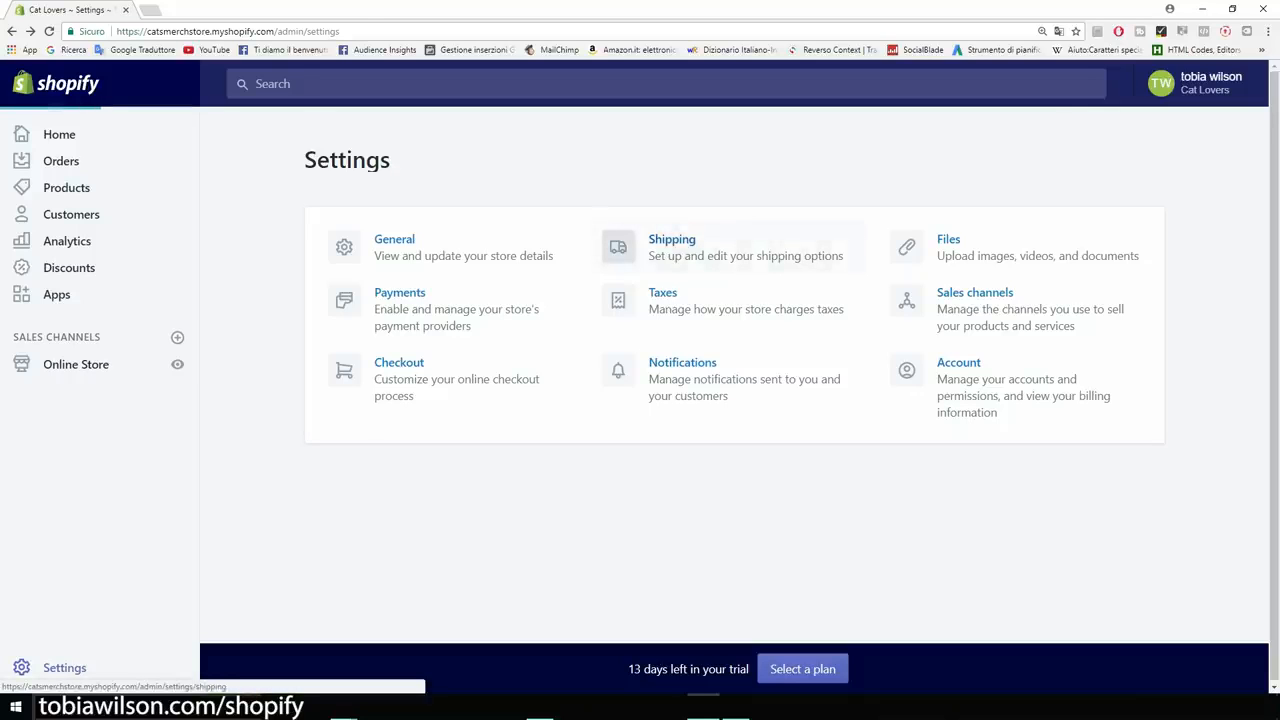
Open the Domestic Italy zone, showing Standard $10.00 and Heavy Goods $20.00 rates, for editing.
{"action": "scroll", "coordinate": [730, 380], "scroll_direction": "down", "scroll_amount": 2}
{"action": "scroll", "coordinate": [730, 380], "scroll_direction": "down", "scroll_amount": 2}
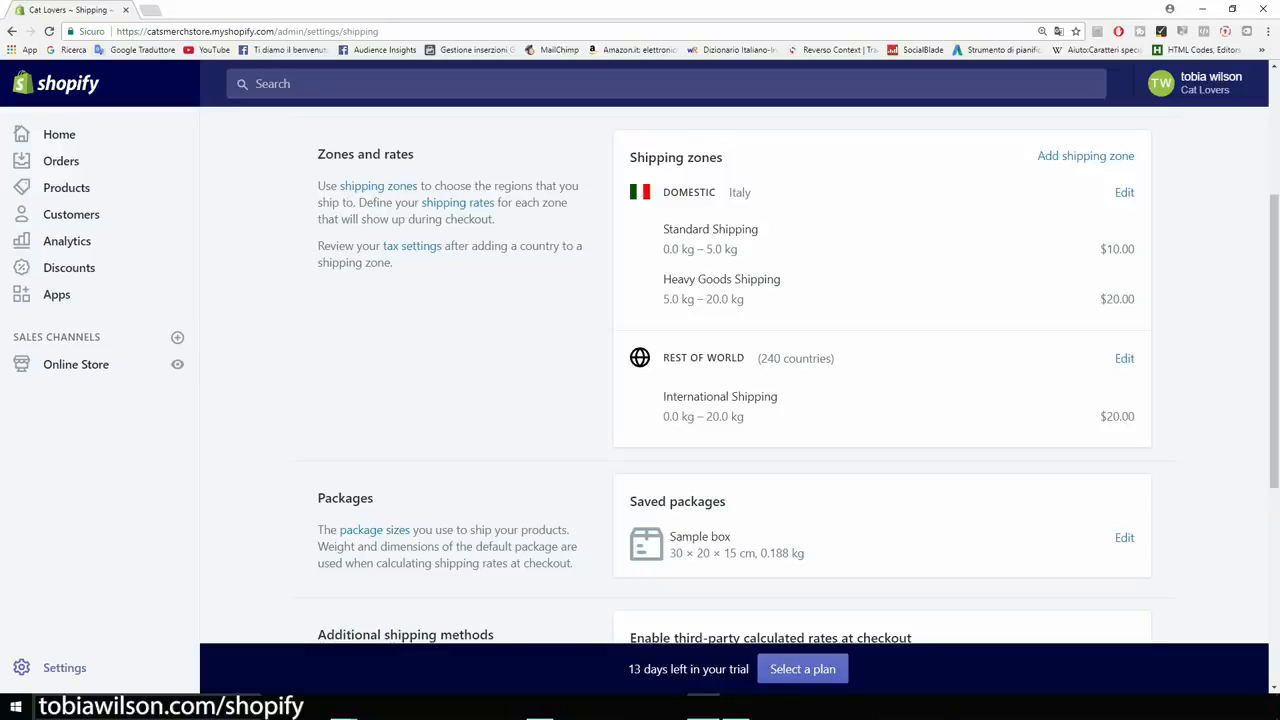
{"action": "scroll", "coordinate": [730, 380], "scroll_direction": "up", "scroll_amount": 1}
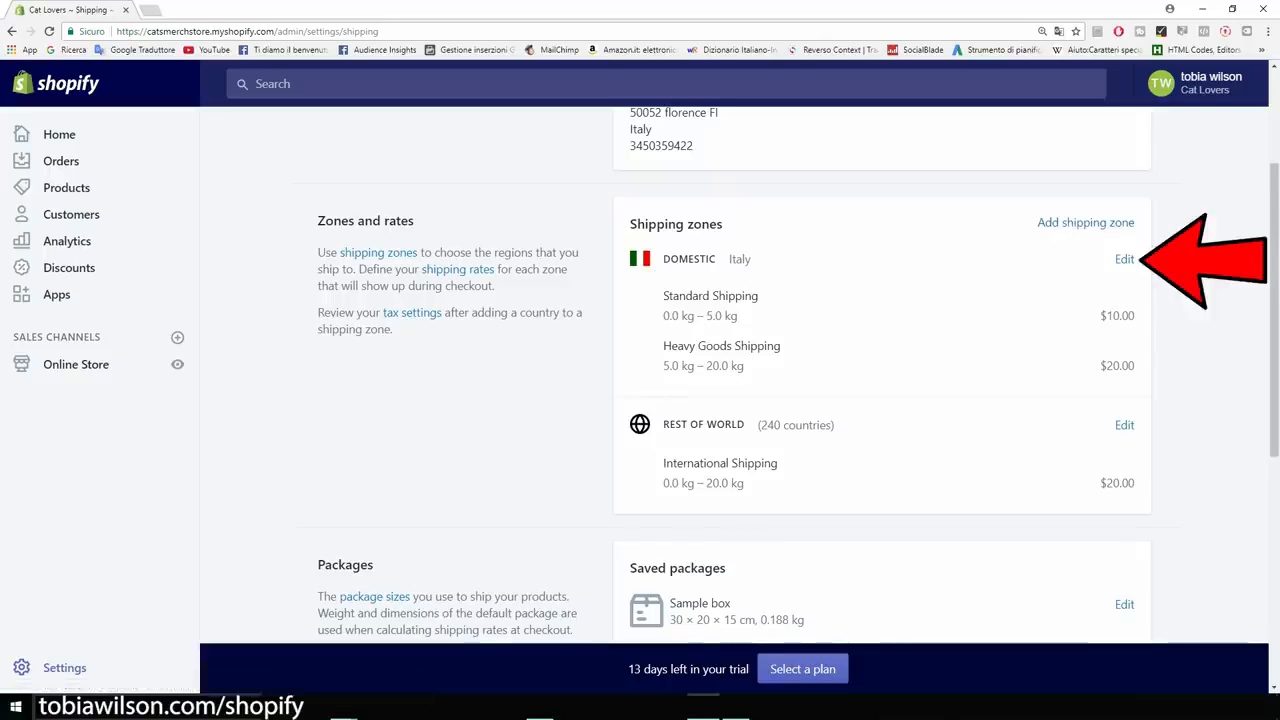
{"action": "left_click", "coordinate": [1125, 260]}
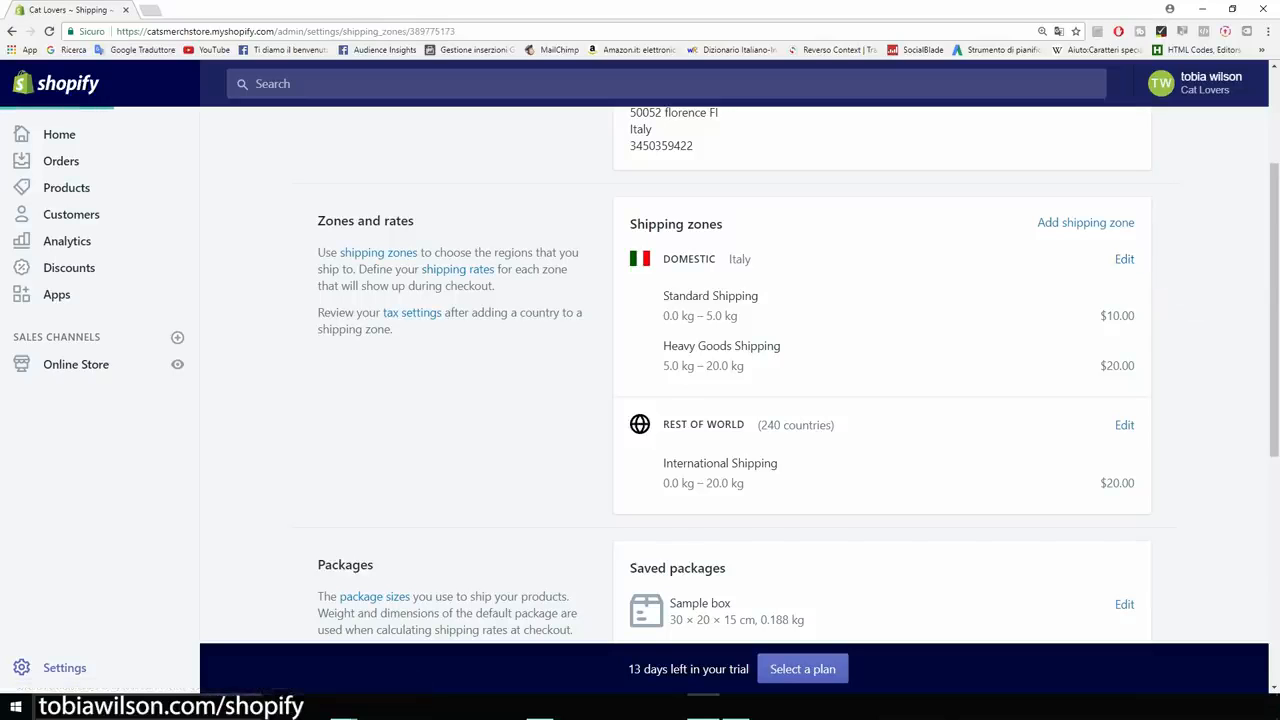
{"action": "scroll", "coordinate": [640, 400], "scroll_direction": "down", "scroll_amount": 5}
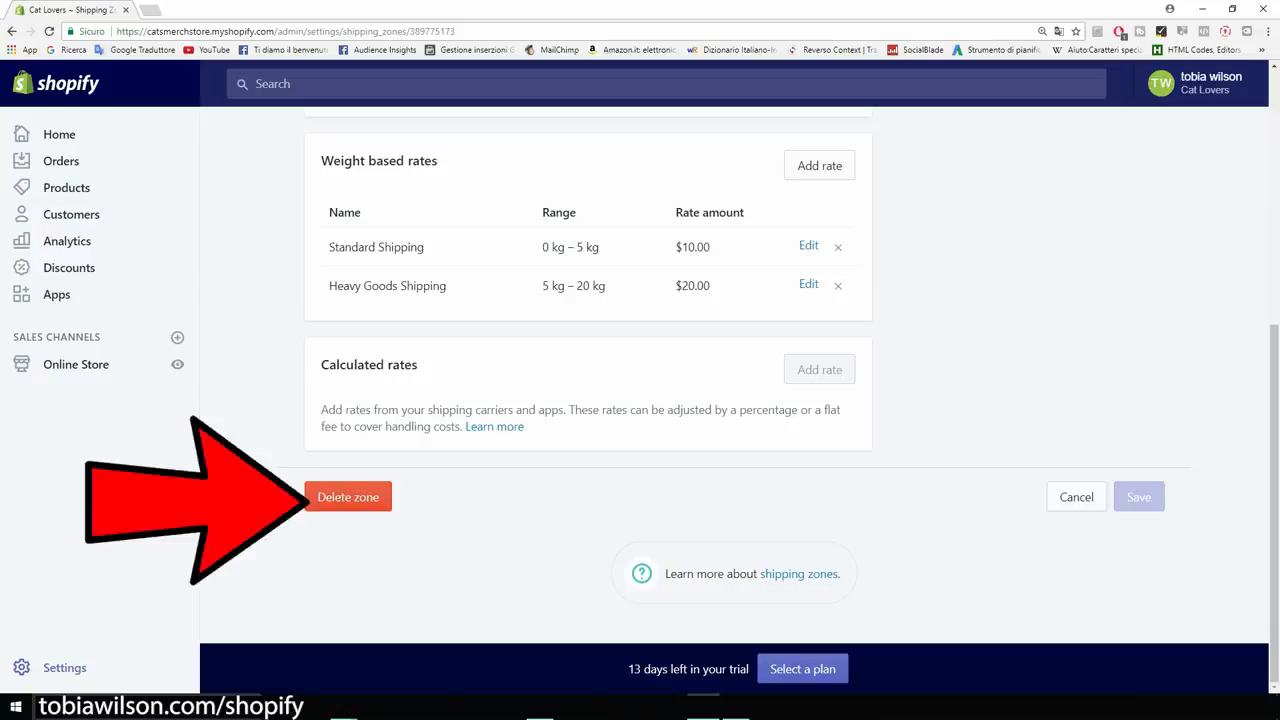
Delete the Domestic zone, then the Rest of world zone, confirming each deletion.
{"action": "left_click", "coordinate": [348, 497]}
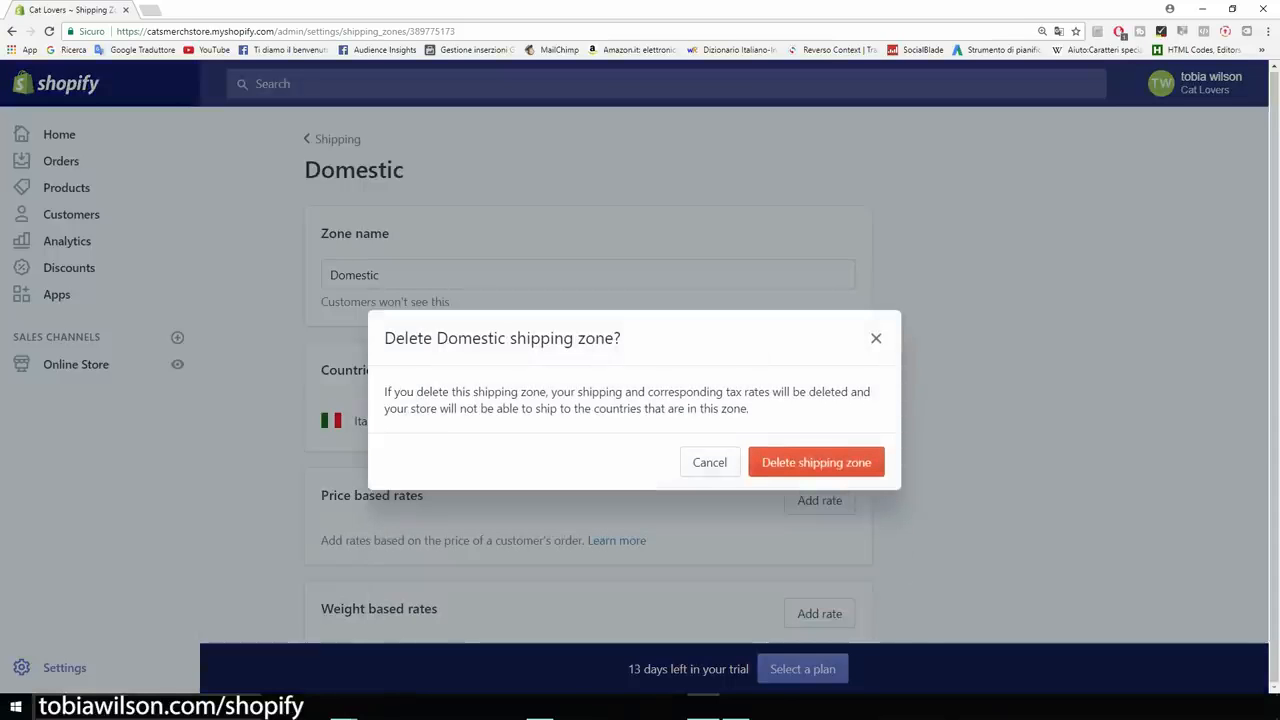
{"action": "left_click", "coordinate": [816, 462]}
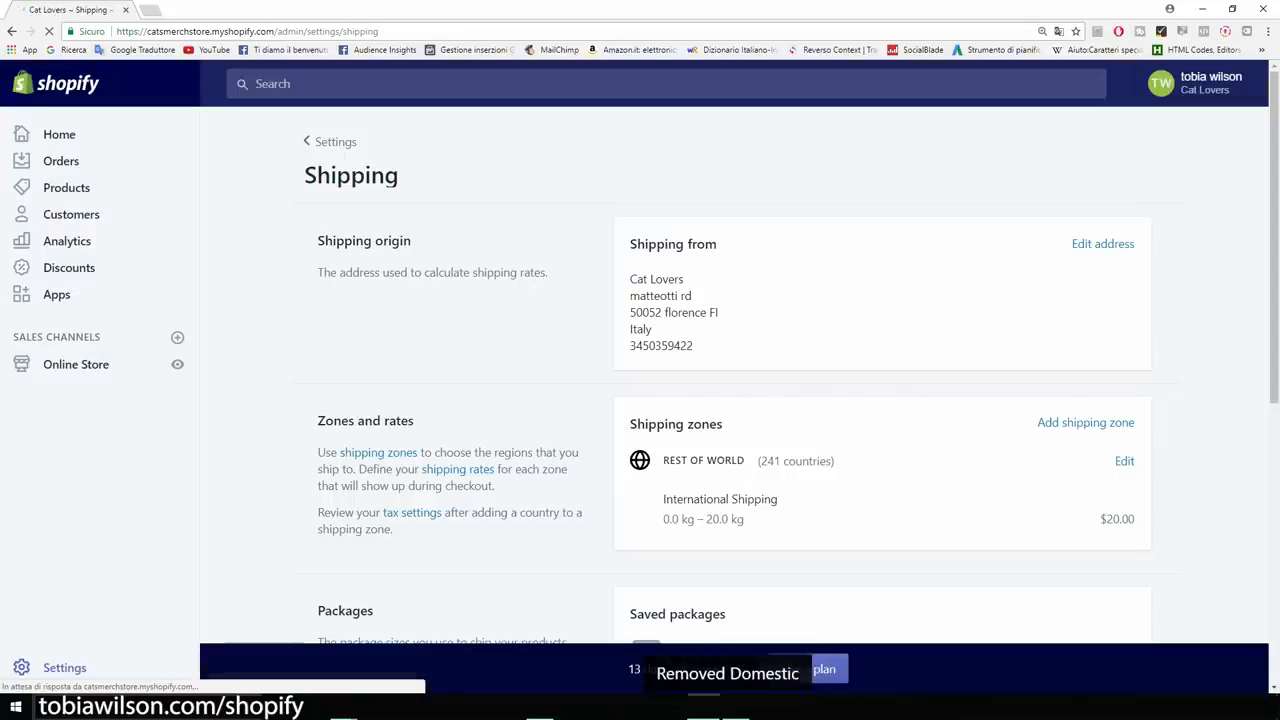
{"action": "scroll", "coordinate": [1124, 394], "scroll_direction": "down", "scroll_amount": 1}
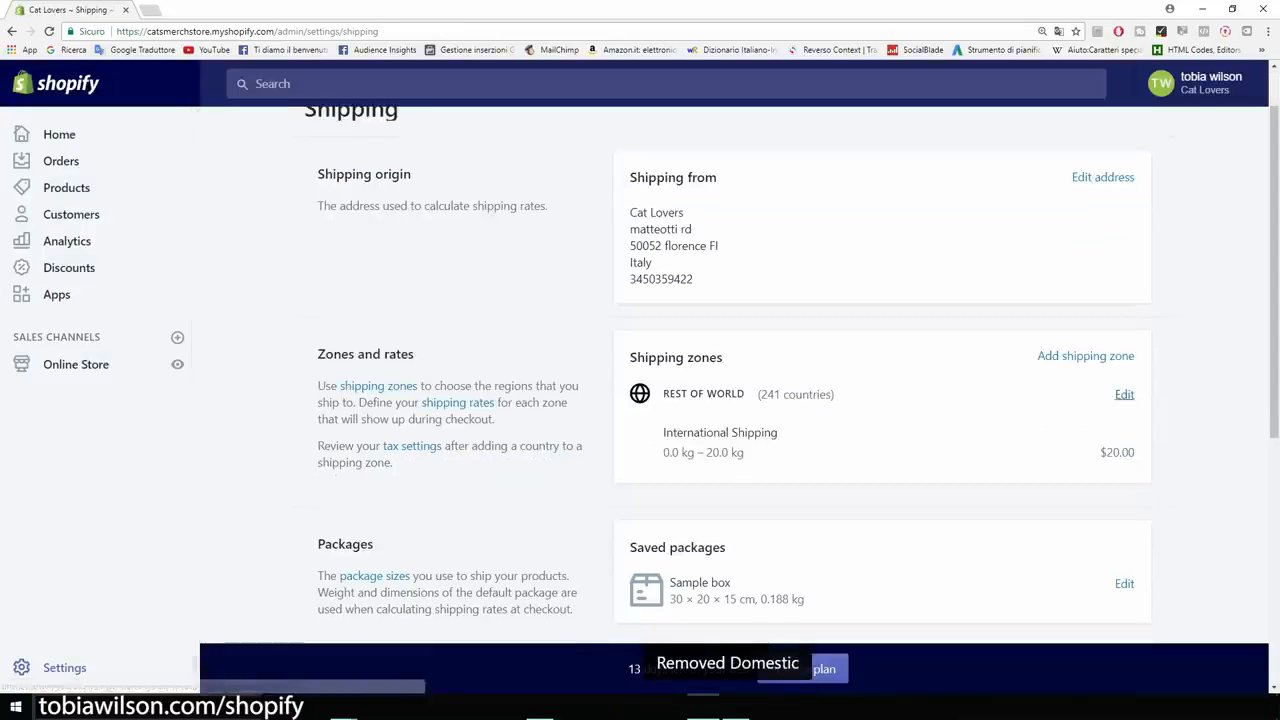
{"action": "left_click", "coordinate": [1124, 394]}
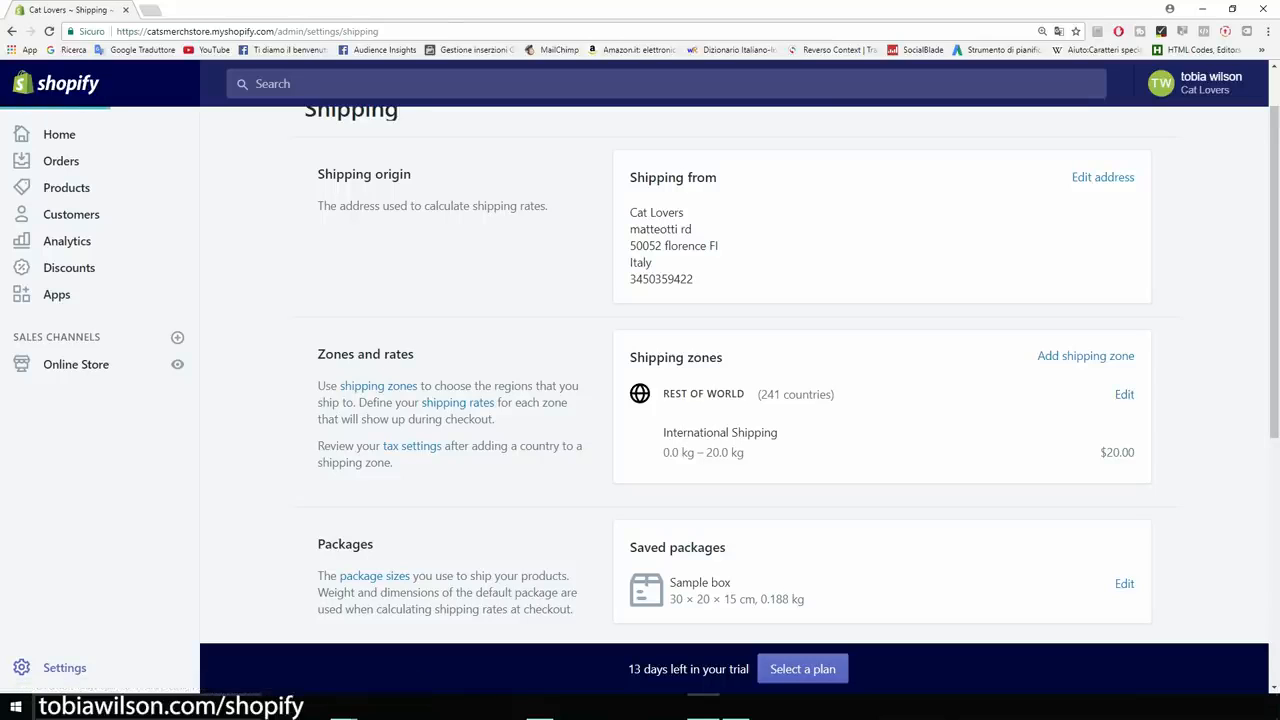
{"action": "scroll", "coordinate": [588, 380], "scroll_direction": "down", "scroll_amount": 3}
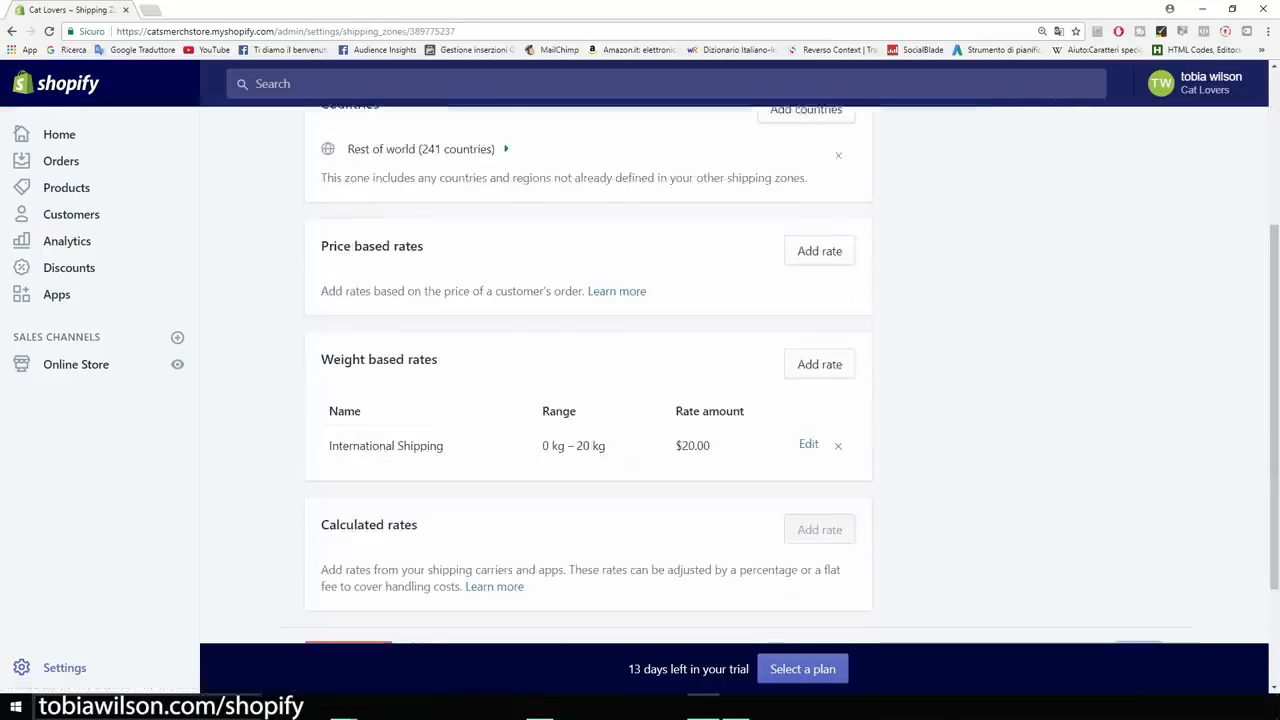
{"action": "scroll", "coordinate": [588, 380], "scroll_direction": "down", "scroll_amount": 2}
{"action": "left_click", "coordinate": [348, 497]}
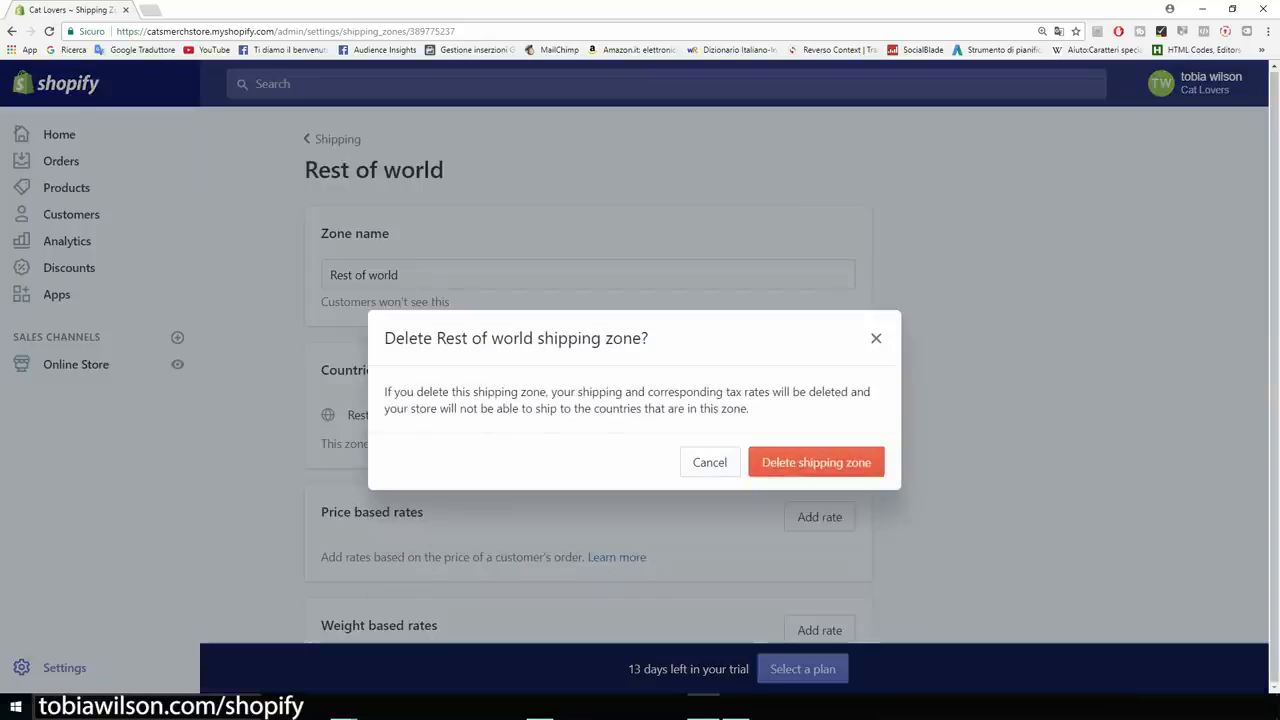
{"action": "left_click", "coordinate": [816, 462]}
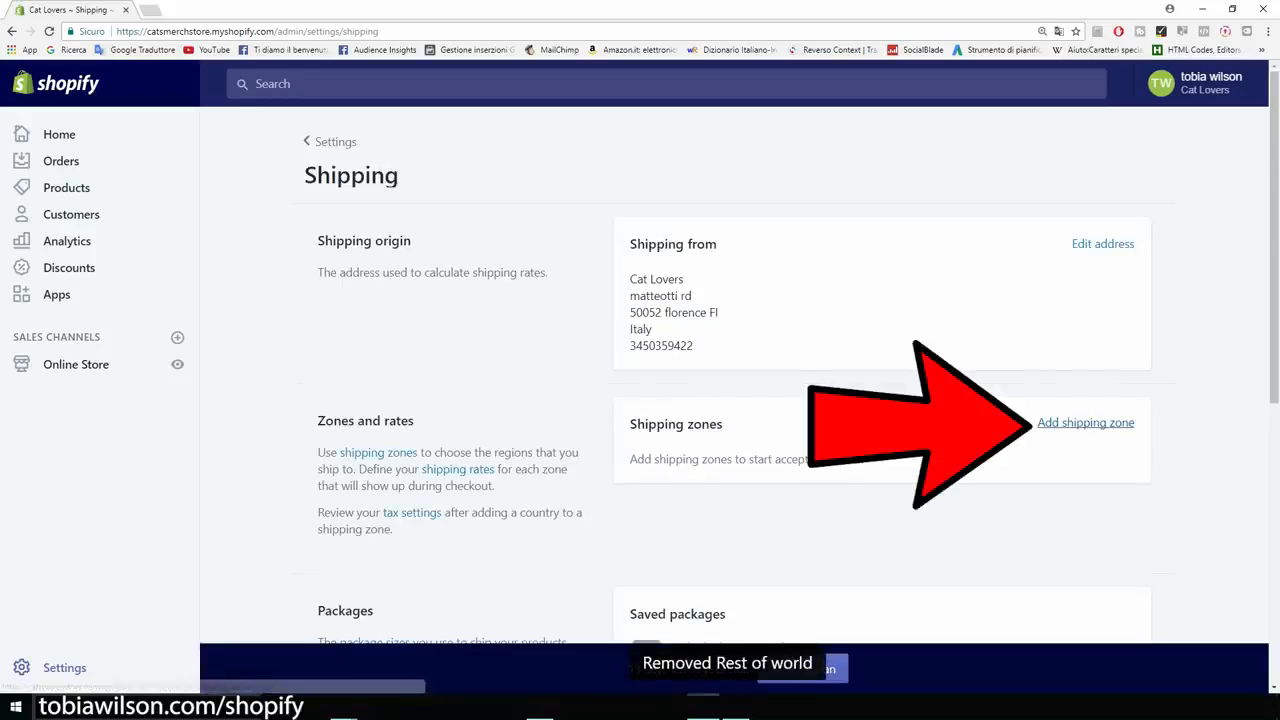
{"action": "left_click", "coordinate": [1086, 423]}
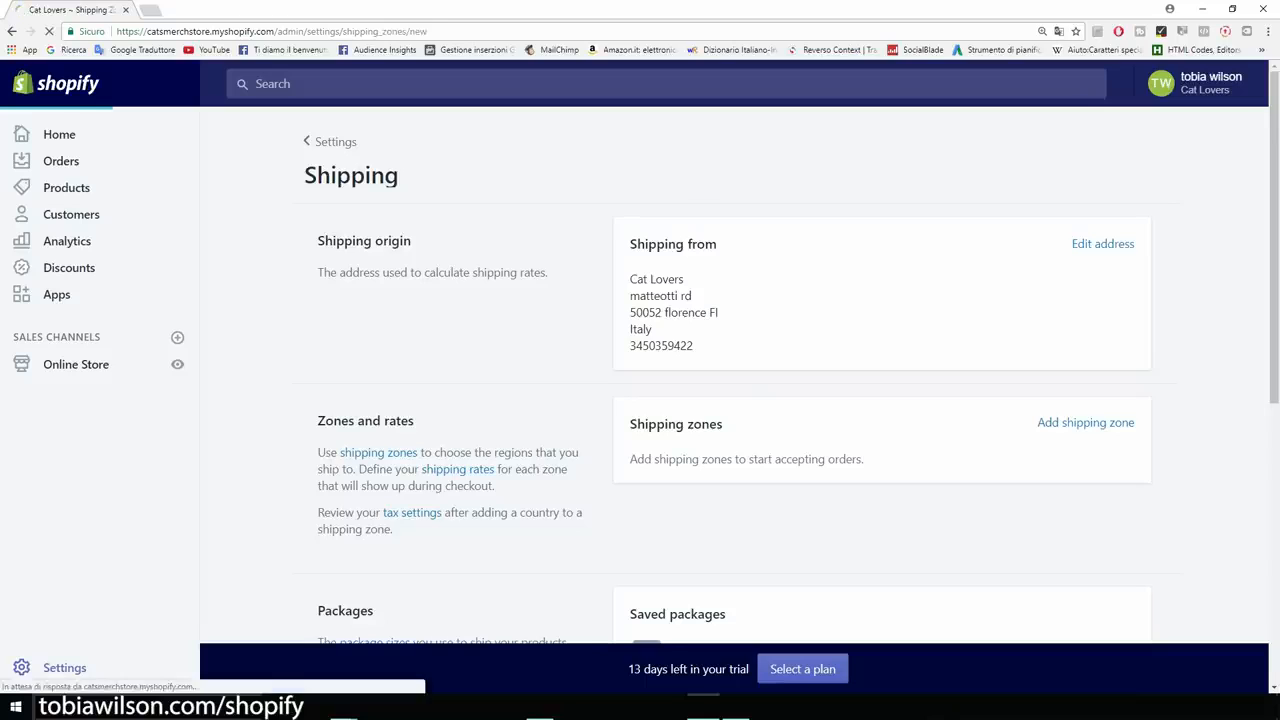
Name a new shipping zone 'Us' and add the United States with all 62 states.
{"action": "left_click", "coordinate": [588, 275]}
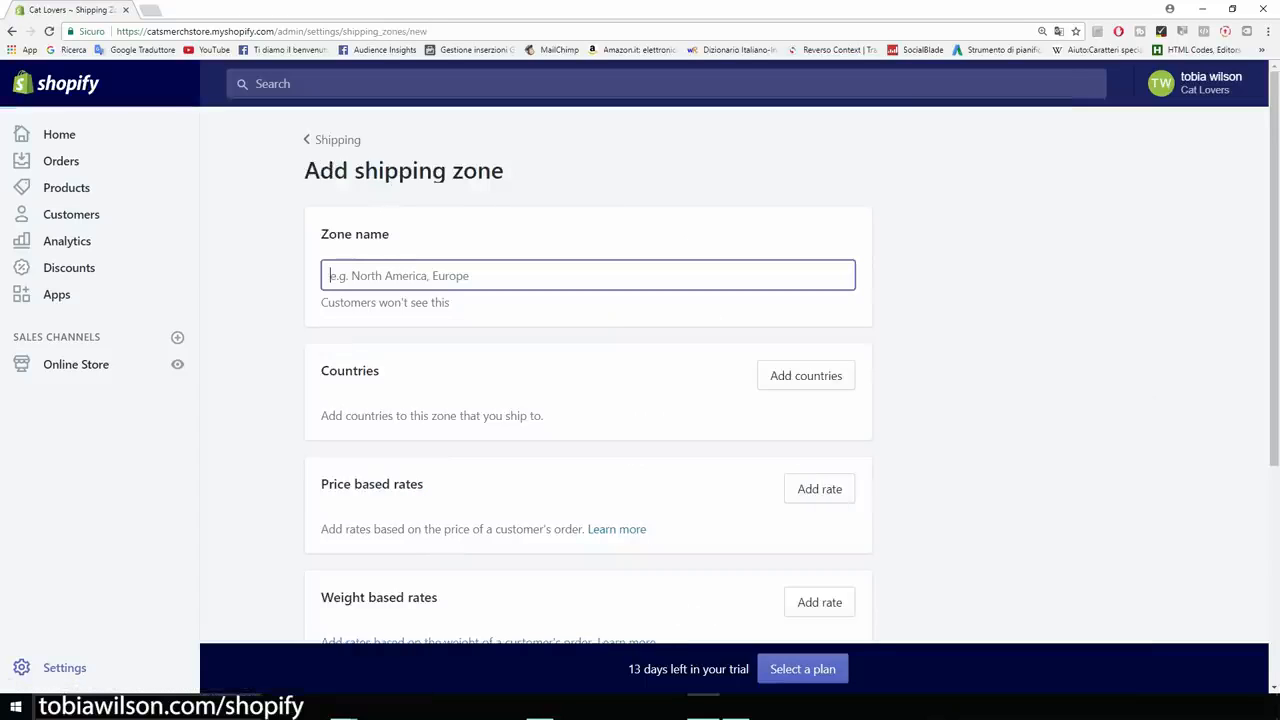
{"action": "type", "text": "Us"}
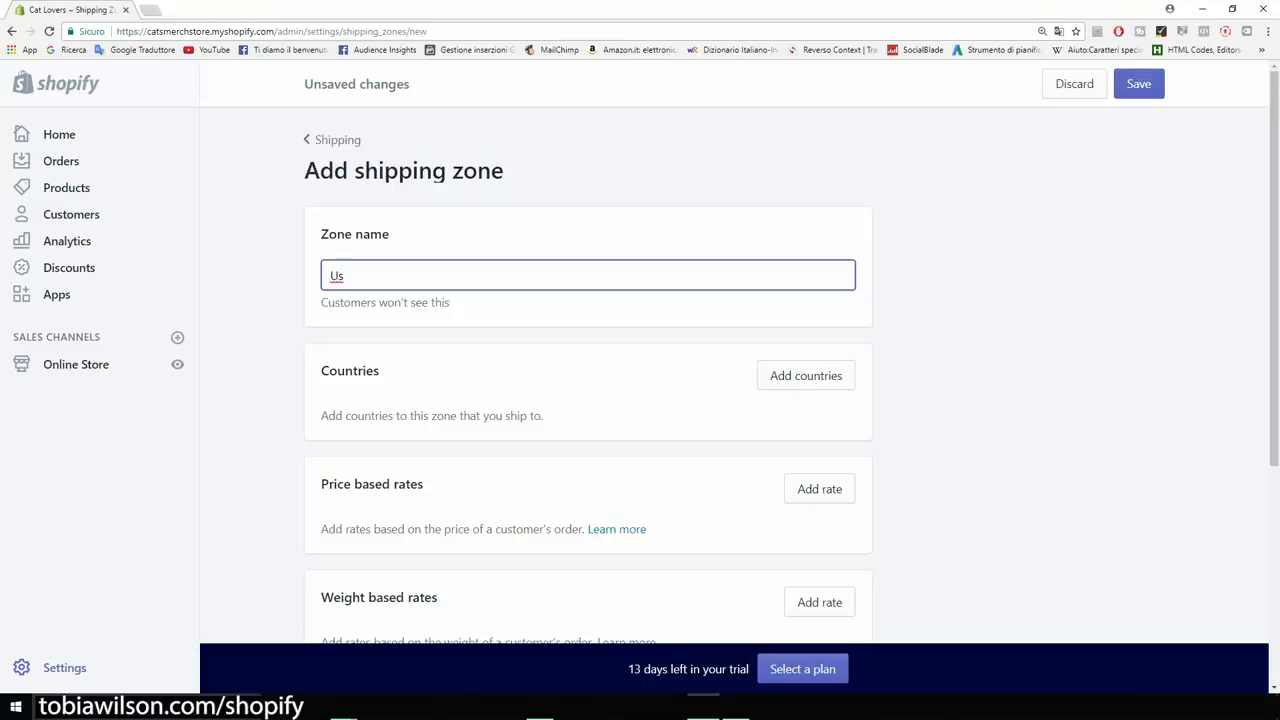
{"action": "left_click", "coordinate": [806, 375]}
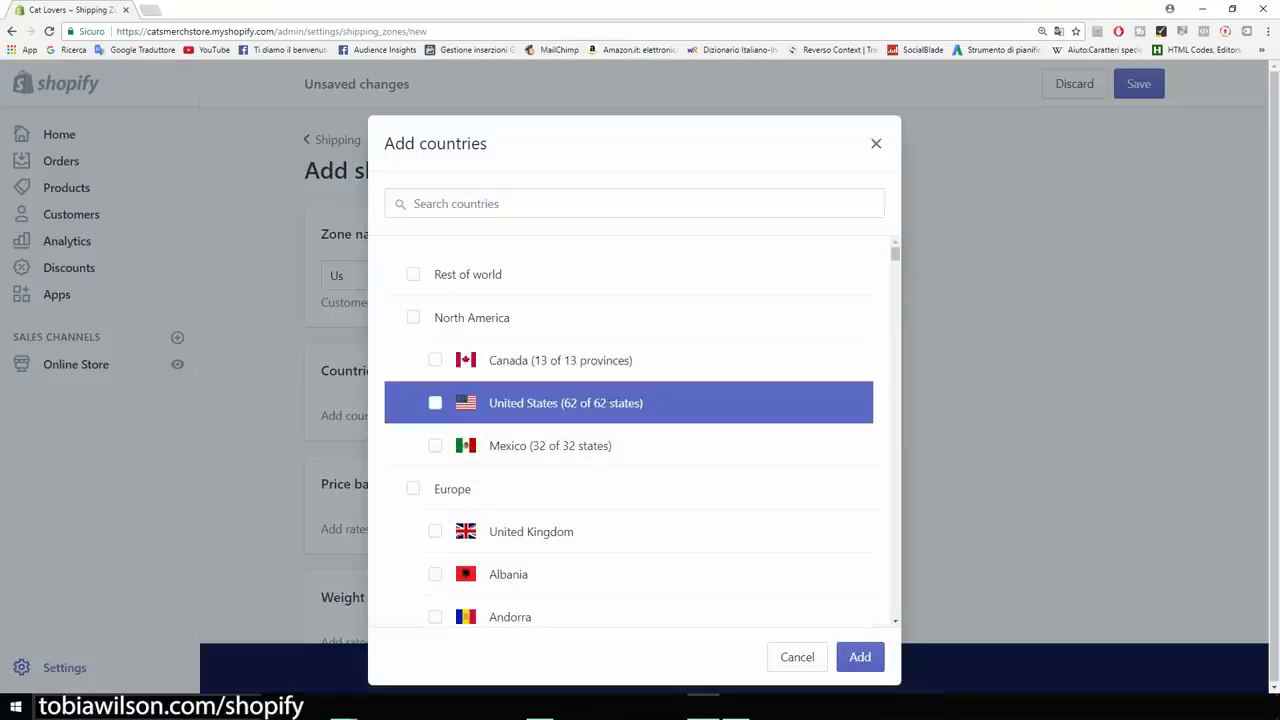
{"action": "left_click", "coordinate": [435, 402]}
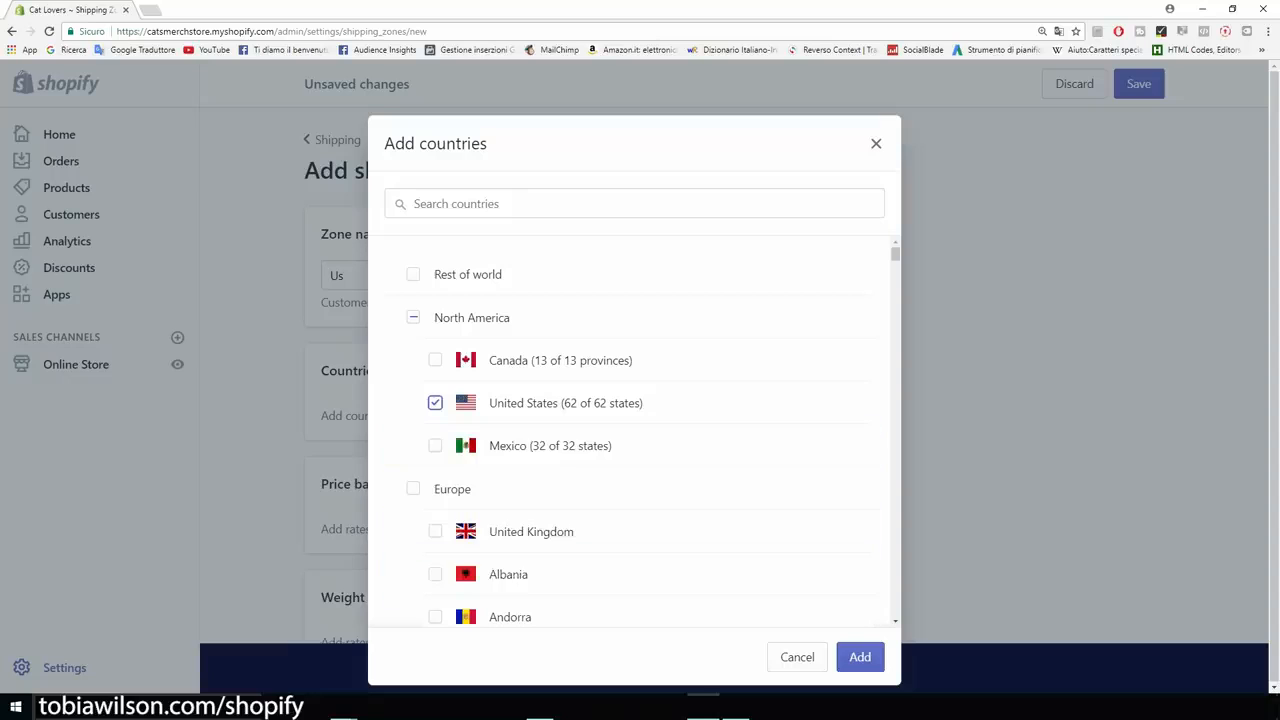
{"action": "left_click", "coordinate": [860, 656]}
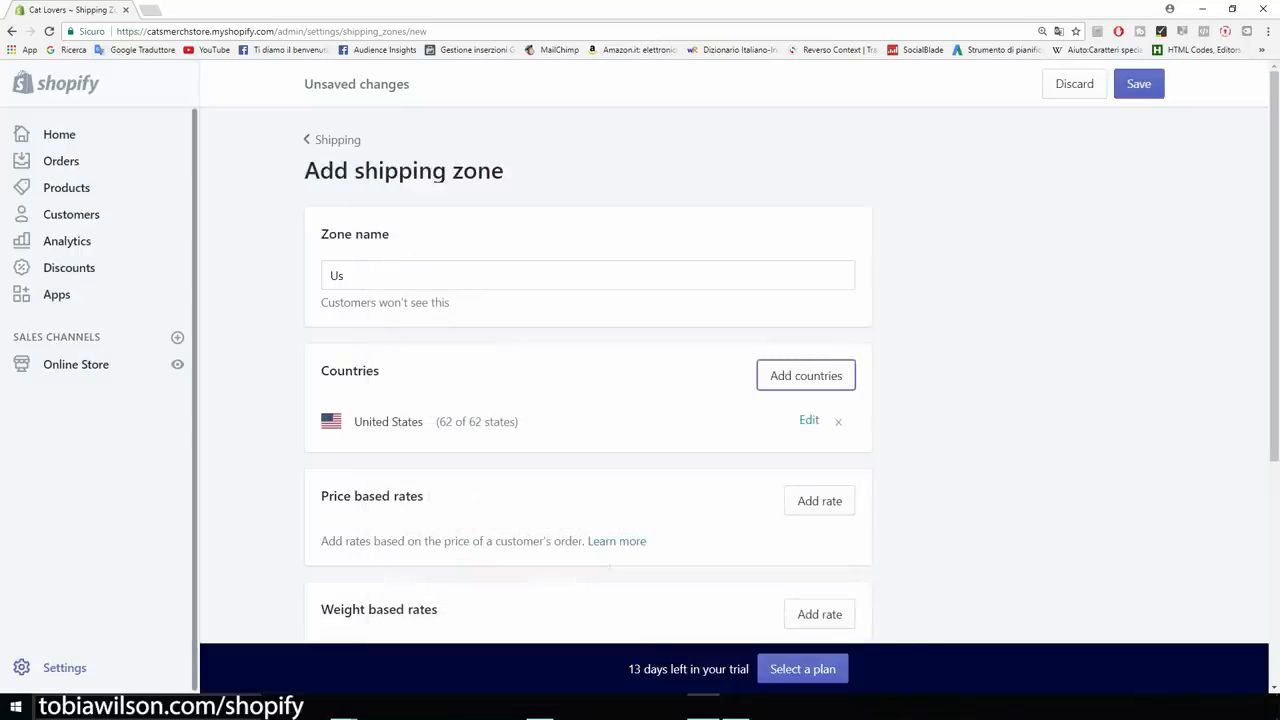
{"action": "scroll", "coordinate": [588, 400], "scroll_direction": "down", "scroll_amount": 2}
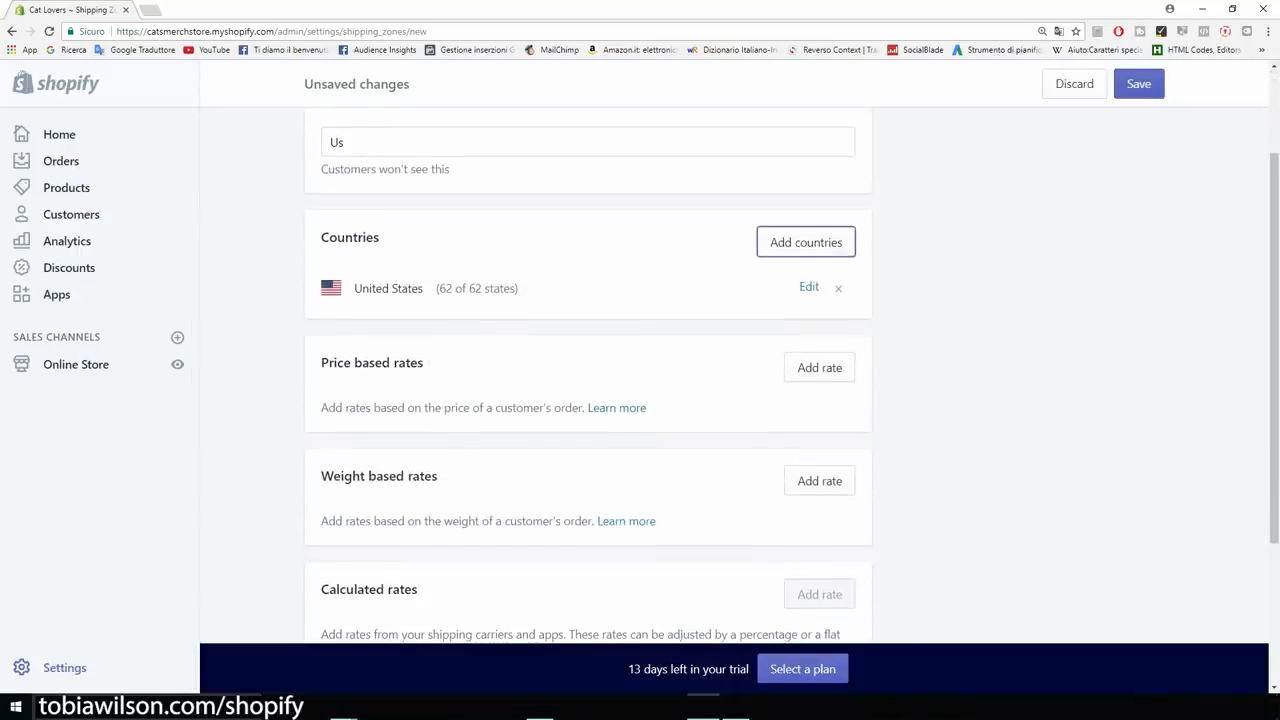
{"action": "scroll", "coordinate": [588, 400], "scroll_direction": "up", "scroll_amount": 1}
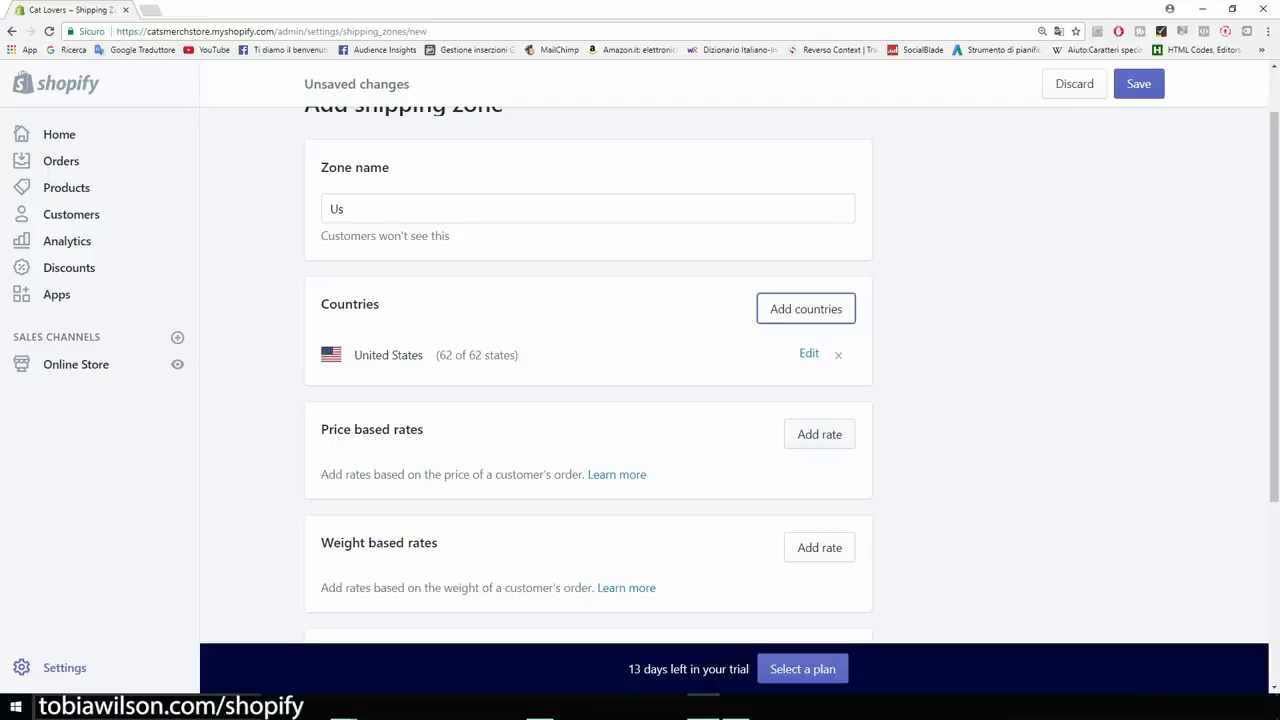
{"action": "left_click", "coordinate": [819, 434]}
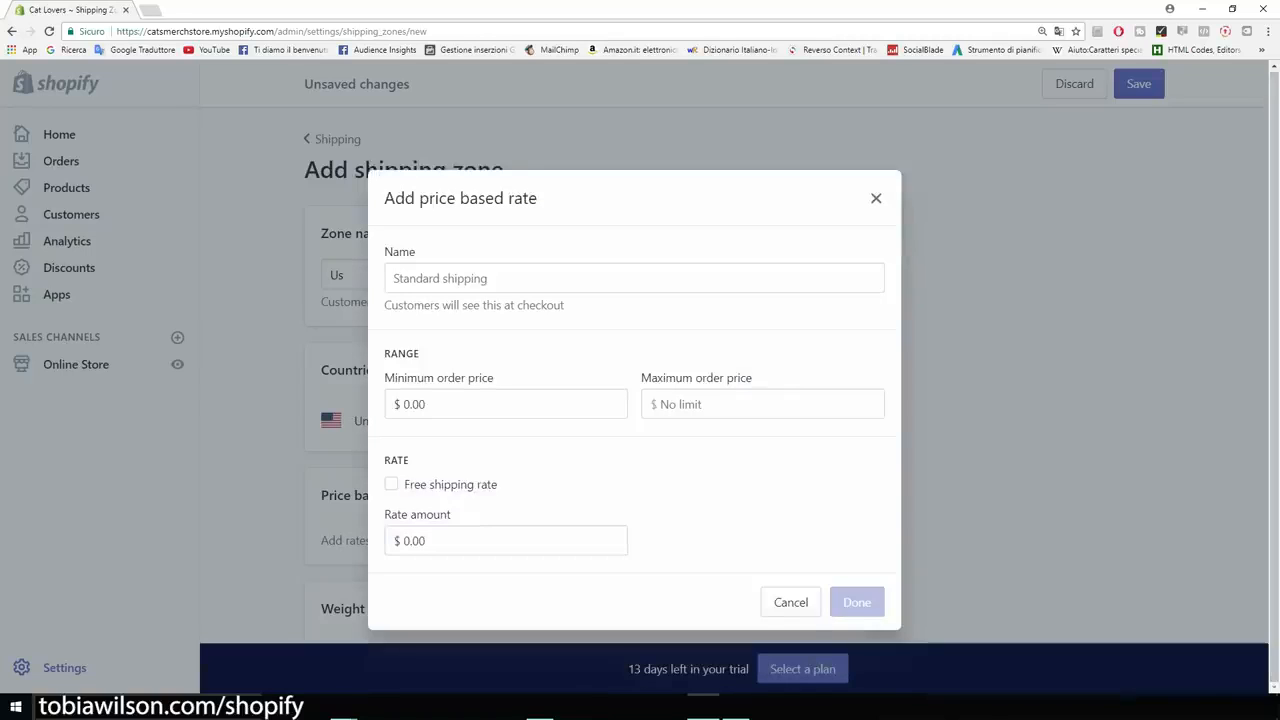
Add a free price-based rate named 'US Shipping' for orders of $0.00 and up.
{"action": "left_click", "coordinate": [391, 484]}
{"action": "left_click", "coordinate": [634, 323]}
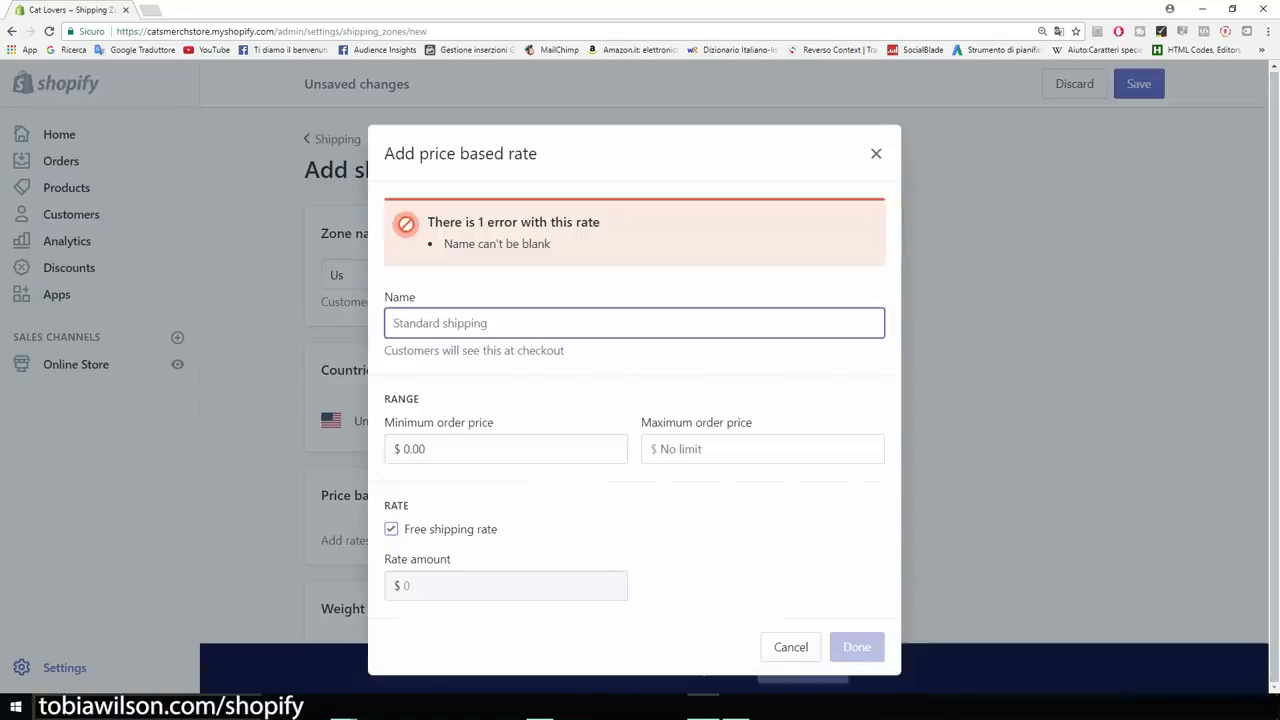
{"action": "type", "text": "U"}
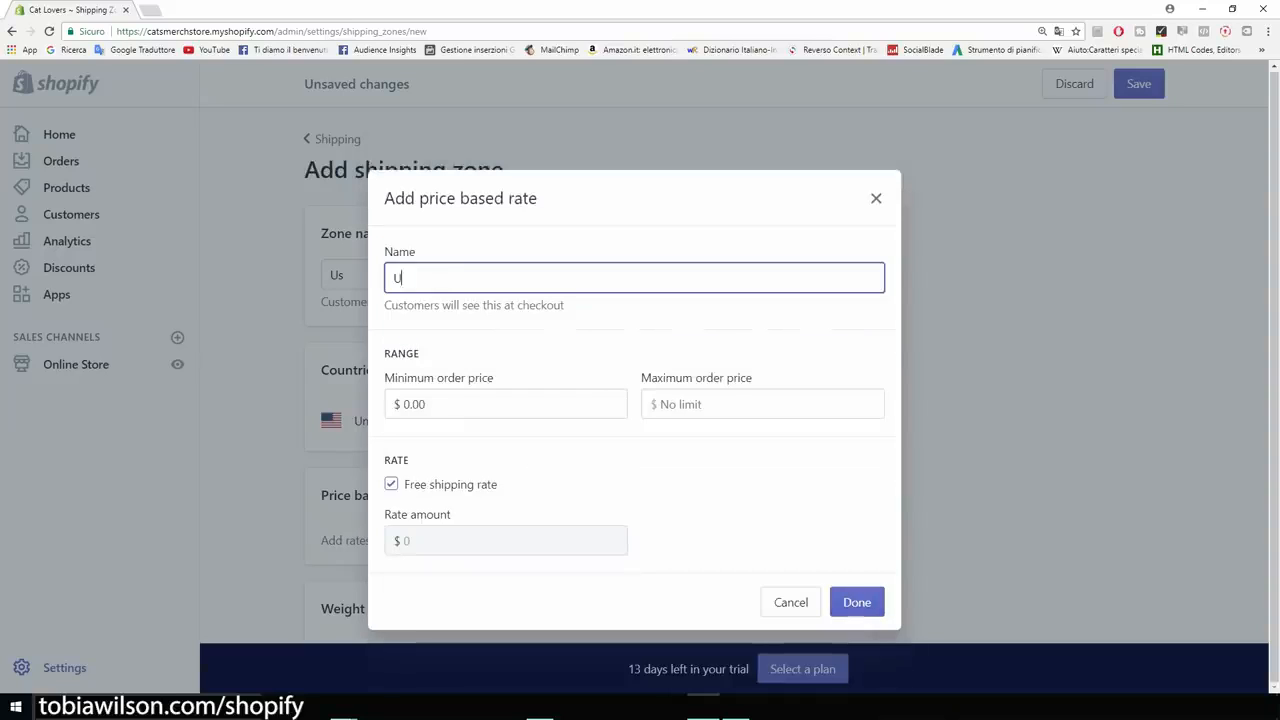
{"action": "key", "text": "BackSpace"}
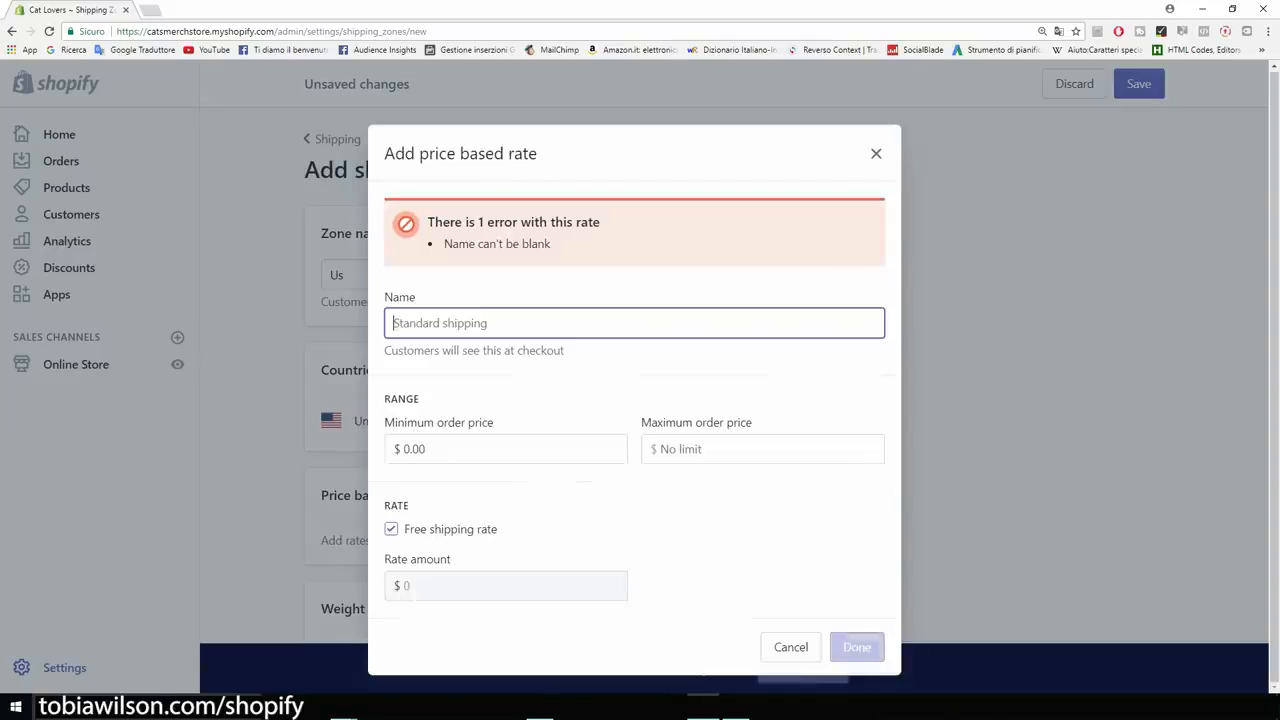
{"action": "type", "text": "U"}
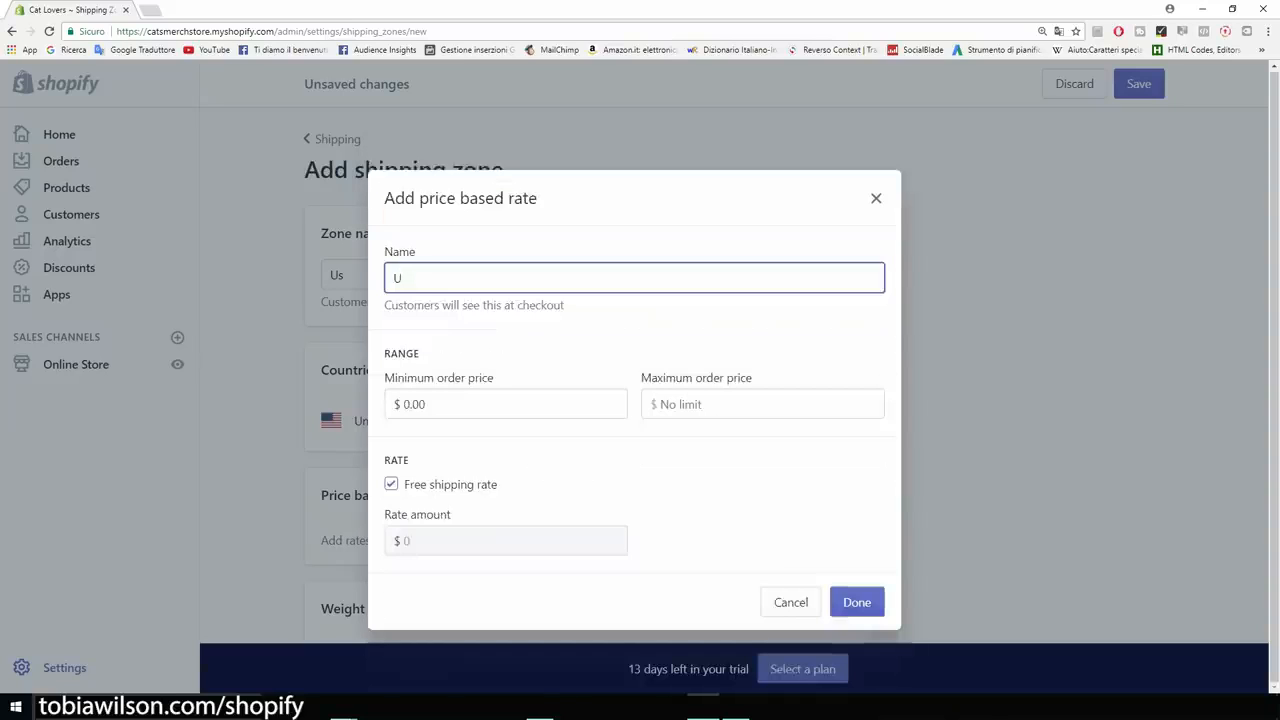
{"action": "type", "text": "S Shipping"}
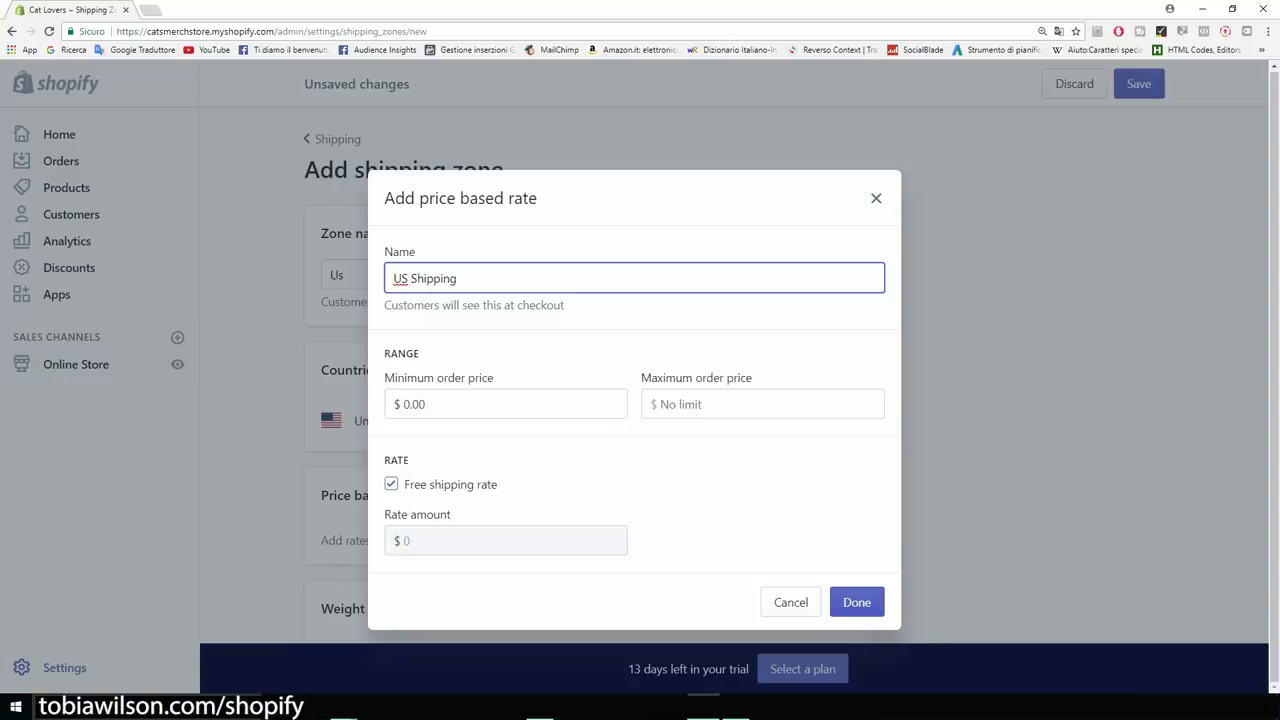
{"action": "key", "text": "Return"}
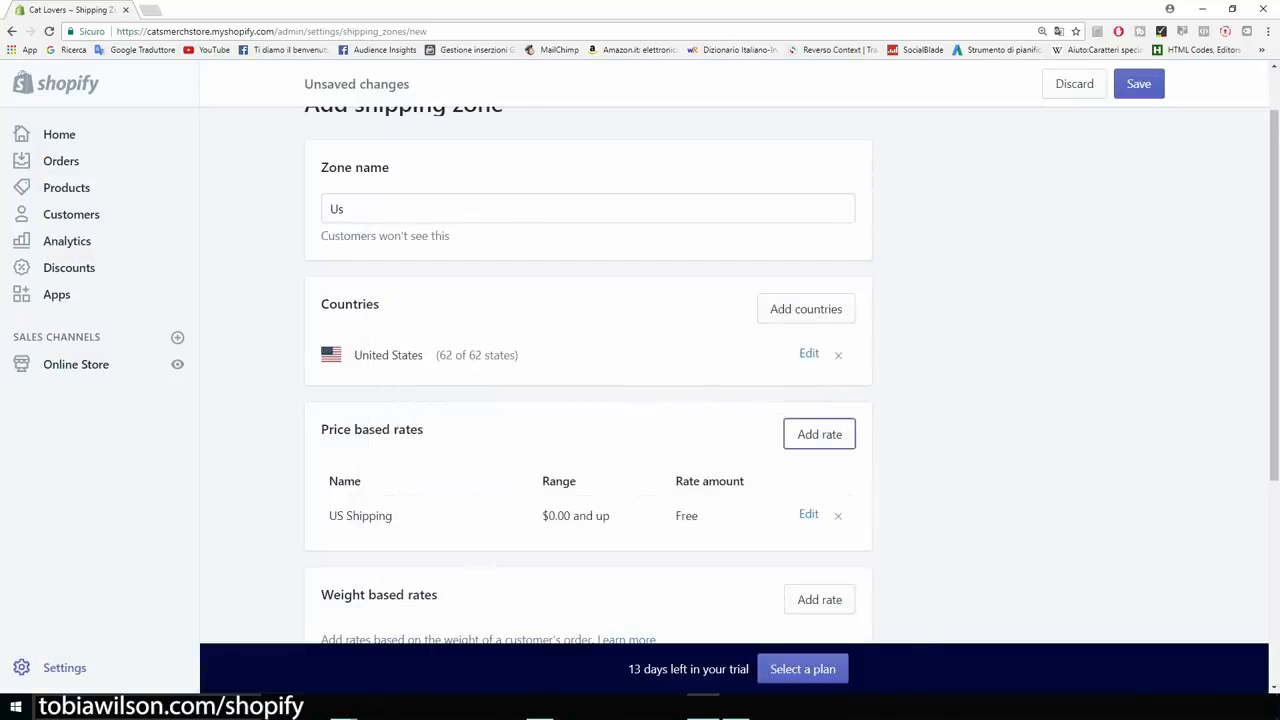
{"action": "scroll", "coordinate": [588, 375], "scroll_direction": "down", "scroll_amount": 2}
{"action": "scroll", "coordinate": [588, 375], "scroll_direction": "down", "scroll_amount": 3}
{"action": "scroll", "coordinate": [588, 375], "scroll_direction": "up", "scroll_amount": 3}
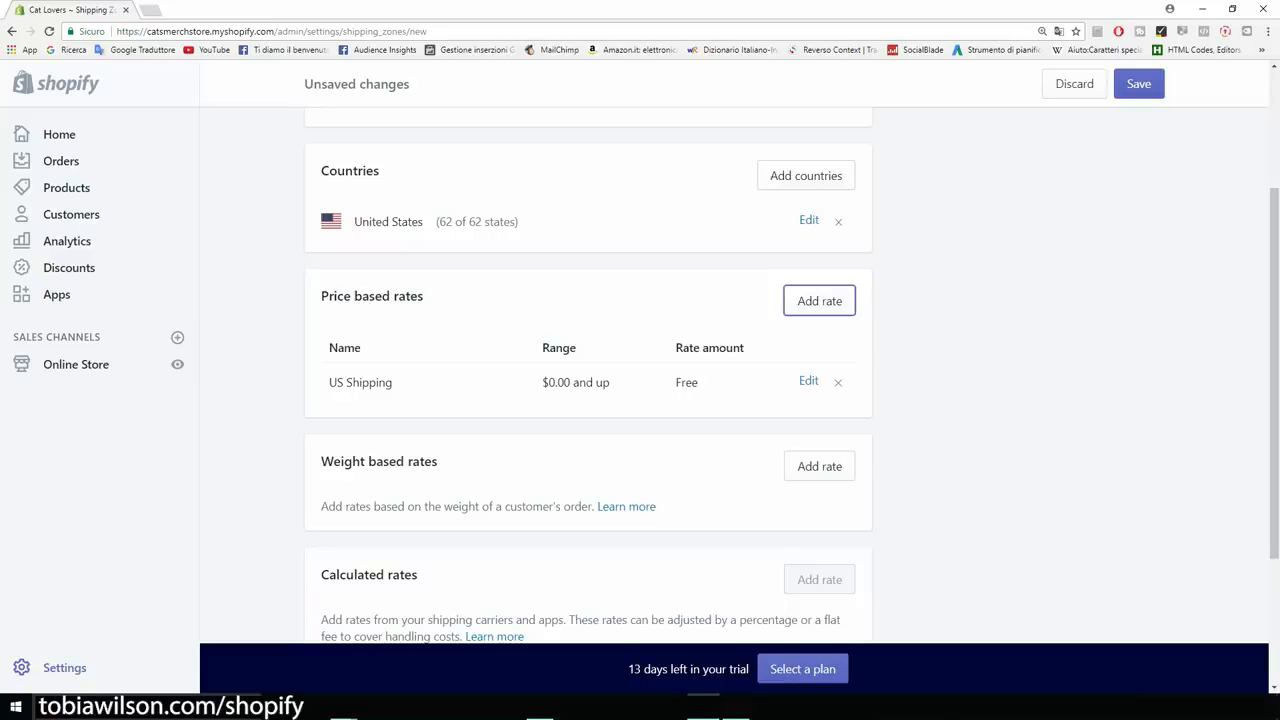
{"action": "scroll", "coordinate": [588, 375], "scroll_direction": "up", "scroll_amount": 2}
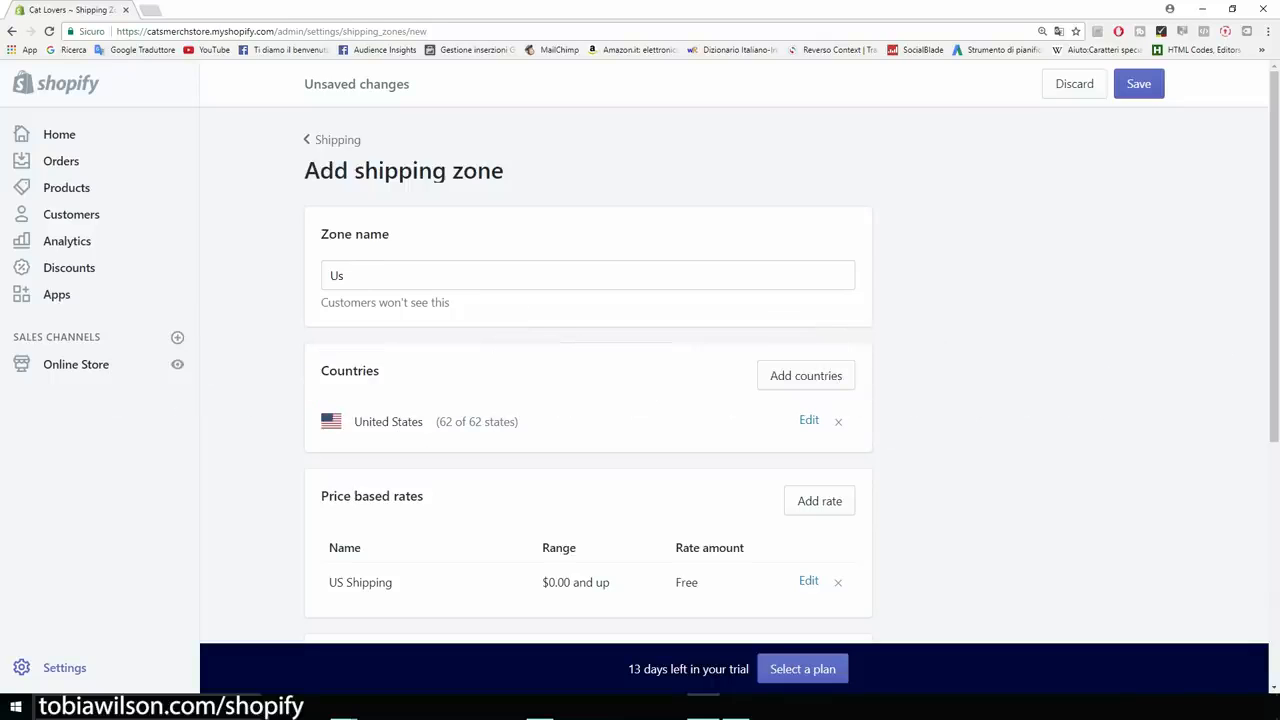
{"action": "left_click_drag", "start_coordinate": [504, 170], "coordinate": [304, 170]}
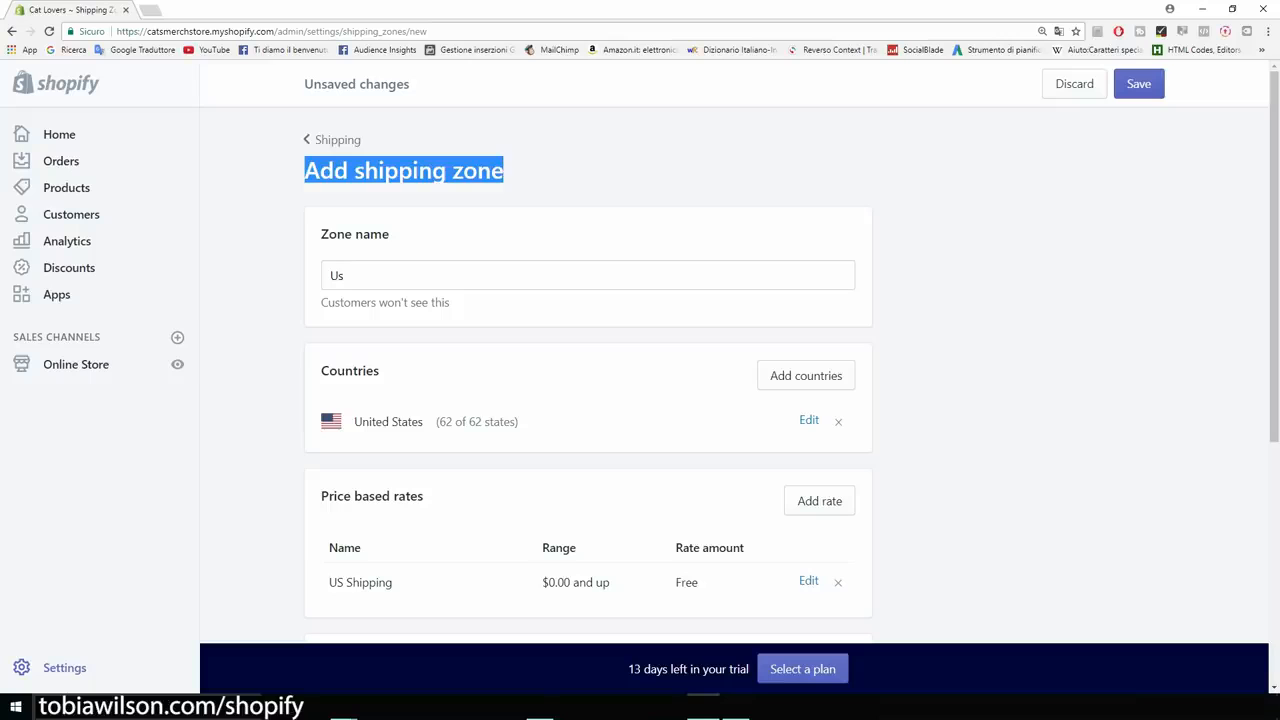
{"action": "left_click", "coordinate": [300, 171]}
Load the pasted AliExpress cat paw print bracelet listing in the new tab.
{"action": "left_click", "coordinate": [151, 10]}
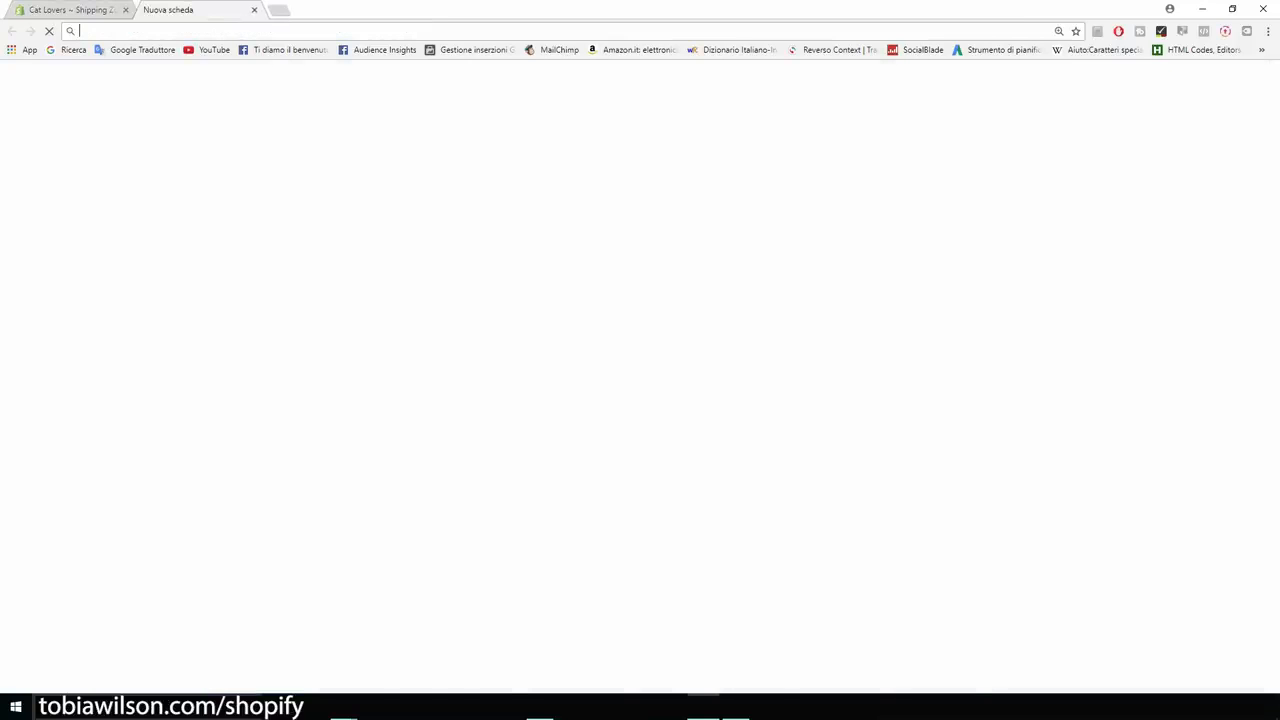
{"action": "key", "text": "ctrl+v"}
{"action": "key", "text": "Return"}
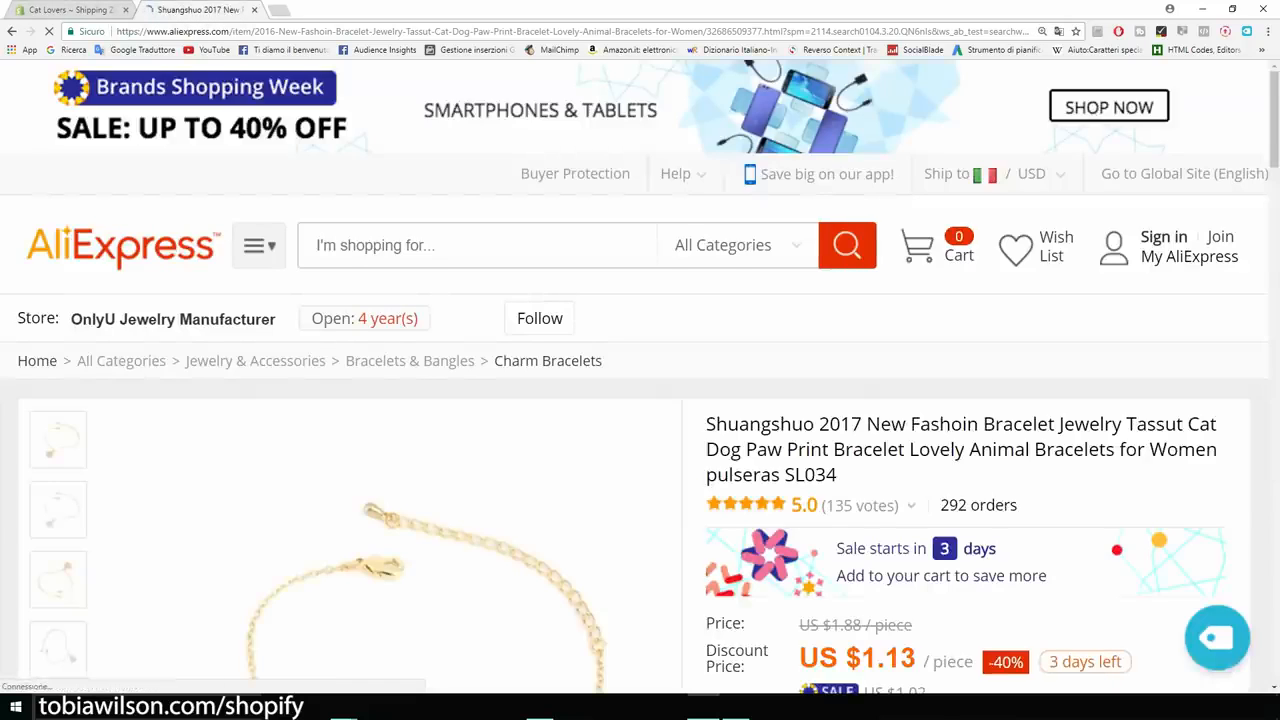
{"action": "scroll", "coordinate": [640, 376], "scroll_direction": "down", "scroll_amount": 1}
{"action": "scroll", "coordinate": [640, 376], "scroll_direction": "down", "scroll_amount": 4}
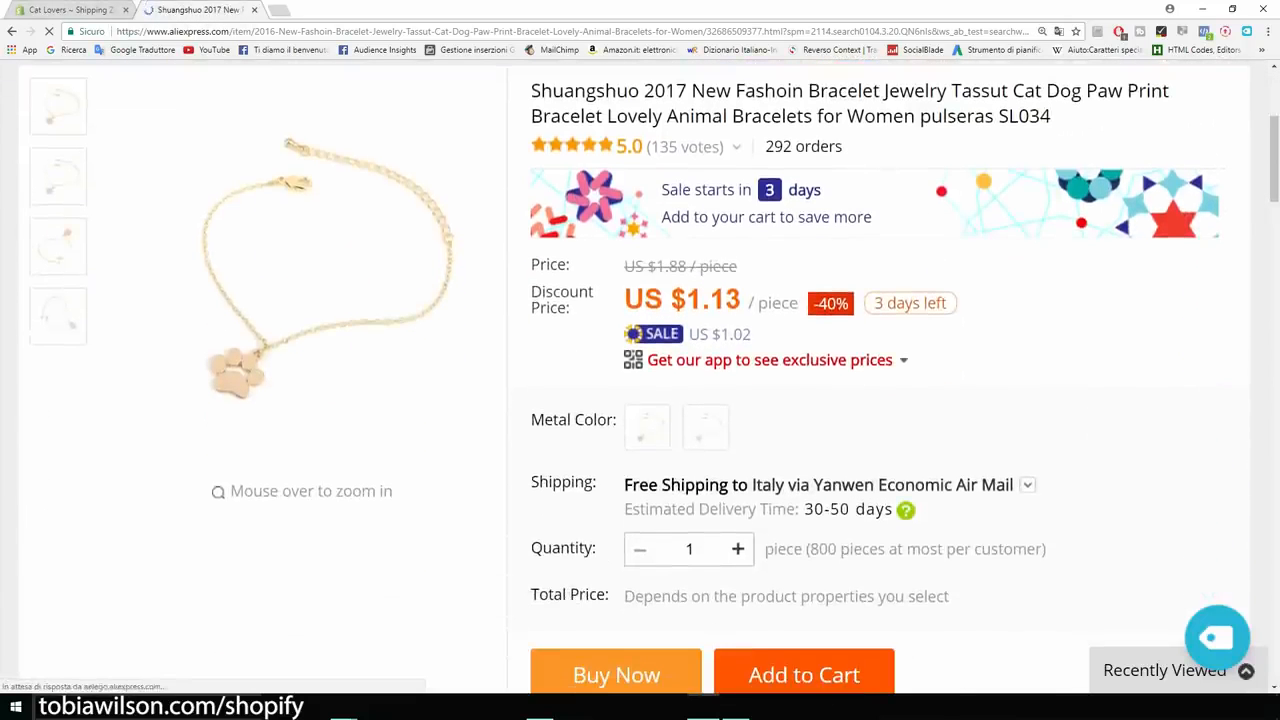
Check the US $1.13 discount and US $1.88 original prices, then return to Shopify.
{"action": "double_click", "coordinate": [644, 300]}
{"action": "left_click_drag", "start_coordinate": [644, 300], "coordinate": [740, 300]}
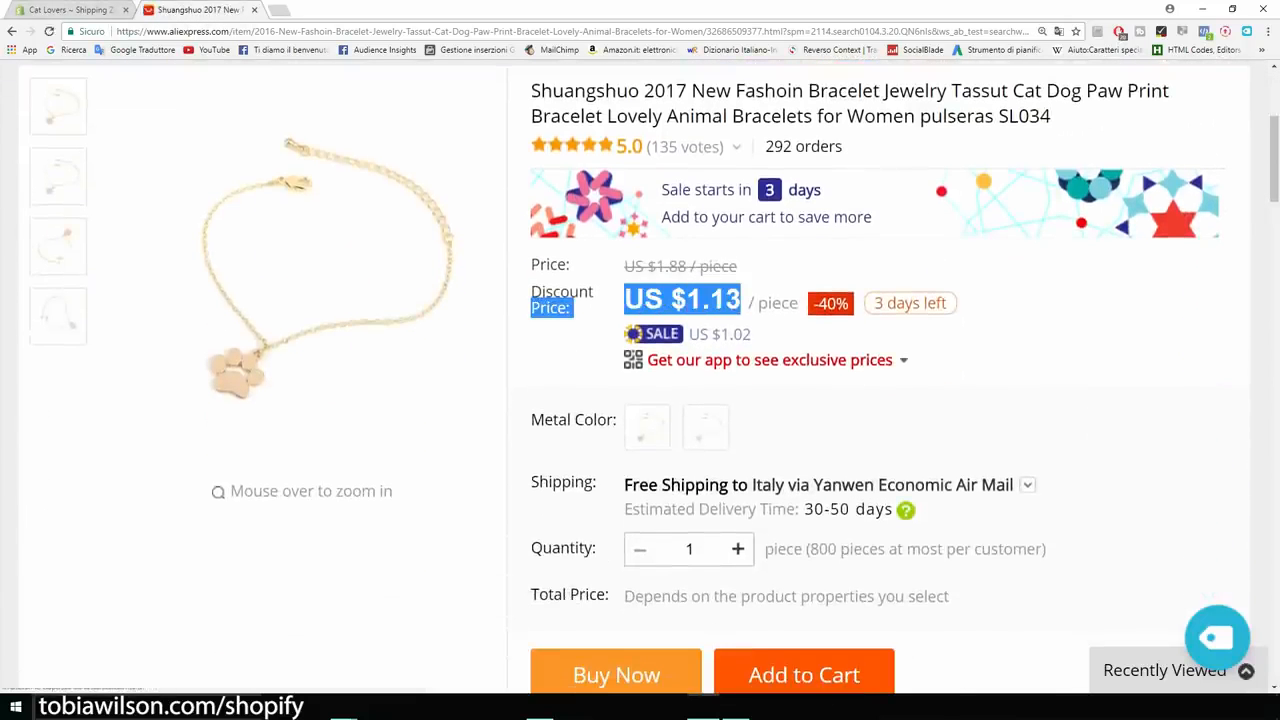
{"action": "left_click", "coordinate": [744, 302]}
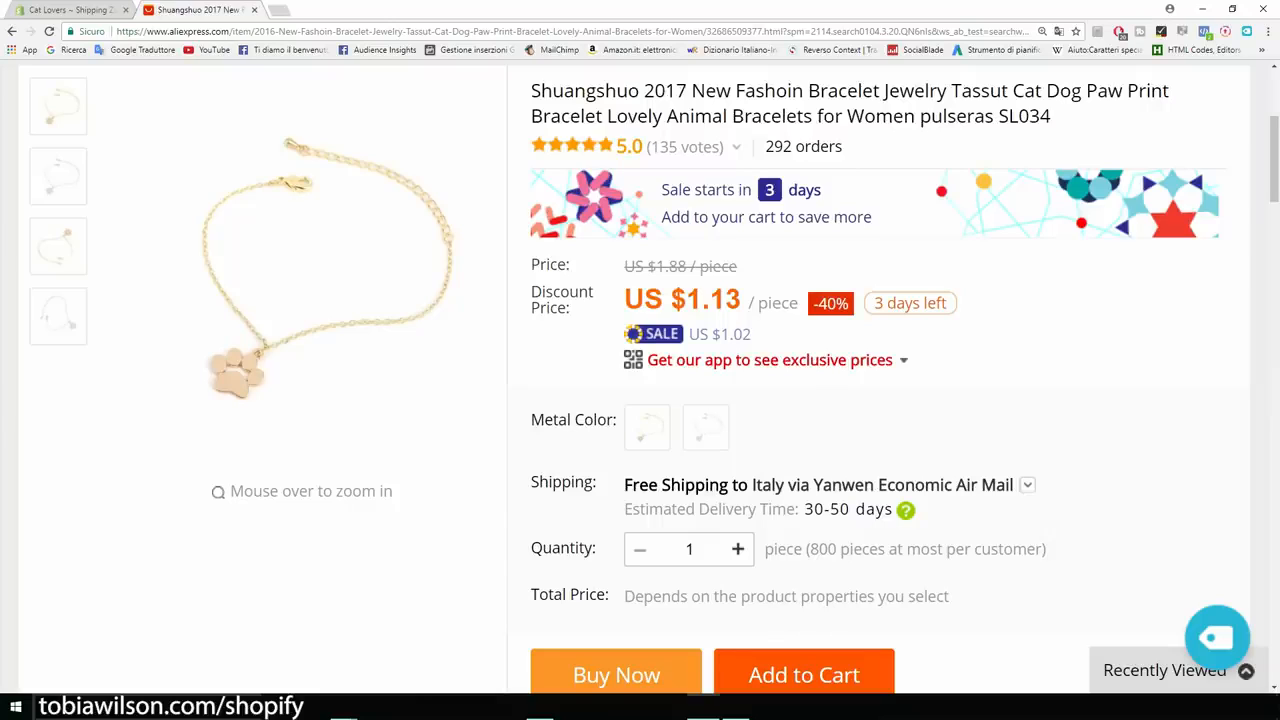
{"action": "left_click_drag", "start_coordinate": [738, 266], "coordinate": [624, 266]}
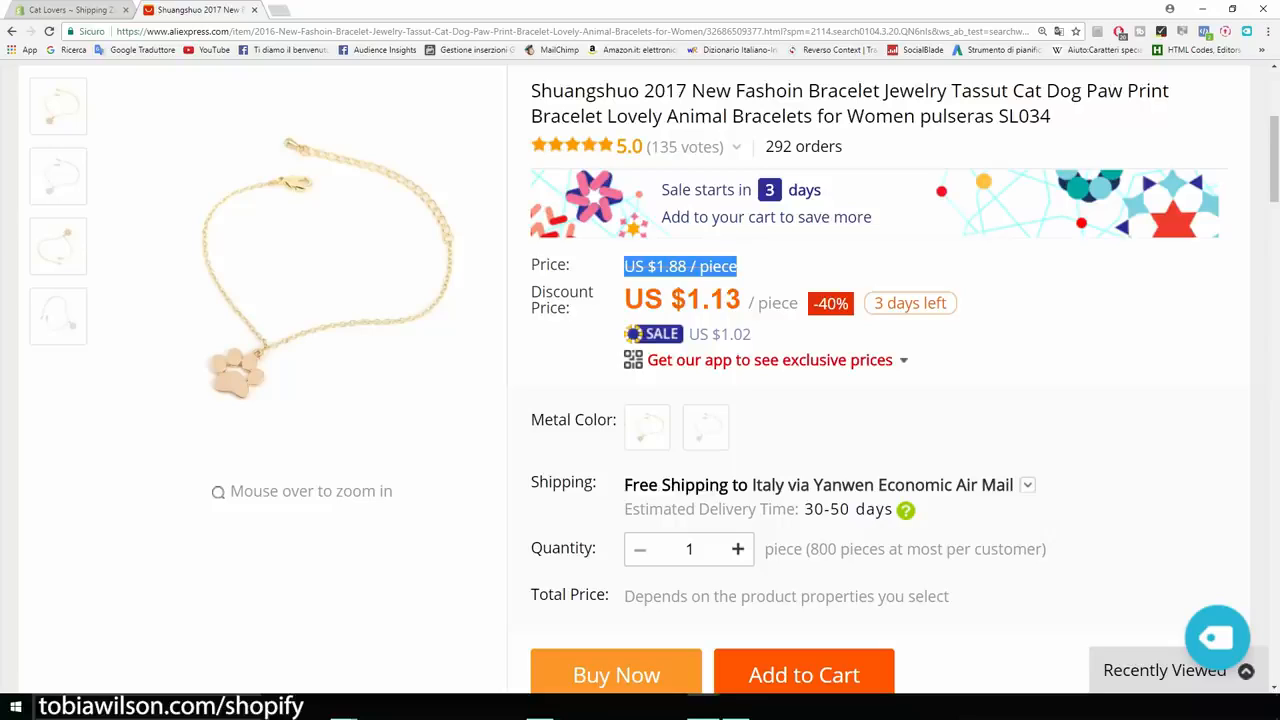
{"action": "left_click", "coordinate": [724, 266]}
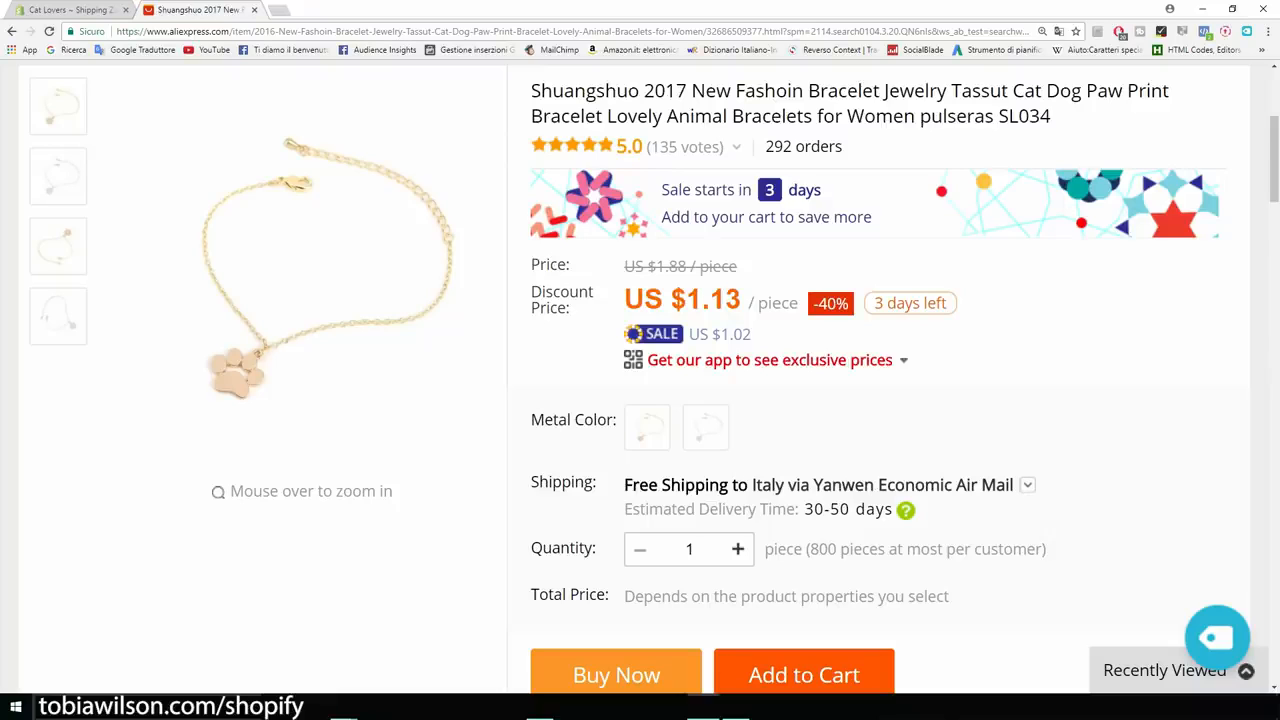
{"action": "left_click", "coordinate": [62, 10]}
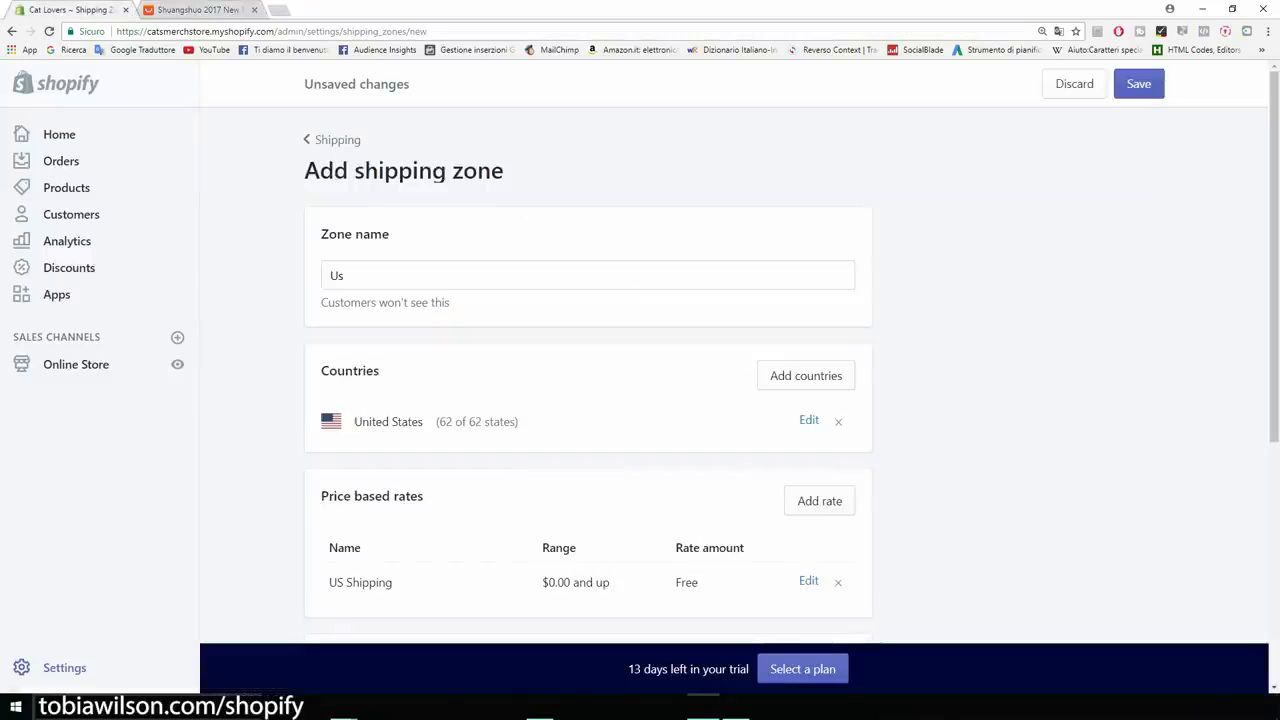
{"action": "scroll", "coordinate": [640, 400], "scroll_direction": "down", "scroll_amount": 3}
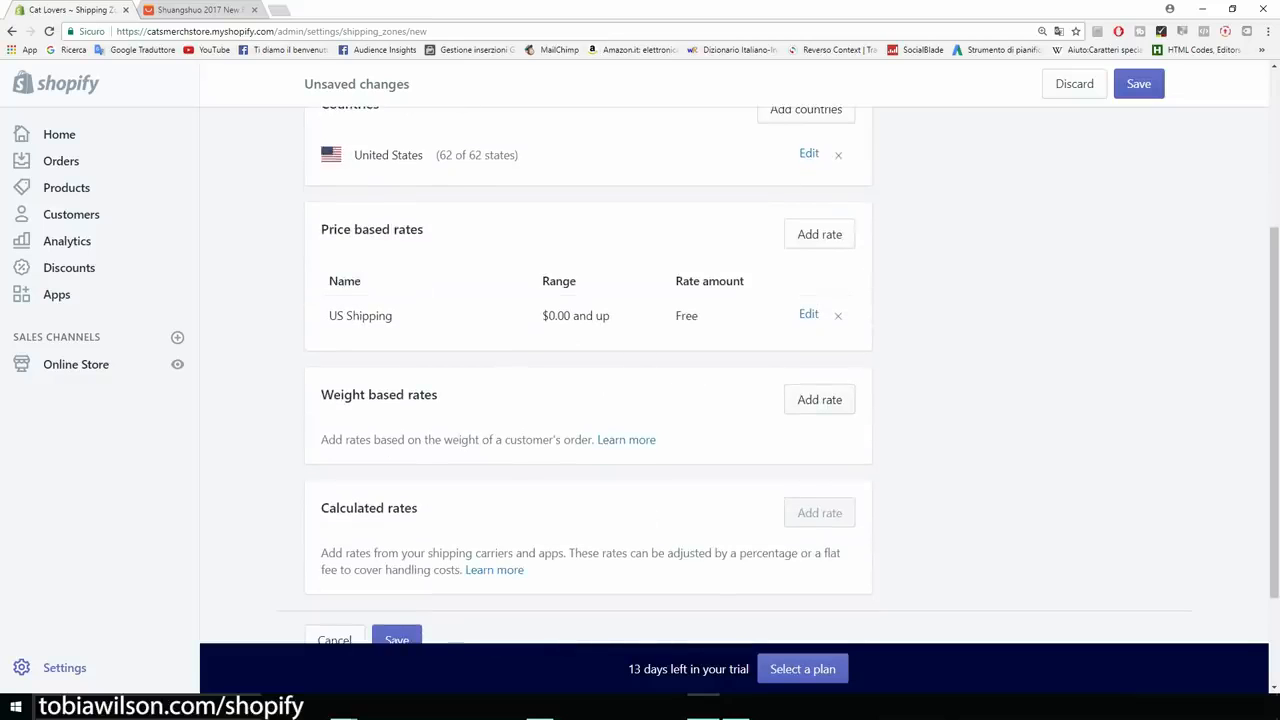
{"action": "left_click", "coordinate": [819, 399]}
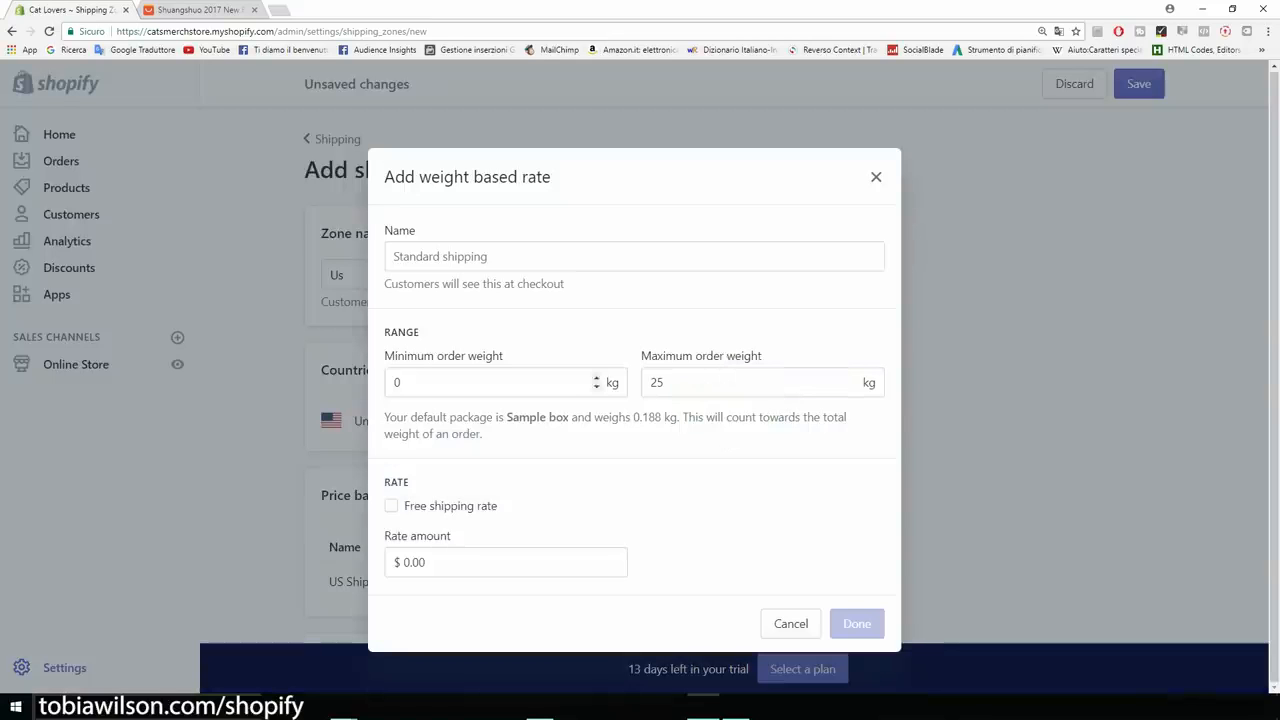
{"action": "left_click_drag", "start_coordinate": [412, 383], "coordinate": [391, 383]}
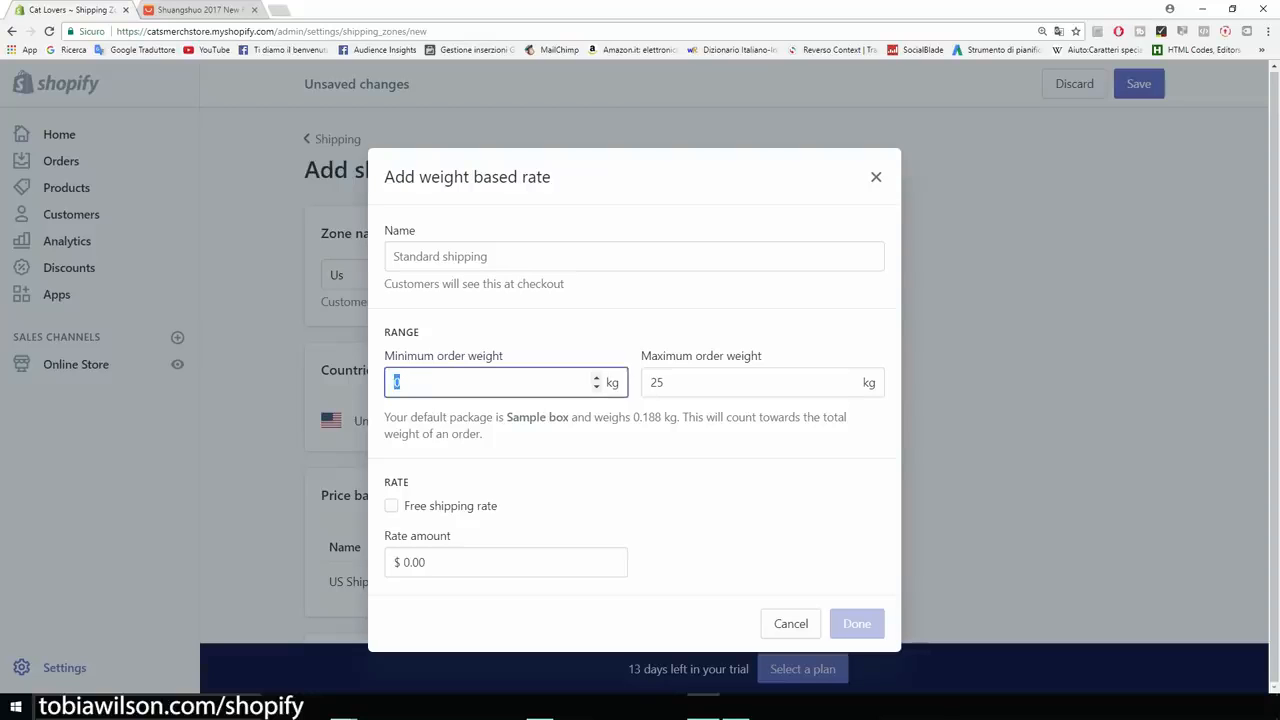
{"action": "type", "text": "1"}
{"action": "key", "text": "Tab"}
{"action": "type", "text": "1"}
{"action": "left_click", "coordinate": [438, 313]}
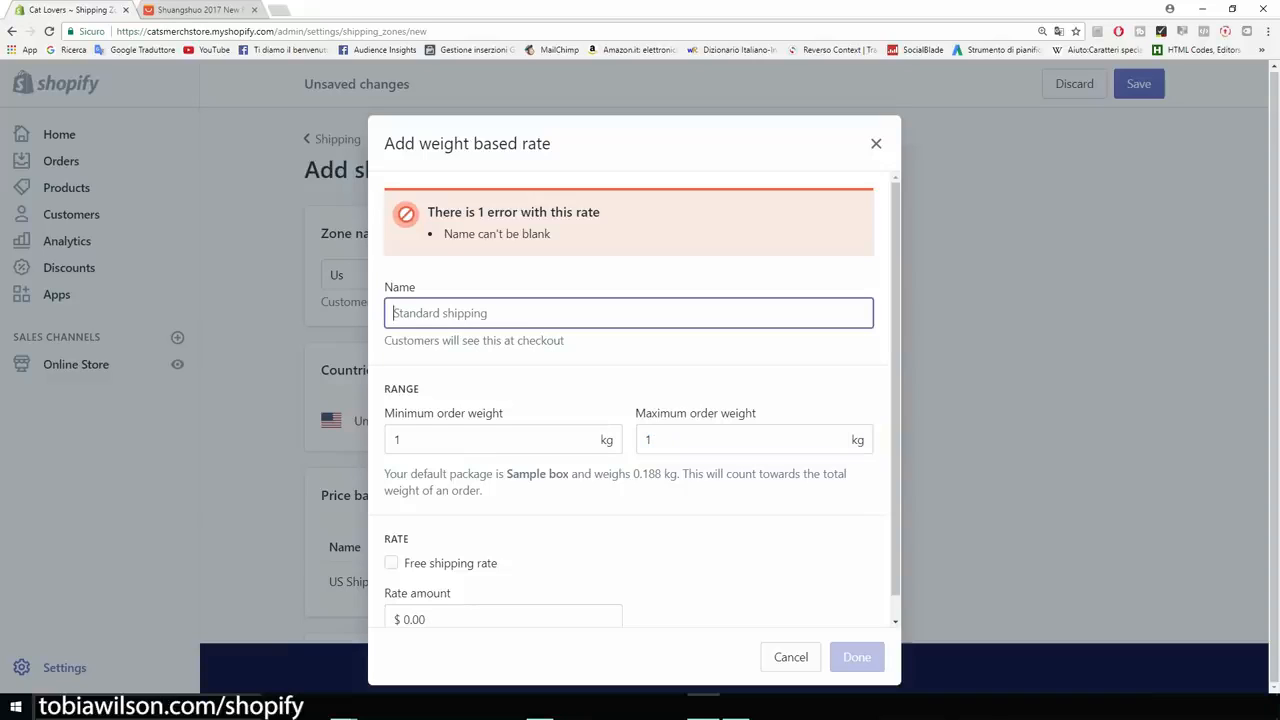
{"action": "type", "text": "Free"}
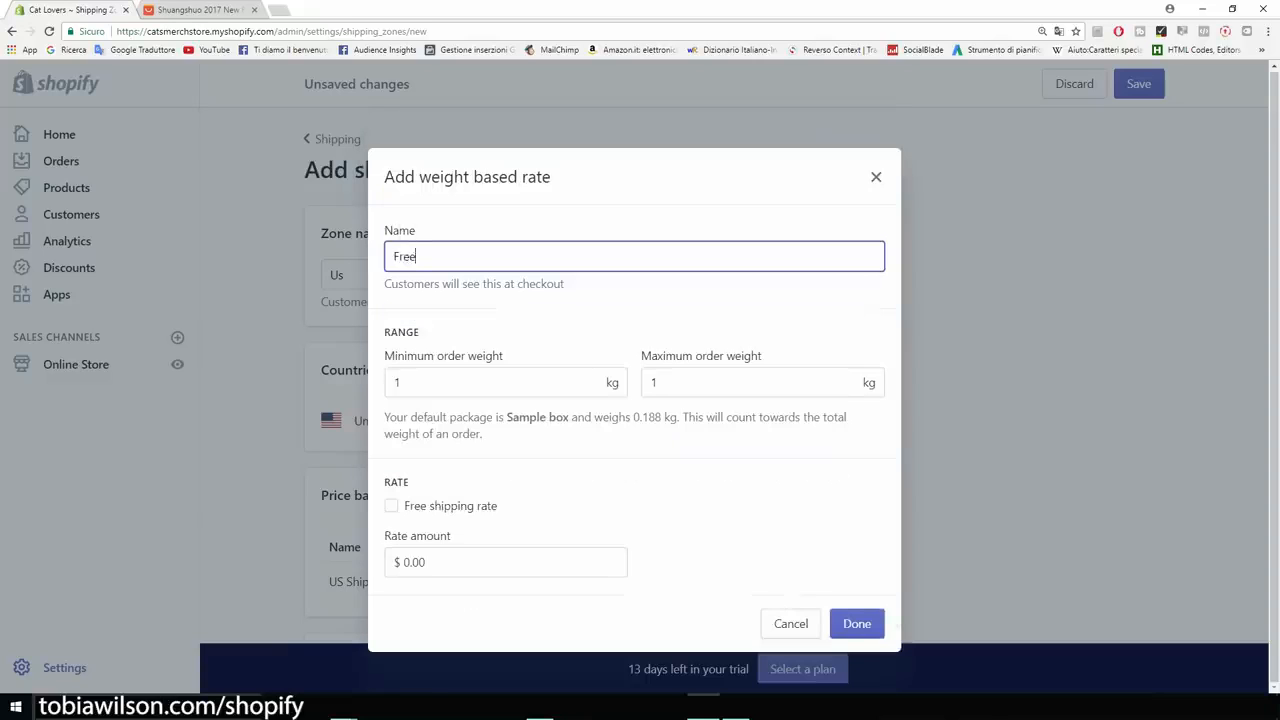
{"action": "type", "text": " plus shipping"}
{"action": "left_click", "coordinate": [409, 562]}
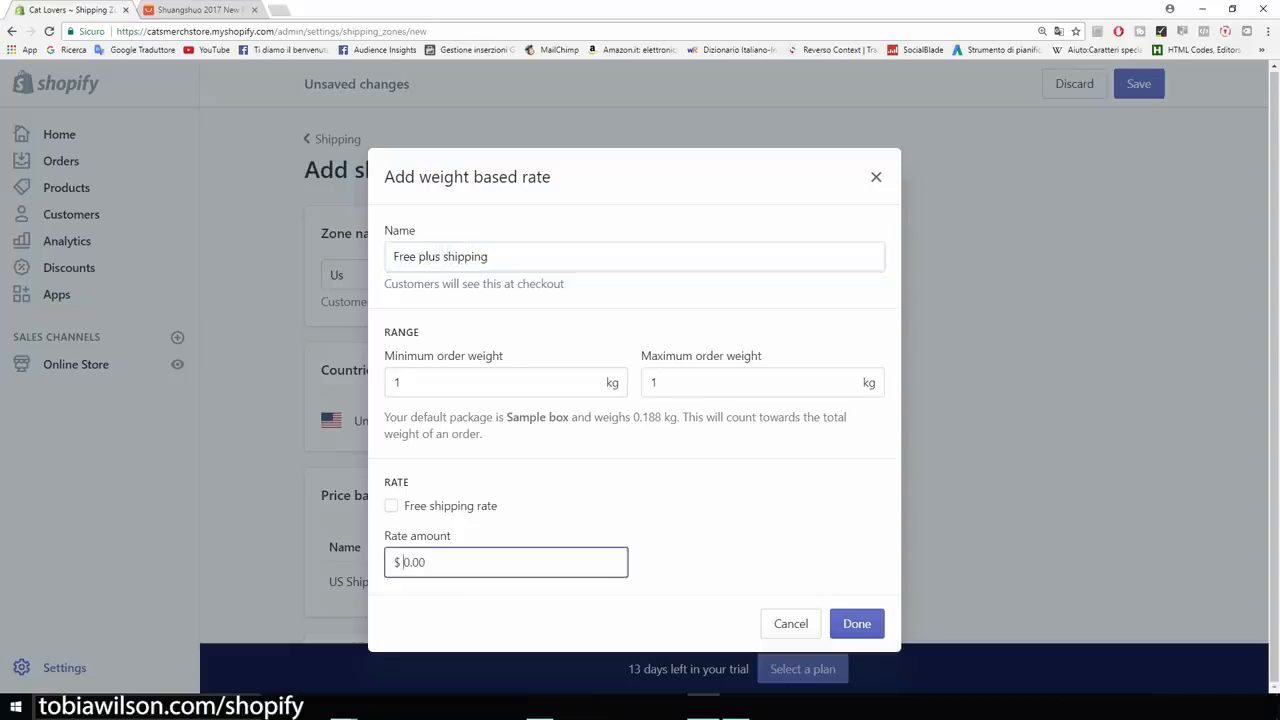
{"action": "key", "text": "BackSpace"}
{"action": "type", "text": "5"}
{"action": "left_click", "coordinate": [706, 545]}
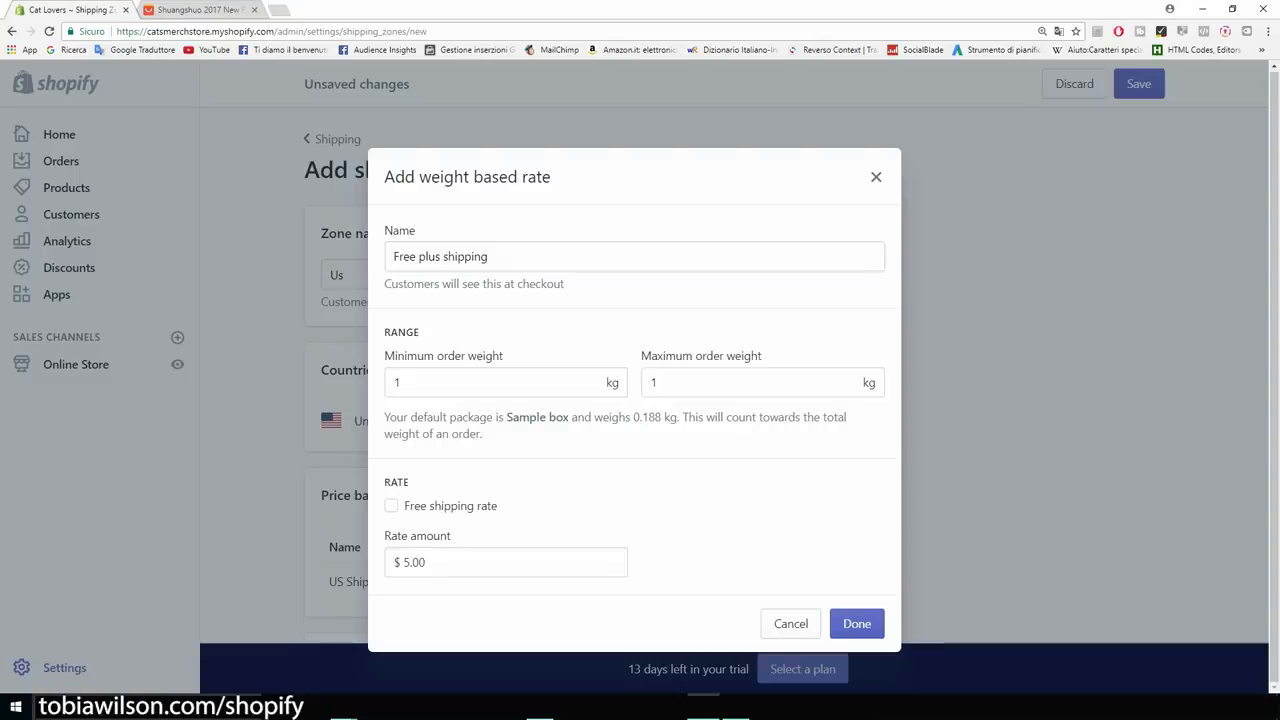
{"action": "key", "text": "Escape"}
{"action": "scroll", "coordinate": [588, 375], "scroll_direction": "up", "scroll_amount": 4}
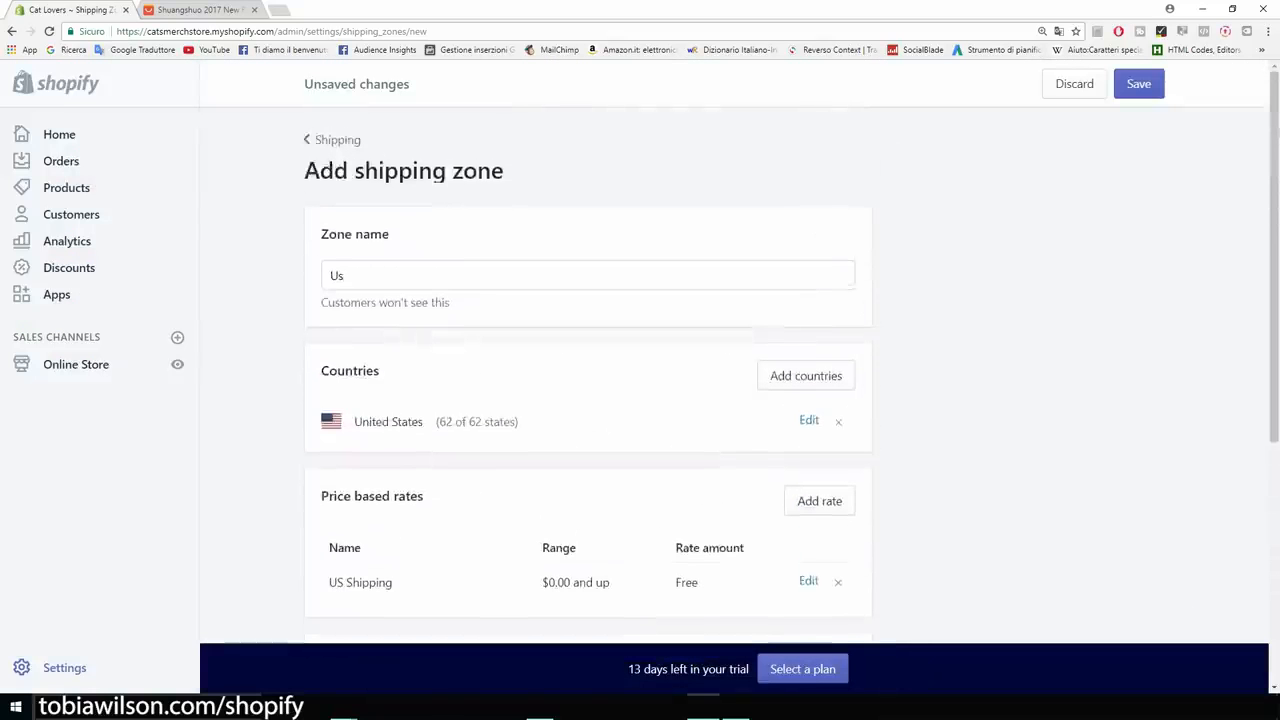
Keep the unsaved Us zone, save it with free US Shipping, then return to Settings.
{"action": "left_click", "coordinate": [337, 140]}
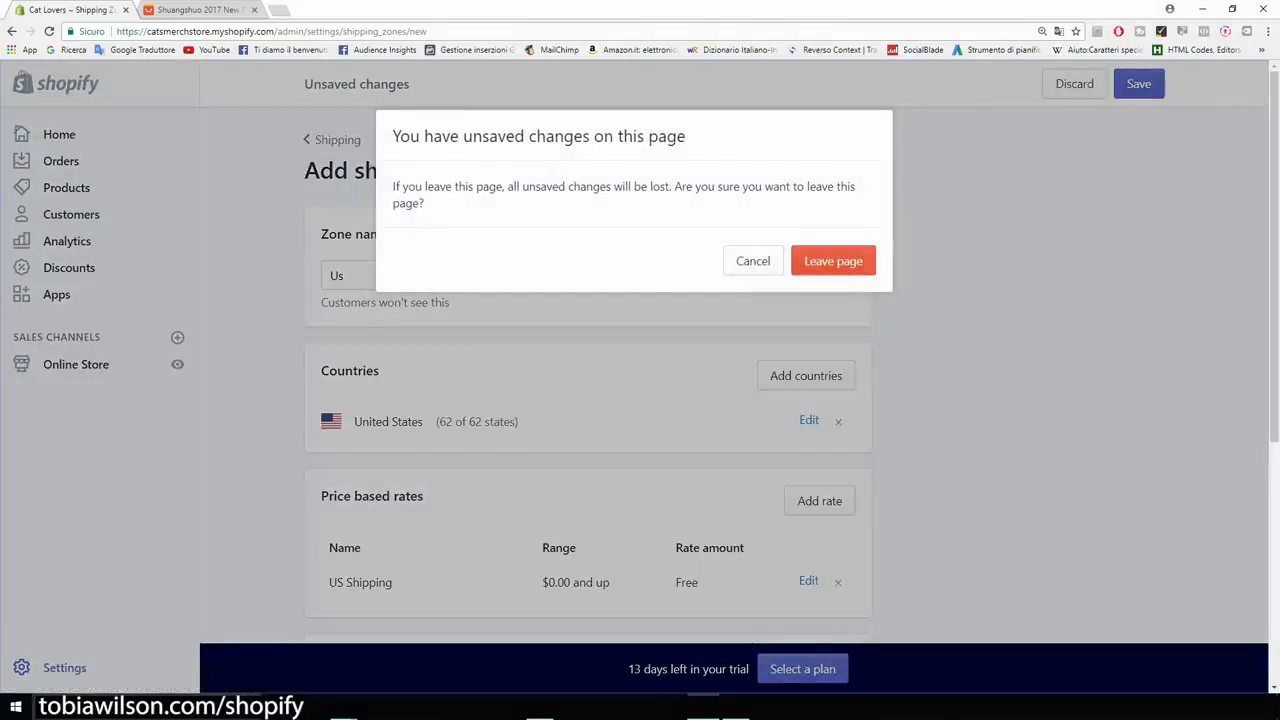
{"action": "left_click", "coordinate": [753, 261]}
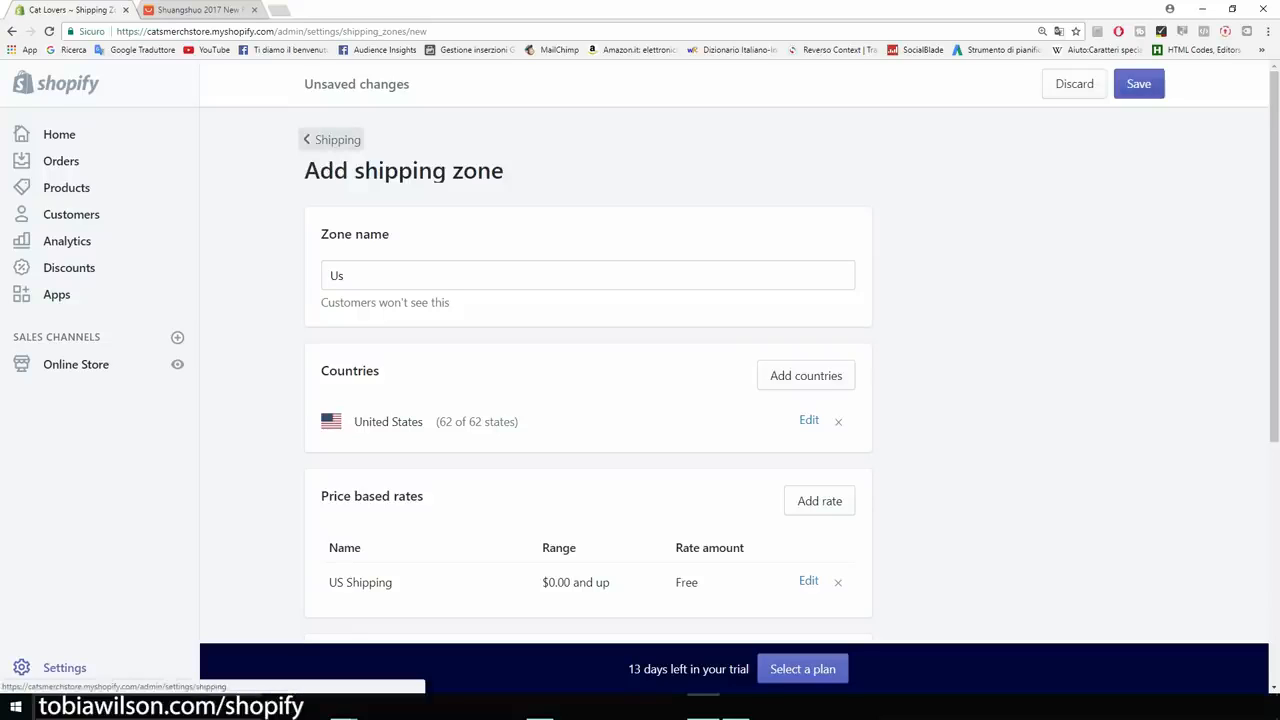
{"action": "left_click", "coordinate": [1139, 85]}
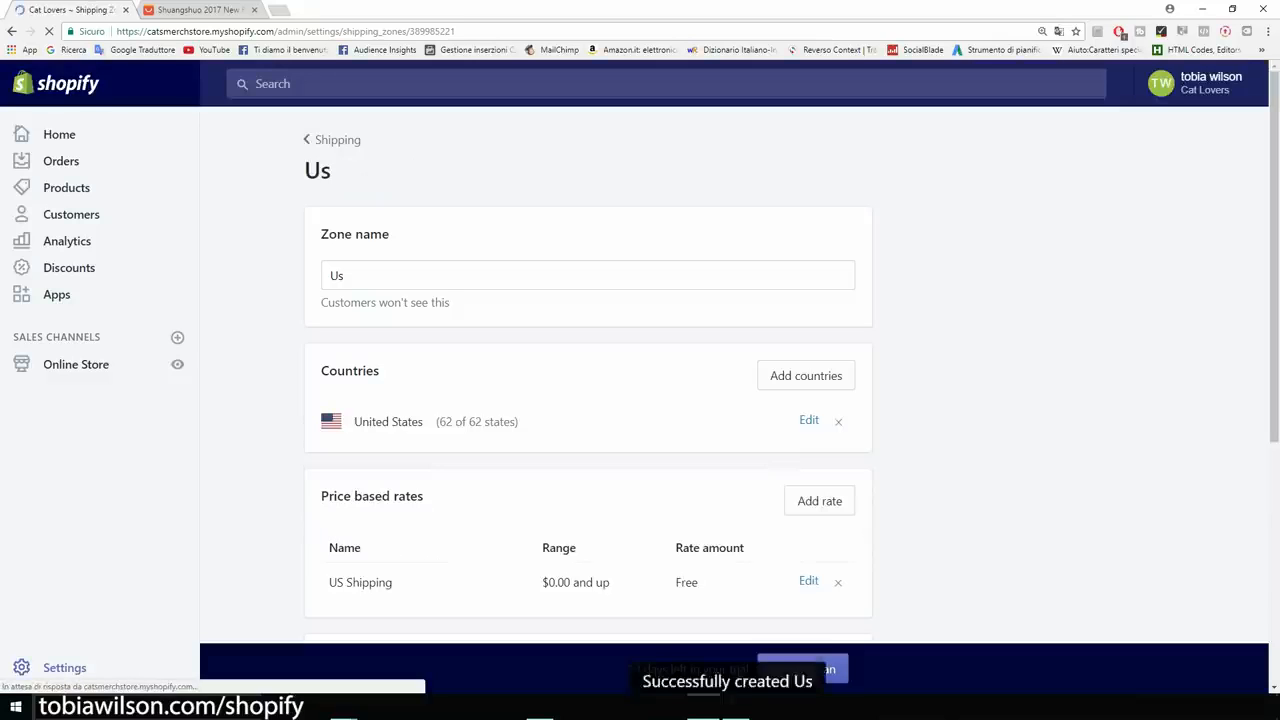
{"action": "left_click", "coordinate": [64, 667]}
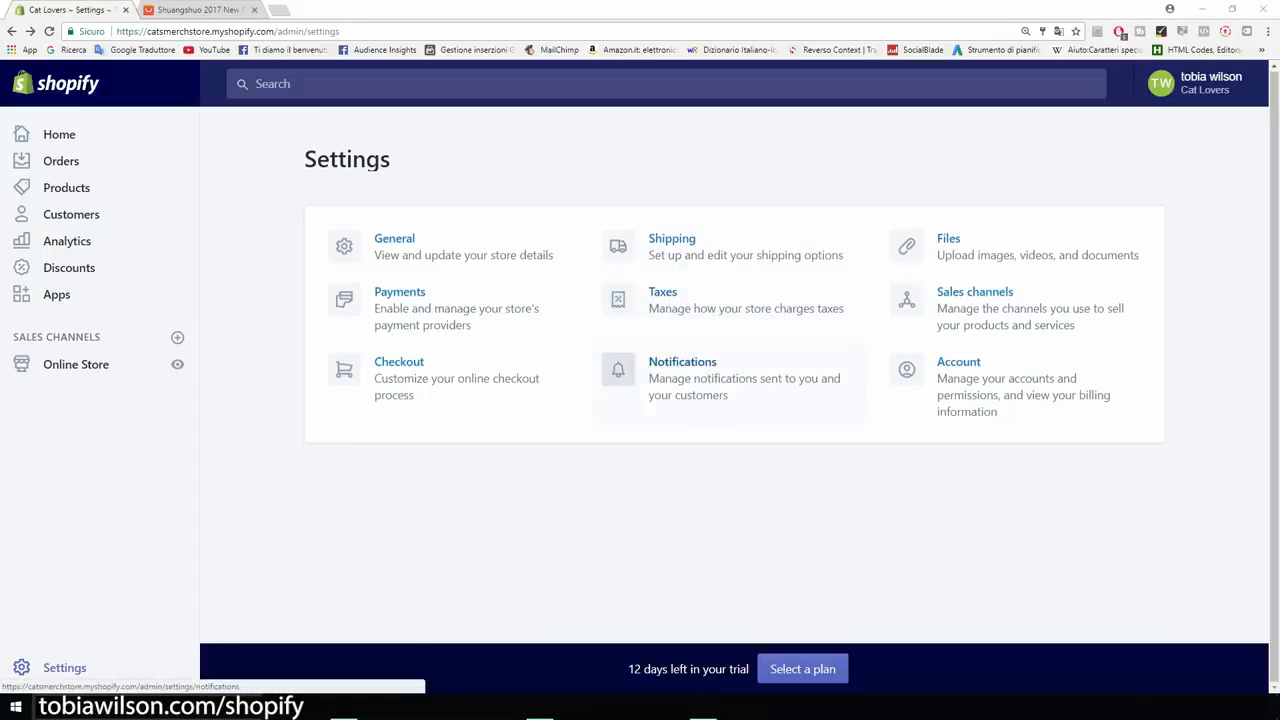
{"action": "left_click", "coordinate": [682, 363]}
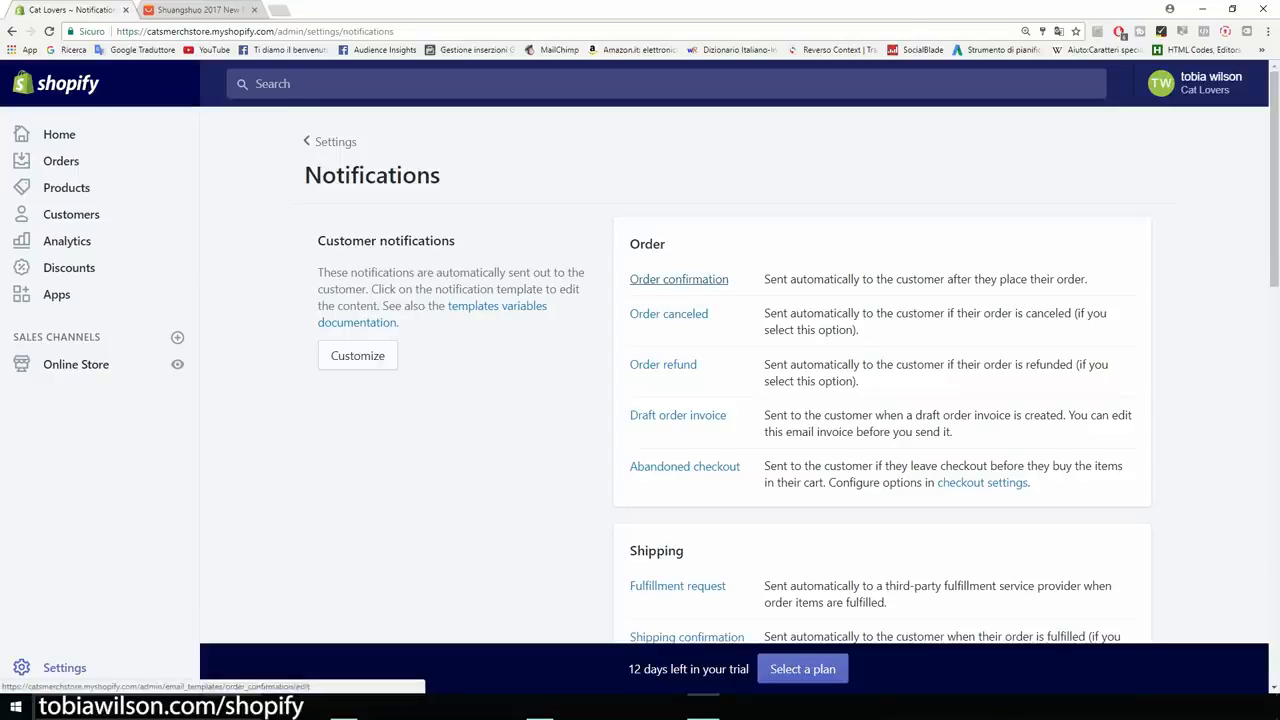
{"action": "scroll", "coordinate": [679, 279], "scroll_direction": "down", "scroll_amount": 3}
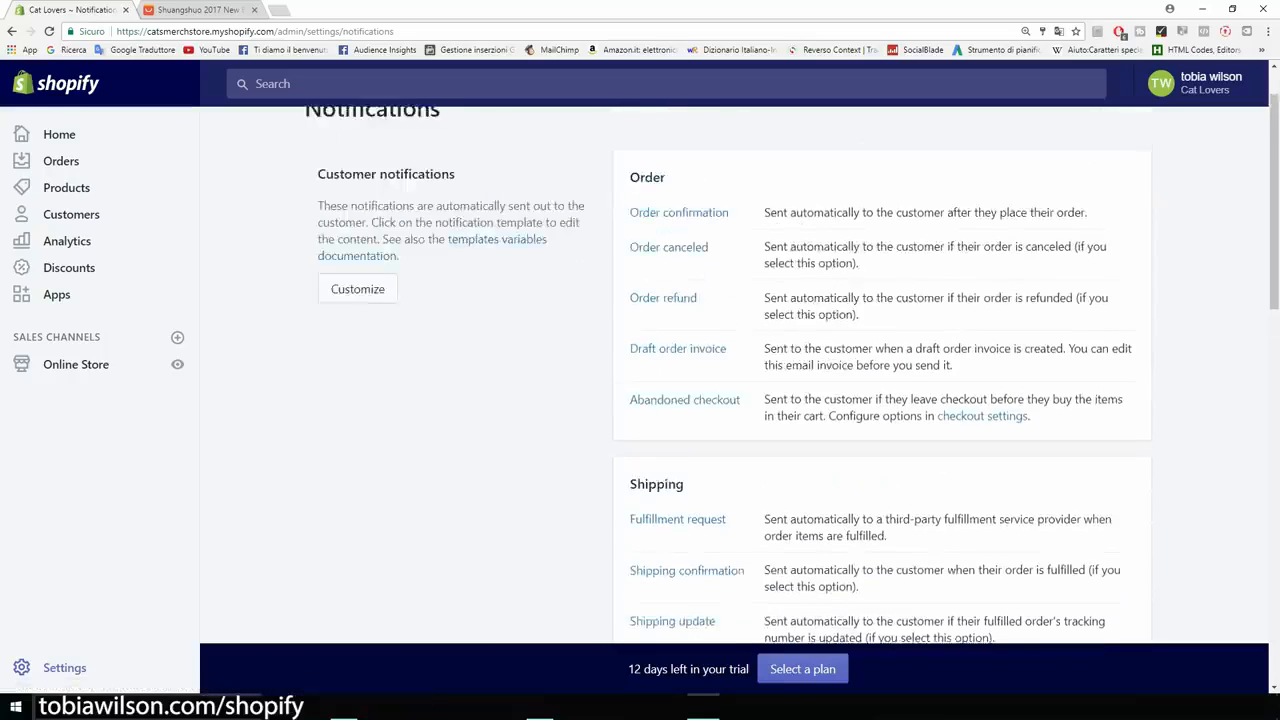
{"action": "scroll", "coordinate": [680, 380], "scroll_direction": "down", "scroll_amount": 6}
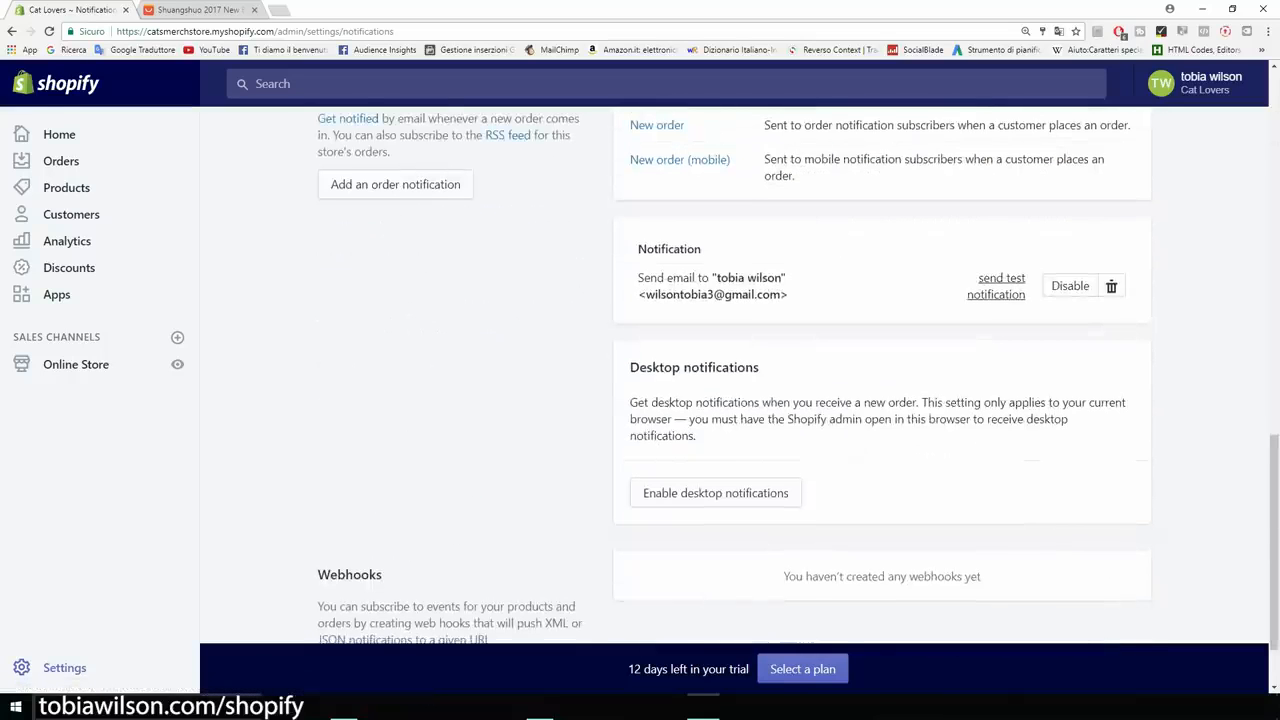
{"action": "scroll", "coordinate": [680, 380], "scroll_direction": "down", "scroll_amount": 1}
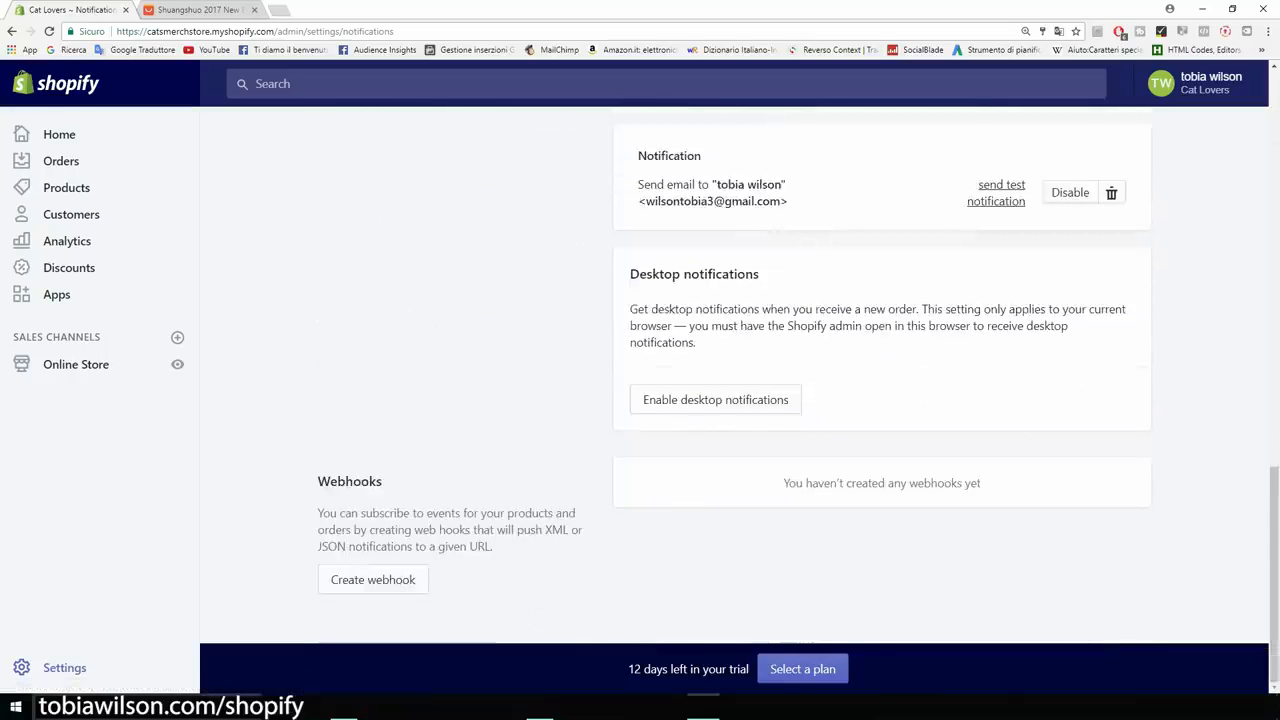
{"action": "left_click_drag", "start_coordinate": [760, 274], "coordinate": [629, 274]}
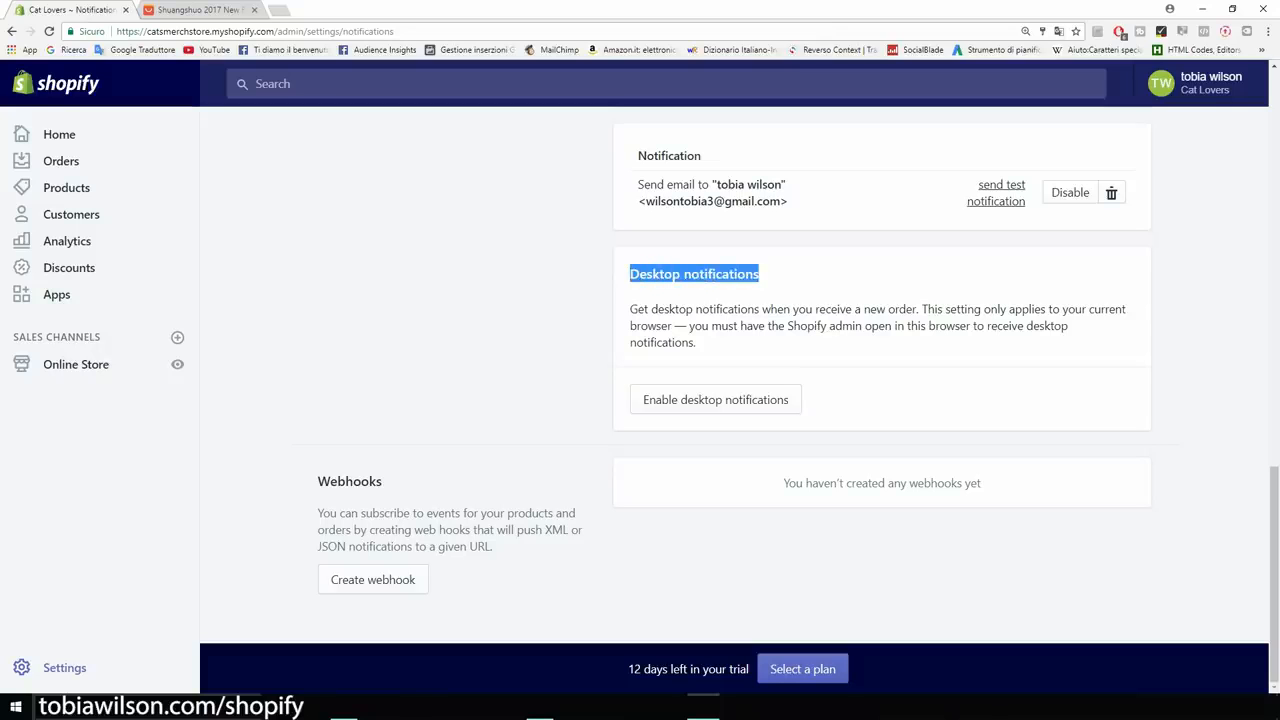
{"action": "scroll", "coordinate": [680, 380], "scroll_direction": "up", "scroll_amount": 5}
{"action": "scroll", "coordinate": [480, 310], "scroll_direction": "up", "scroll_amount": 7}
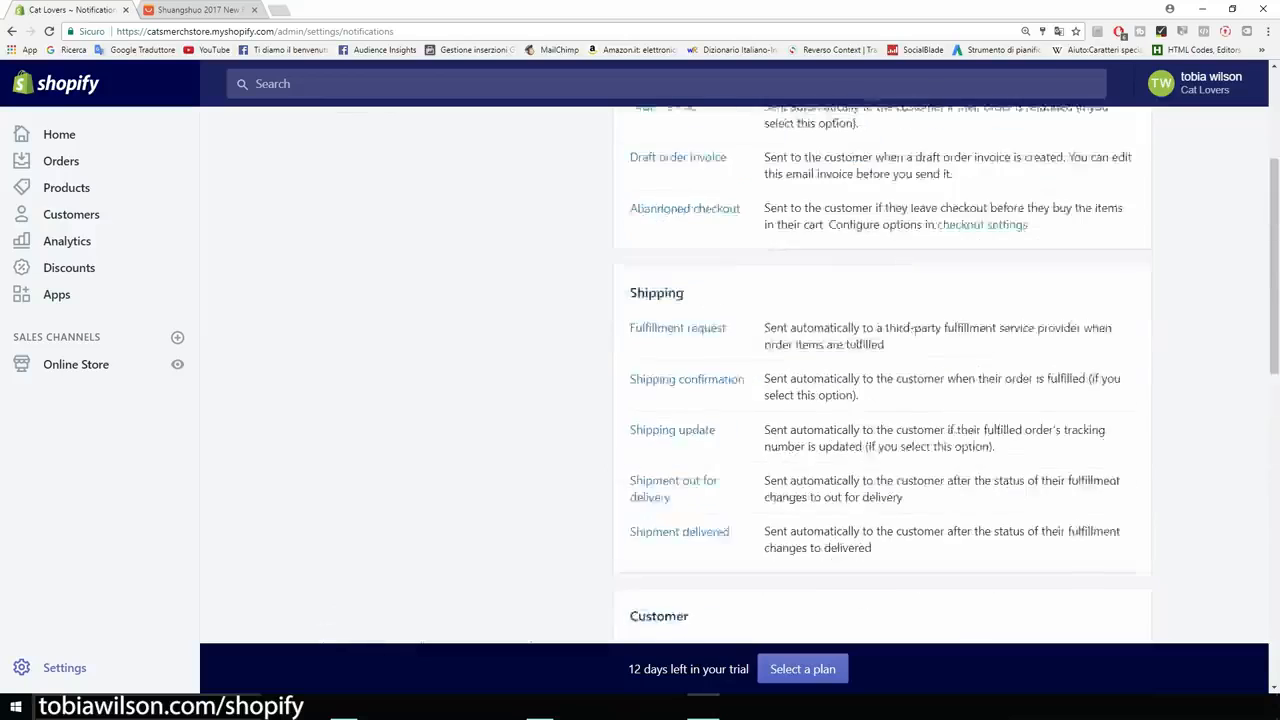
{"action": "left_click", "coordinate": [331, 141]}
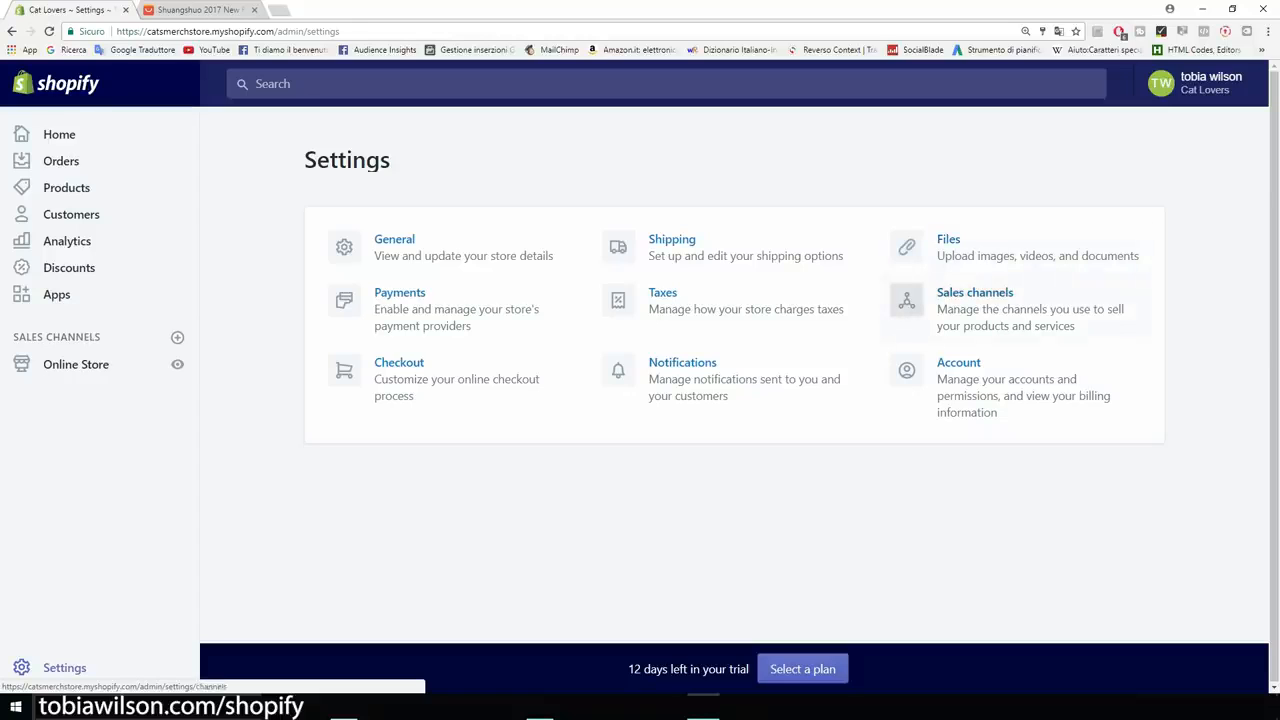
{"action": "left_click", "coordinate": [906, 300]}
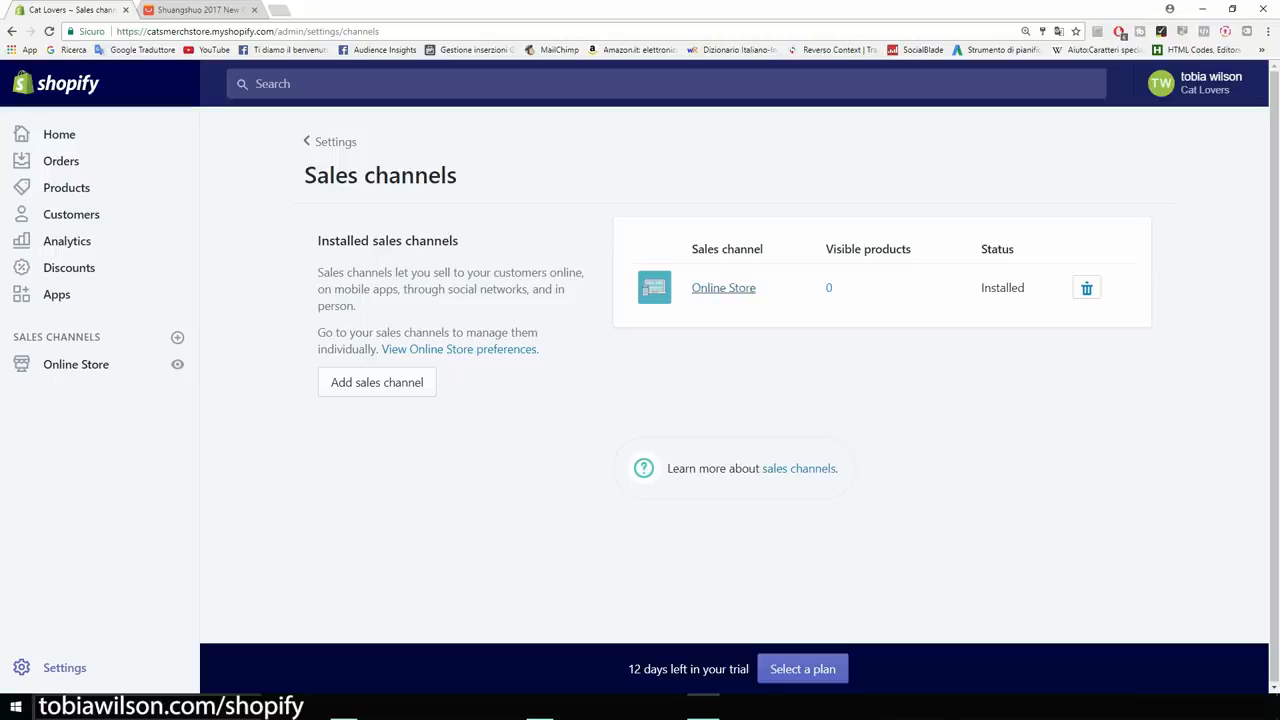
{"action": "left_click", "coordinate": [12, 31]}
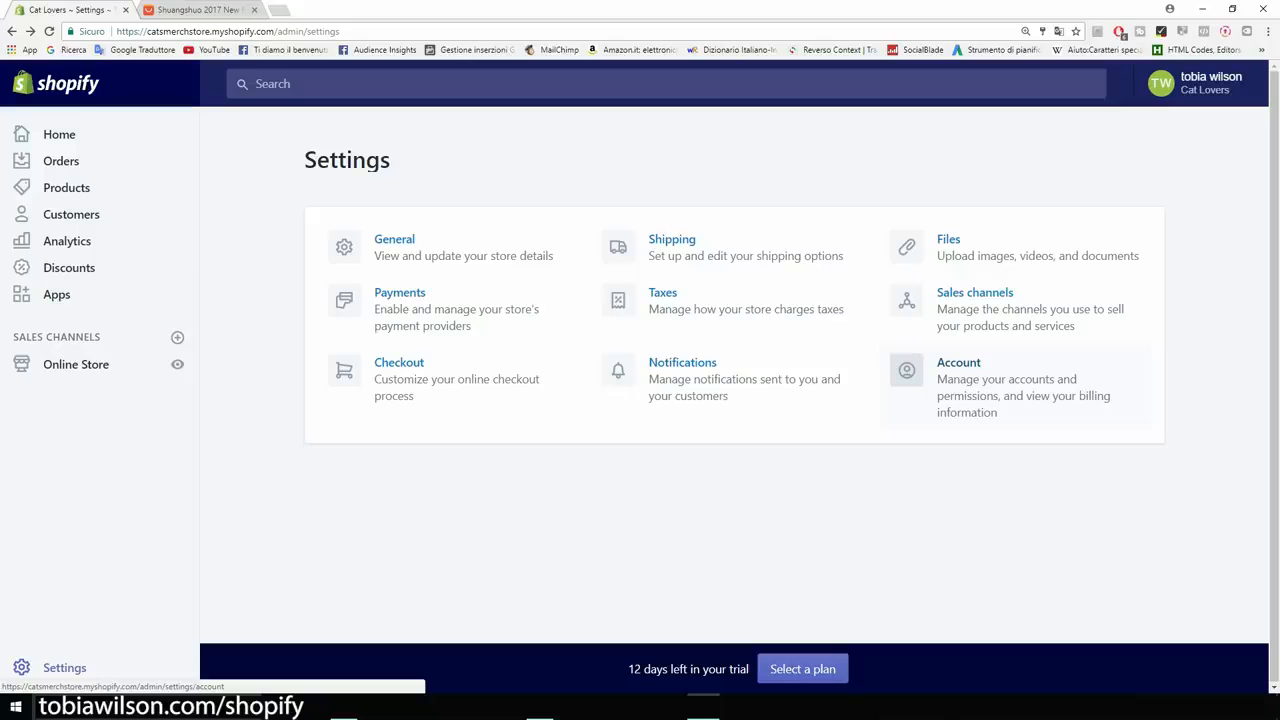
{"action": "left_click", "coordinate": [958, 380]}
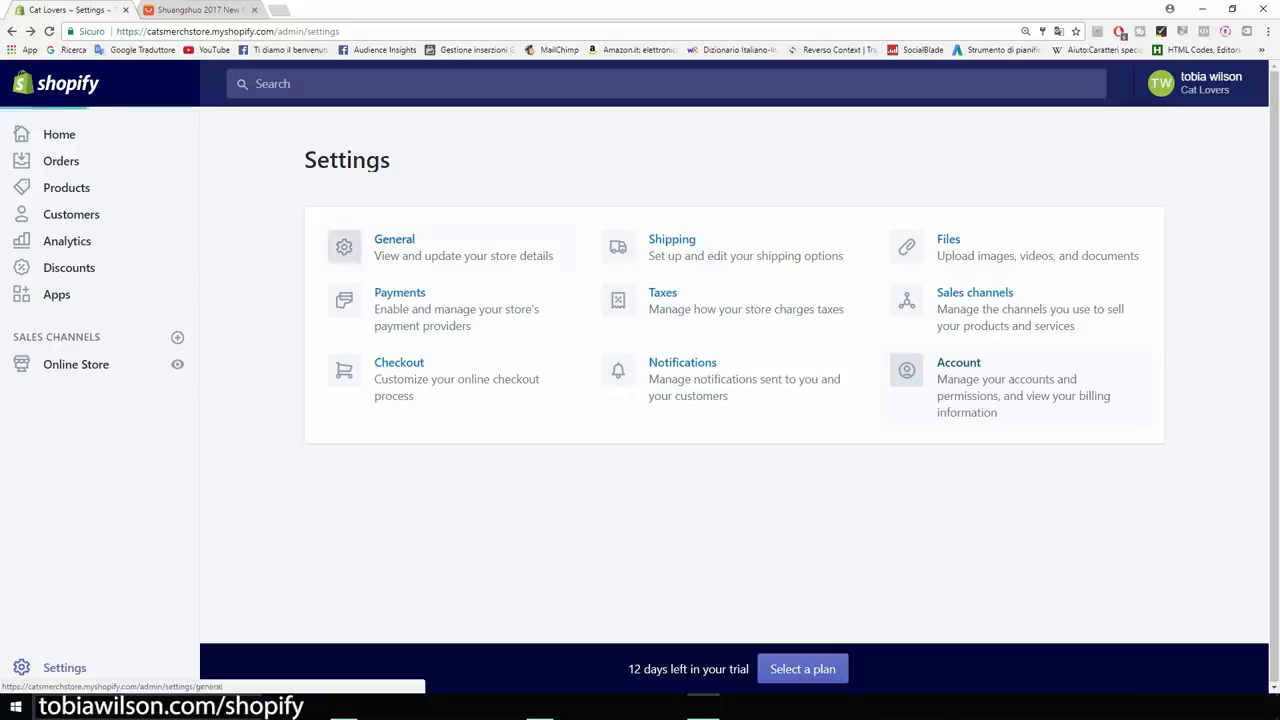
{"action": "scroll", "coordinate": [735, 400], "scroll_direction": "down", "scroll_amount": 4}
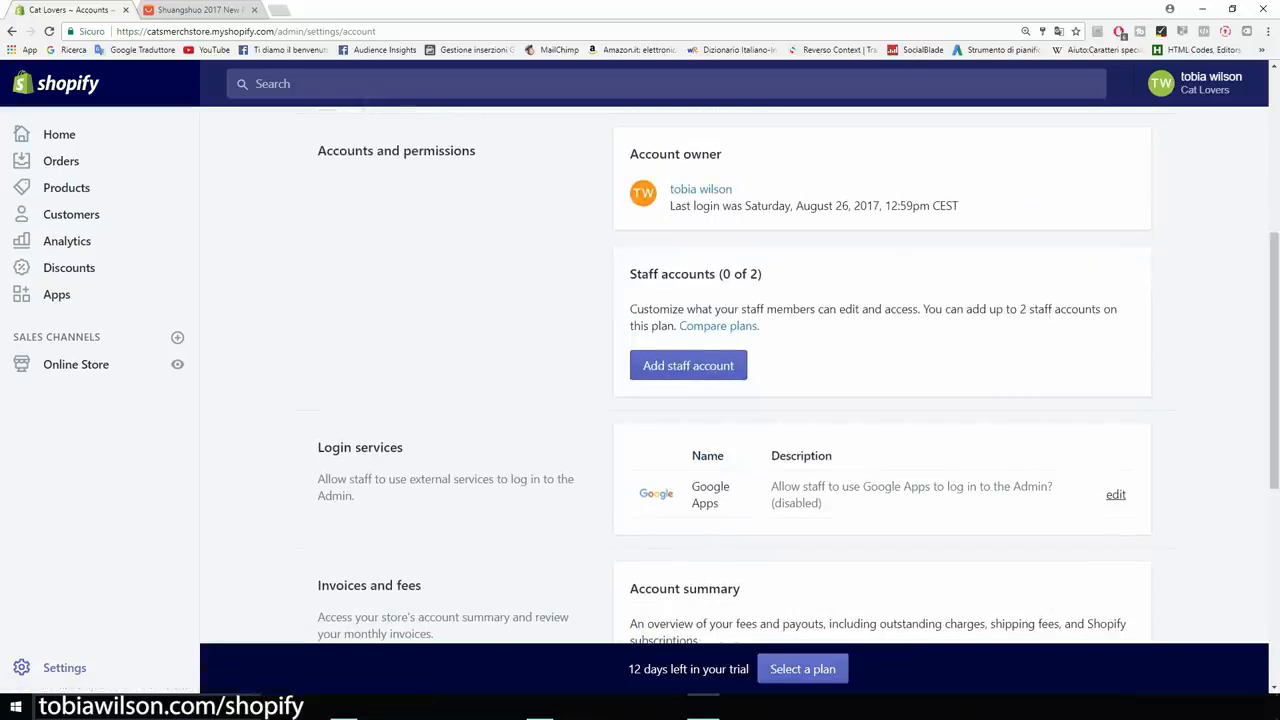
{"action": "left_click_drag", "start_coordinate": [960, 205], "coordinate": [669, 205]}
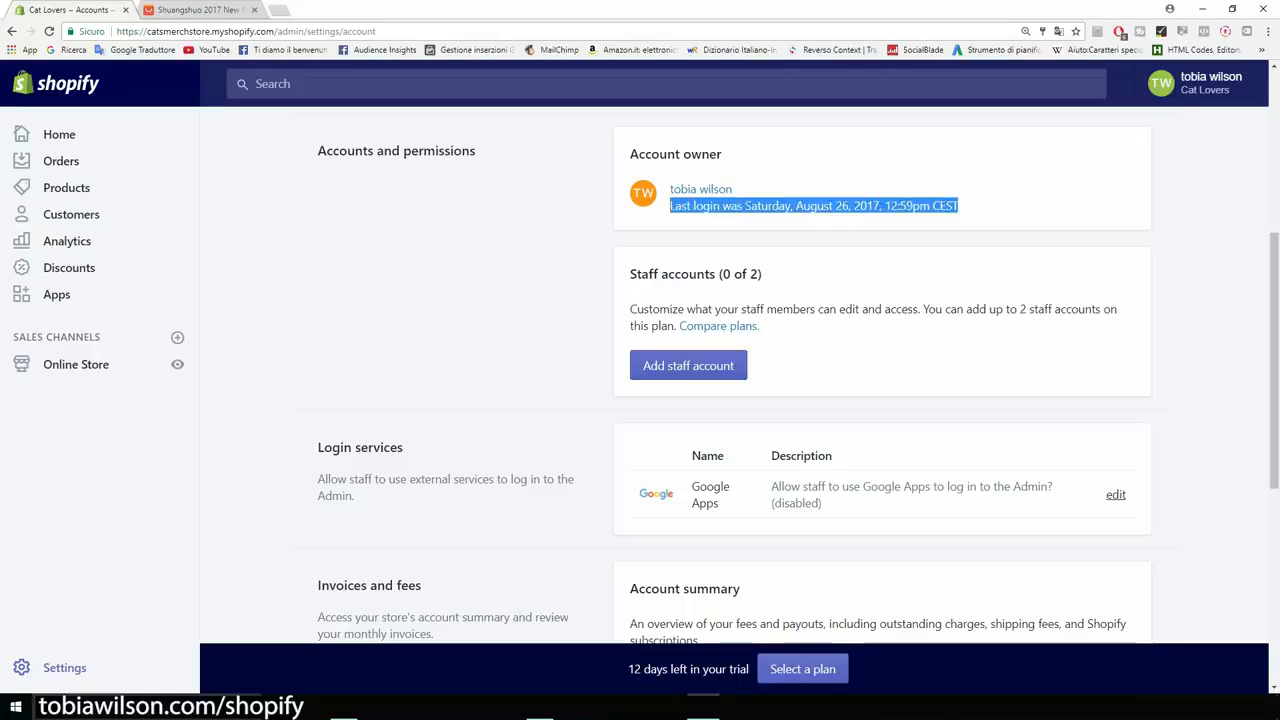
{"action": "left_click", "coordinate": [669, 207]}
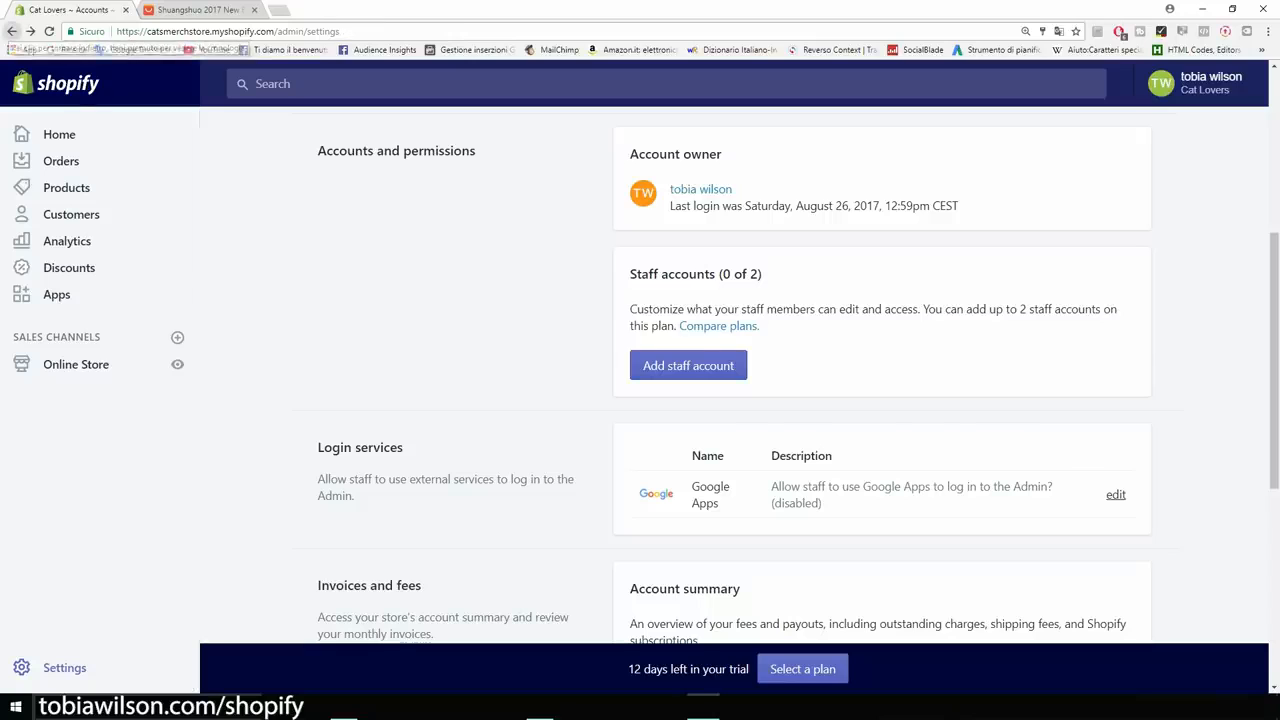
{"action": "left_click", "coordinate": [12, 31]}
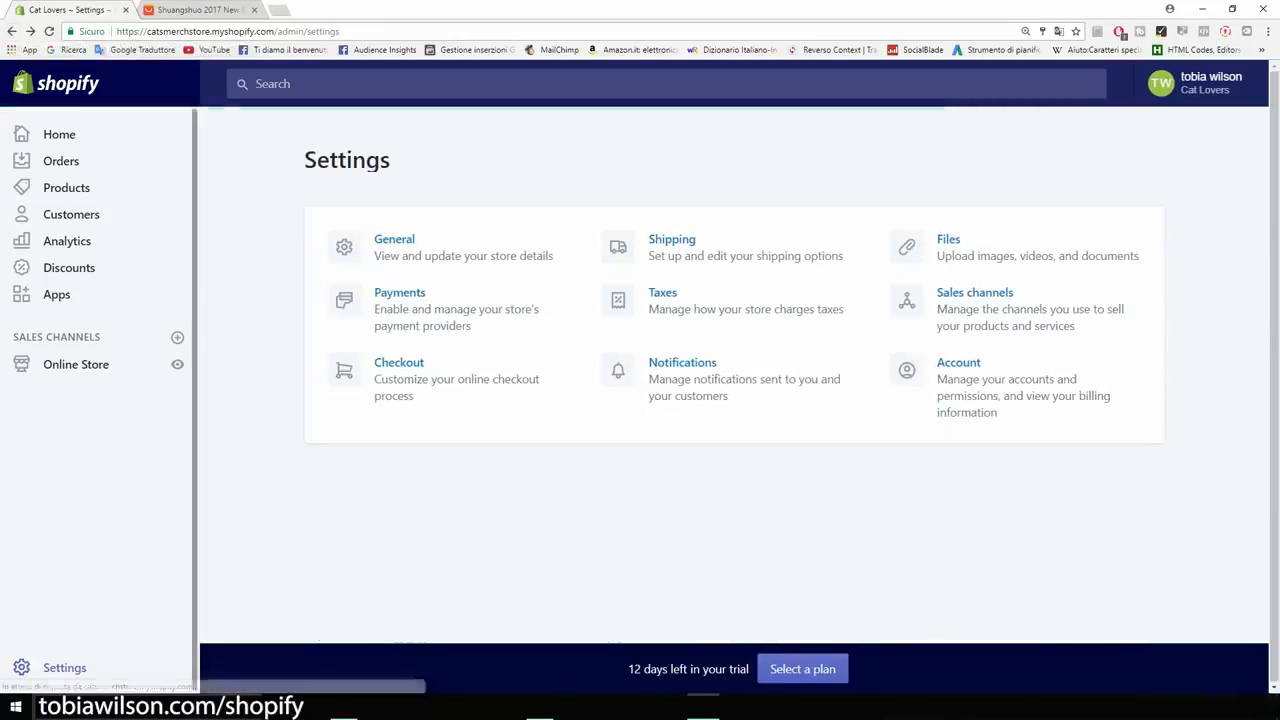
{"action": "left_click_drag", "start_coordinate": [391, 160], "coordinate": [303, 160]}
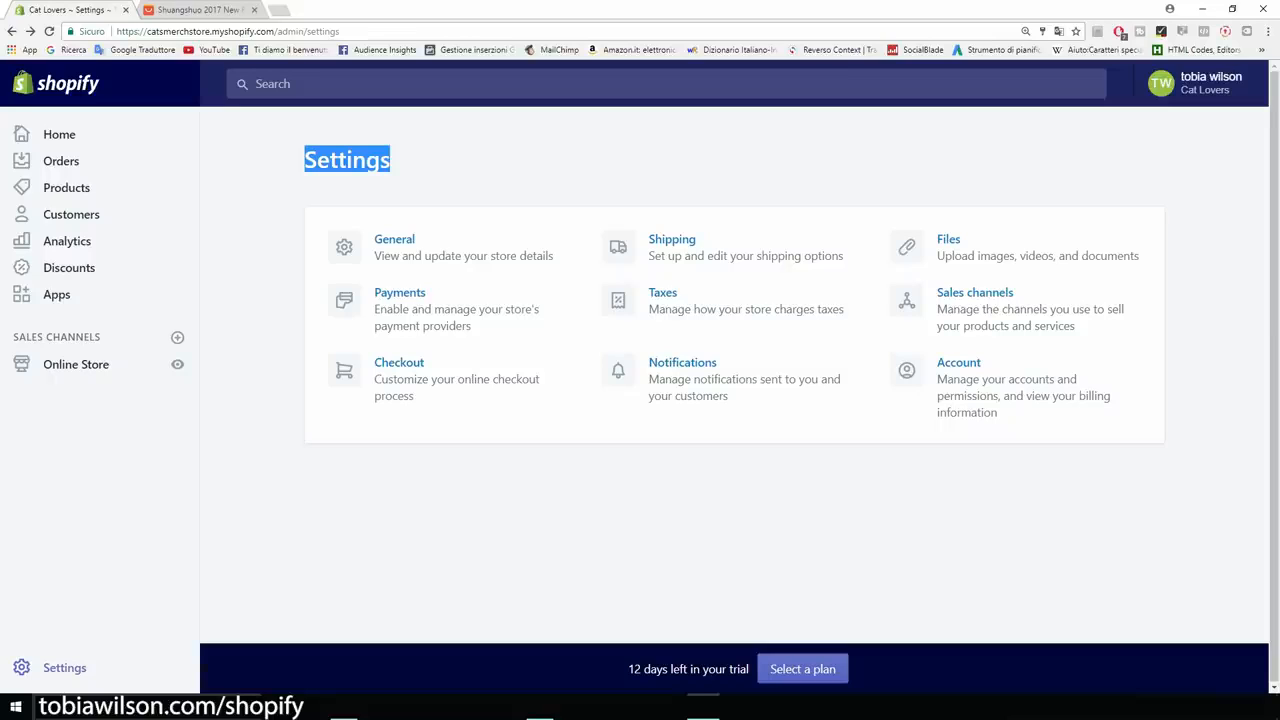
{"action": "left_click", "coordinate": [300, 160]}
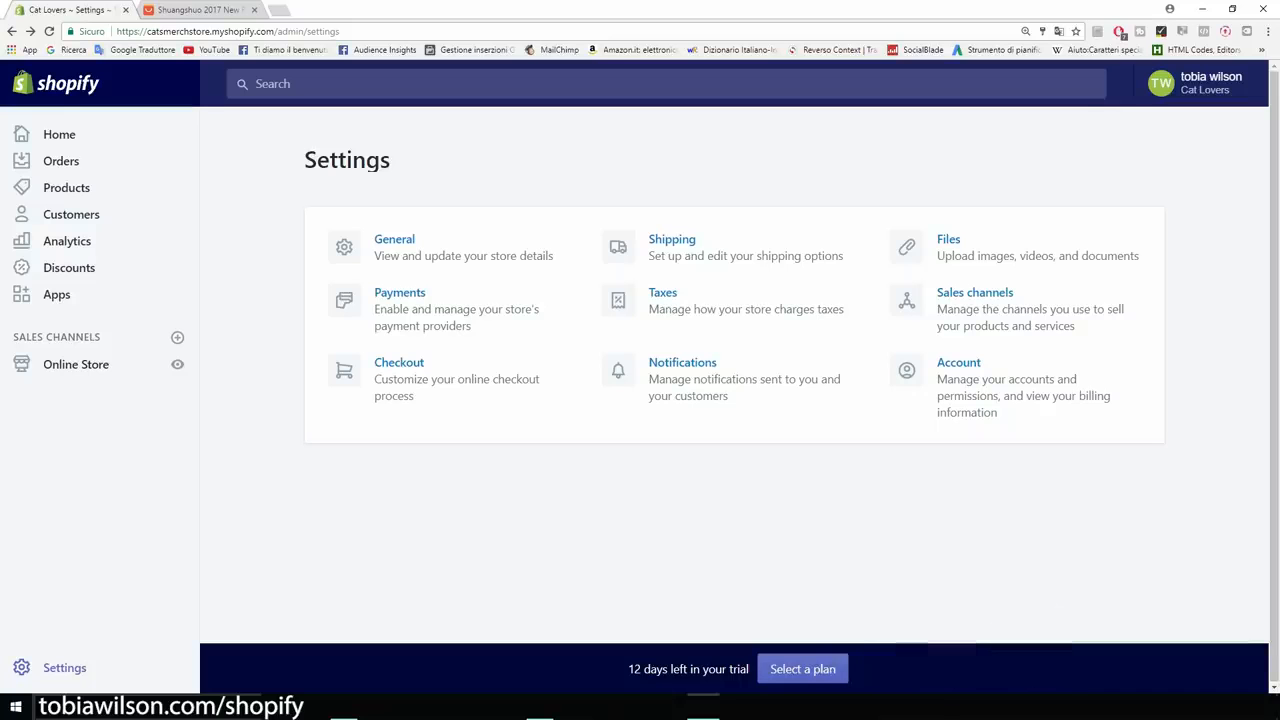
Search the Shopify App Store for 'mailchimp' and get the MailChimp for Shopify app.
{"action": "left_click", "coordinate": [57, 294]}
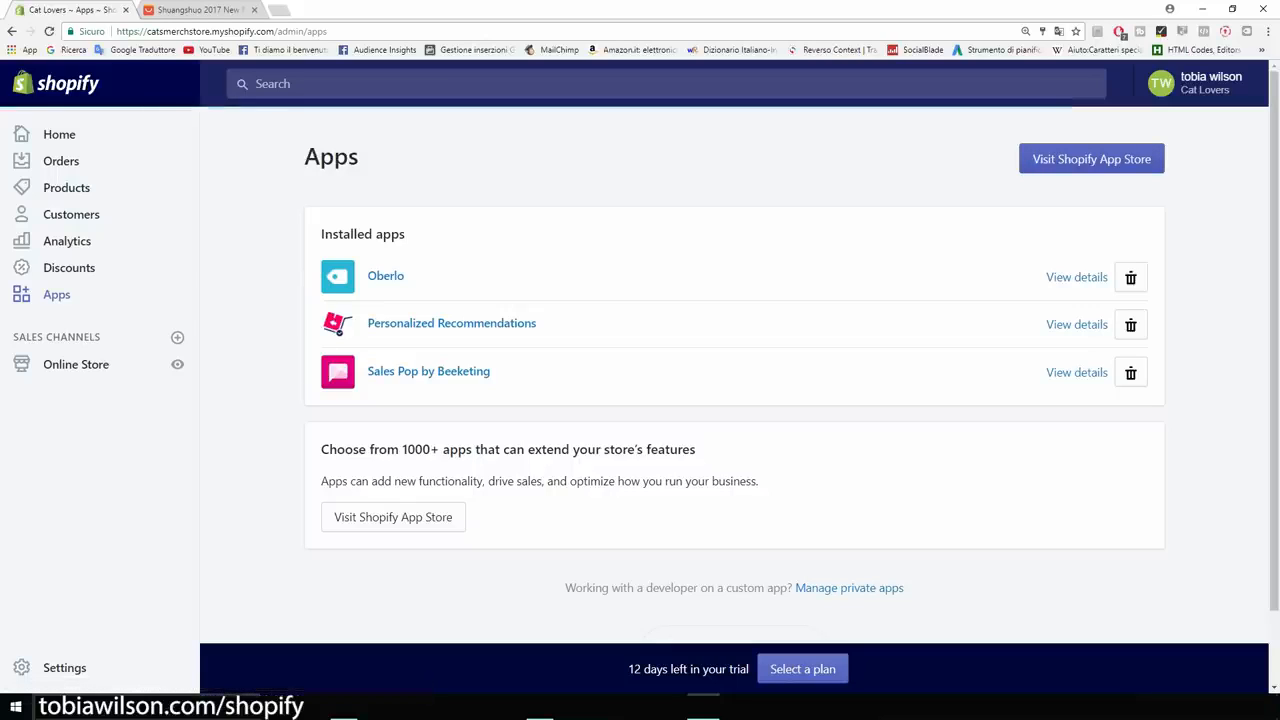
{"action": "left_click", "coordinate": [1091, 159]}
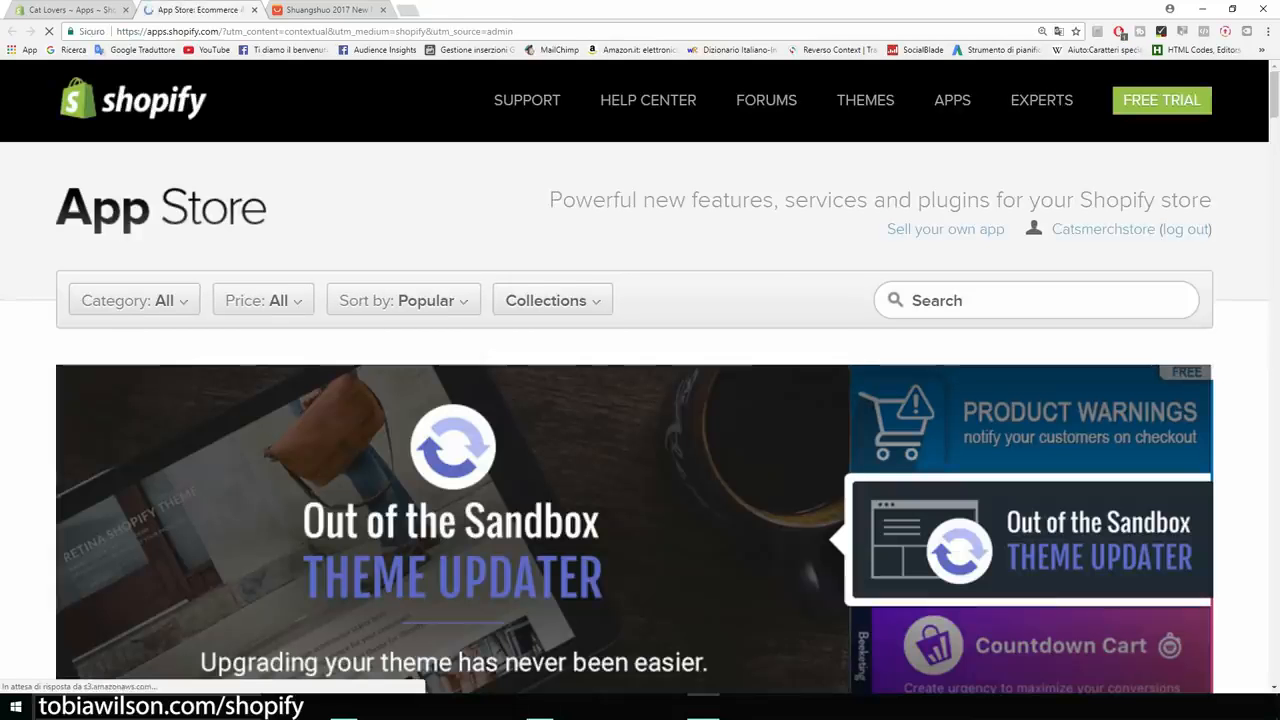
{"action": "type", "text": "mailchimp"}
{"action": "key", "text": "Down"}
{"action": "key", "text": "Down"}
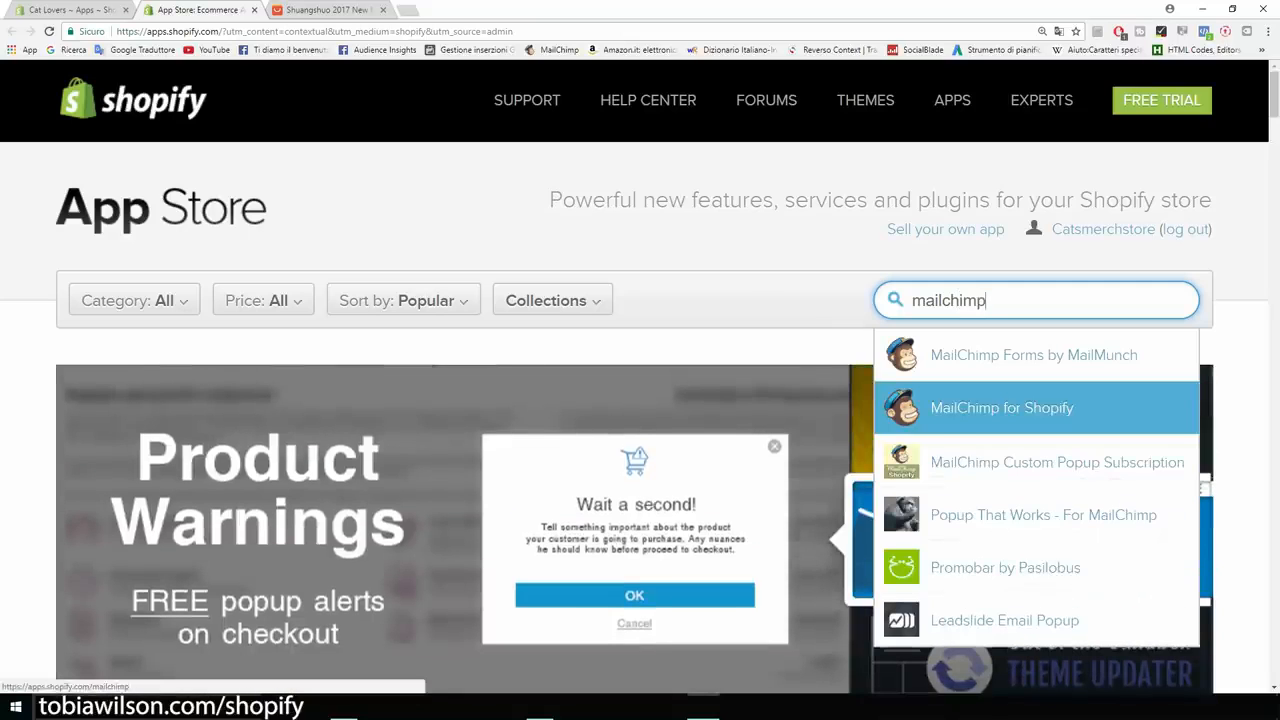
{"action": "key", "text": "Return"}
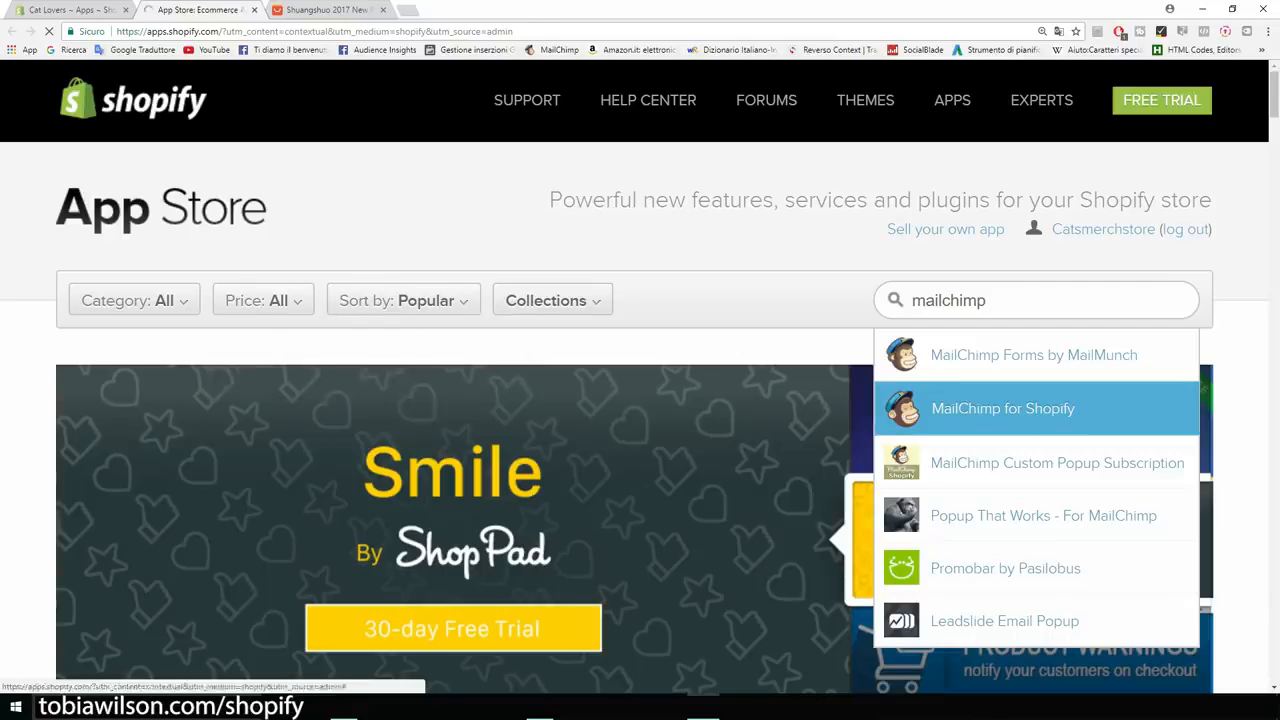
{"action": "scroll", "coordinate": [640, 400], "scroll_direction": "down", "scroll_amount": 1}
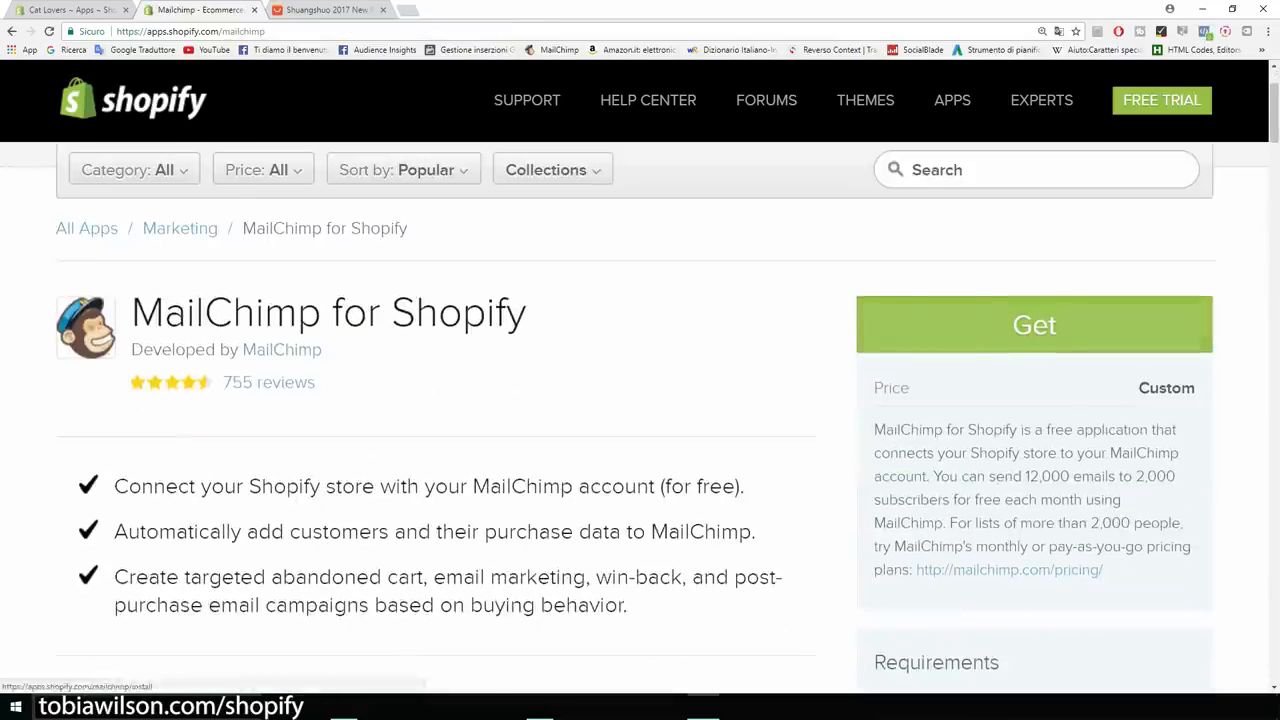
{"action": "left_click", "coordinate": [1034, 325]}
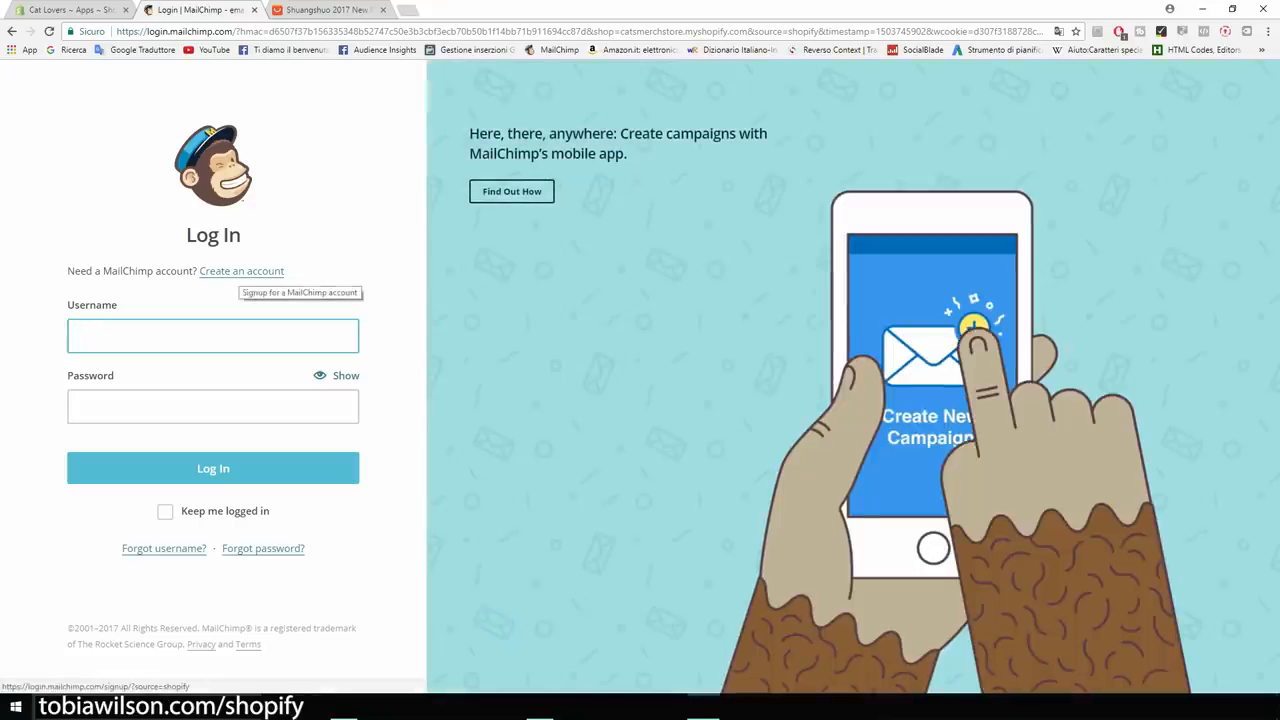
Fill the MailChimp signup form with the account e-mail, username 'Cat Lovers' and a password.
{"action": "left_click", "coordinate": [241, 271]}
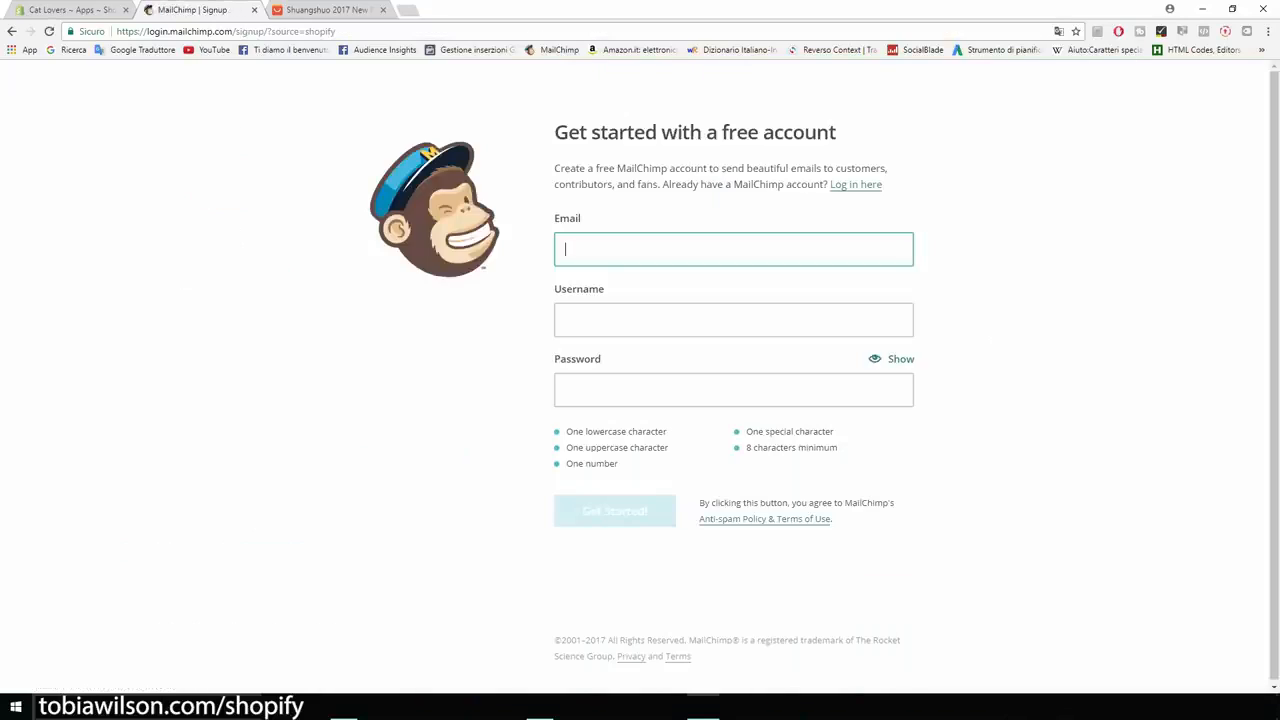
{"action": "key", "text": "Tab"}
{"action": "type", "text": "Cat Lovers"}
{"action": "key", "text": "Tab"}
{"action": "type", "text": "•••••••"}
{"action": "key", "text": "BackSpace"}
{"action": "key", "text": "BackSpace"}
{"action": "key", "text": "BackSpace"}
{"action": "key", "text": "BackSpace"}
{"action": "key", "text": "BackSpace"}
{"action": "key", "text": "BackSpace"}
{"action": "key", "text": "BackSpace"}
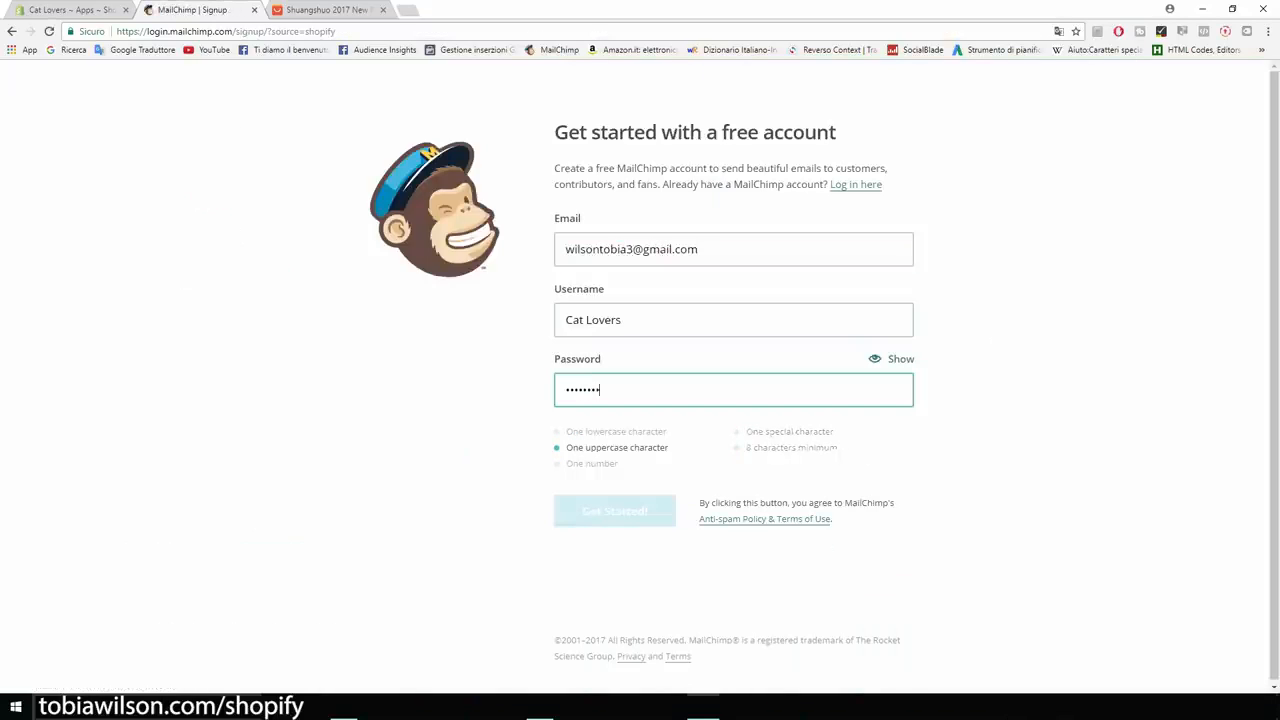
{"action": "type", "text": "•••••••••••"}
{"action": "key", "text": "Return"}
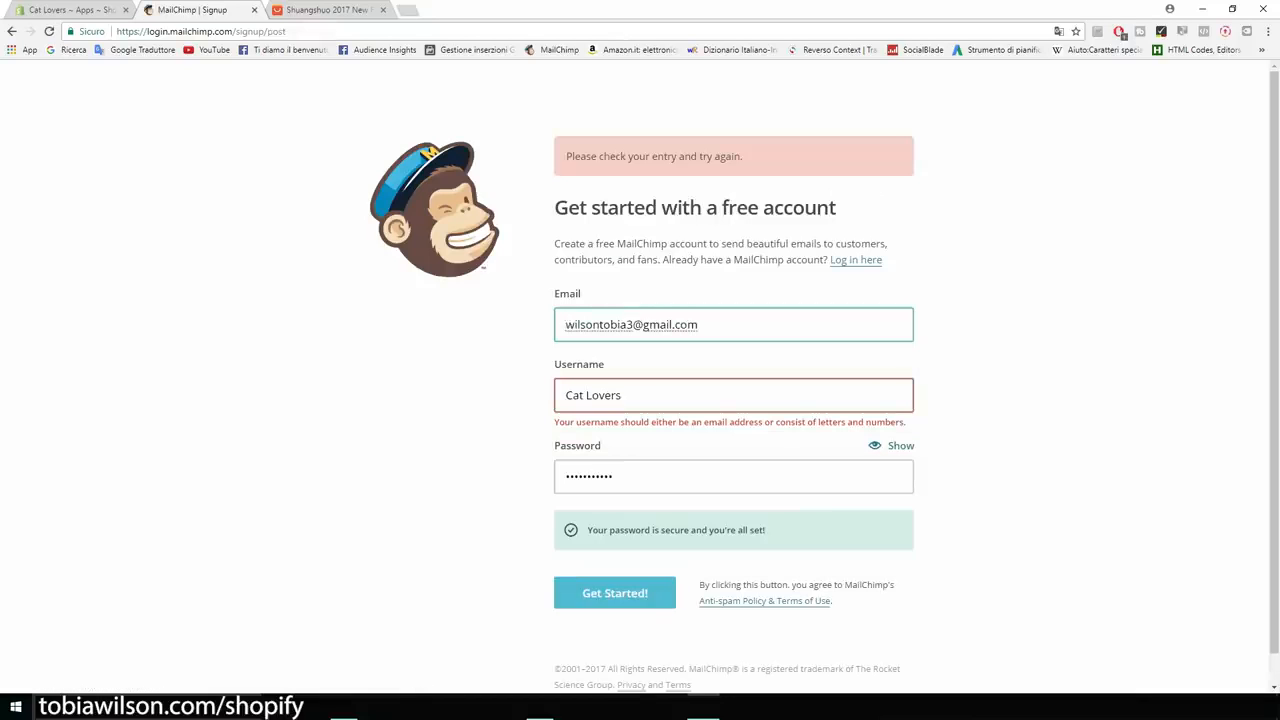
Replace the rejected username with the account e-mail address and resubmit the signup.
{"action": "key", "text": "Tab"}
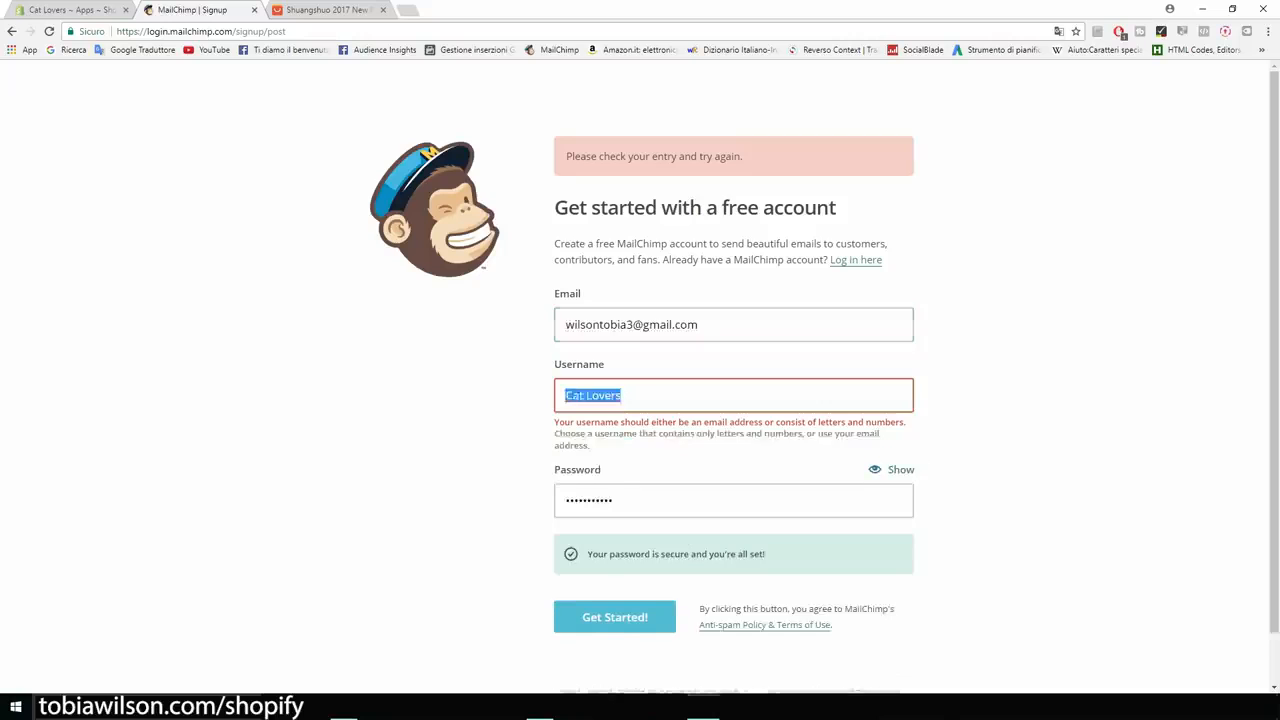
{"action": "key", "text": "ctrl+v"}
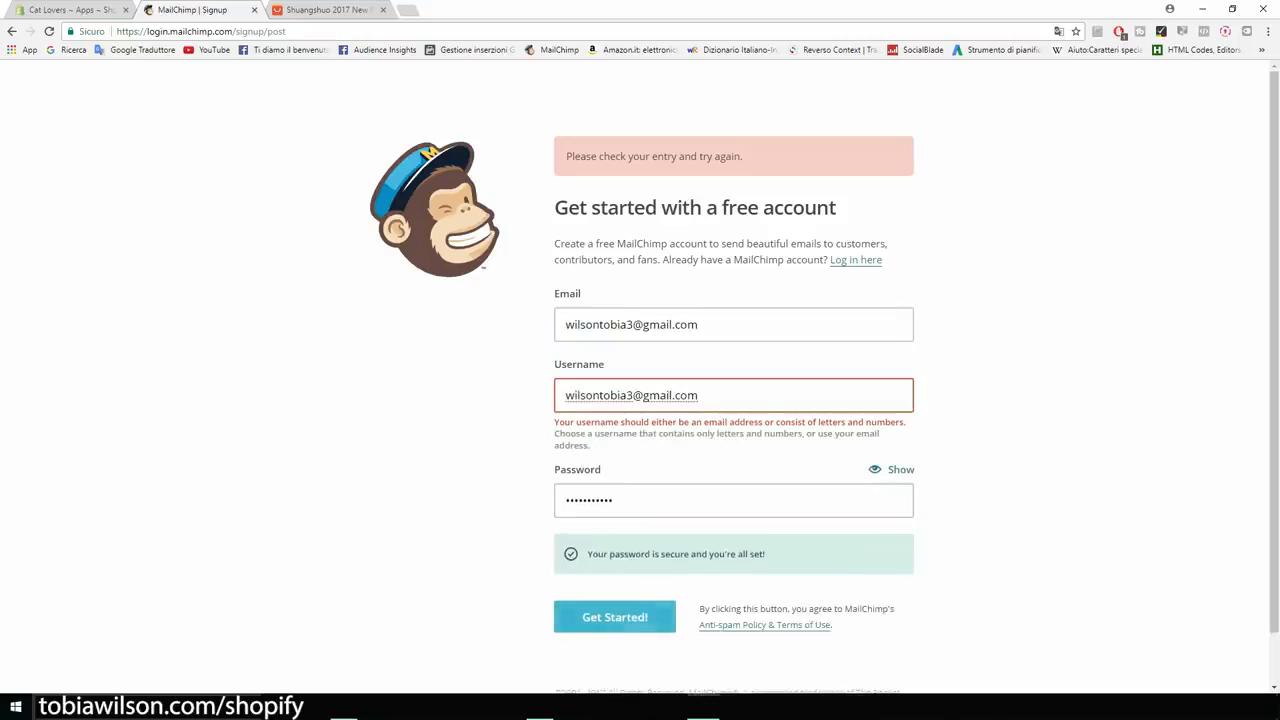
{"action": "key", "text": "Return"}
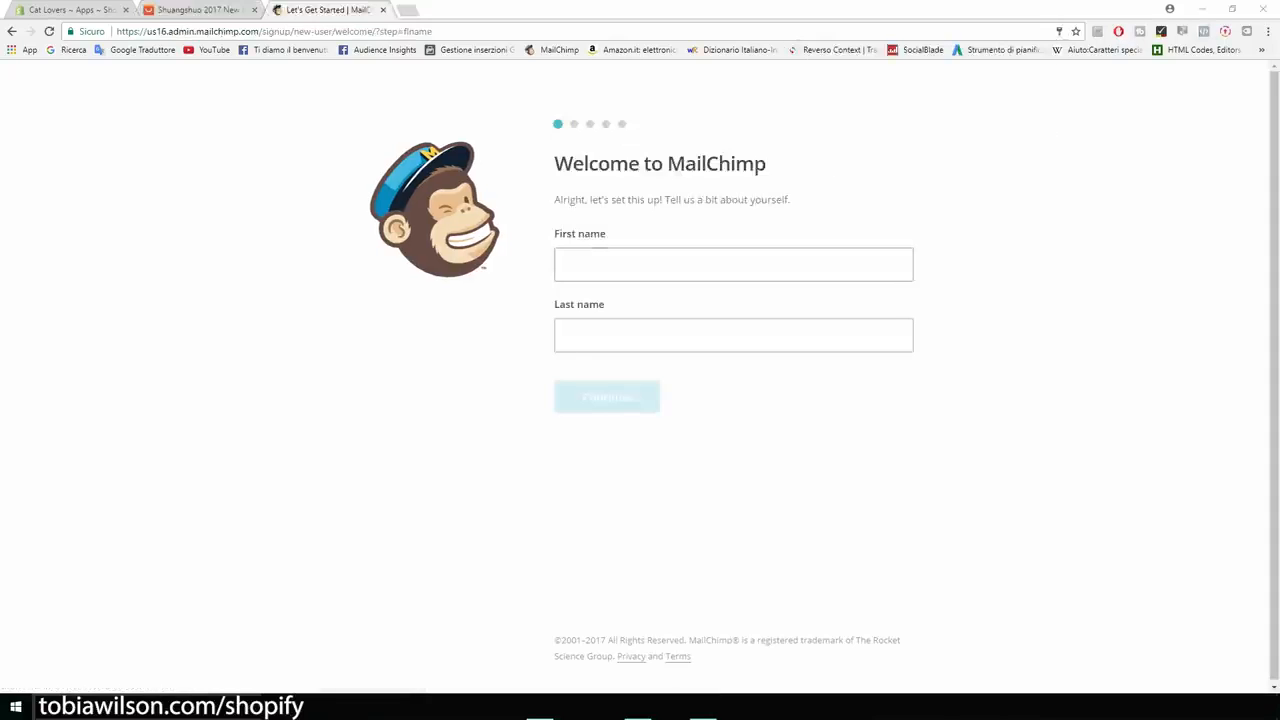
Enter the account holder's first and last name.
{"action": "left_click", "coordinate": [734, 265]}
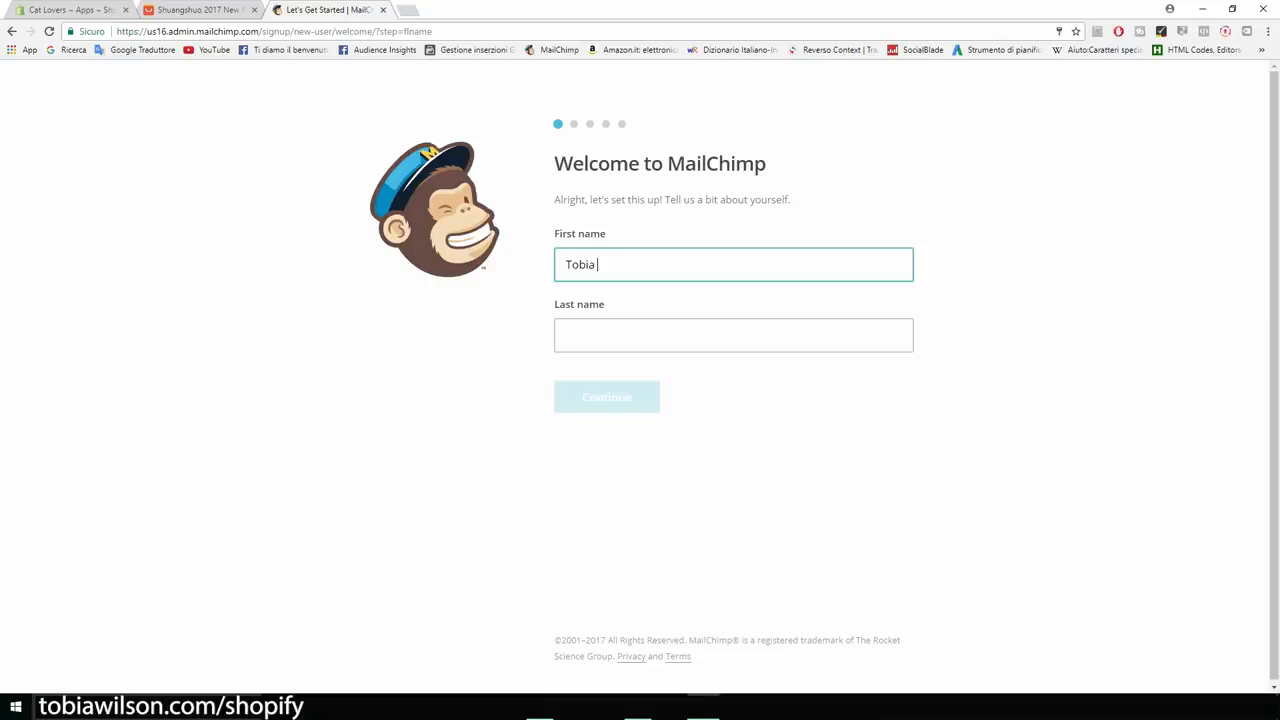
{"action": "key", "text": "Tab"}
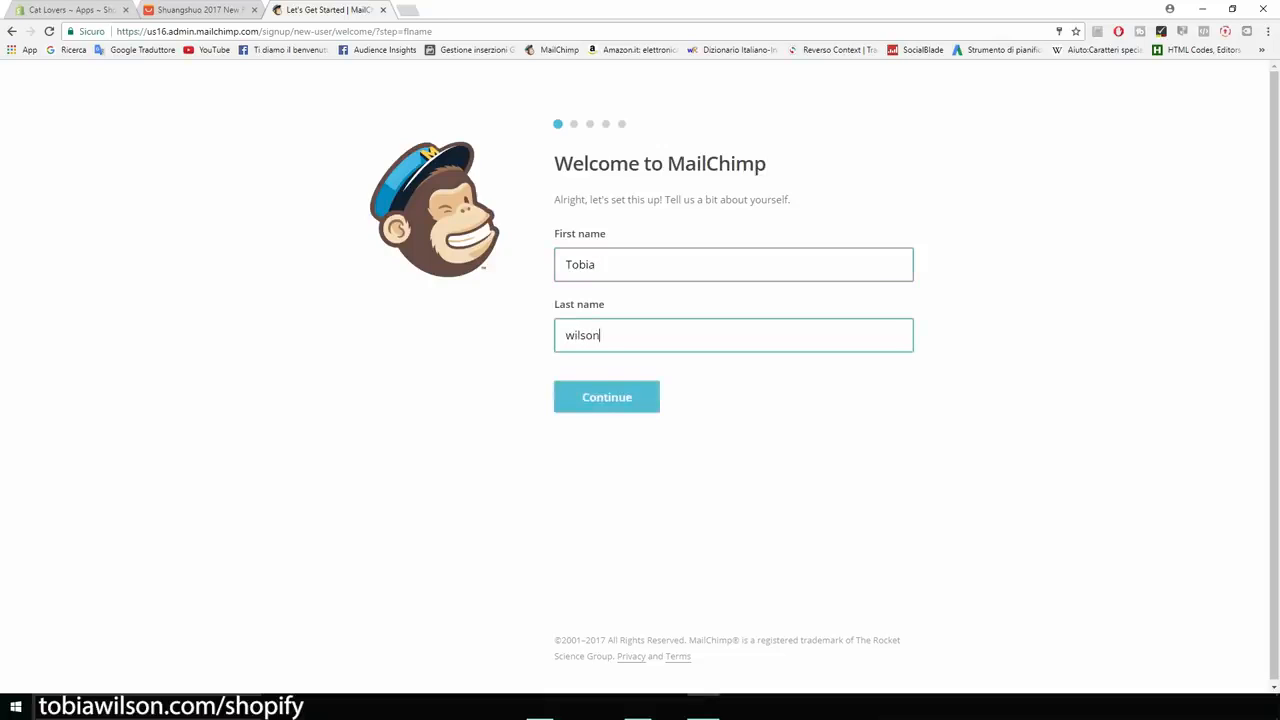
{"action": "key", "text": "Return"}
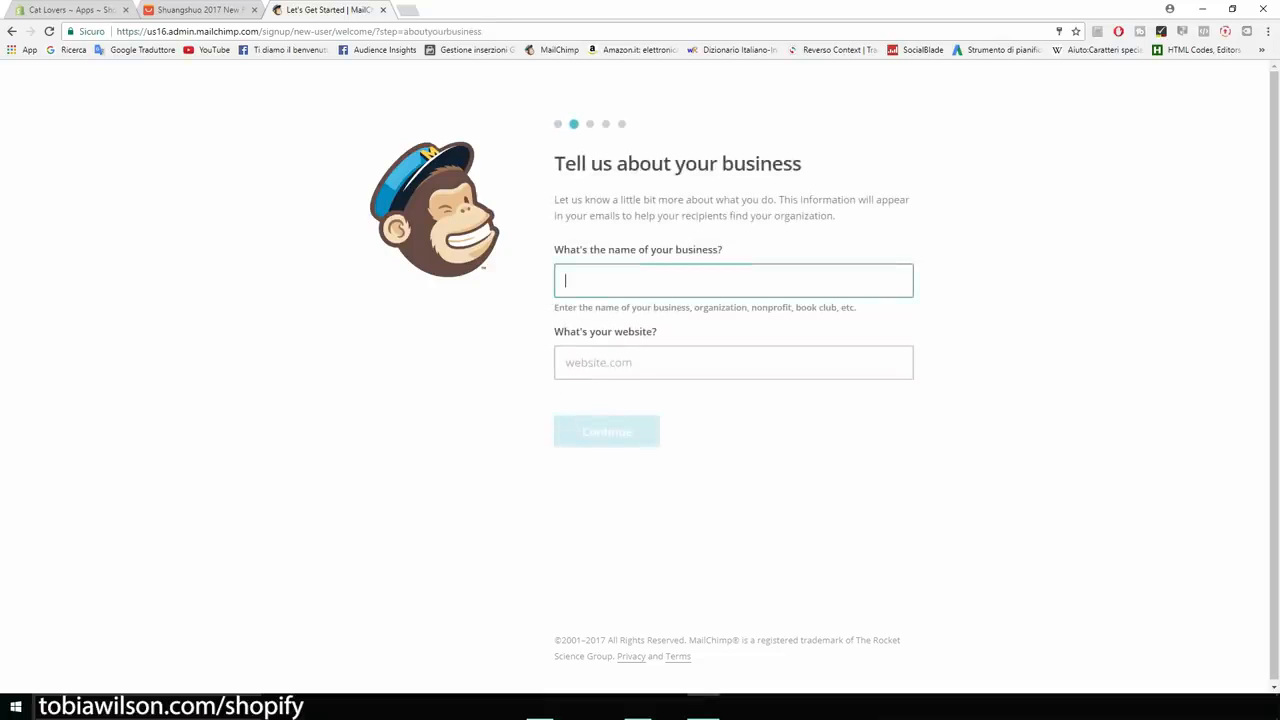
Set business name 'Cat Lovers' and website catsmerchstore.myshopify.com, copied from the Shopify admin.
{"action": "type", "text": "Cat"}
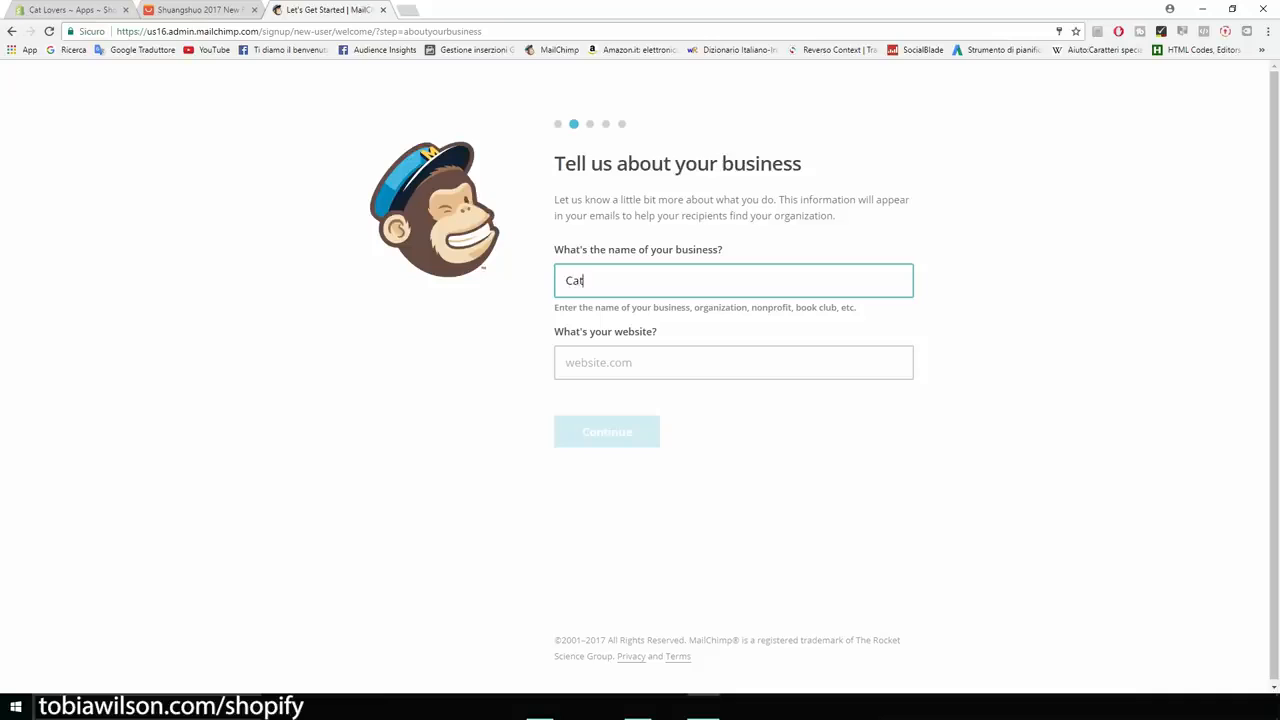
{"action": "type", "text": " Lovers"}
{"action": "key", "text": "Tab"}
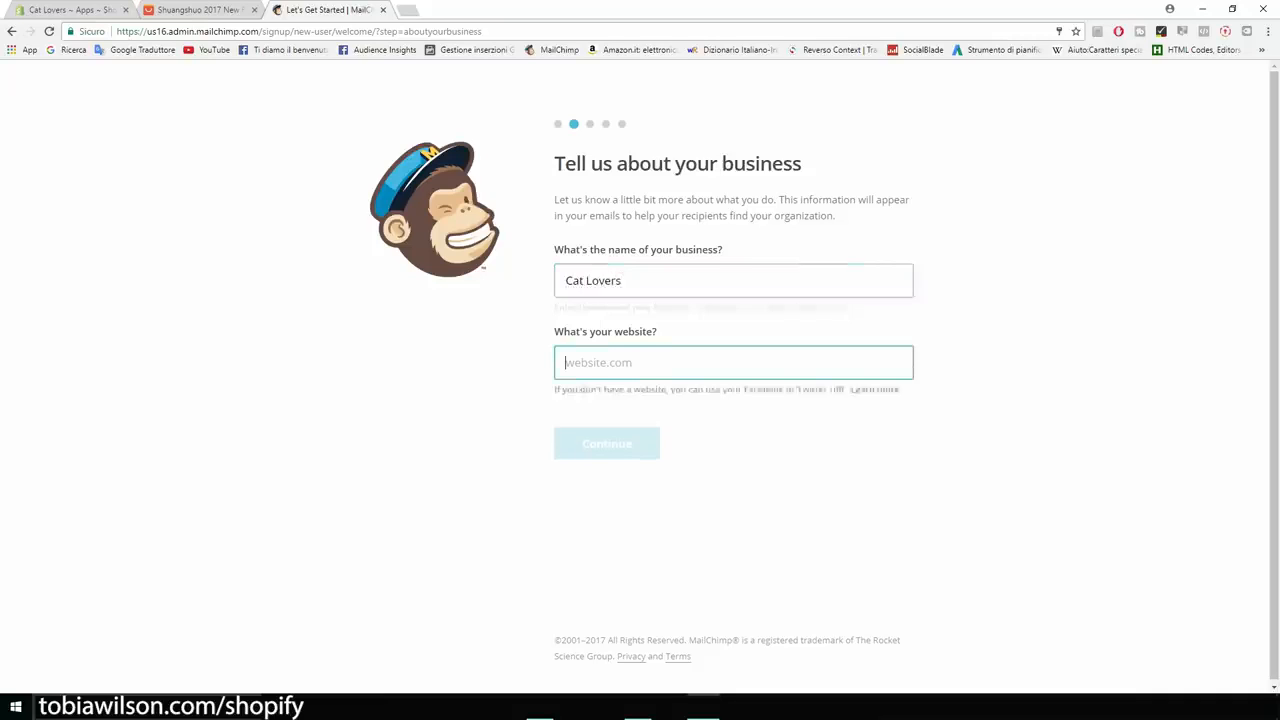
{"action": "key", "text": "ctrl+1"}
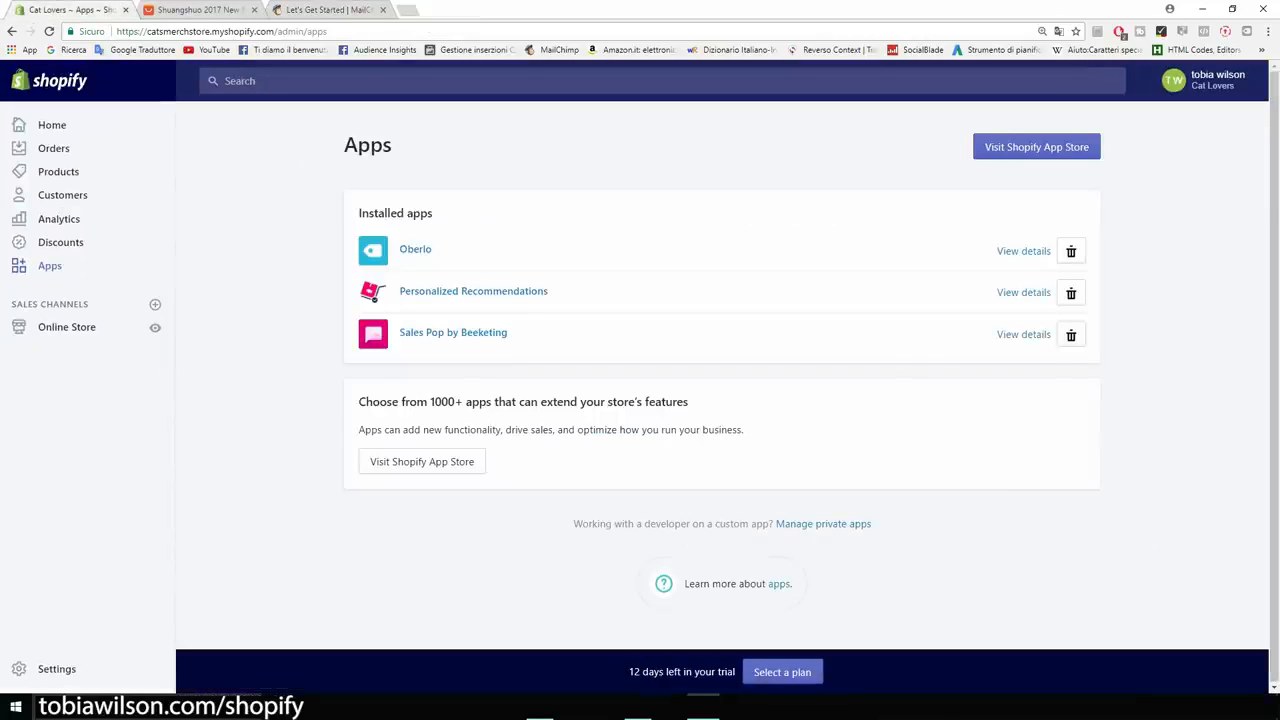
{"action": "left_click_drag", "start_coordinate": [147, 31], "coordinate": [275, 31]}
{"action": "key", "text": "ctrl+c"}
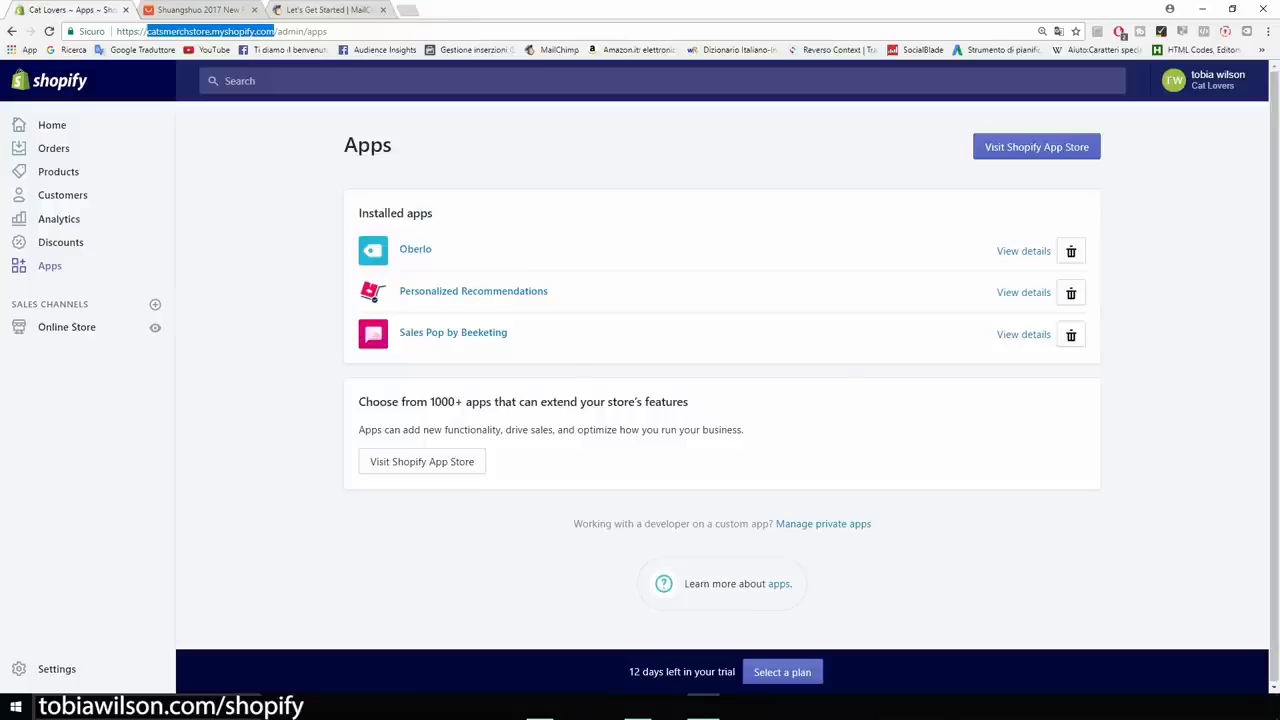
{"action": "key", "text": "ctrl+3"}
{"action": "key", "text": "ctrl+v"}
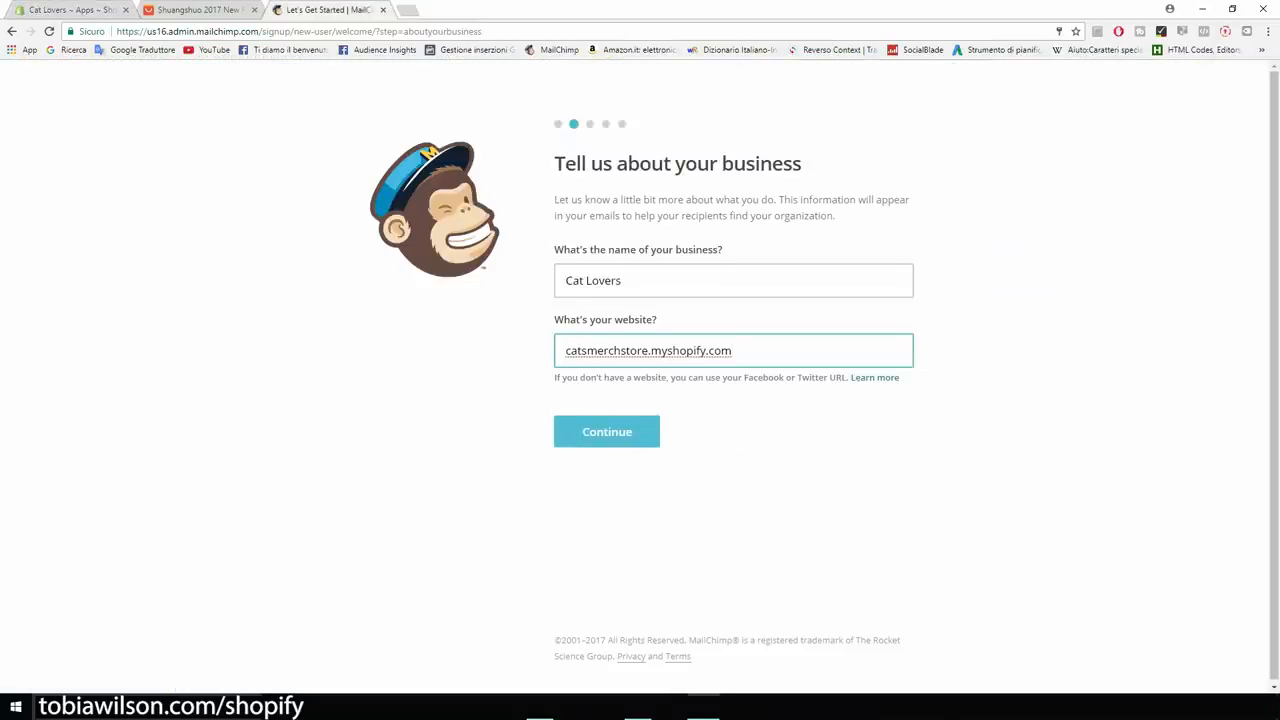
{"action": "key", "text": "Return"}
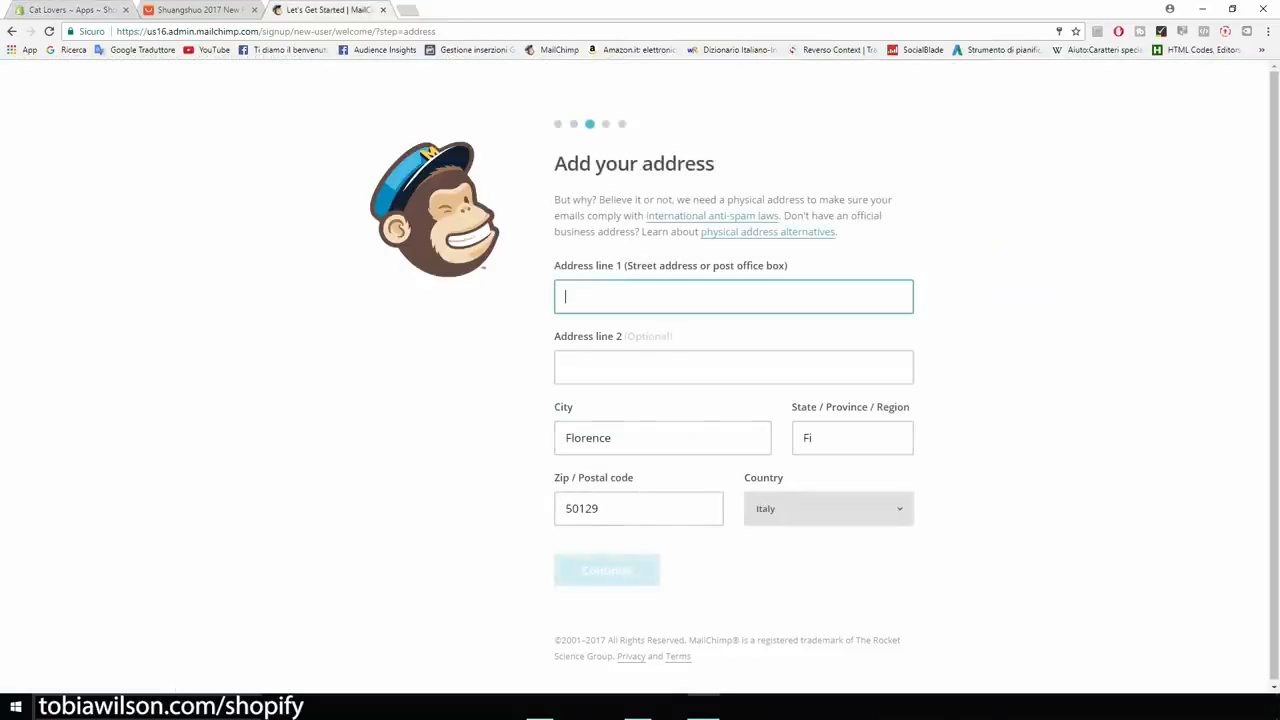
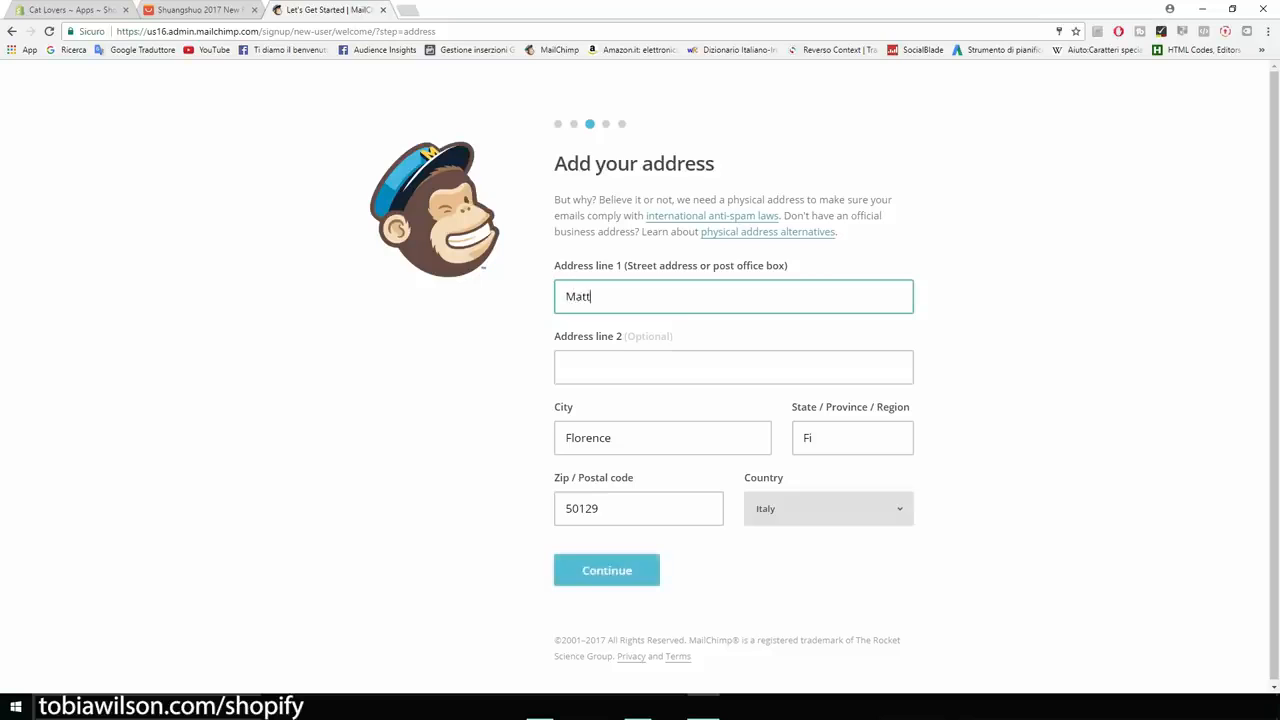
Enter the business street address and correct the postal code.
{"action": "left_click_drag", "start_coordinate": [599, 508], "coordinate": [578, 508]}
{"action": "type", "text": "052"}
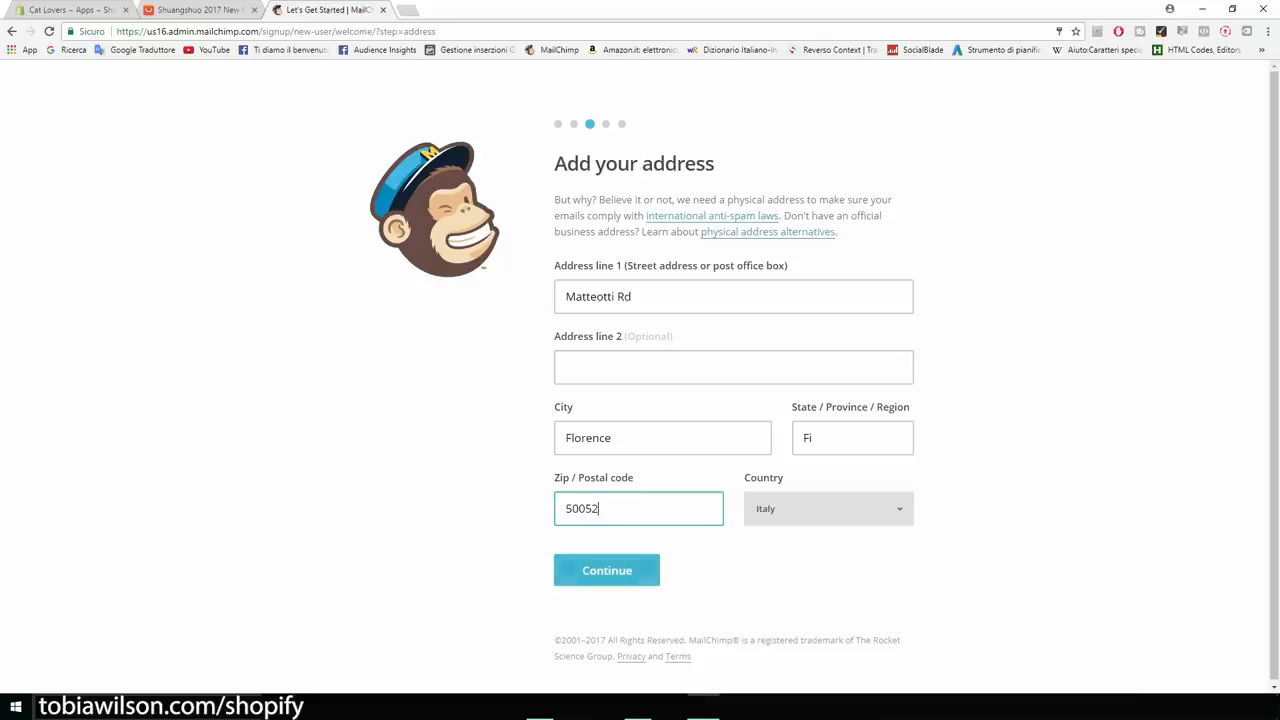
{"action": "key", "text": "Return"}
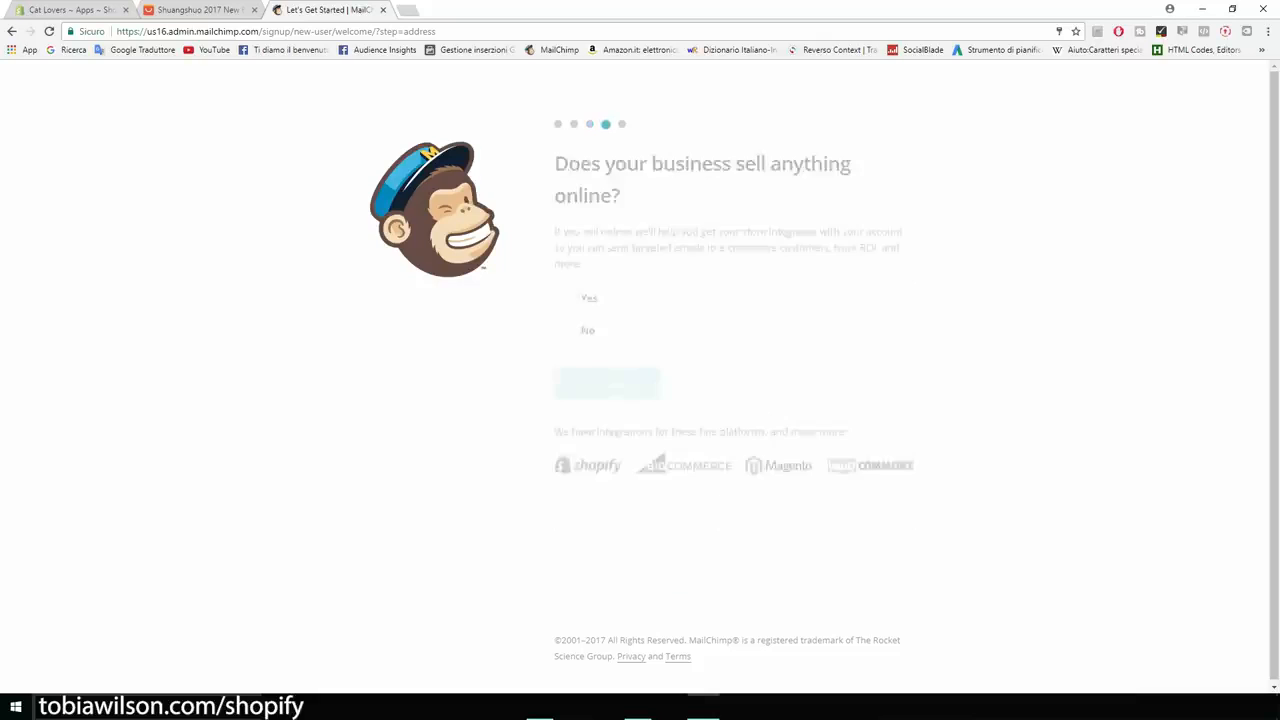
Answer that the business sells online, skip social accounts, and finish the setup.
{"action": "left_click_drag", "start_coordinate": [555, 165], "coordinate": [620, 196]}
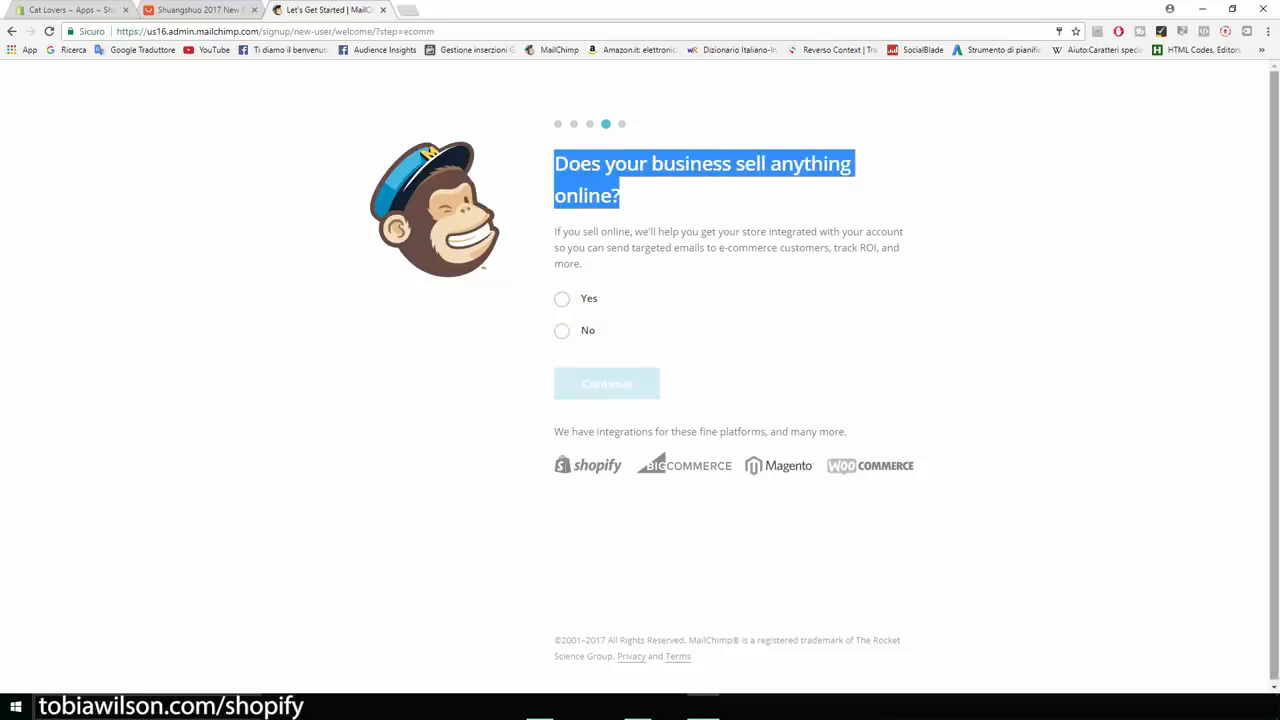
{"action": "left_click", "coordinate": [562, 299]}
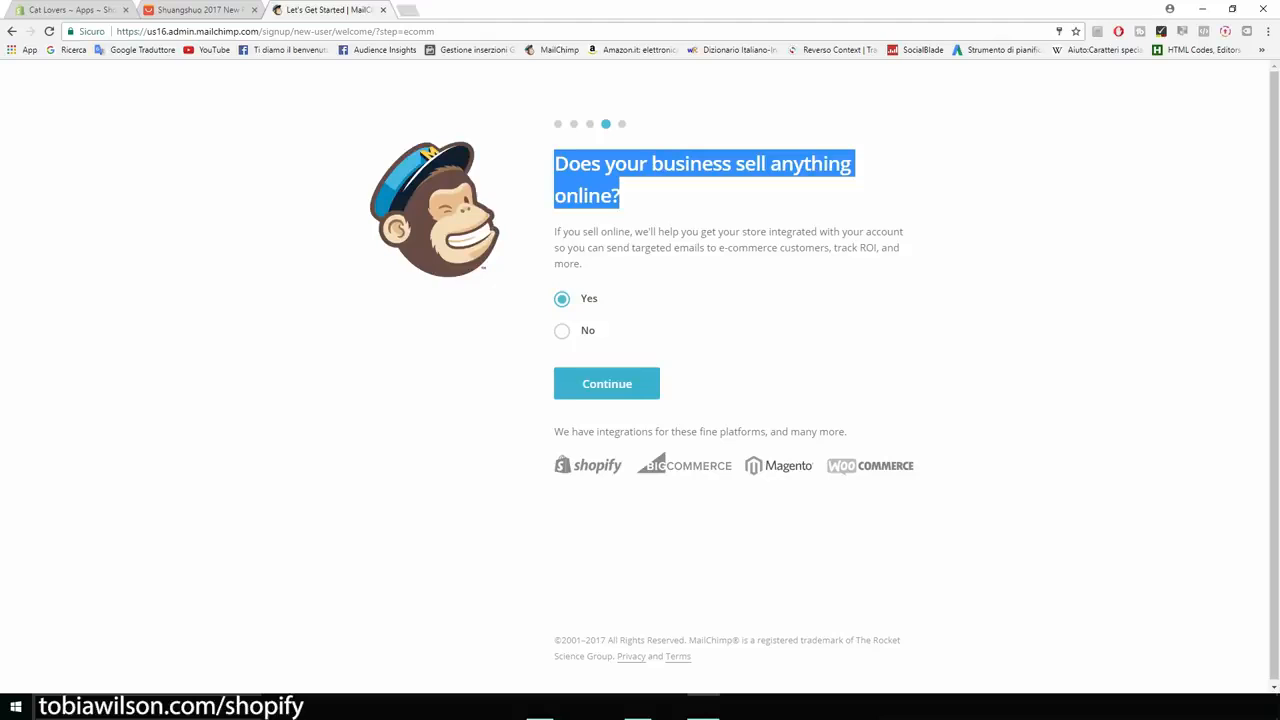
{"action": "key", "text": "Return"}
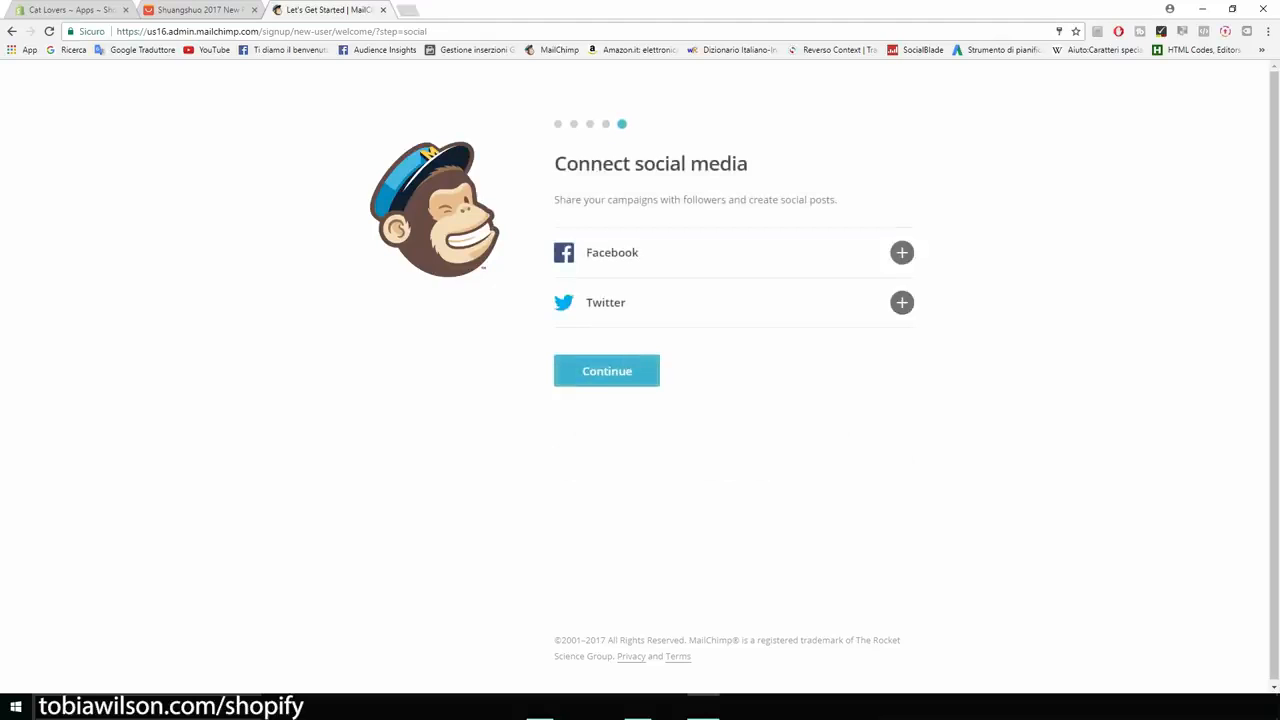
{"action": "key", "text": "Return"}
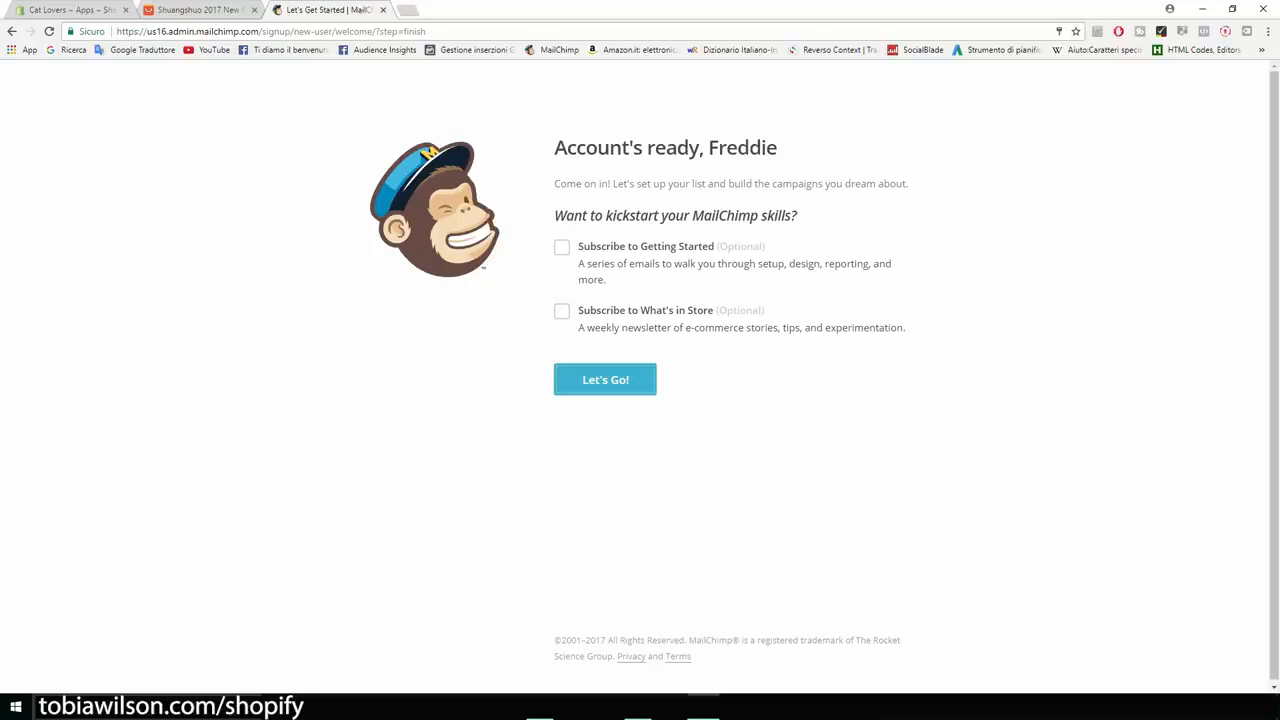
{"action": "key", "text": "Return"}
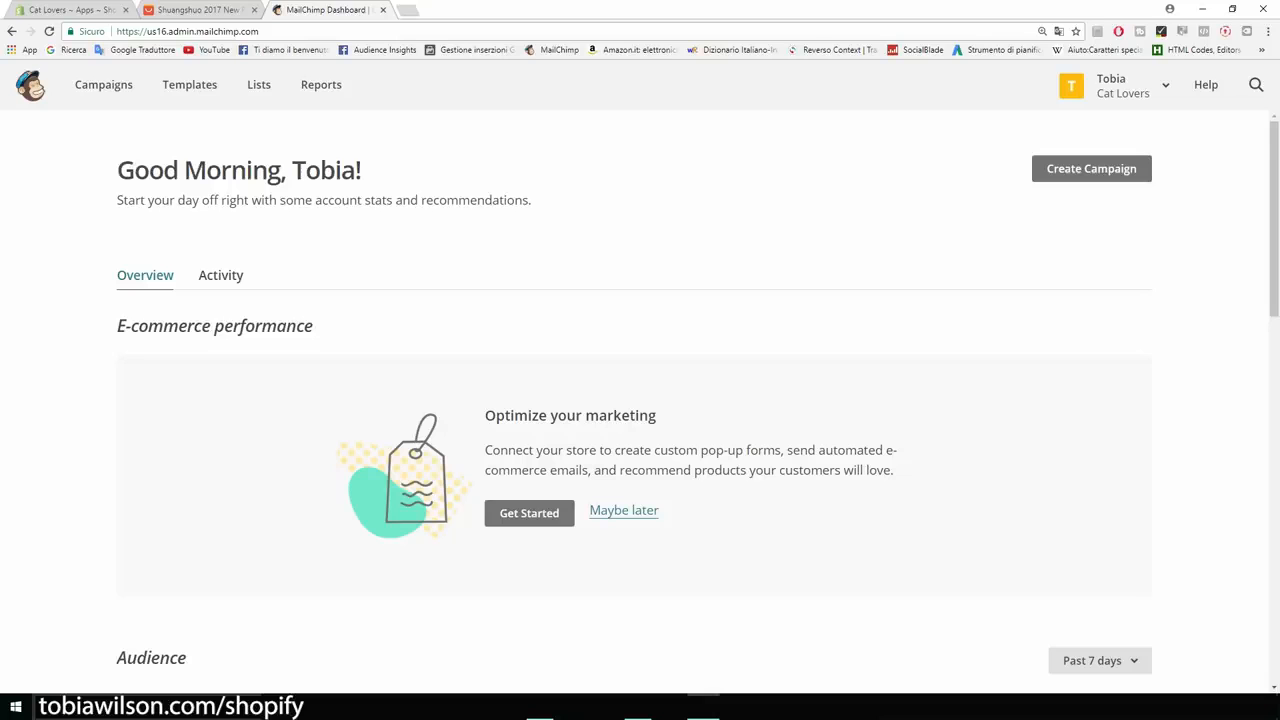
Open the Cat Lovers list to confirm its single subscriber, then view Campaigns.
{"action": "scroll", "coordinate": [640, 400], "scroll_direction": "down", "scroll_amount": 4}
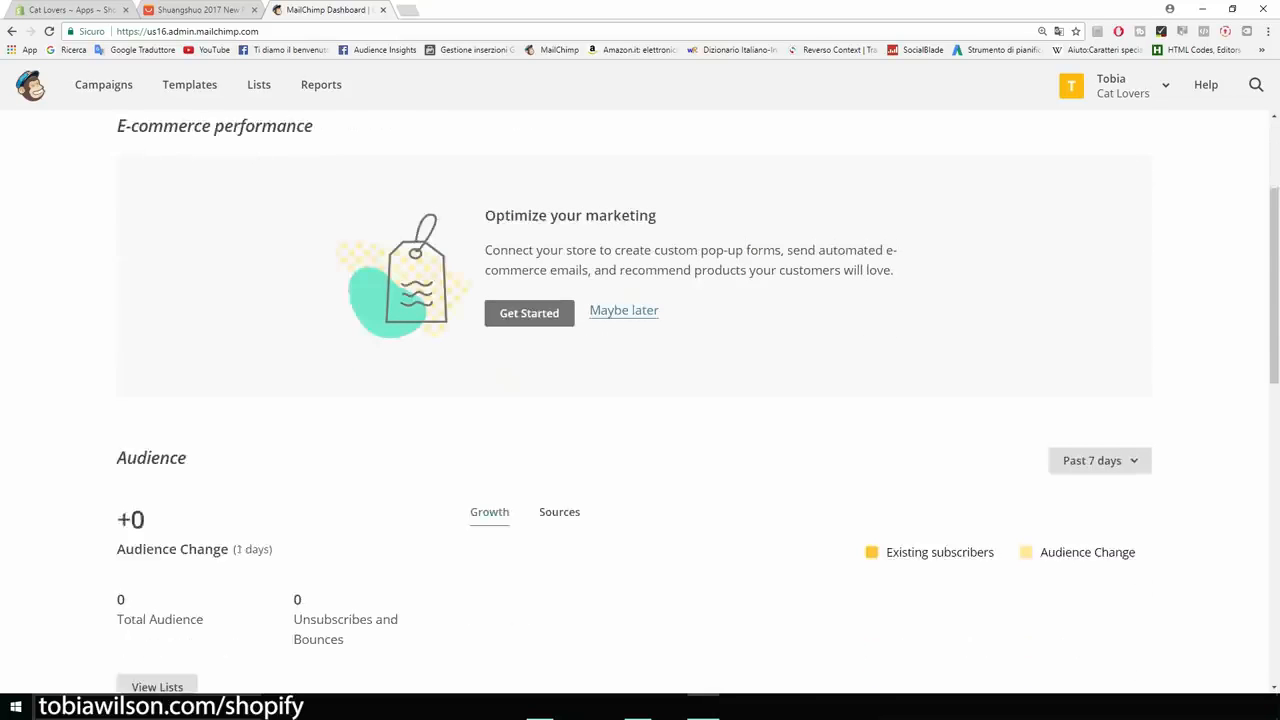
{"action": "scroll", "coordinate": [640, 400], "scroll_direction": "up", "scroll_amount": 4}
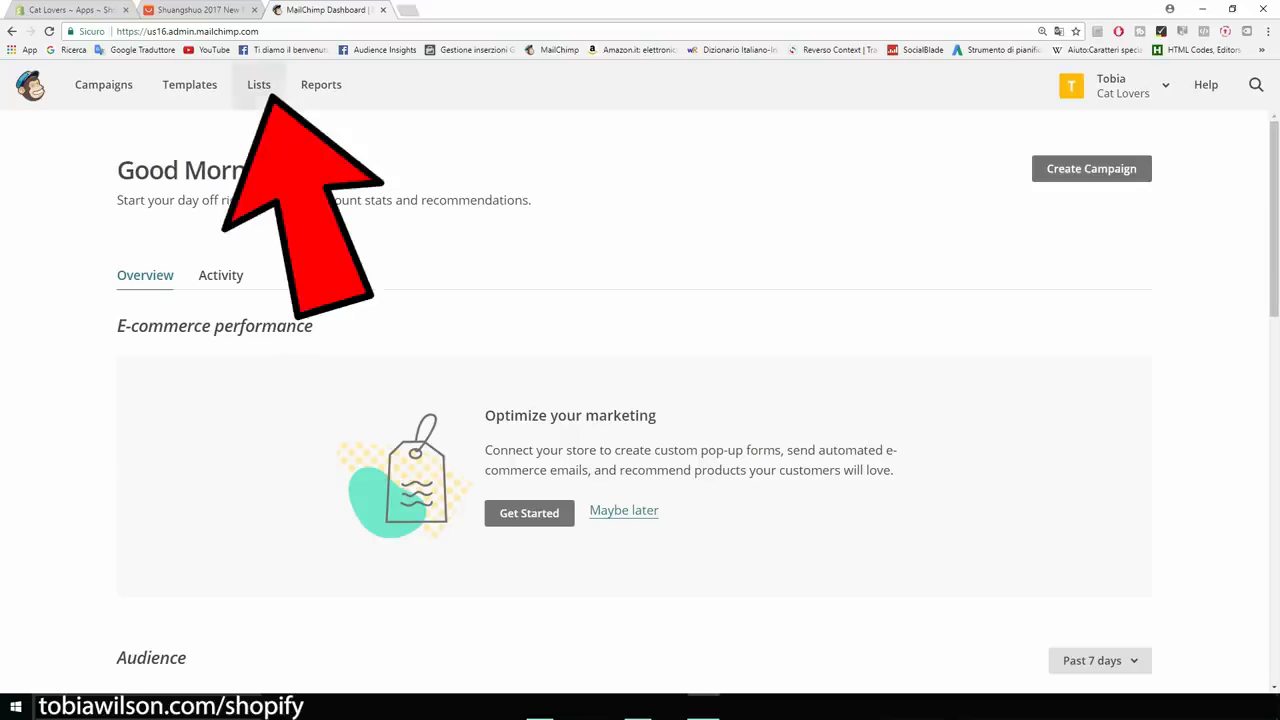
{"action": "left_click", "coordinate": [260, 86]}
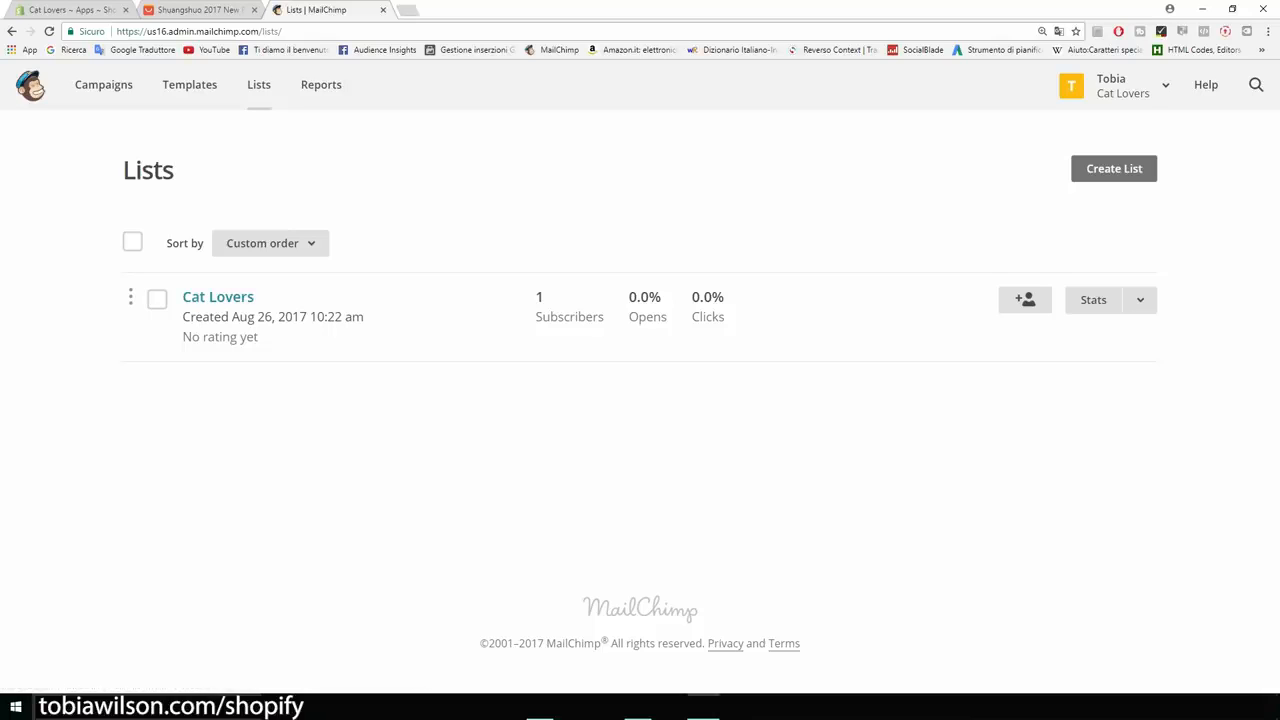
{"action": "left_click", "coordinate": [218, 297]}
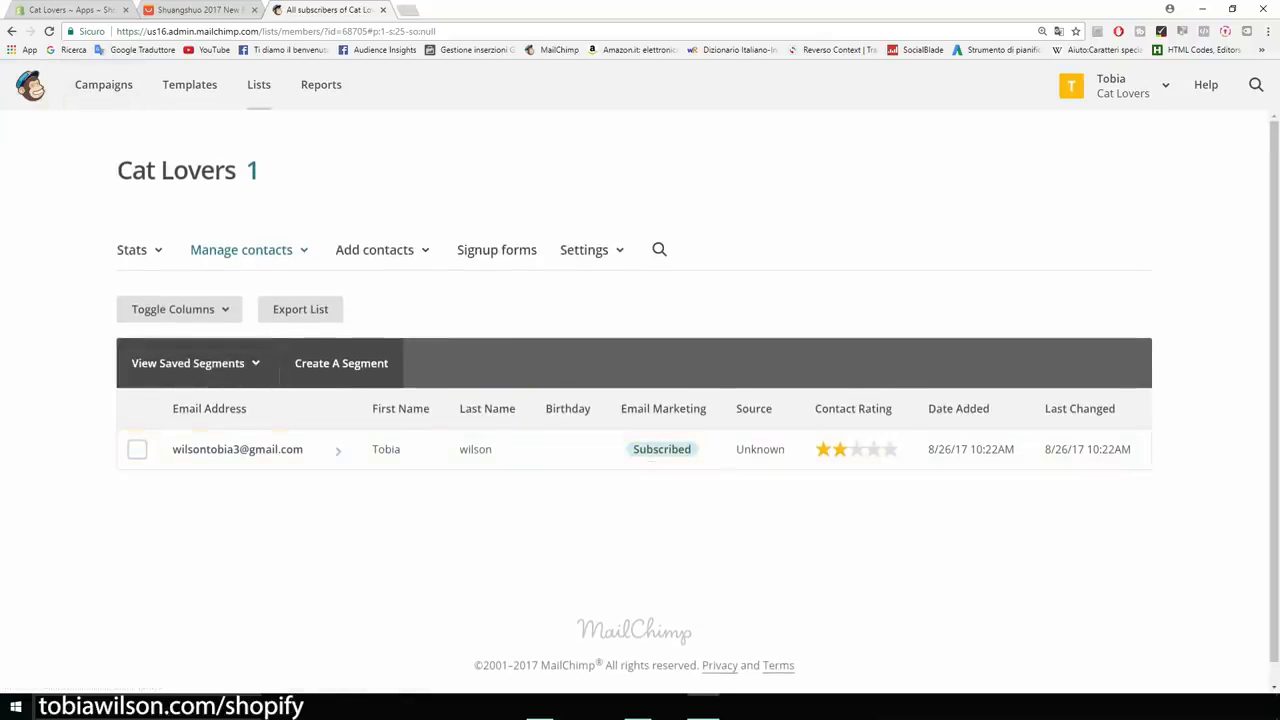
{"action": "left_click", "coordinate": [103, 85]}
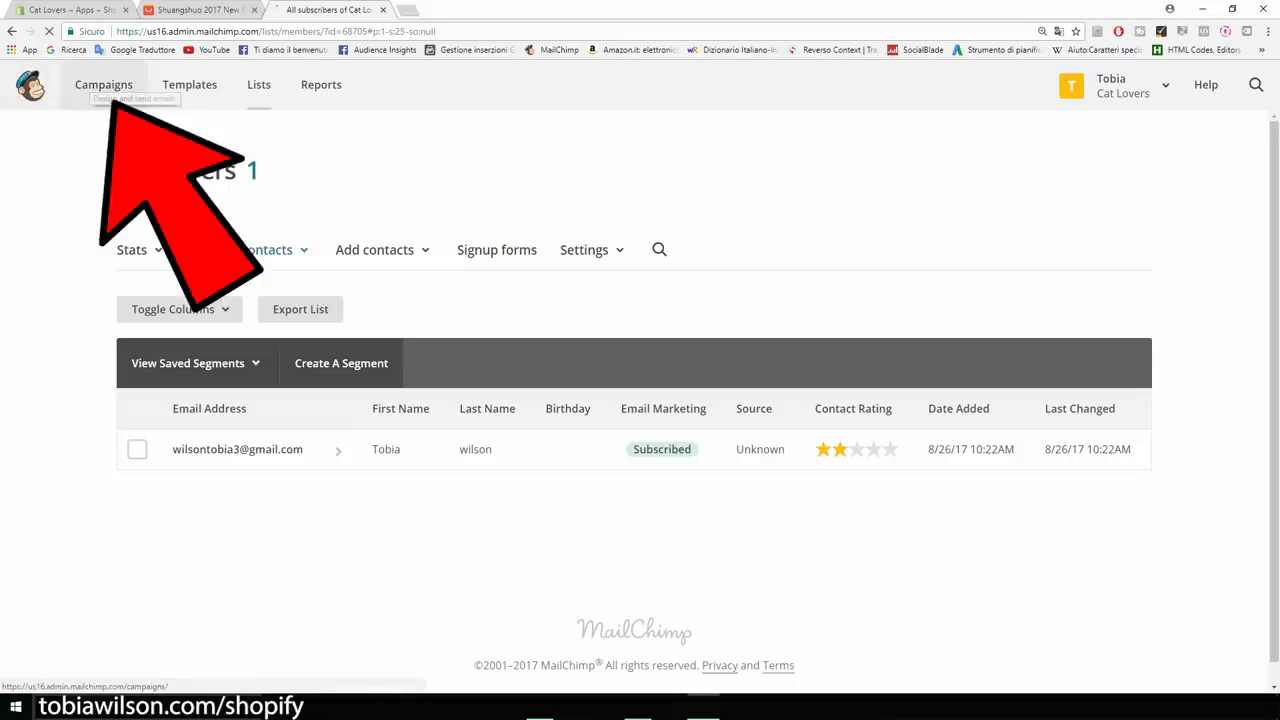
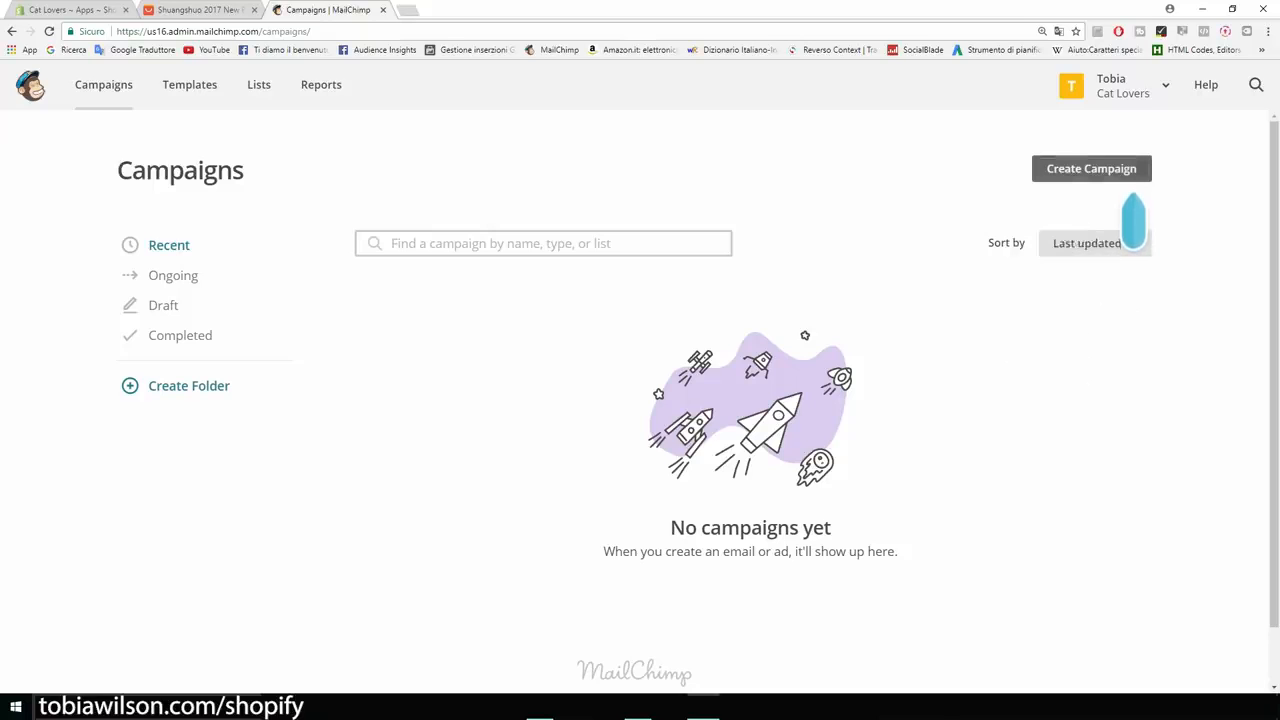
Create a regular email campaign named 'Product' and begin building it.
{"action": "left_click", "coordinate": [1120, 176]}
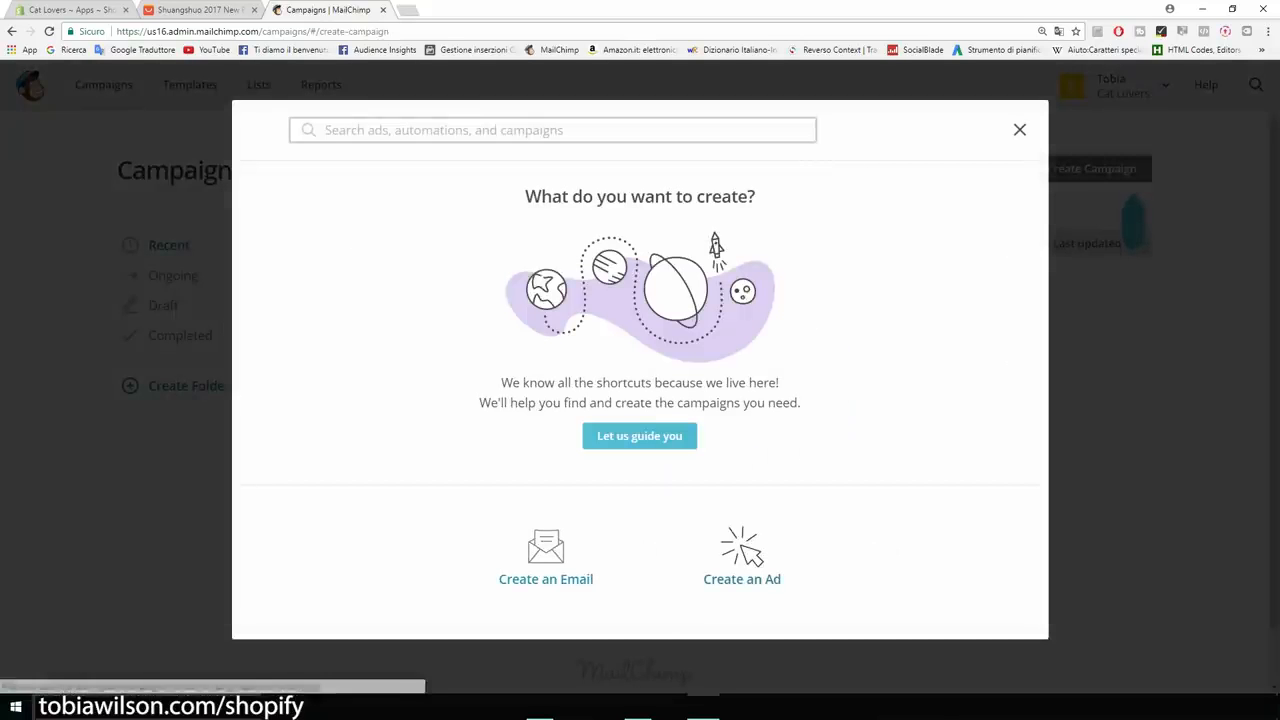
{"action": "left_click", "coordinate": [546, 555]}
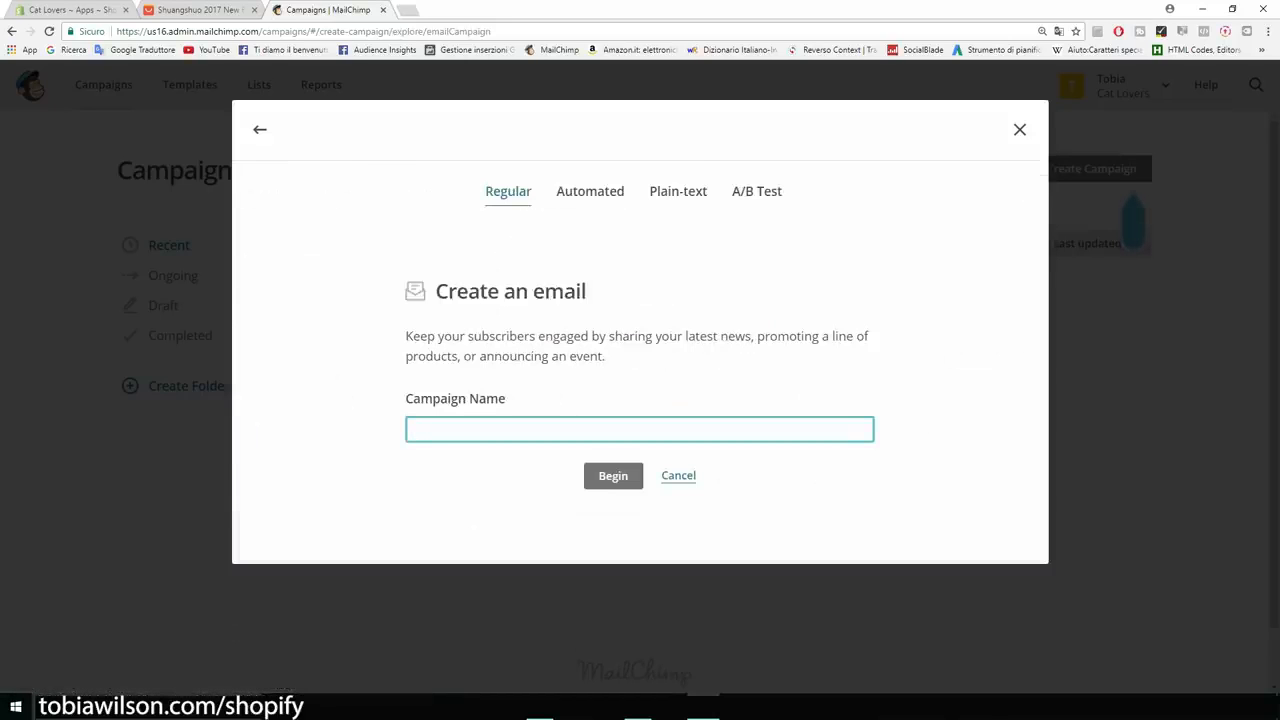
{"action": "type", "text": "nEW "}
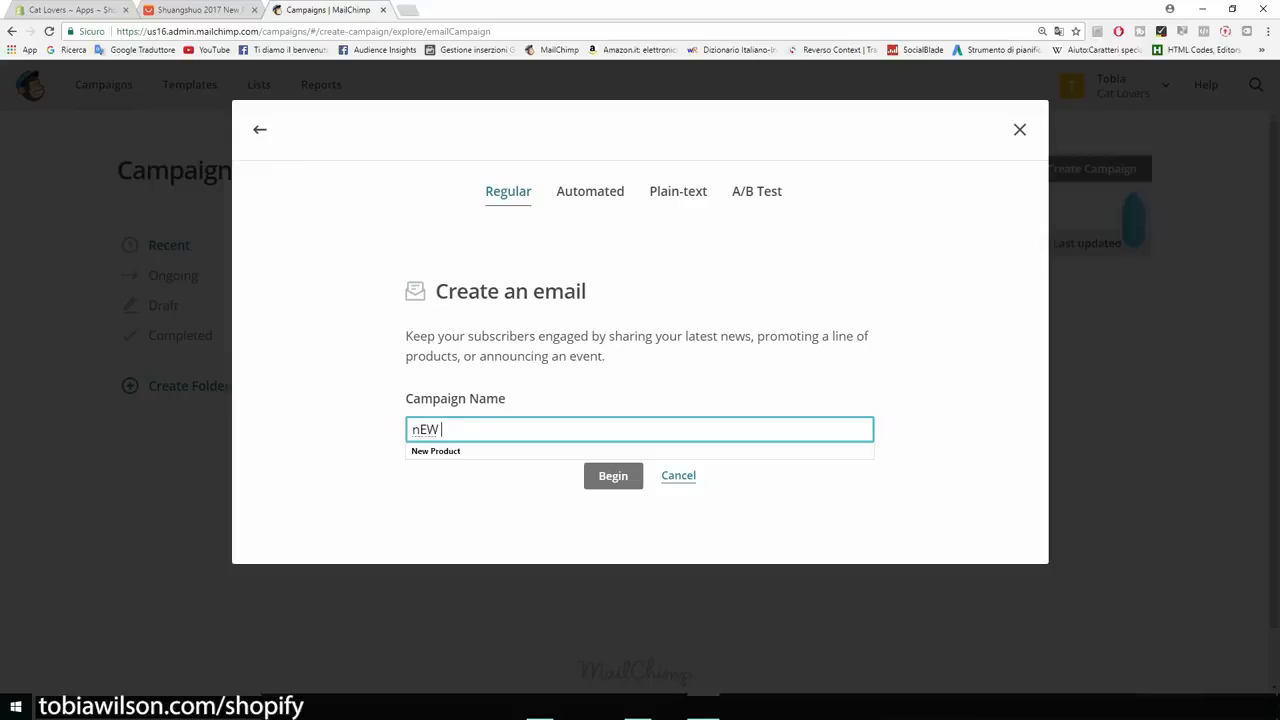
{"action": "type", "text": "pRODUCT"}
{"action": "key", "text": "BackSpace"}
{"action": "key", "text": "BackSpace"}
{"action": "key", "text": "BackSpace"}
{"action": "key", "text": "BackSpace"}
{"action": "key", "text": "BackSpace"}
{"action": "key", "text": "BackSpace"}
{"action": "key", "text": "BackSpace"}
{"action": "key", "text": "BackSpace"}
{"action": "key", "text": "BackSpace"}
{"action": "key", "text": "BackSpace"}
{"action": "key", "text": "BackSpace"}
{"action": "type", "text": "Pro"}
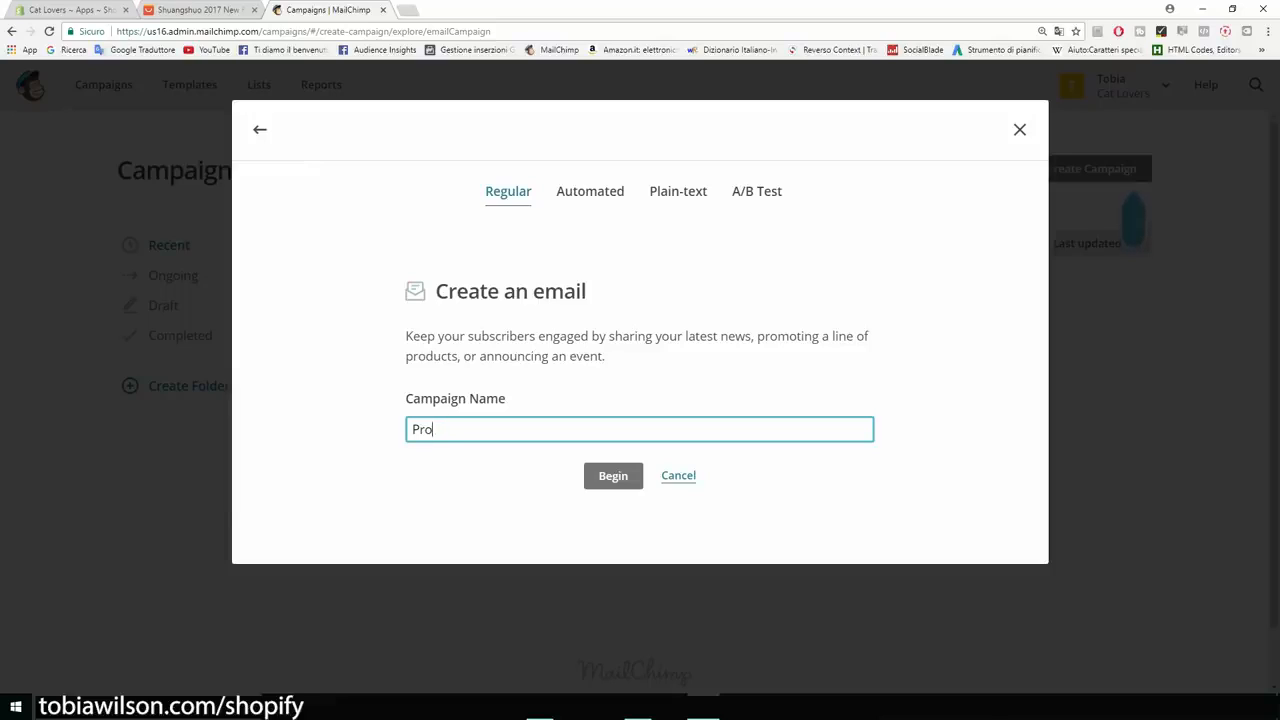
{"action": "type", "text": "duct"}
{"action": "left_click", "coordinate": [613, 476]}
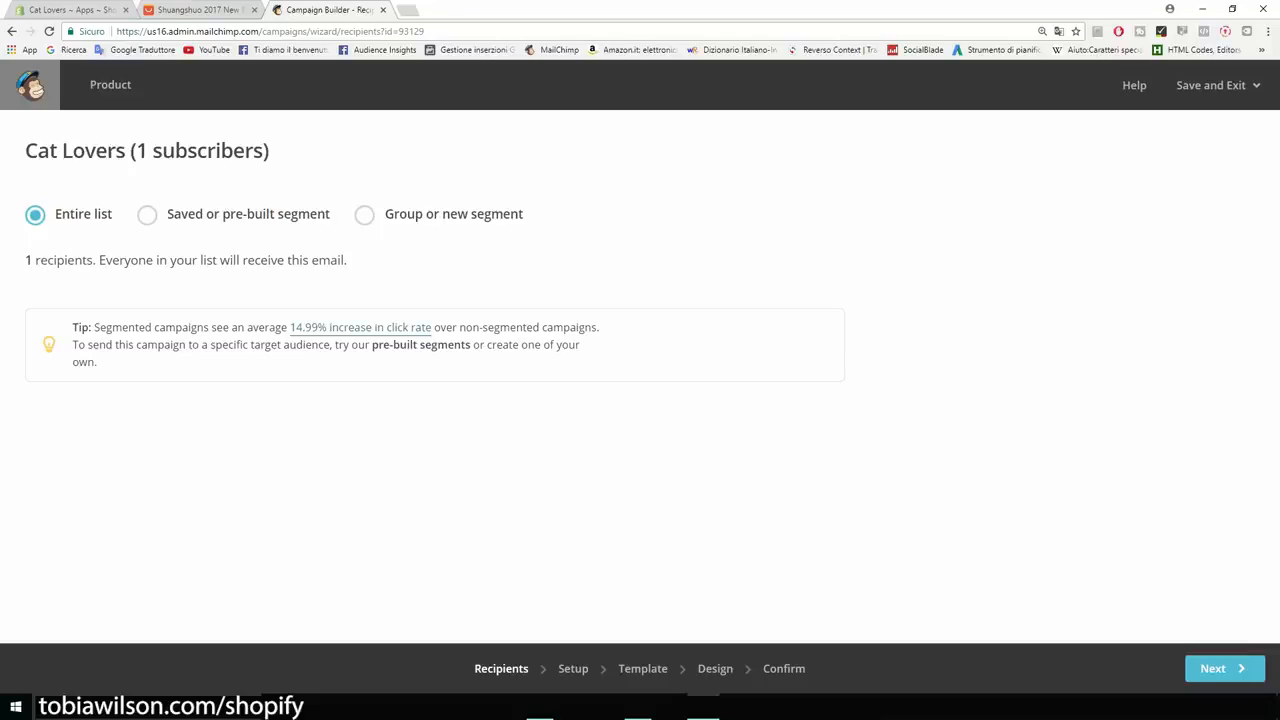
Confirm the Recipients step targets the entire Cat Lovers list and its subscriber count.
{"action": "left_click_drag", "start_coordinate": [25, 150], "coordinate": [130, 150]}
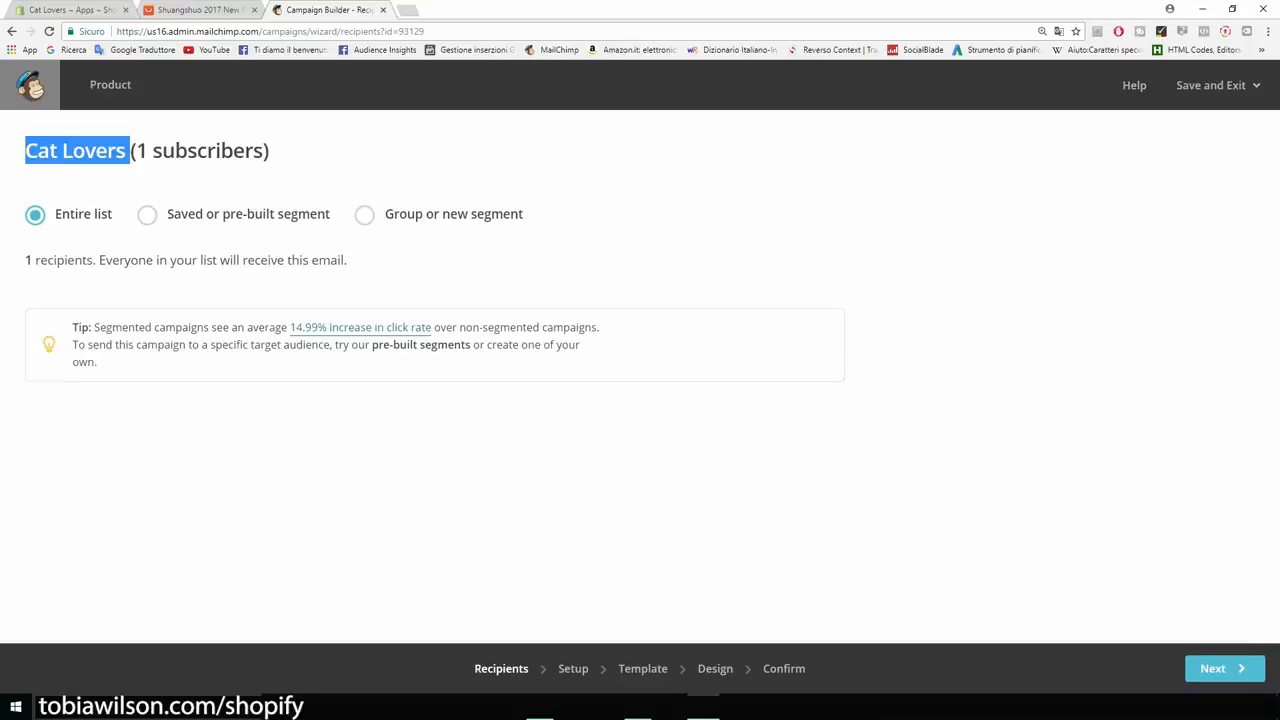
{"action": "left_click", "coordinate": [134, 152]}
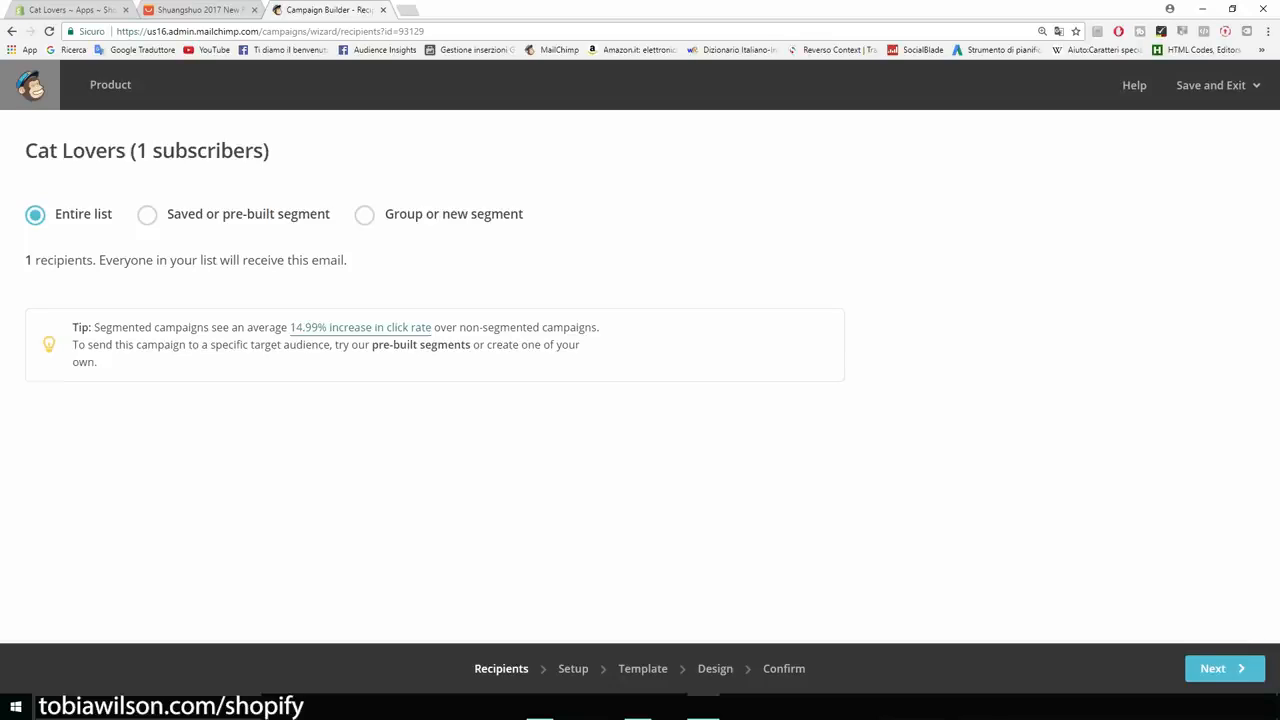
{"action": "left_click_drag", "start_coordinate": [25, 260], "coordinate": [67, 260]}
{"action": "left_click", "coordinate": [67, 261]}
On the Setup step, rename the campaign to 'New product'.
{"action": "left_click", "coordinate": [1224, 668]}
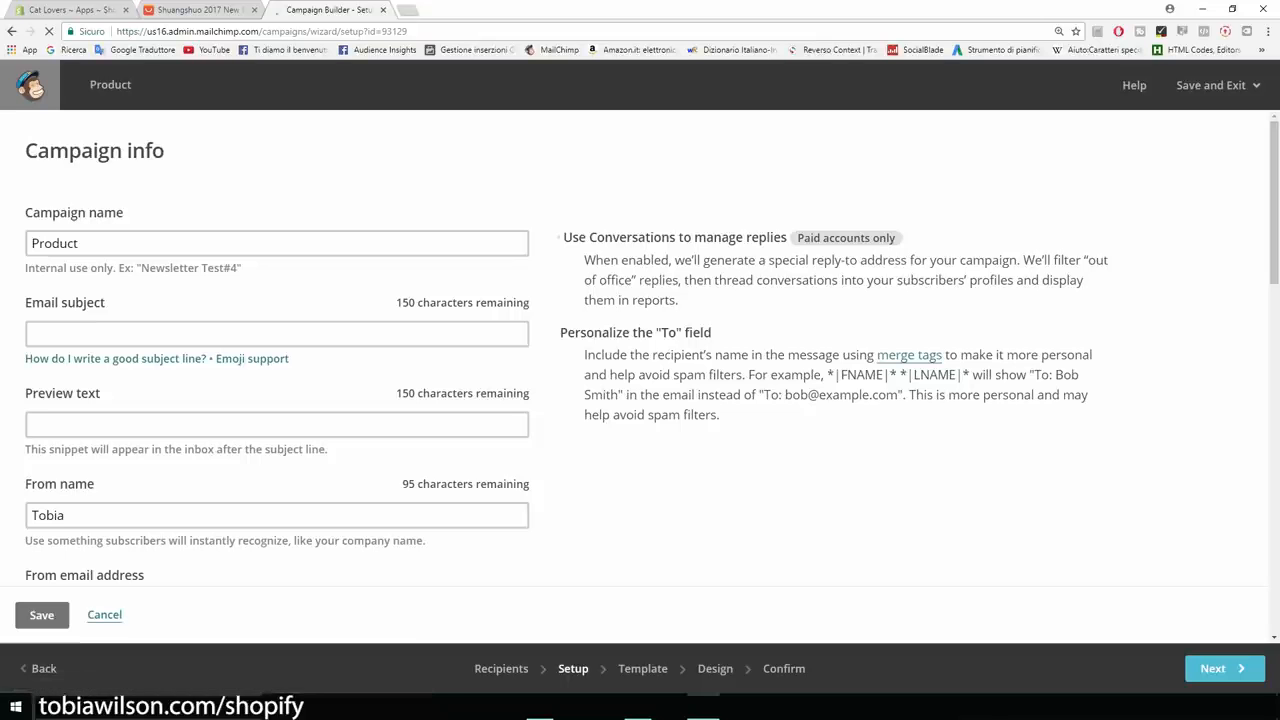
{"action": "scroll", "coordinate": [640, 376], "scroll_direction": "down", "scroll_amount": 1}
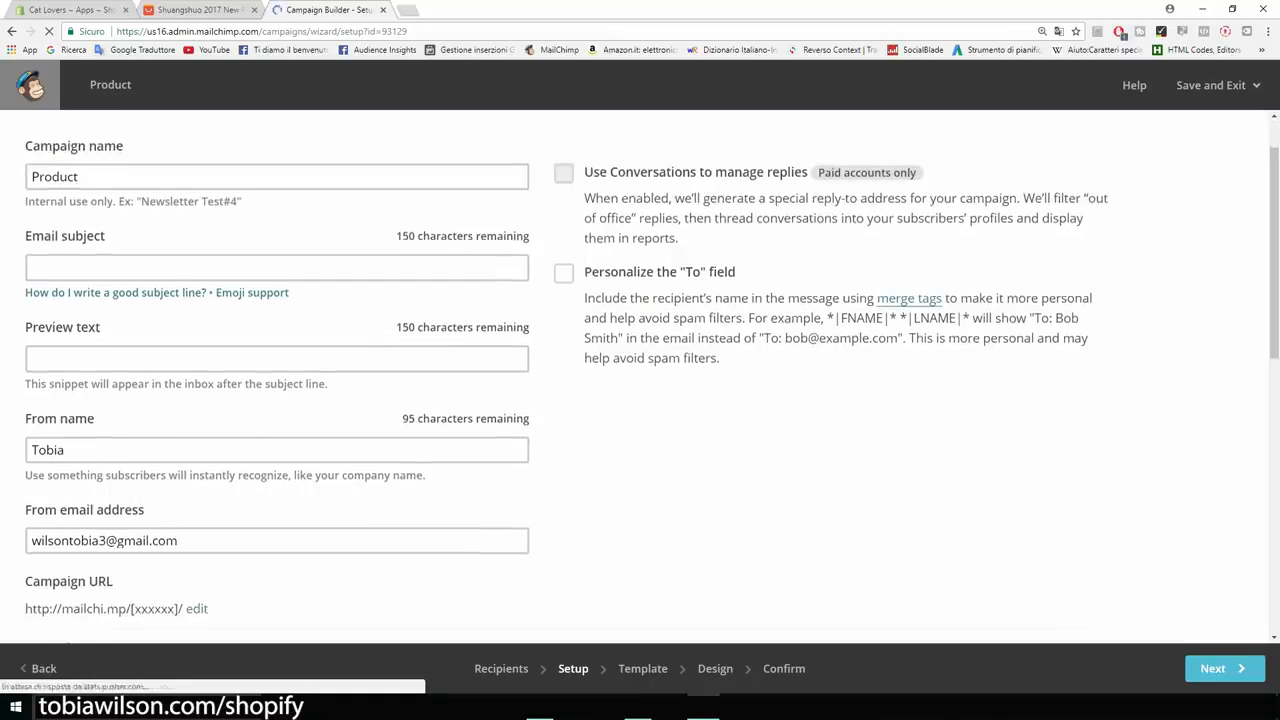
{"action": "scroll", "coordinate": [640, 376], "scroll_direction": "up", "scroll_amount": 1}
{"action": "double_click", "coordinate": [56, 243]}
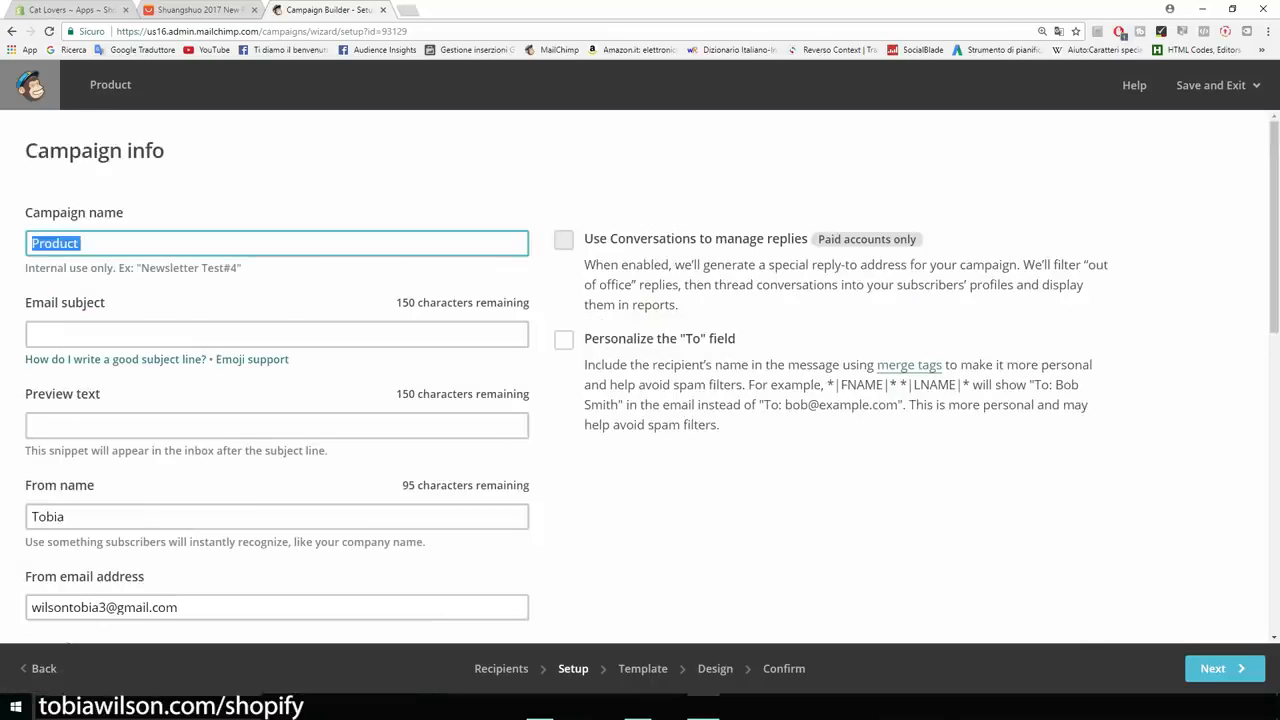
{"action": "key", "text": "BackSpace"}
{"action": "type", "text": "New product"}
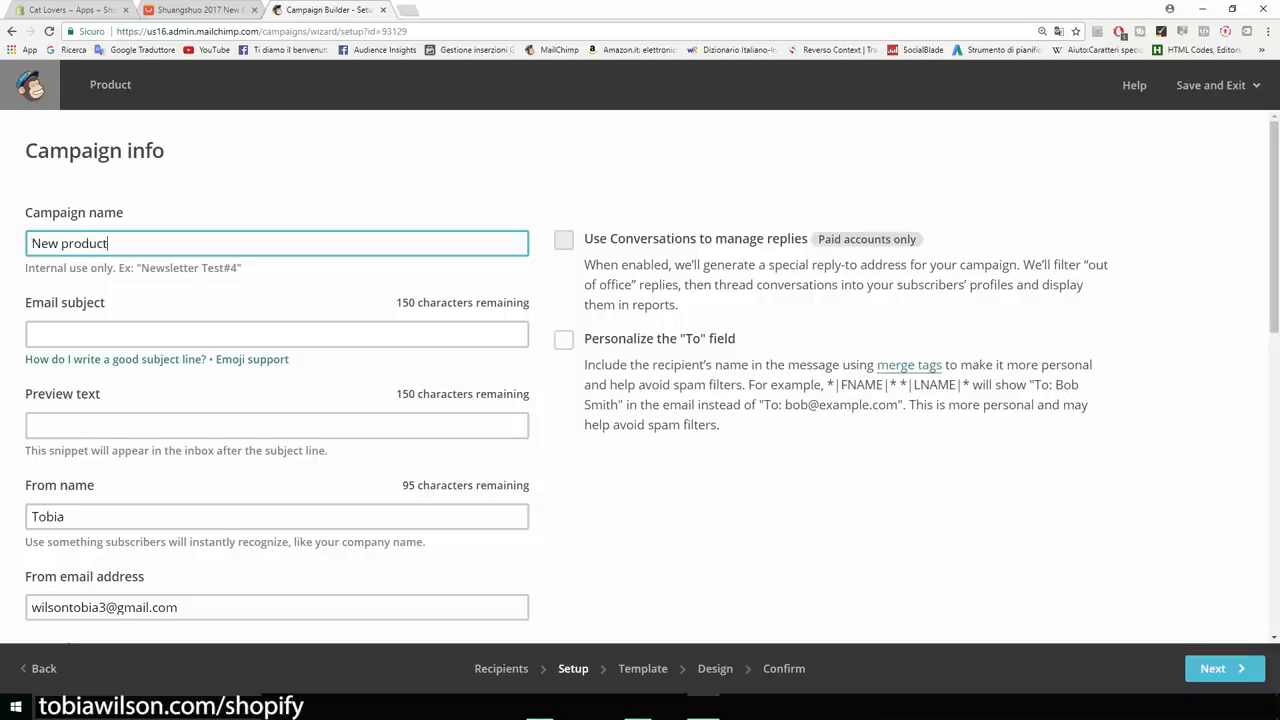
Set the email subject to 'Our new t-shirt is 50% OFF TODAY!'.
{"action": "left_click", "coordinate": [277, 334]}
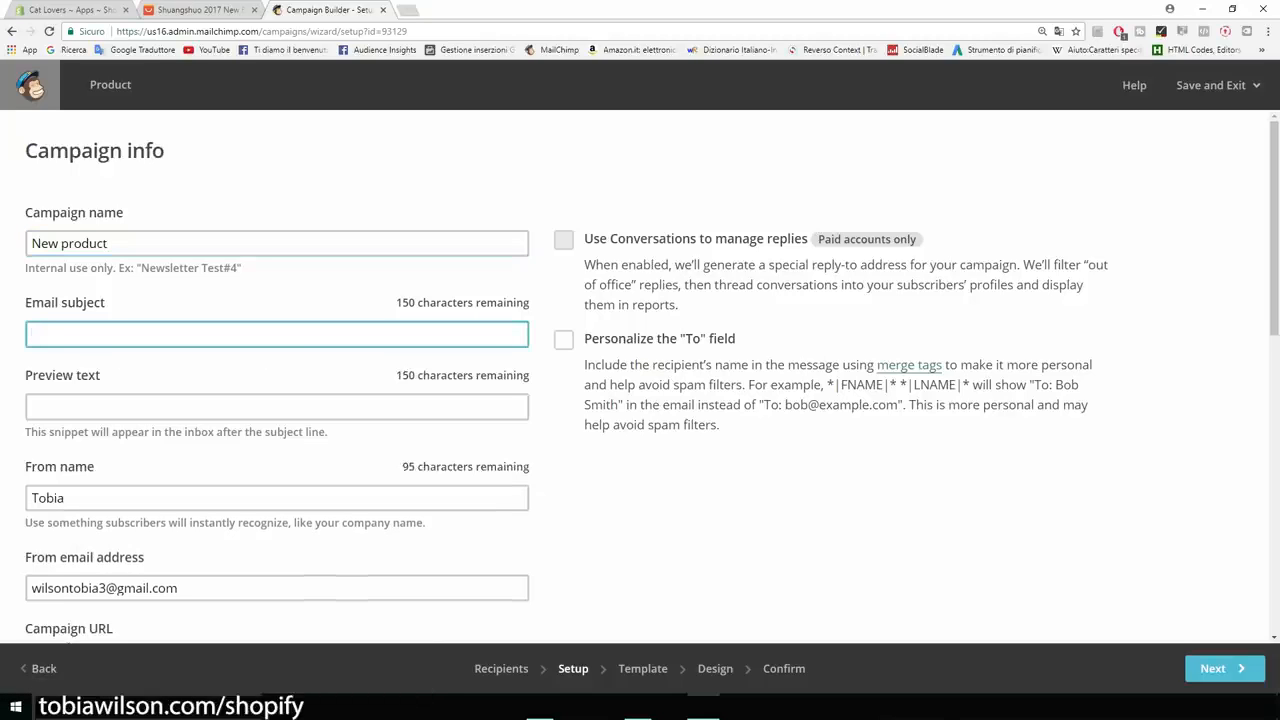
{"action": "type", "text": "This new product is 50% OFF TODAY!"}
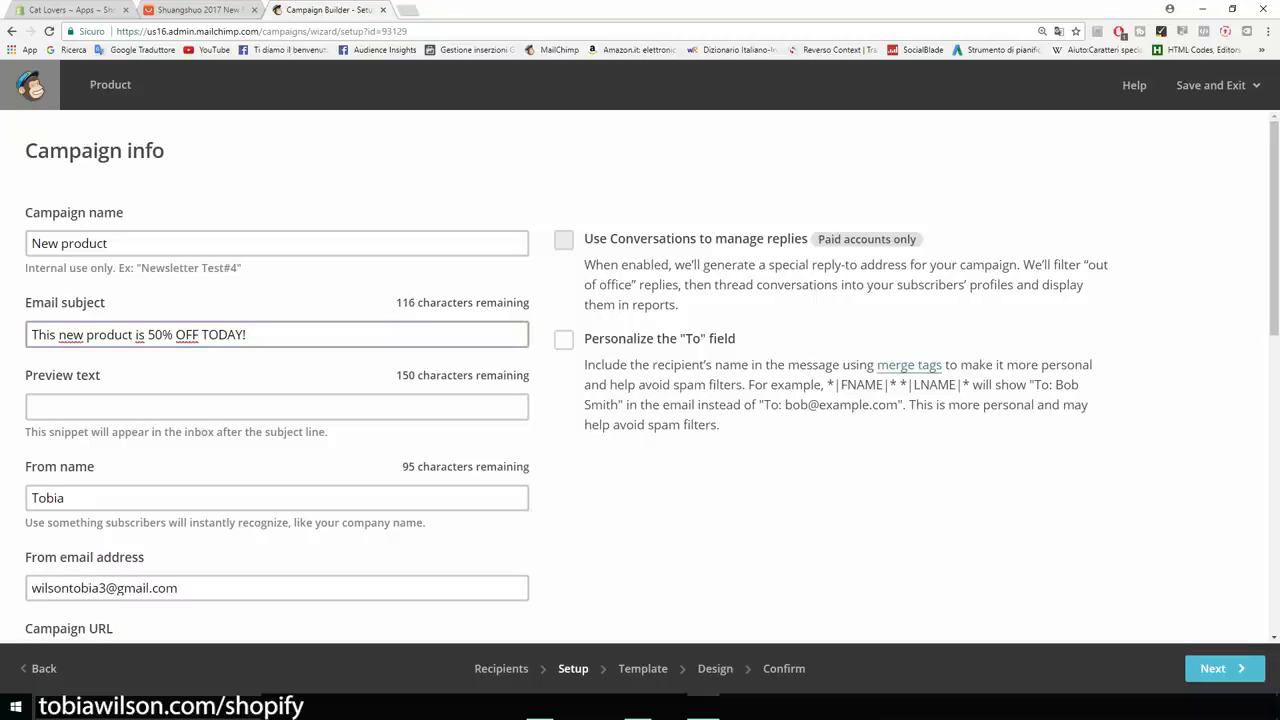
{"action": "key", "text": "shift+Left"}
{"action": "key", "text": "shift+Left"}
{"action": "key", "text": "shift+Left"}
{"action": "key", "text": "shift+Left"}
{"action": "key", "text": "shift+Left"}
{"action": "key", "text": "shift+Left"}
{"action": "key", "text": "shift+Left"}
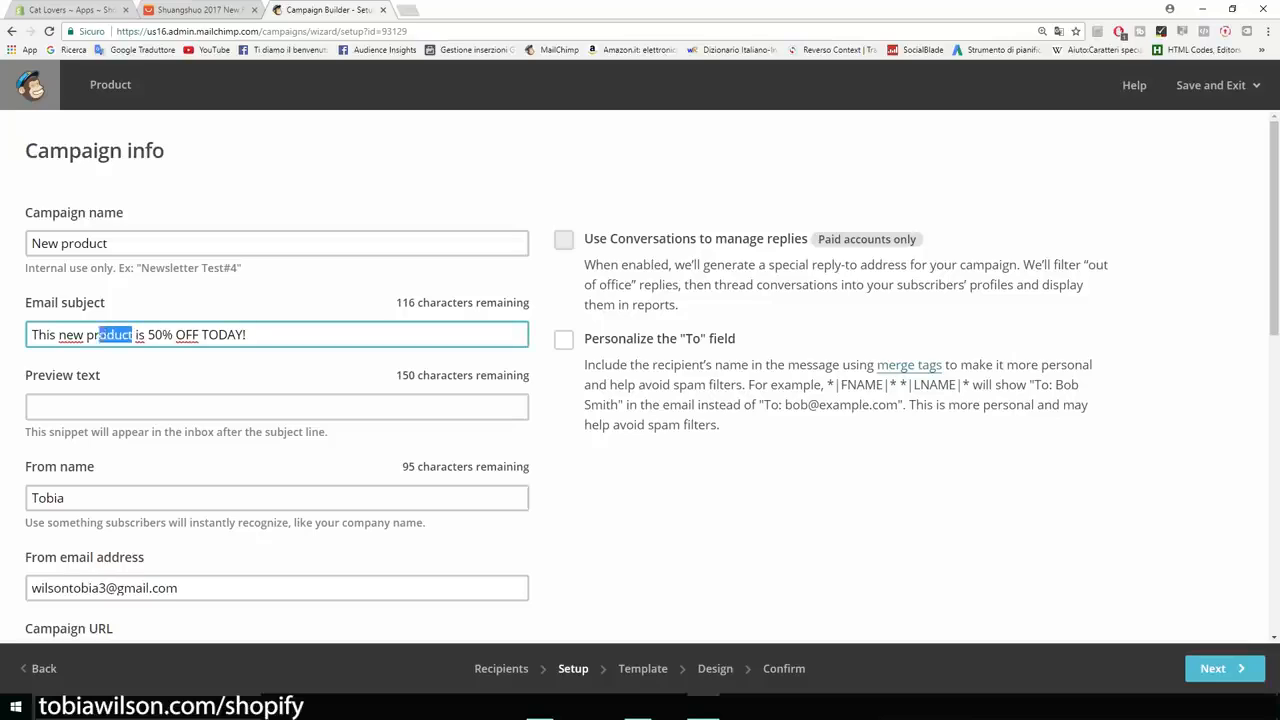
{"action": "key", "text": "BackSpace"}
{"action": "key", "text": "BackSpace"}
{"action": "key", "text": "BackSpace"}
{"action": "key", "text": "BackSpace"}
{"action": "key", "text": "BackSpace"}
{"action": "key", "text": "BackSpace"}
{"action": "key", "text": "BackSpace"}
{"action": "key", "text": "BackSpace"}
{"action": "key", "text": "BackSpace"}
{"action": "key", "text": "BackSpace"}
{"action": "type", "text": "Our new "}
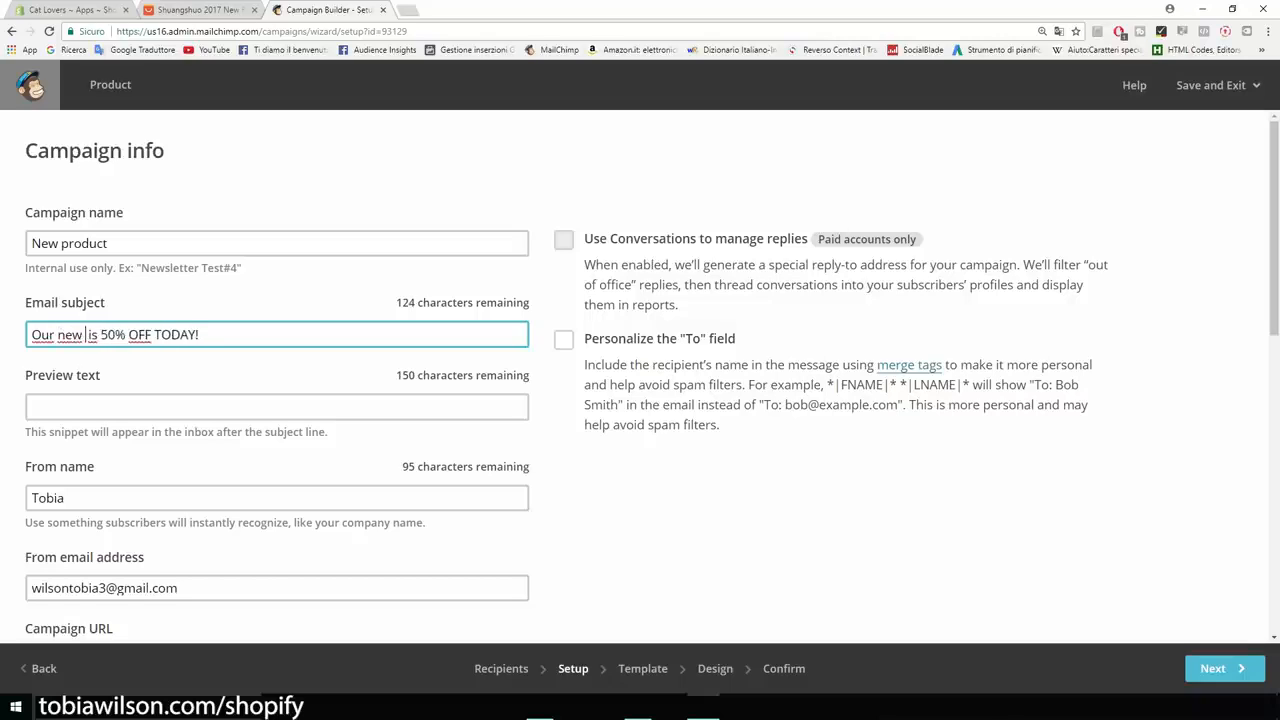
{"action": "type", "text": "t-shirt"}
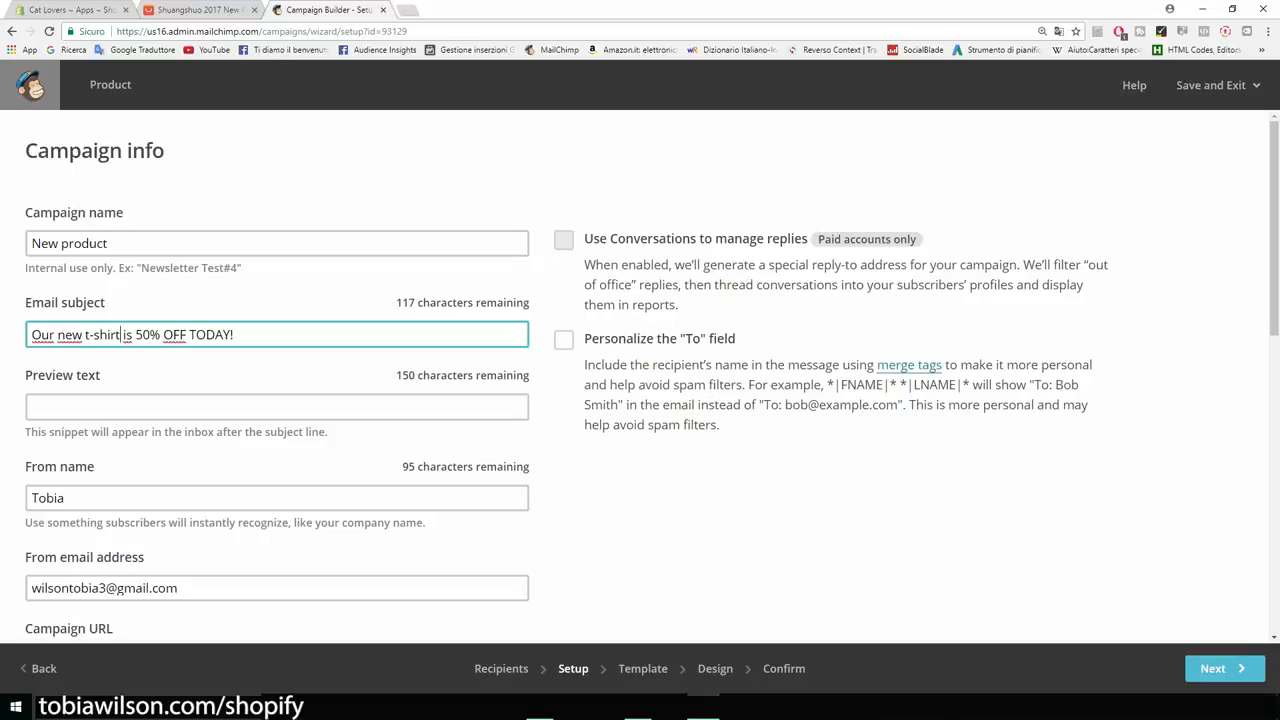
Add the 'Hey there, today we are putting our ...' preview text and the sender's full name.
{"action": "key", "text": "Tab"}
{"action": "scroll", "coordinate": [652, 388], "scroll_direction": "down", "scroll_amount": 1}
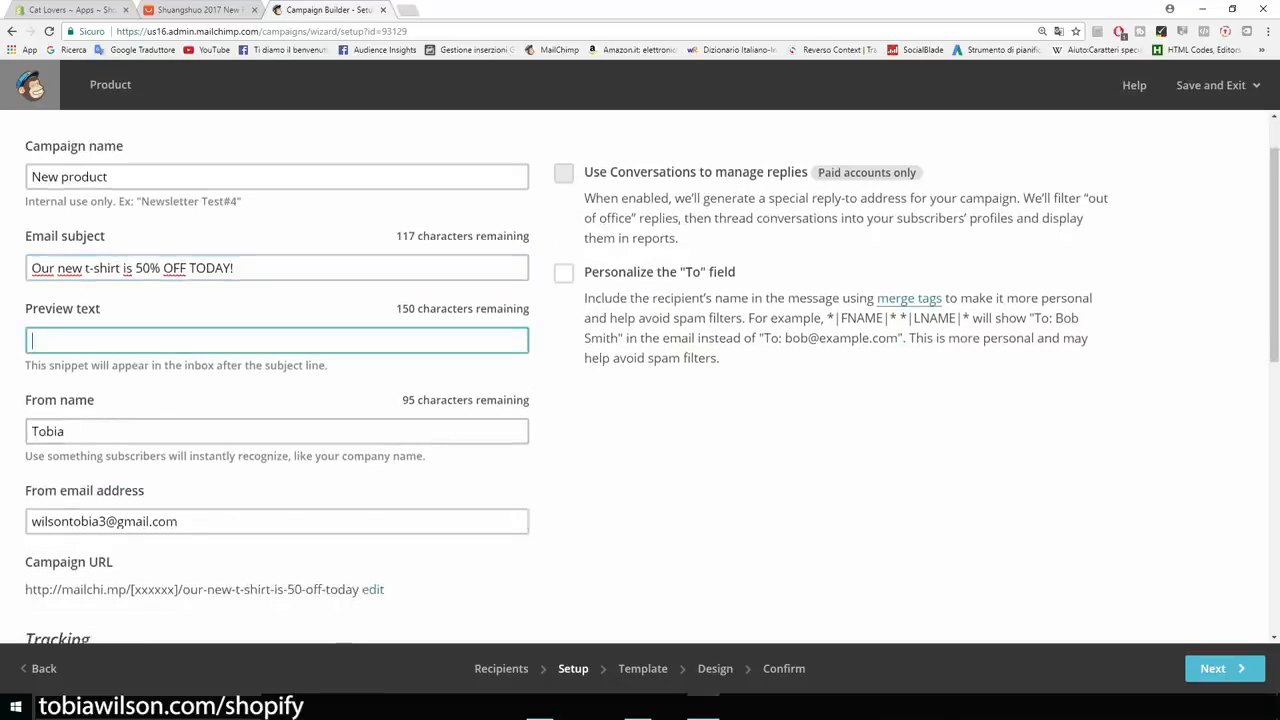
{"action": "type", "text": "Hey there, today we are putting our ..."}
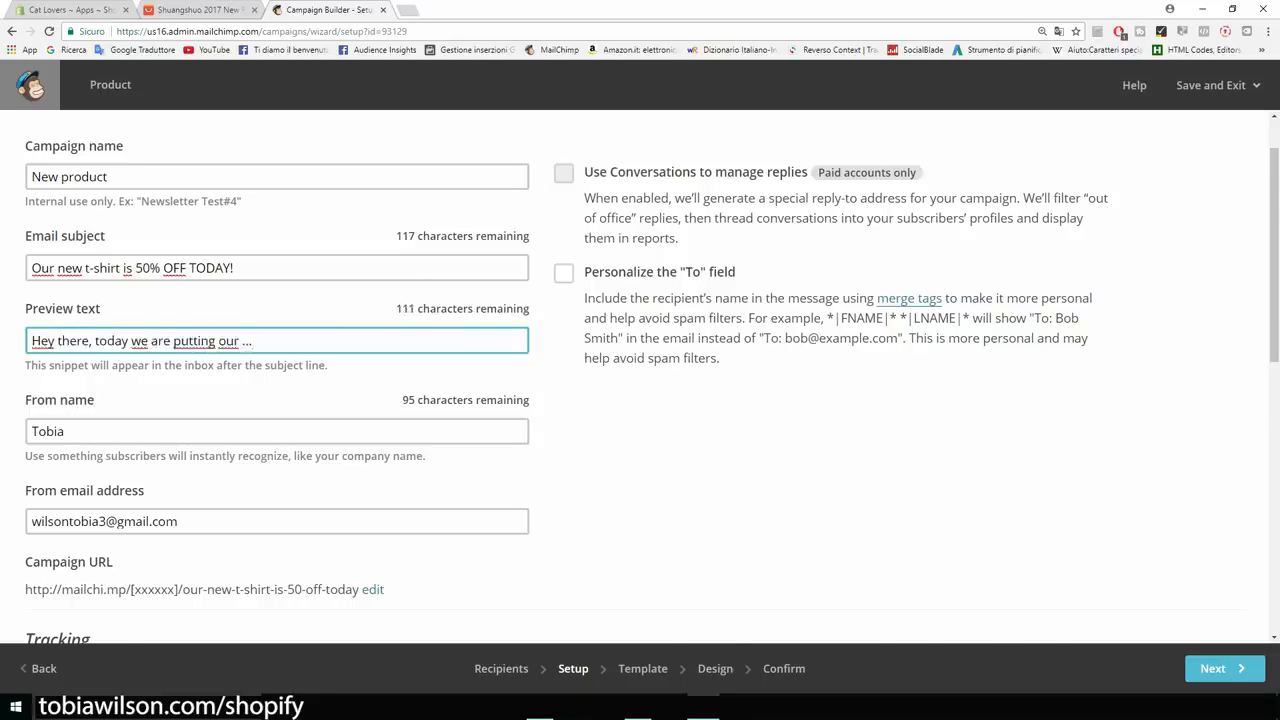
{"action": "scroll", "coordinate": [652, 377], "scroll_direction": "down", "scroll_amount": 3}
{"action": "key", "text": "Tab"}
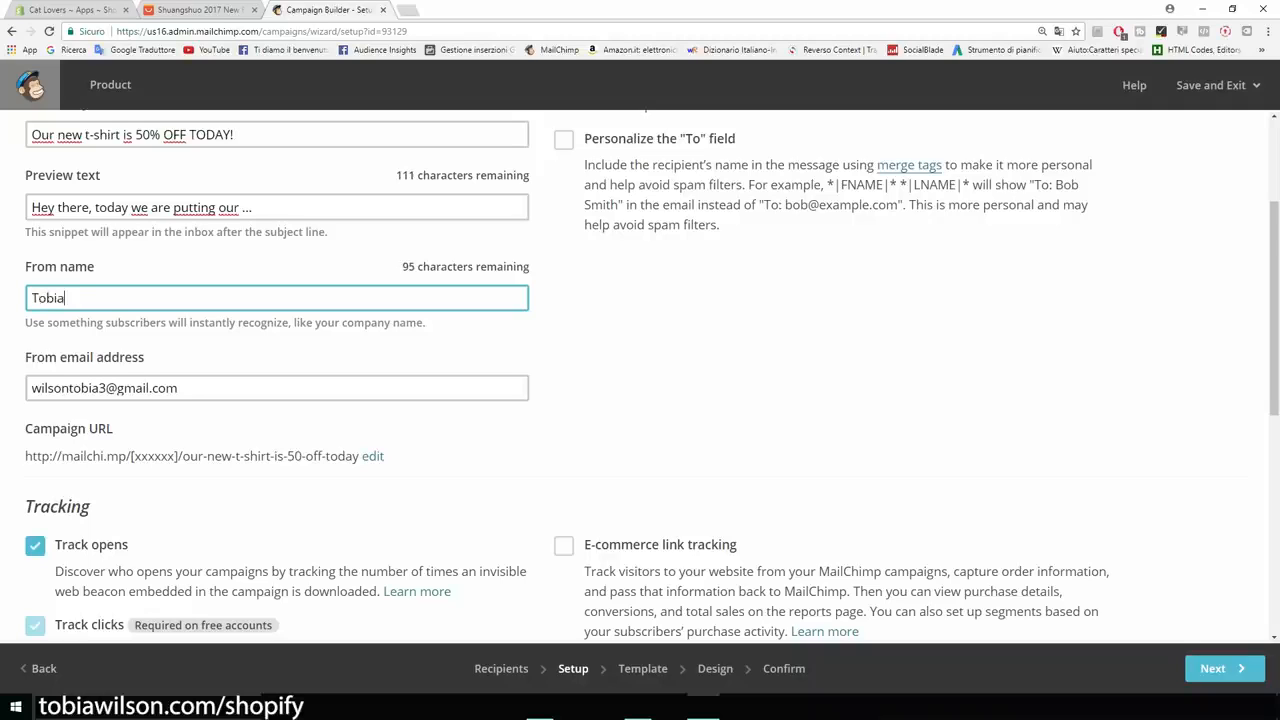
{"action": "scroll", "coordinate": [640, 380], "scroll_direction": "down", "scroll_amount": 3}
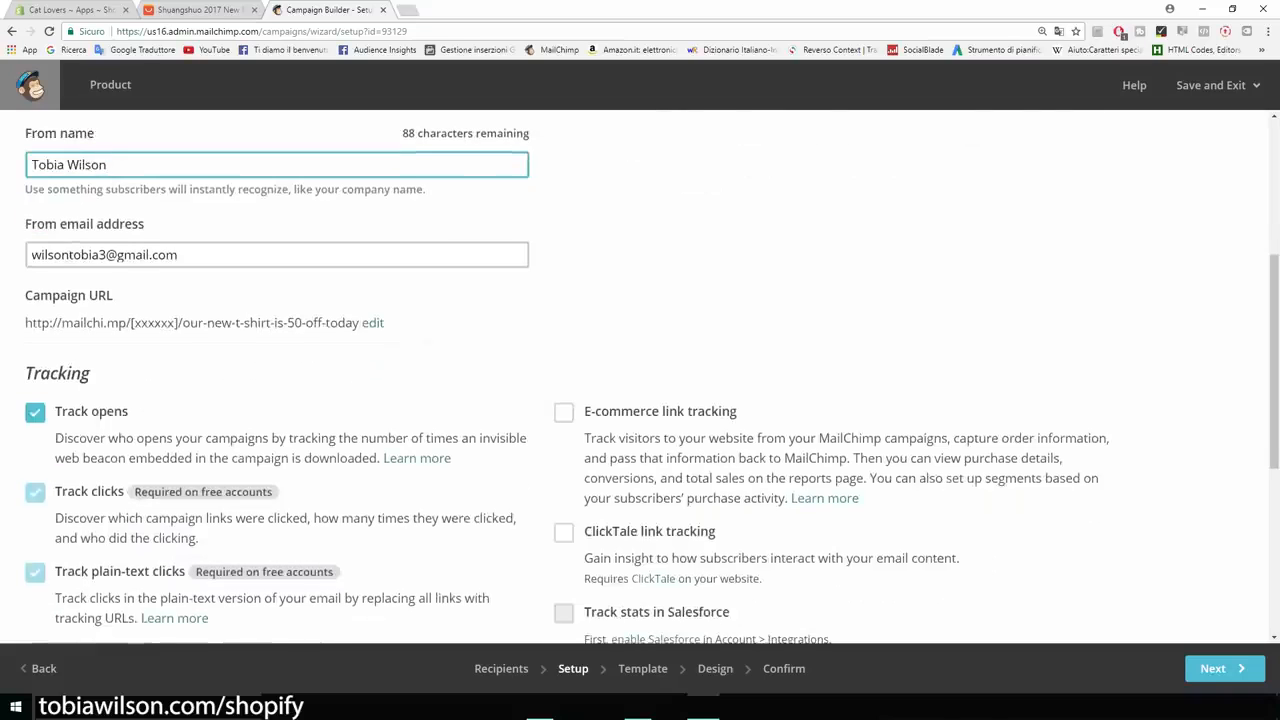
{"action": "scroll", "coordinate": [640, 376], "scroll_direction": "down", "scroll_amount": 2}
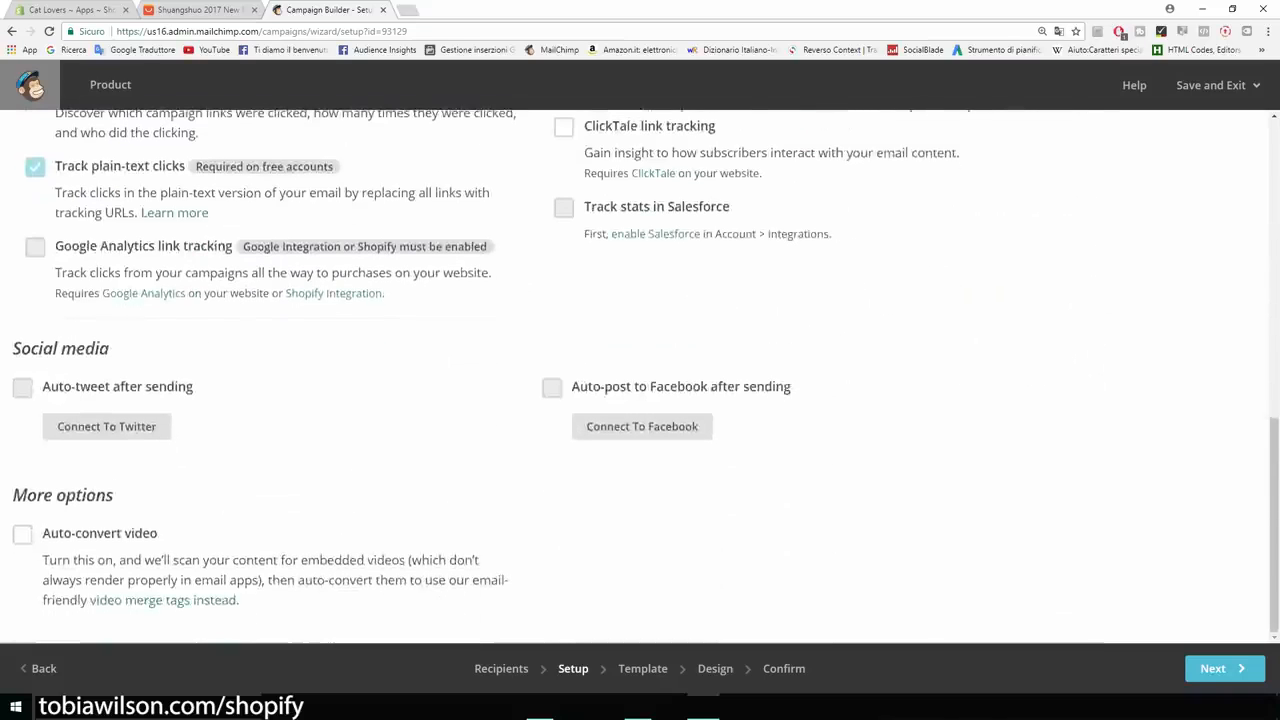
{"action": "left_click", "coordinate": [1218, 668]}
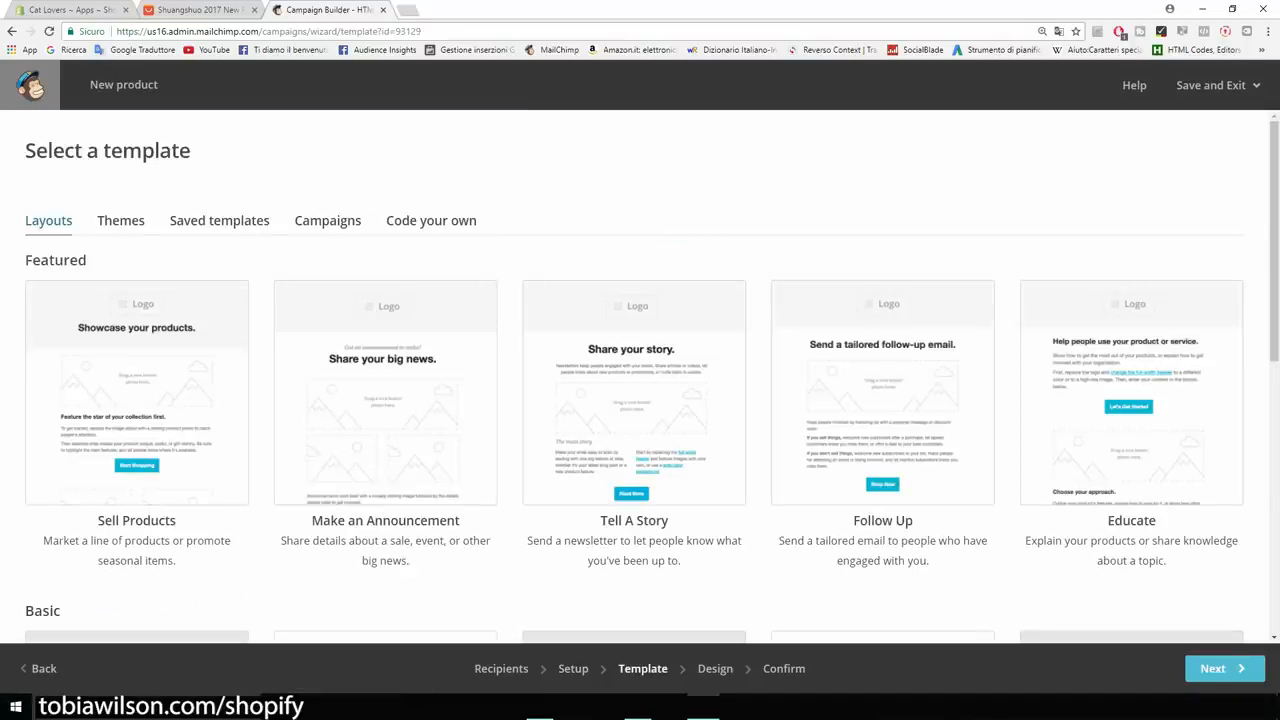
Pick the 1 Column layout from the basic templates.
{"action": "scroll", "coordinate": [640, 380], "scroll_direction": "down", "scroll_amount": 5}
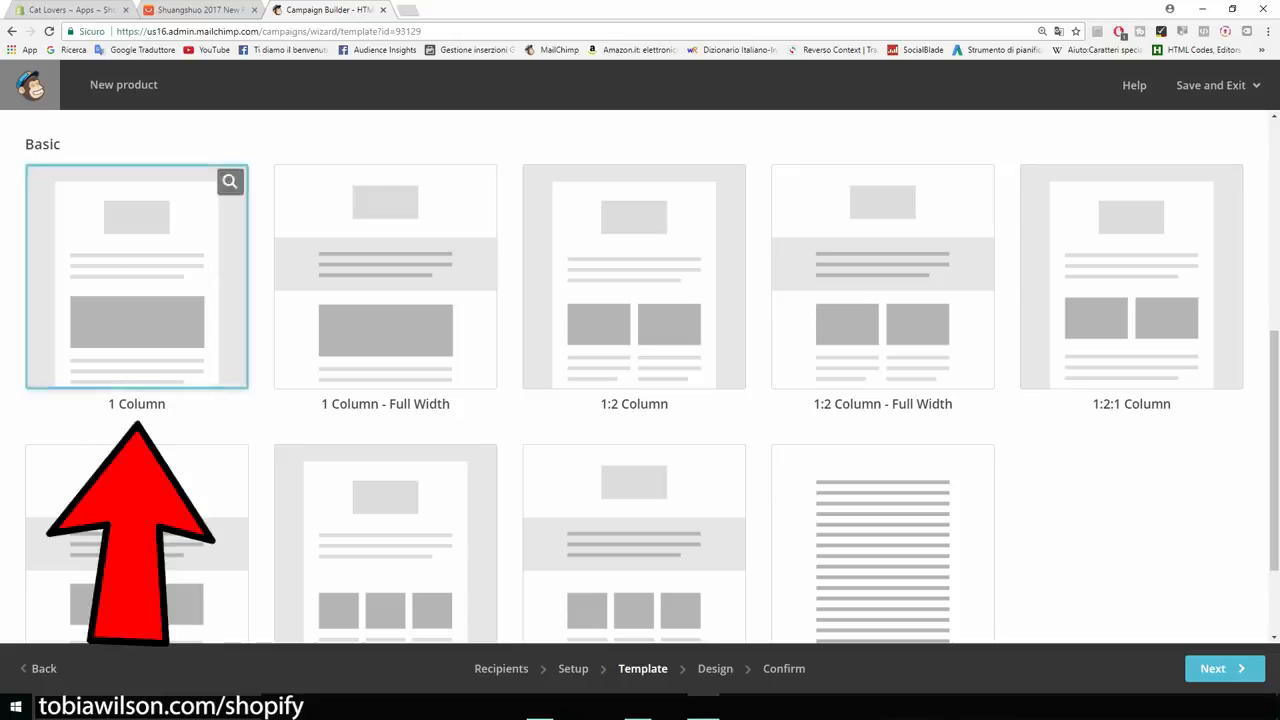
{"action": "scroll", "coordinate": [640, 380], "scroll_direction": "up", "scroll_amount": 4}
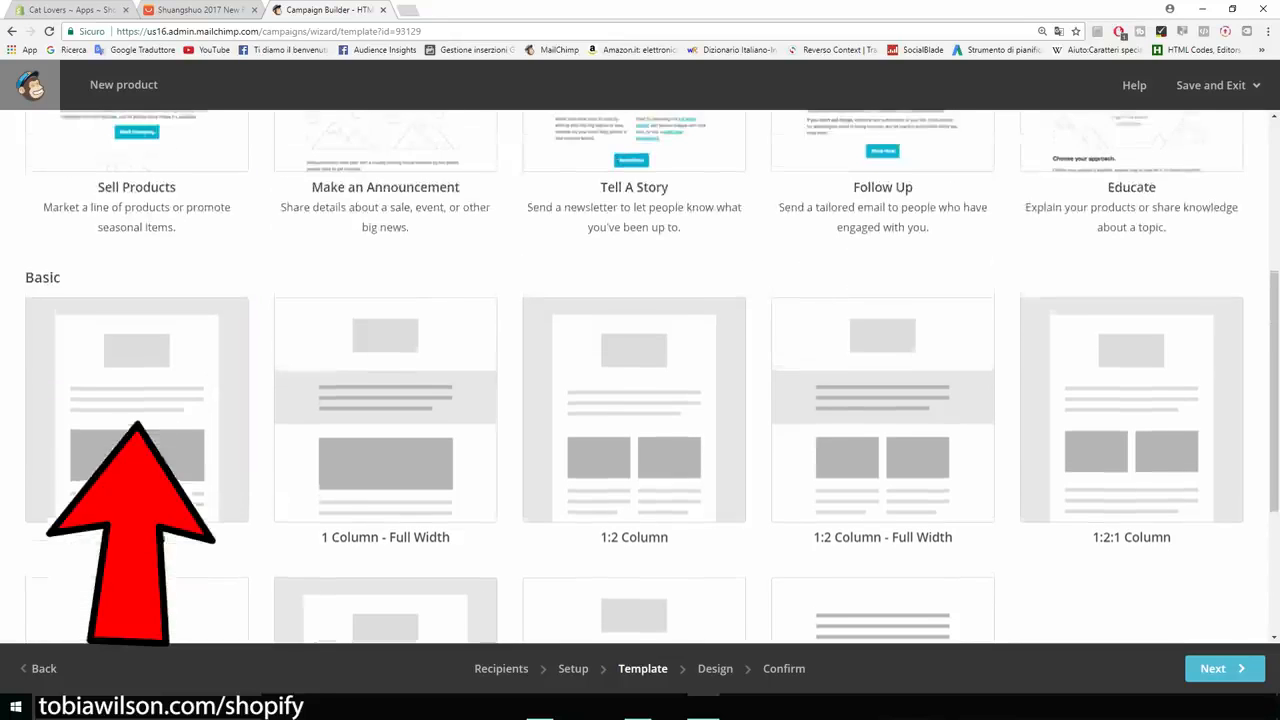
{"action": "scroll", "coordinate": [640, 380], "scroll_direction": "up", "scroll_amount": 1}
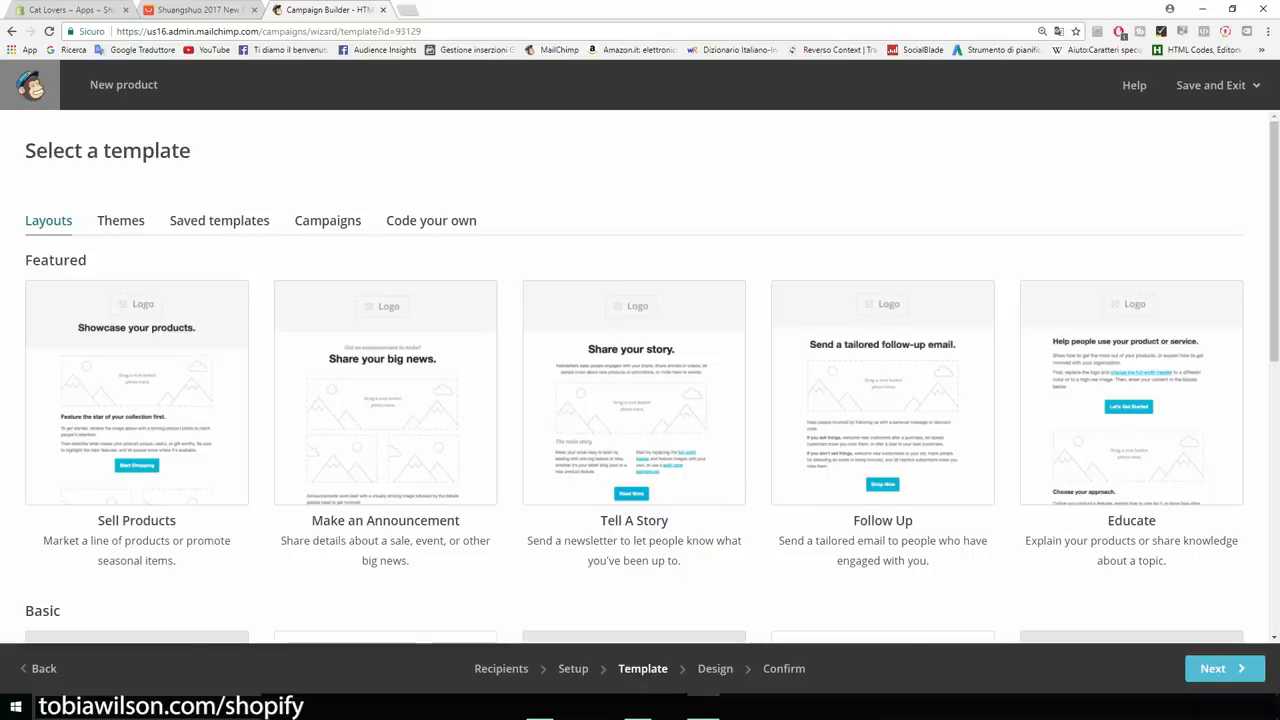
{"action": "scroll", "coordinate": [640, 376], "scroll_direction": "down", "scroll_amount": 1}
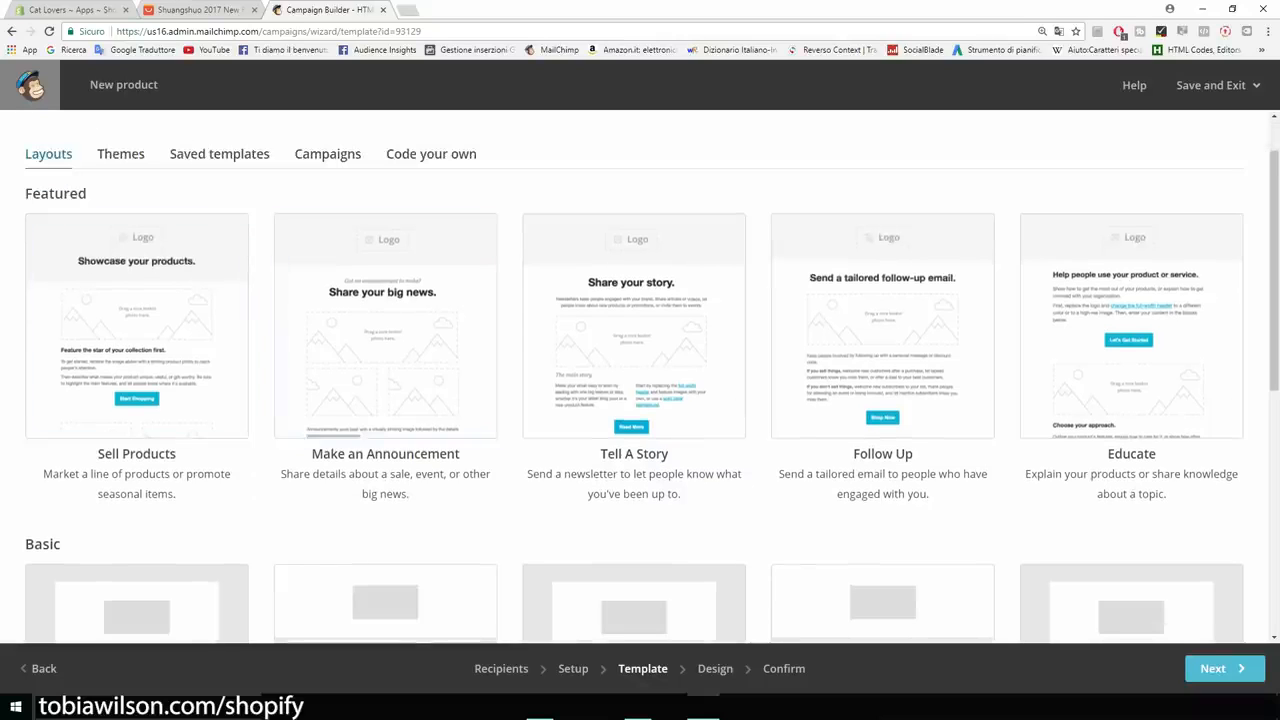
{"action": "scroll", "coordinate": [385, 330], "scroll_direction": "down", "scroll_amount": 3}
{"action": "scroll", "coordinate": [385, 330], "scroll_direction": "up", "scroll_amount": 2}
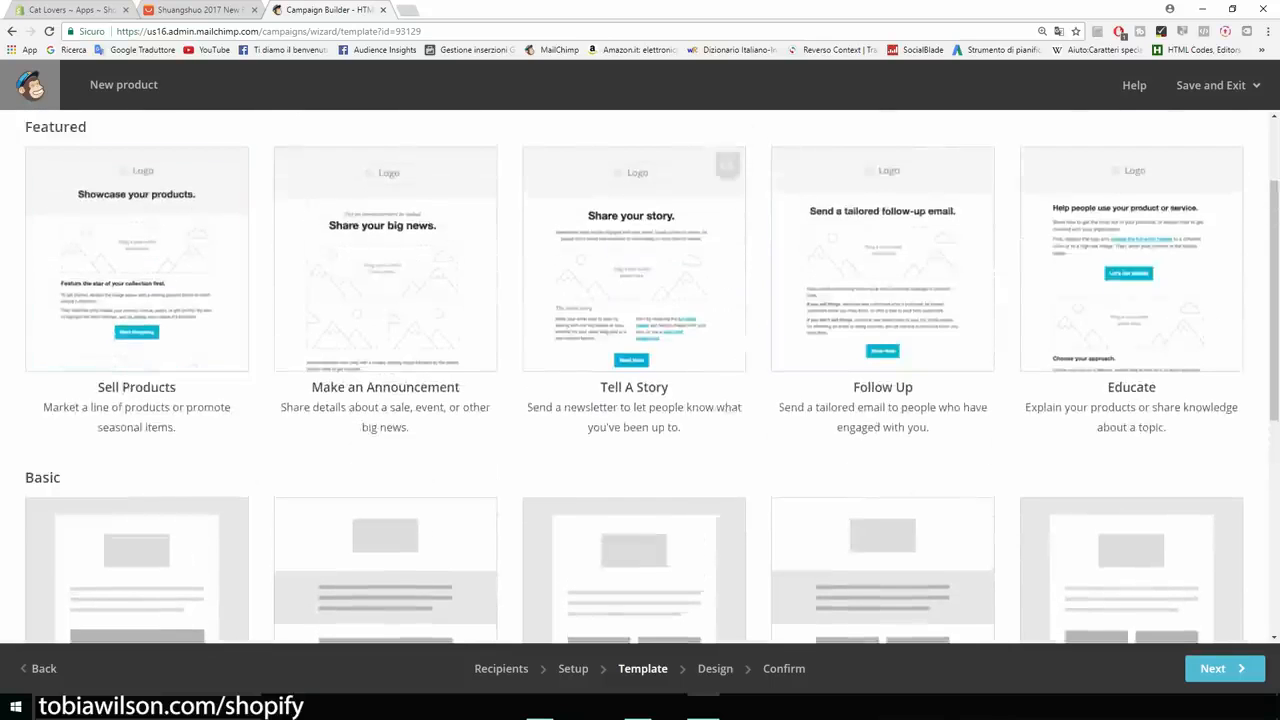
{"action": "scroll", "coordinate": [140, 270], "scroll_direction": "down", "scroll_amount": 5}
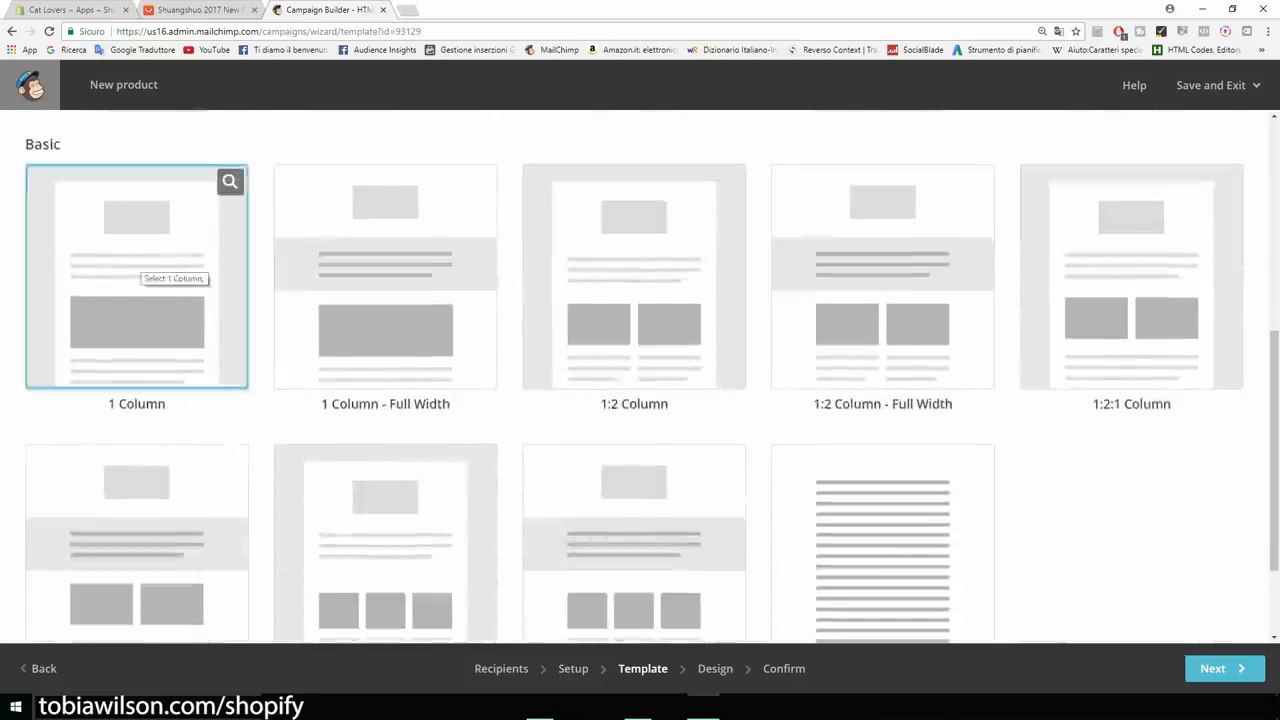
{"action": "left_click", "coordinate": [140, 270]}
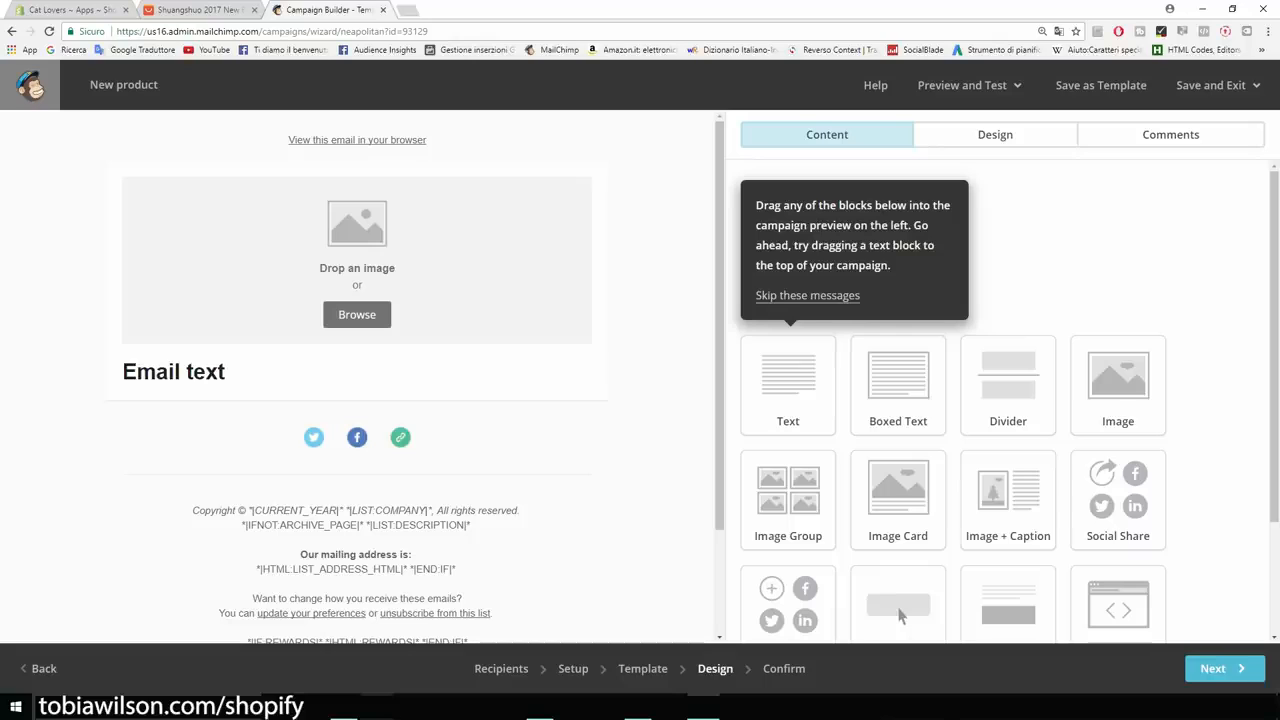
Delete the empty image block from the email.
{"action": "scroll", "coordinate": [898, 615], "scroll_direction": "down", "scroll_amount": 2}
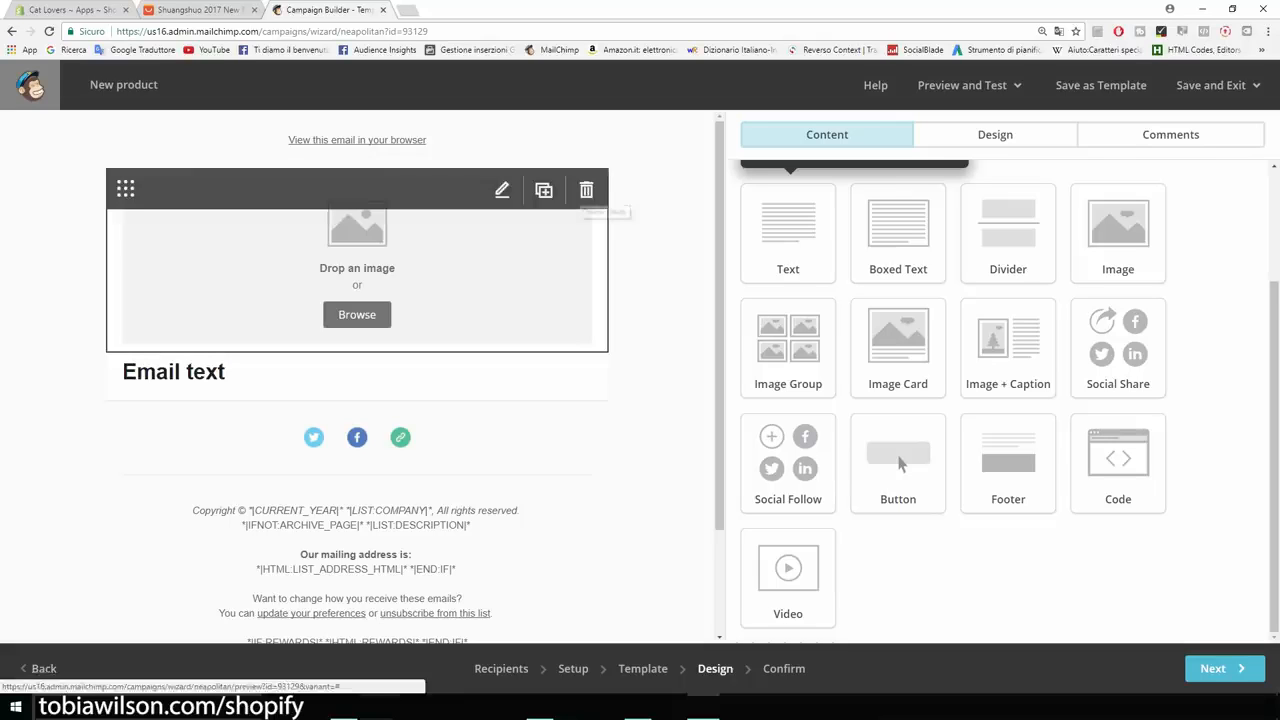
{"action": "left_click", "coordinate": [586, 189]}
{"action": "key", "text": "Return"}
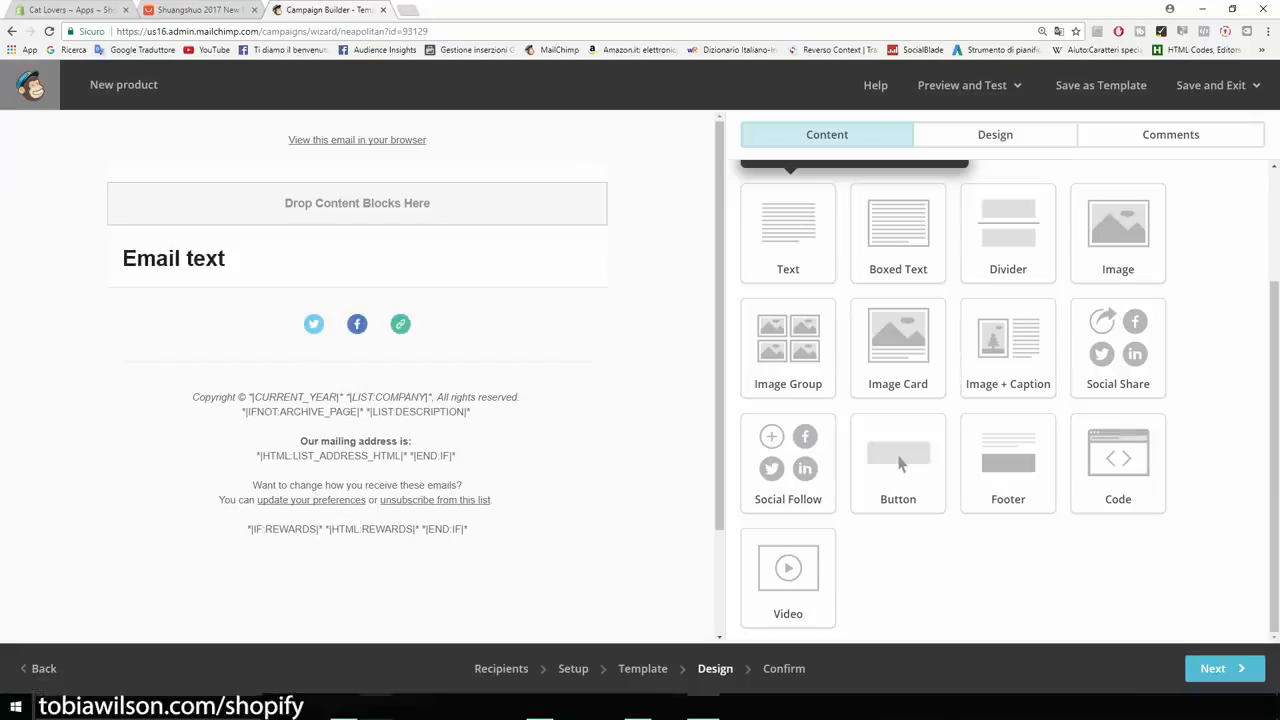
Replace the placeholder email text with 'Hey' and open a new browser tab.
{"action": "left_click", "coordinate": [350, 258]}
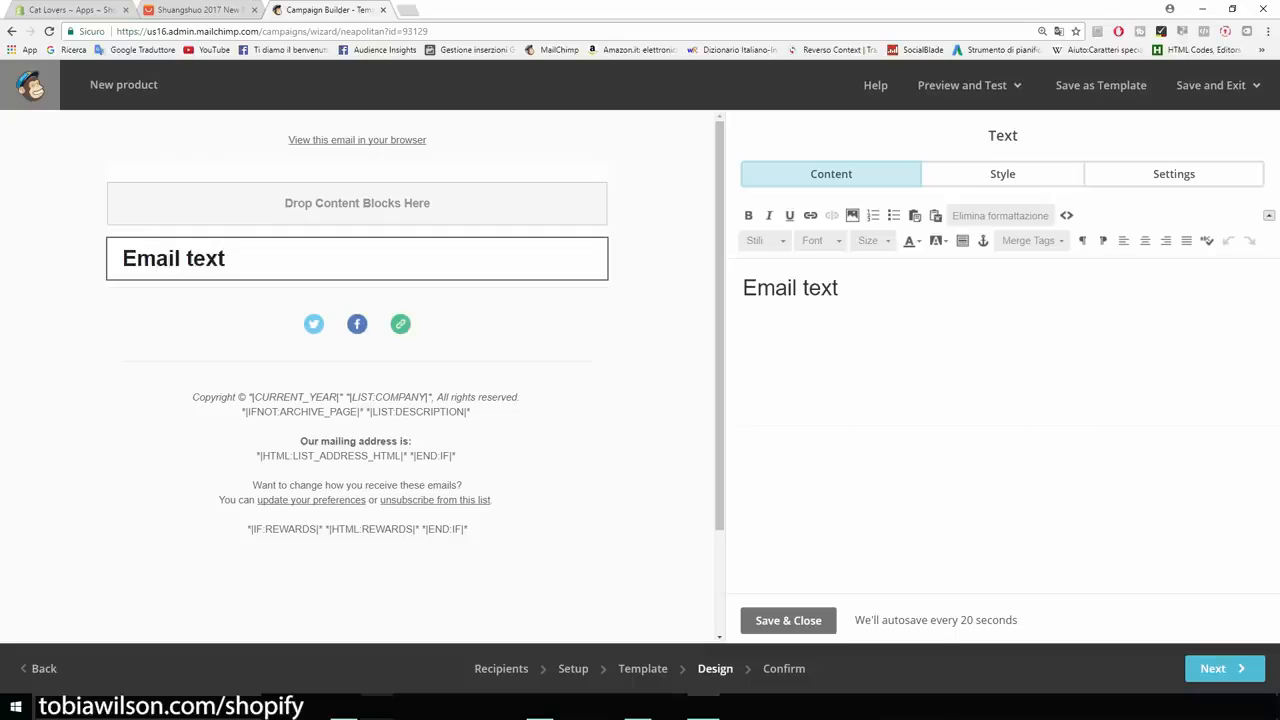
{"action": "key", "text": "ctrl+a"}
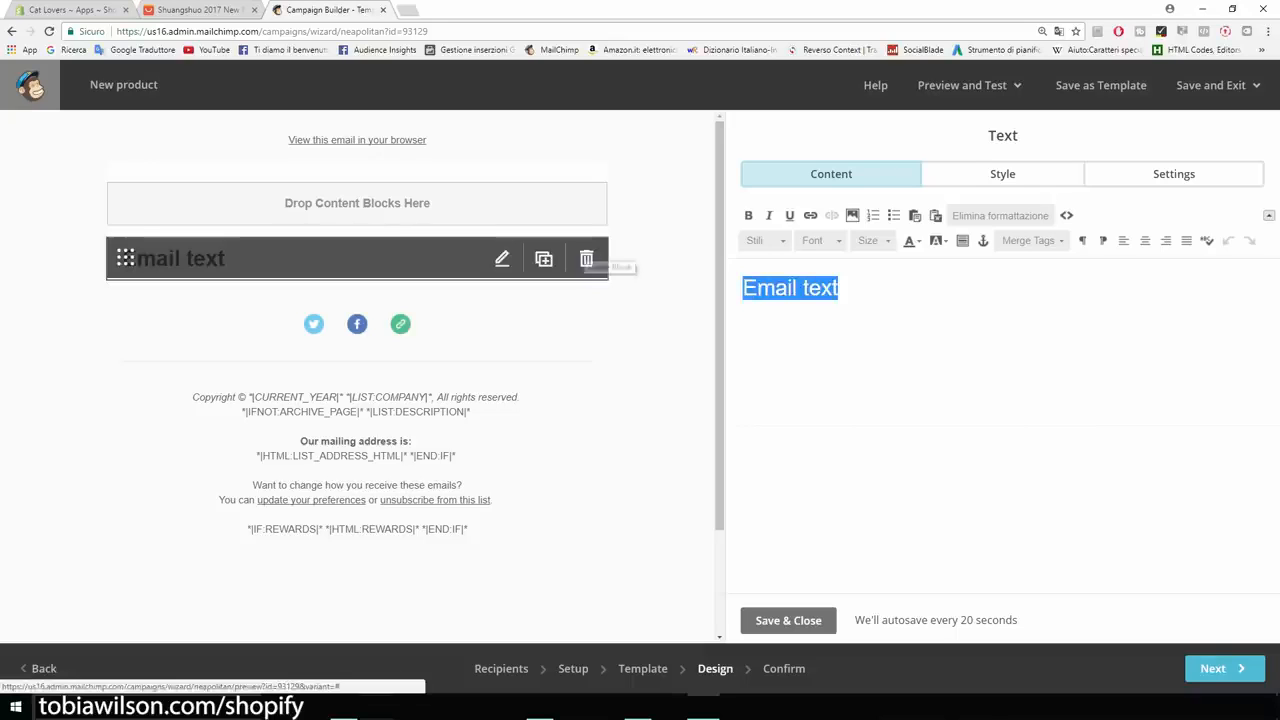
{"action": "type", "text": "Hey"}
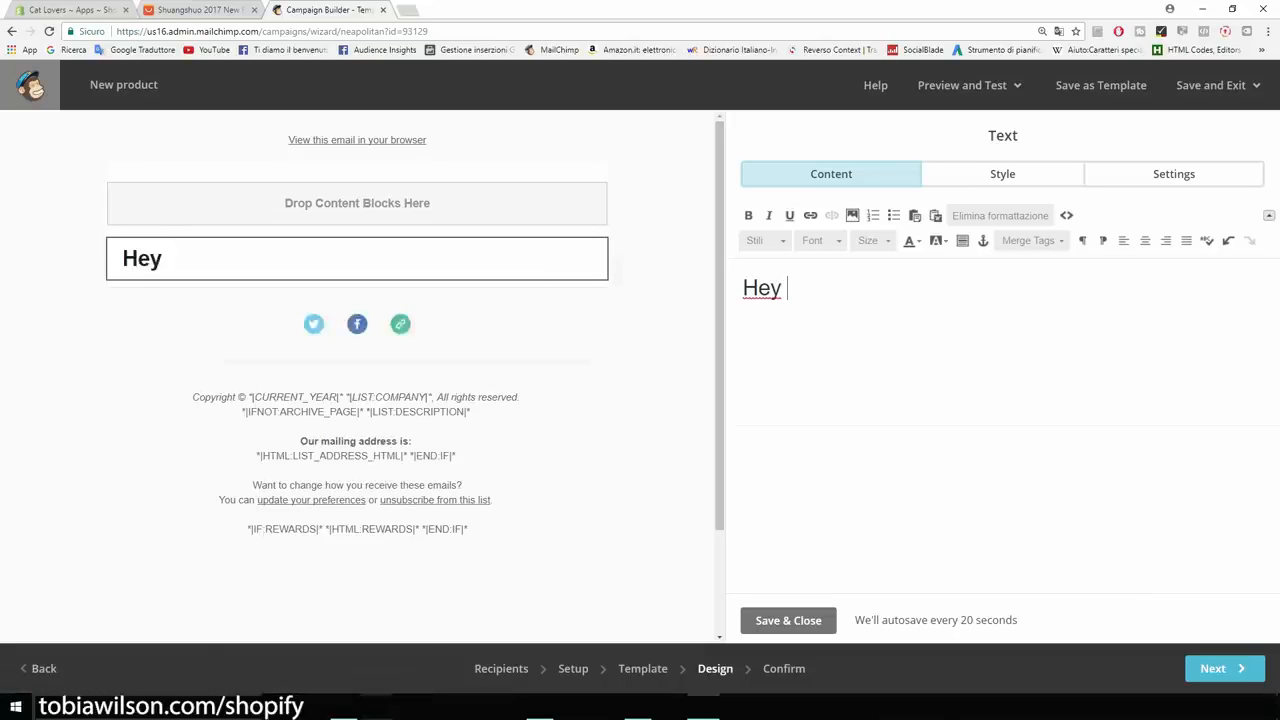
{"action": "key", "text": "ctrl+t"}
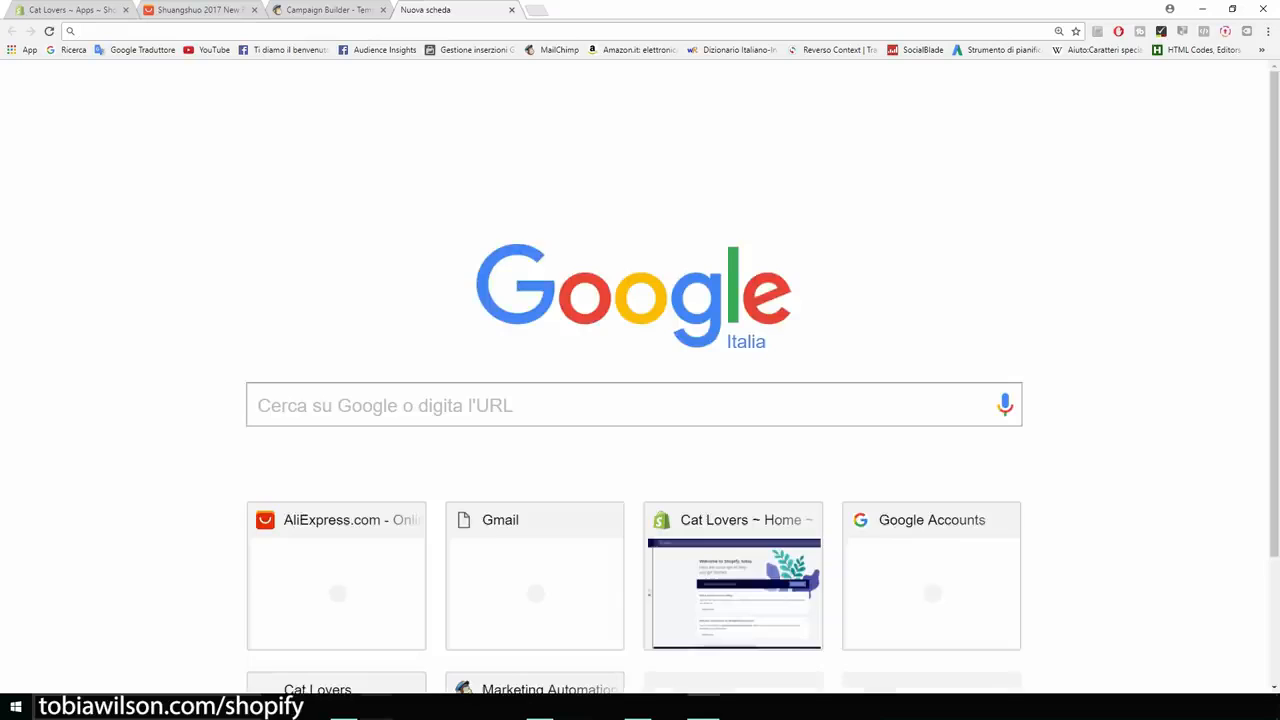
Search 'merge tags mailchimp' and open the All the Merge Tags Cheat Sheet article.
{"action": "type", "text": "rg"}
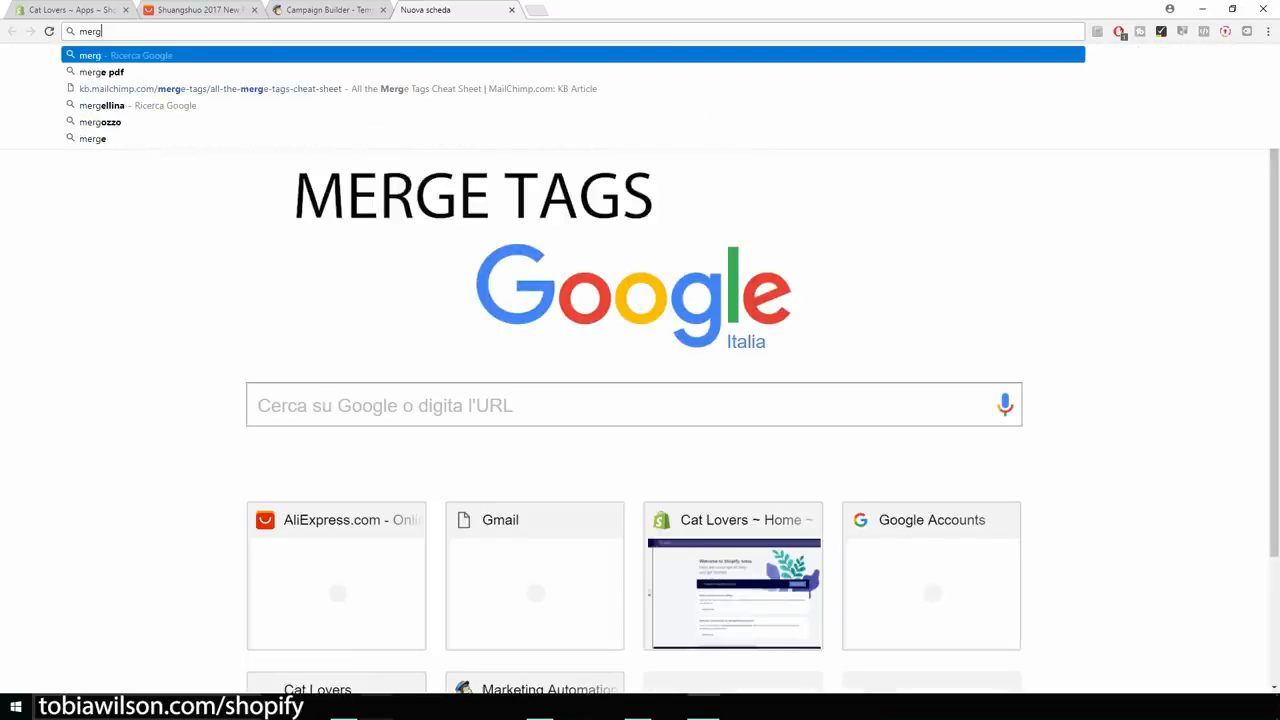
{"action": "type", "text": "e tags c"}
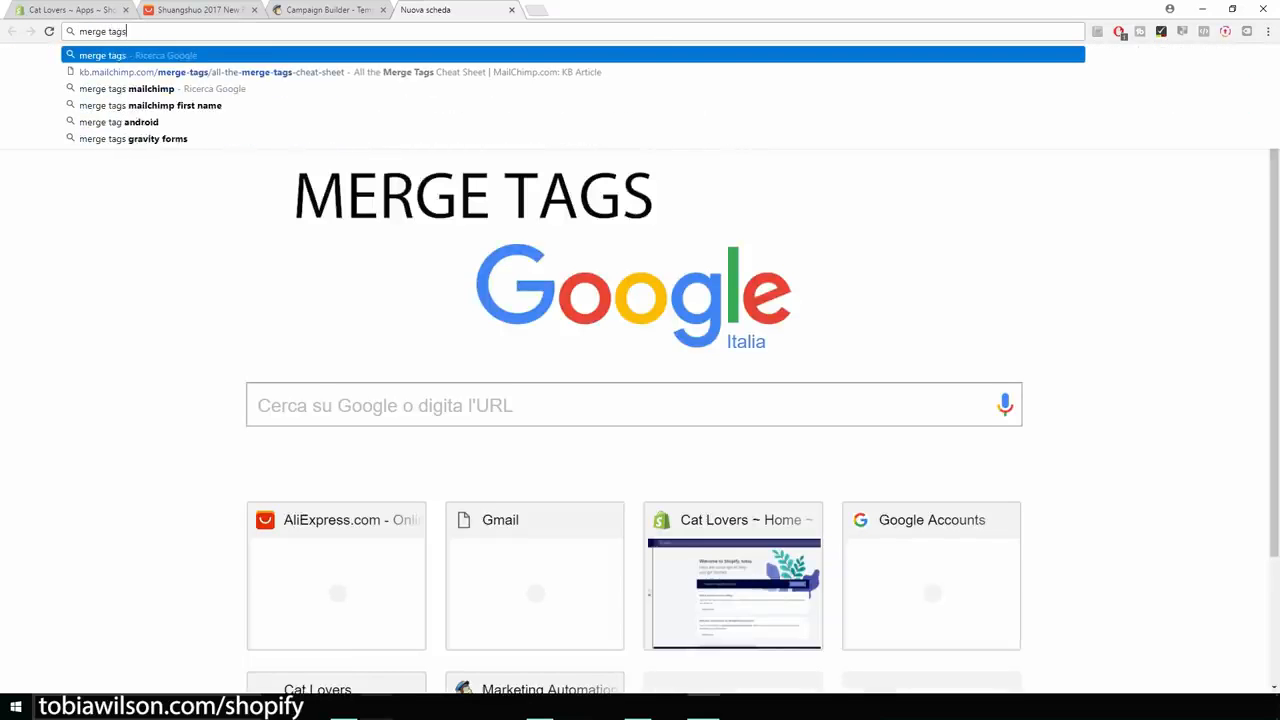
{"action": "key", "text": "BackSpace"}
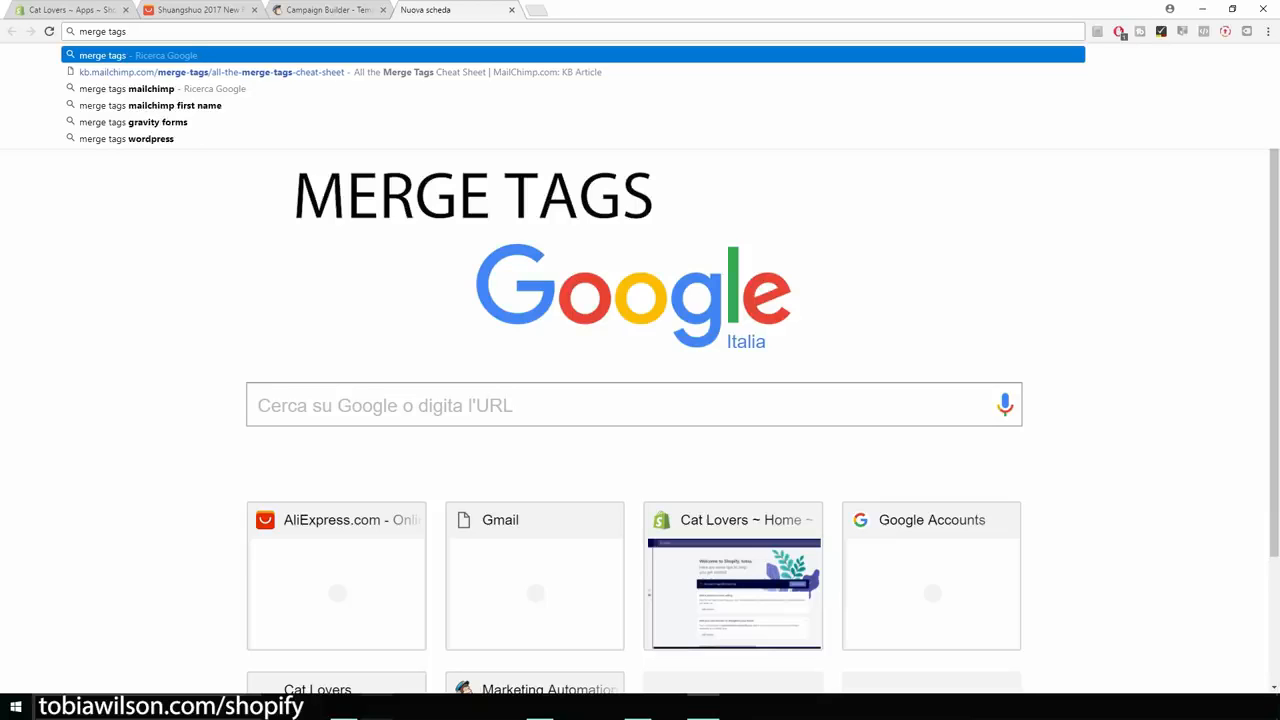
{"action": "key", "text": "Down"}
{"action": "key", "text": "Down"}
{"action": "key", "text": "Return"}
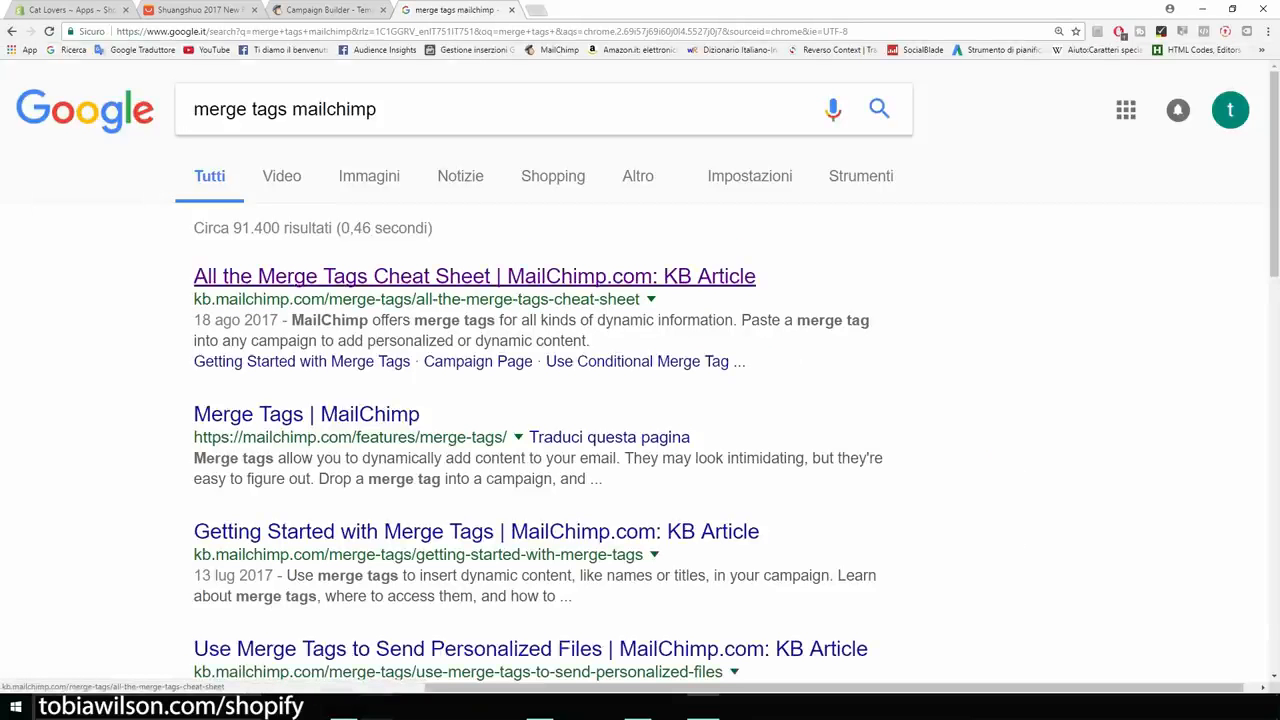
{"action": "left_click", "coordinate": [625, 279]}
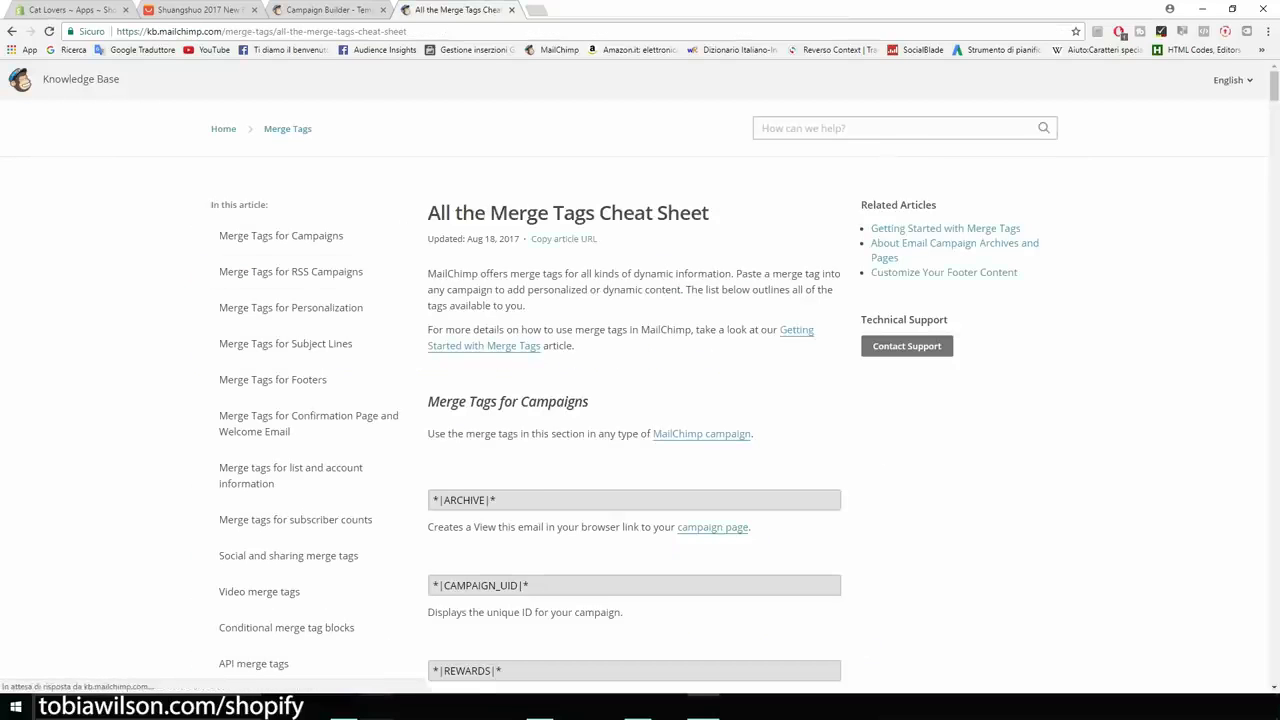
Find 'name' in the article and select the *|FNAME|* merge tag.
{"action": "scroll", "coordinate": [635, 400], "scroll_direction": "down", "scroll_amount": 7}
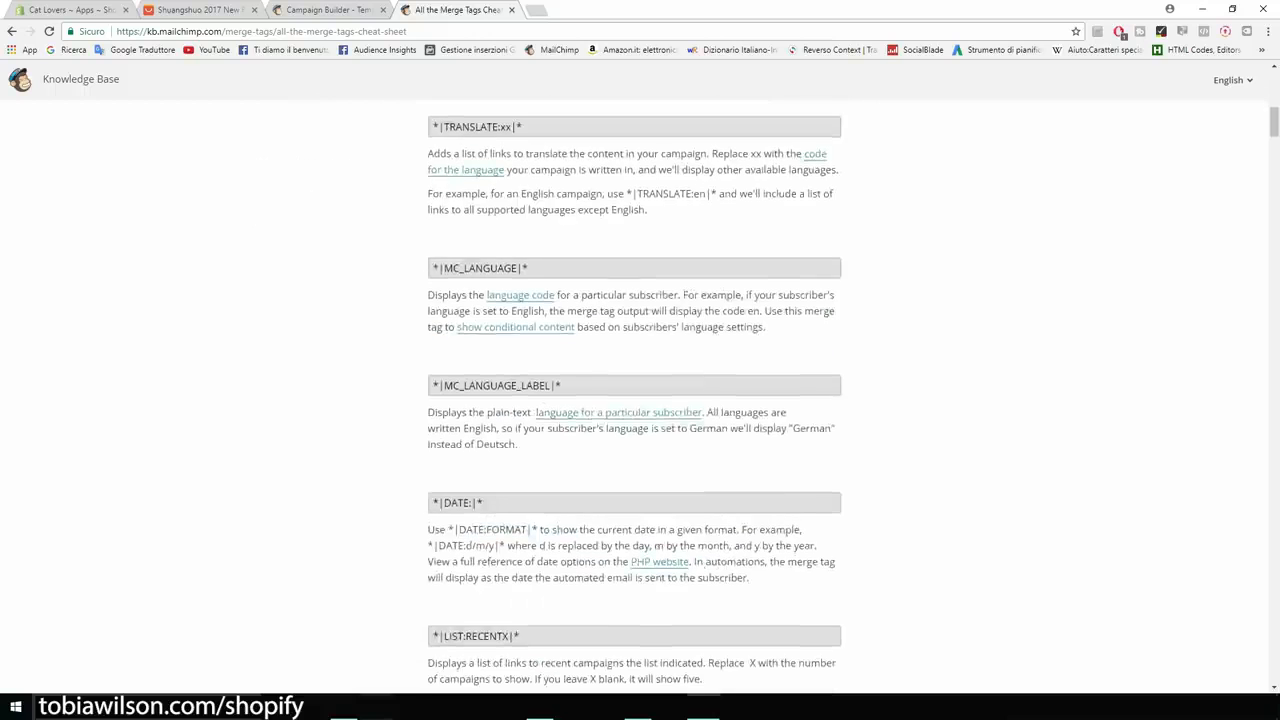
{"action": "scroll", "coordinate": [635, 400], "scroll_direction": "down", "scroll_amount": 4}
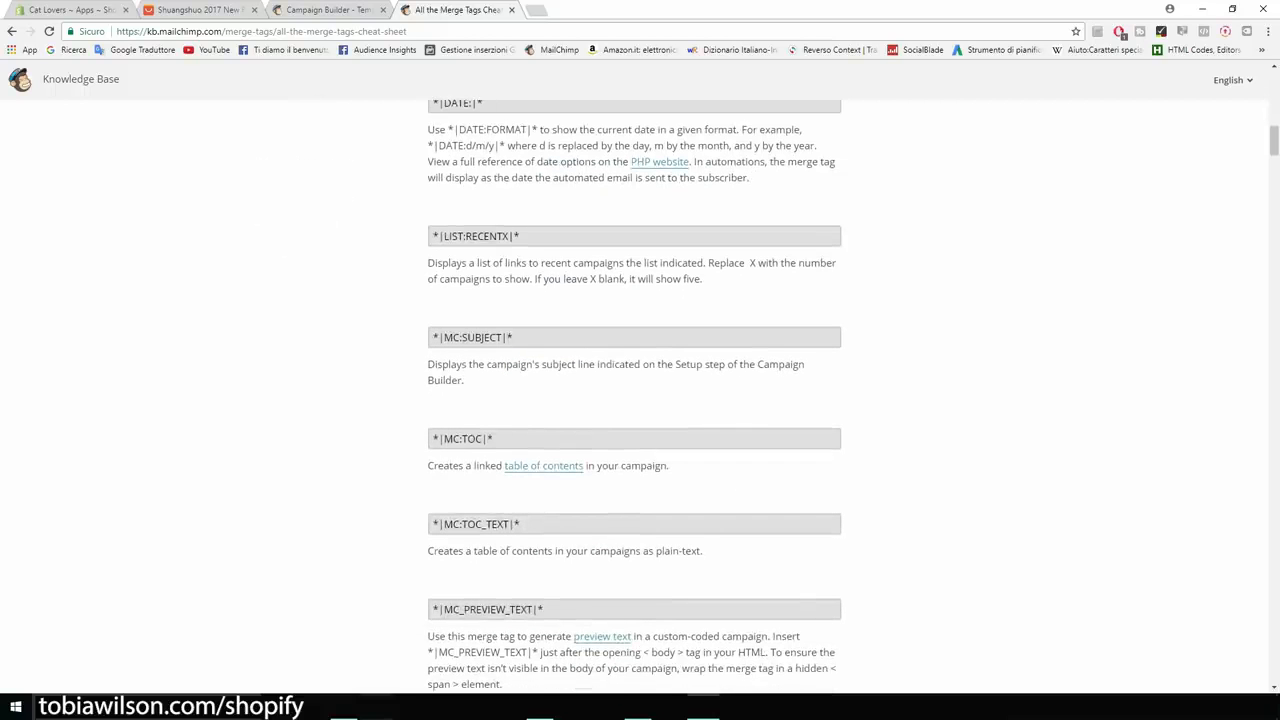
{"action": "key", "text": "ctrl+f"}
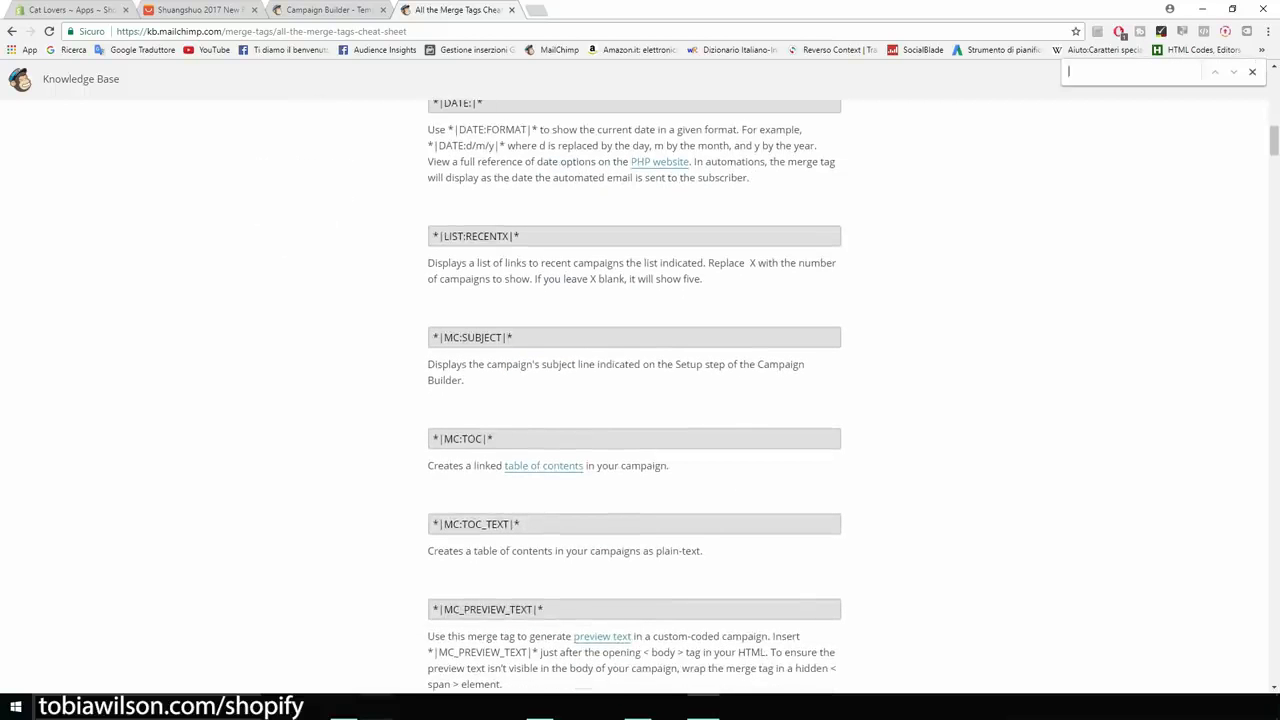
{"action": "type", "text": "name"}
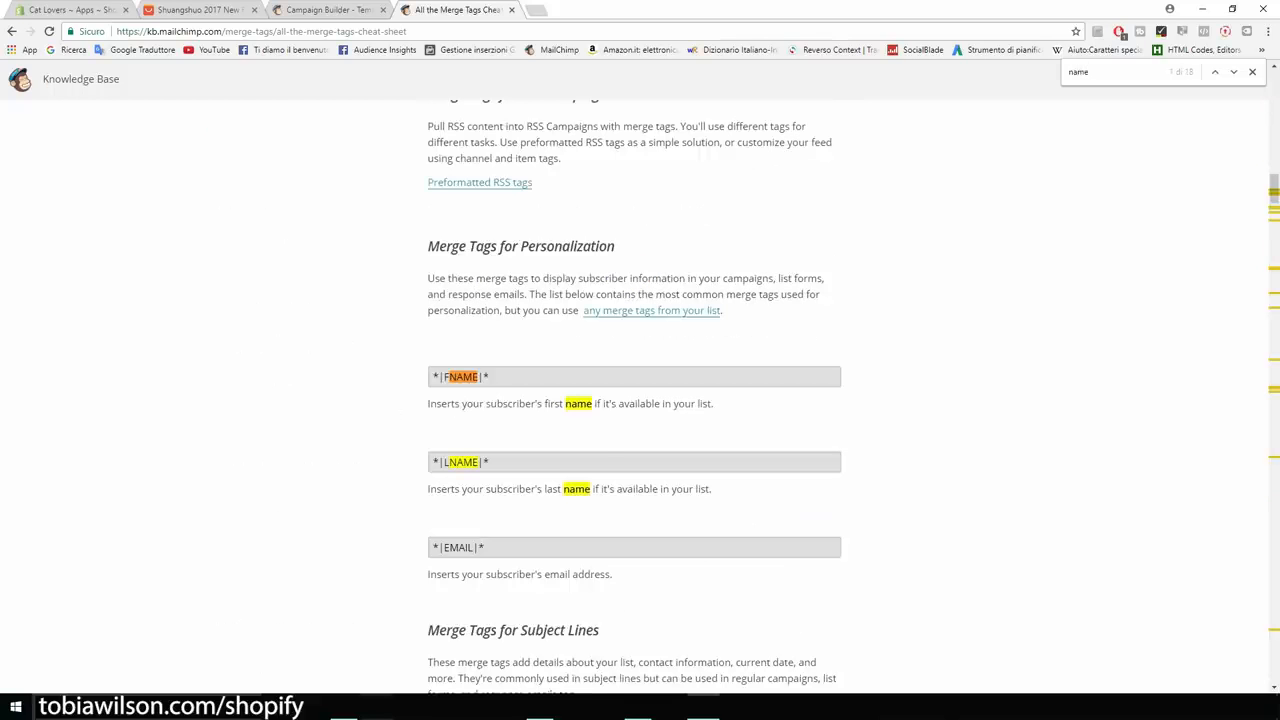
{"action": "scroll", "coordinate": [640, 400], "scroll_direction": "down", "scroll_amount": 1}
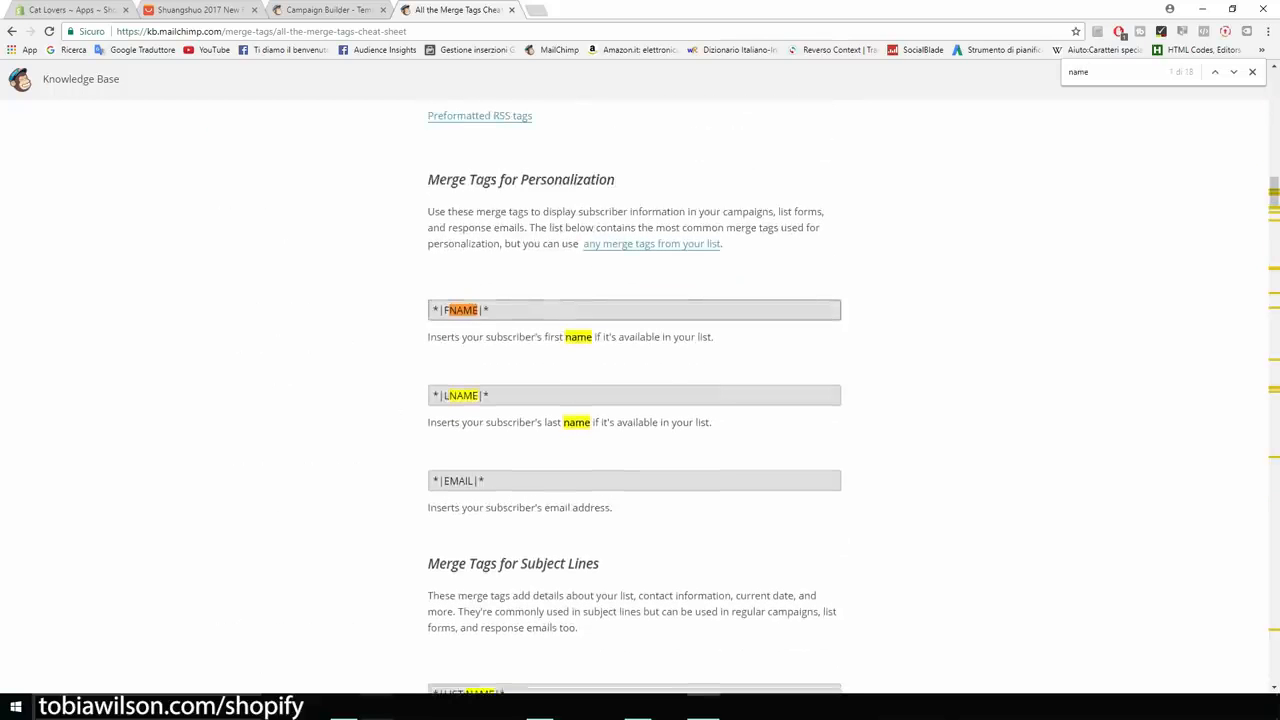
{"action": "left_click_drag", "start_coordinate": [490, 310], "coordinate": [431, 310]}
{"action": "key", "text": "ctrl+c"}
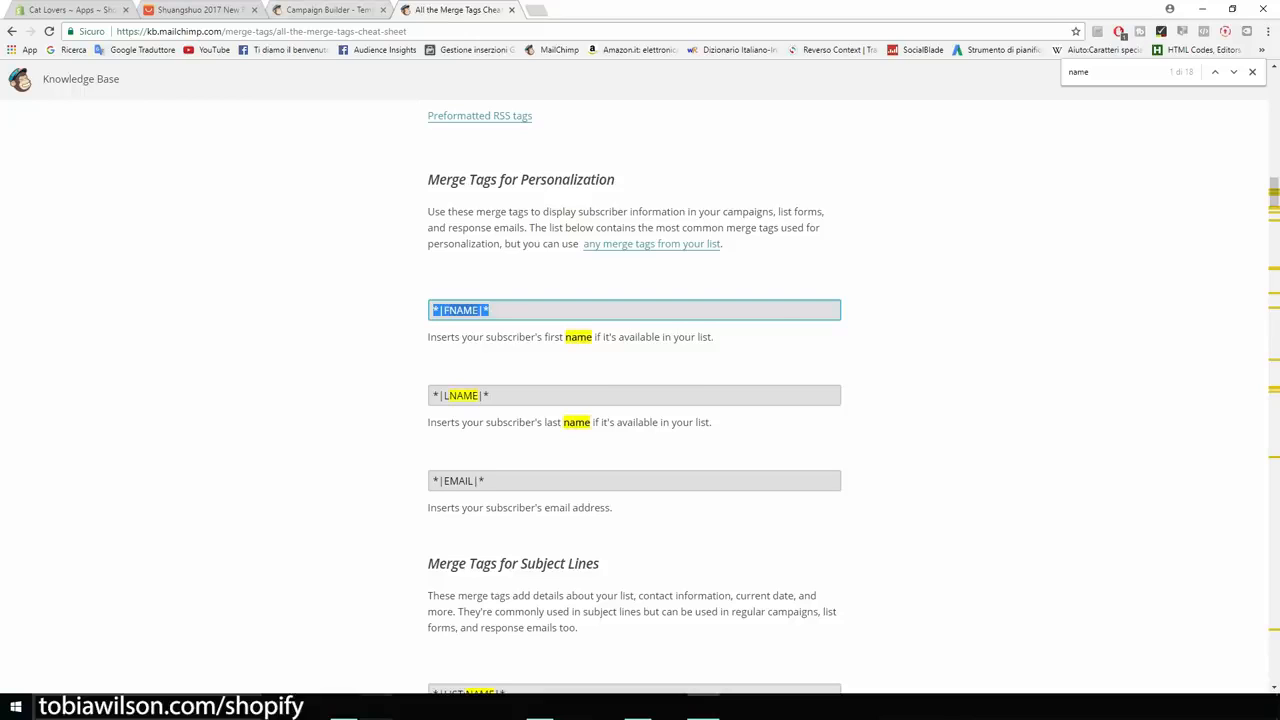
Paste *|FNAME|* after Hey and announce the cat t-shirt at 50% OFF today.
{"action": "left_click", "coordinate": [322, 10]}
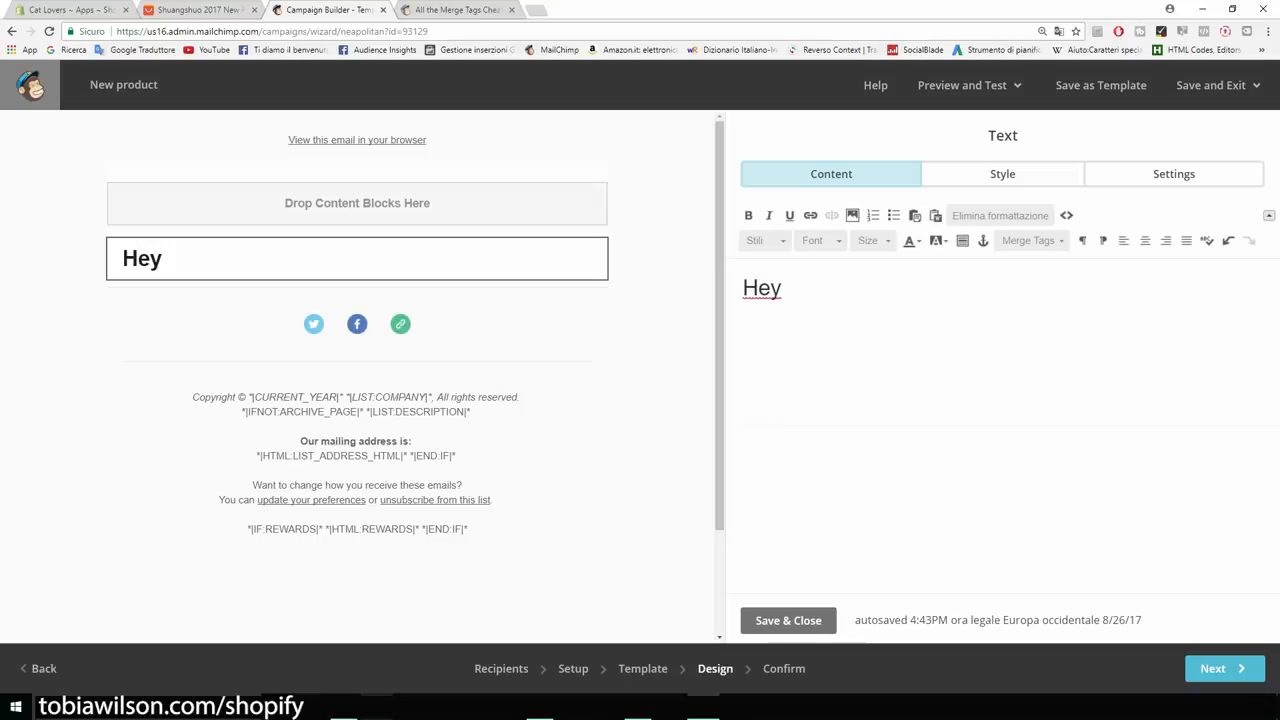
{"action": "key", "text": "ctrl+v"}
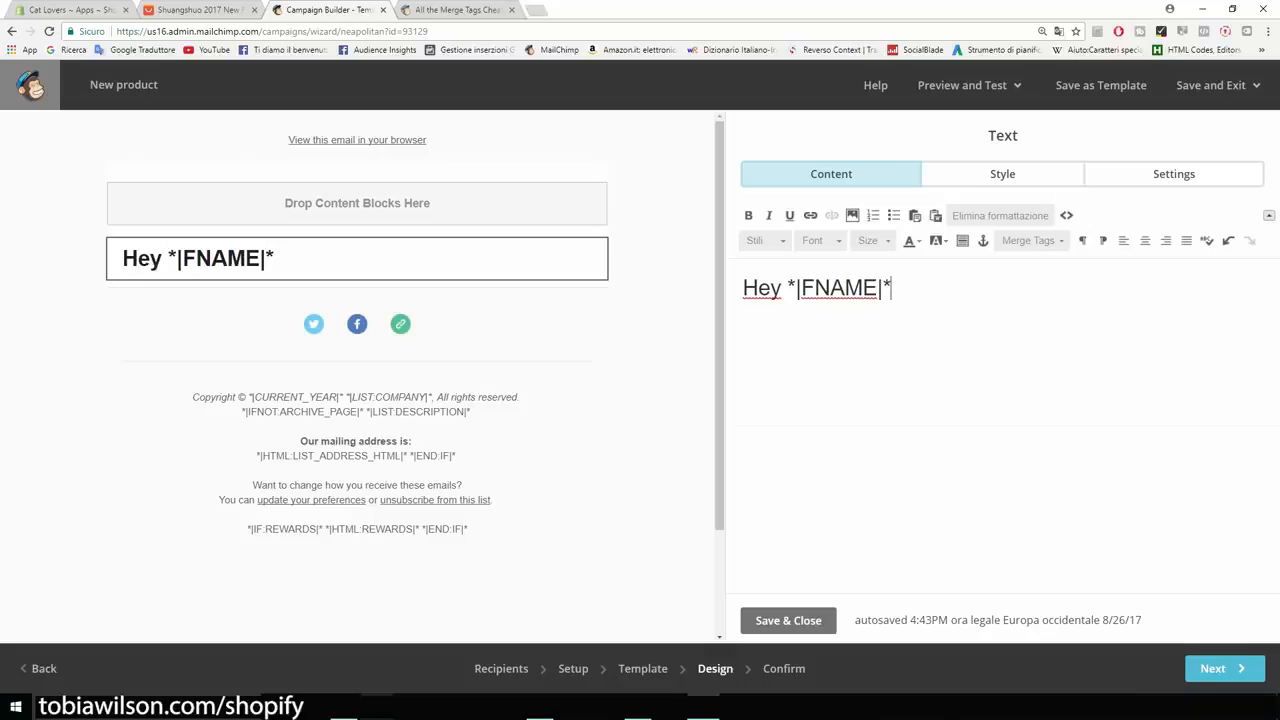
{"action": "type", "text": ", I want to let you knwo th"}
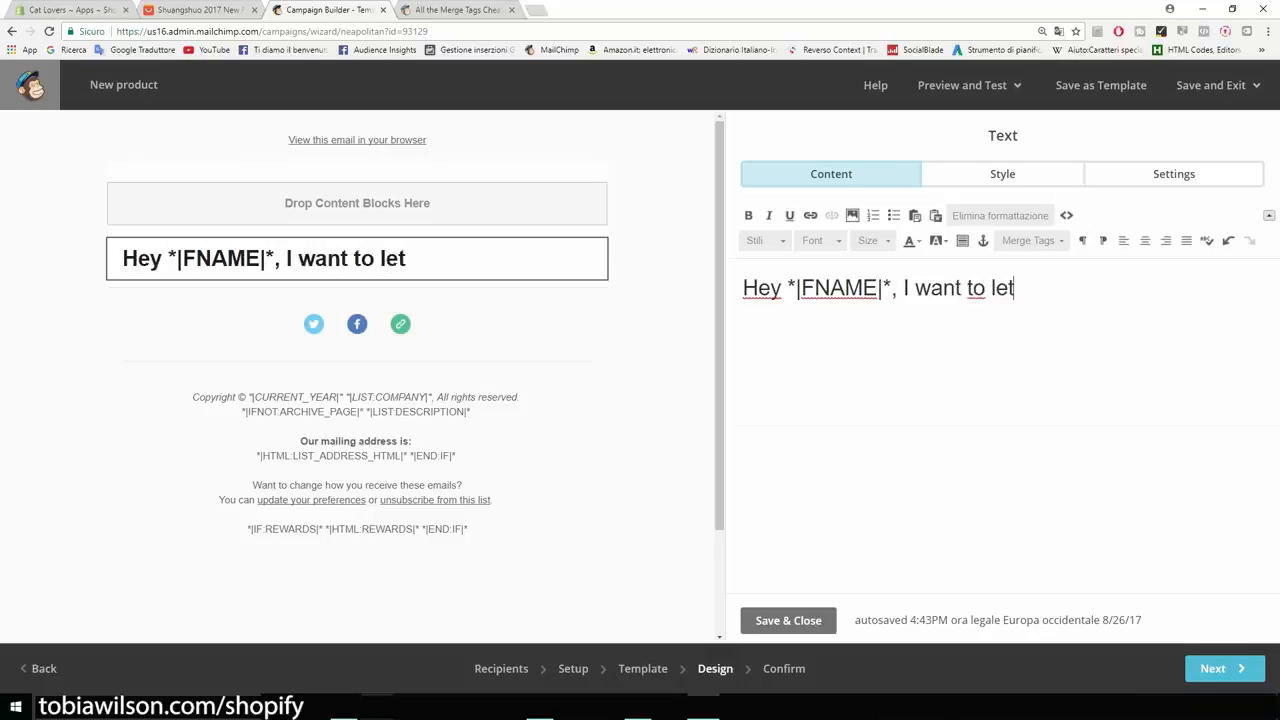
{"action": "key", "text": "BackSpace"}
{"action": "key", "text": "BackSpace"}
{"action": "key", "text": "BackSpace"}
{"action": "key", "text": "BackSpace"}
{"action": "key", "text": "BackSpace"}
{"action": "type", "text": "ow that"}
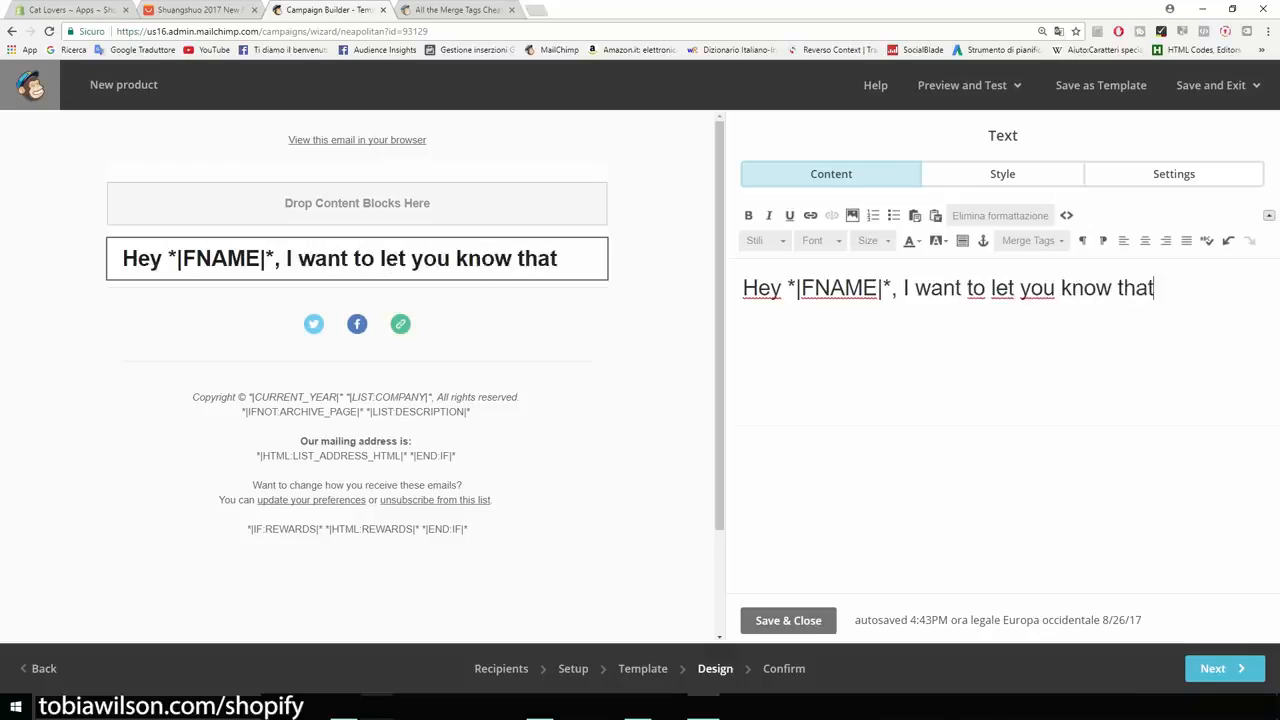
{"action": "type", "text": " today we are o"}
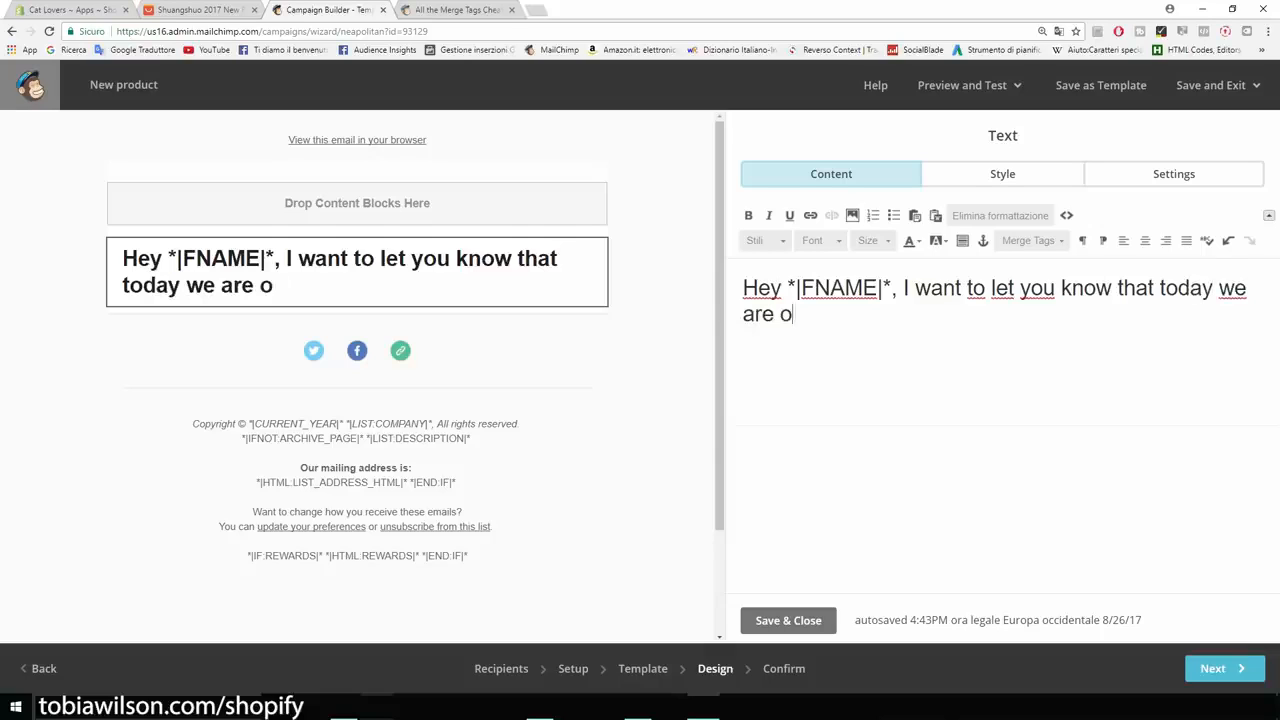
{"action": "type", "text": "ffering our cat t-shirt for 50%"}
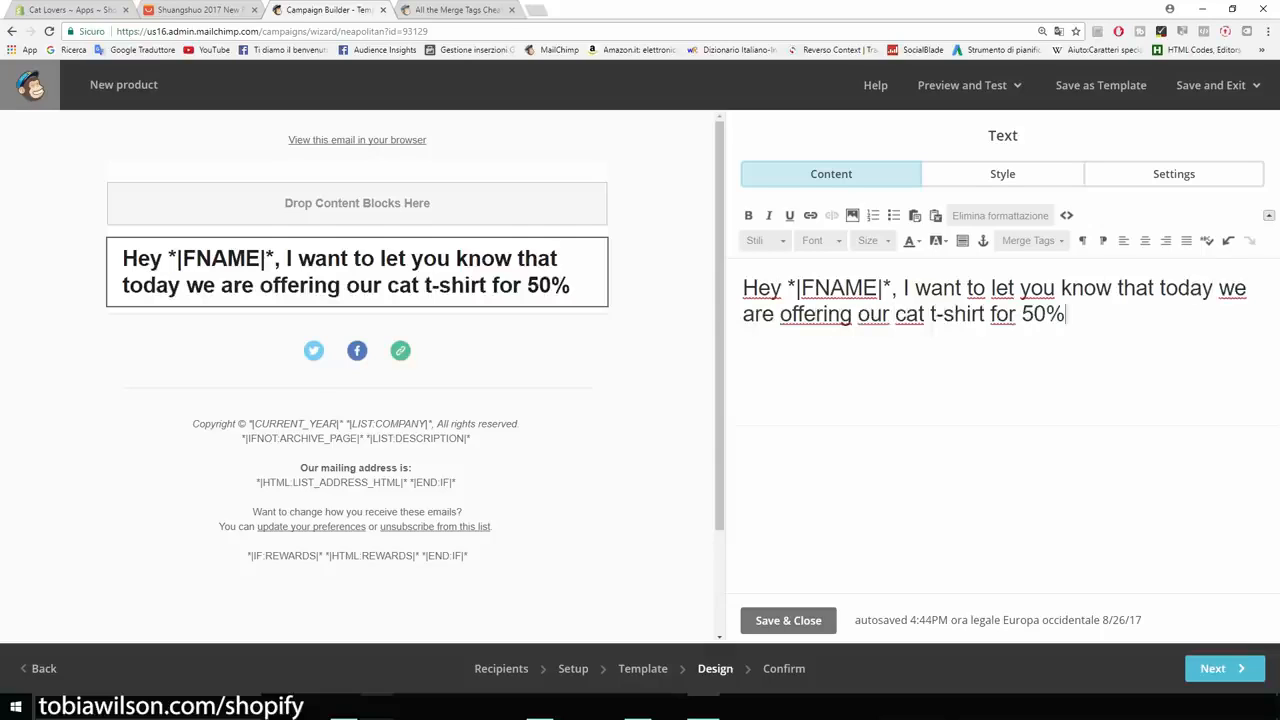
{"action": "type", "text": " OFF."}
{"action": "key", "text": "Return"}
{"action": "key", "text": "BackSpace"}
Add a new line 'Click here to check it out: catsmerch.myshopify.com' and continue.
{"action": "type", "text": "Clic"}
{"action": "key", "text": "BackSpace"}
{"action": "key", "text": "BackSpace"}
{"action": "key", "text": "BackSpace"}
{"action": "key", "text": "BackSpace"}
{"action": "key", "text": "BackSpace"}
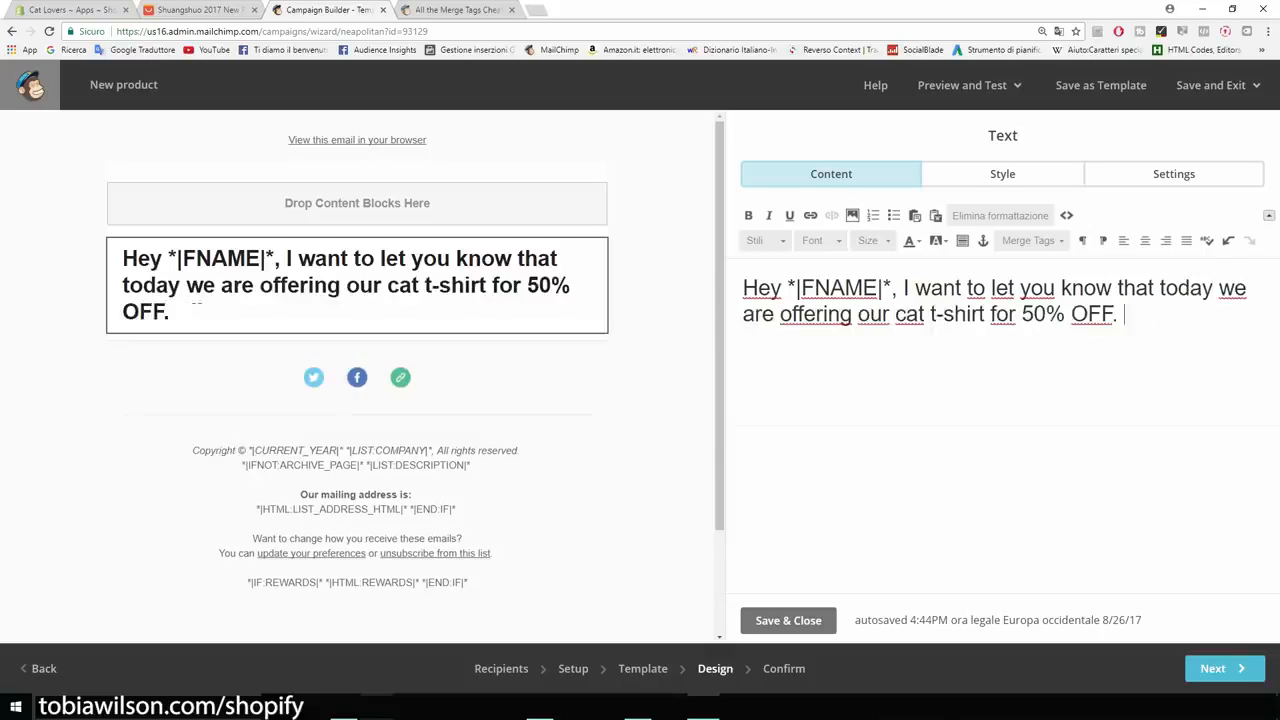
{"action": "key", "text": "Return"}
{"action": "type", "text": "Click here to get"}
{"action": "key", "text": "BackSpace"}
{"action": "key", "text": "BackSpace"}
{"action": "key", "text": "BackSpace"}
{"action": "type", "text": "check it out: "}
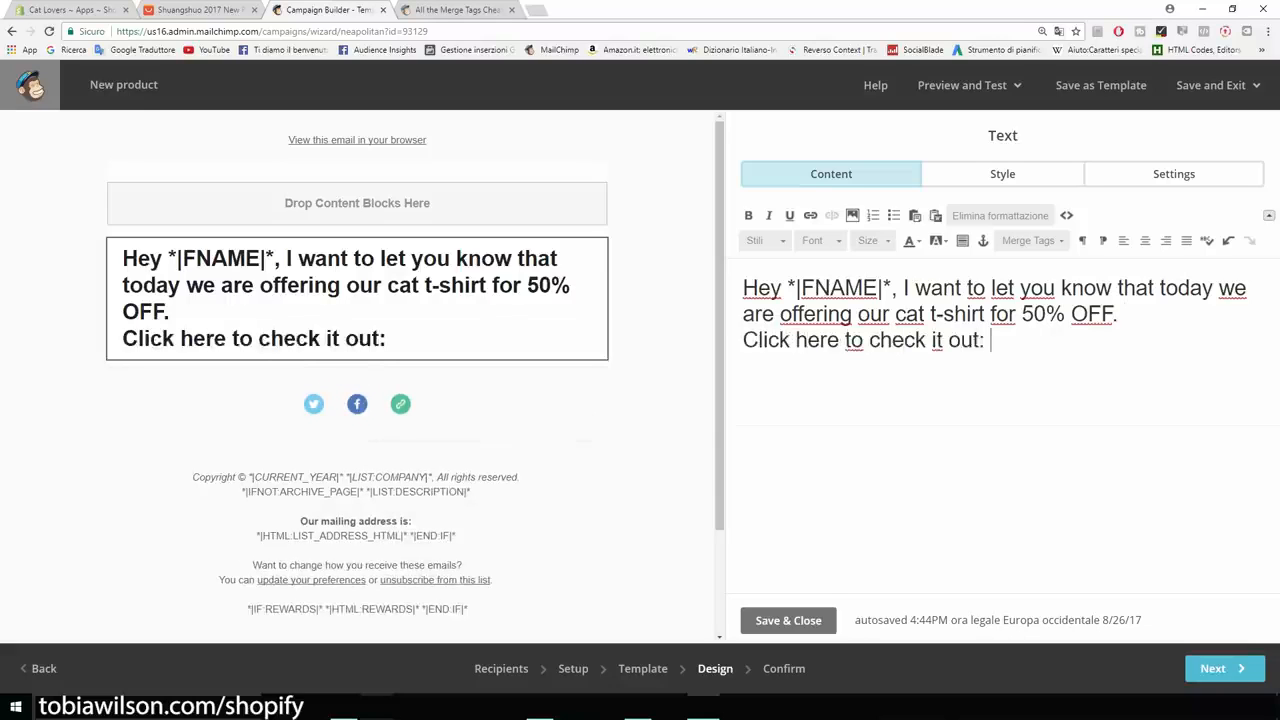
{"action": "type", "text": "catsmerch.myshopify.com"}
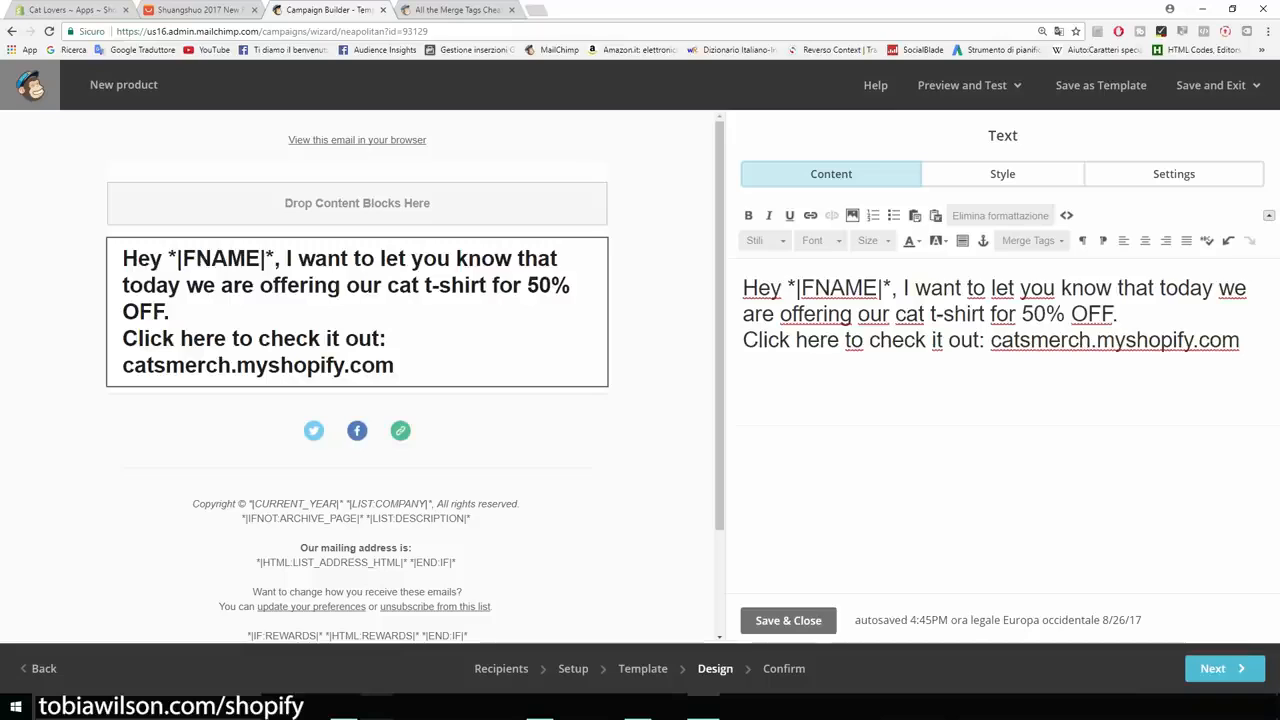
{"action": "left_click_drag", "start_coordinate": [1240, 341], "coordinate": [743, 289]}
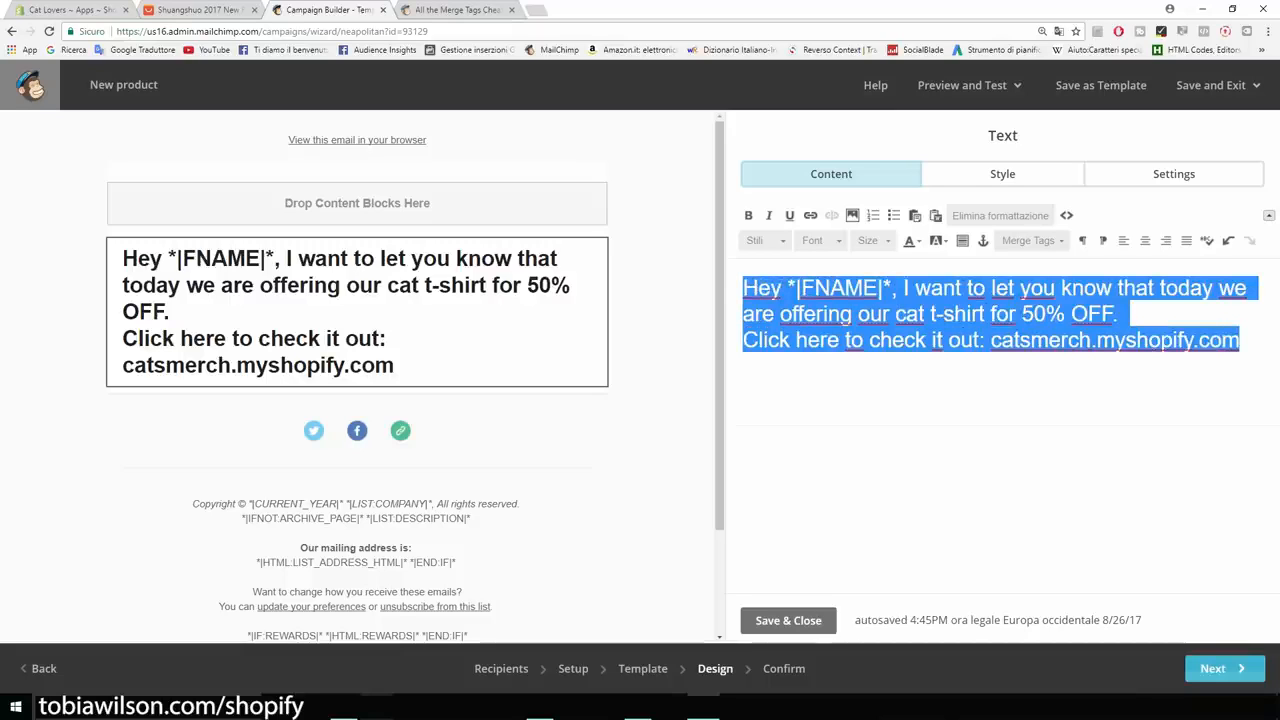
{"action": "left_click", "coordinate": [1220, 668]}
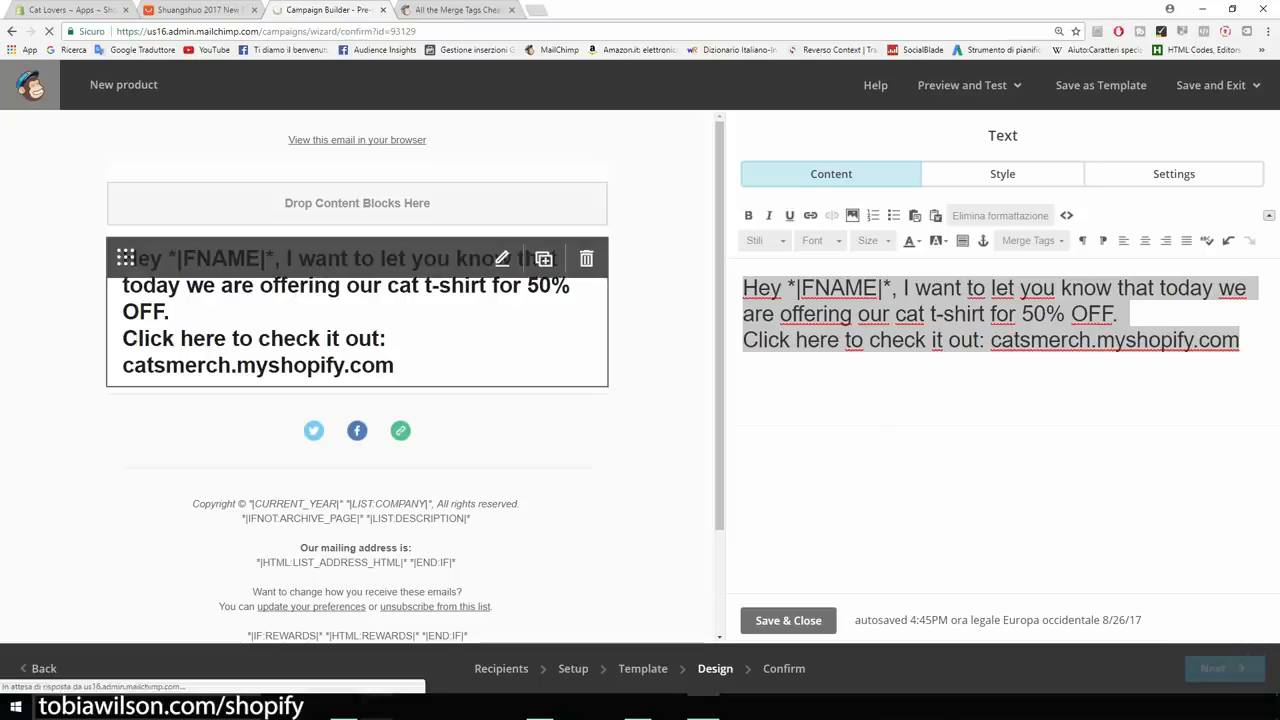
Send the New product campaign immediately to the Cat Lovers list's 1 subscriber.
{"action": "scroll", "coordinate": [640, 380], "scroll_direction": "down", "scroll_amount": 4}
{"action": "scroll", "coordinate": [640, 380], "scroll_direction": "down", "scroll_amount": 1}
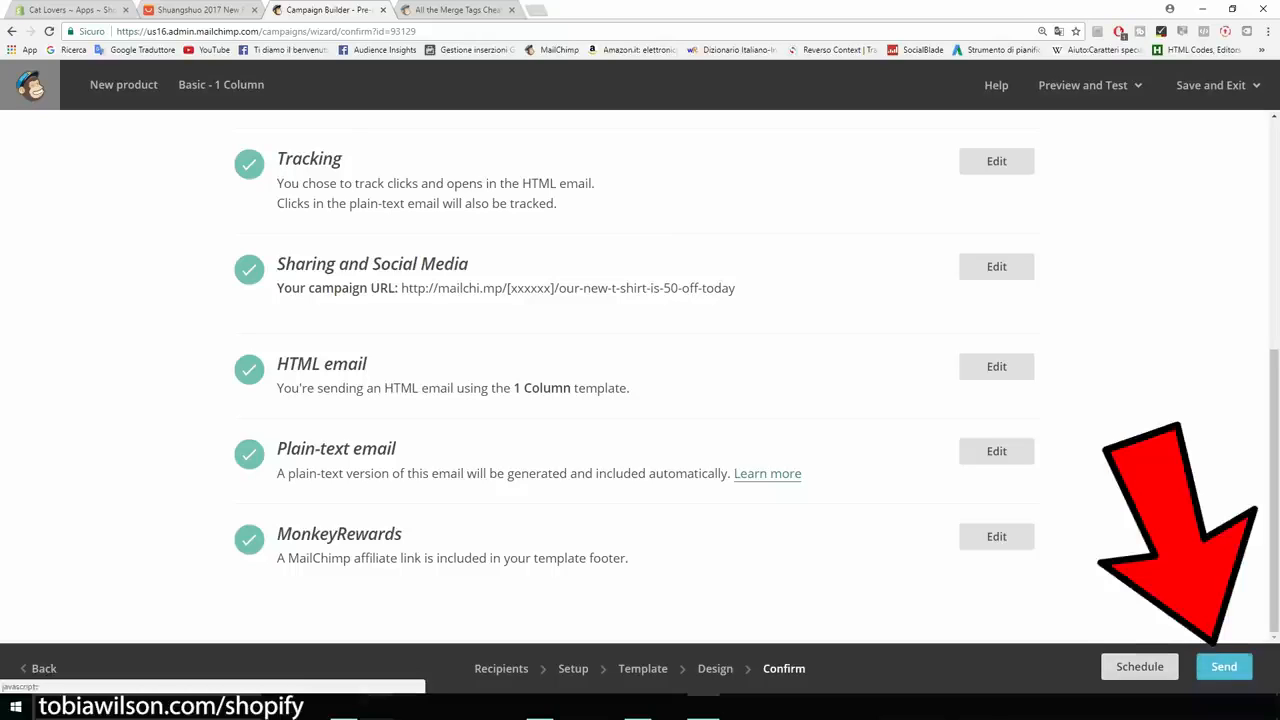
{"action": "left_click", "coordinate": [1224, 666]}
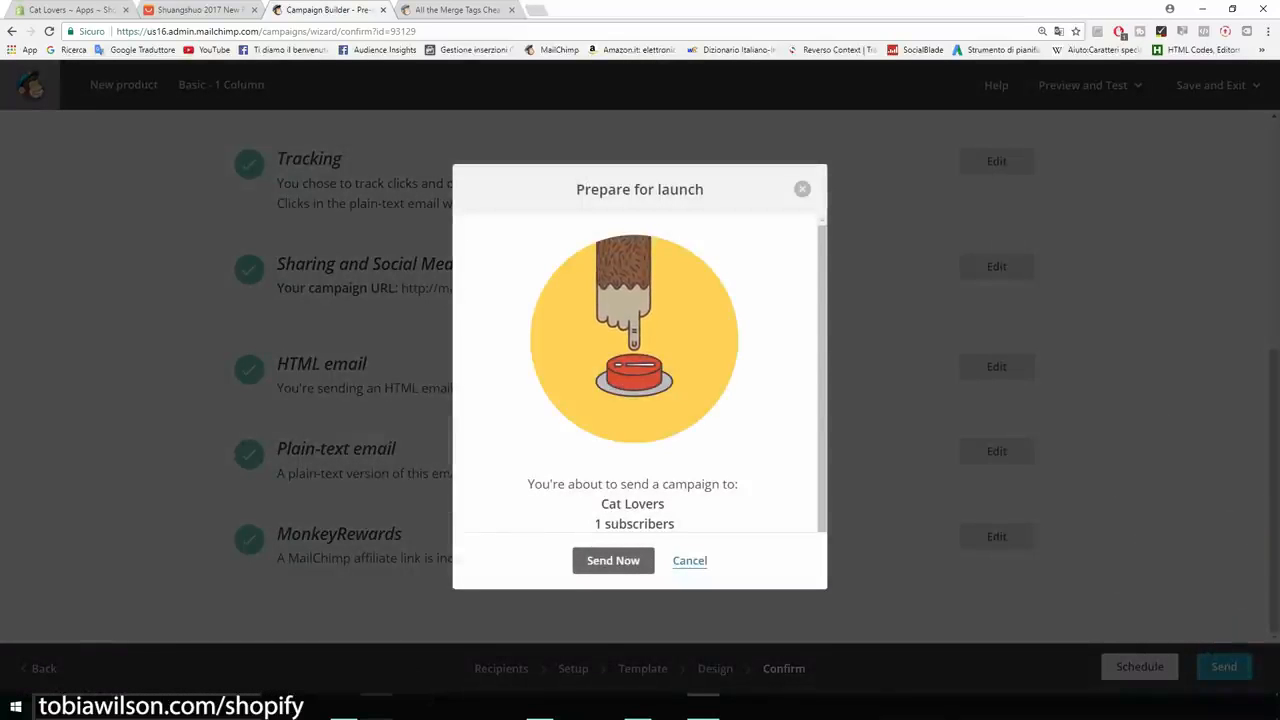
{"action": "left_click_drag", "start_coordinate": [676, 524], "coordinate": [595, 524]}
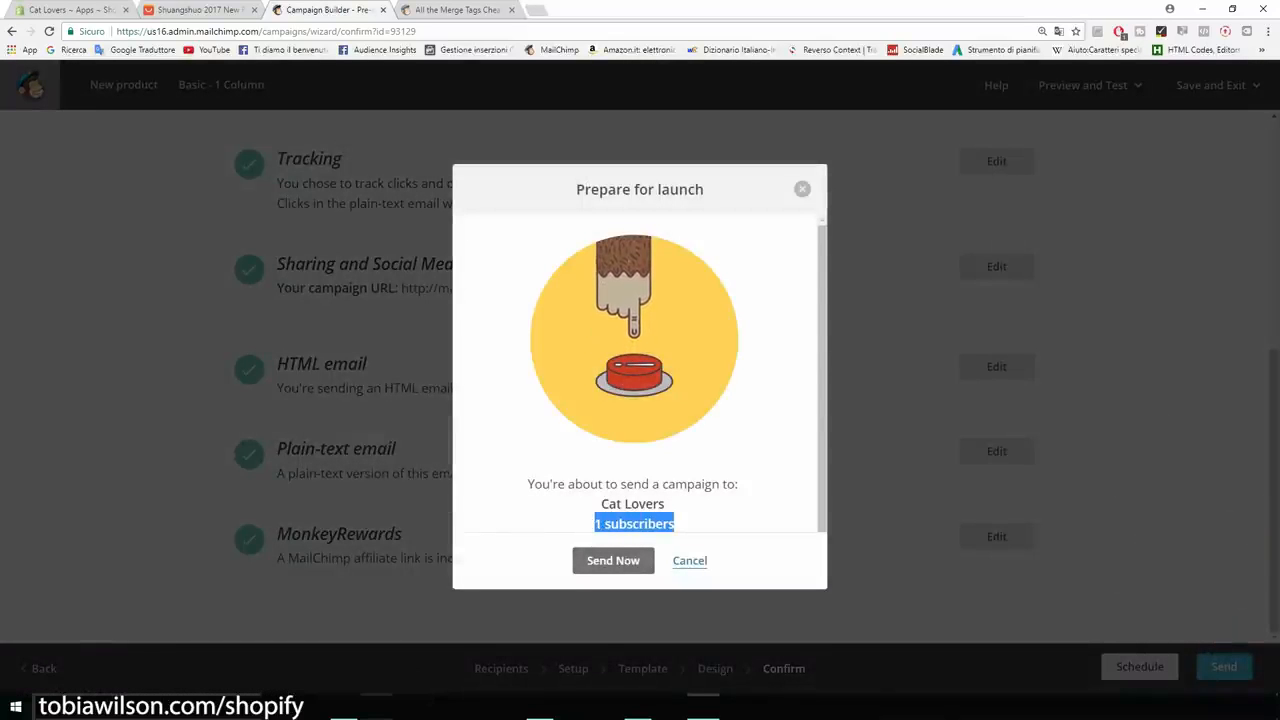
{"action": "left_click", "coordinate": [613, 560]}
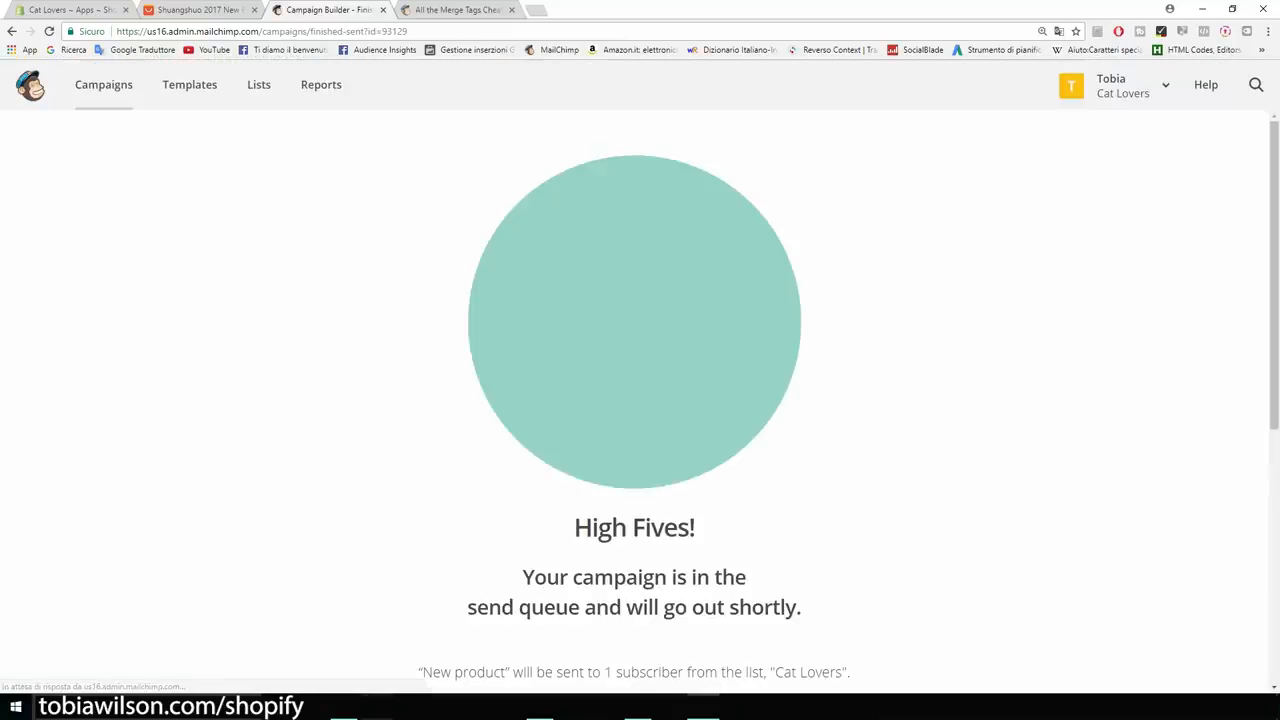
{"action": "scroll", "coordinate": [640, 400], "scroll_direction": "down", "scroll_amount": 5}
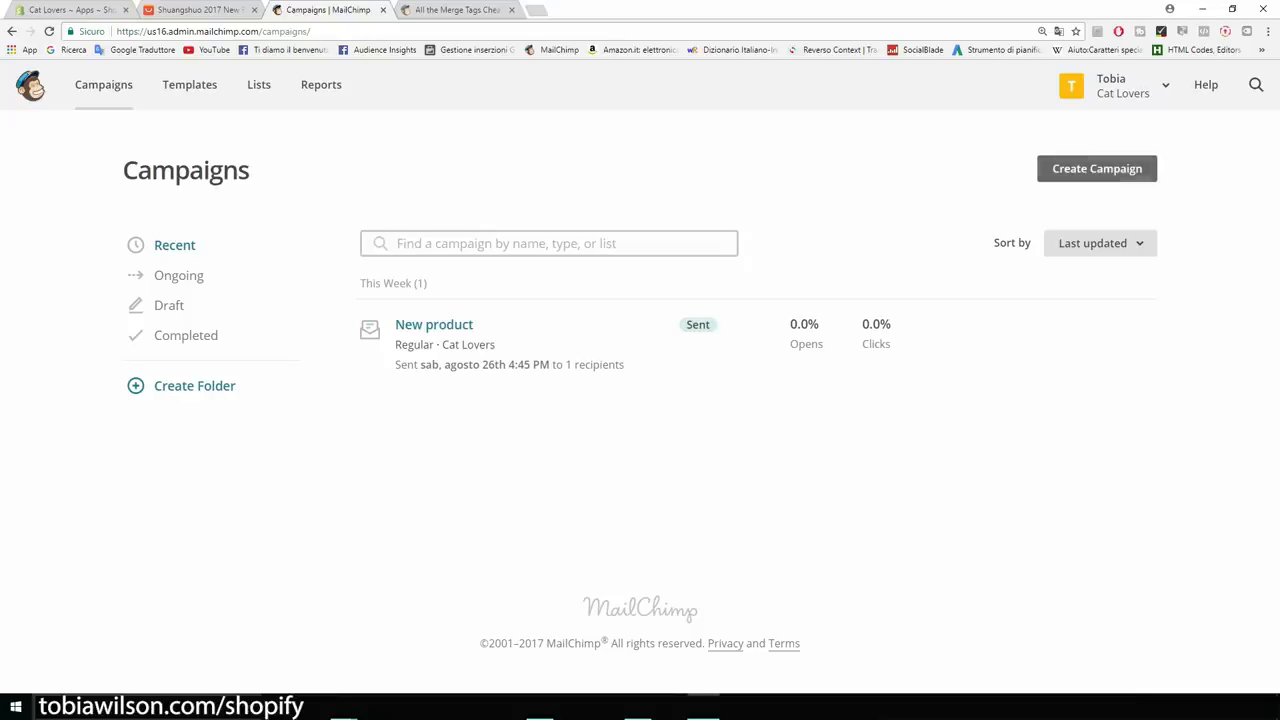
Create an automated Welcome new subscribers email for the Cat Lovers list.
{"action": "left_click", "coordinate": [1097, 168]}
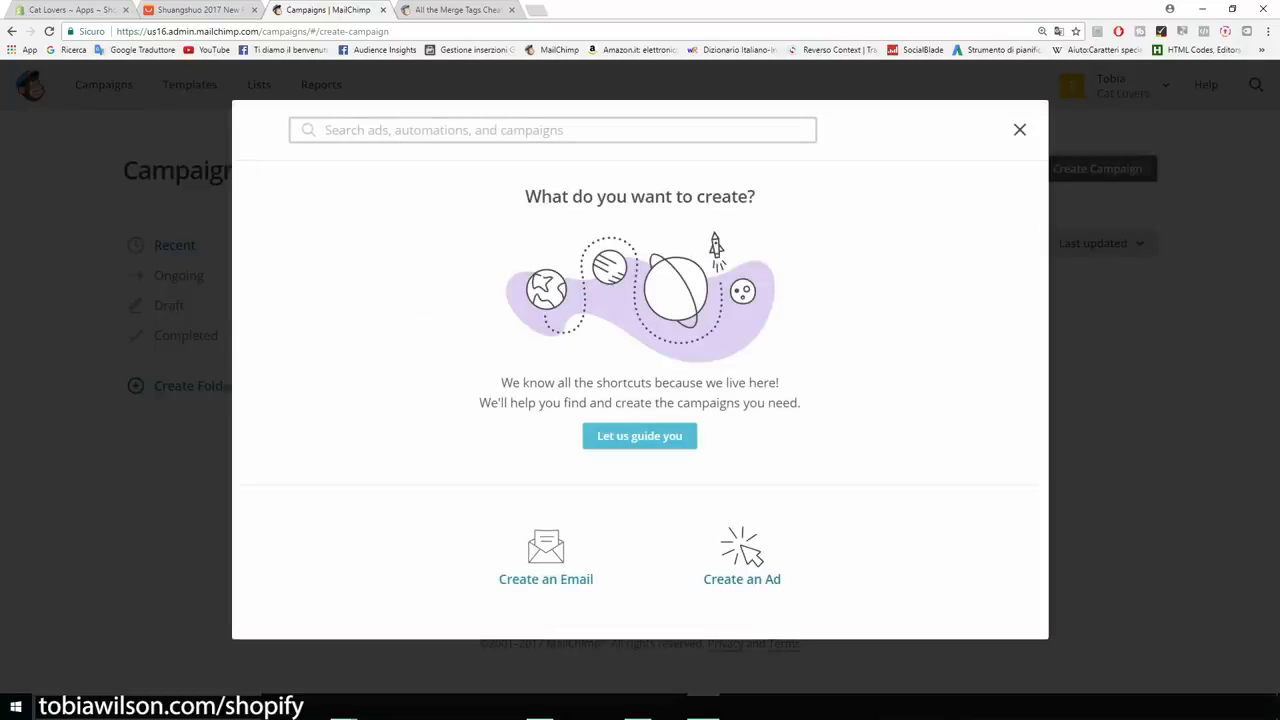
{"action": "left_click", "coordinate": [545, 555]}
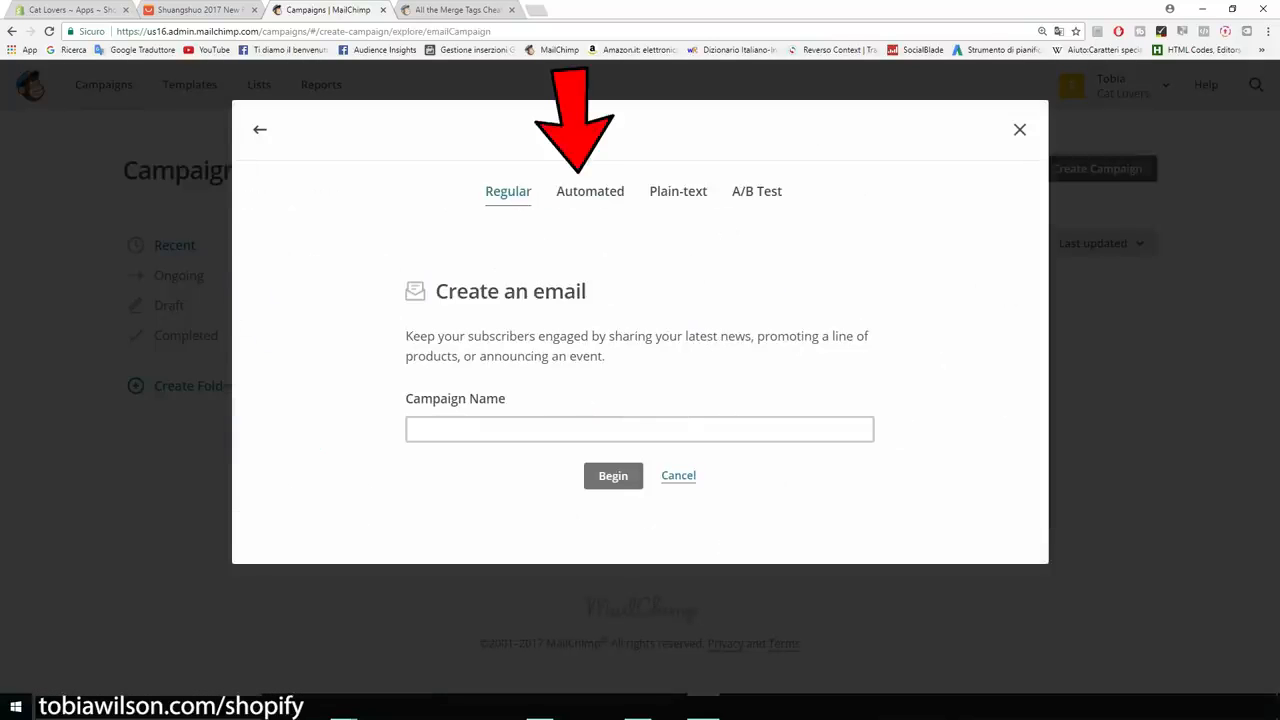
{"action": "left_click", "coordinate": [590, 191]}
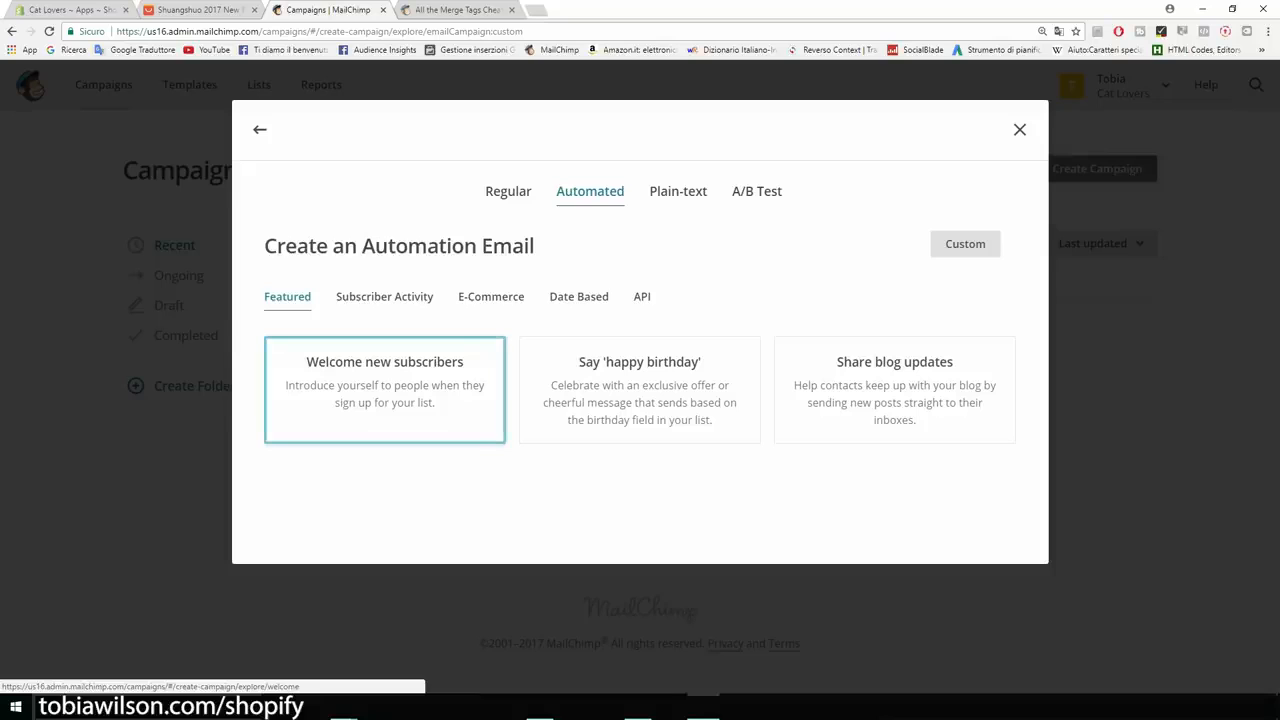
{"action": "left_click", "coordinate": [385, 390]}
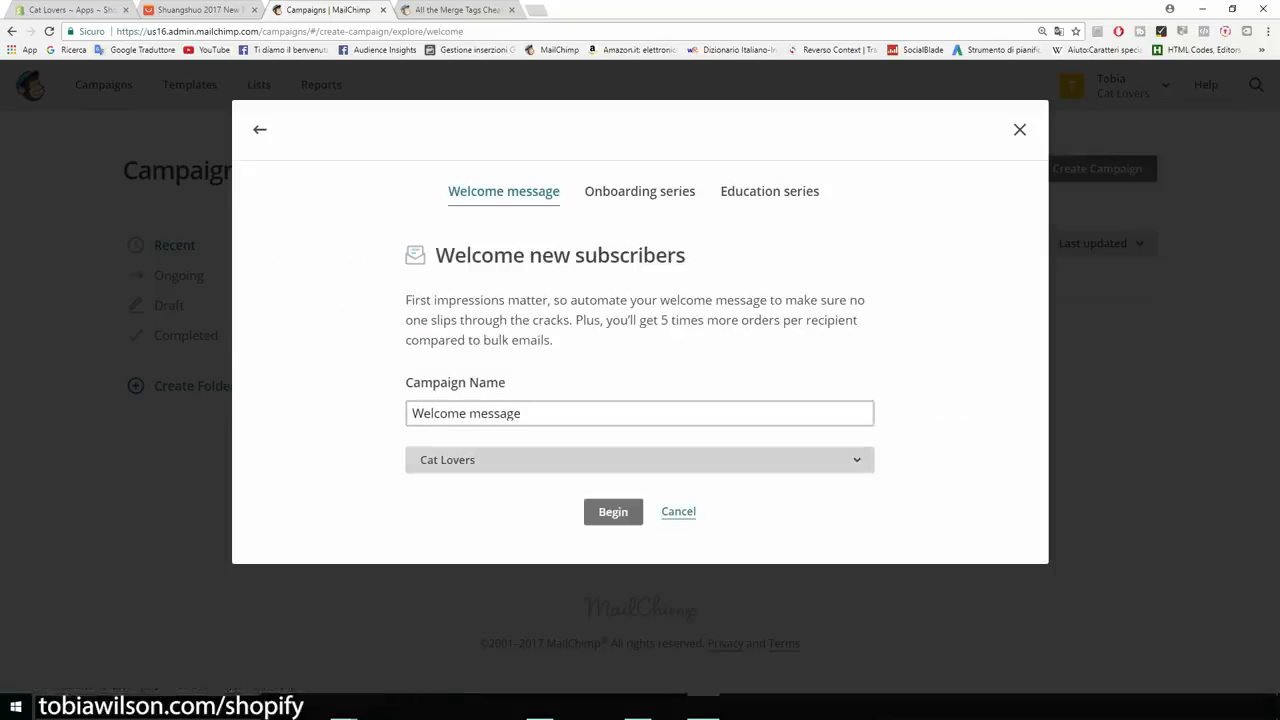
{"action": "left_click", "coordinate": [640, 459]}
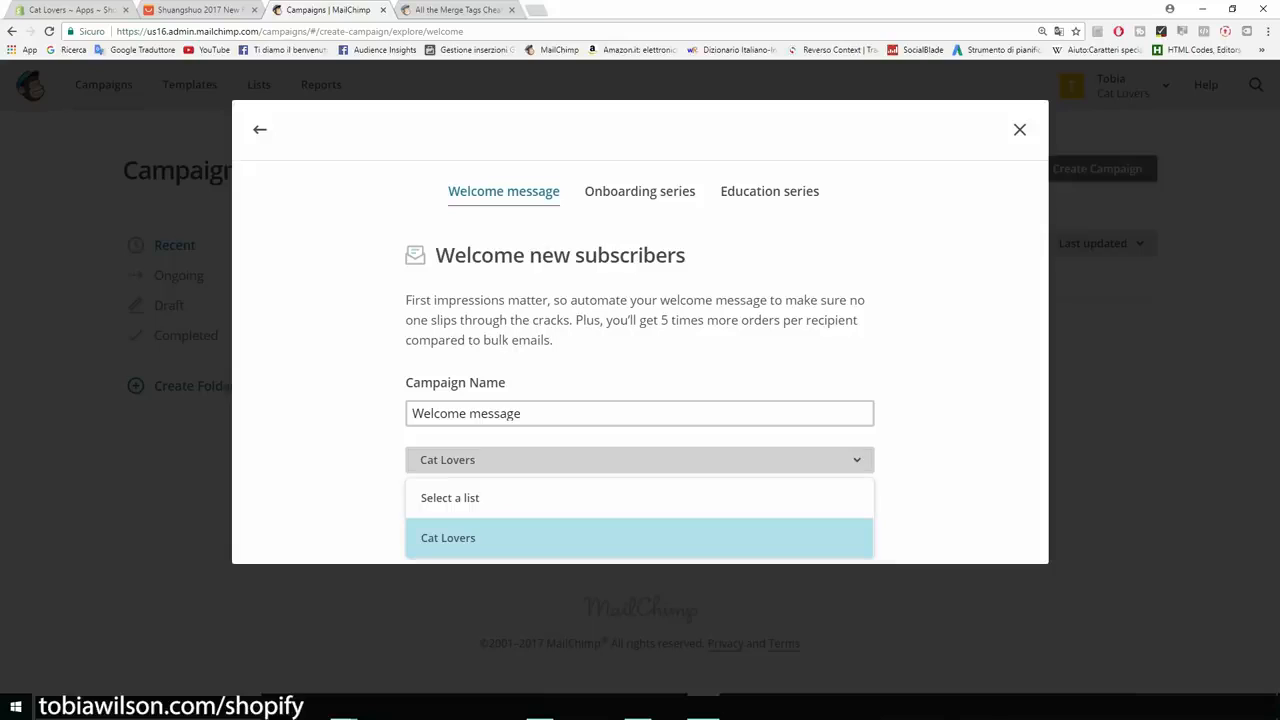
{"action": "left_click", "coordinate": [640, 538]}
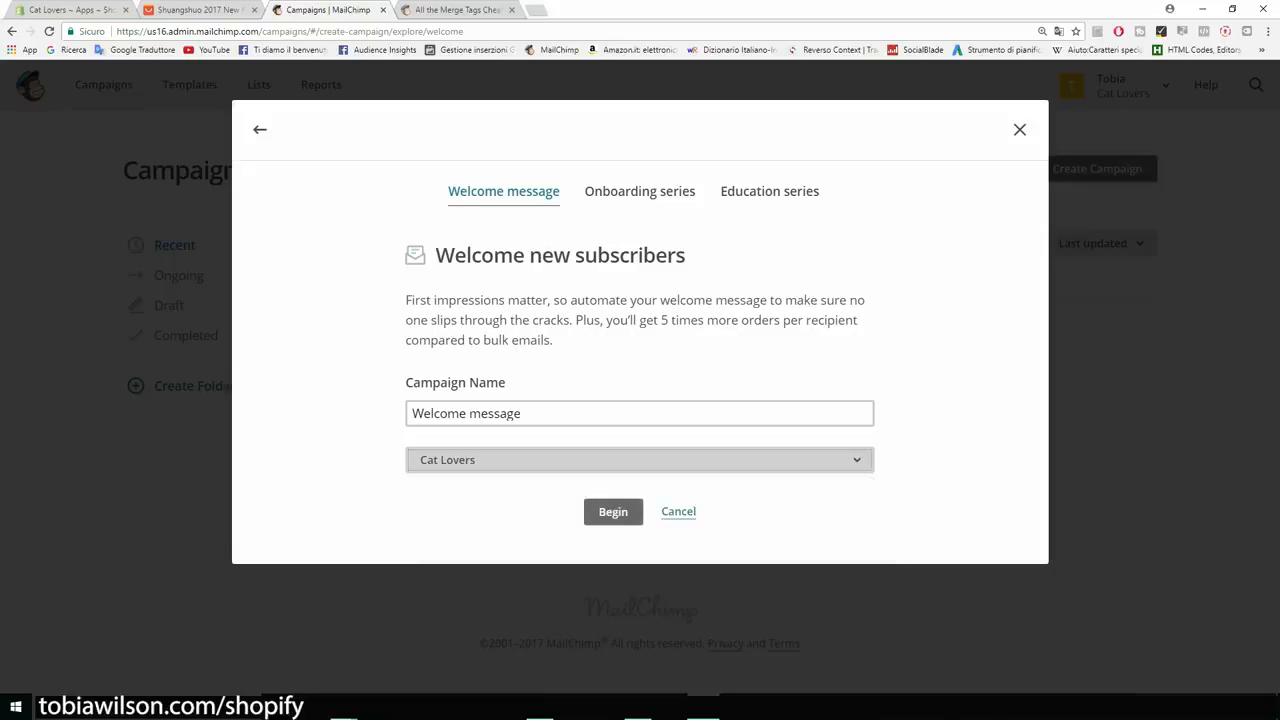
{"action": "left_click", "coordinate": [613, 511]}
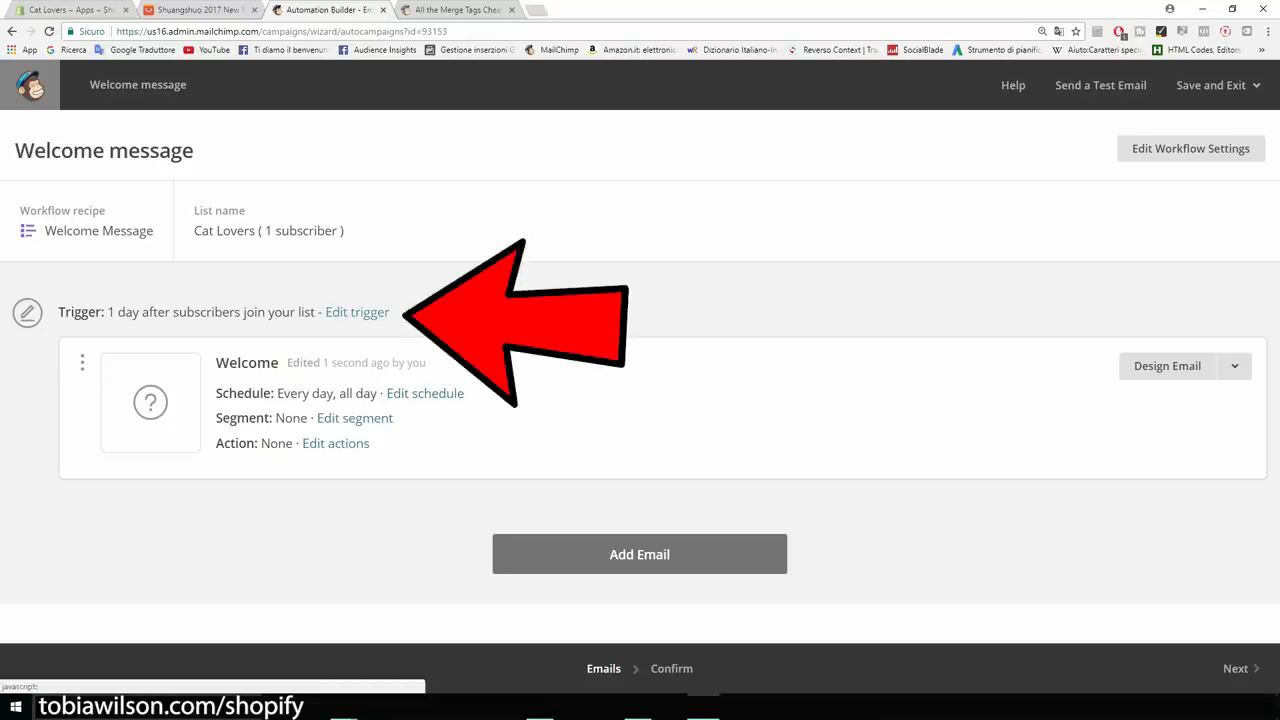
Change the welcome email's trigger delay to send immediately after signup.
{"action": "left_click", "coordinate": [357, 312]}
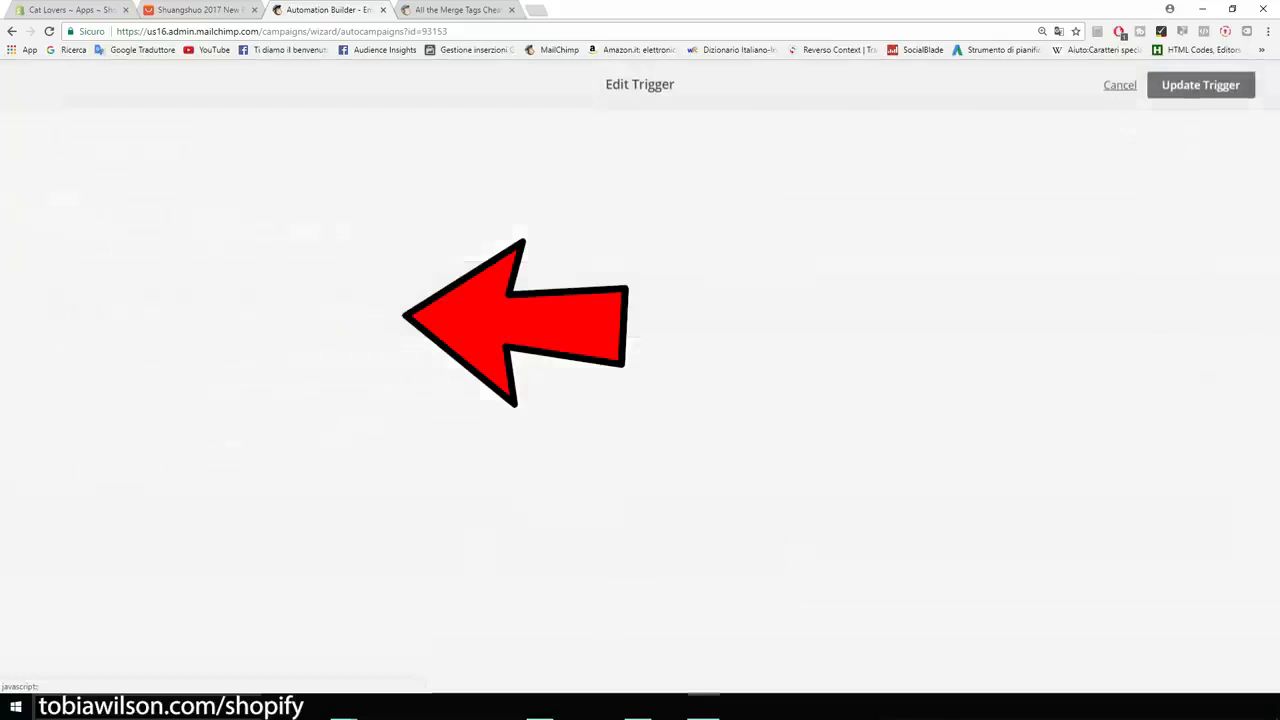
{"action": "left_click", "coordinate": [222, 311]}
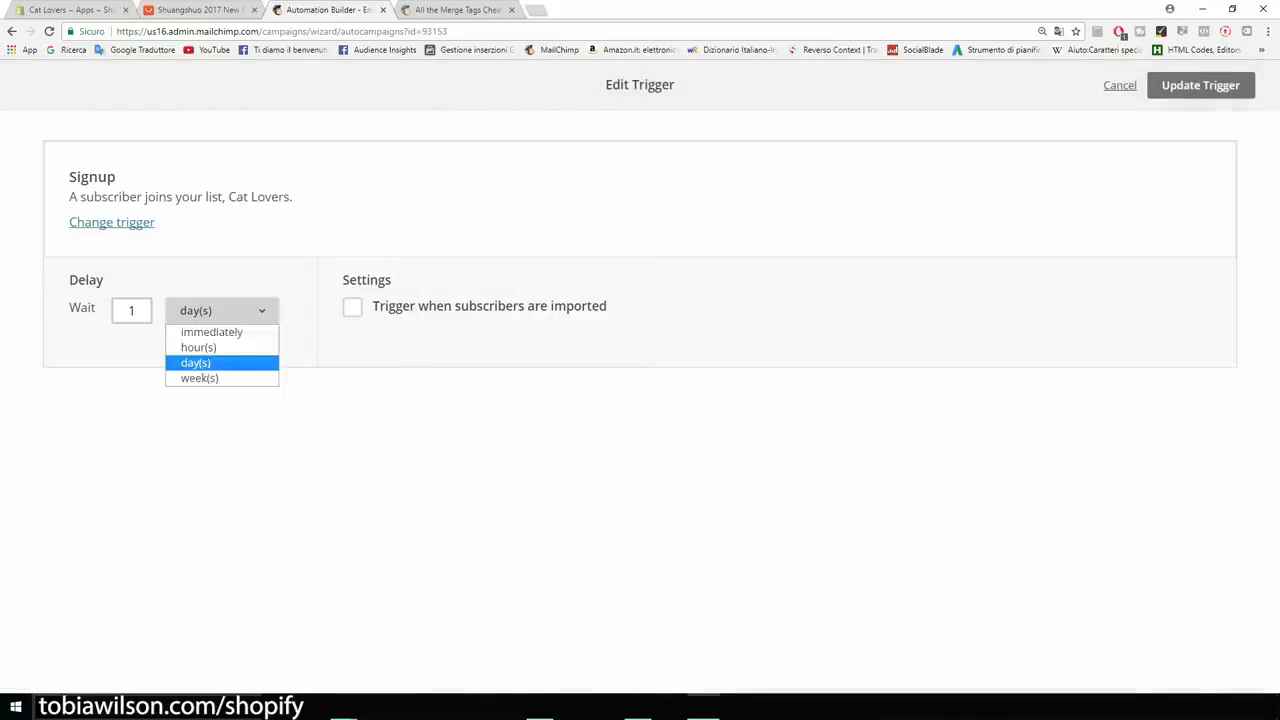
{"action": "left_click", "coordinate": [212, 332]}
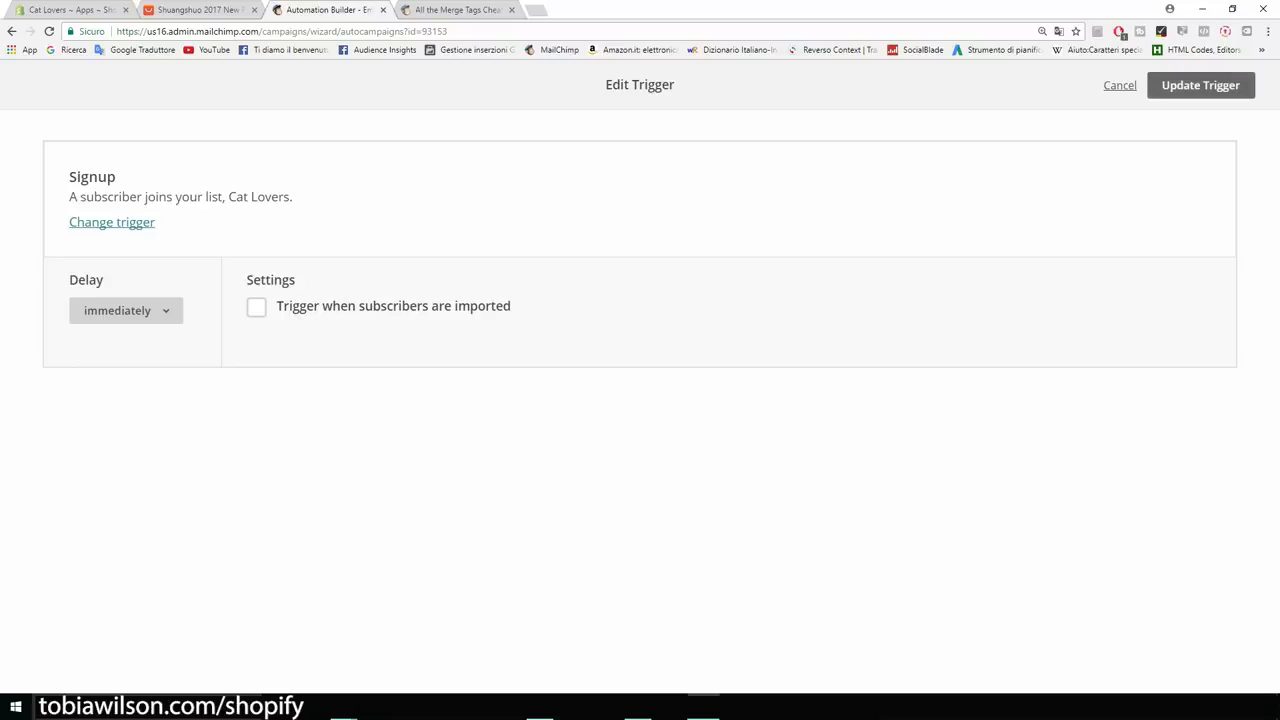
{"action": "left_click", "coordinate": [1200, 85]}
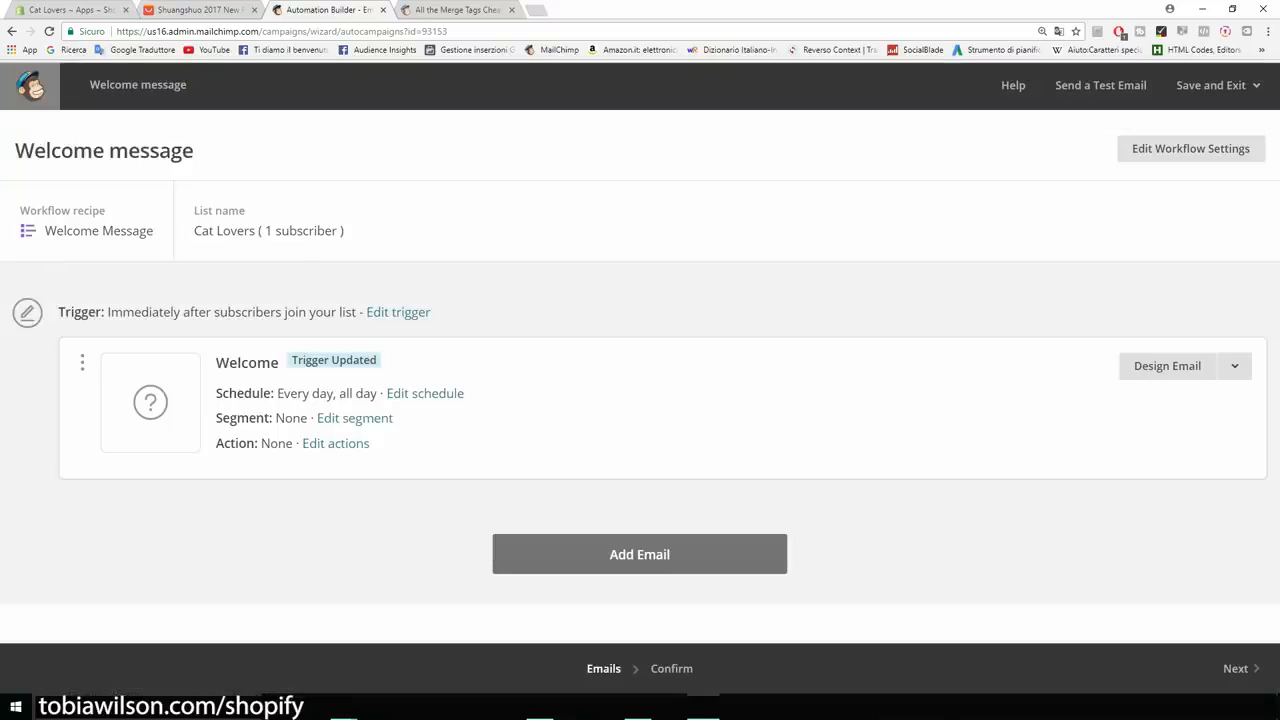
Add a second email to the workflow and review its trigger without changes.
{"action": "left_click", "coordinate": [639, 554]}
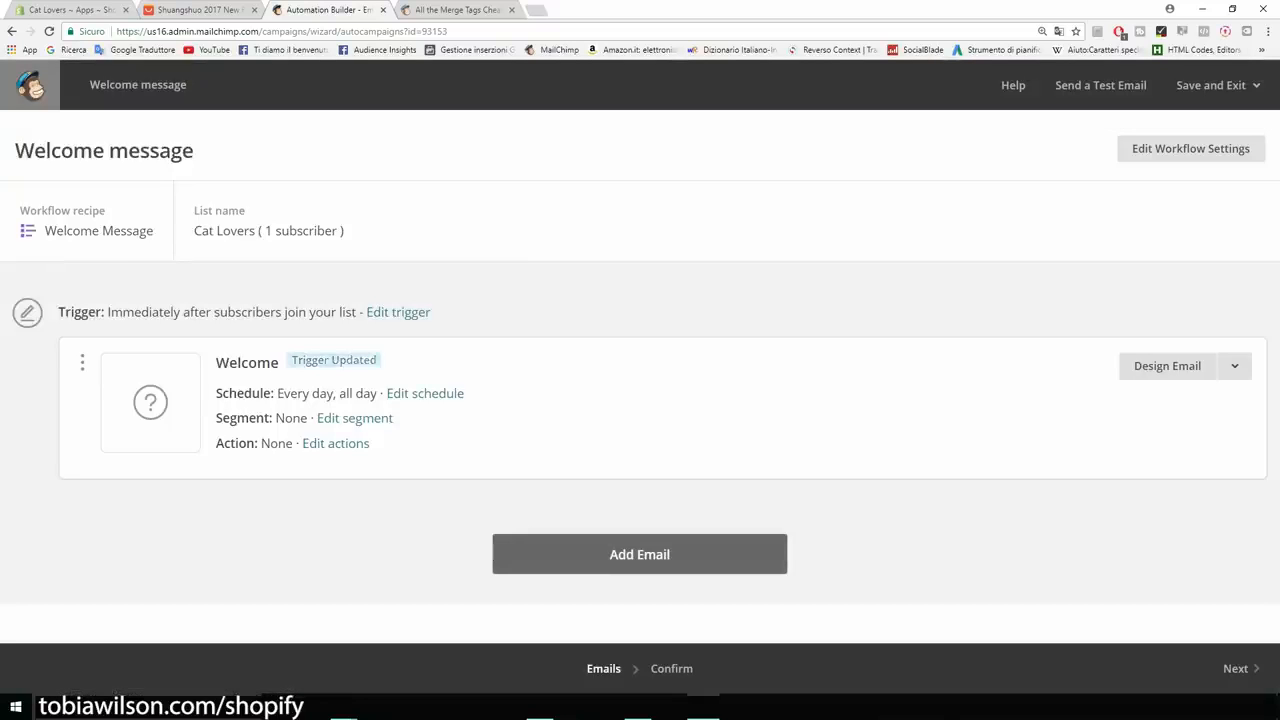
{"action": "scroll", "coordinate": [640, 400], "scroll_direction": "down", "scroll_amount": 2}
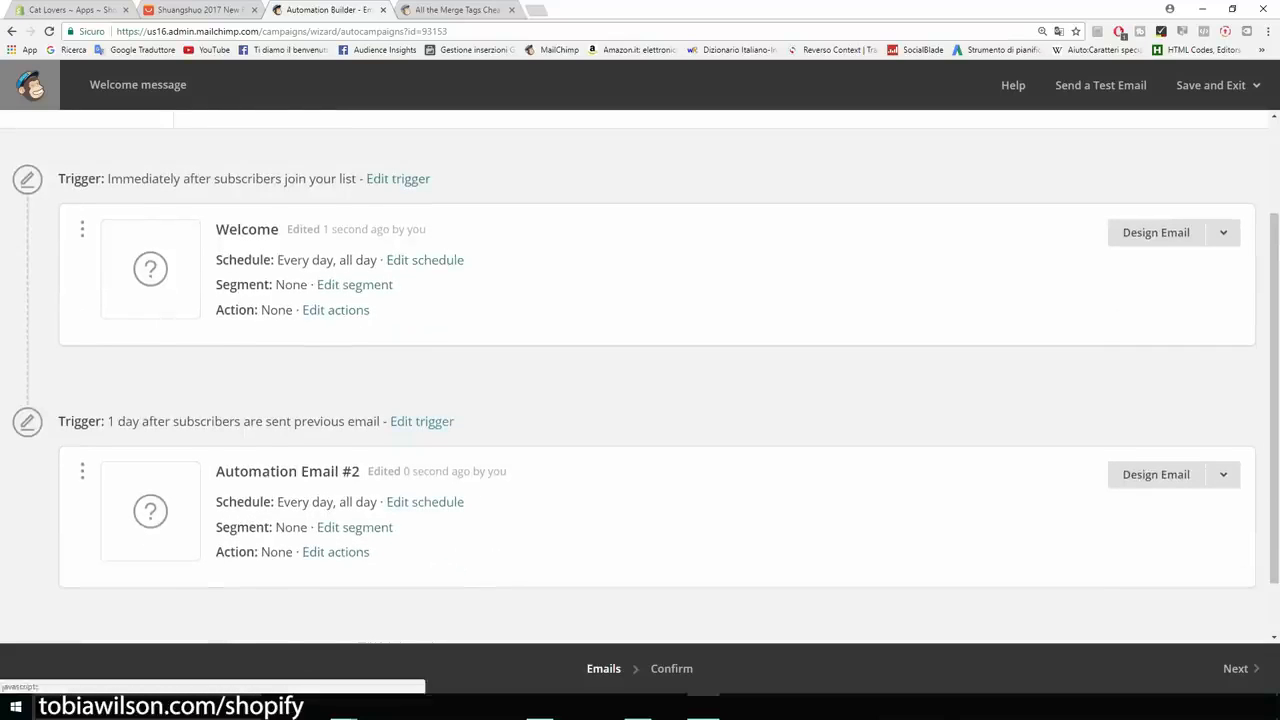
{"action": "left_click", "coordinate": [422, 422]}
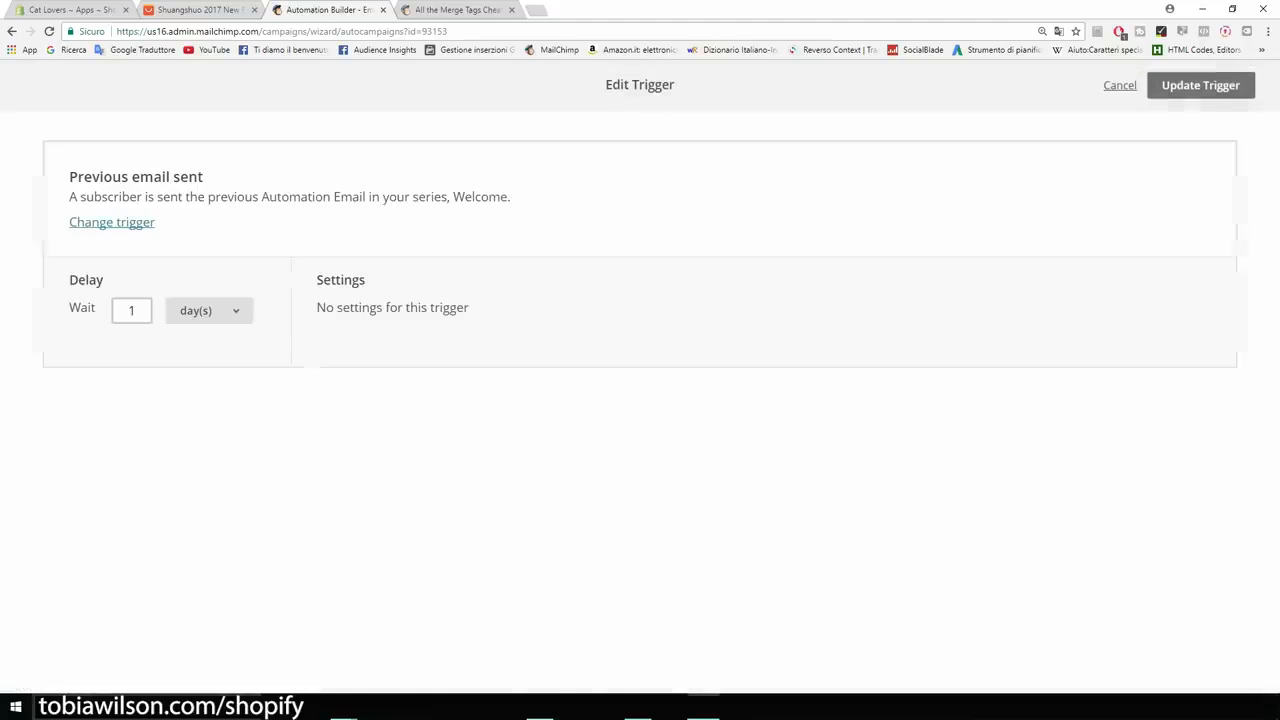
{"action": "left_click", "coordinate": [209, 311]}
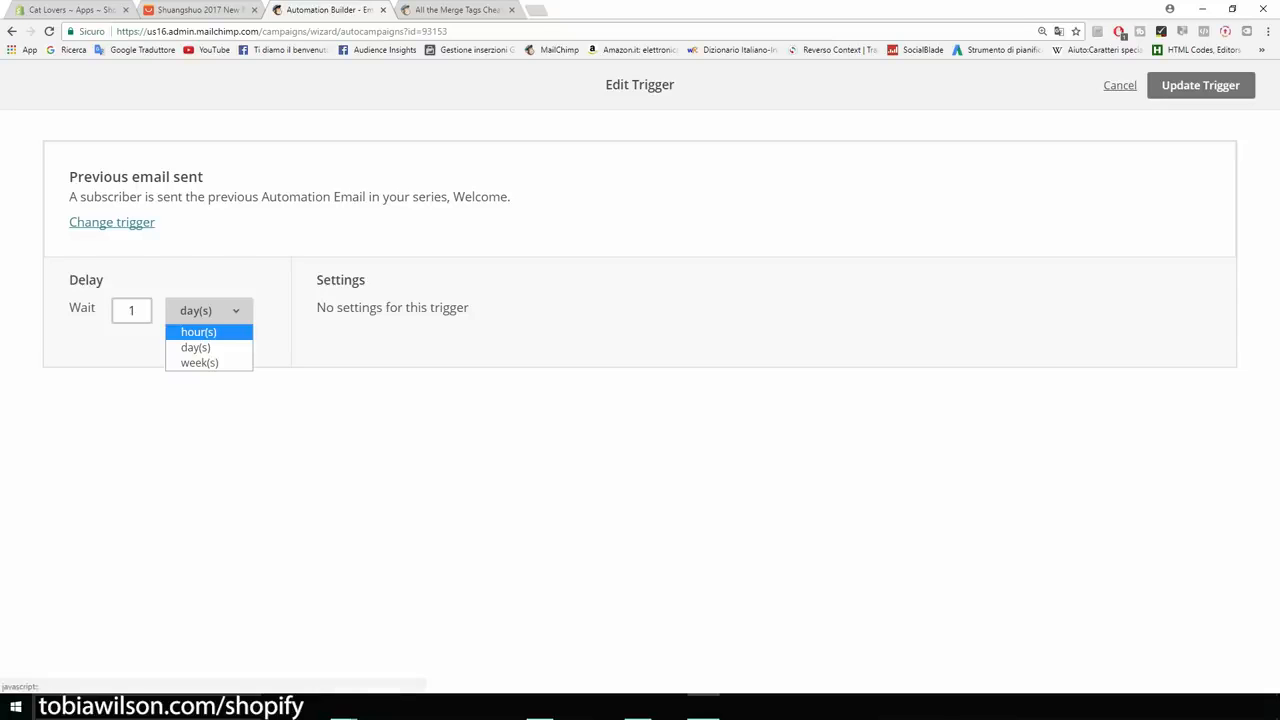
{"action": "left_click", "coordinate": [1120, 85]}
Add a third workflow email, then return to the Shopify Apps page.
{"action": "scroll", "coordinate": [640, 400], "scroll_direction": "down", "scroll_amount": 1}
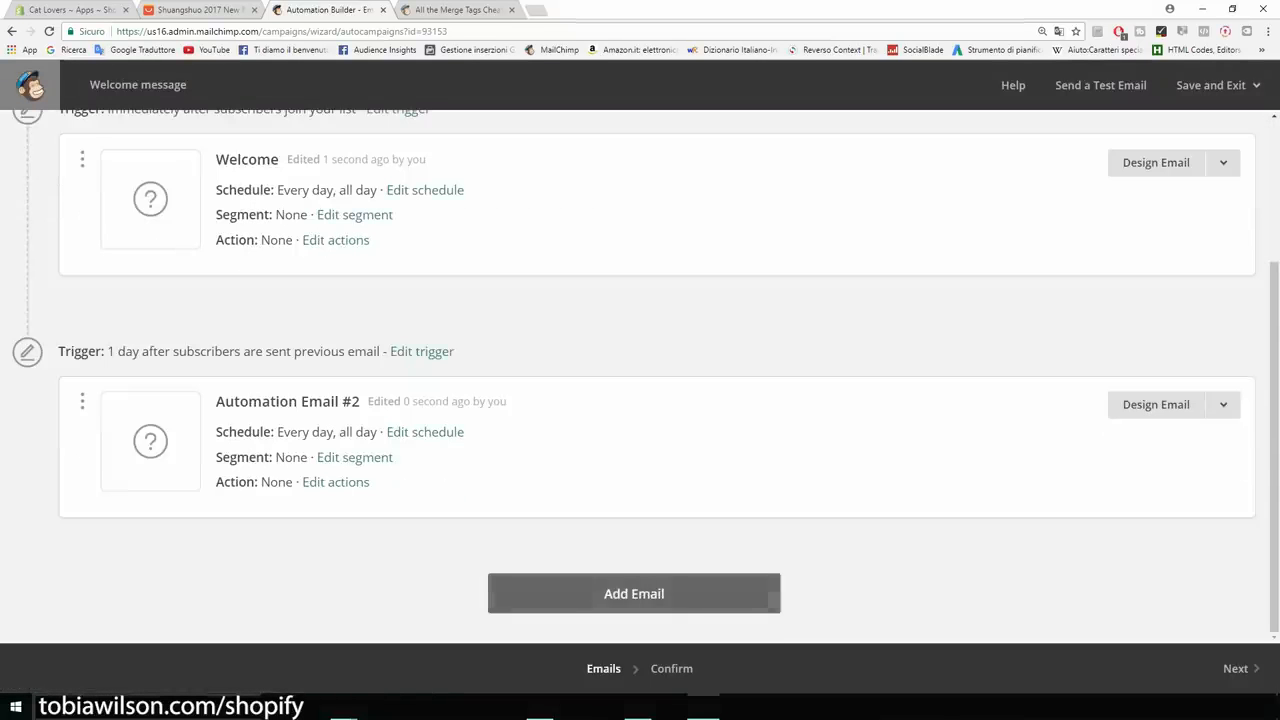
{"action": "left_click", "coordinate": [634, 593]}
{"action": "scroll", "coordinate": [640, 400], "scroll_direction": "down", "scroll_amount": 2}
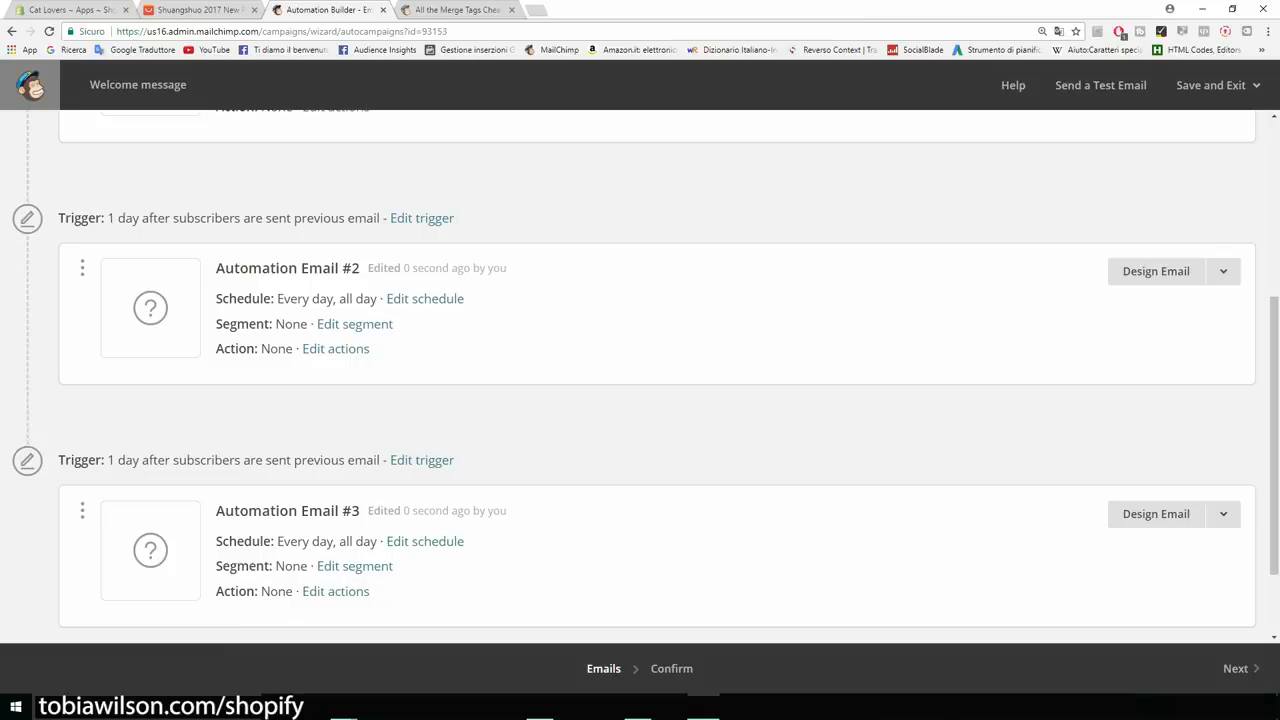
{"action": "scroll", "coordinate": [640, 374], "scroll_direction": "up", "scroll_amount": 3}
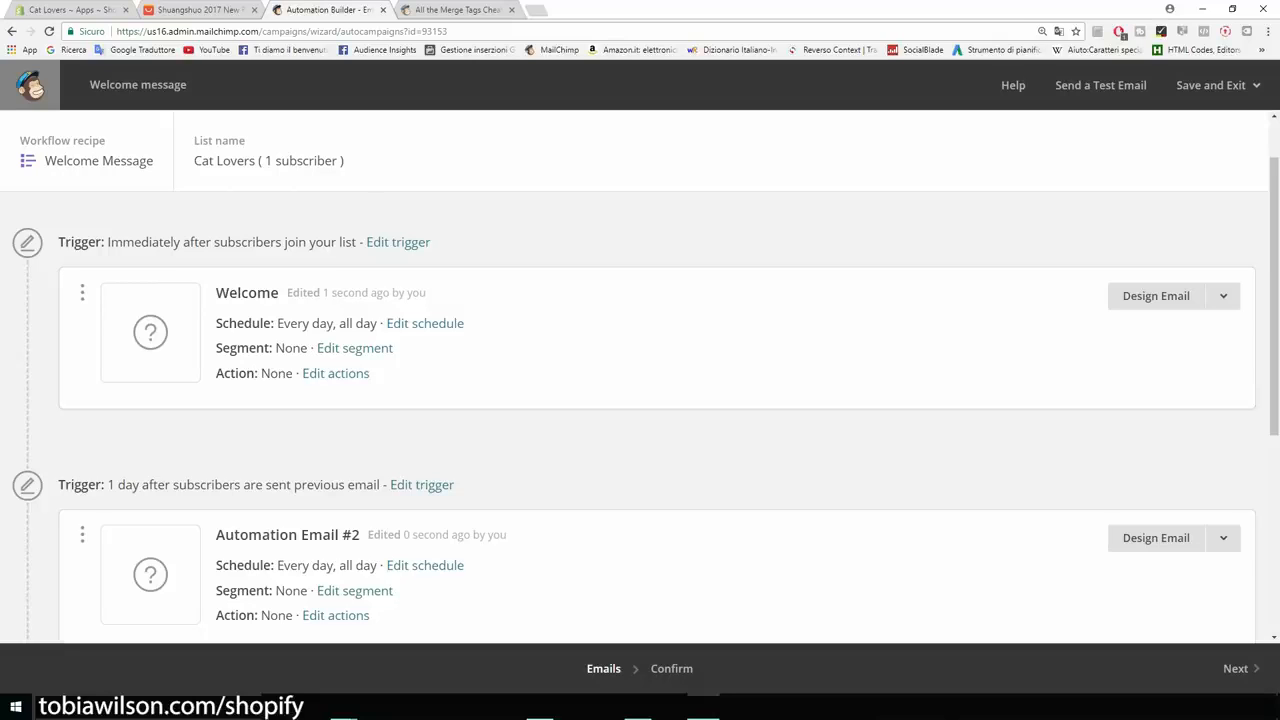
{"action": "left_click", "coordinate": [62, 10]}
{"action": "left_click", "coordinate": [57, 670]}
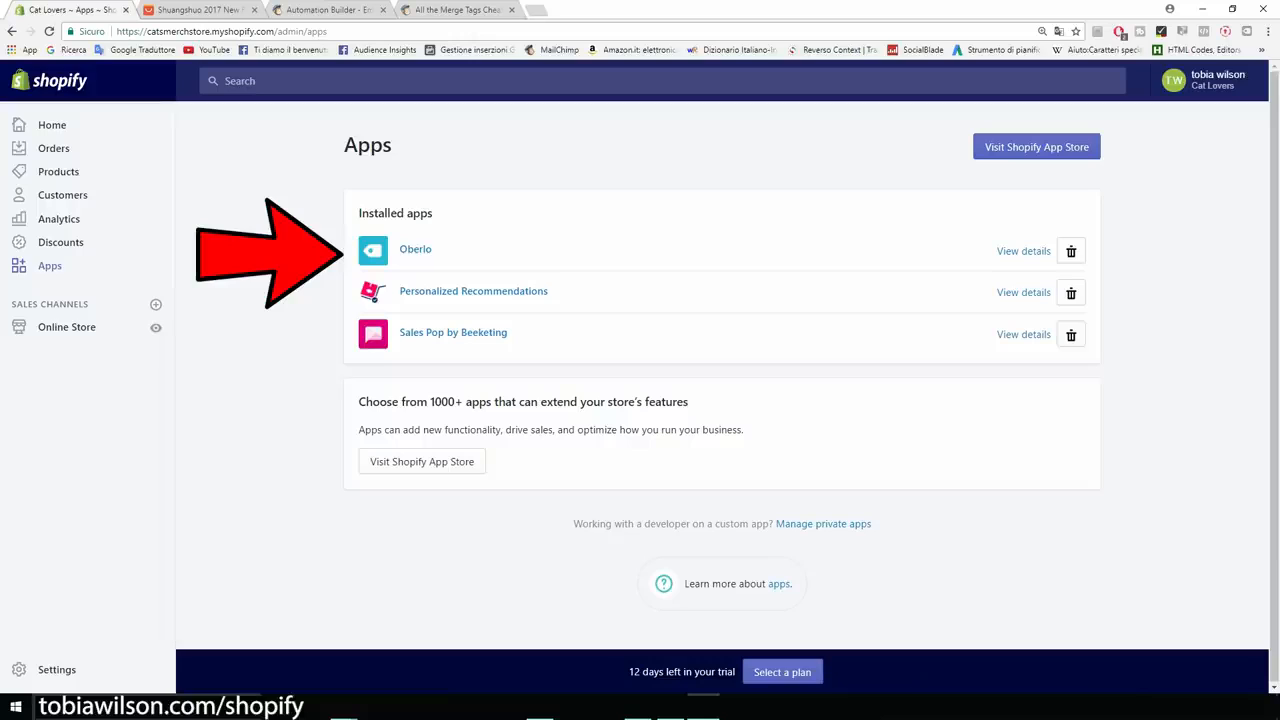
Launch Oberlo from Installed apps and bring up Search Products, with shipping prices to Italy.
{"action": "left_click", "coordinate": [415, 249]}
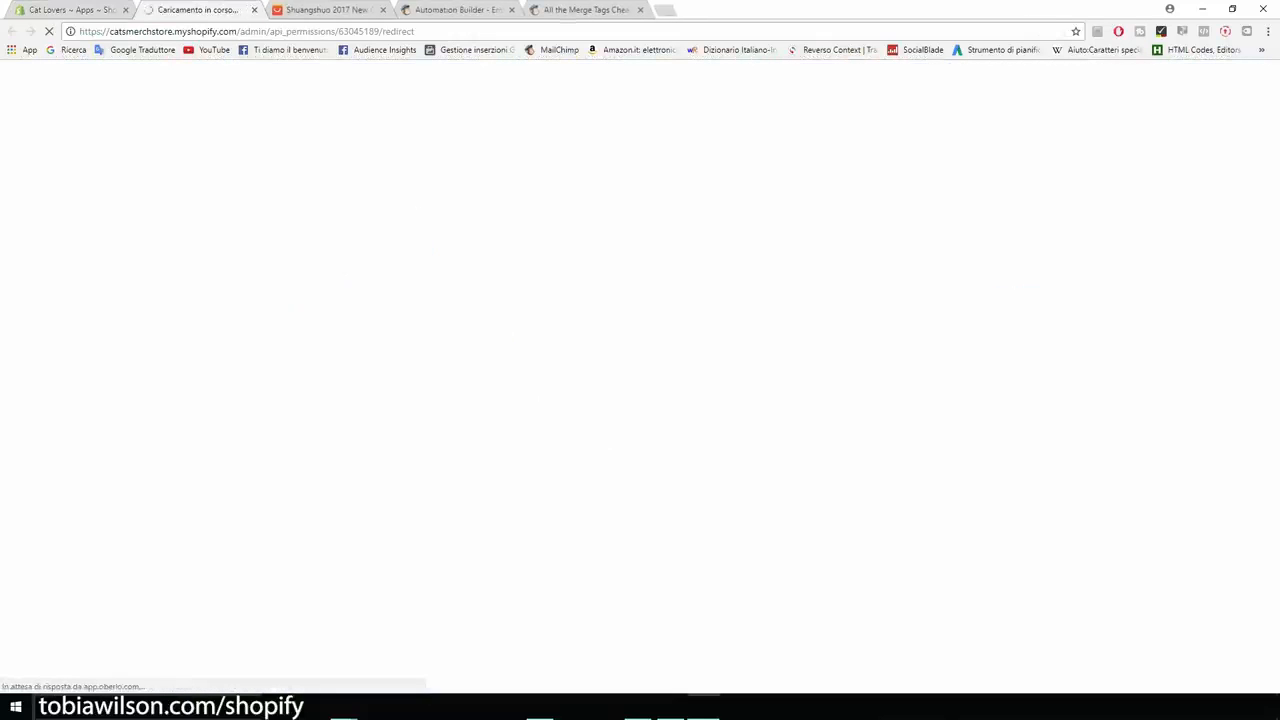
{"action": "mouse_move", "coordinate": [25, 191]}
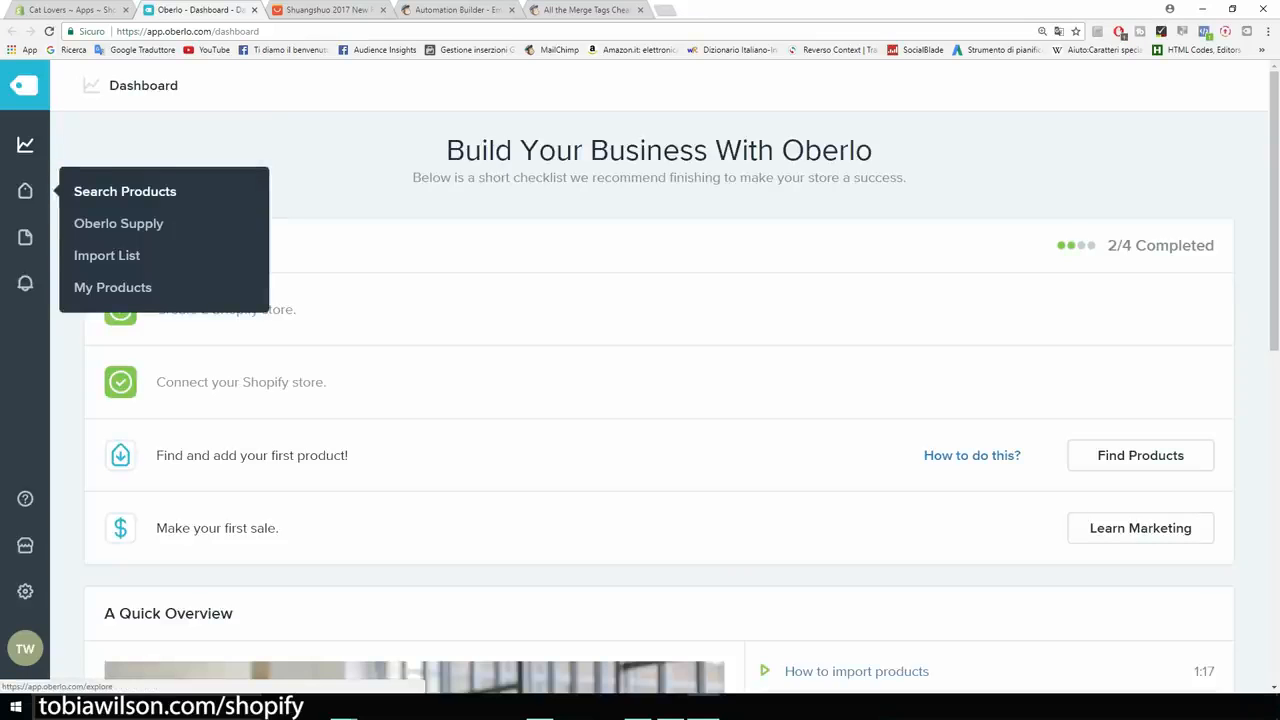
{"action": "key", "text": "ctrl+plus"}
{"action": "key", "text": "ctrl+plus"}
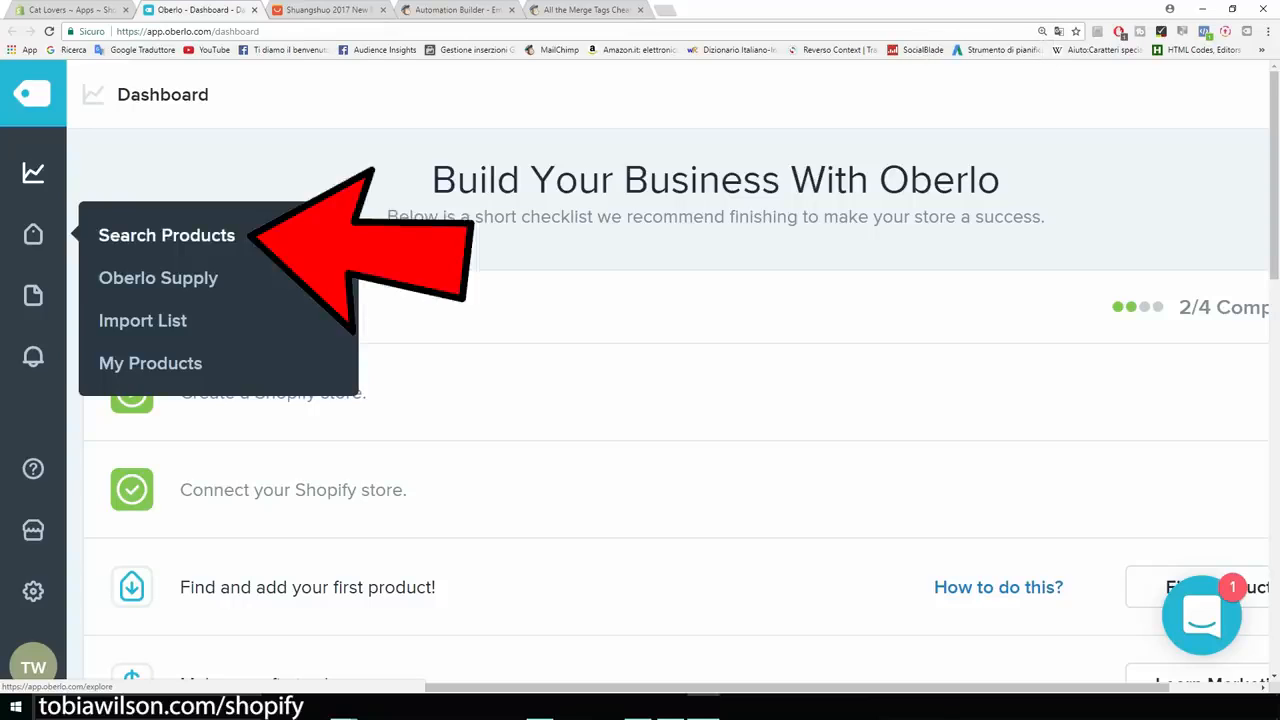
{"action": "left_click", "coordinate": [166, 235]}
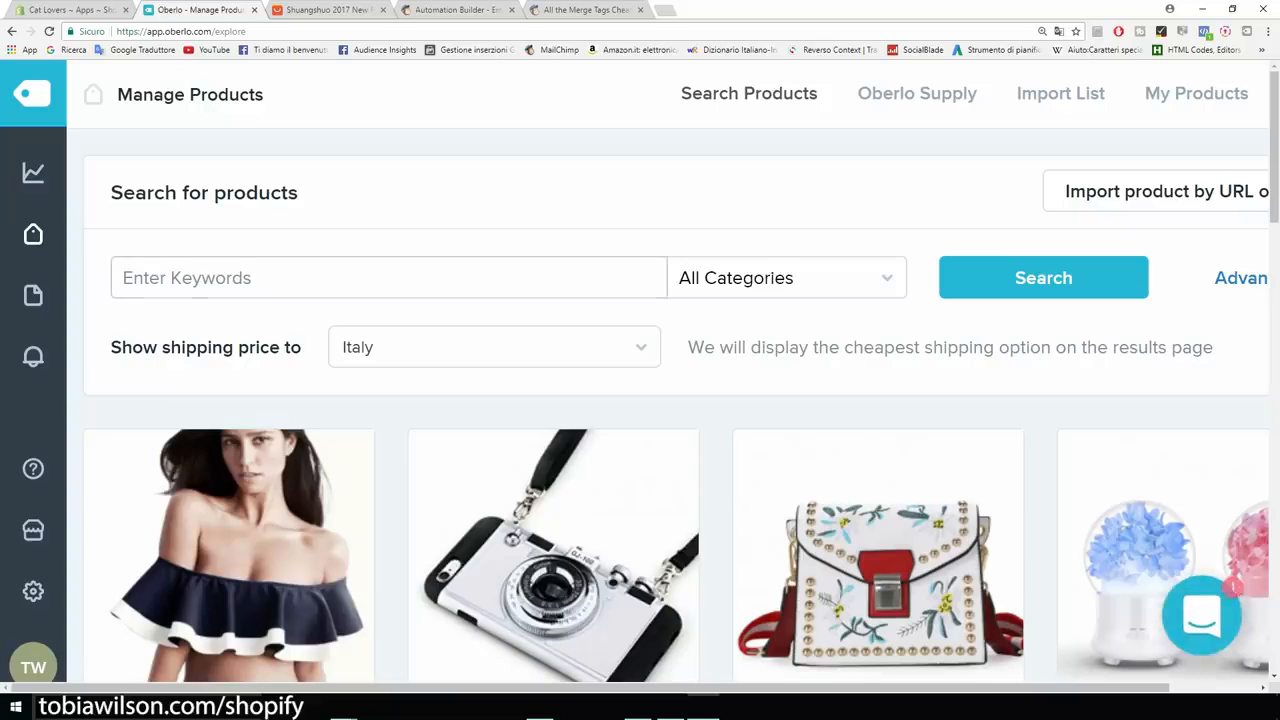
{"action": "key", "text": "ctrl+minus"}
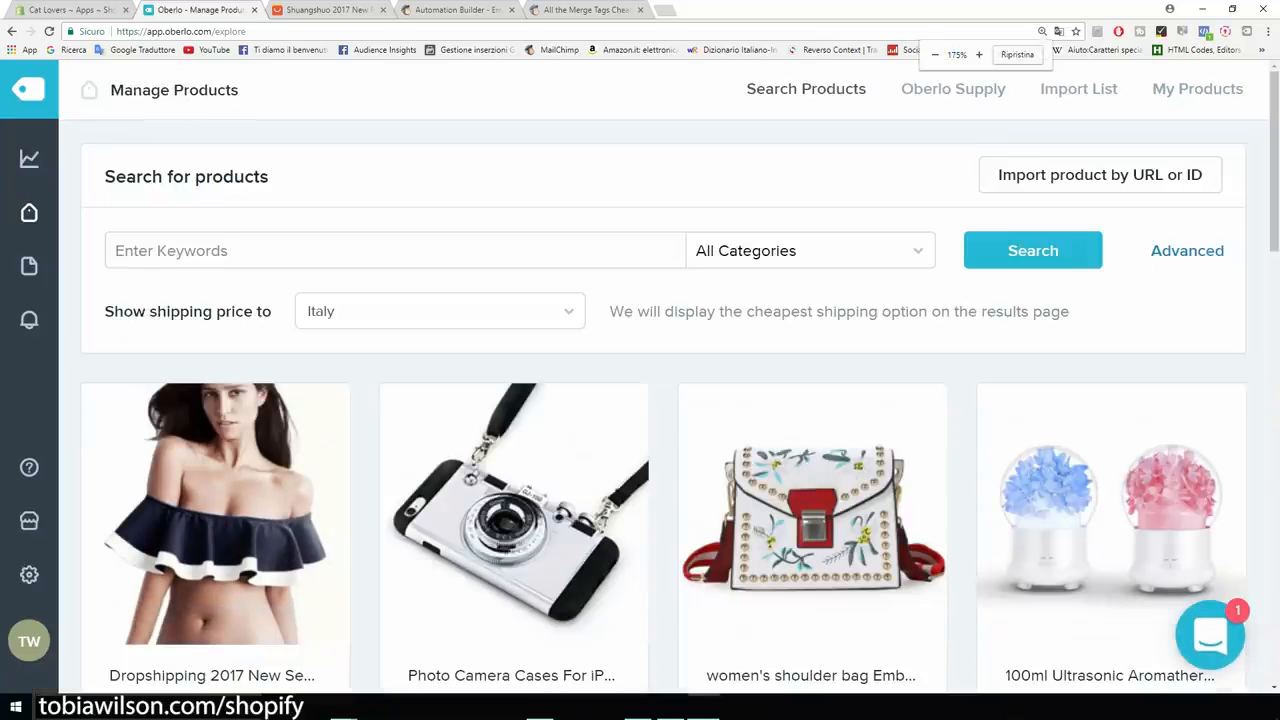
{"action": "scroll", "coordinate": [215, 400], "scroll_direction": "down", "scroll_amount": 1}
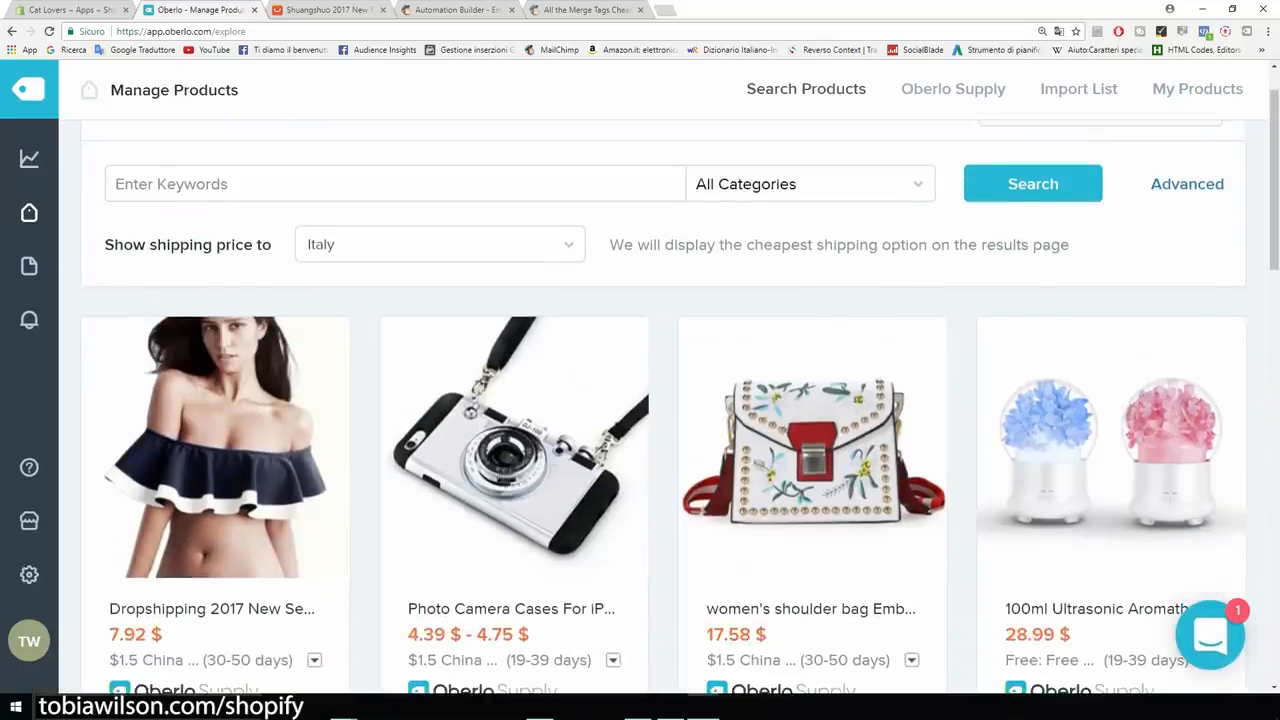
{"action": "scroll", "coordinate": [215, 400], "scroll_direction": "down", "scroll_amount": 2}
{"action": "scroll", "coordinate": [215, 400], "scroll_direction": "up", "scroll_amount": 2}
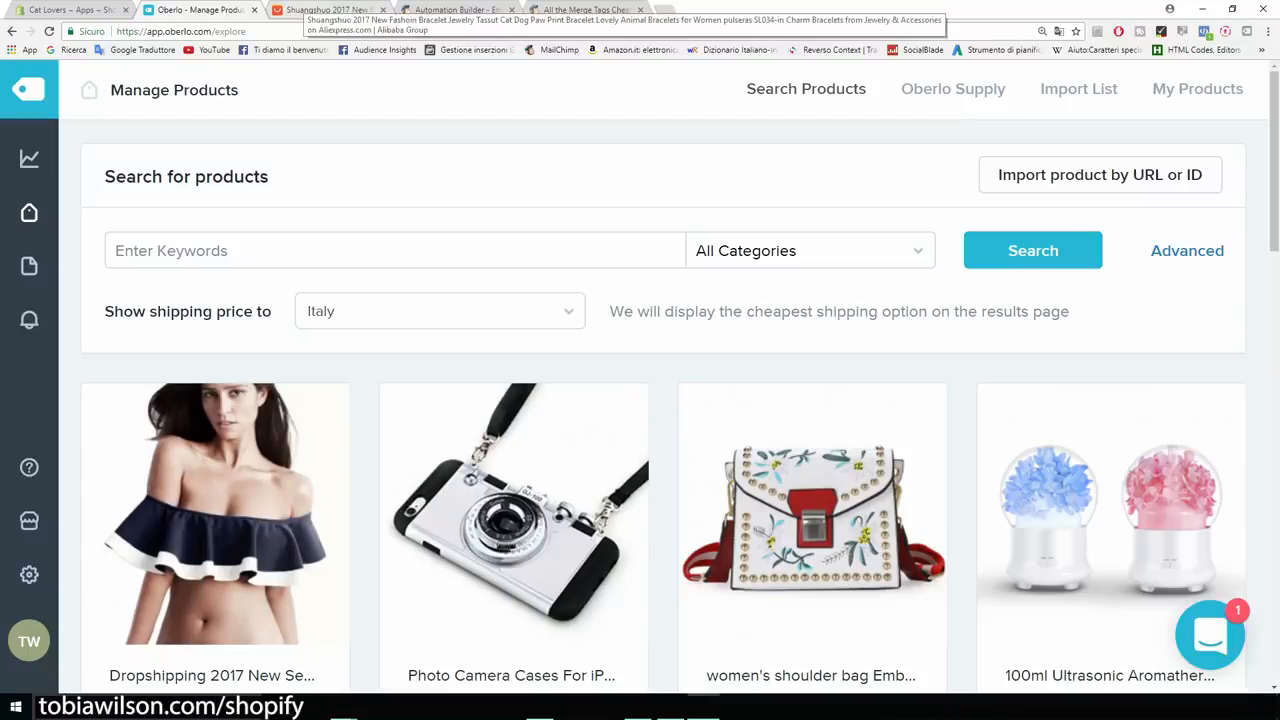
Push the cat paw print bracelet from its AliExpress page to Oberlo and view the Import List.
{"action": "left_click", "coordinate": [325, 10]}
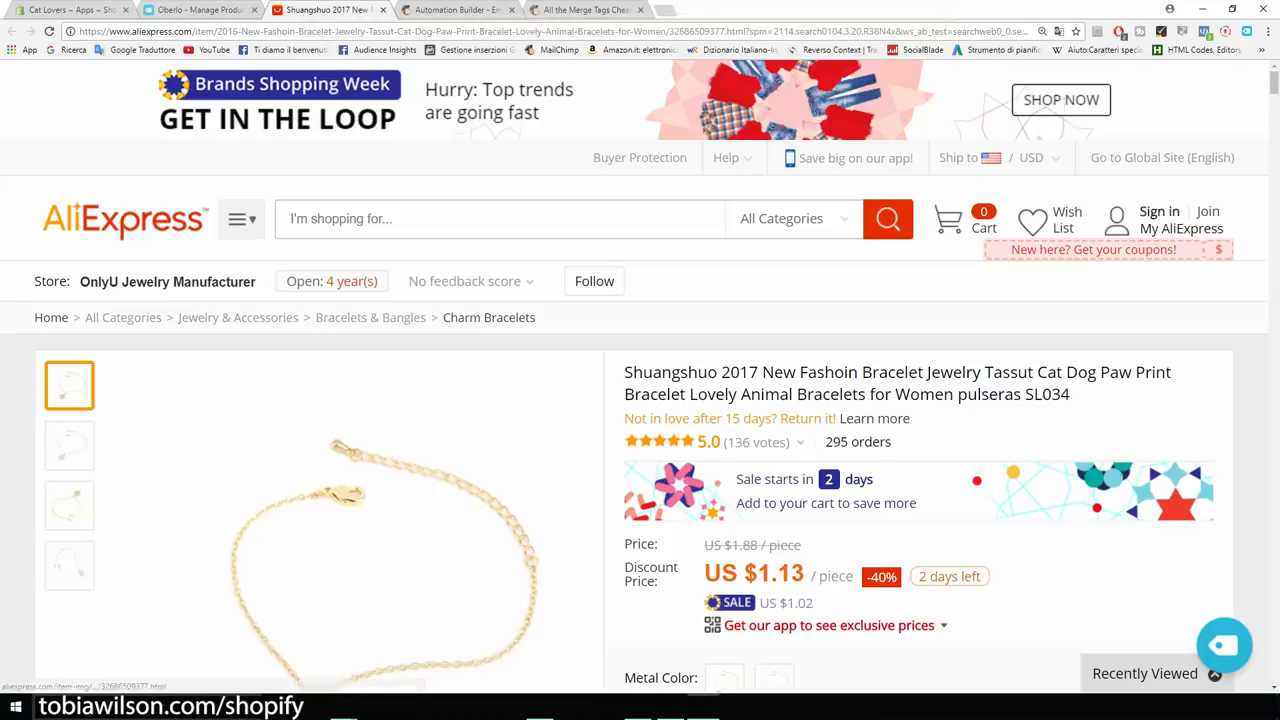
{"action": "scroll", "coordinate": [380, 400], "scroll_direction": "down", "scroll_amount": 3}
{"action": "scroll", "coordinate": [450, 380], "scroll_direction": "down", "scroll_amount": 1}
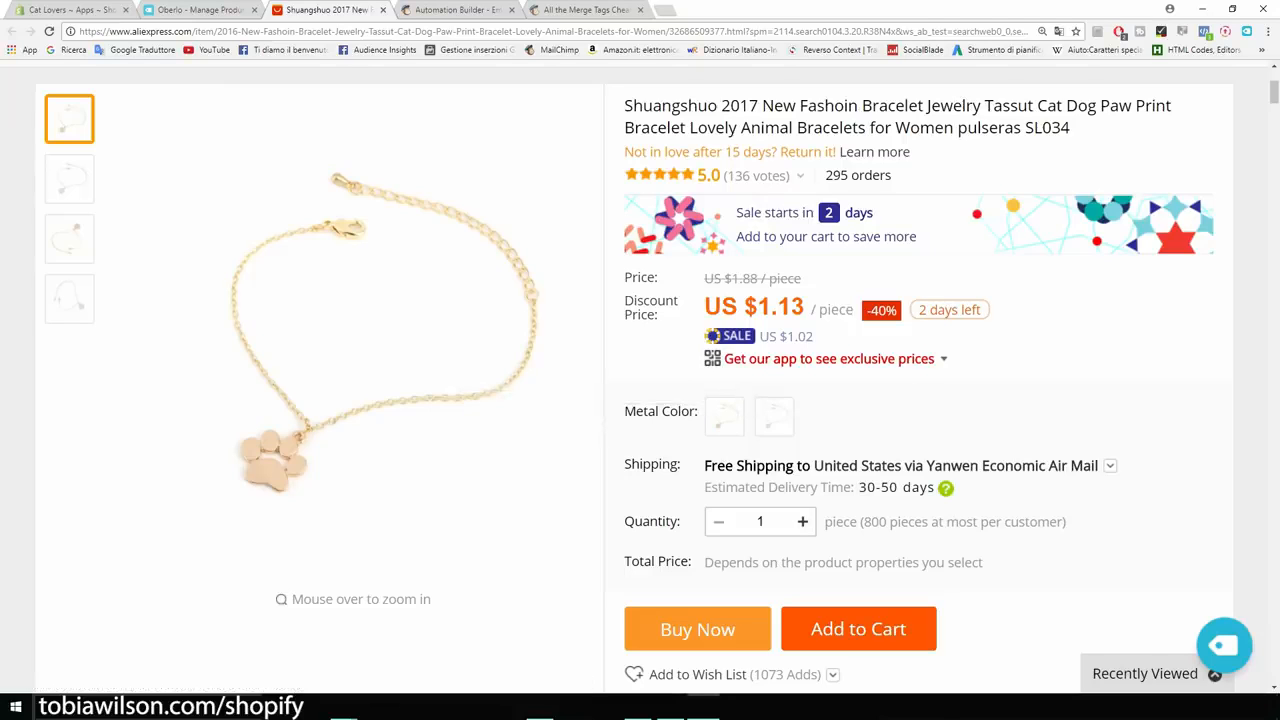
{"action": "key", "text": "ctrl+plus"}
{"action": "key", "text": "ctrl+plus"}
{"action": "key", "text": "ctrl+plus"}
{"action": "key", "text": "ctrl+plus"}
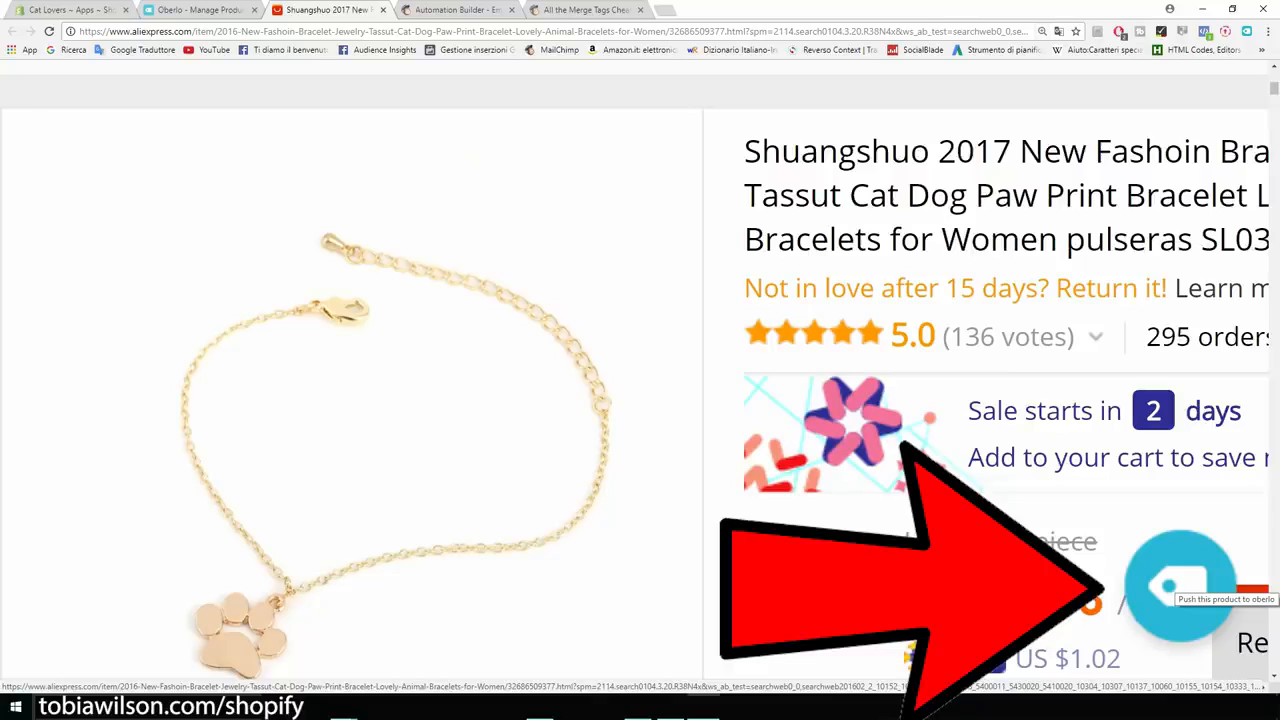
{"action": "left_click", "coordinate": [1172, 588]}
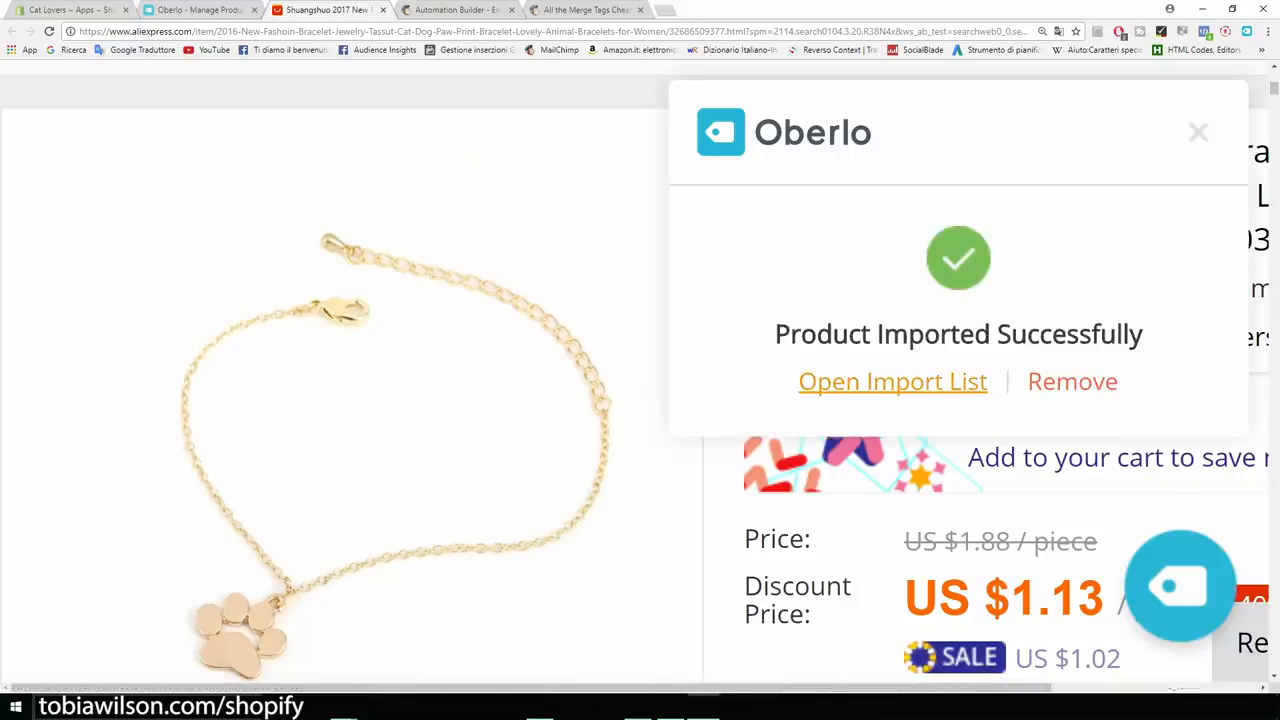
{"action": "left_click", "coordinate": [892, 381]}
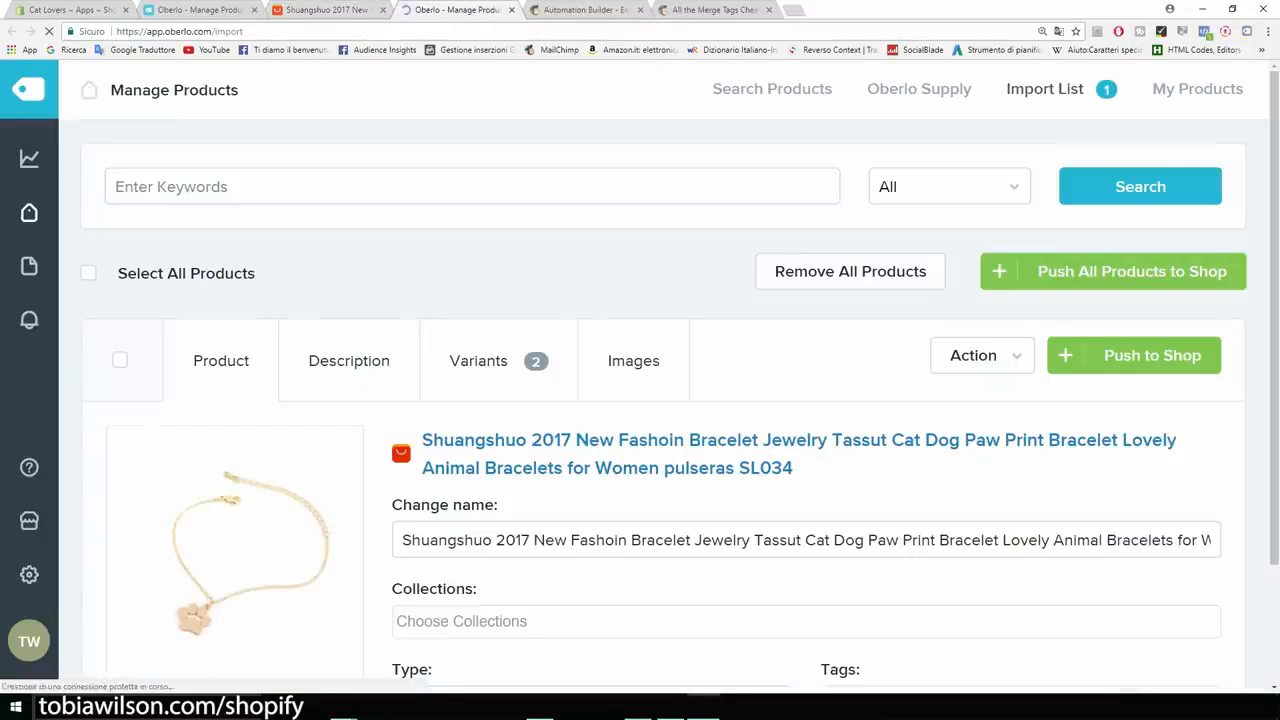
Cut 'Shuangshuo 2017 New Fashoin', 'Jewelry Tassut', 'Dog' and 'pulseras SL034' from the bracelet's name.
{"action": "scroll", "coordinate": [664, 384], "scroll_direction": "down", "scroll_amount": 2}
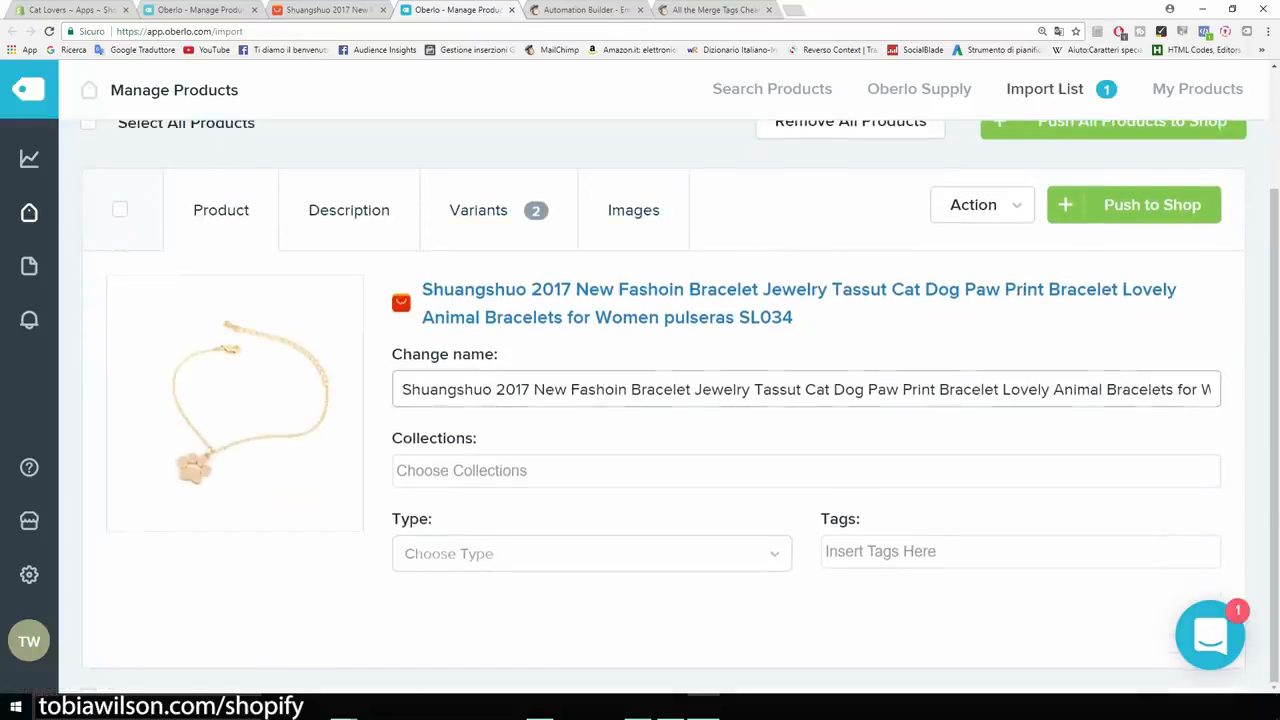
{"action": "left_click_drag", "start_coordinate": [402, 389], "coordinate": [627, 389]}
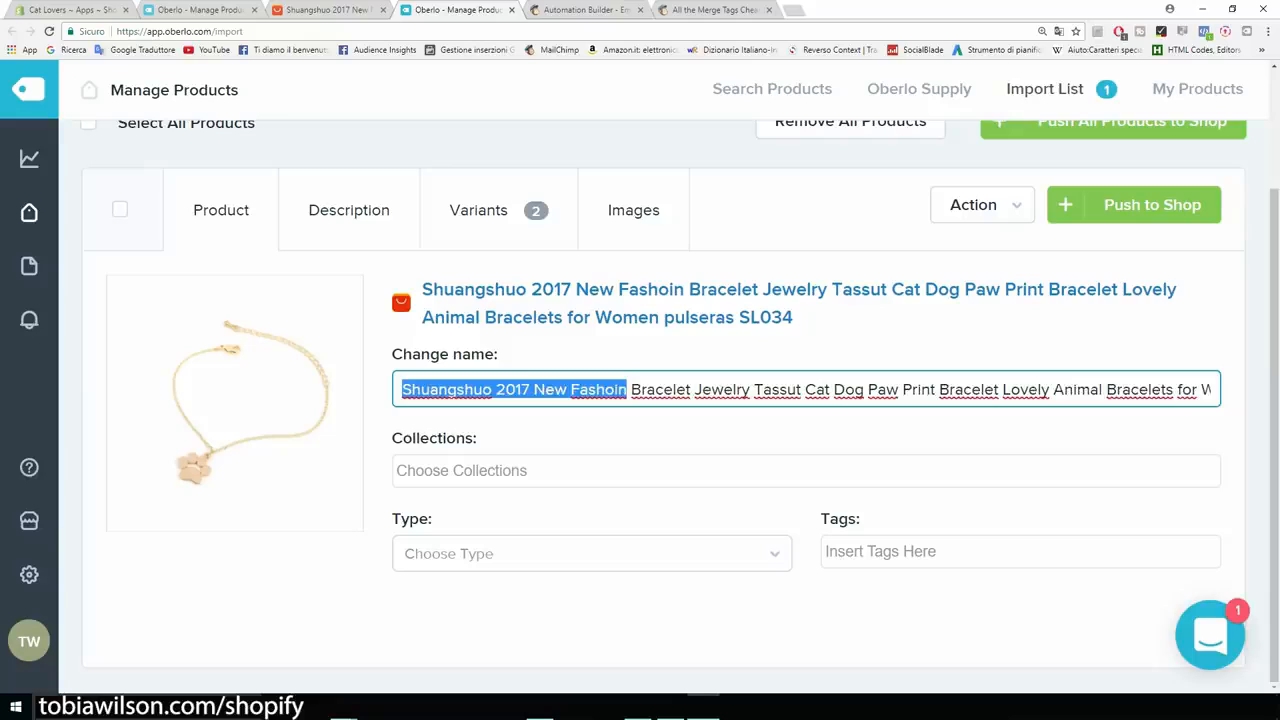
{"action": "key", "text": "BackSpace"}
{"action": "left_click_drag", "start_coordinate": [469, 389], "coordinate": [579, 389]}
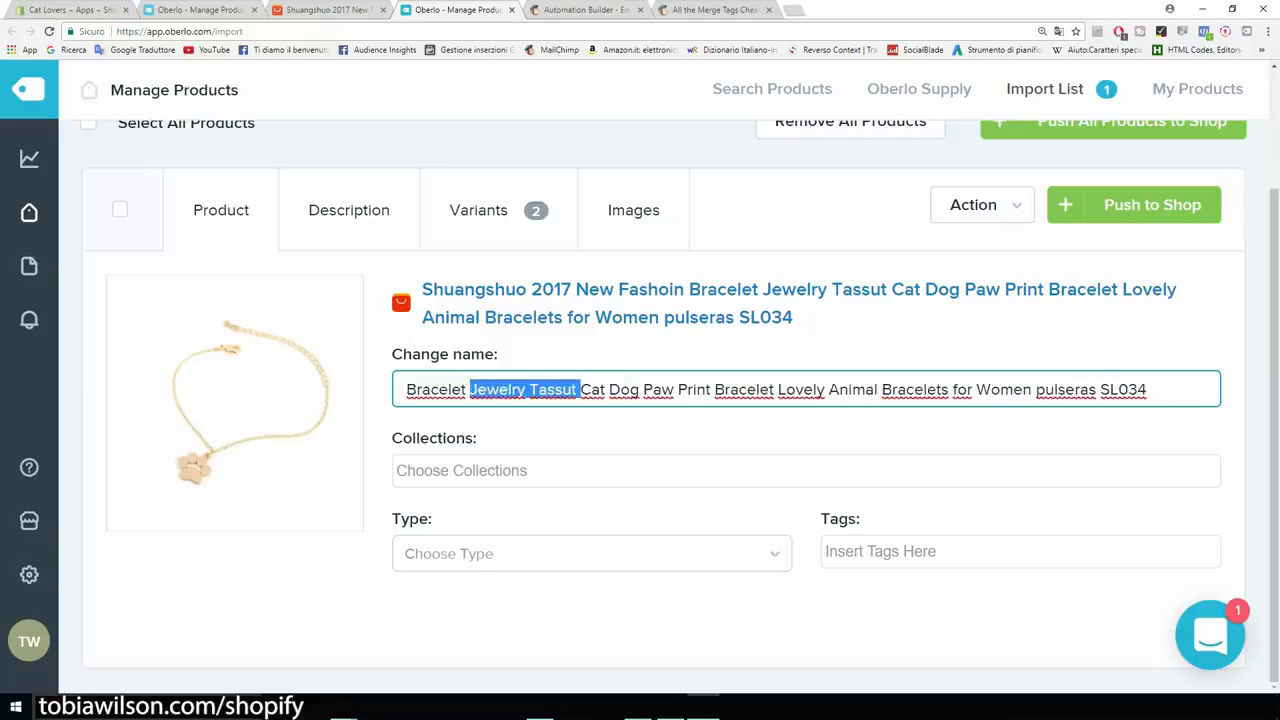
{"action": "key", "text": "BackSpace"}
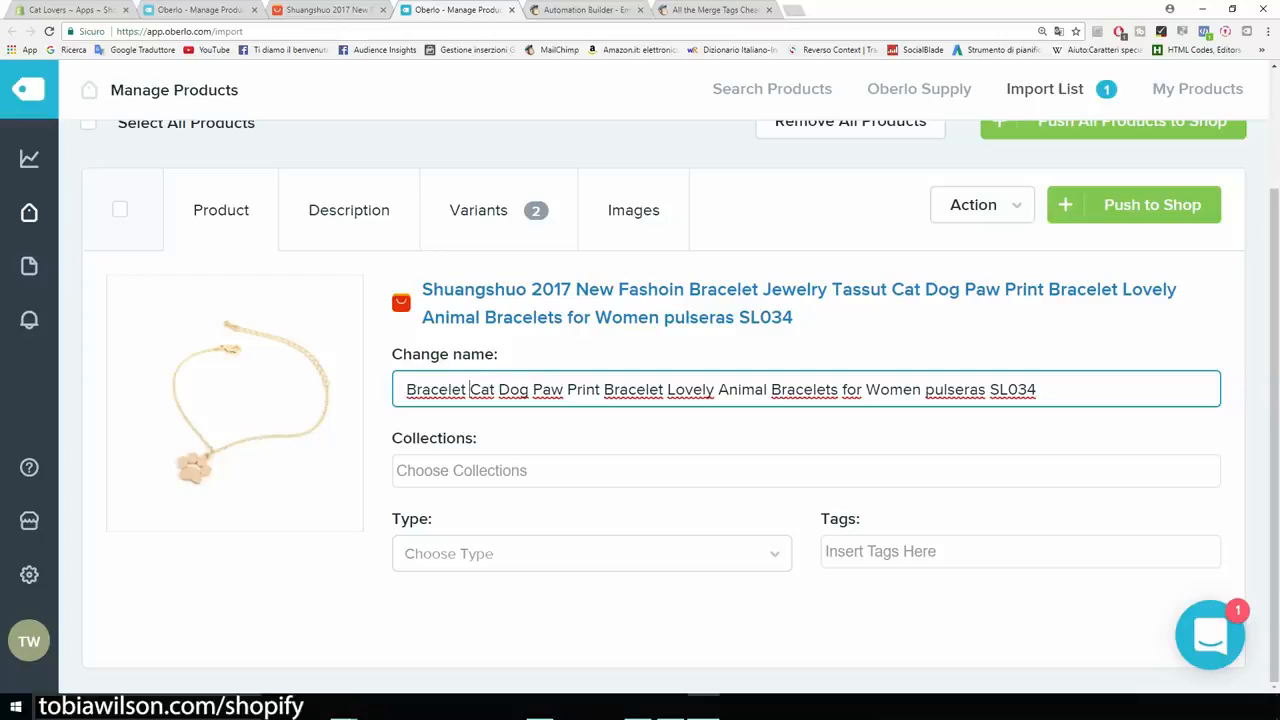
{"action": "left_click_drag", "start_coordinate": [528, 389], "coordinate": [808, 389]}
{"action": "key", "text": "BackSpace"}
{"action": "key", "text": "BackSpace"}
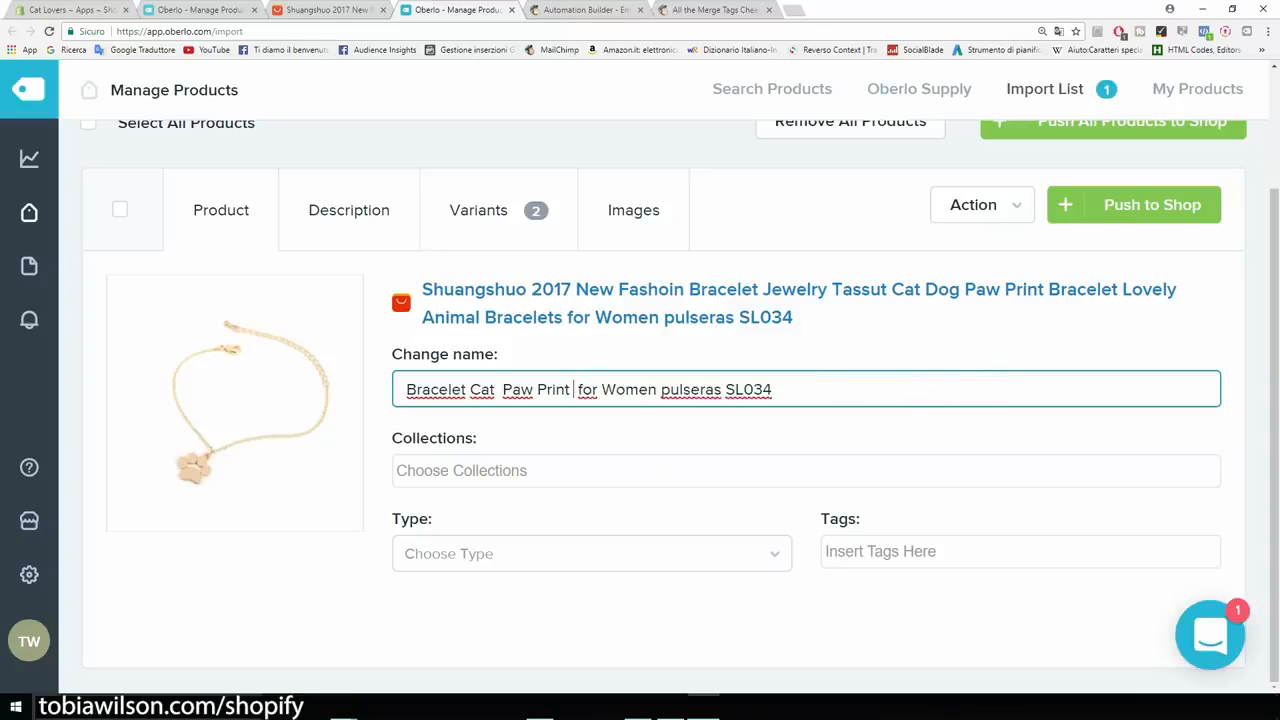
{"action": "left_click_drag", "start_coordinate": [657, 389], "coordinate": [772, 389]}
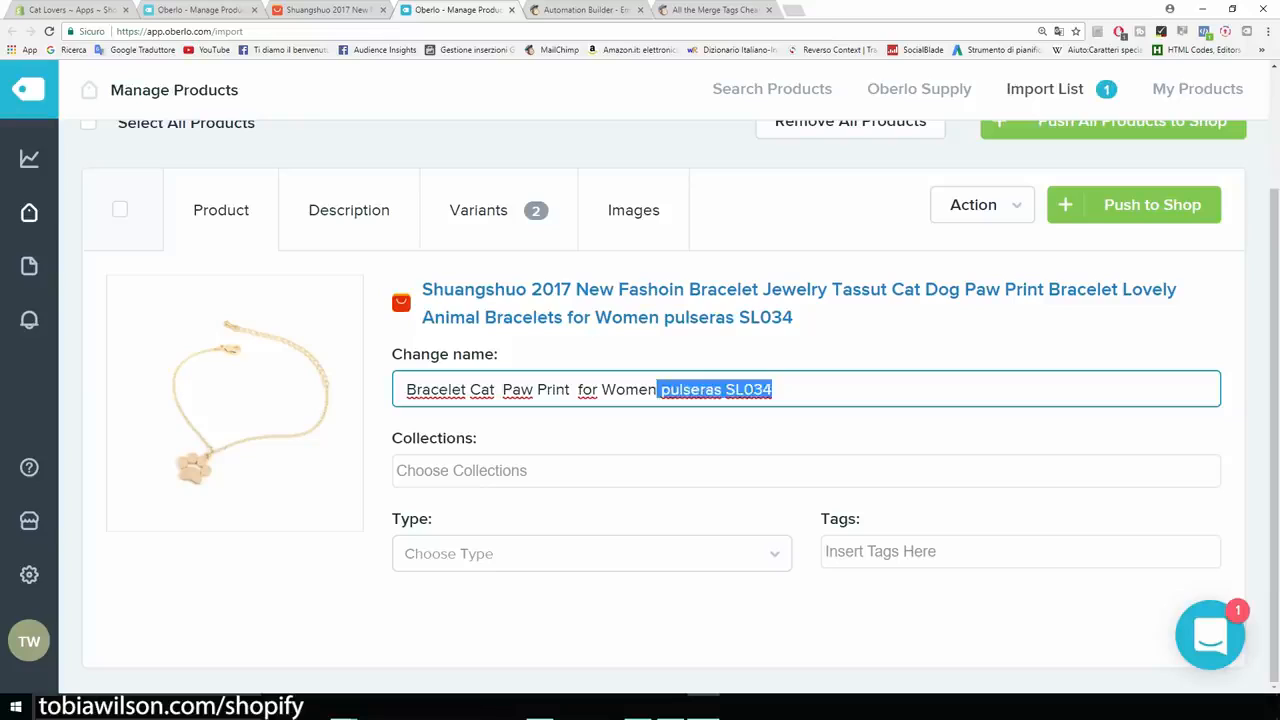
{"action": "key", "text": "BackSpace"}
Tidy the name to 'Bracelet Cat Paw For Women' (capital For, no Print, no extra spaces) and save.
{"action": "left_click", "coordinate": [575, 389]}
{"action": "key", "text": "BackSpace"}
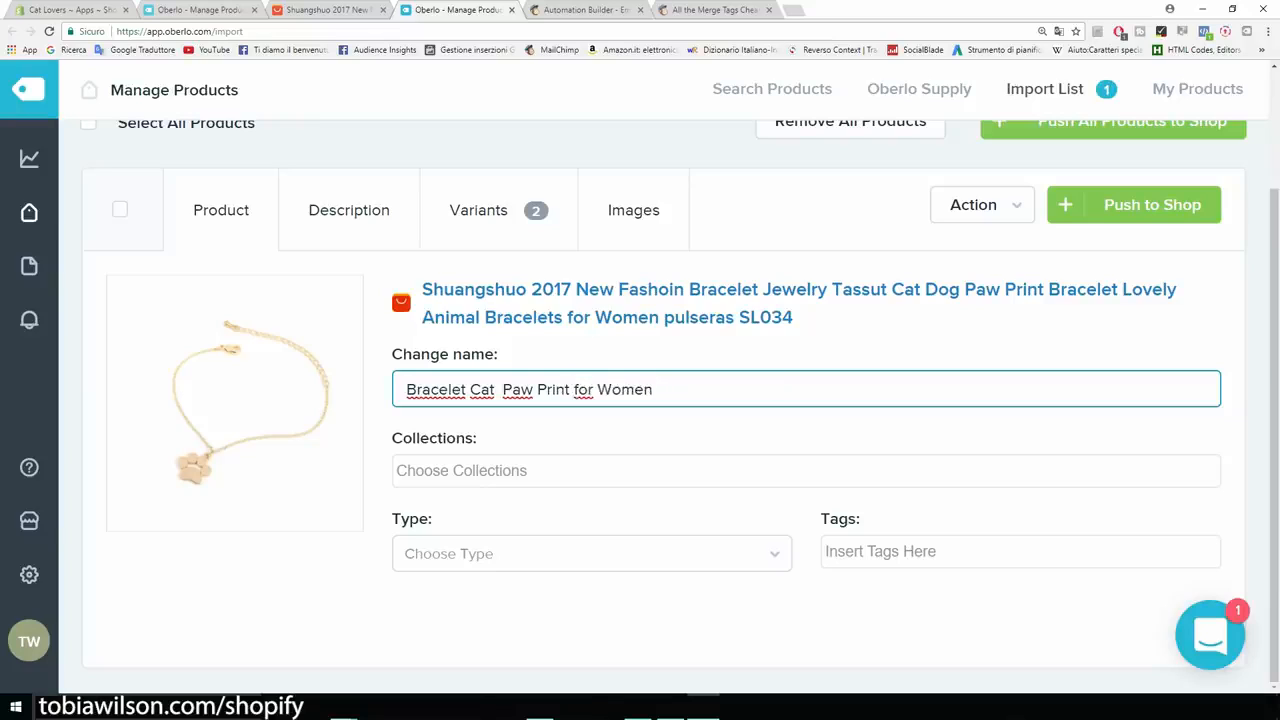
{"action": "key", "text": "Delete"}
{"action": "type", "text": "F"}
{"action": "left_click", "coordinate": [502, 389]}
{"action": "key", "text": "BackSpace"}
{"action": "left_click_drag", "start_coordinate": [566, 389], "coordinate": [532, 389]}
{"action": "key", "text": "BackSpace"}
{"action": "key", "text": "BackSpace"}
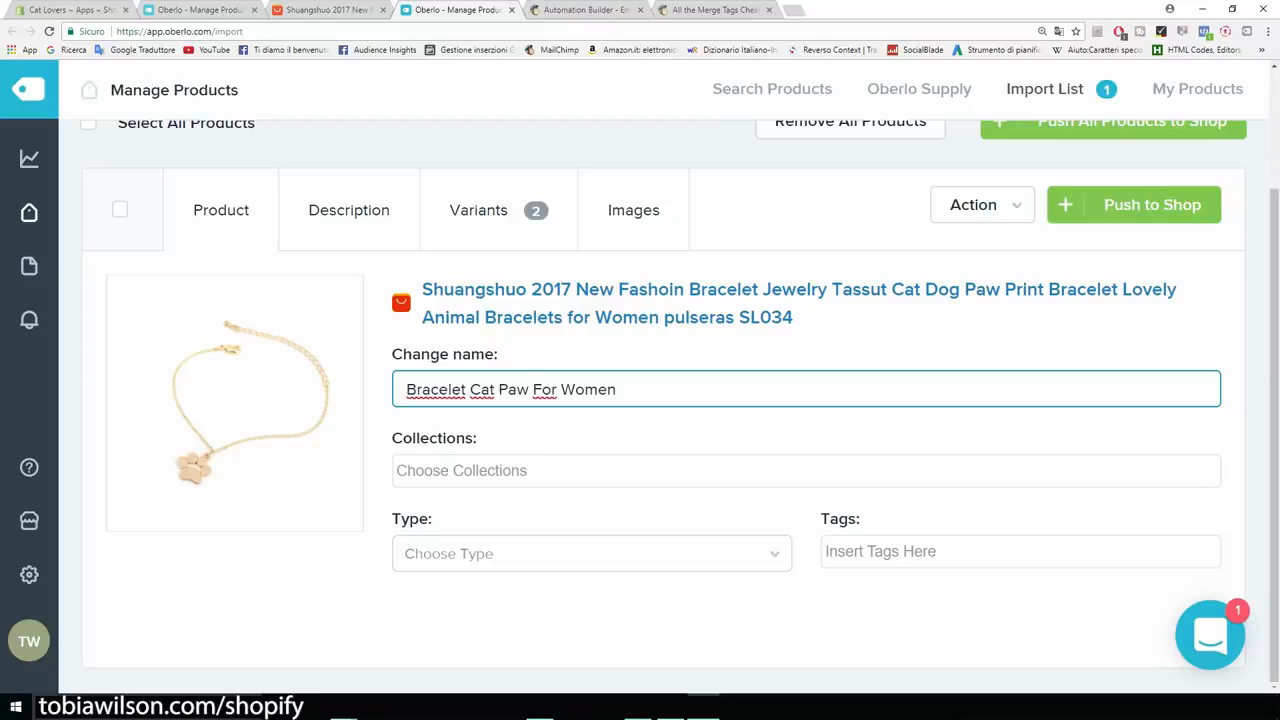
{"action": "key", "text": "Tab"}
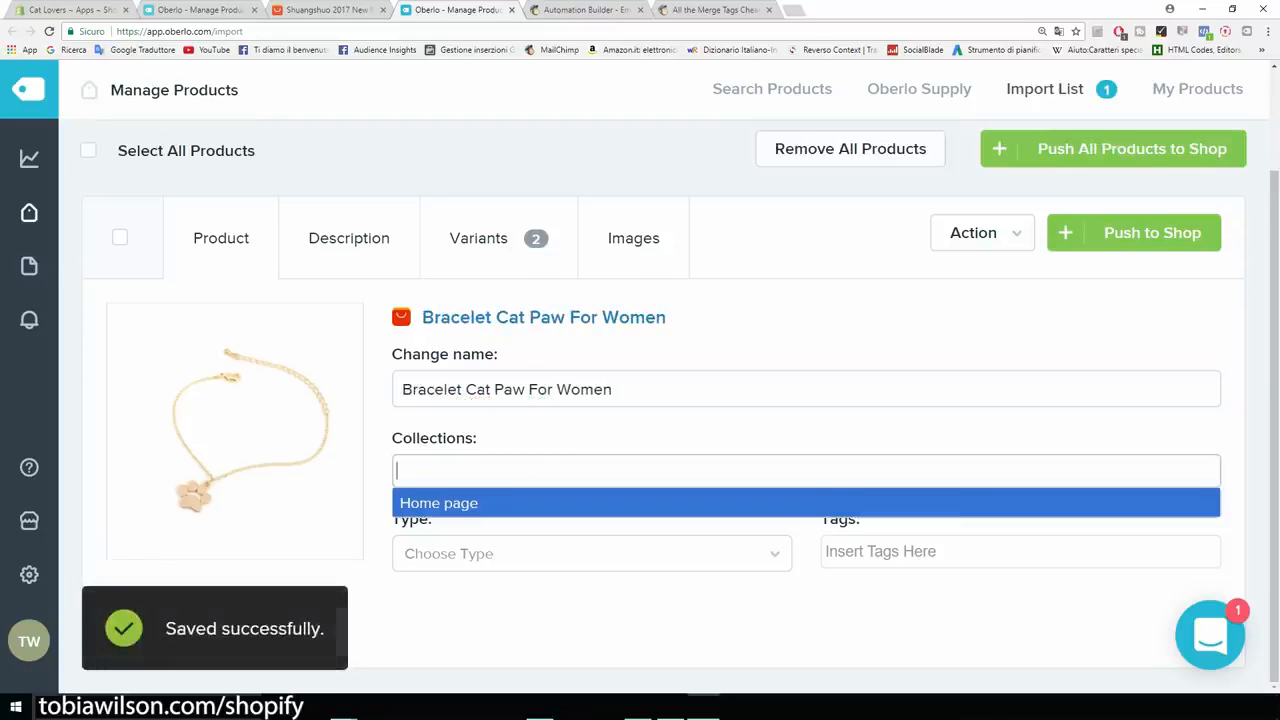
Add the bracelet to the Home page collection and set its product type to bracelet.
{"action": "key", "text": "Return"}
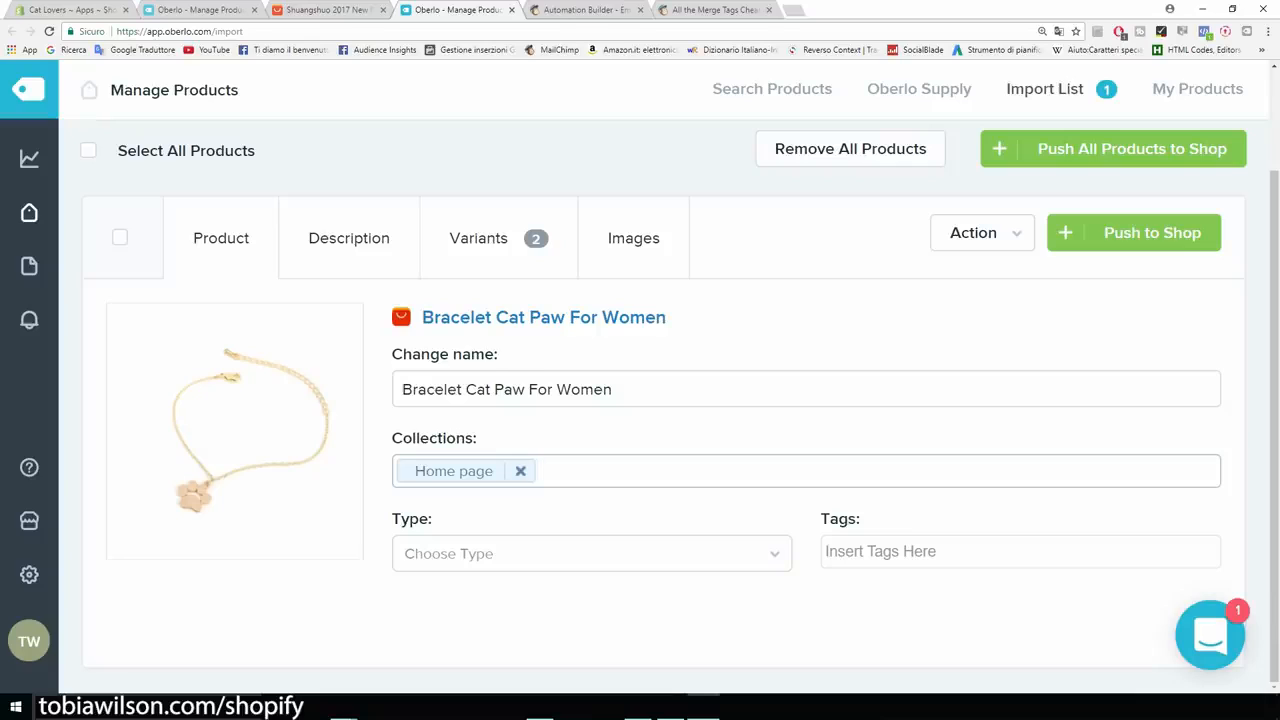
{"action": "key", "text": "Tab"}
{"action": "type", "text": "b"}
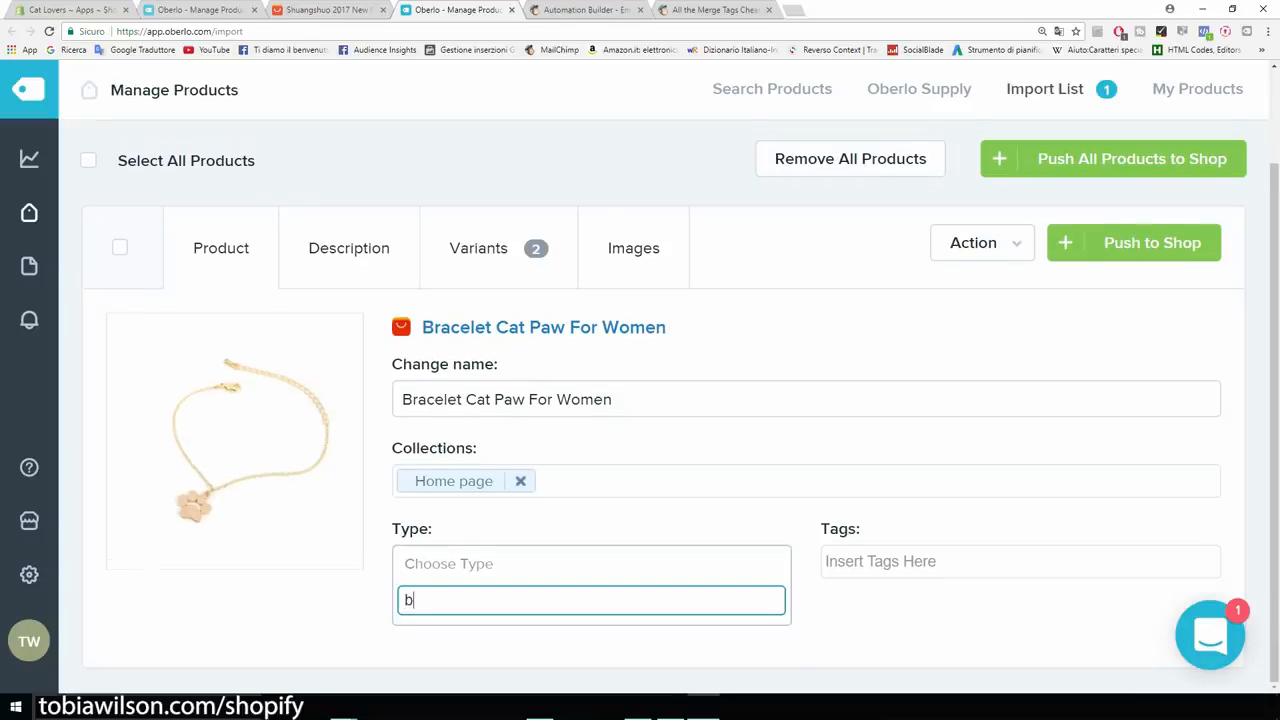
{"action": "type", "text": "racelet"}
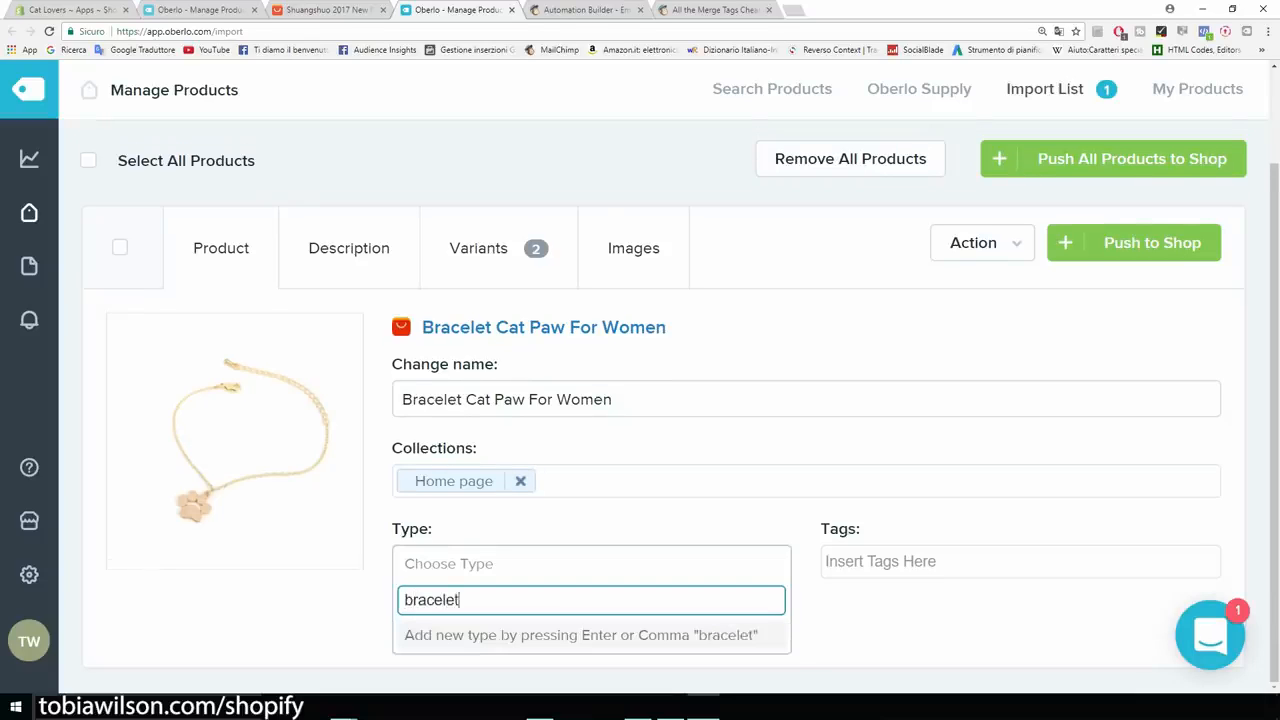
{"action": "key", "text": "Return"}
Tag the bracelet with 'bracelet' and 'cat bracelet'.
{"action": "key", "text": "Tab"}
{"action": "type", "text": "b"}
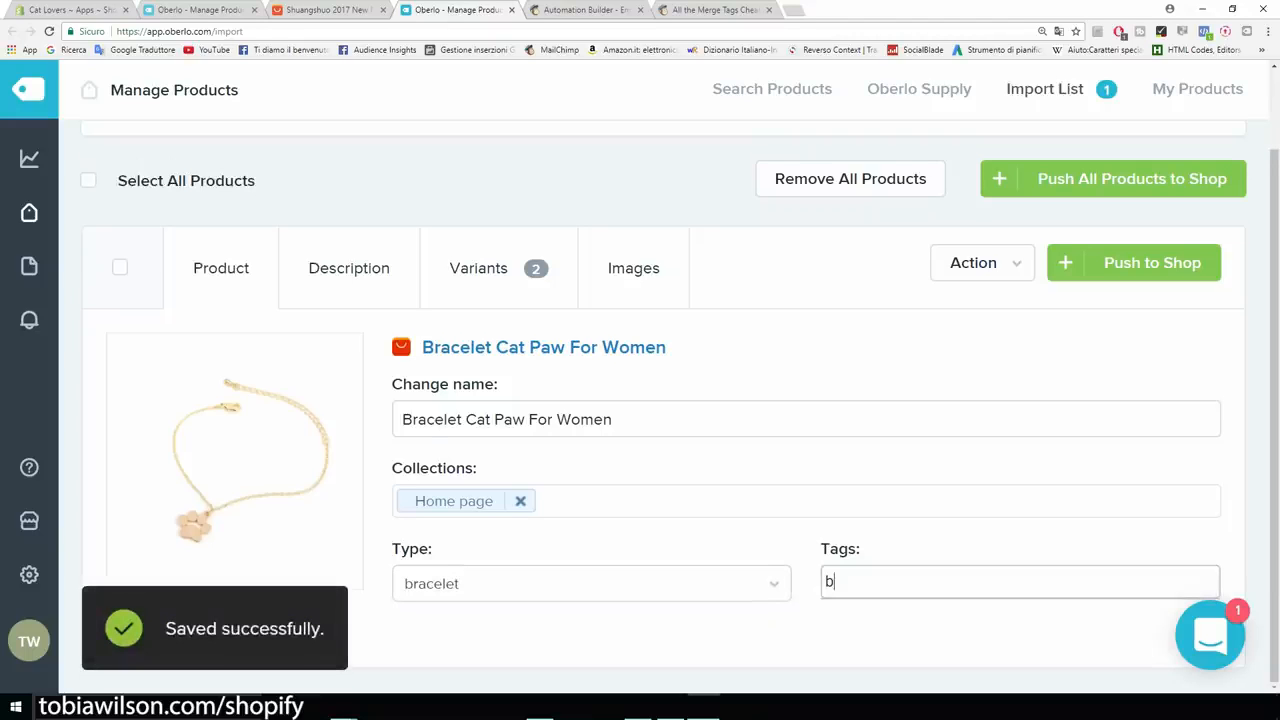
{"action": "type", "text": "racelet"}
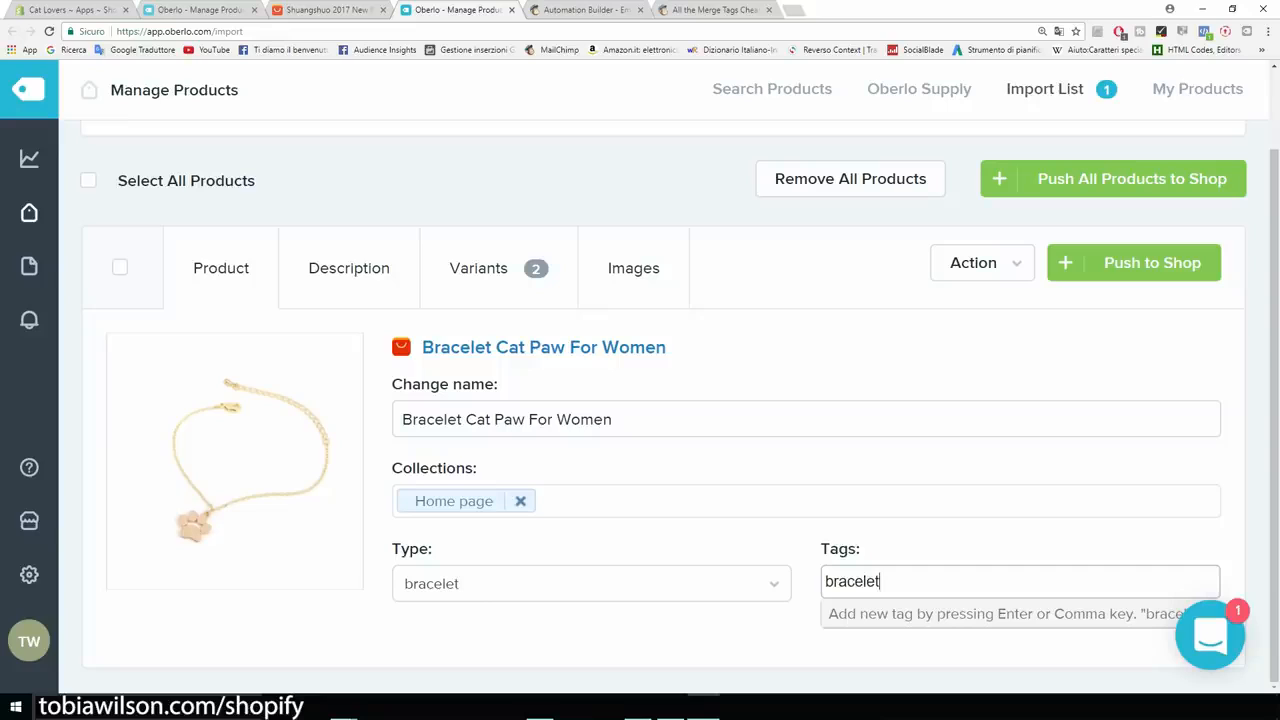
{"action": "key", "text": "Return"}
{"action": "type", "text": "cat bracelet"}
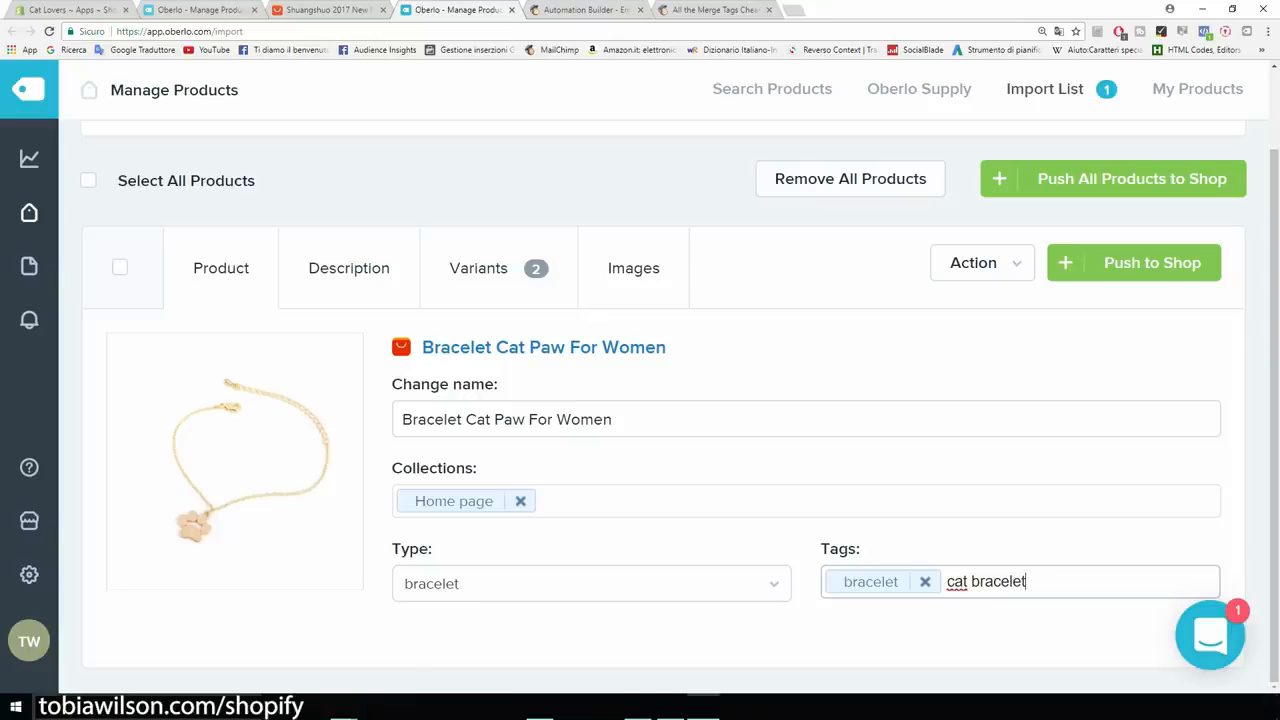
{"action": "key", "text": "Return"}
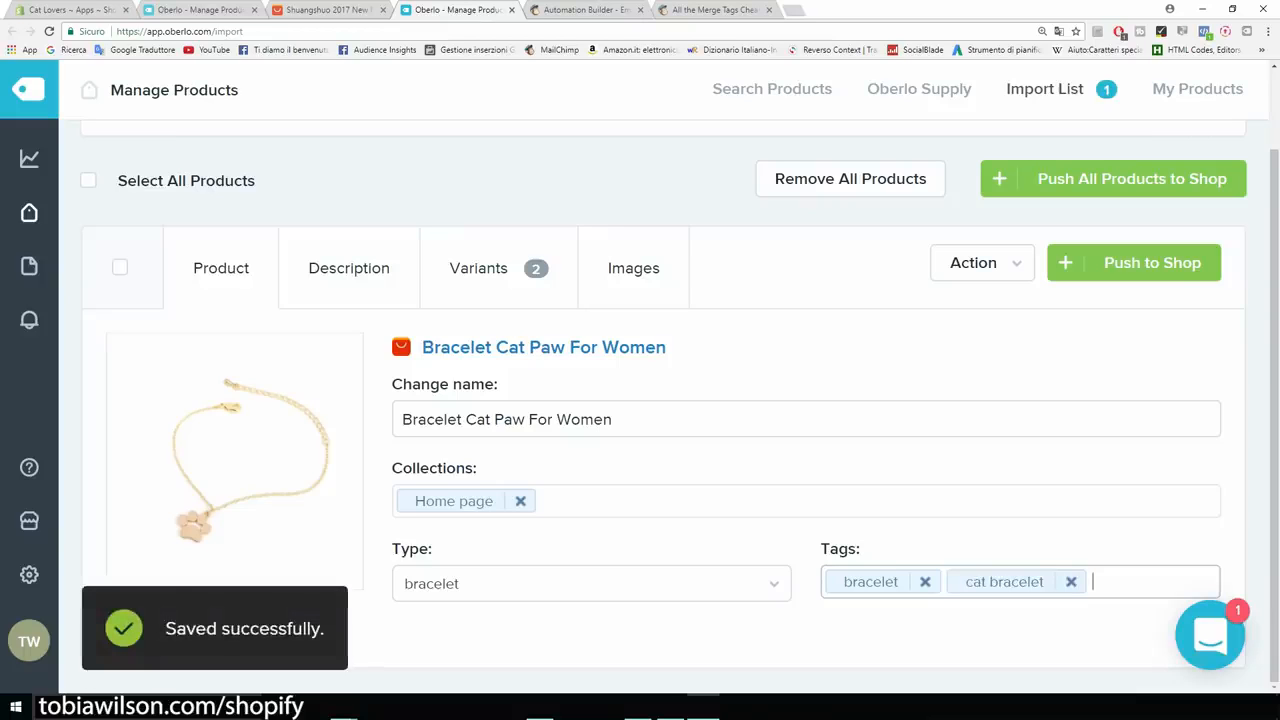
Show the bracelet's Description tab and select the imported spec lines from Item Type to Metals Type.
{"action": "left_click", "coordinate": [349, 268]}
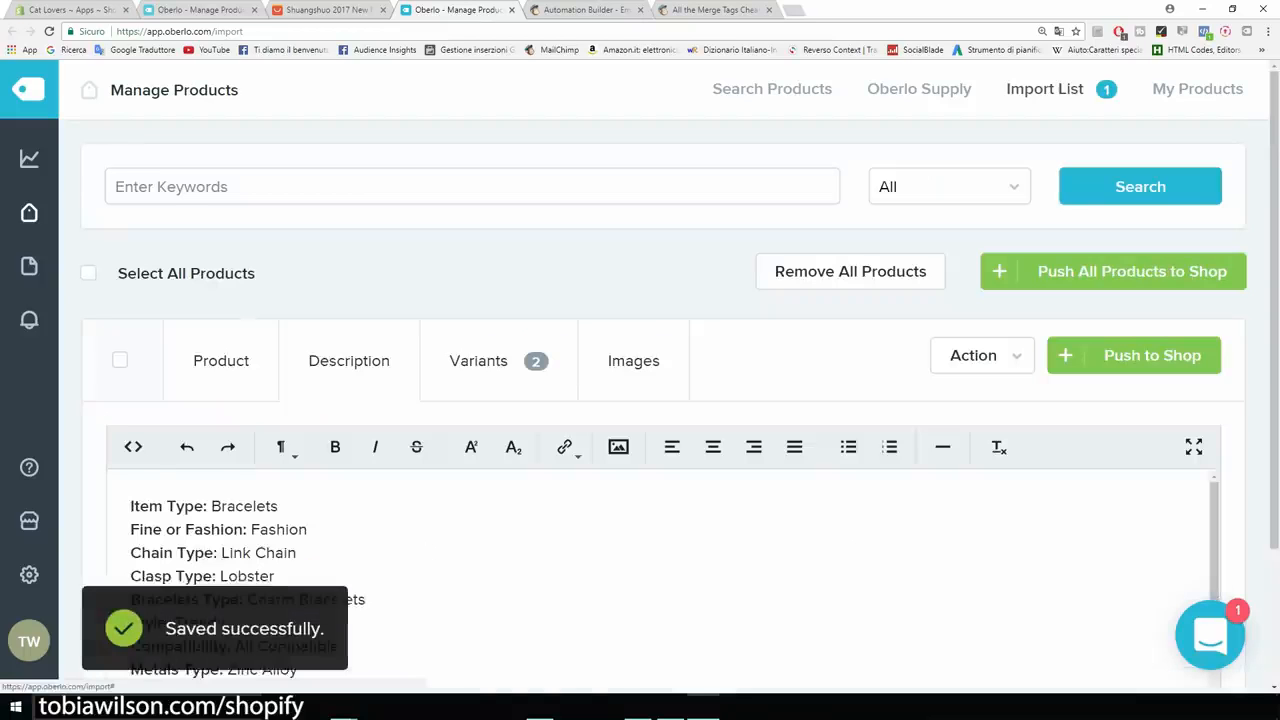
{"action": "scroll", "coordinate": [660, 580], "scroll_direction": "down", "scroll_amount": 2}
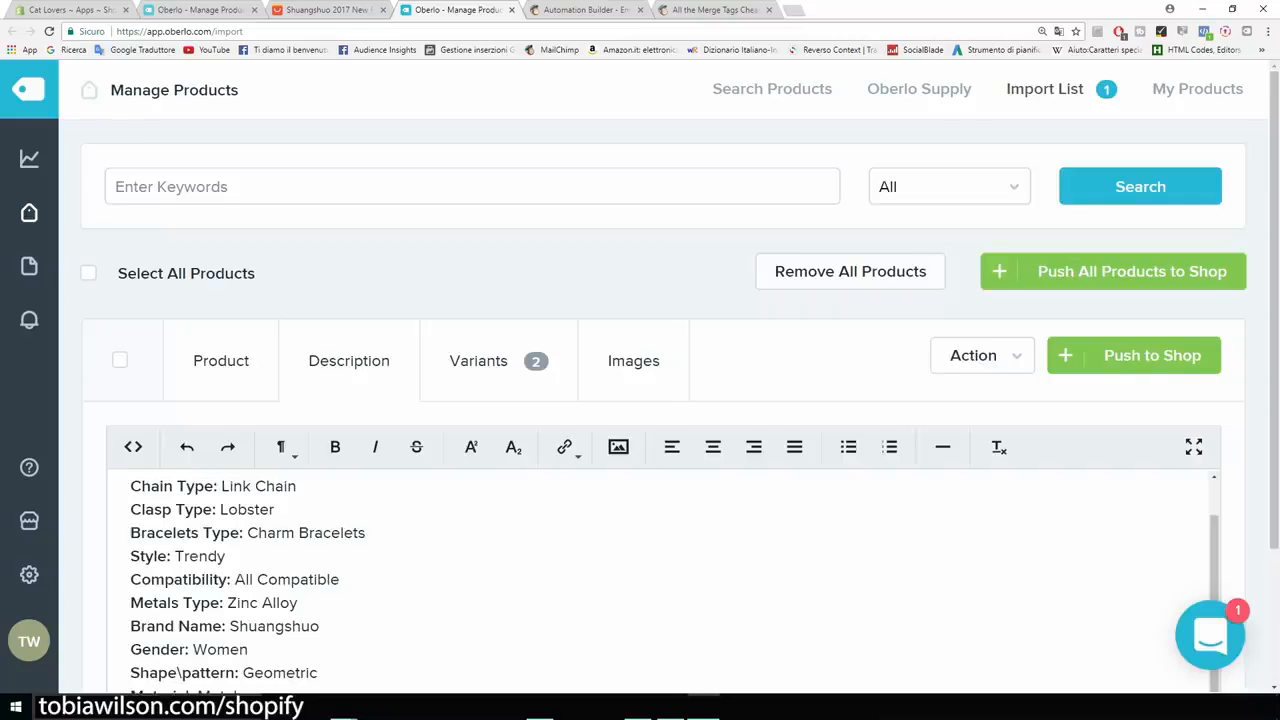
{"action": "scroll", "coordinate": [660, 580], "scroll_direction": "down", "scroll_amount": 2}
{"action": "scroll", "coordinate": [660, 515], "scroll_direction": "up", "scroll_amount": 2}
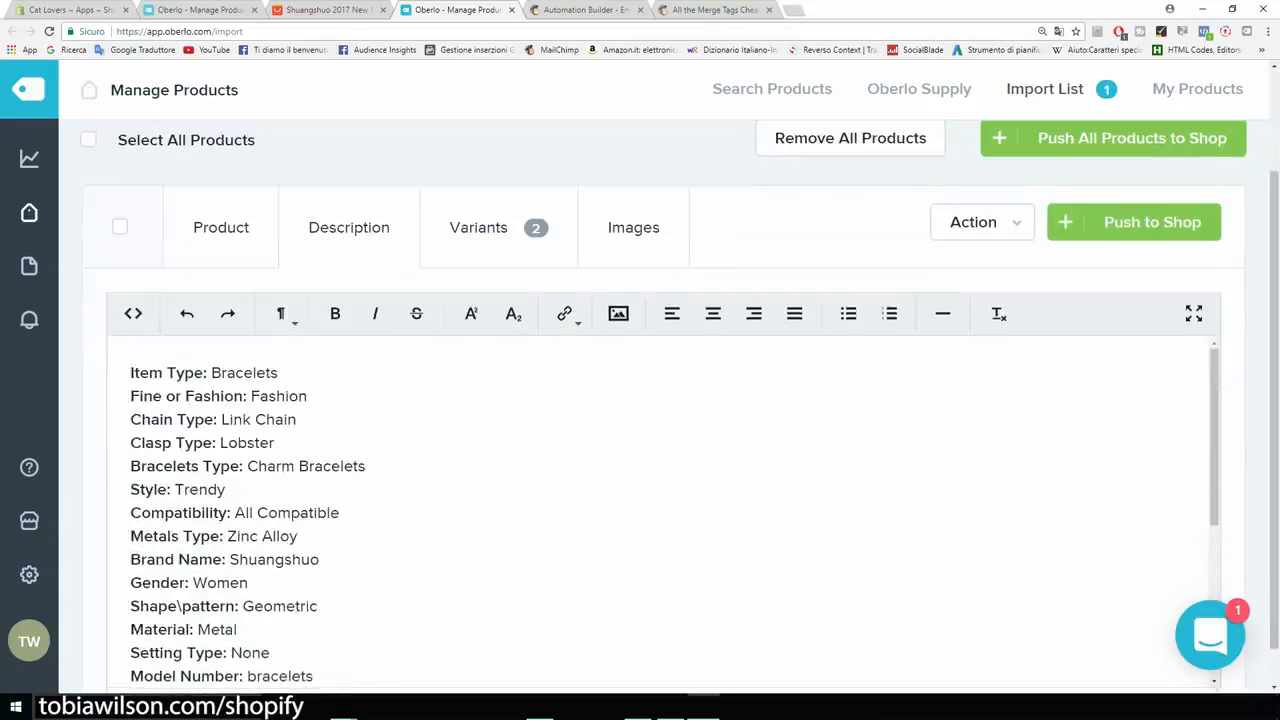
{"action": "left_click_drag", "start_coordinate": [131, 373], "coordinate": [305, 537]}
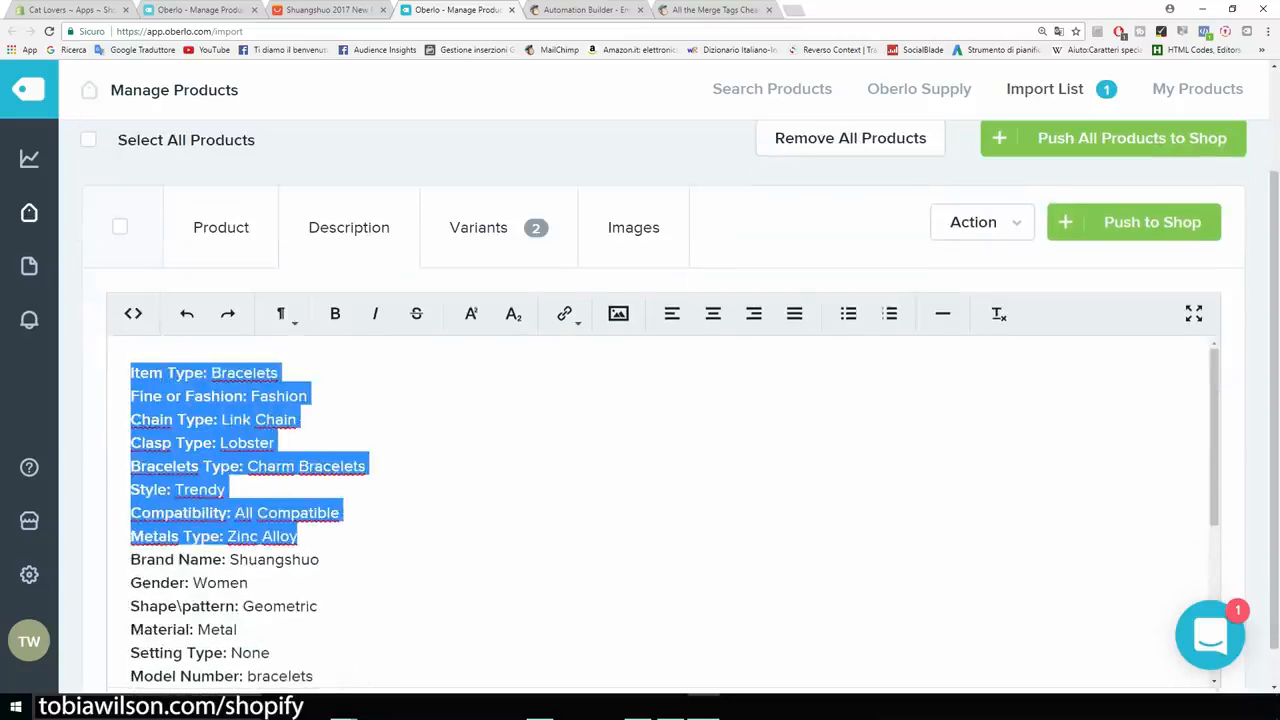
{"action": "scroll", "coordinate": [660, 510], "scroll_direction": "down", "scroll_amount": 6}
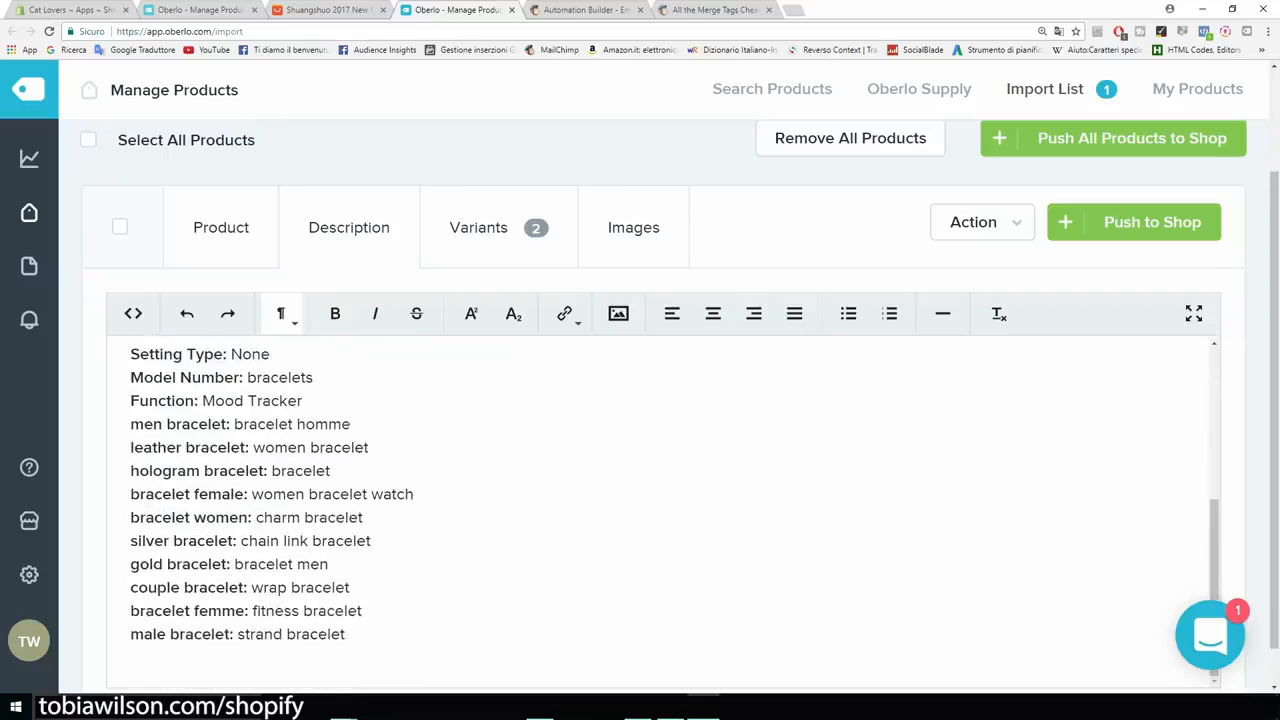
{"action": "left_click_drag", "start_coordinate": [350, 592], "coordinate": [130, 297]}
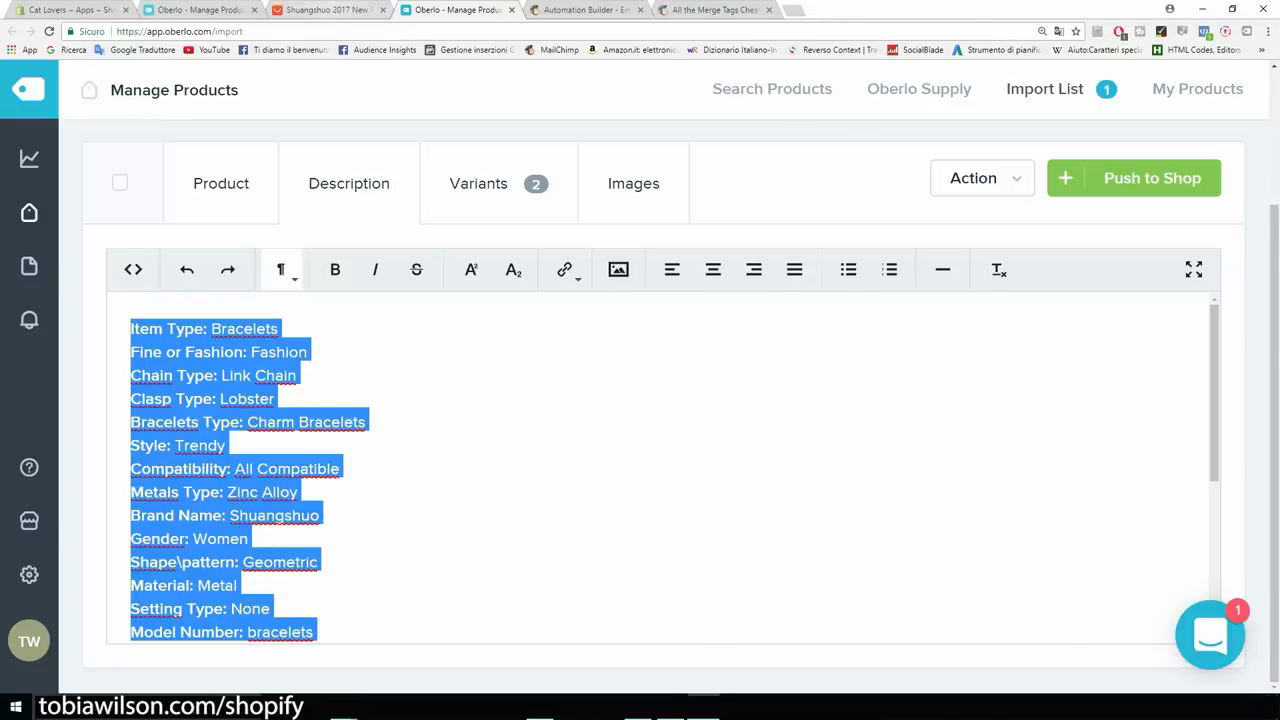
{"action": "left_click", "coordinate": [330, 9]}
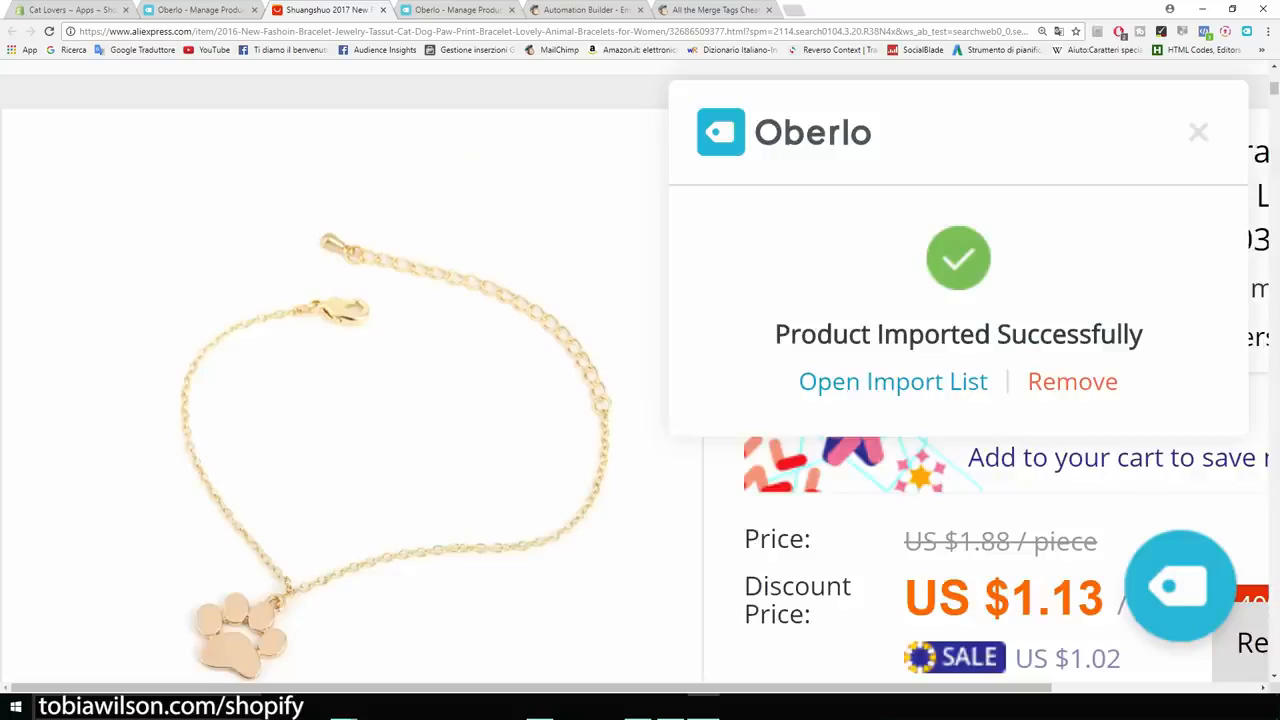
Zoom the AliExpress page to 125% and review the bracelet's item specifics and product description.
{"action": "key", "text": "ctrl+minus"}
{"action": "key", "text": "ctrl+minus"}
{"action": "key", "text": "ctrl+minus"}
{"action": "key", "text": "ctrl+minus"}
{"action": "key", "text": "ctrl+minus"}
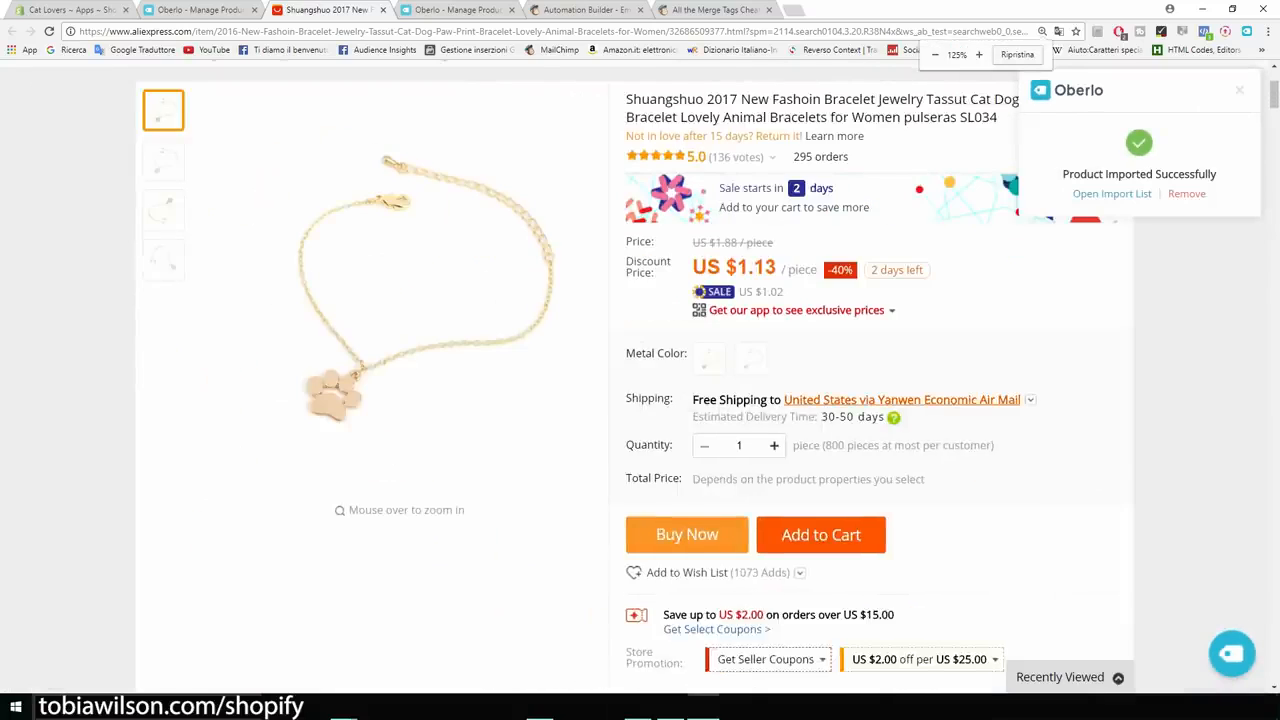
{"action": "scroll", "coordinate": [640, 380], "scroll_direction": "down", "scroll_amount": 10}
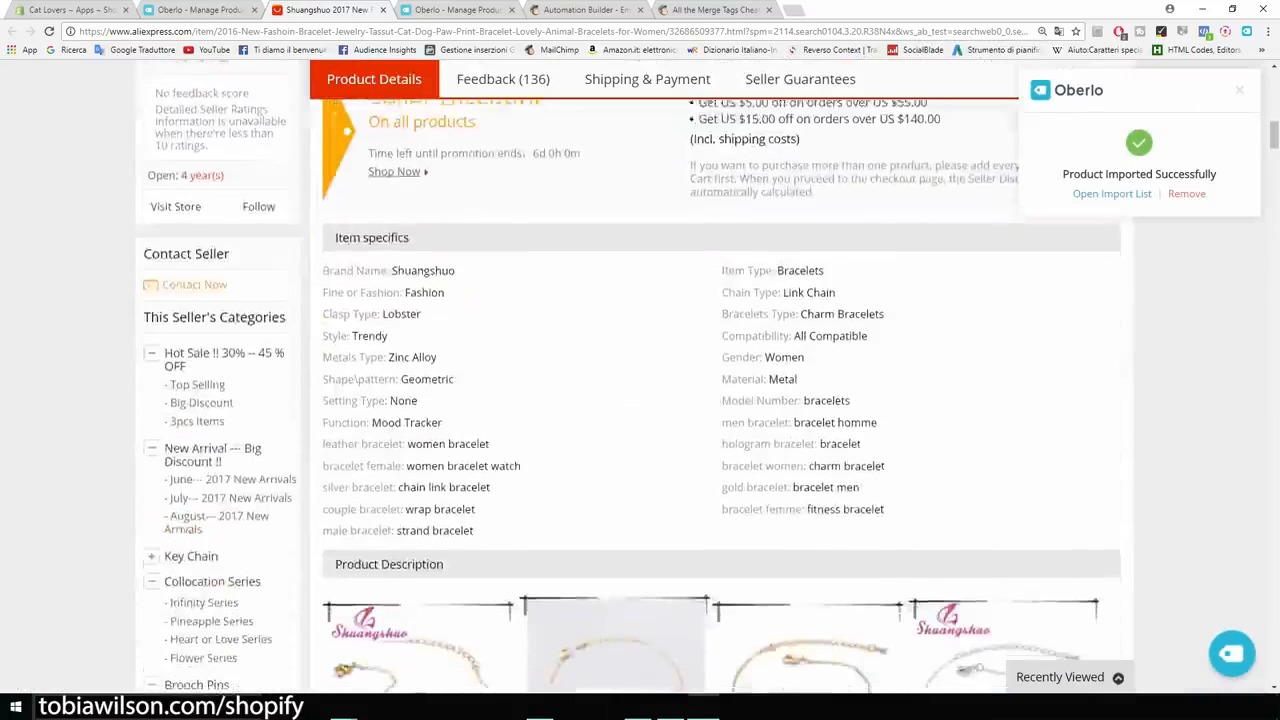
{"action": "scroll", "coordinate": [600, 430], "scroll_direction": "down", "scroll_amount": 2}
{"action": "scroll", "coordinate": [600, 430], "scroll_direction": "up", "scroll_amount": 1}
{"action": "left_click_drag", "start_coordinate": [590, 447], "coordinate": [324, 273]}
{"action": "scroll", "coordinate": [640, 380], "scroll_direction": "down", "scroll_amount": 10}
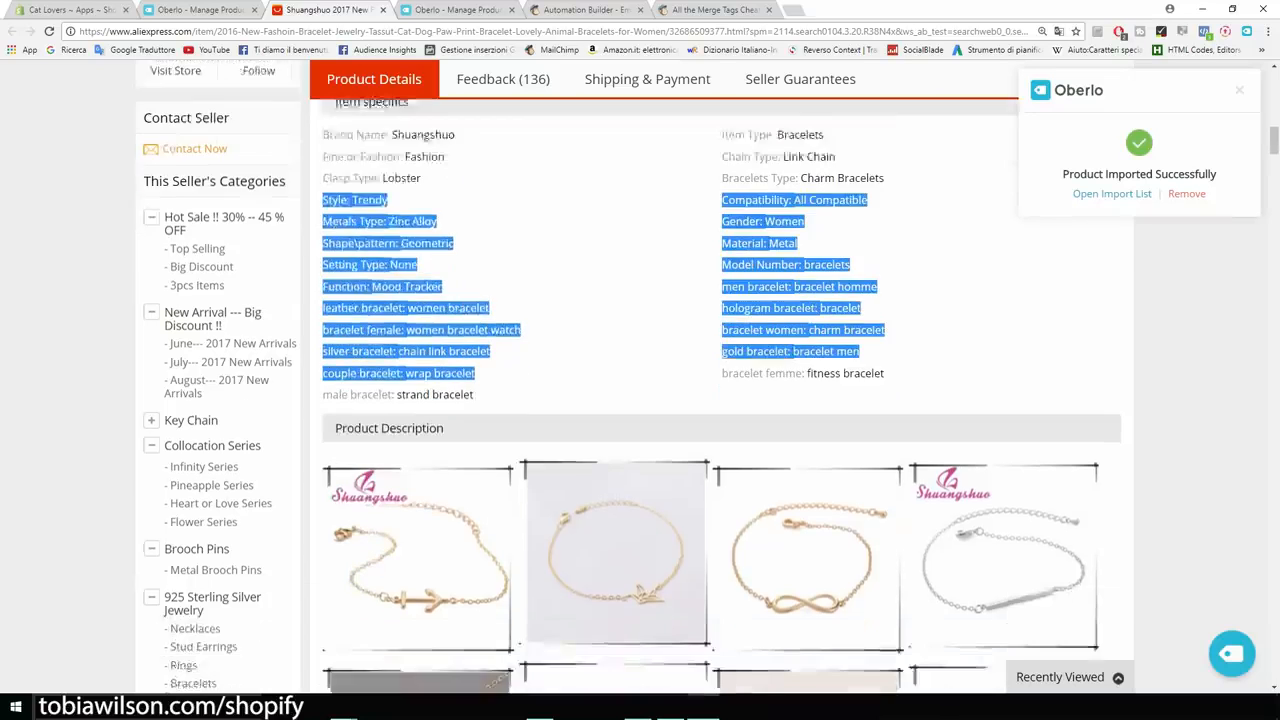
{"action": "scroll", "coordinate": [715, 396], "scroll_direction": "down", "scroll_amount": 15}
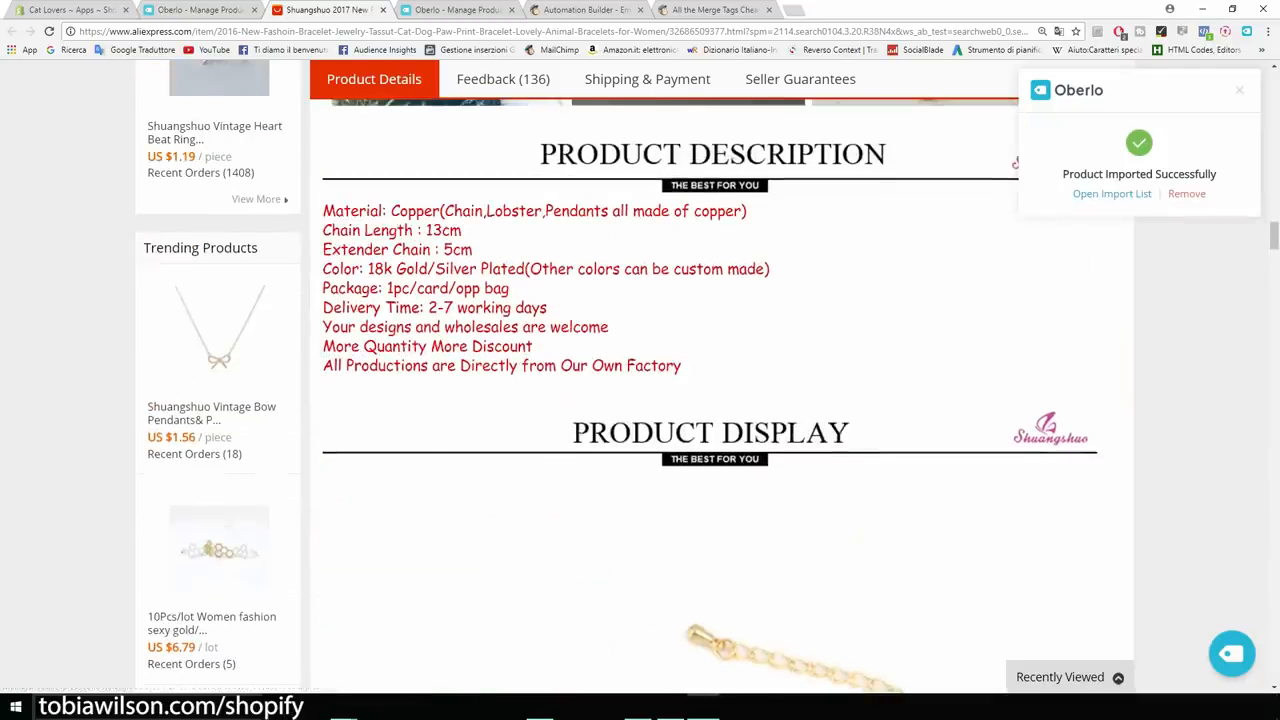
{"action": "left_click_drag", "start_coordinate": [681, 366], "coordinate": [440, 289]}
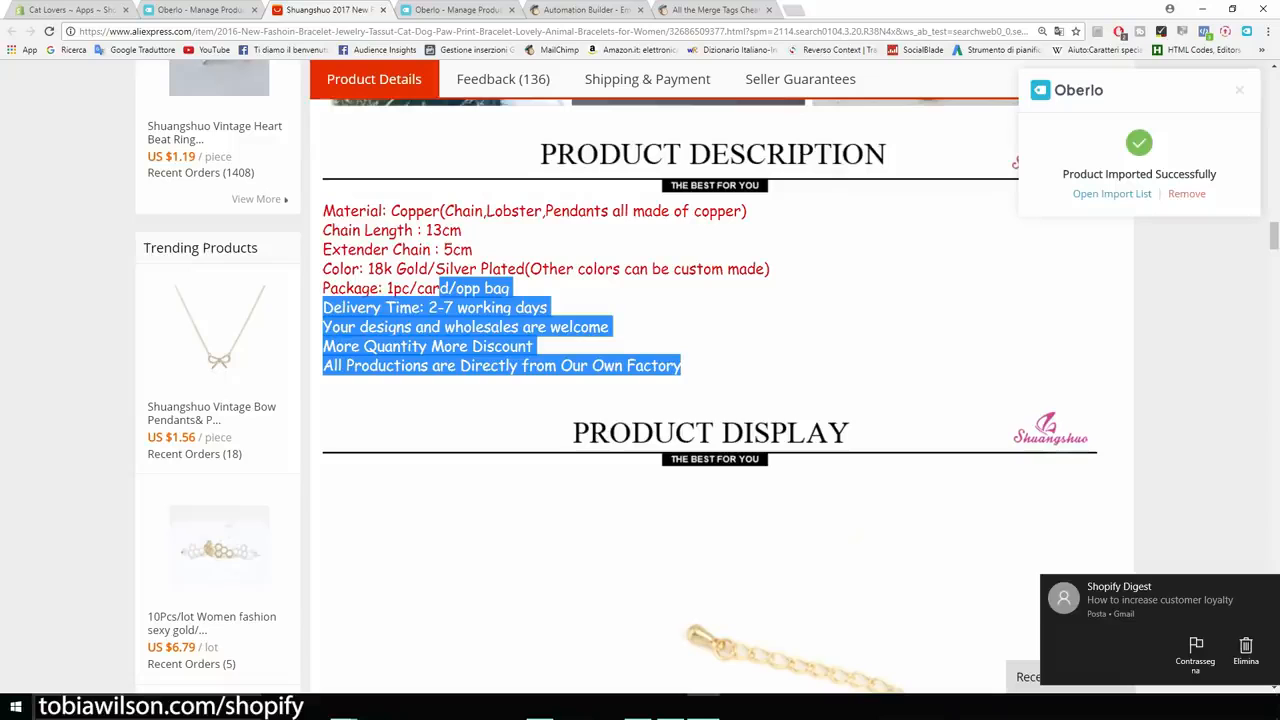
{"action": "left_click", "coordinate": [200, 10]}
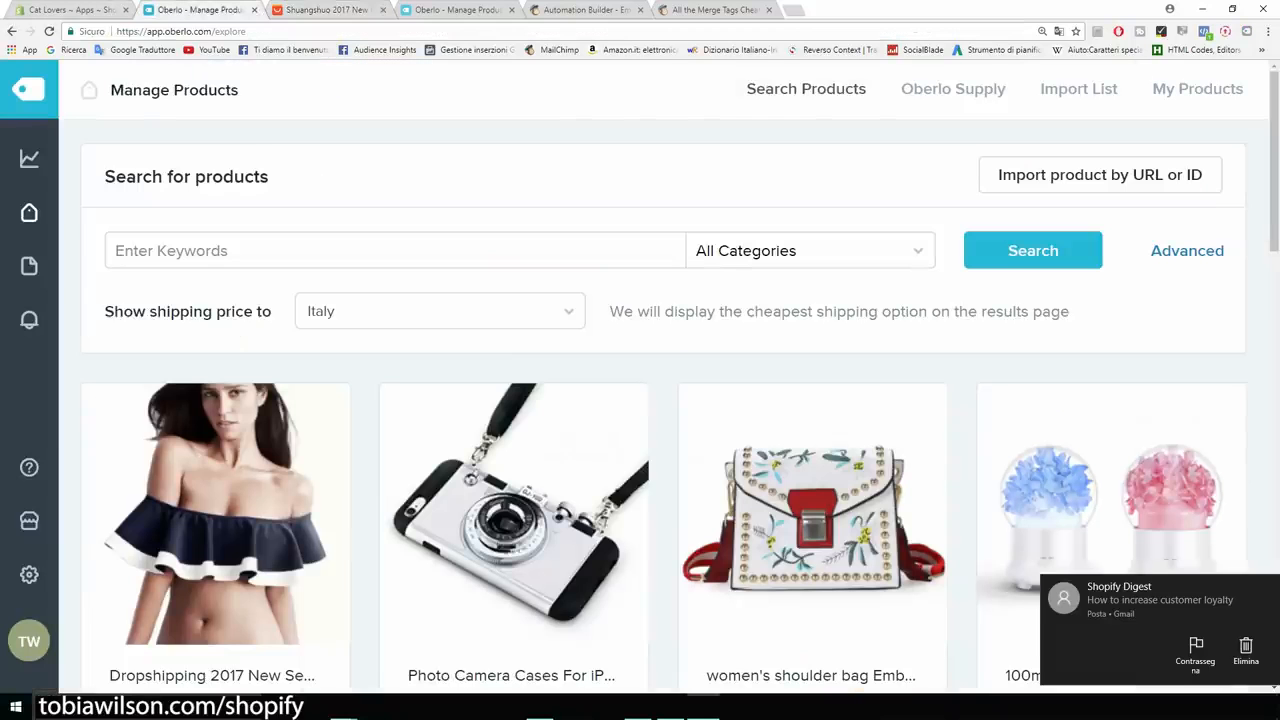
Replace the bracelet's description with the line 'Beatiful bracelet...'.
{"action": "left_click", "coordinate": [458, 10]}
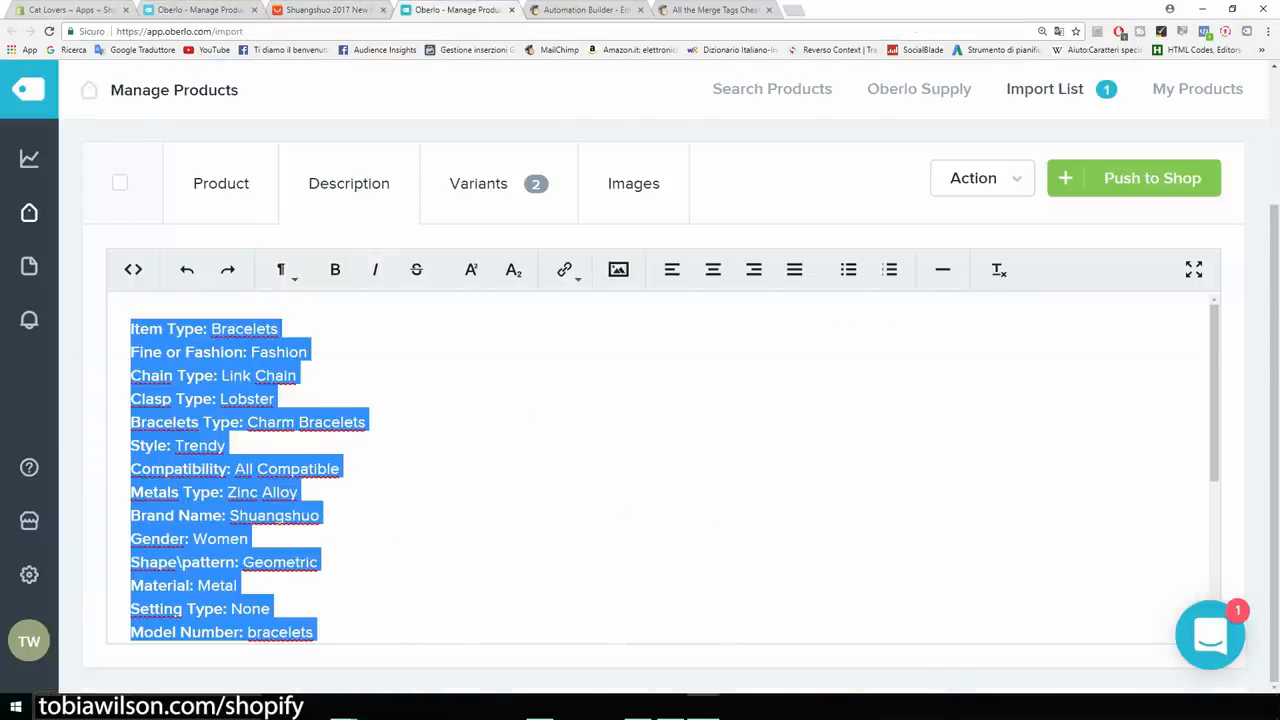
{"action": "key", "text": "BackSpace"}
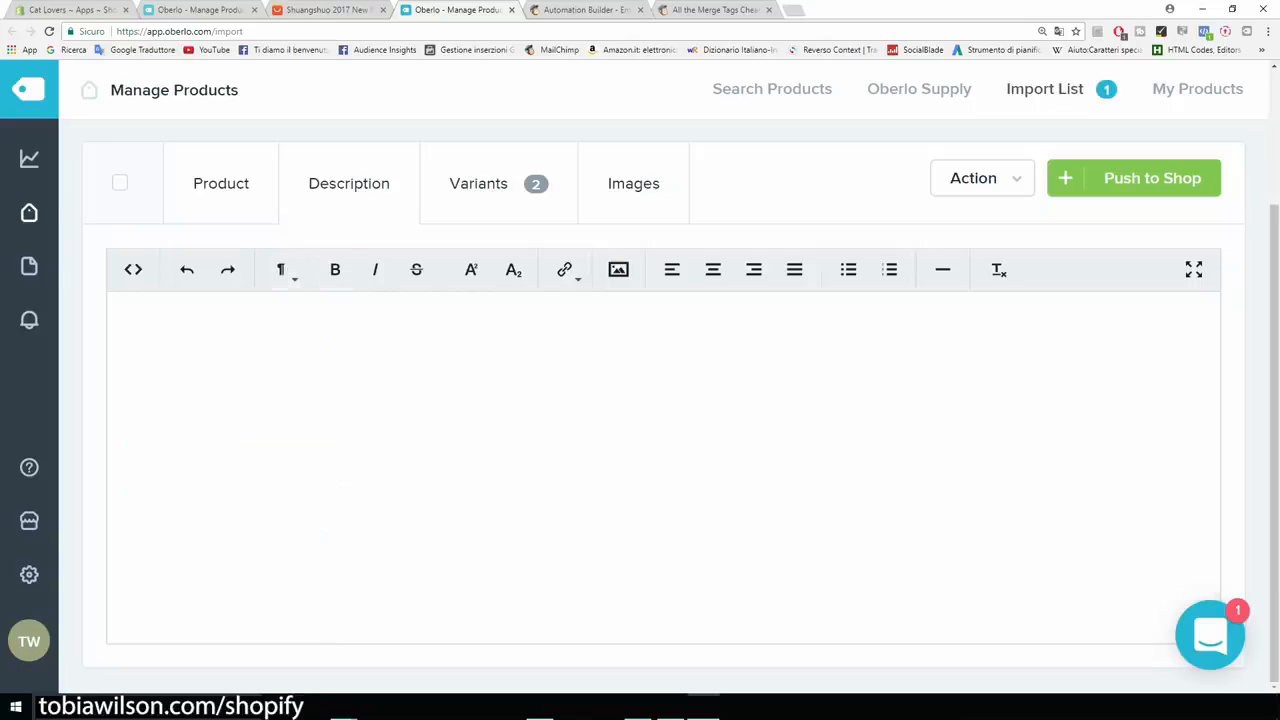
{"action": "type", "text": "Be"}
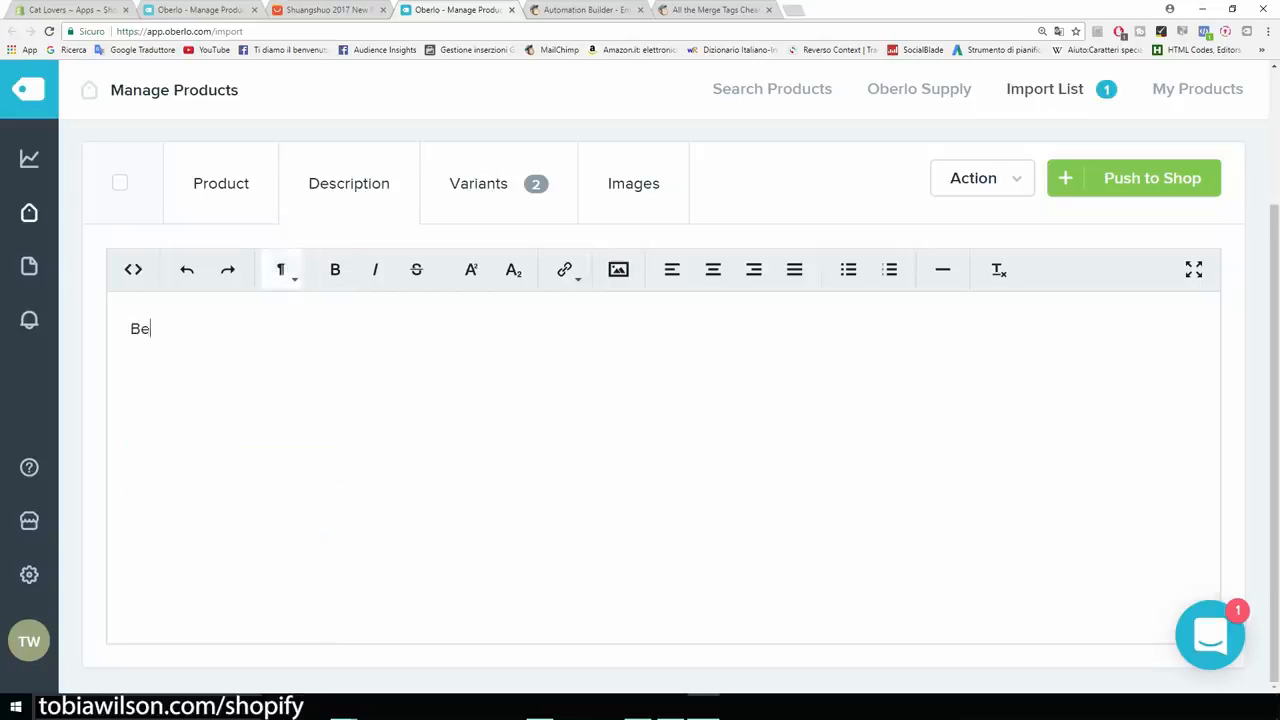
{"action": "type", "text": "atiful bracelet..."}
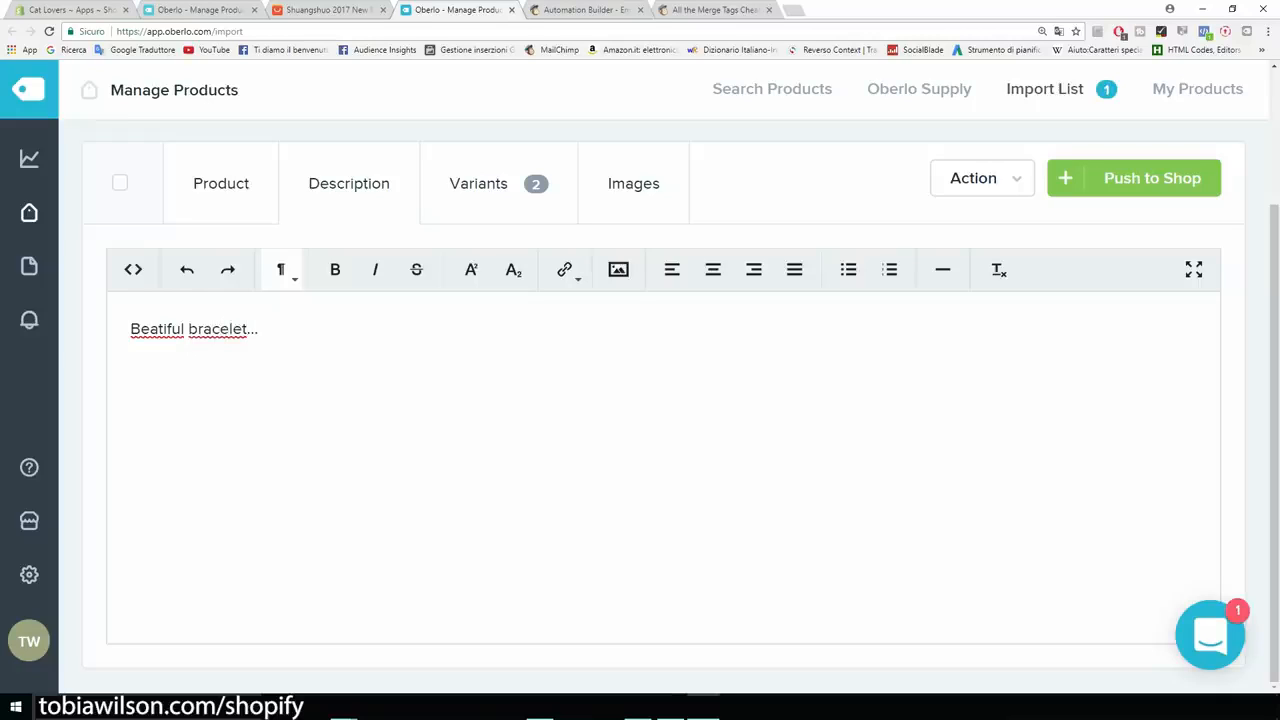
{"action": "key", "text": "shift+Left"}
{"action": "key", "text": "shift+Left"}
{"action": "key", "text": "shift+Left"}
{"action": "key", "text": "shift+Left"}
{"action": "key", "text": "shift+Left"}
{"action": "key", "text": "shift+Left"}
{"action": "key", "text": "shift+Left"}
{"action": "key", "text": "shift+Left"}
{"action": "key", "text": "shift+Left"}
{"action": "key", "text": "shift+Left"}
{"action": "key", "text": "shift+Left"}
{"action": "key", "text": "shift+Left"}
{"action": "key", "text": "shift+Left"}
{"action": "key", "text": "shift+Left"}
{"action": "key", "text": "shift+Left"}
{"action": "key", "text": "shift+Left"}
{"action": "key", "text": "shift+Left"}
{"action": "key", "text": "shift+Left"}
{"action": "key", "text": "shift+Left"}
{"action": "key", "text": "shift+Left"}
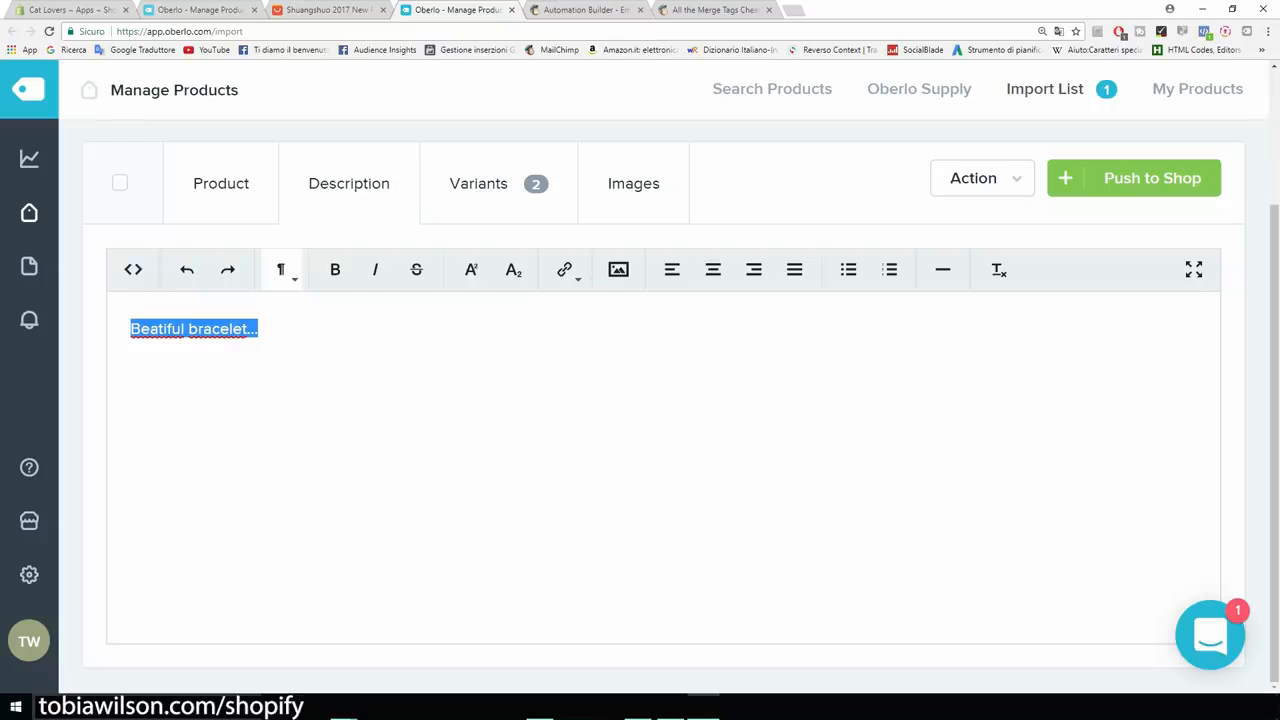
{"action": "key", "text": "Right"}
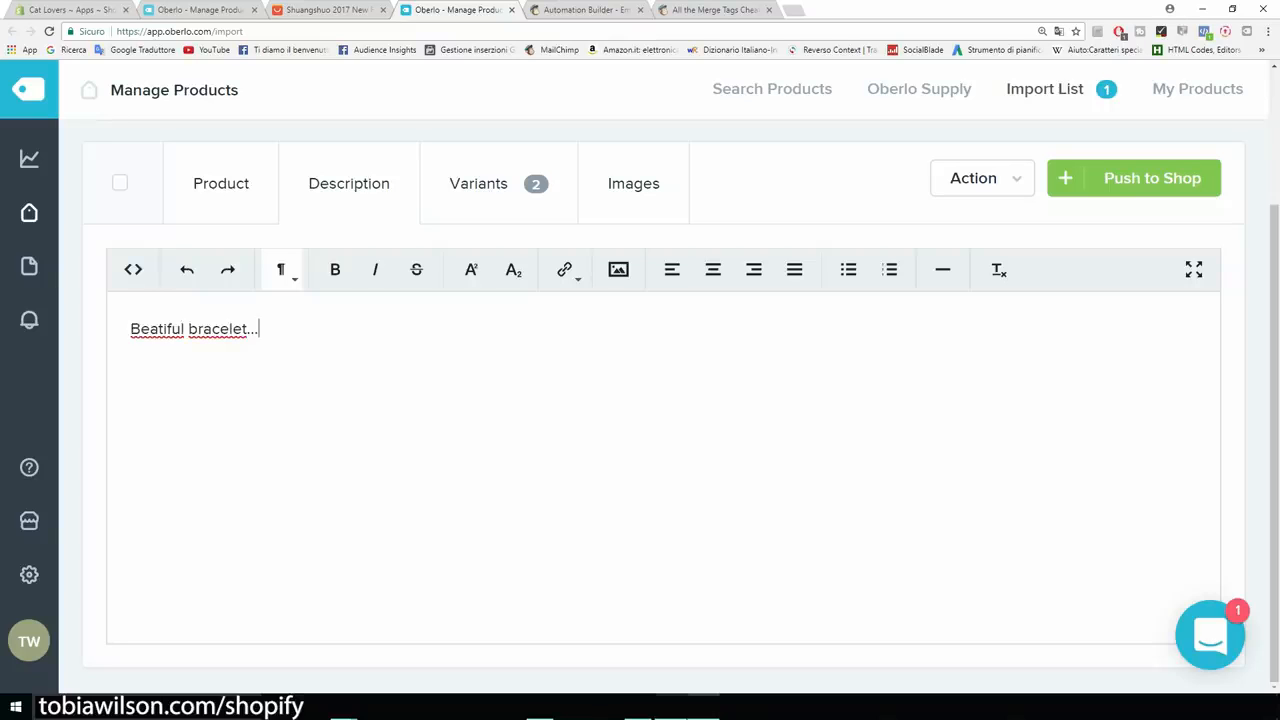
Copy the Color (18k Gold/Silver Plated) and Material: Copper lines from the notes and paste them below.
{"action": "left_click", "coordinate": [671, 706]}
{"action": "left_click_drag", "start_coordinate": [363, 408], "coordinate": [458, 438]}
{"action": "key", "text": "ctrl+c"}
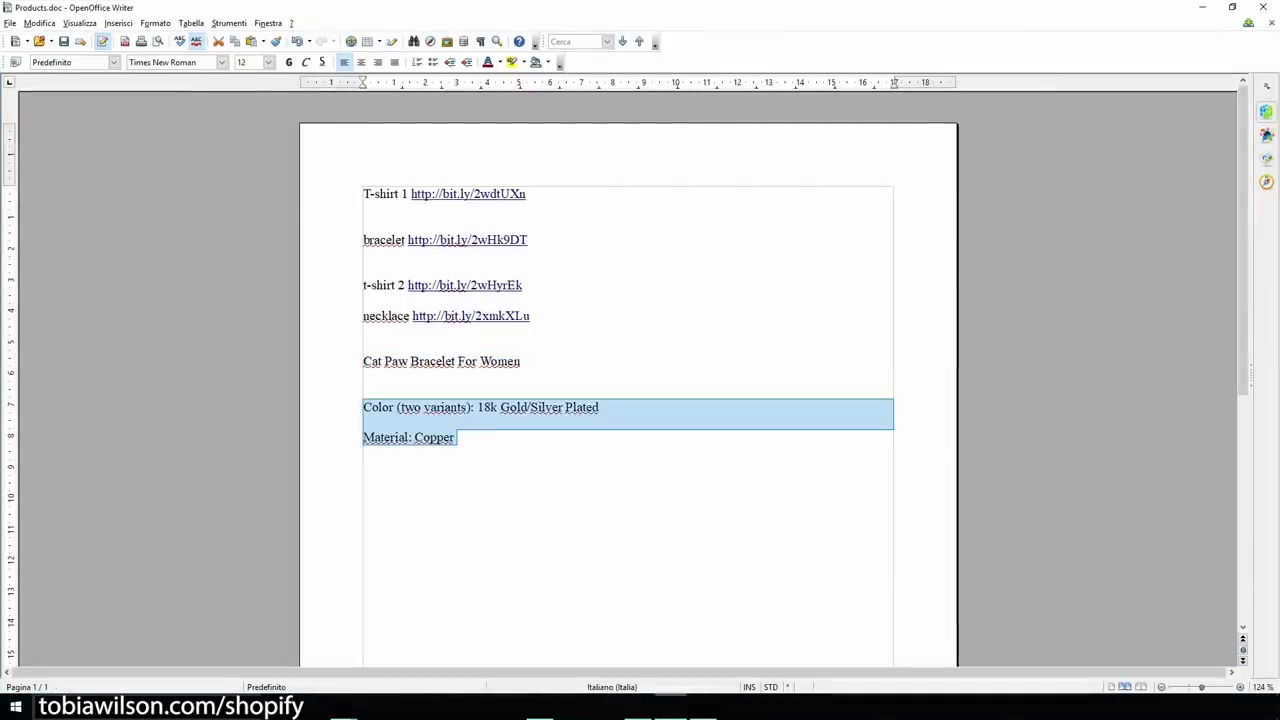
{"action": "left_click", "coordinate": [1203, 8]}
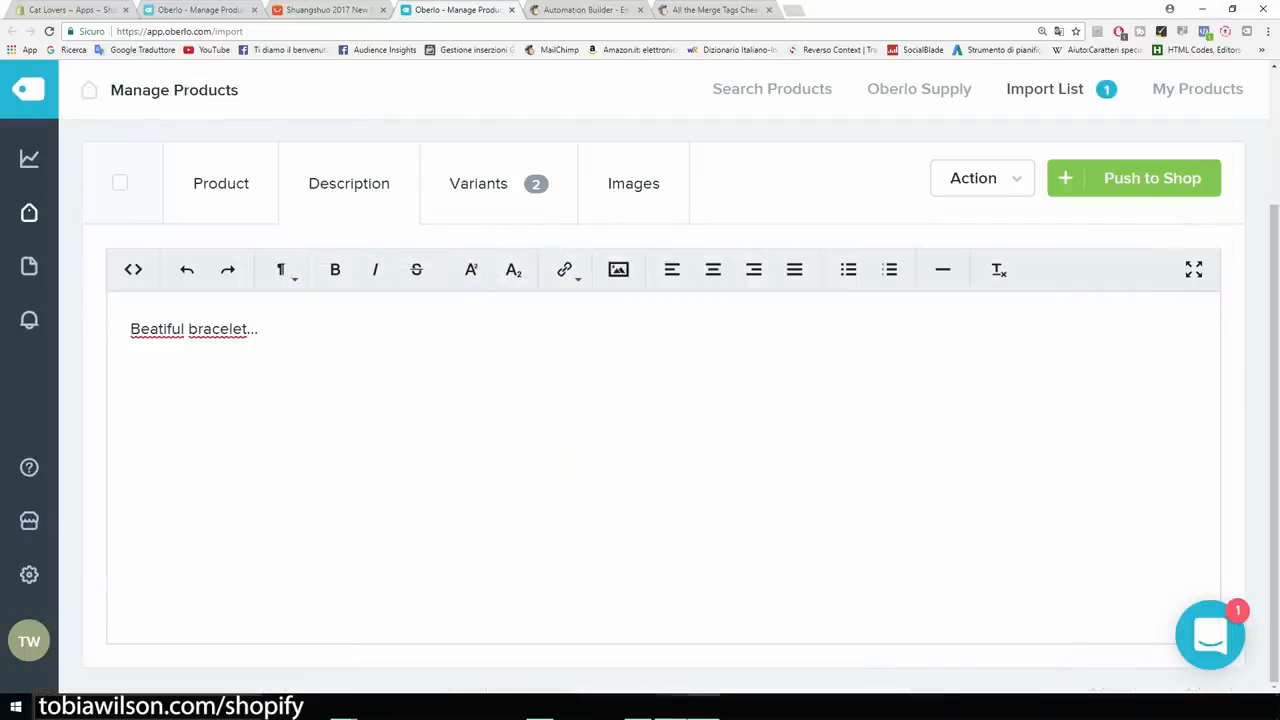
{"action": "key", "text": "ctrl+v"}
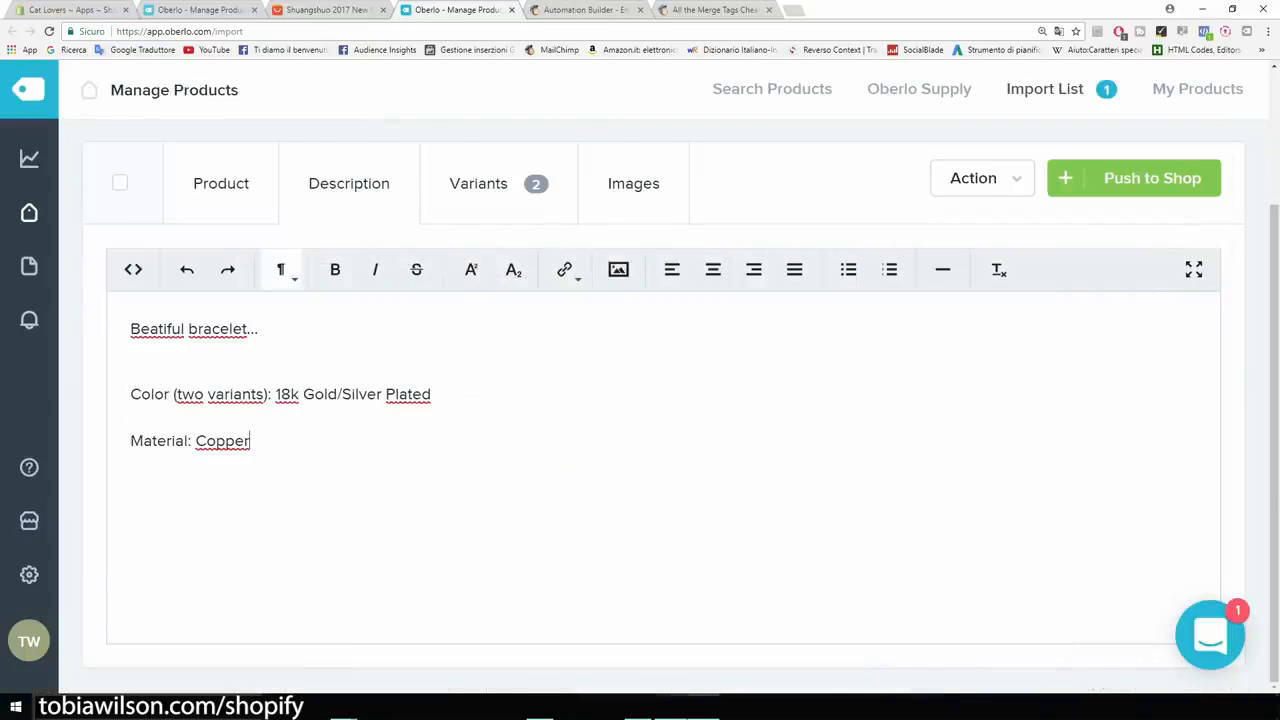
{"action": "scroll", "coordinate": [633, 316], "scroll_direction": "up", "scroll_amount": 2}
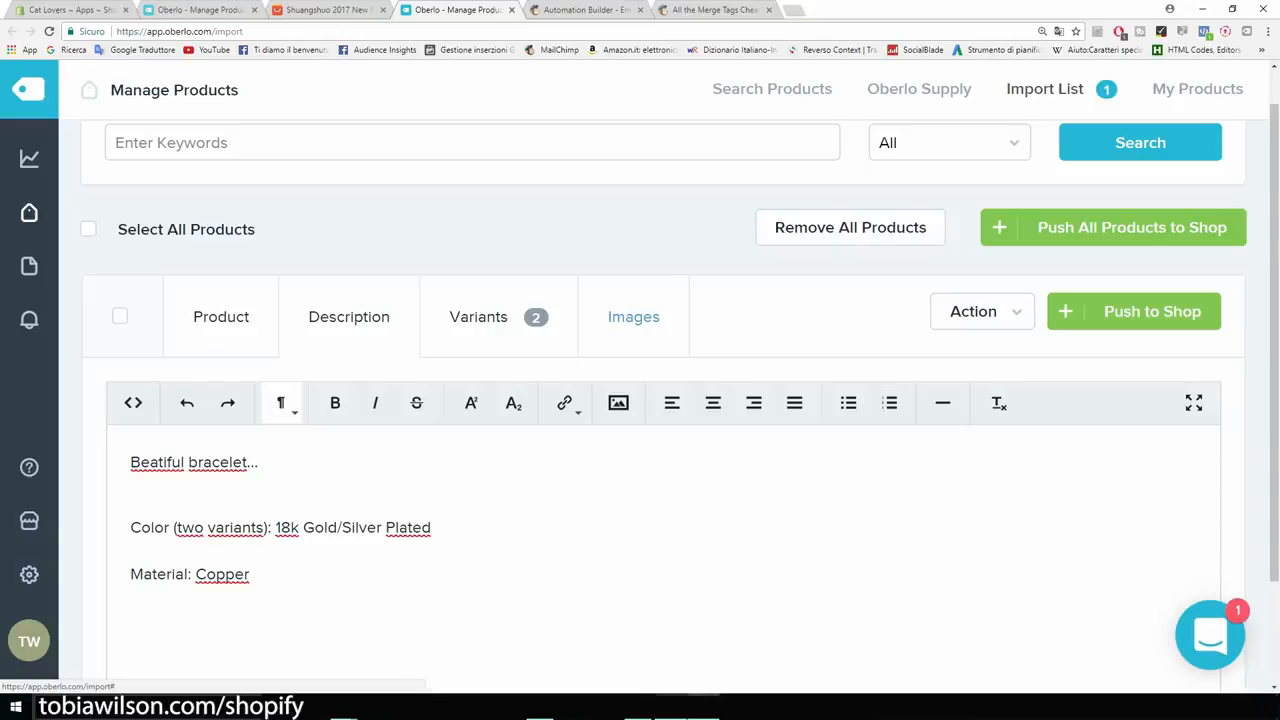
Keep only the first gold and the silver bracelet photos, dropping the duplicate gold image.
{"action": "left_click", "coordinate": [633, 316]}
{"action": "scroll", "coordinate": [349, 316], "scroll_direction": "down", "scroll_amount": 2}
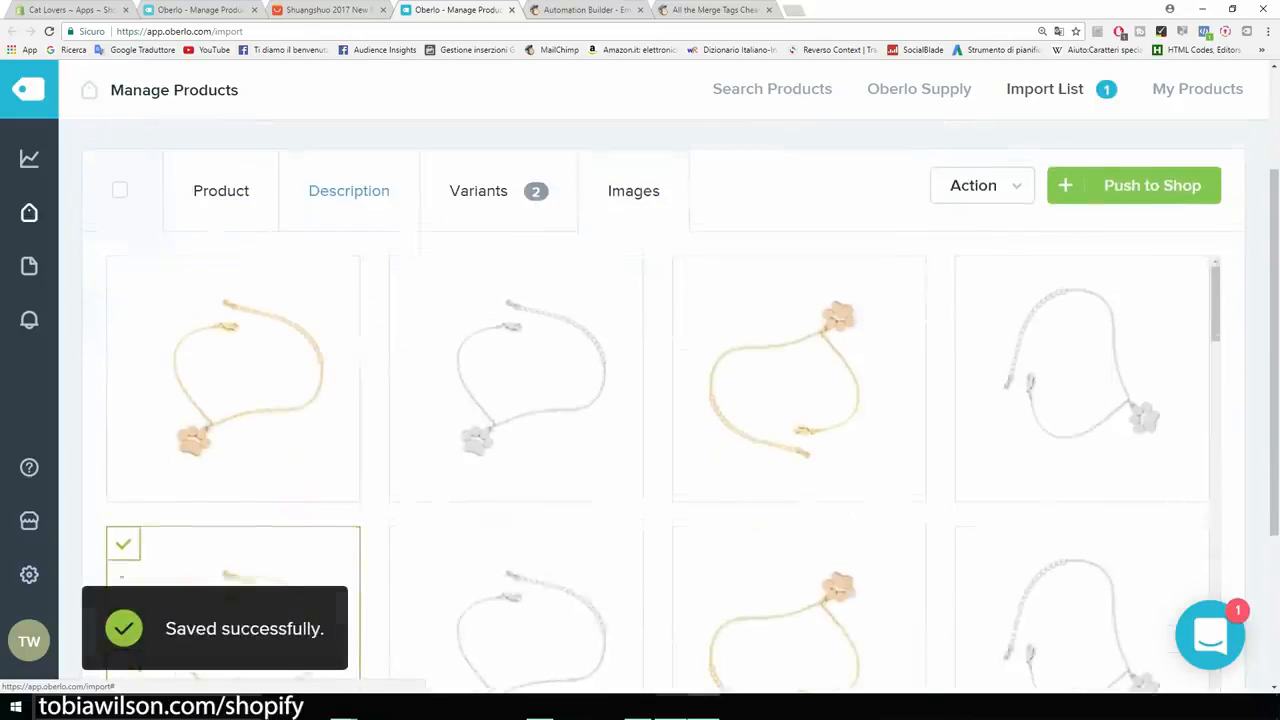
{"action": "scroll", "coordinate": [221, 190], "scroll_direction": "down", "scroll_amount": 1}
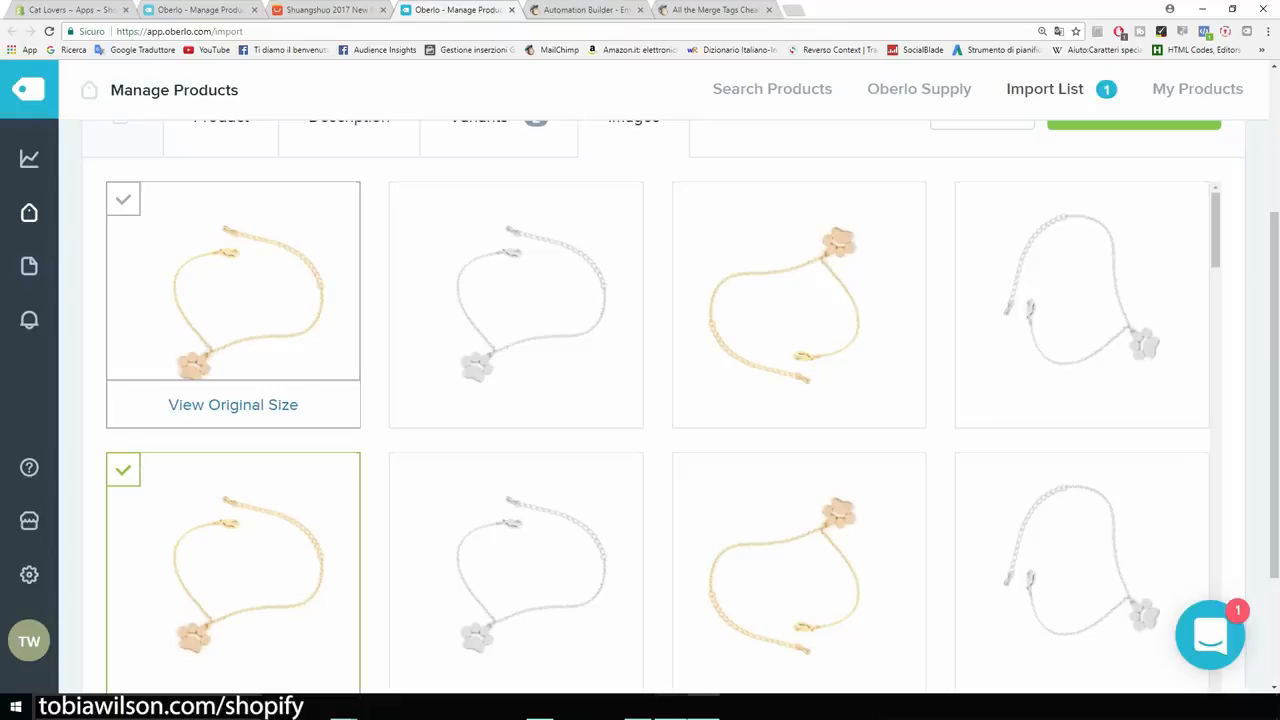
{"action": "scroll", "coordinate": [233, 400], "scroll_direction": "down", "scroll_amount": 2}
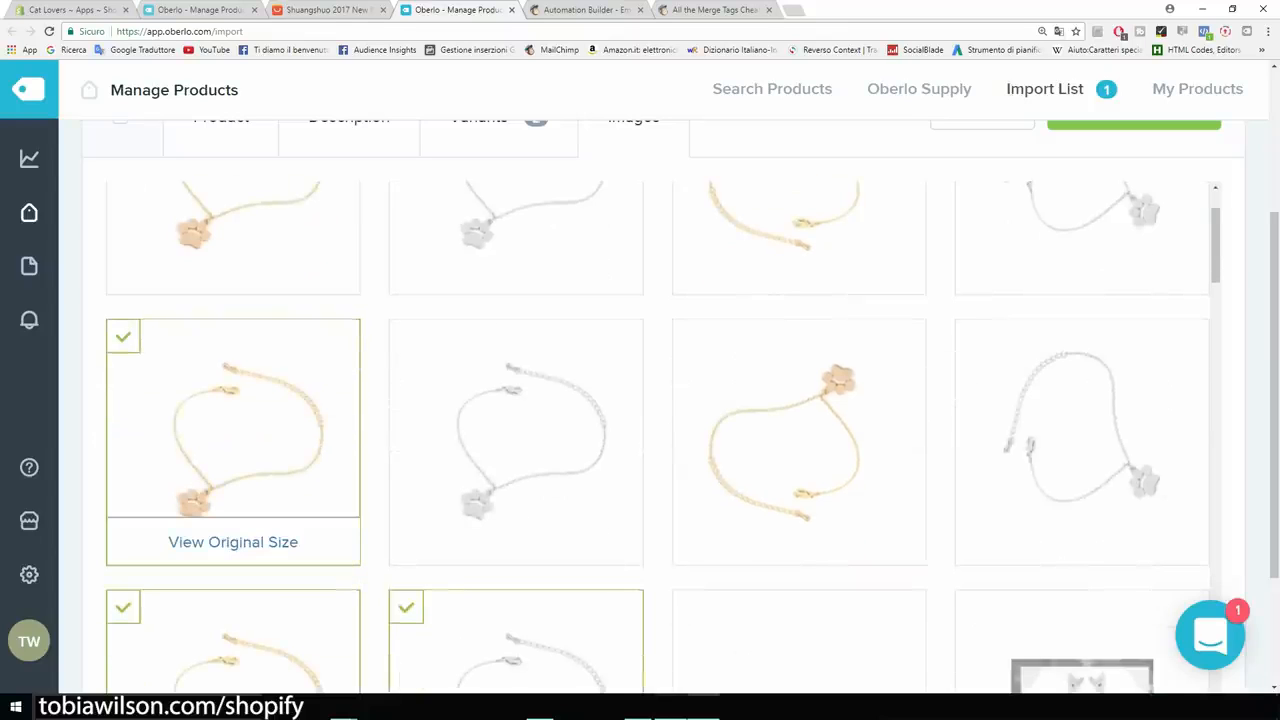
{"action": "left_click", "coordinate": [233, 420]}
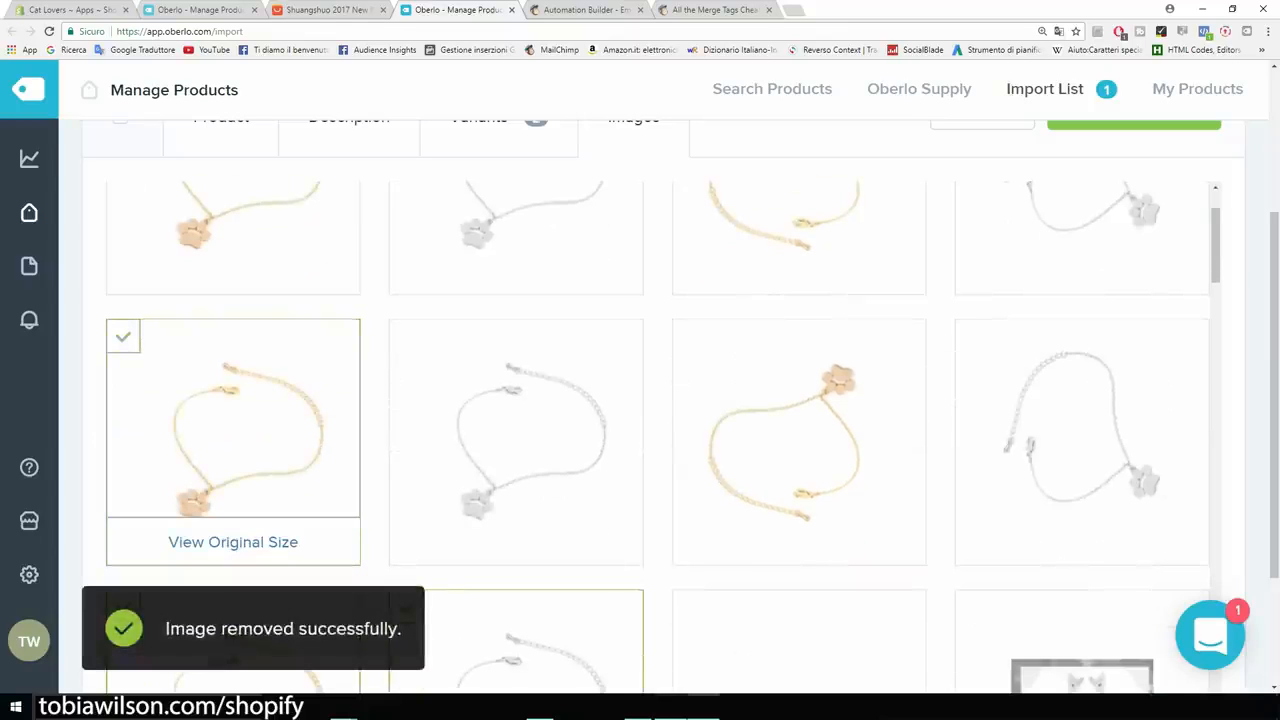
{"action": "scroll", "coordinate": [233, 420], "scroll_direction": "down", "scroll_amount": 2}
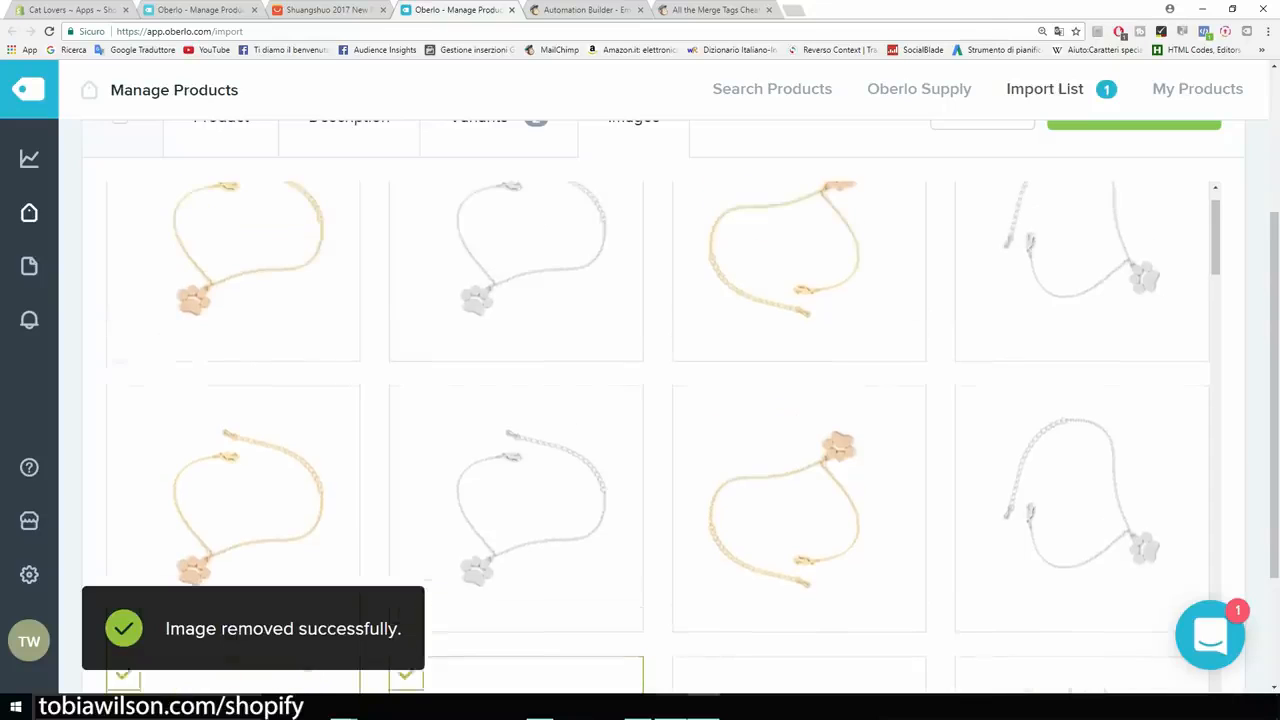
{"action": "left_click", "coordinate": [233, 300]}
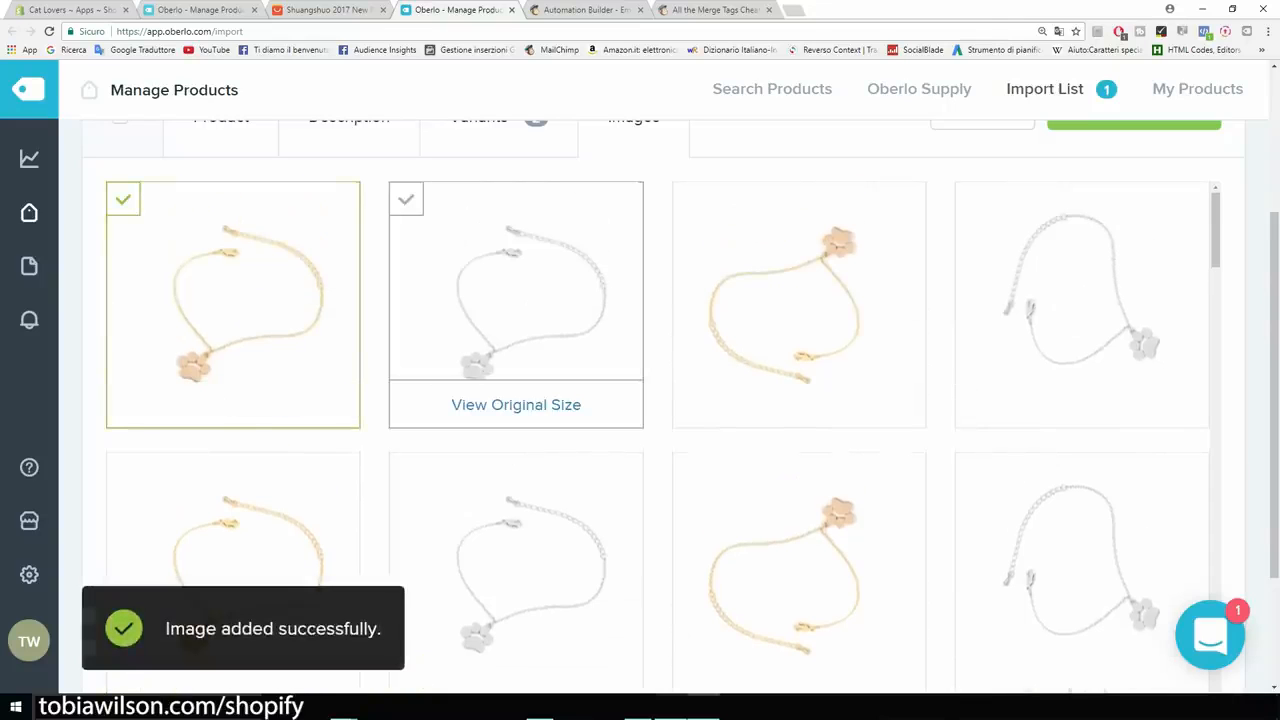
{"action": "left_click", "coordinate": [516, 290]}
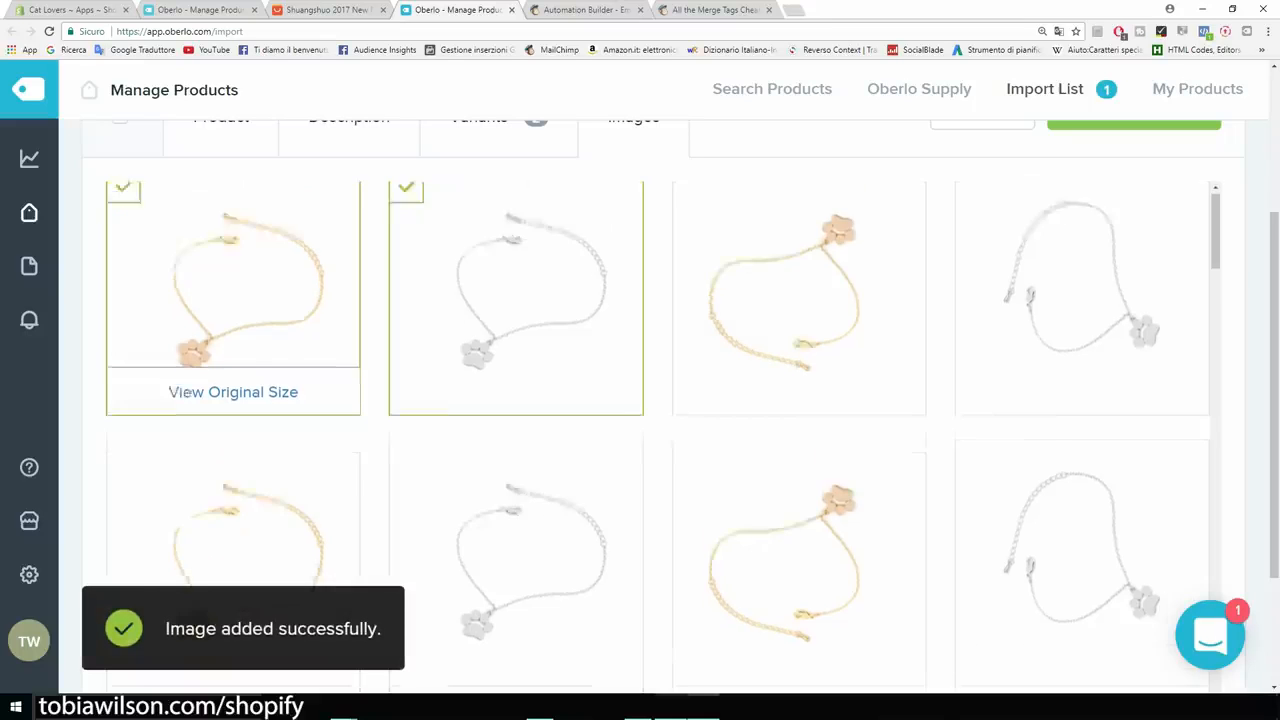
Push the bracelet to the Shopify store, emptying the Oberlo Import List.
{"action": "scroll", "coordinate": [233, 300], "scroll_direction": "down", "scroll_amount": 2}
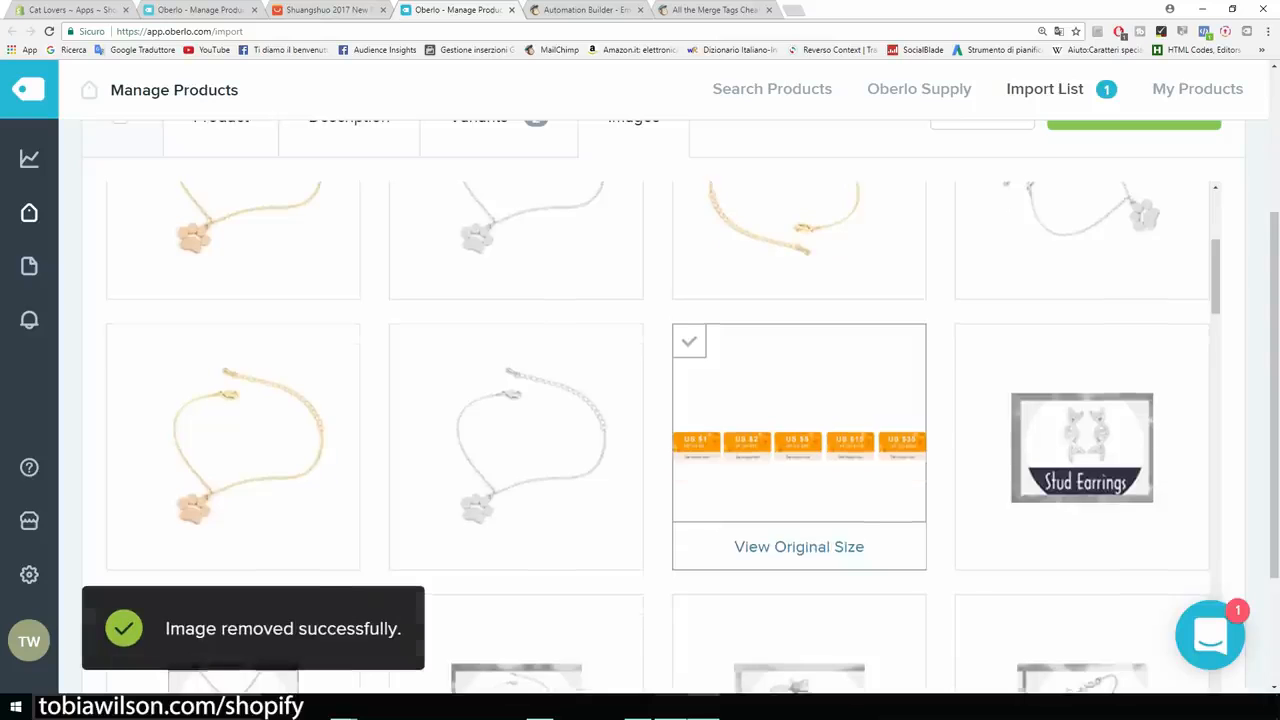
{"action": "scroll", "coordinate": [800, 500], "scroll_direction": "up", "scroll_amount": 6}
{"action": "scroll", "coordinate": [800, 453], "scroll_direction": "down", "scroll_amount": 2}
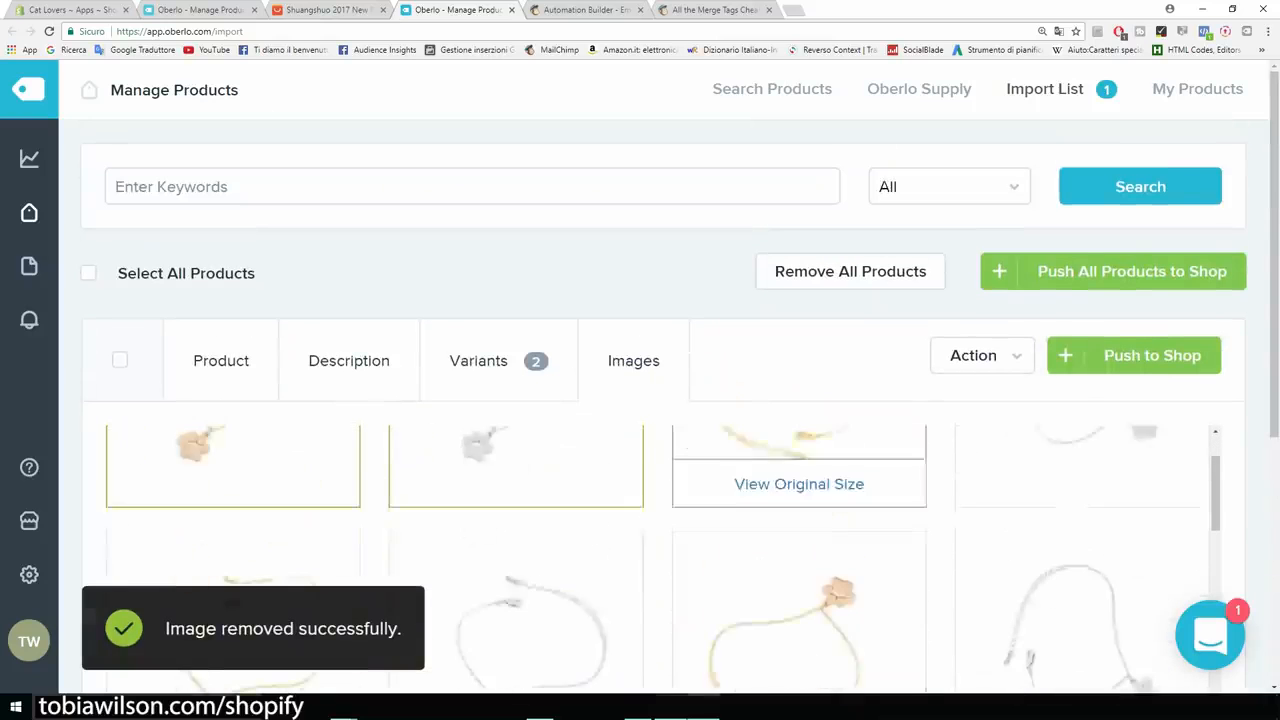
{"action": "scroll", "coordinate": [800, 453], "scroll_direction": "up", "scroll_amount": 2}
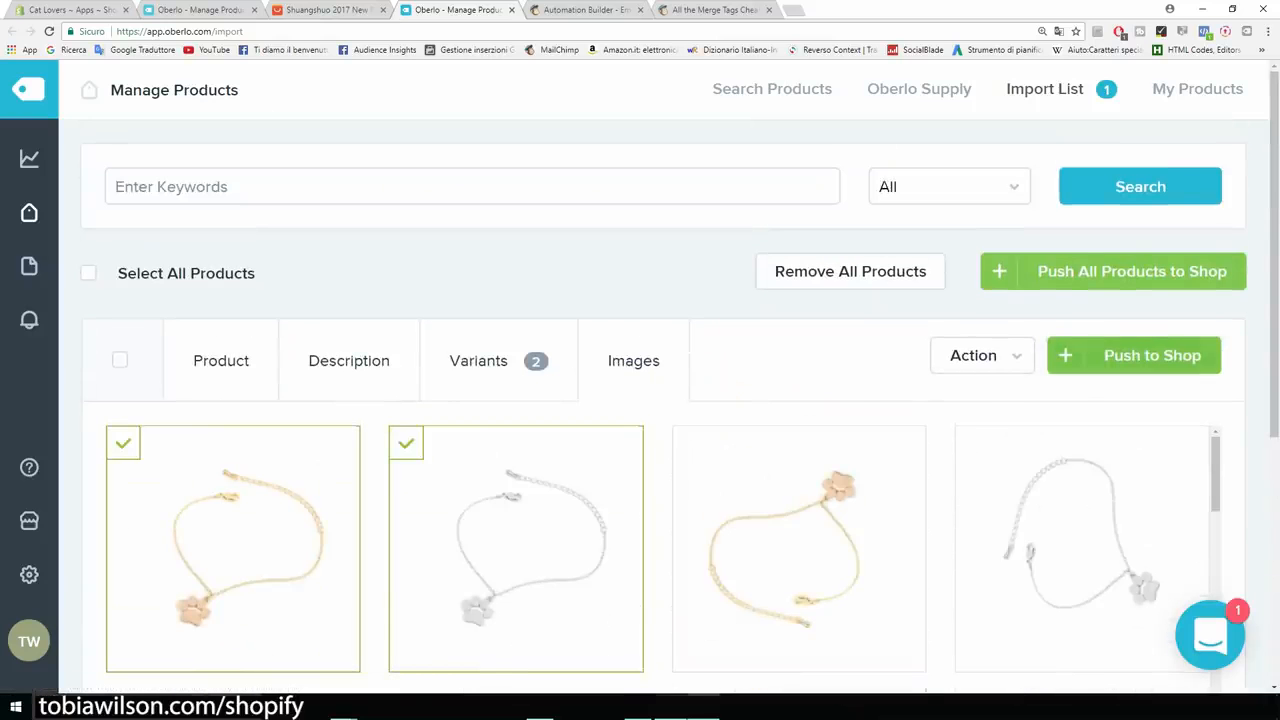
{"action": "left_click", "coordinate": [1134, 356]}
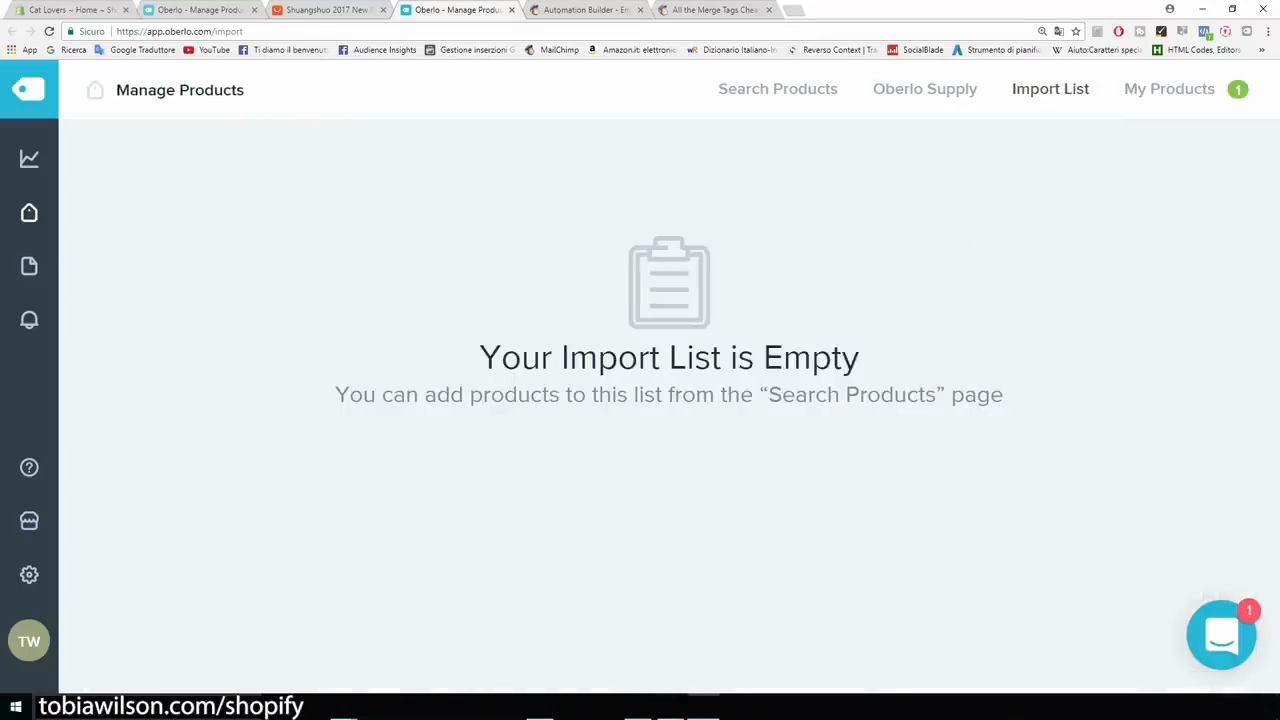
{"action": "left_click", "coordinate": [72, 10]}
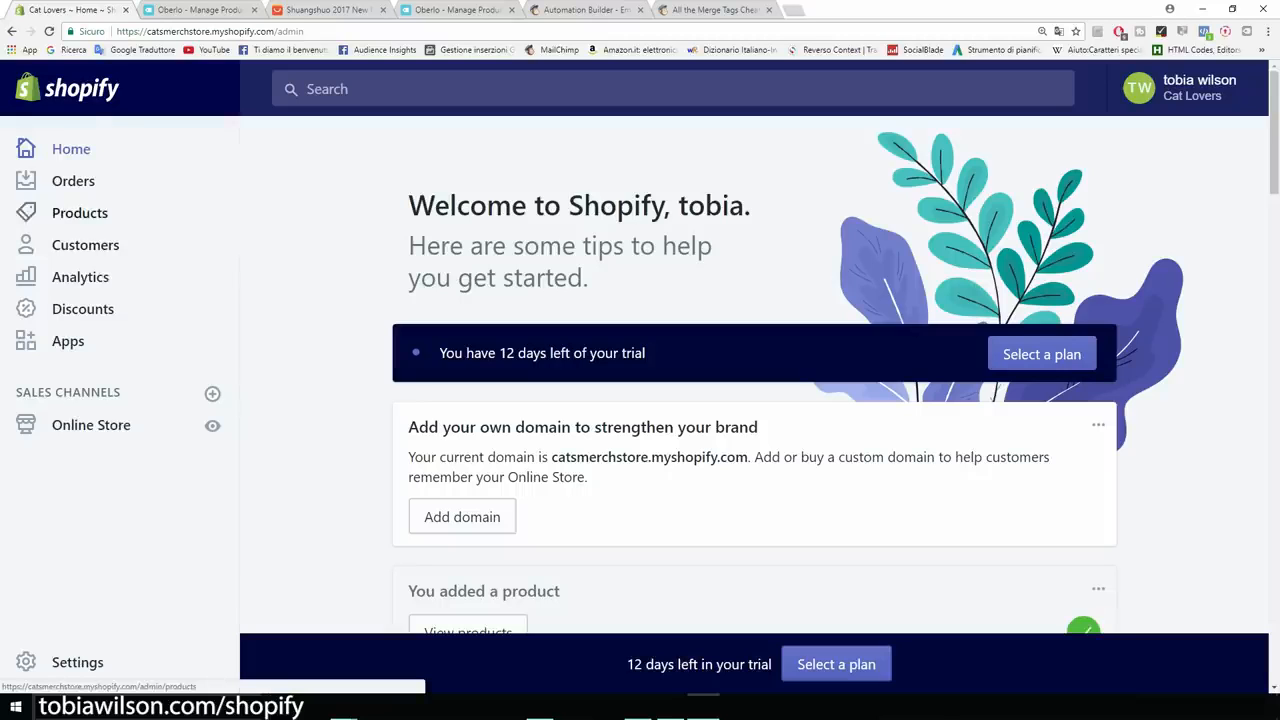
From the Products list, open Bracelet Cat Paw For Women (2 variants, type bracelet).
{"action": "left_click", "coordinate": [80, 213]}
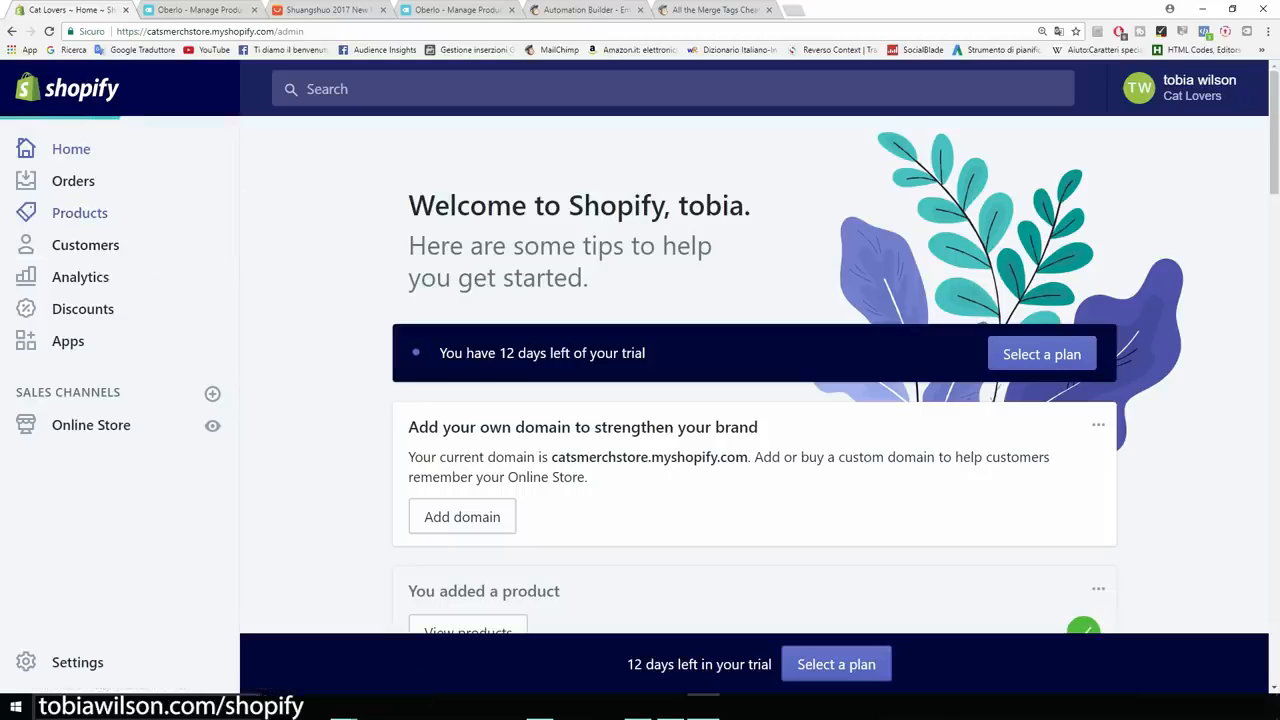
{"action": "key", "text": "ctrl+minus"}
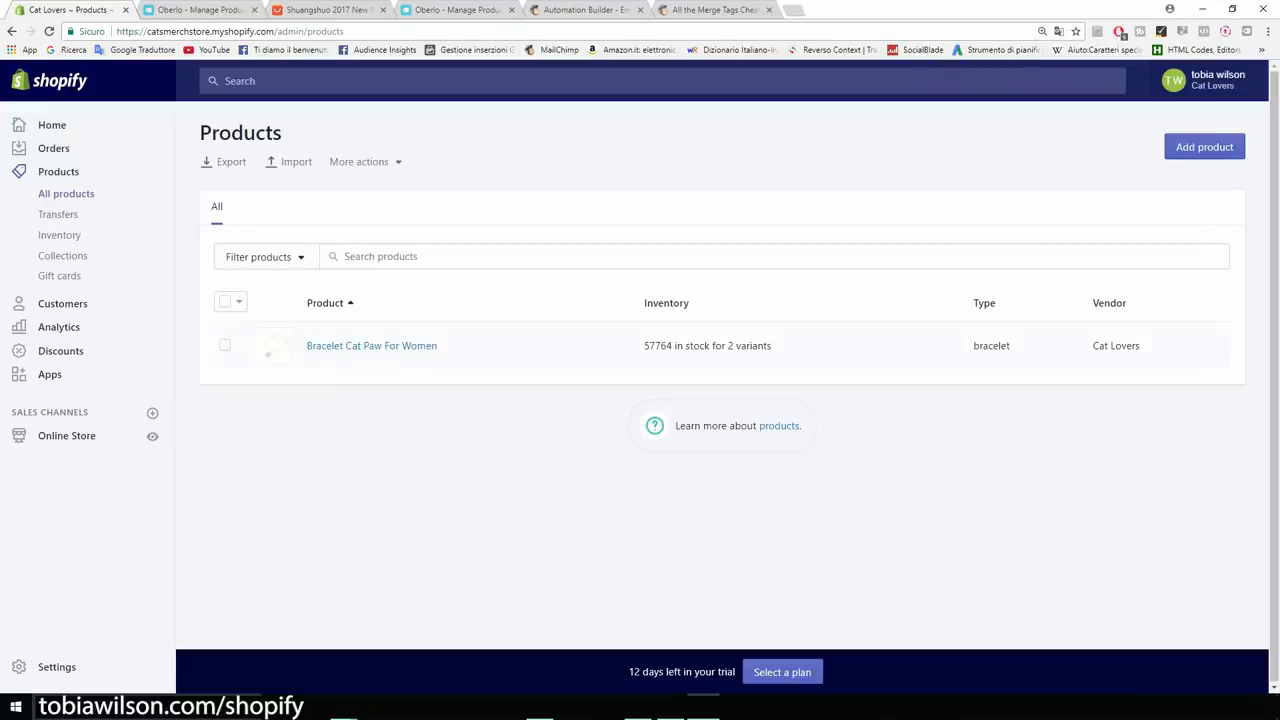
{"action": "key", "text": "ctrl+plus"}
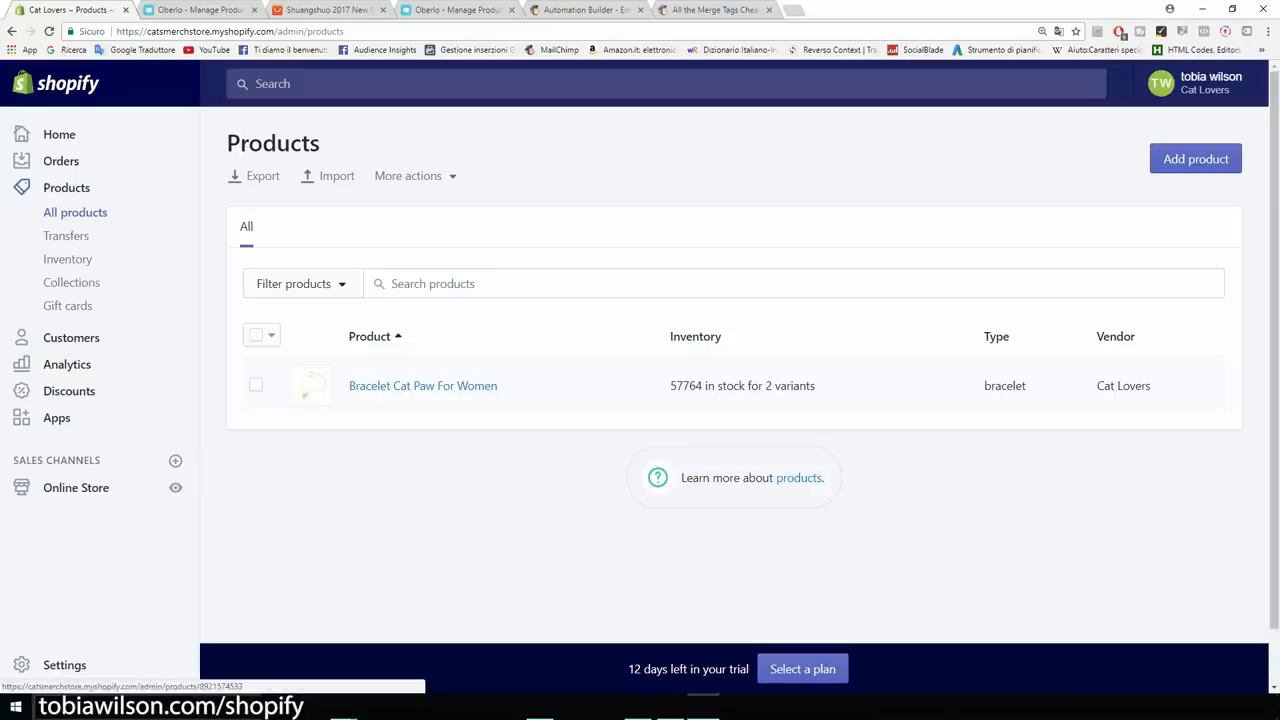
{"action": "left_click", "coordinate": [423, 386]}
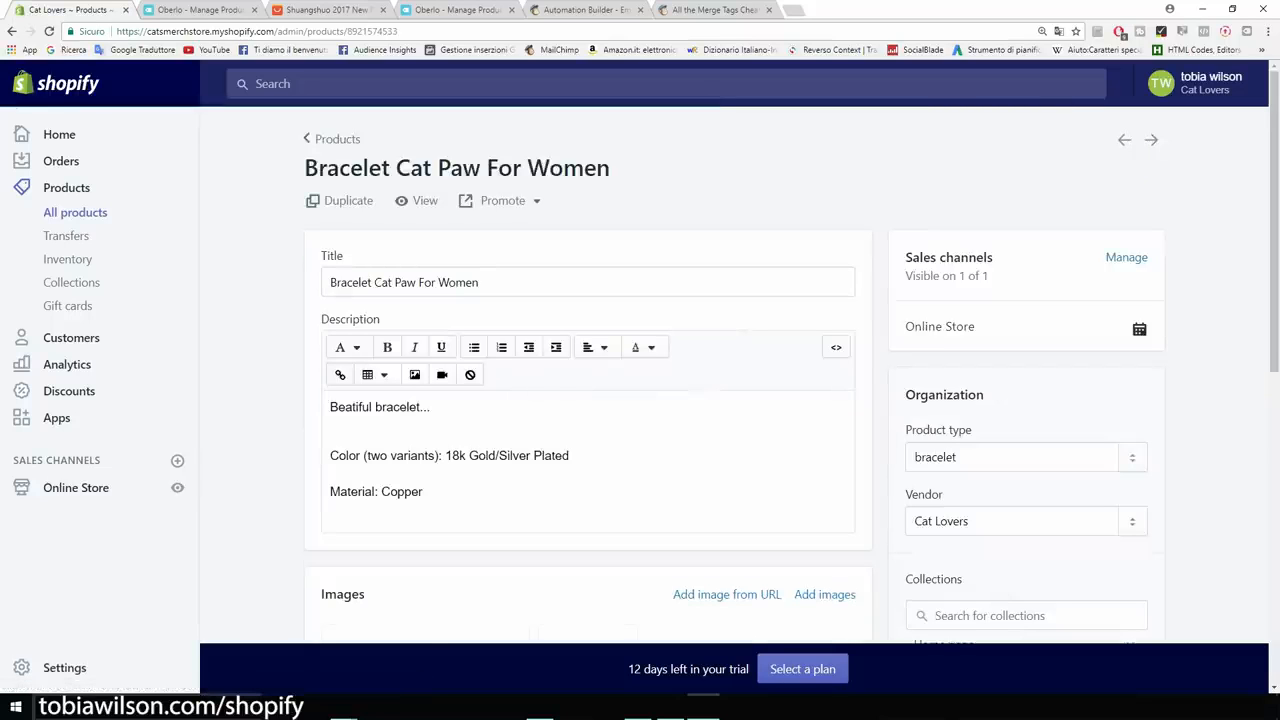
View the Bracelet Cat Paw For Women product on the live storefront.
{"action": "left_click", "coordinate": [418, 200]}
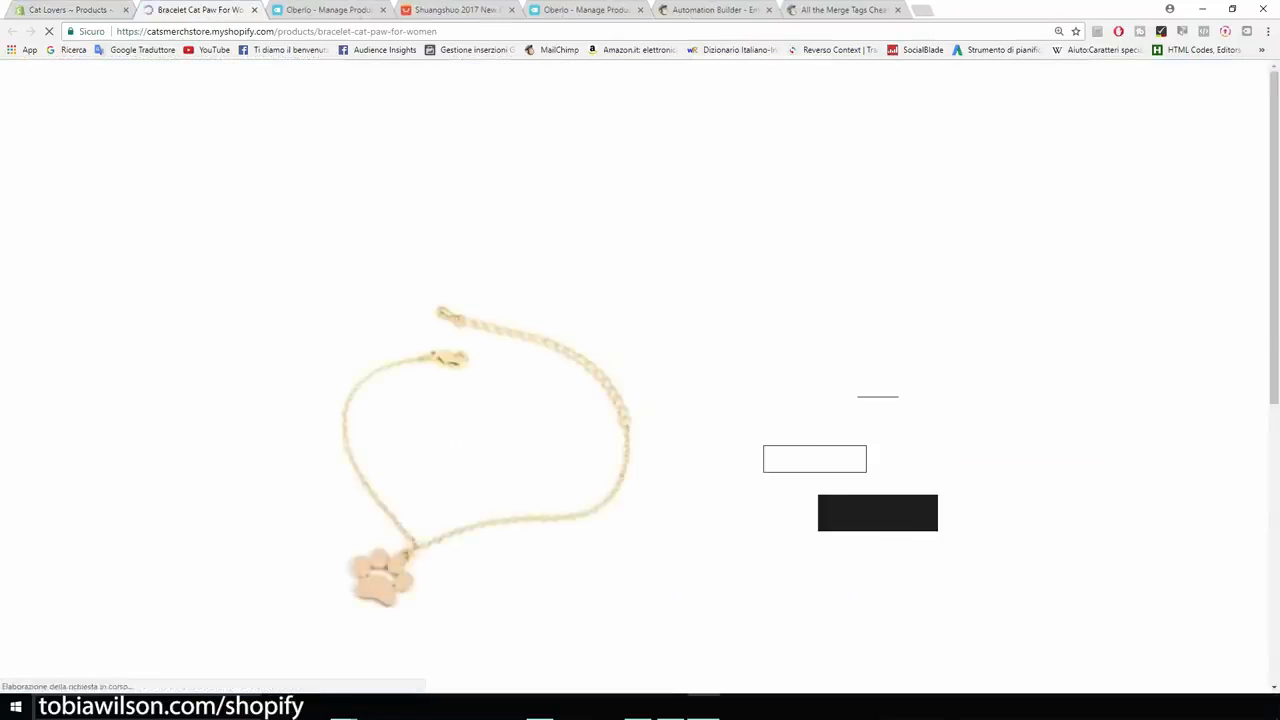
{"action": "scroll", "coordinate": [640, 380], "scroll_direction": "down", "scroll_amount": 2}
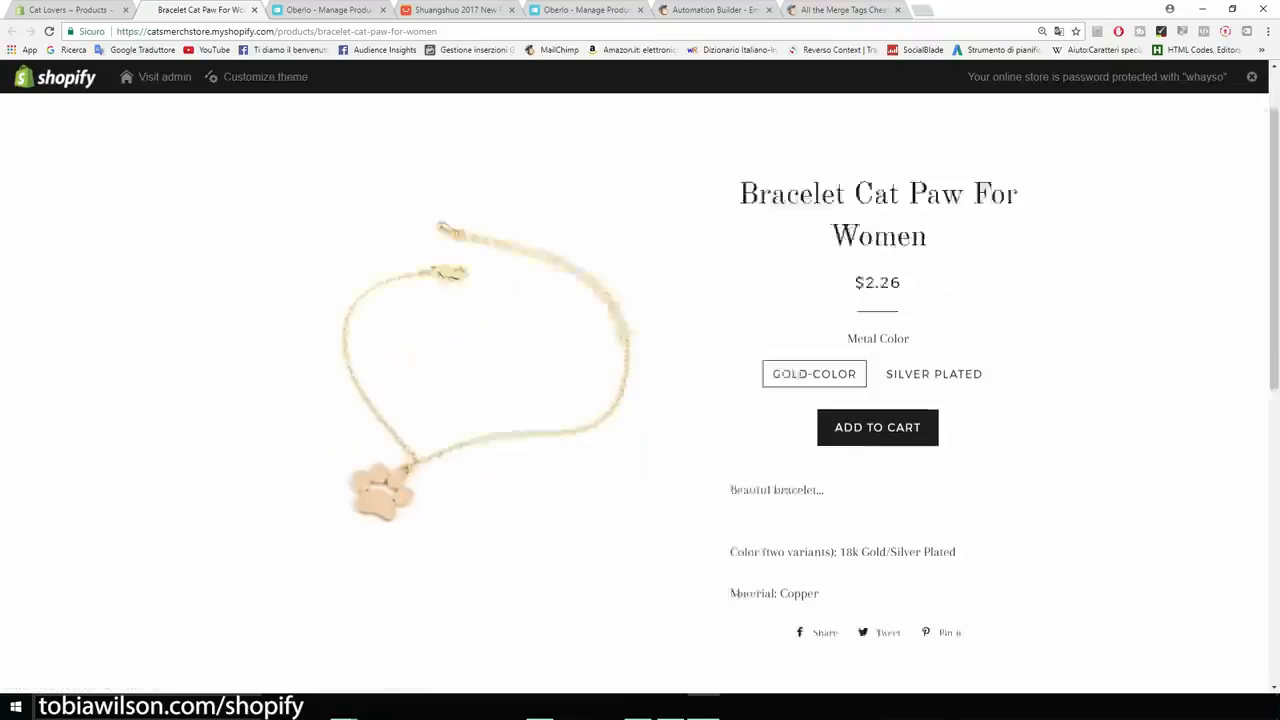
{"action": "scroll", "coordinate": [640, 390], "scroll_direction": "up", "scroll_amount": 2}
{"action": "scroll", "coordinate": [640, 390], "scroll_direction": "down", "scroll_amount": 3}
{"action": "scroll", "coordinate": [640, 390], "scroll_direction": "up", "scroll_amount": 3}
{"action": "scroll", "coordinate": [640, 390], "scroll_direction": "up", "scroll_amount": 3}
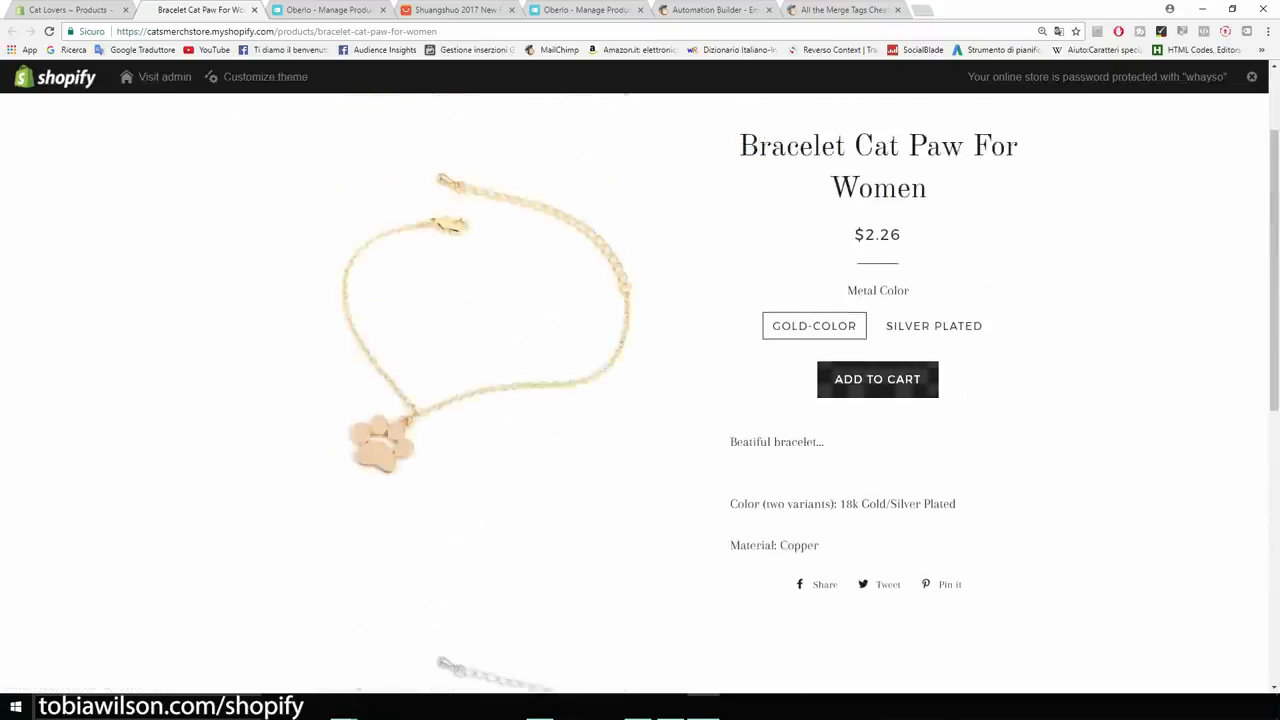
Check its 'Beatiful bracelet...' description at 175% zoom, then return to the admin description editor.
{"action": "key", "text": "ctrl+plus"}
{"action": "key", "text": "ctrl+plus"}
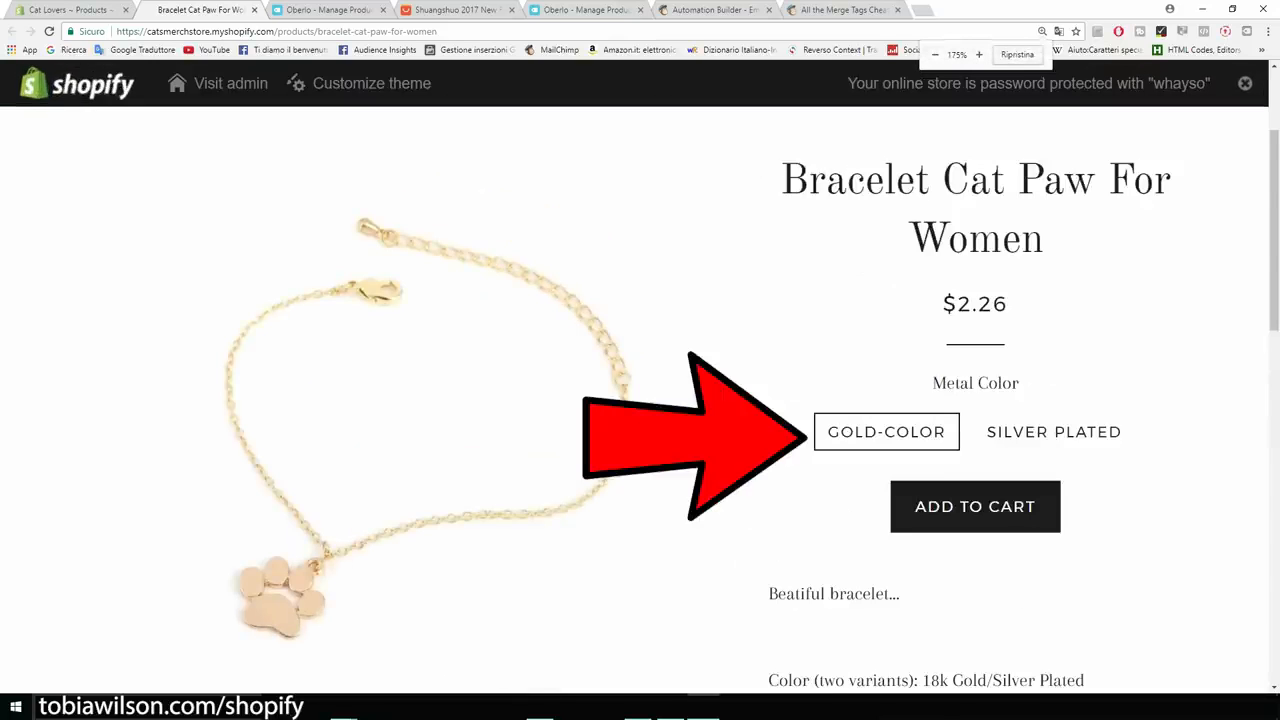
{"action": "scroll", "coordinate": [640, 400], "scroll_direction": "down", "scroll_amount": 3}
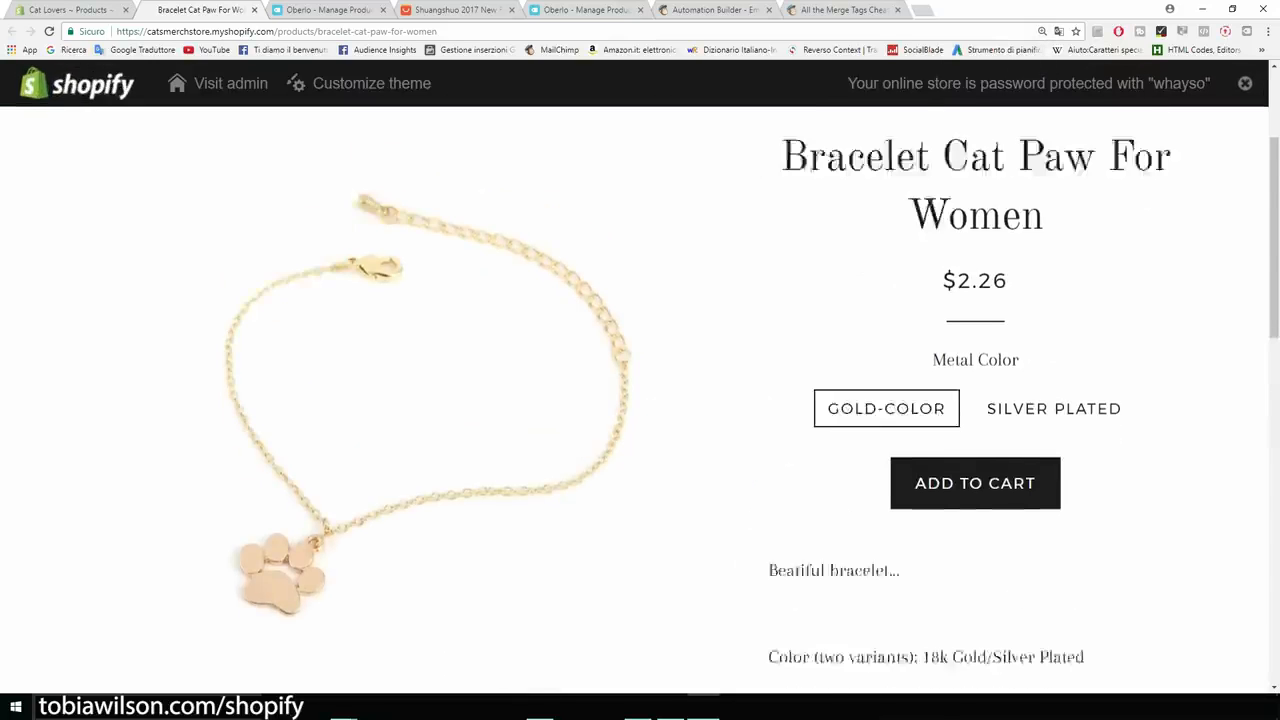
{"action": "left_click_drag", "start_coordinate": [768, 327], "coordinate": [900, 327]}
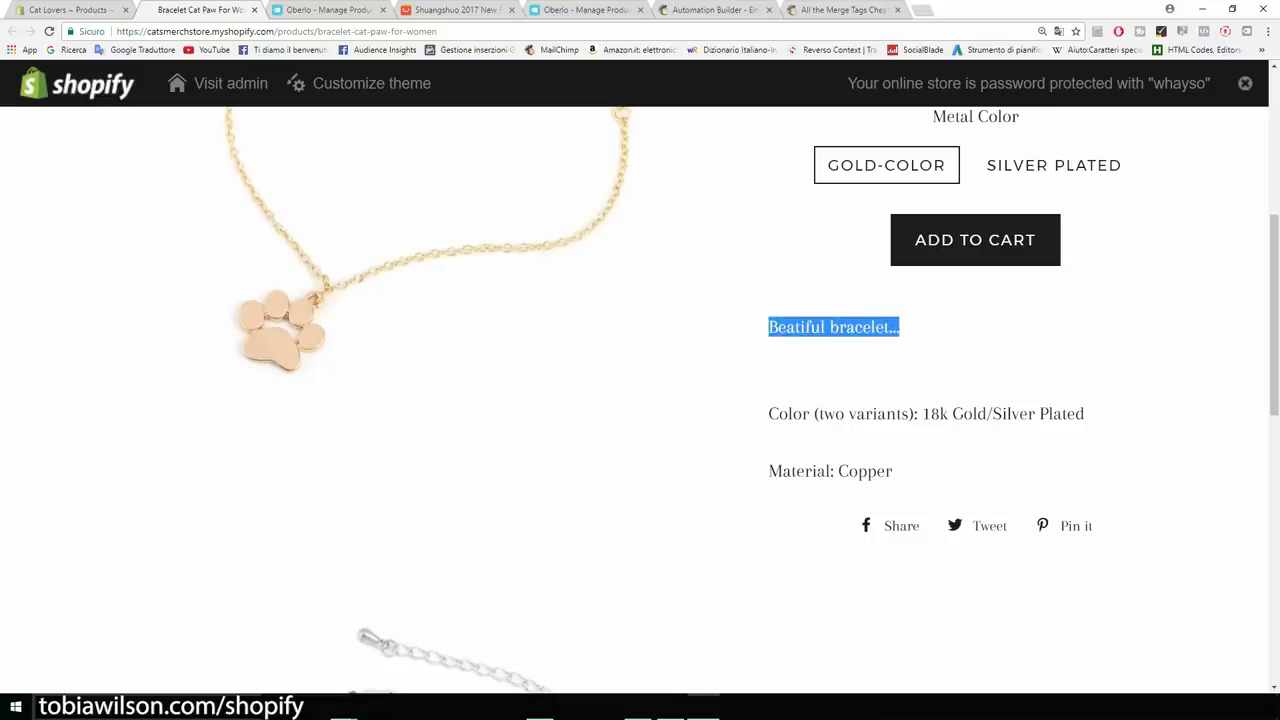
{"action": "scroll", "coordinate": [640, 400], "scroll_direction": "up", "scroll_amount": 1}
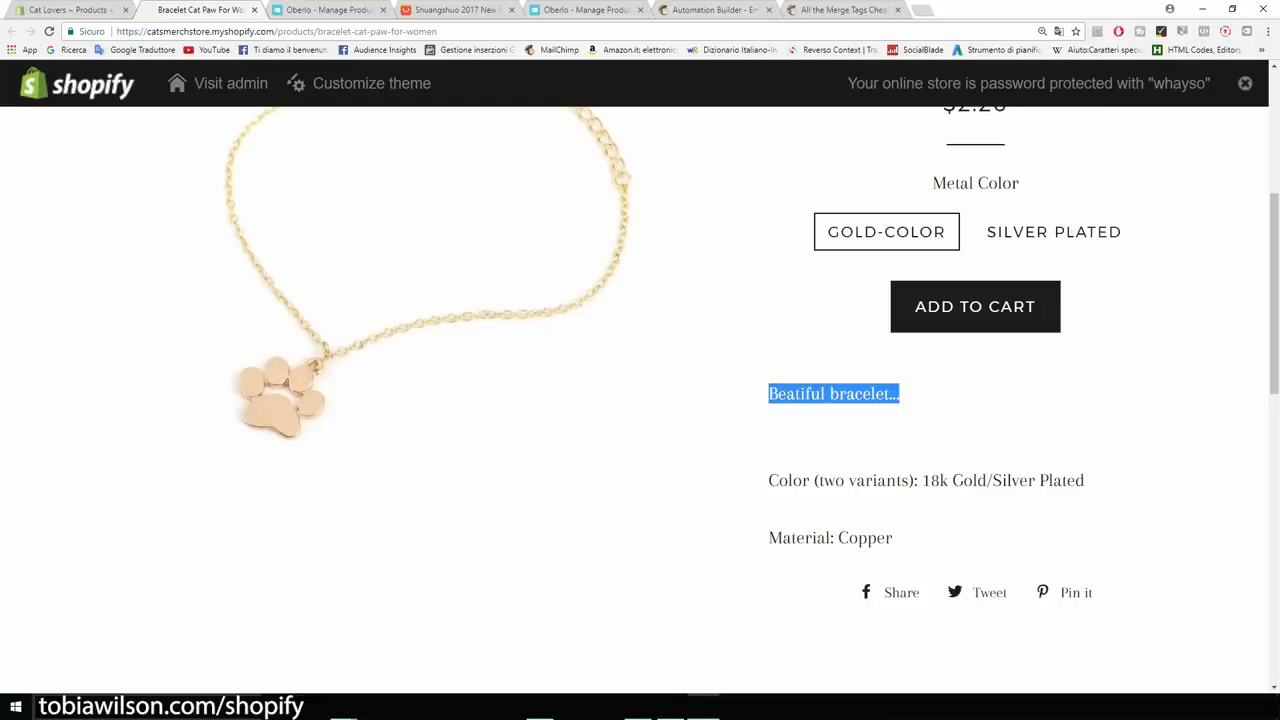
{"action": "scroll", "coordinate": [640, 400], "scroll_direction": "up", "scroll_amount": 5}
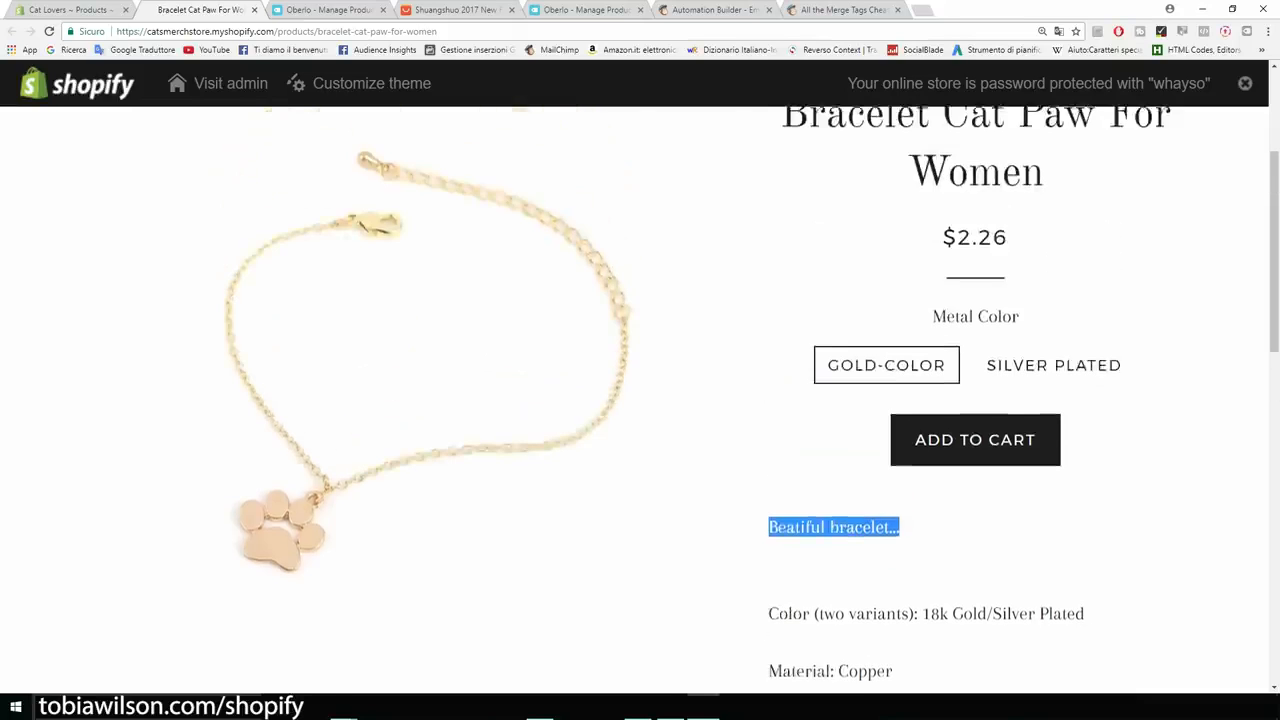
{"action": "scroll", "coordinate": [640, 400], "scroll_direction": "down", "scroll_amount": 2}
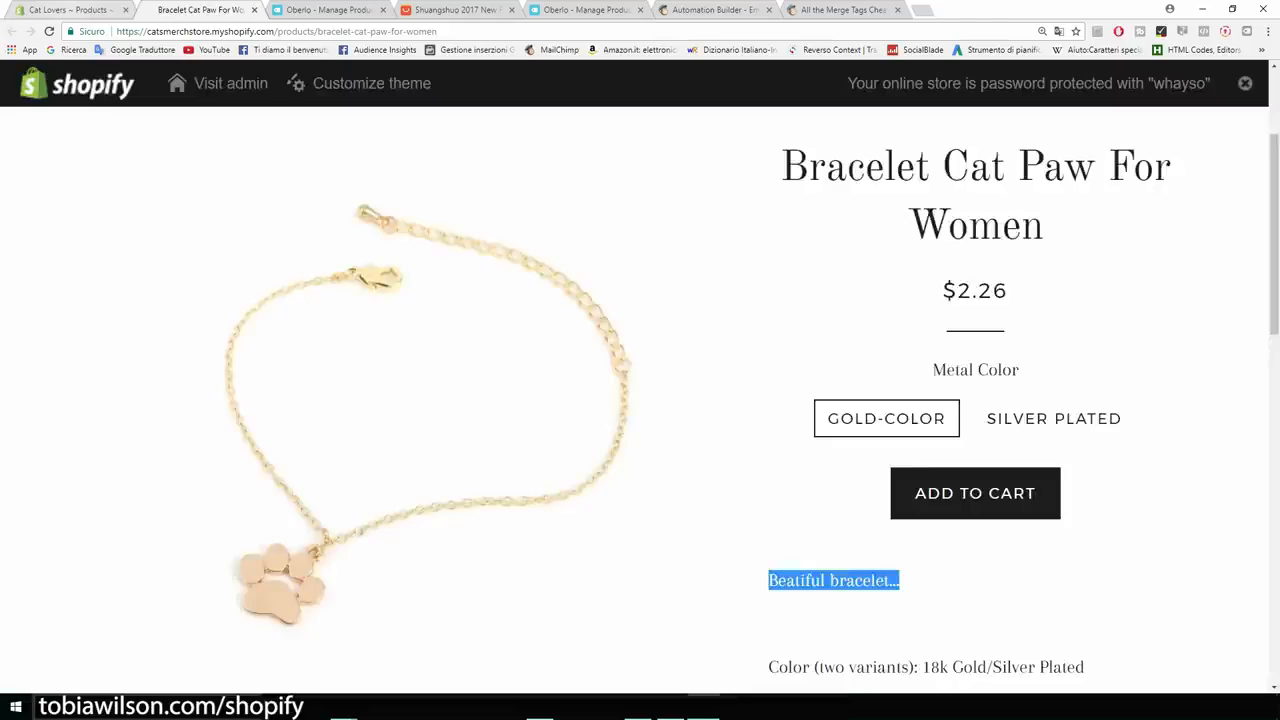
{"action": "left_click", "coordinate": [72, 10]}
{"action": "scroll", "coordinate": [640, 400], "scroll_direction": "down", "scroll_amount": 2}
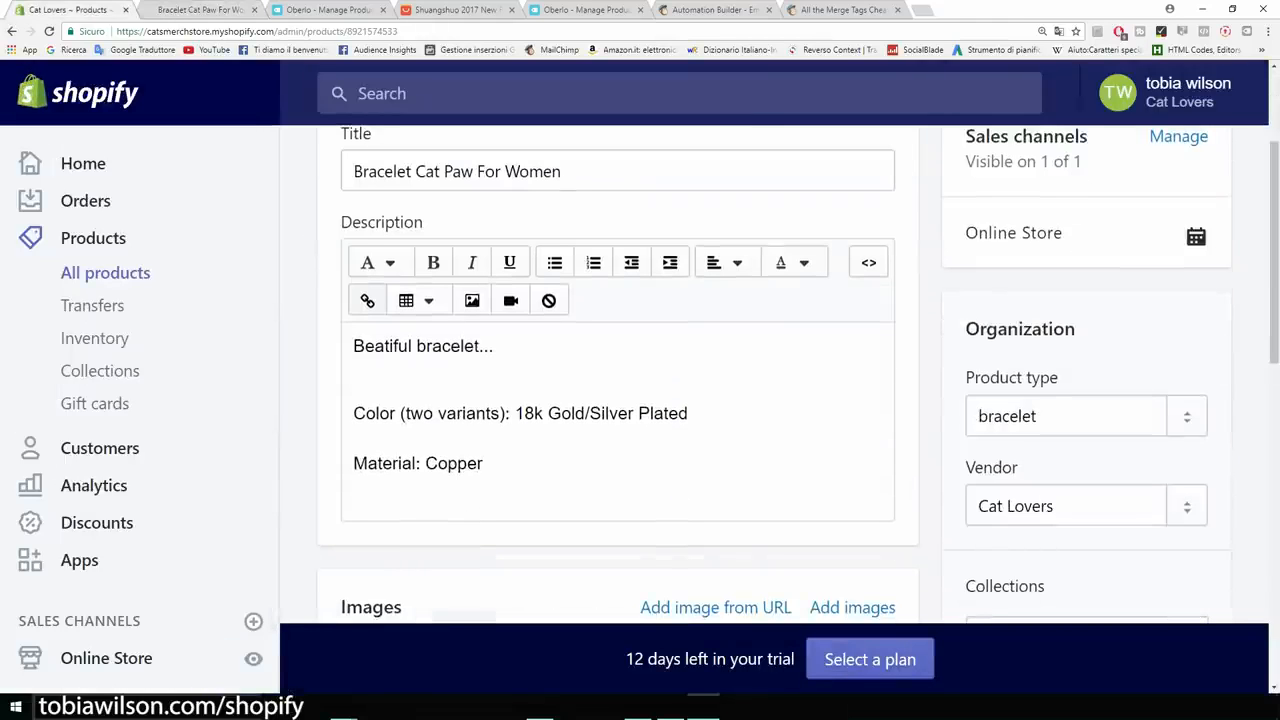
Replace the 'Beatiful bracelet...' line with 'If you like cats this is the bracelet for you.' and a 'cat paw bracelet for just $14,95' line.
{"action": "left_click_drag", "start_coordinate": [494, 346], "coordinate": [353, 346]}
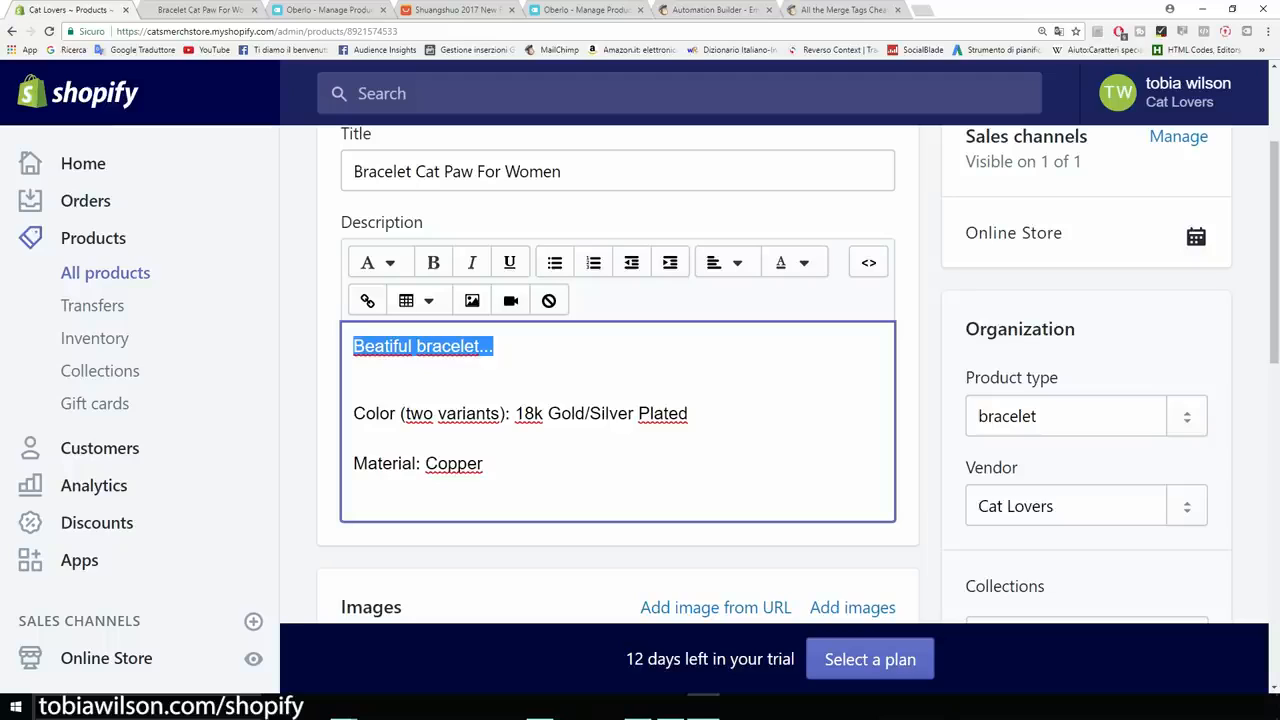
{"action": "key", "text": "BackSpace"}
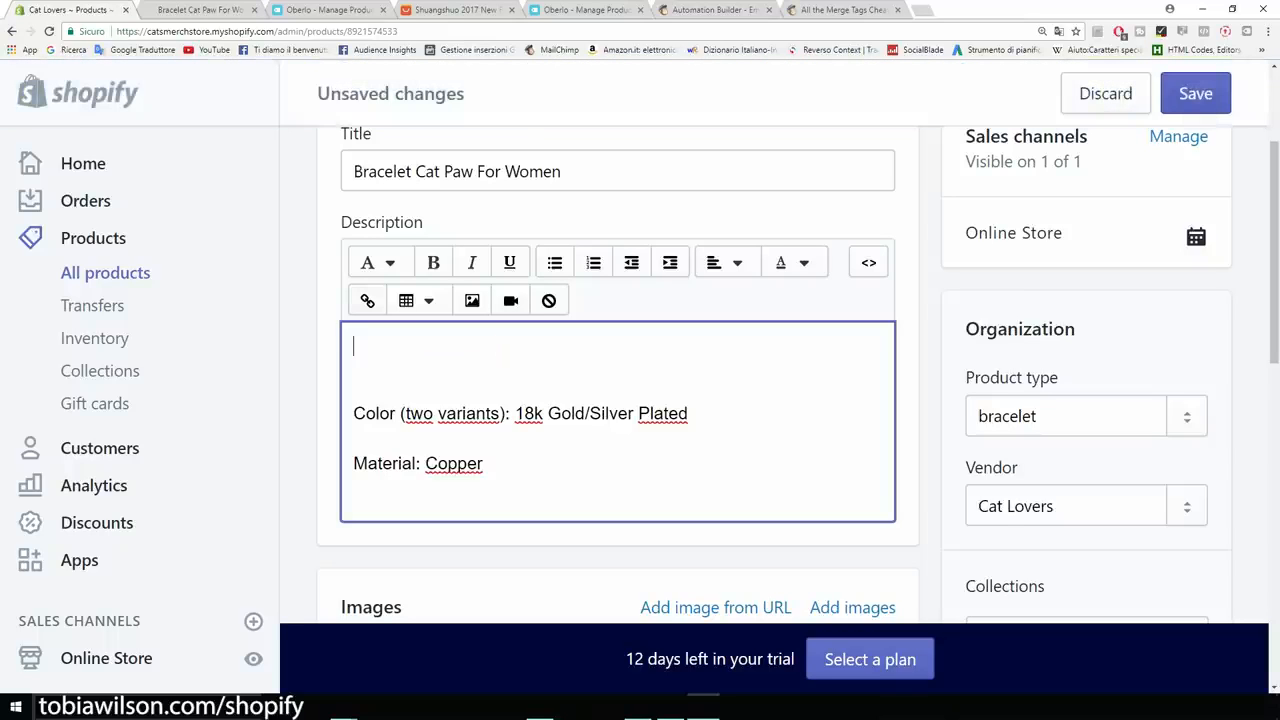
{"action": "type", "text": "If you like cats this is the bracelet for you."}
{"action": "key", "text": "Return"}
{"action": "type", "text": "A"}
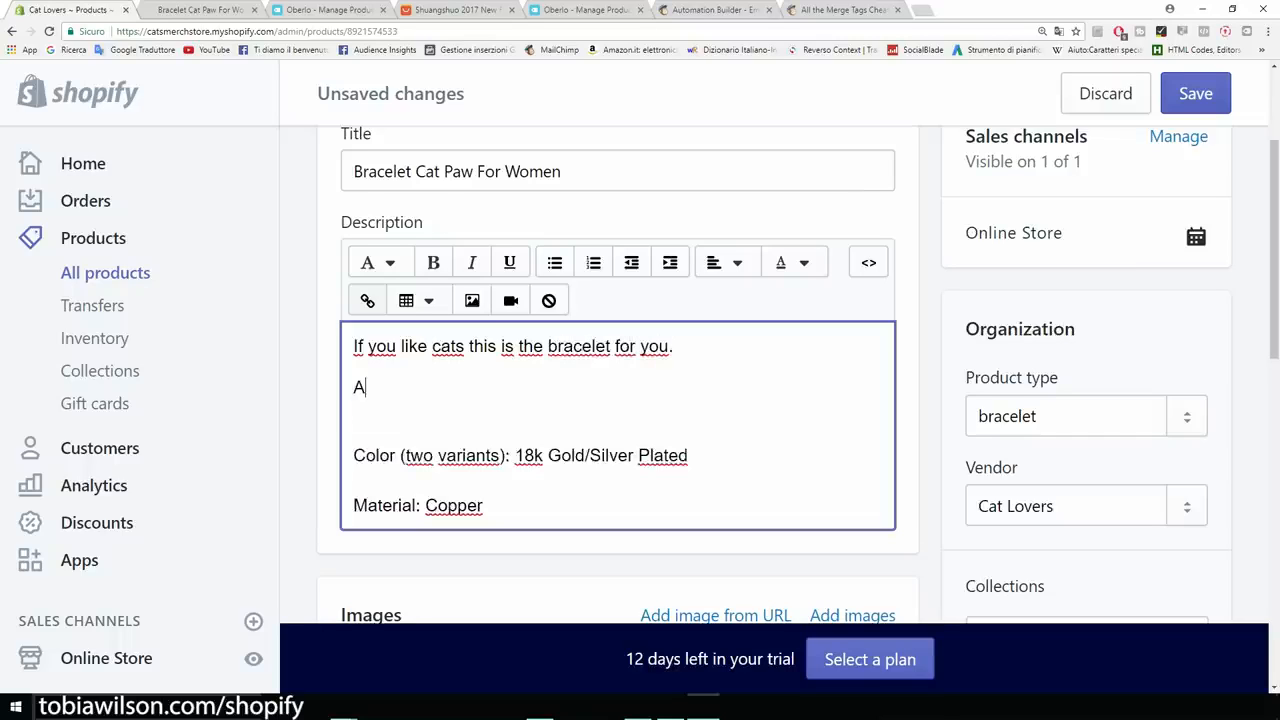
{"action": "type", "text": " beatiful bra"}
{"action": "type", "text": "celet that perfectly"}
{"action": "key", "text": "ctrl+BackSpace"}
{"action": "key", "text": "ctrl+BackSpace"}
{"action": "key", "text": "ctrl+BackSpace"}
{"action": "type", "text": "cat paw bracelet for just $14,95."}
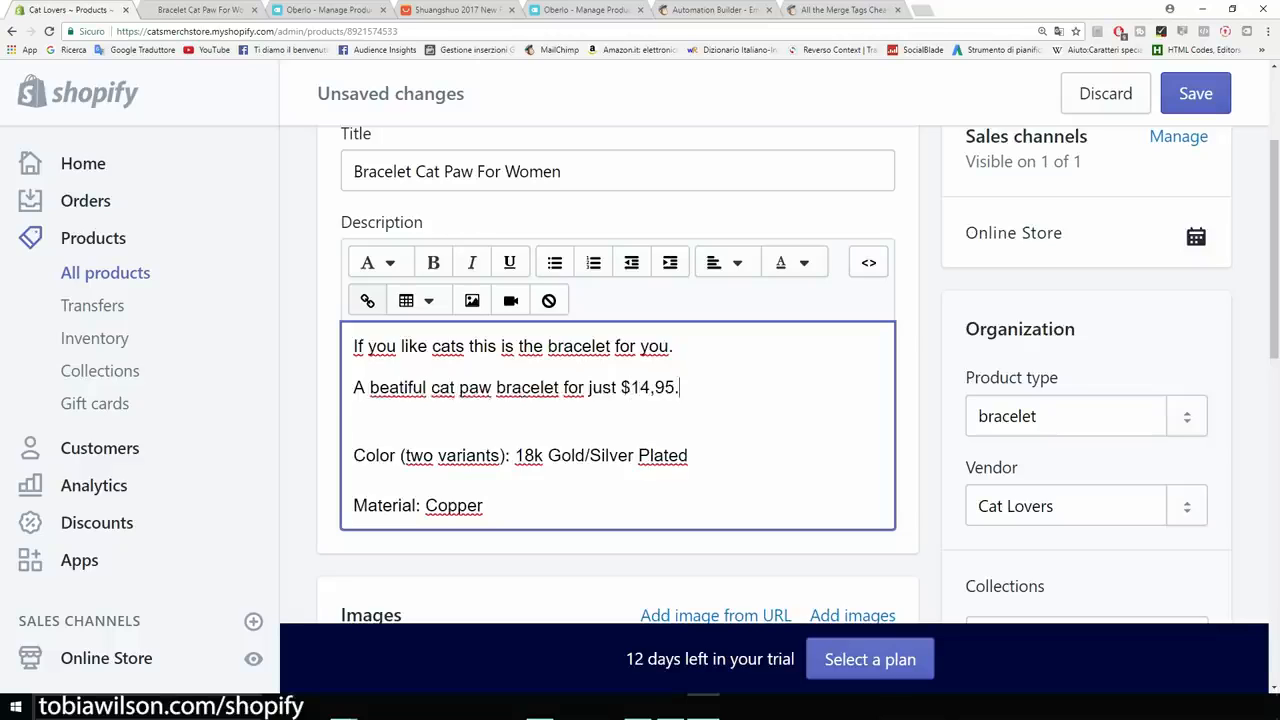
Add an empty line above the bracelet description text.
{"action": "key", "text": "ctrl+minus"}
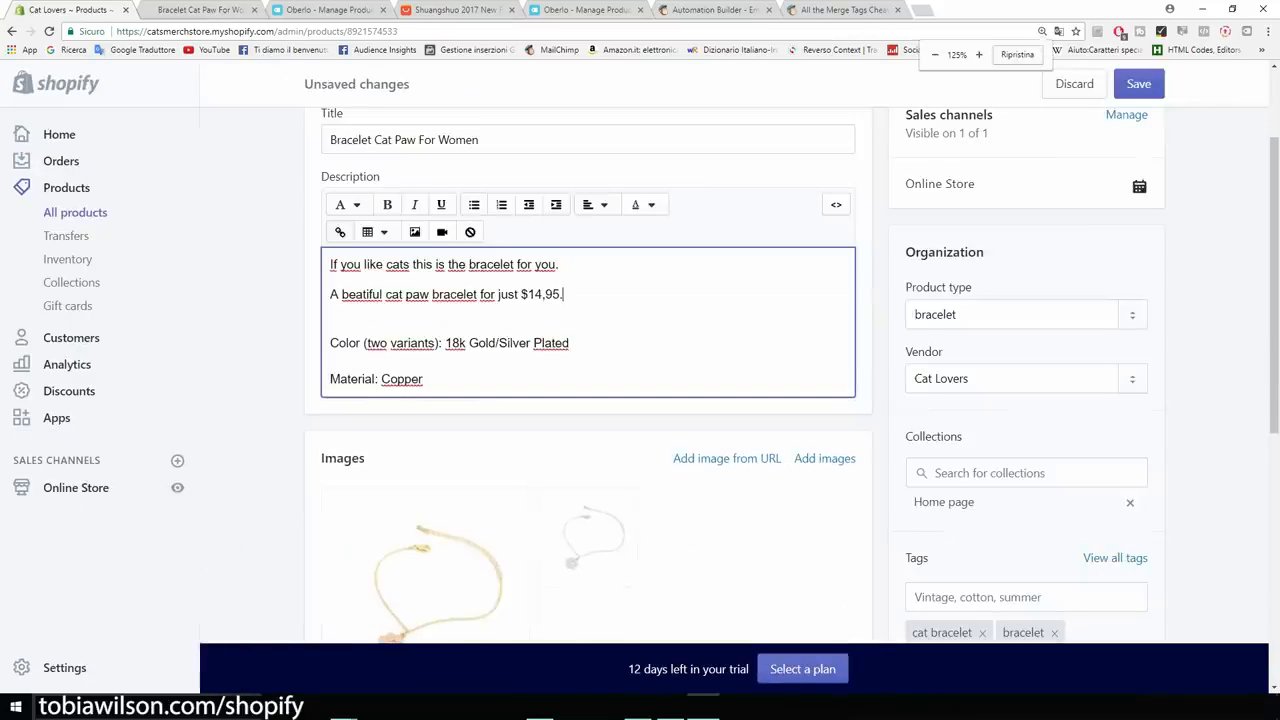
{"action": "scroll", "coordinate": [588, 380], "scroll_direction": "up", "scroll_amount": 1}
{"action": "scroll", "coordinate": [588, 380], "scroll_direction": "down", "scroll_amount": 2}
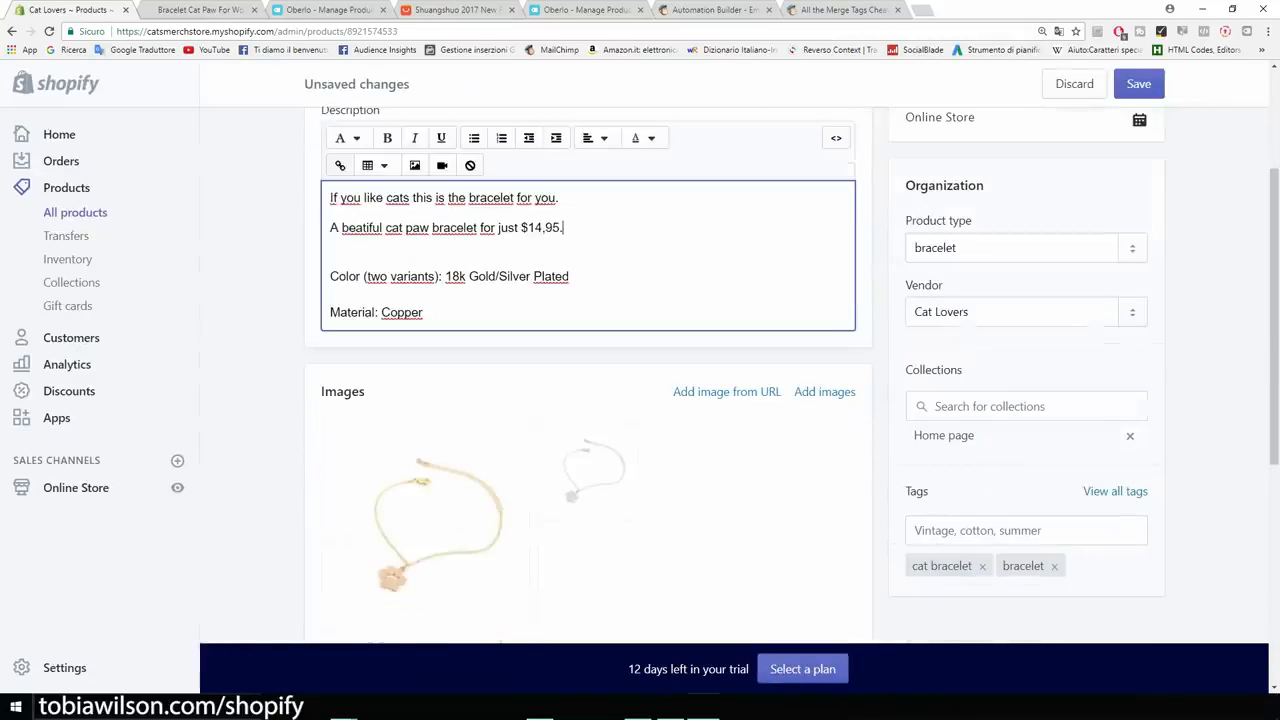
{"action": "scroll", "coordinate": [588, 380], "scroll_direction": "up", "scroll_amount": 1}
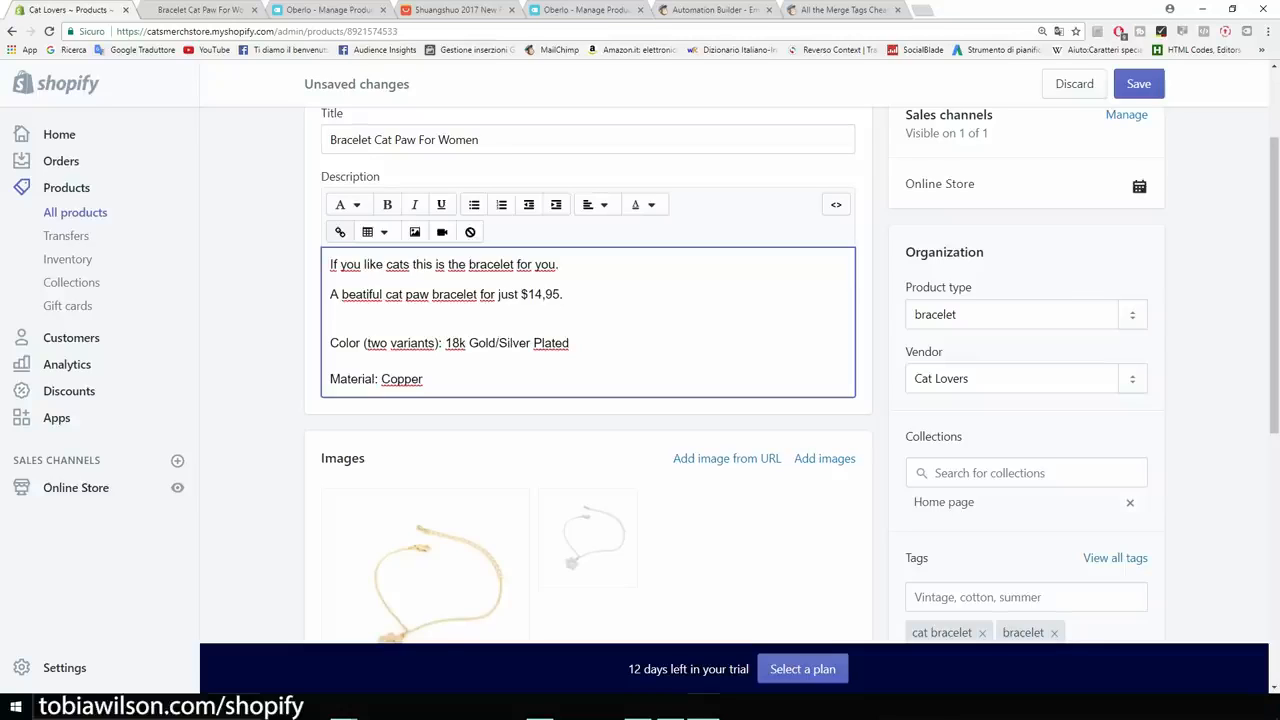
{"action": "left_click", "coordinate": [331, 265]}
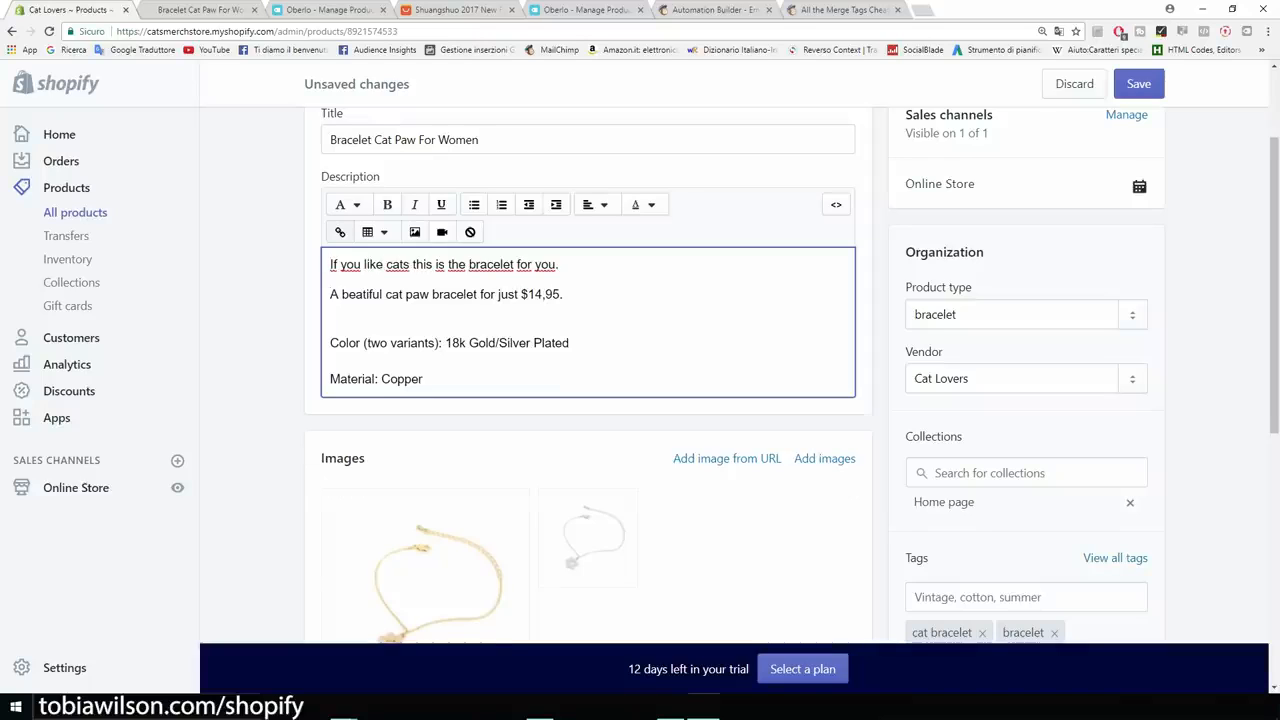
{"action": "key", "text": "Return"}
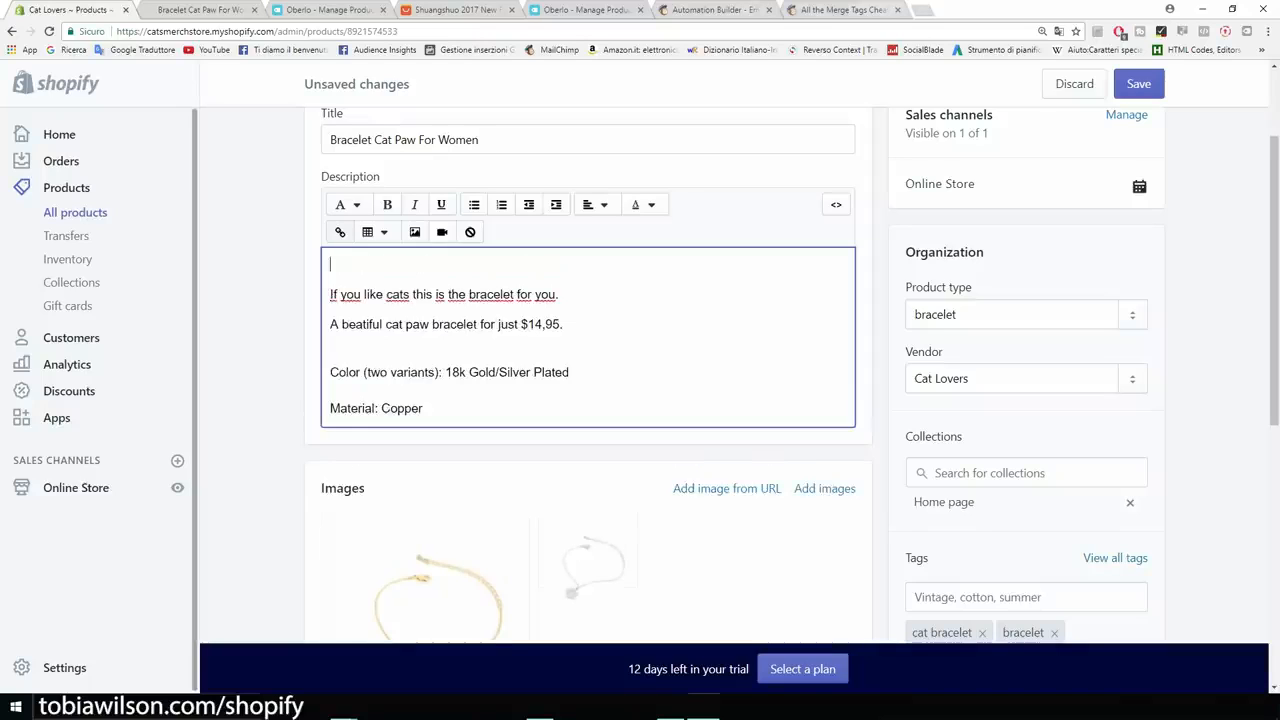
{"action": "key", "text": "ctrl+t"}
Search Google Images for 'trust seal shopify' and preview the Guaranteed SAFE Checkout badge.
{"action": "left_click", "coordinate": [1068, 95]}
{"action": "type", "text": "trust"}
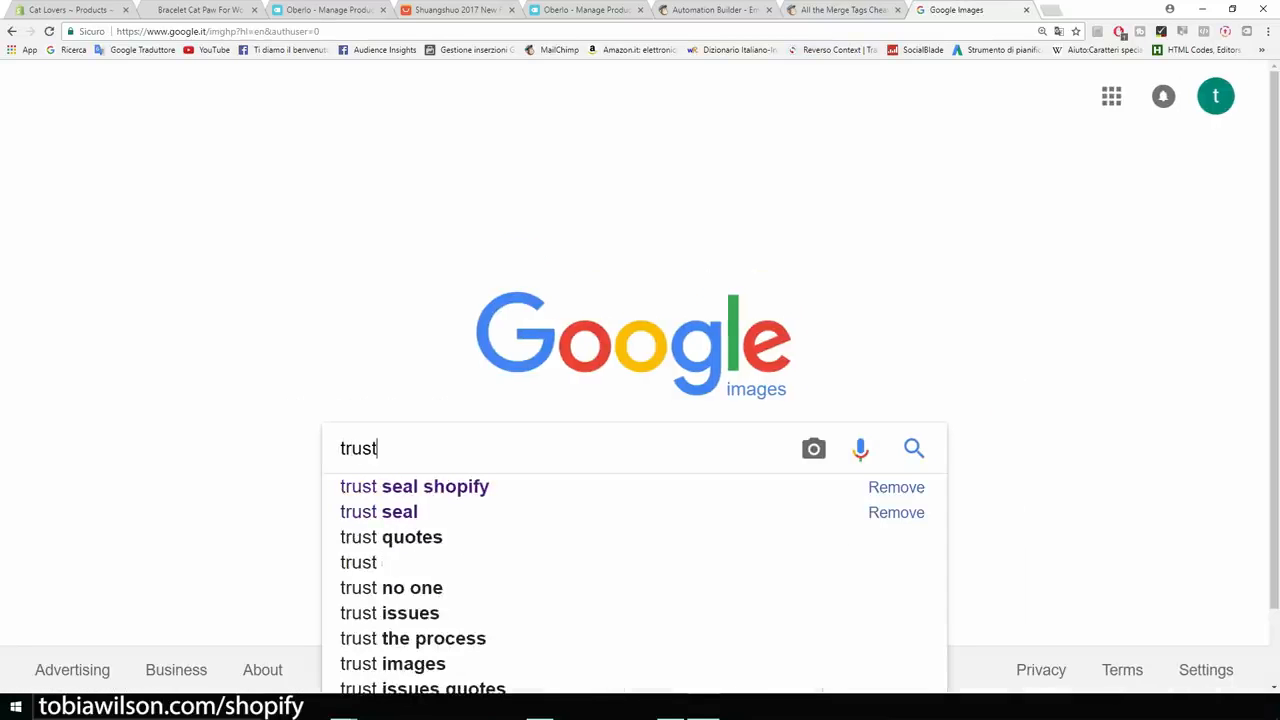
{"action": "key", "text": "Down"}
{"action": "key", "text": "Return"}
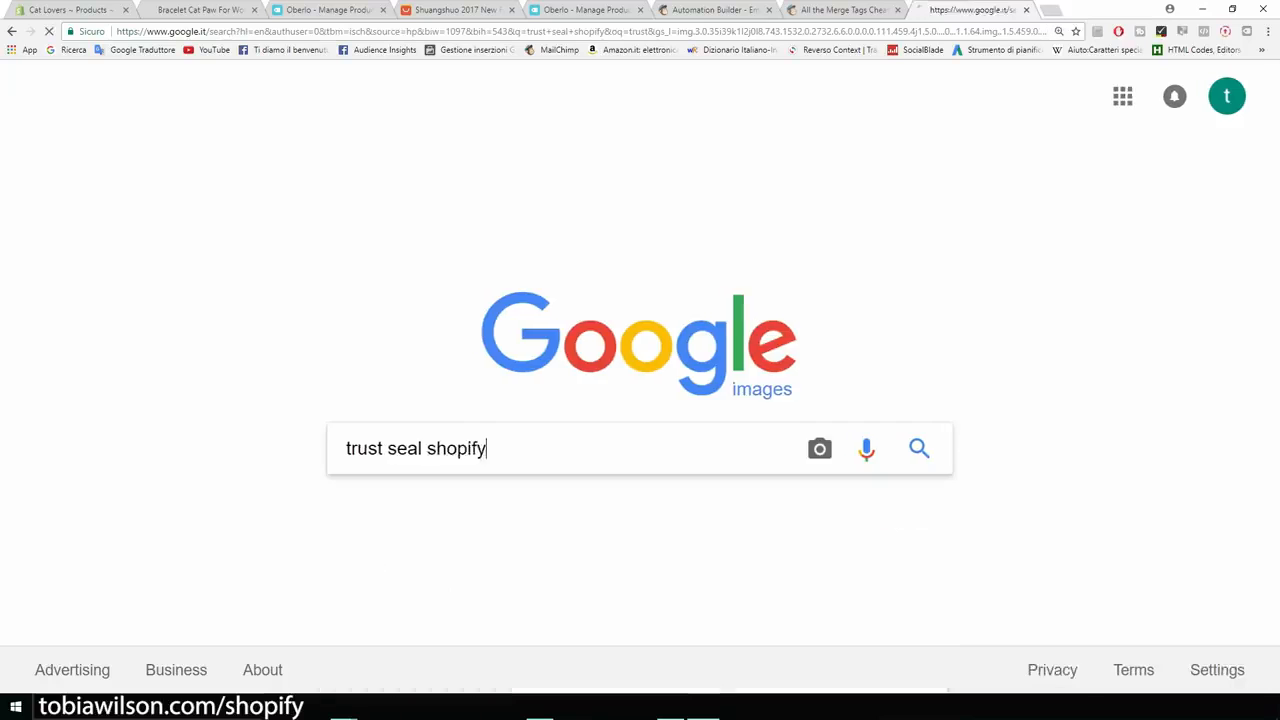
{"action": "left_click", "coordinate": [208, 310]}
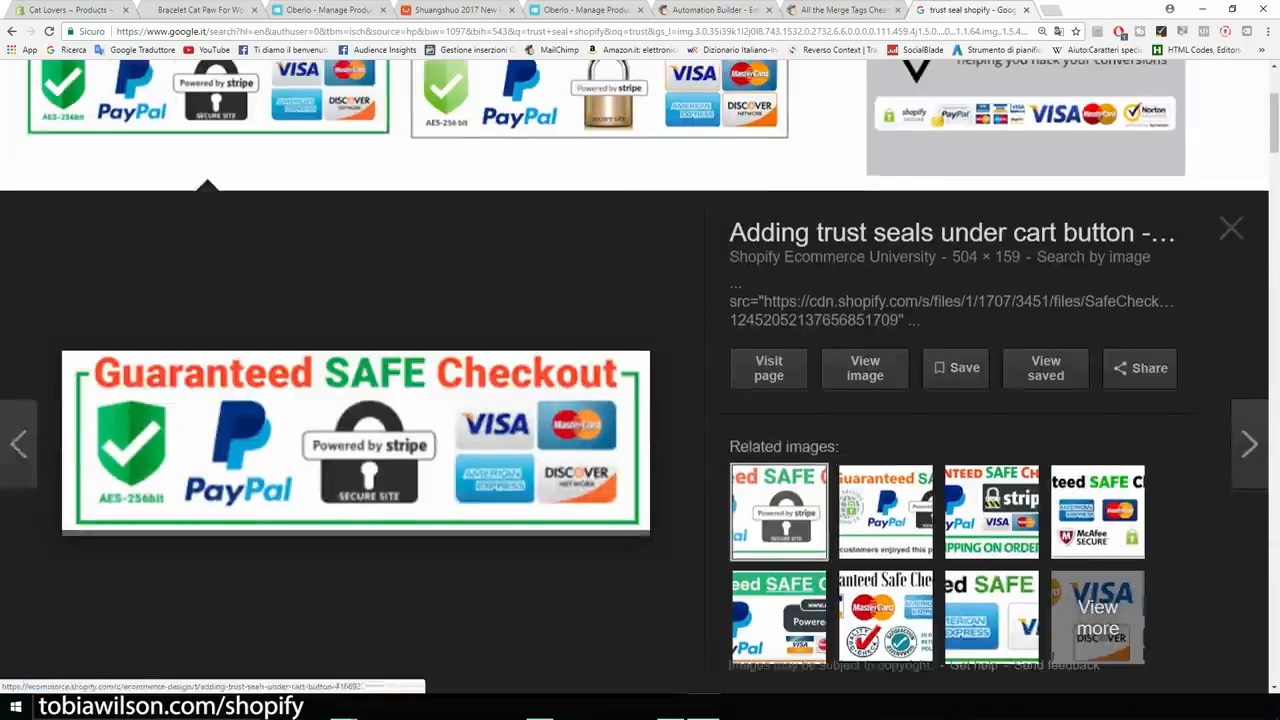
{"action": "left_click", "coordinate": [65, 10]}
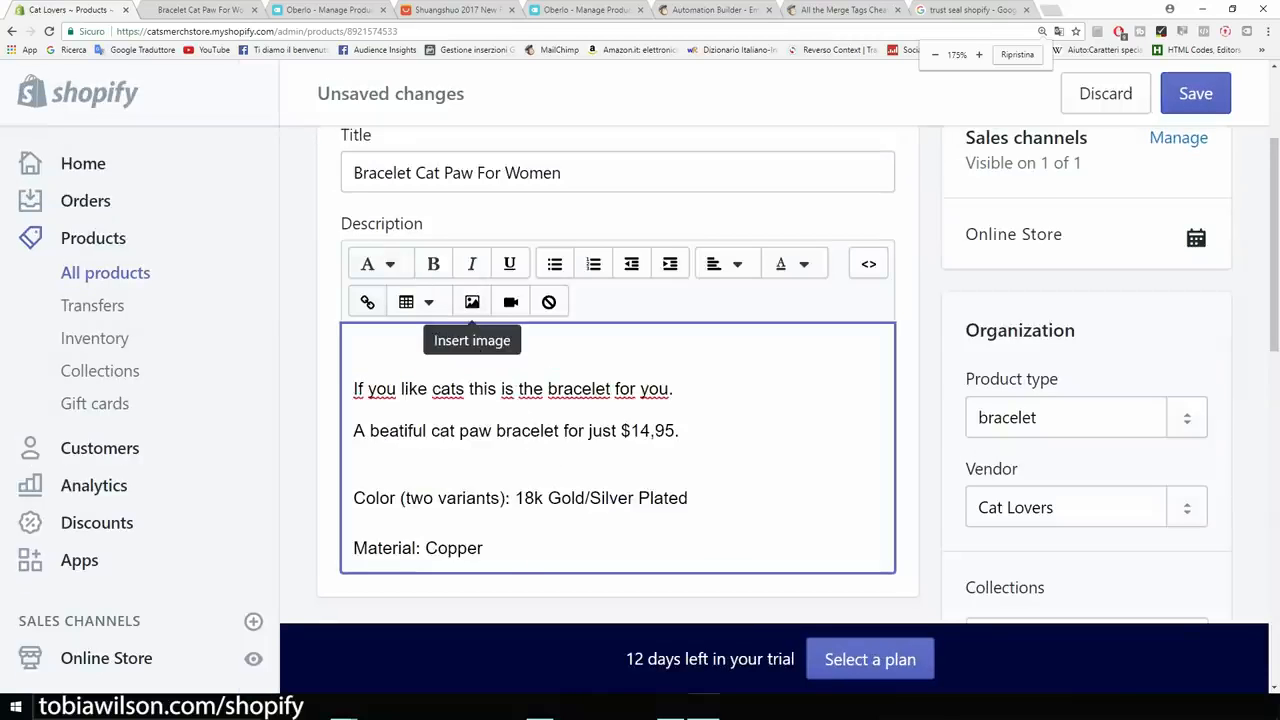
Insert the uploaded Guaranteed SAFE Checkout badge into the description with alt text 'cat paw bracelet'.
{"action": "left_click", "coordinate": [472, 301]}
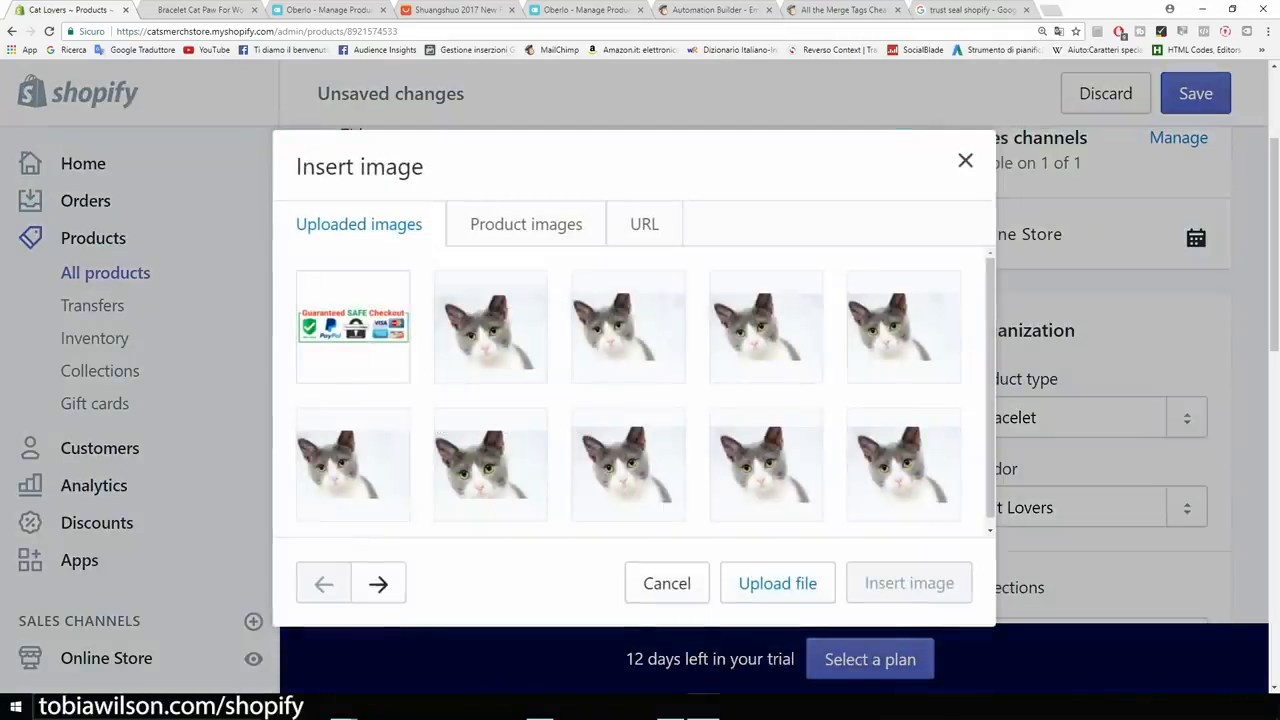
{"action": "left_click", "coordinate": [350, 325]}
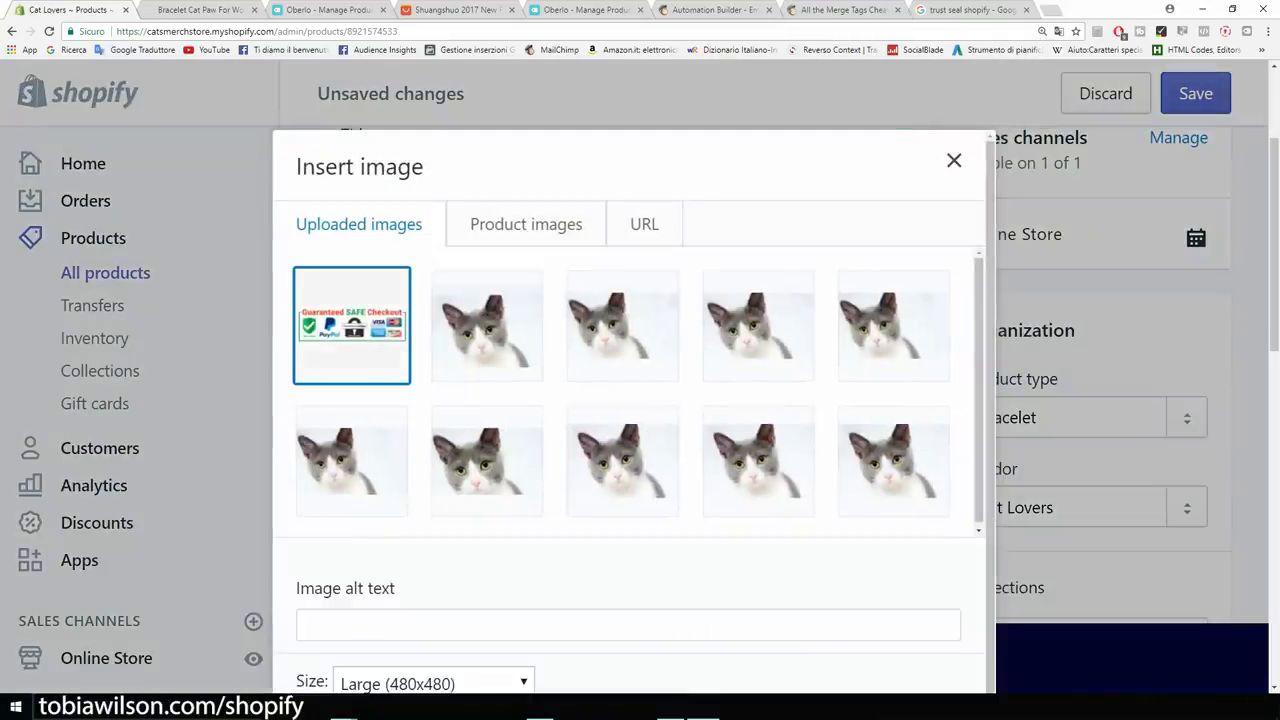
{"action": "scroll", "coordinate": [630, 400], "scroll_direction": "down", "scroll_amount": 3}
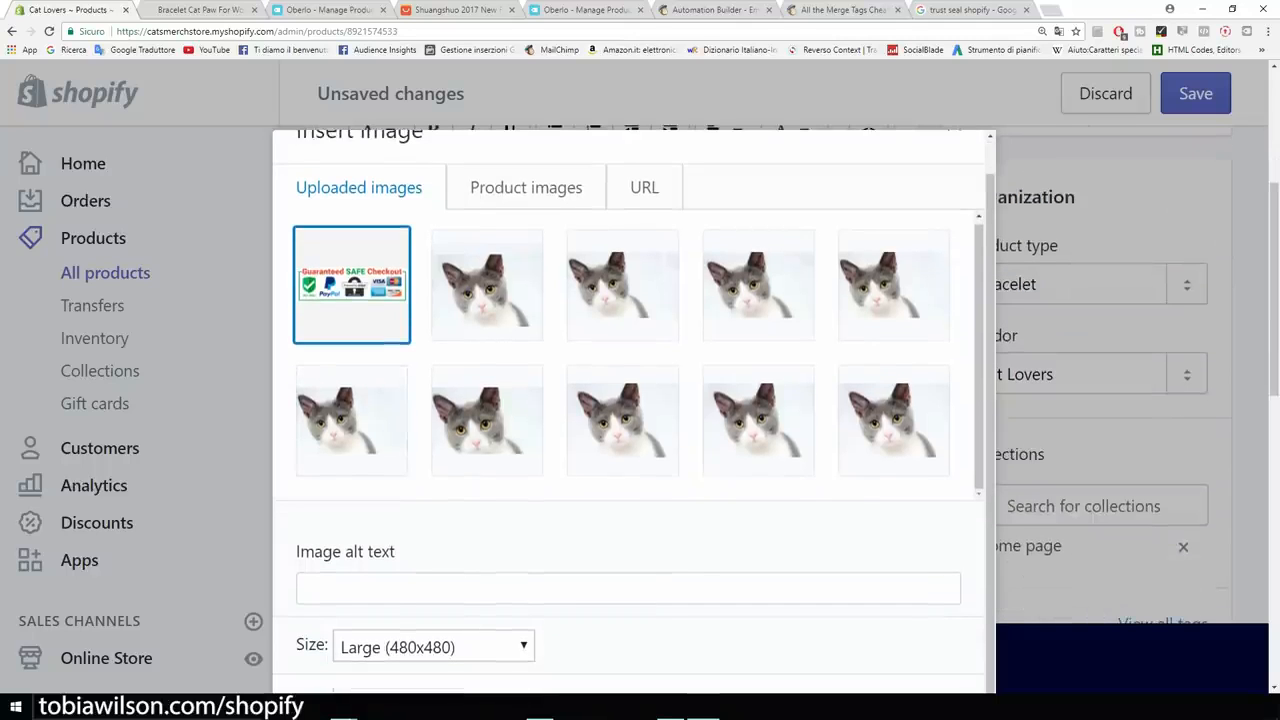
{"action": "left_click", "coordinate": [450, 588]}
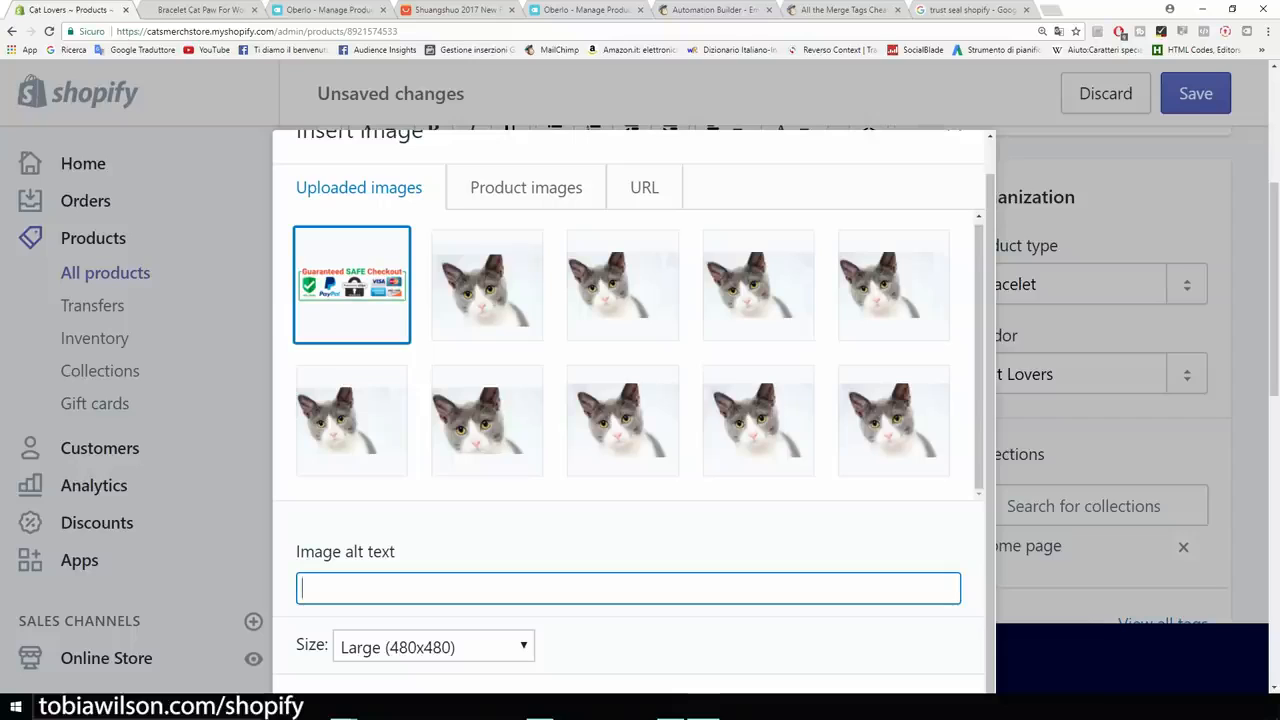
{"action": "type", "text": "cat paw bracelet"}
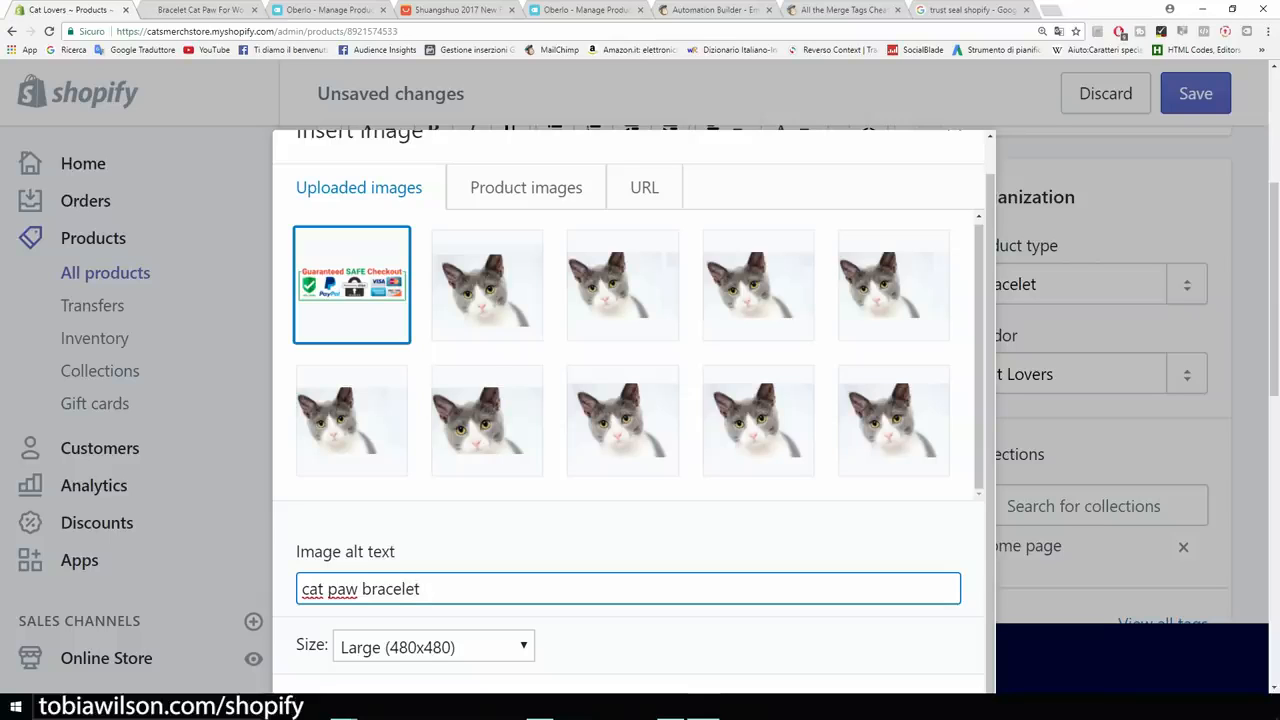
{"action": "scroll", "coordinate": [628, 560], "scroll_direction": "down", "scroll_amount": 1}
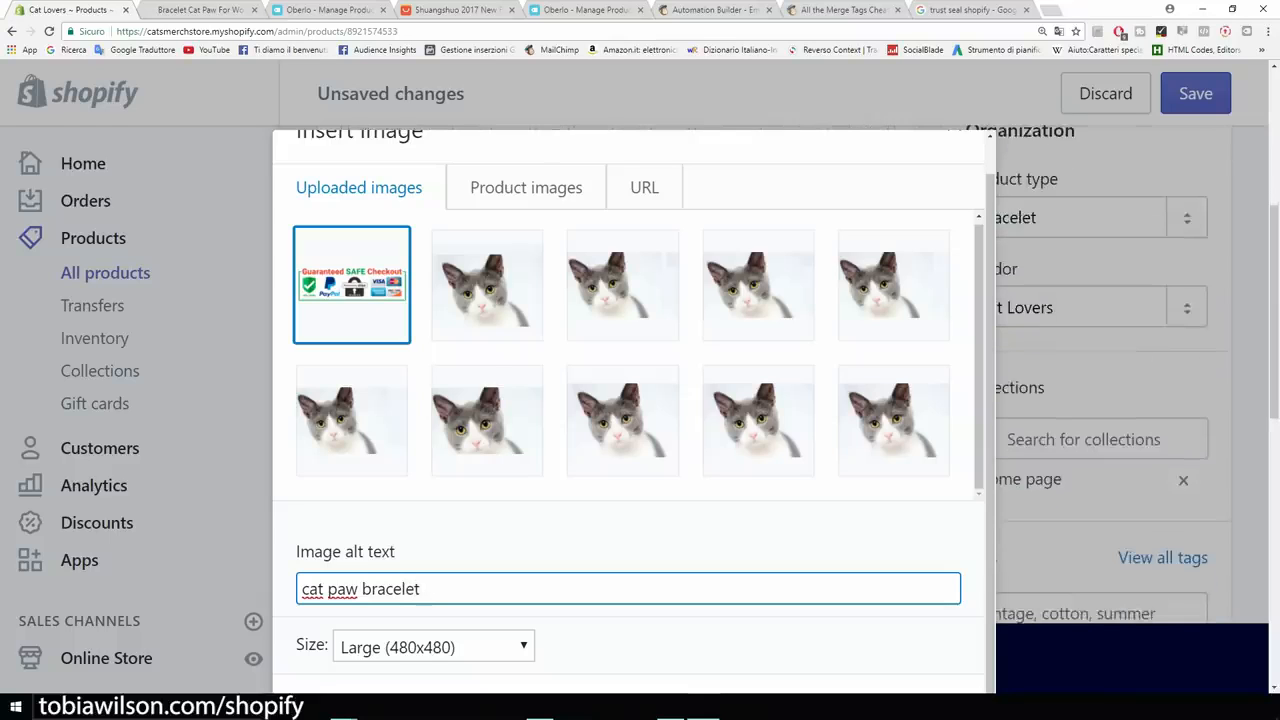
{"action": "key", "text": "ctrl+minus"}
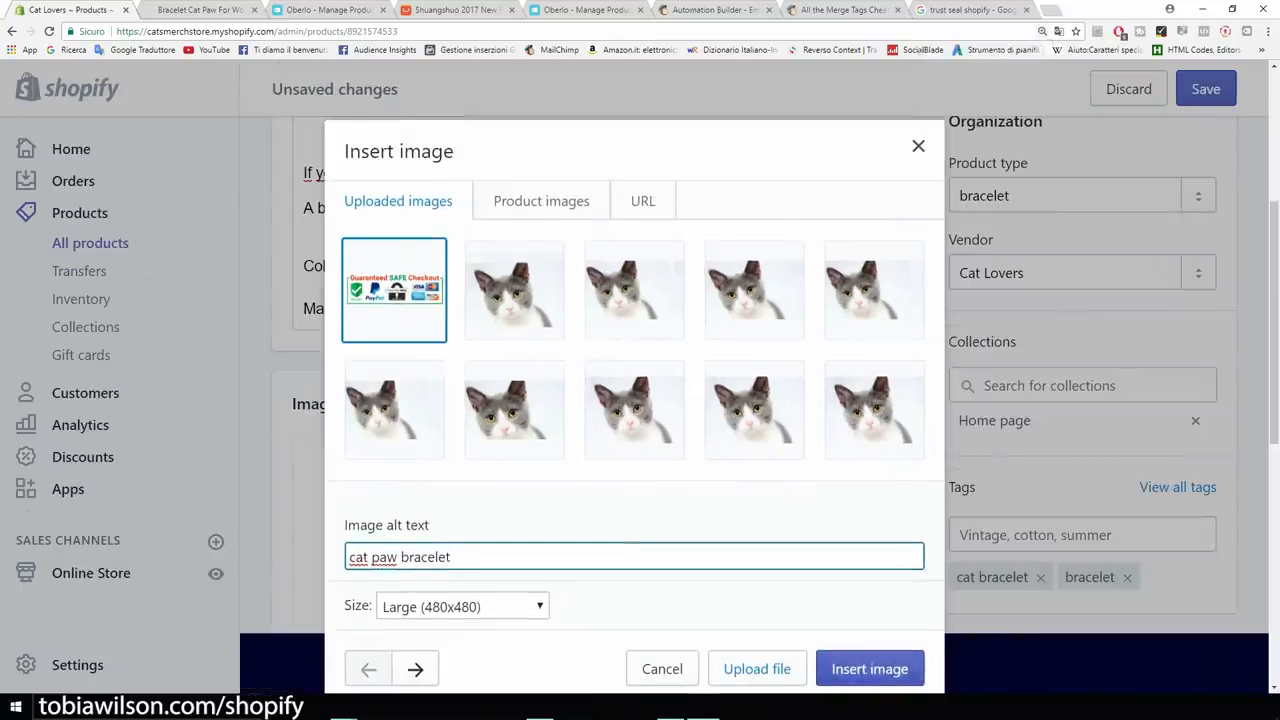
{"action": "key", "text": "Return"}
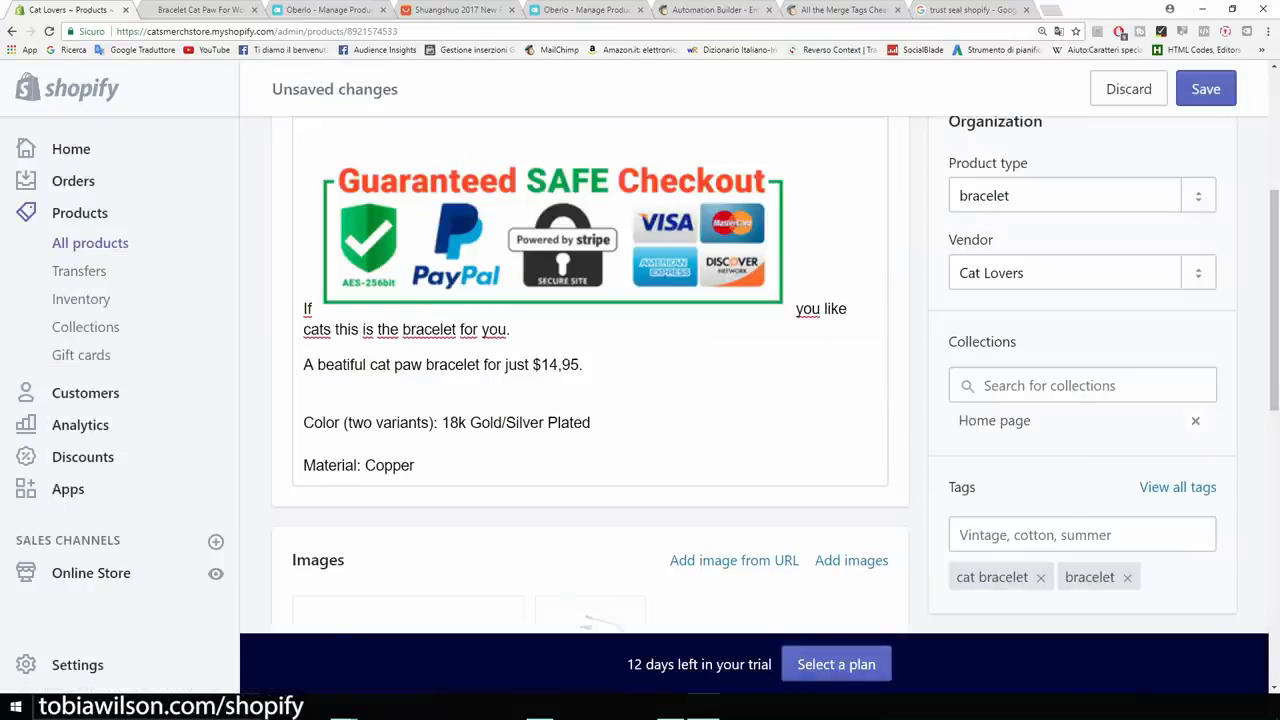
{"action": "scroll", "coordinate": [590, 374], "scroll_direction": "up", "scroll_amount": 1}
Move the 'If you like cats' sentence onto its own line below the badge and shrink the badge to 270 × 85.
{"action": "left_click_drag", "start_coordinate": [590, 305], "coordinate": [390, 354]}
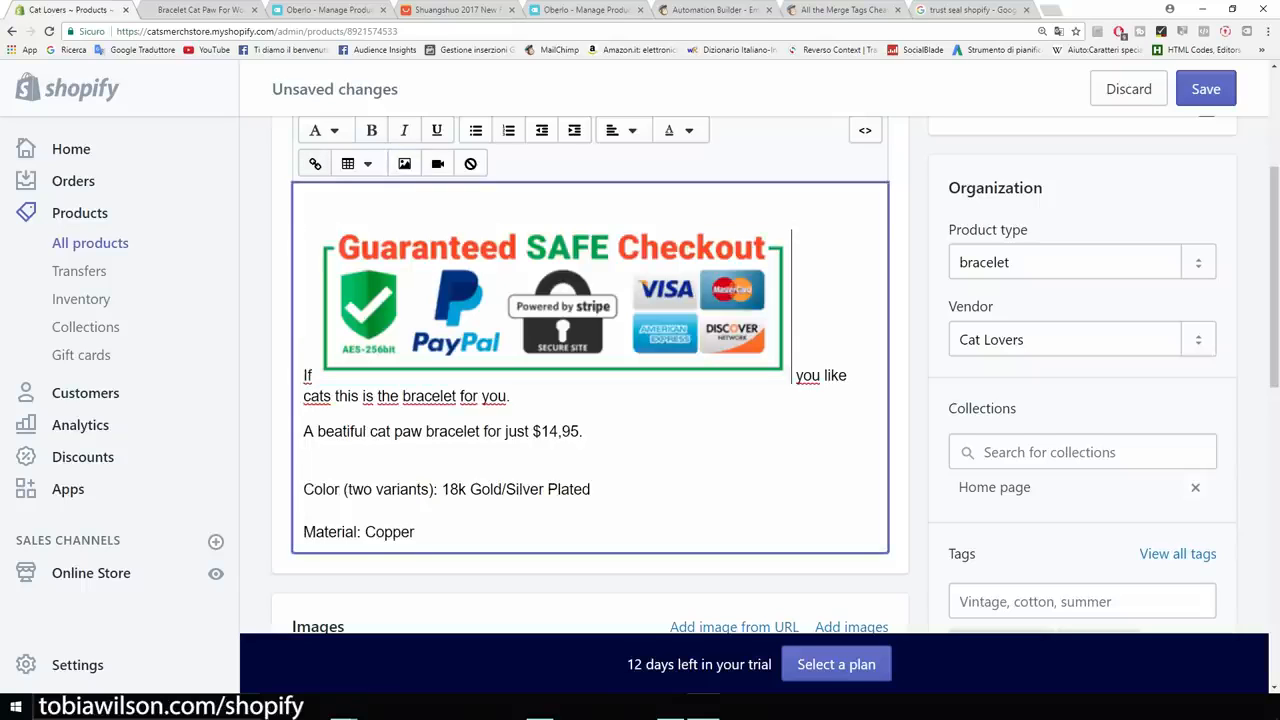
{"action": "left_click", "coordinate": [388, 354]}
{"action": "left_click", "coordinate": [307, 376]}
{"action": "left_click", "coordinate": [284, 377]}
{"action": "left_click", "coordinate": [307, 376]}
{"action": "key", "text": "BackSpace"}
{"action": "key", "text": "Delete"}
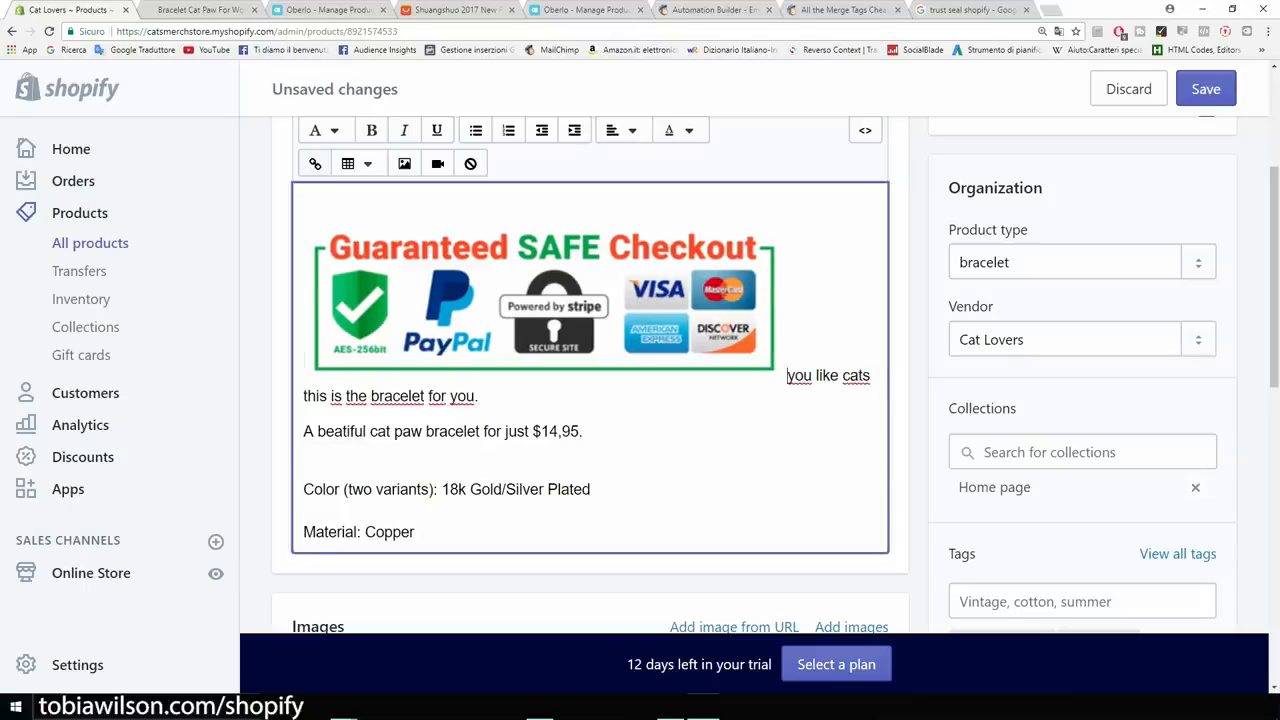
{"action": "key", "text": "Return"}
{"action": "type", "text": "If"}
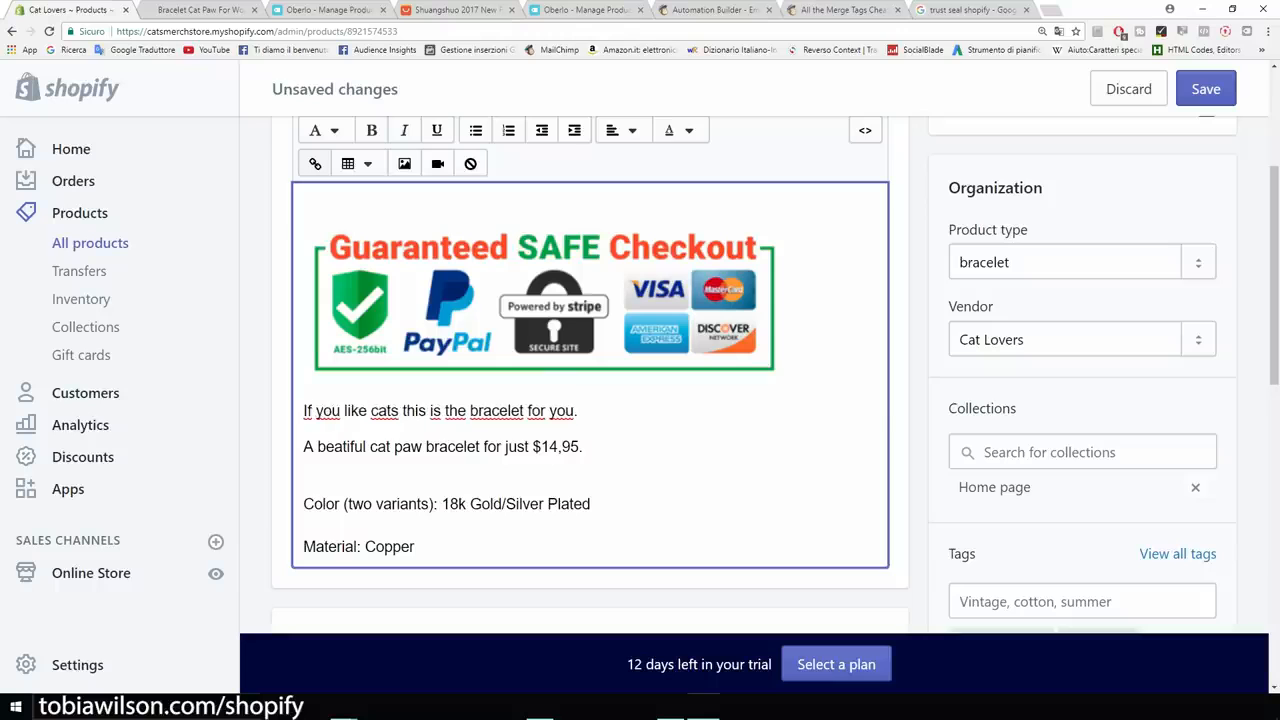
{"action": "left_click", "coordinate": [543, 305]}
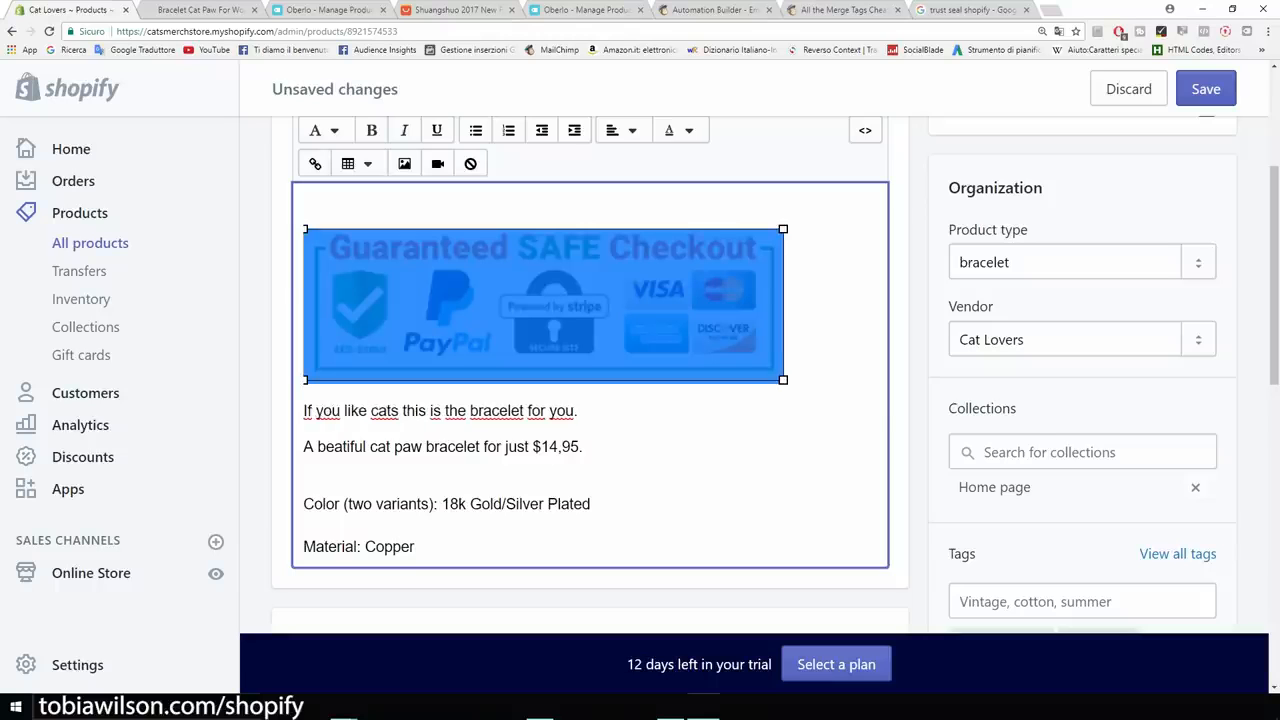
{"action": "left_click_drag", "start_coordinate": [783, 380], "coordinate": [572, 306]}
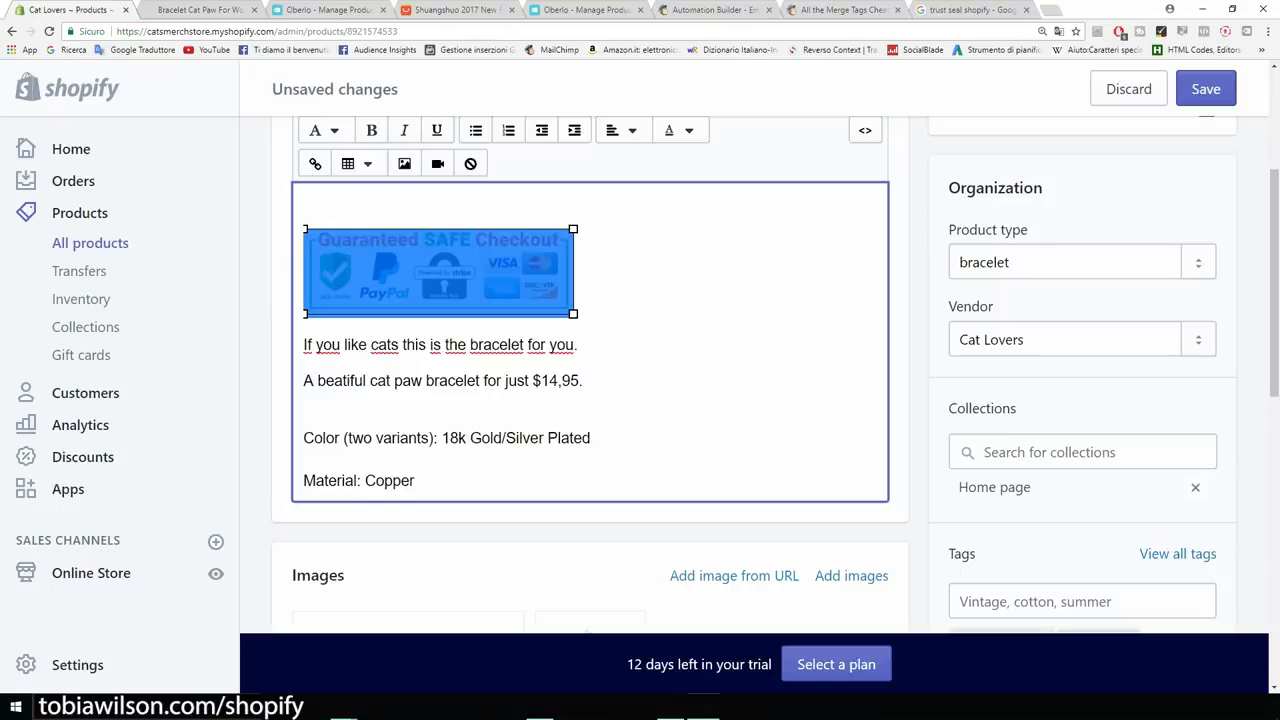
Open the bracelet's live storefront page and reload it to confirm the checkout badge appears above the sales sentences.
{"action": "left_click", "coordinate": [575, 308]}
{"action": "scroll", "coordinate": [575, 308], "scroll_direction": "up", "scroll_amount": 2}
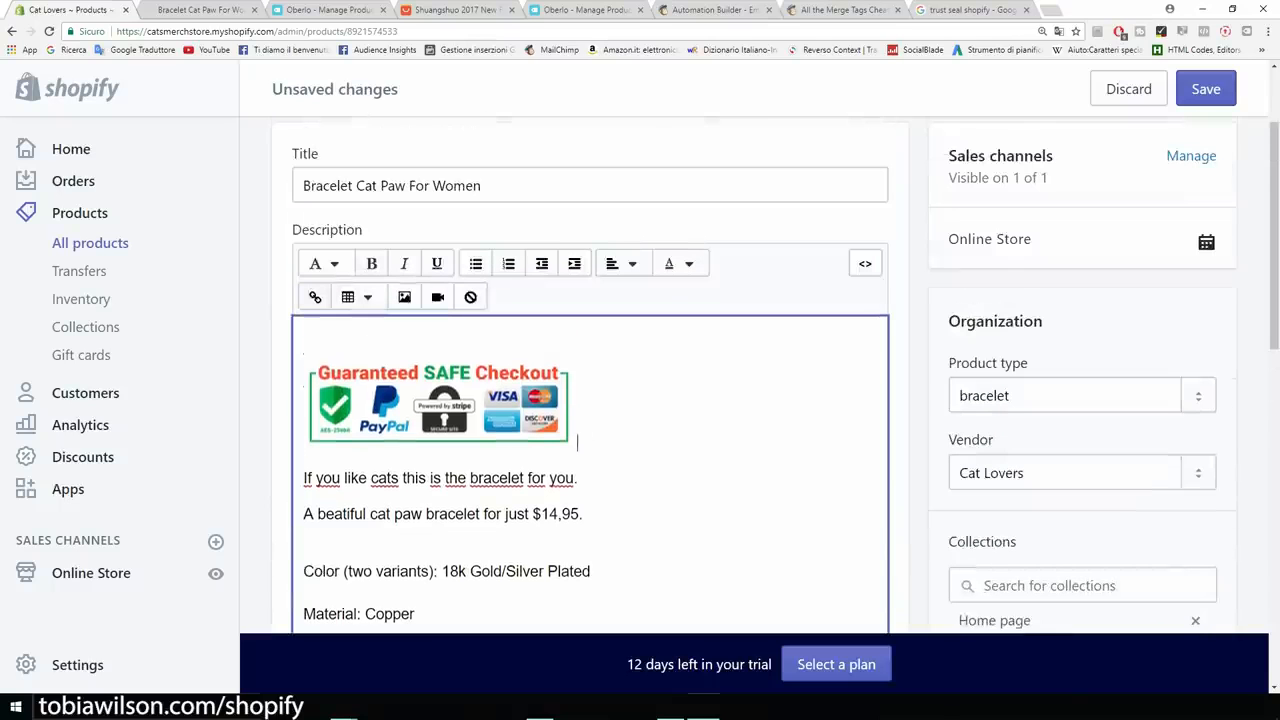
{"action": "scroll", "coordinate": [410, 229], "scroll_direction": "up", "scroll_amount": 2}
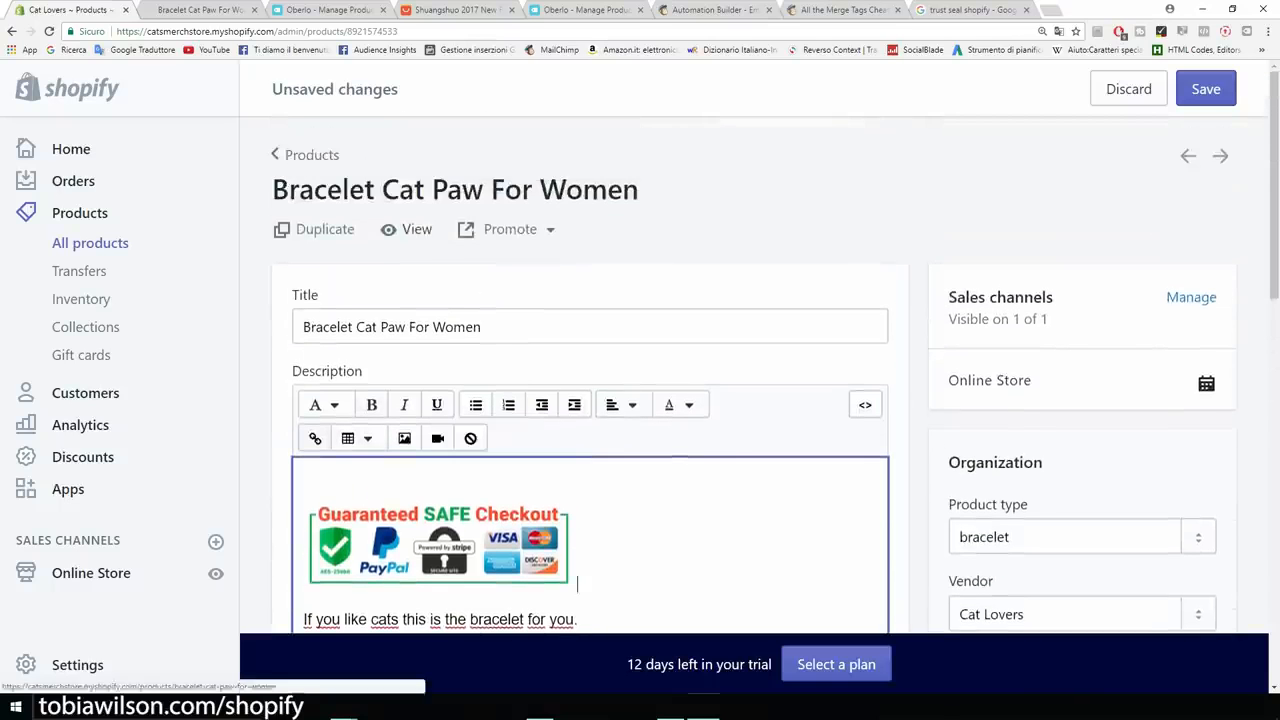
{"action": "left_click", "coordinate": [410, 229]}
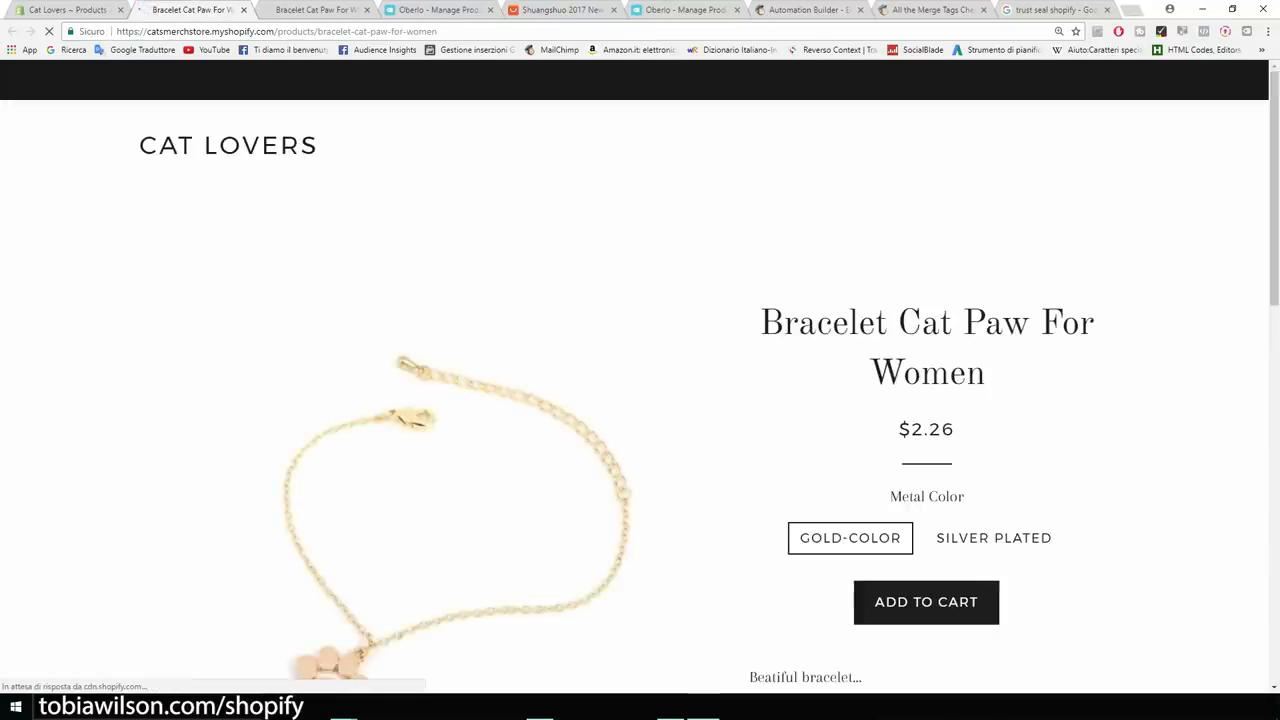
{"action": "scroll", "coordinate": [640, 400], "scroll_direction": "down", "scroll_amount": 3}
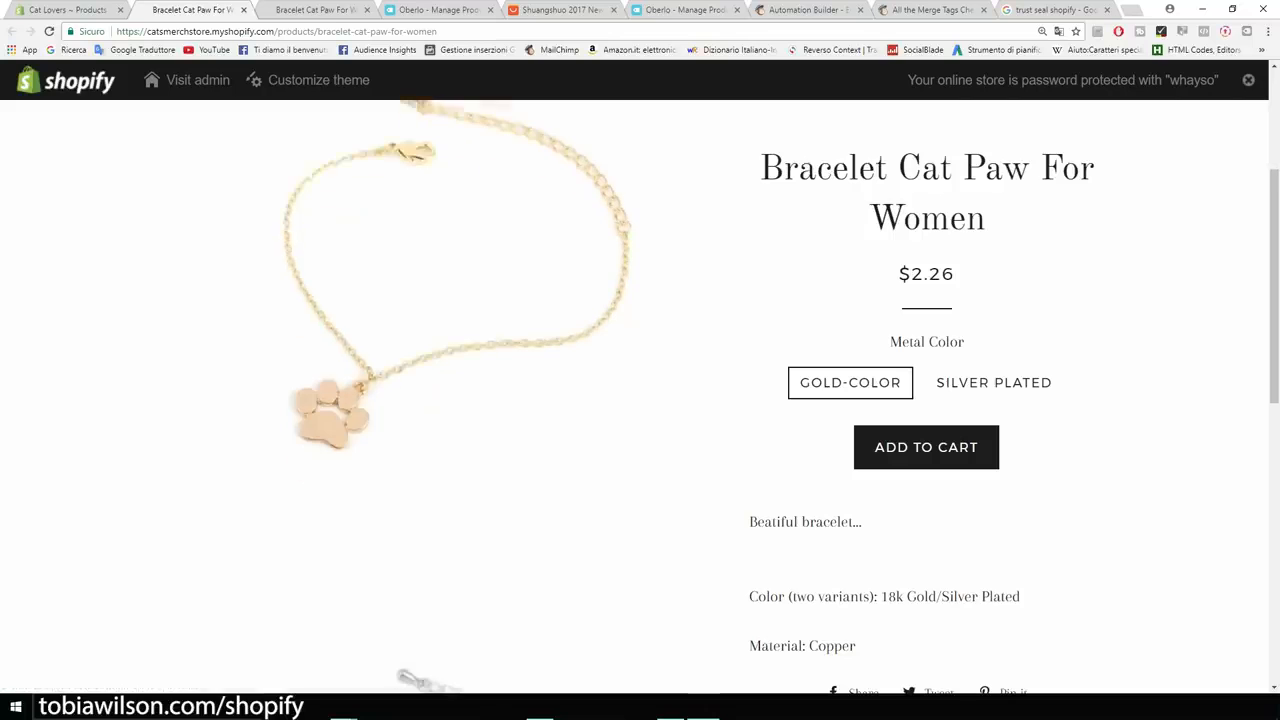
{"action": "scroll", "coordinate": [458, 400], "scroll_direction": "down", "scroll_amount": 1}
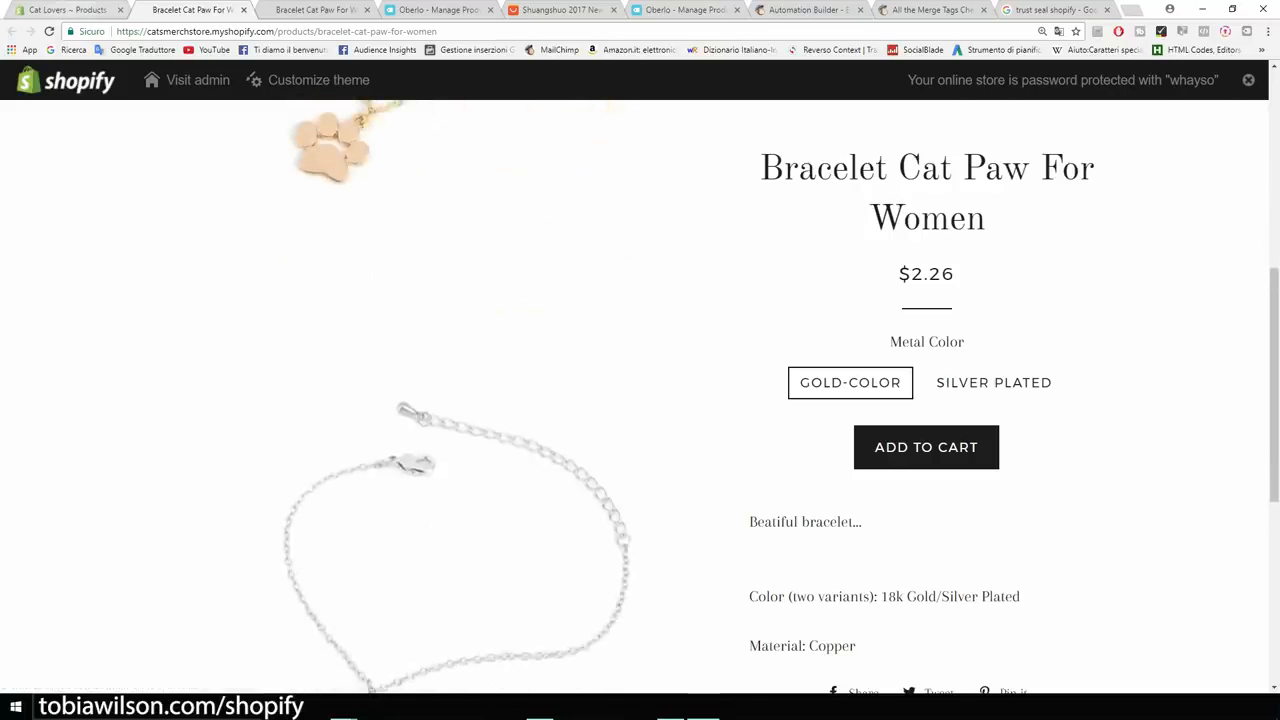
{"action": "key", "text": "ctrl+shift+Tab"}
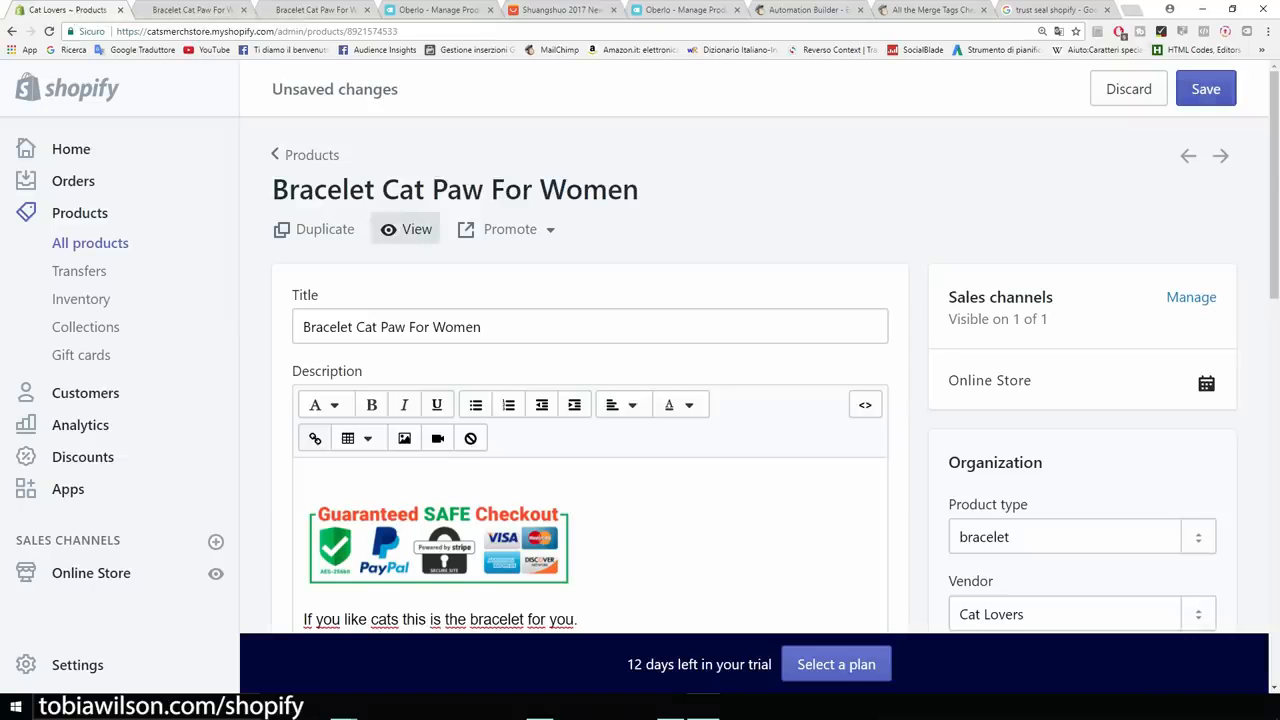
{"action": "key", "text": "ctrl+Tab"}
{"action": "key", "text": "F5"}
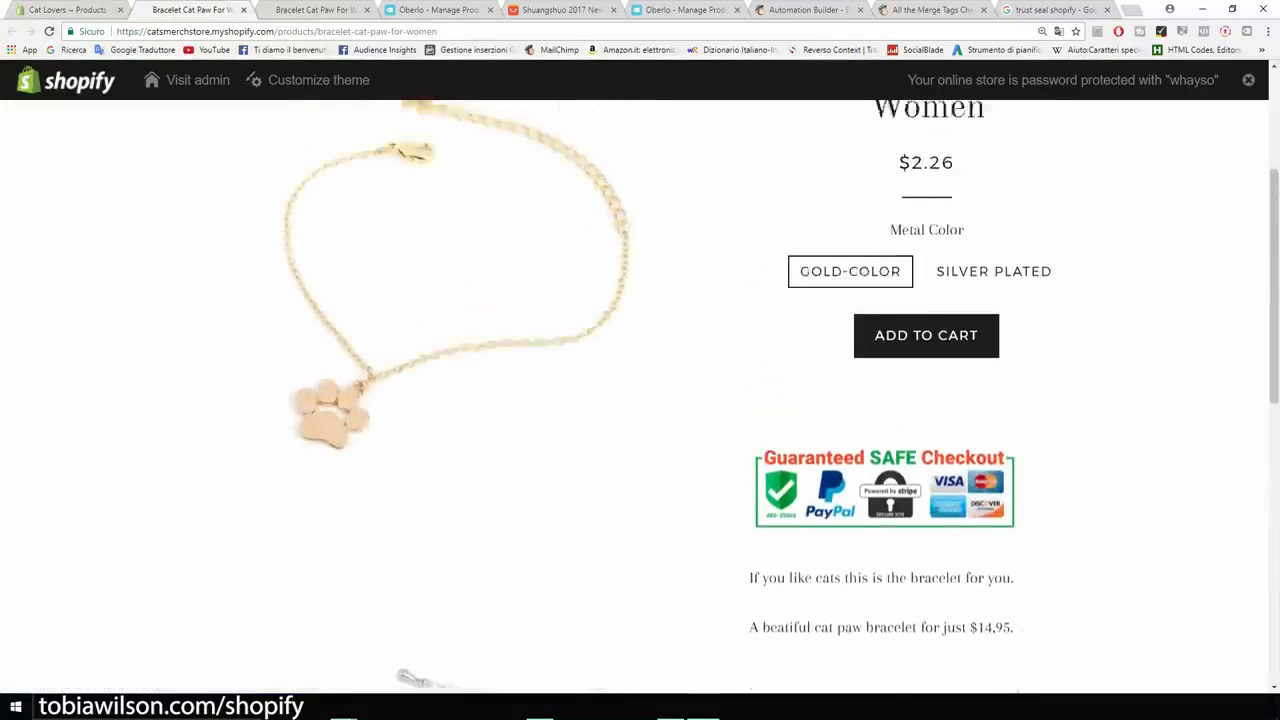
{"action": "left_click", "coordinate": [66, 10]}
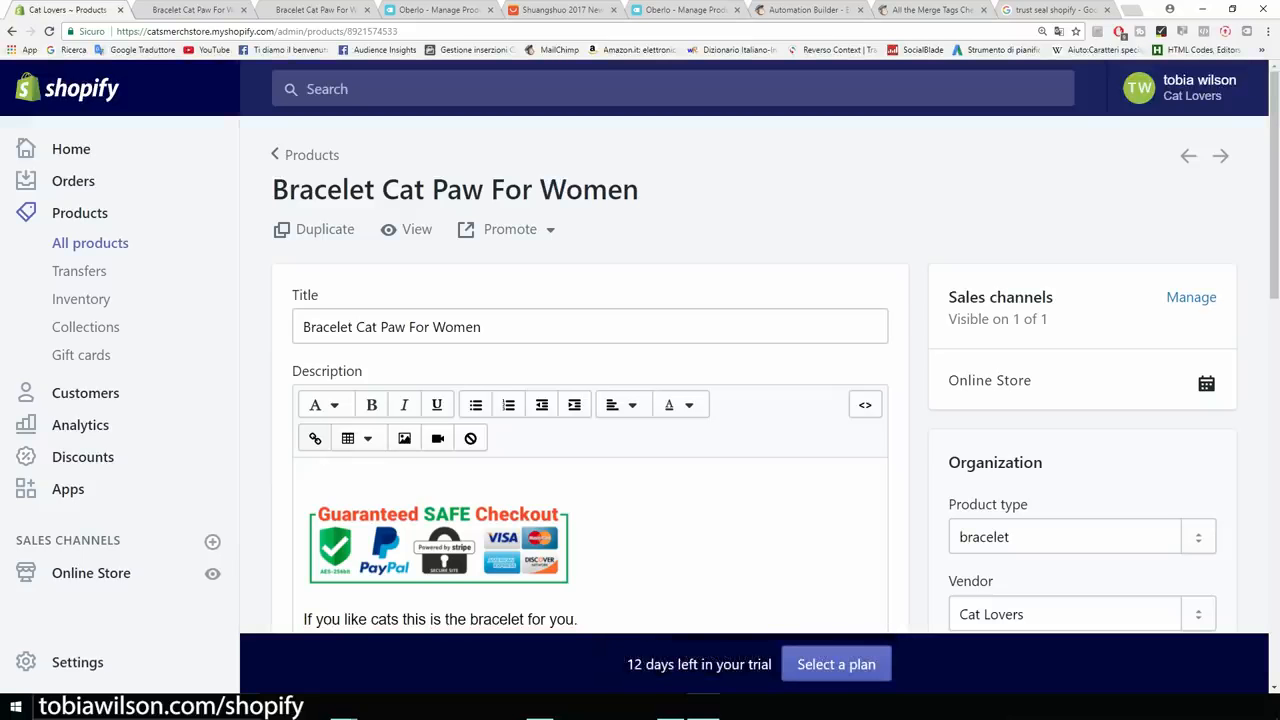
Delete the blank line above the checkout badge and save the description.
{"action": "left_click", "coordinate": [308, 479]}
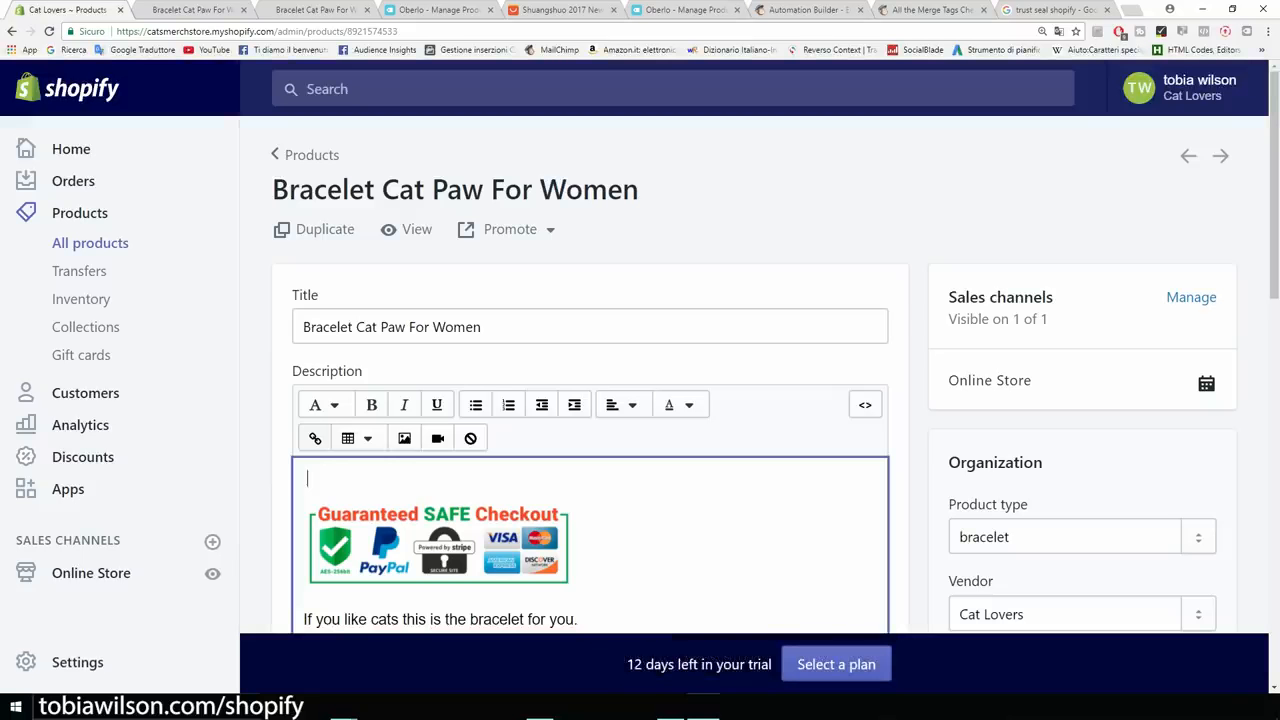
{"action": "key", "text": "Delete"}
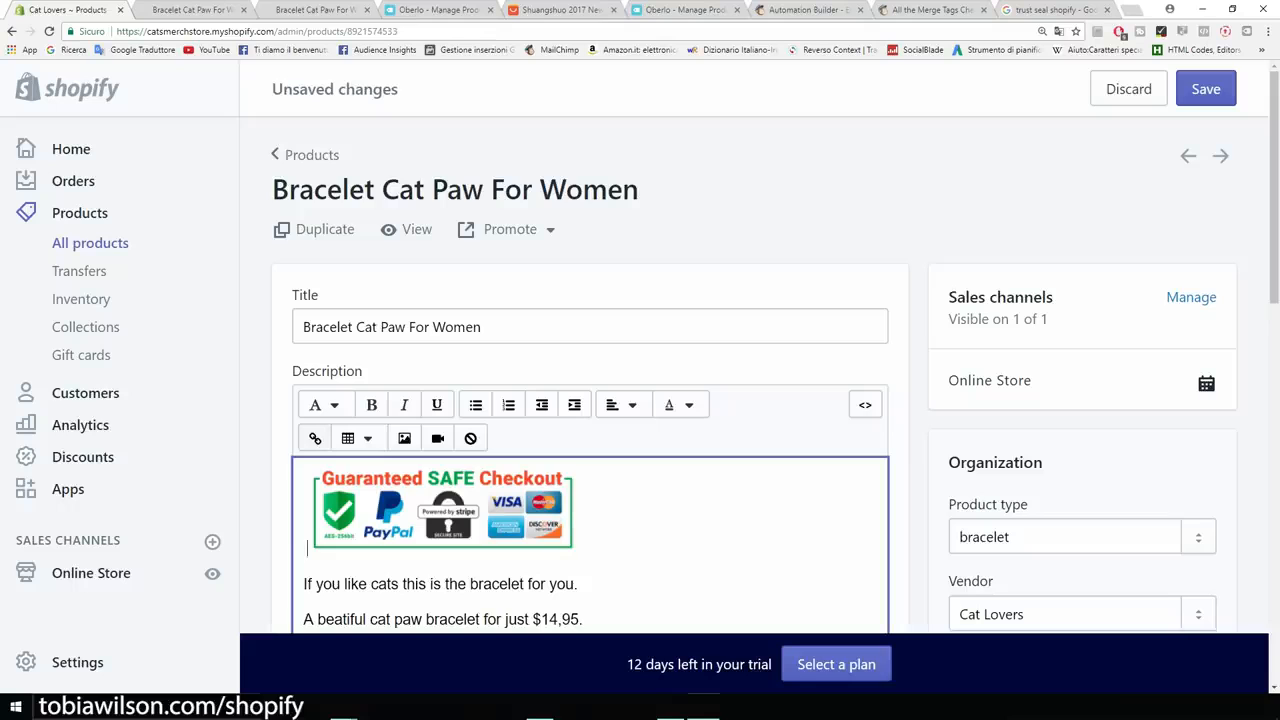
{"action": "left_click", "coordinate": [1206, 89]}
Reload the storefront to check the badge sits higher, then select the whole description in the editor.
{"action": "left_click", "coordinate": [180, 10]}
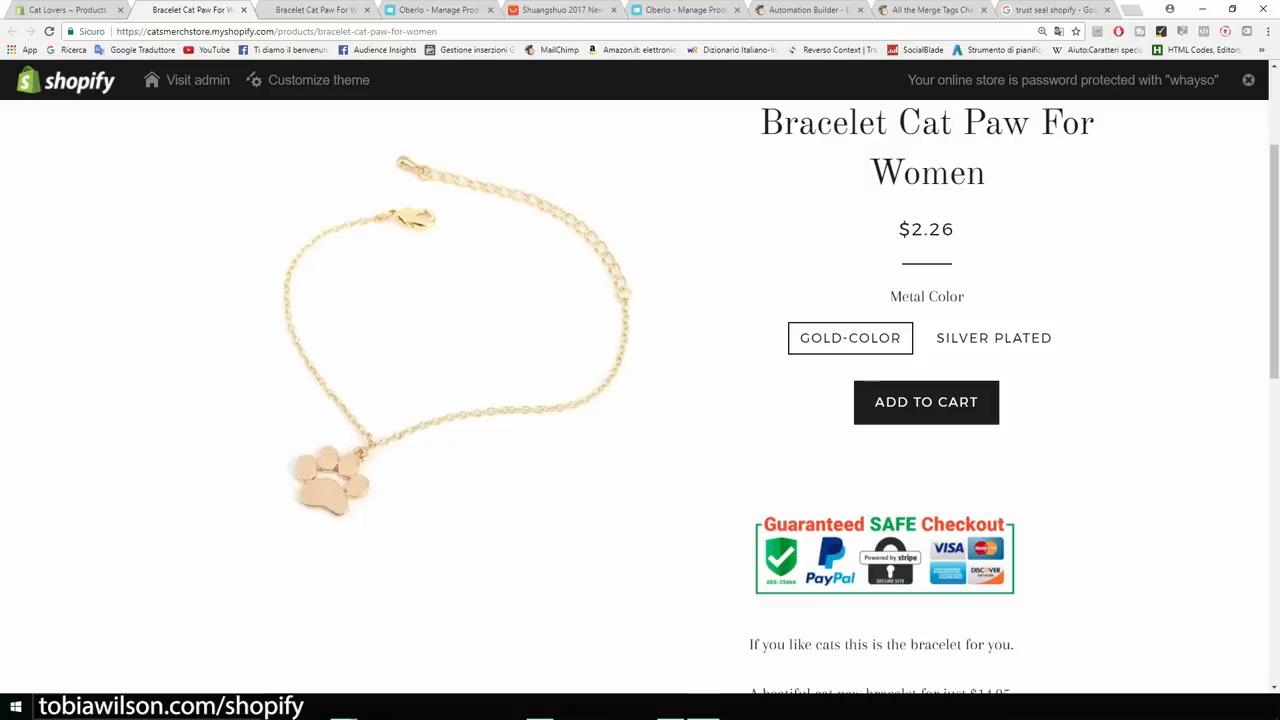
{"action": "key", "text": "F5"}
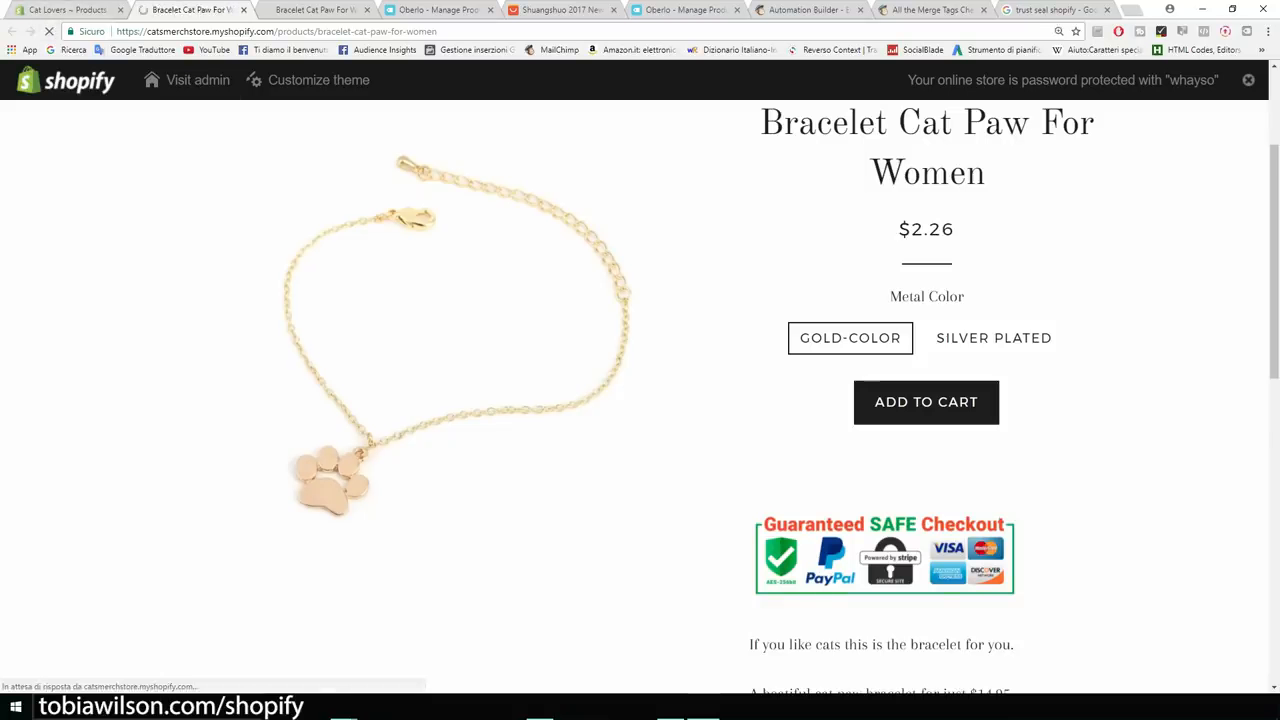
{"action": "scroll", "coordinate": [640, 400], "scroll_direction": "down", "scroll_amount": 3}
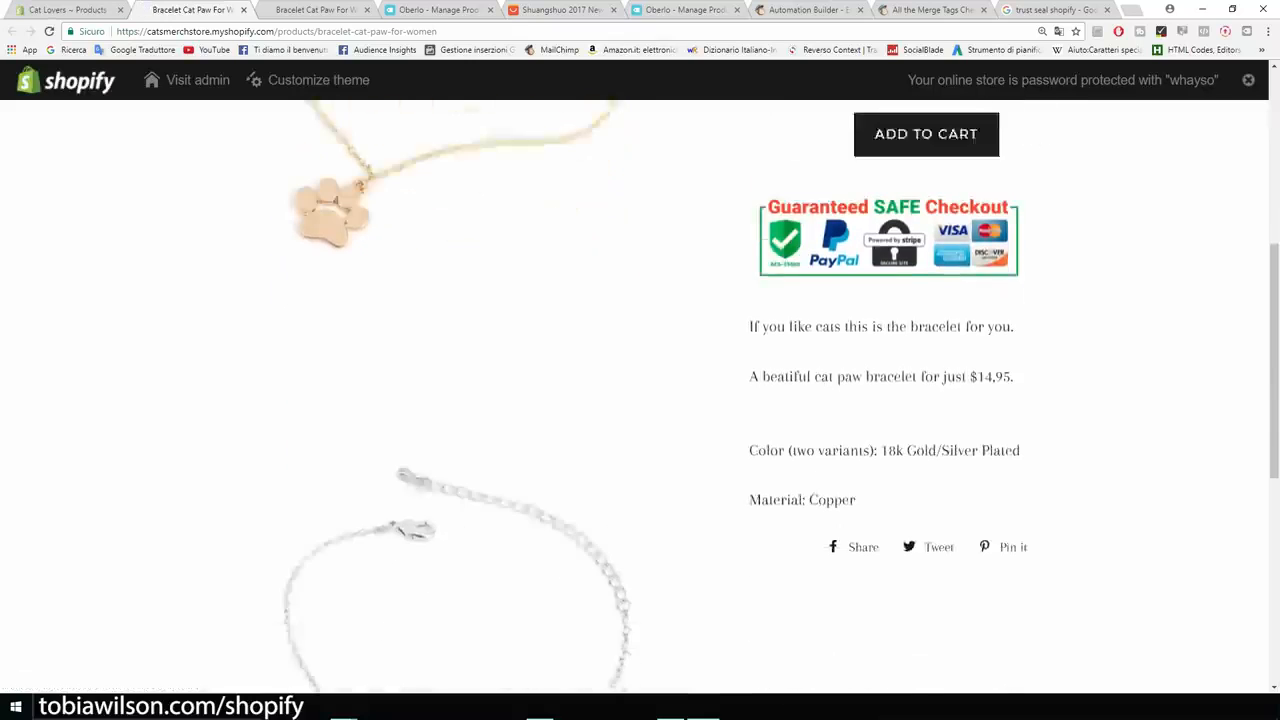
{"action": "scroll", "coordinate": [640, 400], "scroll_direction": "up", "scroll_amount": 5}
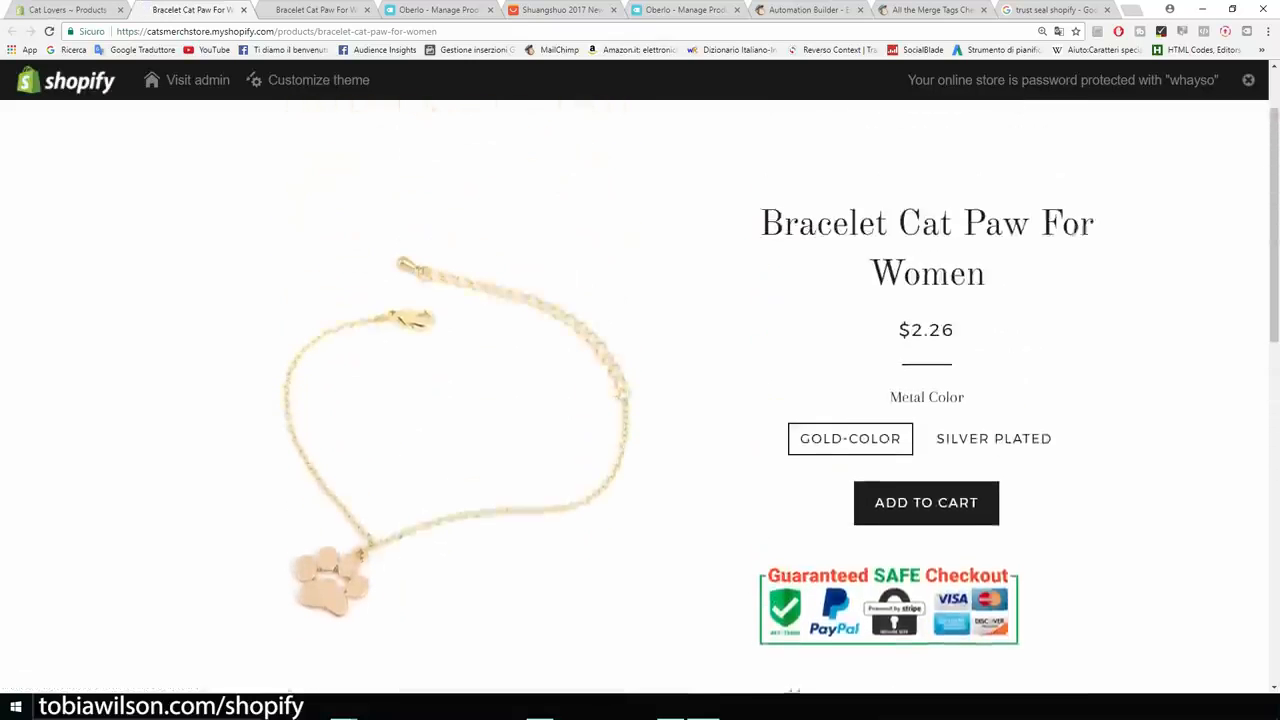
{"action": "left_click", "coordinate": [80, 10]}
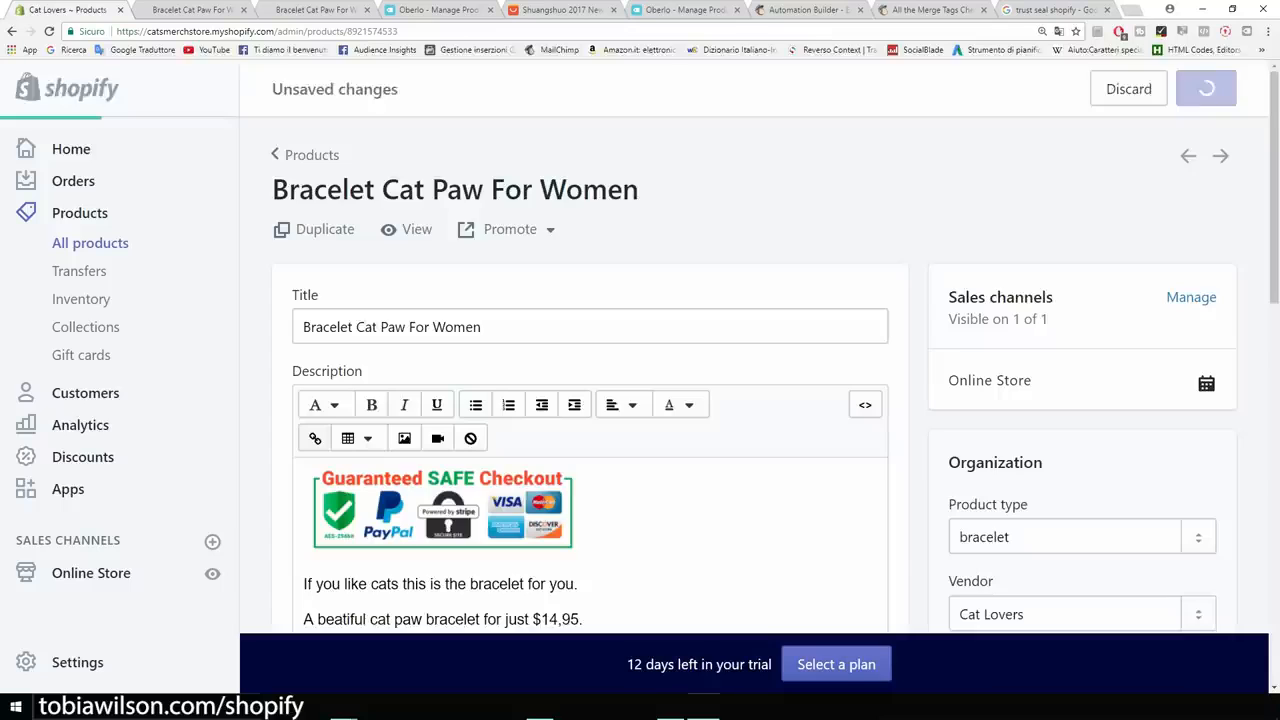
{"action": "scroll", "coordinate": [543, 408], "scroll_direction": "down", "scroll_amount": 3}
{"action": "key", "text": "ctrl+a"}
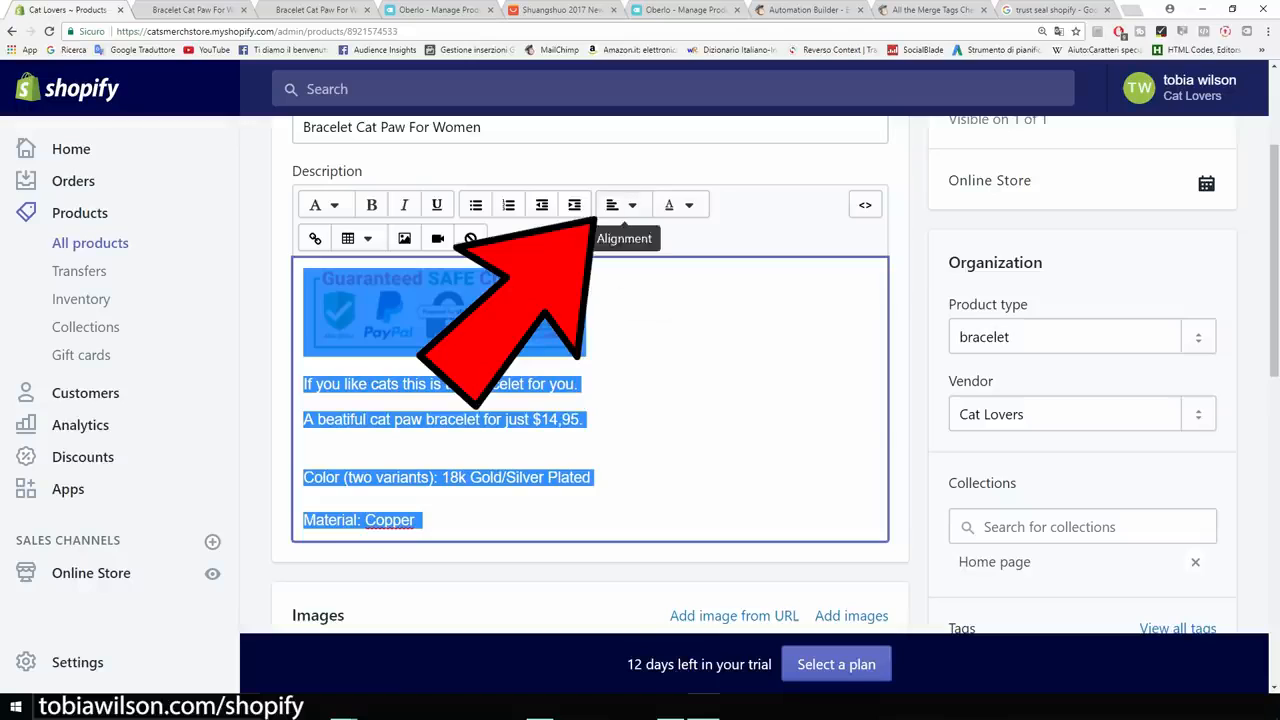
Center-align the whole bracelet description, badge and text, and save it.
{"action": "left_click", "coordinate": [620, 205]}
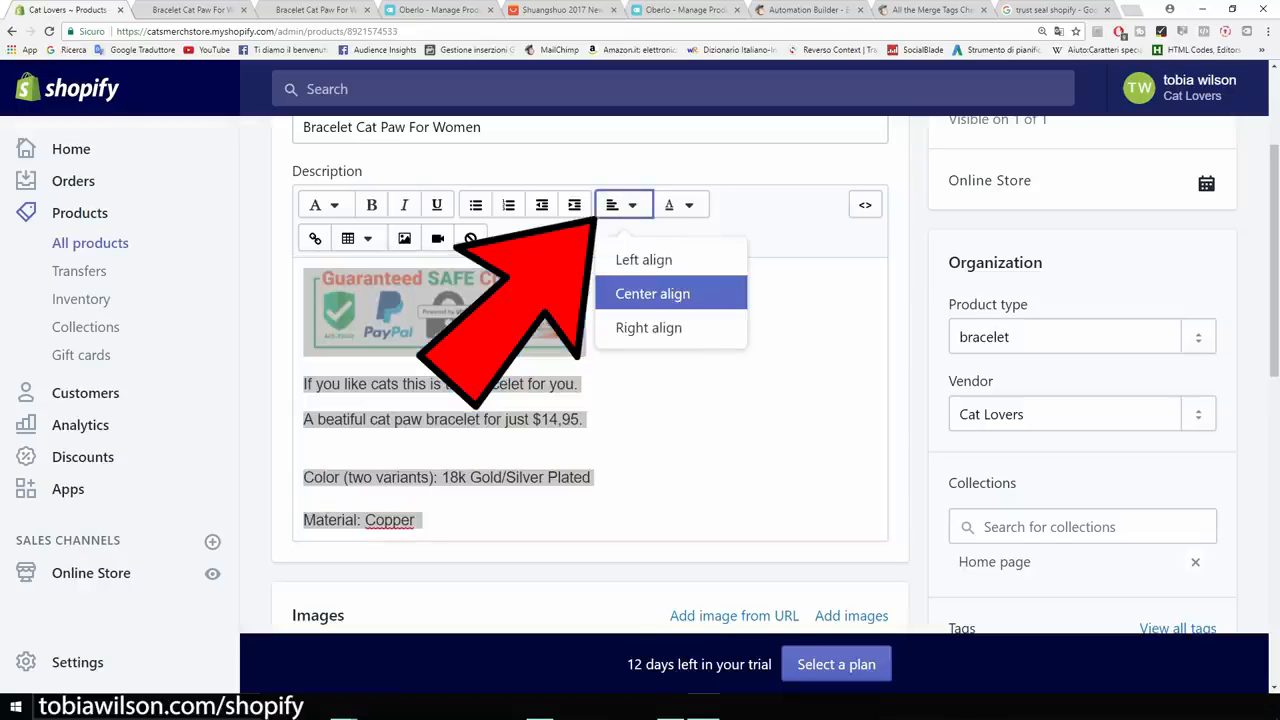
{"action": "left_click", "coordinate": [652, 293]}
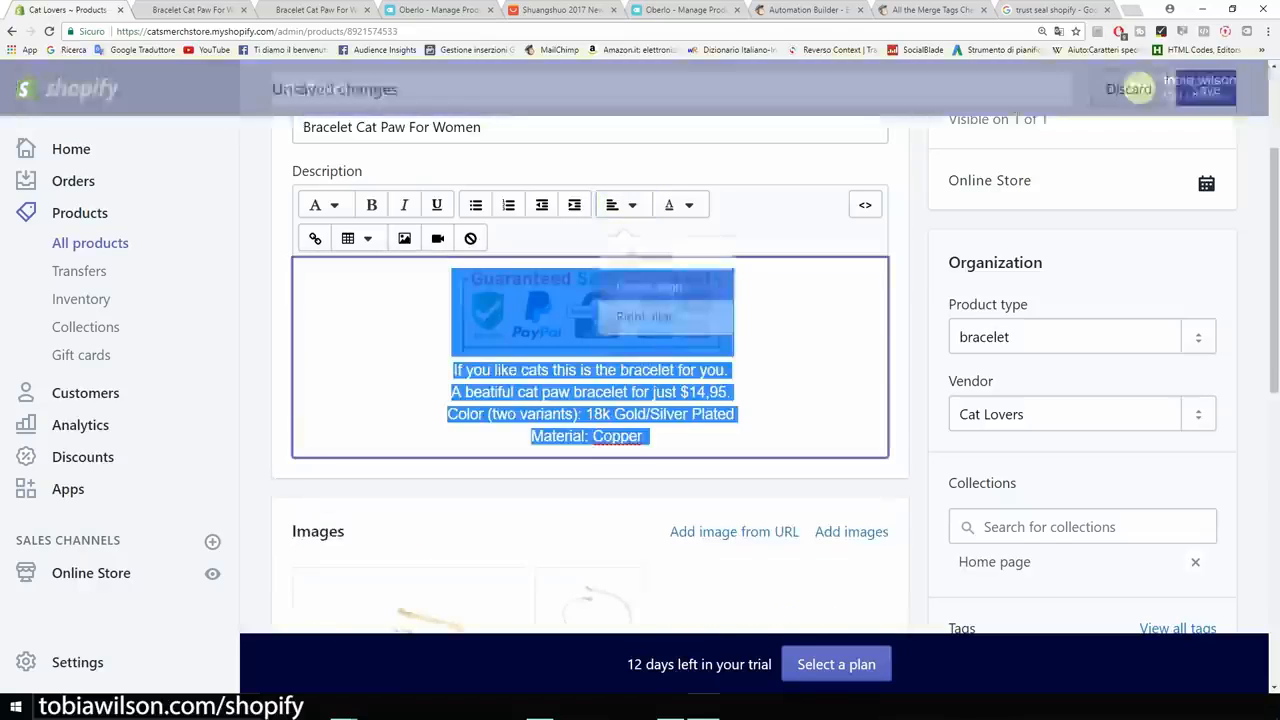
{"action": "left_click", "coordinate": [1206, 89]}
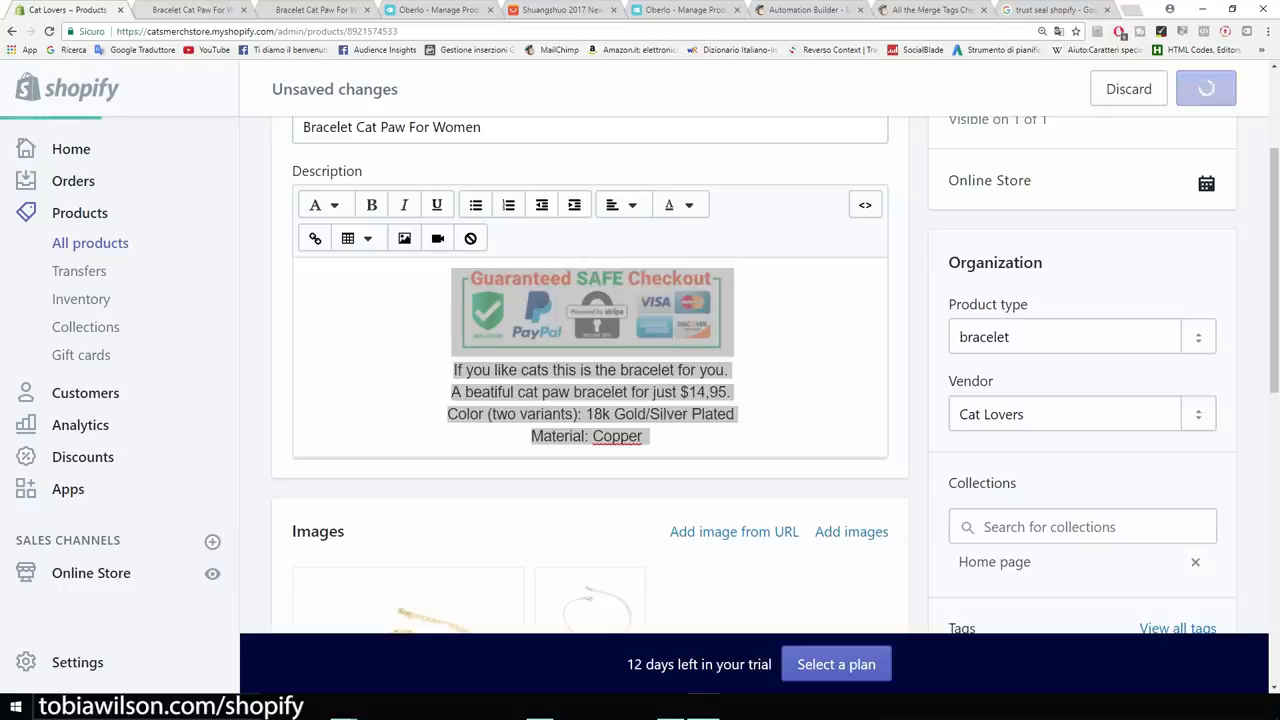
Reload the storefront to check the centered description and the 2.26 price, then return to the product editor.
{"action": "left_click", "coordinate": [188, 9]}
{"action": "left_click", "coordinate": [49, 31]}
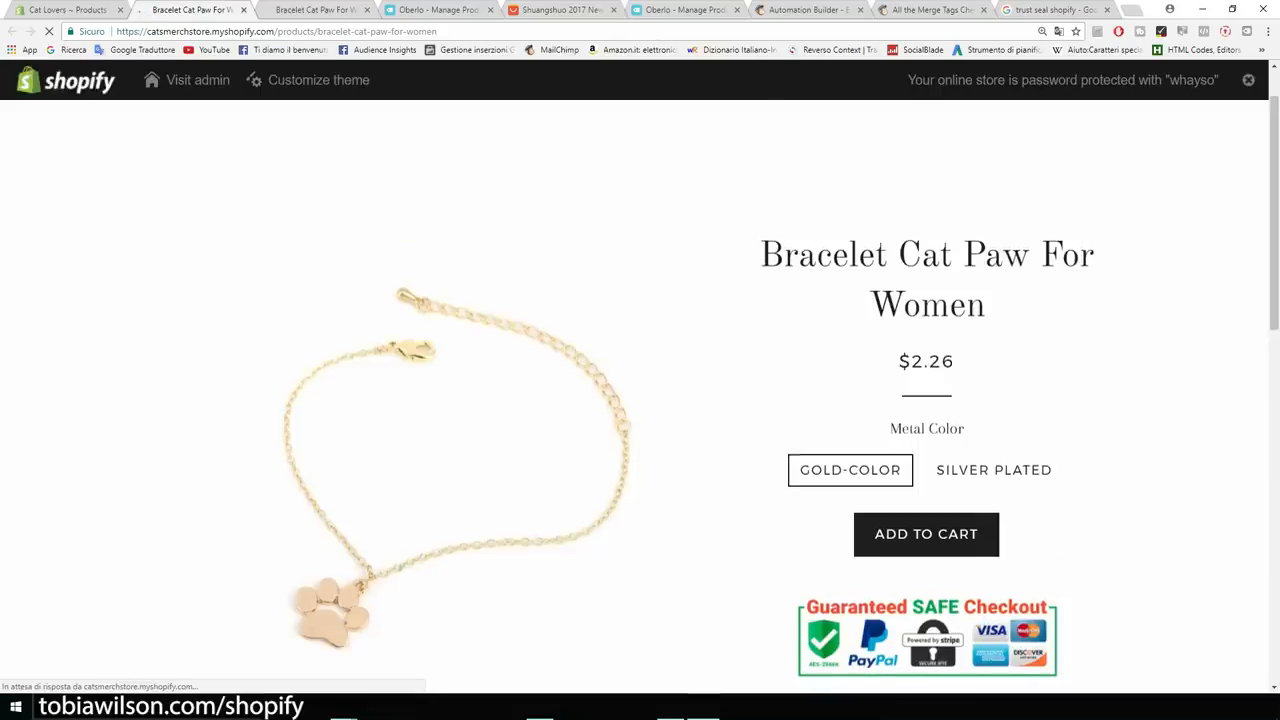
{"action": "scroll", "coordinate": [640, 400], "scroll_direction": "down", "scroll_amount": 3}
{"action": "scroll", "coordinate": [640, 400], "scroll_direction": "up", "scroll_amount": 2}
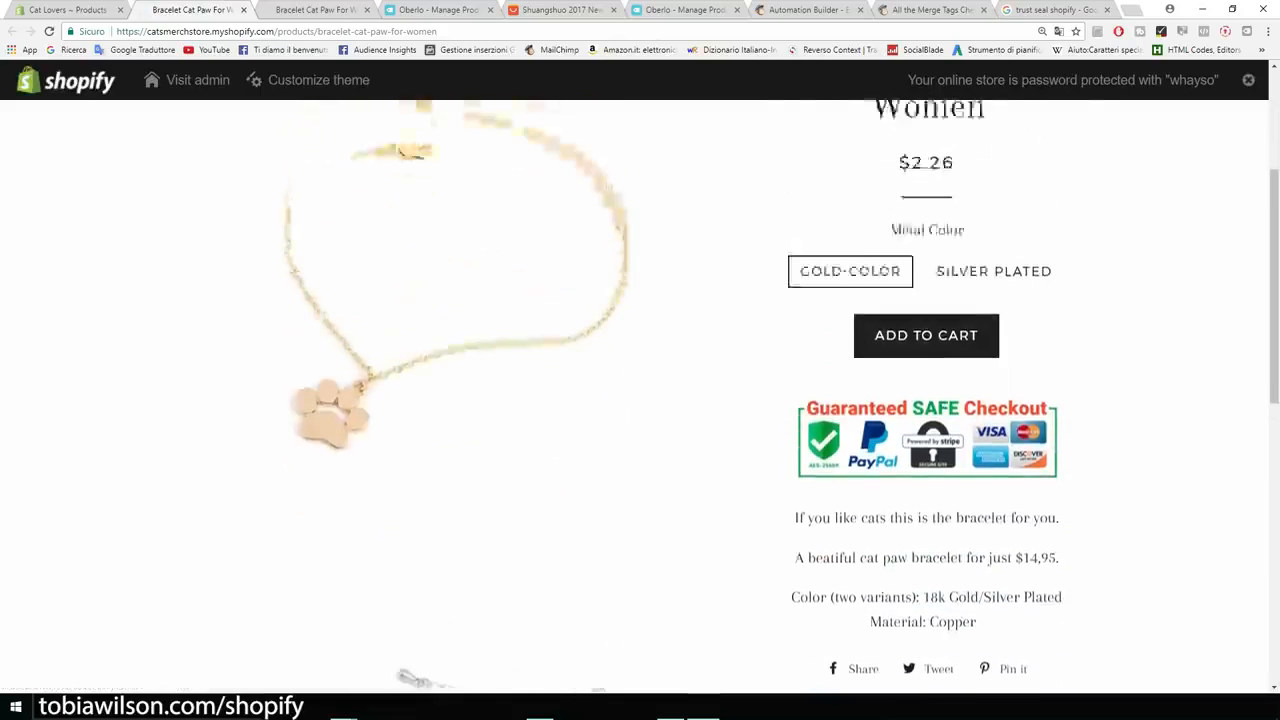
{"action": "scroll", "coordinate": [640, 400], "scroll_direction": "up", "scroll_amount": 1}
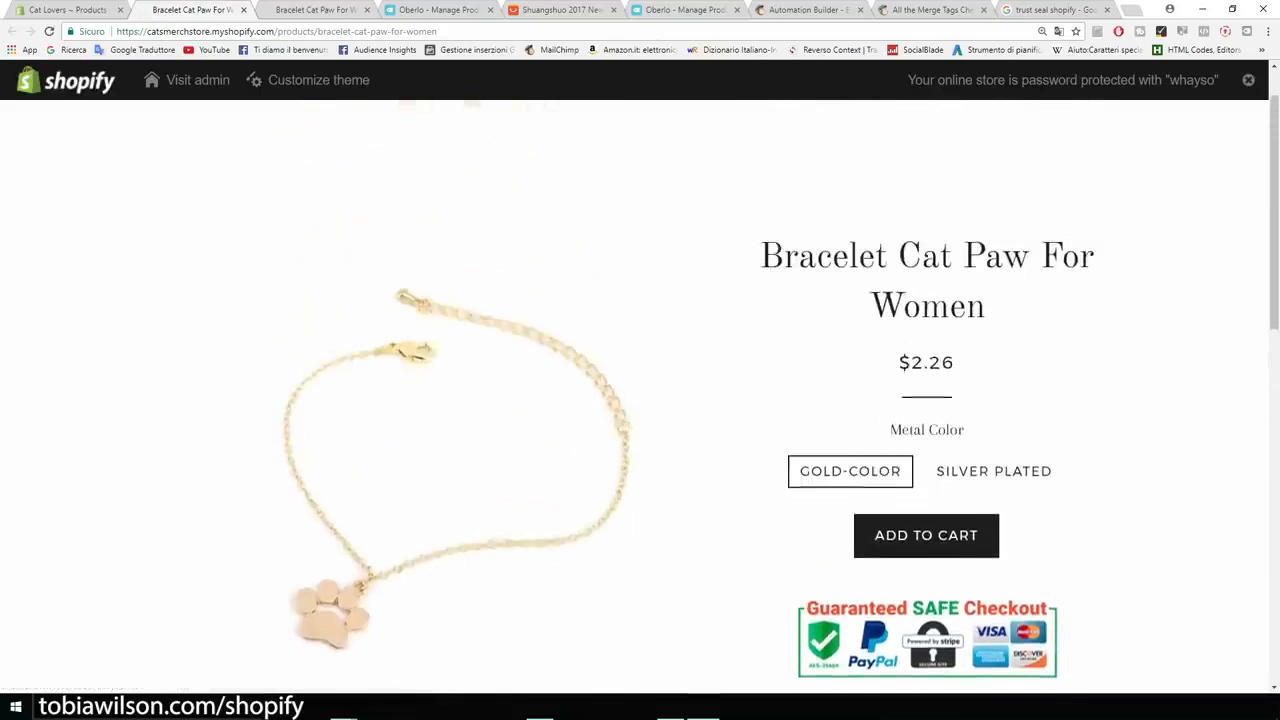
{"action": "left_click_drag", "start_coordinate": [929, 362], "coordinate": [911, 362]}
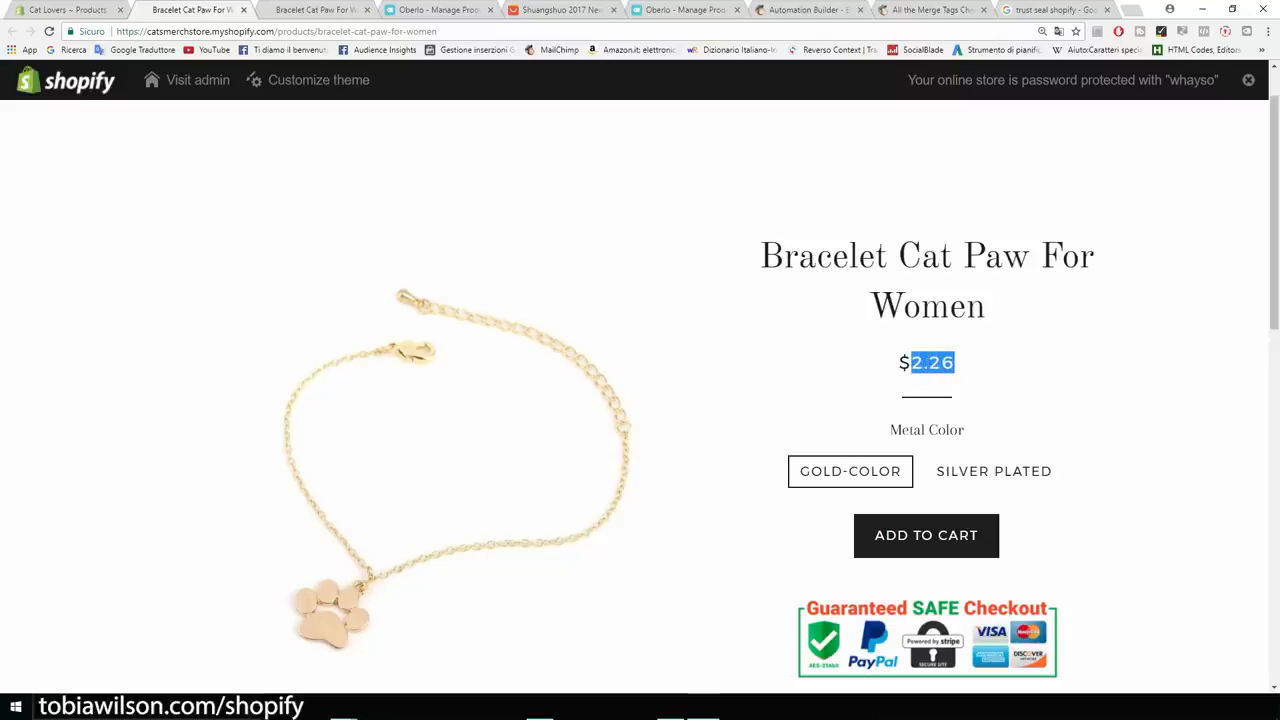
{"action": "left_click", "coordinate": [930, 363]}
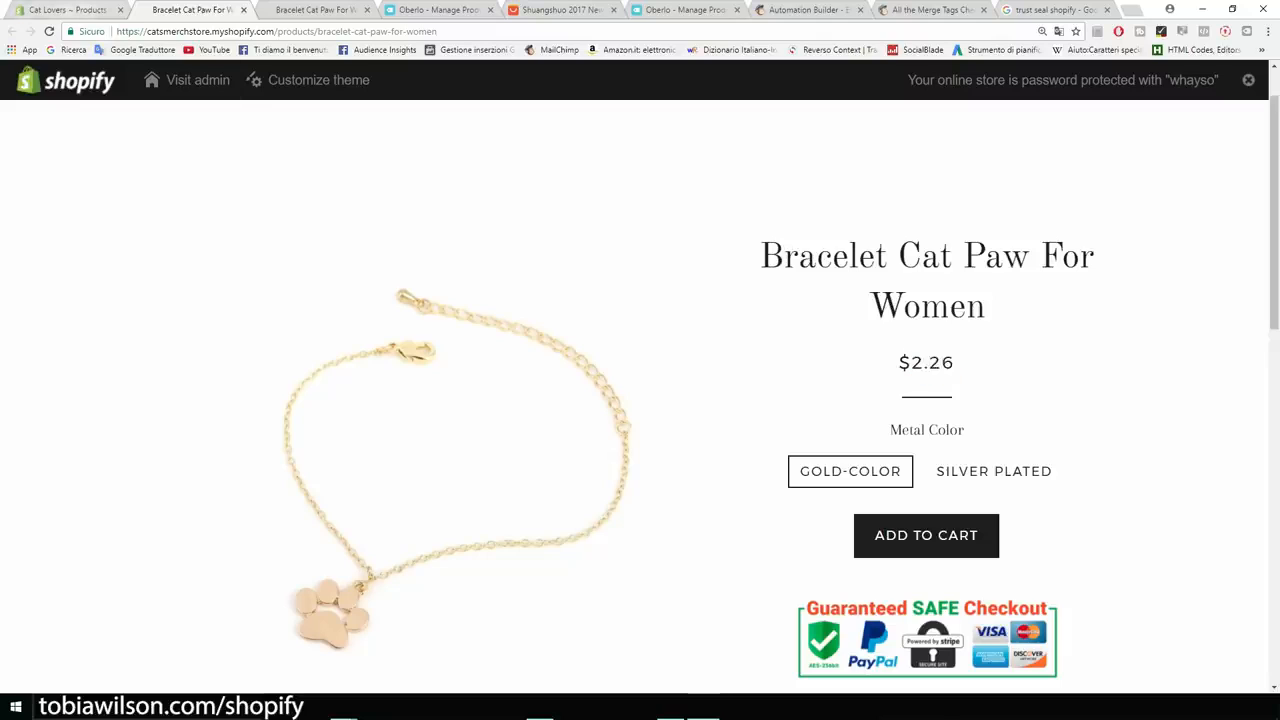
{"action": "key", "text": "ctrl+Page_Up"}
{"action": "scroll", "coordinate": [640, 400], "scroll_direction": "down", "scroll_amount": 5}
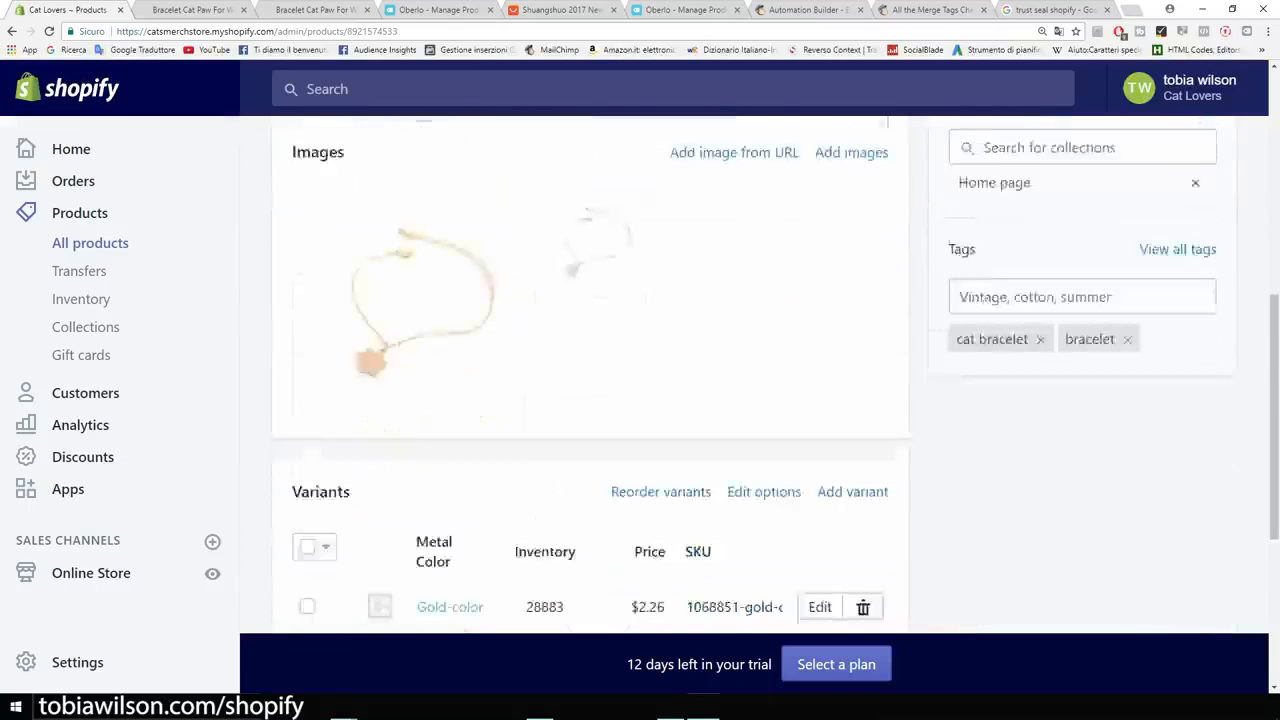
Set the Gold-color variant's price to $14.95 and its compare-at price to $19.95.
{"action": "scroll", "coordinate": [640, 400], "scroll_direction": "down", "scroll_amount": 4}
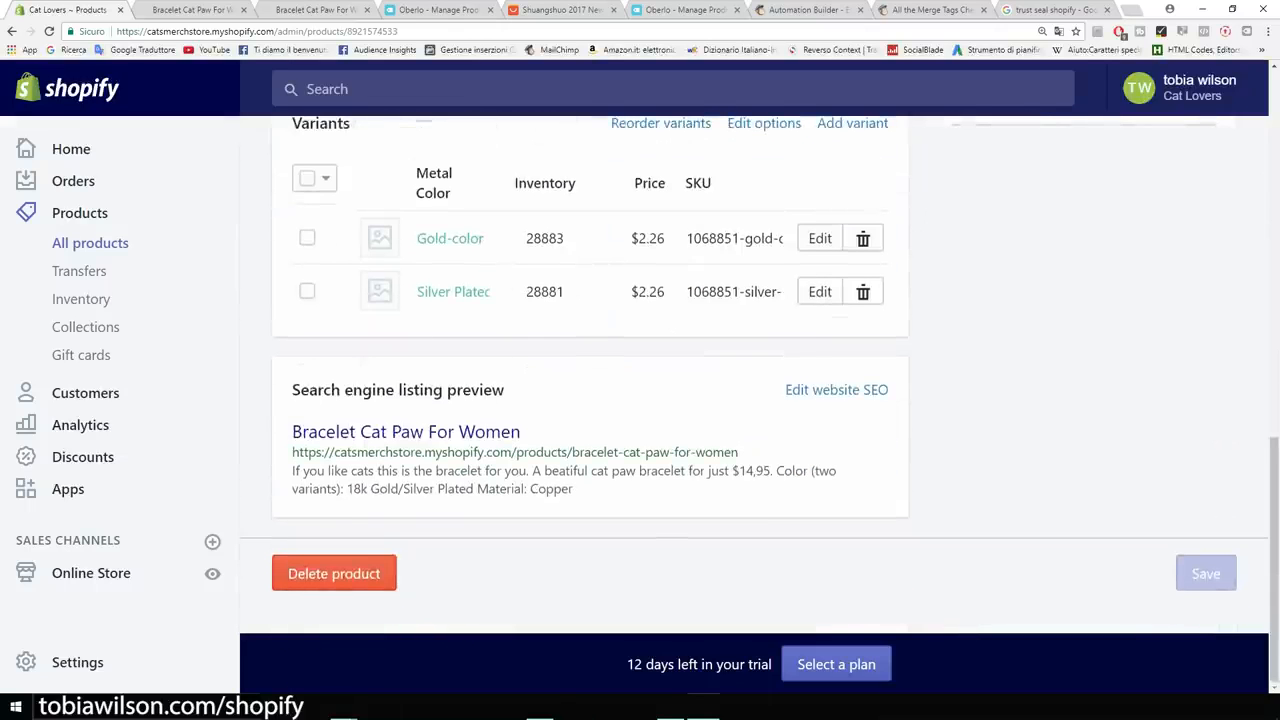
{"action": "scroll", "coordinate": [450, 330], "scroll_direction": "up", "scroll_amount": 1}
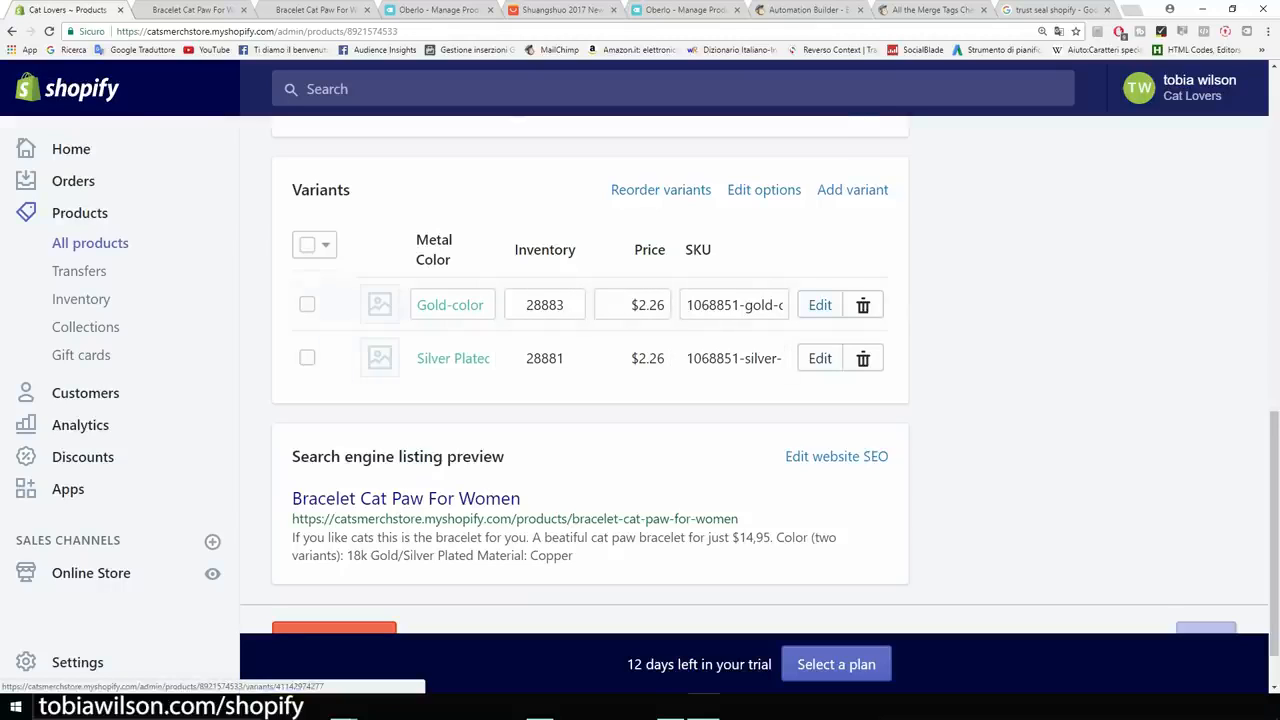
{"action": "left_click", "coordinate": [820, 305]}
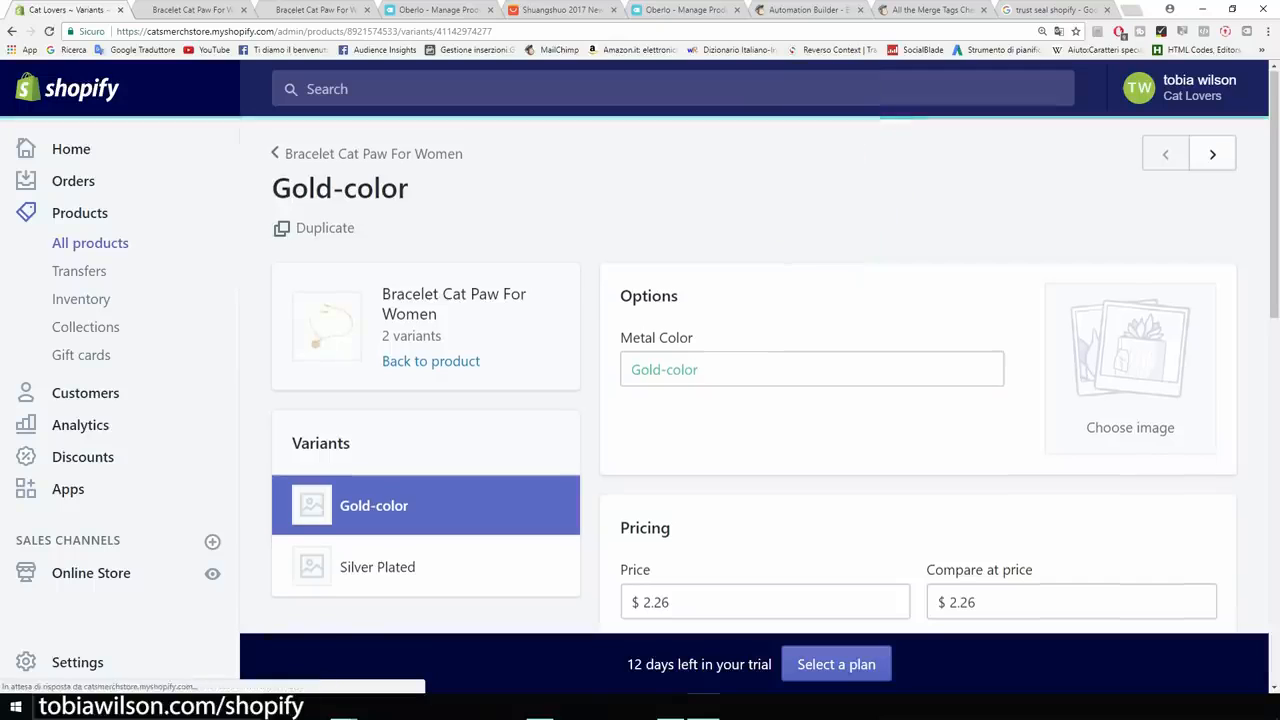
{"action": "scroll", "coordinate": [750, 400], "scroll_direction": "down", "scroll_amount": 2}
{"action": "scroll", "coordinate": [750, 400], "scroll_direction": "down", "scroll_amount": 2}
{"action": "left_click_drag", "start_coordinate": [678, 337], "coordinate": [643, 337]}
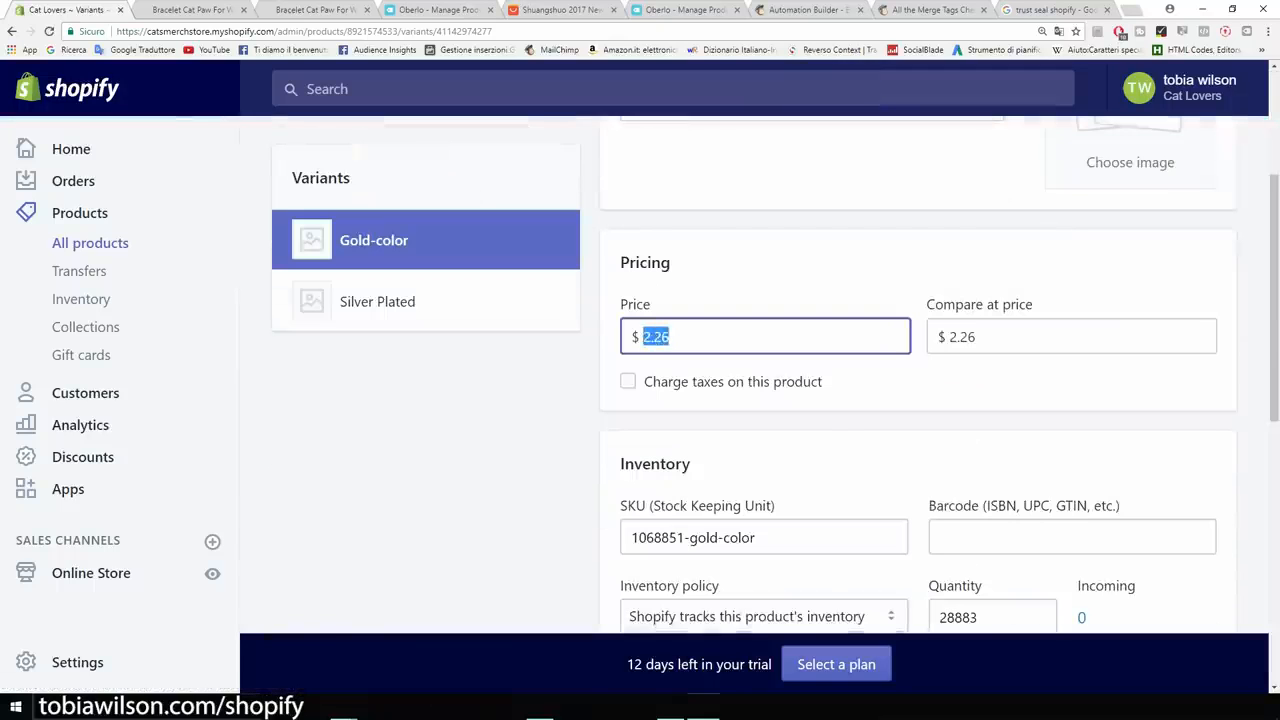
{"action": "type", "text": "14.95"}
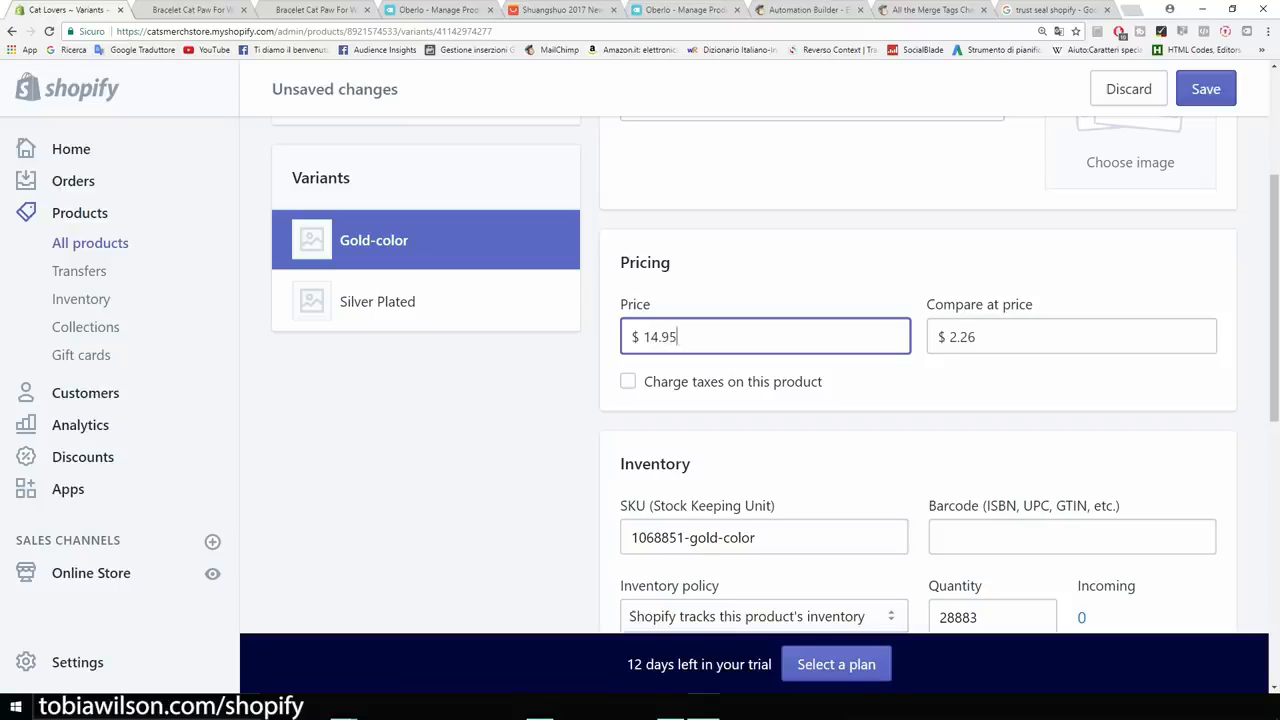
{"action": "left_click_drag", "start_coordinate": [976, 337], "coordinate": [948, 337]}
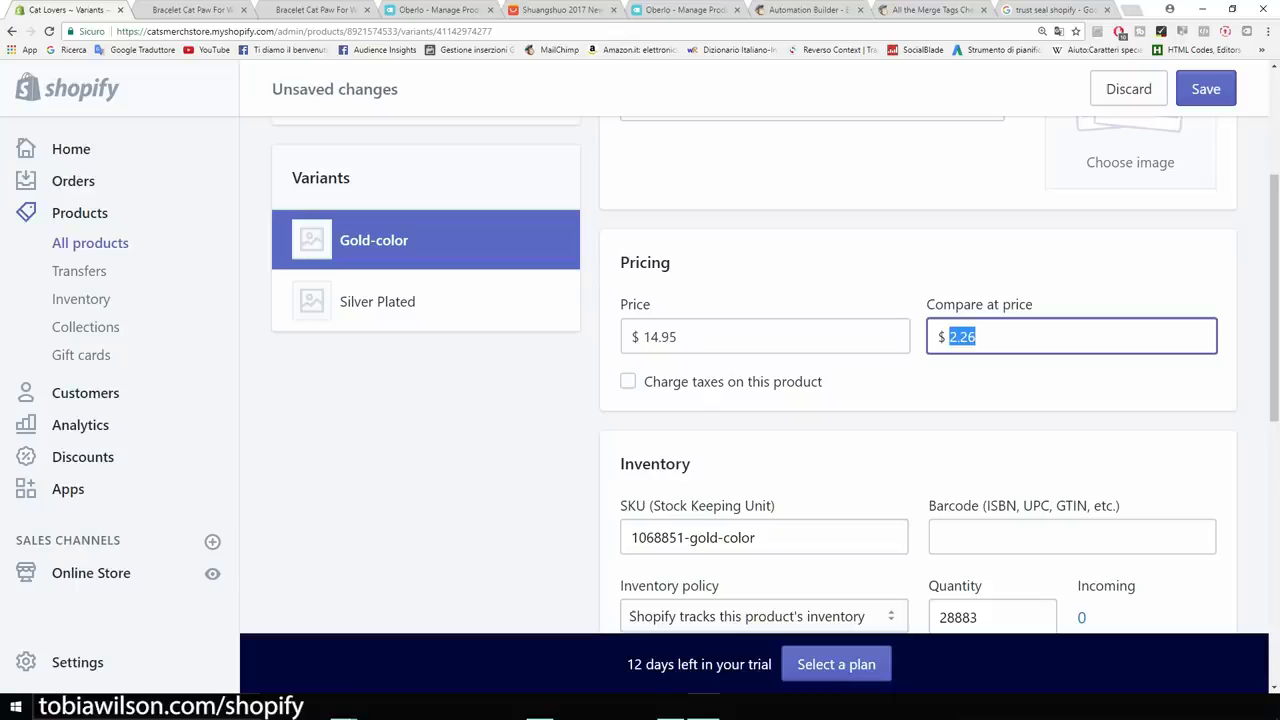
{"action": "type", "text": "19.95"}
Uncheck 'This product requires shipping' for the Gold-color variant.
{"action": "scroll", "coordinate": [760, 400], "scroll_direction": "down", "scroll_amount": 5}
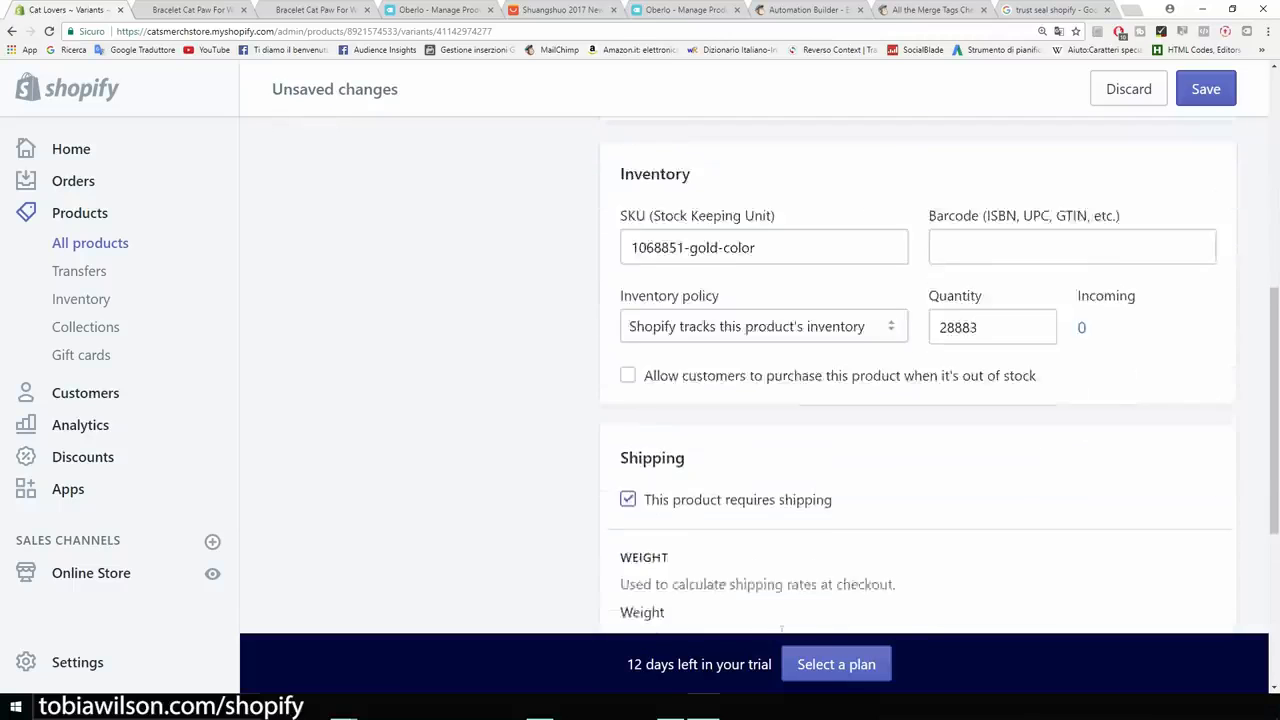
{"action": "scroll", "coordinate": [760, 400], "scroll_direction": "down", "scroll_amount": 2}
{"action": "scroll", "coordinate": [760, 400], "scroll_direction": "up", "scroll_amount": 1}
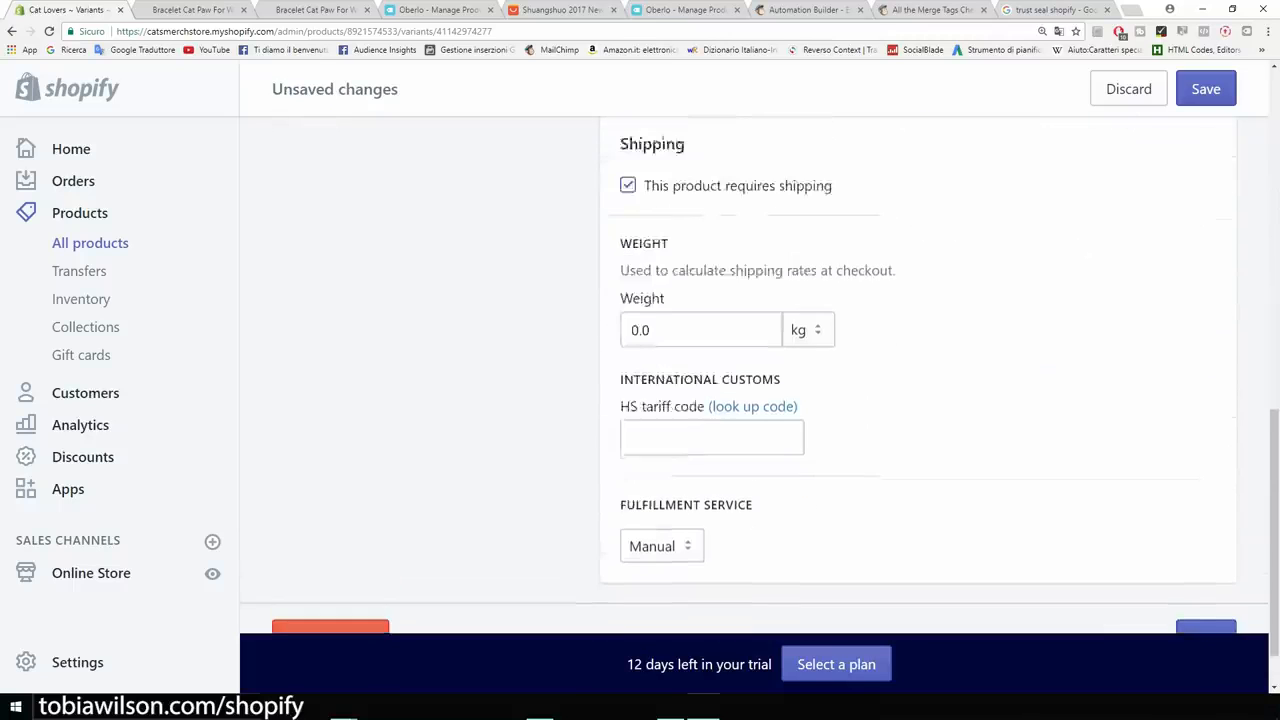
{"action": "scroll", "coordinate": [628, 389], "scroll_direction": "up", "scroll_amount": 3}
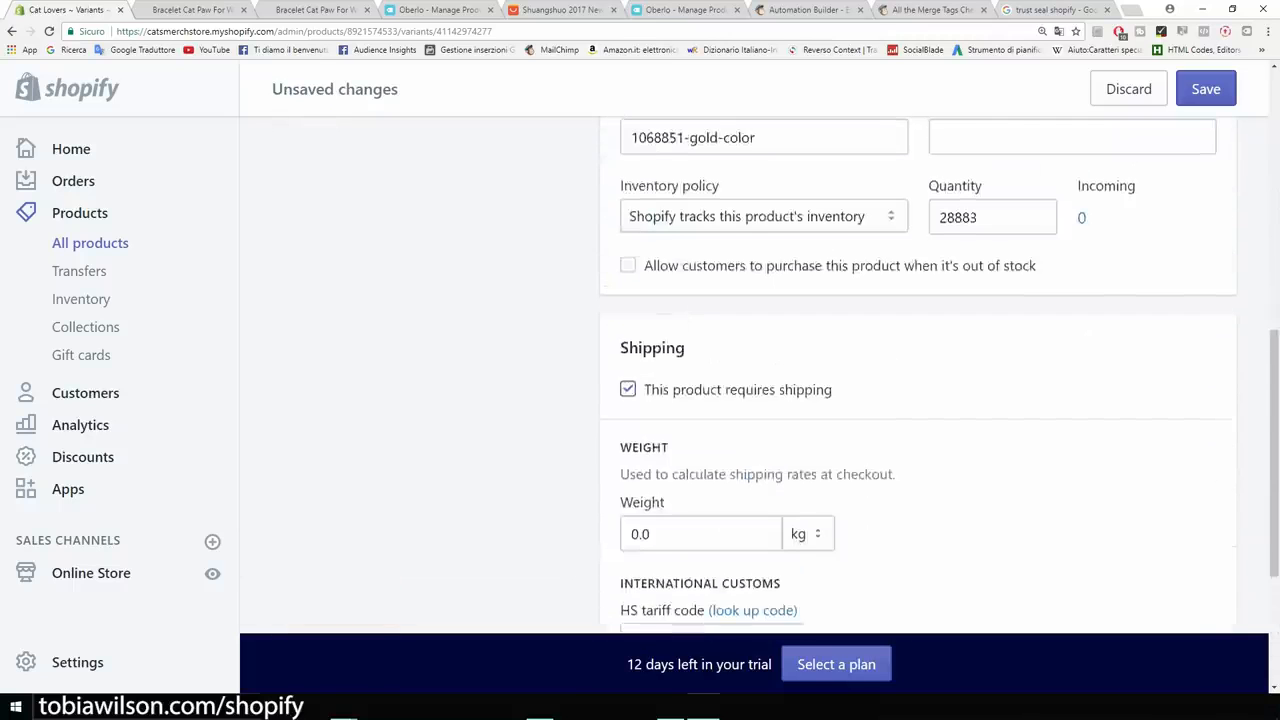
{"action": "scroll", "coordinate": [628, 389], "scroll_direction": "down", "scroll_amount": 2}
{"action": "left_click", "coordinate": [627, 389]}
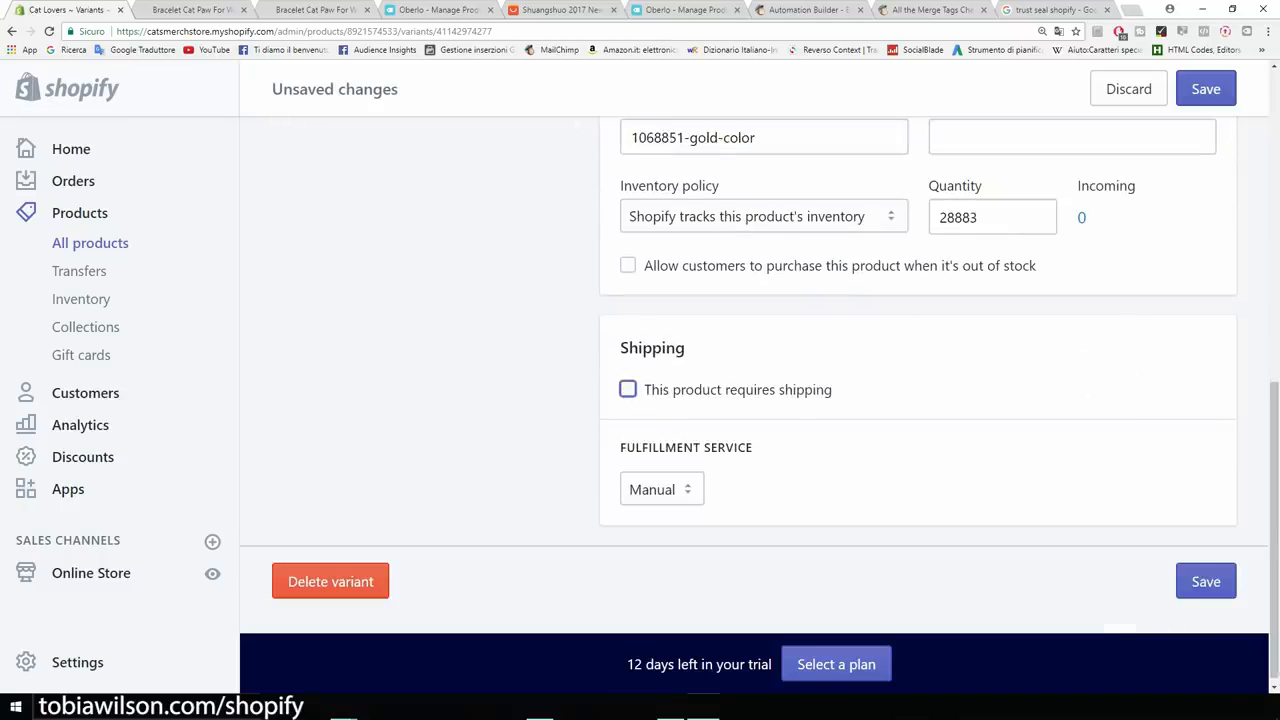
{"action": "scroll", "coordinate": [627, 389], "scroll_direction": "up", "scroll_amount": 5}
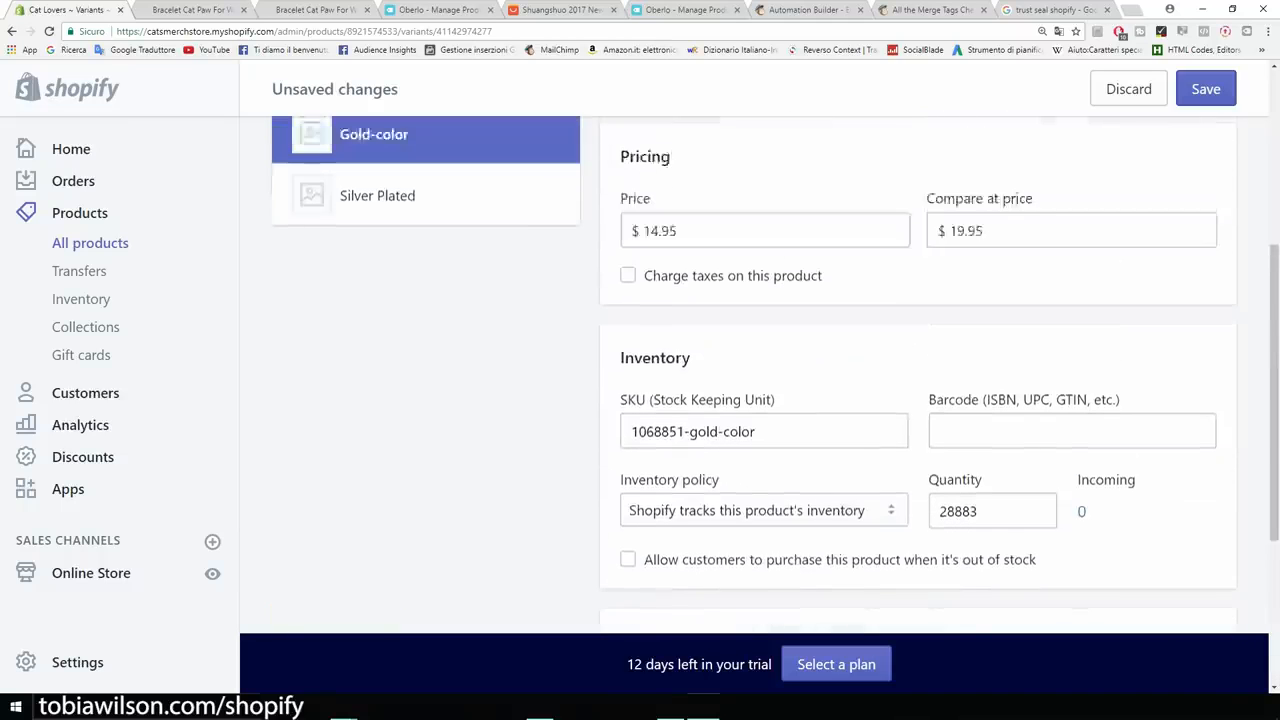
{"action": "scroll", "coordinate": [738, 380], "scroll_direction": "up", "scroll_amount": 2}
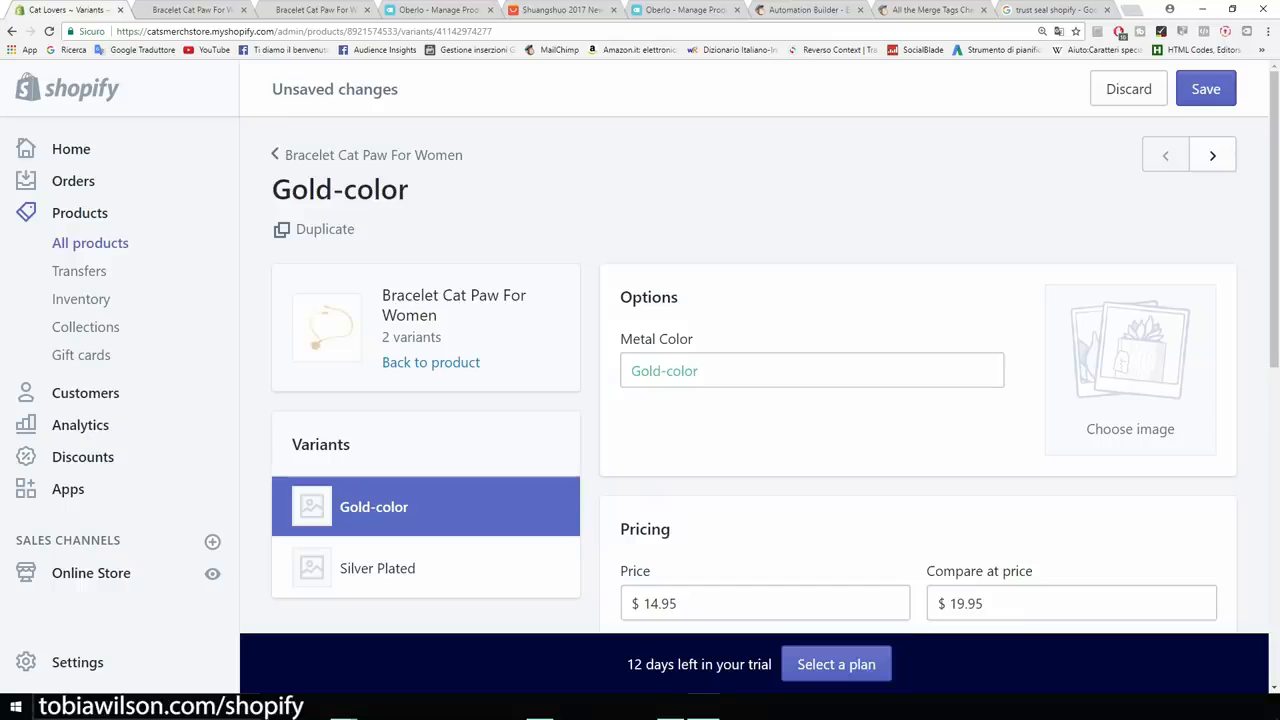
{"action": "scroll", "coordinate": [760, 380], "scroll_direction": "down", "scroll_amount": 3}
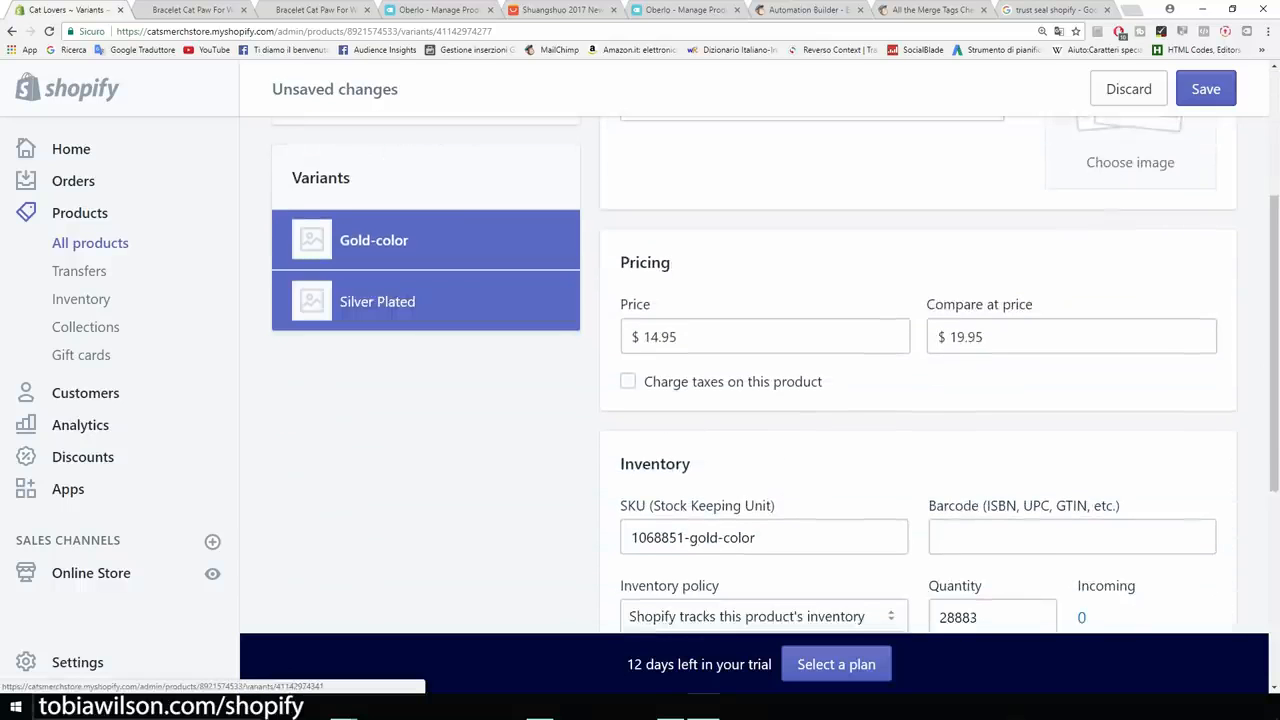
Save the Gold-color variant's price and shipping changes.
{"action": "left_click", "coordinate": [377, 301]}
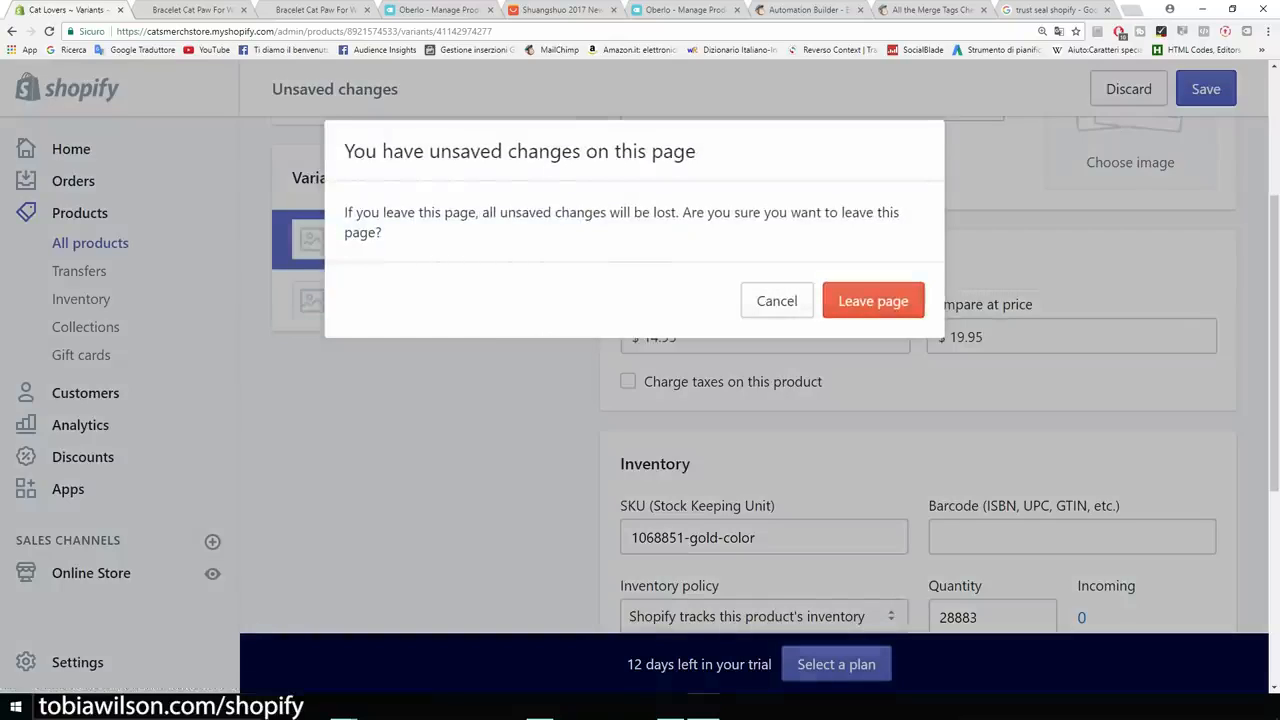
{"action": "left_click", "coordinate": [772, 300]}
{"action": "left_click", "coordinate": [1206, 89]}
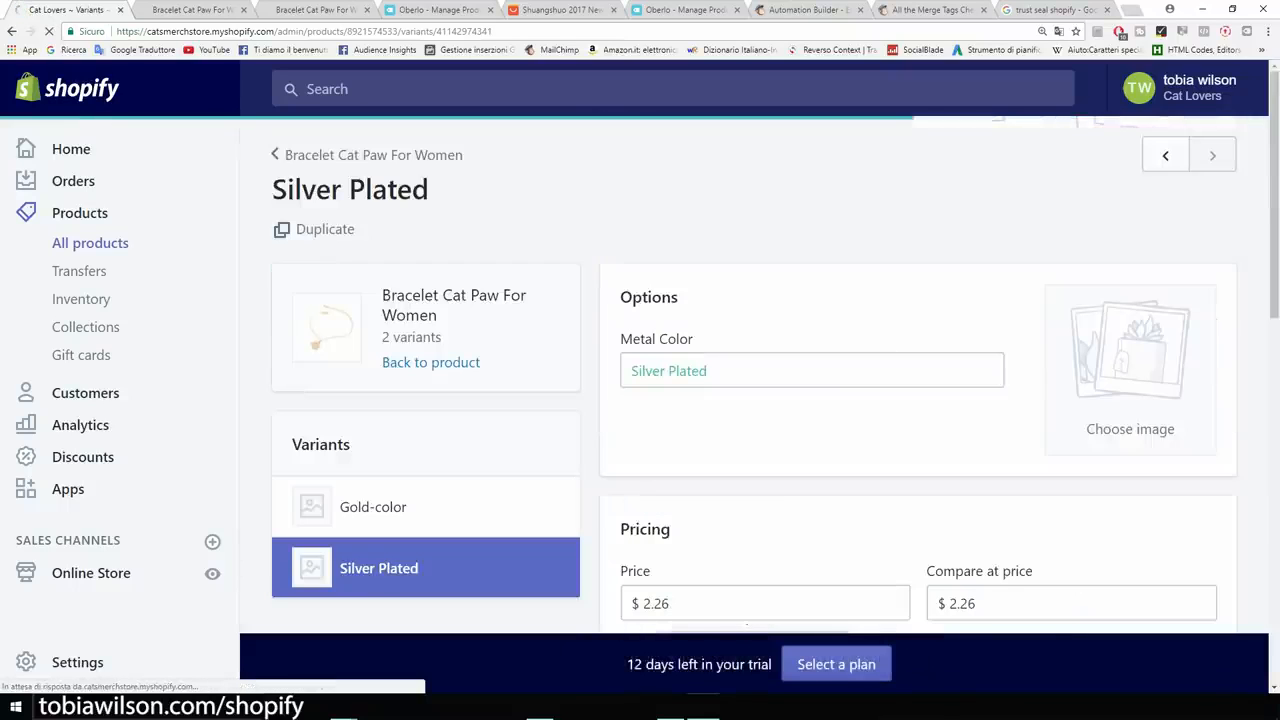
Give the Silver Plated variant a $14.95 price, $19.95 compare-at price and no shipping, then save.
{"action": "left_click", "coordinate": [663, 469]}
{"action": "double_click", "coordinate": [660, 469]}
{"action": "type", "text": "14.95"}
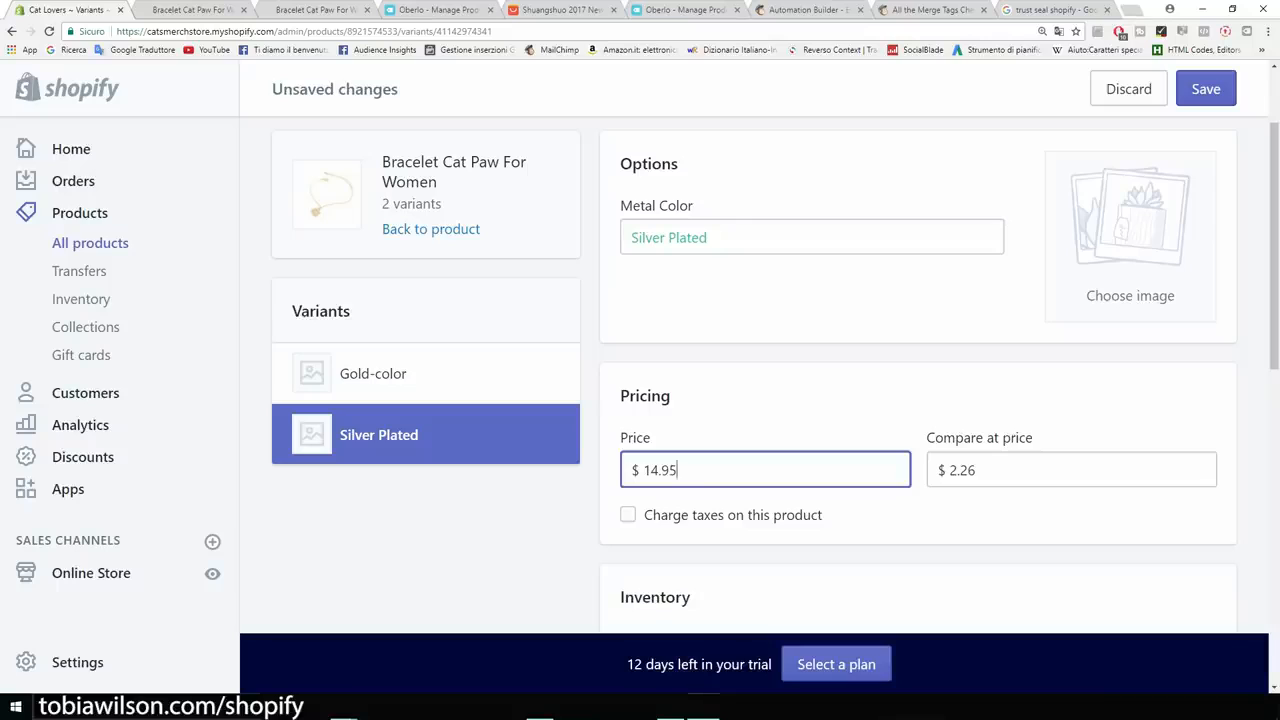
{"action": "left_click", "coordinate": [980, 470]}
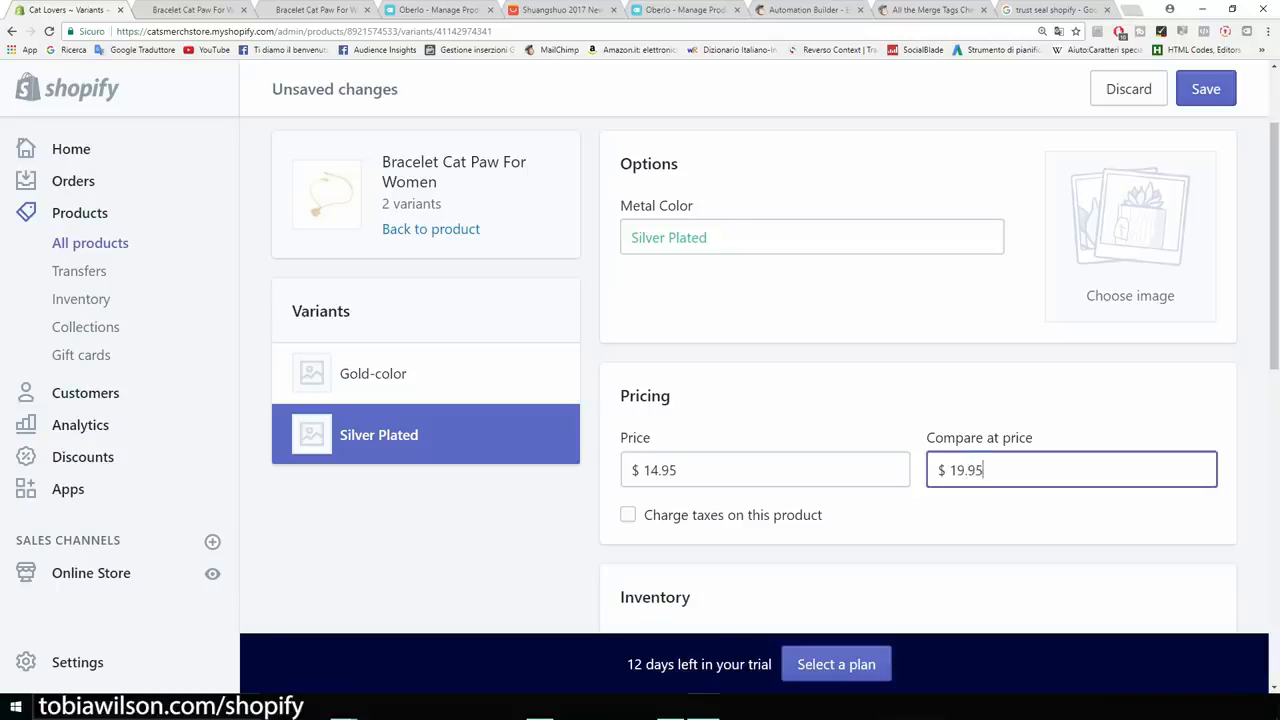
{"action": "scroll", "coordinate": [918, 375], "scroll_direction": "down", "scroll_amount": 5}
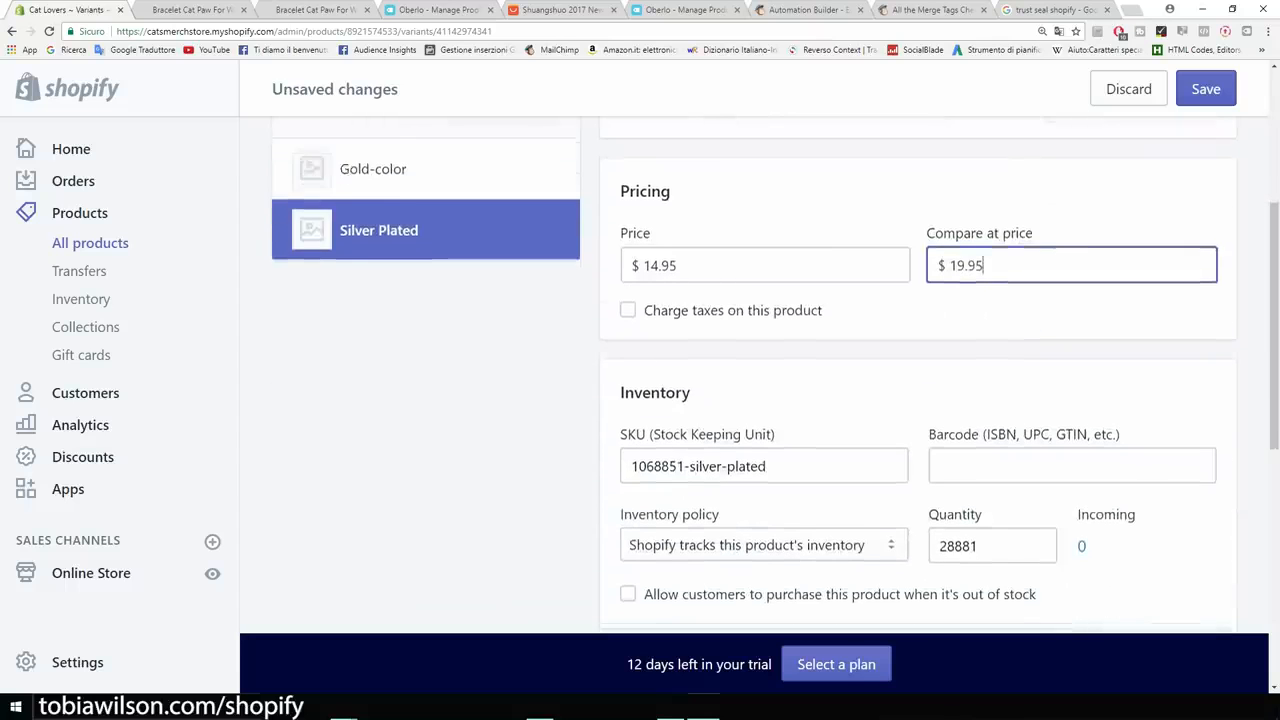
{"action": "scroll", "coordinate": [918, 375], "scroll_direction": "down", "scroll_amount": 1}
{"action": "left_click", "coordinate": [628, 389]}
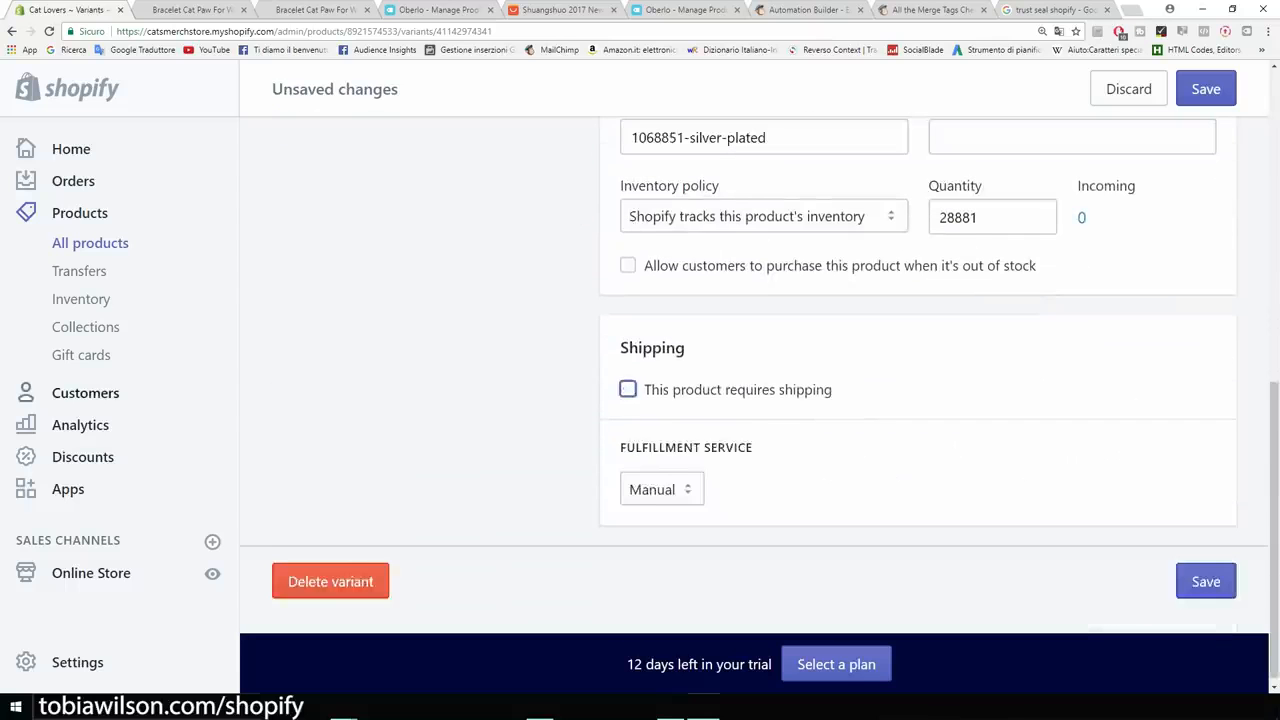
{"action": "scroll", "coordinate": [628, 389], "scroll_direction": "up", "scroll_amount": 2}
{"action": "left_click", "coordinate": [1206, 89]}
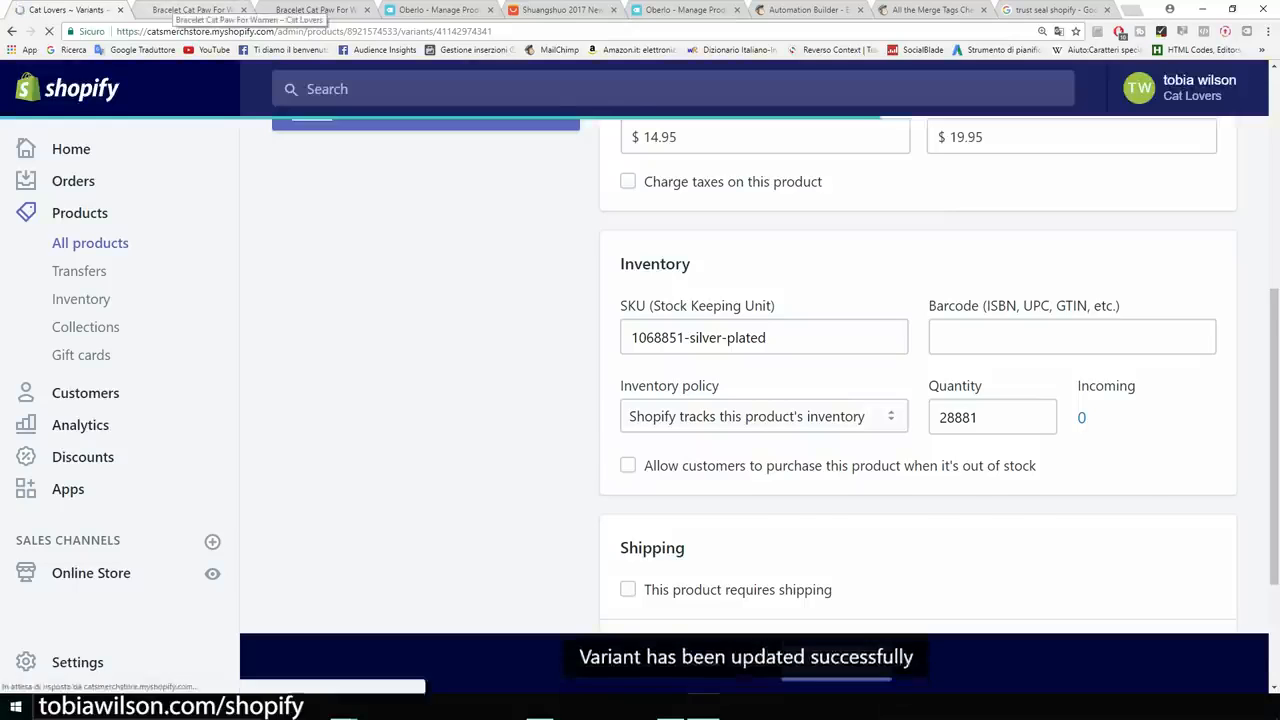
{"action": "left_click", "coordinate": [176, 8]}
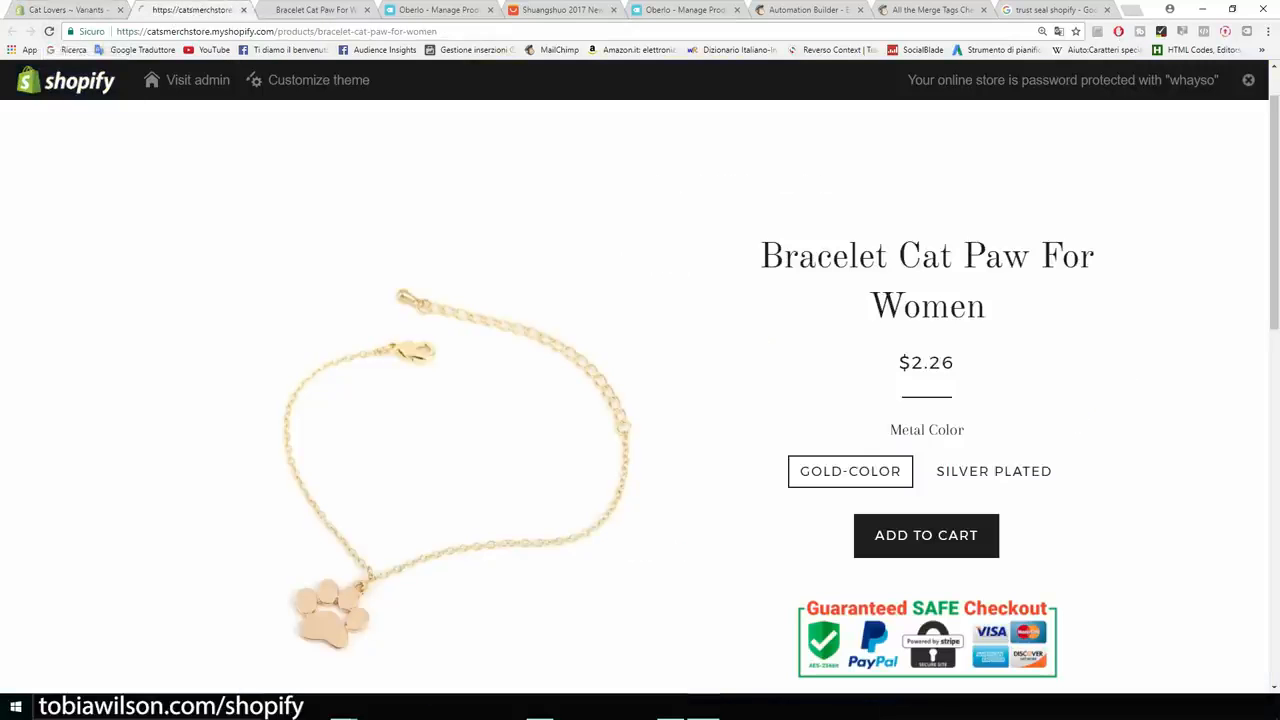
Reload the store page and confirm $19.95 struck through beside $14.95 for both GOLD-COLOR and SILVER PLATED.
{"action": "left_click", "coordinate": [49, 31]}
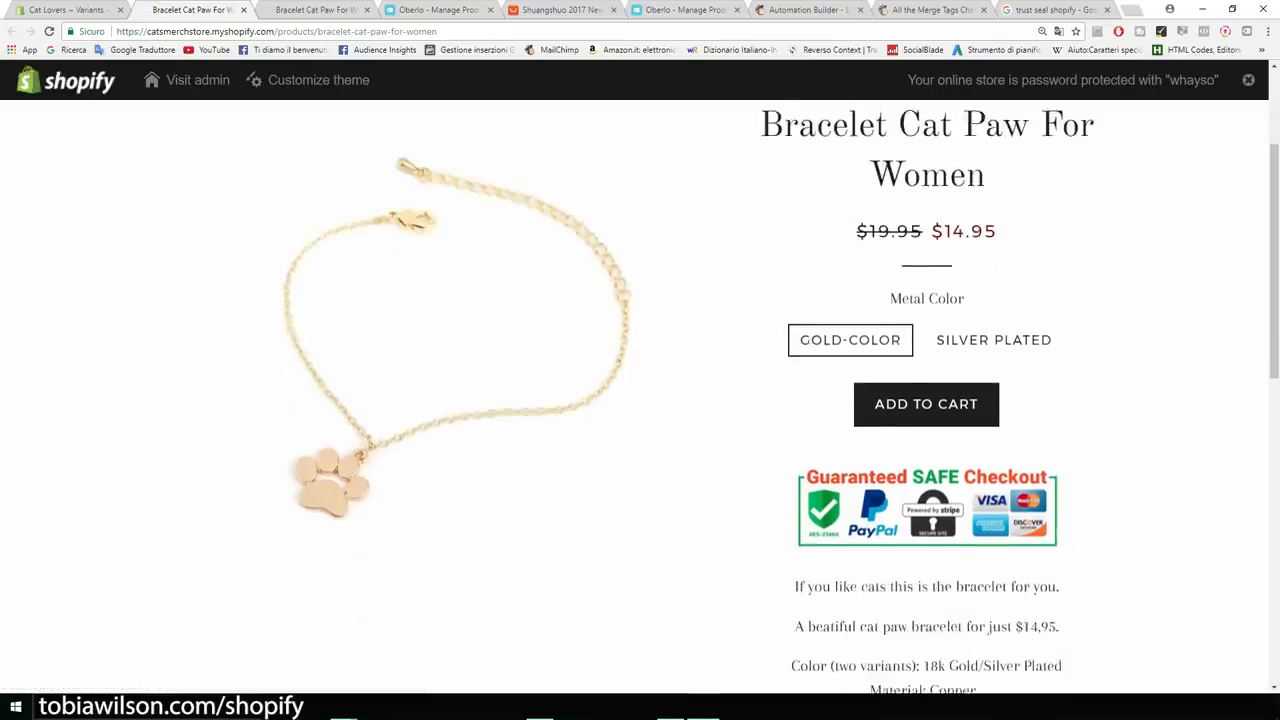
{"action": "left_click_drag", "start_coordinate": [857, 362], "coordinate": [921, 362]}
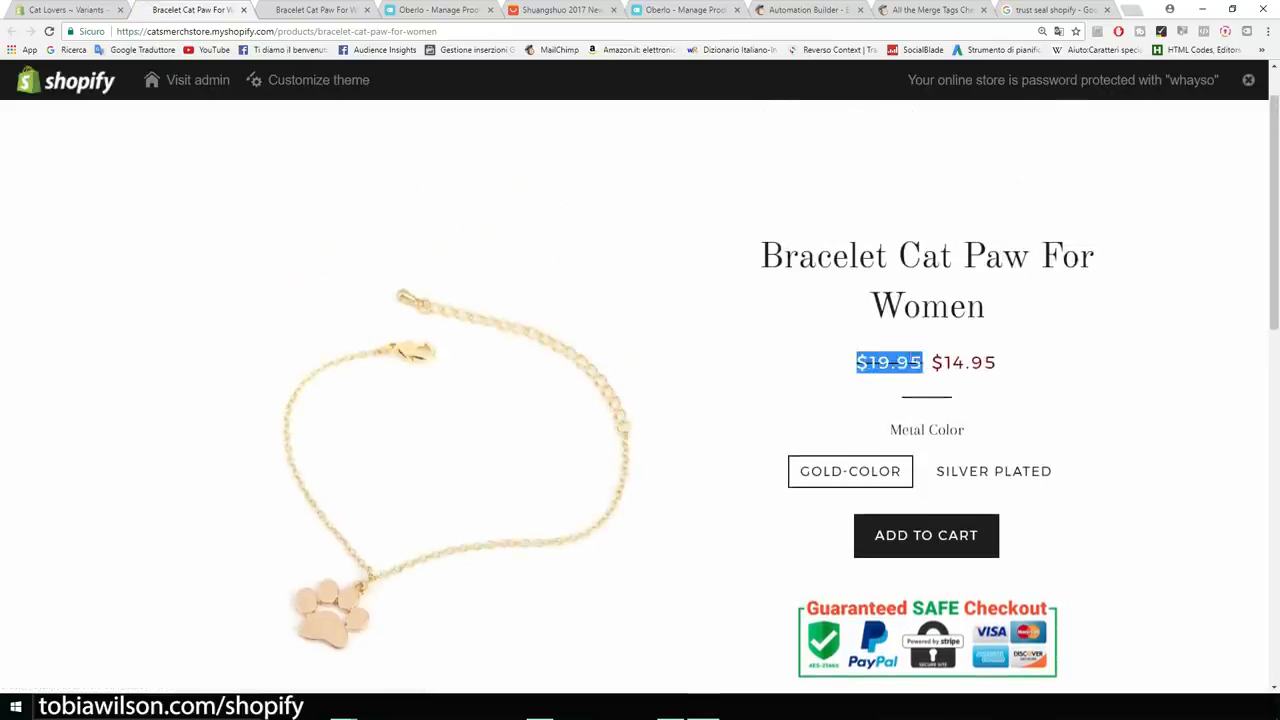
{"action": "left_click", "coordinate": [924, 363]}
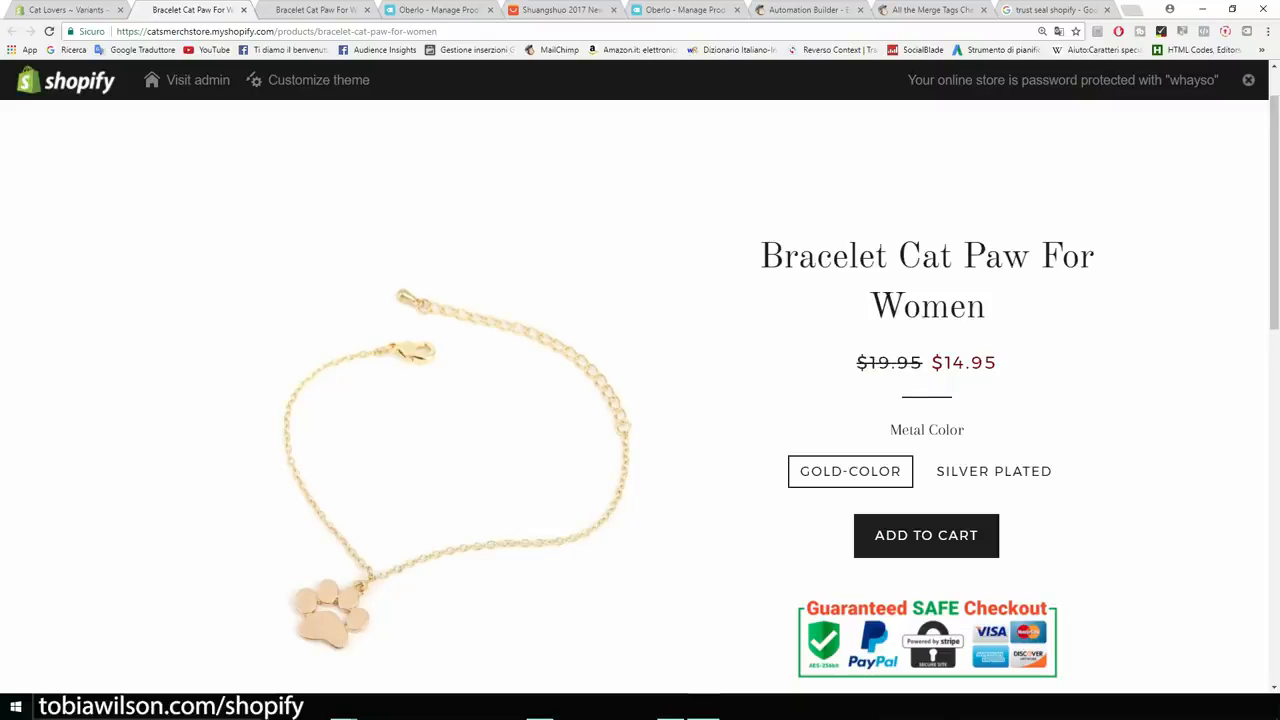
{"action": "left_click_drag", "start_coordinate": [930, 362], "coordinate": [997, 362]}
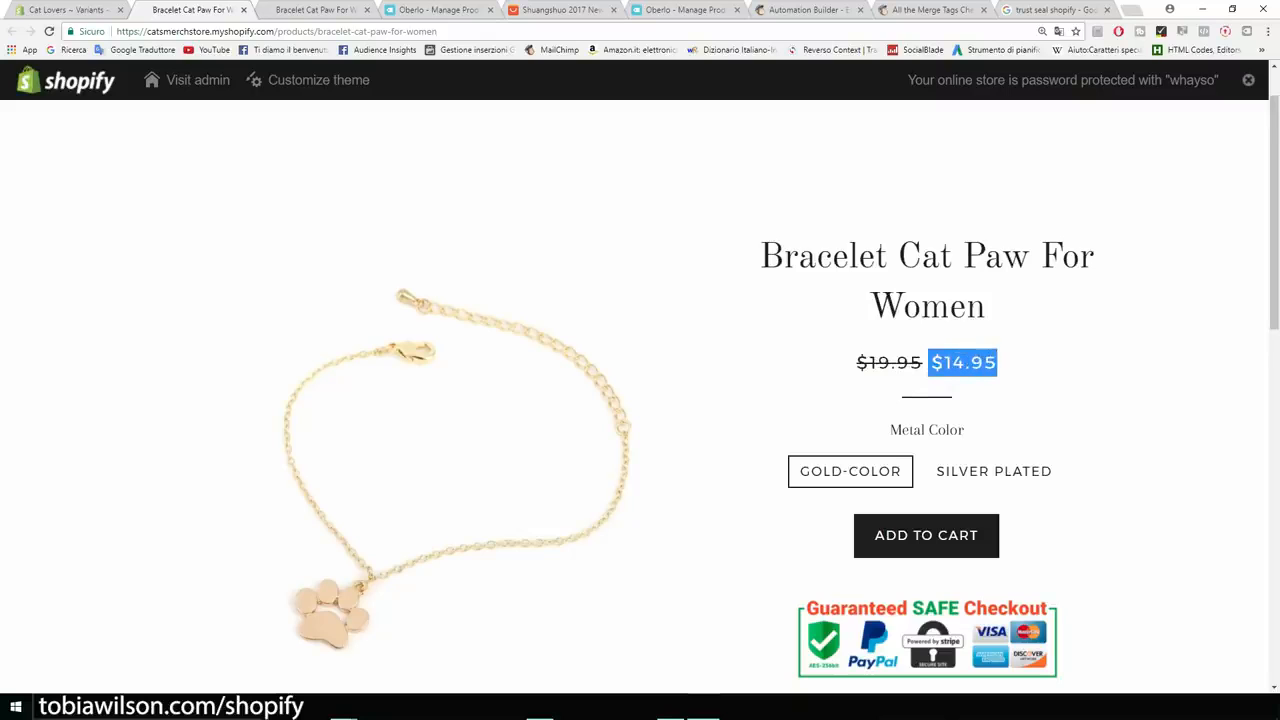
{"action": "scroll", "coordinate": [985, 390], "scroll_direction": "down", "scroll_amount": 1}
{"action": "left_click", "coordinate": [994, 405]}
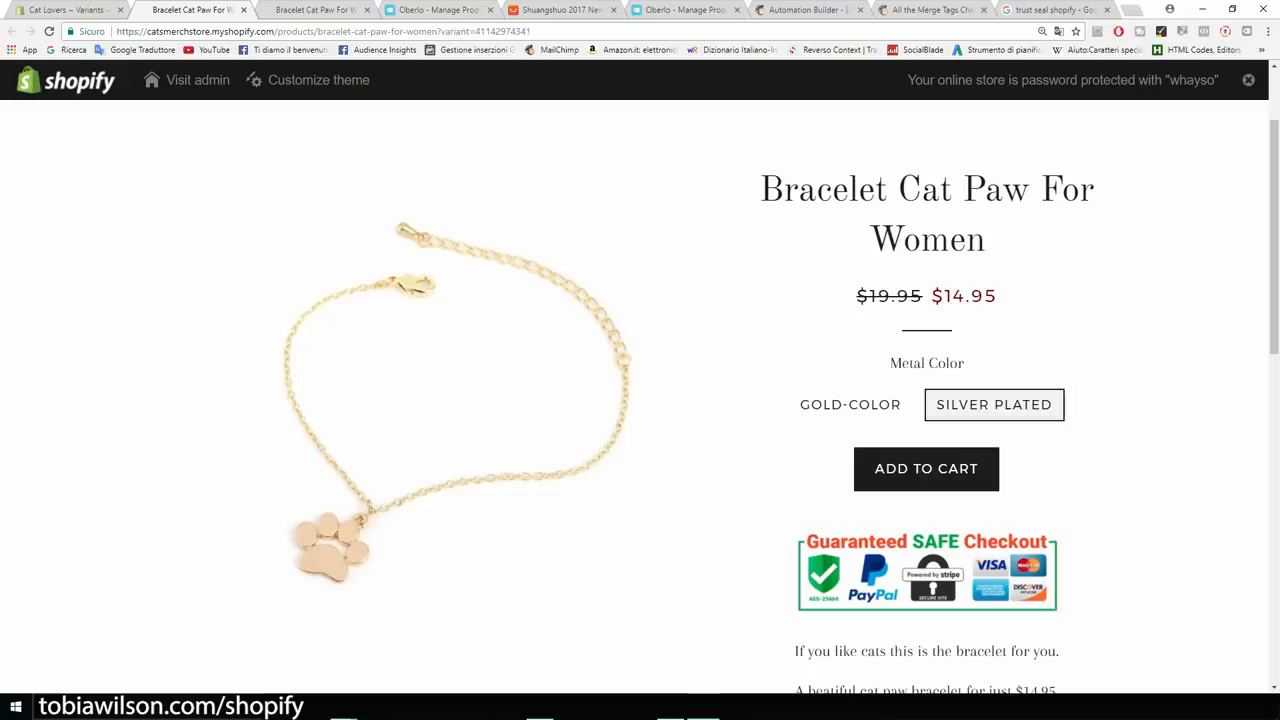
{"action": "left_click", "coordinate": [850, 405]}
{"action": "left_click", "coordinate": [994, 405]}
{"action": "scroll", "coordinate": [640, 400], "scroll_direction": "down", "scroll_amount": 5}
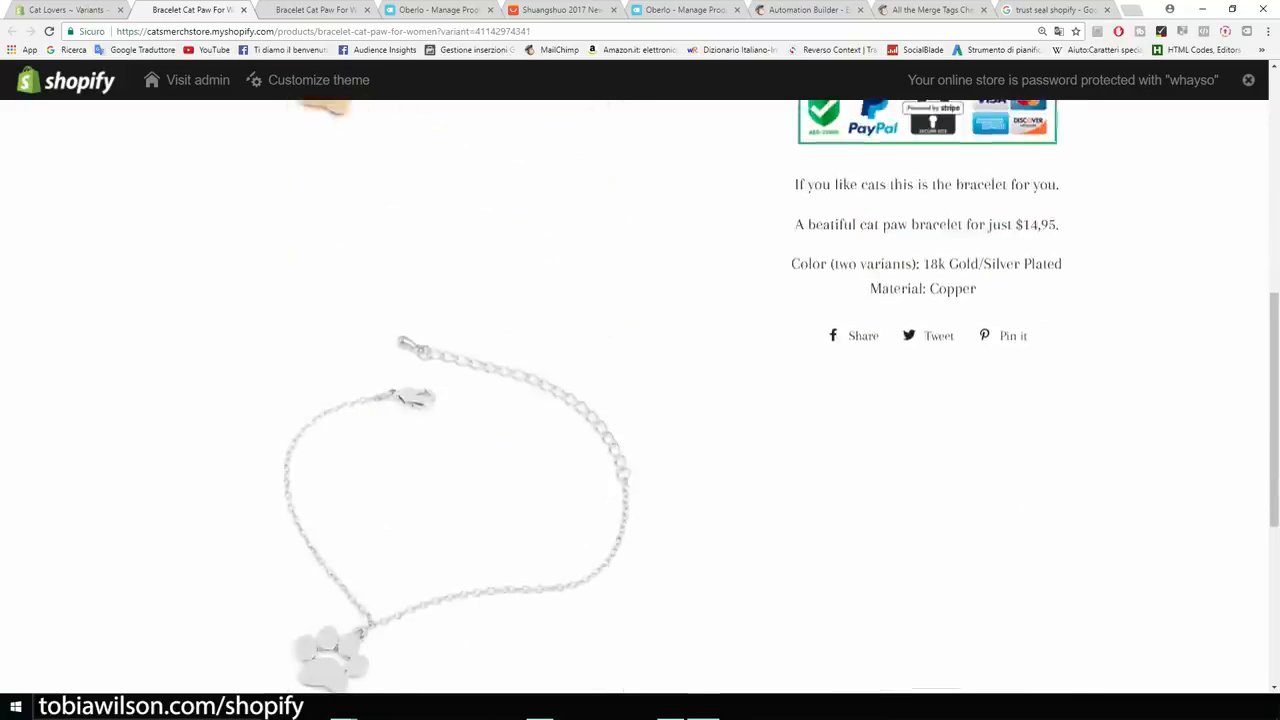
{"action": "scroll", "coordinate": [640, 400], "scroll_direction": "up", "scroll_amount": 3}
{"action": "scroll", "coordinate": [640, 400], "scroll_direction": "up", "scroll_amount": 3}
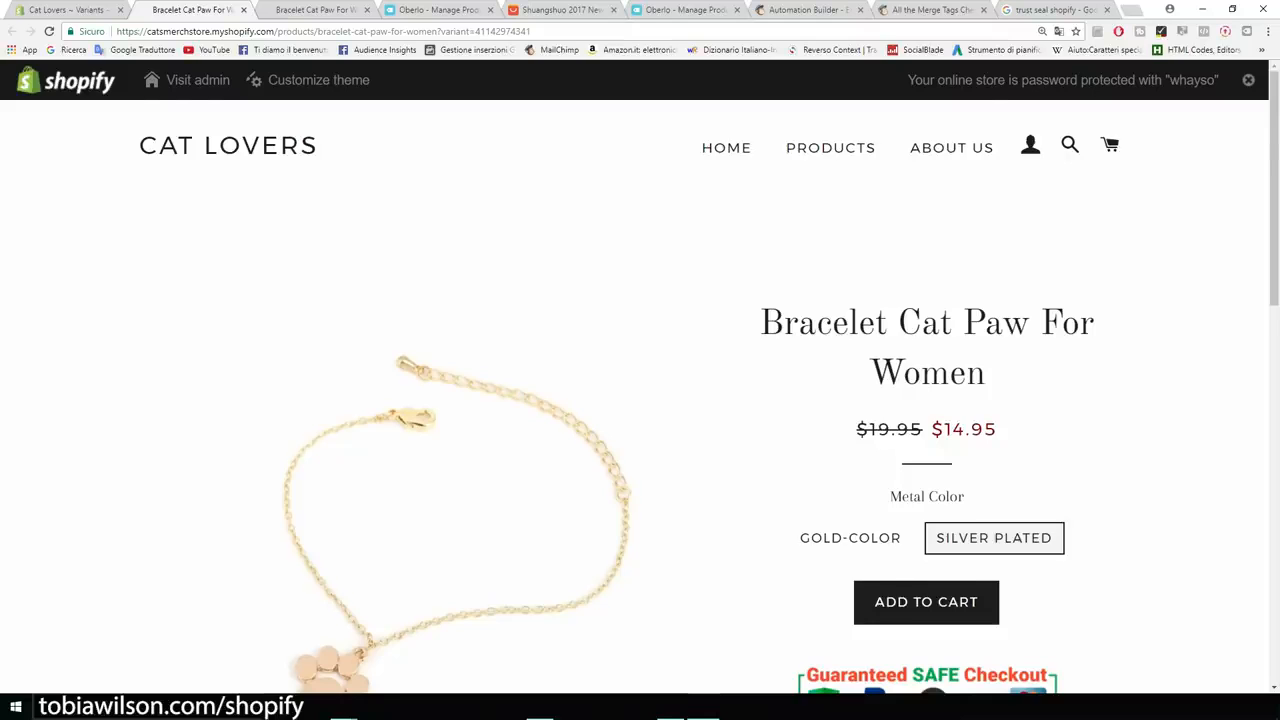
{"action": "scroll", "coordinate": [640, 400], "scroll_direction": "down", "scroll_amount": 2}
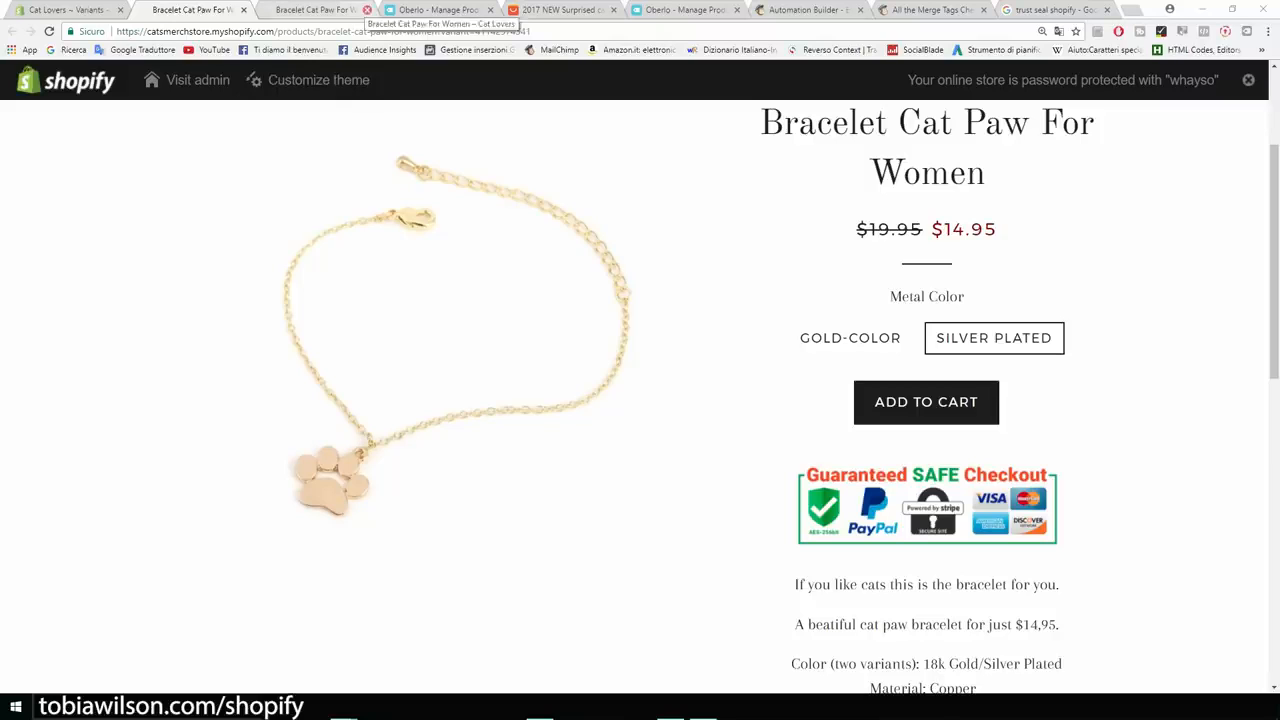
Close the duplicate bracelet, Oberlo, AliExpress product, Automation Builder, merge tags and trust seal tabs.
{"action": "left_click", "coordinate": [367, 9]}
{"action": "left_click", "coordinate": [367, 9]}
{"action": "left_click", "coordinate": [367, 9]}
{"action": "left_click", "coordinate": [367, 9]}
{"action": "left_click", "coordinate": [367, 9]}
{"action": "left_click", "coordinate": [367, 9]}
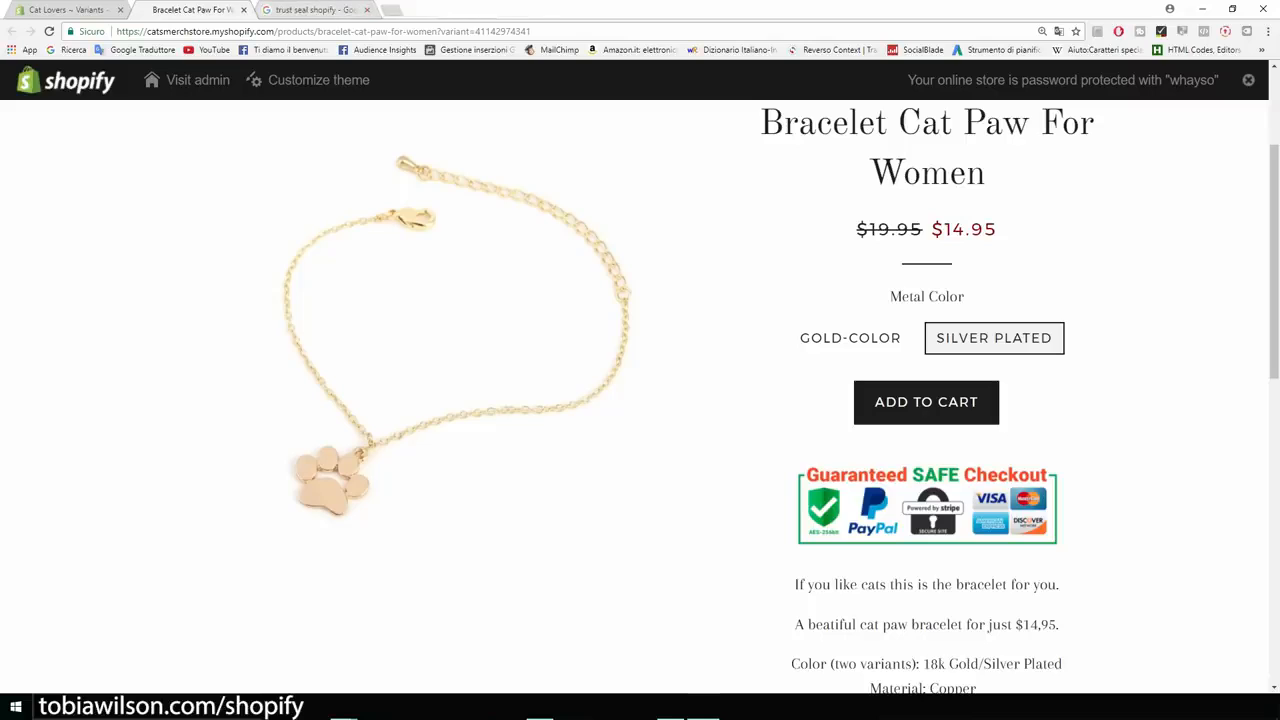
{"action": "left_click", "coordinate": [367, 9]}
Load the AliExpress home page in a new tab beside the bracelet's store page.
{"action": "left_click", "coordinate": [280, 10]}
{"action": "type", "text": "aleix"}
{"action": "key", "text": "BackSpace"}
{"action": "key", "text": "BackSpace"}
{"action": "key", "text": "BackSpace"}
{"action": "key", "text": "BackSpace"}
{"action": "type", "text": "liexpress"}
{"action": "key", "text": "Return"}
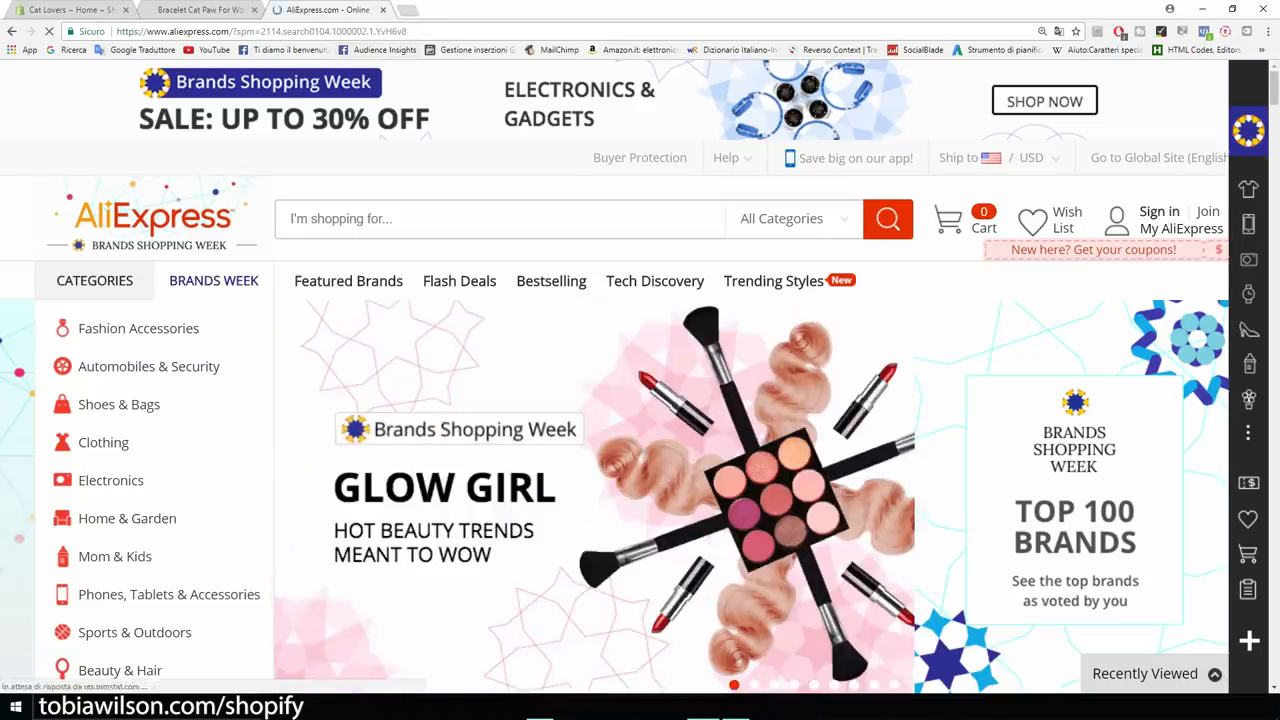
{"action": "key", "text": "ctrl+shift+Tab"}
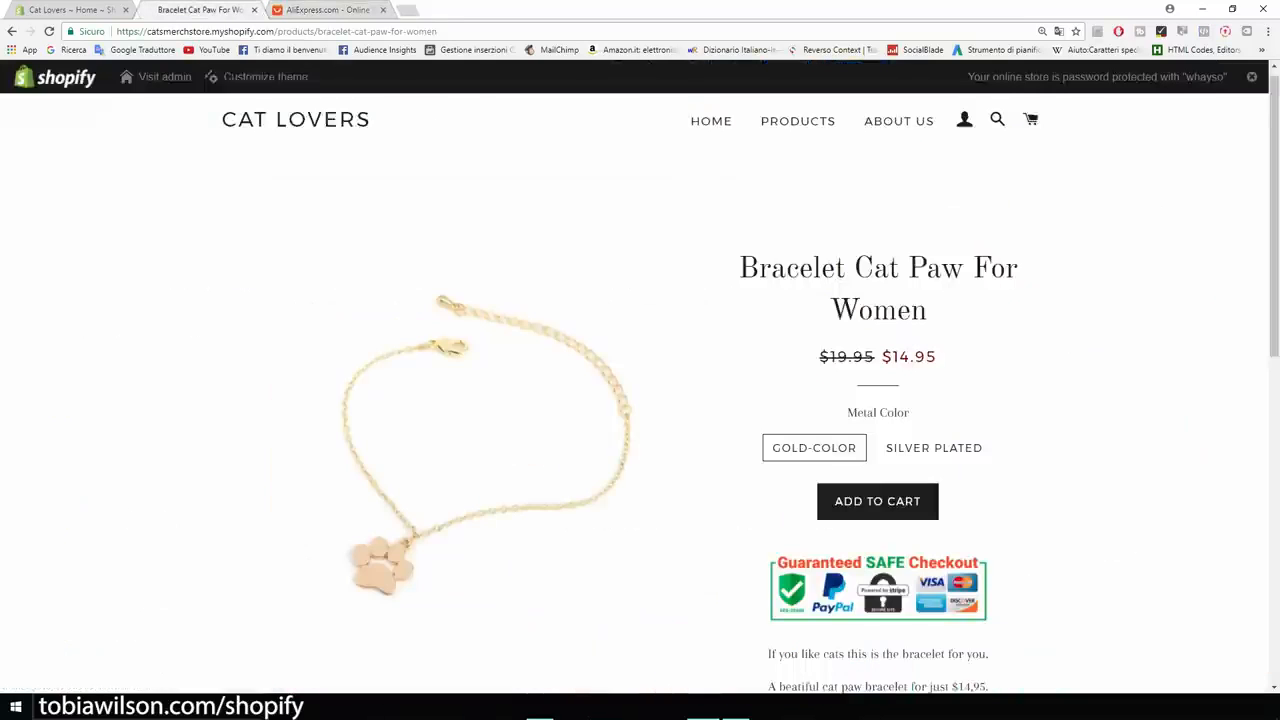
{"action": "scroll", "coordinate": [640, 390], "scroll_direction": "up", "scroll_amount": 1}
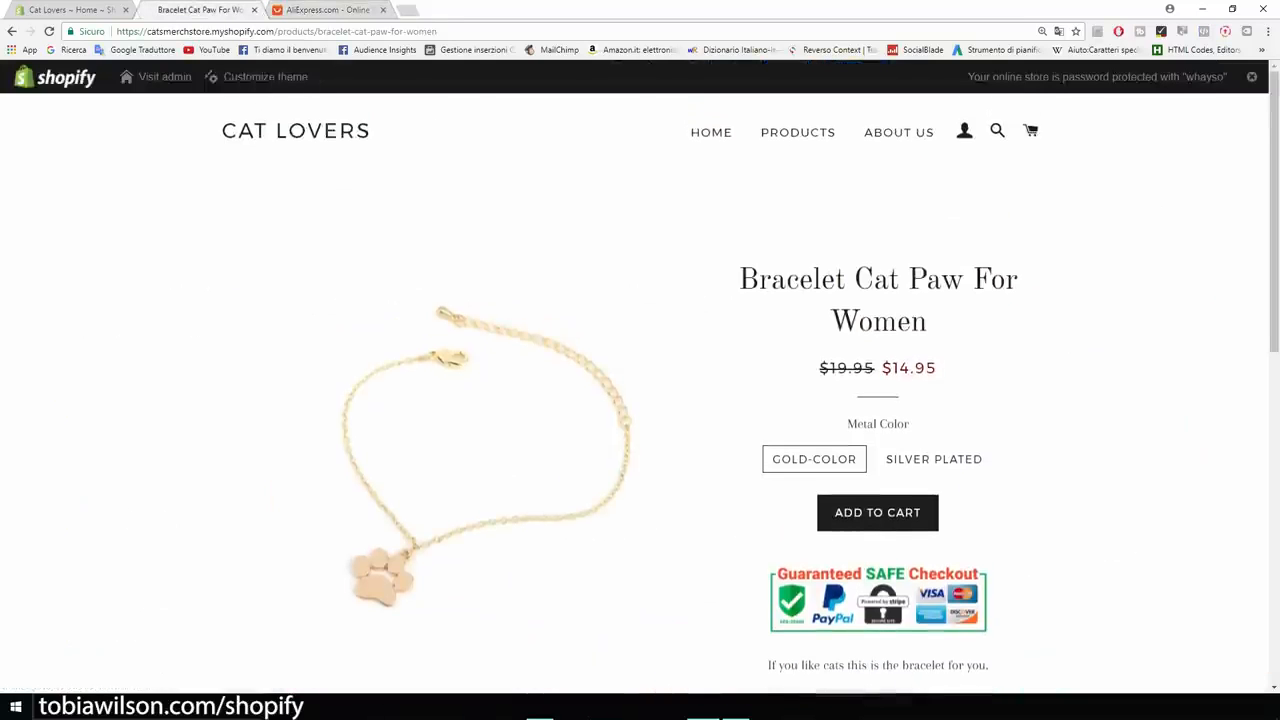
{"action": "scroll", "coordinate": [640, 390], "scroll_direction": "down", "scroll_amount": 1}
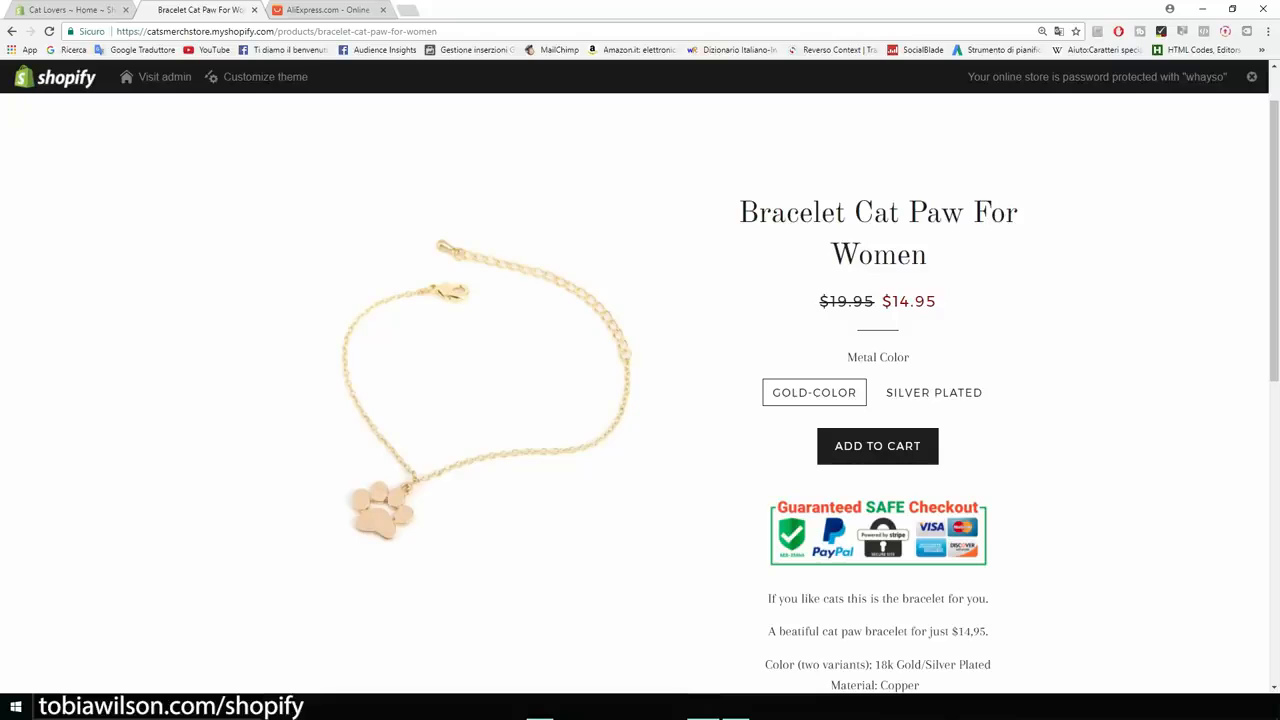
{"action": "scroll", "coordinate": [640, 390], "scroll_direction": "down", "scroll_amount": 6}
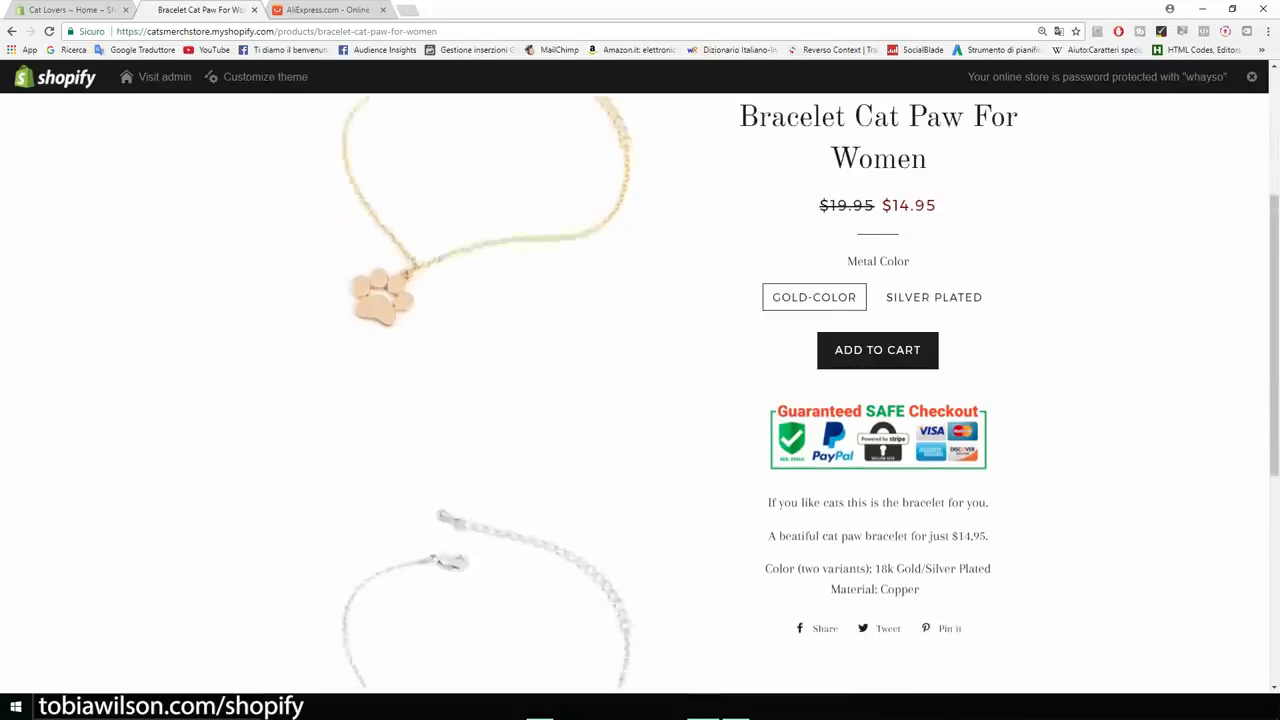
{"action": "scroll", "coordinate": [640, 390], "scroll_direction": "up", "scroll_amount": 3}
{"action": "scroll", "coordinate": [640, 390], "scroll_direction": "up", "scroll_amount": 3}
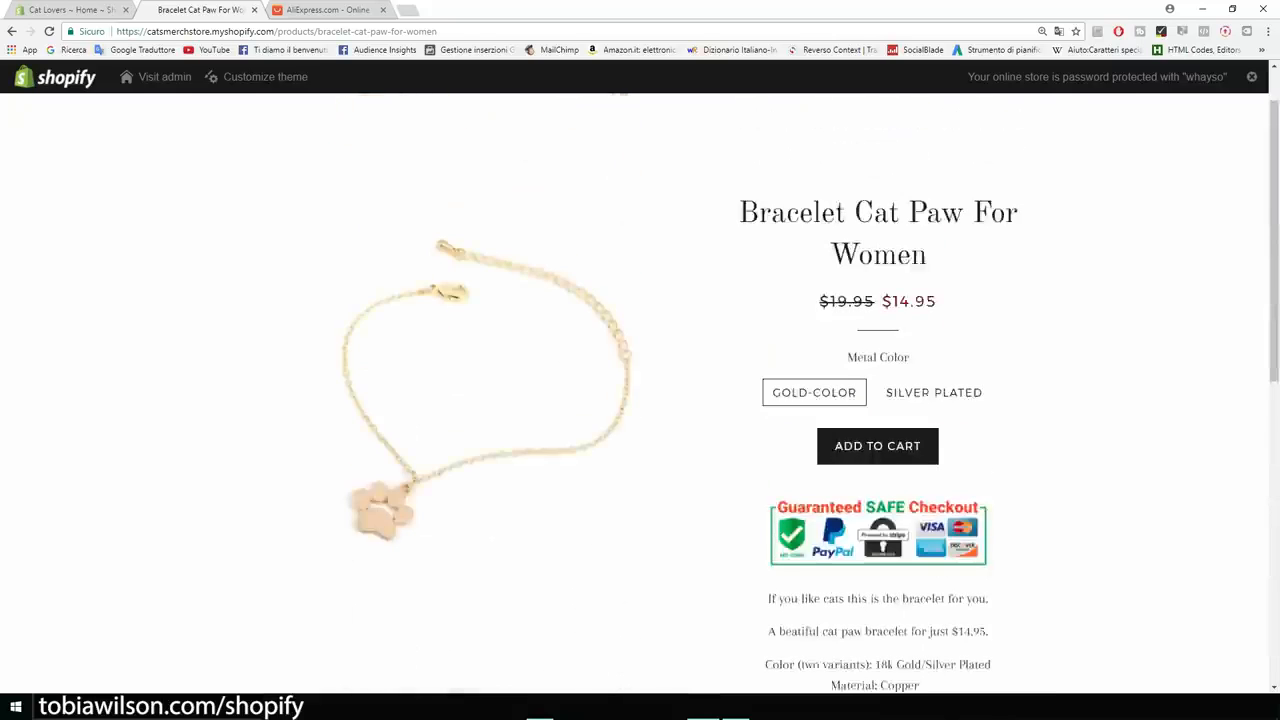
{"action": "left_click", "coordinate": [304, 10]}
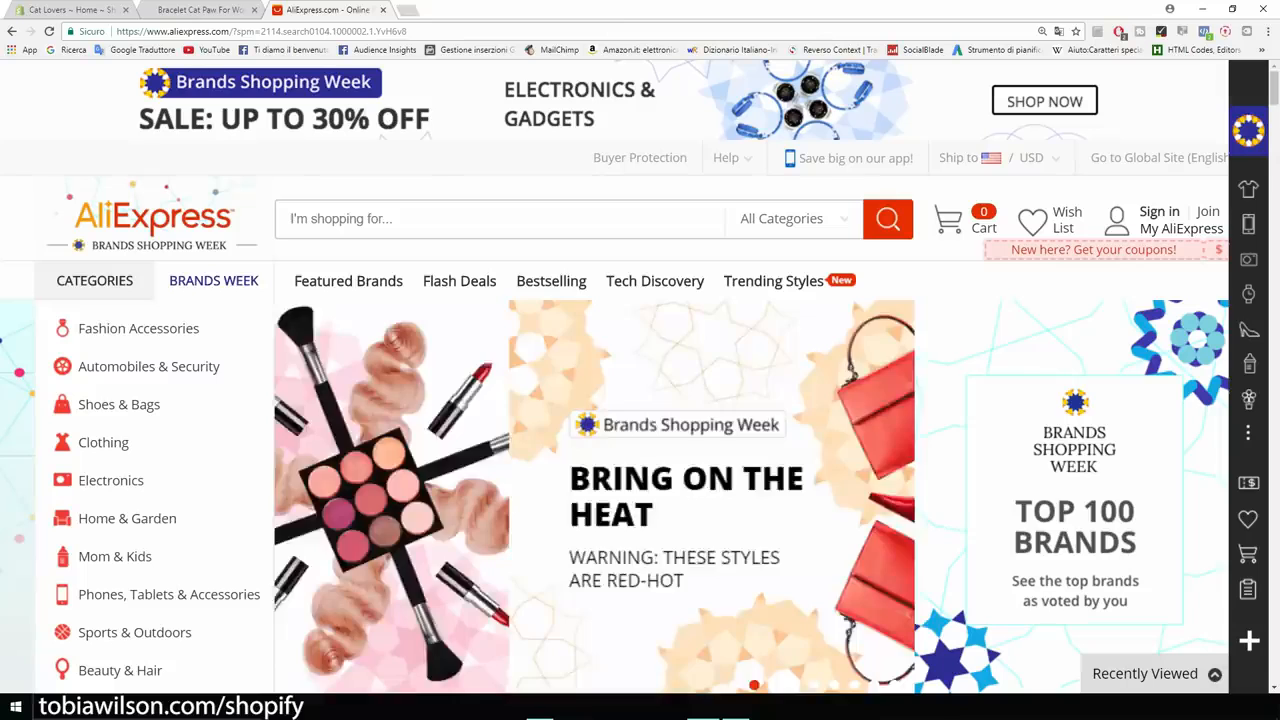
Search AliExpress for 'cat necklace' and open the white cat head necklace's page.
{"action": "left_click", "coordinate": [400, 218]}
{"action": "type", "text": "ca"}
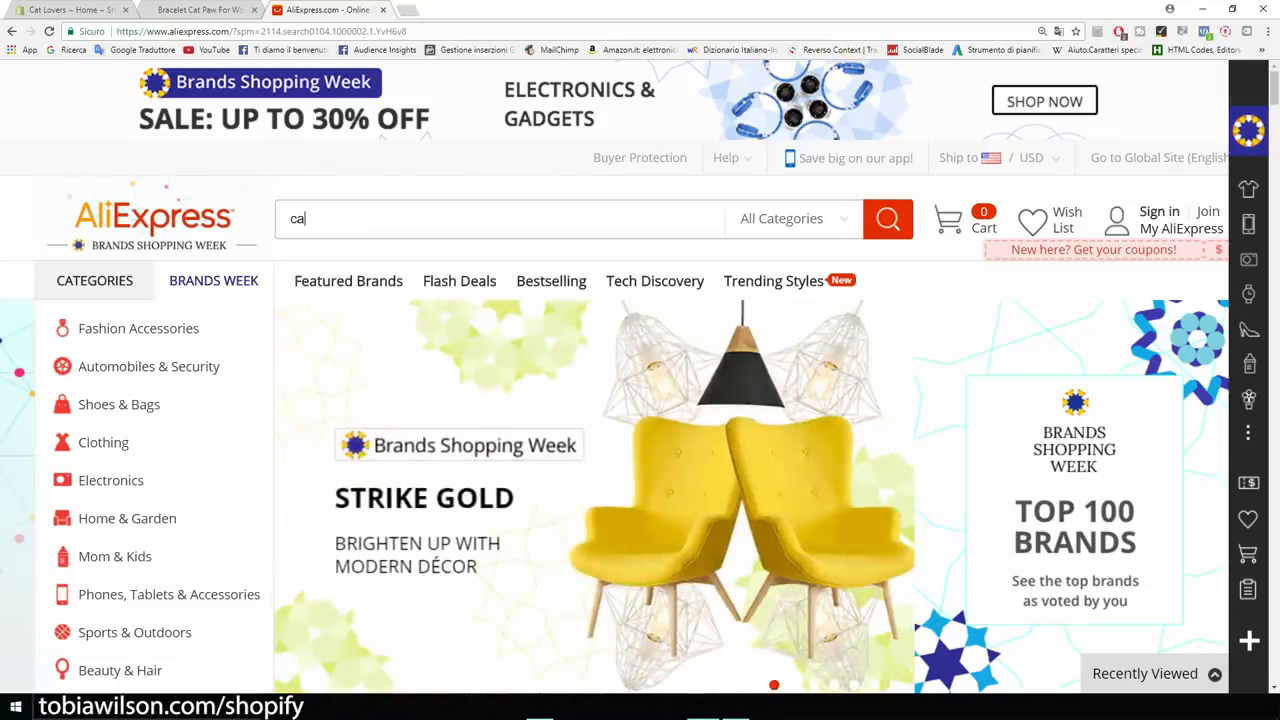
{"action": "type", "text": "t necklace"}
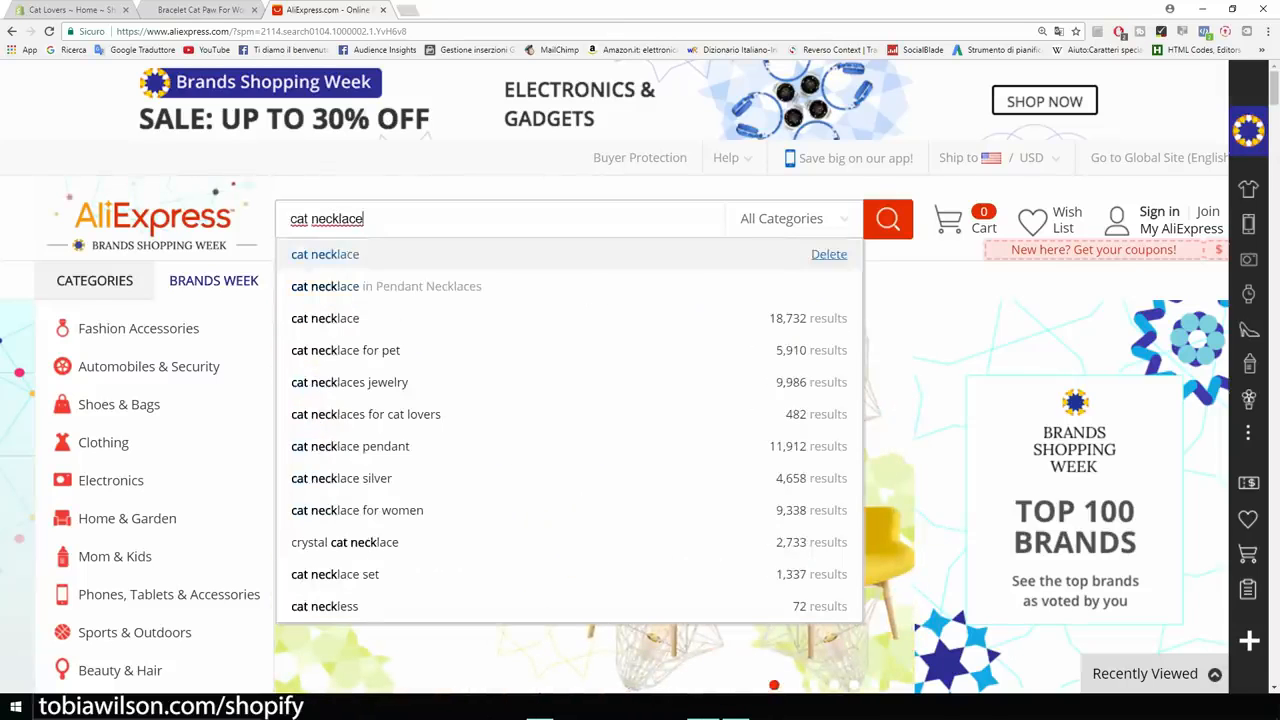
{"action": "key", "text": "Return"}
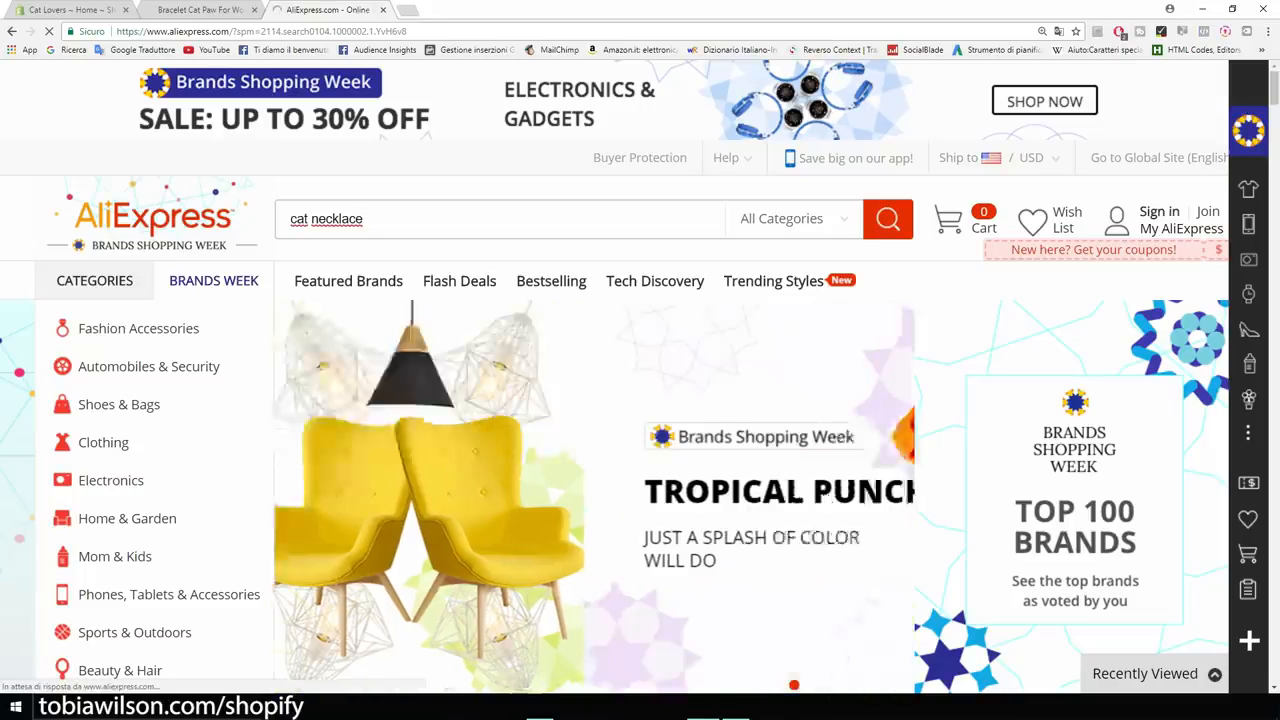
{"action": "scroll", "coordinate": [212, 226], "scroll_direction": "down", "scroll_amount": 2}
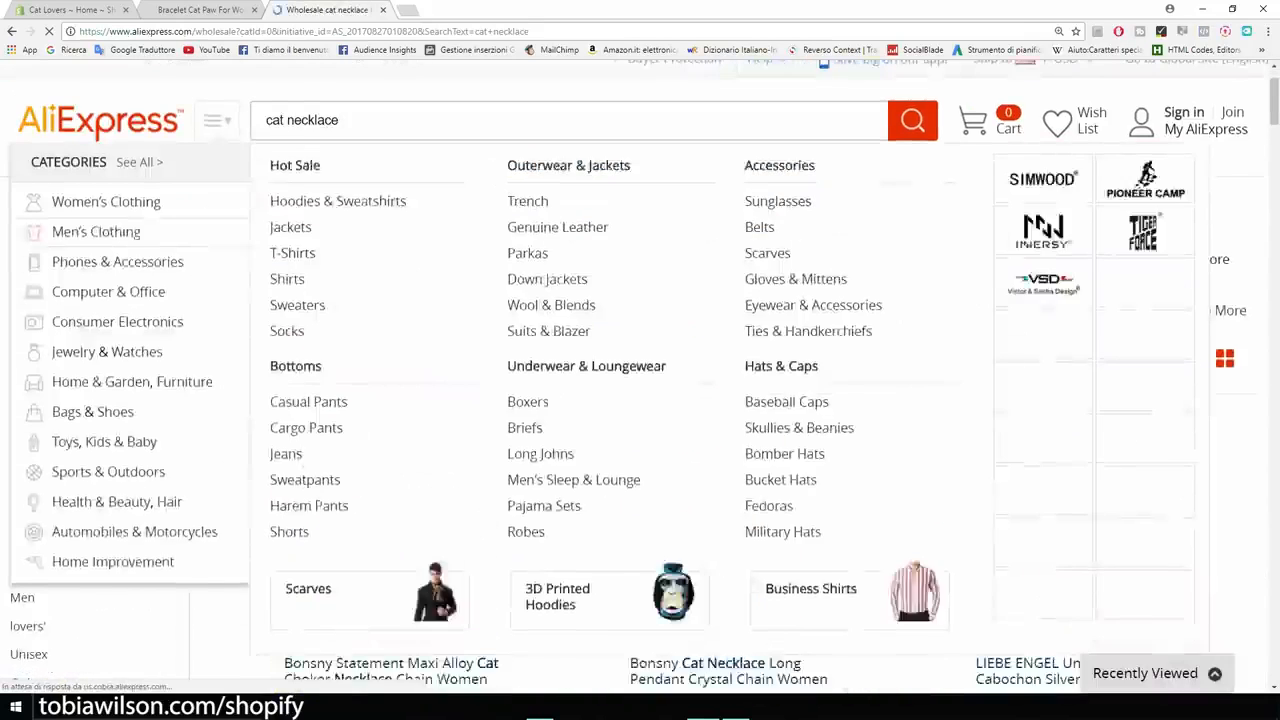
{"action": "scroll", "coordinate": [519, 640], "scroll_direction": "down", "scroll_amount": 1}
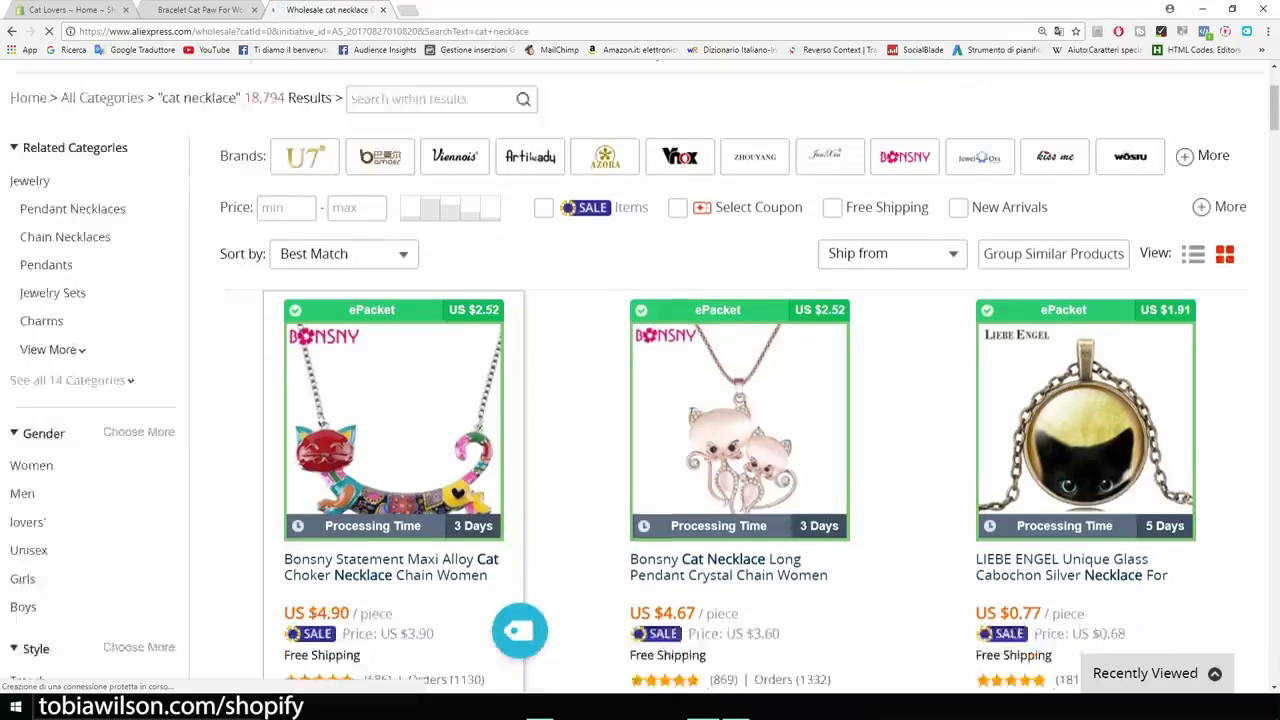
{"action": "scroll", "coordinate": [519, 630], "scroll_direction": "down", "scroll_amount": 2}
{"action": "scroll", "coordinate": [520, 429], "scroll_direction": "down", "scroll_amount": 3}
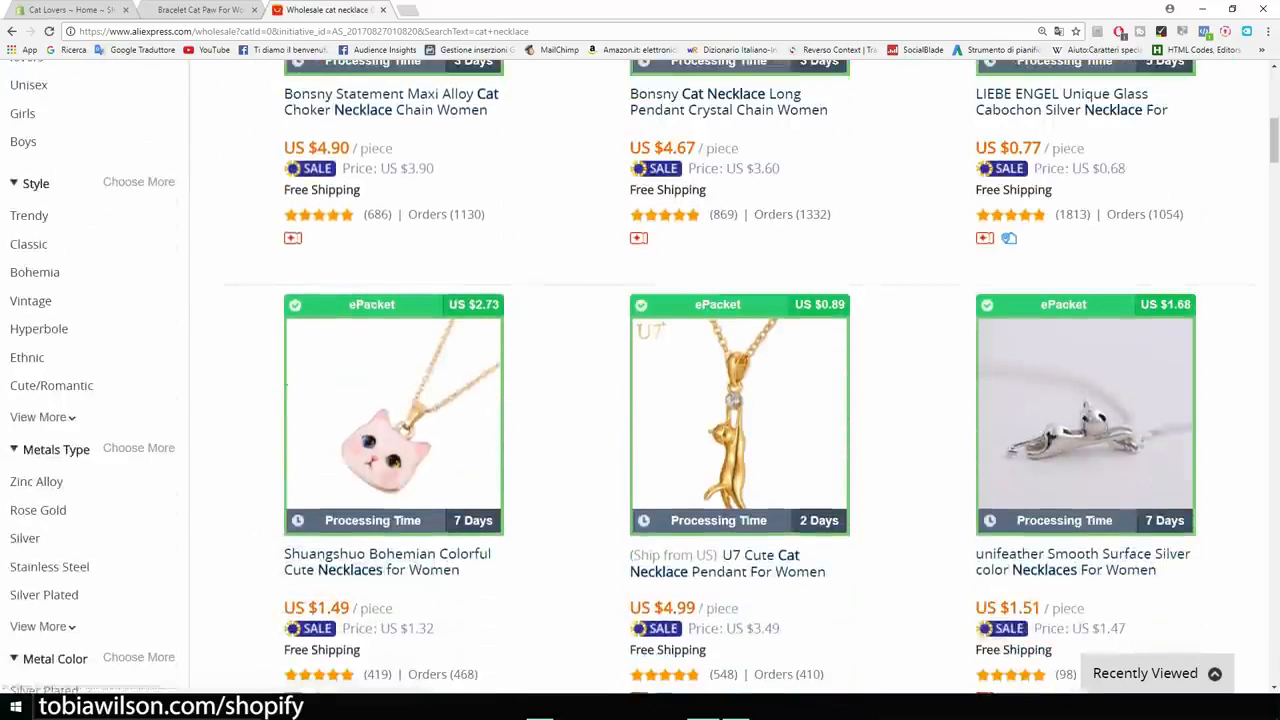
{"action": "scroll", "coordinate": [640, 380], "scroll_direction": "up", "scroll_amount": 1}
{"action": "scroll", "coordinate": [640, 380], "scroll_direction": "down", "scroll_amount": 3}
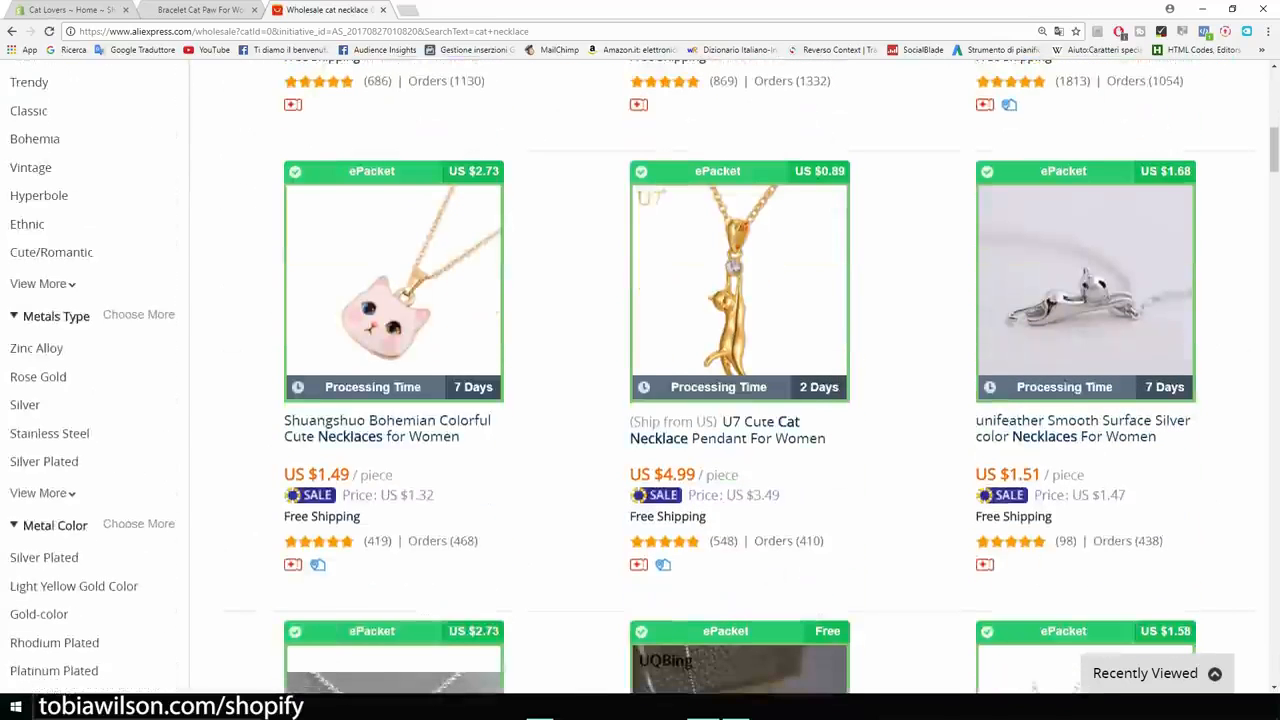
{"action": "mouse_move", "coordinate": [394, 460]}
{"action": "mouse_move", "coordinate": [316, 618]}
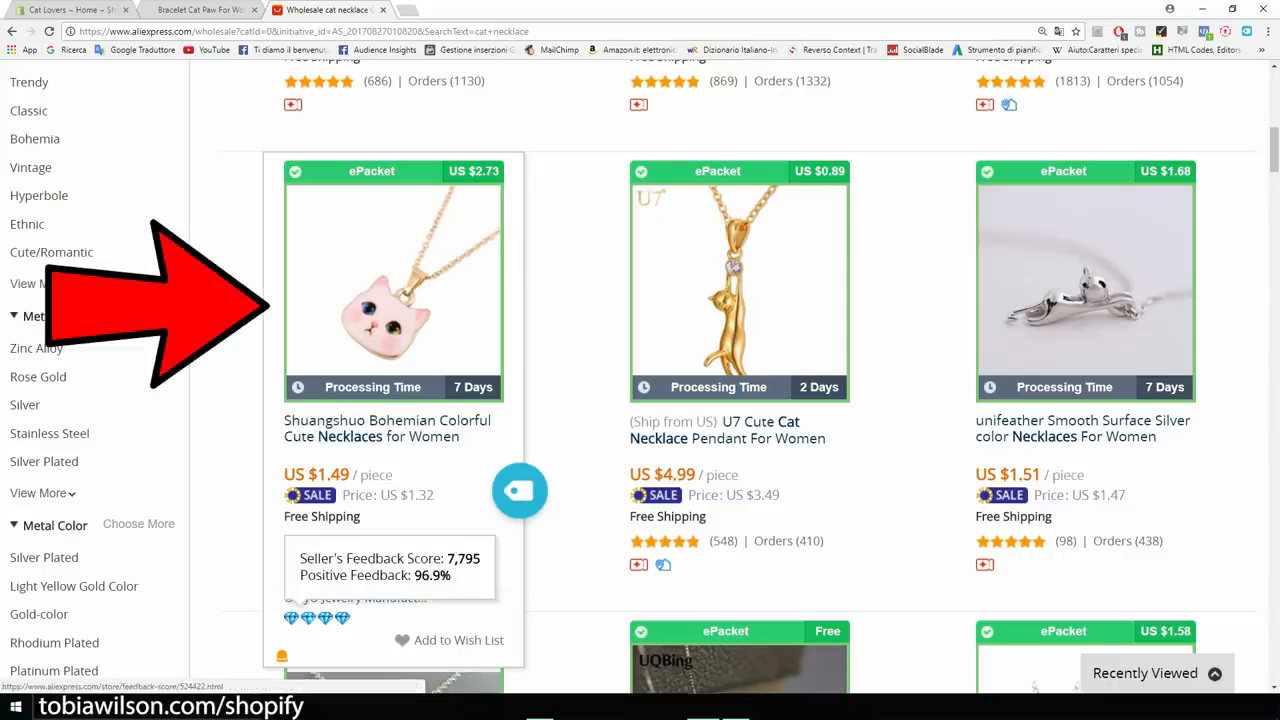
{"action": "left_click", "coordinate": [388, 430]}
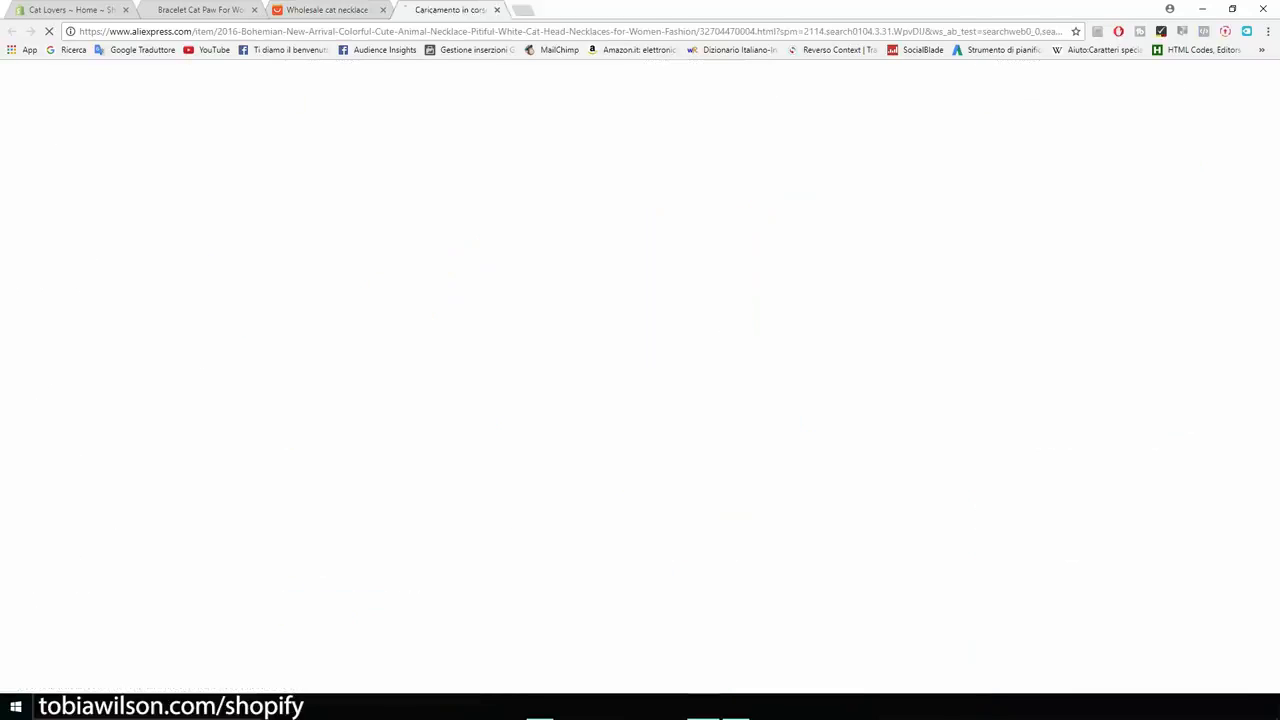
Switch the necklace's United States shipping to ePacket and check the $4.22 total.
{"action": "scroll", "coordinate": [640, 380], "scroll_direction": "down", "scroll_amount": 1}
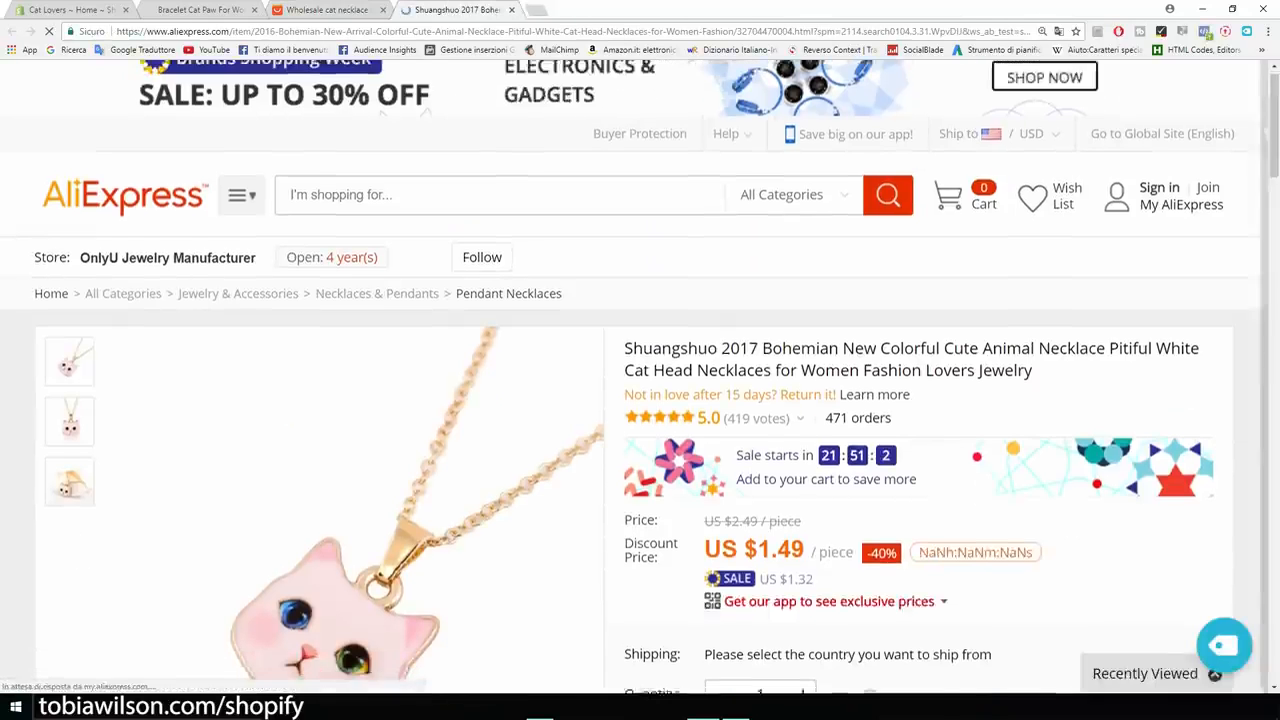
{"action": "scroll", "coordinate": [640, 380], "scroll_direction": "down", "scroll_amount": 3}
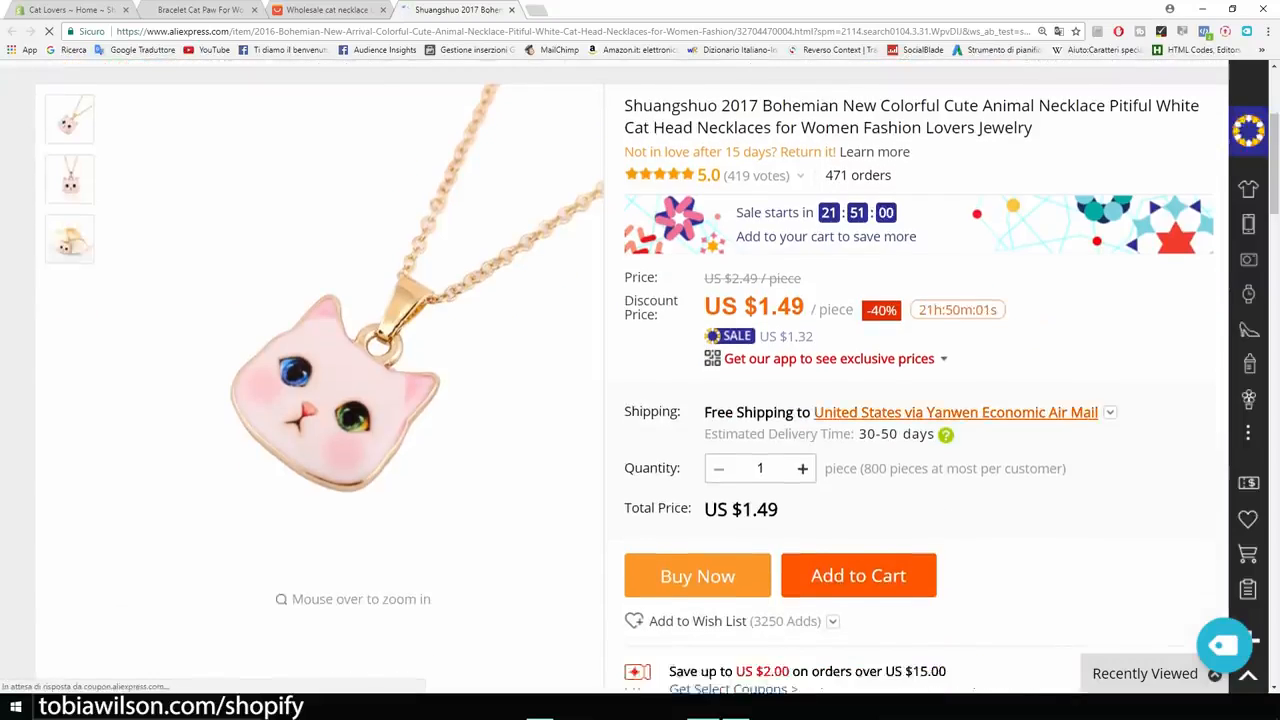
{"action": "left_click", "coordinate": [956, 412]}
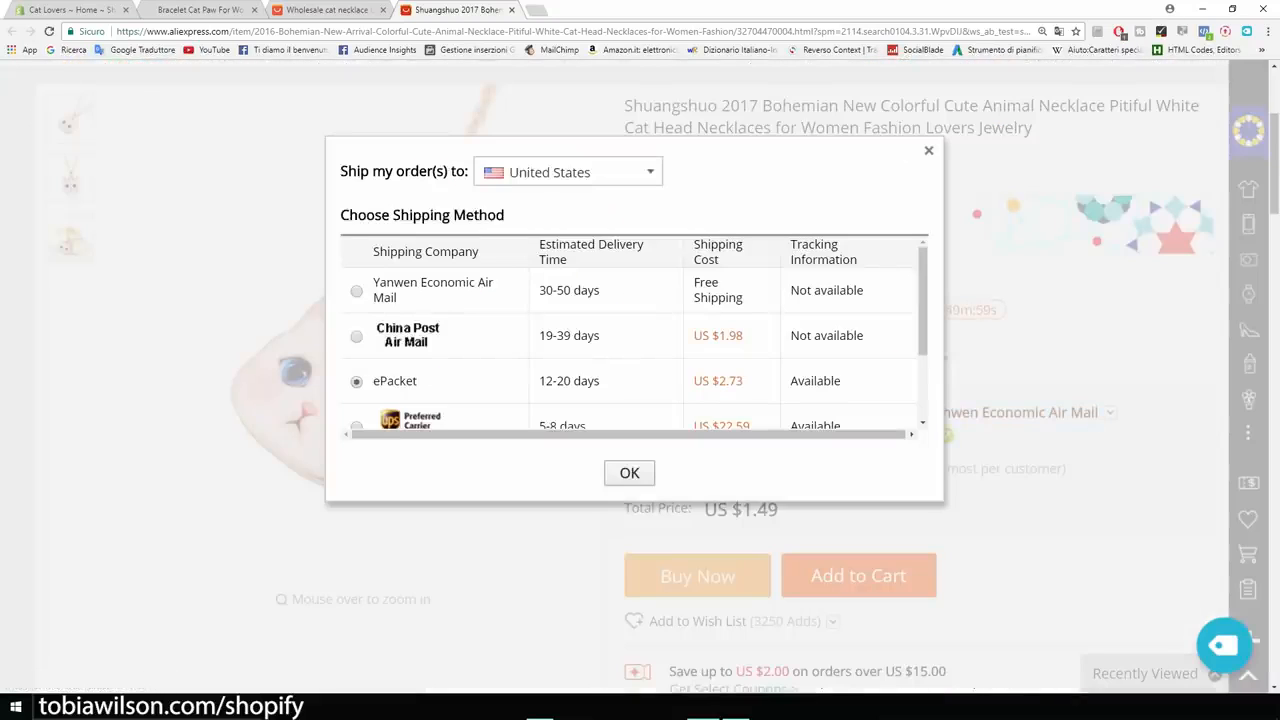
{"action": "left_click", "coordinate": [629, 473]}
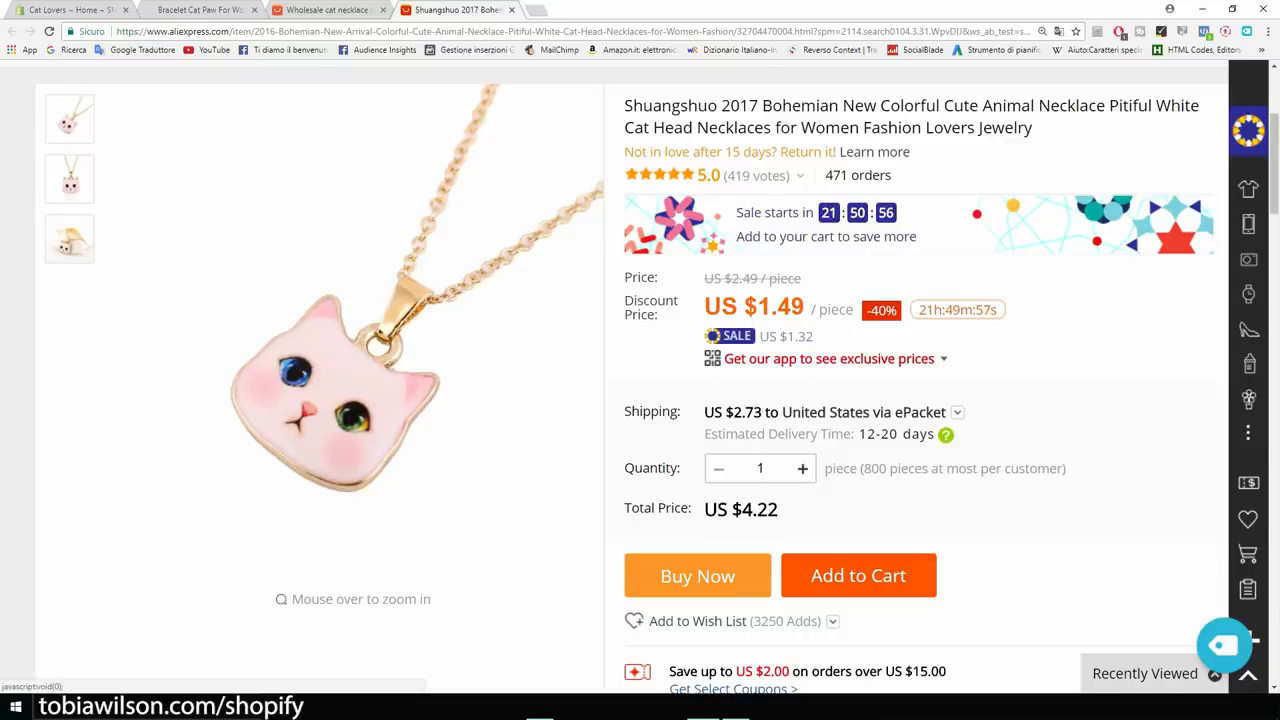
{"action": "scroll", "coordinate": [640, 380], "scroll_direction": "down", "scroll_amount": 1}
{"action": "left_click_drag", "start_coordinate": [780, 376], "coordinate": [733, 376]}
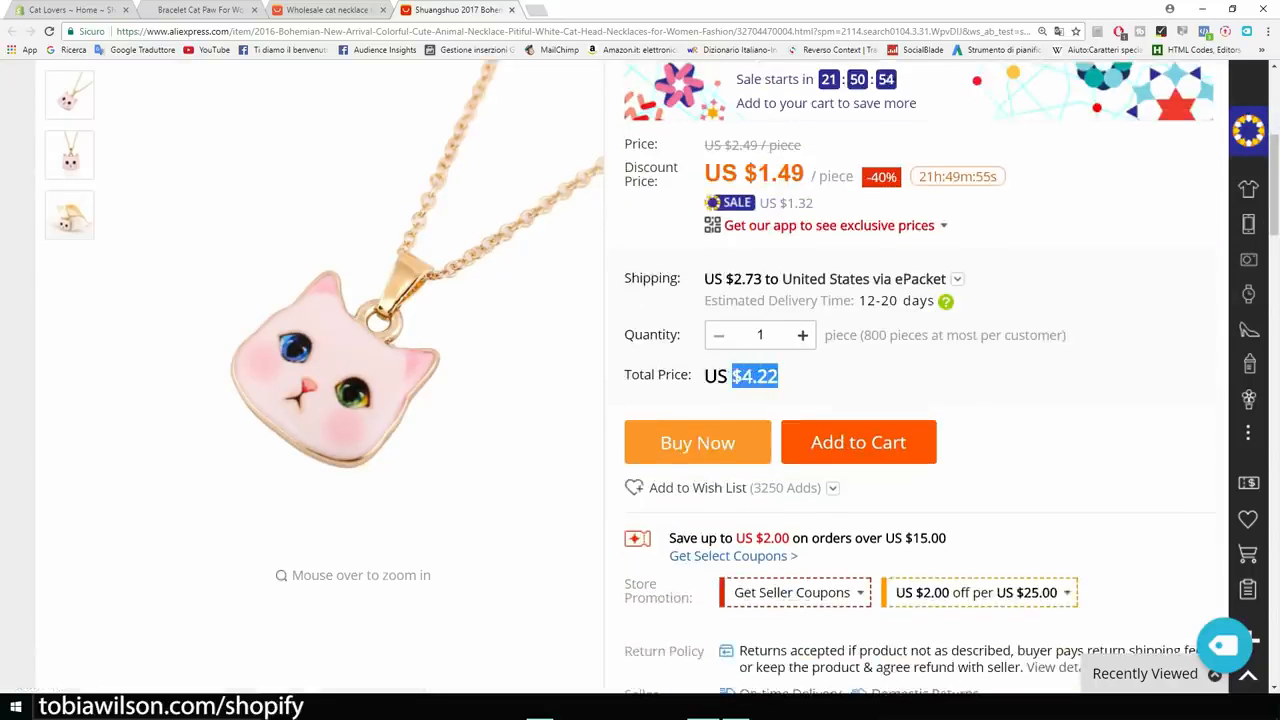
{"action": "left_click", "coordinate": [735, 378]}
Import the necklace into Oberlo and go to the Import List.
{"action": "scroll", "coordinate": [735, 378], "scroll_direction": "up", "scroll_amount": 3}
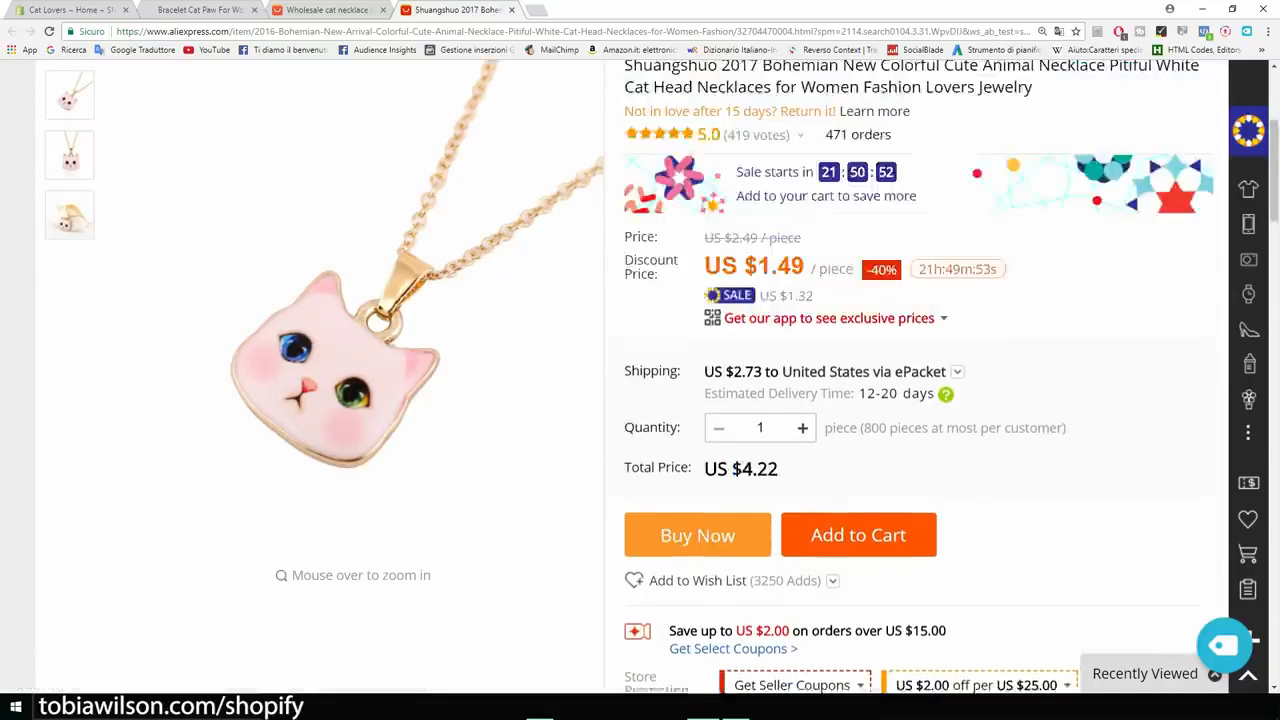
{"action": "scroll", "coordinate": [640, 380], "scroll_direction": "down", "scroll_amount": 3}
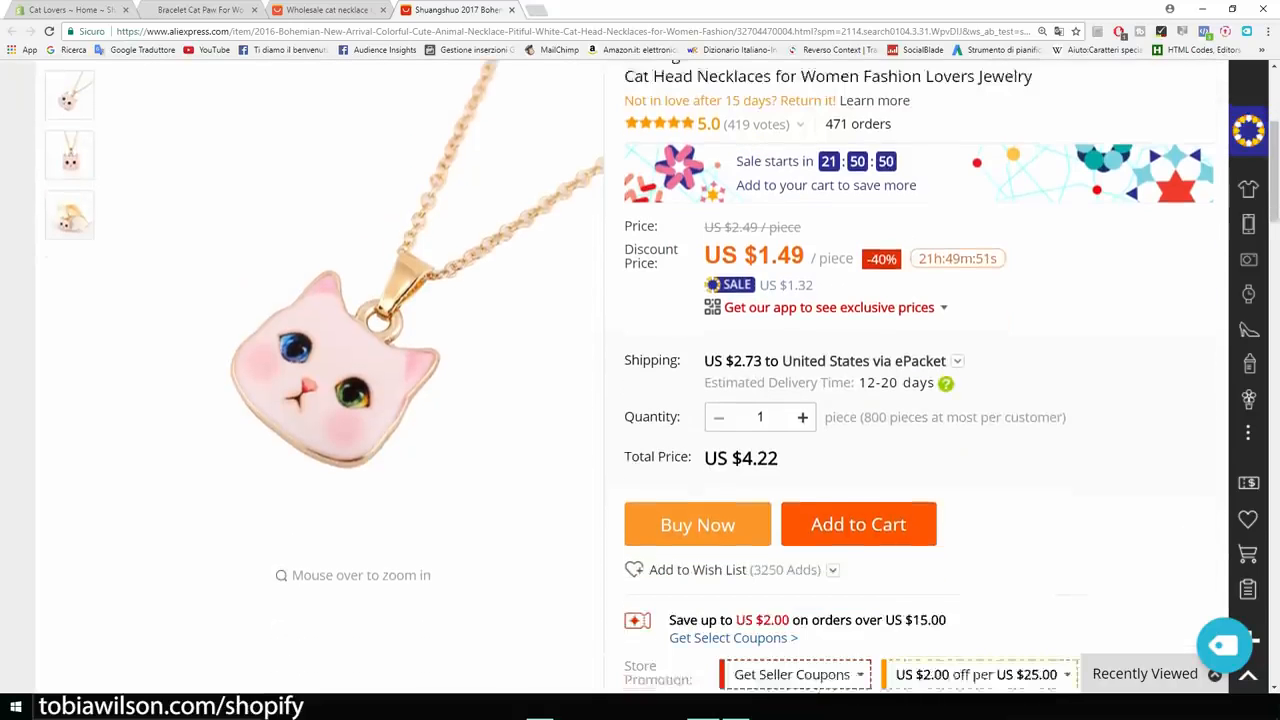
{"action": "scroll", "coordinate": [952, 376], "scroll_direction": "down", "scroll_amount": 1}
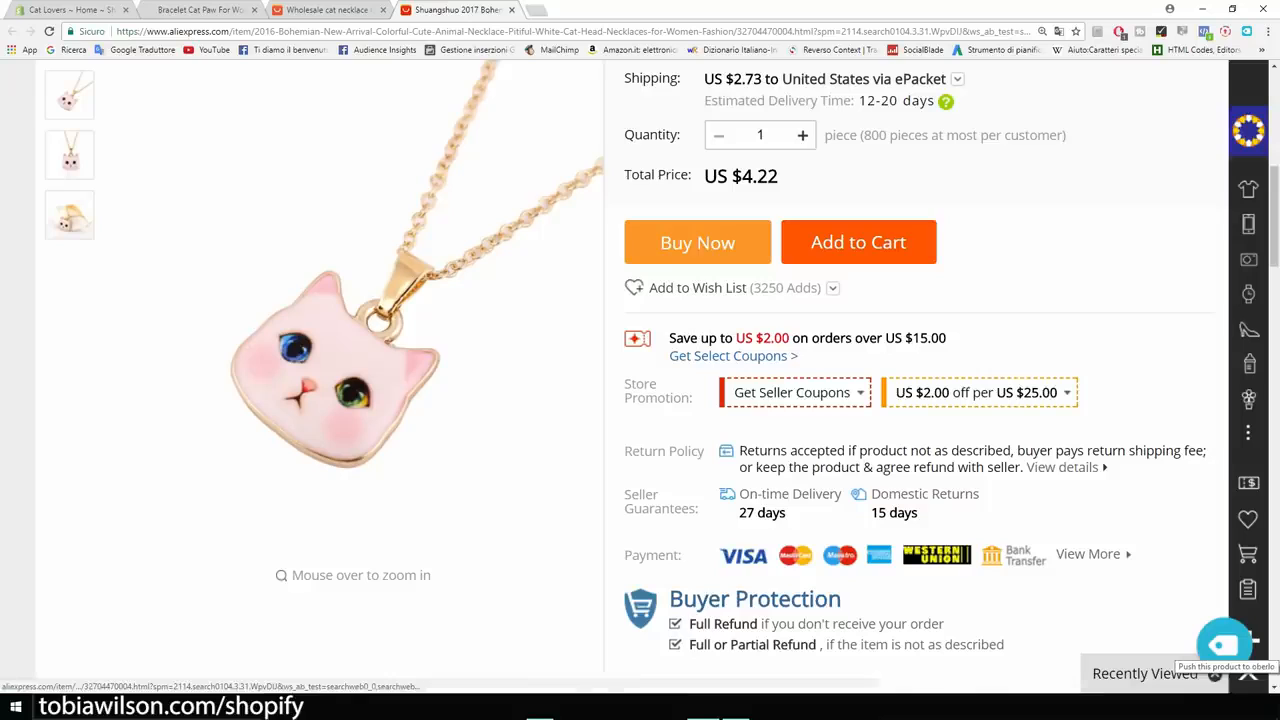
{"action": "left_click", "coordinate": [1222, 645]}
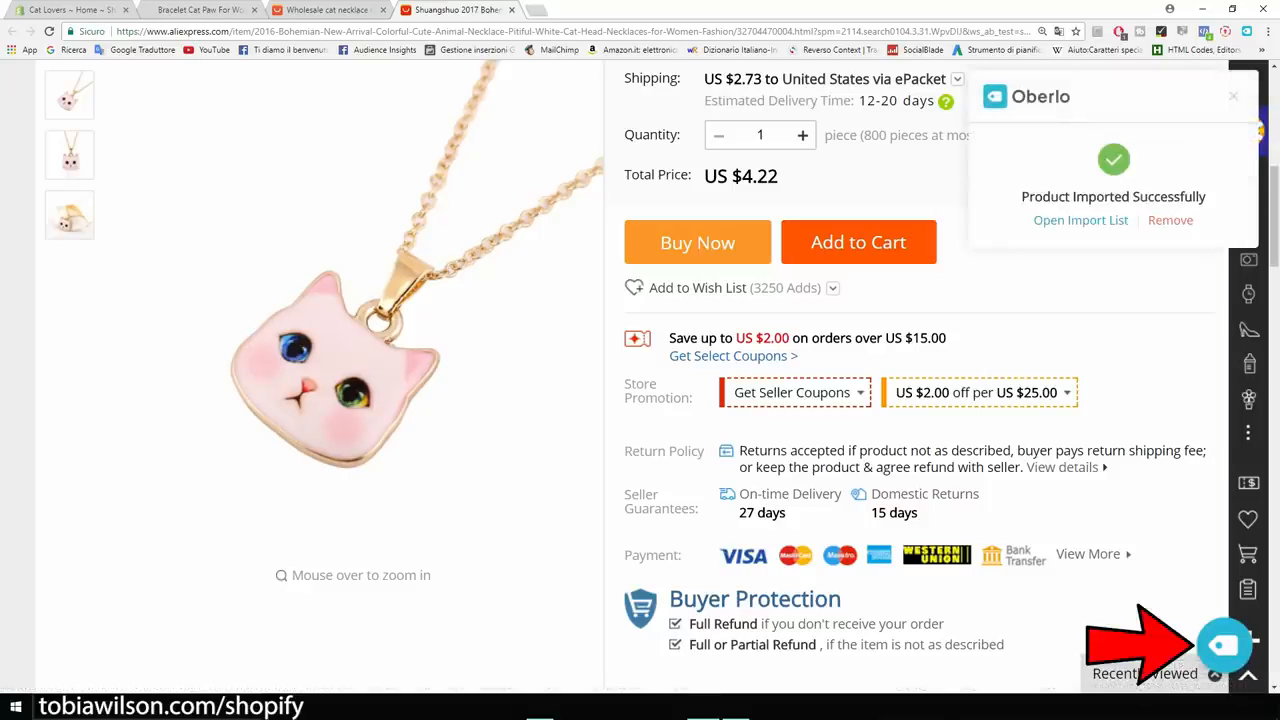
{"action": "left_click", "coordinate": [1080, 220]}
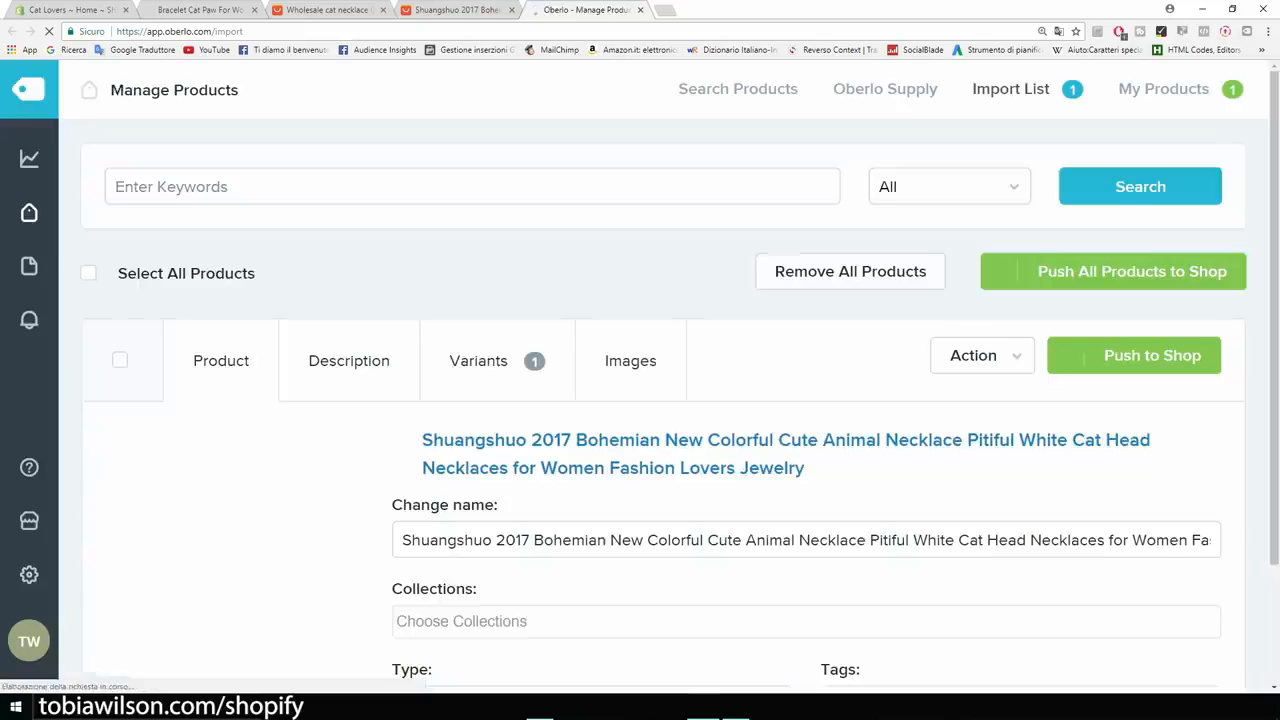
Replace the long product name with 'Cat Lover Necklace'.
{"action": "scroll", "coordinate": [640, 400], "scroll_direction": "down", "scroll_amount": 1}
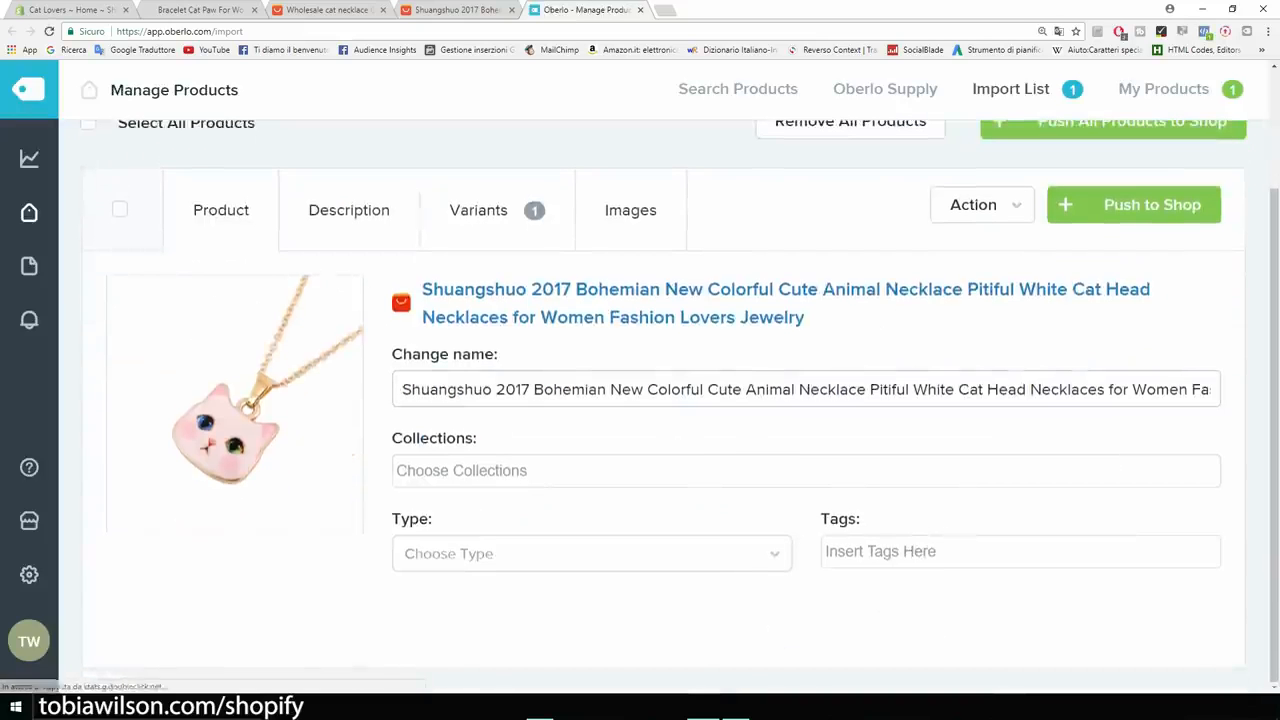
{"action": "left_click_drag", "start_coordinate": [402, 389], "coordinate": [1236, 391]}
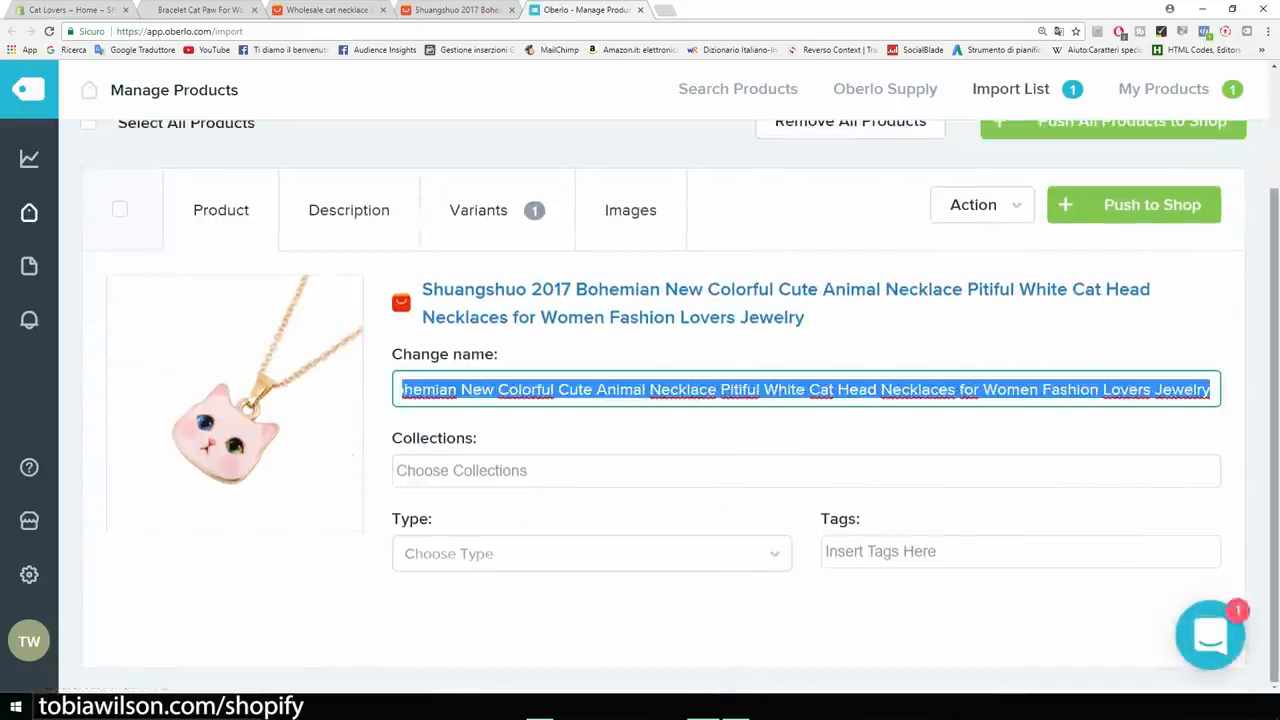
{"action": "key", "text": "BackSpace"}
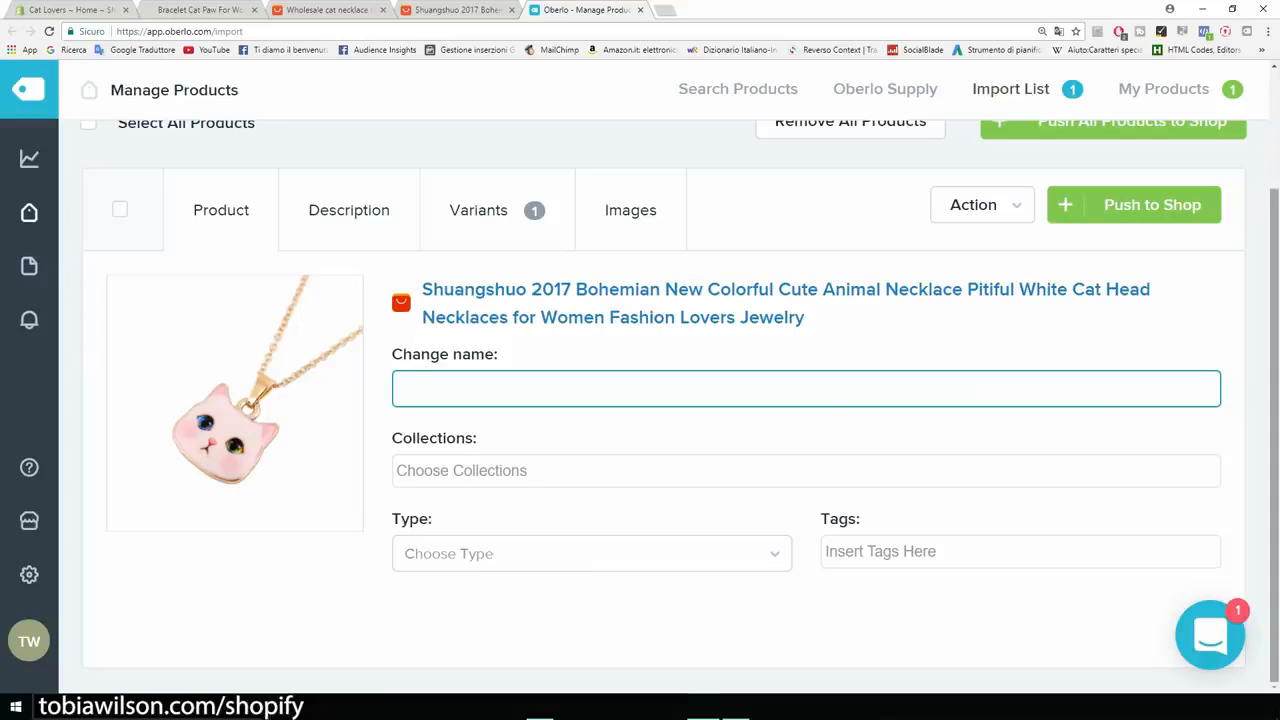
{"action": "type", "text": "Cat Lover Ne"}
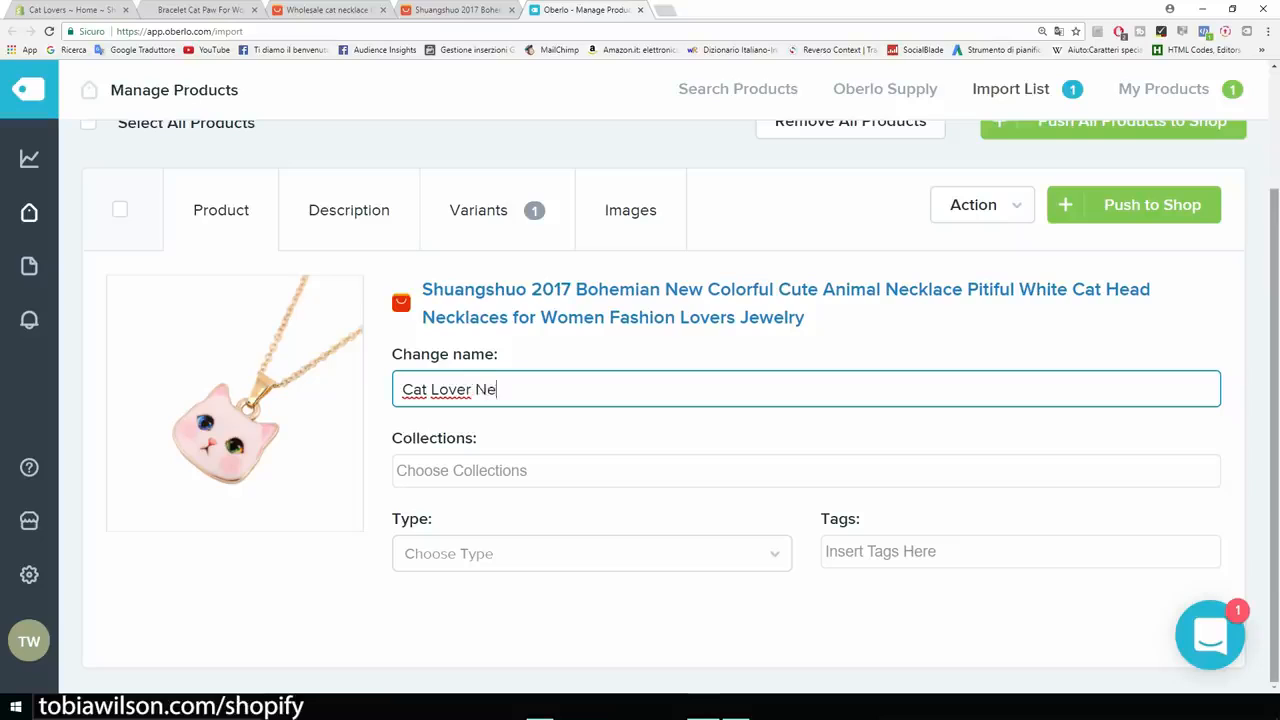
{"action": "type", "text": "cklace"}
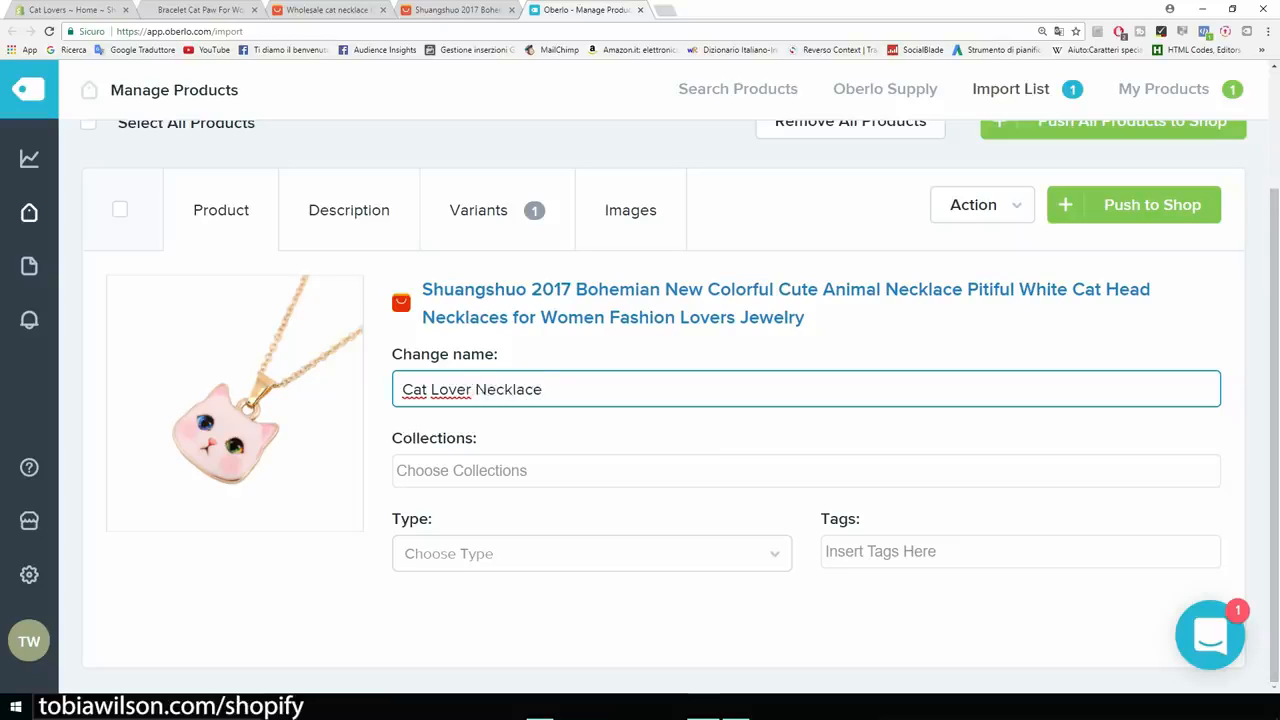
{"action": "key", "text": "Tab"}
Add the necklace to the Home page collection with type and tag 'necklace'.
{"action": "key", "text": "Return"}
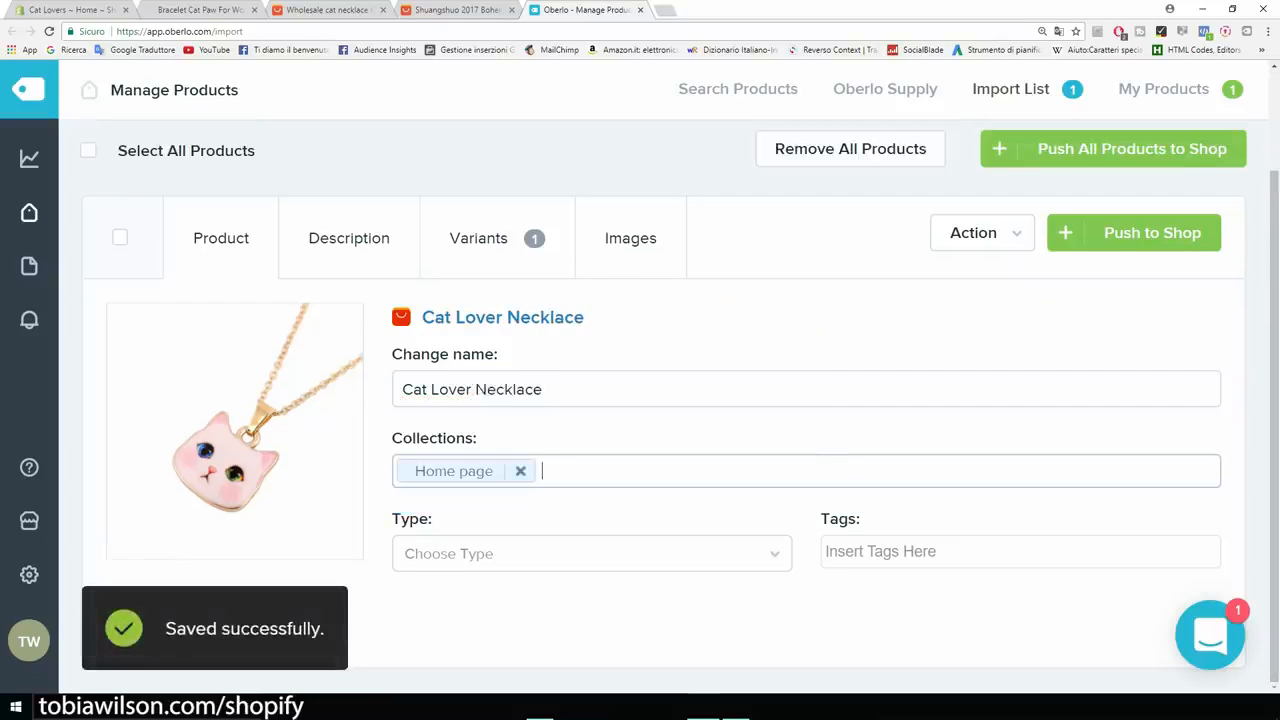
{"action": "key", "text": "Tab"}
{"action": "key", "text": "Down"}
{"action": "key", "text": "Return"}
{"action": "key", "text": "Tab"}
{"action": "key", "text": "Down"}
{"action": "key", "text": "Down"}
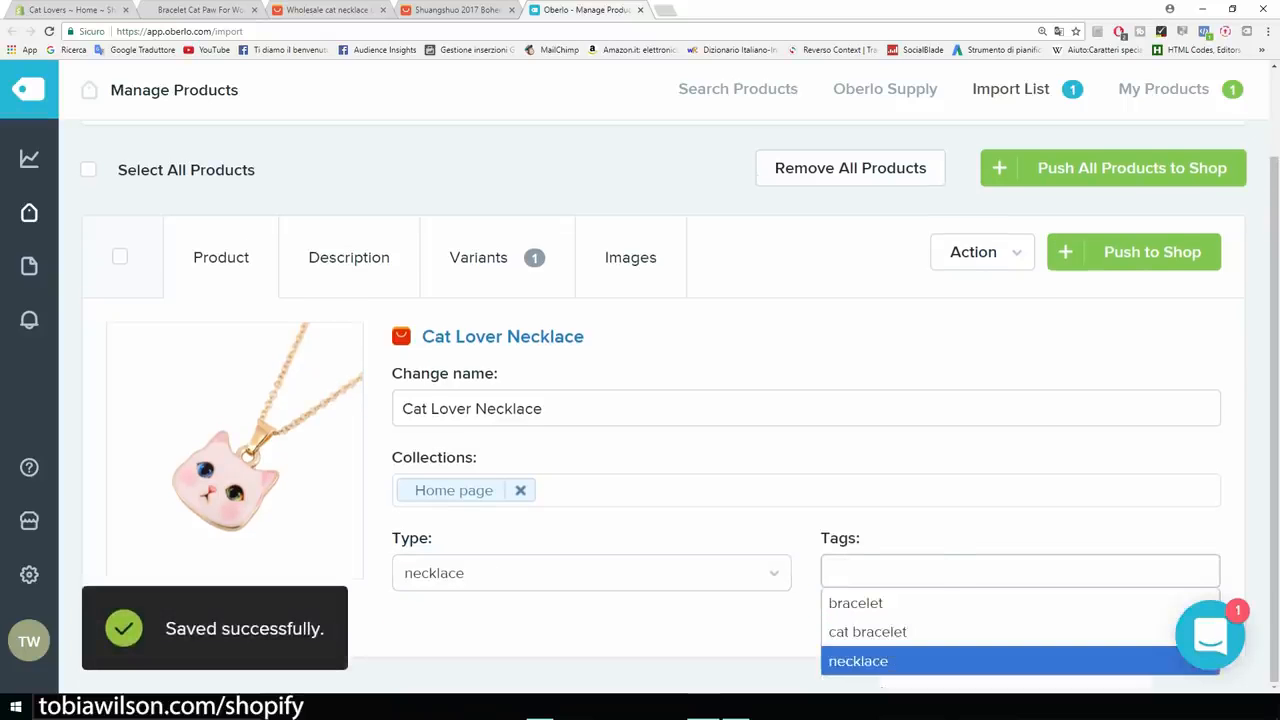
{"action": "key", "text": "Return"}
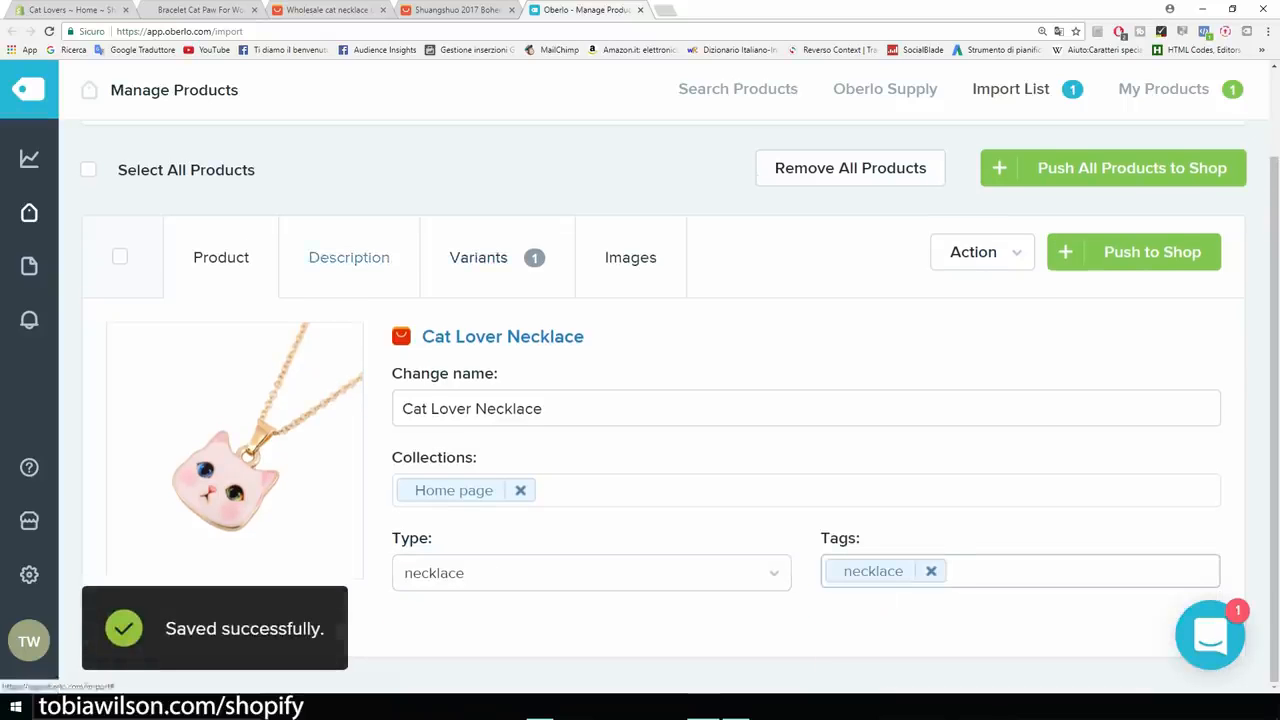
Show the necklace's Description section.
{"action": "left_click", "coordinate": [349, 258]}
{"action": "scroll", "coordinate": [540, 480], "scroll_direction": "down", "scroll_amount": 5}
{"action": "scroll", "coordinate": [540, 480], "scroll_direction": "up", "scroll_amount": 5}
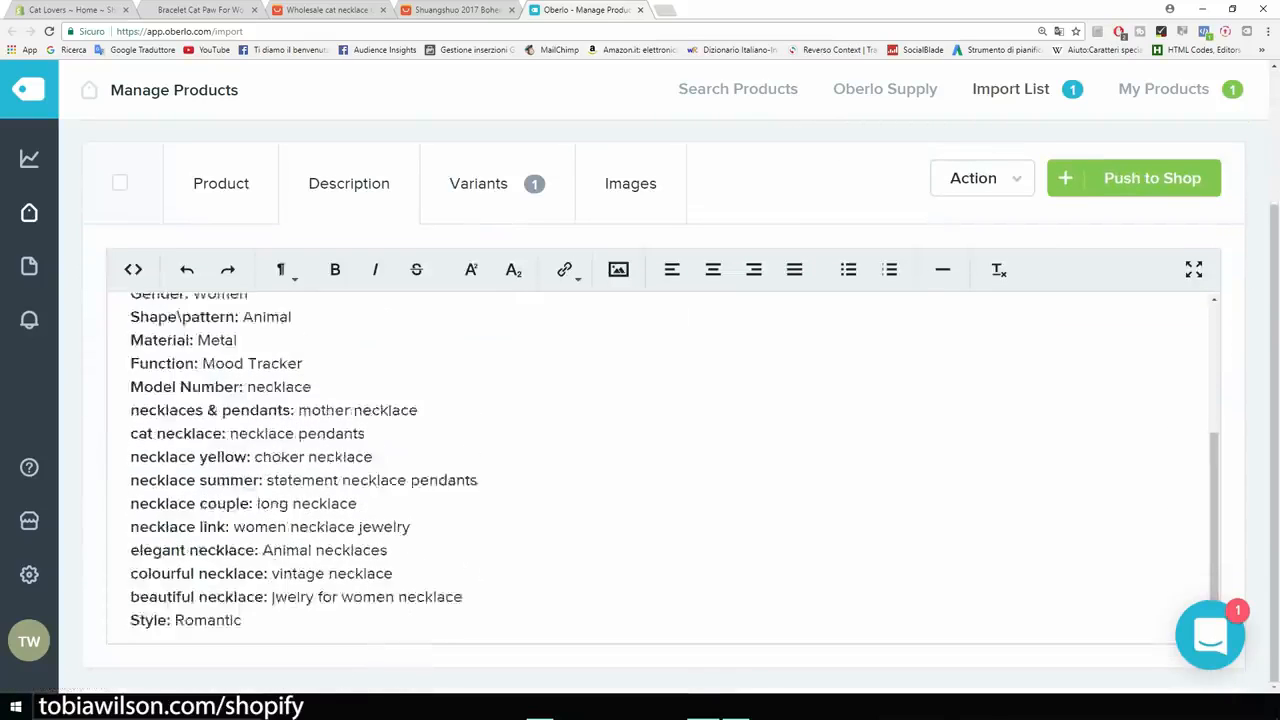
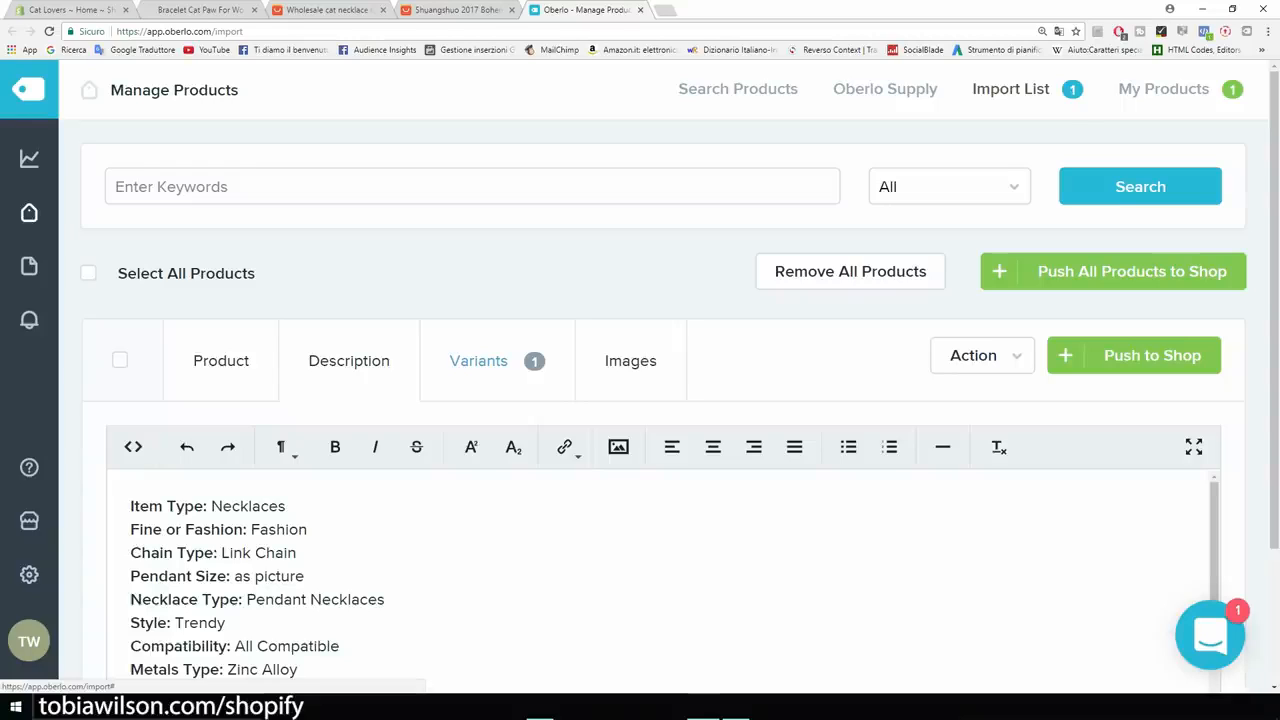
Change the necklace variant's price and compared-at price from 2.98 to 19.99.
{"action": "left_click", "coordinate": [478, 360]}
{"action": "scroll", "coordinate": [478, 360], "scroll_direction": "down", "scroll_amount": 2}
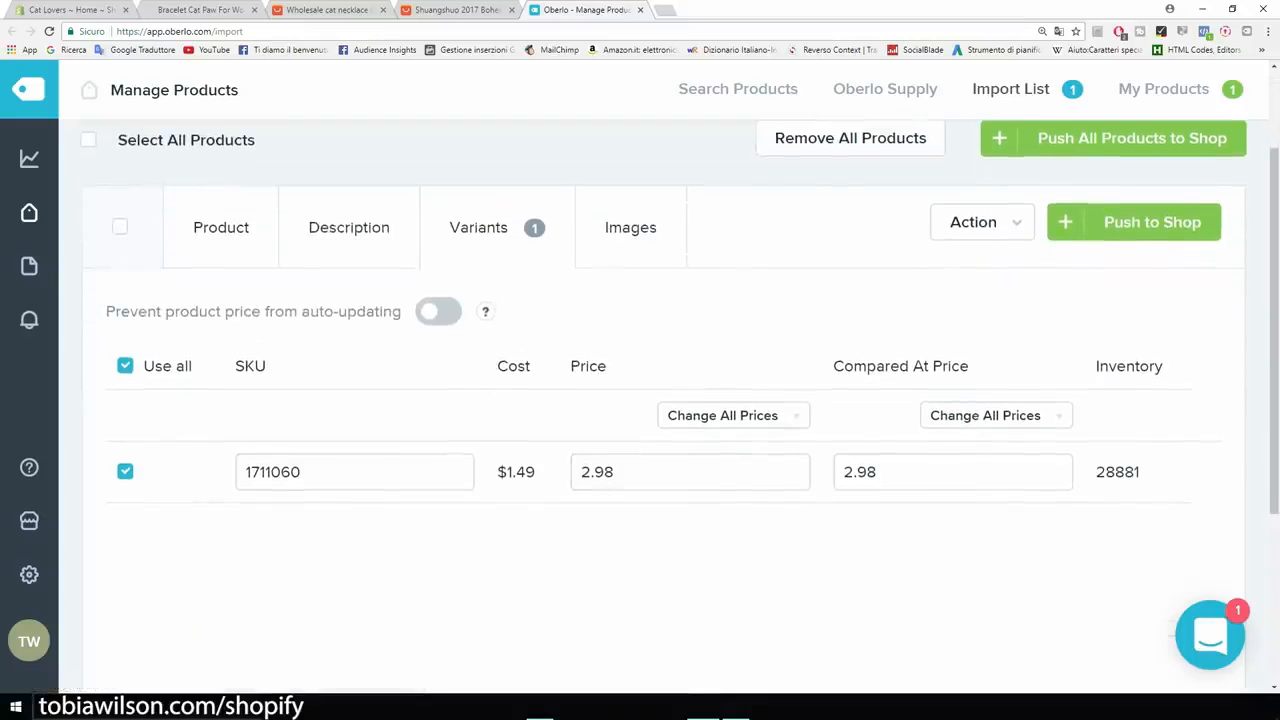
{"action": "left_click_drag", "start_coordinate": [622, 472], "coordinate": [578, 472]}
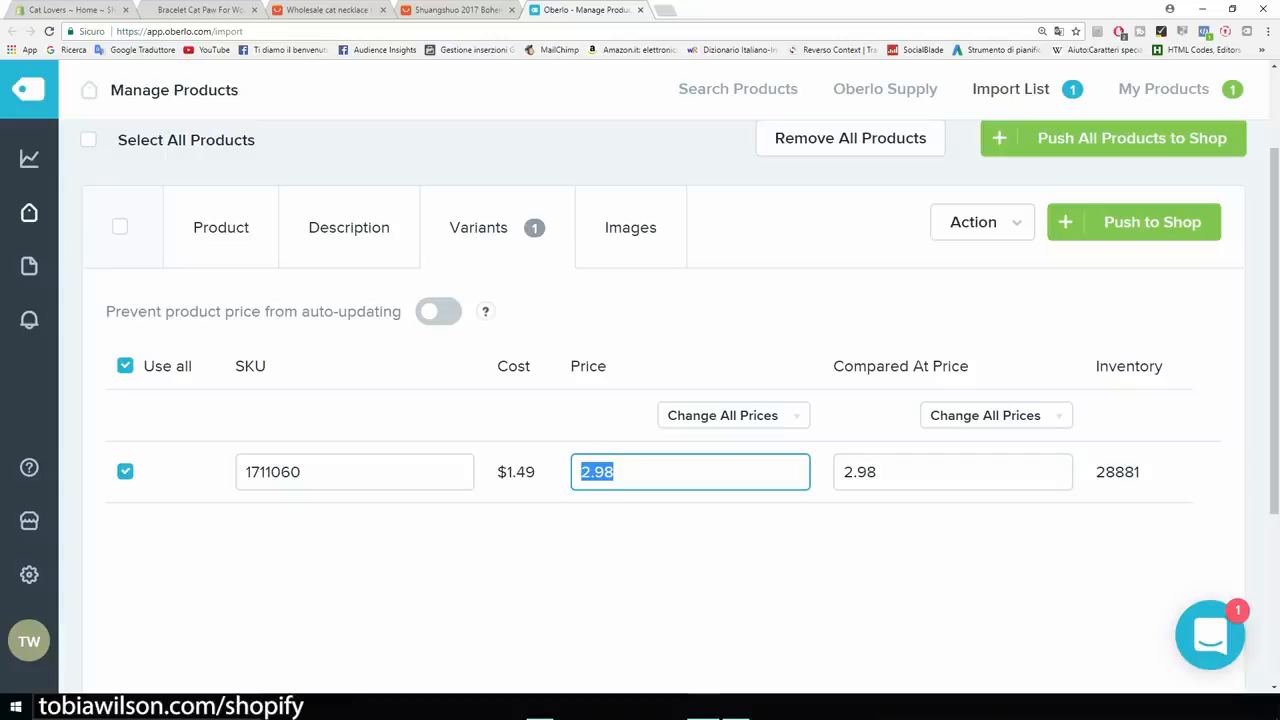
{"action": "type", "text": "19.99"}
{"action": "left_click_drag", "start_coordinate": [879, 472], "coordinate": [841, 472]}
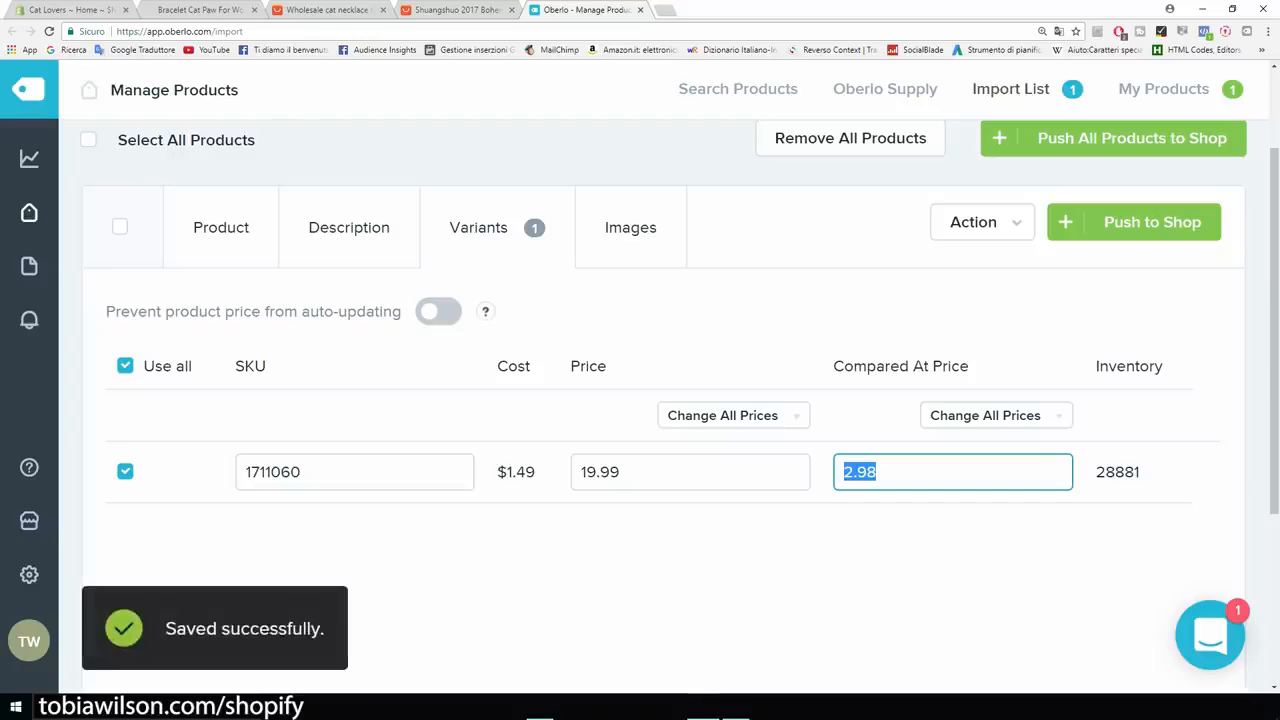
{"action": "type", "text": "19.99"}
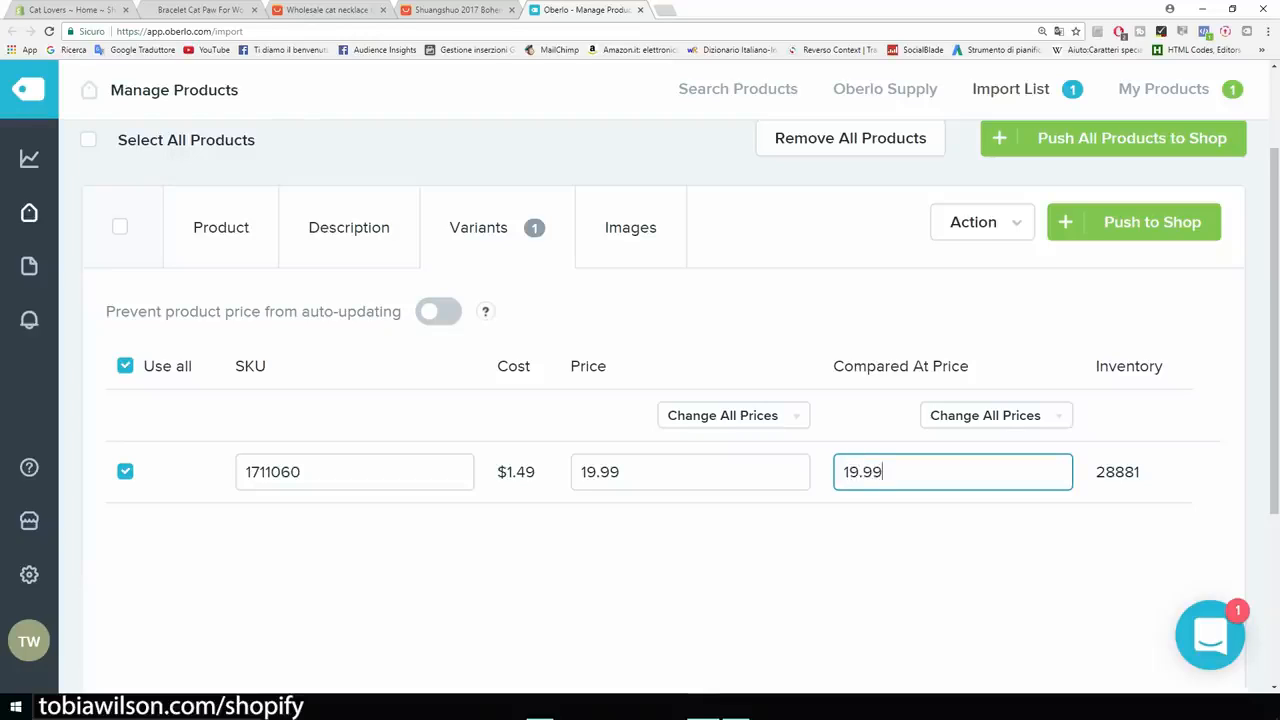
{"action": "key", "text": "ctrl+a"}
{"action": "left_click", "coordinate": [800, 580]}
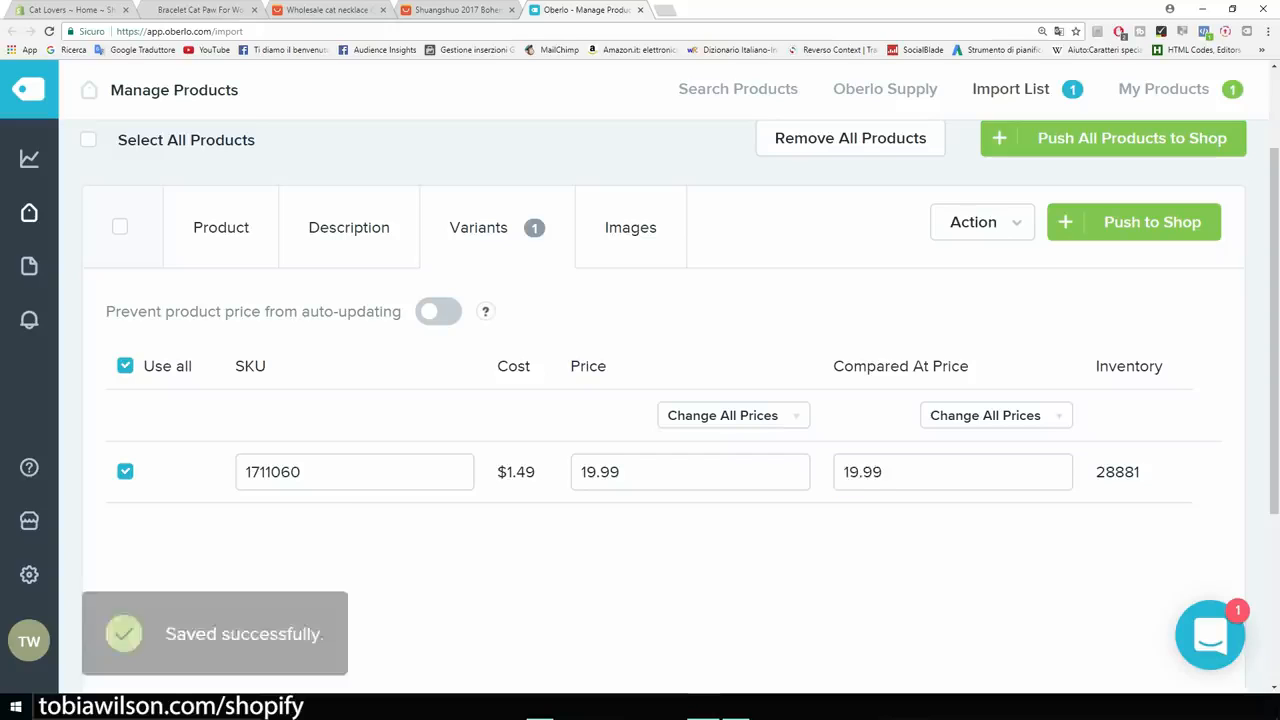
Compare against the bracelet's sale price and recheck the 19.99 compared-at price.
{"action": "left_click", "coordinate": [185, 10]}
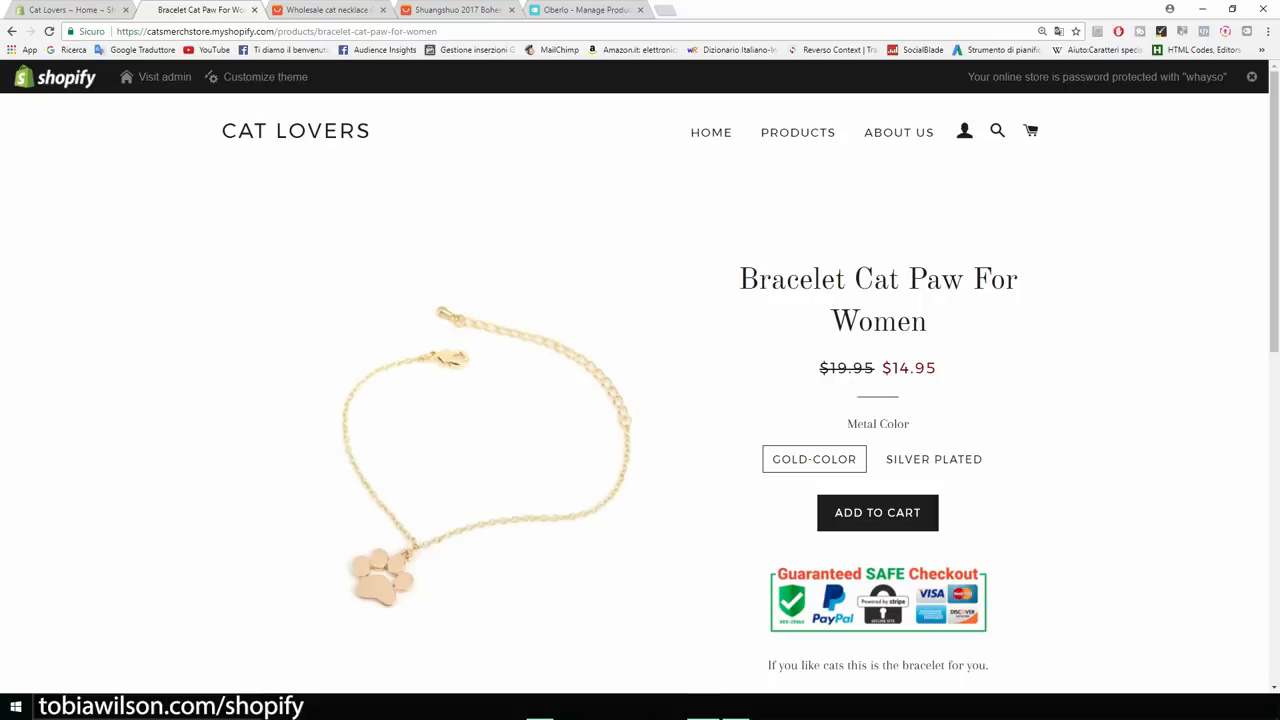
{"action": "left_click_drag", "start_coordinate": [938, 368], "coordinate": [897, 368]}
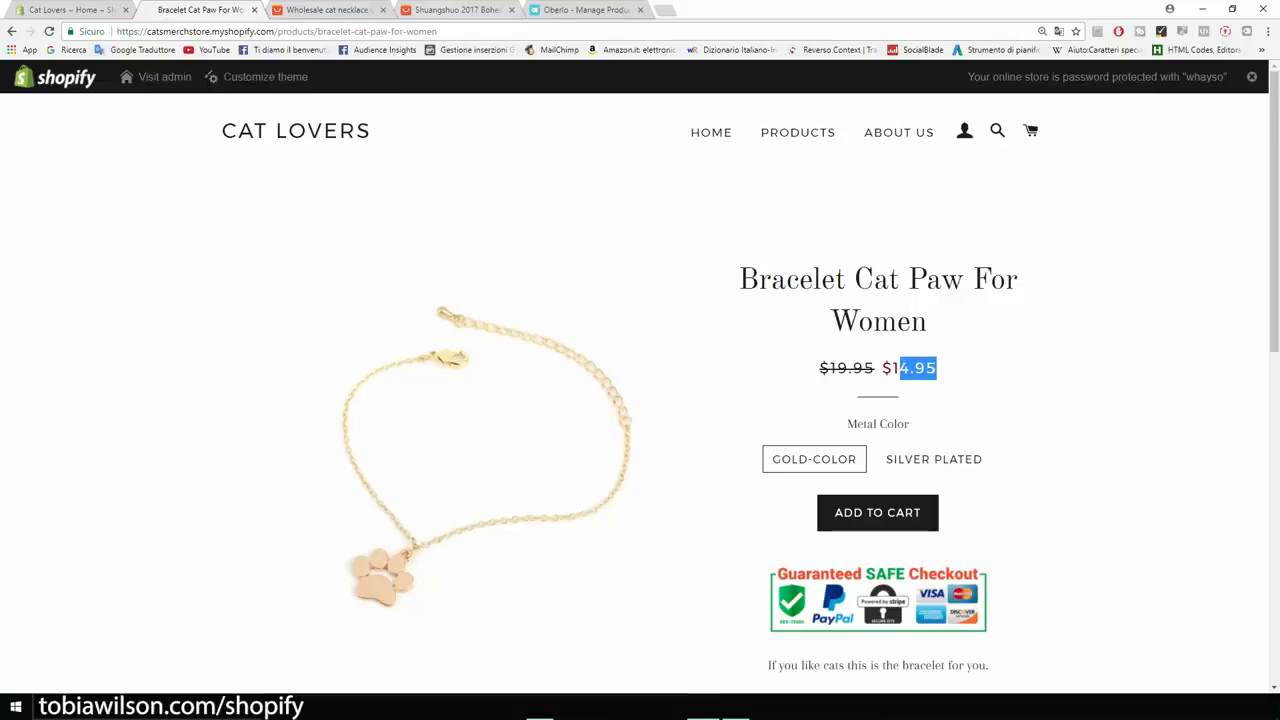
{"action": "left_click", "coordinate": [585, 10]}
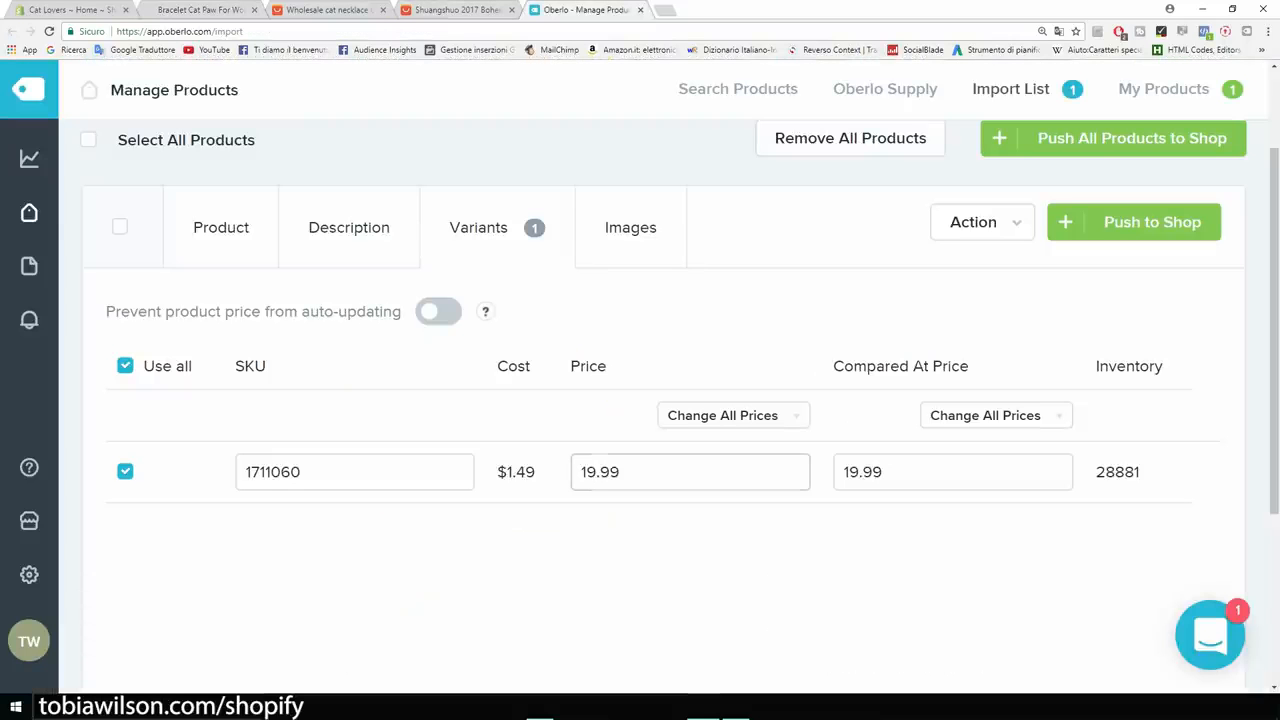
{"action": "left_click", "coordinate": [904, 472]}
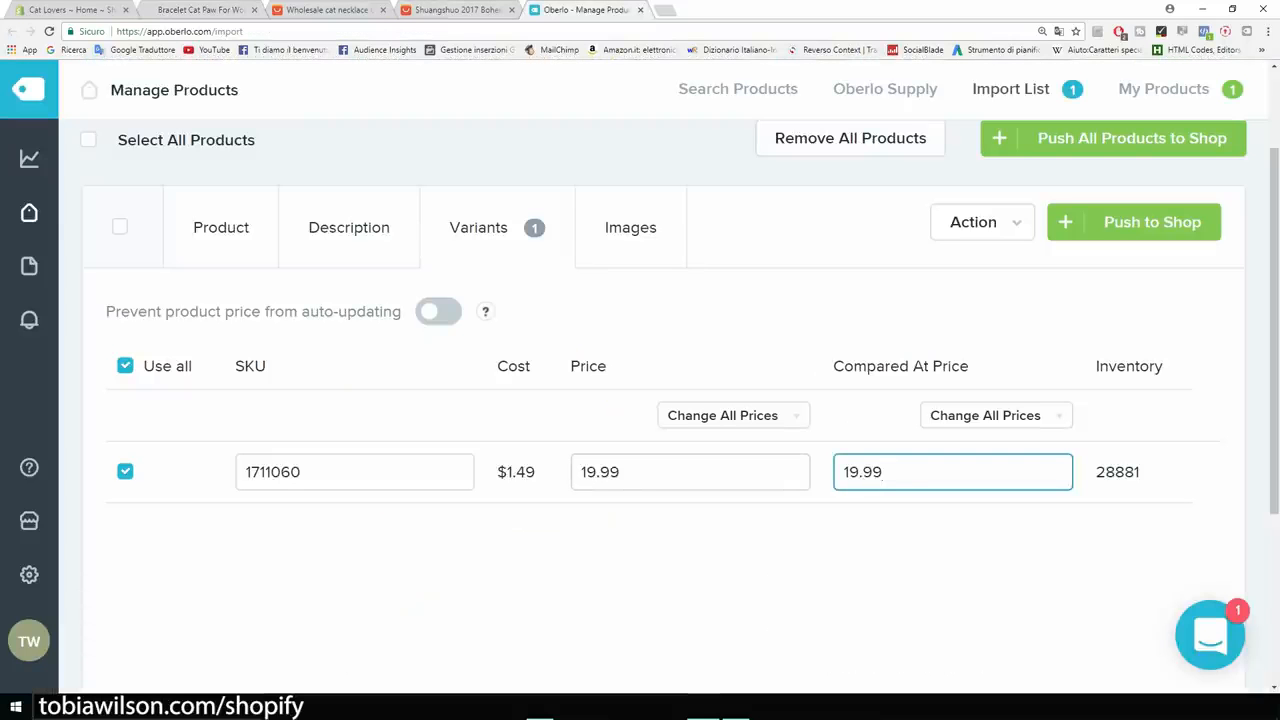
Add the first two necklace images and push the product to the Shopify store.
{"action": "left_click", "coordinate": [630, 227]}
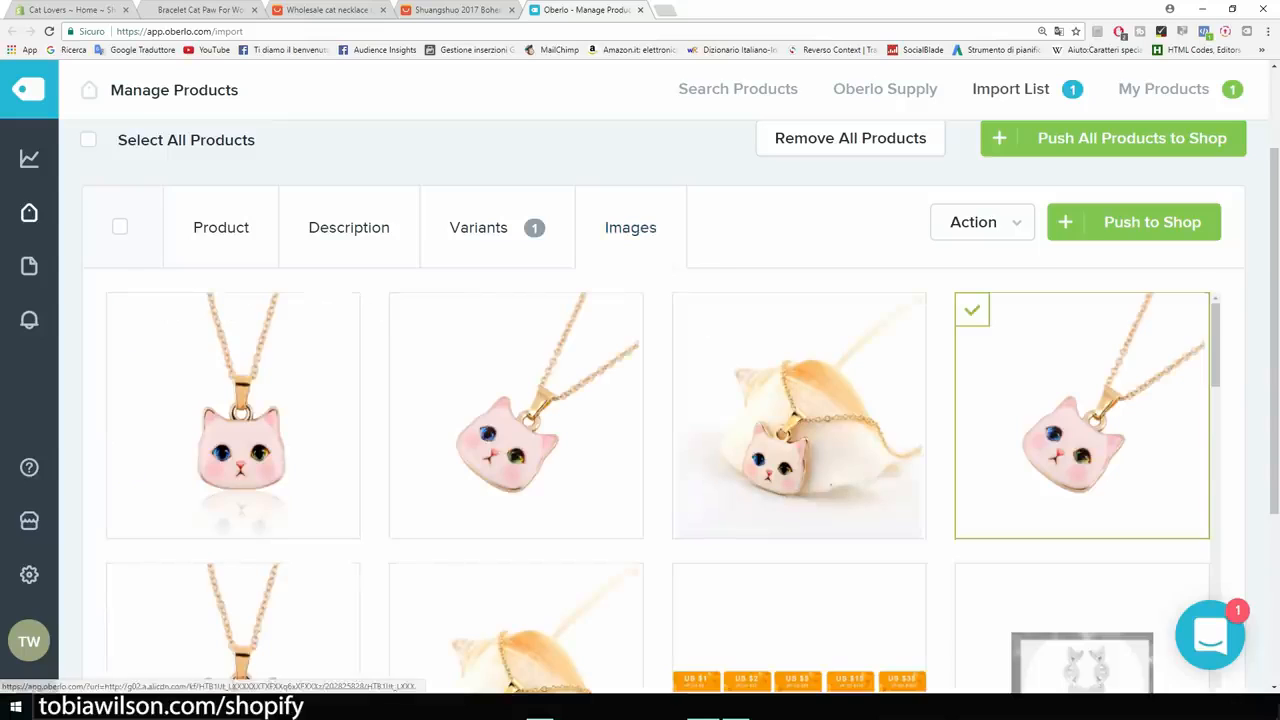
{"action": "mouse_move", "coordinate": [233, 400]}
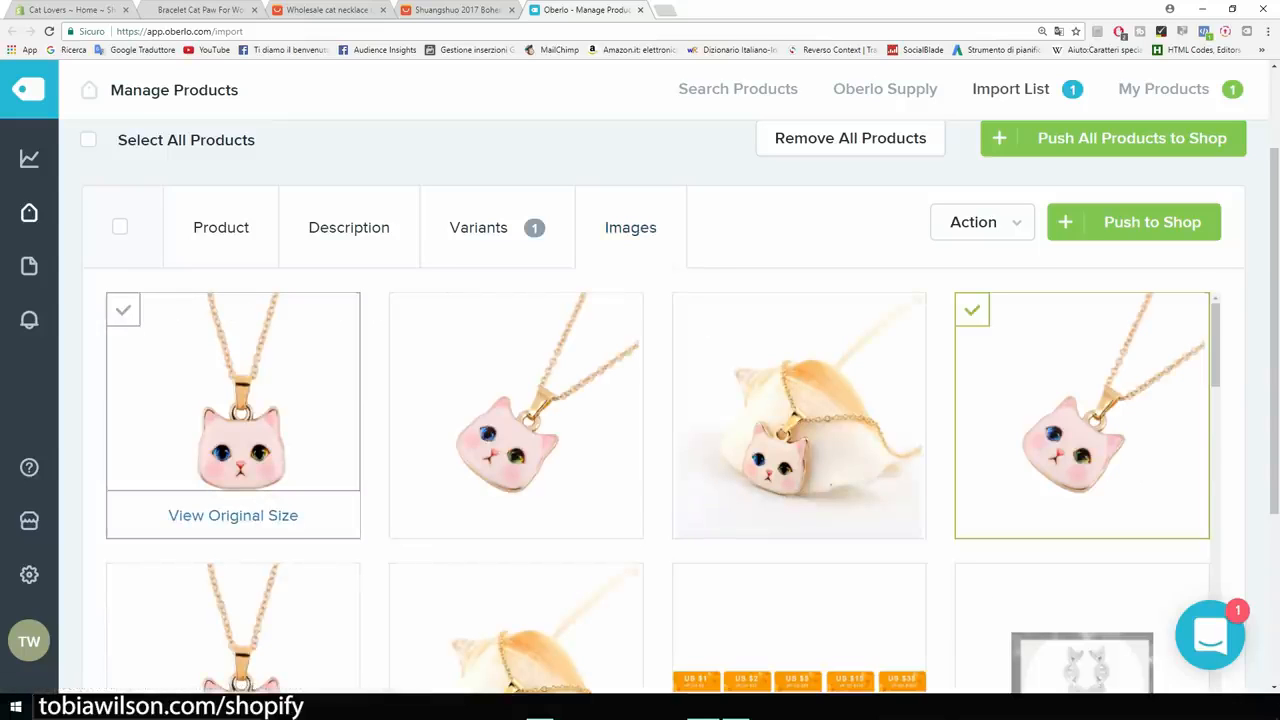
{"action": "left_click", "coordinate": [233, 400]}
{"action": "left_click", "coordinate": [516, 400]}
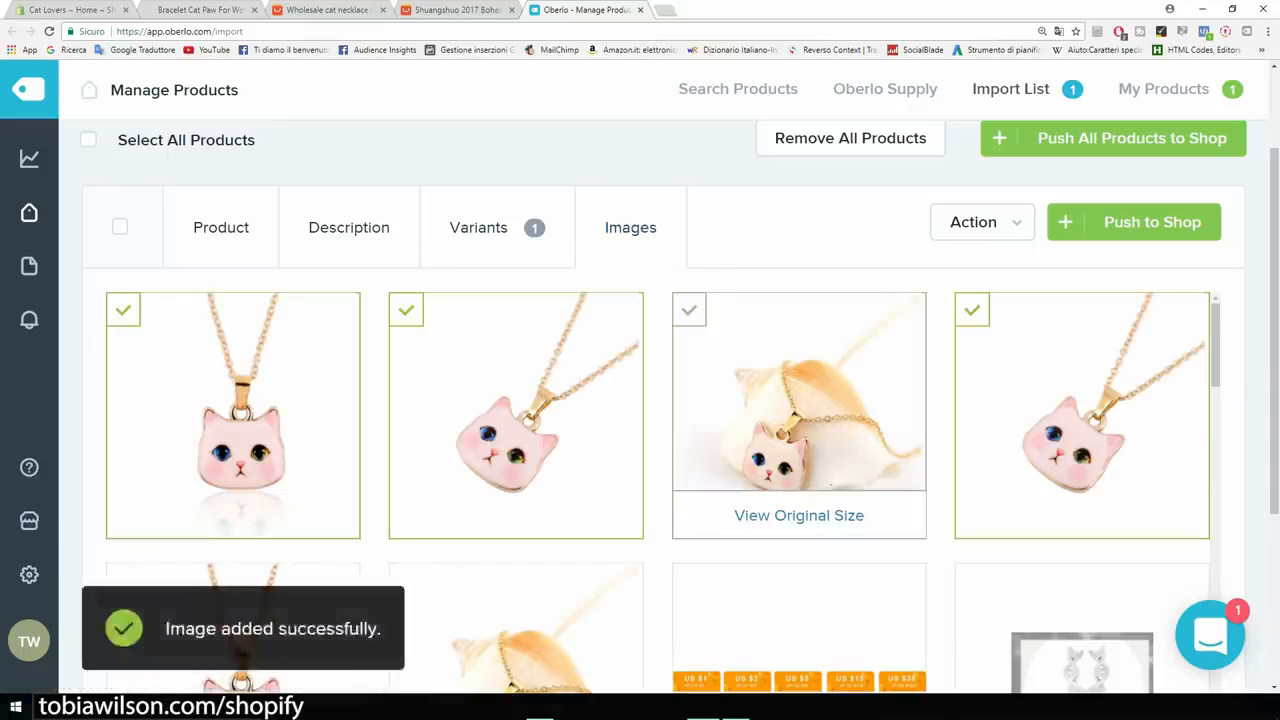
{"action": "scroll", "coordinate": [799, 420], "scroll_direction": "down", "scroll_amount": 3}
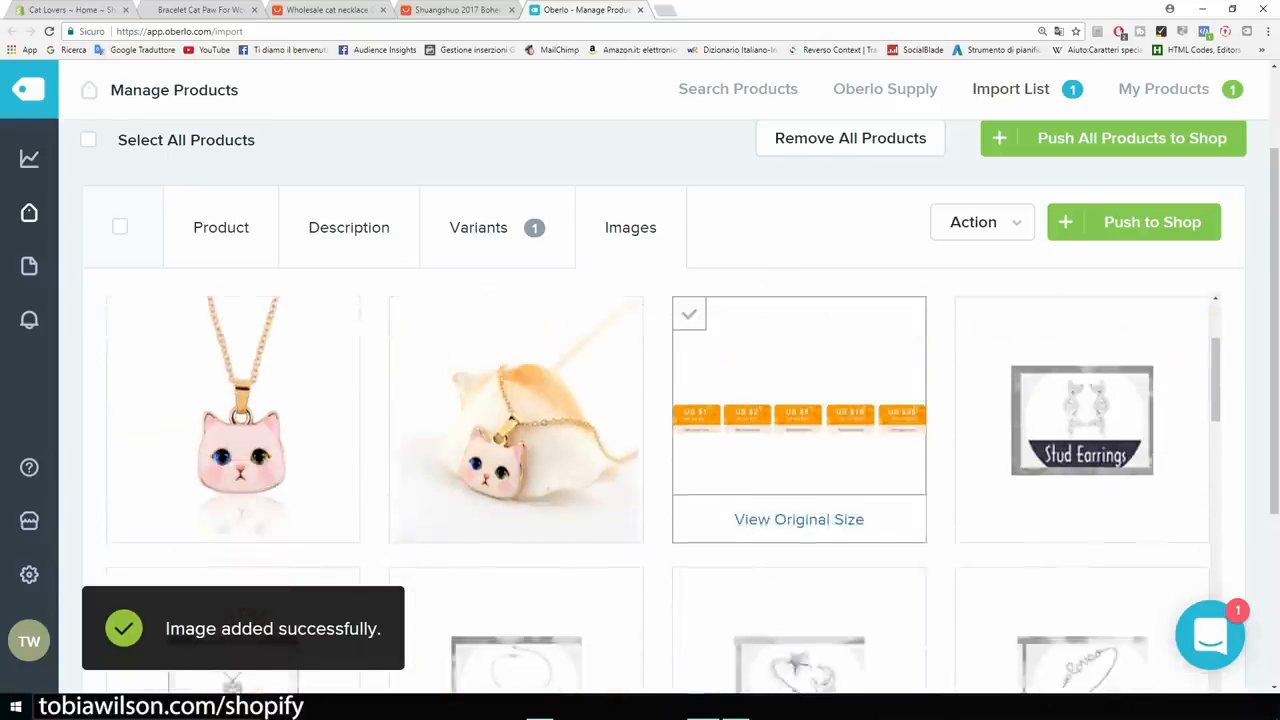
{"action": "scroll", "coordinate": [799, 420], "scroll_direction": "up", "scroll_amount": 5}
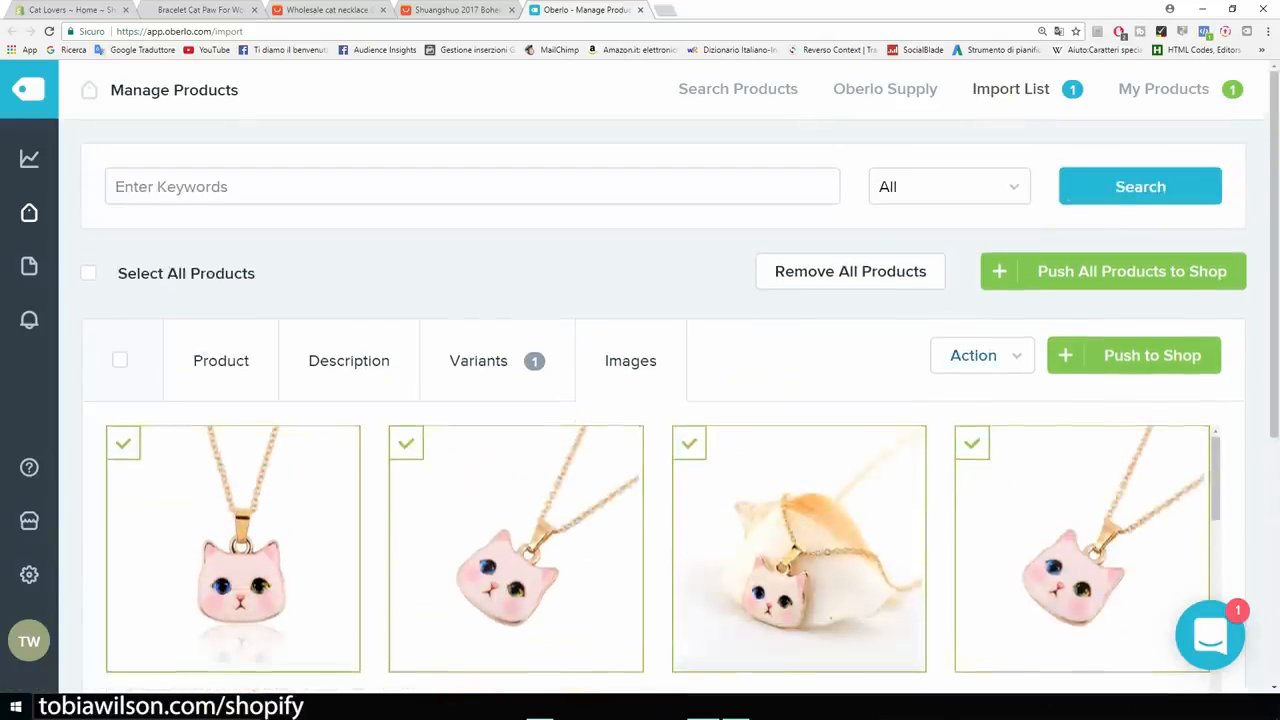
{"action": "left_click", "coordinate": [1152, 355]}
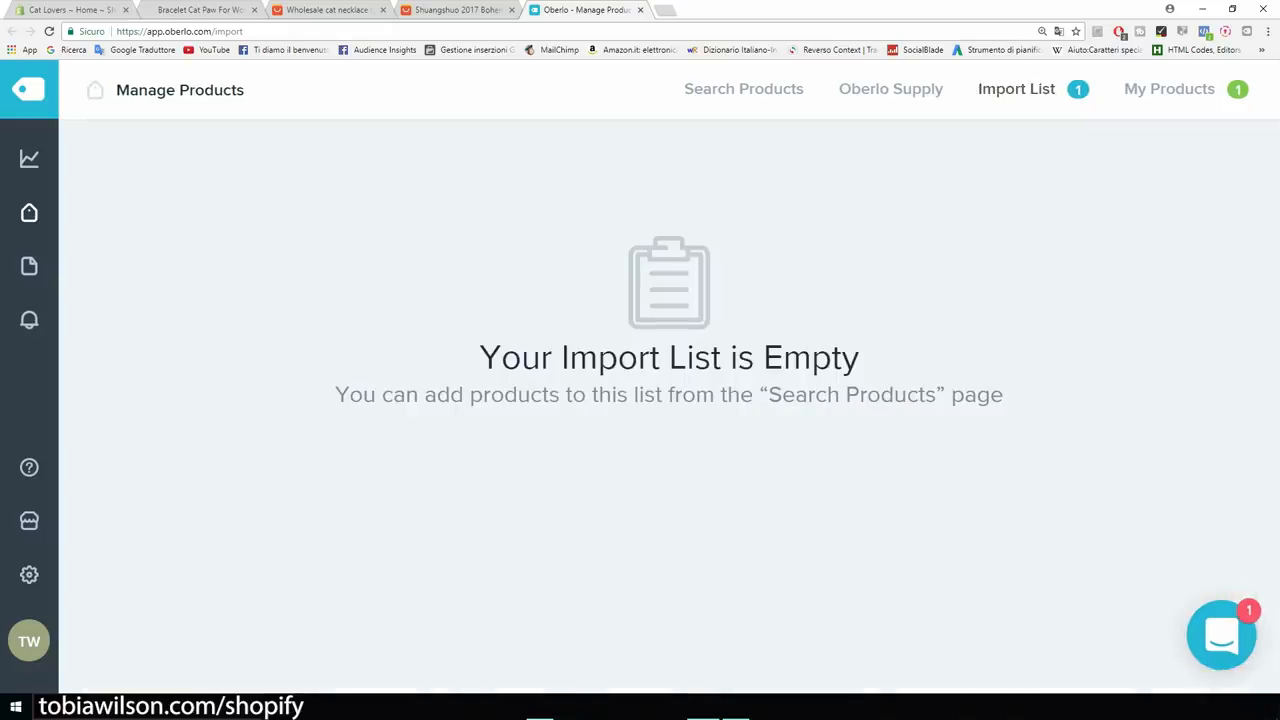
{"action": "left_click", "coordinate": [65, 9]}
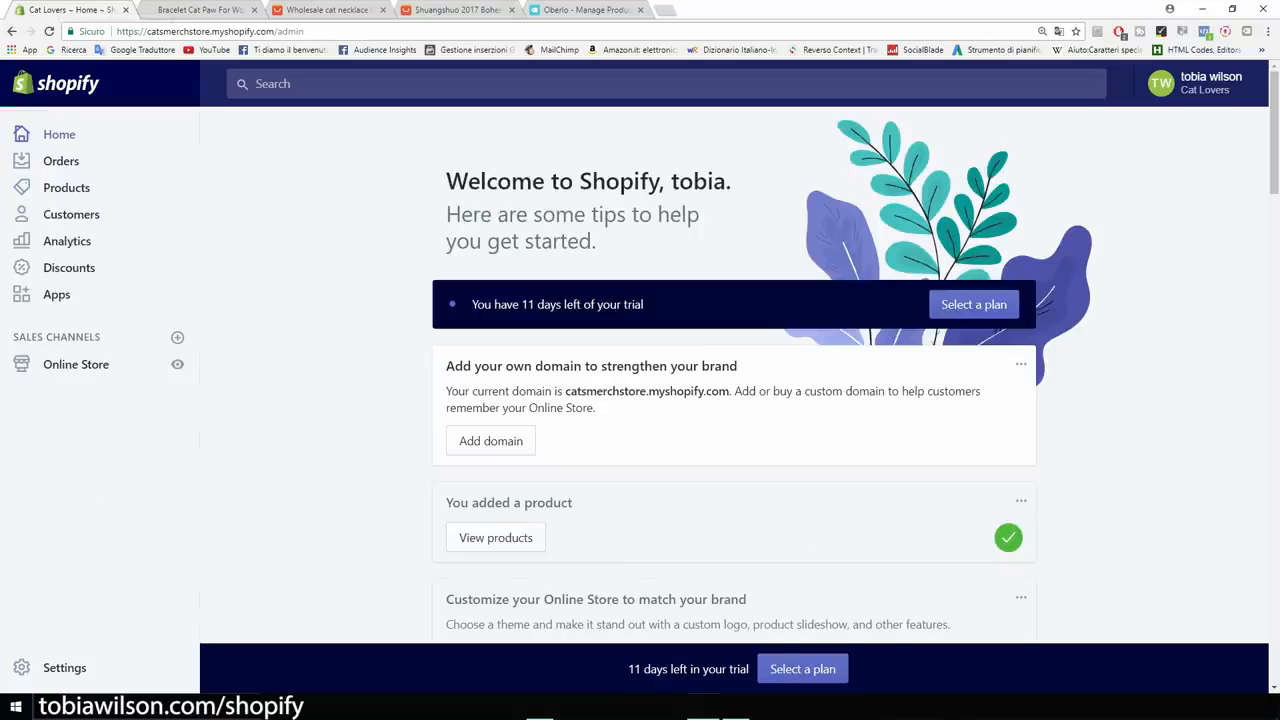
Open the Cat Lover Necklace product and add a blank line above its description.
{"action": "left_click", "coordinate": [66, 187]}
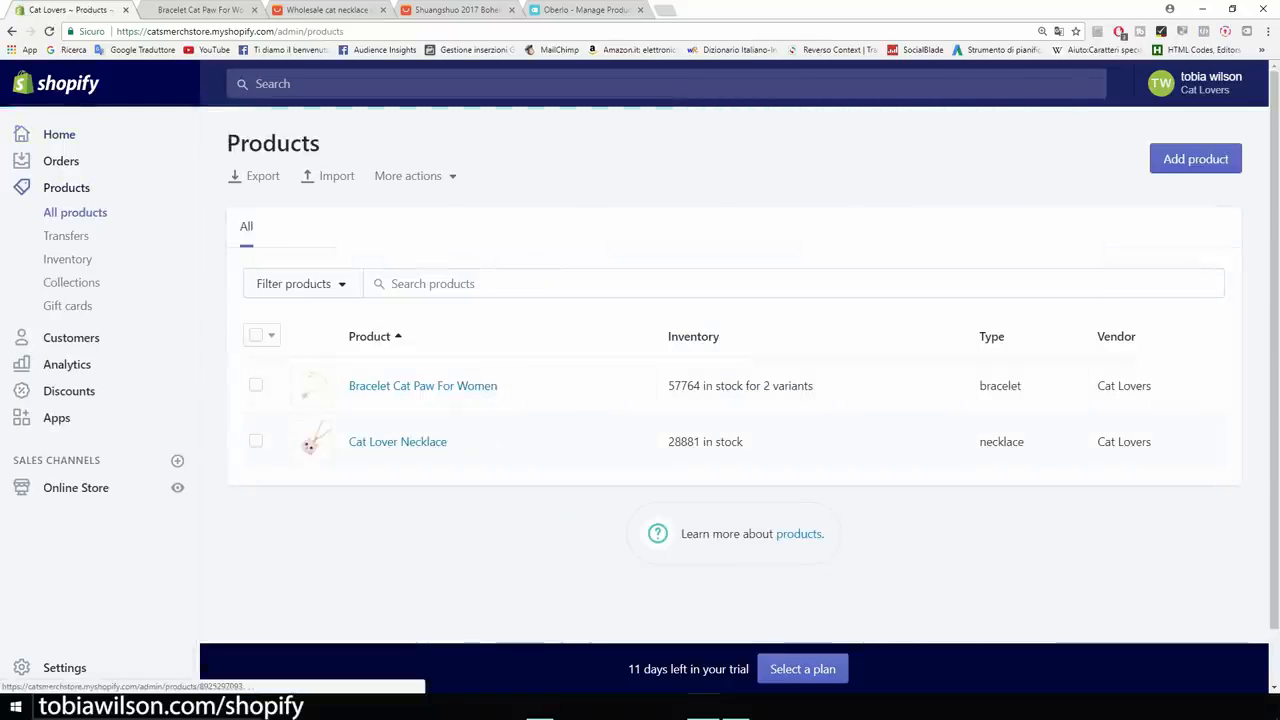
{"action": "left_click", "coordinate": [398, 442]}
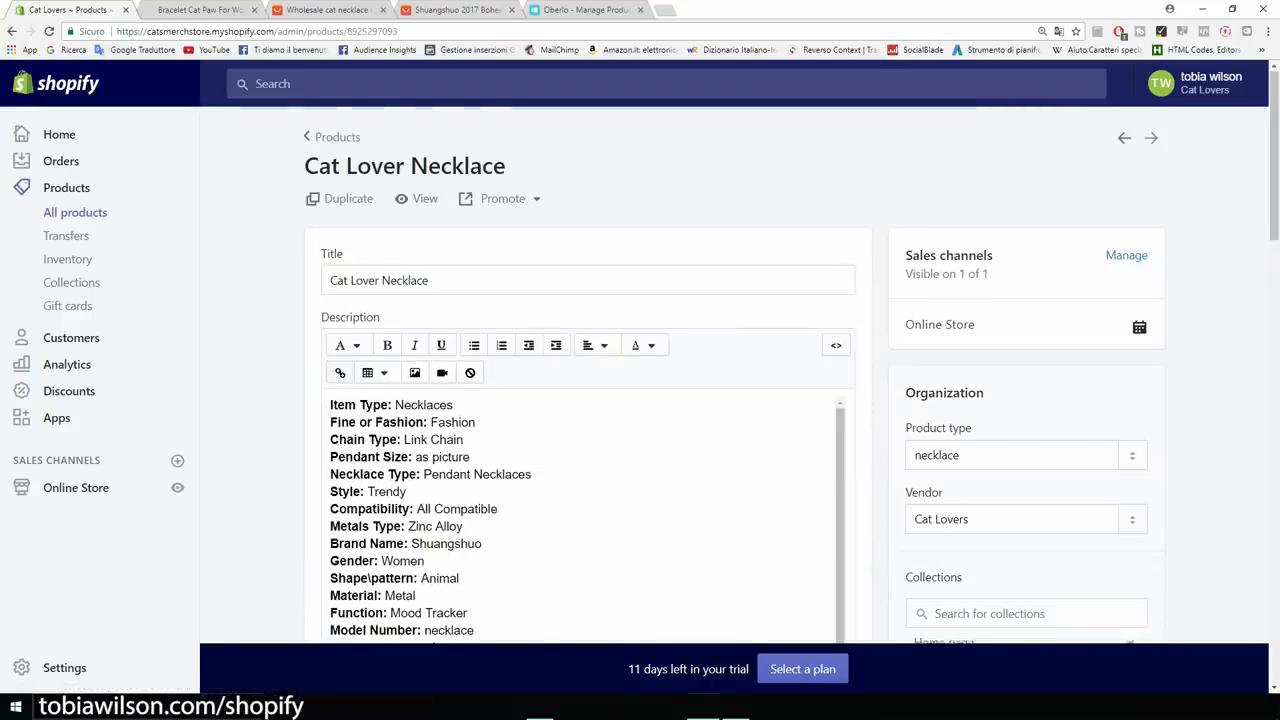
{"action": "scroll", "coordinate": [588, 400], "scroll_direction": "down", "scroll_amount": 4}
{"action": "scroll", "coordinate": [588, 400], "scroll_direction": "up", "scroll_amount": 3}
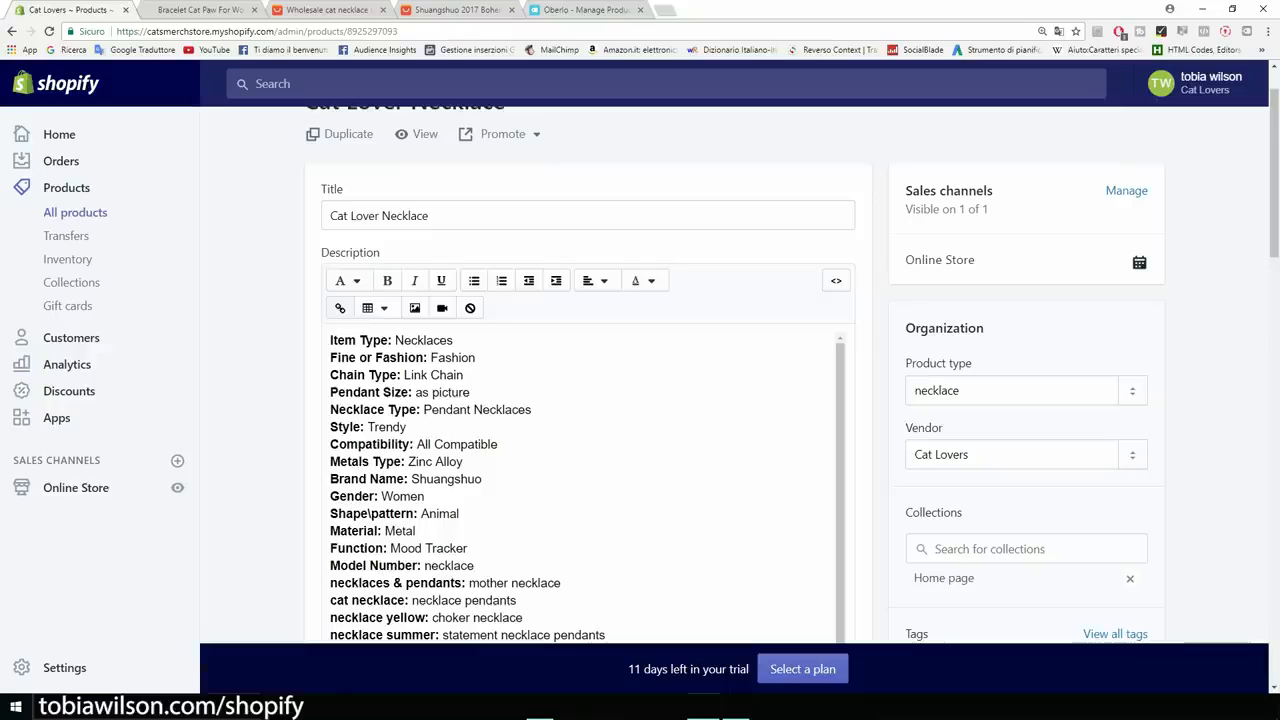
{"action": "left_click", "coordinate": [331, 341]}
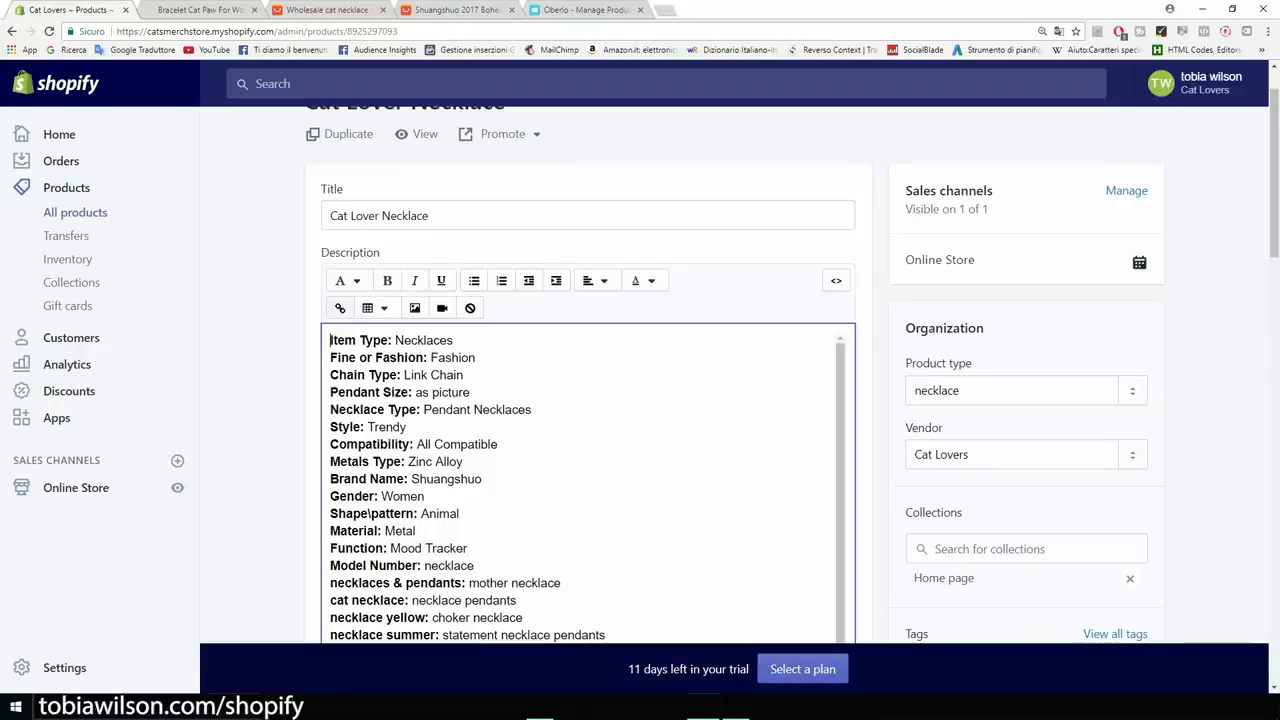
{"action": "key", "text": "Return"}
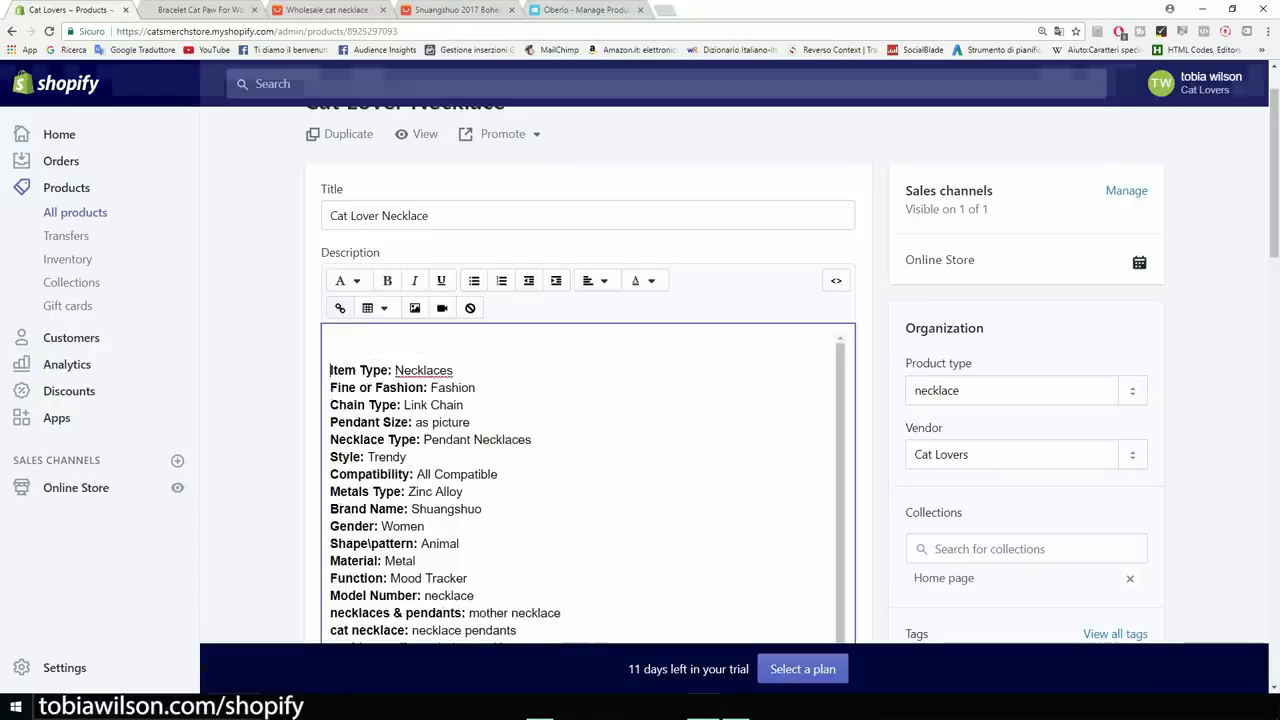
Insert the Guaranteed SAFE Checkout image there with alt text 'cat necklace'.
{"action": "left_click", "coordinate": [415, 308]}
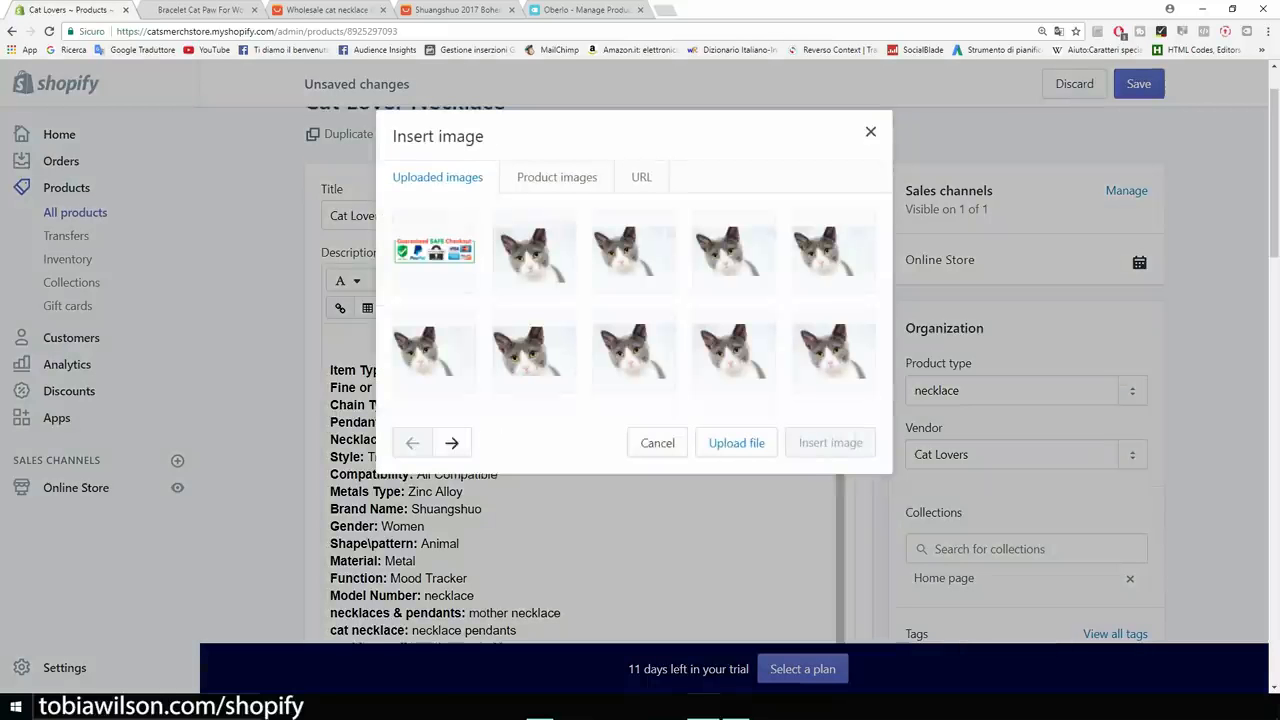
{"action": "left_click", "coordinate": [434, 251]}
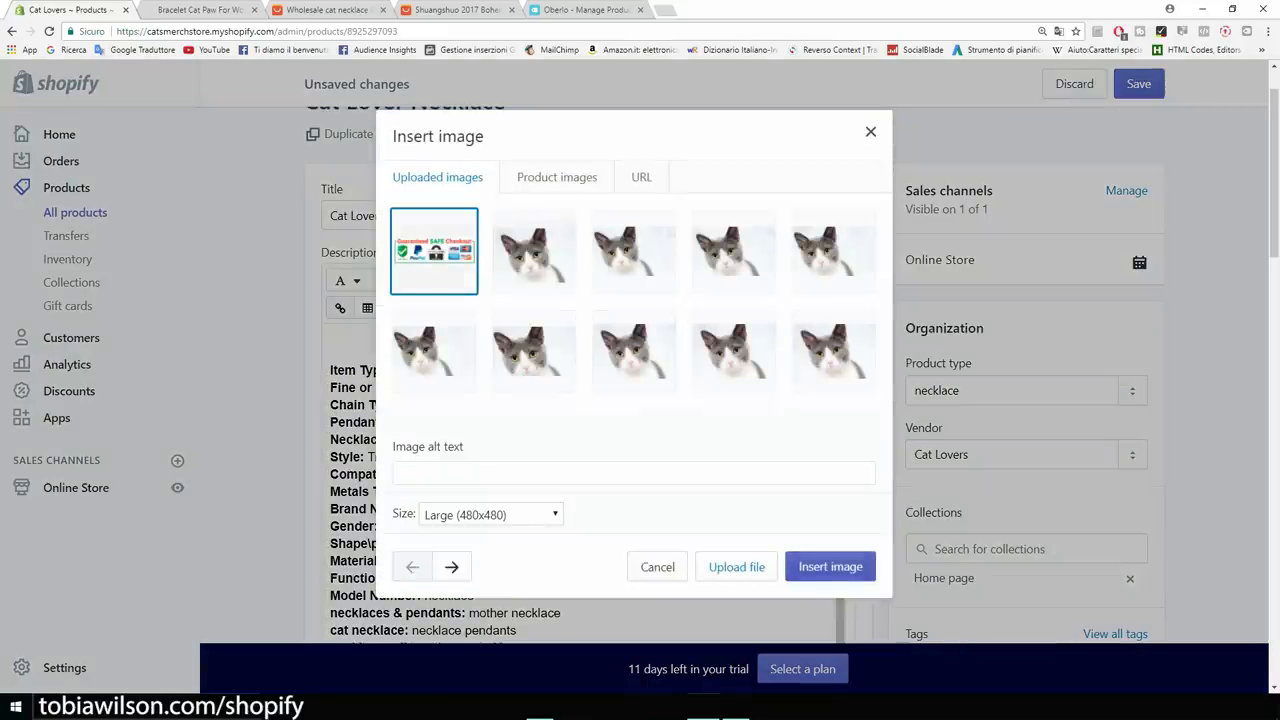
{"action": "left_click", "coordinate": [634, 473]}
{"action": "type", "text": "cat "}
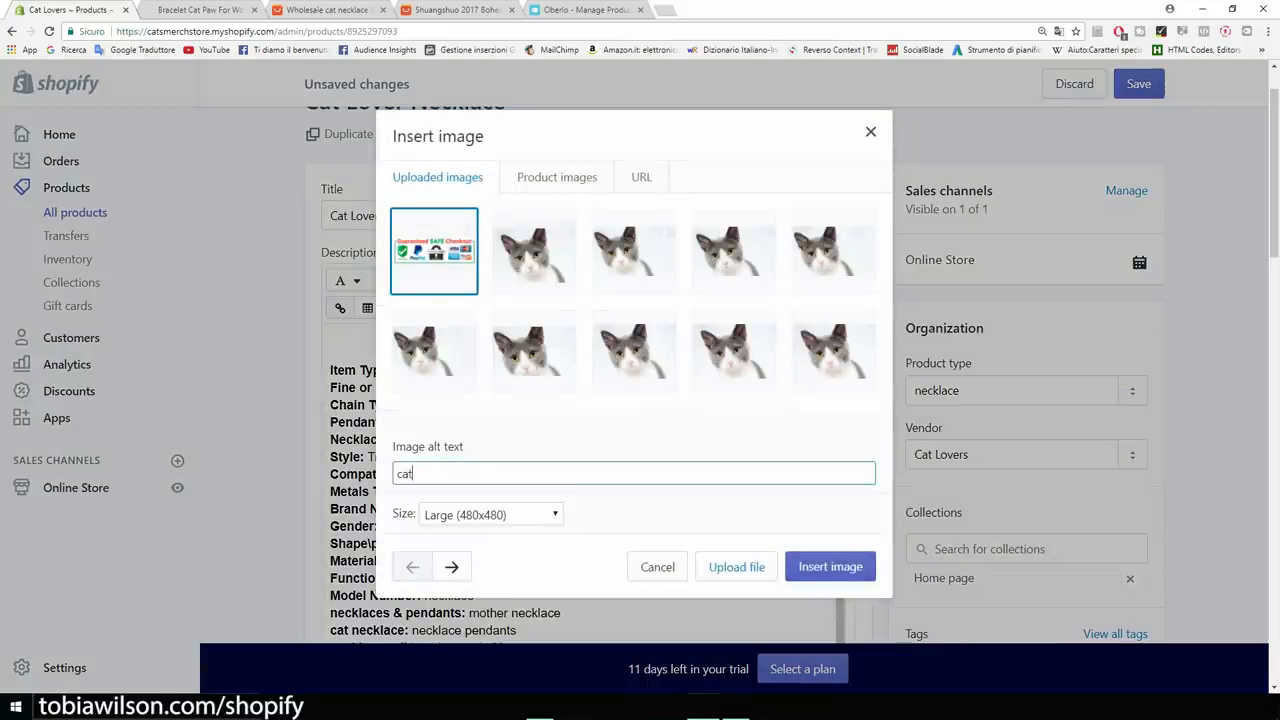
{"action": "type", "text": "necklac"}
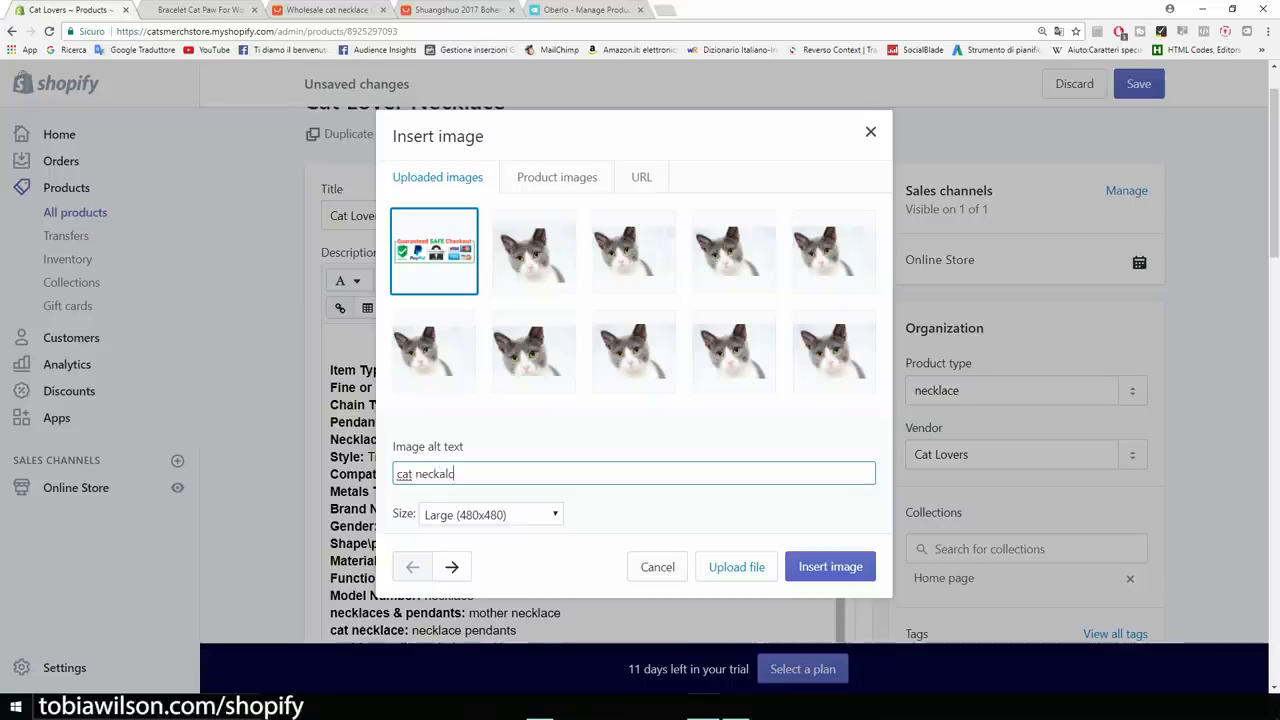
{"action": "type", "text": "e"}
{"action": "left_click", "coordinate": [830, 566]}
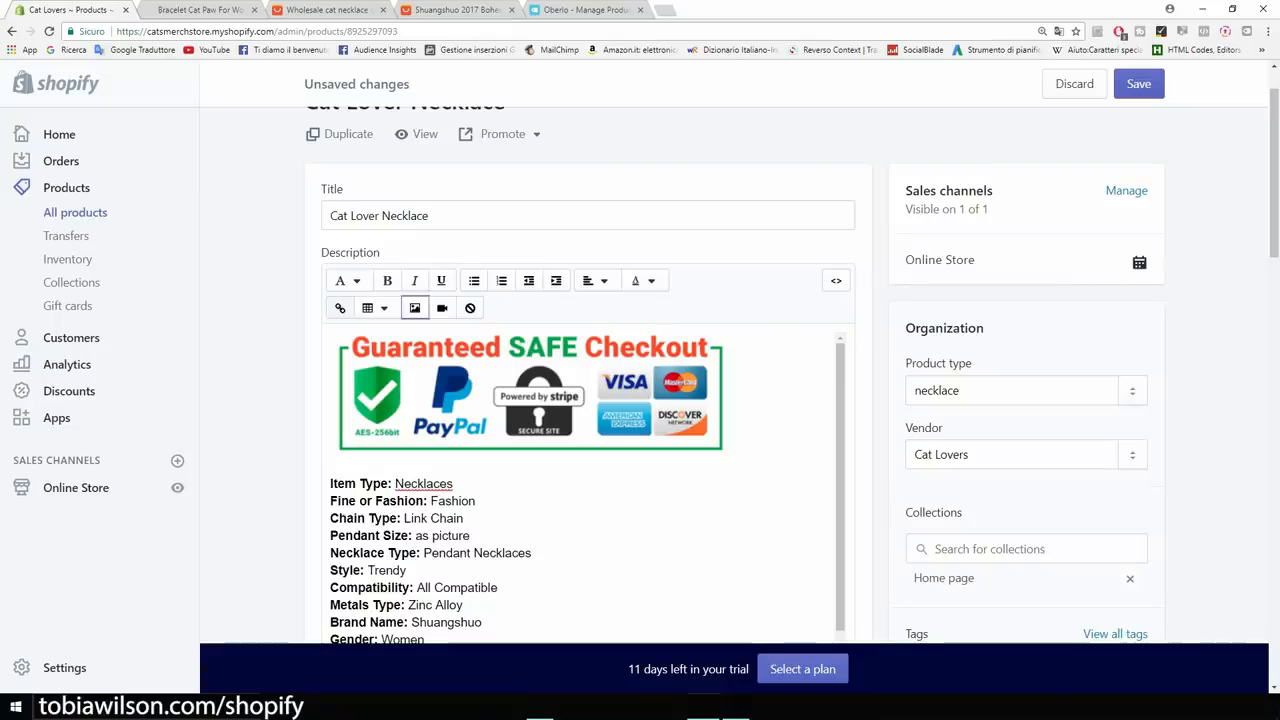
Shrink the checkout image in the description.
{"action": "left_click", "coordinate": [530, 396]}
{"action": "left_click_drag", "start_coordinate": [729, 457], "coordinate": [531, 394]}
{"action": "scroll", "coordinate": [588, 450], "scroll_direction": "down", "scroll_amount": 8}
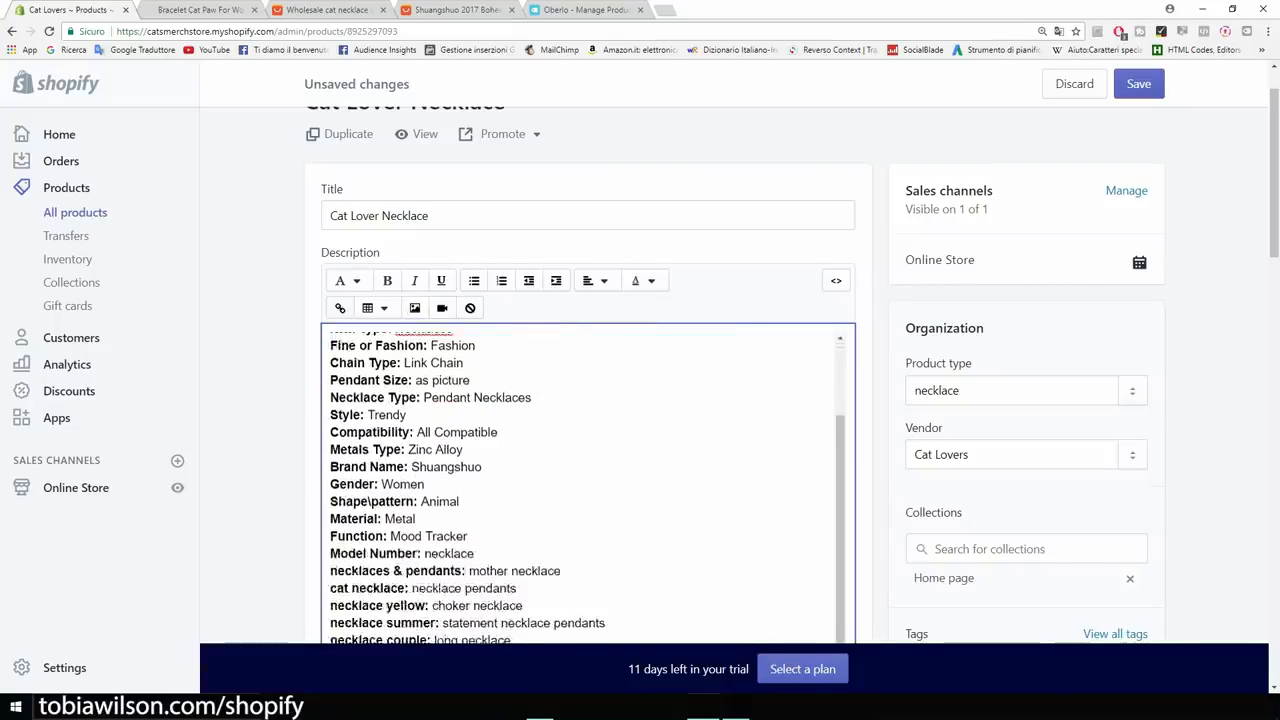
{"action": "scroll", "coordinate": [588, 450], "scroll_direction": "up", "scroll_amount": 3}
Center-align the necklace description text.
{"action": "left_click_drag", "start_coordinate": [421, 460], "coordinate": [592, 226]}
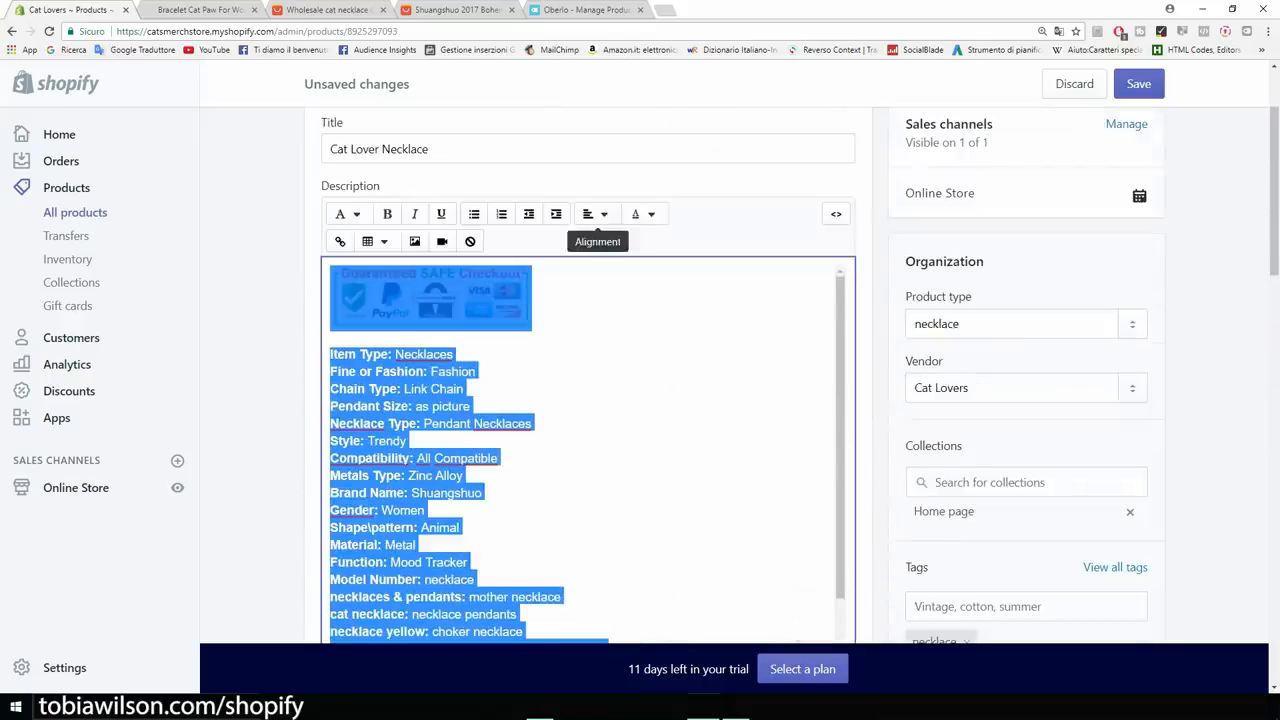
{"action": "left_click", "coordinate": [596, 214]}
{"action": "left_click", "coordinate": [616, 286]}
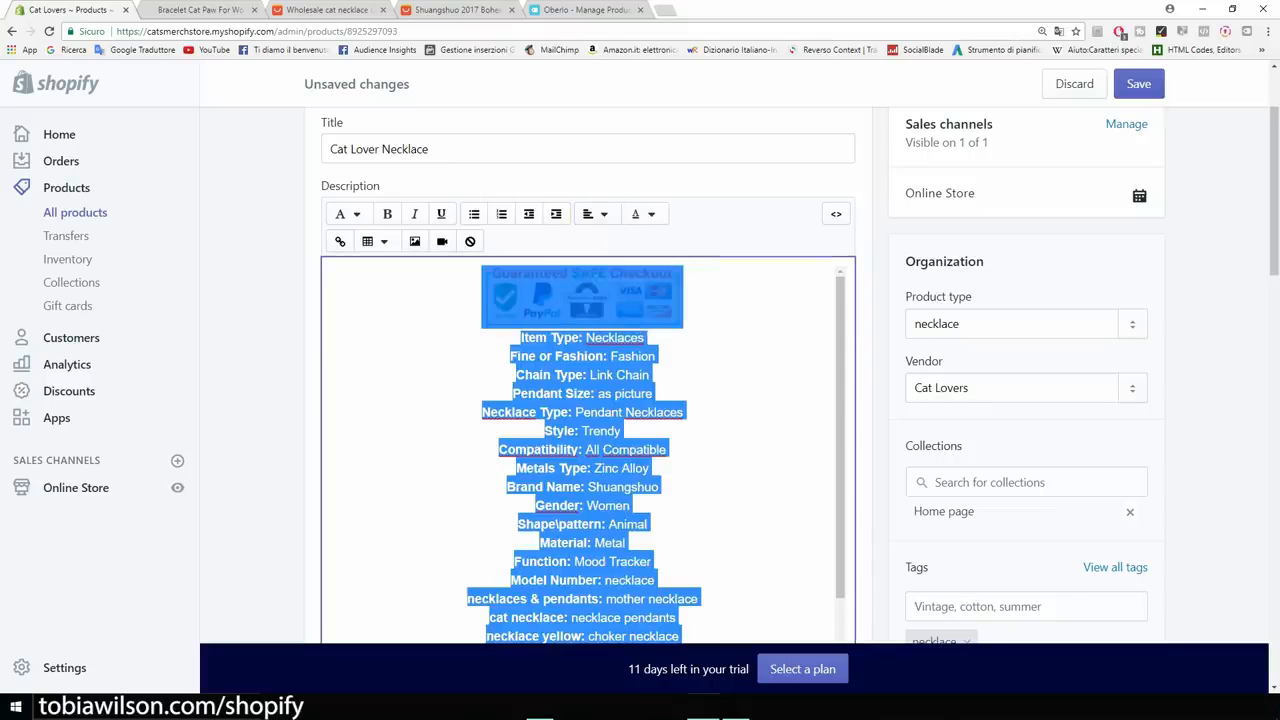
{"action": "left_click", "coordinate": [514, 375]}
{"action": "scroll", "coordinate": [514, 375], "scroll_direction": "down", "scroll_amount": 3}
{"action": "scroll", "coordinate": [580, 340], "scroll_direction": "up", "scroll_amount": 5}
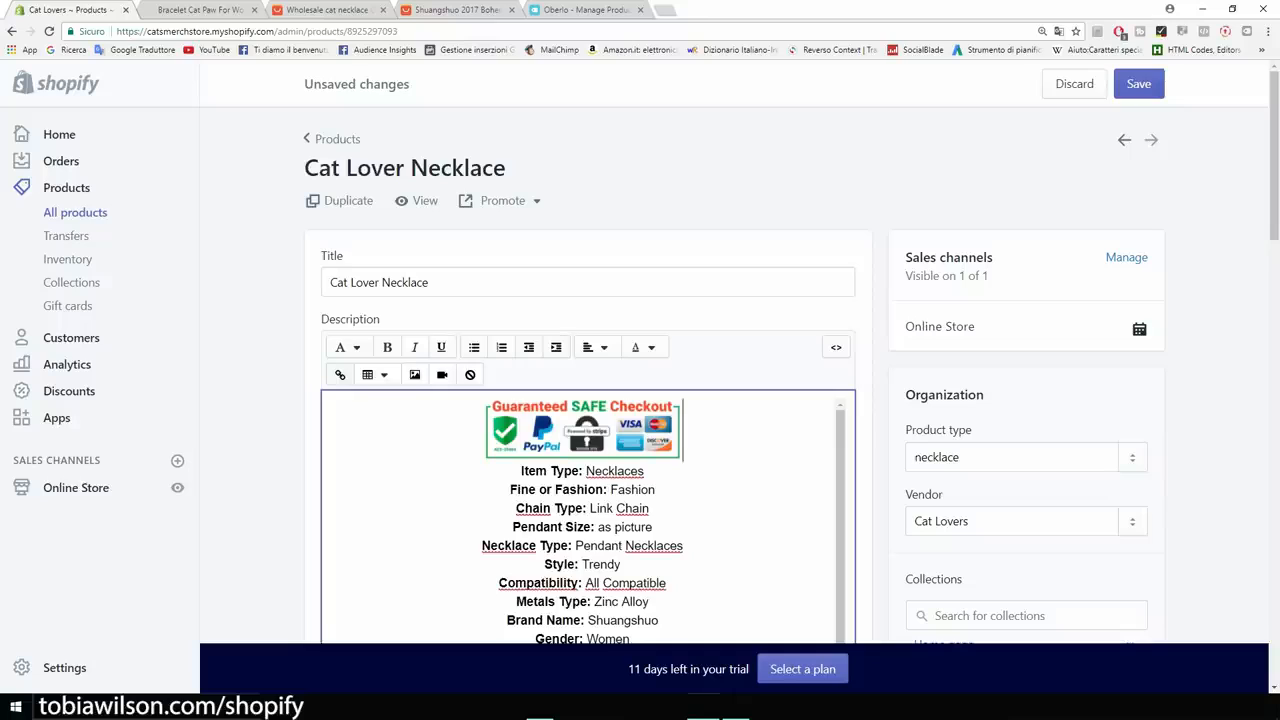
Add a centered 'FREE SHIPPING' line below the image and save the product.
{"action": "key", "text": "Return"}
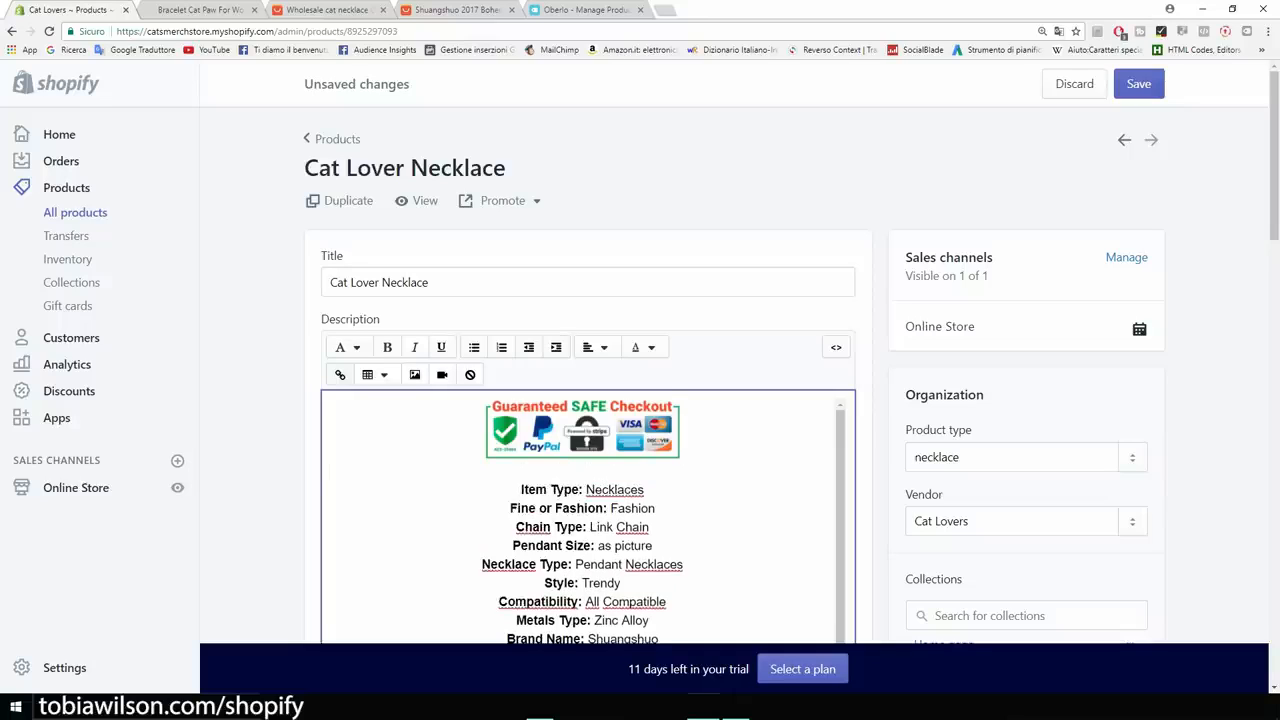
{"action": "type", "text": "FREE SHIPPING"}
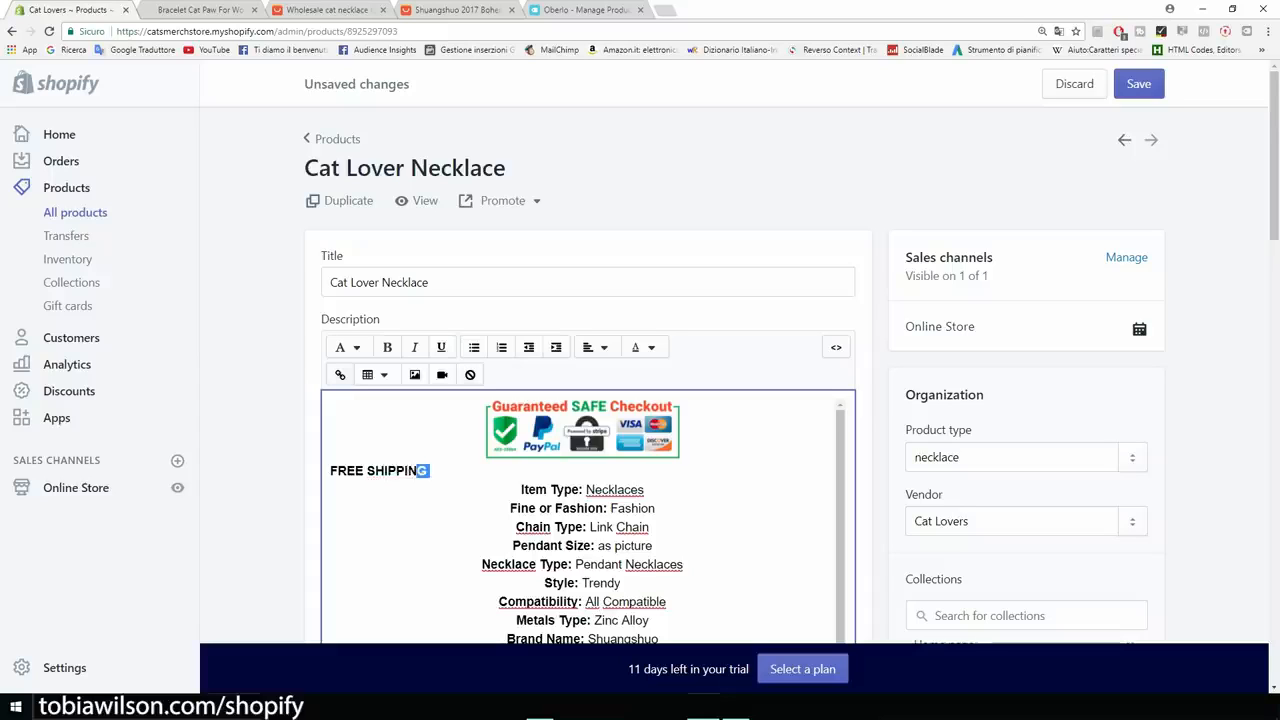
{"action": "left_click_drag", "start_coordinate": [430, 470], "coordinate": [330, 470]}
{"action": "left_click", "coordinate": [596, 347]}
{"action": "left_click", "coordinate": [621, 420]}
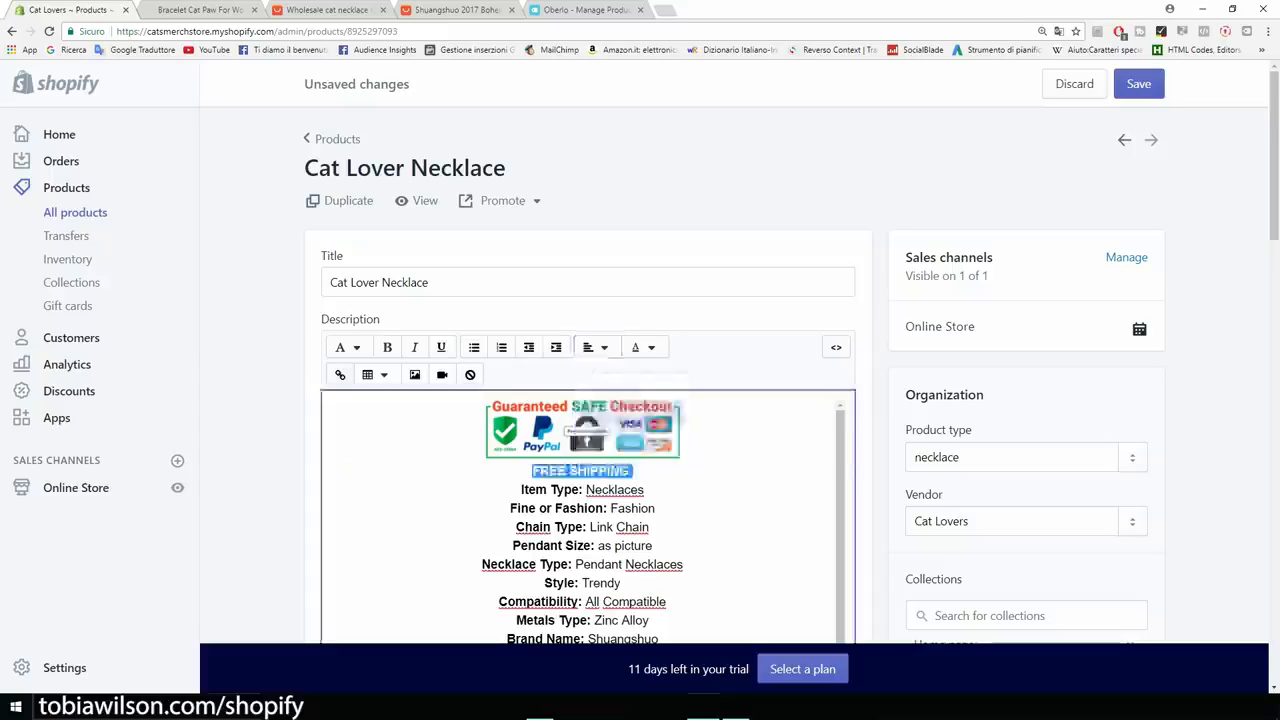
{"action": "left_click", "coordinate": [1139, 83]}
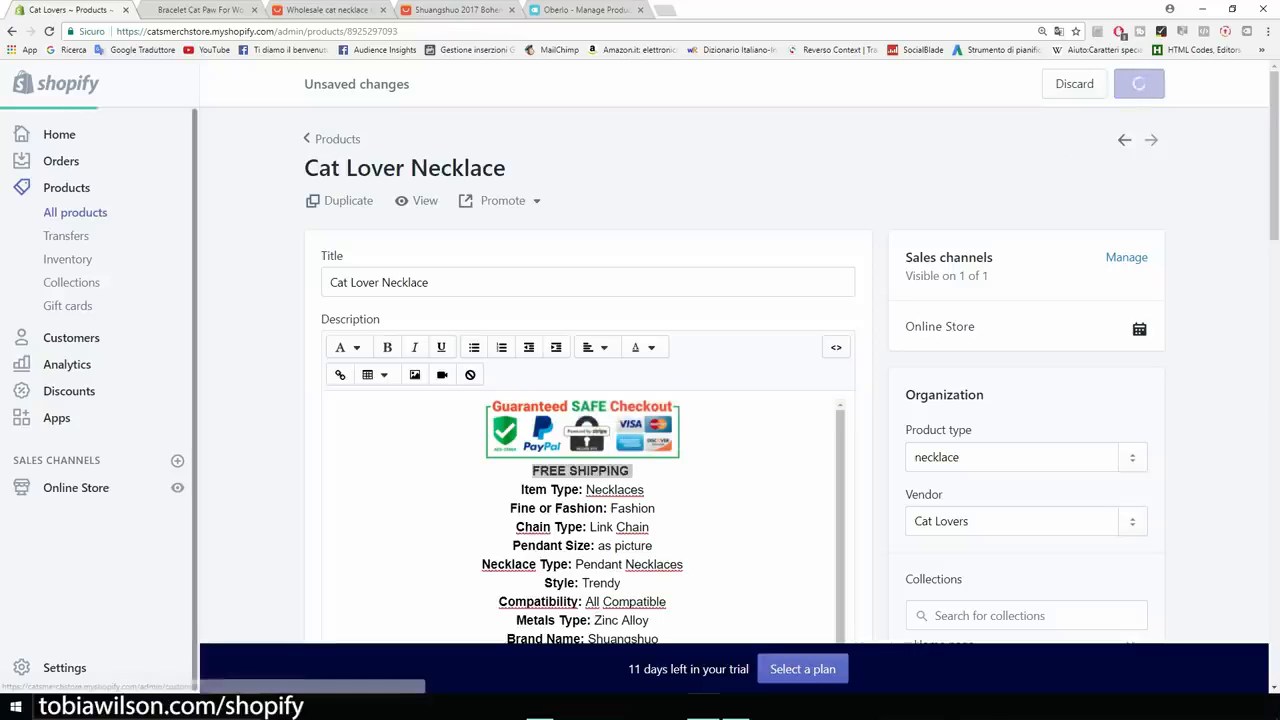
{"action": "left_click", "coordinate": [177, 487]}
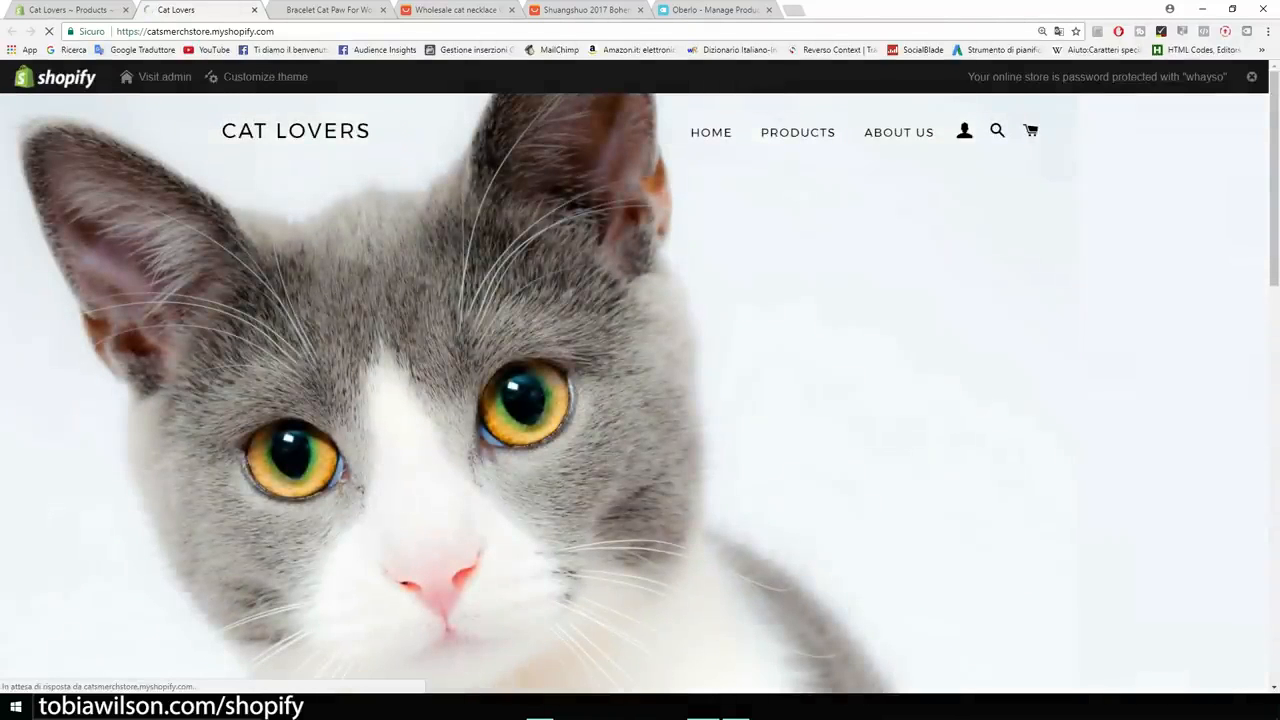
Look over the Cat Lover Necklace page on the live storefront.
{"action": "left_click", "coordinate": [797, 132]}
{"action": "left_click", "coordinate": [846, 465]}
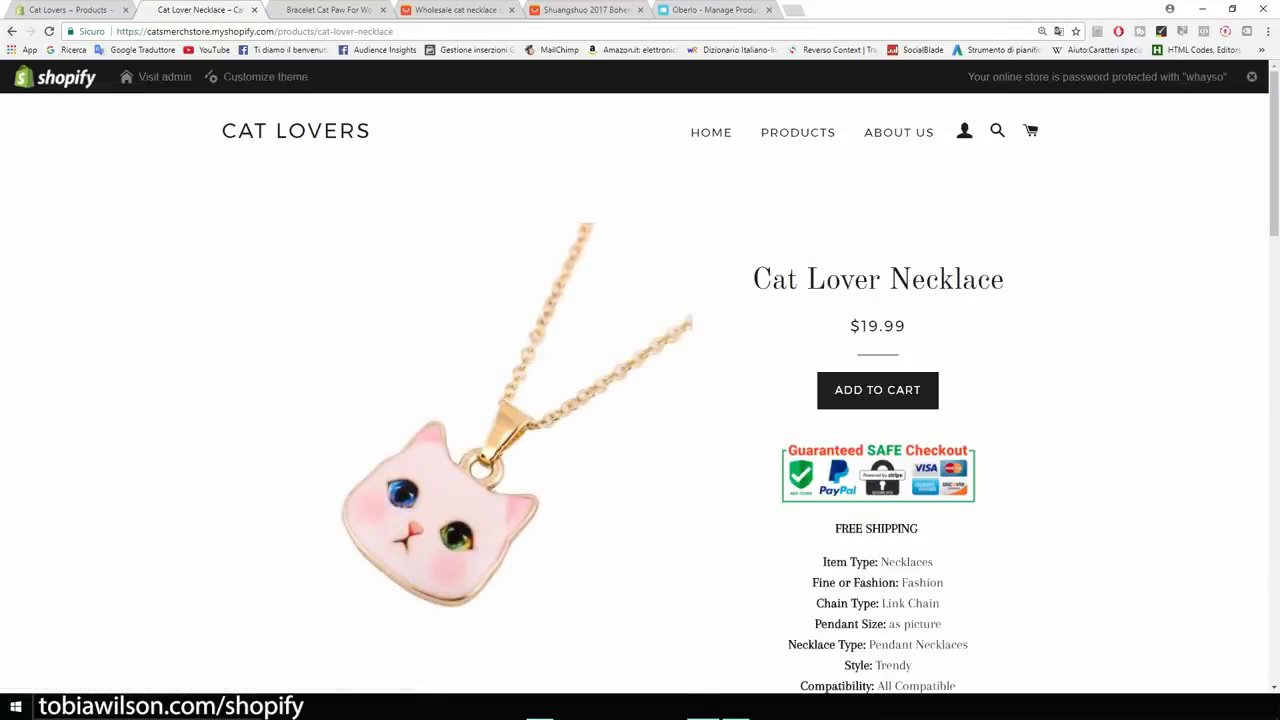
{"action": "scroll", "coordinate": [640, 390], "scroll_direction": "down", "scroll_amount": 8}
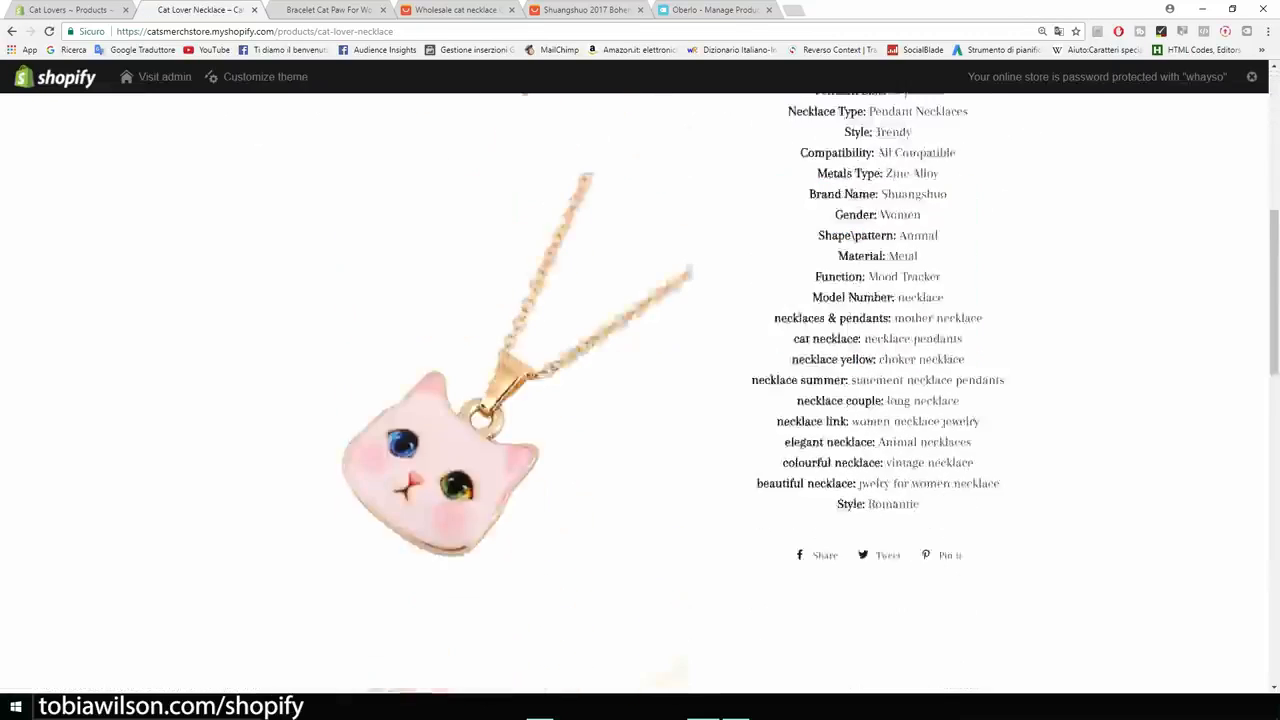
{"action": "scroll", "coordinate": [640, 390], "scroll_direction": "down", "scroll_amount": 6}
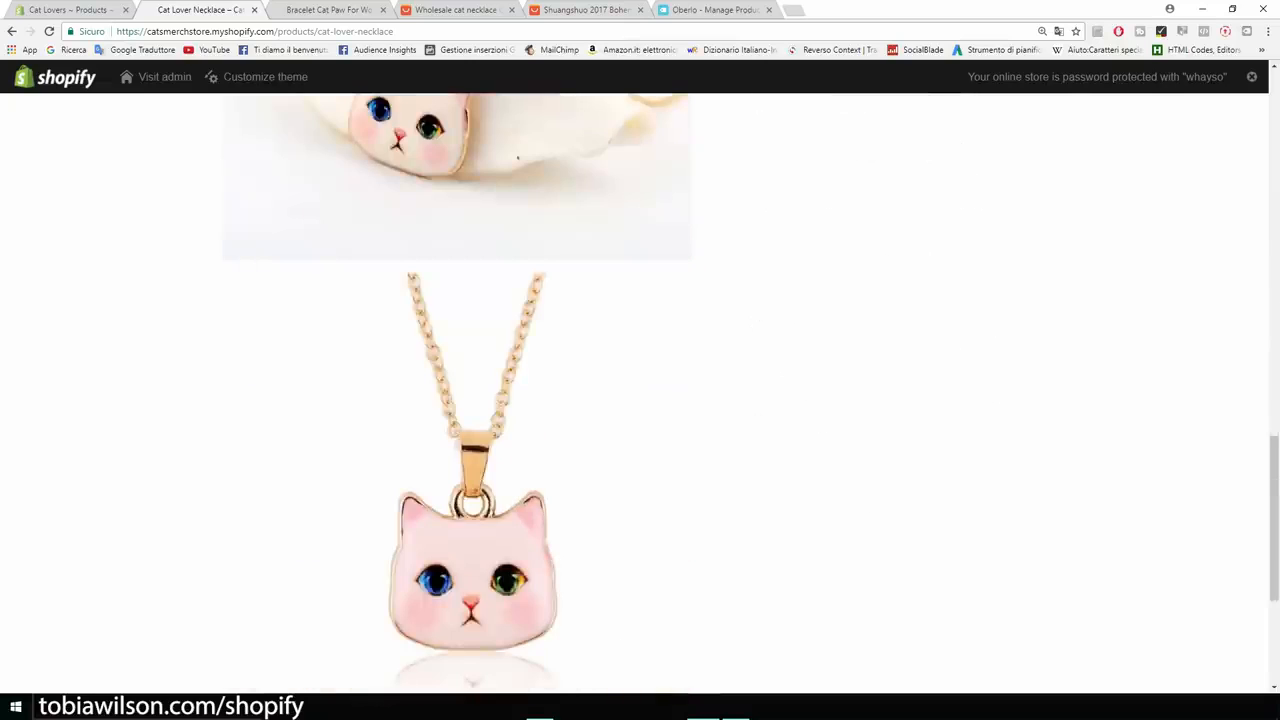
{"action": "scroll", "coordinate": [640, 390], "scroll_direction": "up", "scroll_amount": 3}
{"action": "scroll", "coordinate": [640, 390], "scroll_direction": "up", "scroll_amount": 10}
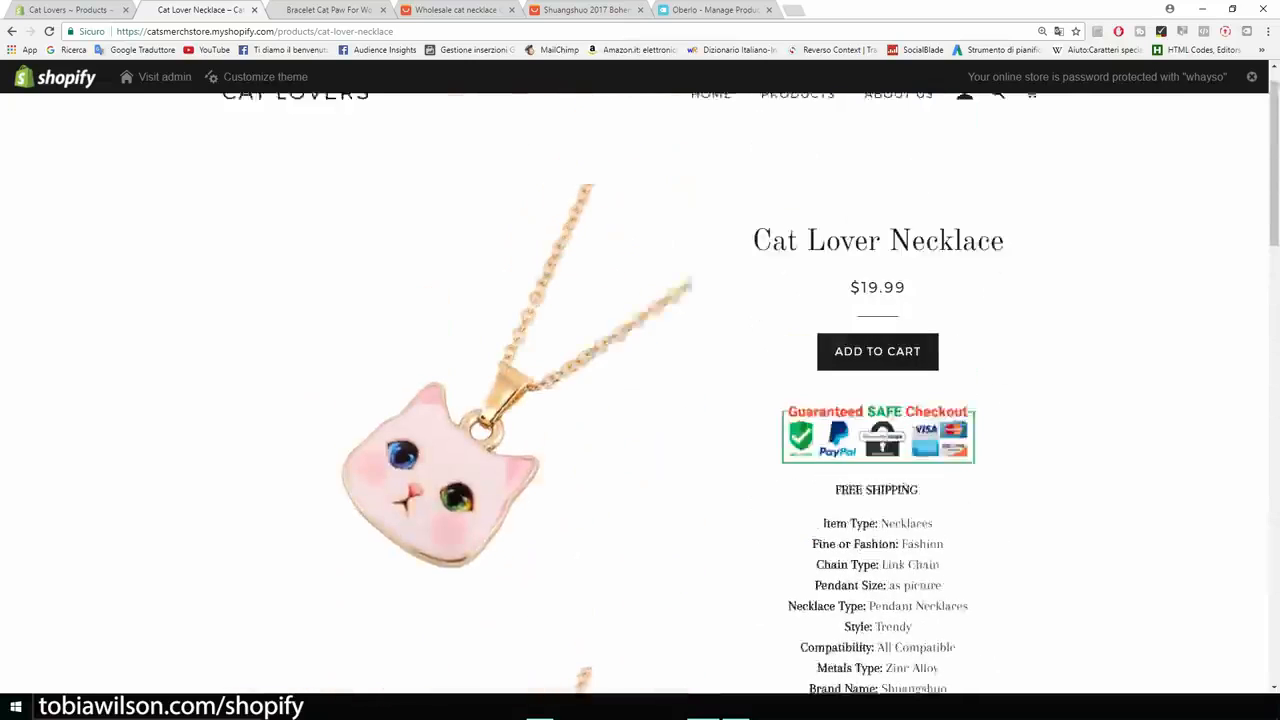
{"action": "scroll", "coordinate": [640, 390], "scroll_direction": "down", "scroll_amount": 6}
{"action": "scroll", "coordinate": [640, 390], "scroll_direction": "up", "scroll_amount": 3}
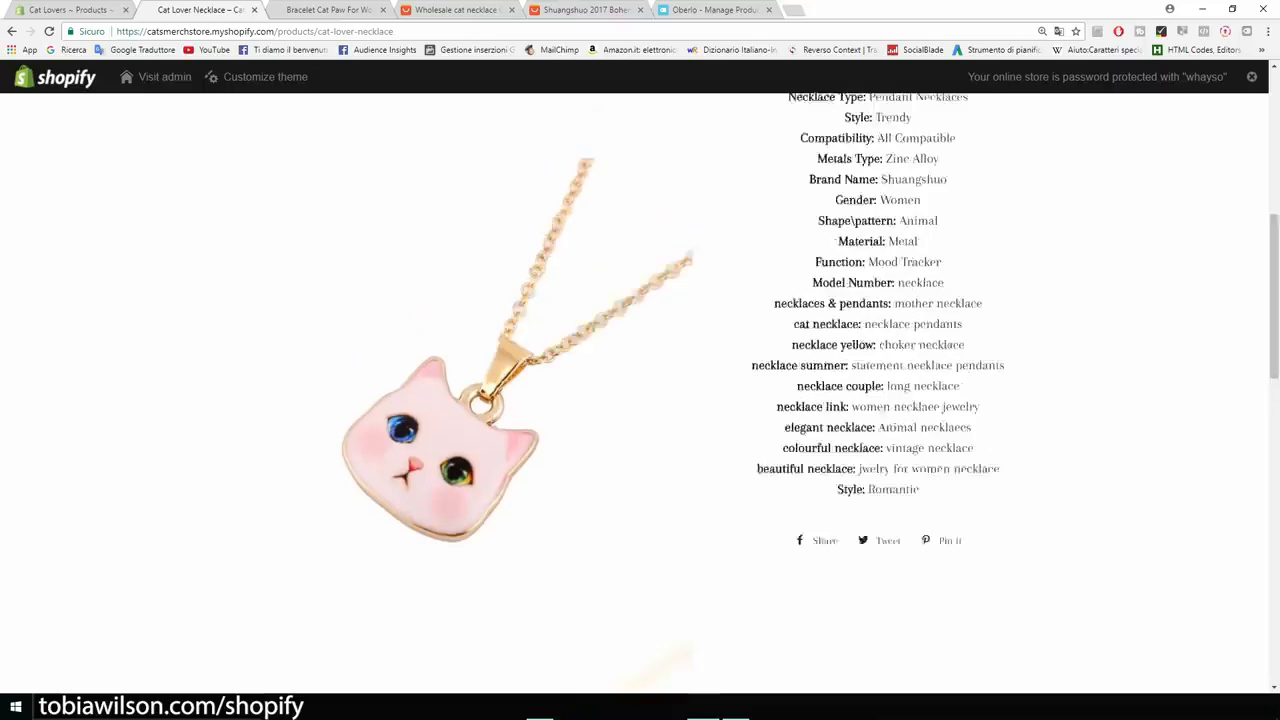
{"action": "scroll", "coordinate": [640, 390], "scroll_direction": "up", "scroll_amount": 3}
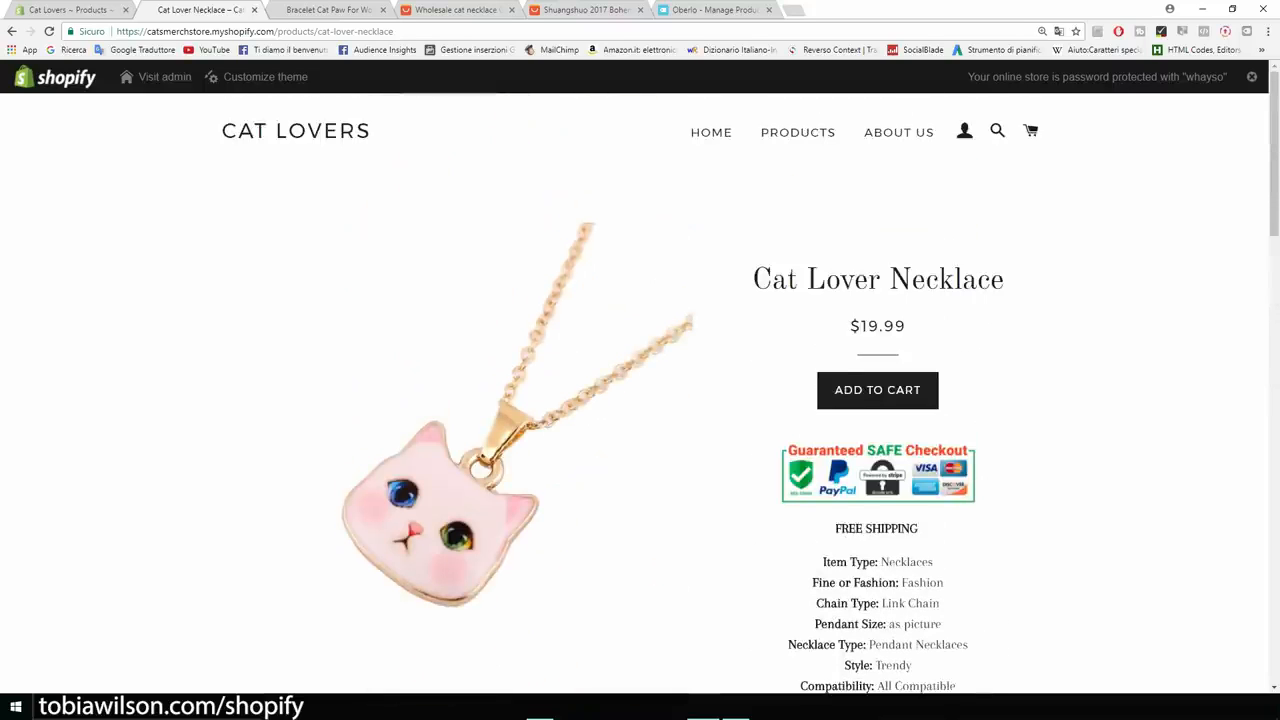
{"action": "scroll", "coordinate": [640, 390], "scroll_direction": "down", "scroll_amount": 9}
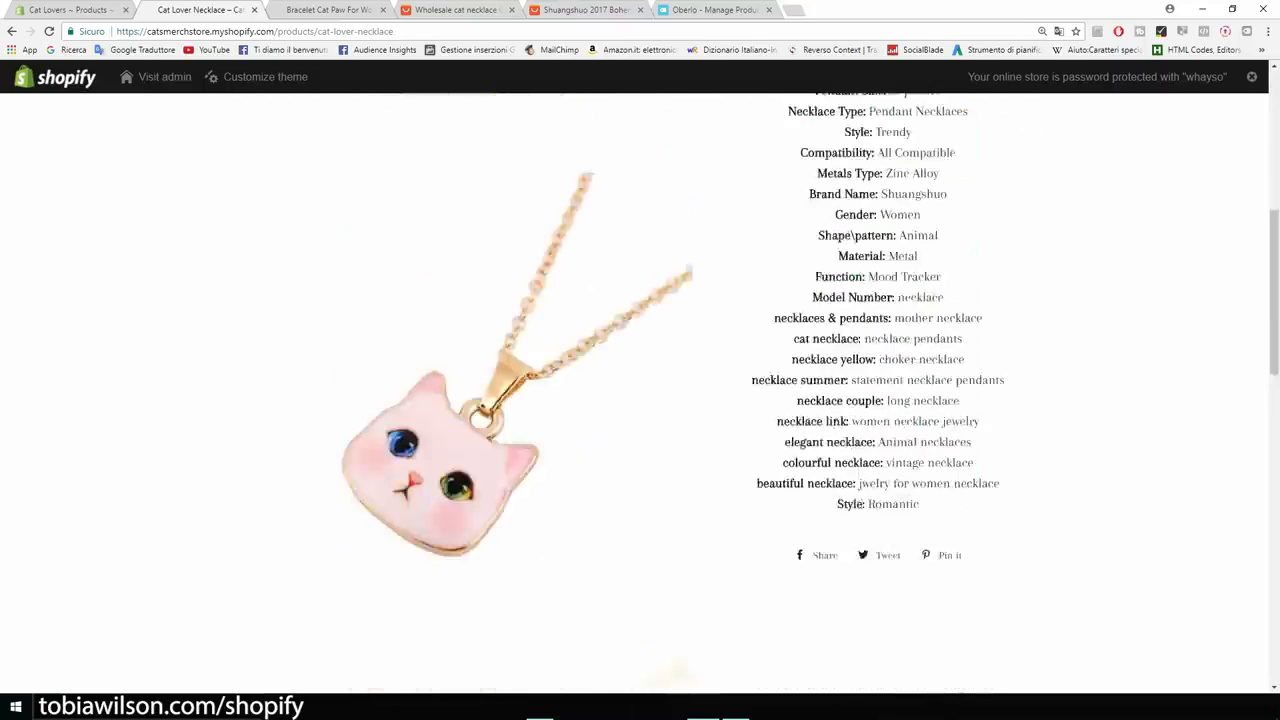
{"action": "scroll", "coordinate": [640, 390], "scroll_direction": "down", "scroll_amount": 5}
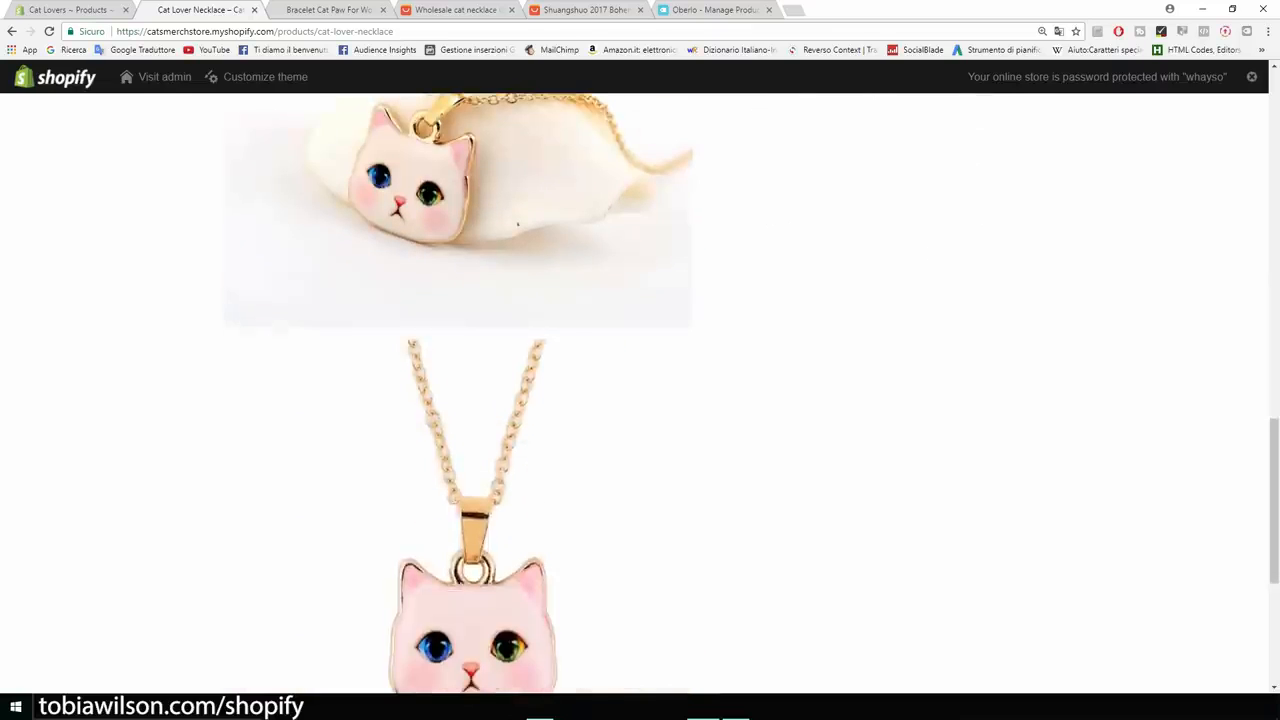
{"action": "scroll", "coordinate": [640, 390], "scroll_direction": "down", "scroll_amount": 3}
{"action": "scroll", "coordinate": [640, 390], "scroll_direction": "up", "scroll_amount": 8}
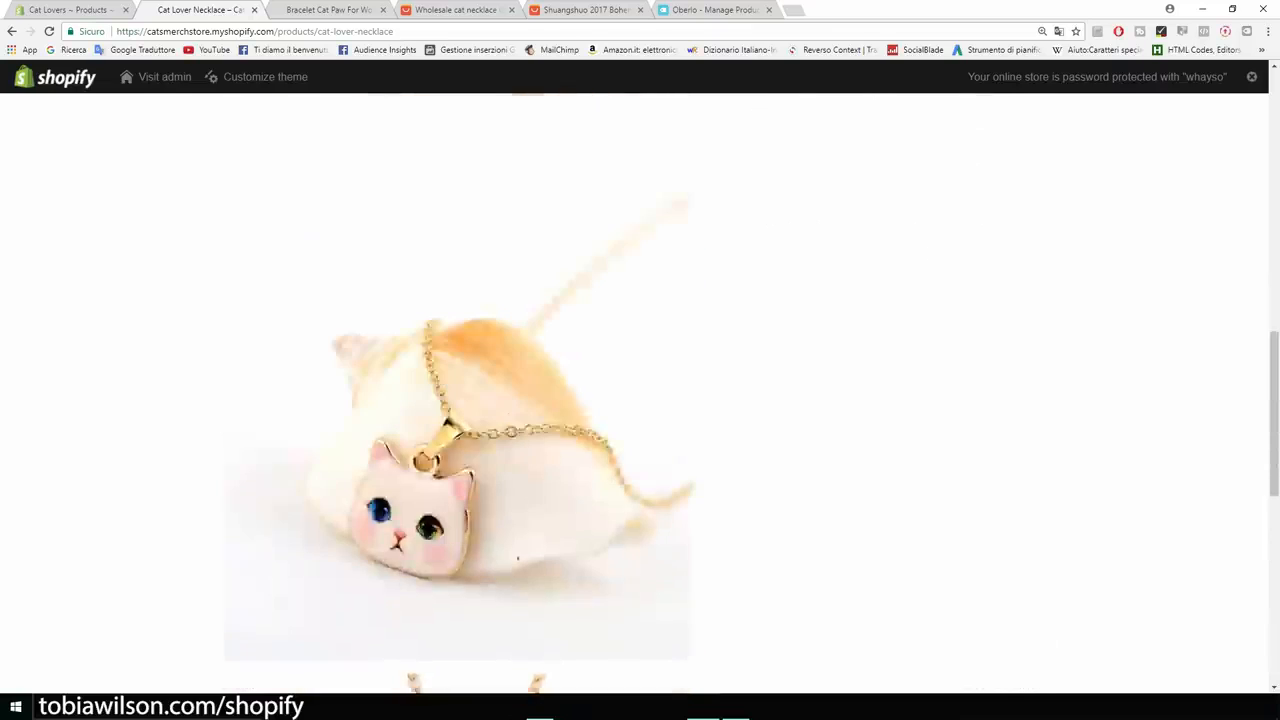
{"action": "scroll", "coordinate": [640, 390], "scroll_direction": "up", "scroll_amount": 7}
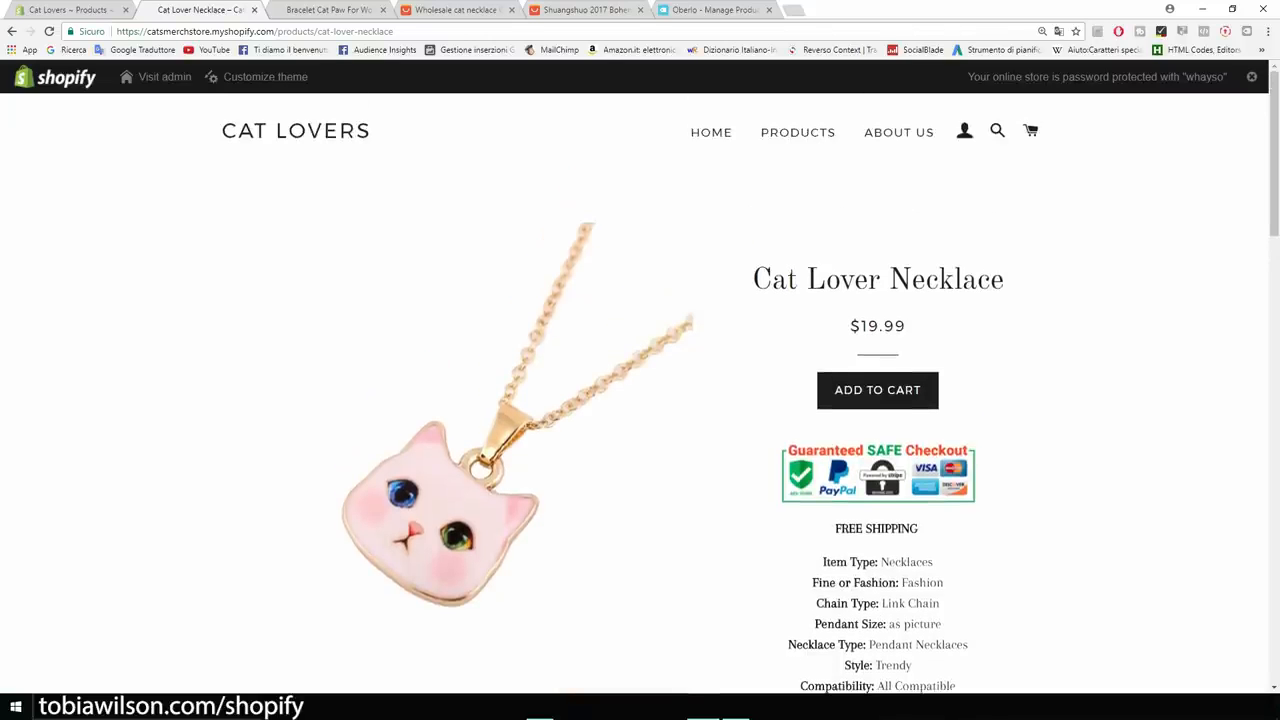
{"action": "left_click_drag", "start_coordinate": [1004, 280], "coordinate": [772, 280]}
View the Bracelet Cat Paw For Women page, then return to the necklace admin page.
{"action": "left_click", "coordinate": [798, 132]}
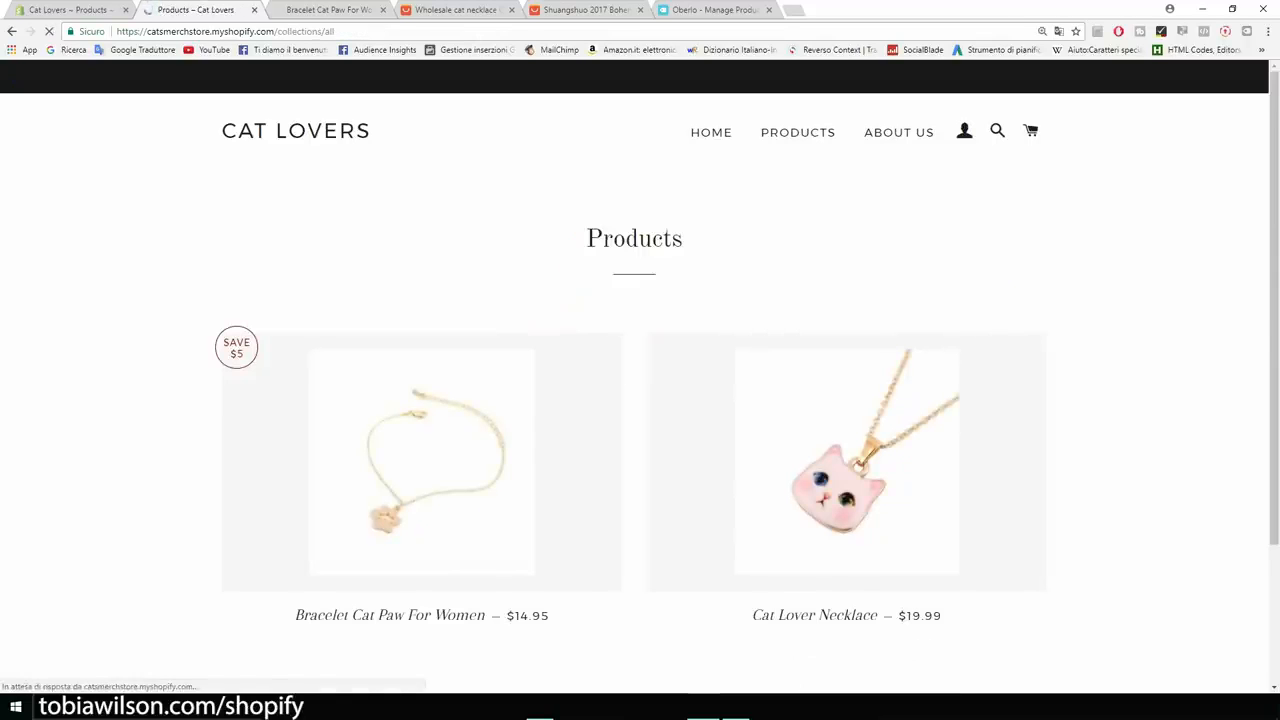
{"action": "left_click", "coordinate": [421, 470]}
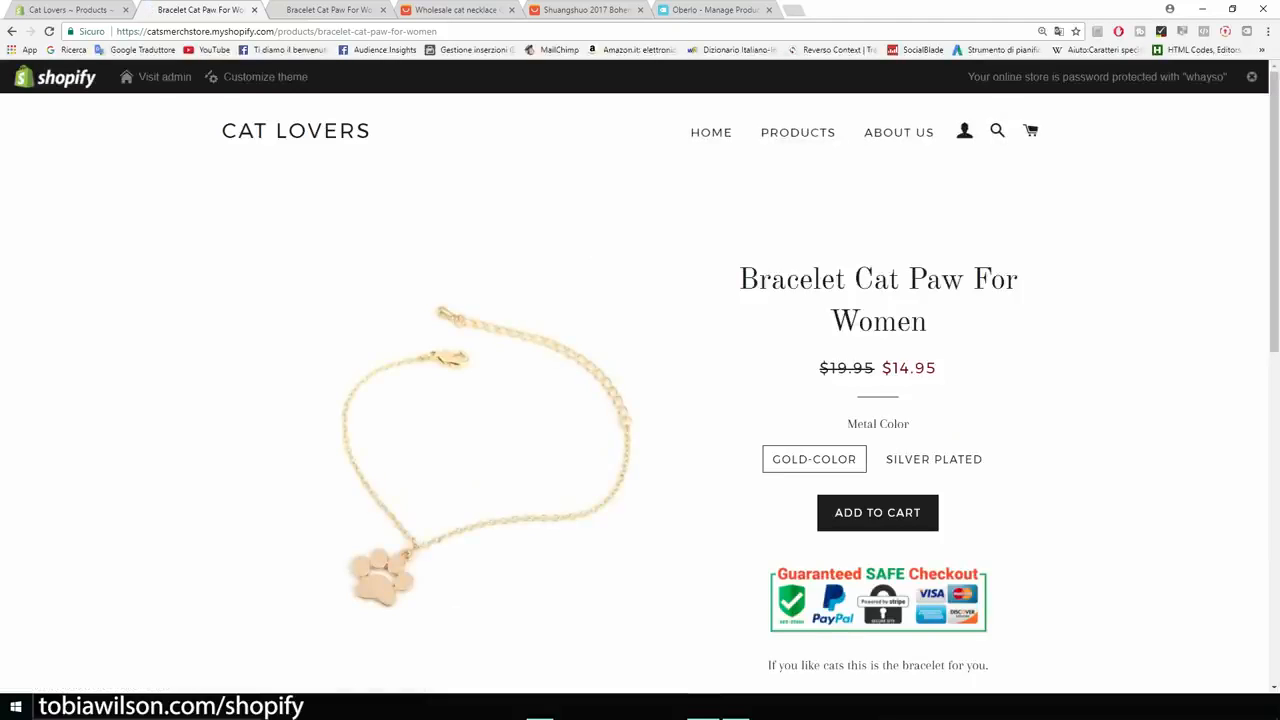
{"action": "scroll", "coordinate": [640, 386], "scroll_direction": "down", "scroll_amount": 5}
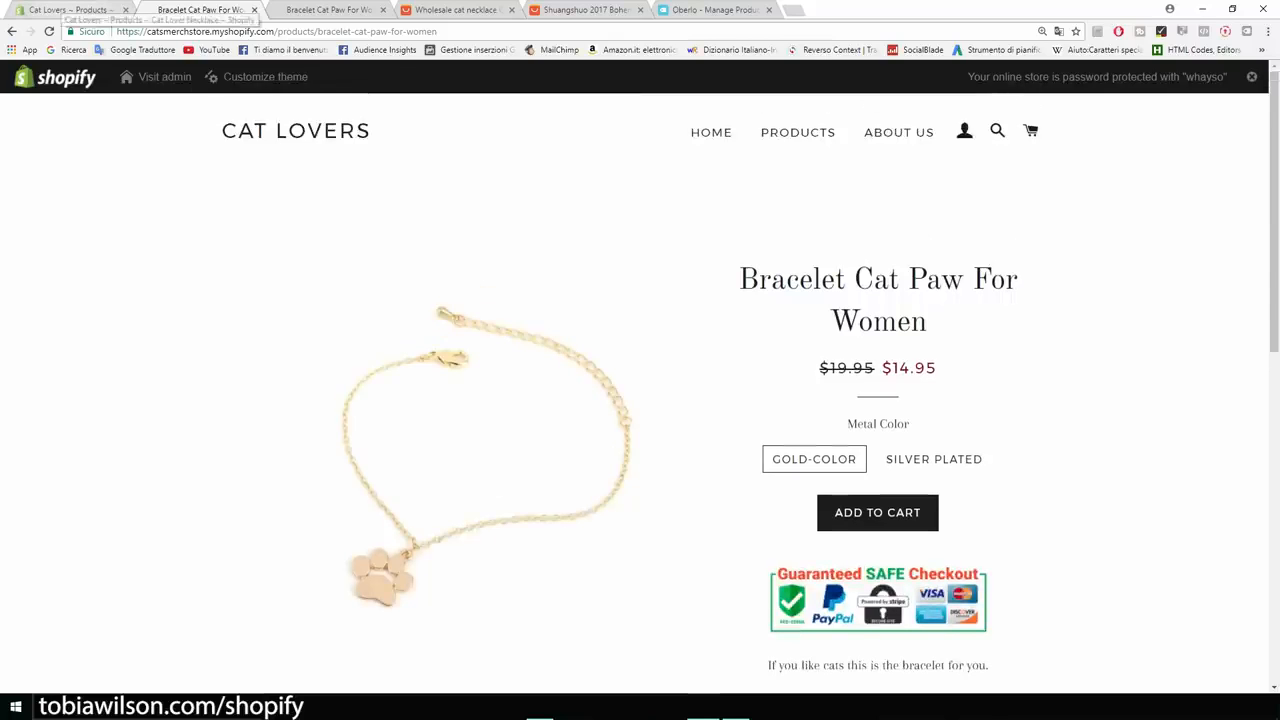
{"action": "left_click", "coordinate": [65, 10]}
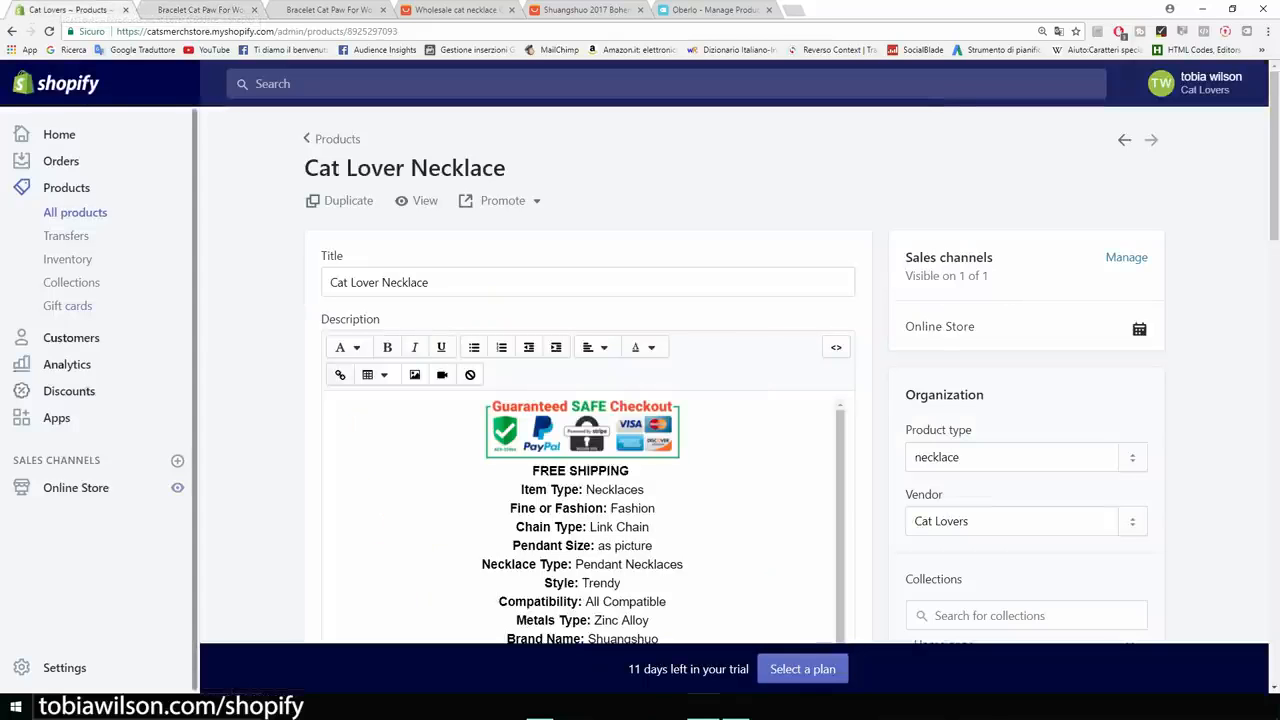
Open the Personalized Recommendations app from the store's installed apps.
{"action": "left_click", "coordinate": [56, 418]}
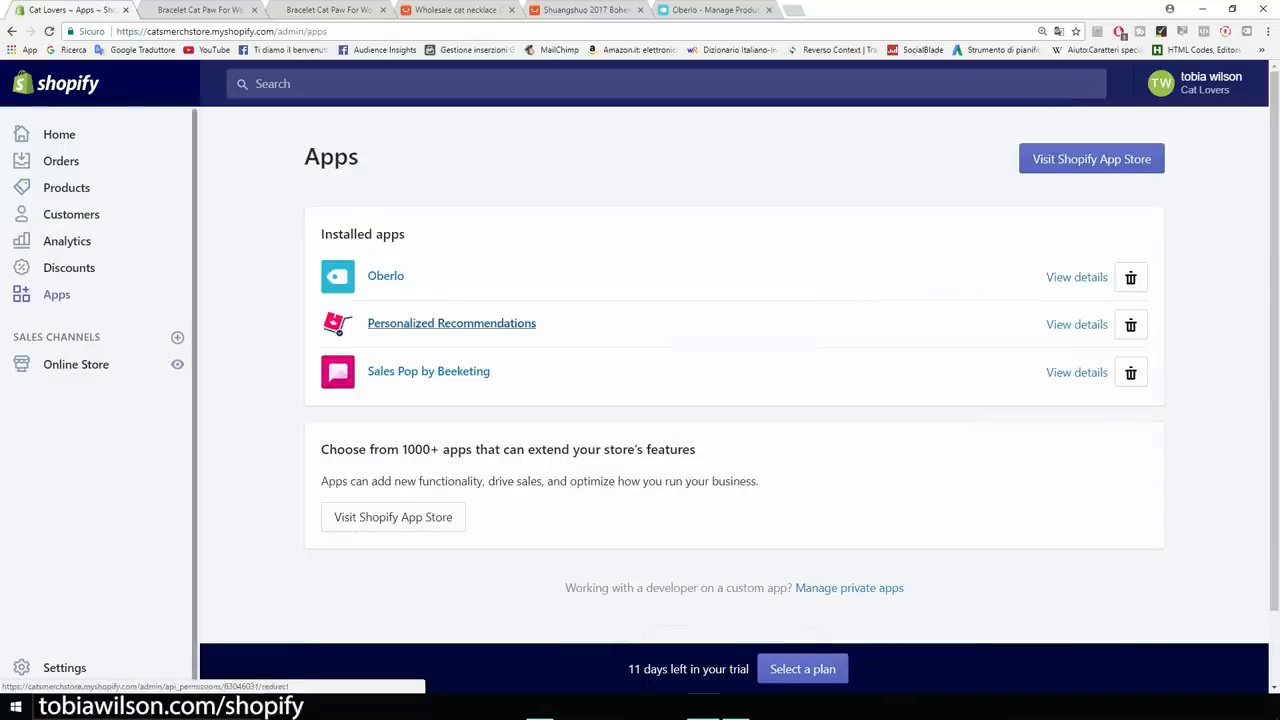
{"action": "left_click", "coordinate": [451, 323]}
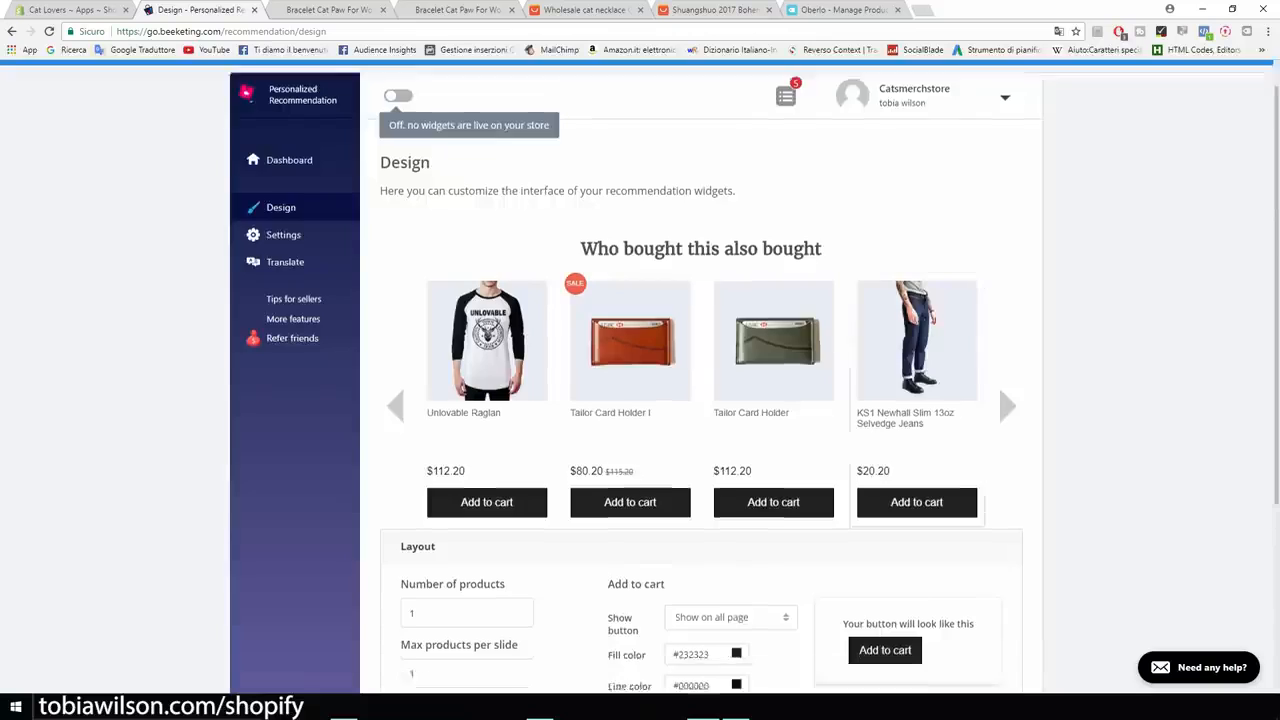
{"action": "scroll", "coordinate": [700, 400], "scroll_direction": "down", "scroll_amount": 3}
{"action": "left_click", "coordinate": [417, 311]}
{"action": "scroll", "coordinate": [417, 311], "scroll_direction": "up", "scroll_amount": 2}
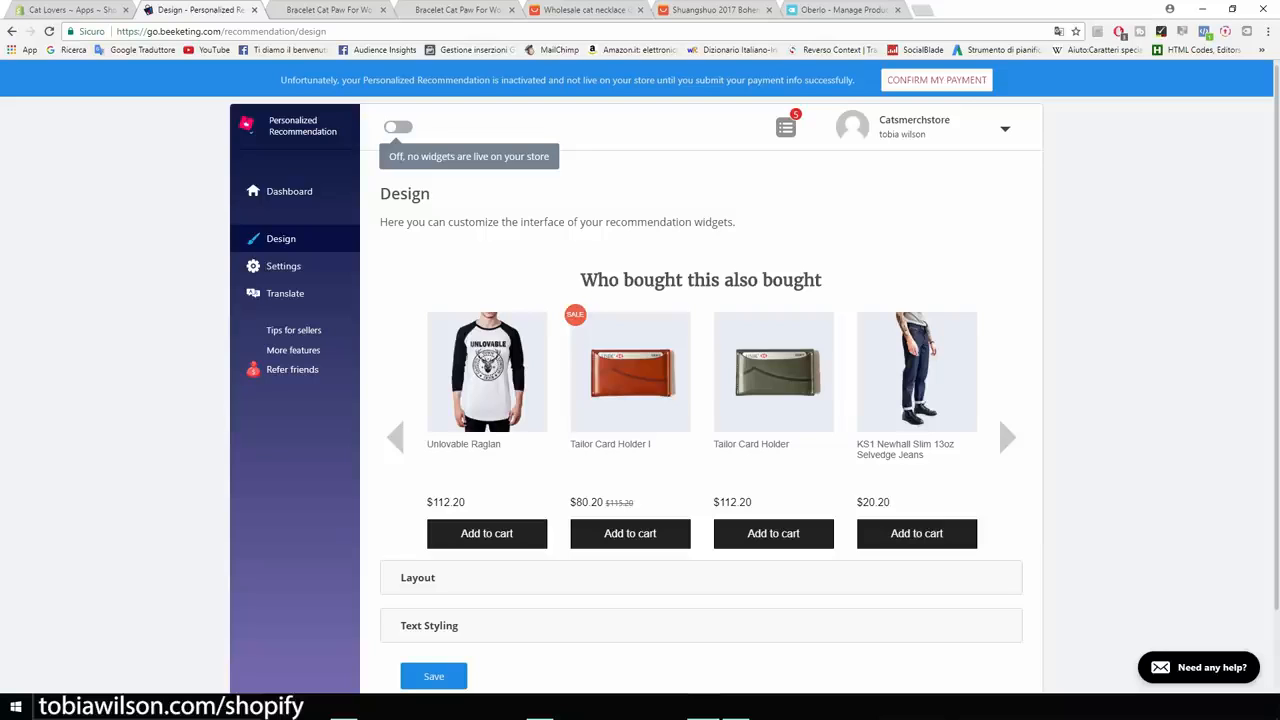
Keep the add-to-cart button set to 'Show on all page' and return to Apps.
{"action": "scroll", "coordinate": [417, 487], "scroll_direction": "down", "scroll_amount": 1}
{"action": "left_click", "coordinate": [417, 487]}
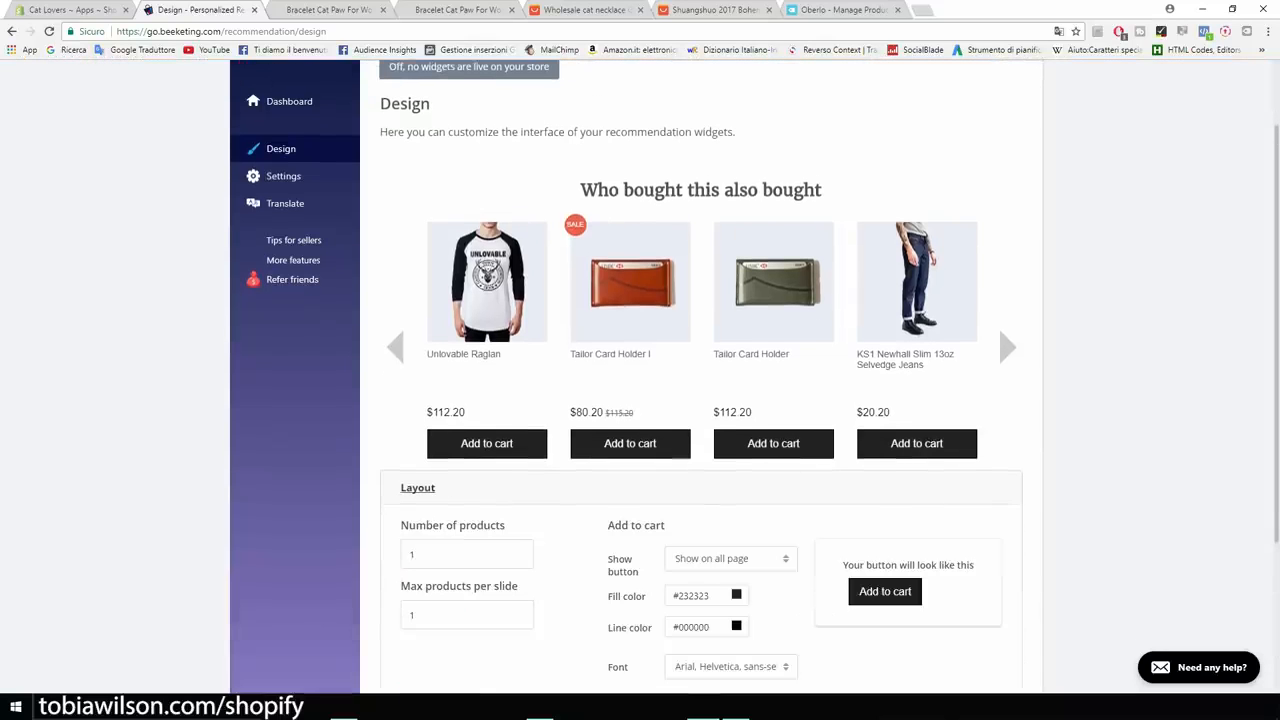
{"action": "left_click", "coordinate": [731, 559]}
{"action": "scroll", "coordinate": [731, 559], "scroll_direction": "down", "scroll_amount": 3}
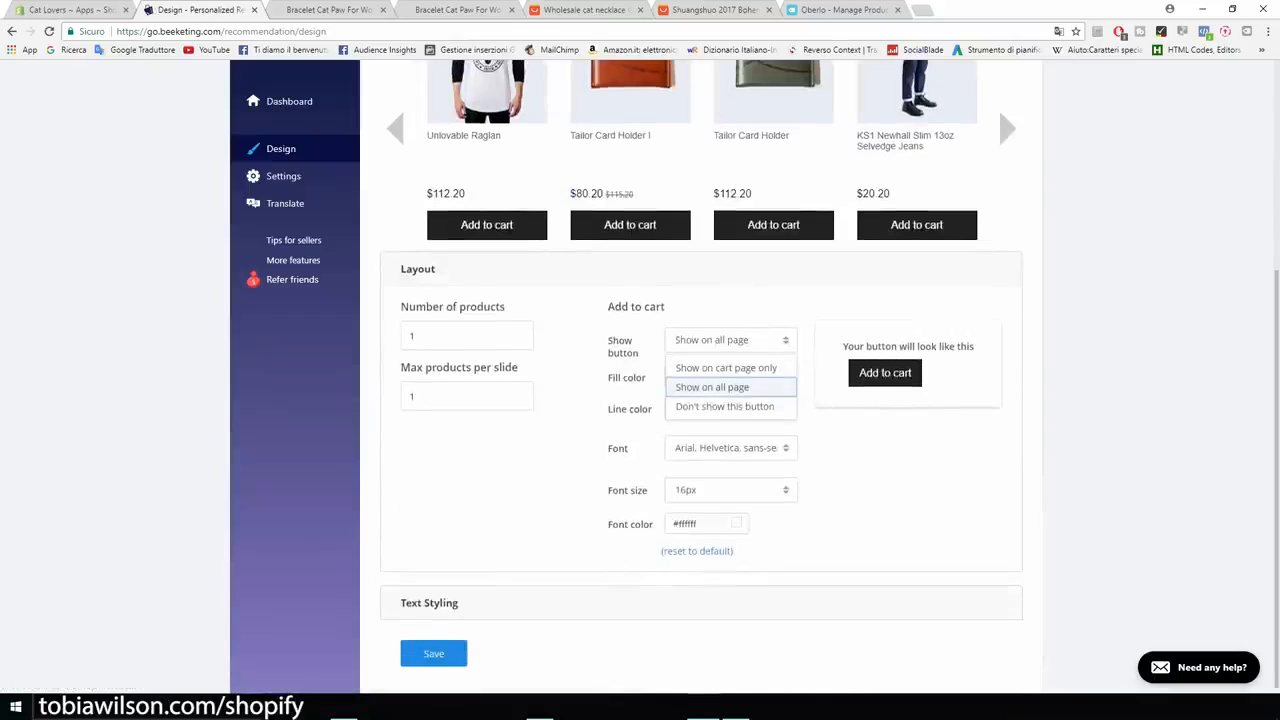
{"action": "scroll", "coordinate": [731, 559], "scroll_direction": "up", "scroll_amount": 4}
{"action": "left_click", "coordinate": [731, 603]}
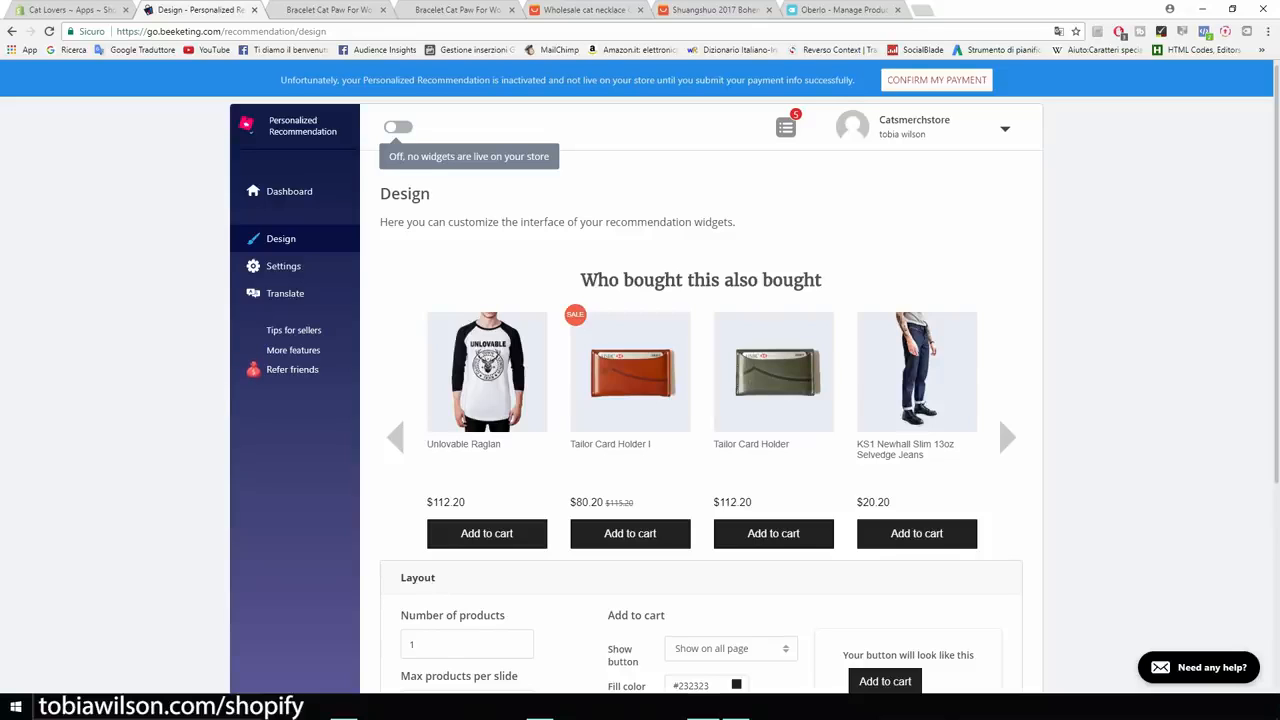
{"action": "left_click", "coordinate": [75, 10]}
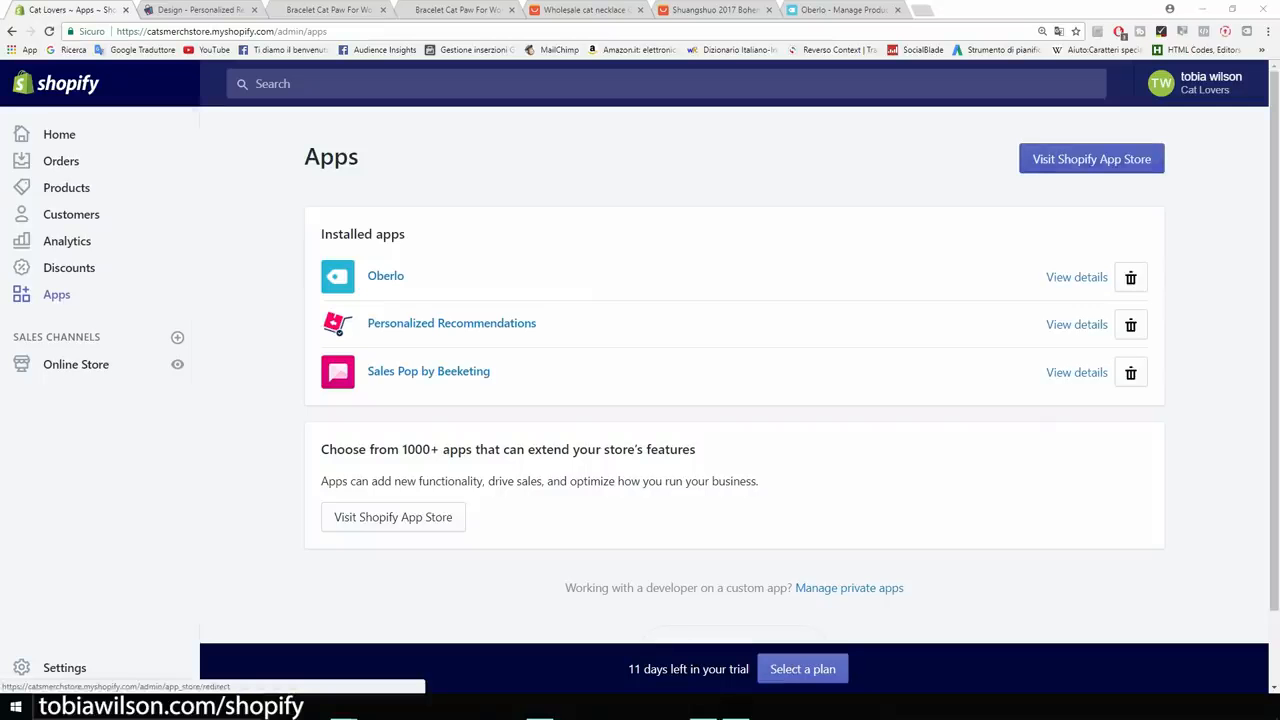
Search the Shopify App Store for 'product up' and open Product Upsell.
{"action": "left_click", "coordinate": [1091, 159]}
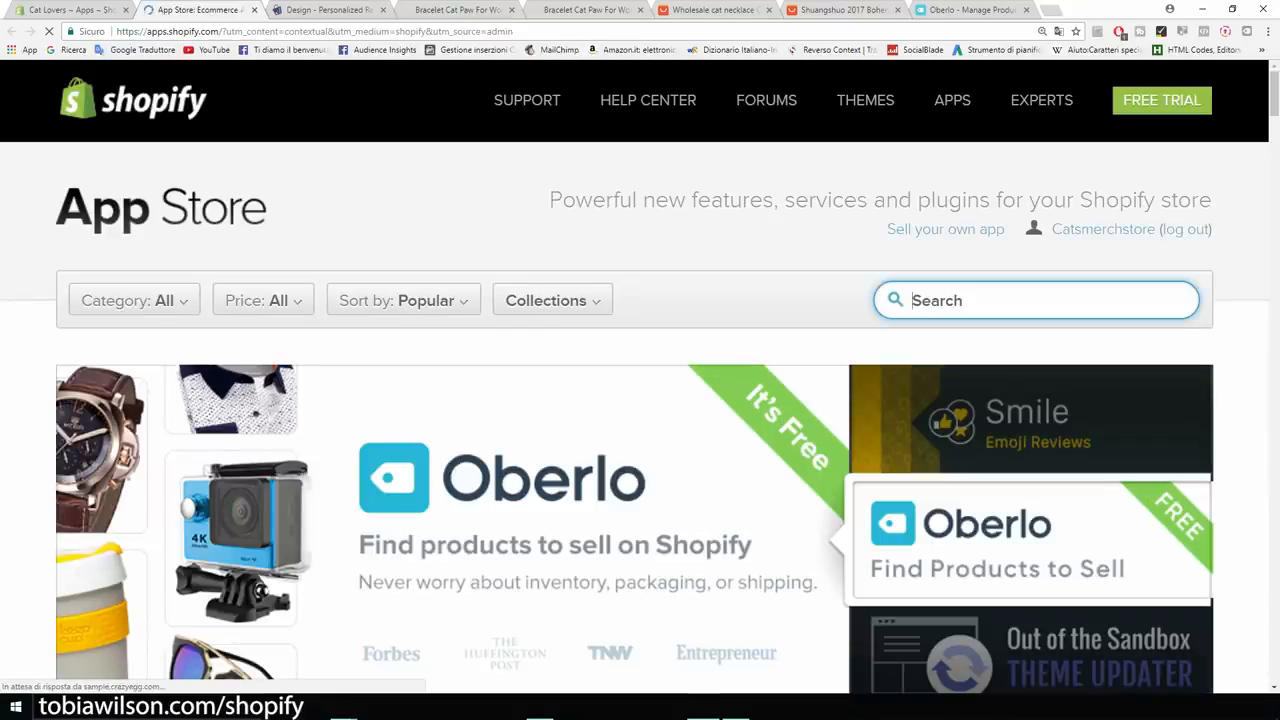
{"action": "type", "text": "product up"}
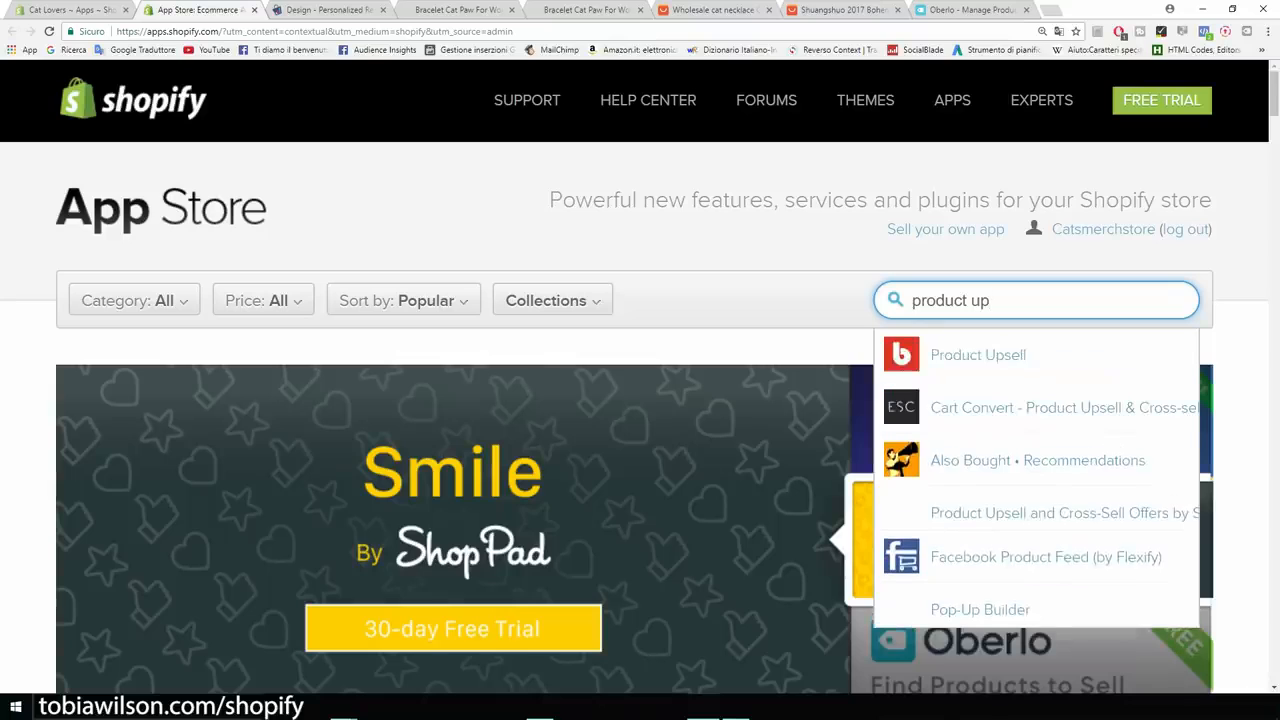
{"action": "left_click", "coordinate": [980, 356]}
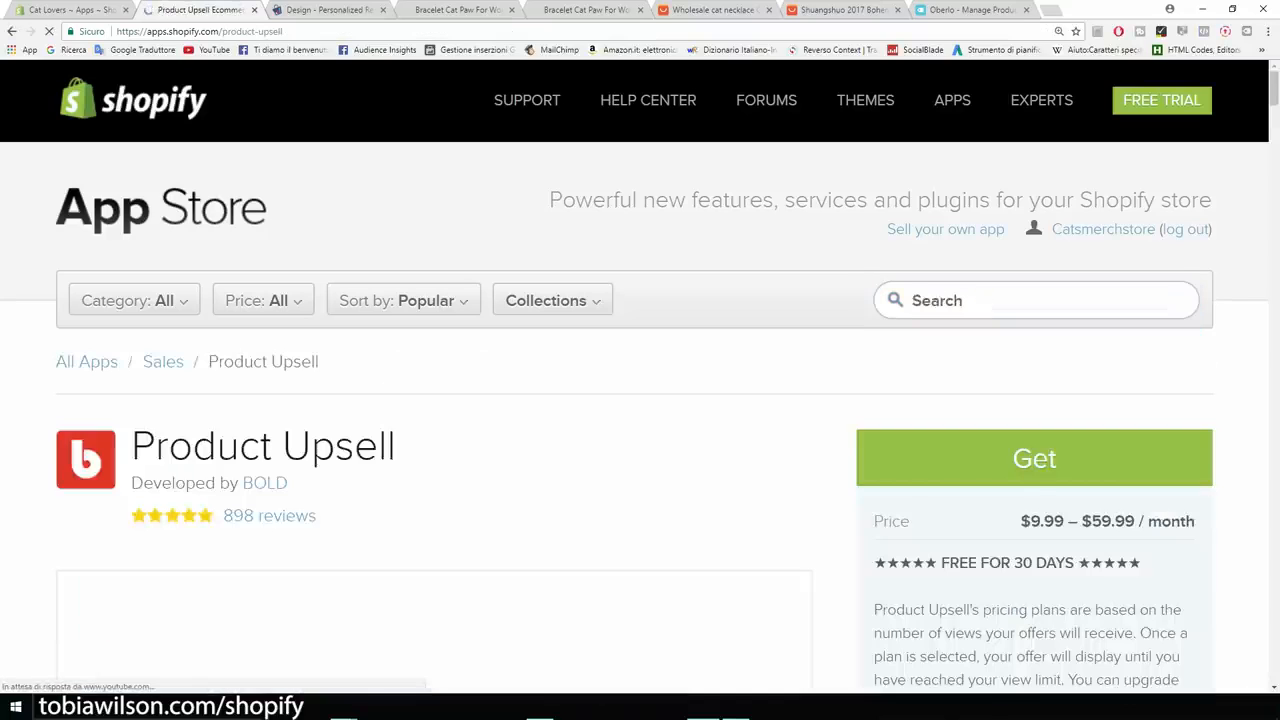
{"action": "scroll", "coordinate": [640, 400], "scroll_direction": "down", "scroll_amount": 3}
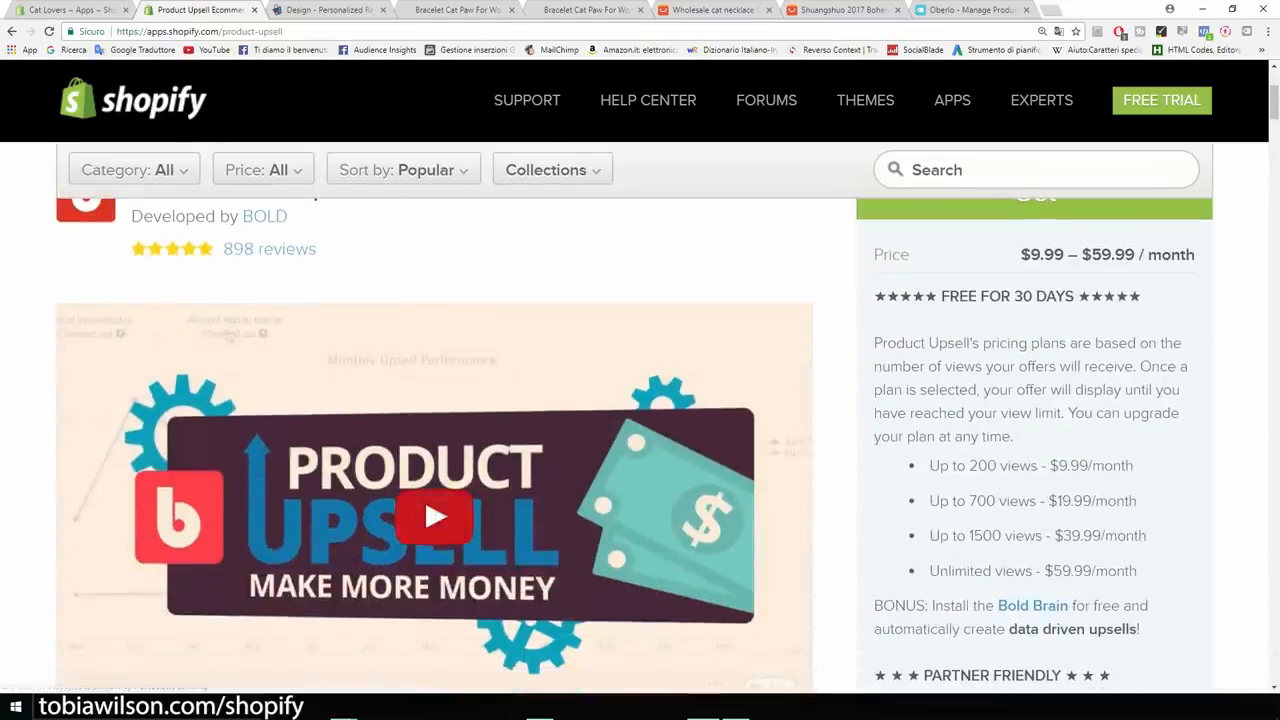
{"action": "scroll", "coordinate": [640, 440], "scroll_direction": "down", "scroll_amount": 2}
{"action": "scroll", "coordinate": [640, 440], "scroll_direction": "up", "scroll_amount": 1}
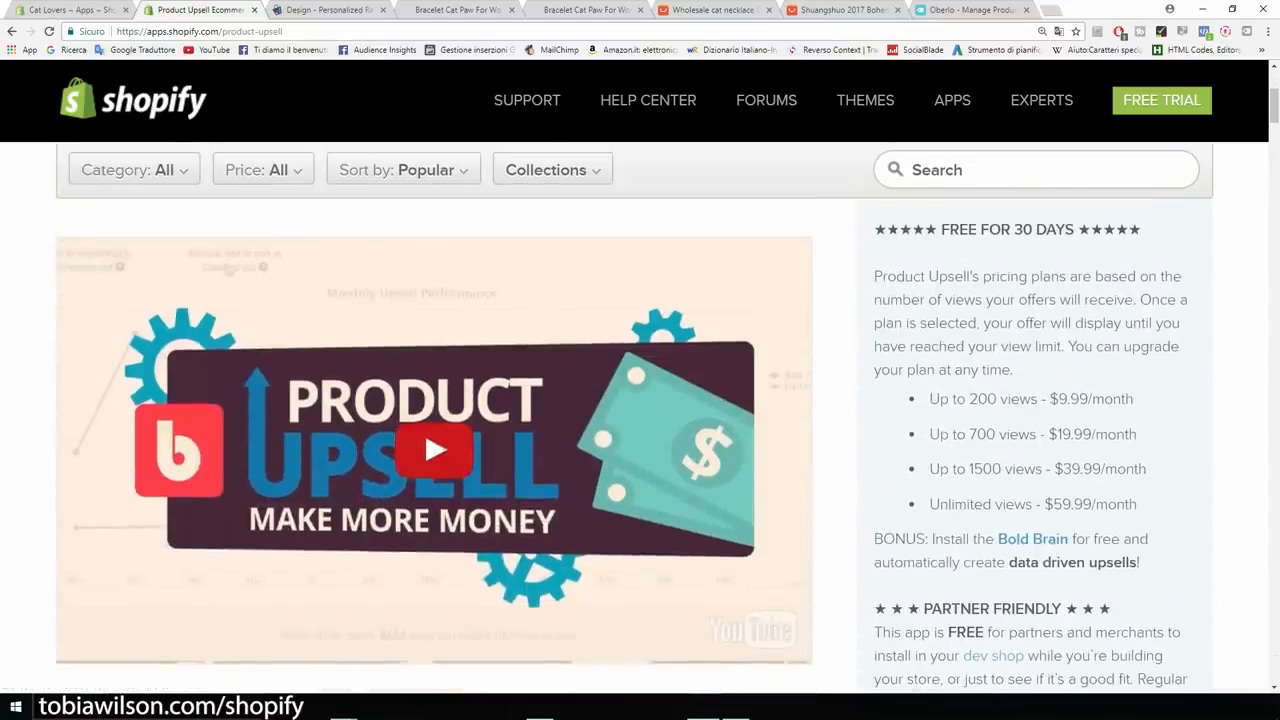
Watch the Product Upsell demo video full screen from 1:13.
{"action": "left_click", "coordinate": [434, 450]}
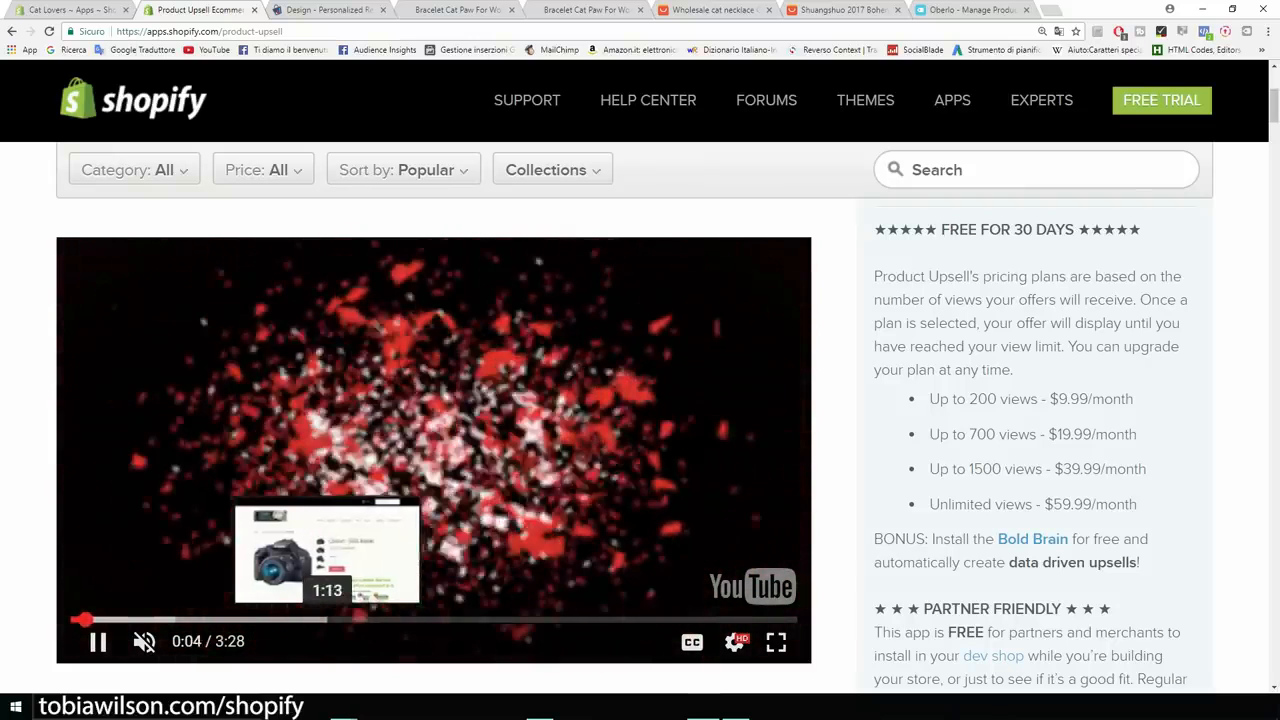
{"action": "left_click", "coordinate": [327, 620]}
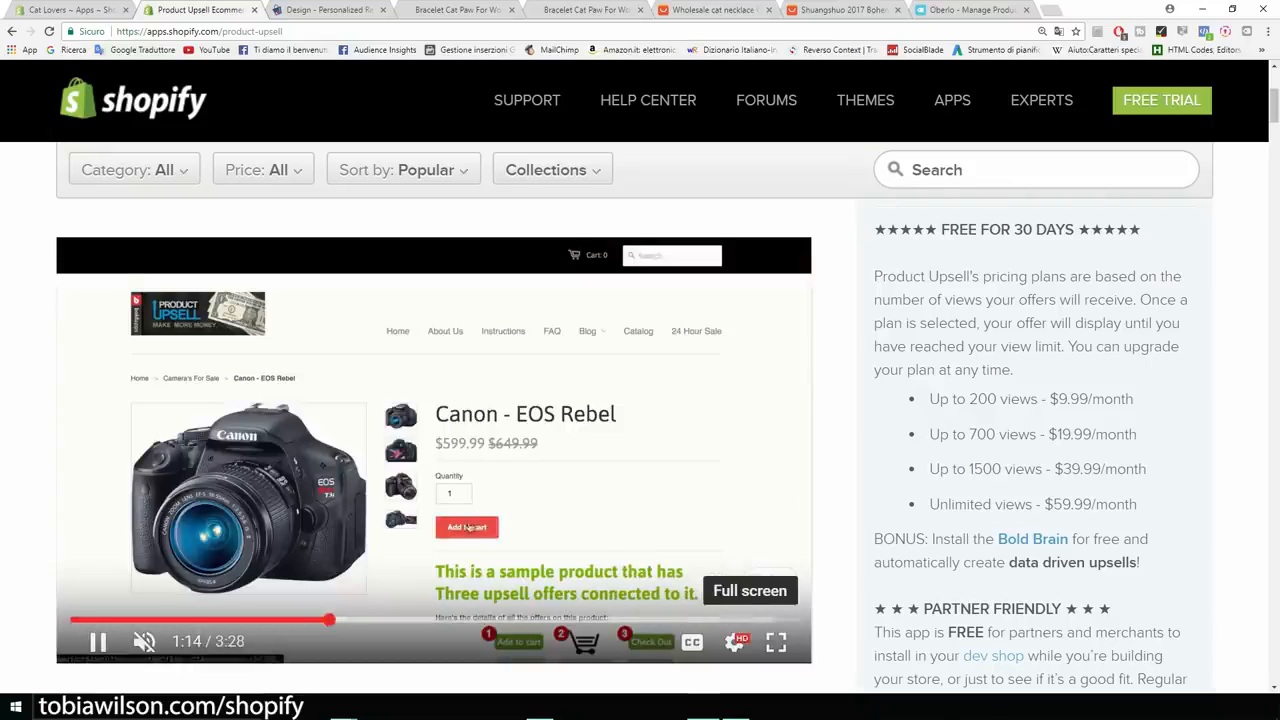
{"action": "left_click", "coordinate": [776, 641]}
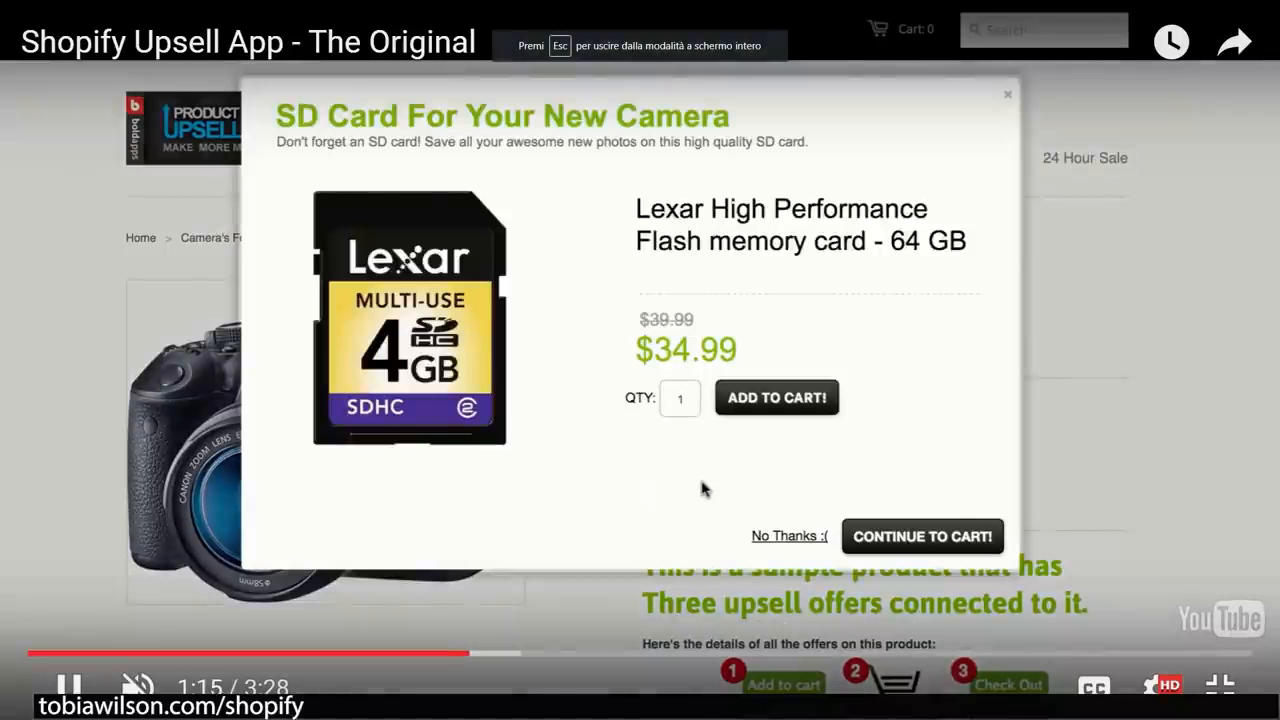
{"action": "left_click", "coordinate": [744, 443]}
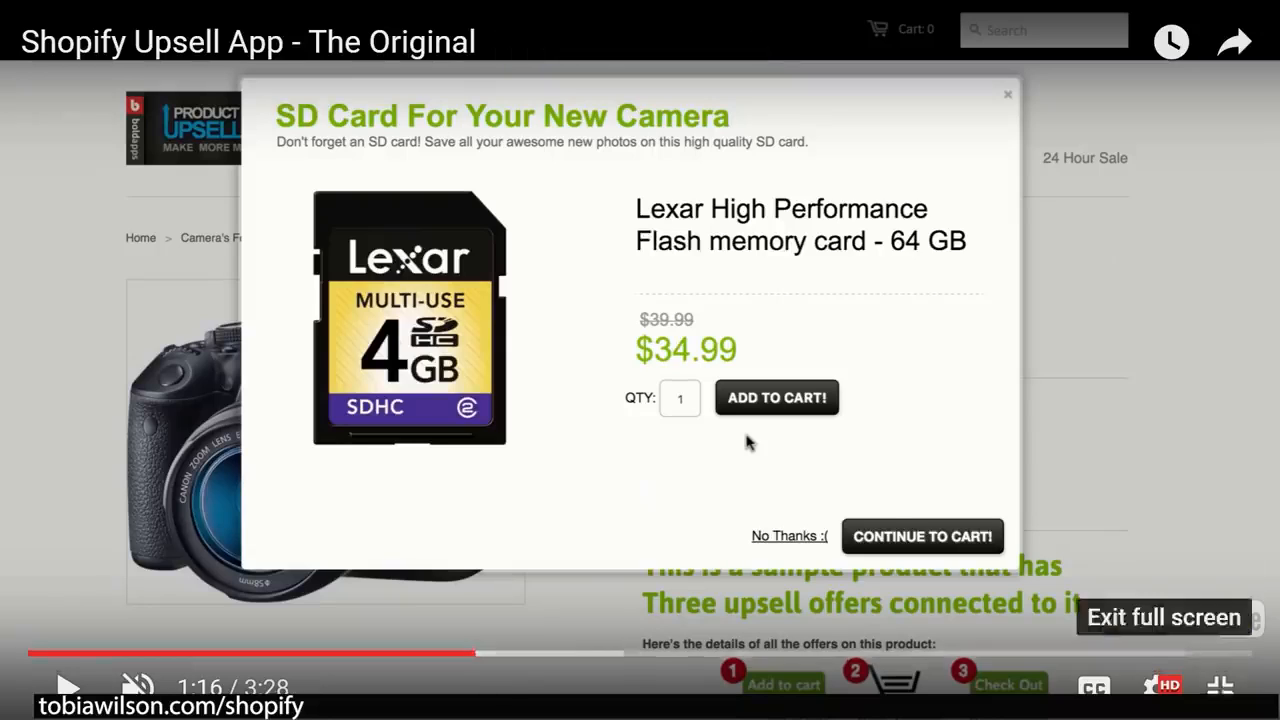
{"action": "left_click", "coordinate": [1220, 686]}
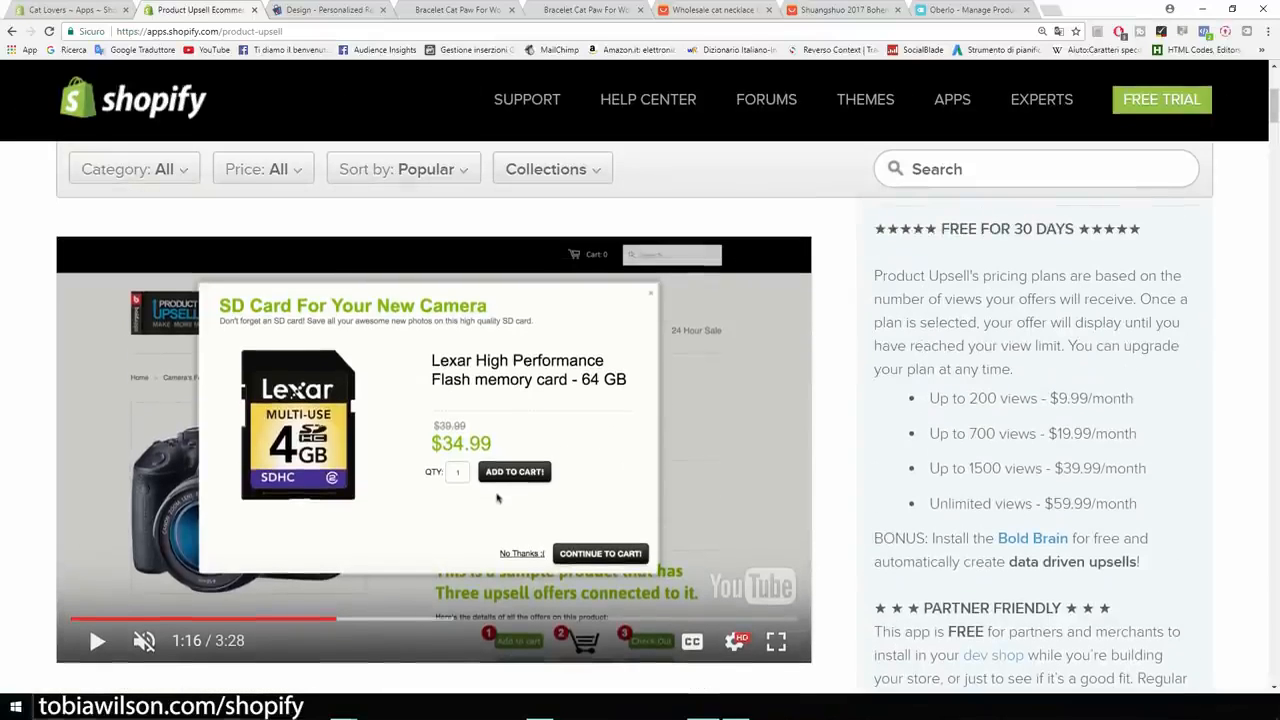
Review the Product Upsell pricing tiers, including the Up to 200 views plan.
{"action": "left_click_drag", "start_coordinate": [929, 398], "coordinate": [1038, 398]}
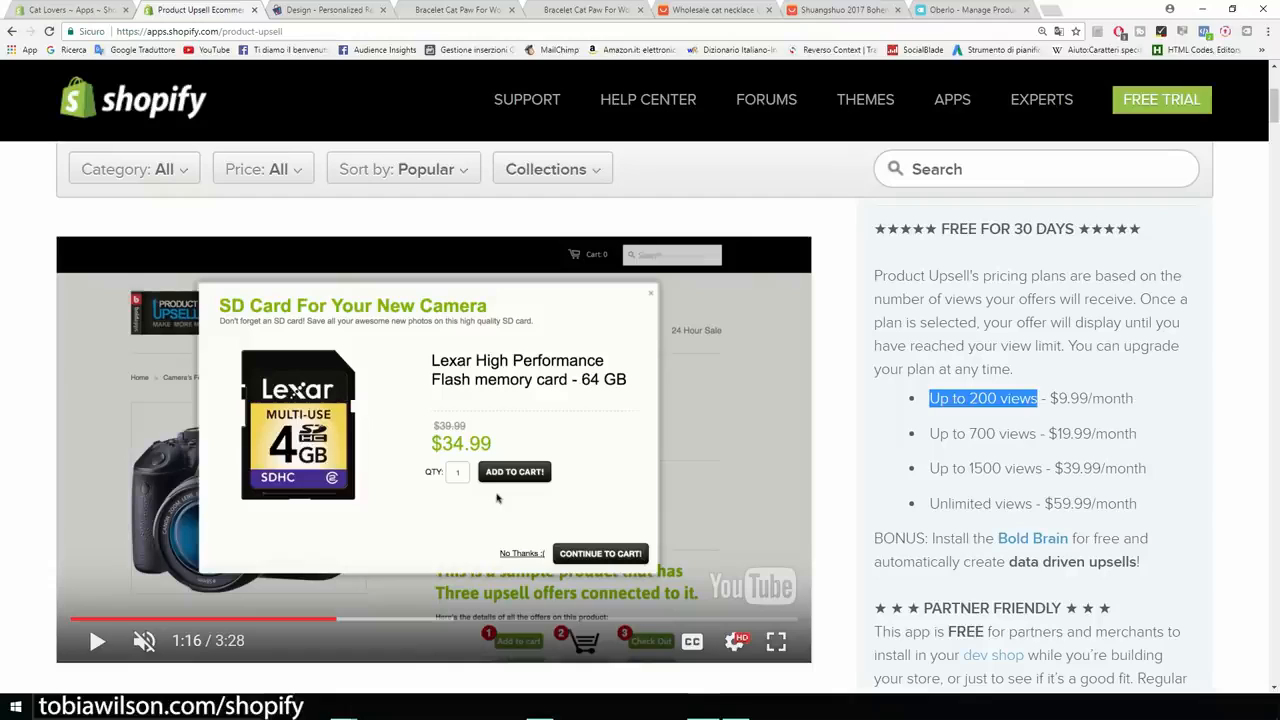
{"action": "left_click", "coordinate": [1038, 399]}
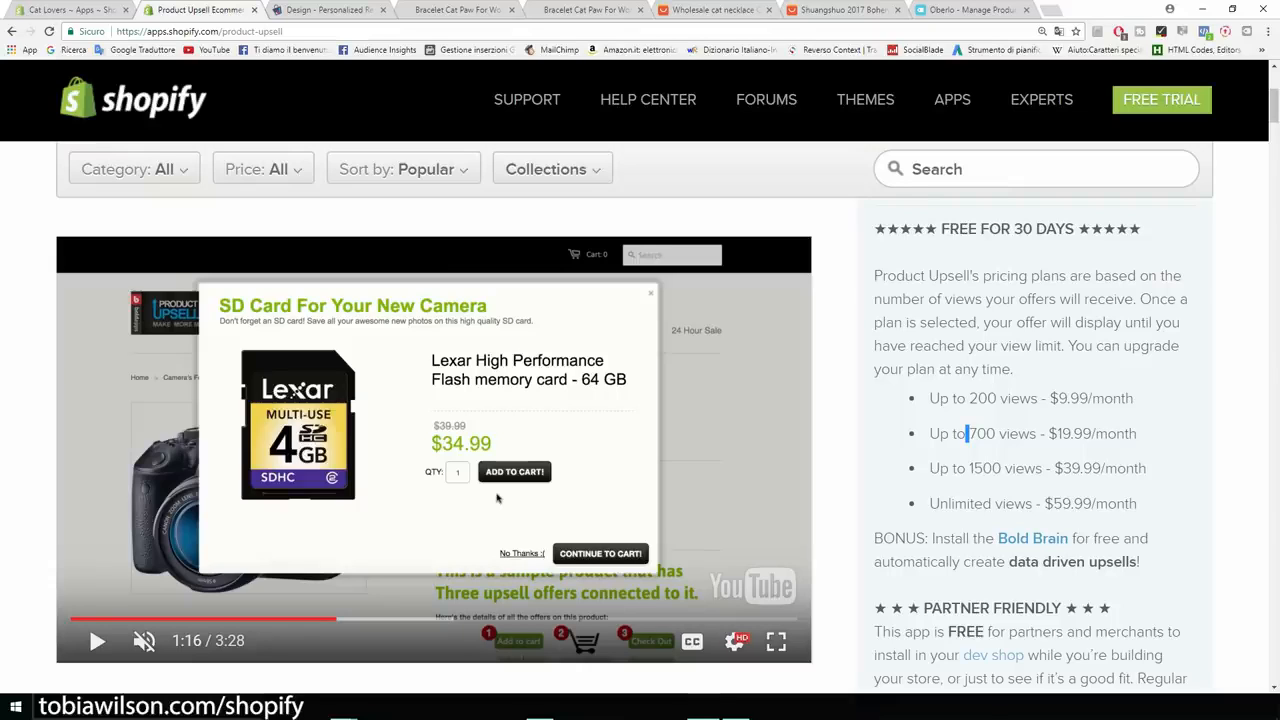
{"action": "scroll", "coordinate": [497, 498], "scroll_direction": "up", "scroll_amount": 4}
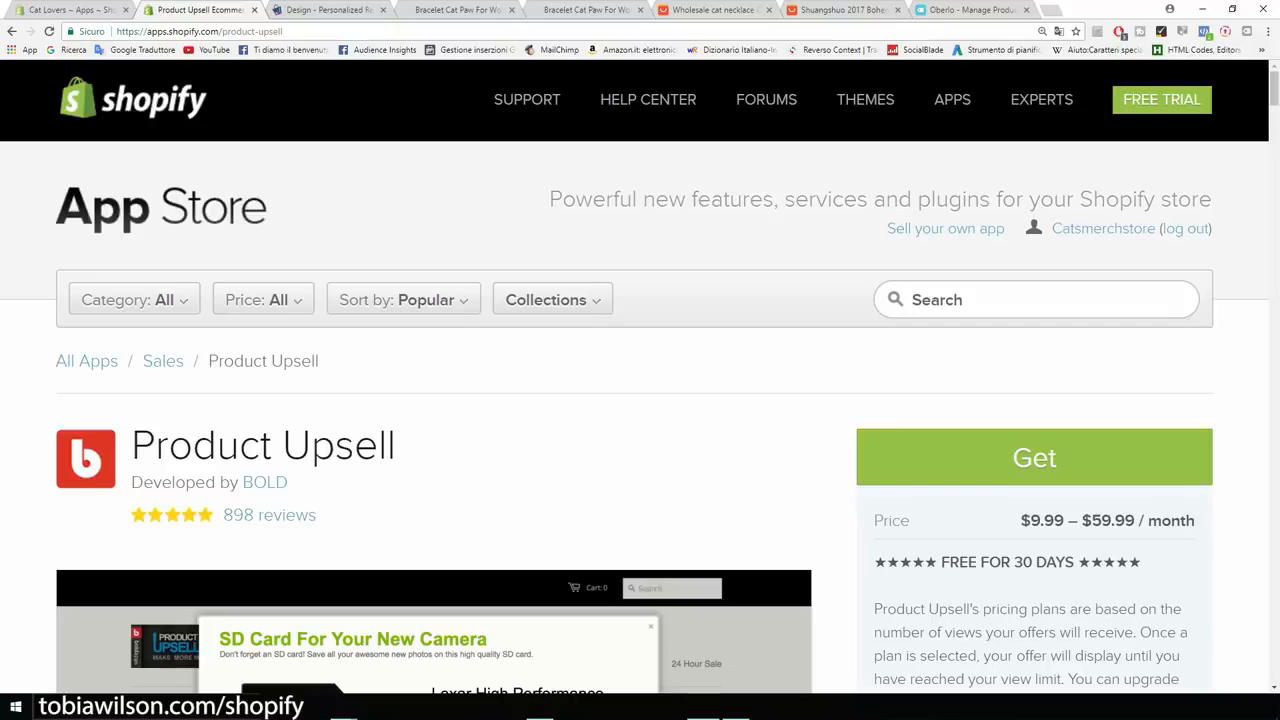
{"action": "scroll", "coordinate": [292, 660], "scroll_direction": "down", "scroll_amount": 1}
{"action": "scroll", "coordinate": [292, 660], "scroll_direction": "down", "scroll_amount": 10}
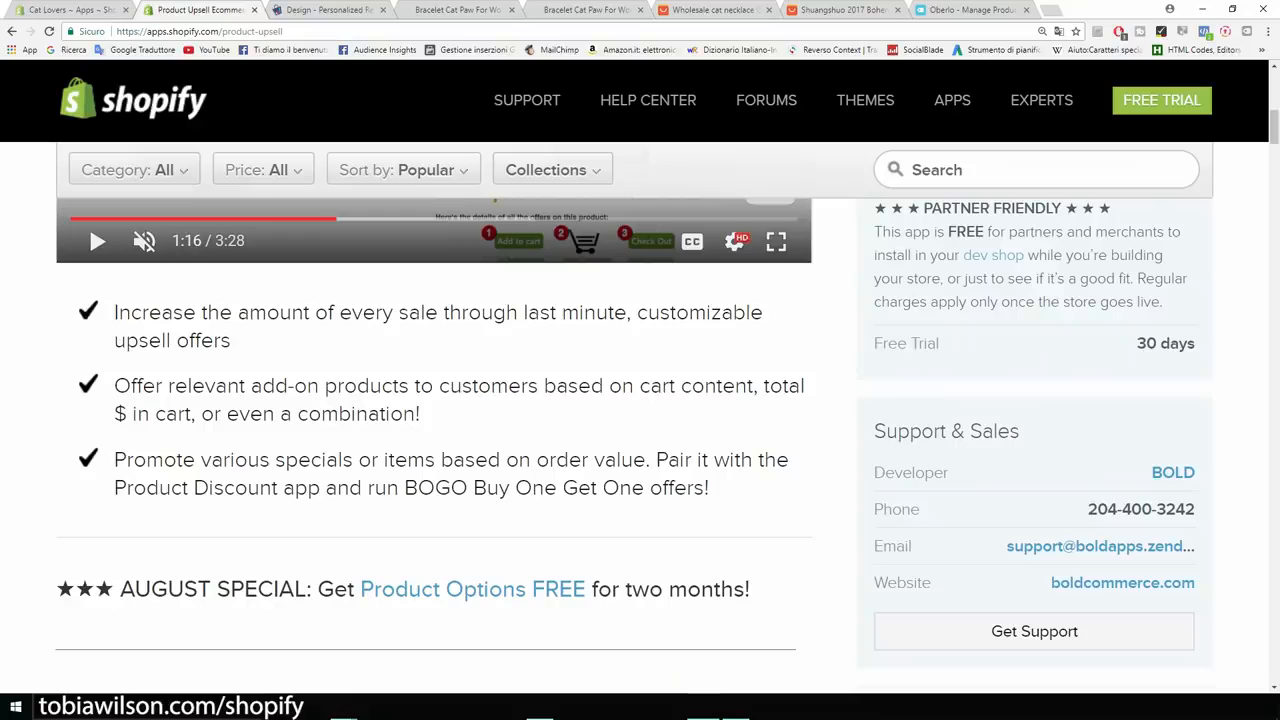
{"action": "scroll", "coordinate": [434, 420], "scroll_direction": "up", "scroll_amount": 12}
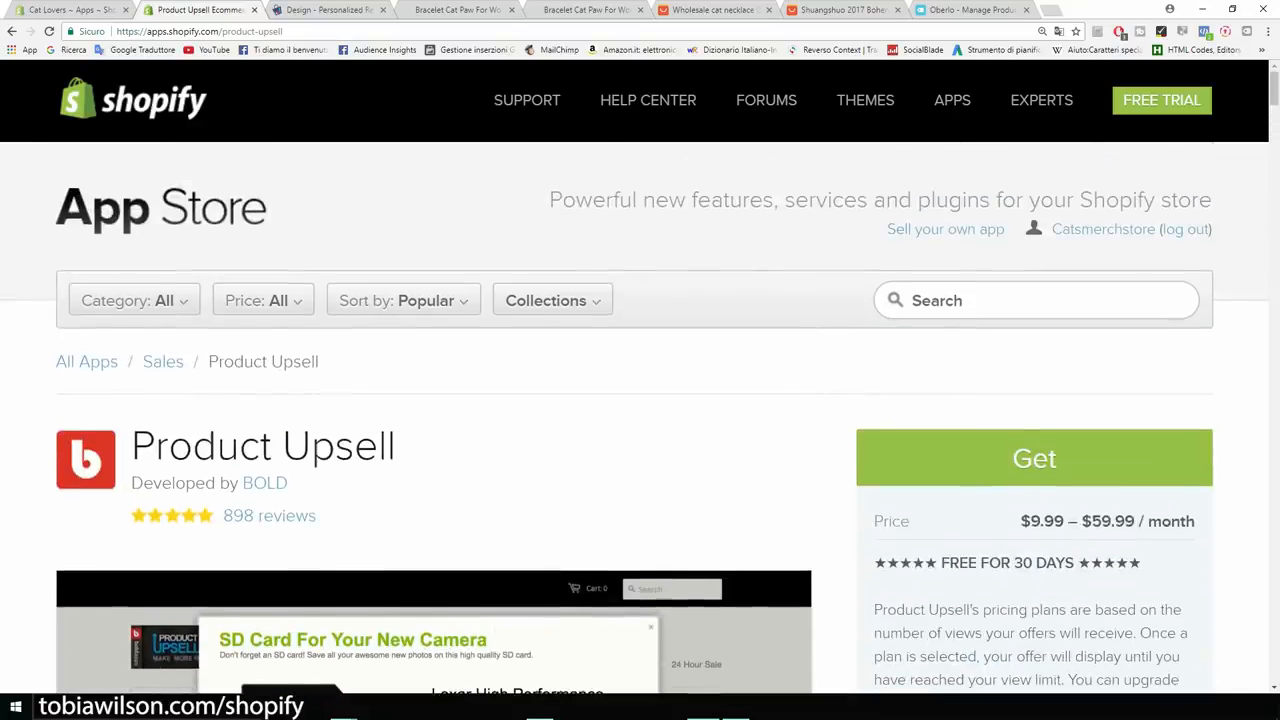
Scroll through the recommendation widget's Design layout settings, then return to the Apps list.
{"action": "key", "text": "ctrl+Tab"}
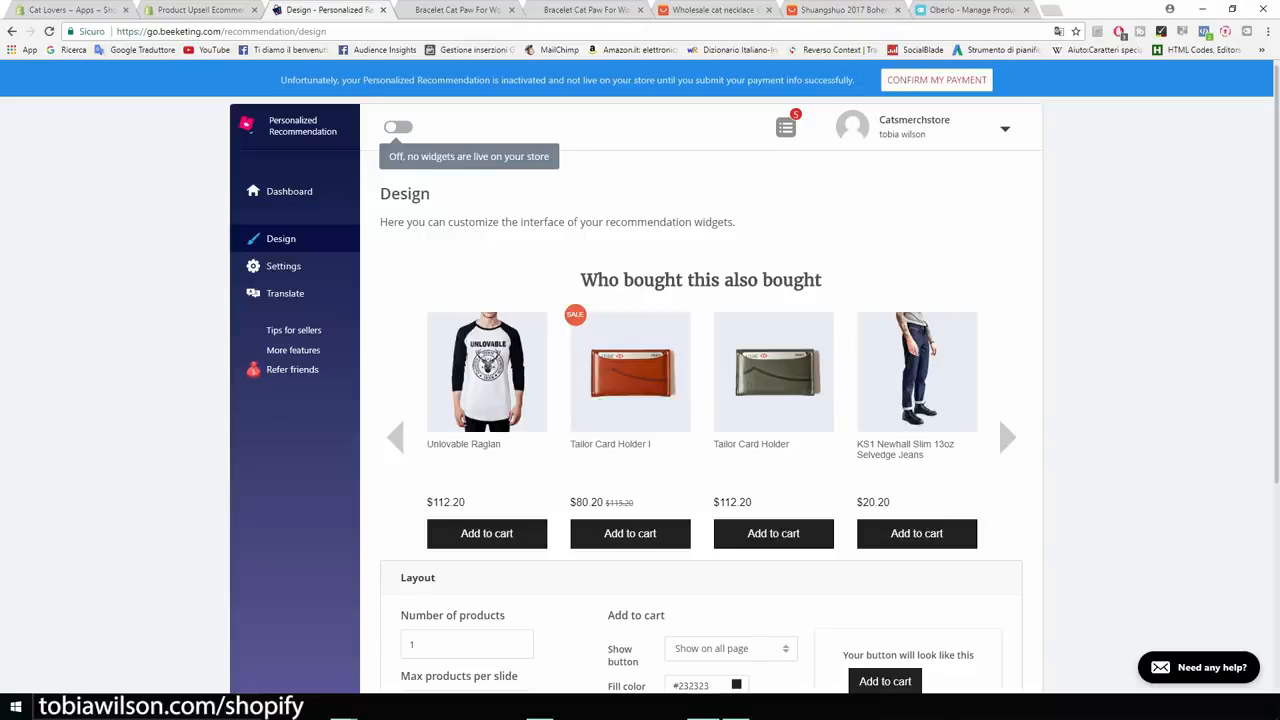
{"action": "scroll", "coordinate": [700, 400], "scroll_direction": "down", "scroll_amount": 3}
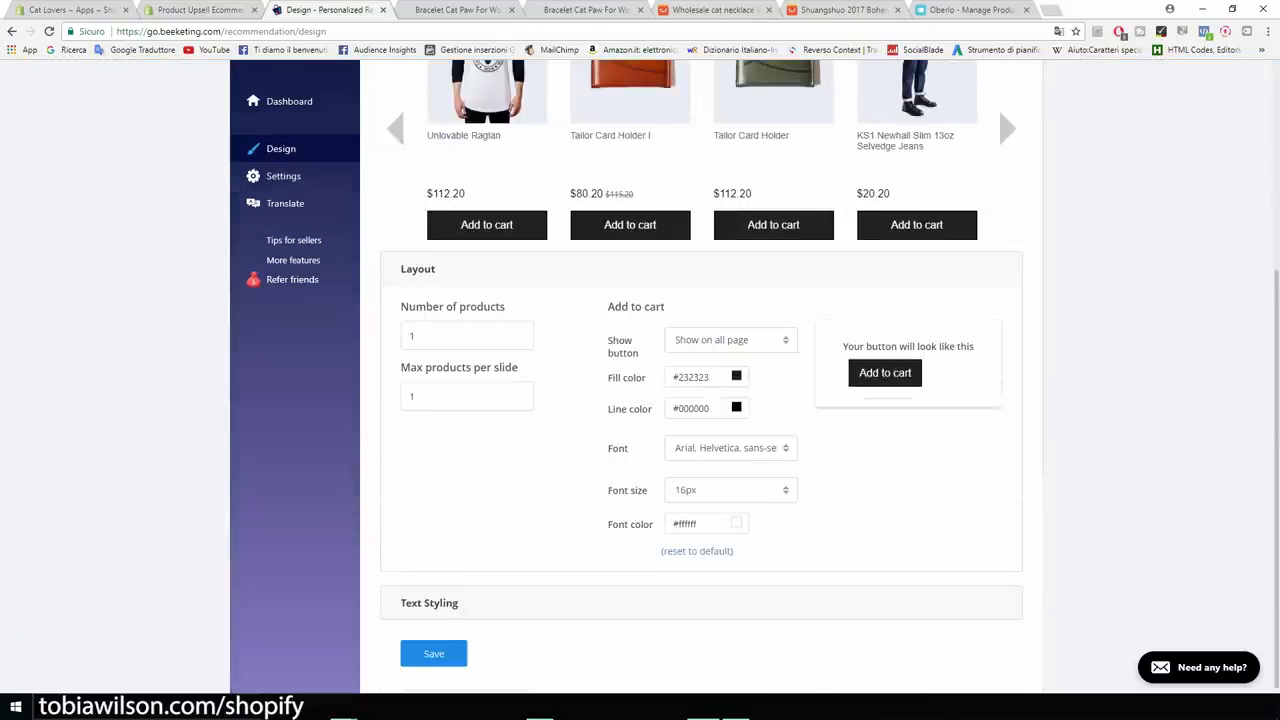
{"action": "scroll", "coordinate": [700, 400], "scroll_direction": "up", "scroll_amount": 3}
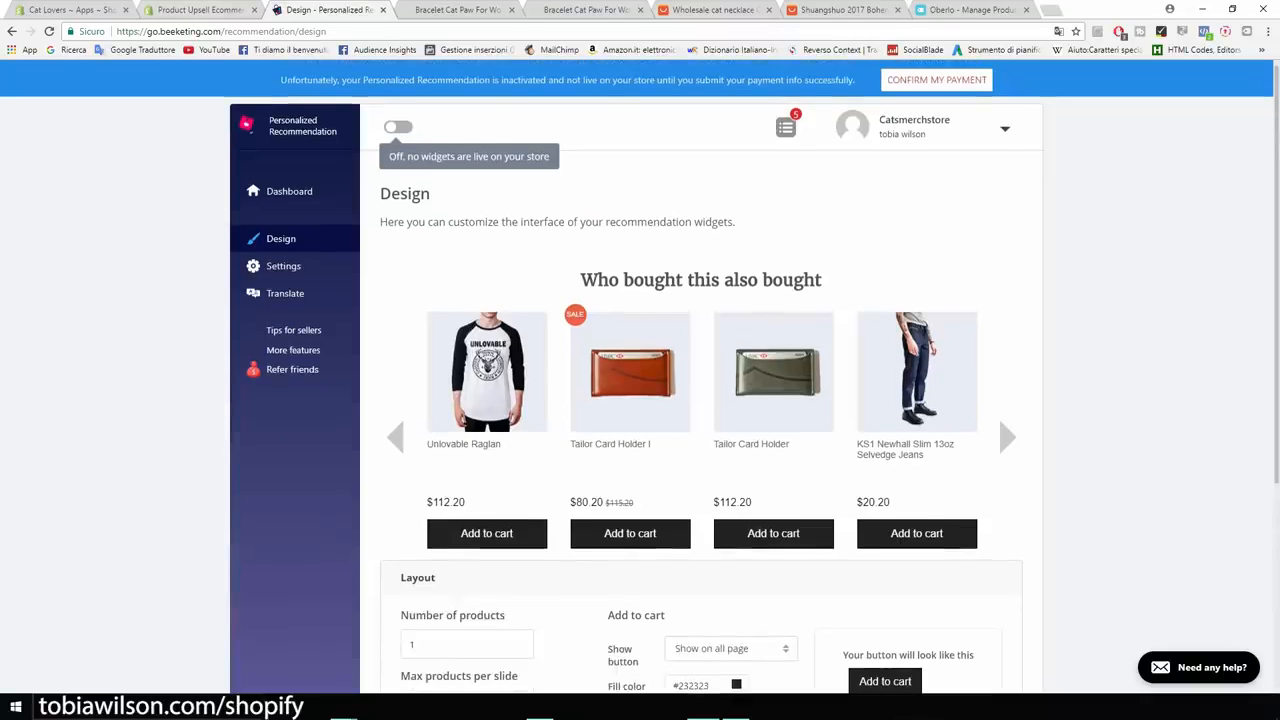
{"action": "left_click", "coordinate": [70, 10]}
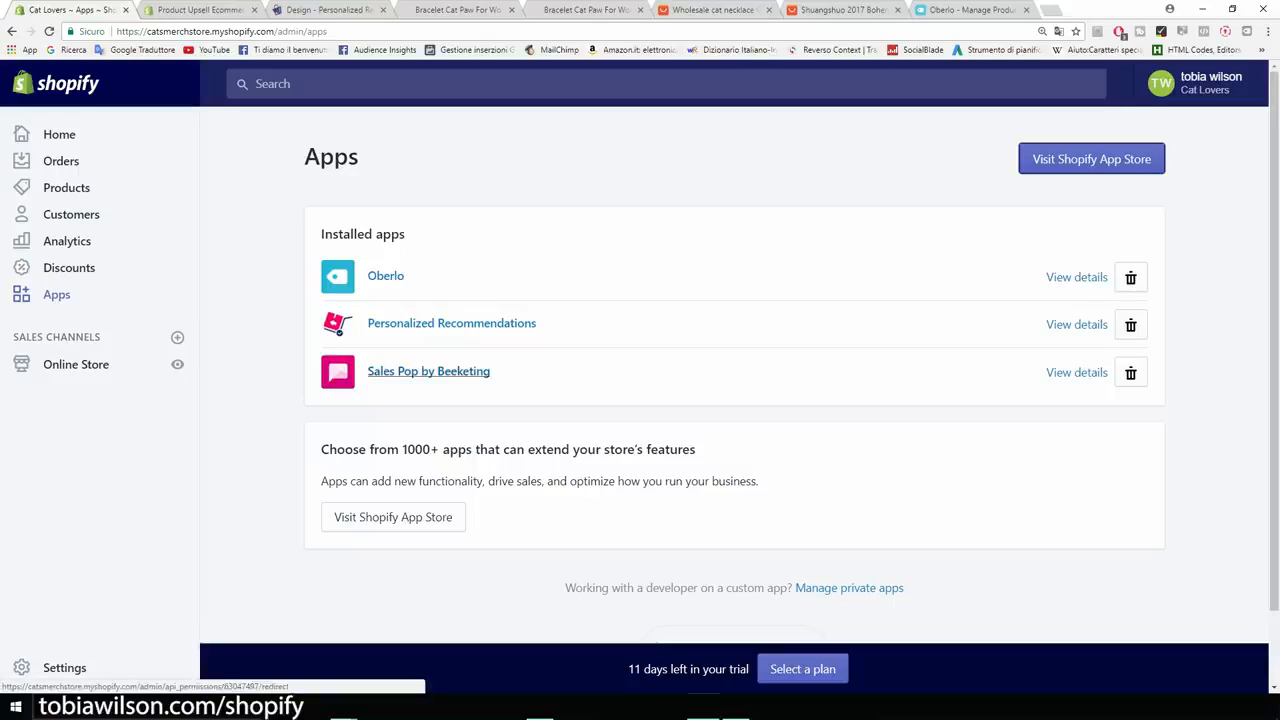
Open Sales Pop by Beeketing and browse its sample Chicago purchase notifications.
{"action": "left_click", "coordinate": [428, 371]}
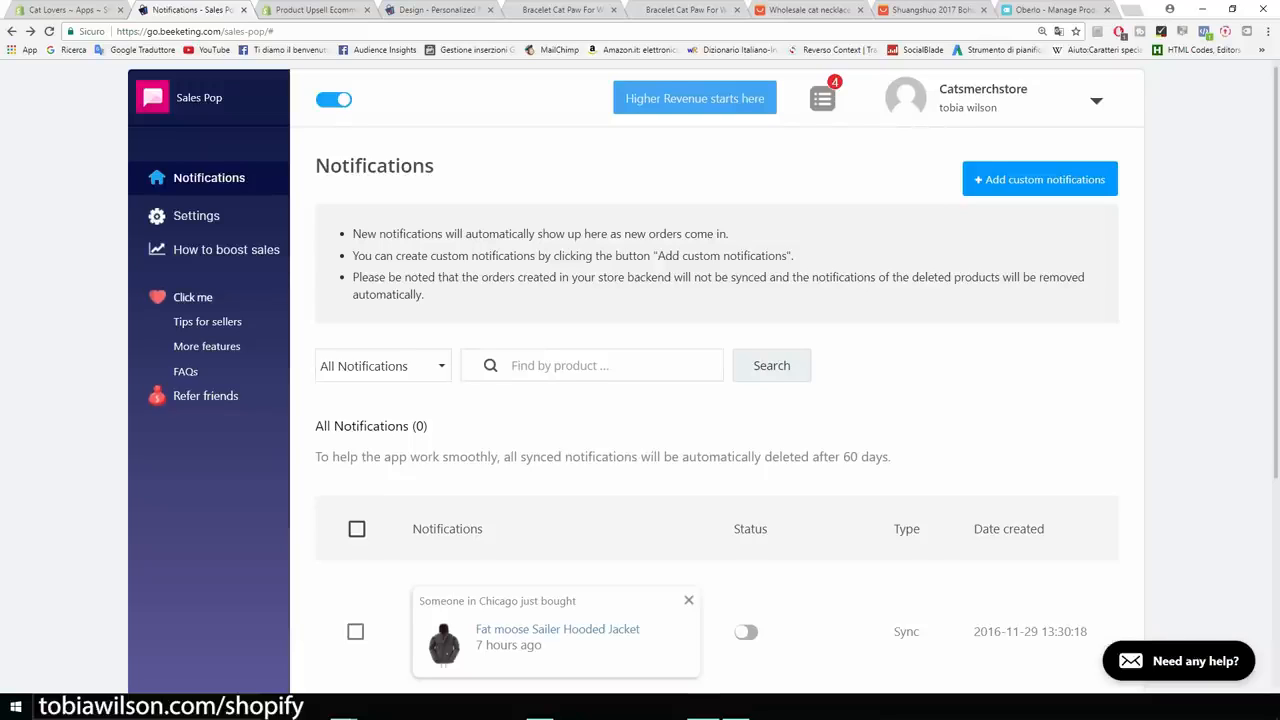
{"action": "scroll", "coordinate": [704, 371], "scroll_direction": "down", "scroll_amount": 3}
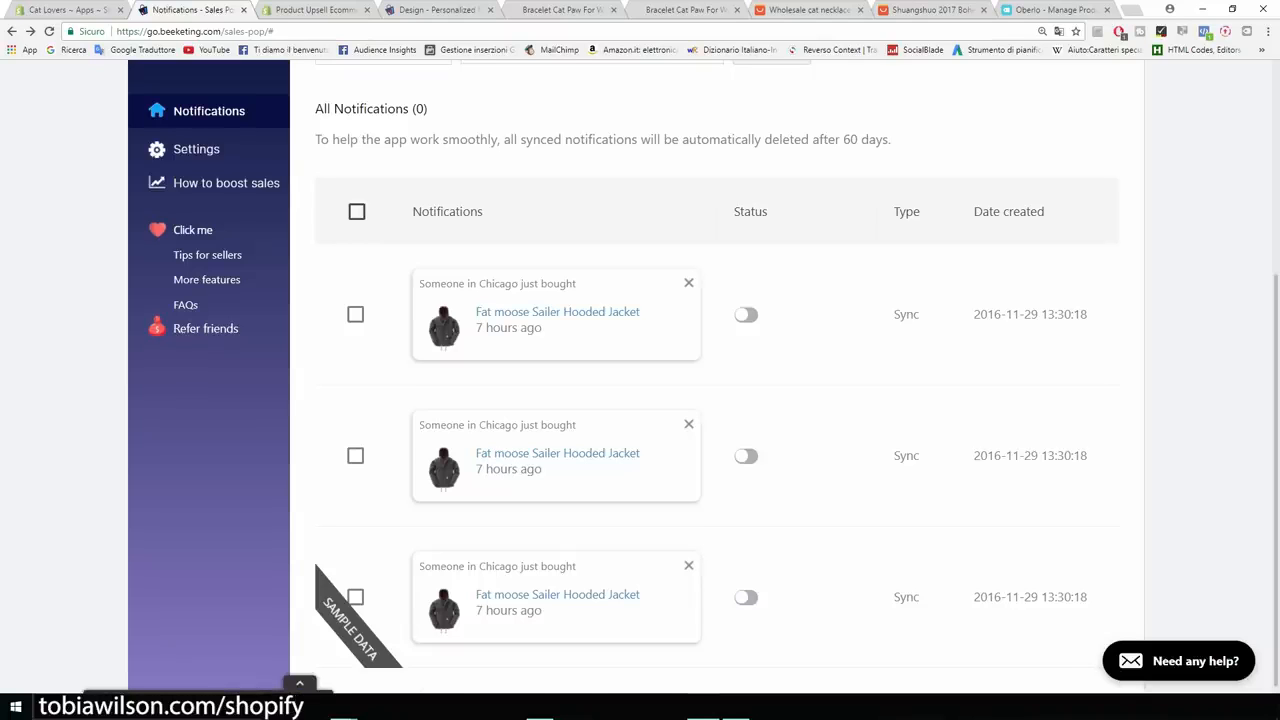
{"action": "scroll", "coordinate": [704, 376], "scroll_direction": "up", "scroll_amount": 3}
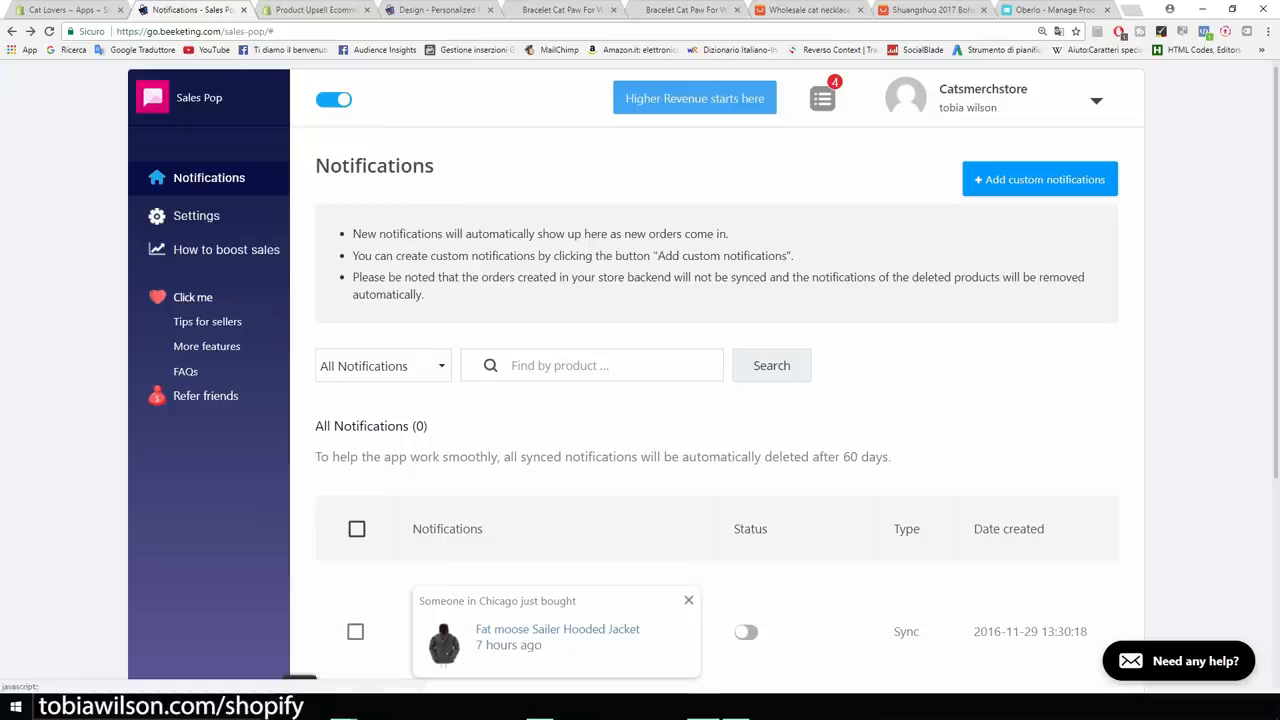
Create a custom notification for Bracelet Cat Paw For Women.
{"action": "left_click", "coordinate": [1040, 180]}
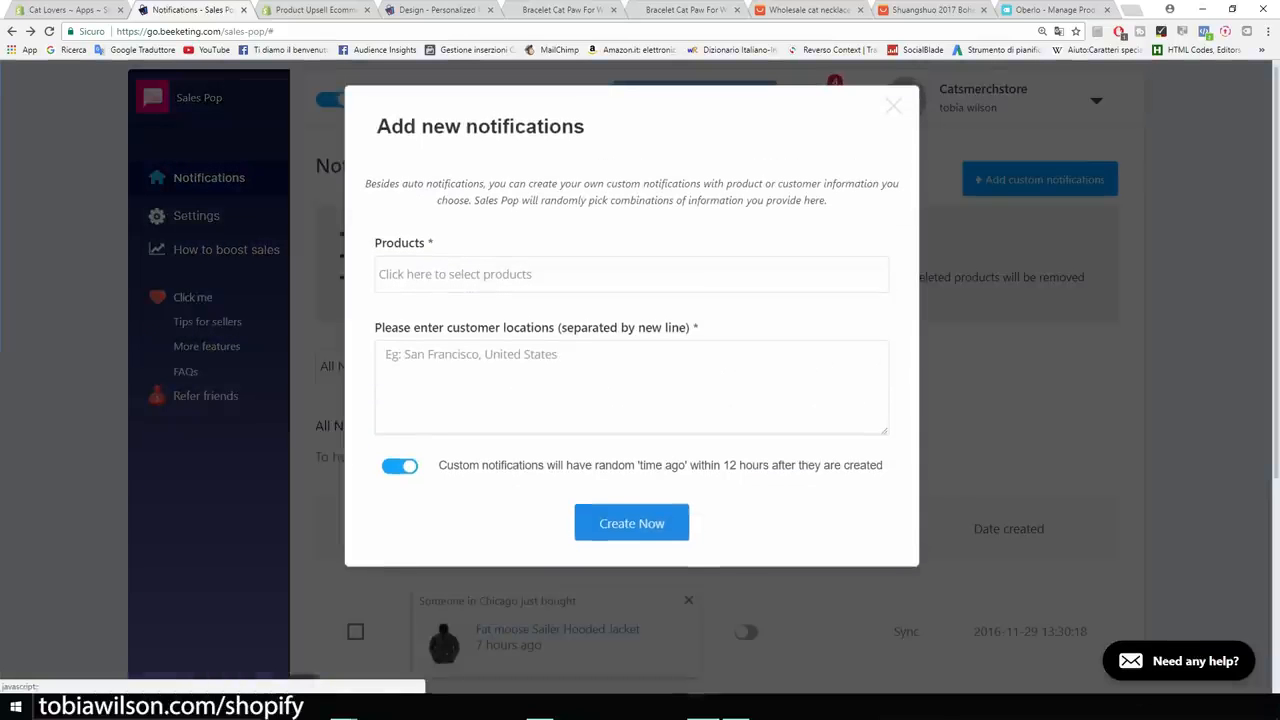
{"action": "left_click", "coordinate": [530, 274]}
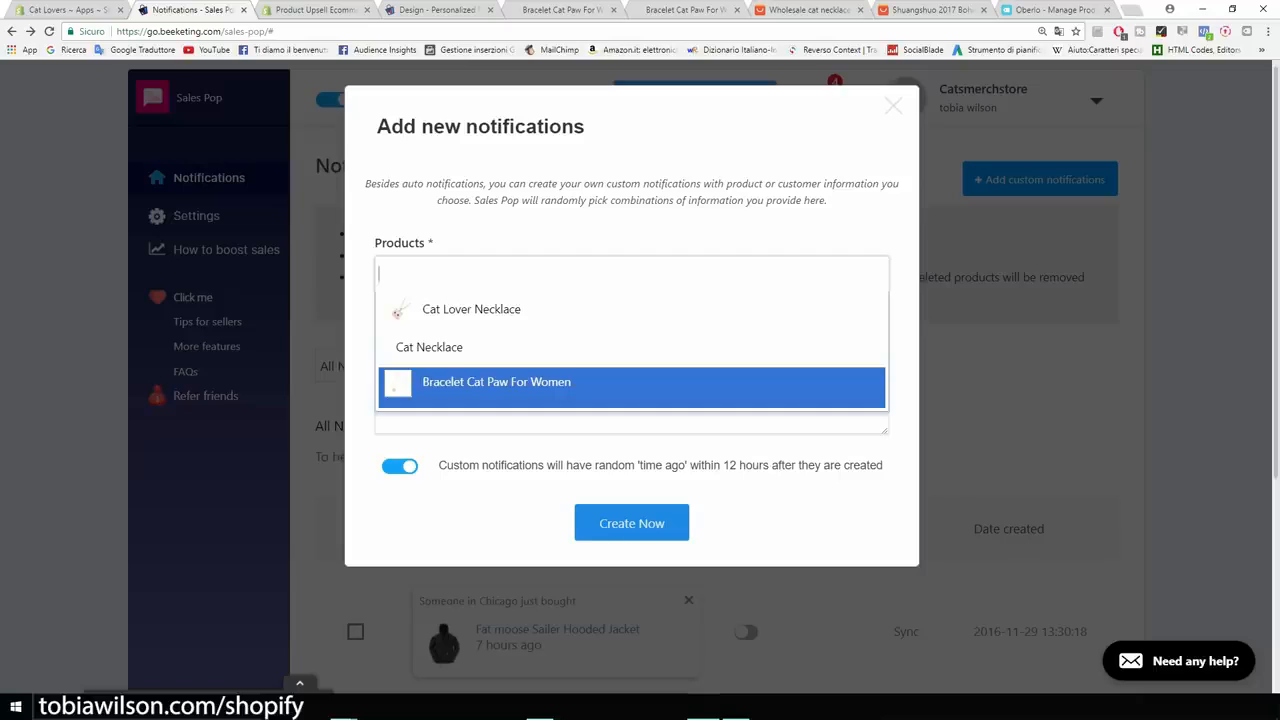
{"action": "left_click", "coordinate": [530, 386]}
Enter San Francisco, New York and Cleveland as customer locations on separate lines.
{"action": "left_click", "coordinate": [530, 408]}
{"action": "type", "text": "San Frn"}
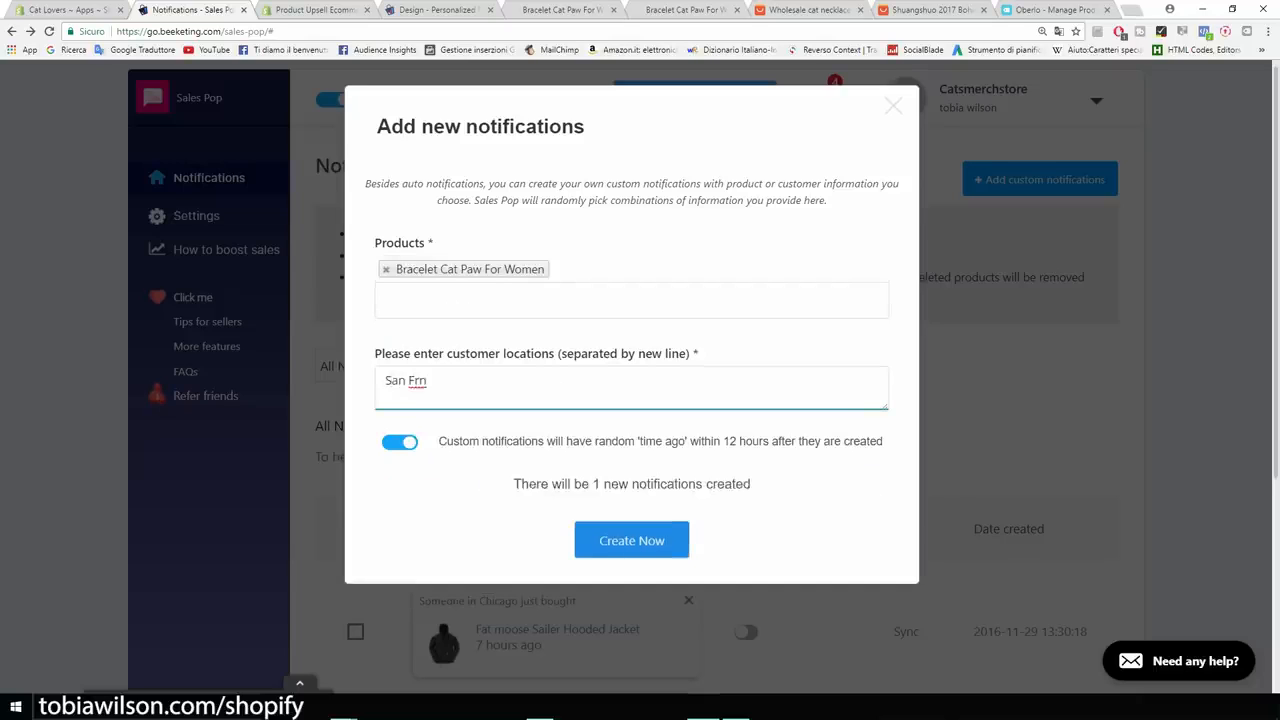
{"action": "key", "text": "BackSpace"}
{"action": "type", "text": "ancisco"}
{"action": "key", "text": "Return"}
{"action": "type", "text": "New York"}
{"action": "key", "text": "Return"}
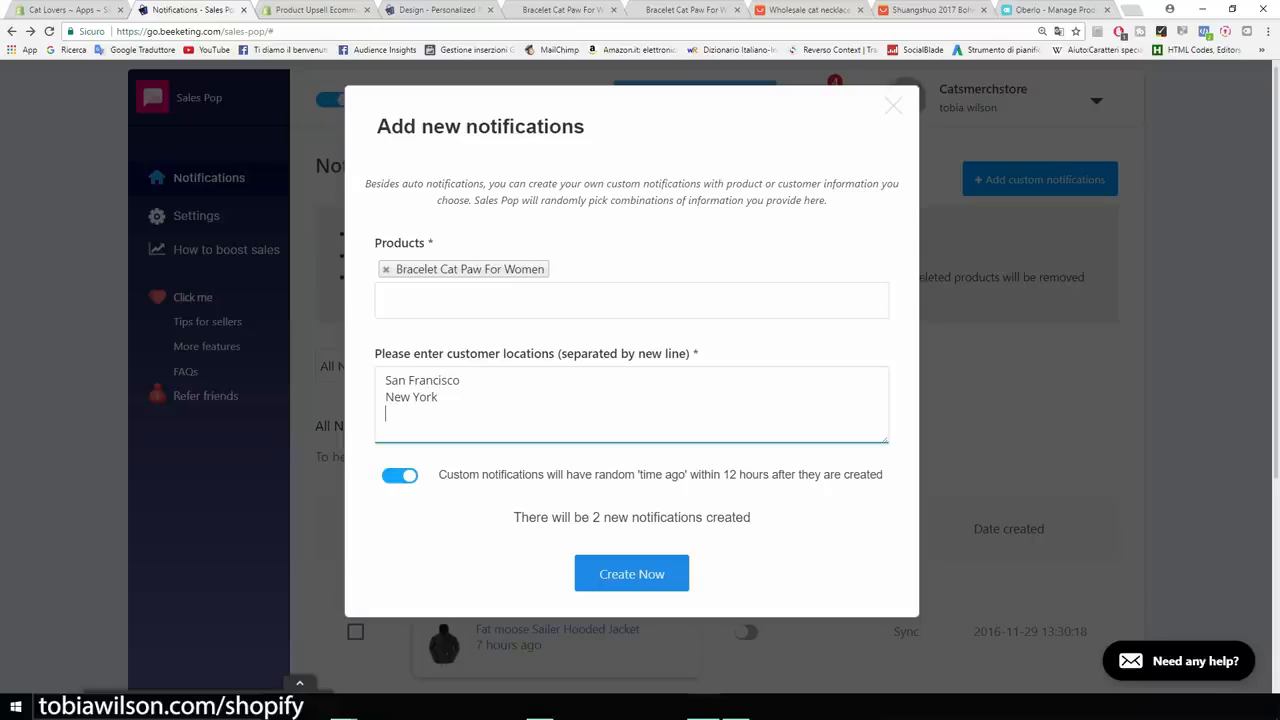
{"action": "type", "text": "Cleveland"}
Create the Cleveland, New York and San Francisco bracelet pop-ups, check them, and return to Apps.
{"action": "left_click", "coordinate": [631, 573]}
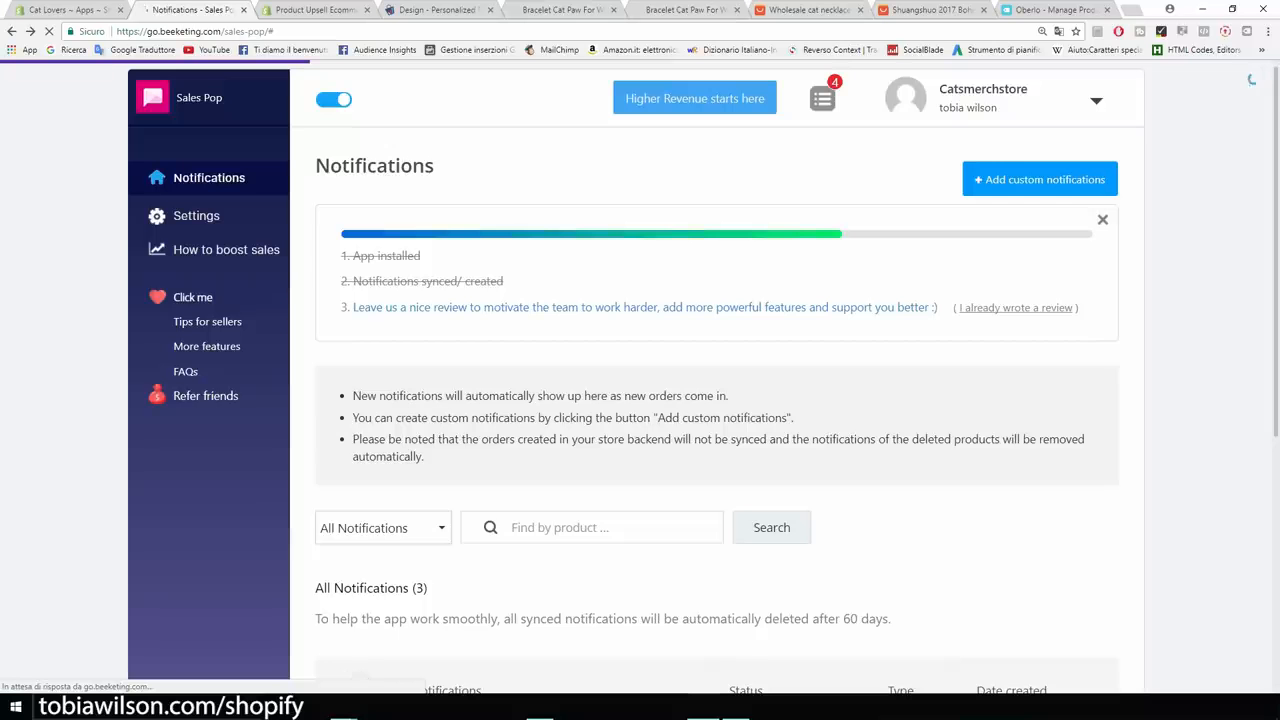
{"action": "scroll", "coordinate": [206, 280], "scroll_direction": "down", "scroll_amount": 3}
{"action": "scroll", "coordinate": [206, 280], "scroll_direction": "down", "scroll_amount": 1}
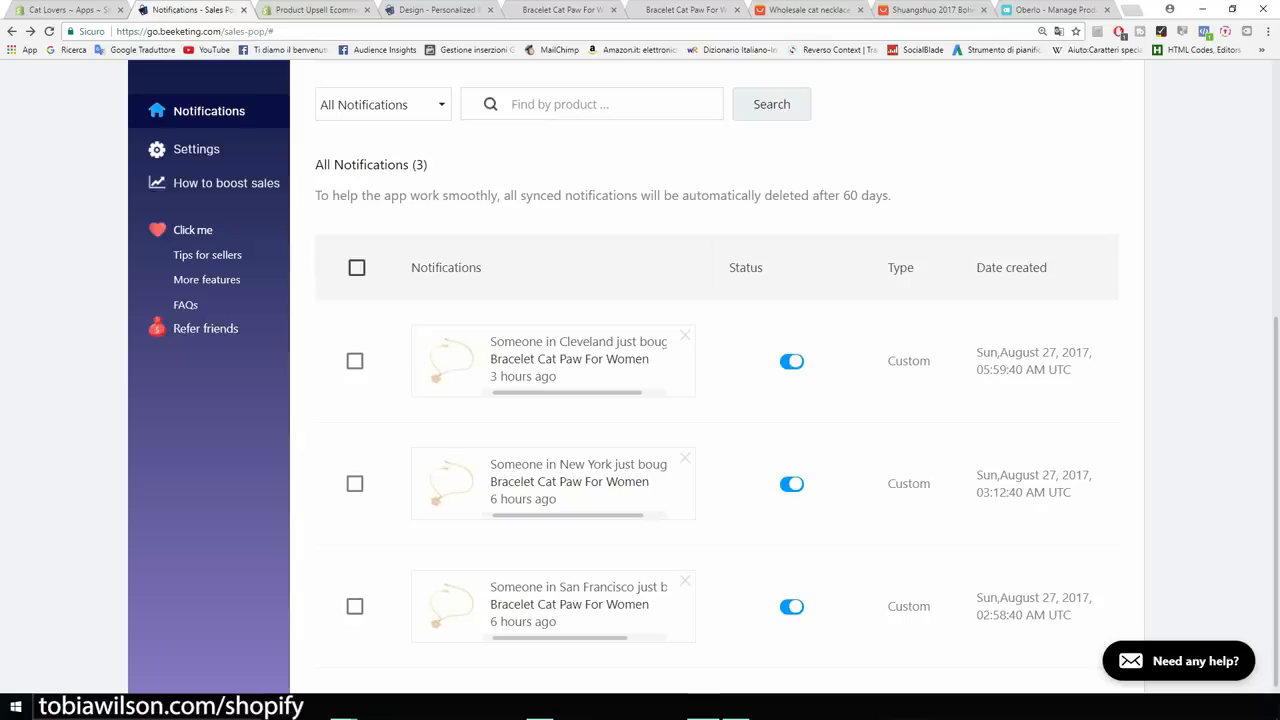
{"action": "key", "text": "ctrl+plus"}
{"action": "key", "text": "ctrl+plus"}
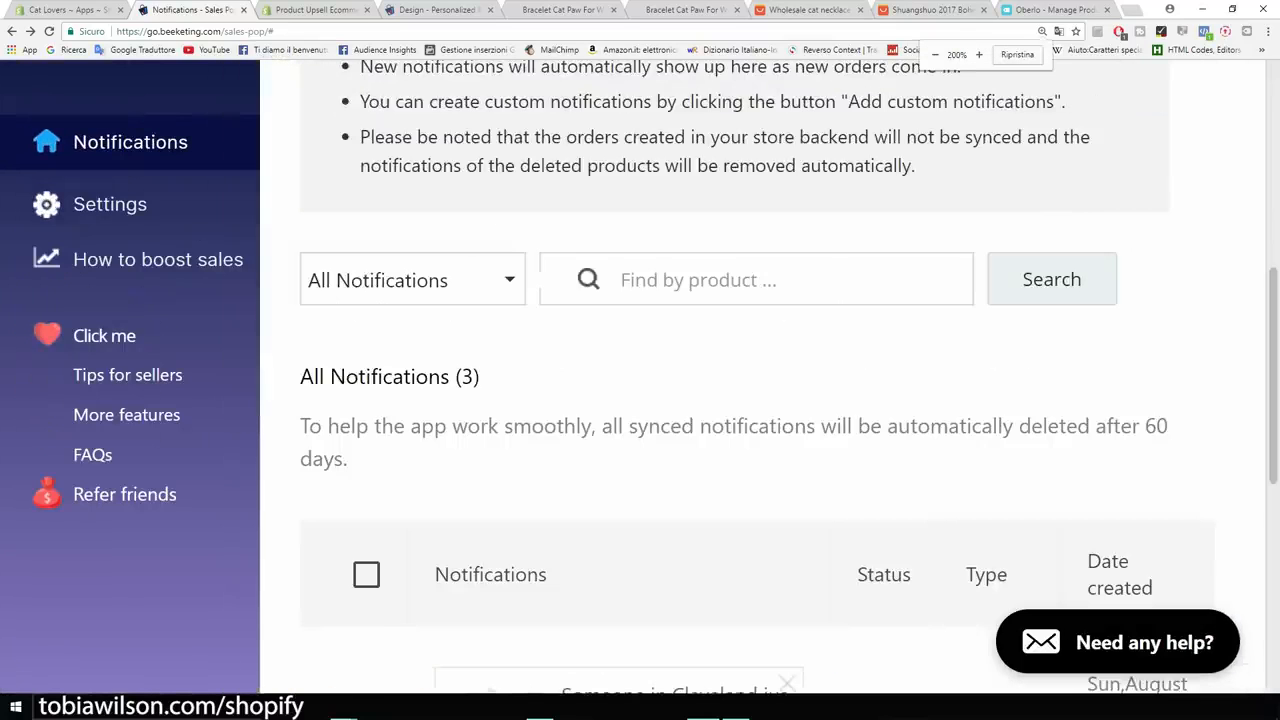
{"action": "scroll", "coordinate": [780, 380], "scroll_direction": "down", "scroll_amount": 4}
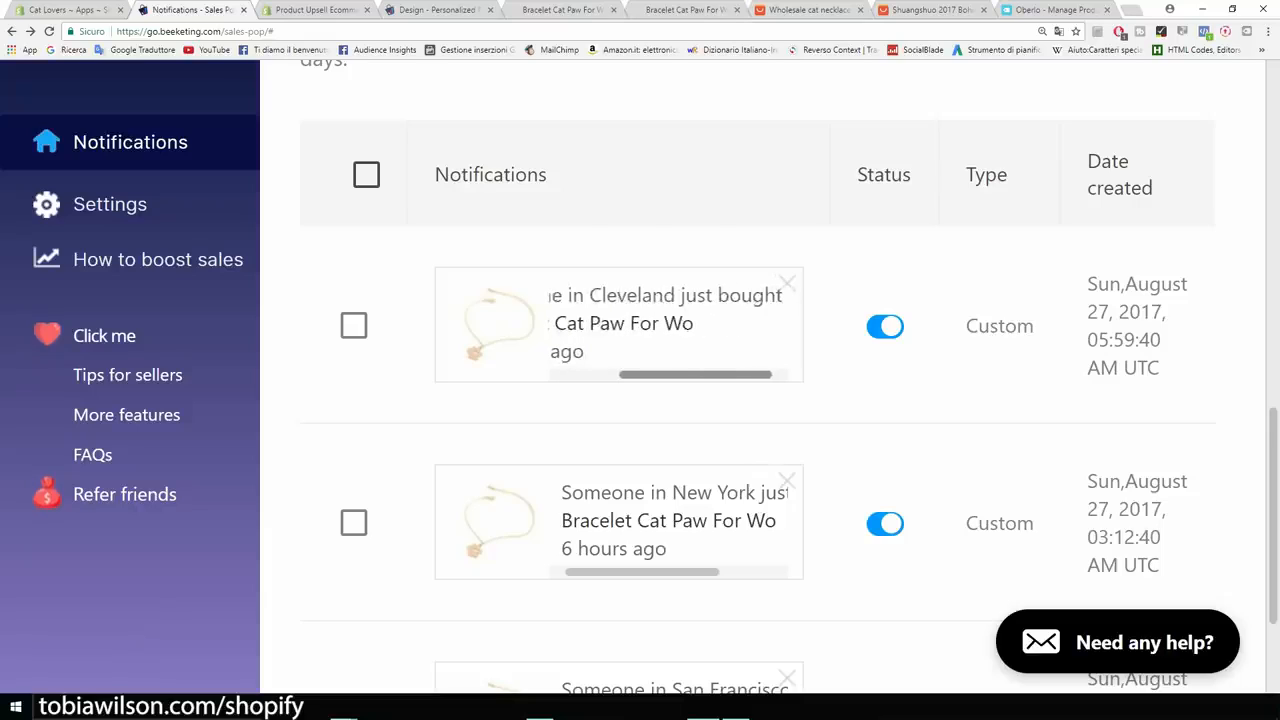
{"action": "scroll", "coordinate": [660, 380], "scroll_direction": "down", "scroll_amount": 1}
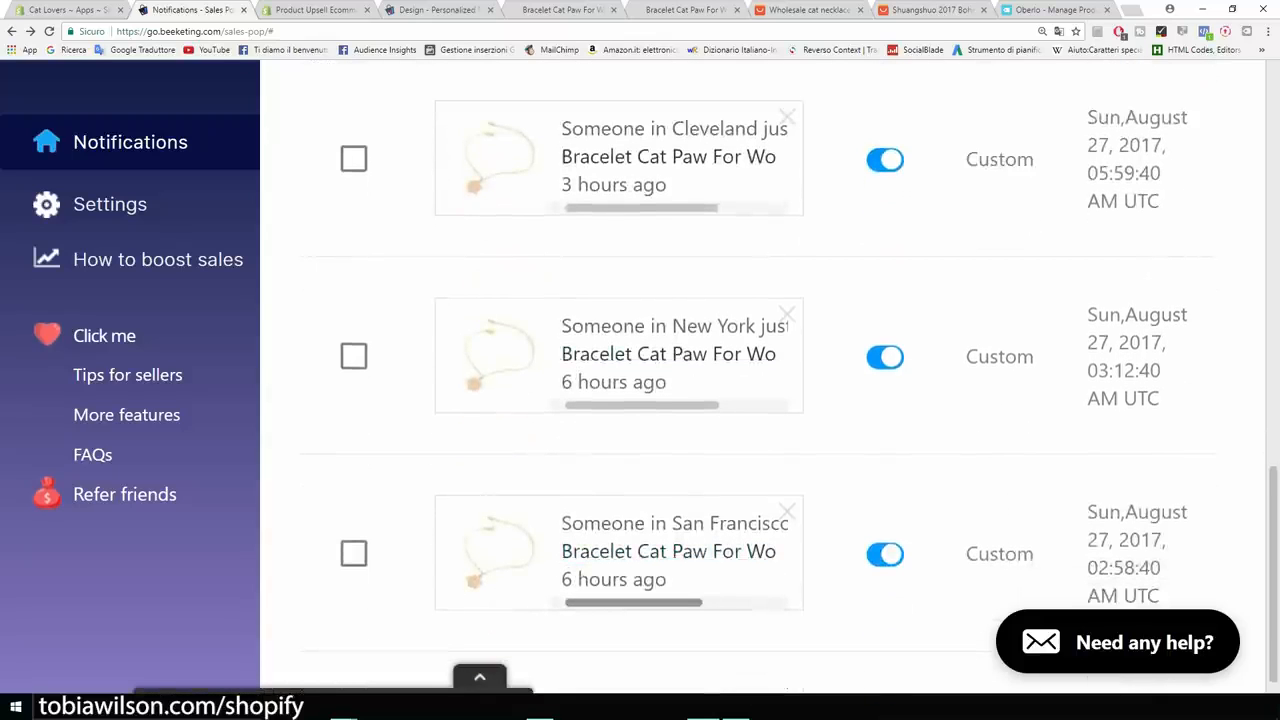
{"action": "key", "text": "ctrl+minus"}
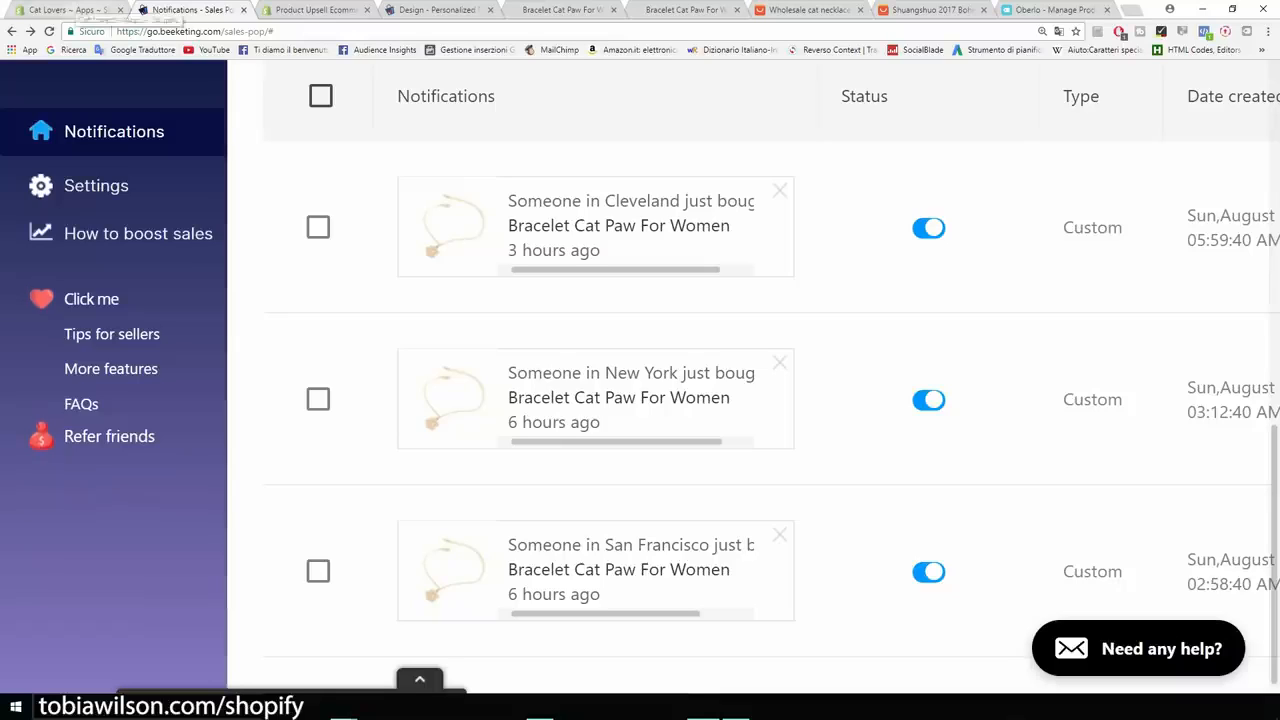
{"action": "left_click", "coordinate": [70, 10]}
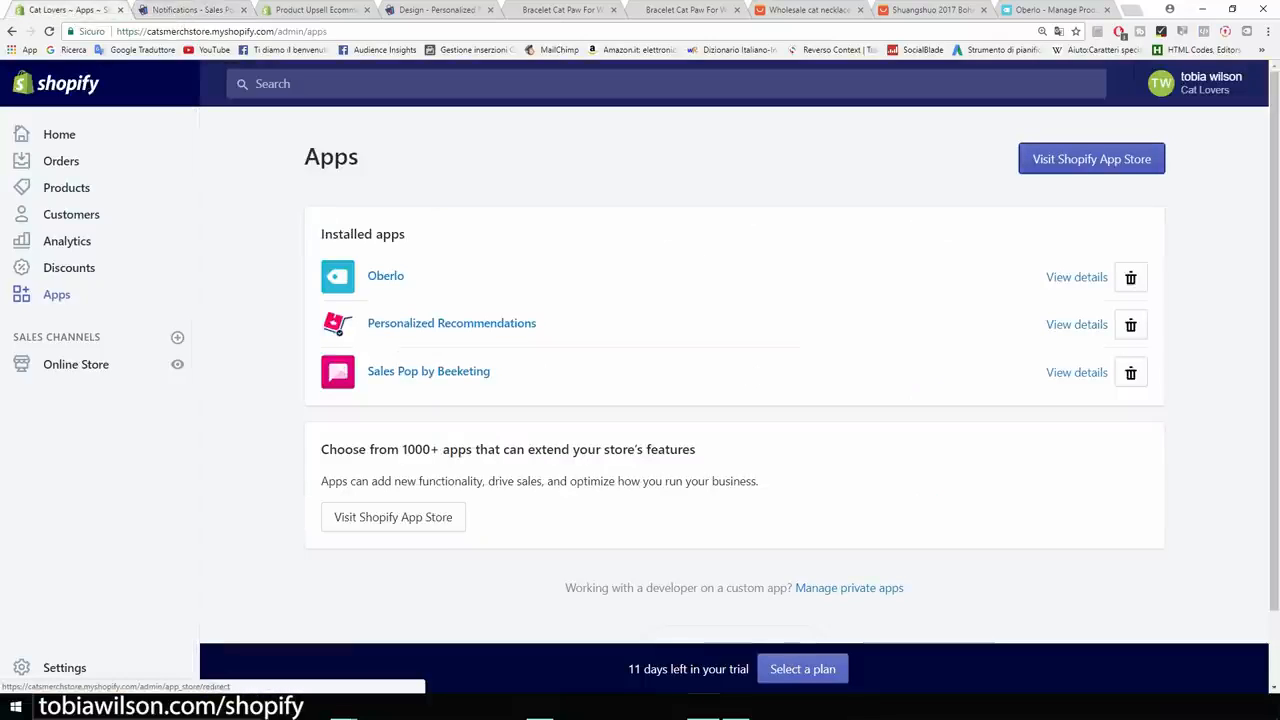
Search the App Store for 'free shipp' and look over the Free Shipping Bar by Hextom listing.
{"action": "left_click", "coordinate": [1091, 159]}
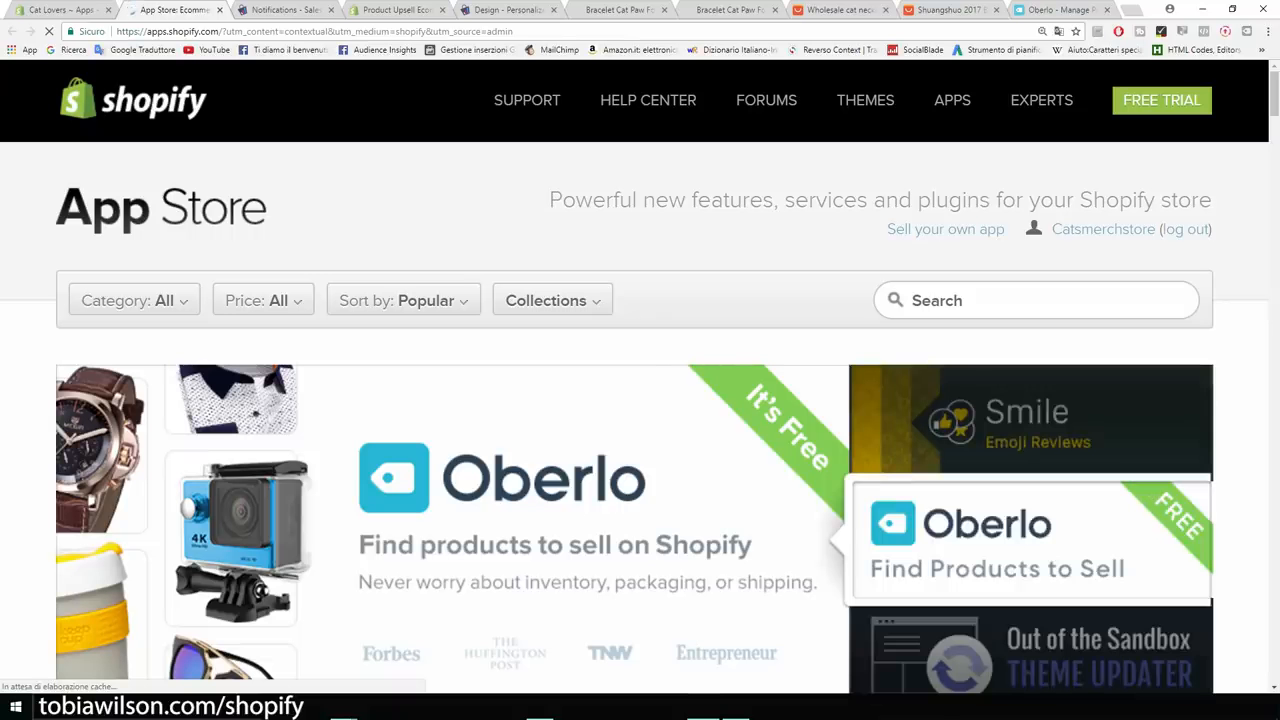
{"action": "type", "text": "free shi"}
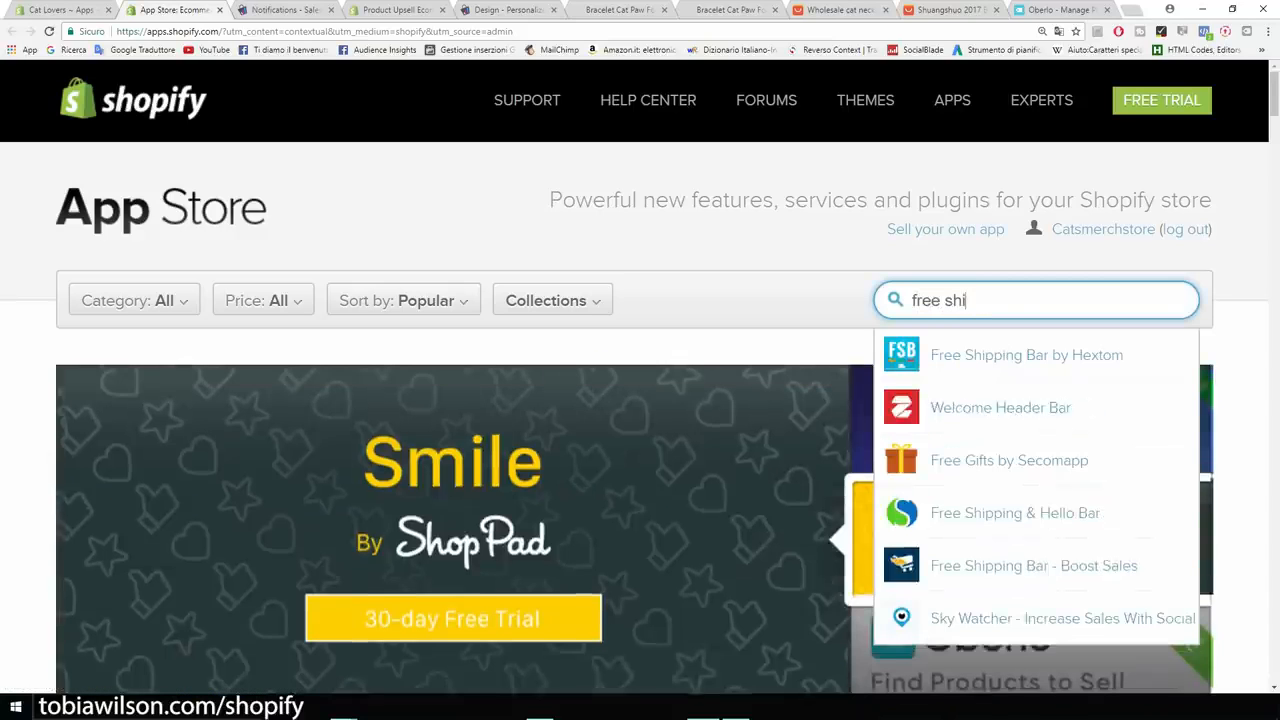
{"action": "type", "text": "pp"}
{"action": "key", "text": "Down"}
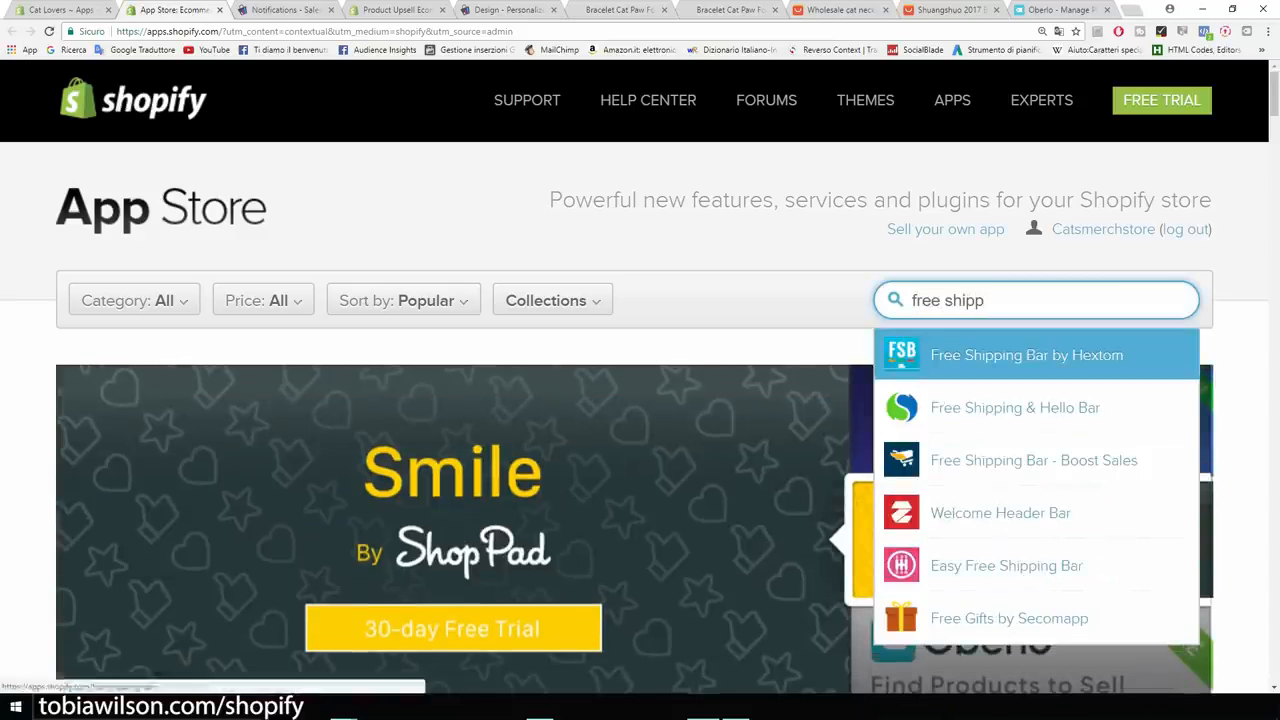
{"action": "key", "text": "Return"}
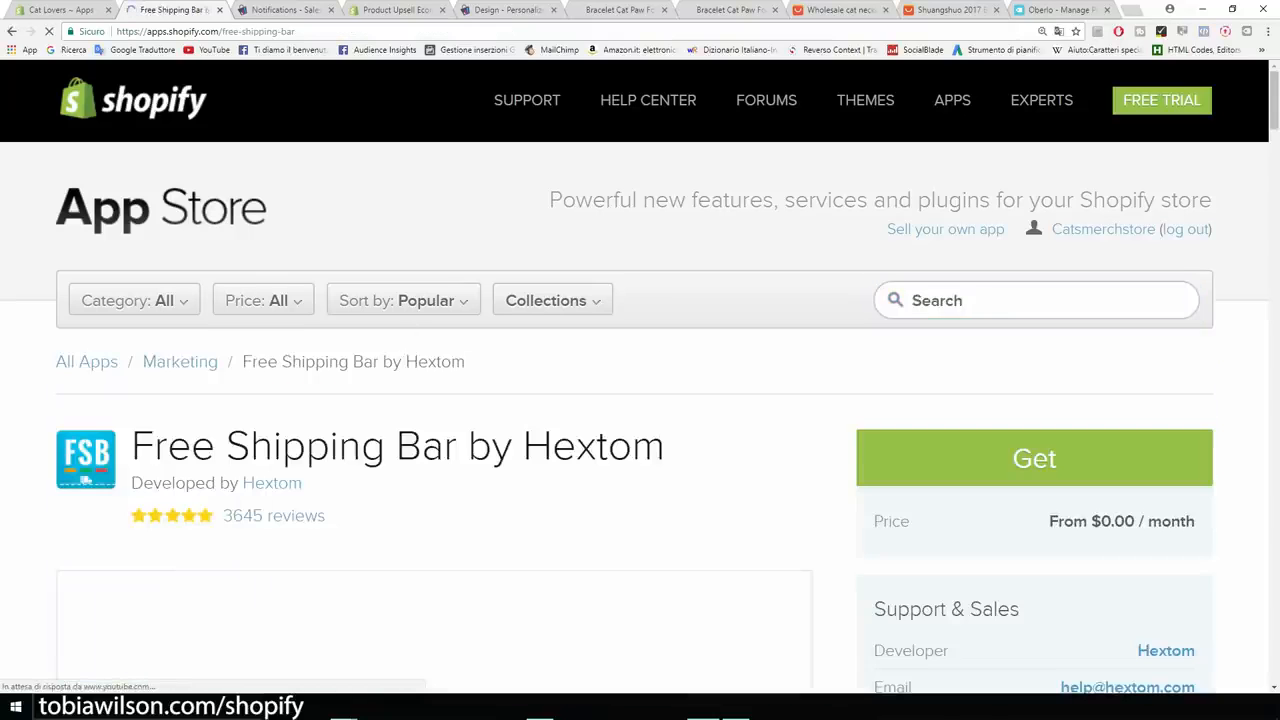
{"action": "scroll", "coordinate": [86, 345], "scroll_direction": "down", "scroll_amount": 1}
{"action": "scroll", "coordinate": [473, 578], "scroll_direction": "down", "scroll_amount": 2}
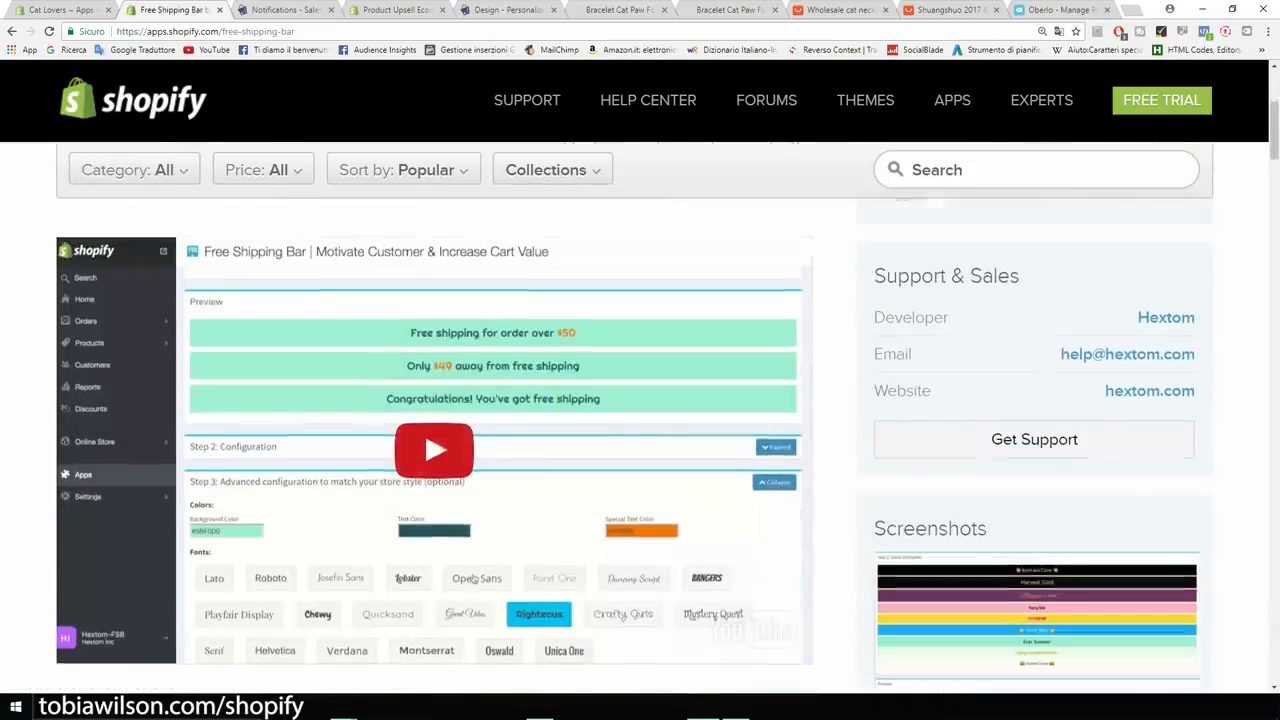
{"action": "key", "text": "ctrl+plus"}
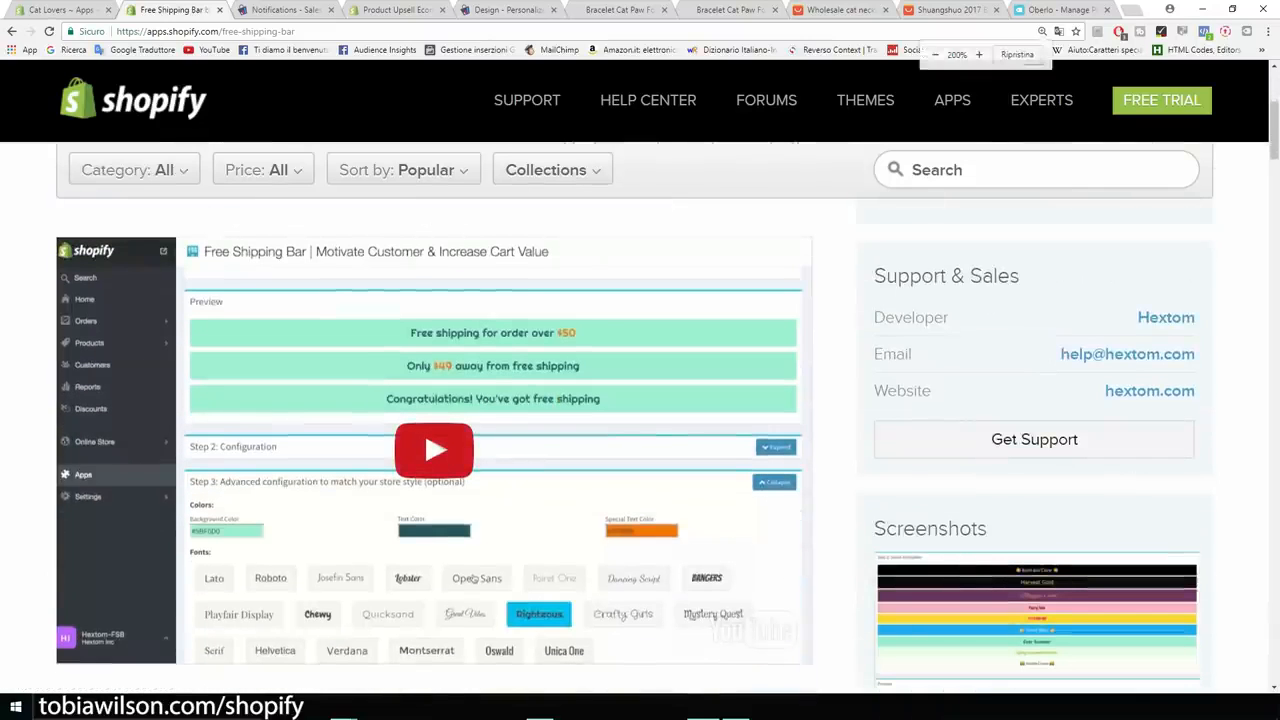
{"action": "scroll", "coordinate": [640, 380], "scroll_direction": "down", "scroll_amount": 3}
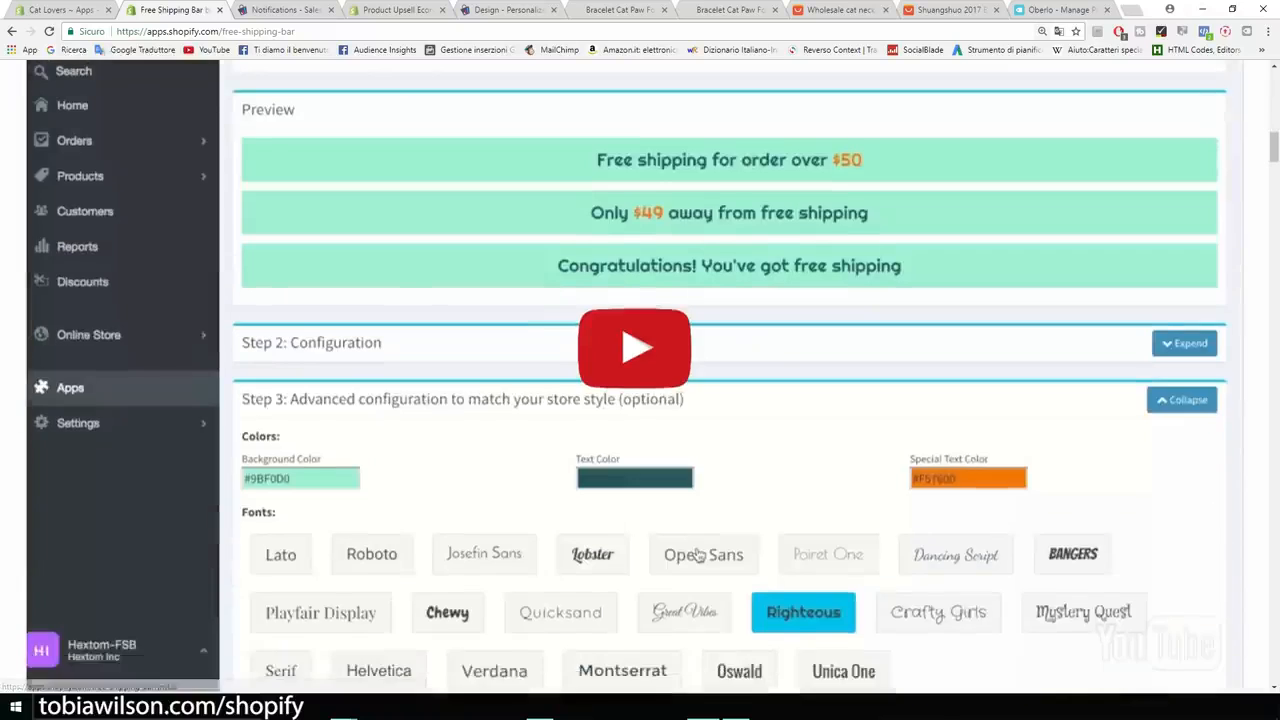
{"action": "scroll", "coordinate": [640, 380], "scroll_direction": "up", "scroll_amount": 1}
{"action": "scroll", "coordinate": [640, 380], "scroll_direction": "up", "scroll_amount": 5}
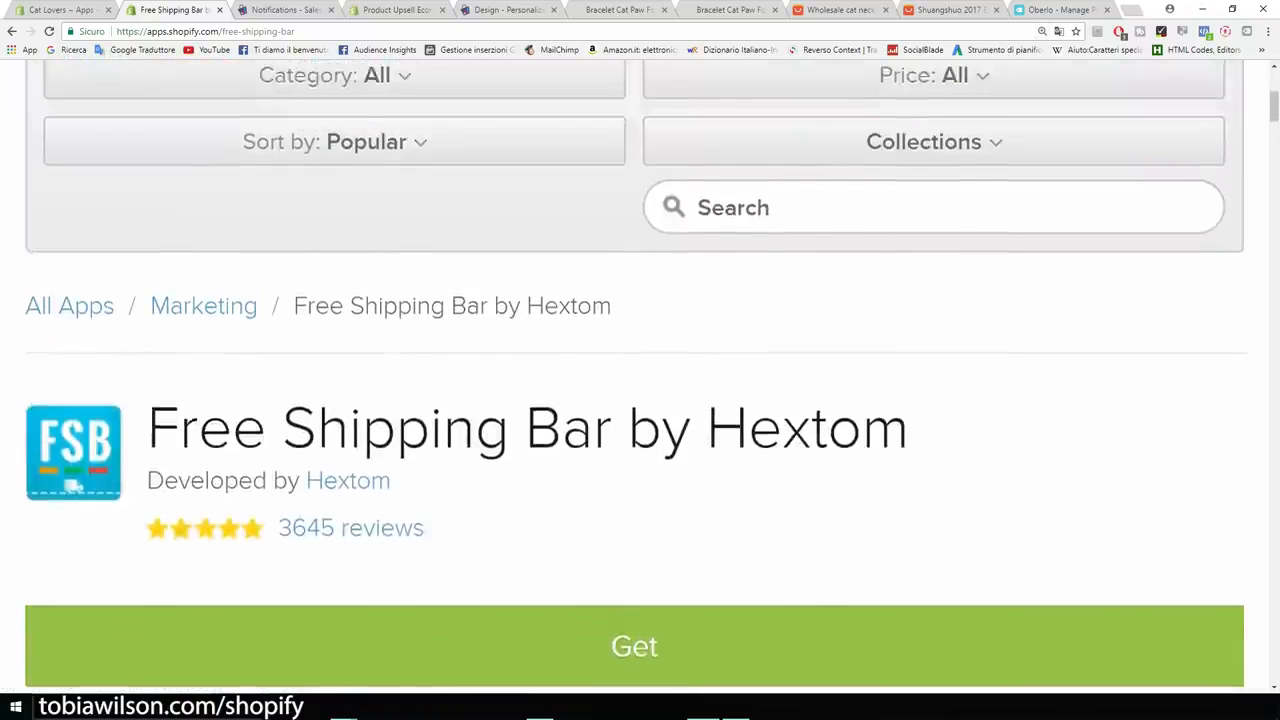
{"action": "key", "text": "ctrl+minus"}
{"action": "key", "text": "ctrl+minus"}
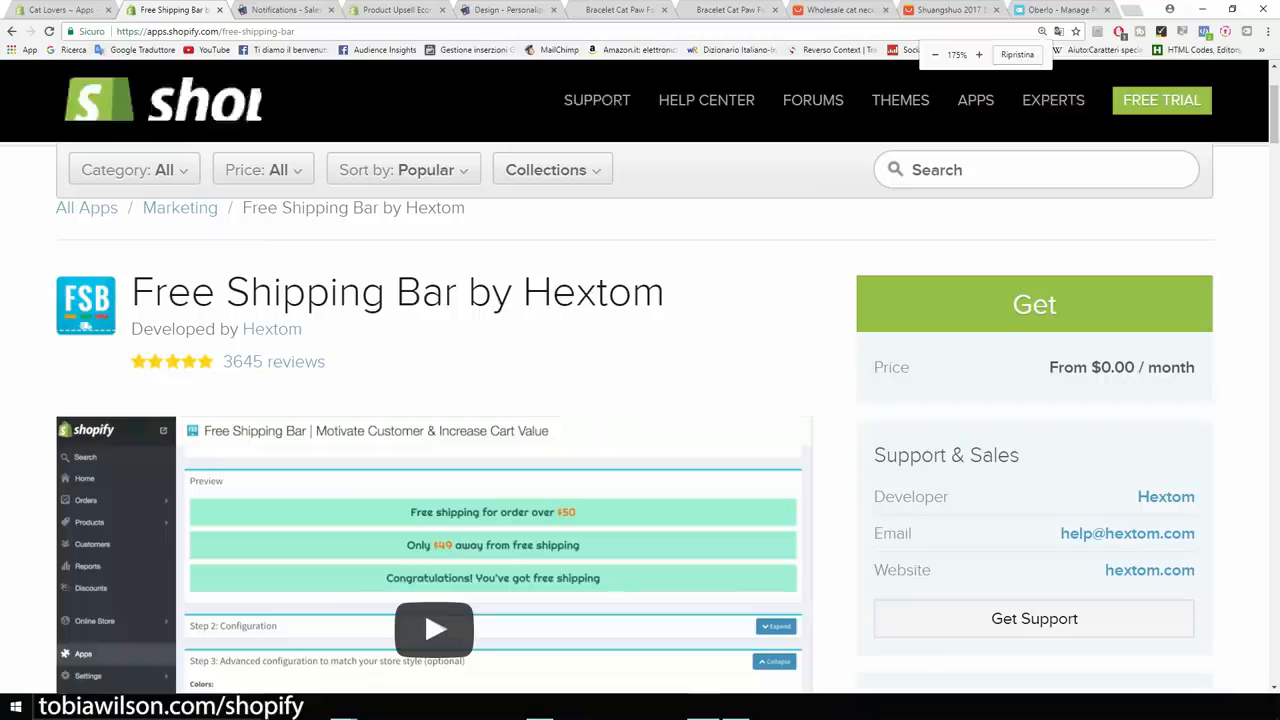
Search 'co' and open the Countdown Timer Bar by Hextom listing.
{"action": "left_click", "coordinate": [1036, 170]}
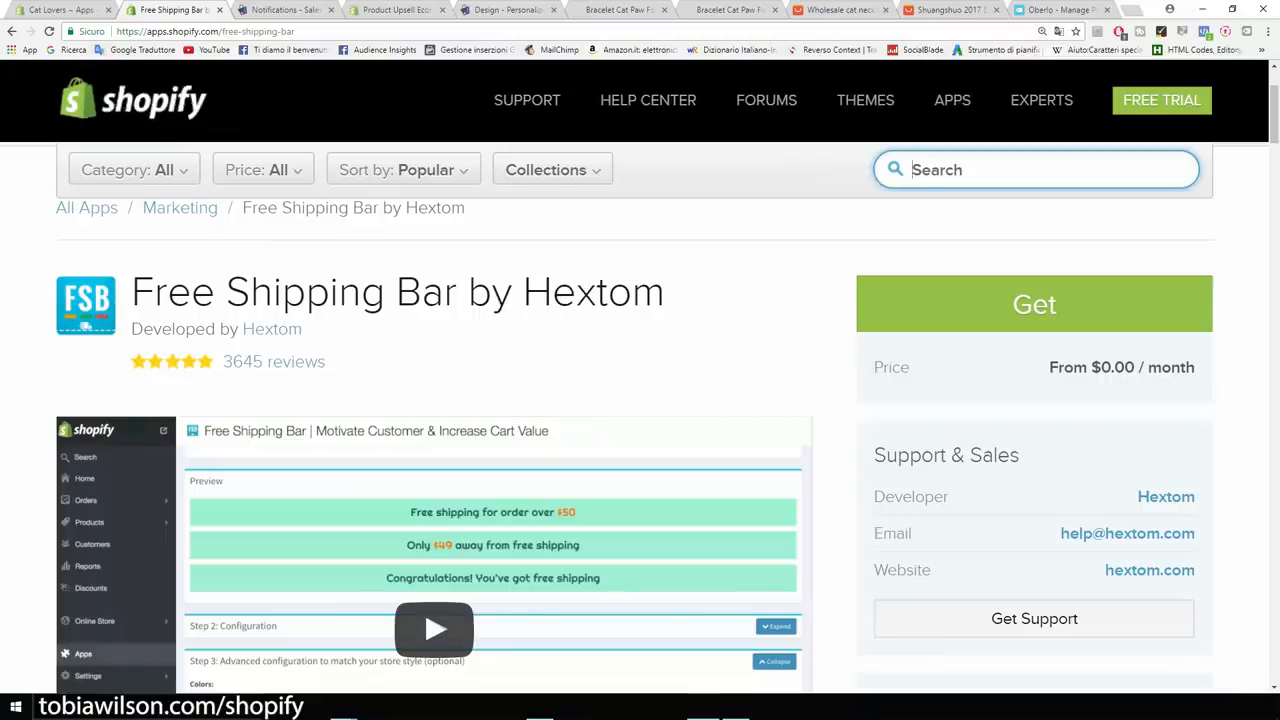
{"action": "type", "text": "counter"}
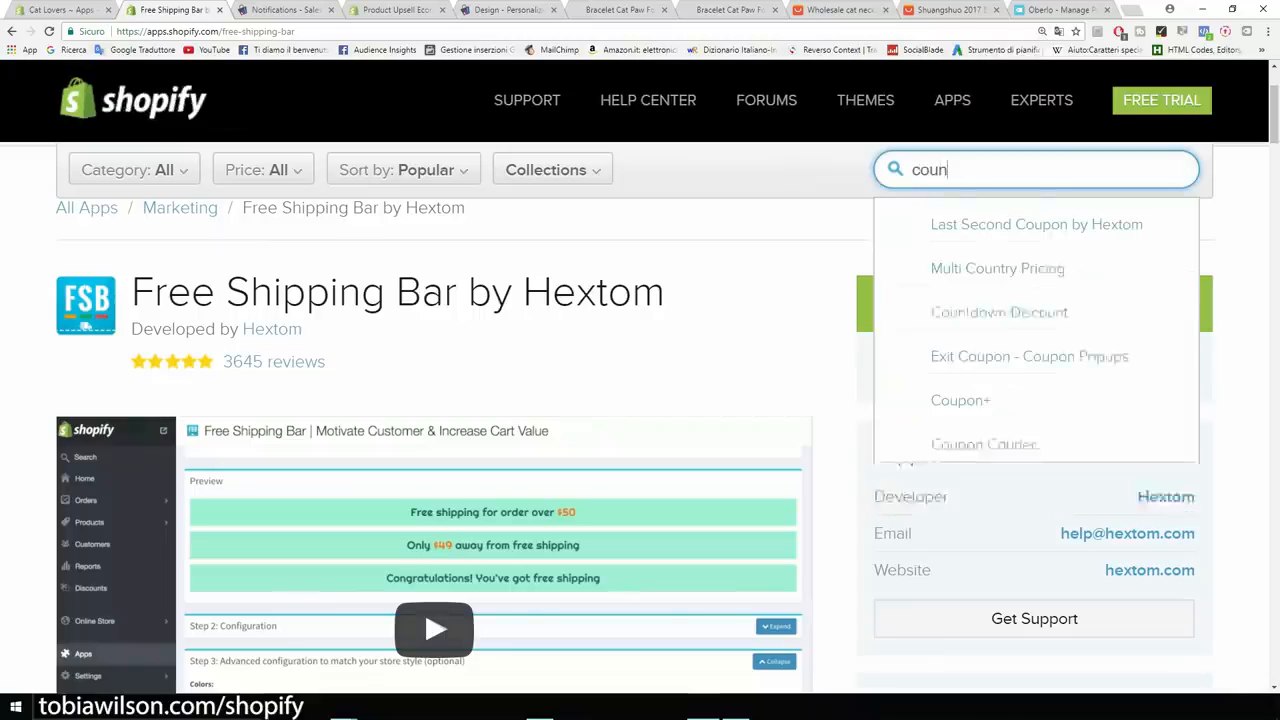
{"action": "key", "text": "BackSpace"}
{"action": "key", "text": "BackSpace"}
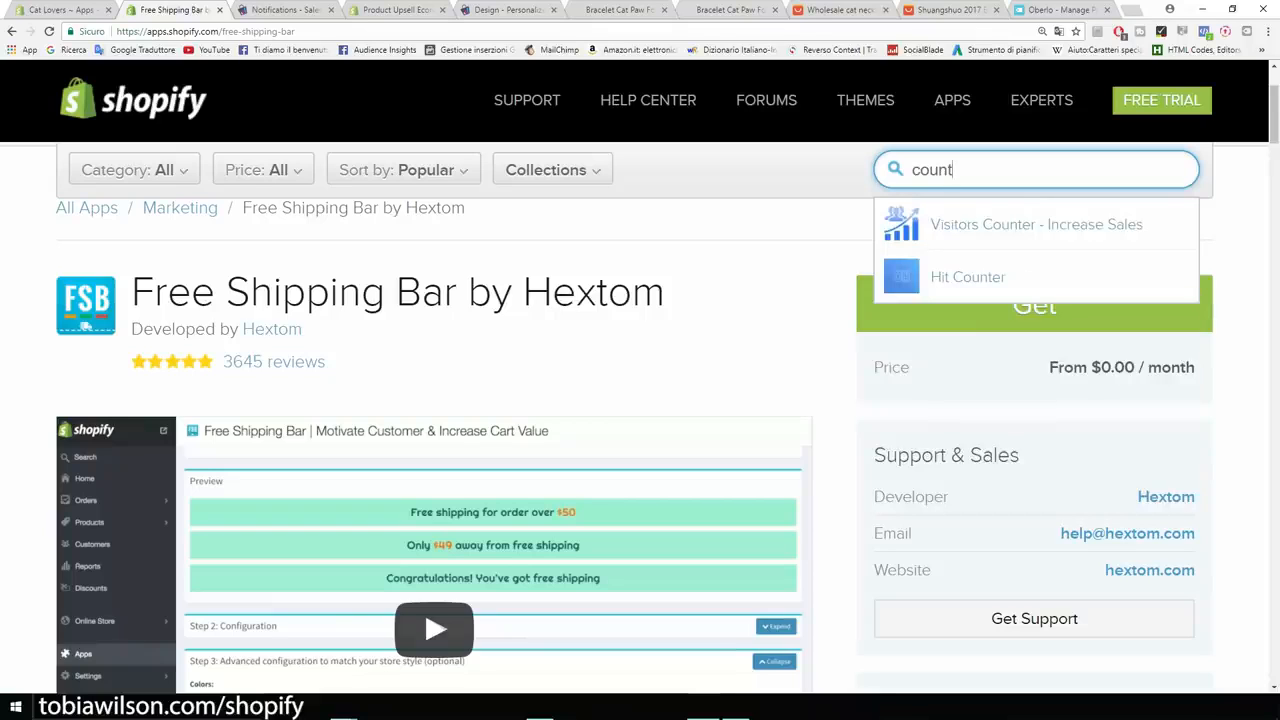
{"action": "key", "text": "BackSpace"}
{"action": "key", "text": "BackSpace"}
{"action": "key", "text": "BackSpace"}
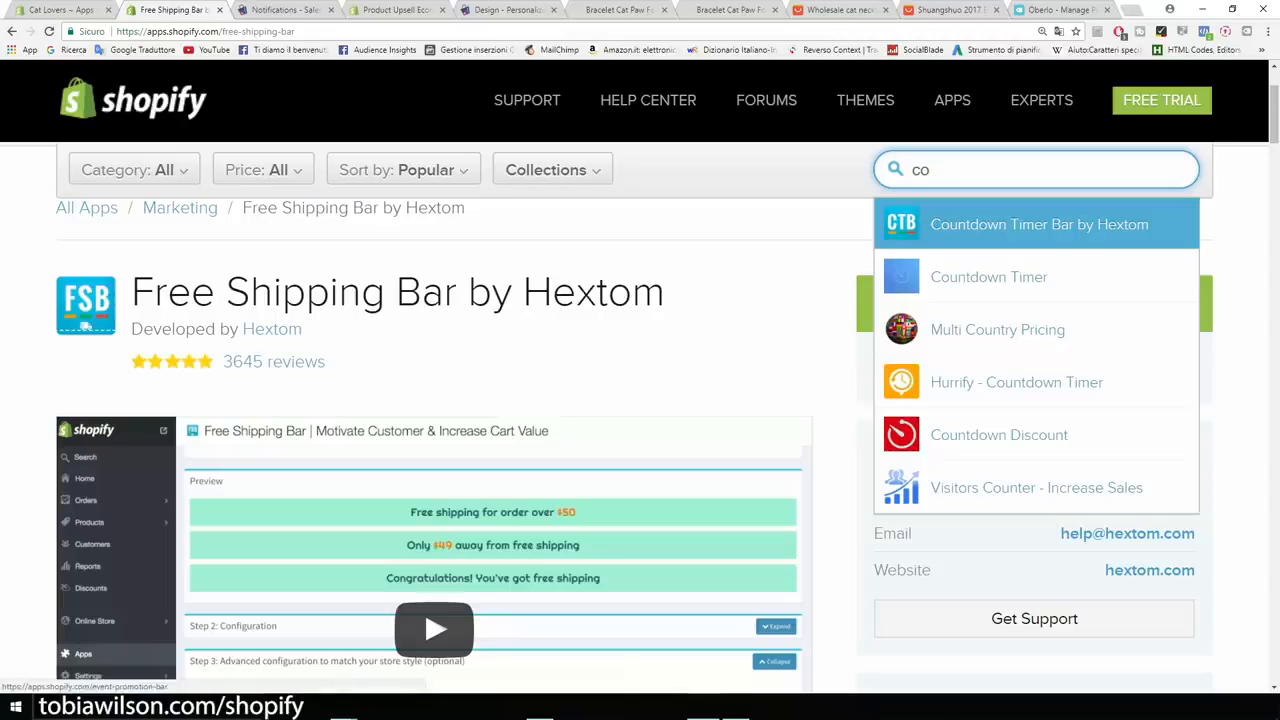
{"action": "left_click", "coordinate": [1039, 225]}
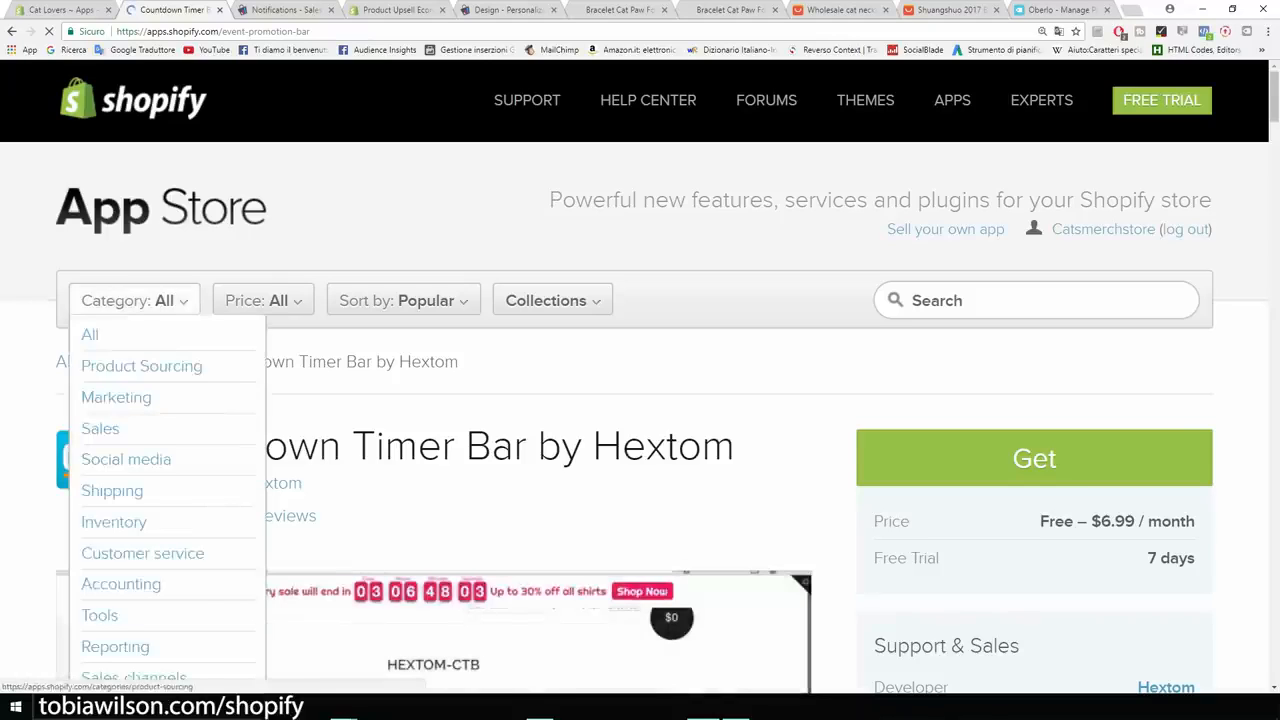
Review the Countdown Timer Bar listing, highlighting its $6.99 monthly price and title.
{"action": "scroll", "coordinate": [497, 595], "scroll_direction": "down", "scroll_amount": 1}
{"action": "left_click_drag", "start_coordinate": [1100, 388], "coordinate": [1135, 388]}
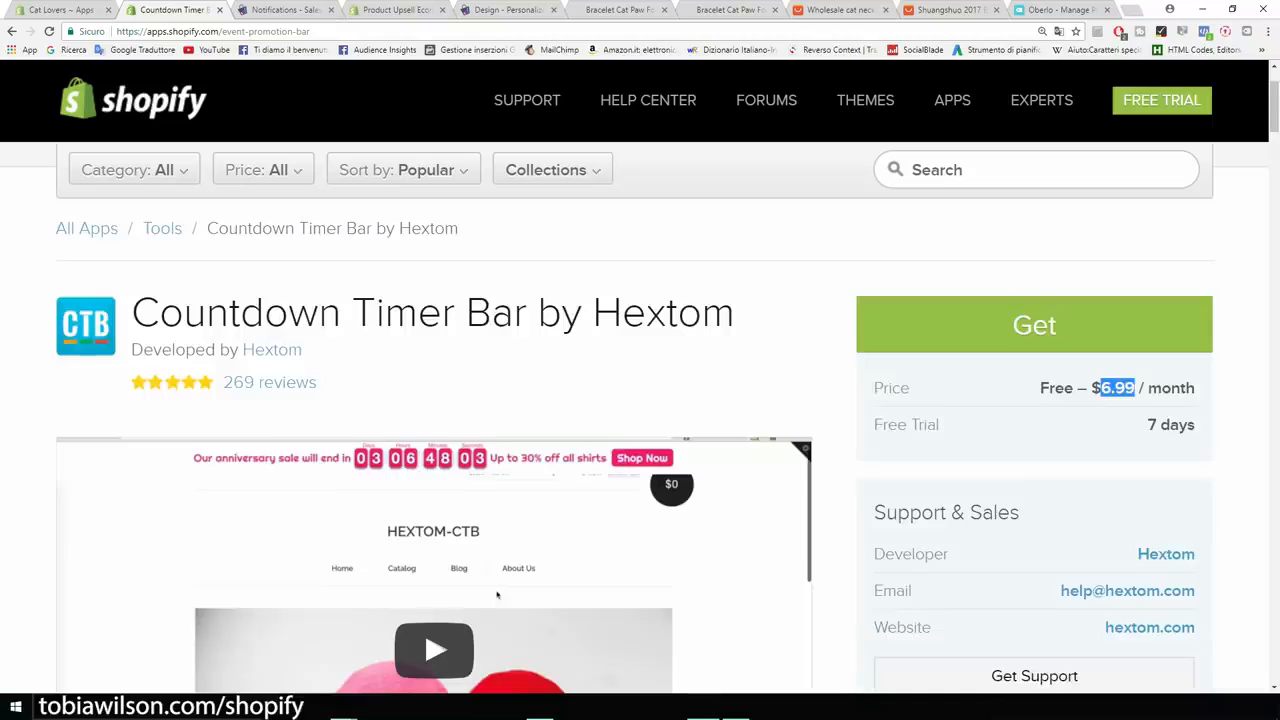
{"action": "scroll", "coordinate": [640, 420], "scroll_direction": "down", "scroll_amount": 2}
{"action": "scroll", "coordinate": [640, 420], "scroll_direction": "up", "scroll_amount": 2}
{"action": "left_click_drag", "start_coordinate": [736, 313], "coordinate": [158, 313]}
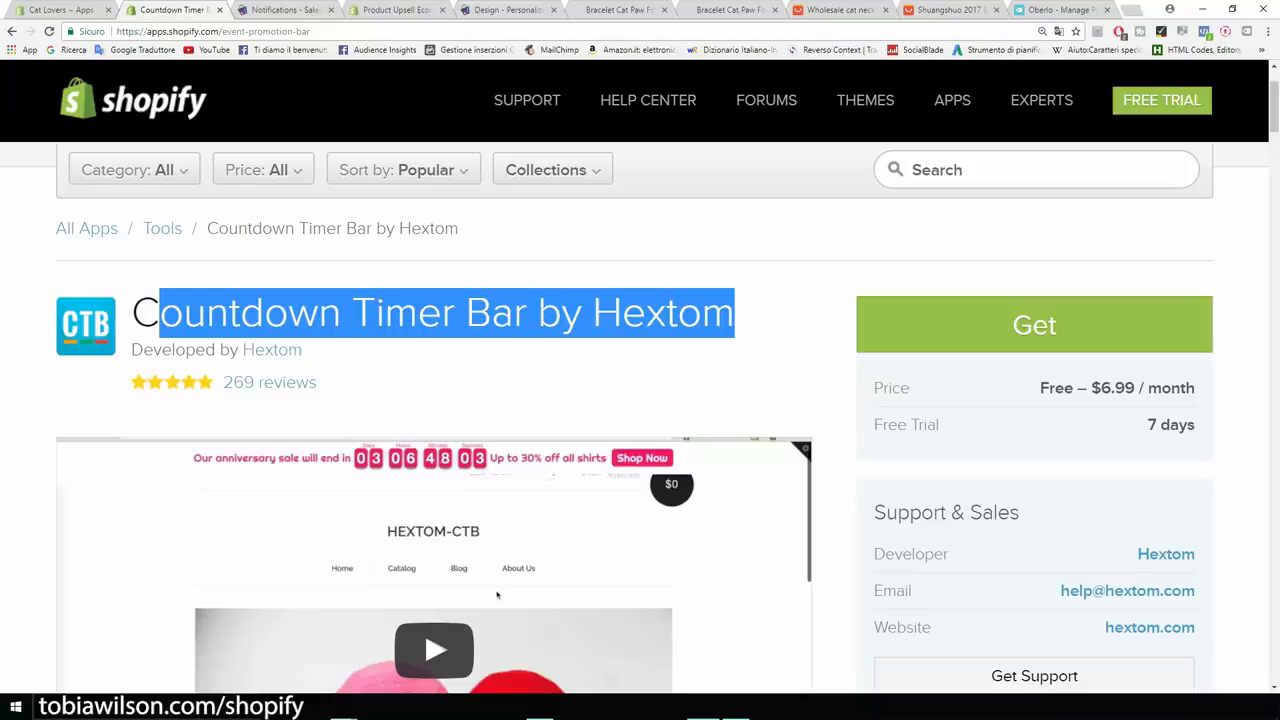
{"action": "left_click", "coordinate": [158, 313]}
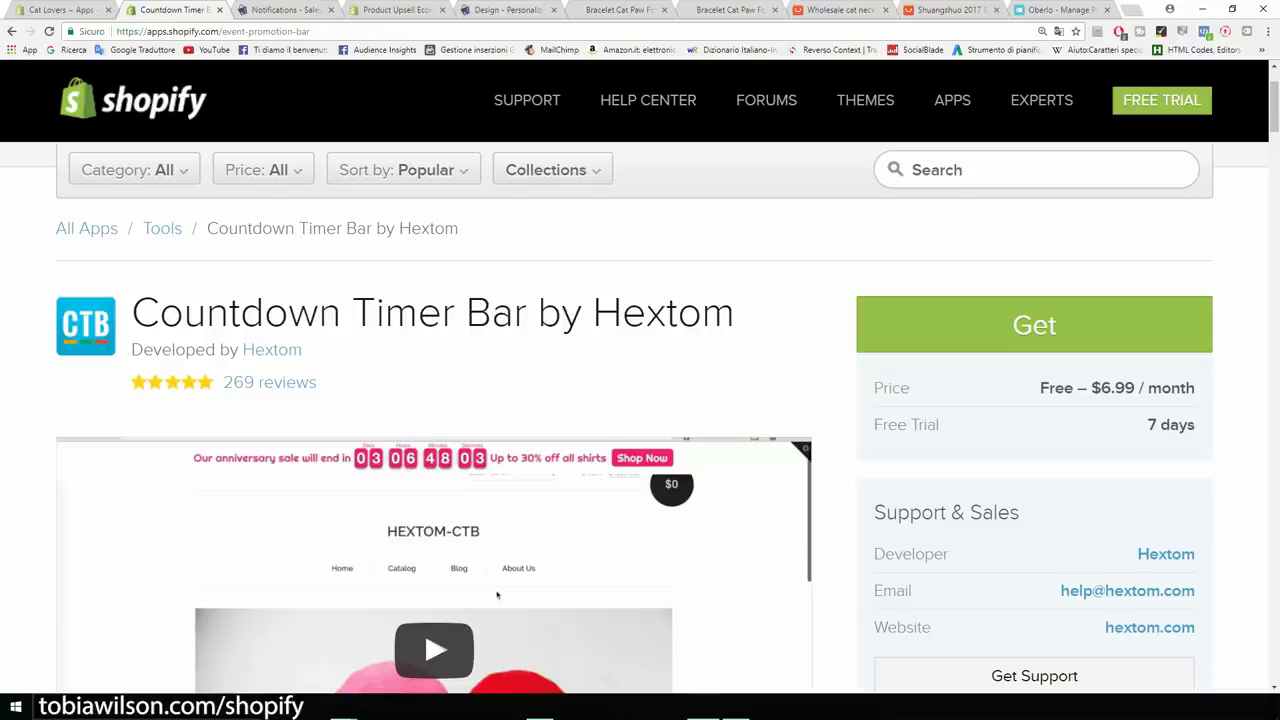
{"action": "scroll", "coordinate": [497, 595], "scroll_direction": "up", "scroll_amount": 2}
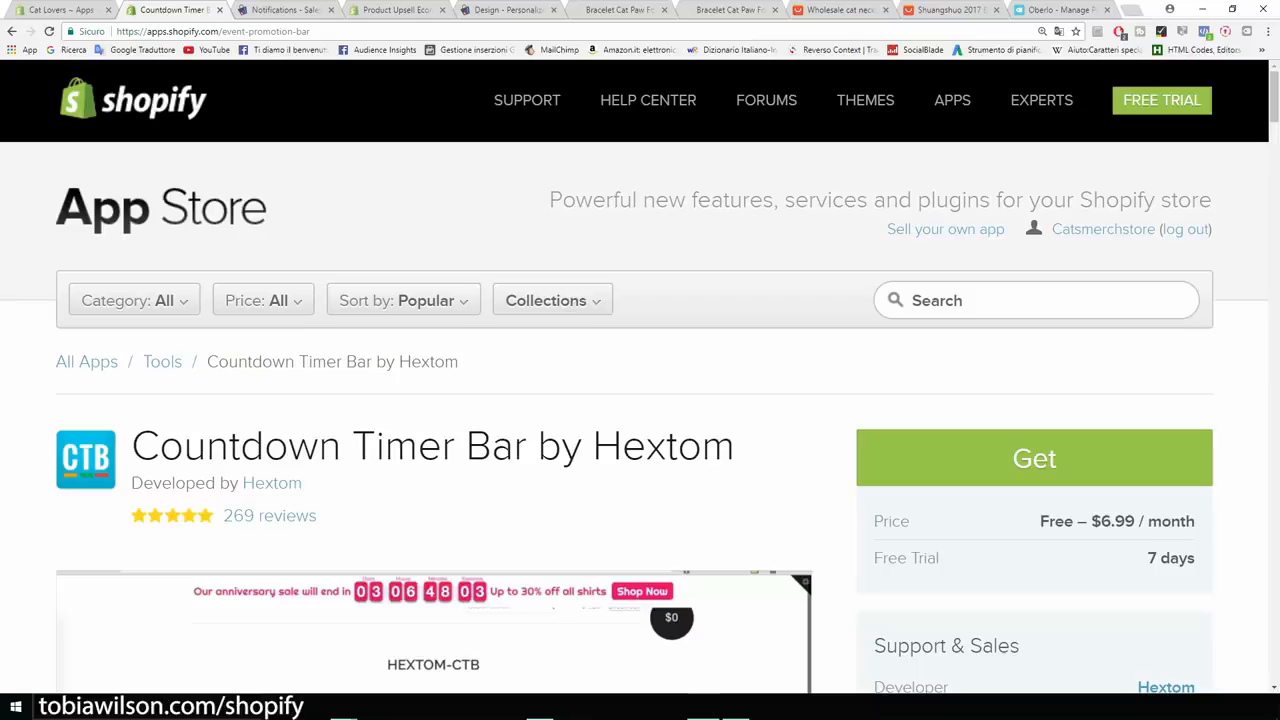
Browse the App Store home page, then return to the Cat Lovers admin Apps page.
{"action": "left_click", "coordinate": [163, 208]}
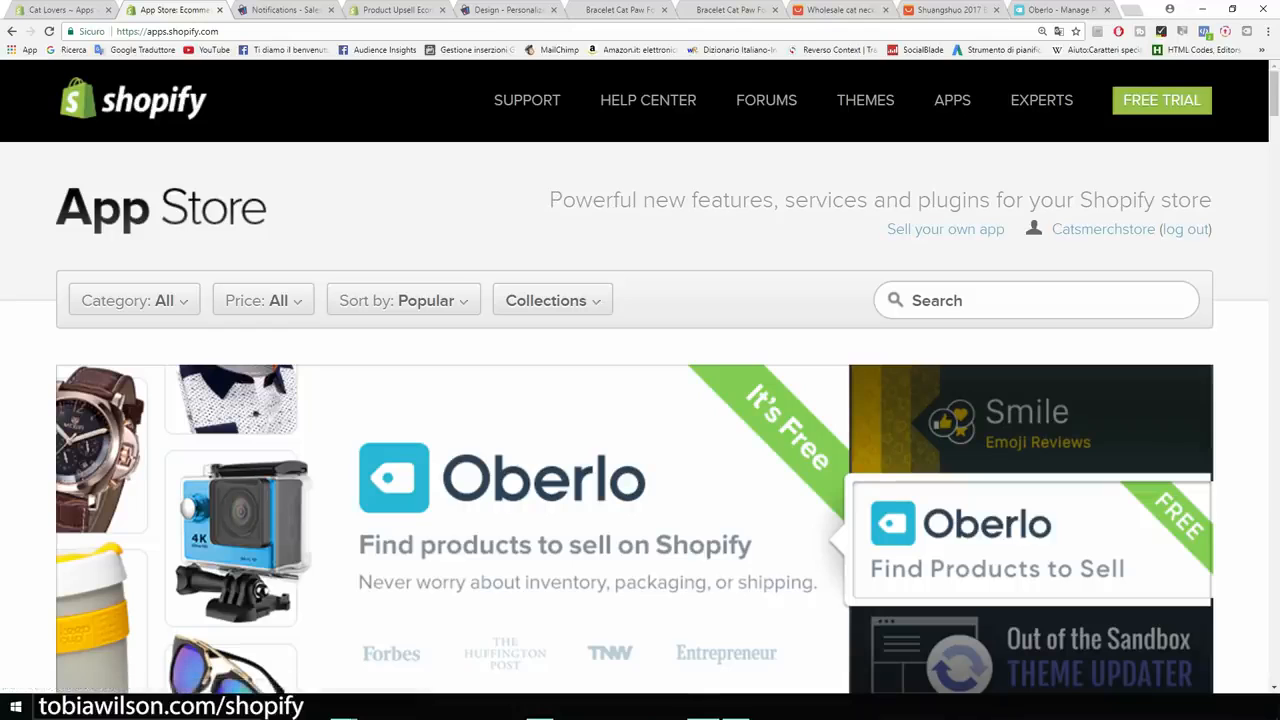
{"action": "scroll", "coordinate": [640, 420], "scroll_direction": "down", "scroll_amount": 8}
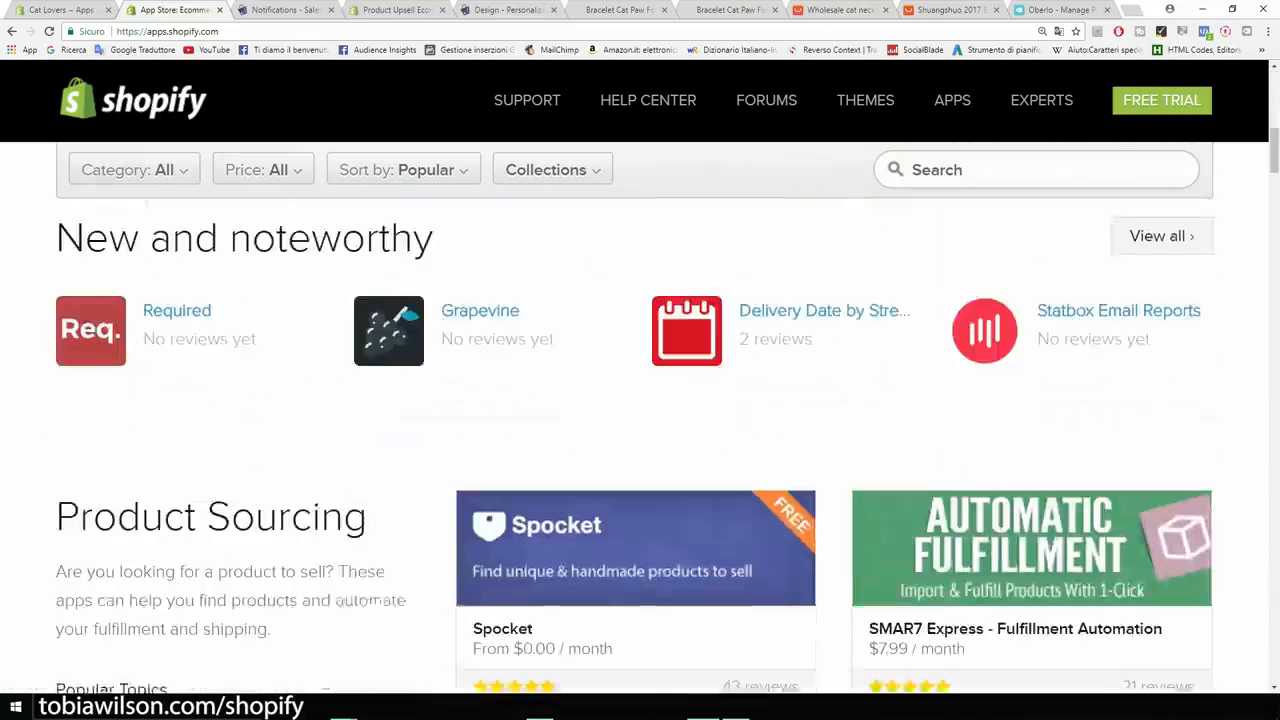
{"action": "scroll", "coordinate": [640, 420], "scroll_direction": "up", "scroll_amount": 3}
{"action": "scroll", "coordinate": [640, 420], "scroll_direction": "up", "scroll_amount": 5}
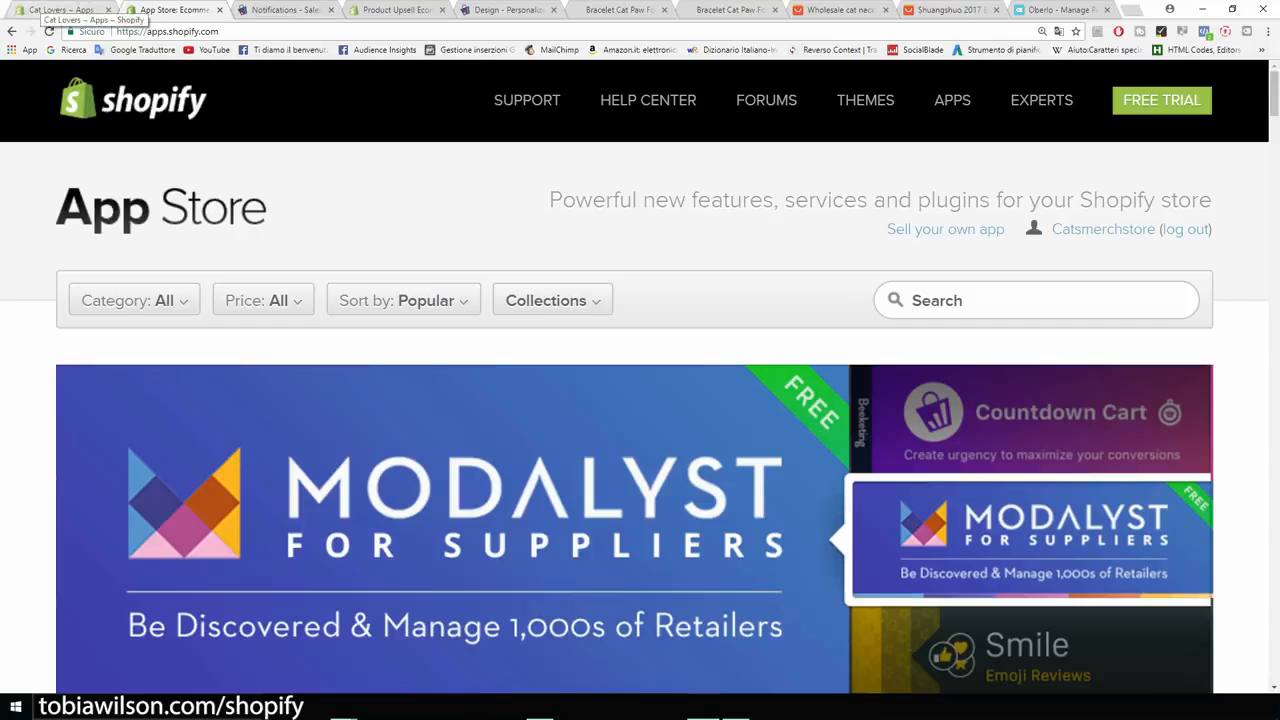
{"action": "scroll", "coordinate": [640, 420], "scroll_direction": "down", "scroll_amount": 1}
{"action": "scroll", "coordinate": [640, 445], "scroll_direction": "down", "scroll_amount": 4}
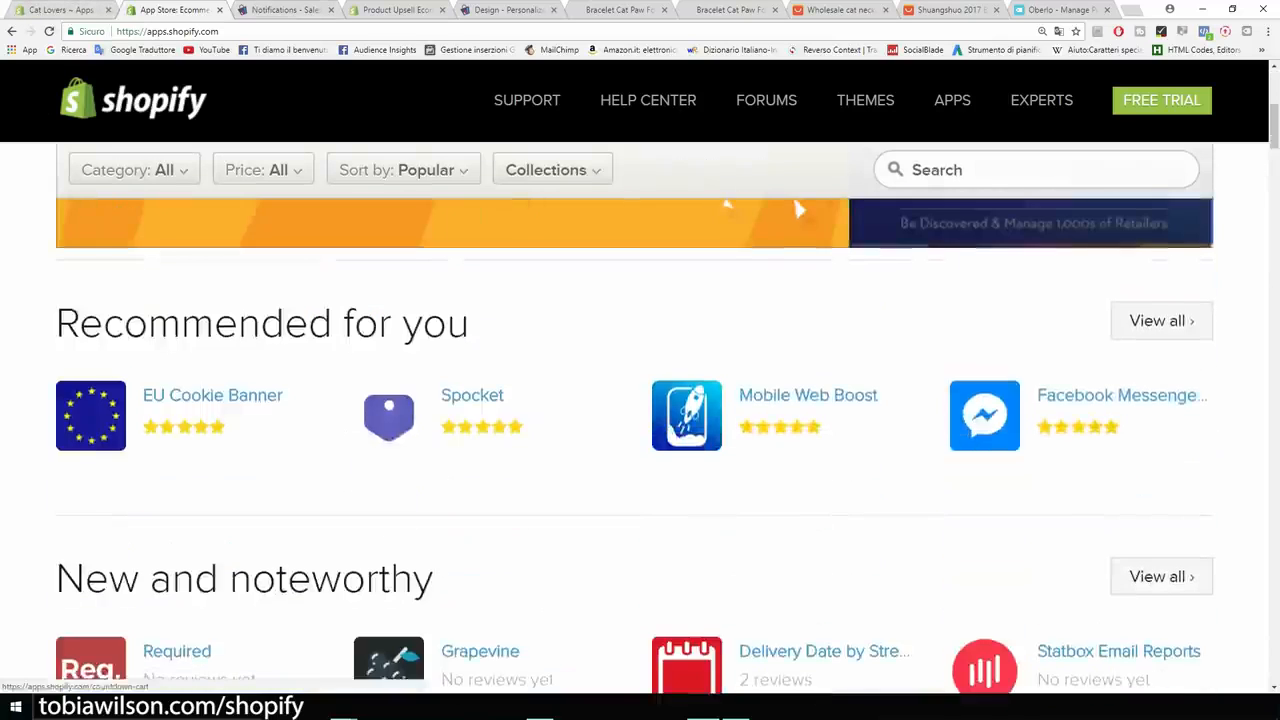
{"action": "scroll", "coordinate": [640, 445], "scroll_direction": "up", "scroll_amount": 2}
{"action": "scroll", "coordinate": [640, 445], "scroll_direction": "up", "scroll_amount": 3}
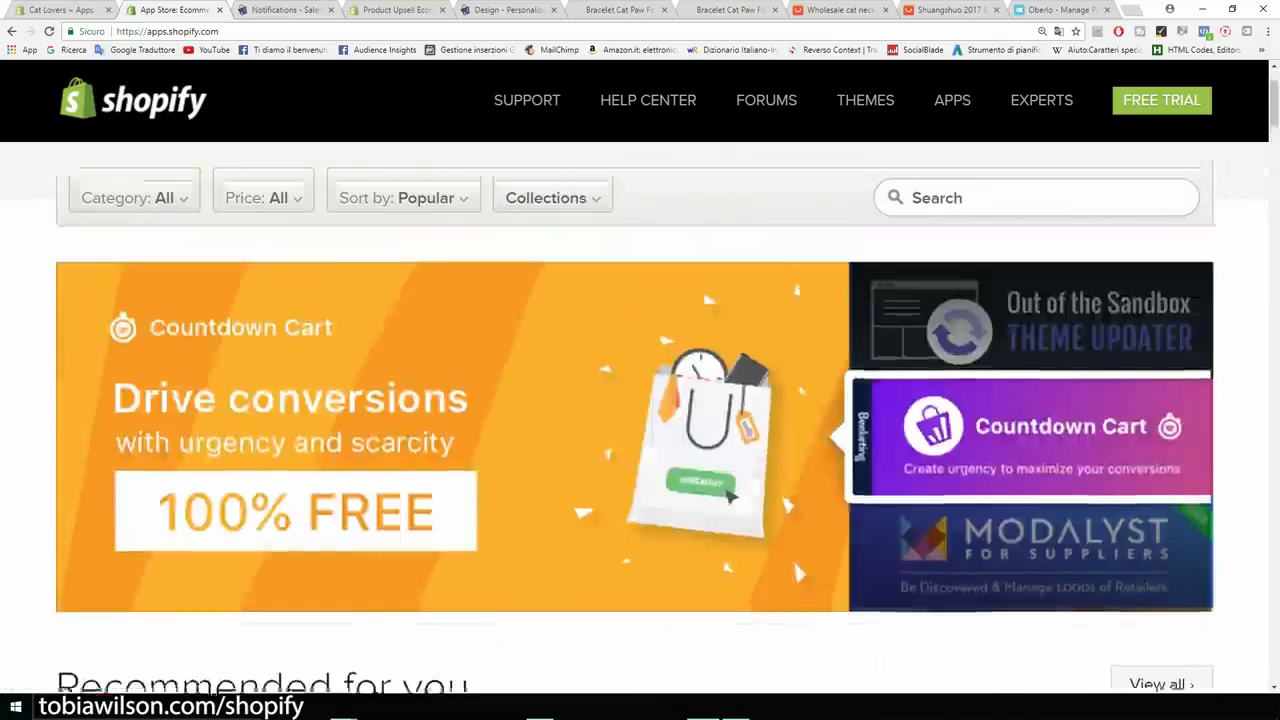
{"action": "left_click", "coordinate": [46, 9]}
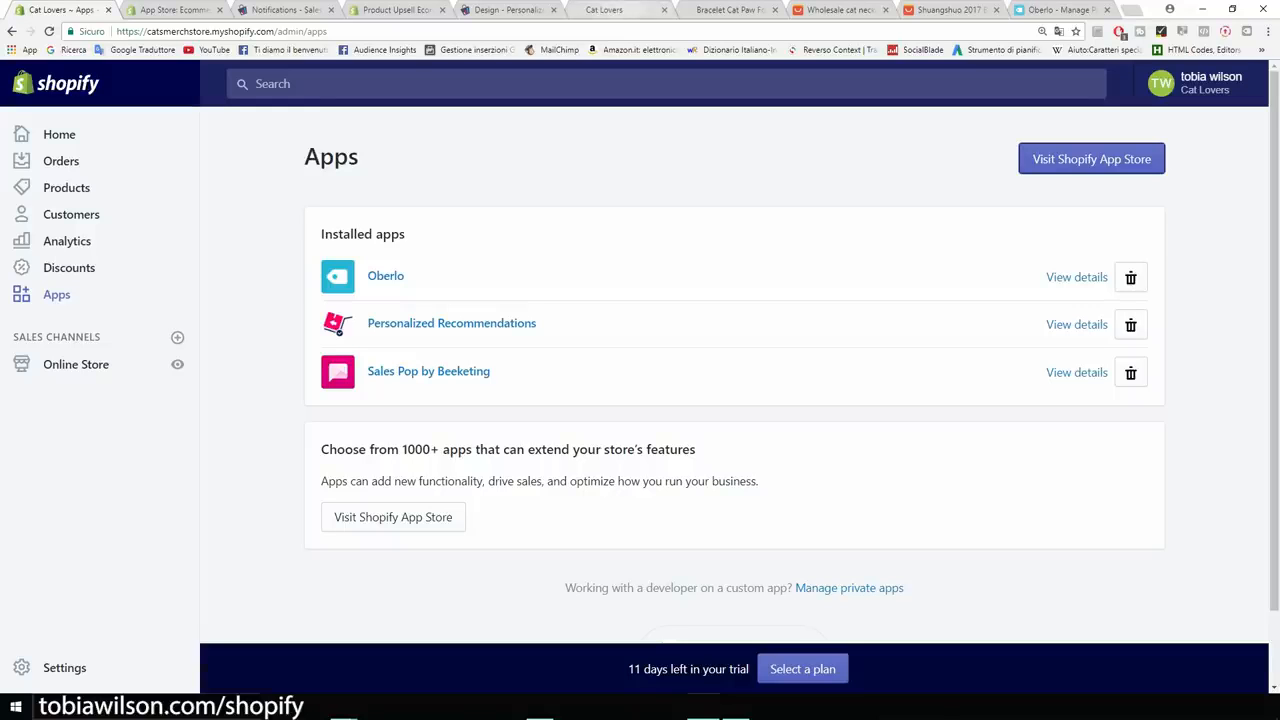
Browse the Cat Lovers storefront home page, highlighting the Our Products heading.
{"action": "left_click", "coordinate": [612, 10]}
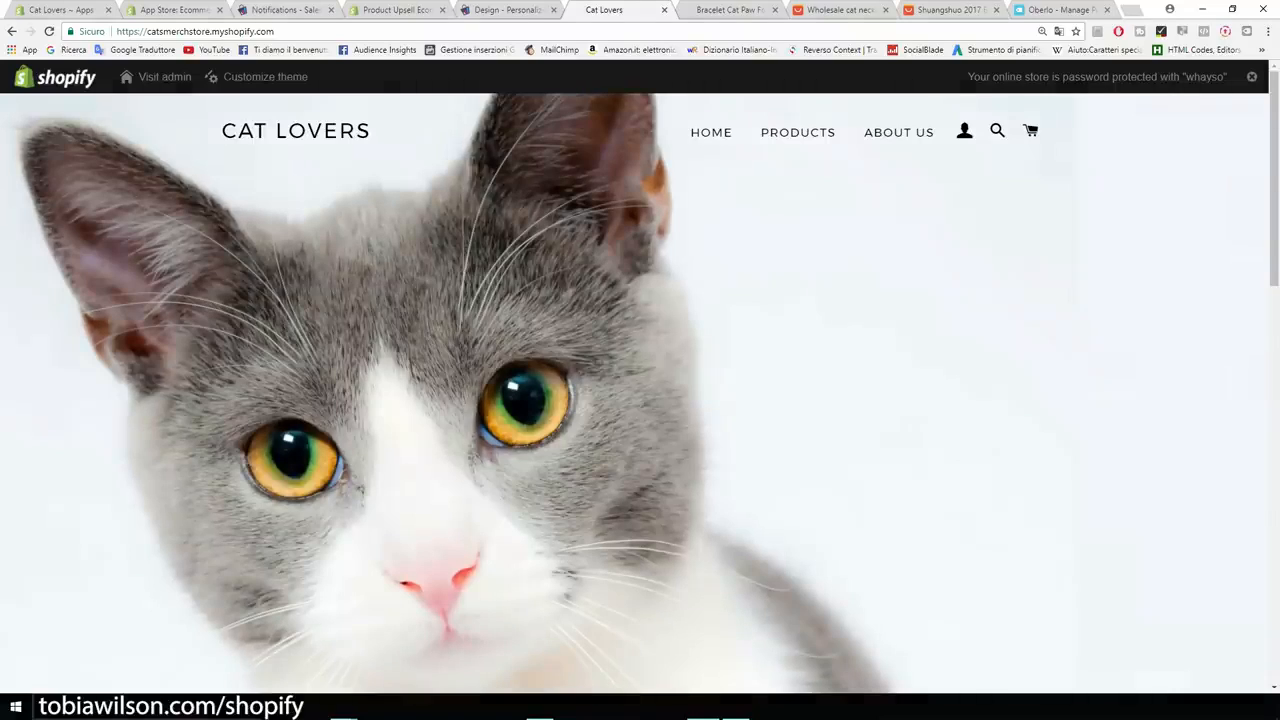
{"action": "scroll", "coordinate": [640, 390], "scroll_direction": "down", "scroll_amount": 10}
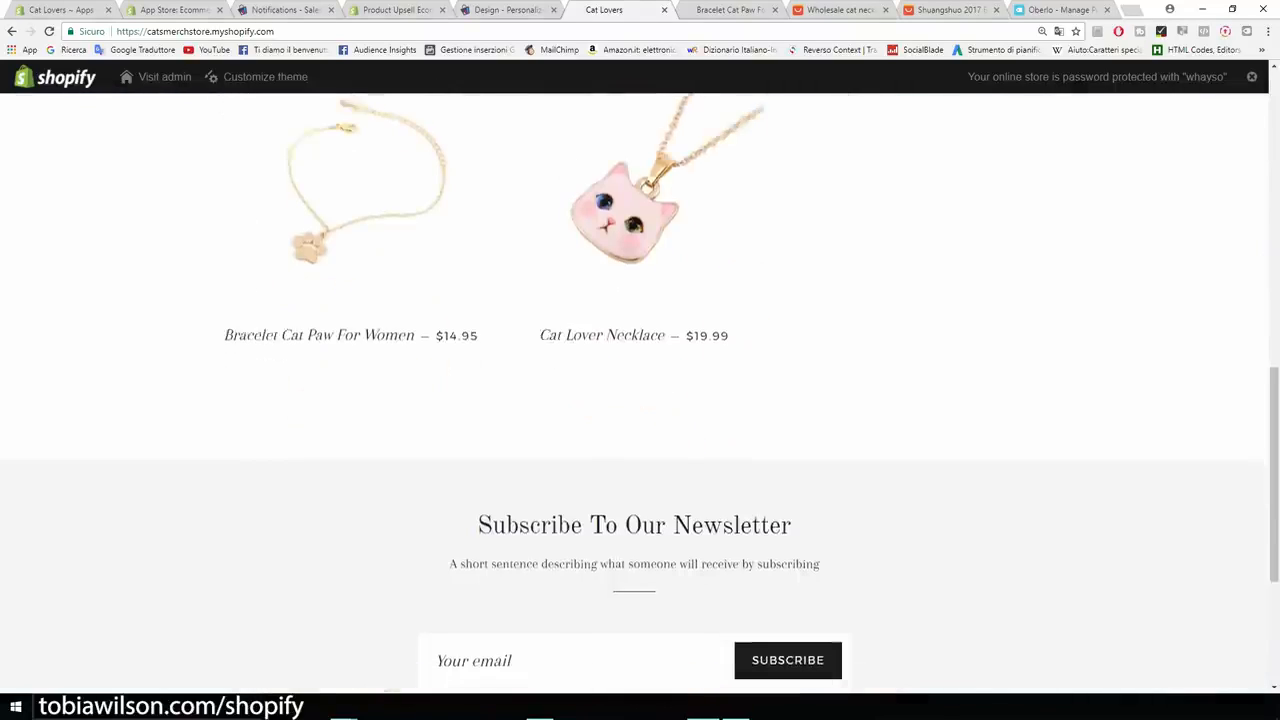
{"action": "scroll", "coordinate": [640, 390], "scroll_direction": "down", "scroll_amount": 2}
{"action": "scroll", "coordinate": [640, 390], "scroll_direction": "up", "scroll_amount": 2}
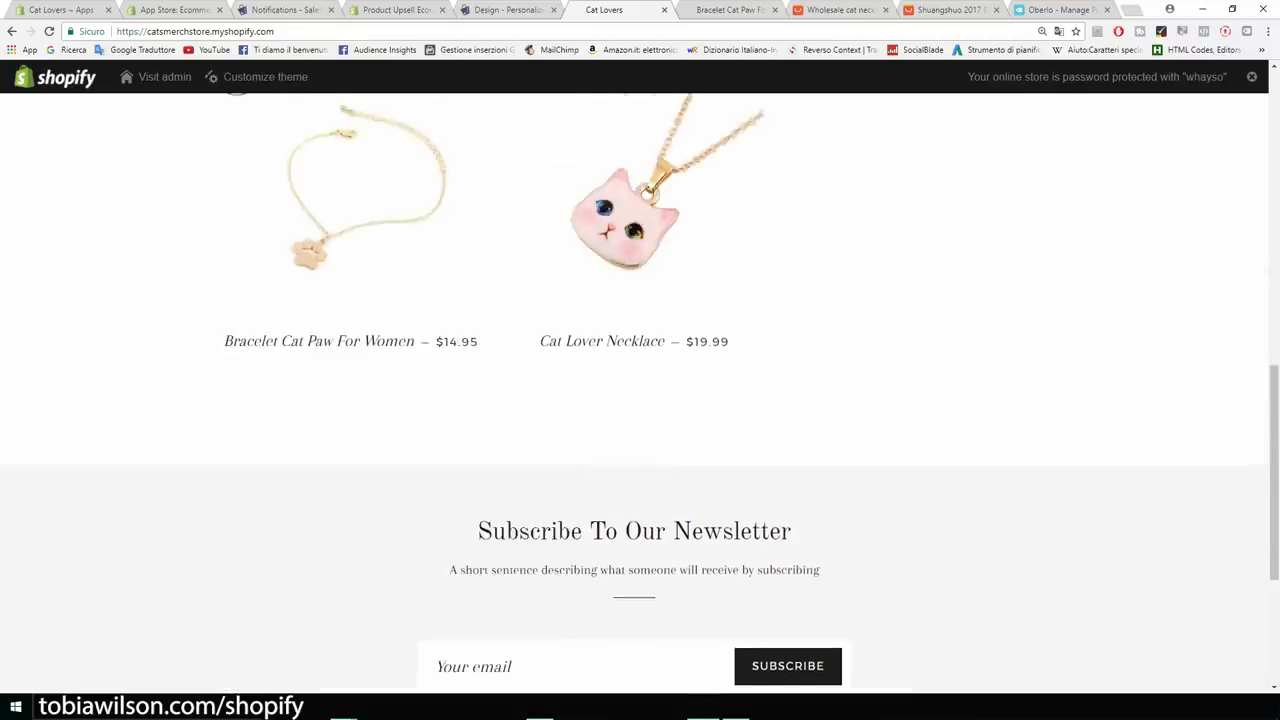
{"action": "scroll", "coordinate": [640, 390], "scroll_direction": "up", "scroll_amount": 2}
{"action": "scroll", "coordinate": [640, 390], "scroll_direction": "down", "scroll_amount": 5}
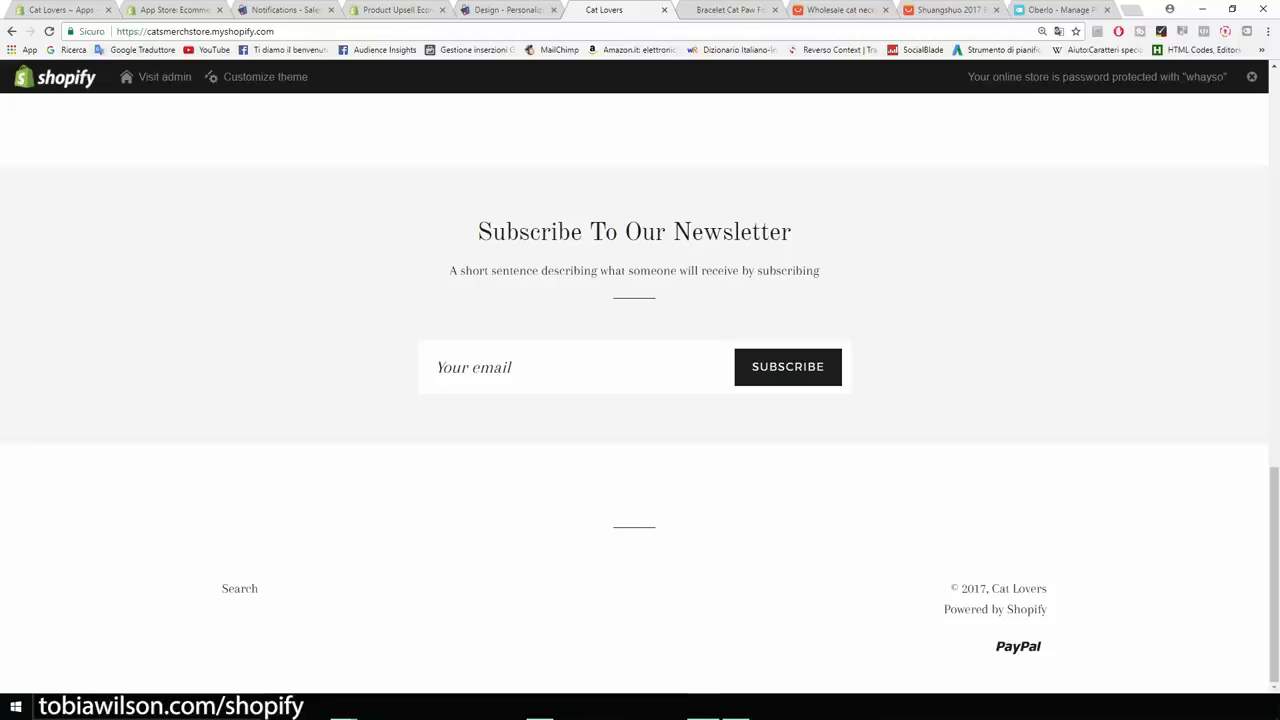
{"action": "scroll", "coordinate": [640, 390], "scroll_direction": "up", "scroll_amount": 10}
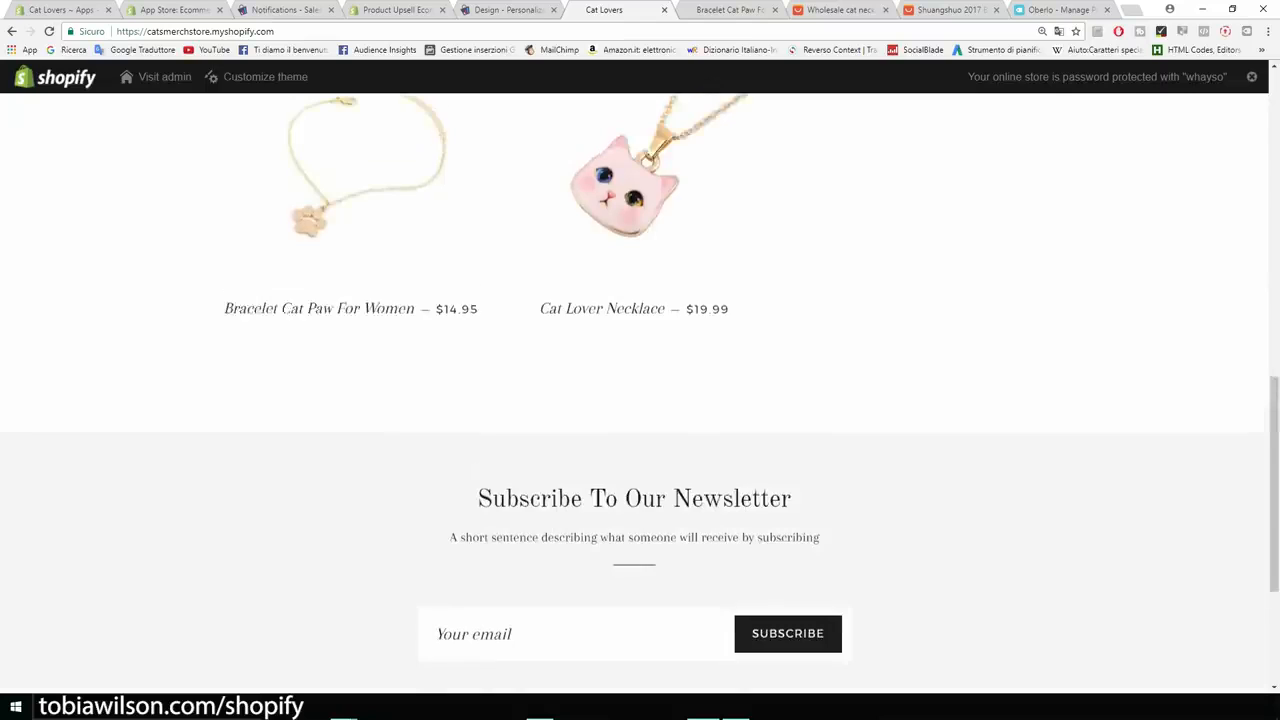
{"action": "scroll", "coordinate": [640, 390], "scroll_direction": "down", "scroll_amount": 2}
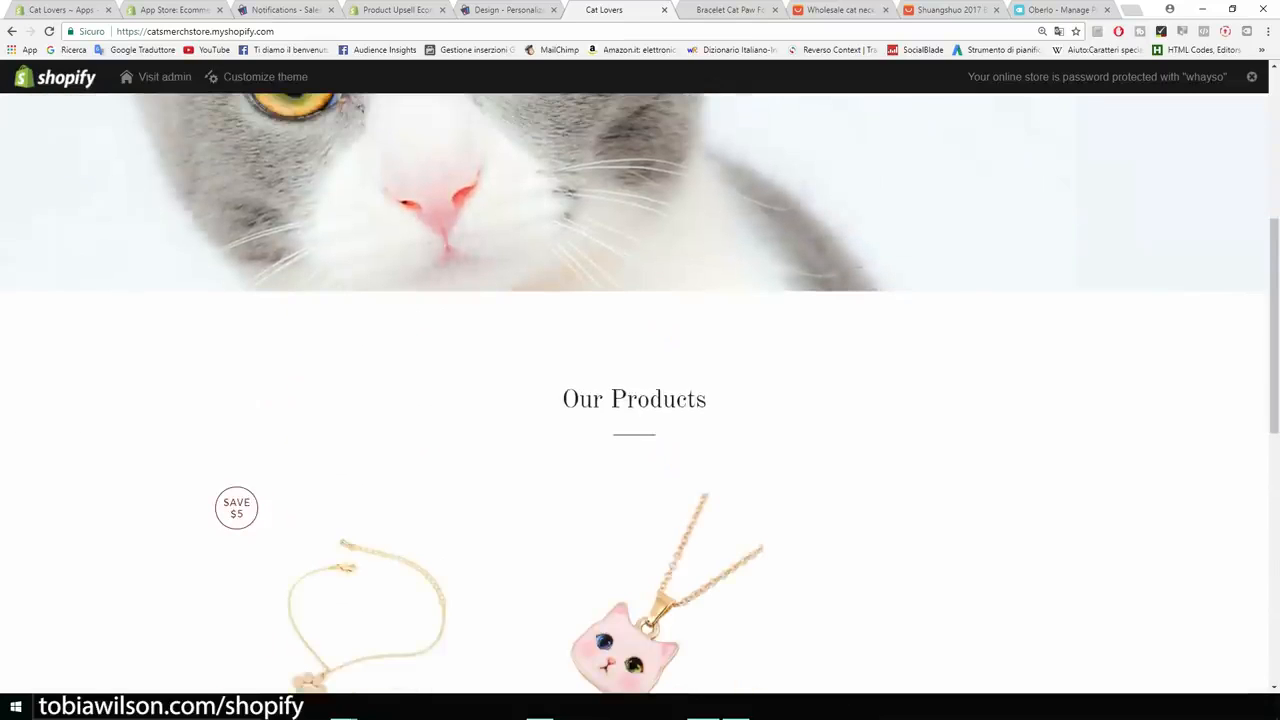
{"action": "left_click_drag", "start_coordinate": [708, 400], "coordinate": [561, 400]}
{"action": "scroll", "coordinate": [640, 390], "scroll_direction": "up", "scroll_amount": 3}
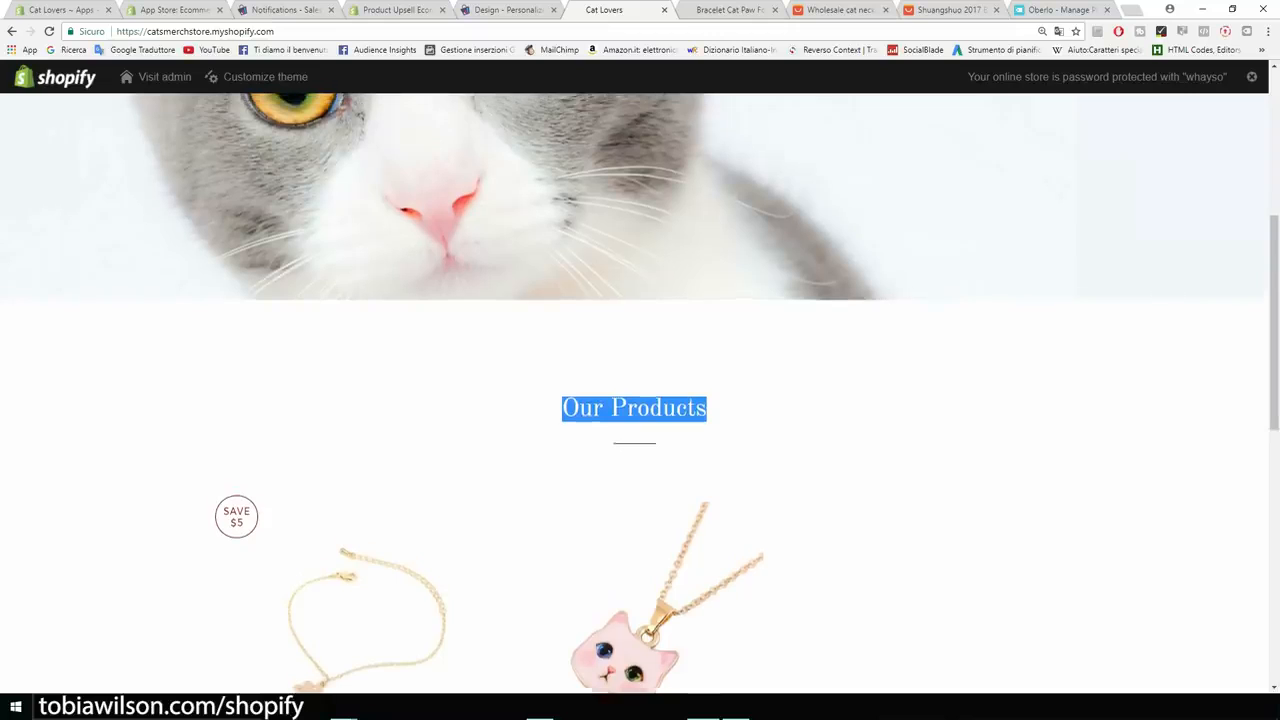
{"action": "scroll", "coordinate": [640, 390], "scroll_direction": "up", "scroll_amount": 1}
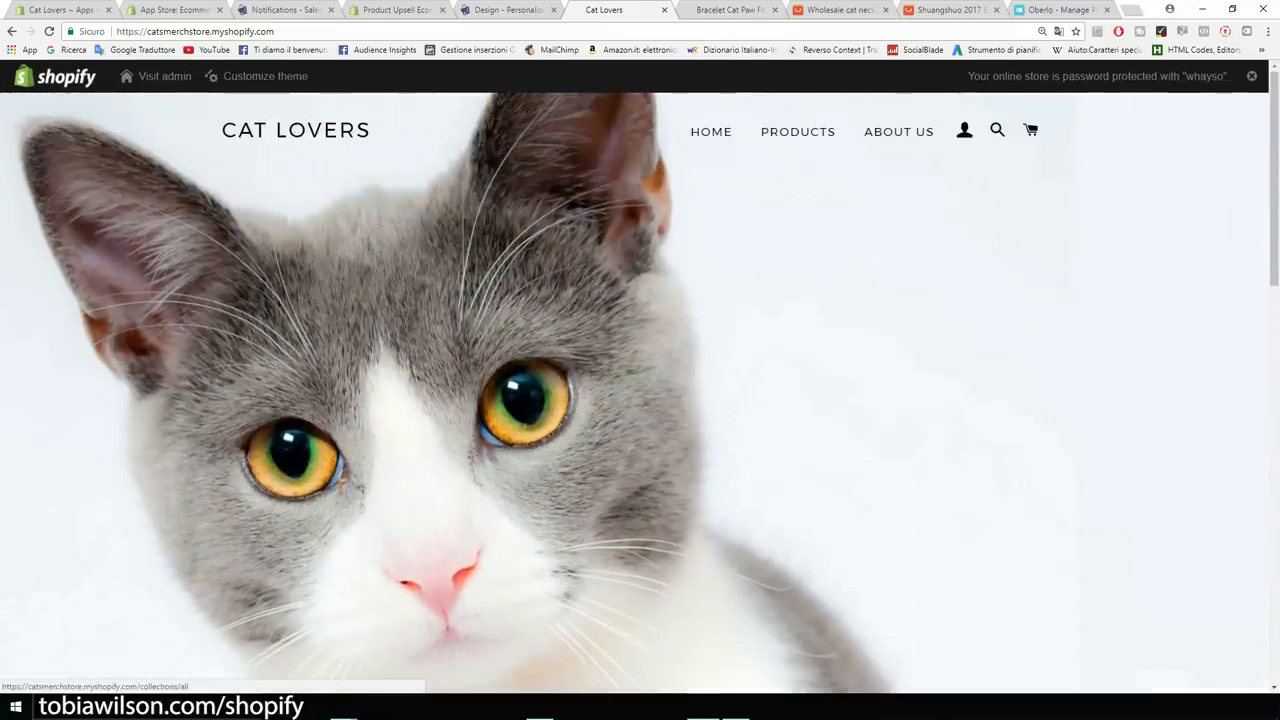
View the store's Products collection, then switch to the Oberlo dashboard.
{"action": "left_click", "coordinate": [797, 131]}
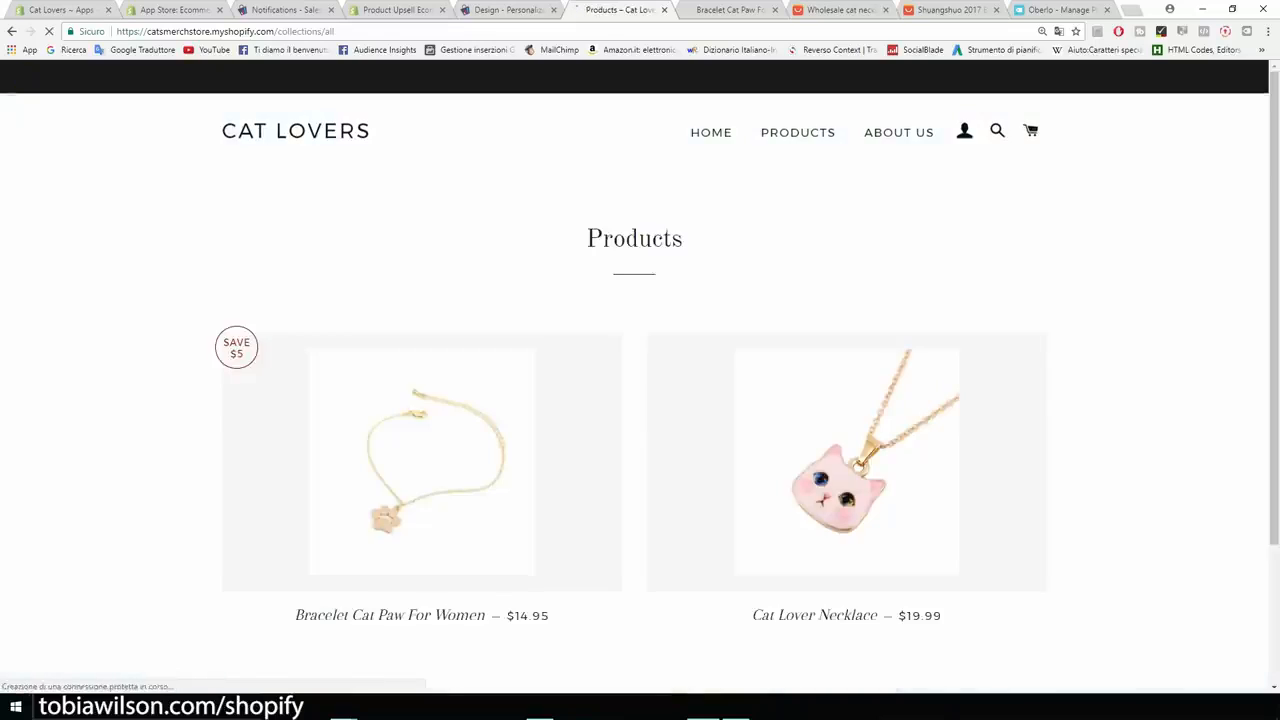
{"action": "scroll", "coordinate": [797, 300], "scroll_direction": "down", "scroll_amount": 1}
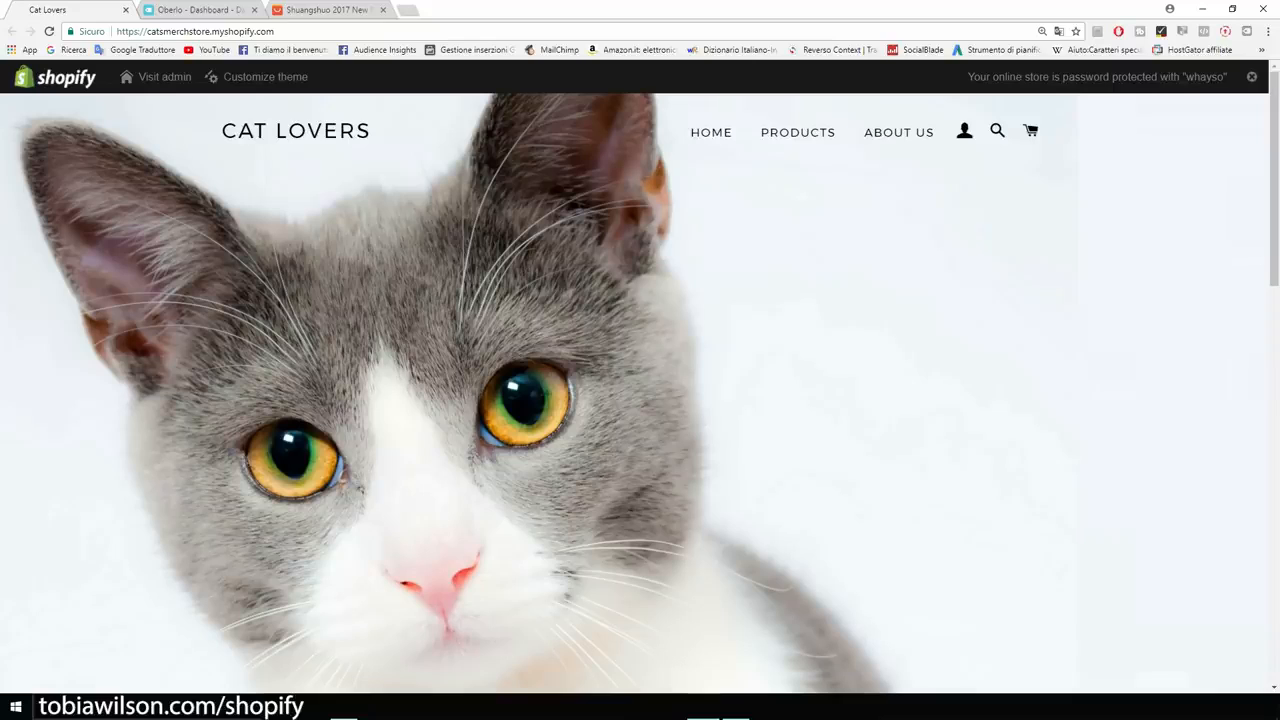
{"action": "left_click", "coordinate": [200, 9]}
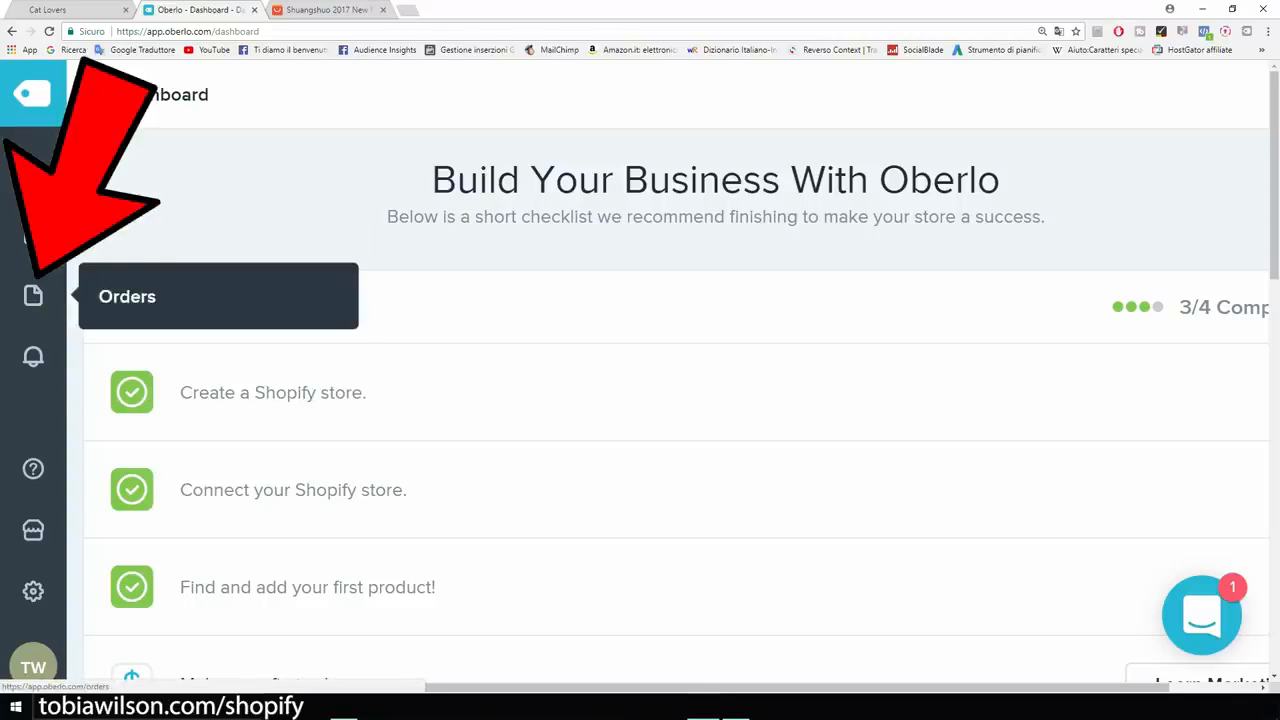
Open Oberlo's Orders page and highlight the 'Order List is Empty' message for 2017-08-05 to 2017-09-04.
{"action": "key", "text": "ctrl+plus"}
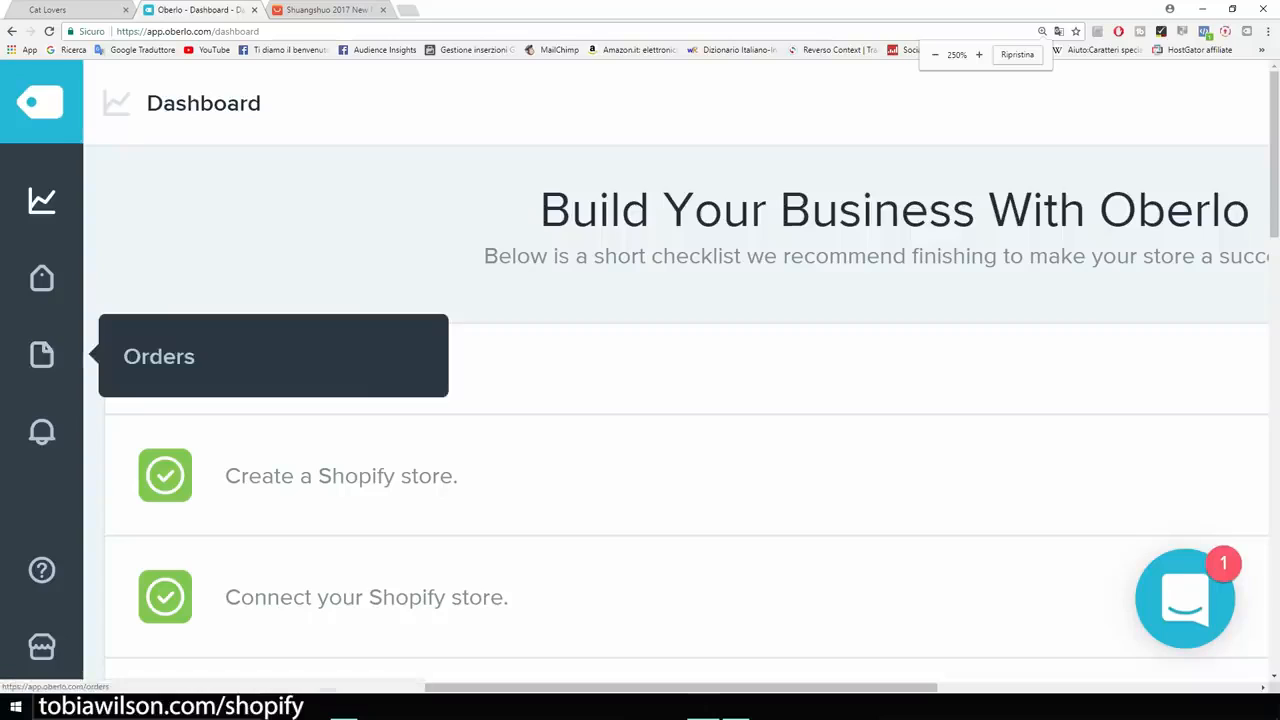
{"action": "left_click", "coordinate": [41, 348]}
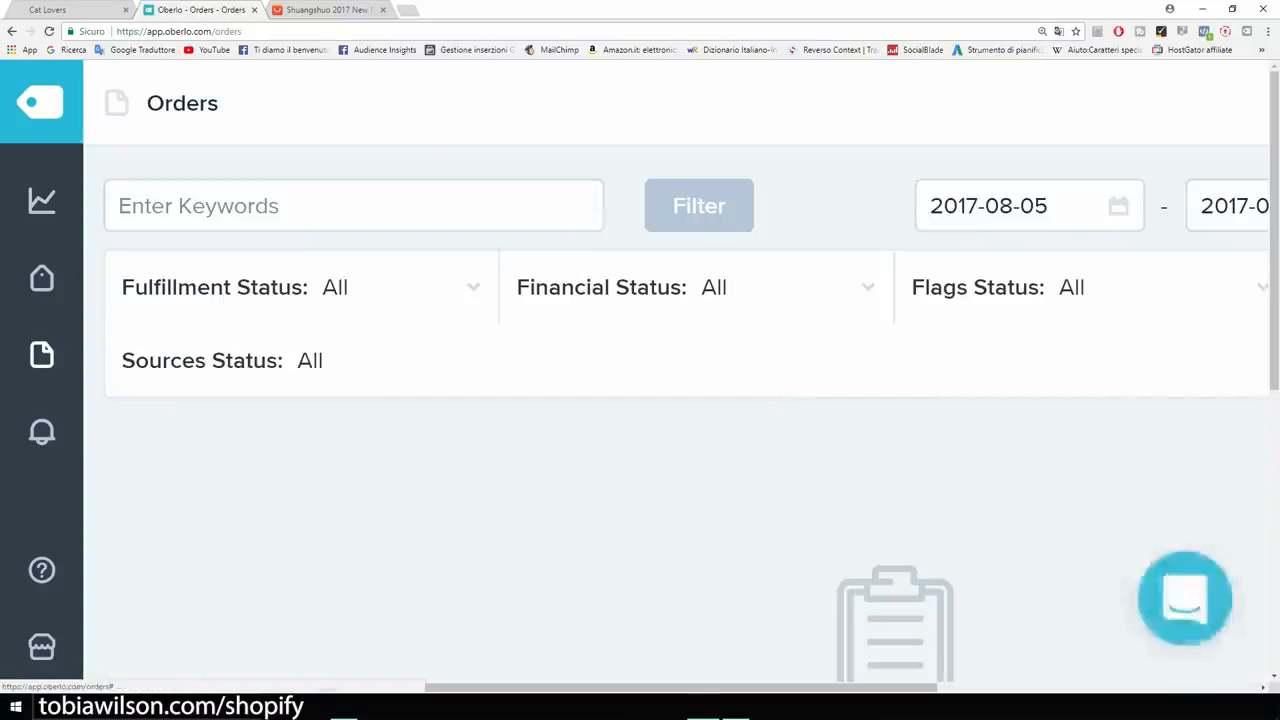
{"action": "key", "text": "ctrl+minus"}
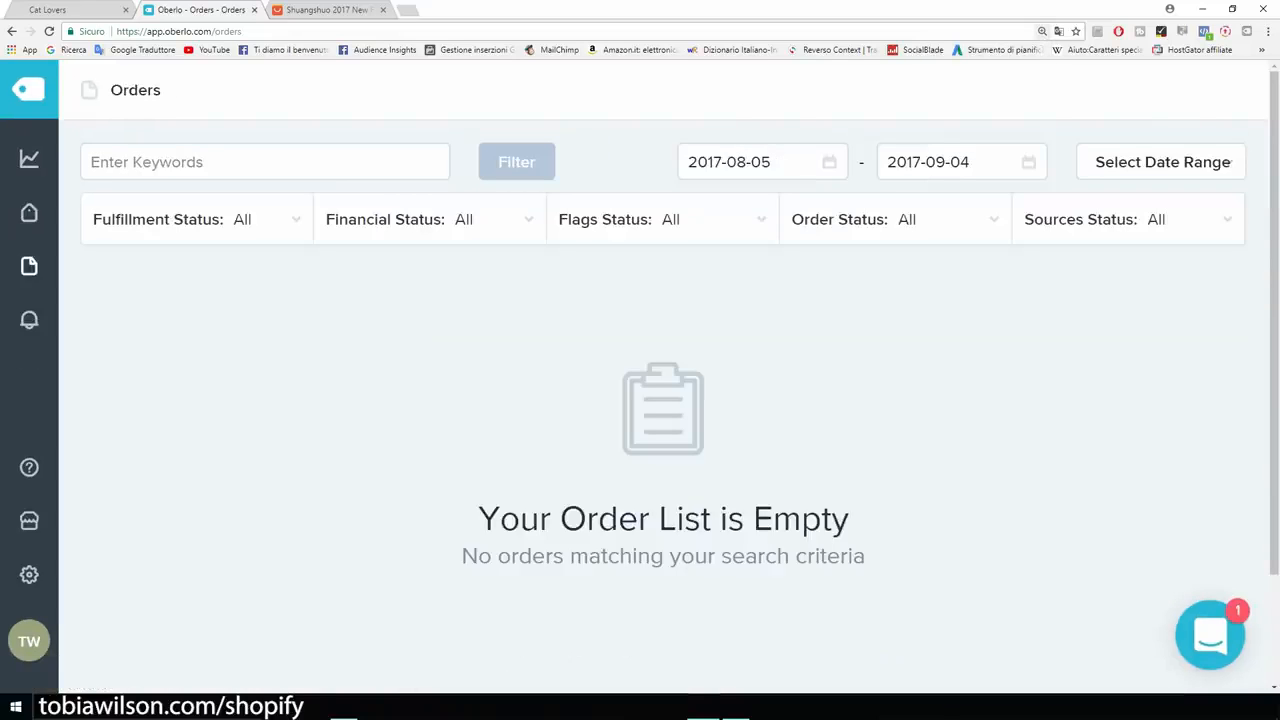
{"action": "left_click_drag", "start_coordinate": [849, 520], "coordinate": [540, 520]}
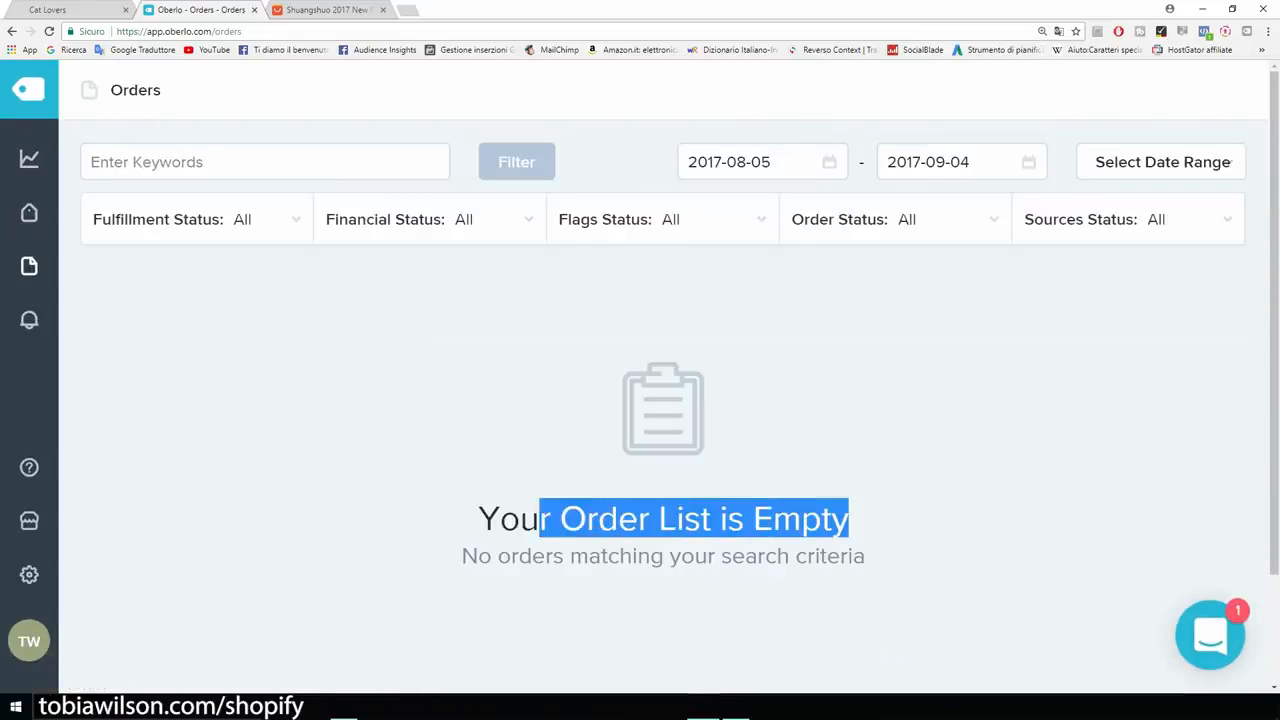
{"action": "left_click", "coordinate": [540, 520]}
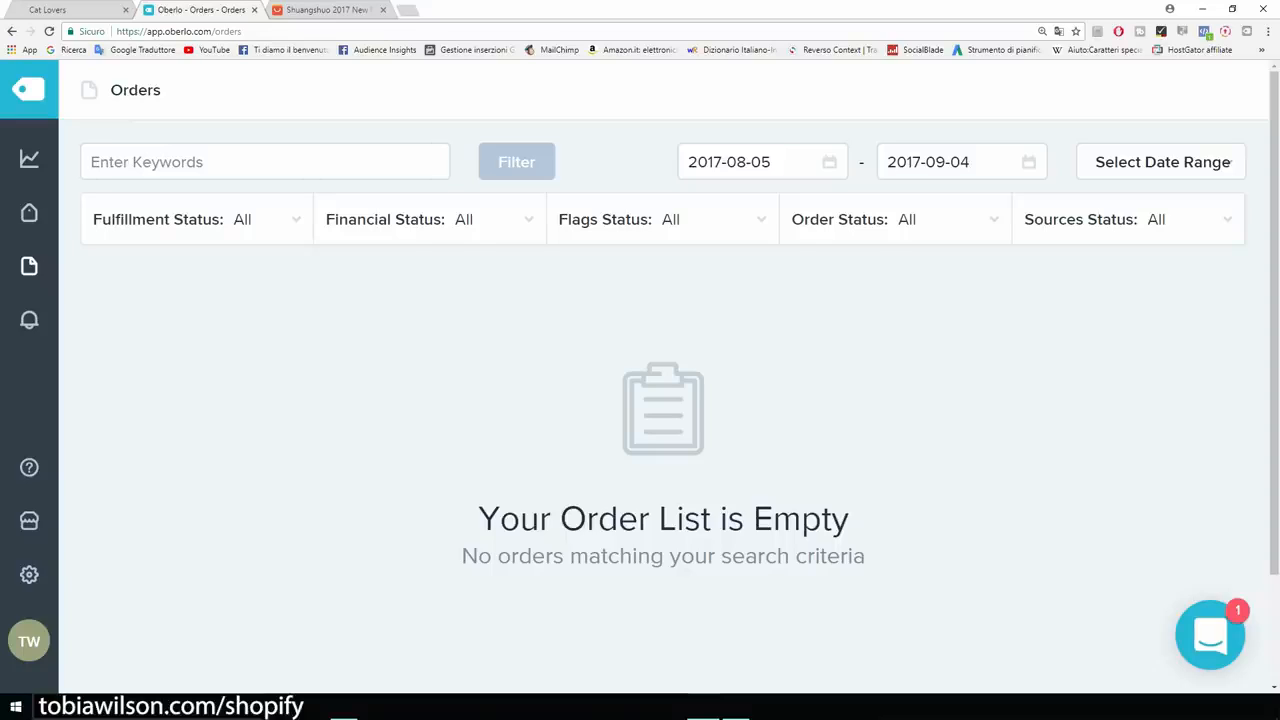
Buy Now on the US $1.13 AliExpress cat paw bracelet to reach guest checkout.
{"action": "left_click", "coordinate": [328, 9]}
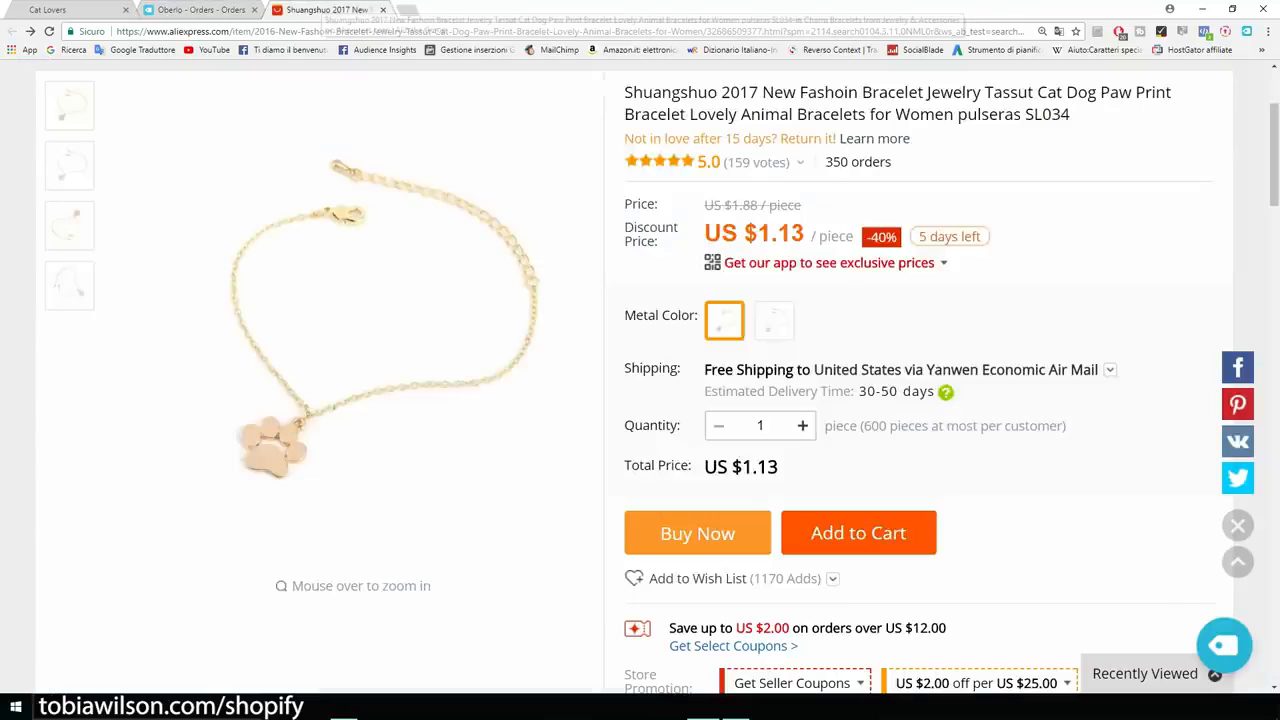
{"action": "scroll", "coordinate": [640, 380], "scroll_direction": "up", "scroll_amount": 2}
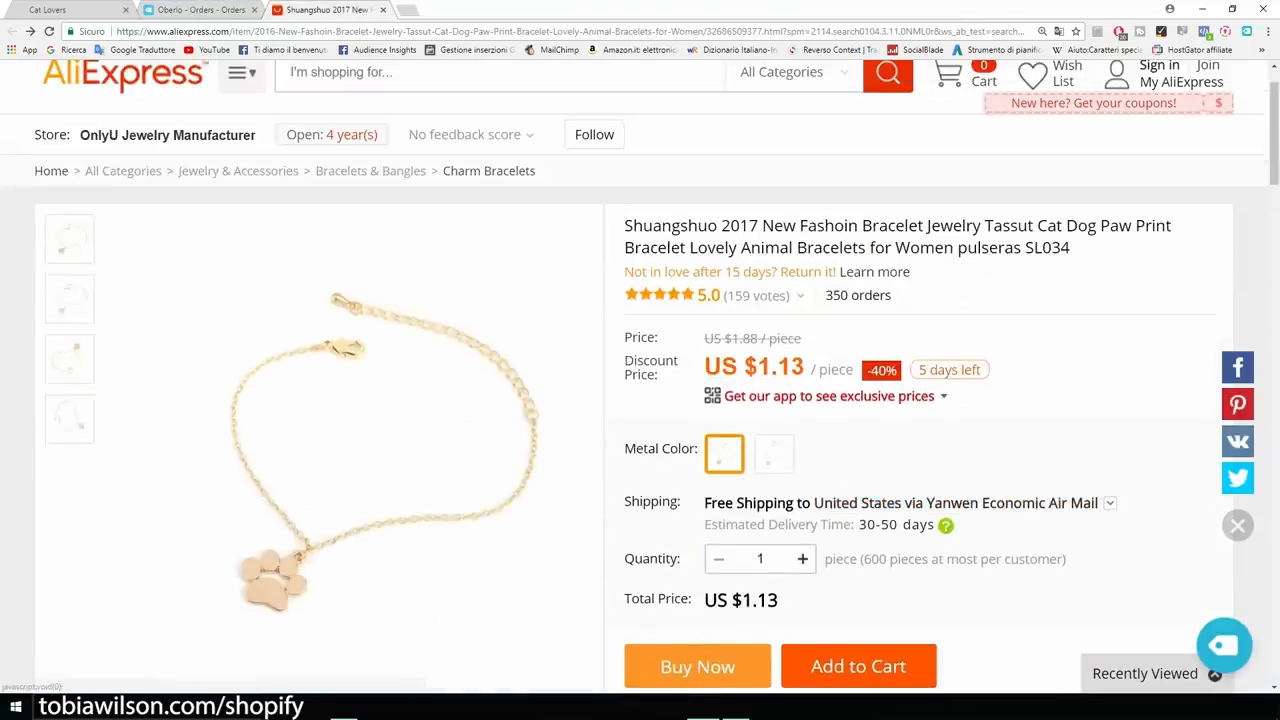
{"action": "scroll", "coordinate": [640, 380], "scroll_direction": "down", "scroll_amount": 3}
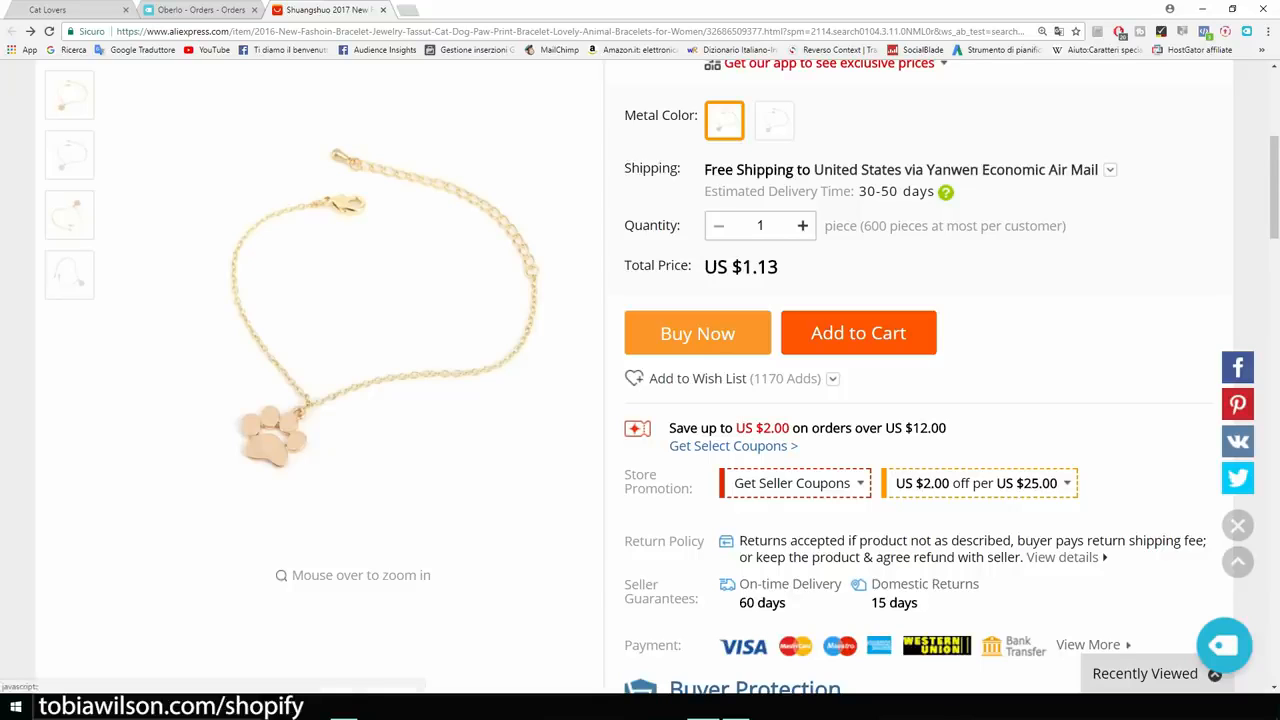
{"action": "left_click", "coordinate": [697, 333]}
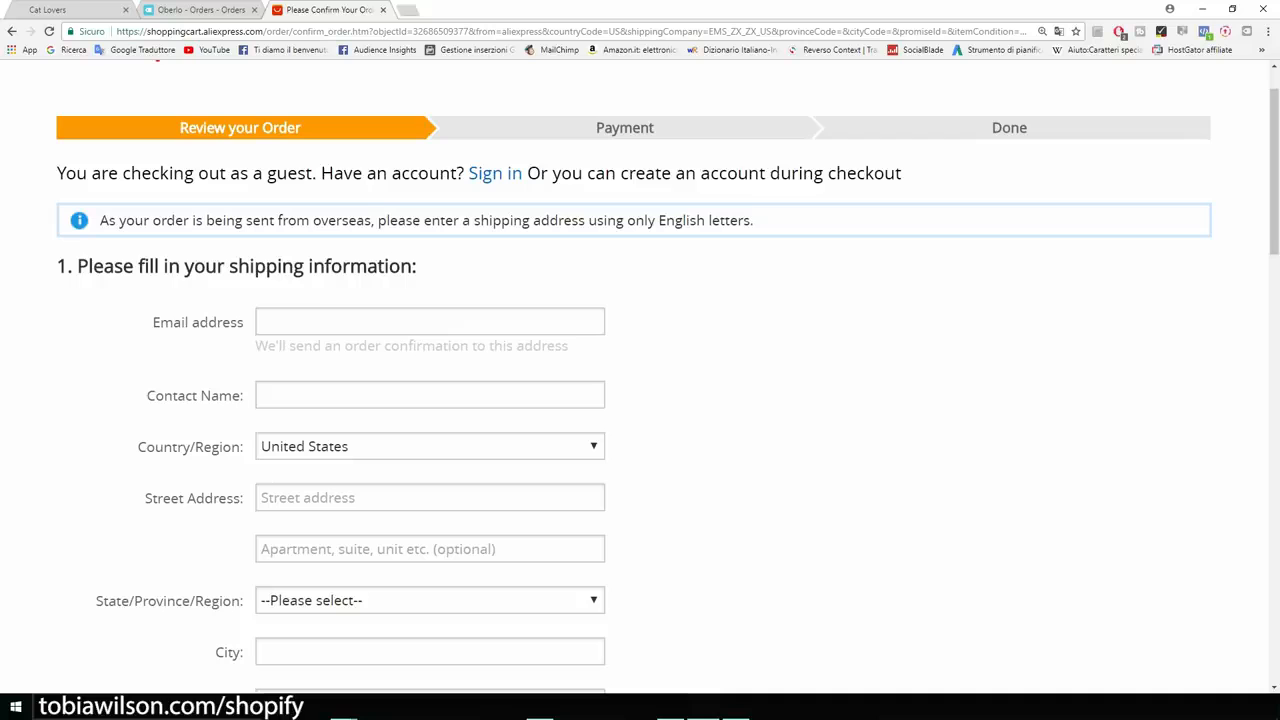
Enter the customer's e-mail and paste their name from the Writer notes as contact name.
{"action": "scroll", "coordinate": [640, 390], "scroll_direction": "down", "scroll_amount": 3}
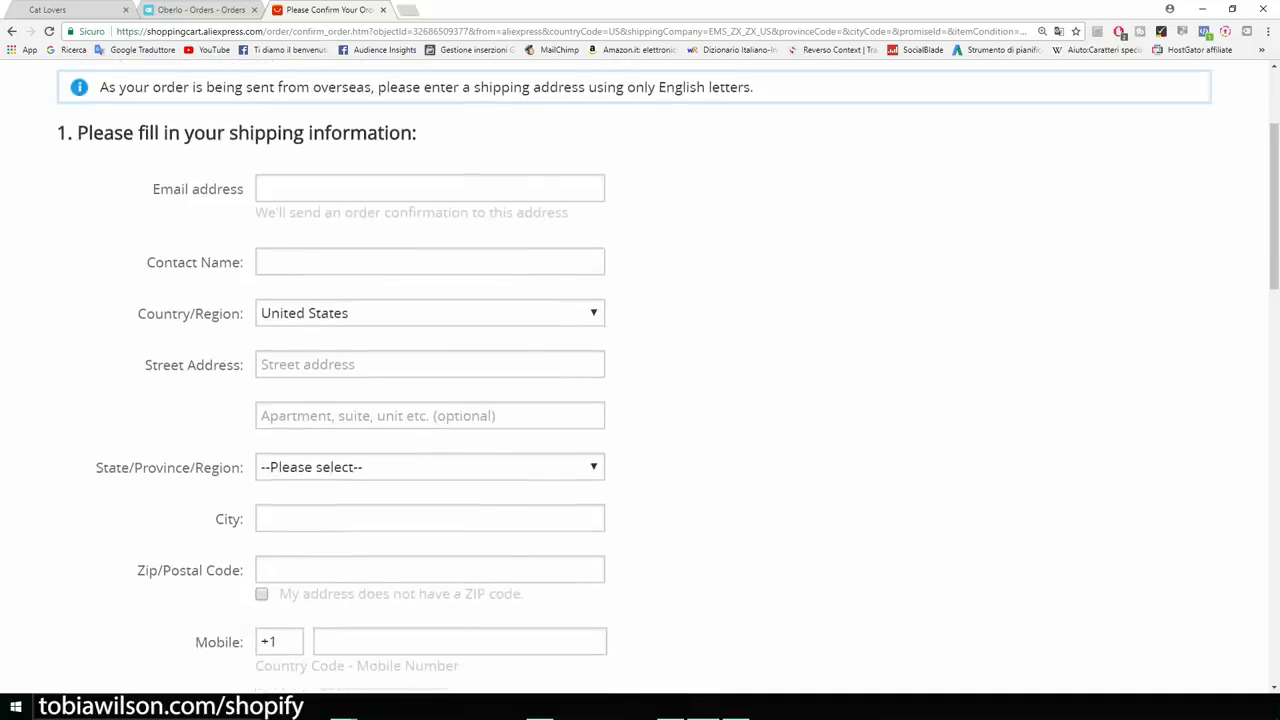
{"action": "scroll", "coordinate": [640, 376], "scroll_direction": "up", "scroll_amount": 1}
{"action": "scroll", "coordinate": [640, 390], "scroll_direction": "up", "scroll_amount": 2}
{"action": "left_click", "coordinate": [430, 388]}
{"action": "key", "text": "super+Left"}
{"action": "left_click_drag", "start_coordinate": [907, 202], "coordinate": [797, 202]}
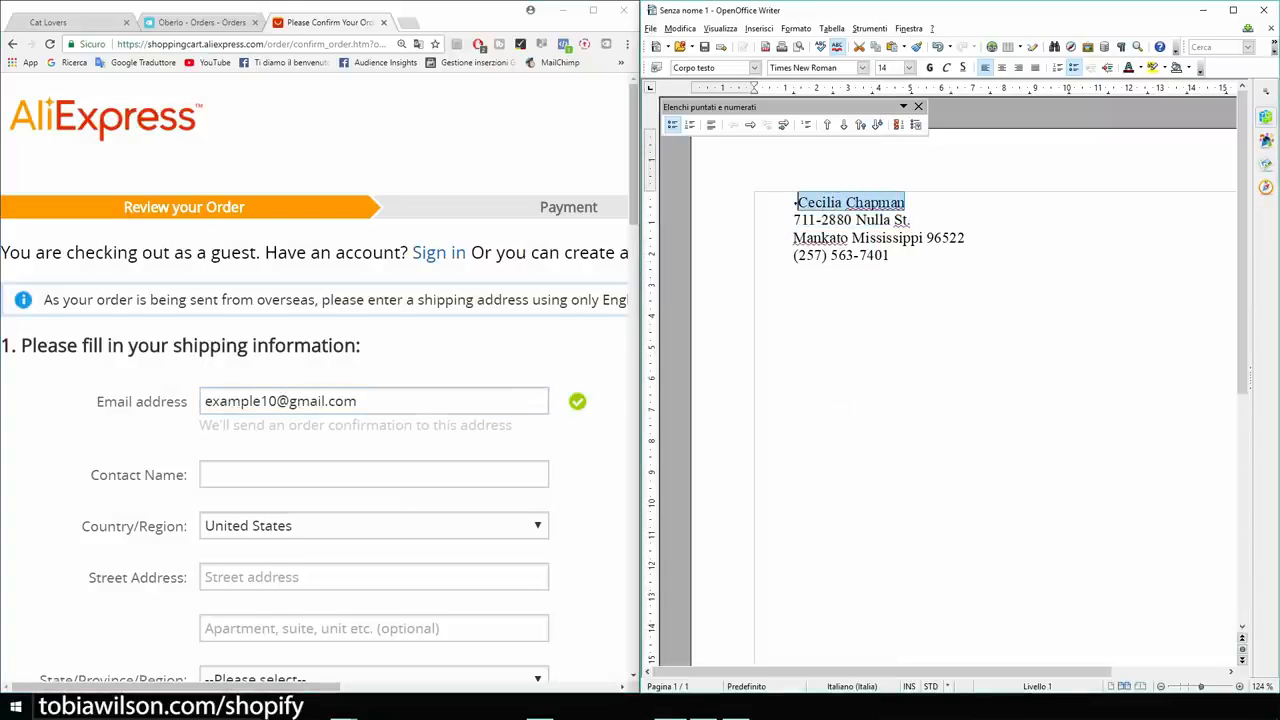
{"action": "key", "text": "ctrl+c"}
{"action": "left_click", "coordinate": [373, 475]}
{"action": "key", "text": "ctrl+v"}
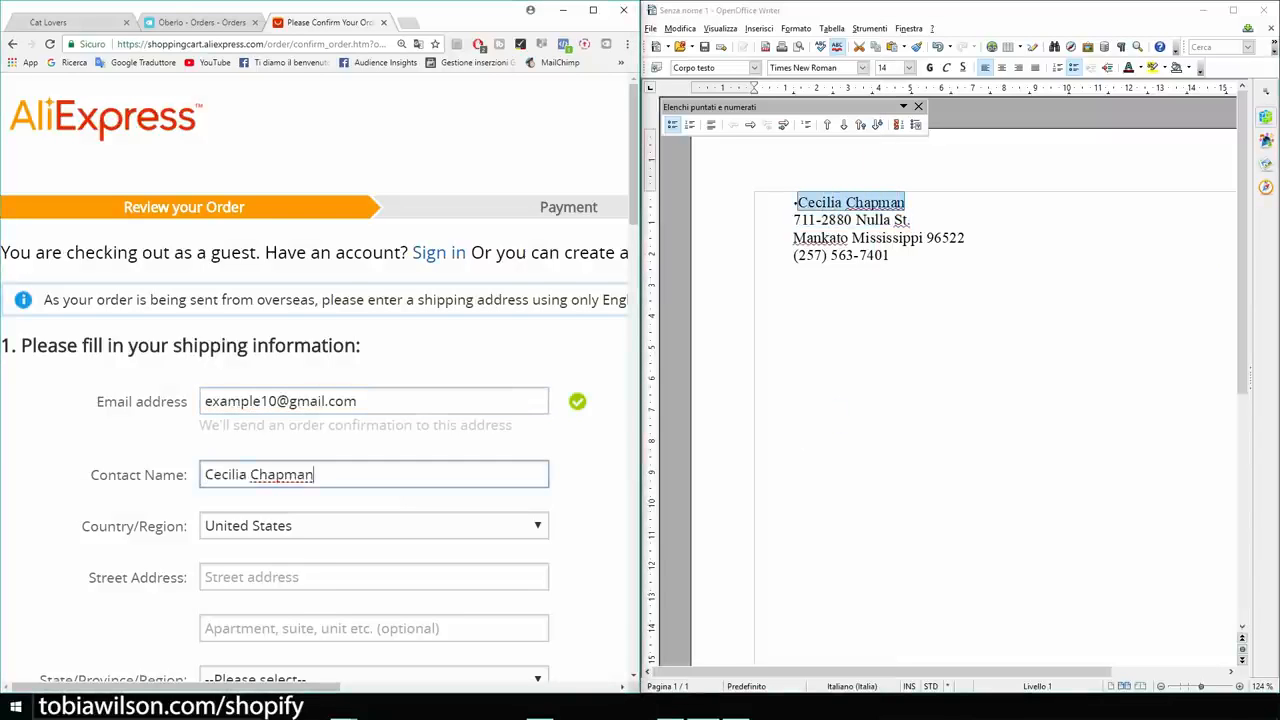
Paste the customer's street address and choose their state from the province list.
{"action": "scroll", "coordinate": [319, 373], "scroll_direction": "down", "scroll_amount": 2}
{"action": "scroll", "coordinate": [373, 341], "scroll_direction": "down", "scroll_amount": 2}
{"action": "left_click", "coordinate": [373, 310]}
{"action": "left_click_drag", "start_coordinate": [911, 220], "coordinate": [794, 220]}
{"action": "left_click", "coordinate": [373, 310]}
{"action": "key", "text": "ctrl+v"}
{"action": "left_click", "coordinate": [373, 413]}
{"action": "type", "text": "mis"}
{"action": "key", "text": "Return"}
{"action": "scroll", "coordinate": [373, 373], "scroll_direction": "down", "scroll_amount": 2}
{"action": "left_click", "coordinate": [373, 331]}
Fill in the customer's city, ZIP code and mobile number, then save and ship to this address.
{"action": "type", "text": "mankato"}
{"action": "left_click_drag", "start_coordinate": [966, 238], "coordinate": [927, 238]}
{"action": "key", "text": "ctrl+c"}
{"action": "left_click", "coordinate": [373, 382]}
{"action": "key", "text": "ctrl+v"}
{"action": "left_click", "coordinate": [403, 454]}
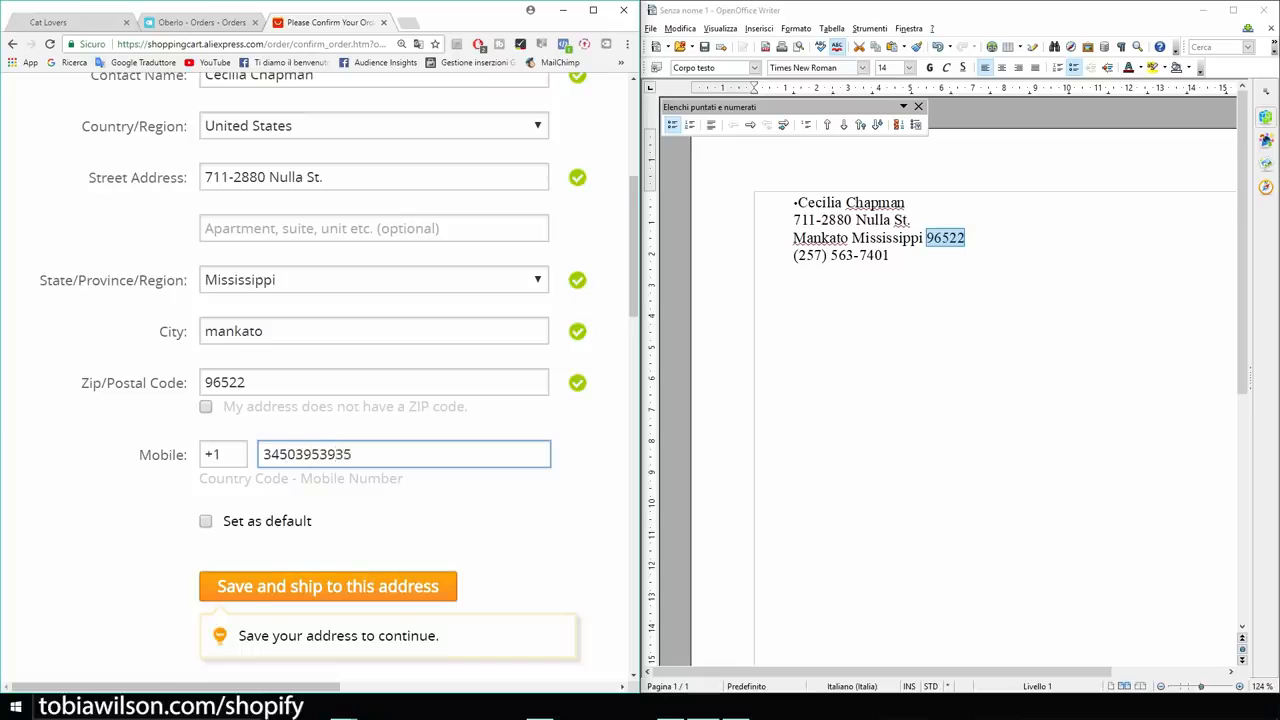
{"action": "scroll", "coordinate": [373, 373], "scroll_direction": "down", "scroll_amount": 1}
{"action": "left_click", "coordinate": [593, 10]}
{"action": "scroll", "coordinate": [640, 376], "scroll_direction": "down", "scroll_amount": 2}
{"action": "left_click", "coordinate": [384, 374]}
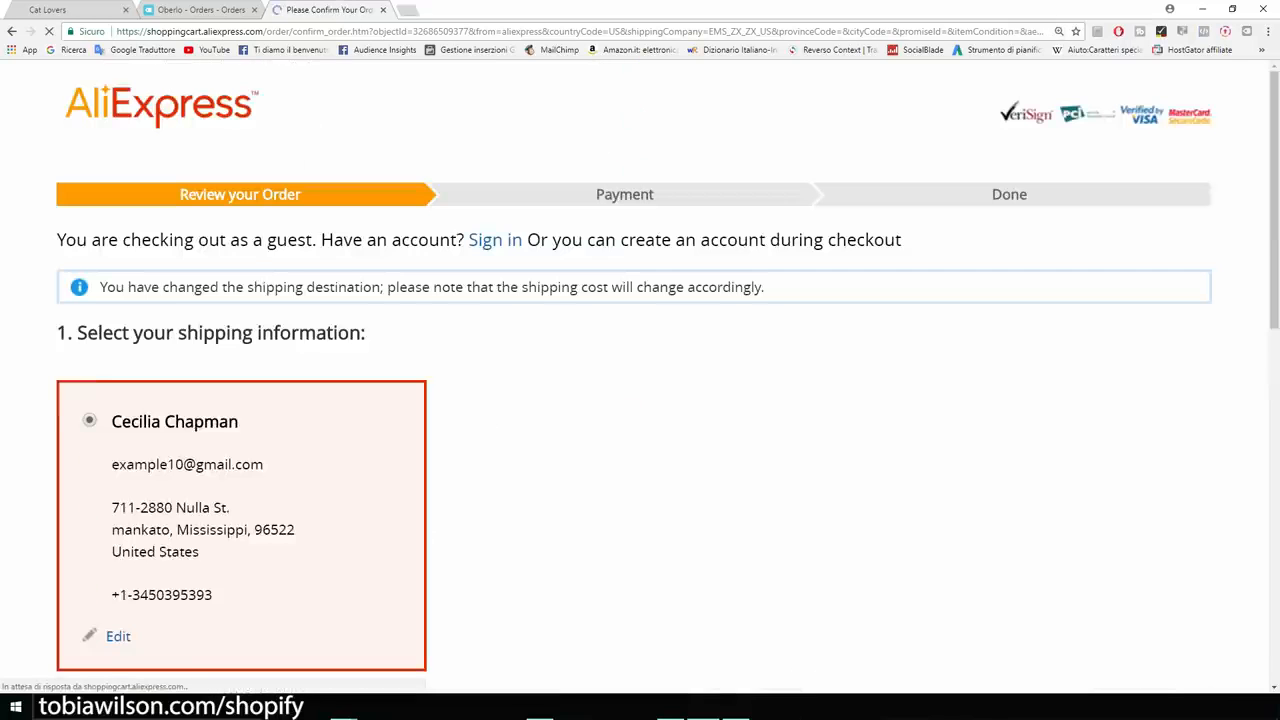
Scroll to the Gold-color cat paw bracelet order review and place the cursor in the seller message box.
{"action": "scroll", "coordinate": [640, 376], "scroll_direction": "down", "scroll_amount": 2}
{"action": "scroll", "coordinate": [640, 376], "scroll_direction": "down", "scroll_amount": 2}
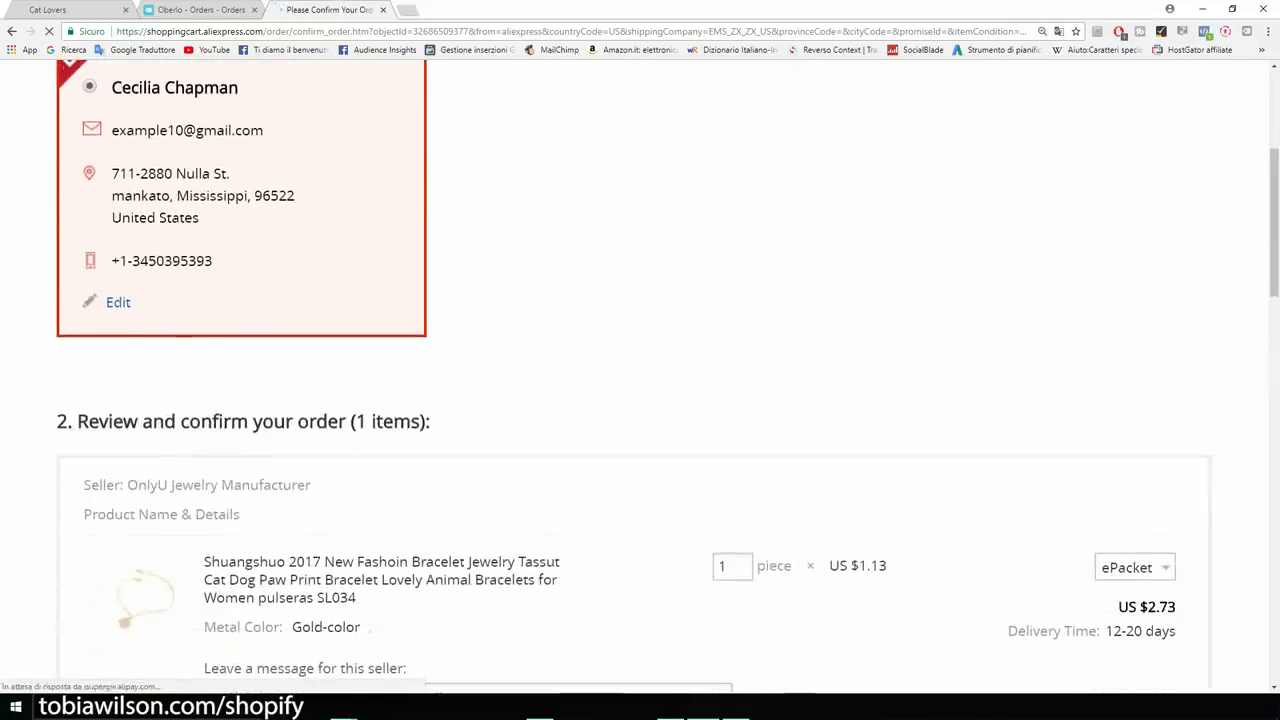
{"action": "scroll", "coordinate": [640, 400], "scroll_direction": "down", "scroll_amount": 3}
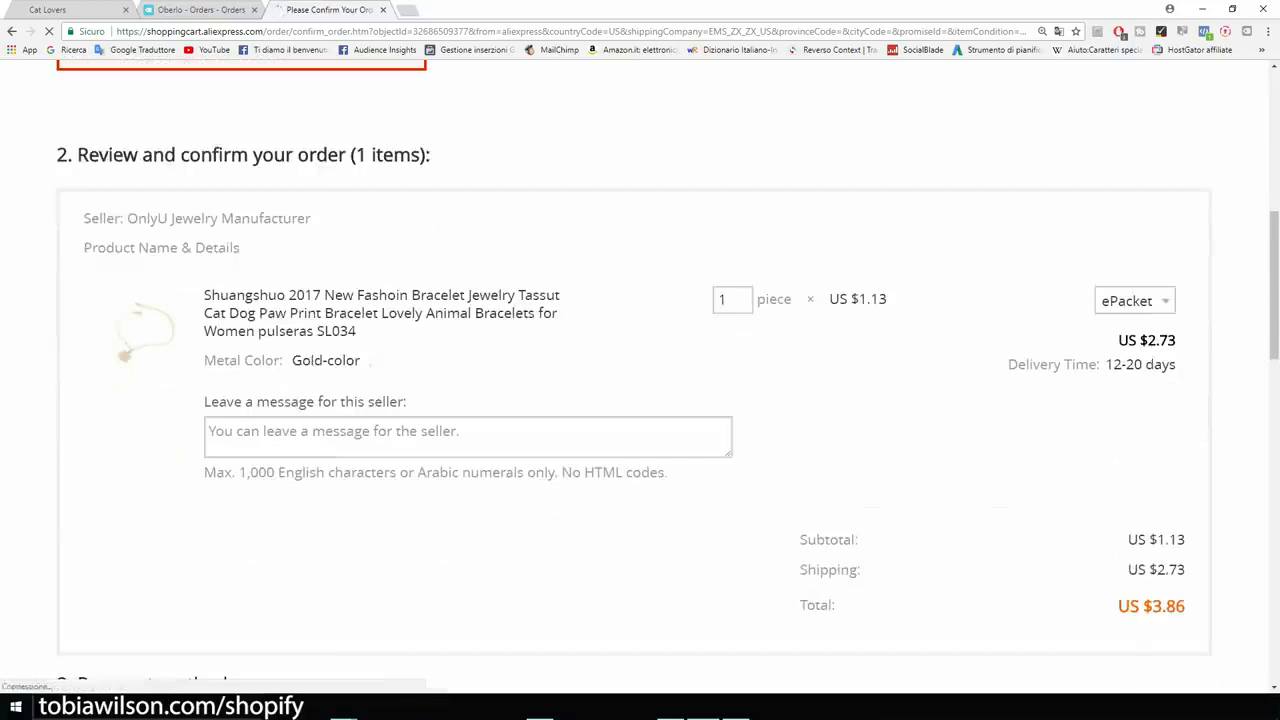
{"action": "key", "text": "ctrl+plus"}
{"action": "key", "text": "ctrl+plus"}
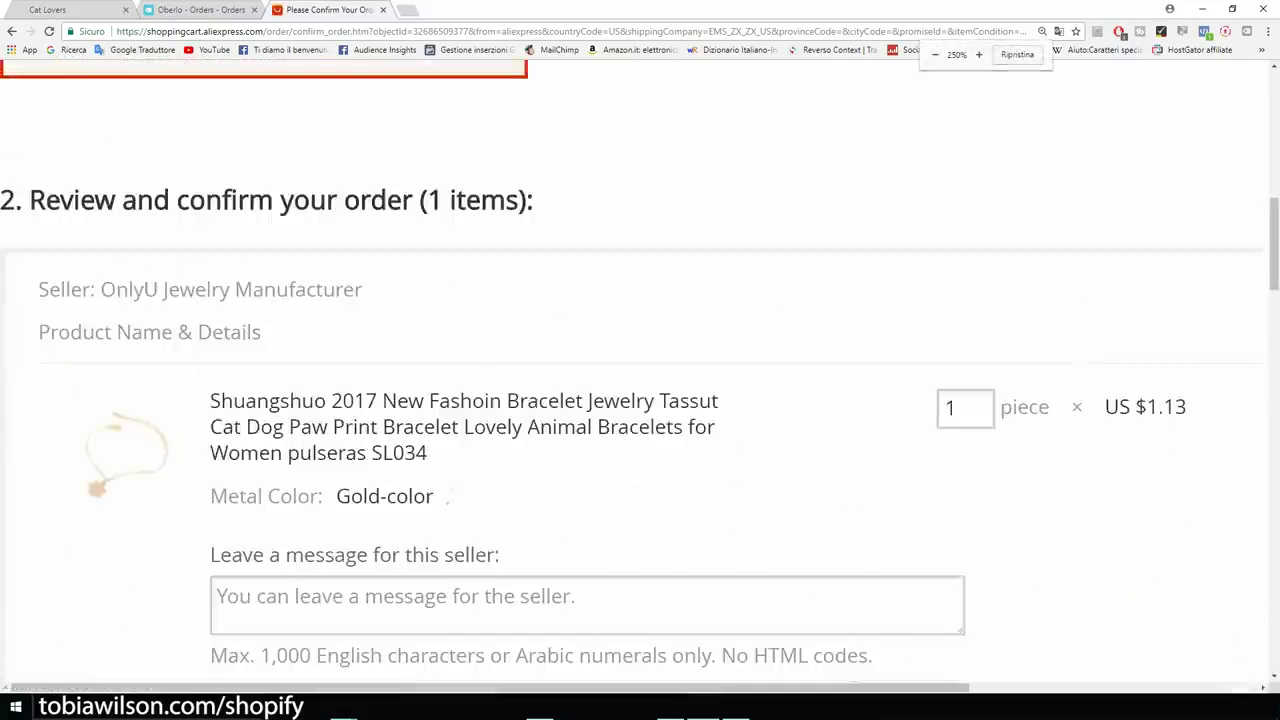
{"action": "scroll", "coordinate": [640, 400], "scroll_direction": "down", "scroll_amount": 2}
{"action": "scroll", "coordinate": [640, 400], "scroll_direction": "up", "scroll_amount": 1}
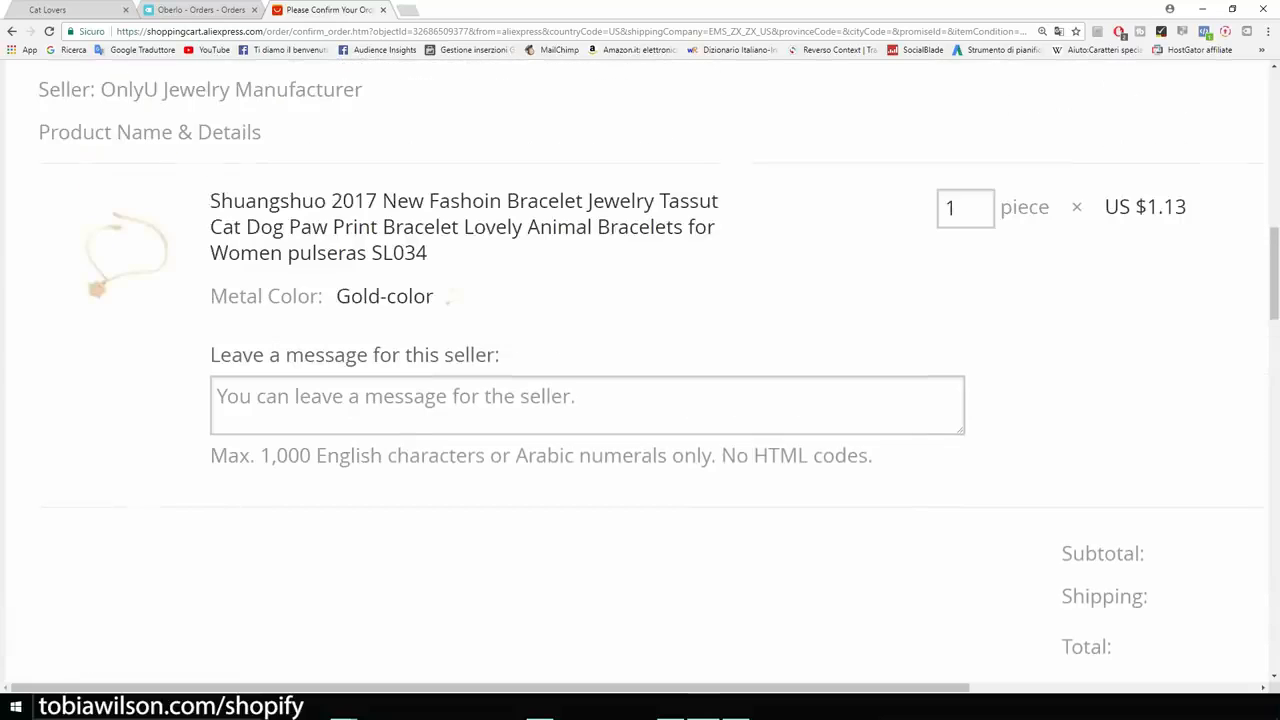
{"action": "left_click_drag", "start_coordinate": [210, 355], "coordinate": [503, 355]}
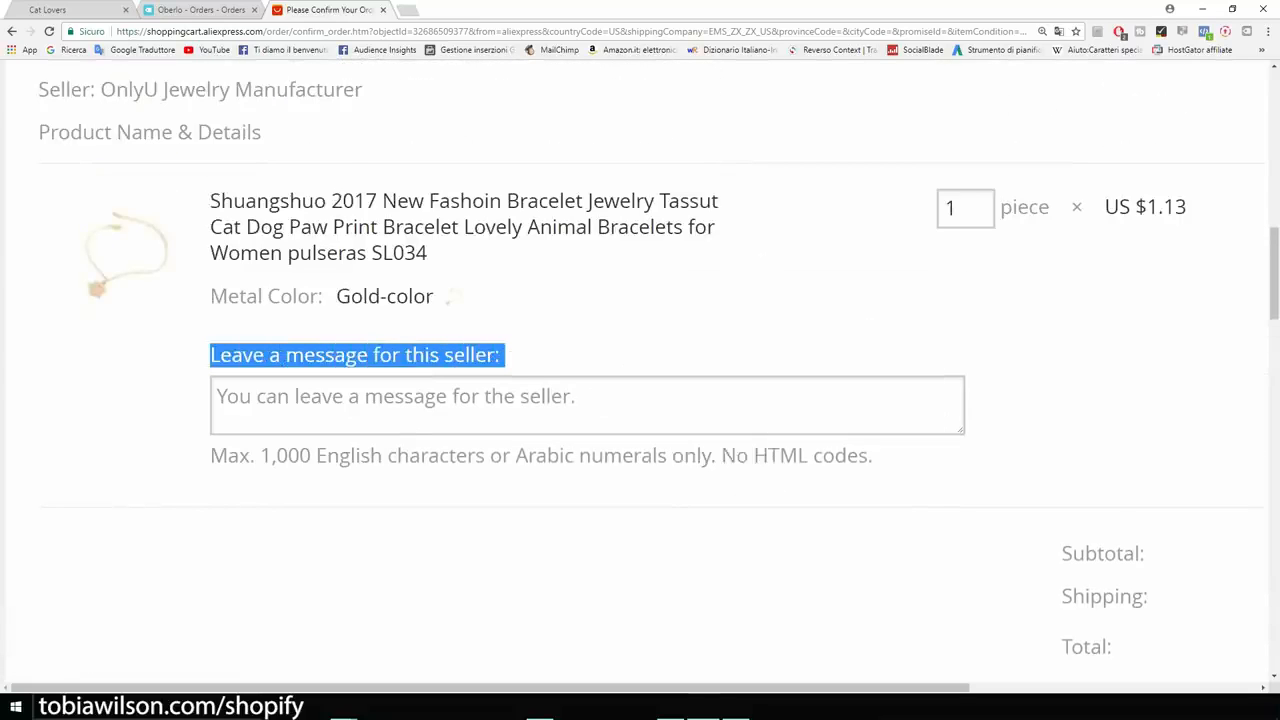
{"action": "scroll", "coordinate": [640, 360], "scroll_direction": "down", "scroll_amount": 1}
{"action": "key", "text": "ctrl+plus"}
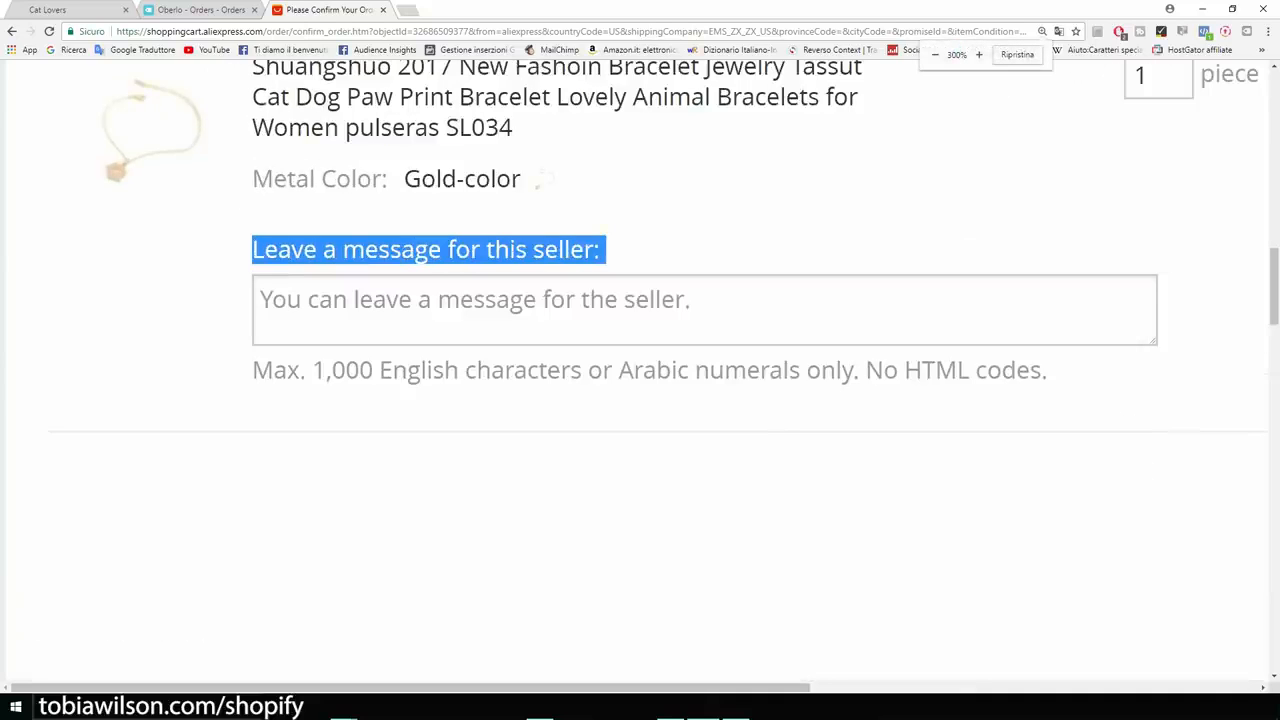
{"action": "left_click", "coordinate": [470, 305]}
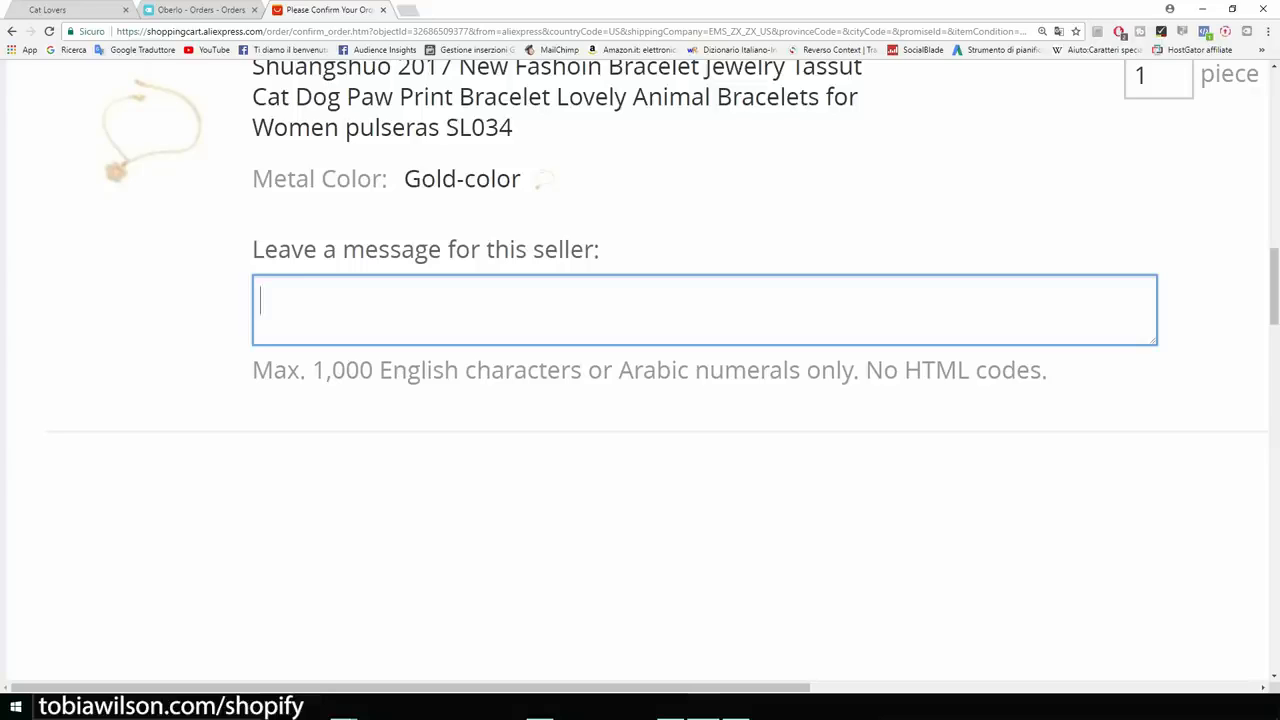
Write 'Please do not include an invoice or any marketing material. This is a dropshipping order.' to the seller.
{"action": "type", "text": "O"}
{"action": "key", "text": "BackSpace"}
{"action": "type", "text": "Please d"}
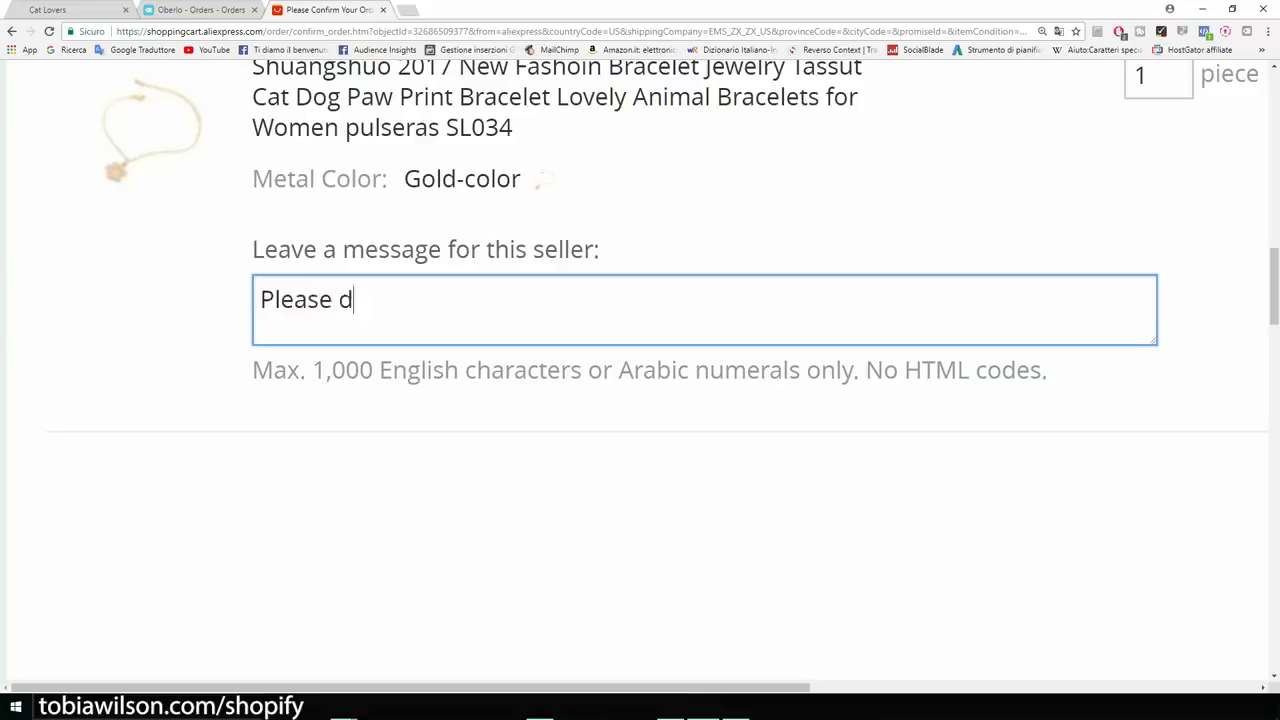
{"action": "type", "text": "o not incl"}
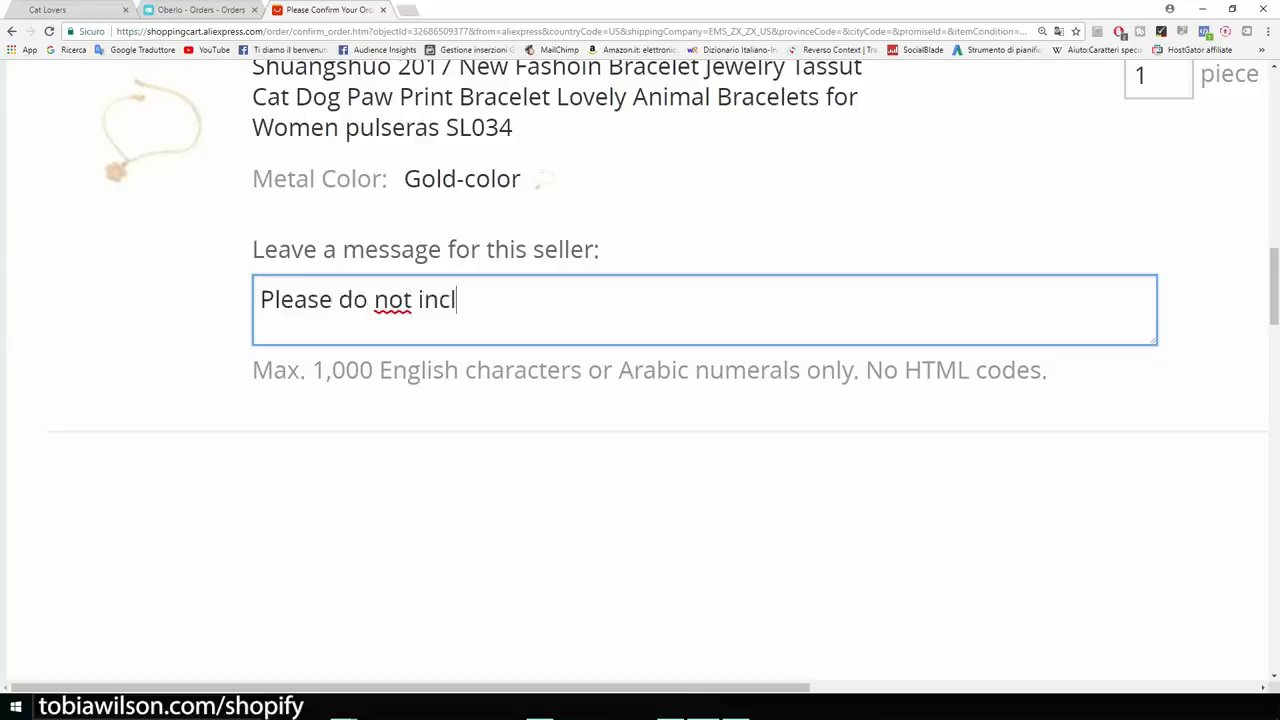
{"action": "type", "text": "ude an invoice "}
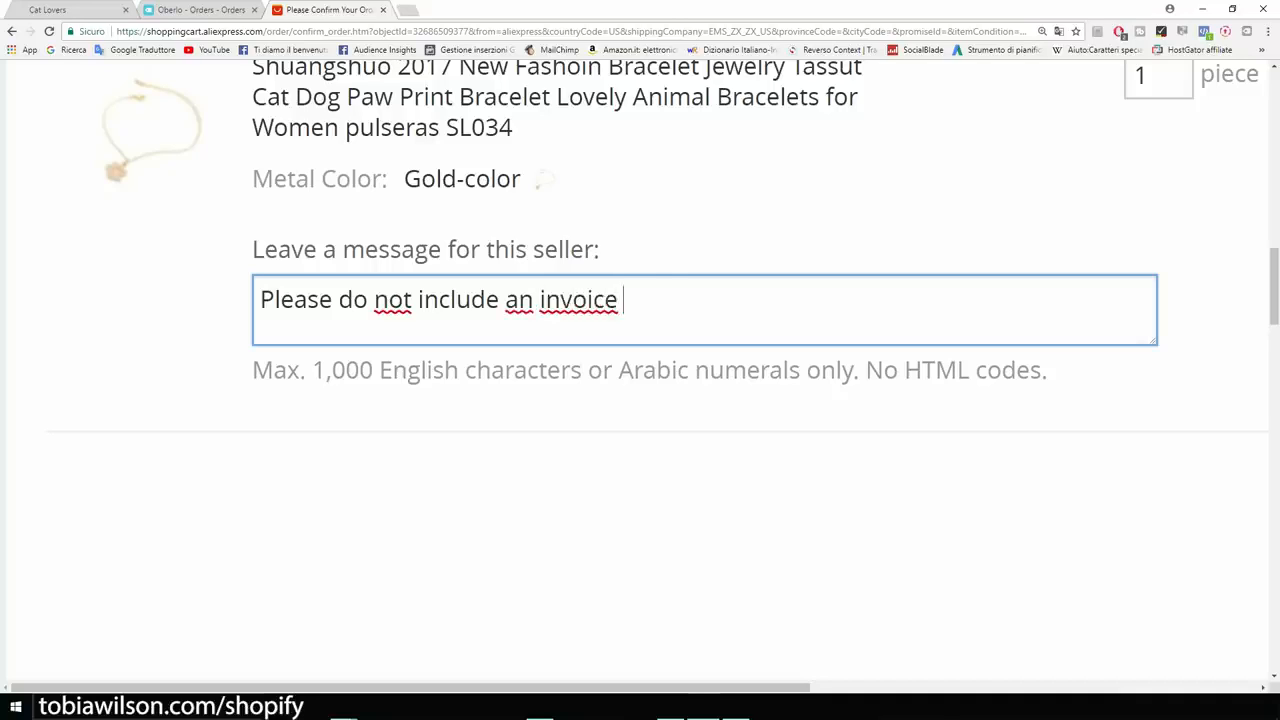
{"action": "type", "text": "or any marke"}
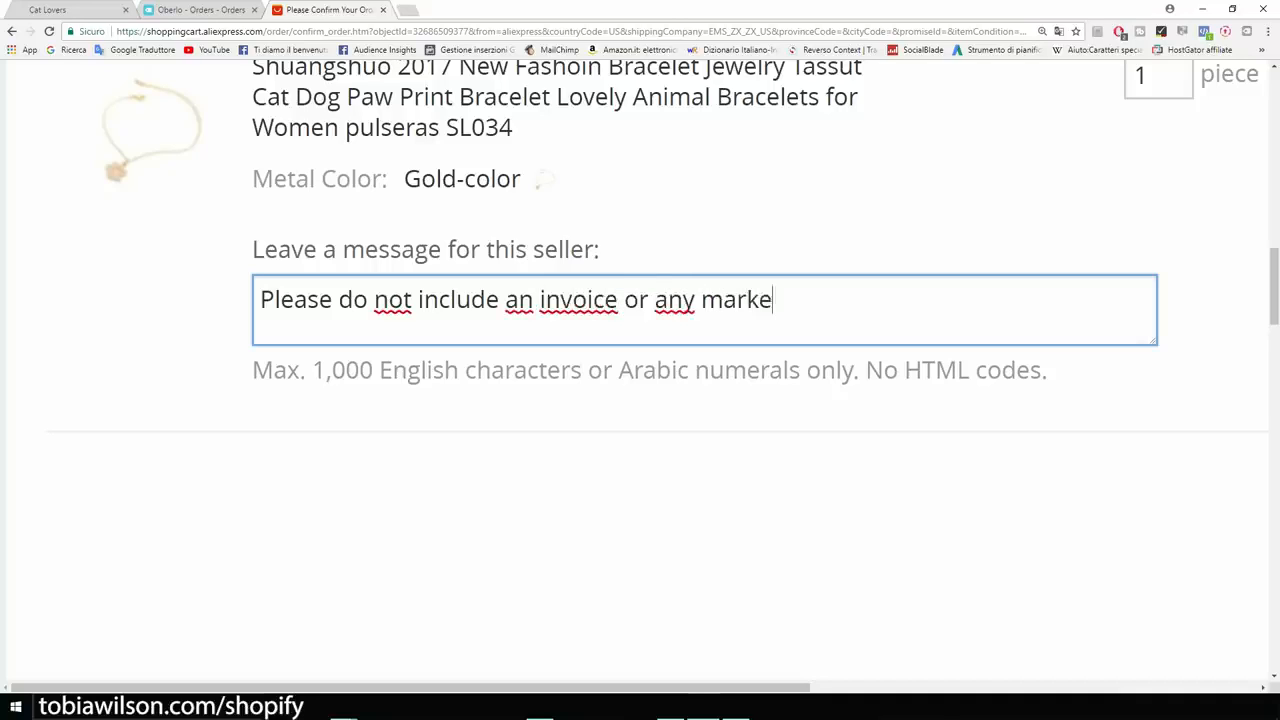
{"action": "type", "text": "ting materia"}
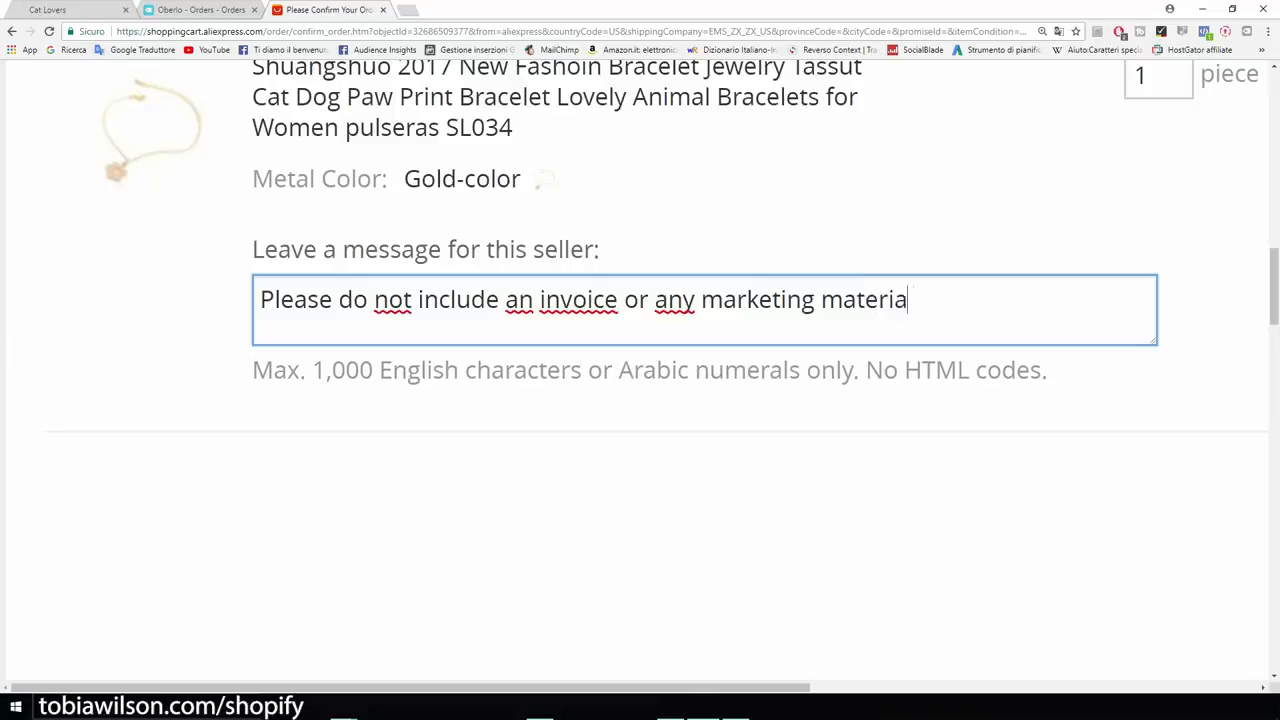
{"action": "type", "text": "l. This is a d"}
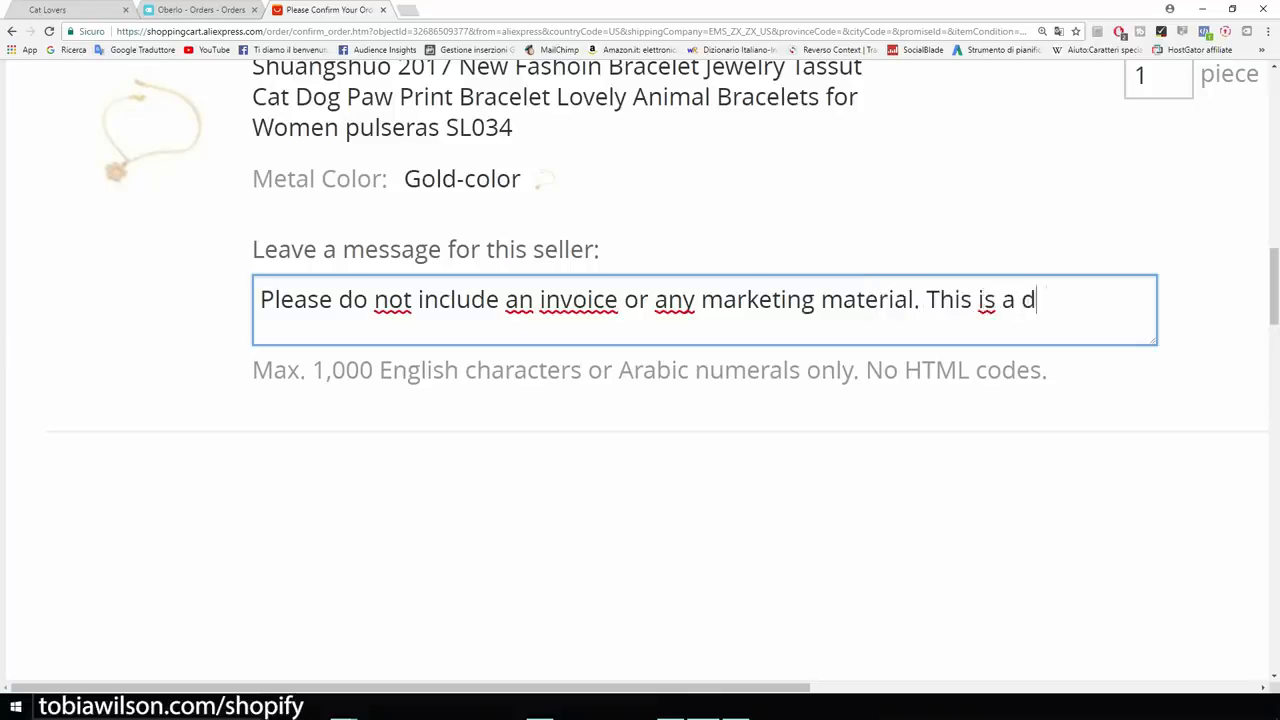
{"action": "type", "text": "ropshippin"}
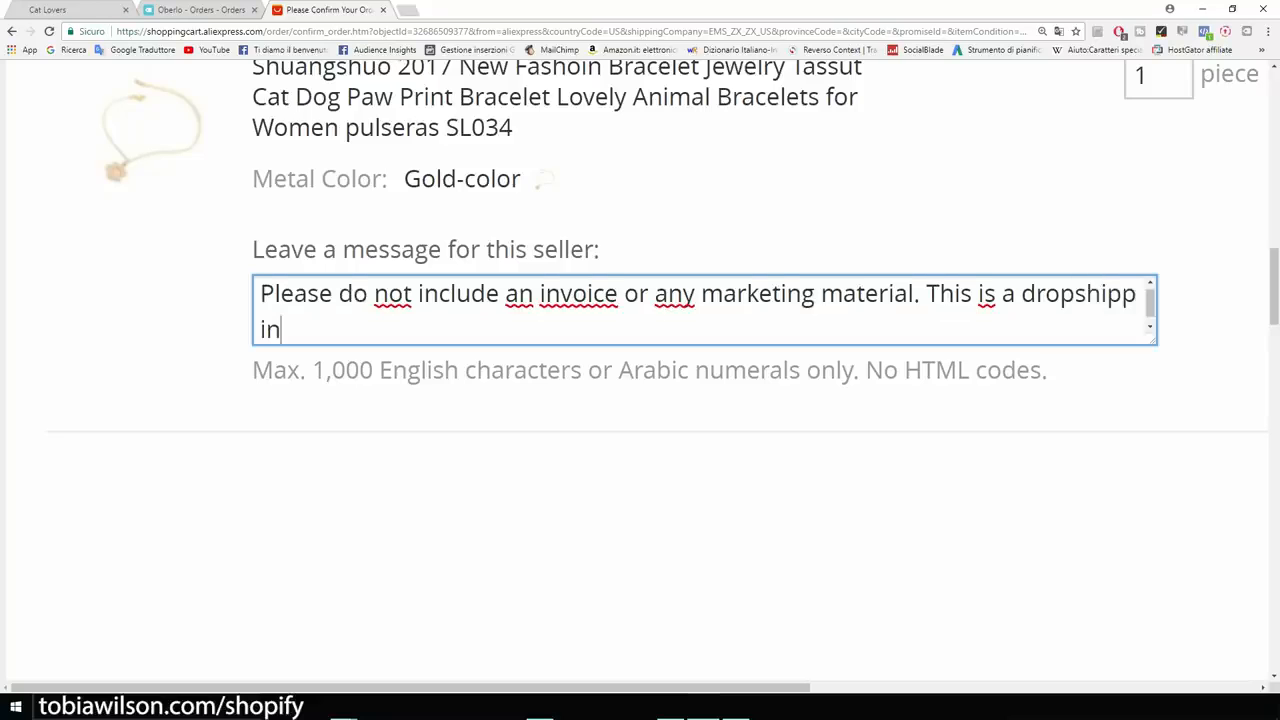
{"action": "type", "text": "g order."}
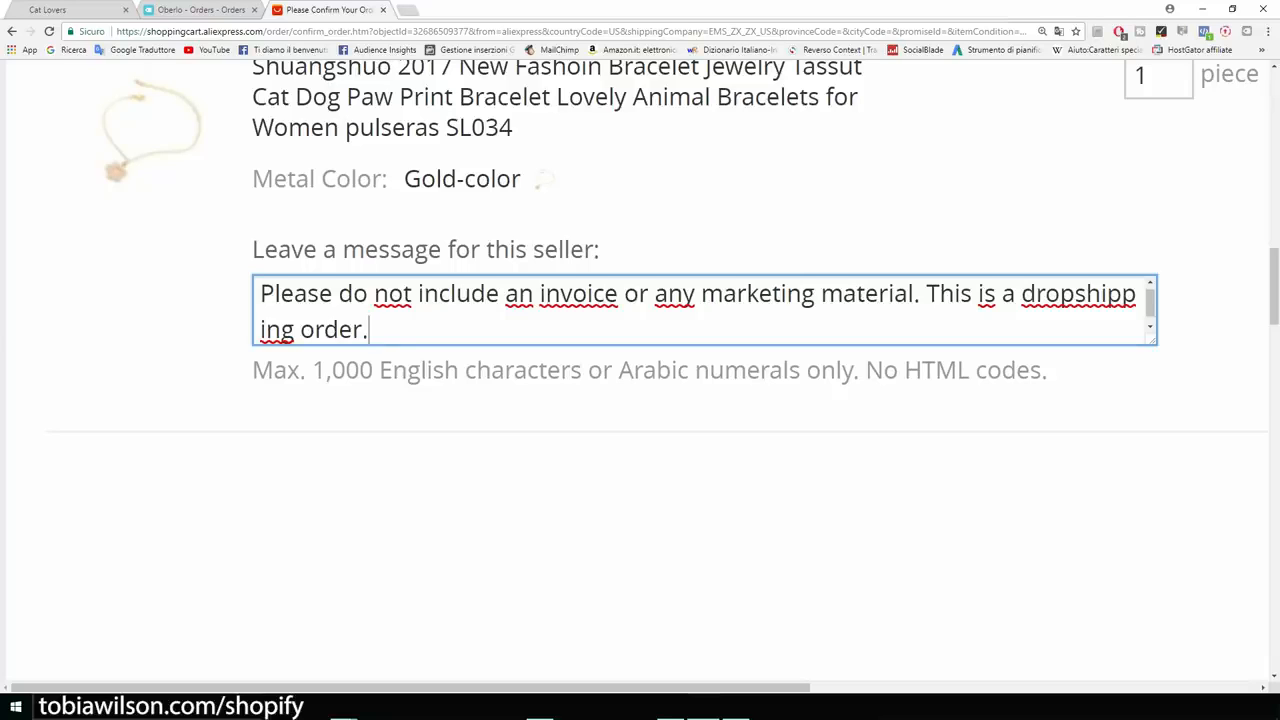
{"action": "key", "text": "ctrl+a"}
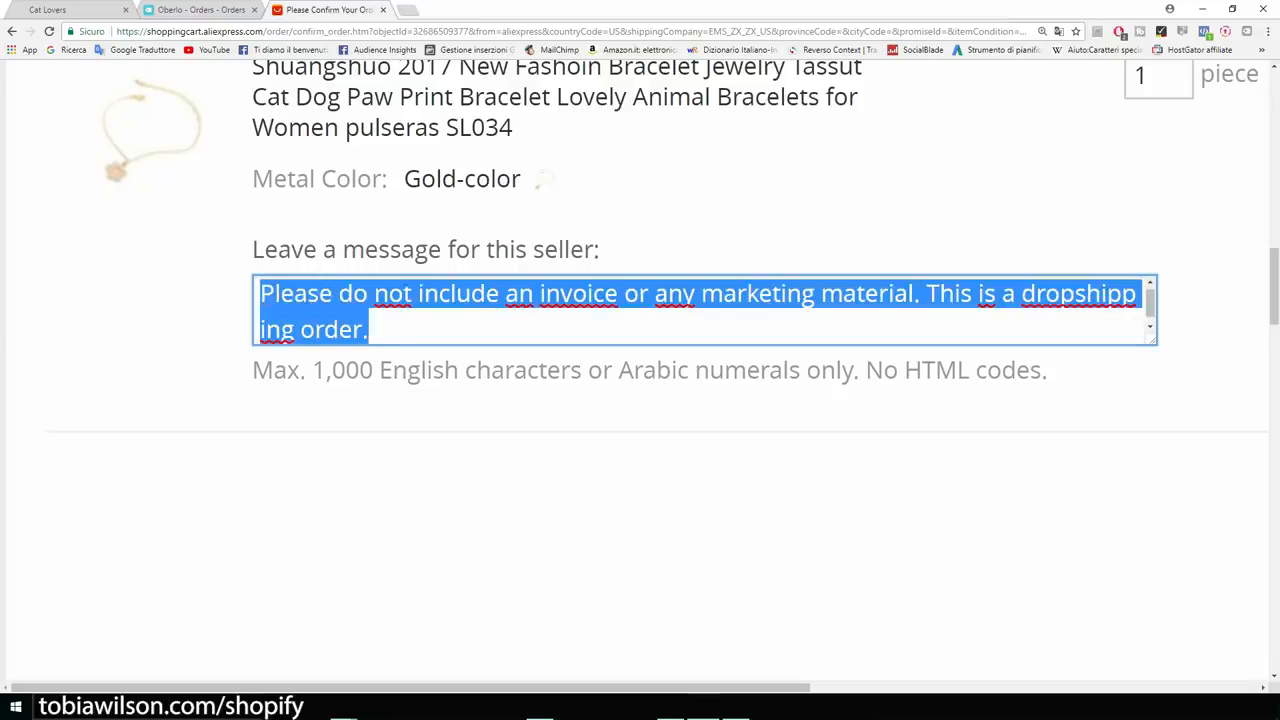
{"action": "left_click", "coordinate": [700, 520]}
{"action": "scroll", "coordinate": [700, 520], "scroll_direction": "down", "scroll_amount": 2}
{"action": "scroll", "coordinate": [700, 520], "scroll_direction": "up", "scroll_amount": 4}
{"action": "scroll", "coordinate": [700, 520], "scroll_direction": "down", "scroll_amount": 4}
{"action": "key", "text": "ctrl+minus"}
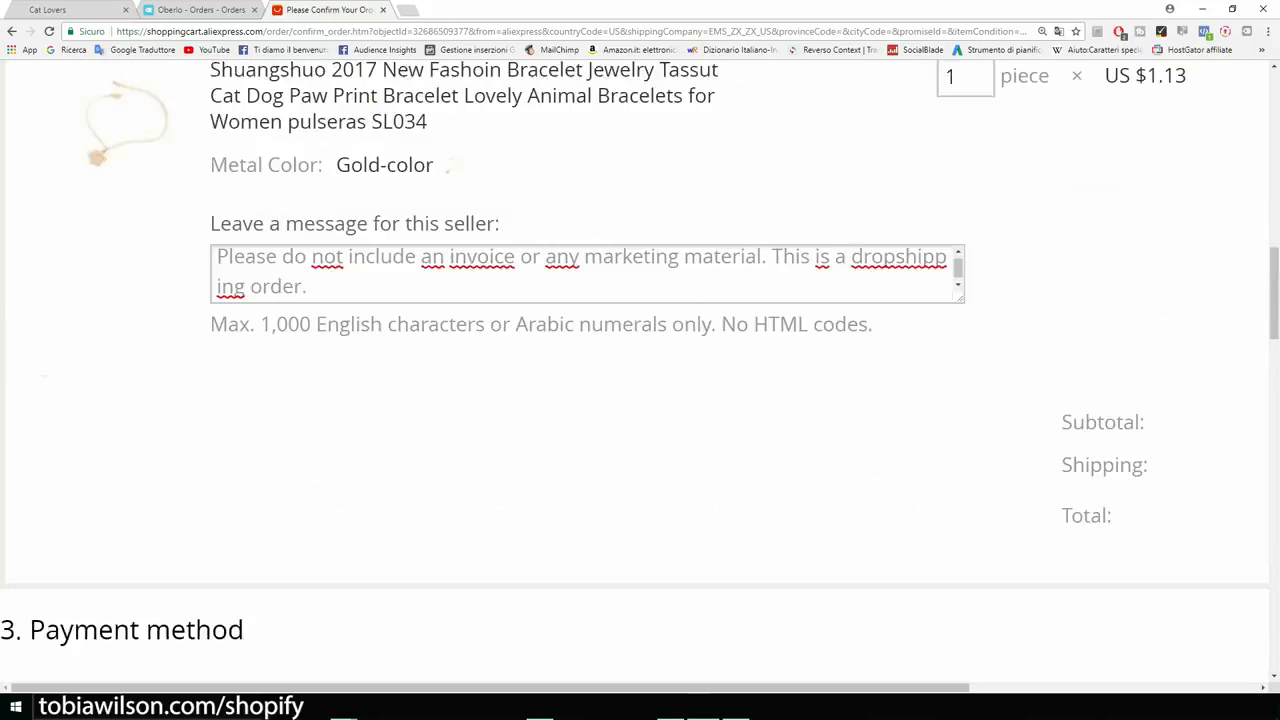
Scroll past the empty card form down to the US $3.86 total and the Confirm & Pay button.
{"action": "scroll", "coordinate": [640, 400], "scroll_direction": "down", "scroll_amount": 3}
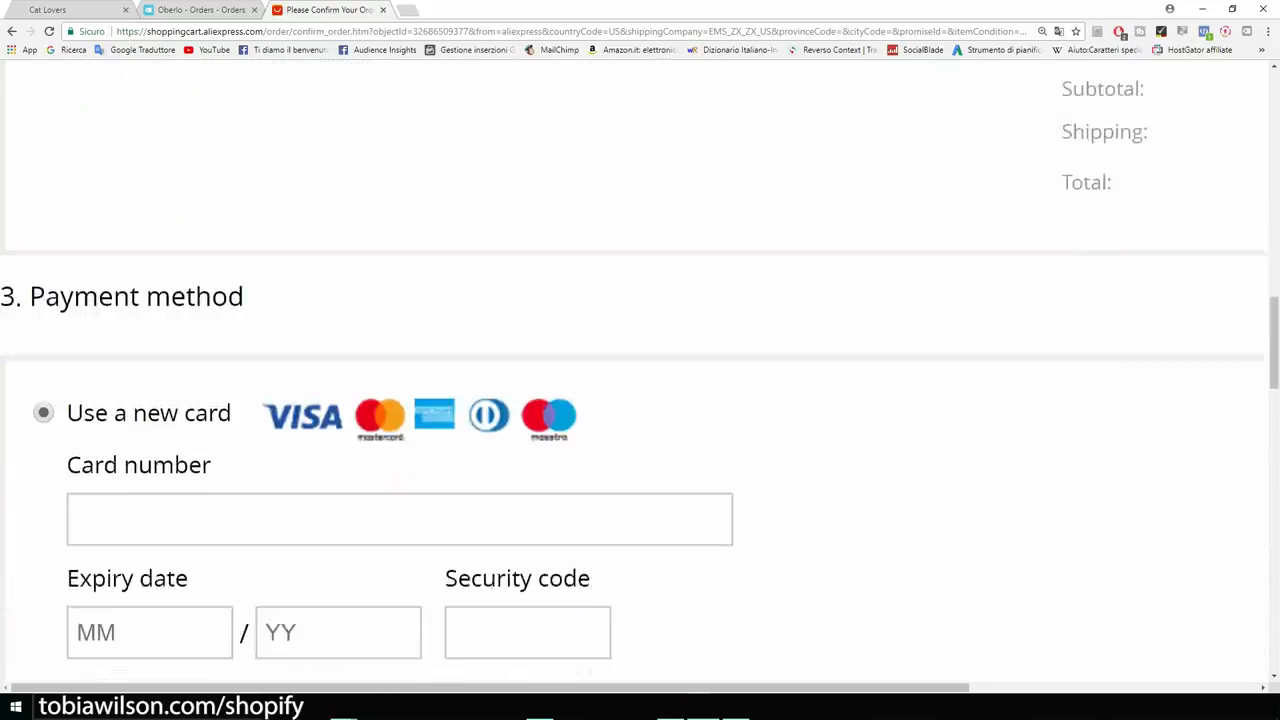
{"action": "scroll", "coordinate": [640, 400], "scroll_direction": "down", "scroll_amount": 1}
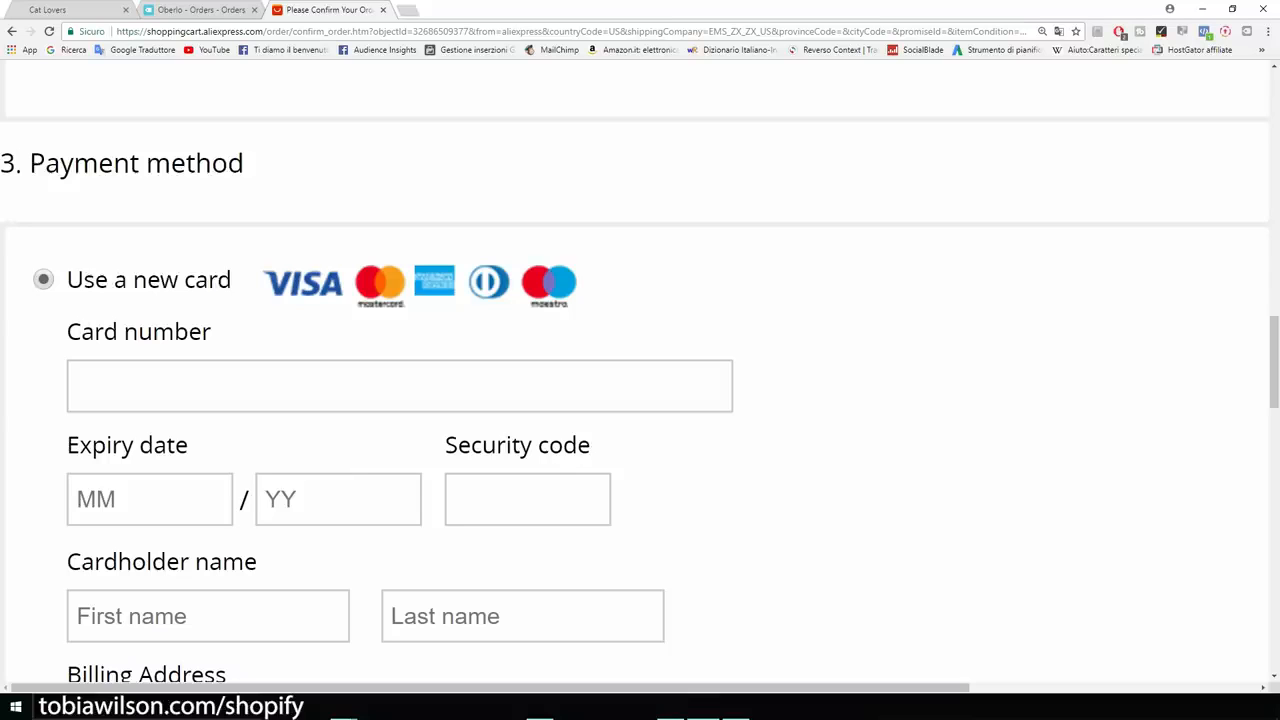
{"action": "scroll", "coordinate": [640, 400], "scroll_direction": "down", "scroll_amount": 1}
{"action": "scroll", "coordinate": [640, 400], "scroll_direction": "up", "scroll_amount": 1}
{"action": "scroll", "coordinate": [640, 400], "scroll_direction": "down", "scroll_amount": 1}
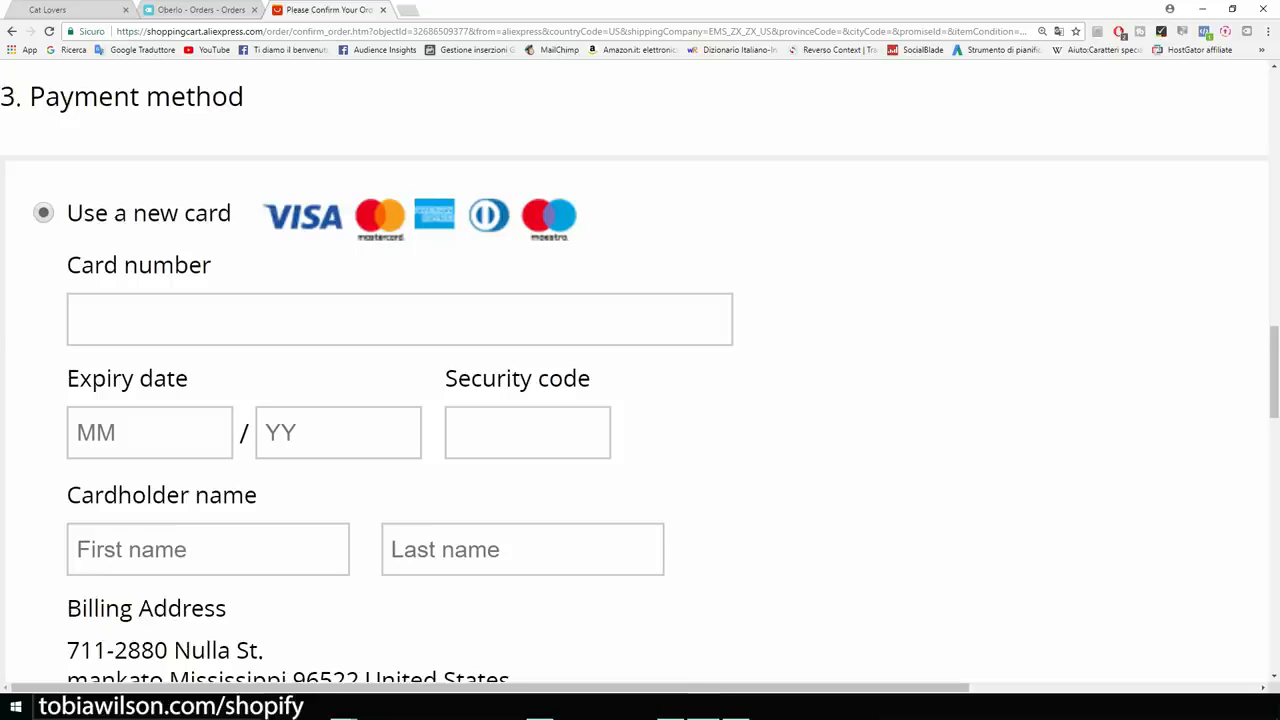
{"action": "scroll", "coordinate": [640, 385], "scroll_direction": "down", "scroll_amount": 2}
{"action": "scroll", "coordinate": [640, 385], "scroll_direction": "down", "scroll_amount": 2}
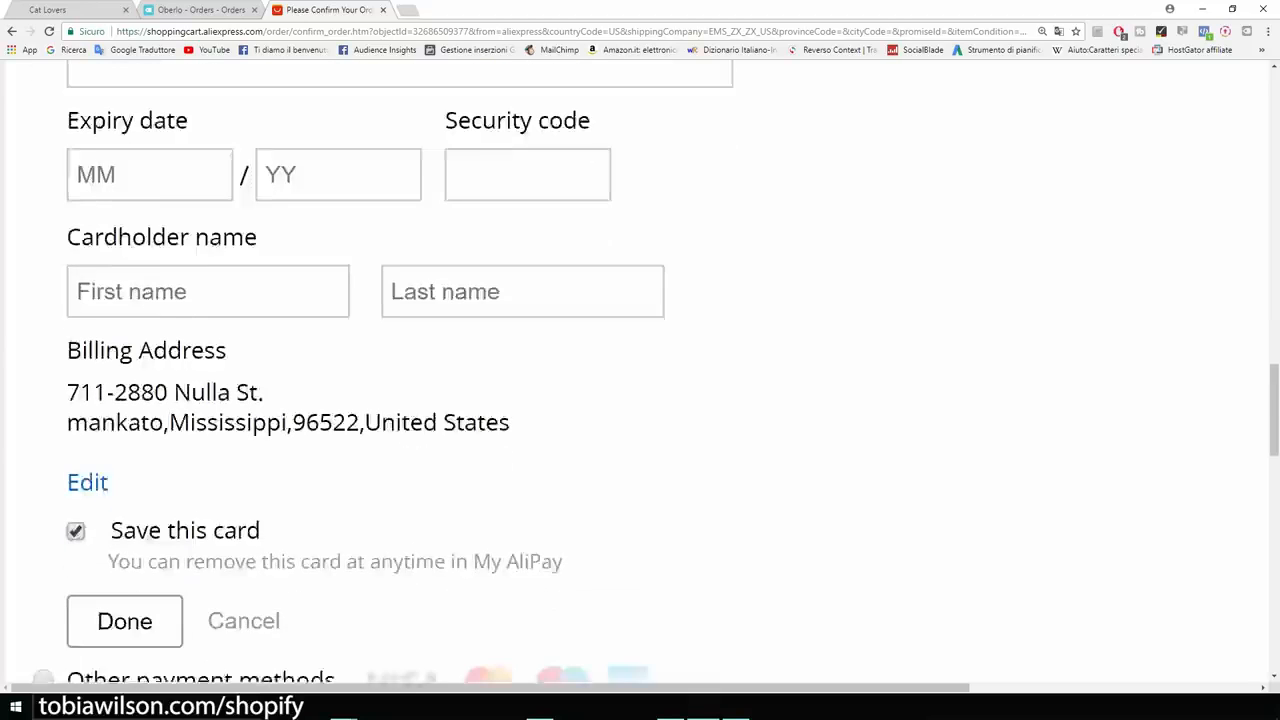
{"action": "scroll", "coordinate": [640, 385], "scroll_direction": "up", "scroll_amount": 1}
{"action": "key", "text": "ctrl+minus"}
{"action": "scroll", "coordinate": [640, 385], "scroll_direction": "down", "scroll_amount": 3}
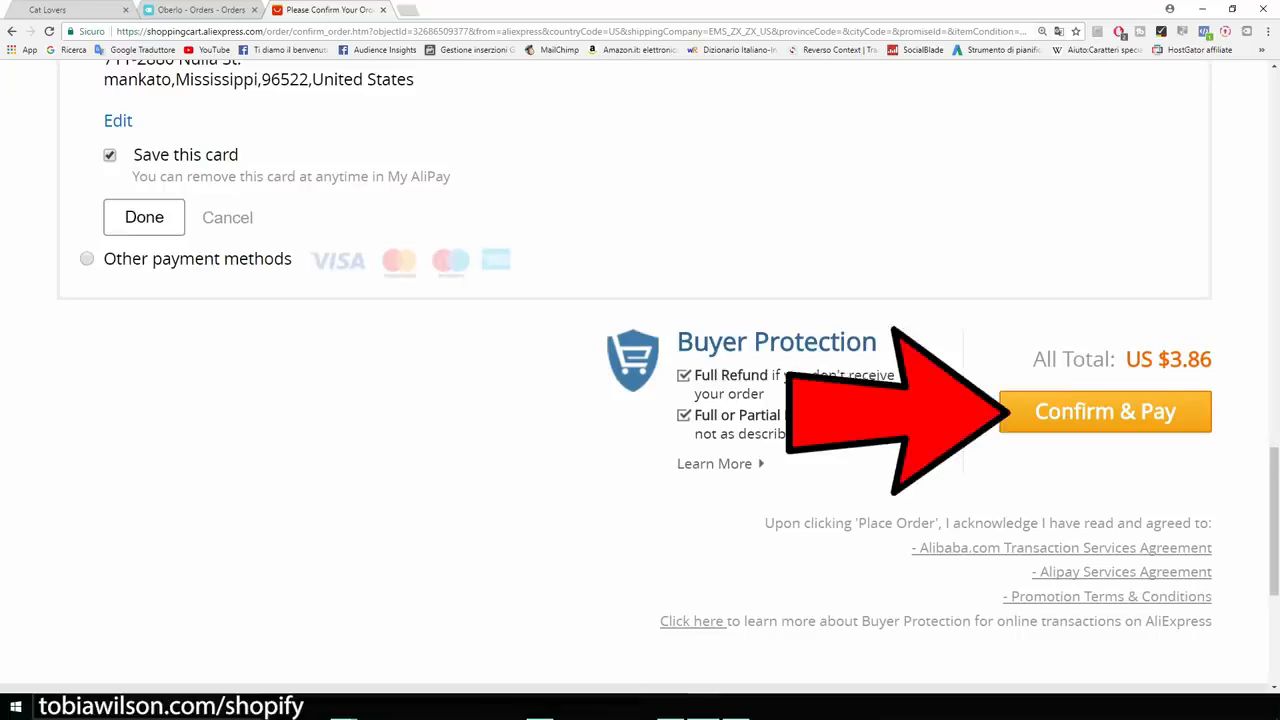
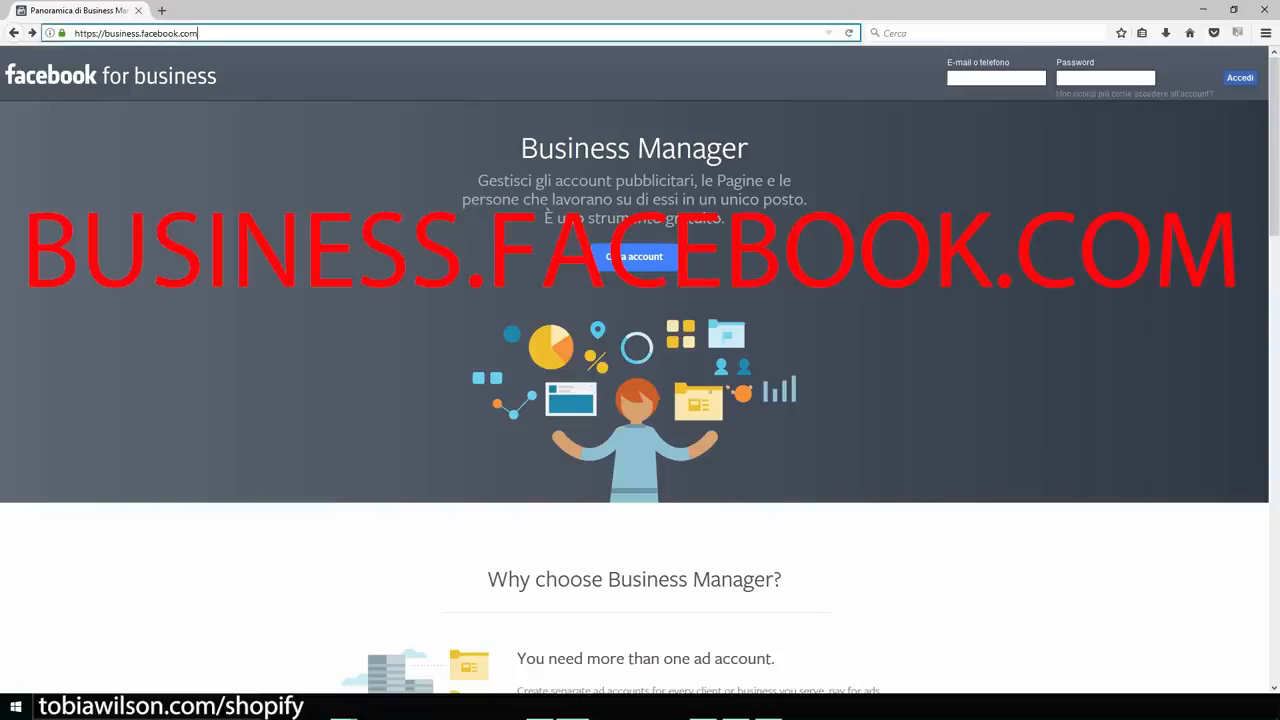
Start the Business Manager sign-up in Firefox, then minimize it to reveal the PassionateGamer business in Chrome.
{"action": "key", "text": "ctrl+plus"}
{"action": "key", "text": "ctrl+plus"}
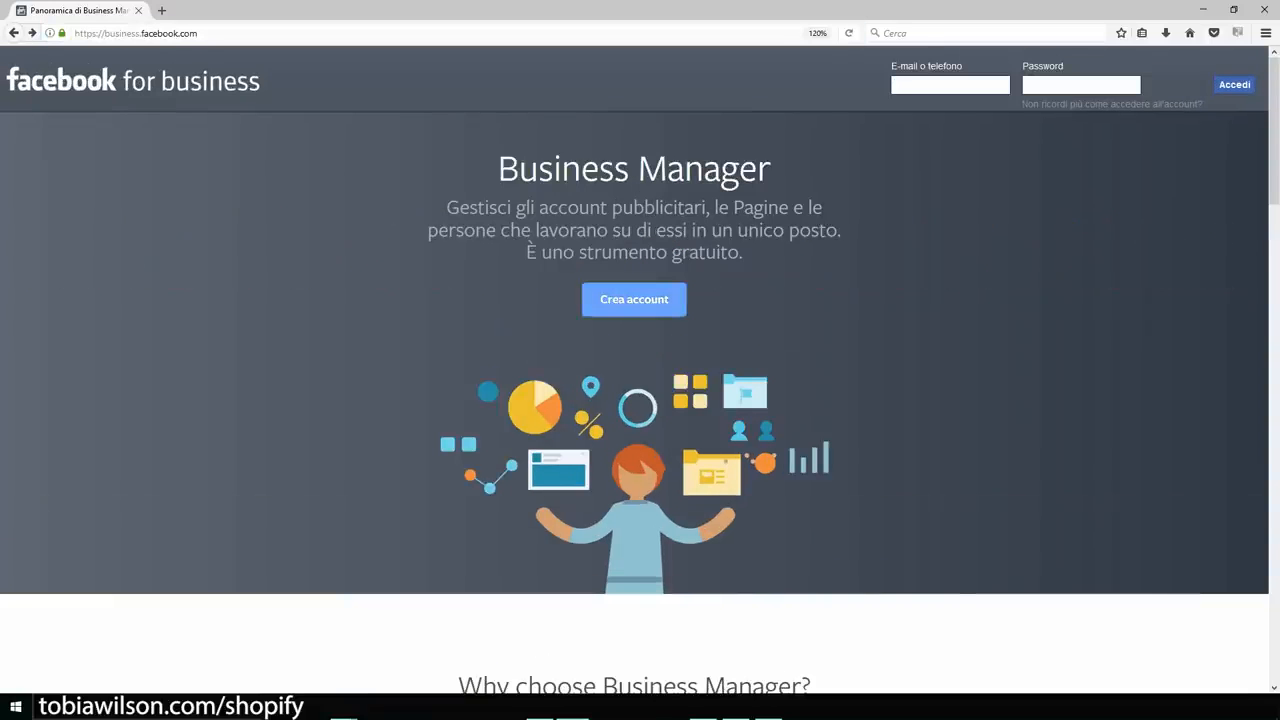
{"action": "left_click", "coordinate": [634, 299]}
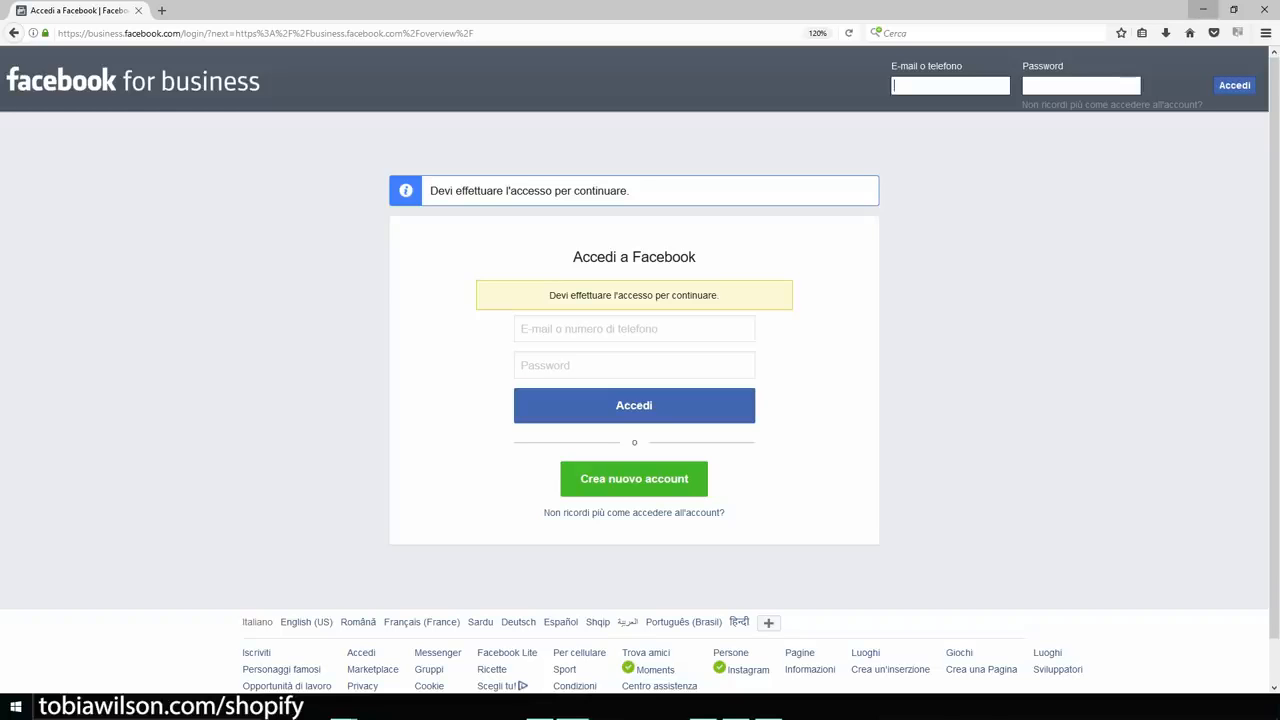
{"action": "left_click", "coordinate": [1203, 9]}
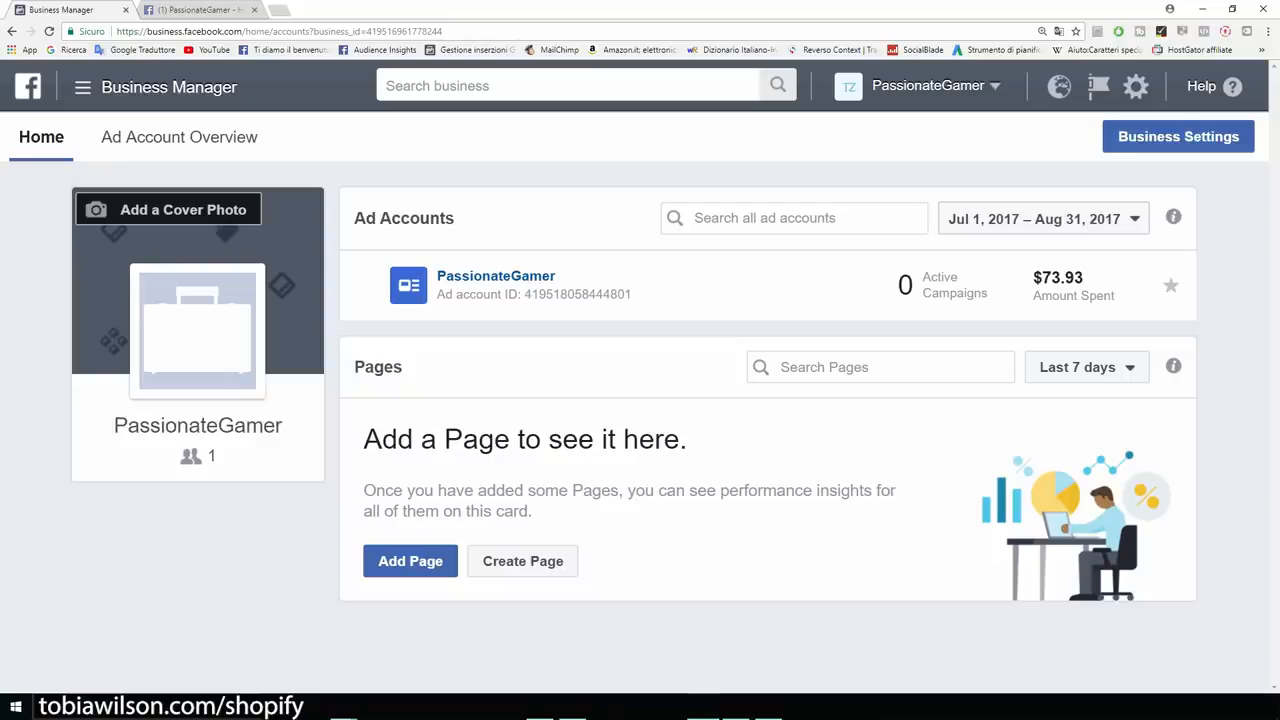
Open Ads Manager from the Business Manager All Tools menu under Create & Manage.
{"action": "left_click_drag", "start_coordinate": [284, 426], "coordinate": [113, 426]}
{"action": "left_click", "coordinate": [198, 428]}
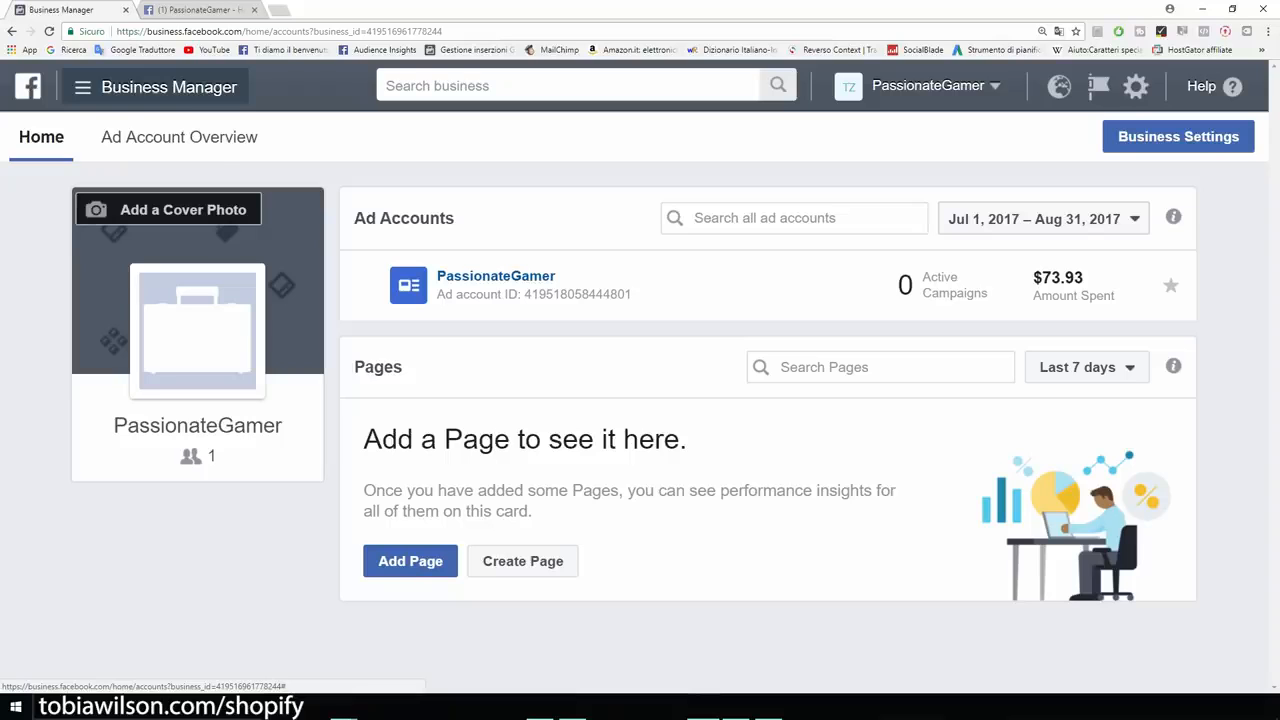
{"action": "left_click", "coordinate": [155, 87]}
{"action": "mouse_move", "coordinate": [155, 495]}
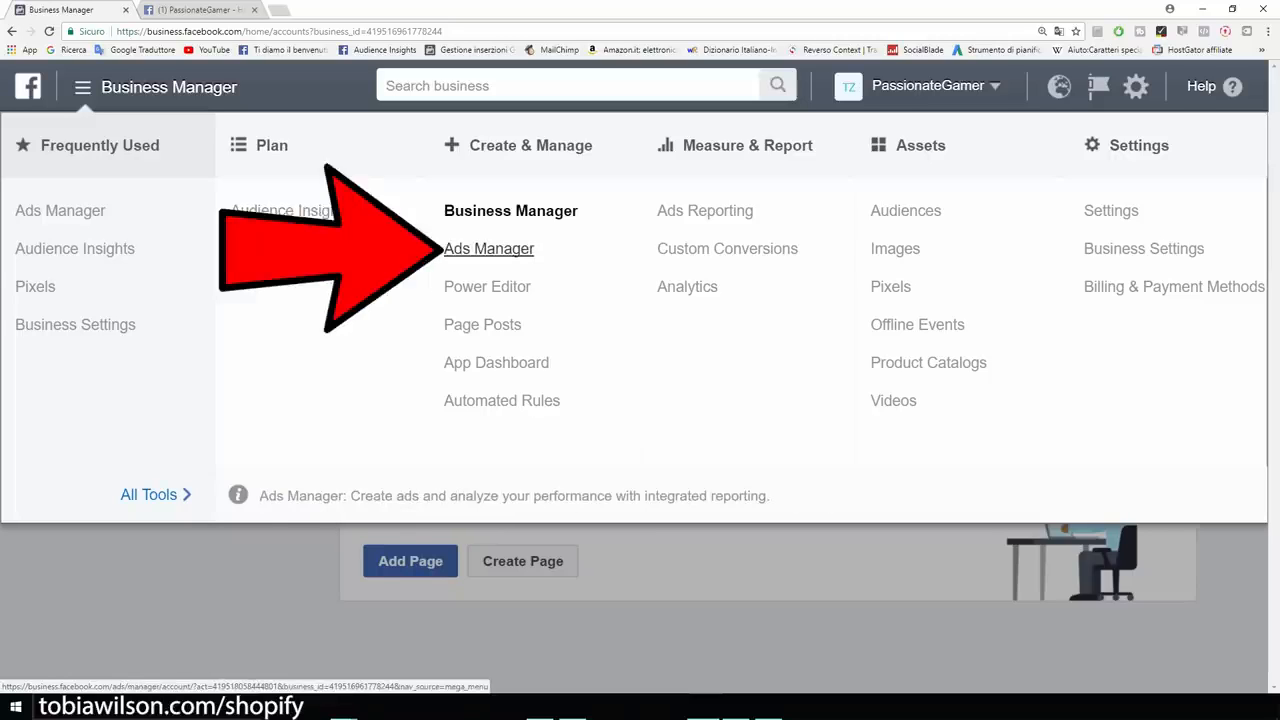
{"action": "left_click", "coordinate": [489, 249]}
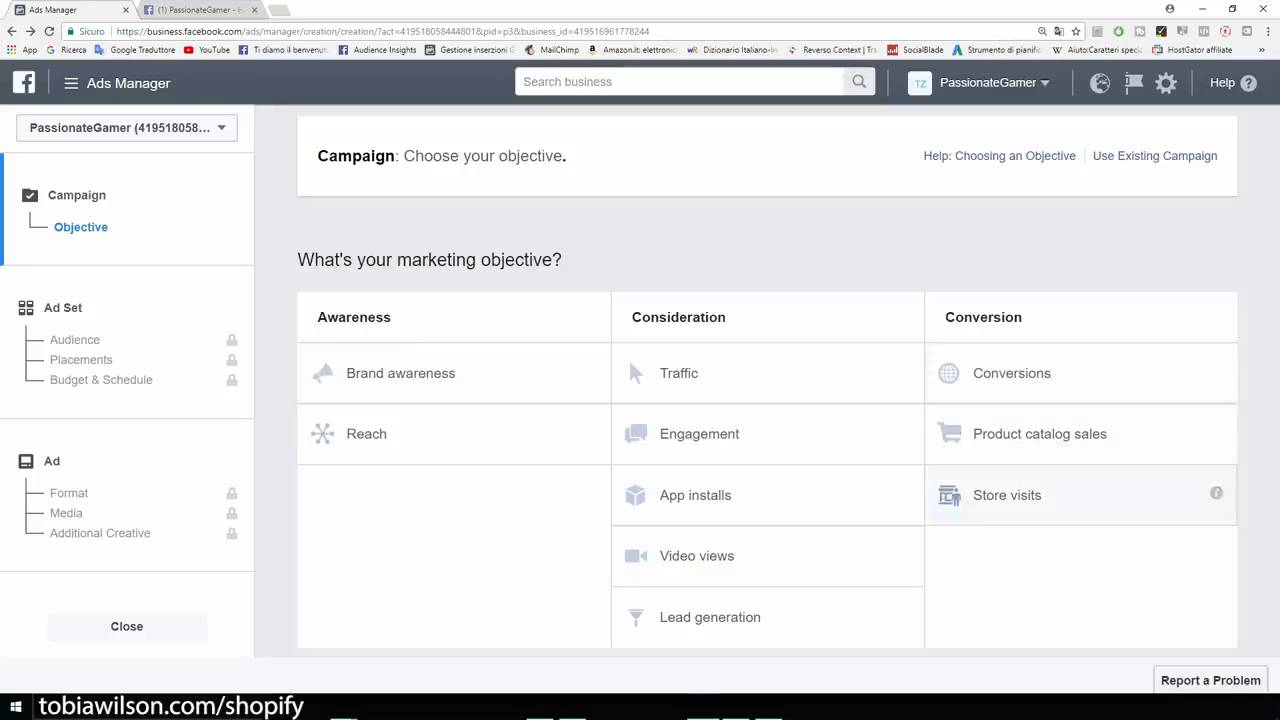
{"action": "left_click", "coordinate": [200, 9]}
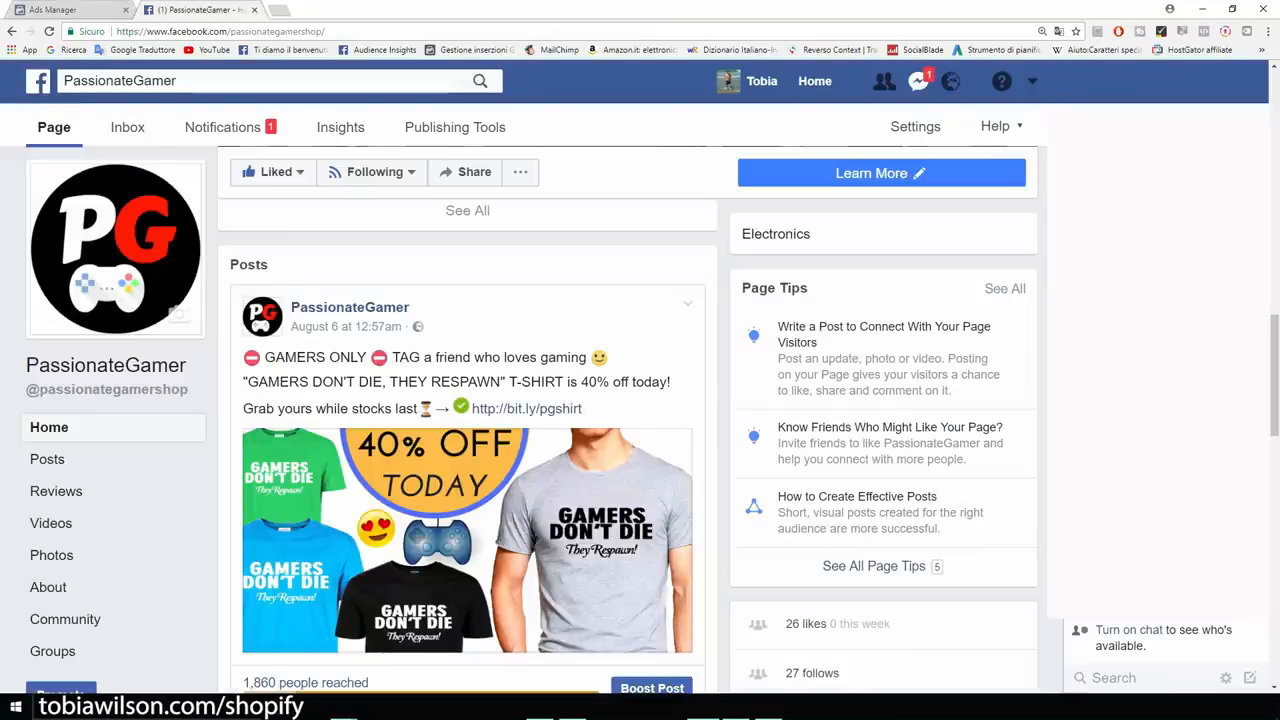
{"action": "scroll", "coordinate": [460, 420], "scroll_direction": "down", "scroll_amount": 4}
{"action": "scroll", "coordinate": [460, 420], "scroll_direction": "up", "scroll_amount": 2}
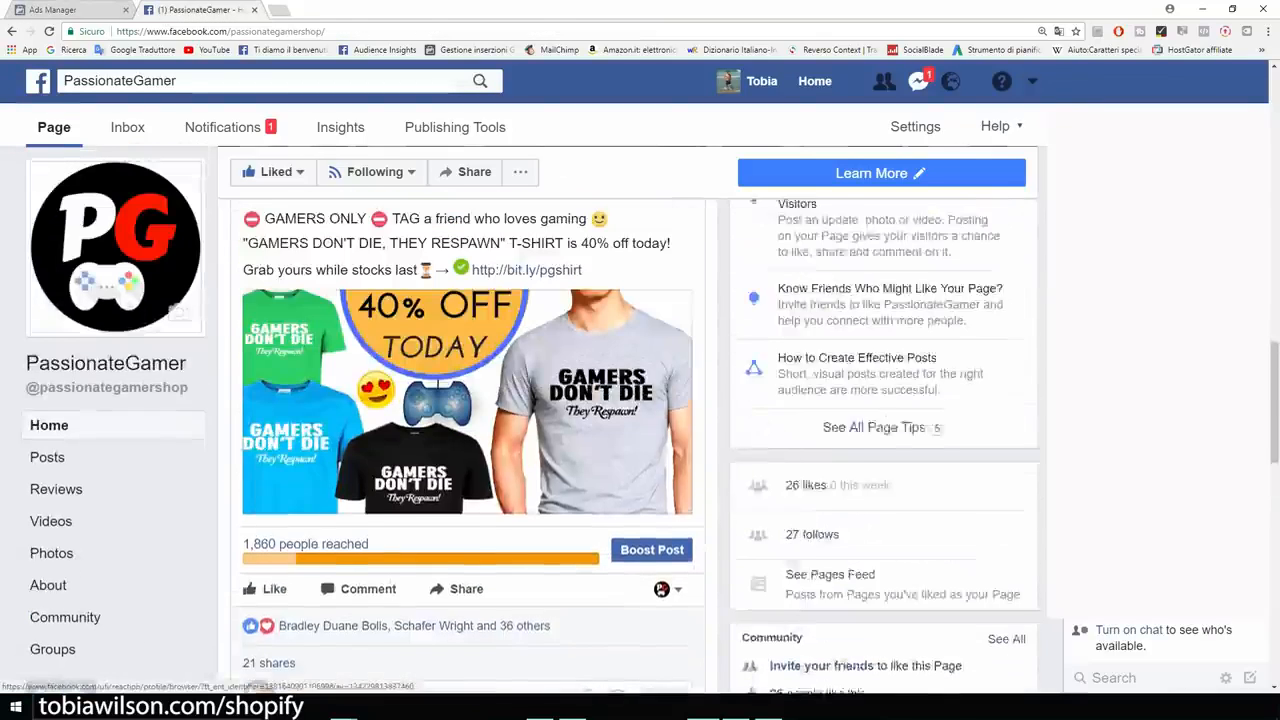
{"action": "scroll", "coordinate": [460, 420], "scroll_direction": "up", "scroll_amount": 1}
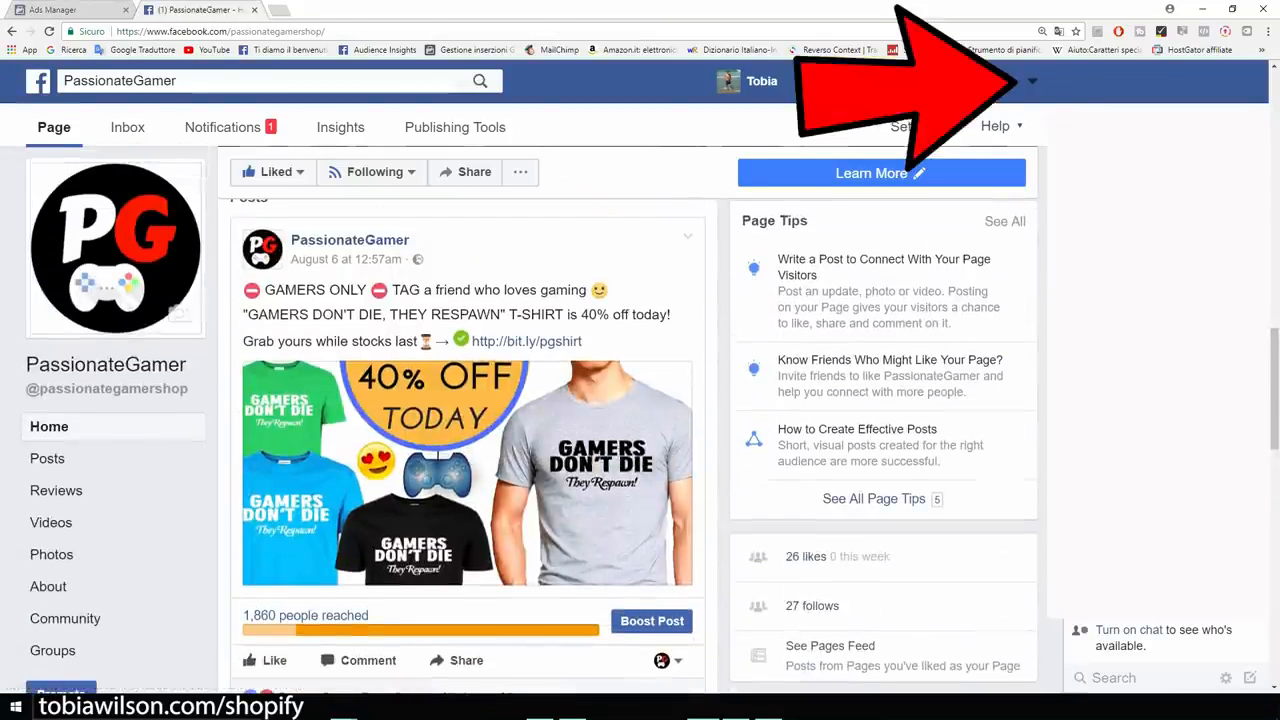
{"action": "left_click", "coordinate": [1032, 80]}
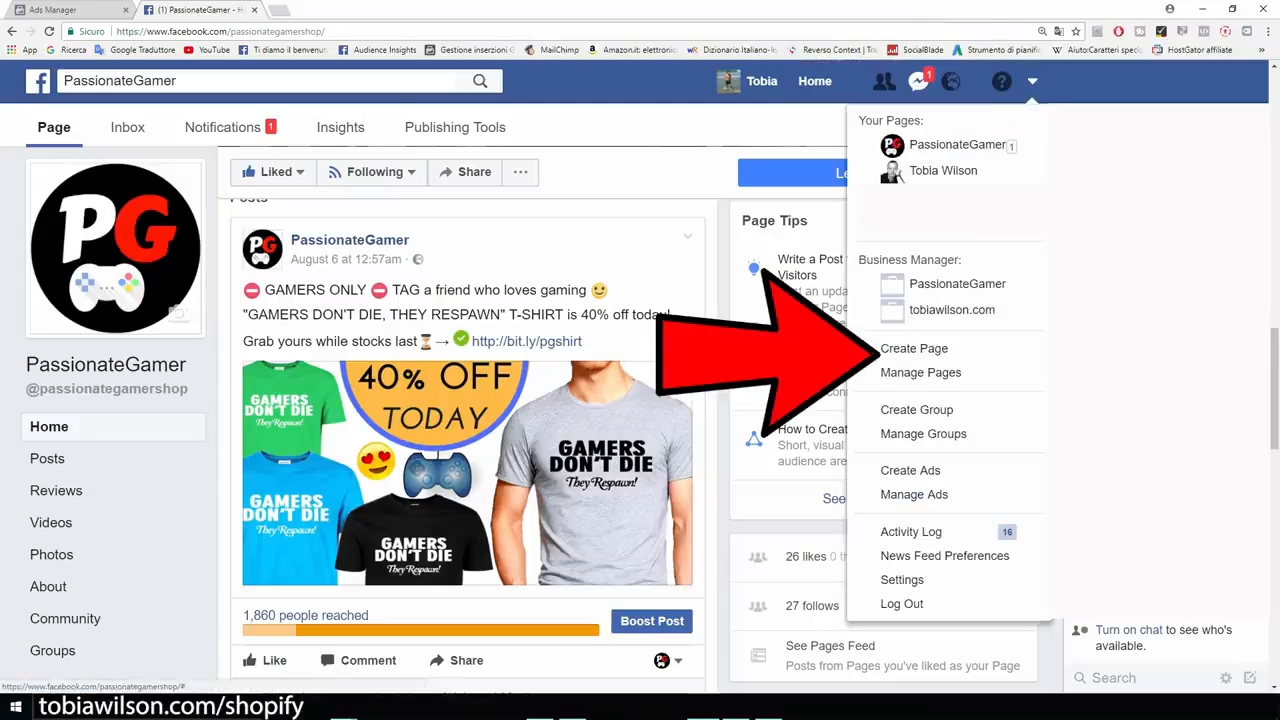
{"action": "left_click", "coordinate": [1032, 81]}
{"action": "scroll", "coordinate": [640, 400], "scroll_direction": "down", "scroll_amount": 1}
{"action": "scroll", "coordinate": [640, 400], "scroll_direction": "down", "scroll_amount": 4}
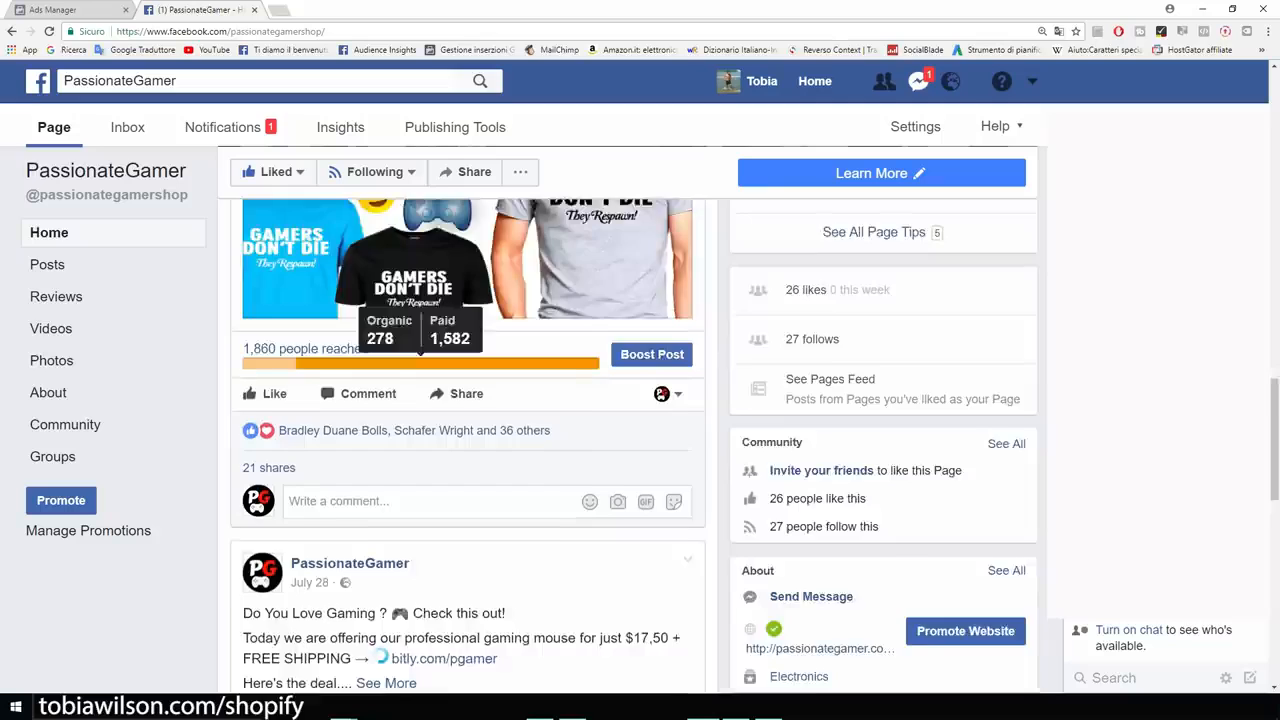
{"action": "scroll", "coordinate": [640, 400], "scroll_direction": "down", "scroll_amount": 2}
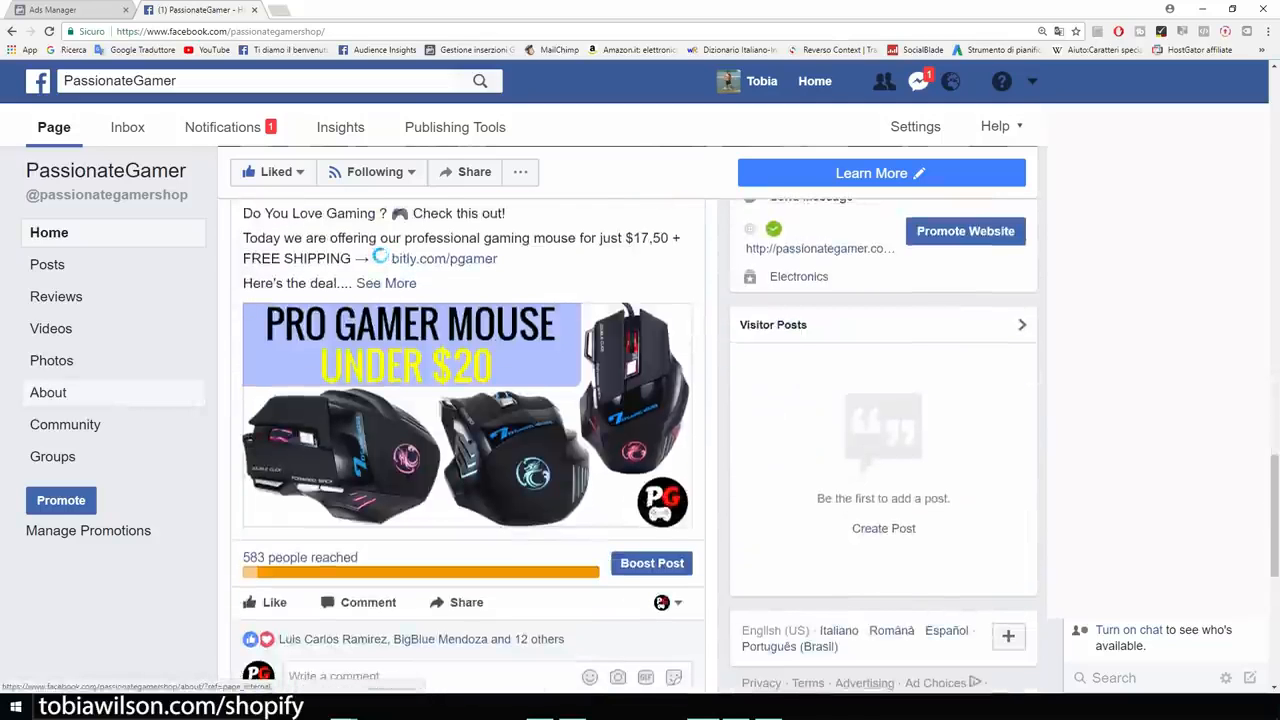
{"action": "scroll", "coordinate": [467, 400], "scroll_direction": "down", "scroll_amount": 3}
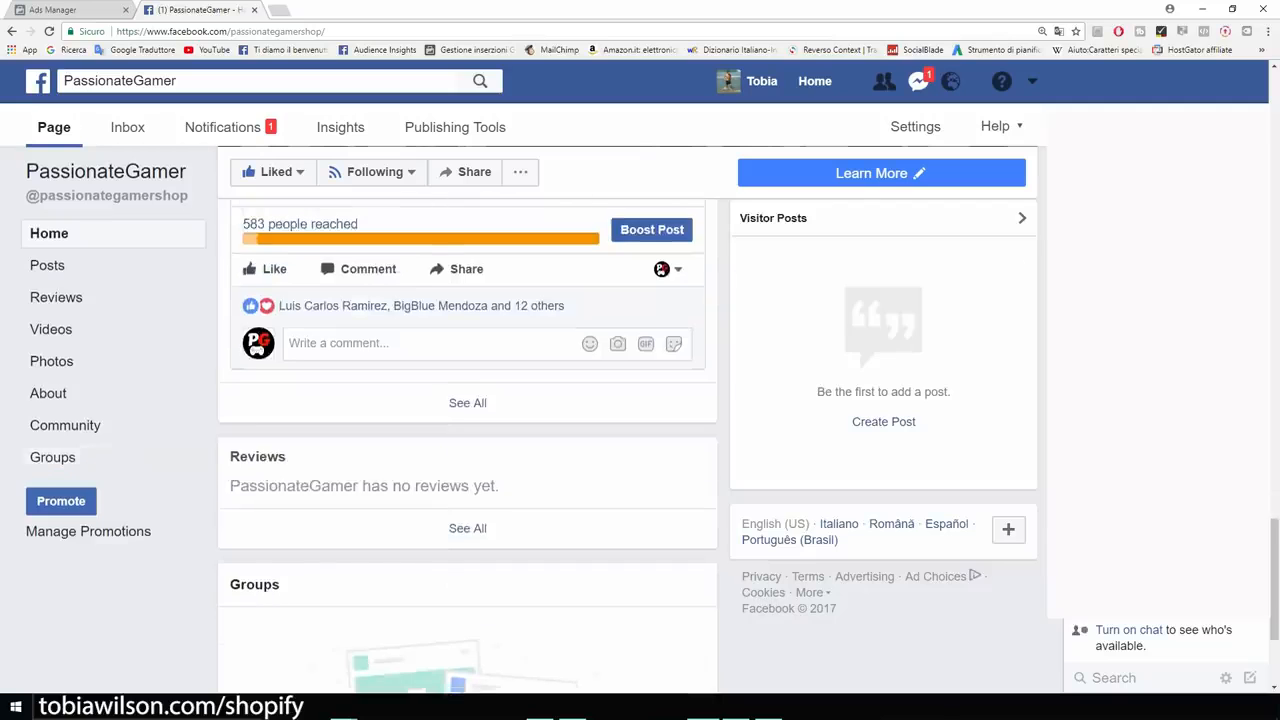
{"action": "scroll", "coordinate": [467, 400], "scroll_direction": "up", "scroll_amount": 6}
{"action": "scroll", "coordinate": [467, 400], "scroll_direction": "up", "scroll_amount": 5}
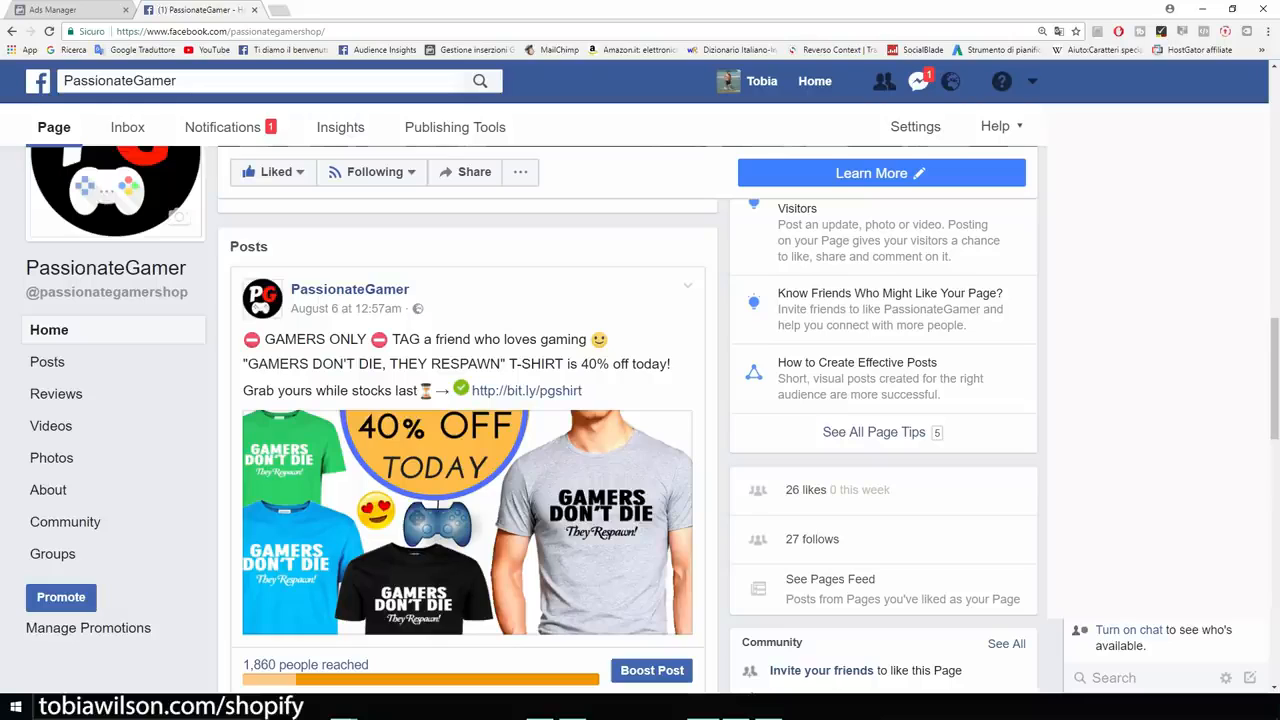
{"action": "left_click", "coordinate": [86, 9]}
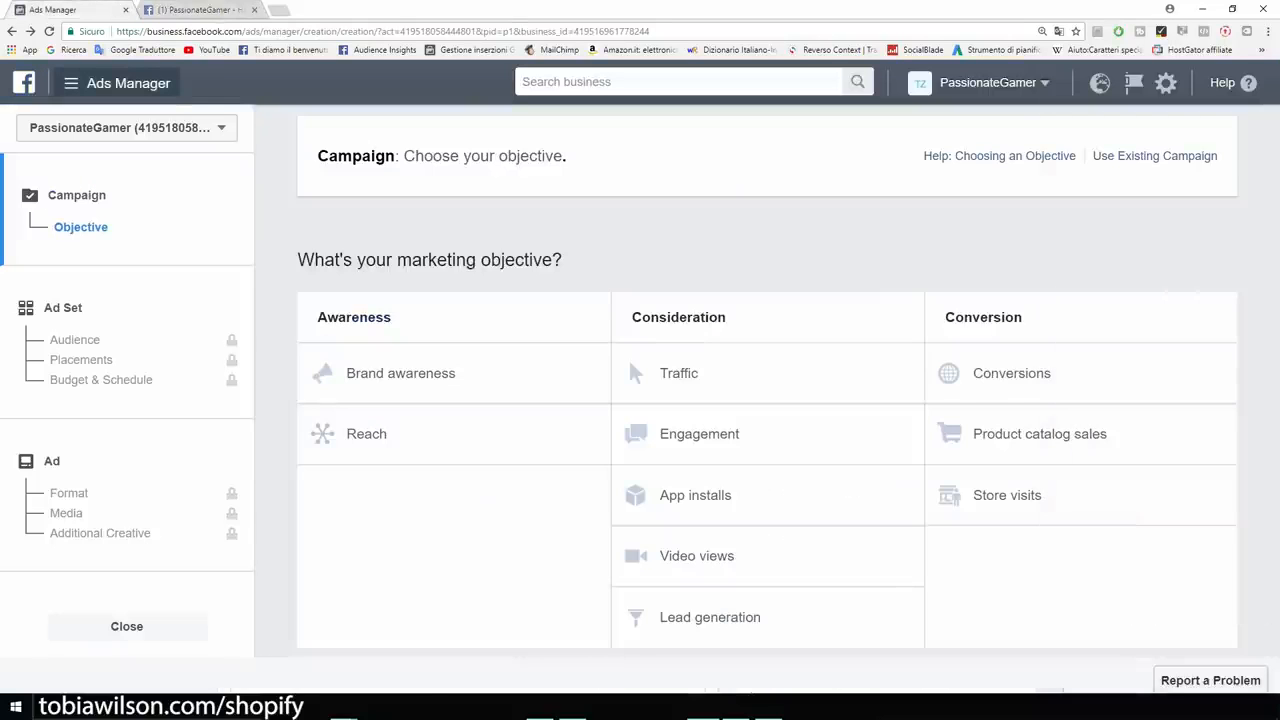
Open the PassionateGamer pixel page, select its Pixel ID, and bring up the Photos screenshots.
{"action": "left_click", "coordinate": [118, 83]}
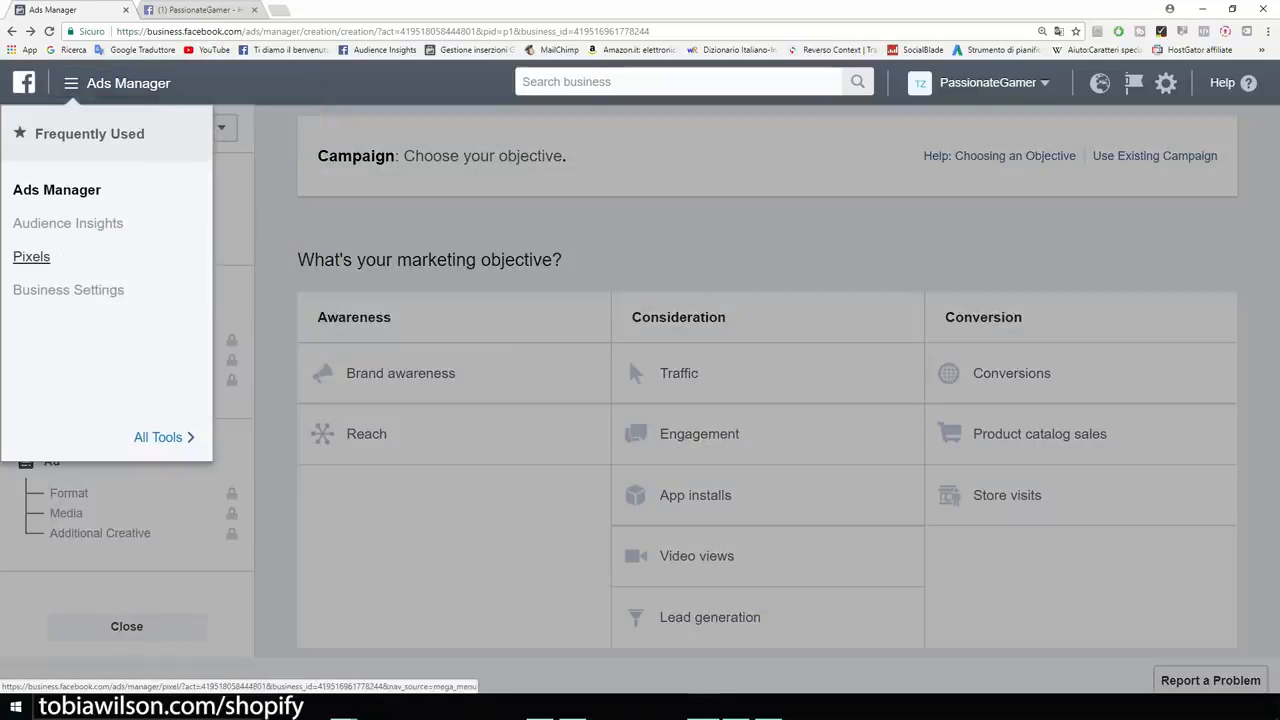
{"action": "left_click", "coordinate": [31, 256]}
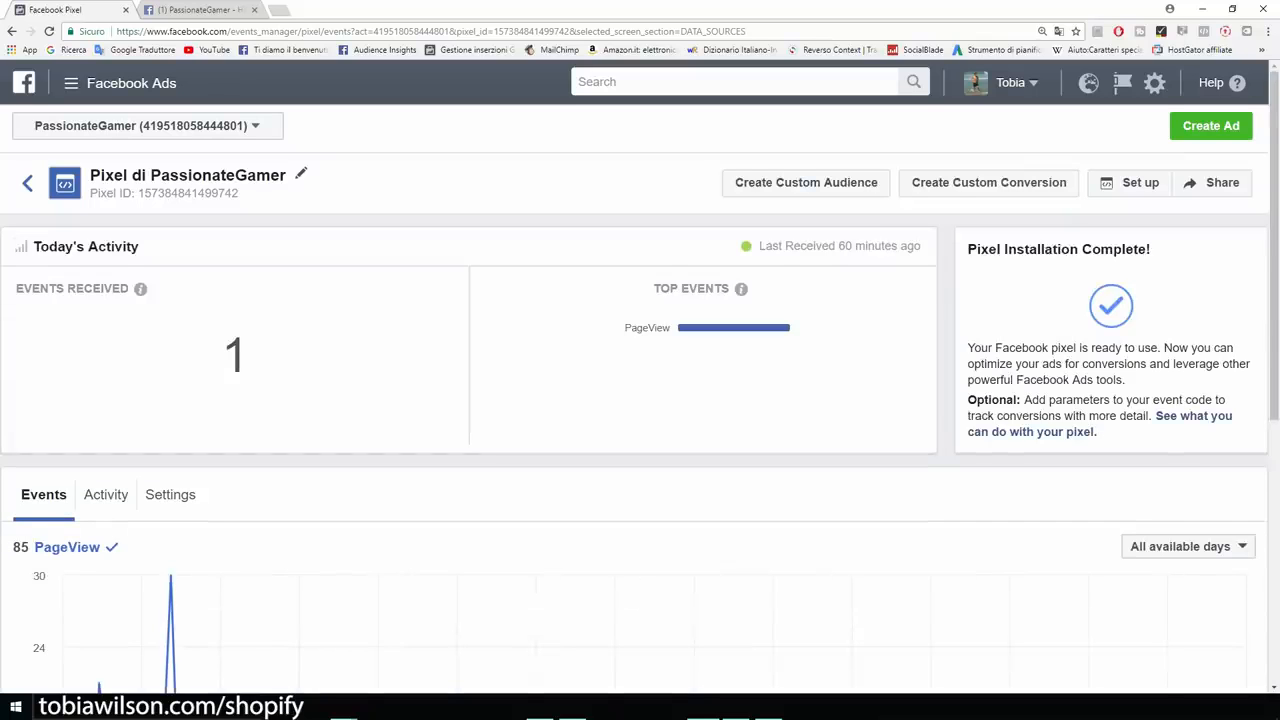
{"action": "key", "text": "ctrl+plus"}
{"action": "key", "text": "ctrl+plus"}
{"action": "key", "text": "ctrl+plus"}
{"action": "key", "text": "ctrl+plus"}
{"action": "key", "text": "ctrl+plus"}
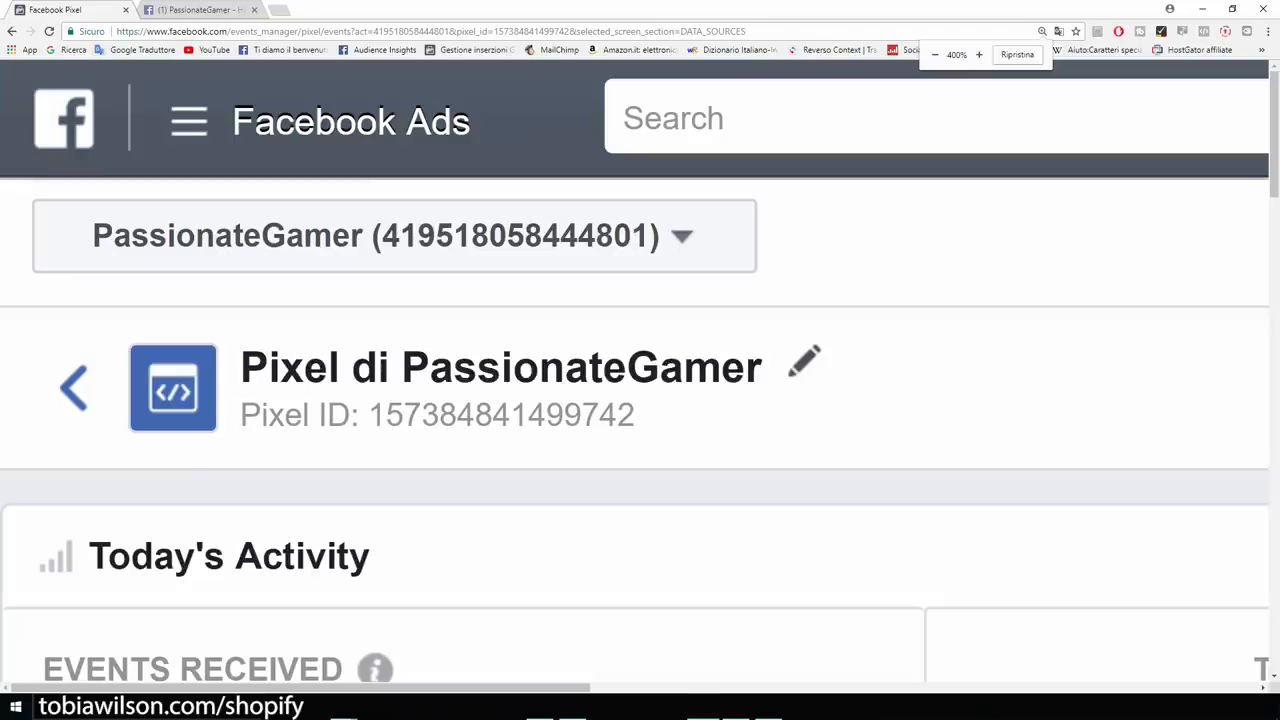
{"action": "left_click_drag", "start_coordinate": [635, 414], "coordinate": [369, 414]}
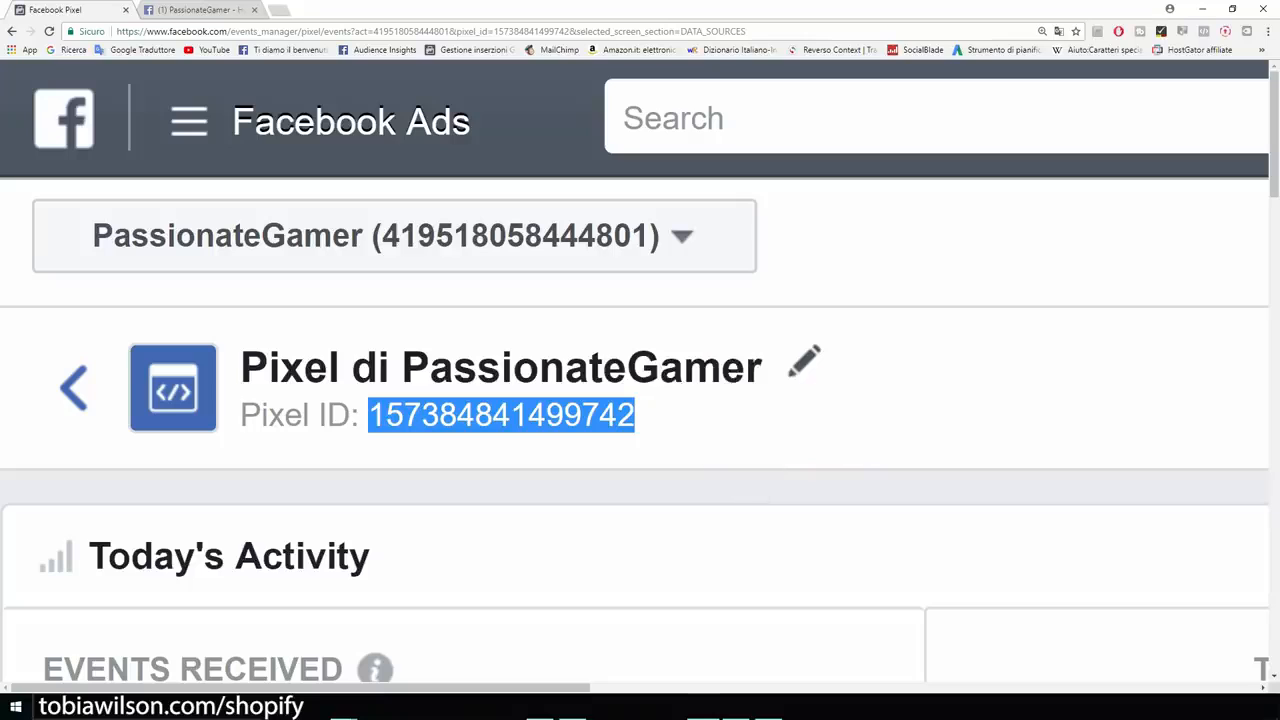
{"action": "left_click", "coordinate": [737, 706]}
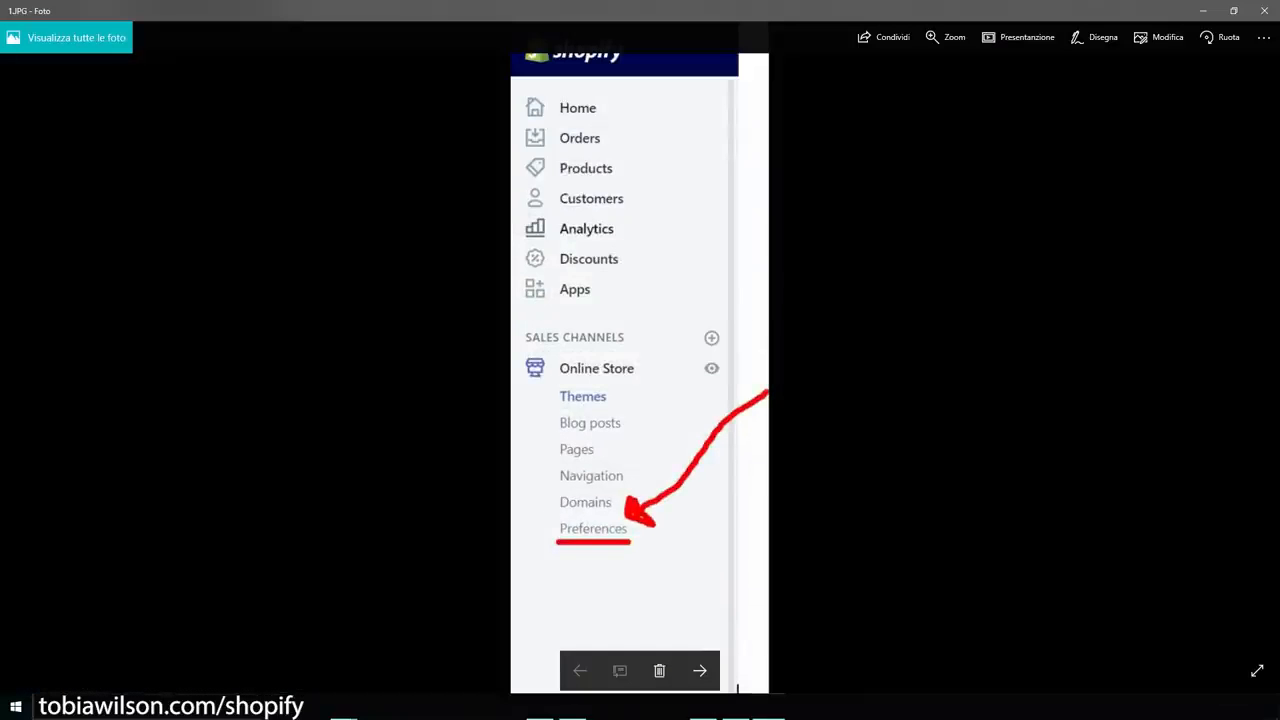
Go from 1.JPG to 2.JPG, which shows Shopify's Facebook Pixel ID field, then minimize Photos.
{"action": "scroll", "coordinate": [620, 536], "scroll_direction": "up", "scroll_amount": 2}
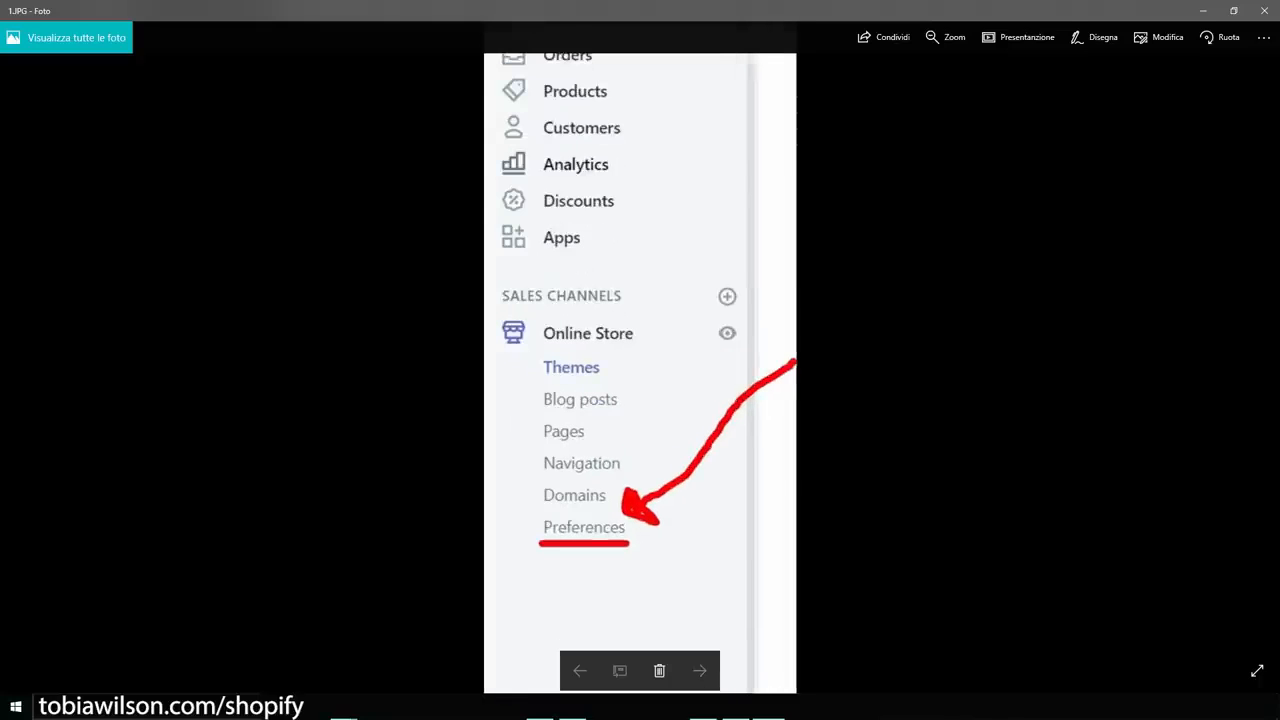
{"action": "scroll", "coordinate": [620, 536], "scroll_direction": "down", "scroll_amount": 2}
{"action": "left_click", "coordinate": [699, 670]}
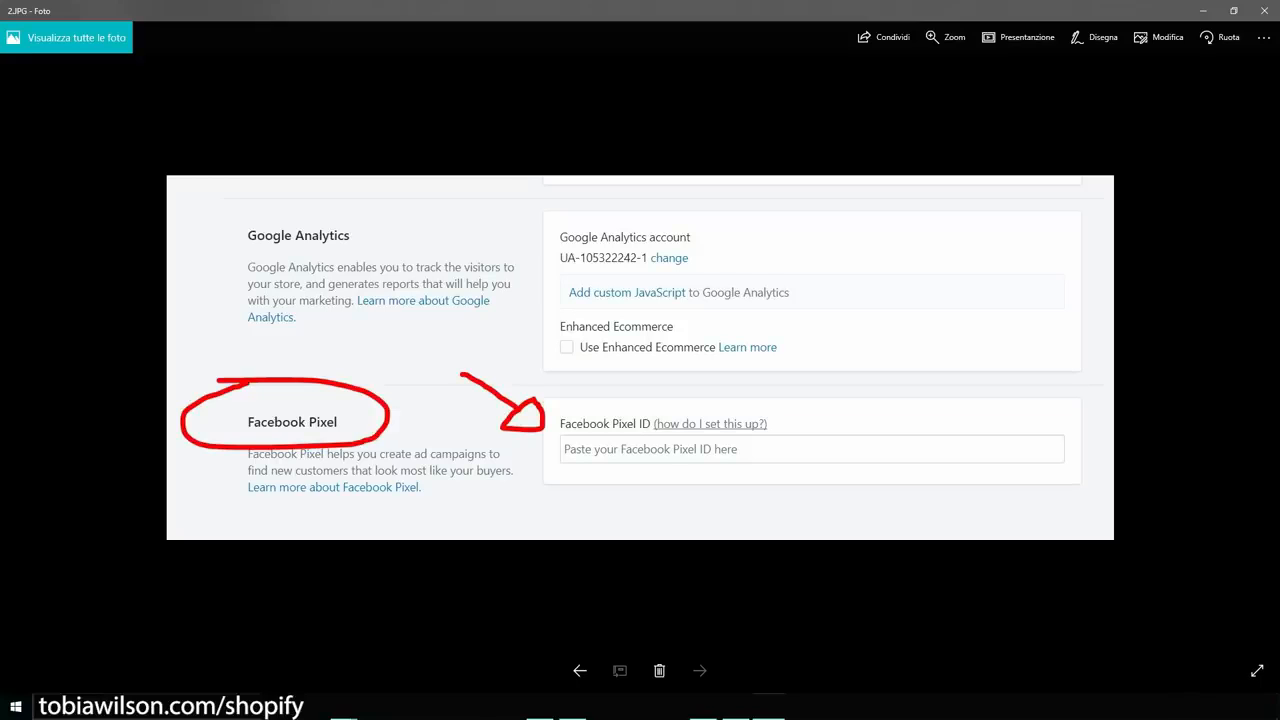
{"action": "left_click", "coordinate": [1203, 11]}
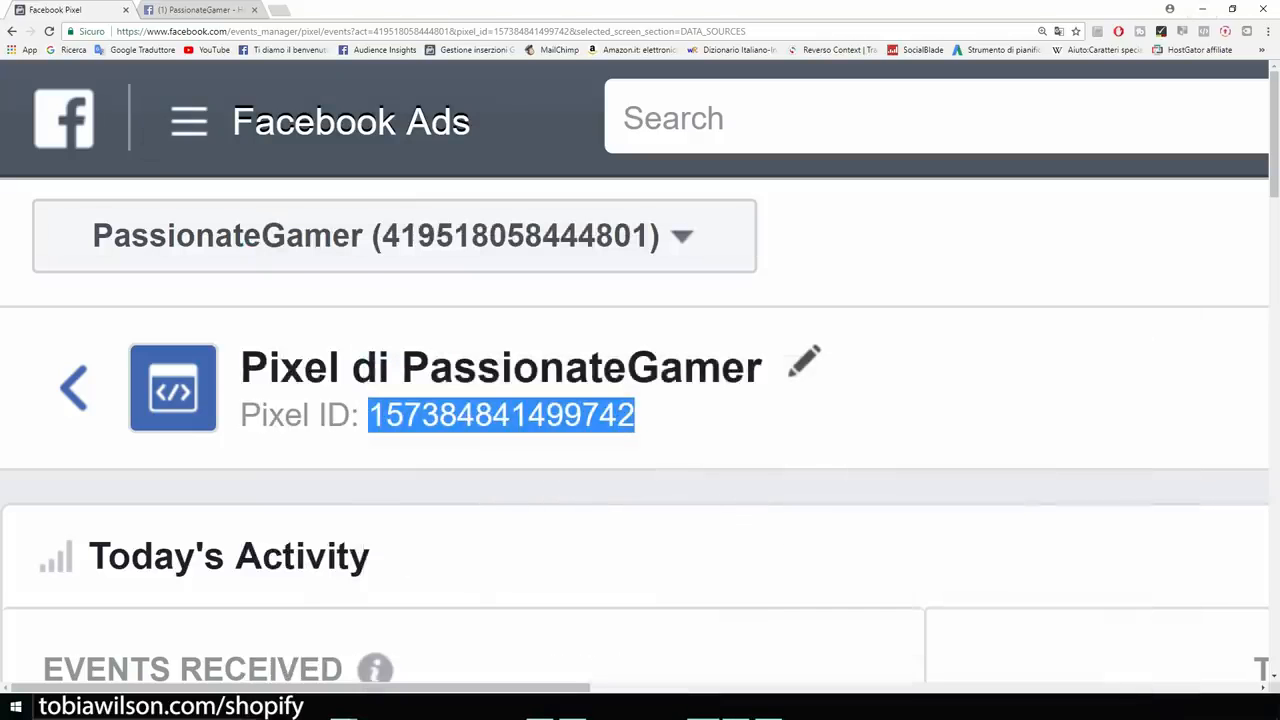
Reset the pixel page zoom and start a new ad with Create Ad.
{"action": "key", "text": "ctrl+minus"}
{"action": "key", "text": "ctrl+minus"}
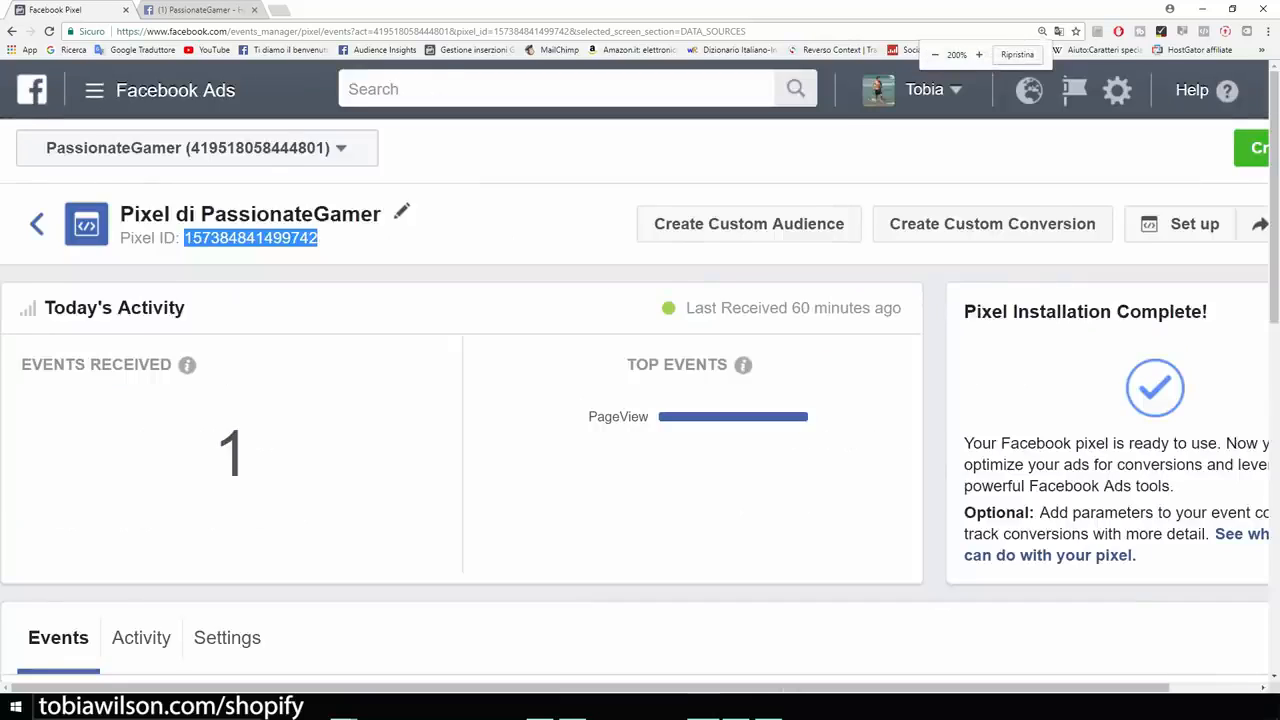
{"action": "key", "text": "ctrl+minus"}
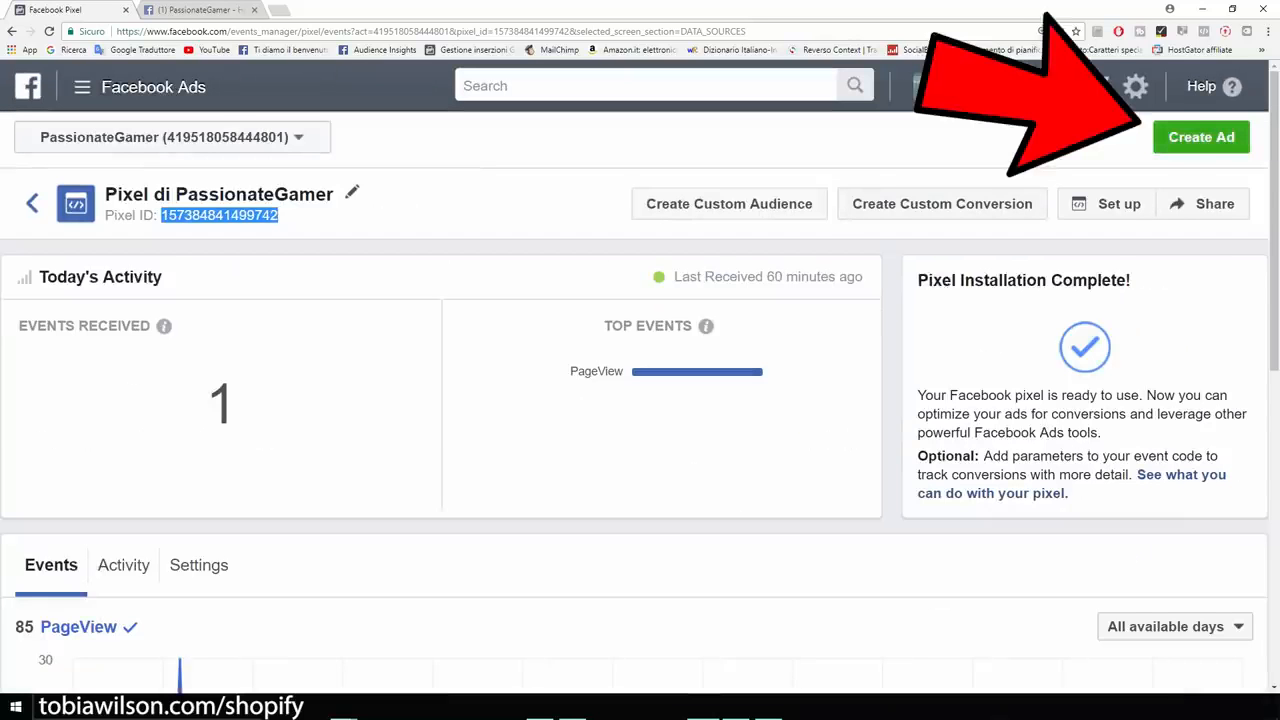
{"action": "left_click", "coordinate": [1201, 137]}
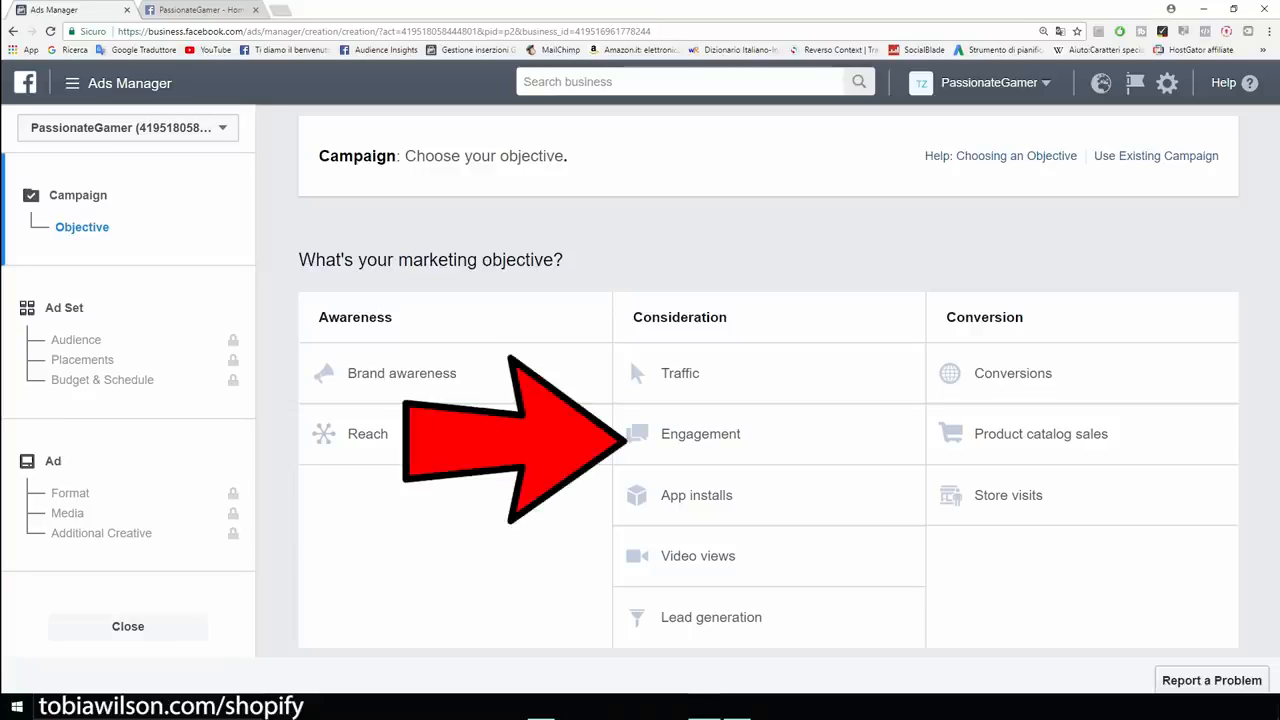
Browse the PassionateGamer Facebook page, zooming in on the 40% off T-shirt post.
{"action": "left_click", "coordinate": [188, 11]}
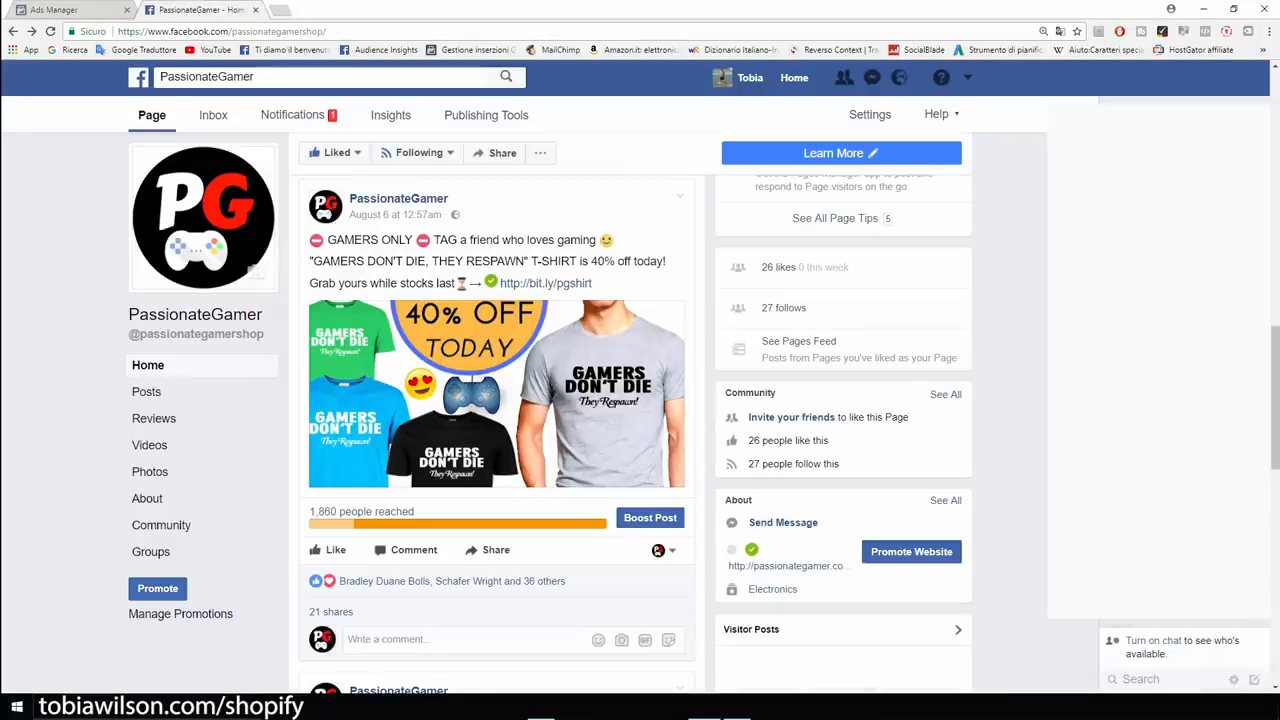
{"action": "scroll", "coordinate": [640, 434], "scroll_direction": "down", "scroll_amount": 3}
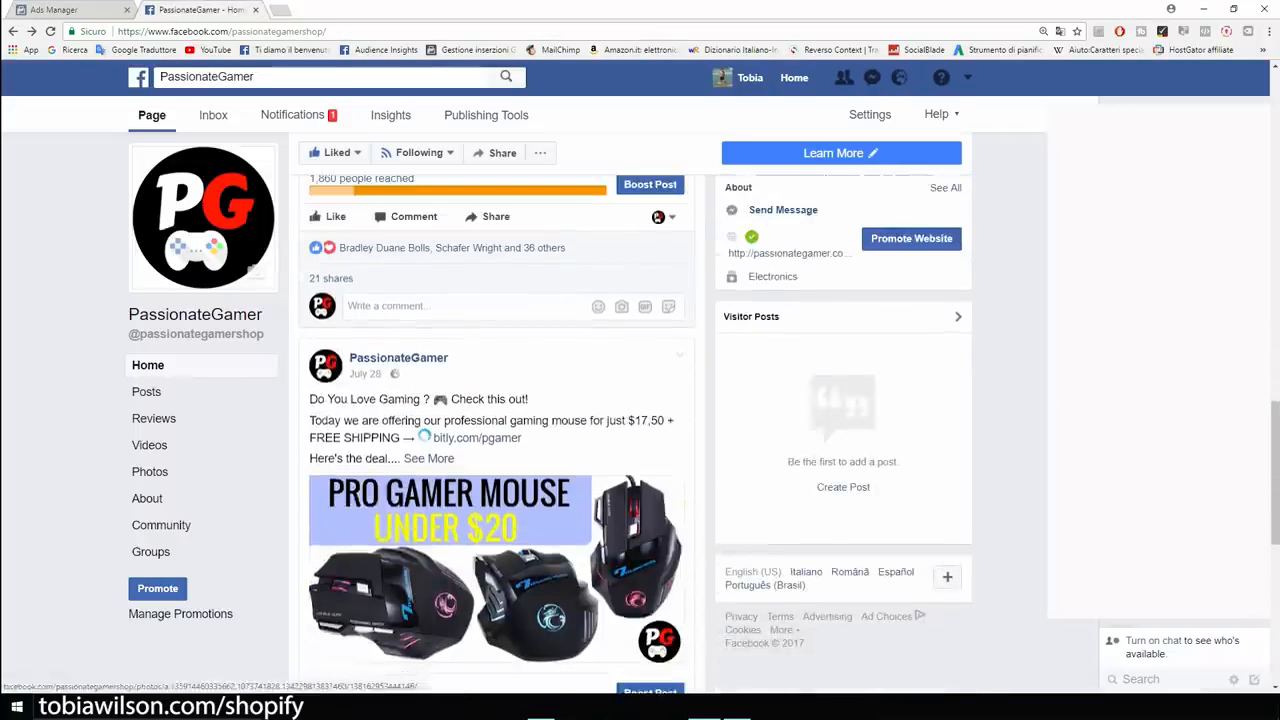
{"action": "scroll", "coordinate": [640, 434], "scroll_direction": "up", "scroll_amount": 2}
{"action": "scroll", "coordinate": [640, 434], "scroll_direction": "up", "scroll_amount": 1}
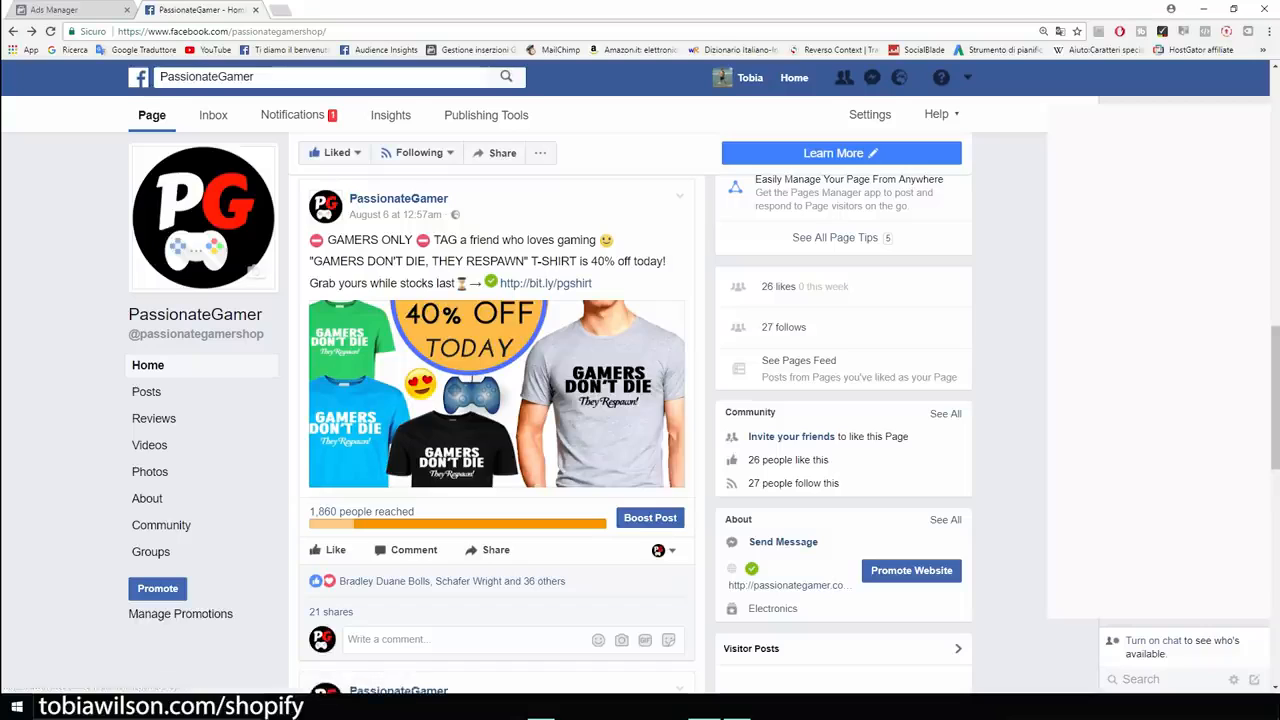
{"action": "scroll", "coordinate": [640, 434], "scroll_direction": "up", "scroll_amount": 2}
{"action": "scroll", "coordinate": [640, 434], "scroll_direction": "down", "scroll_amount": 1}
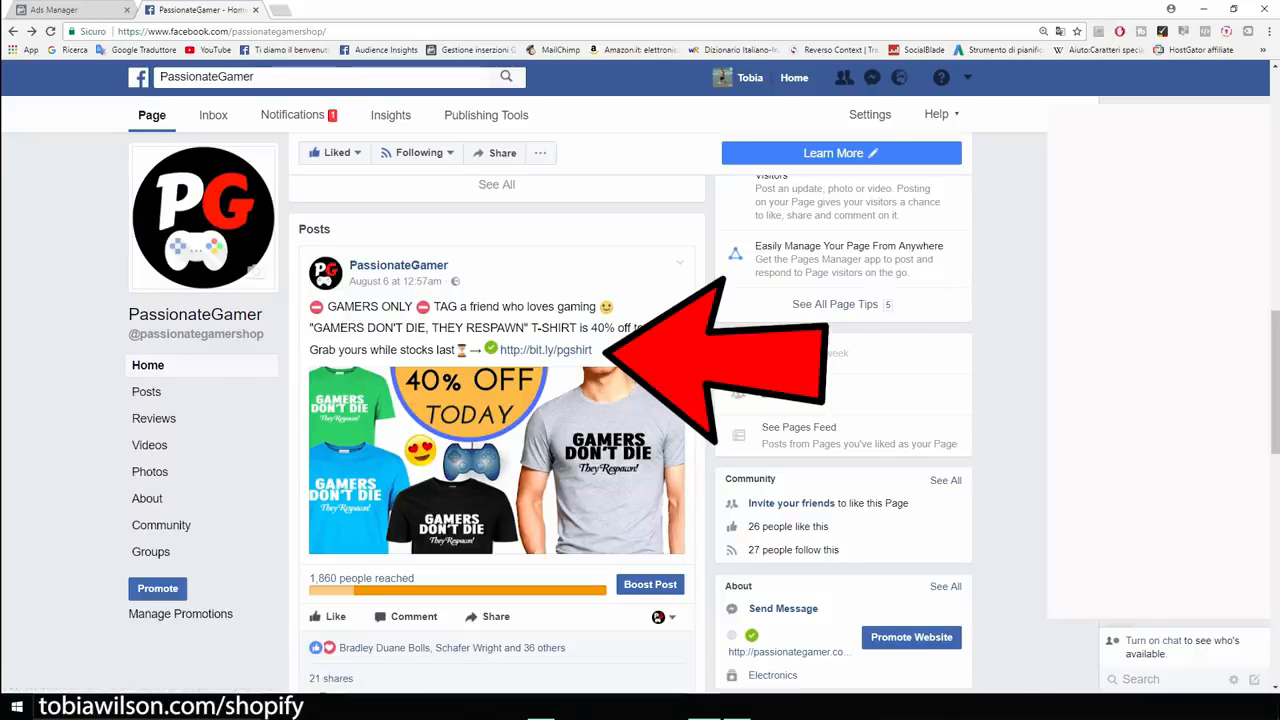
{"action": "key", "text": "ctrl+plus"}
{"action": "key", "text": "ctrl+plus"}
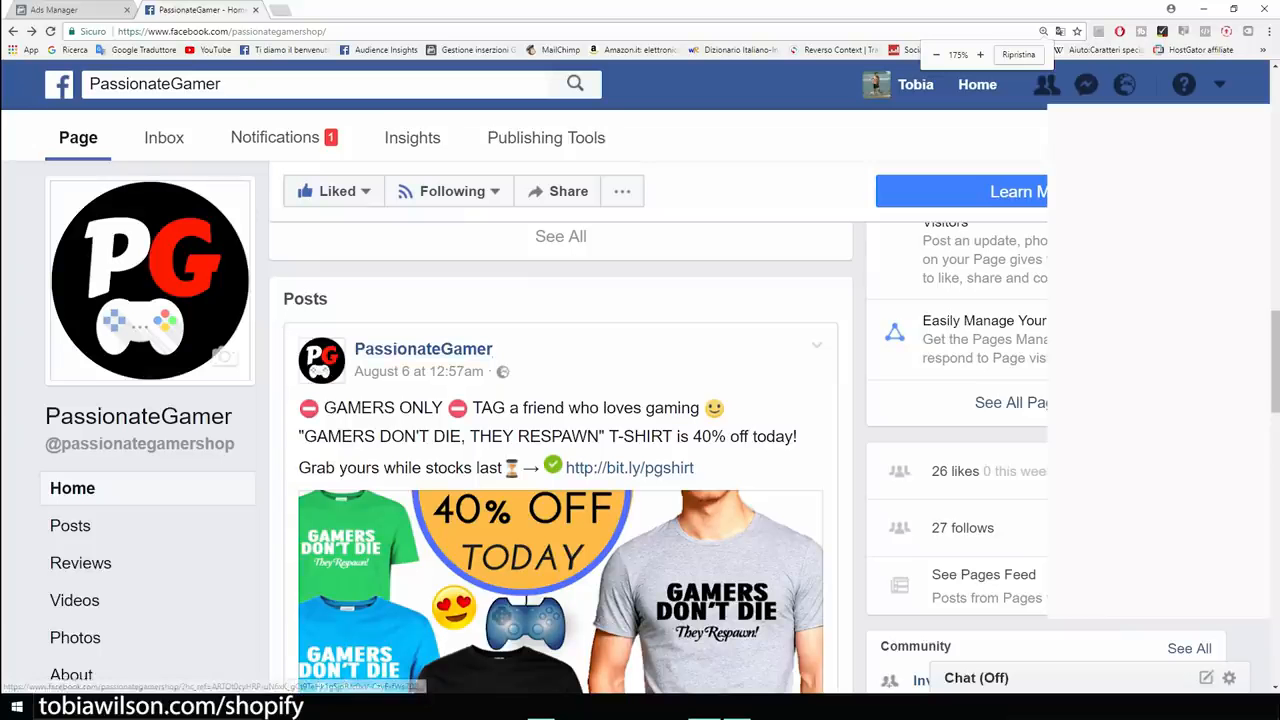
{"action": "scroll", "coordinate": [560, 430], "scroll_direction": "down", "scroll_amount": 2}
{"action": "scroll", "coordinate": [560, 430], "scroll_direction": "up", "scroll_amount": 1}
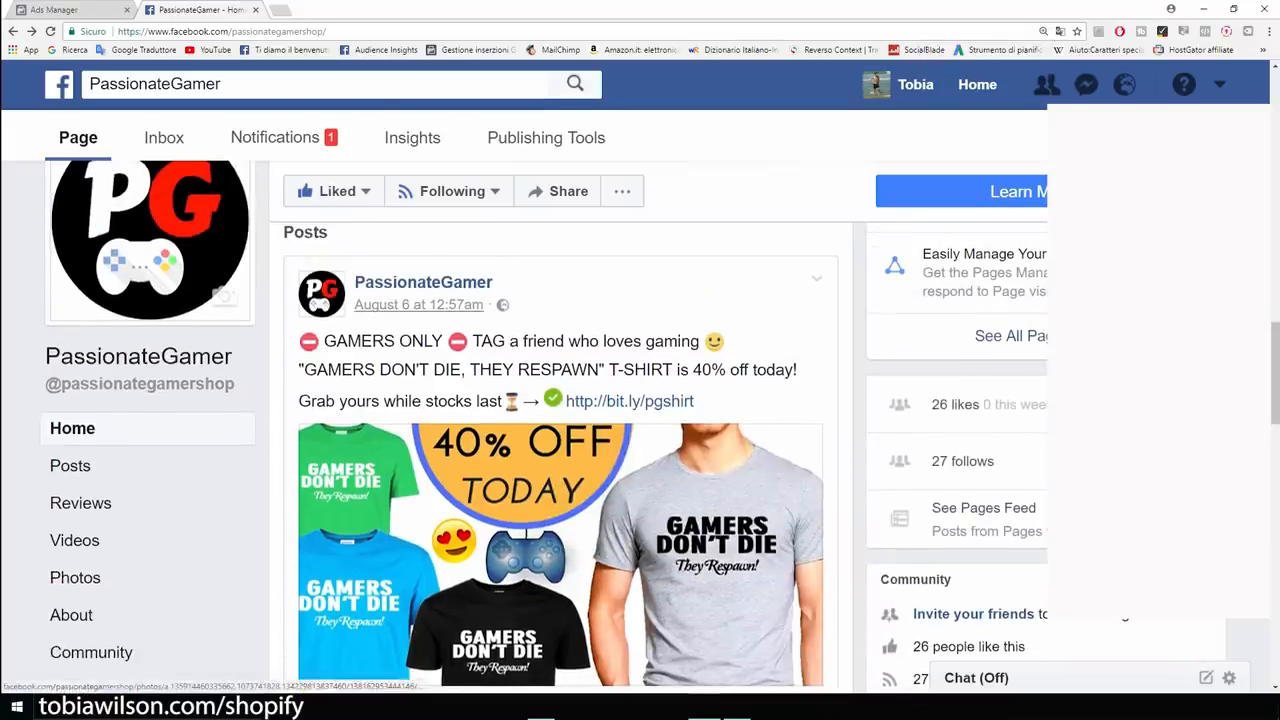
{"action": "scroll", "coordinate": [560, 430], "scroll_direction": "down", "scroll_amount": 2}
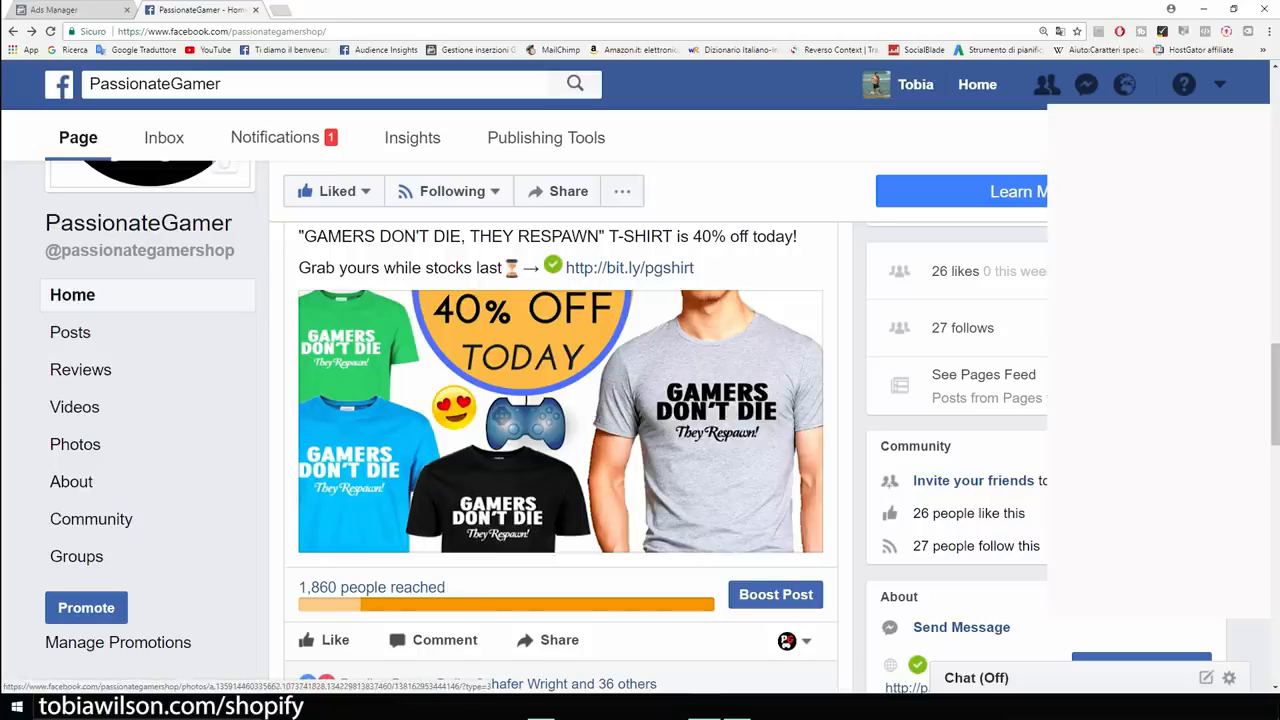
View the 'GAMERS DON'T DIE' T-shirt photo enlarged, then close it and scroll back up.
{"action": "left_click", "coordinate": [560, 420]}
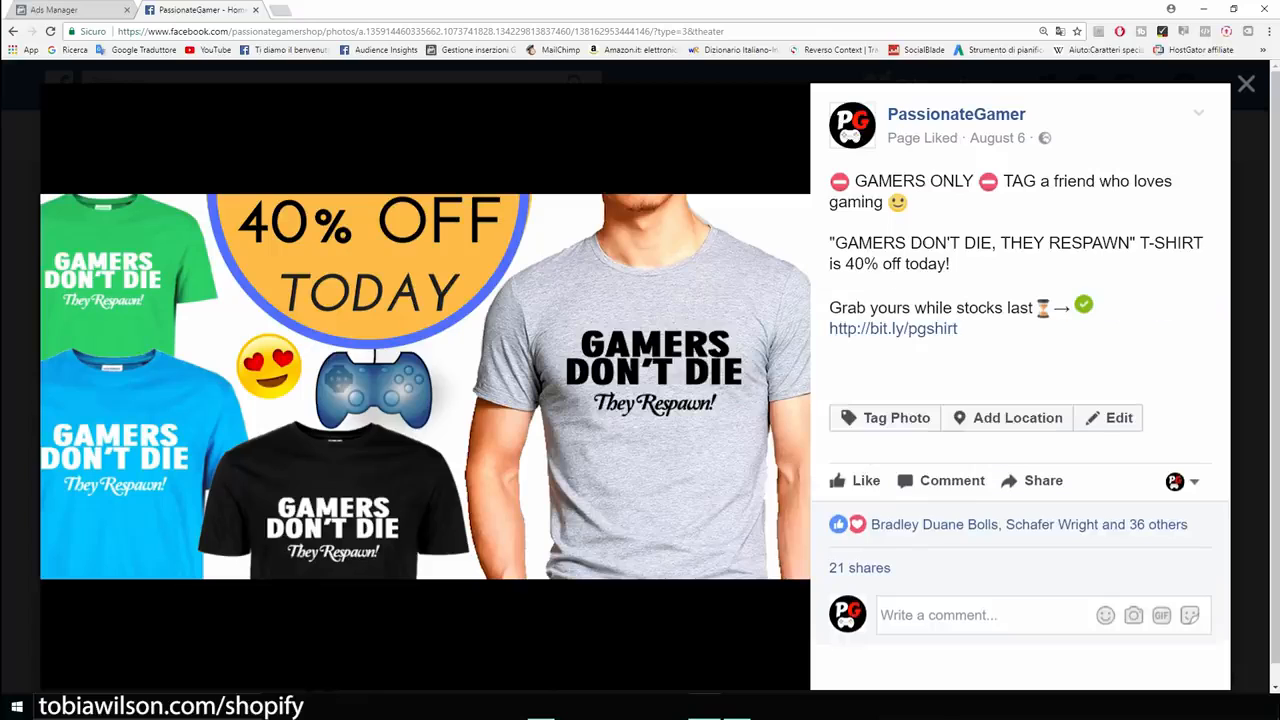
{"action": "key", "text": "Escape"}
{"action": "scroll", "coordinate": [560, 450], "scroll_direction": "up", "scroll_amount": 1}
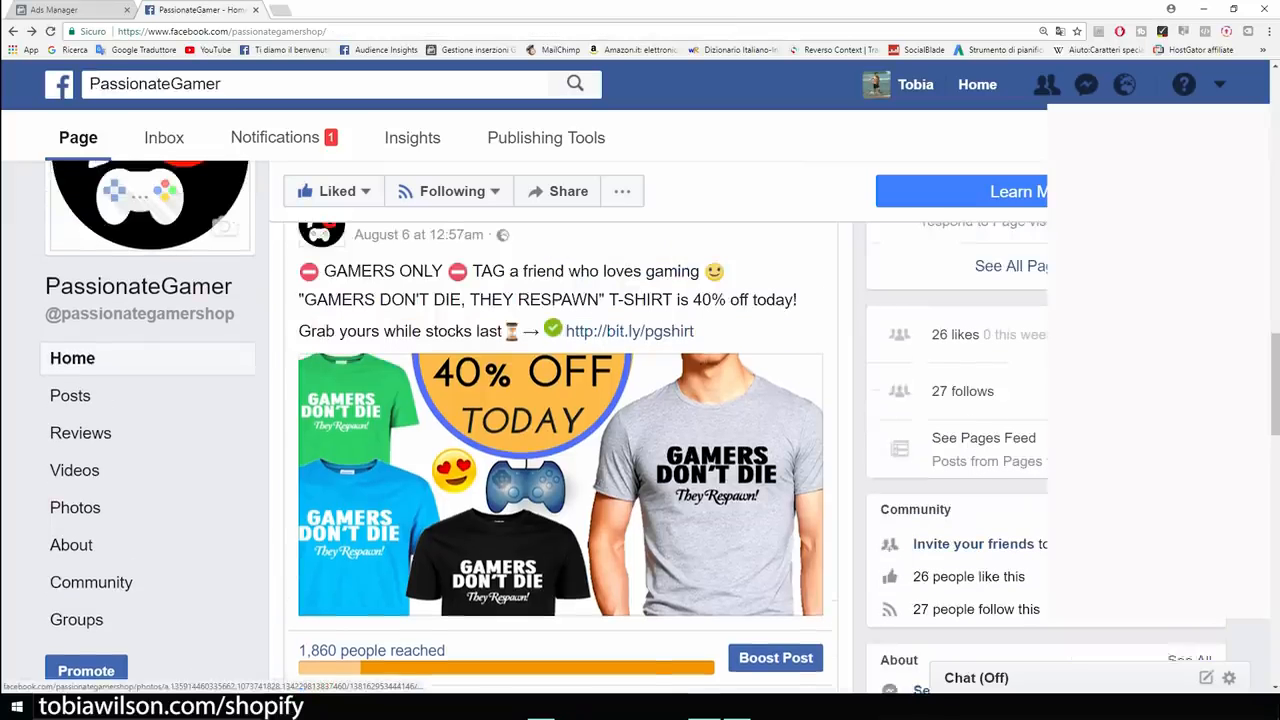
{"action": "scroll", "coordinate": [560, 480], "scroll_direction": "up", "scroll_amount": 1}
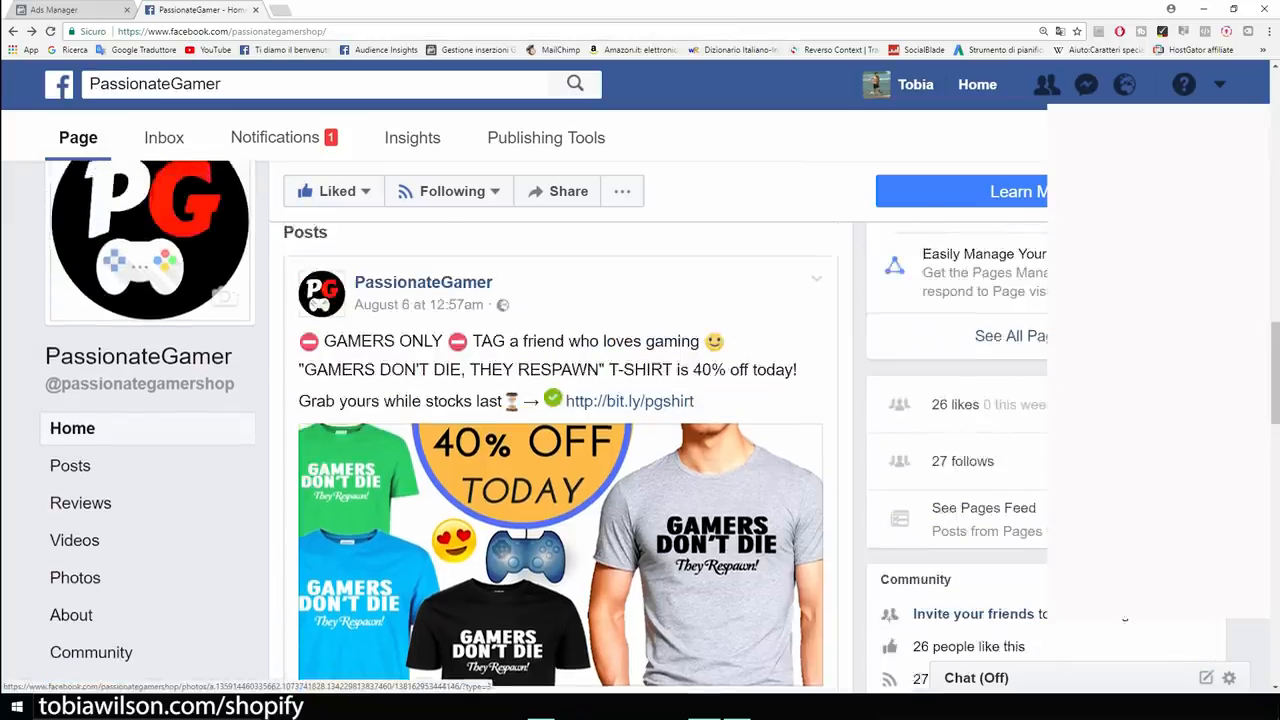
{"action": "scroll", "coordinate": [560, 480], "scroll_direction": "up", "scroll_amount": 1}
{"action": "scroll", "coordinate": [560, 480], "scroll_direction": "down", "scroll_amount": 2}
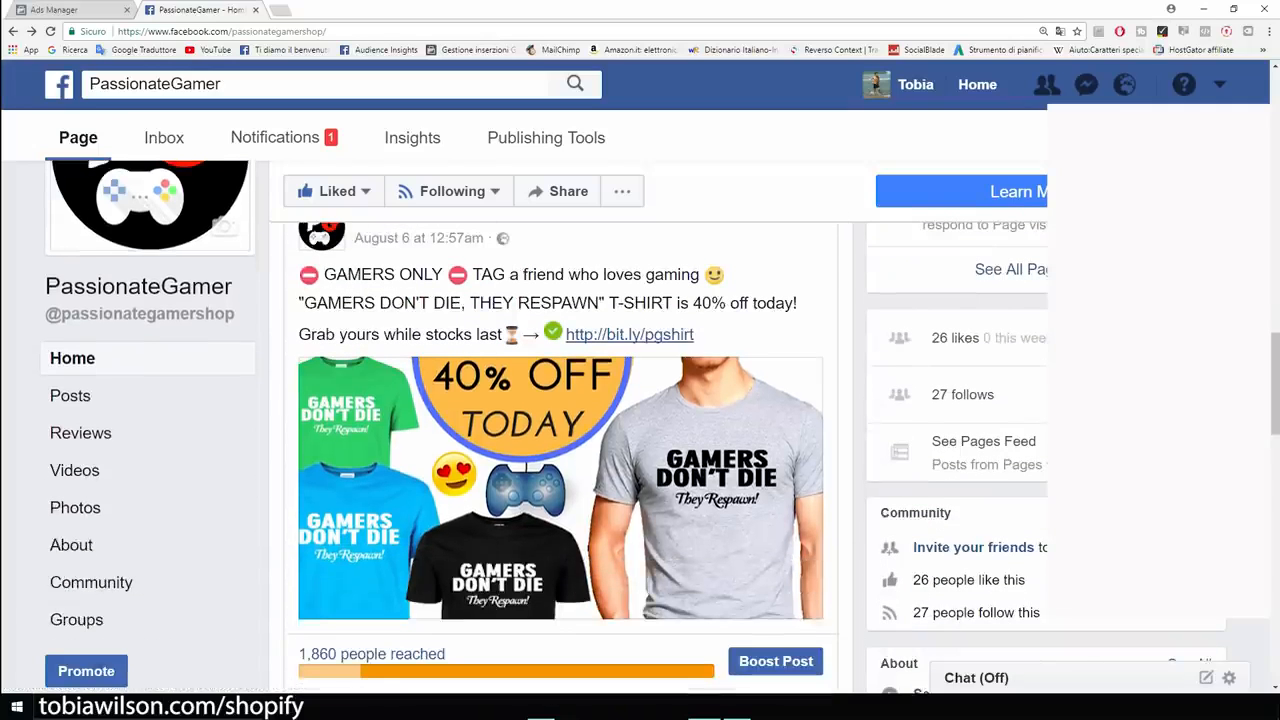
Choose the Engagement objective, name the campaign 'Example', and continue to the ad set.
{"action": "left_click", "coordinate": [60, 9]}
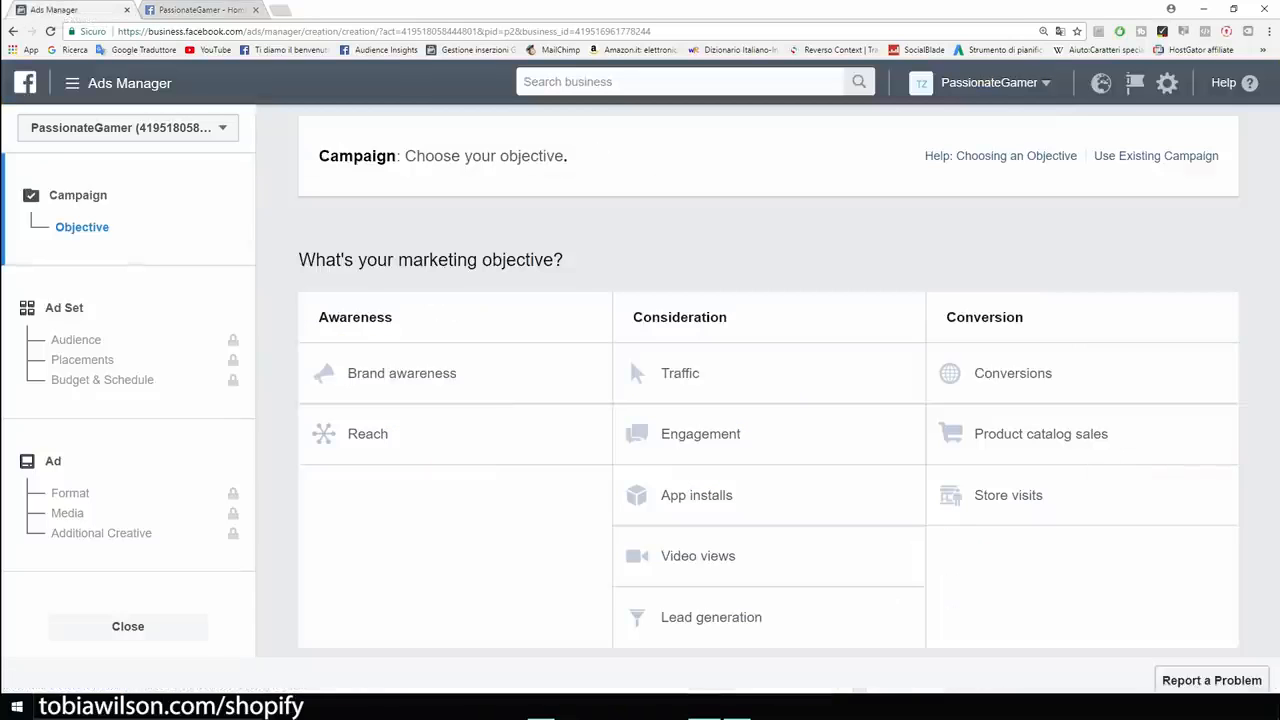
{"action": "left_click", "coordinate": [700, 433]}
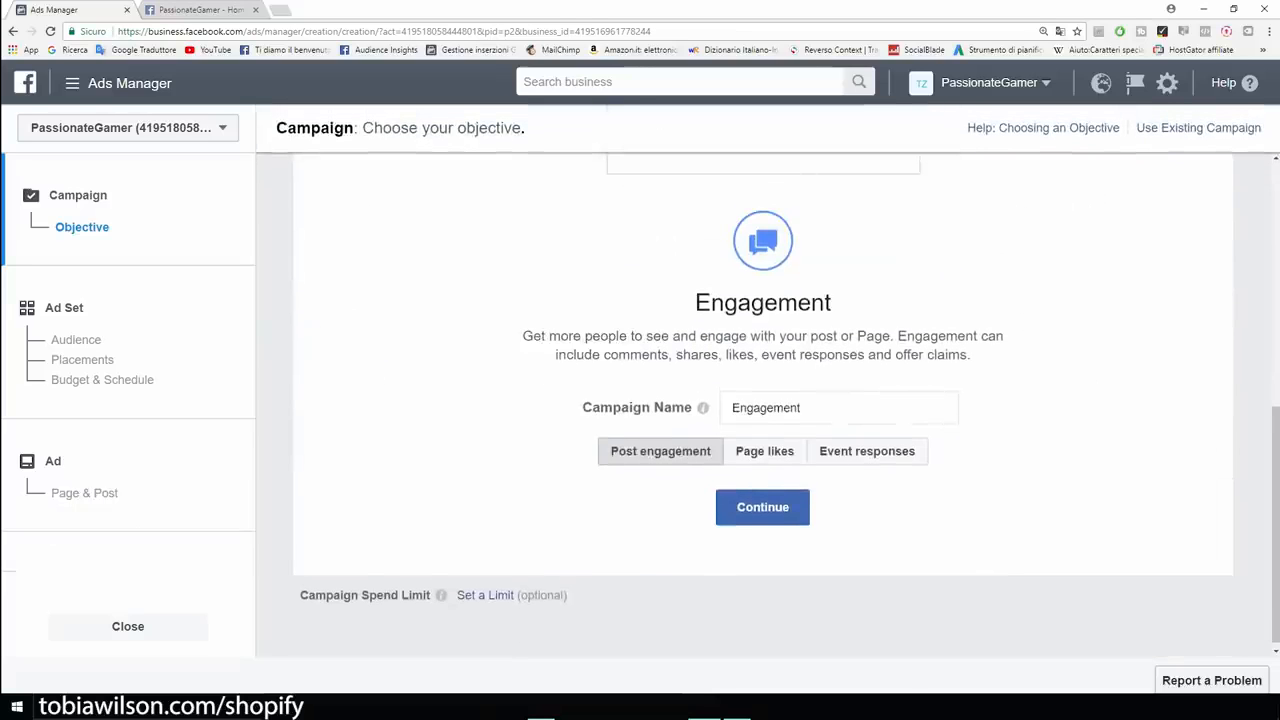
{"action": "double_click", "coordinate": [766, 408]}
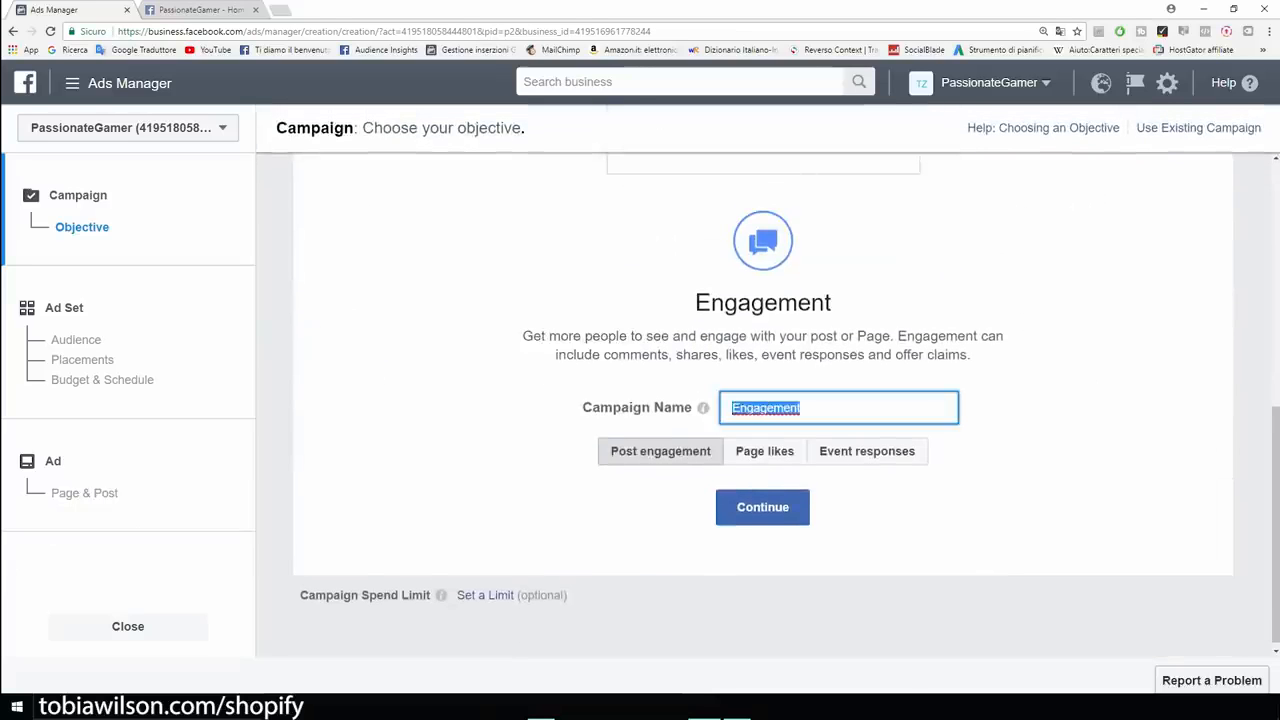
{"action": "key", "text": "BackSpace"}
{"action": "type", "text": "Ex"}
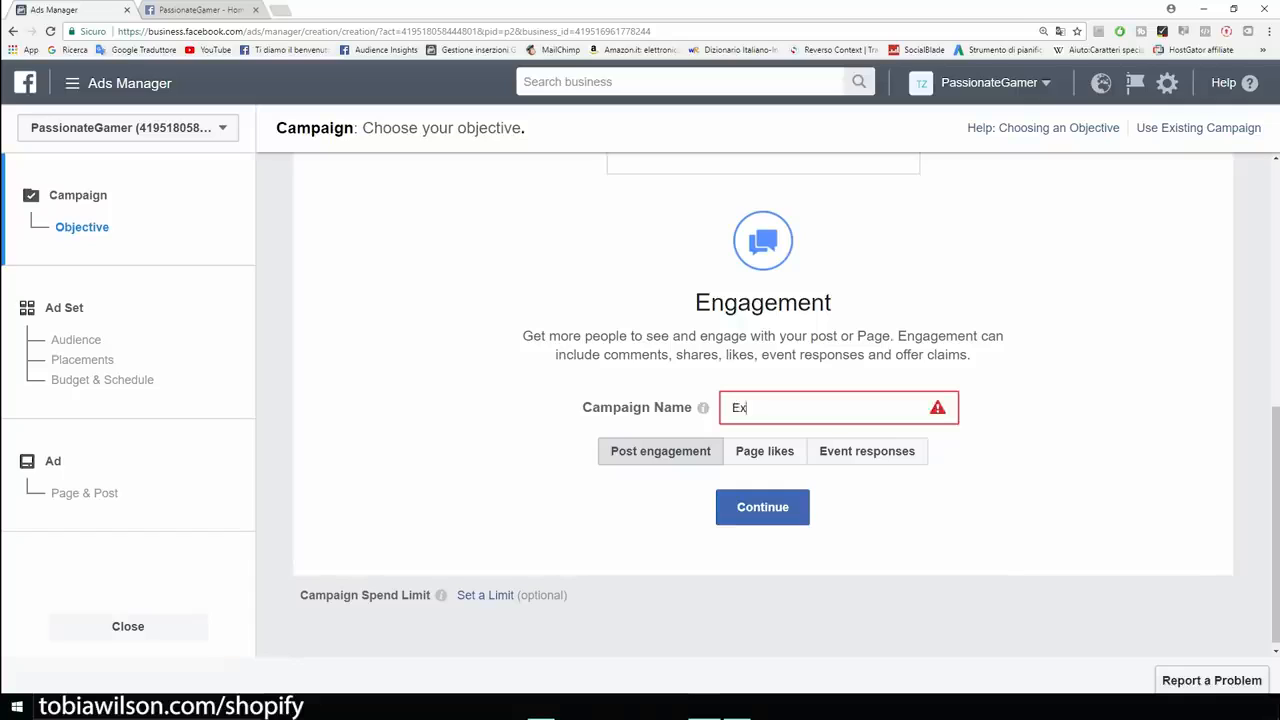
{"action": "type", "text": "ample"}
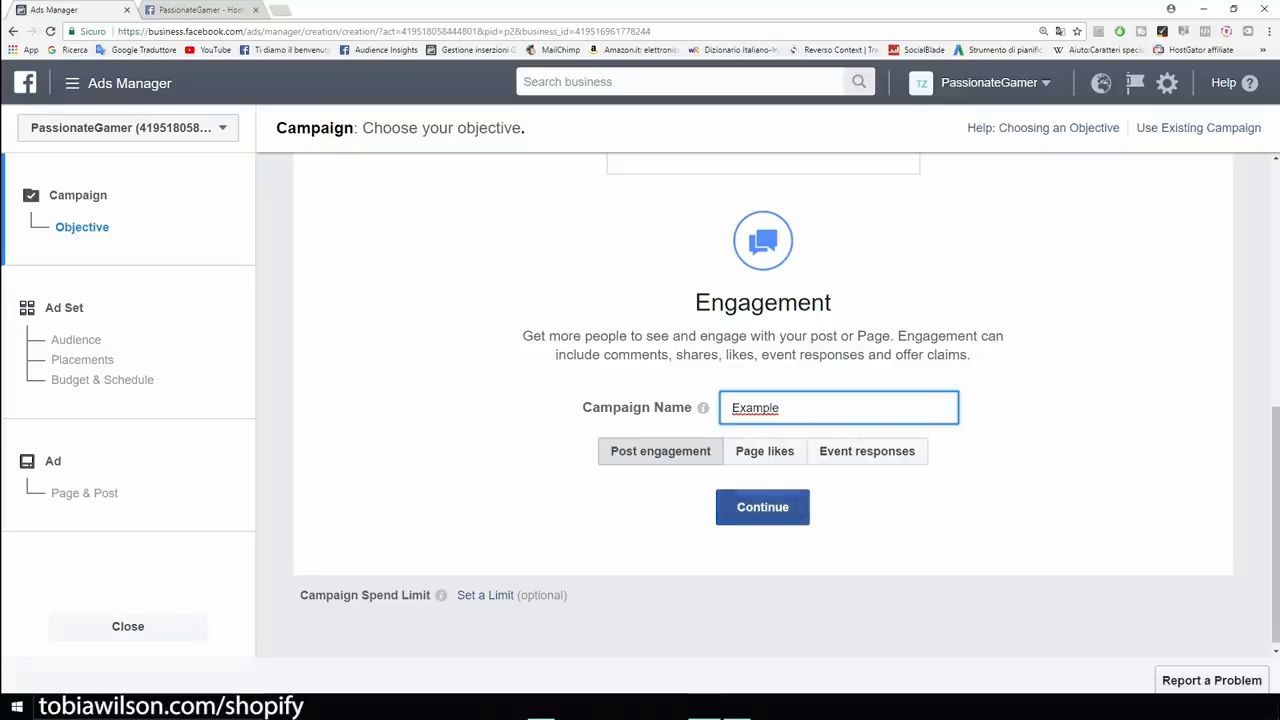
{"action": "left_click", "coordinate": [762, 507]}
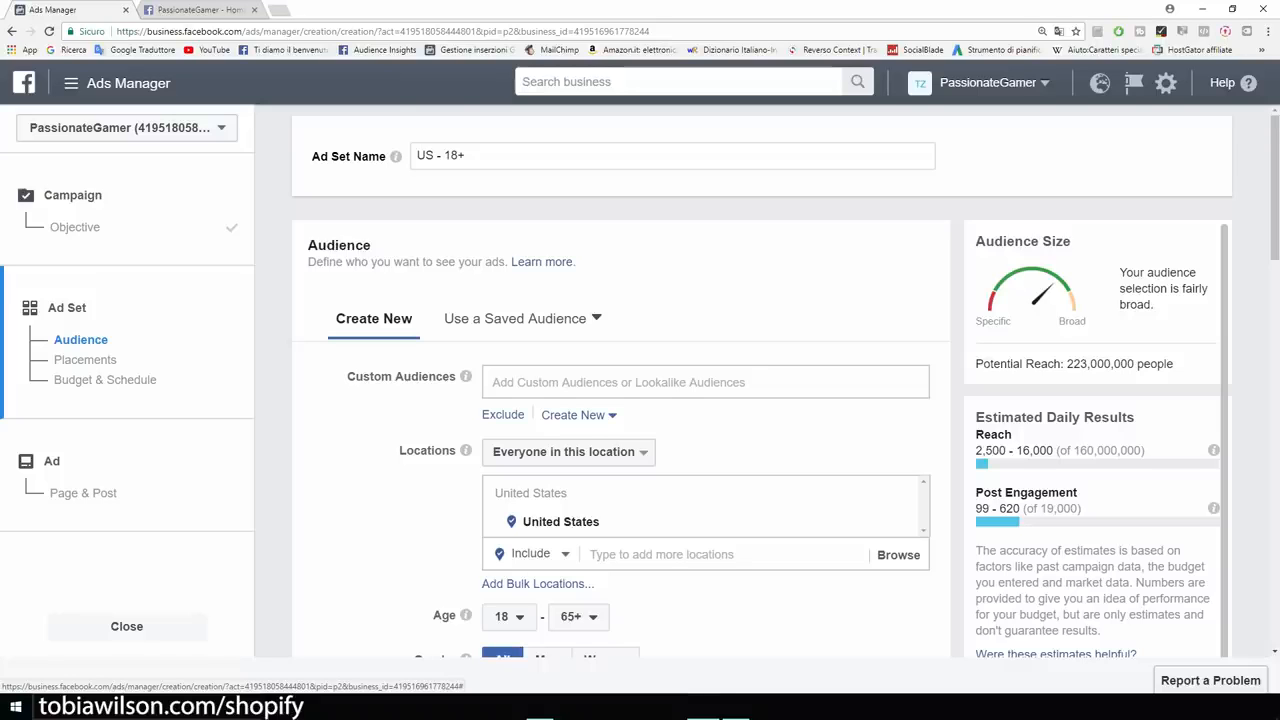
Limit the location targeting to people who live in the United States.
{"action": "scroll", "coordinate": [620, 400], "scroll_direction": "down", "scroll_amount": 1}
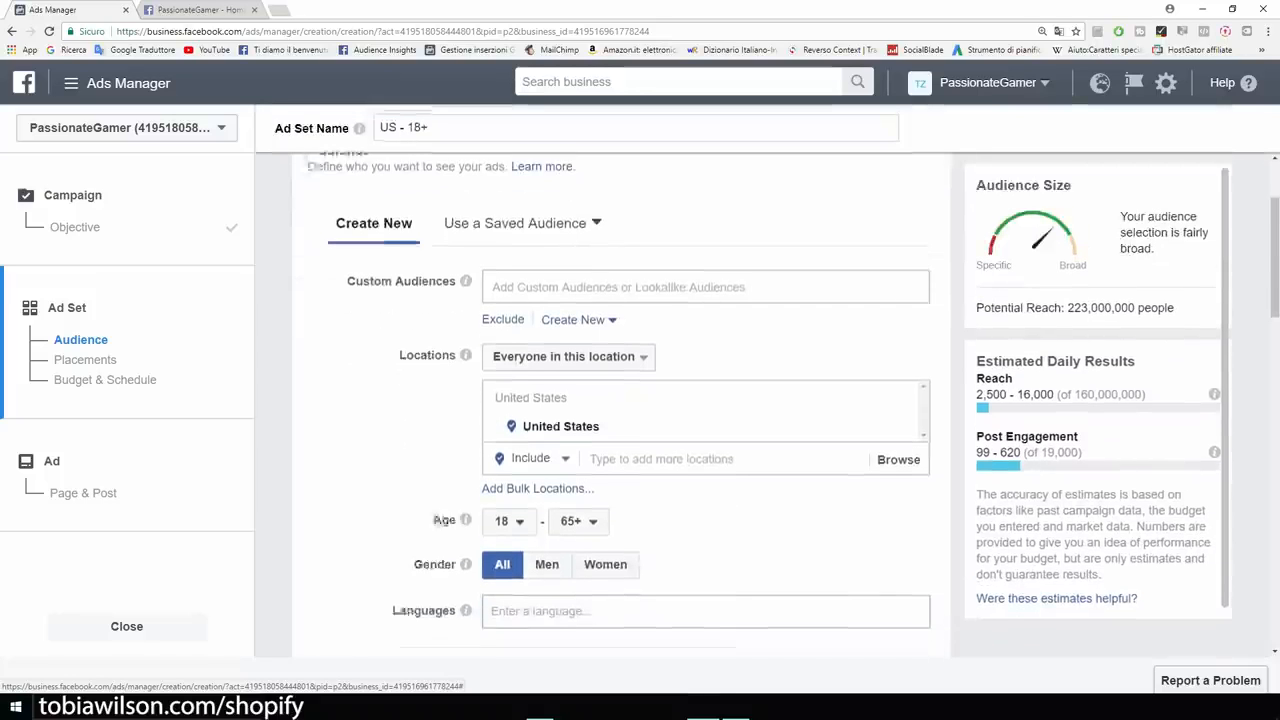
{"action": "scroll", "coordinate": [440, 520], "scroll_direction": "down", "scroll_amount": 1}
{"action": "scroll", "coordinate": [440, 520], "scroll_direction": "up", "scroll_amount": 2}
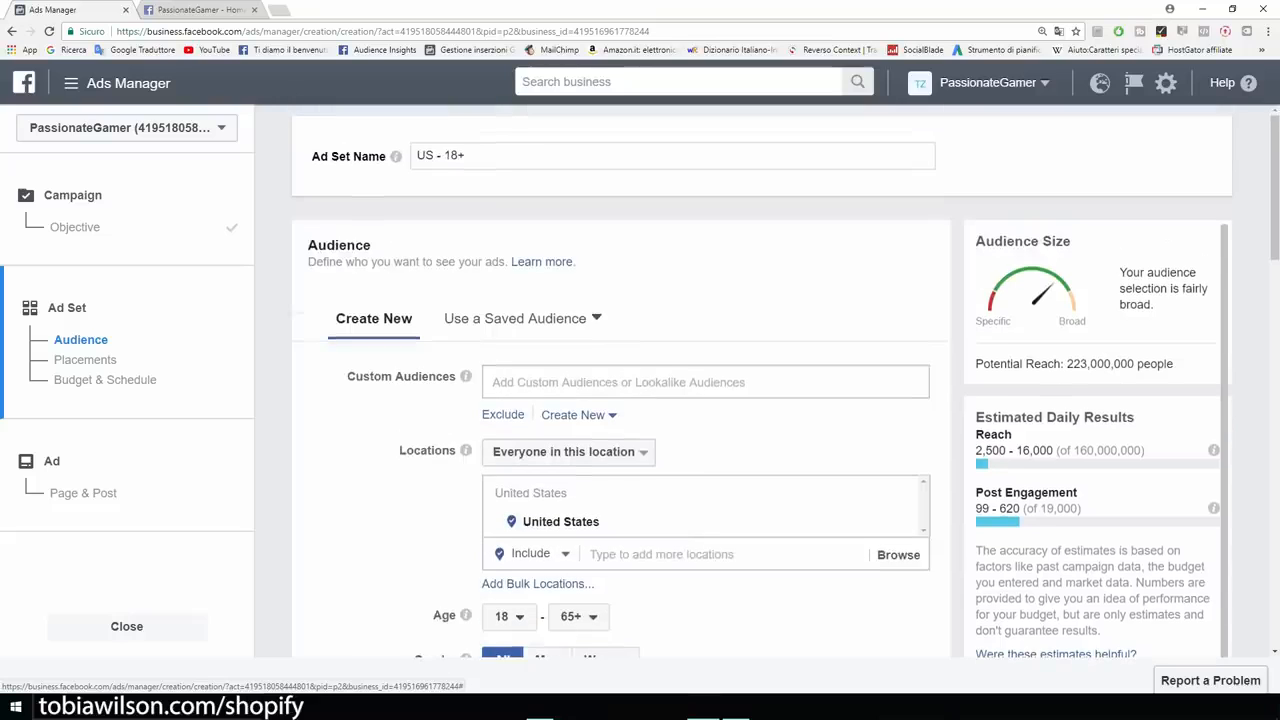
{"action": "scroll", "coordinate": [620, 400], "scroll_direction": "down", "scroll_amount": 1}
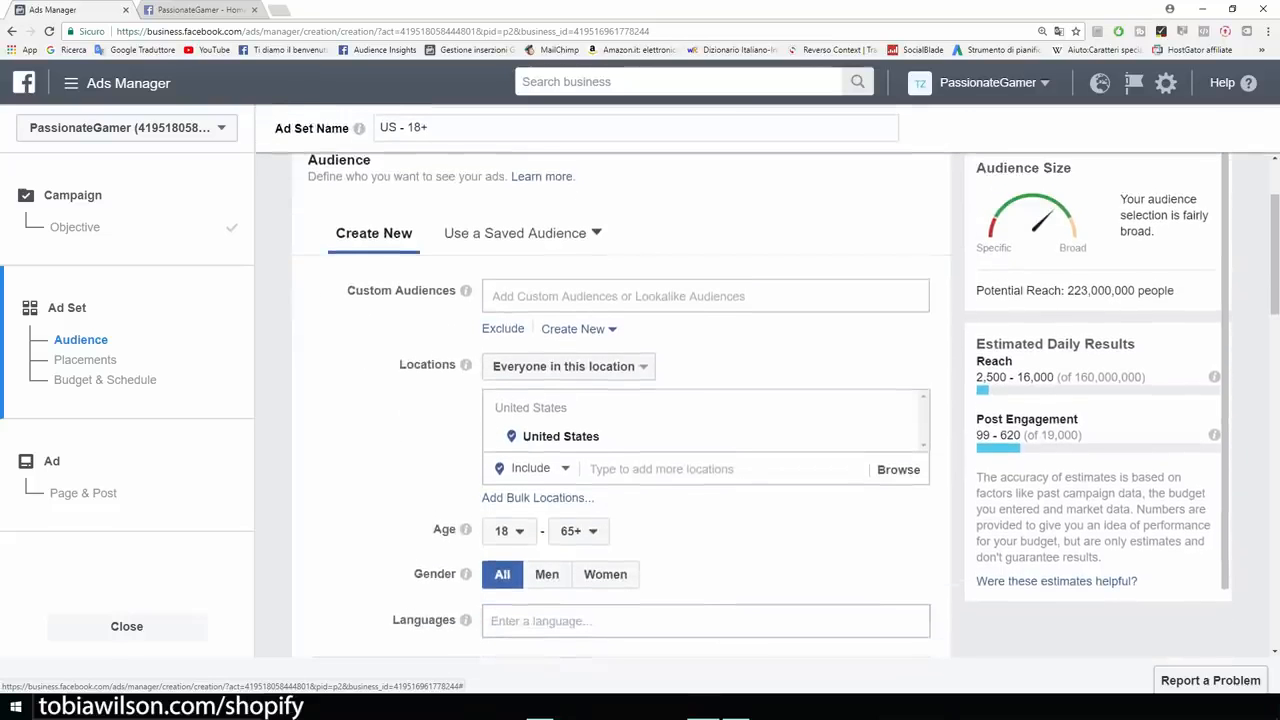
{"action": "key", "text": "ctrl+plus"}
{"action": "left_click_drag", "start_coordinate": [422, 418], "coordinate": [489, 418]}
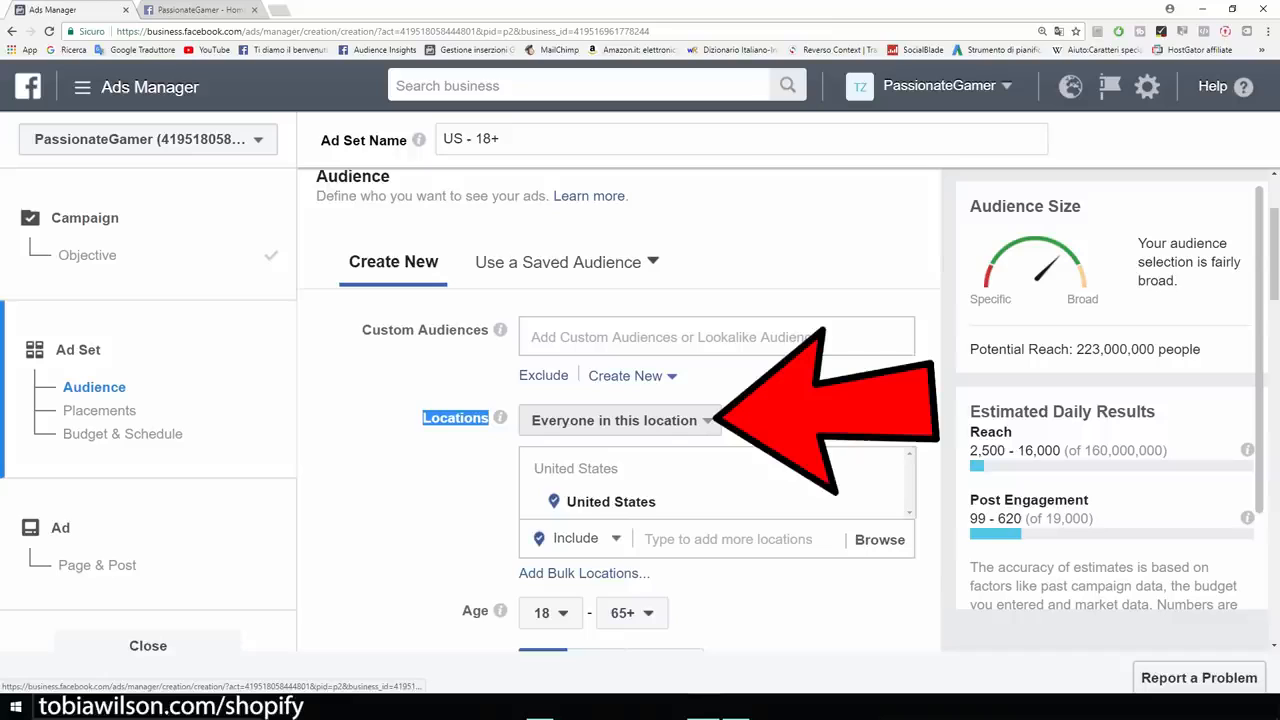
{"action": "left_click", "coordinate": [620, 420]}
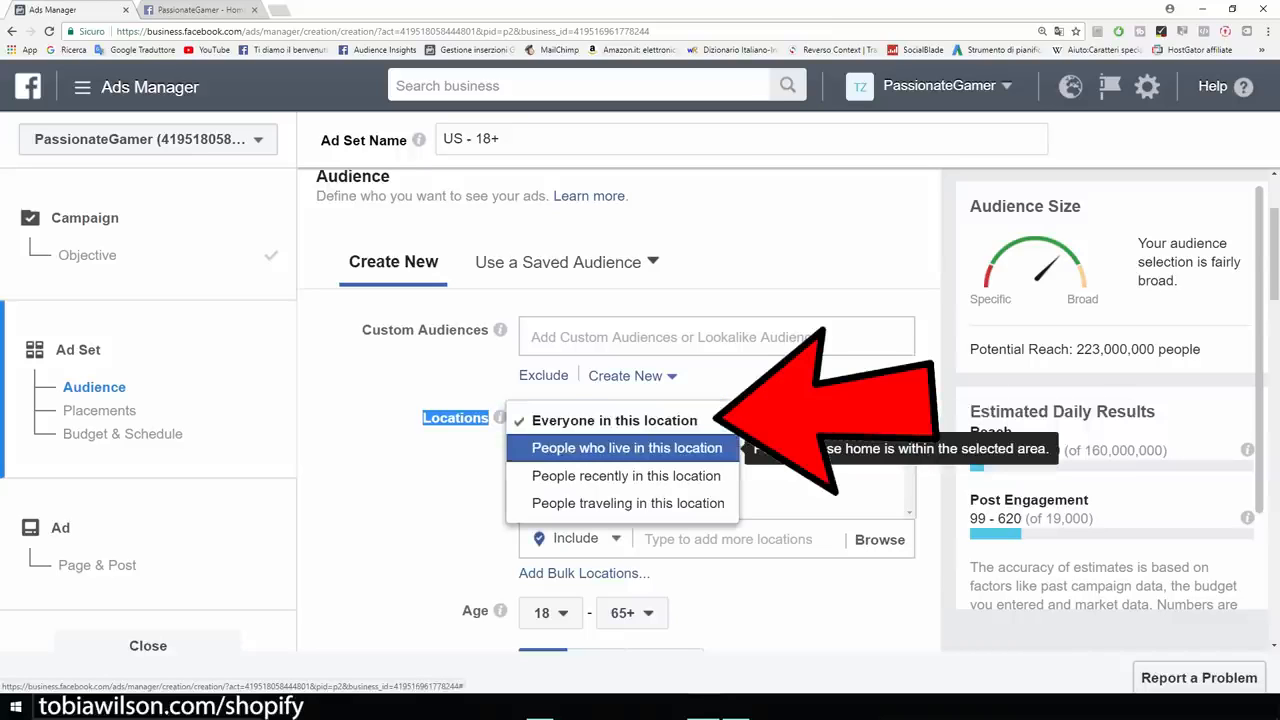
{"action": "left_click", "coordinate": [627, 448]}
{"action": "left_click", "coordinate": [424, 474]}
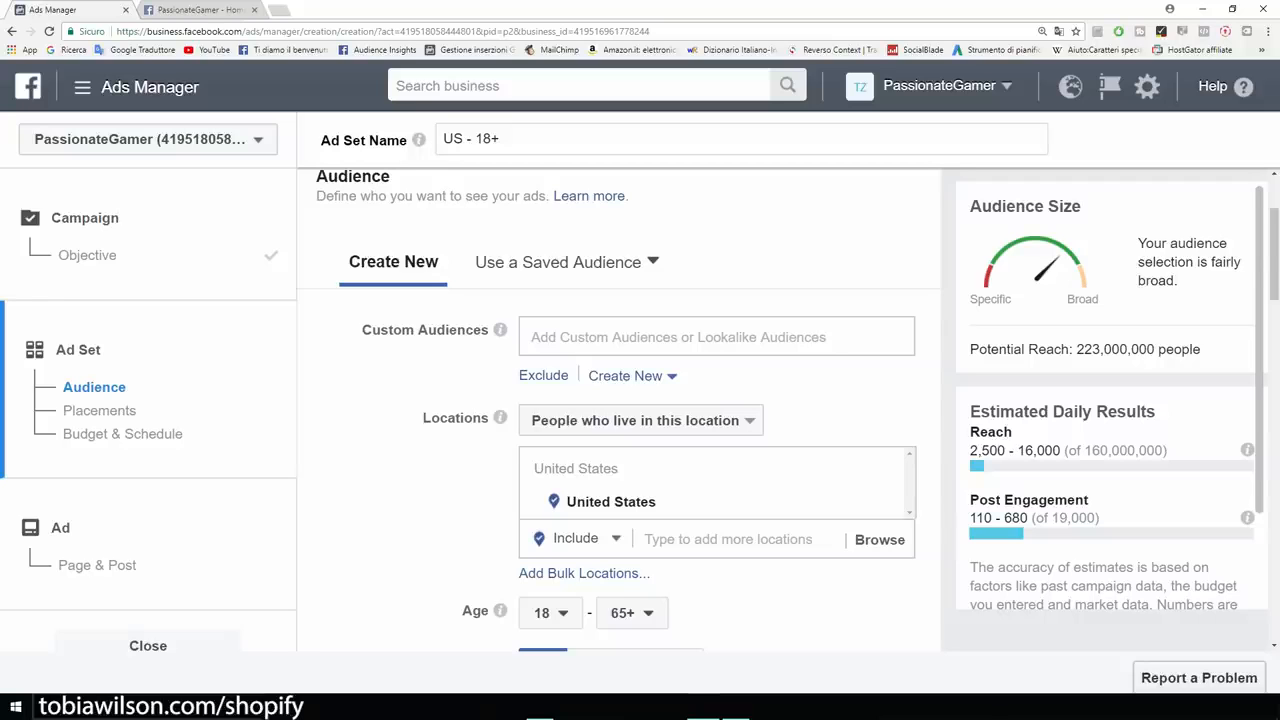
Set the audience's maximum age to 40, giving an 18–40 age range.
{"action": "scroll", "coordinate": [618, 410], "scroll_direction": "down", "scroll_amount": 5}
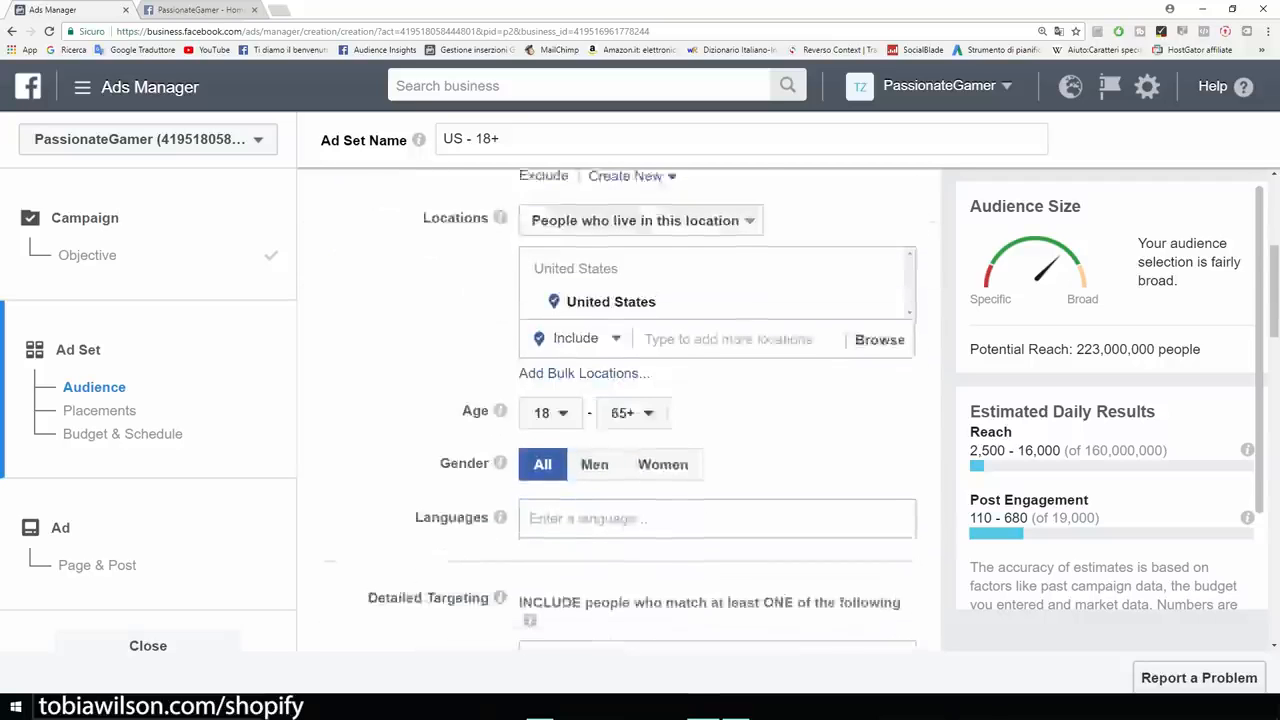
{"action": "left_click_drag", "start_coordinate": [462, 344], "coordinate": [490, 344]}
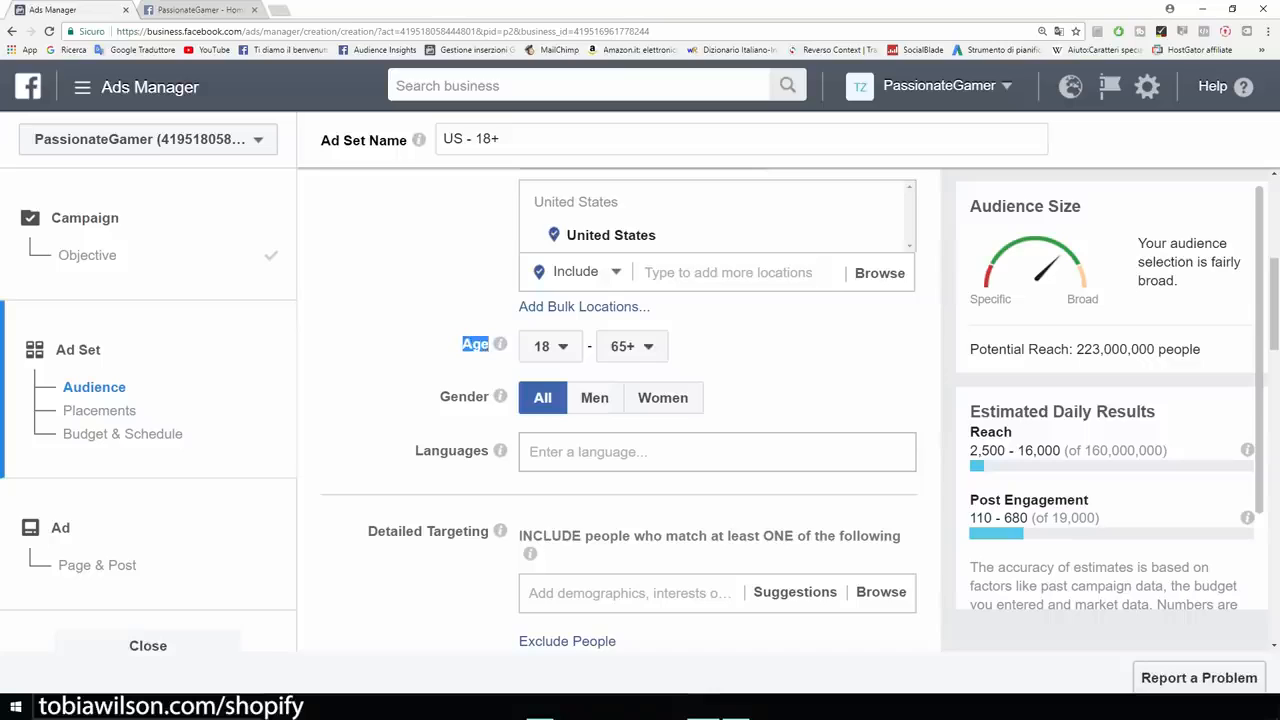
{"action": "left_click", "coordinate": [488, 345]}
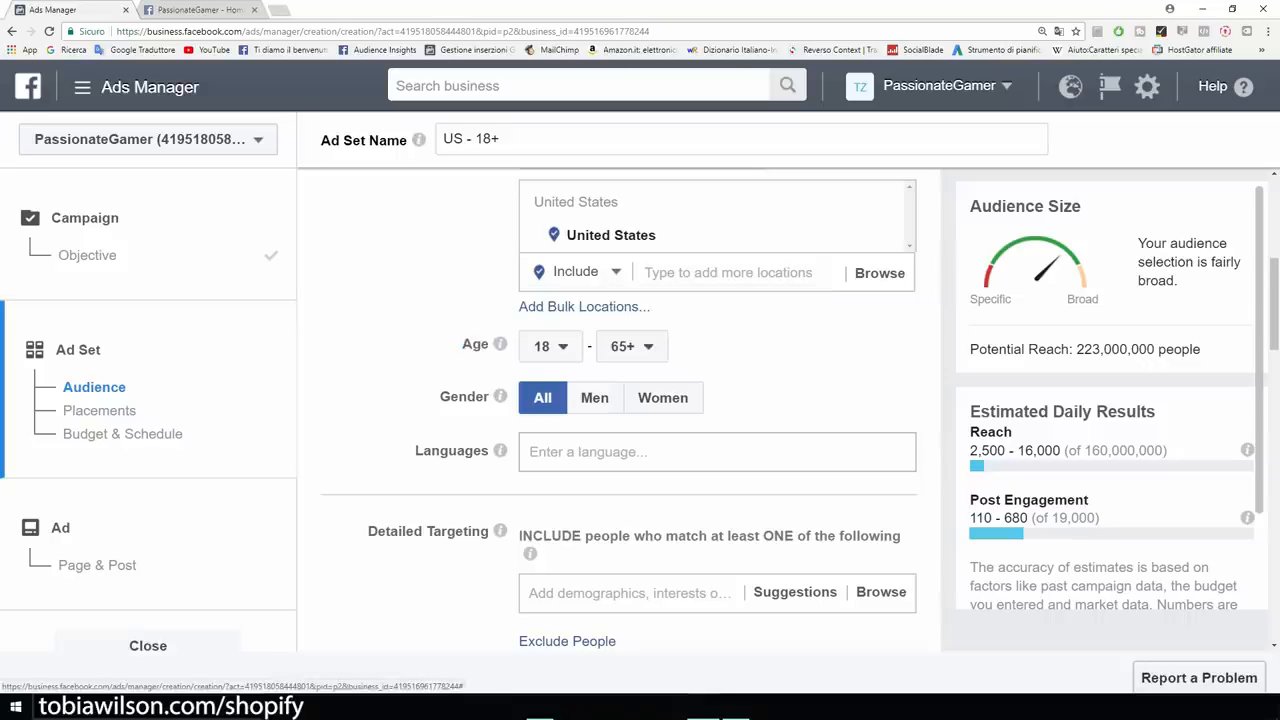
{"action": "left_click", "coordinate": [178, 9]}
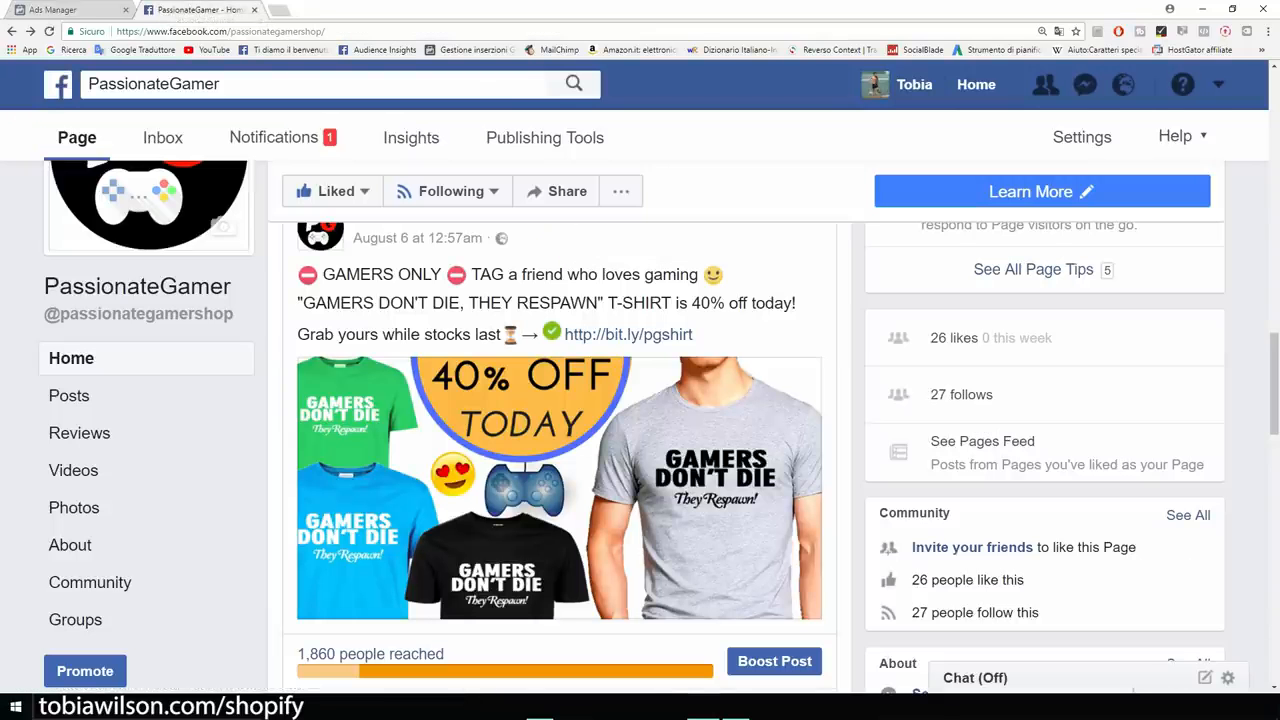
{"action": "left_click", "coordinate": [52, 10]}
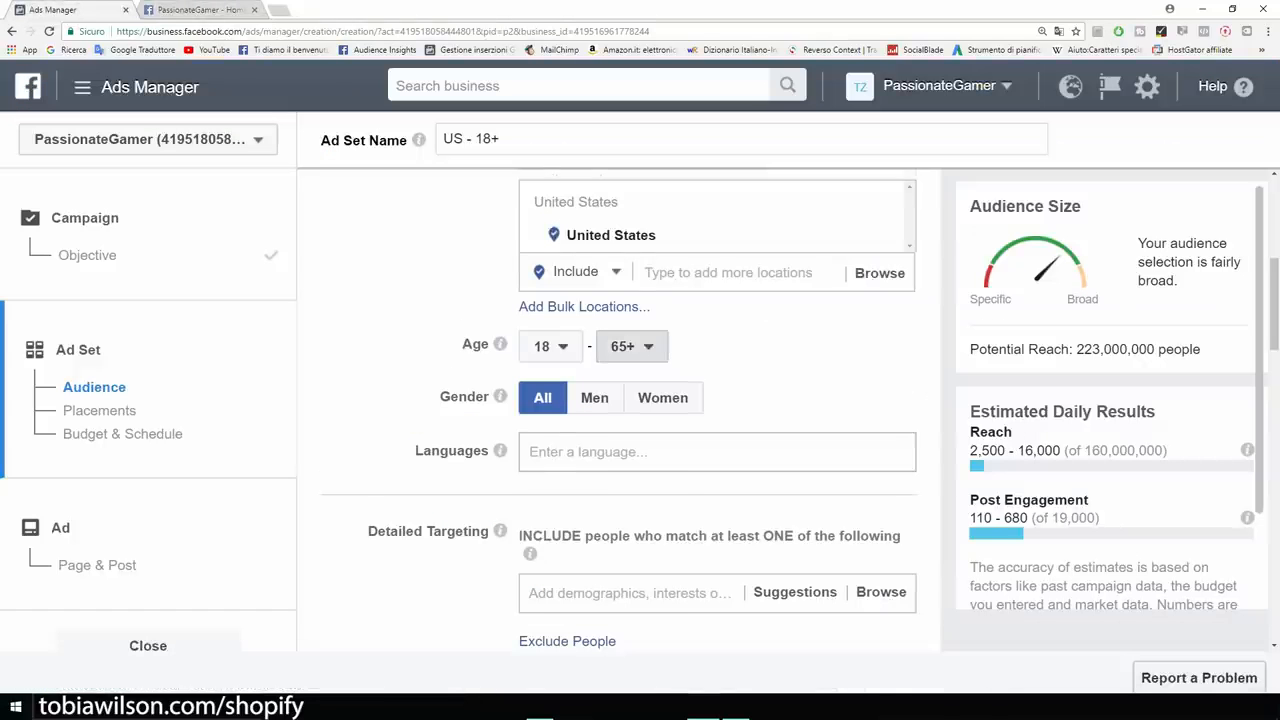
{"action": "left_click", "coordinate": [631, 346]}
{"action": "scroll", "coordinate": [642, 490], "scroll_direction": "up", "scroll_amount": 2}
{"action": "scroll", "coordinate": [642, 505], "scroll_direction": "up", "scroll_amount": 5}
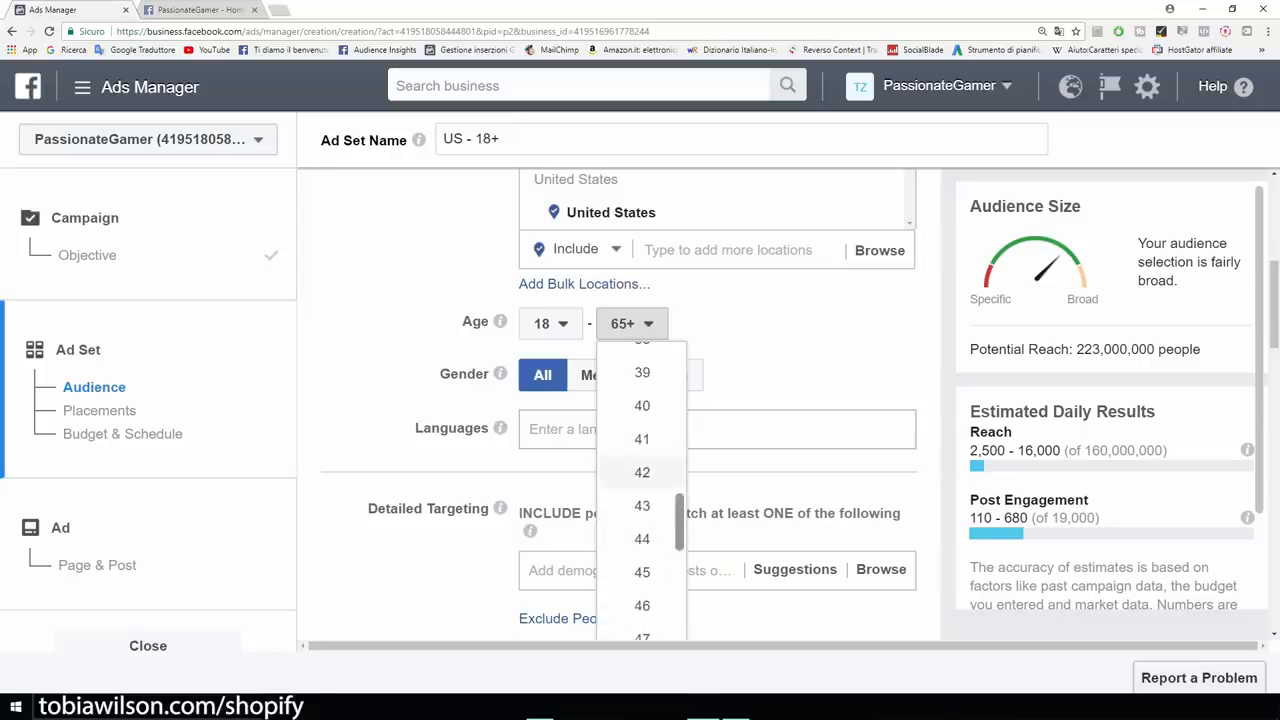
{"action": "left_click", "coordinate": [642, 405]}
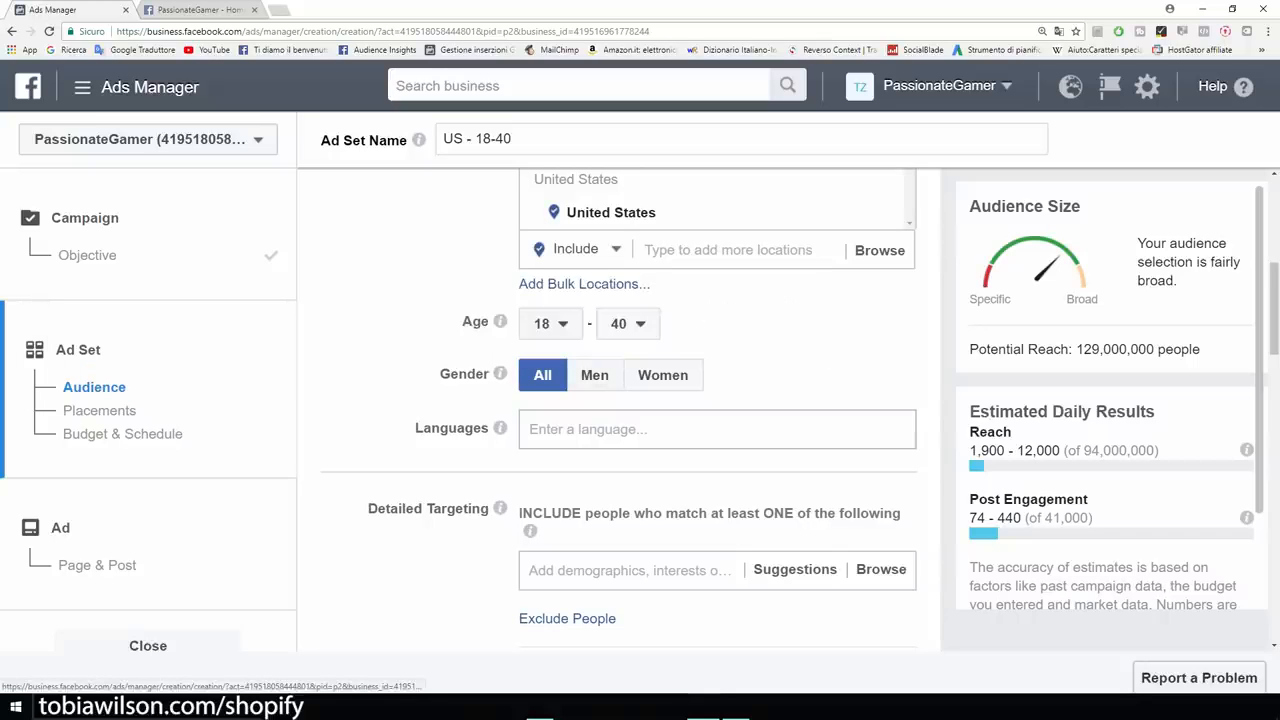
{"action": "scroll", "coordinate": [618, 410], "scroll_direction": "up", "scroll_amount": 1}
{"action": "scroll", "coordinate": [618, 410], "scroll_direction": "down", "scroll_amount": 2}
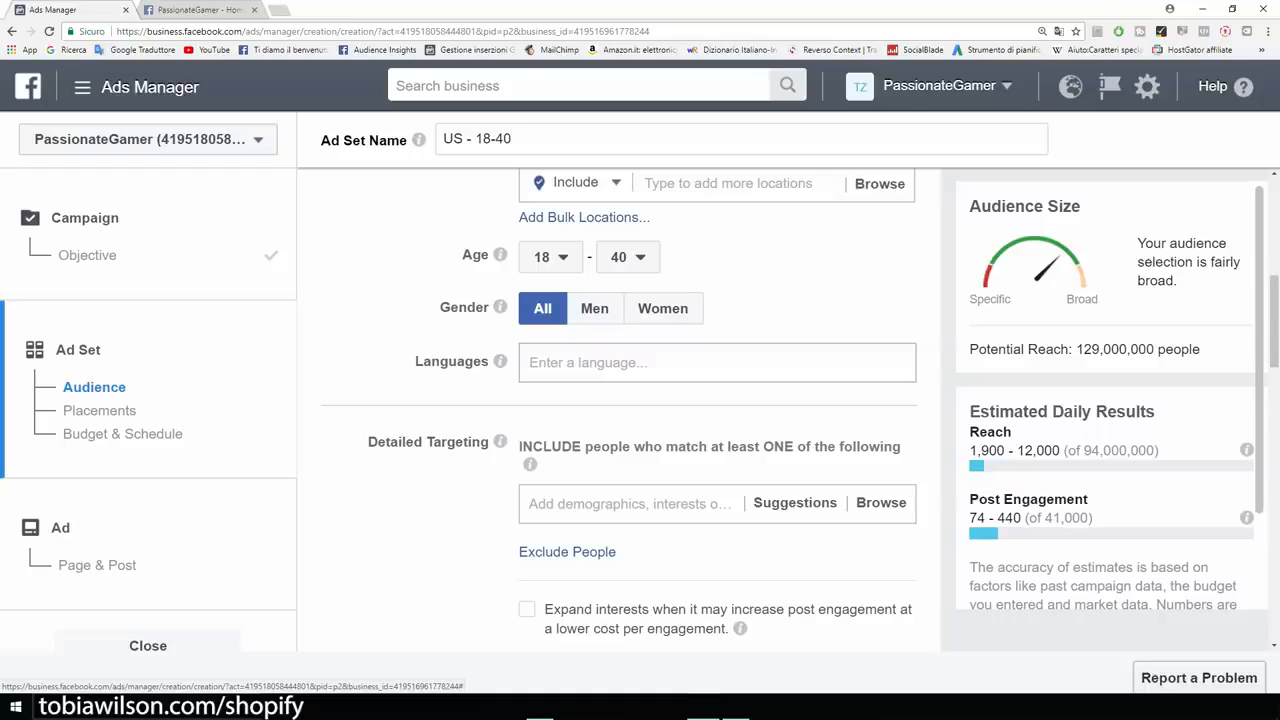
{"action": "left_click", "coordinate": [618, 363]}
{"action": "type", "text": "english"}
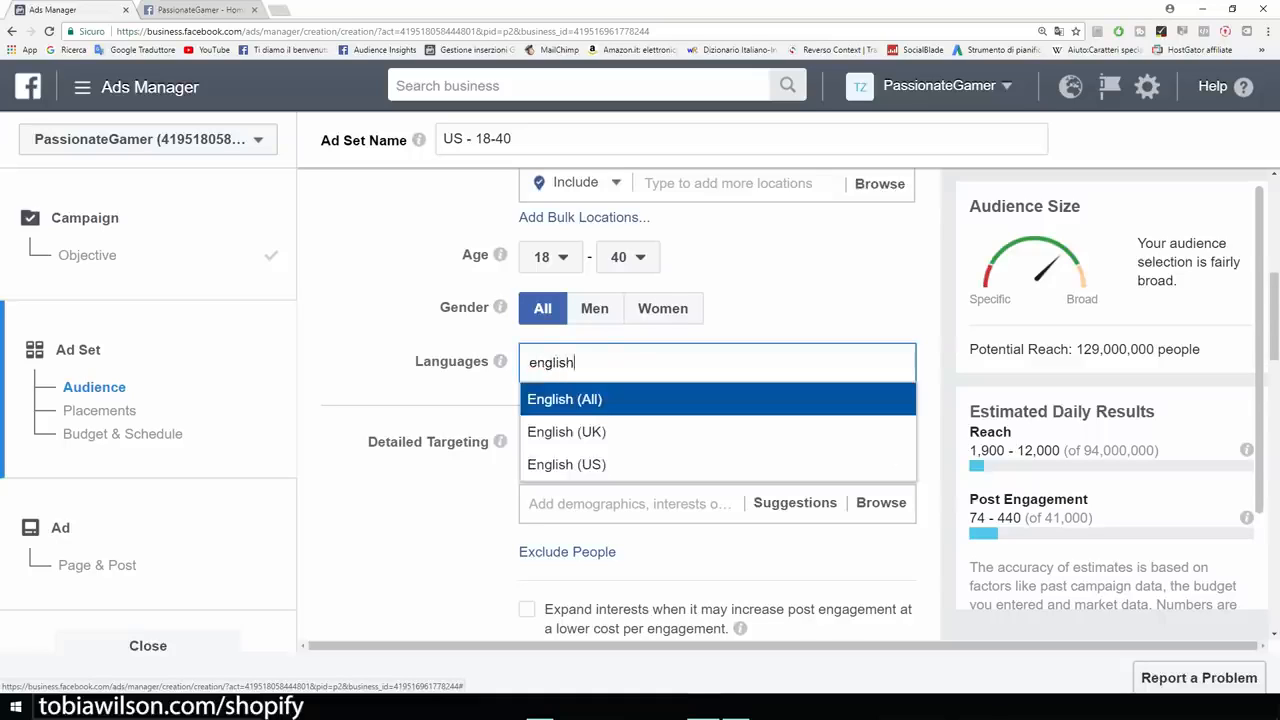
{"action": "key", "text": "Return"}
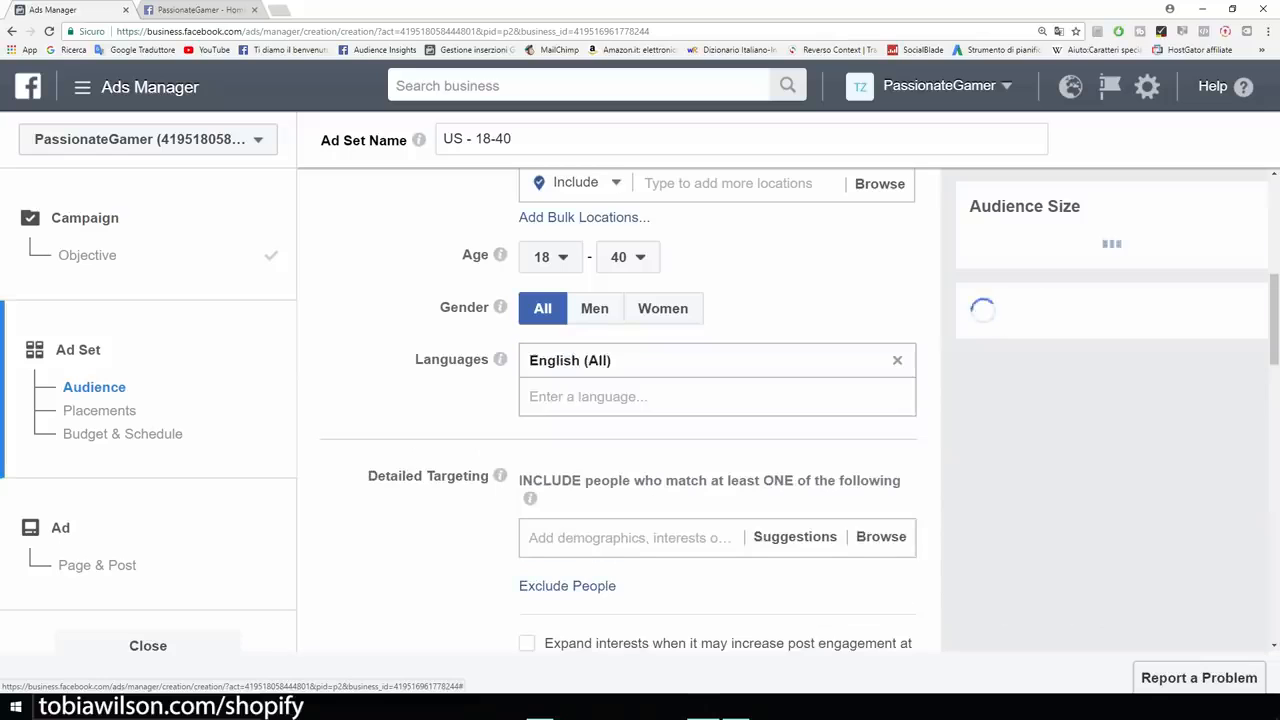
{"action": "scroll", "coordinate": [618, 410], "scroll_direction": "up", "scroll_amount": 2}
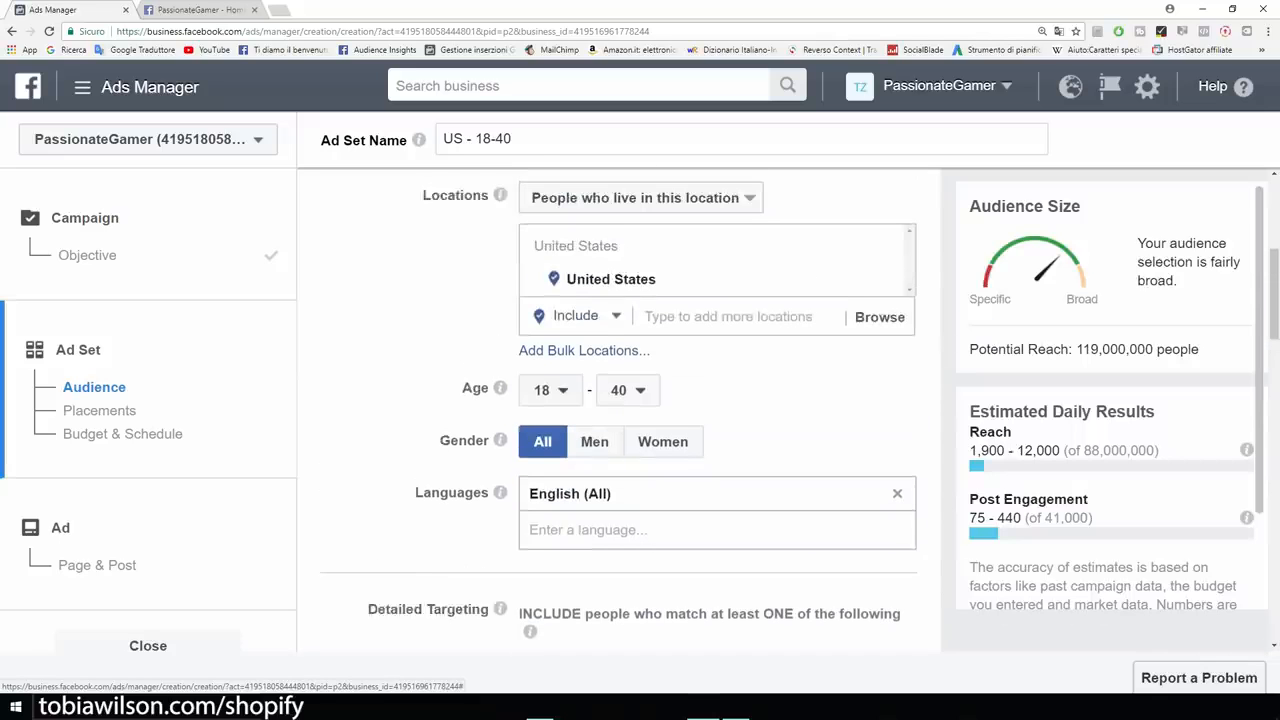
{"action": "scroll", "coordinate": [618, 410], "scroll_direction": "down", "scroll_amount": 5}
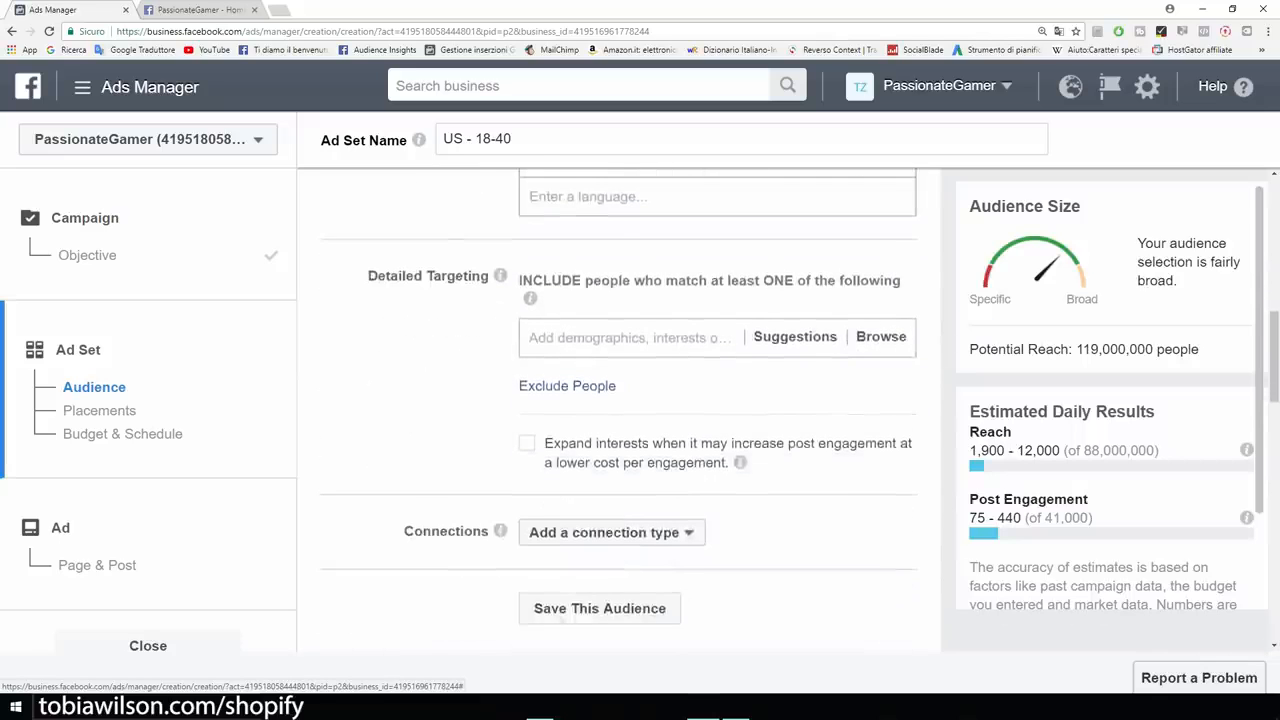
{"action": "scroll", "coordinate": [618, 410], "scroll_direction": "up", "scroll_amount": 1}
{"action": "scroll", "coordinate": [618, 410], "scroll_direction": "down", "scroll_amount": 2}
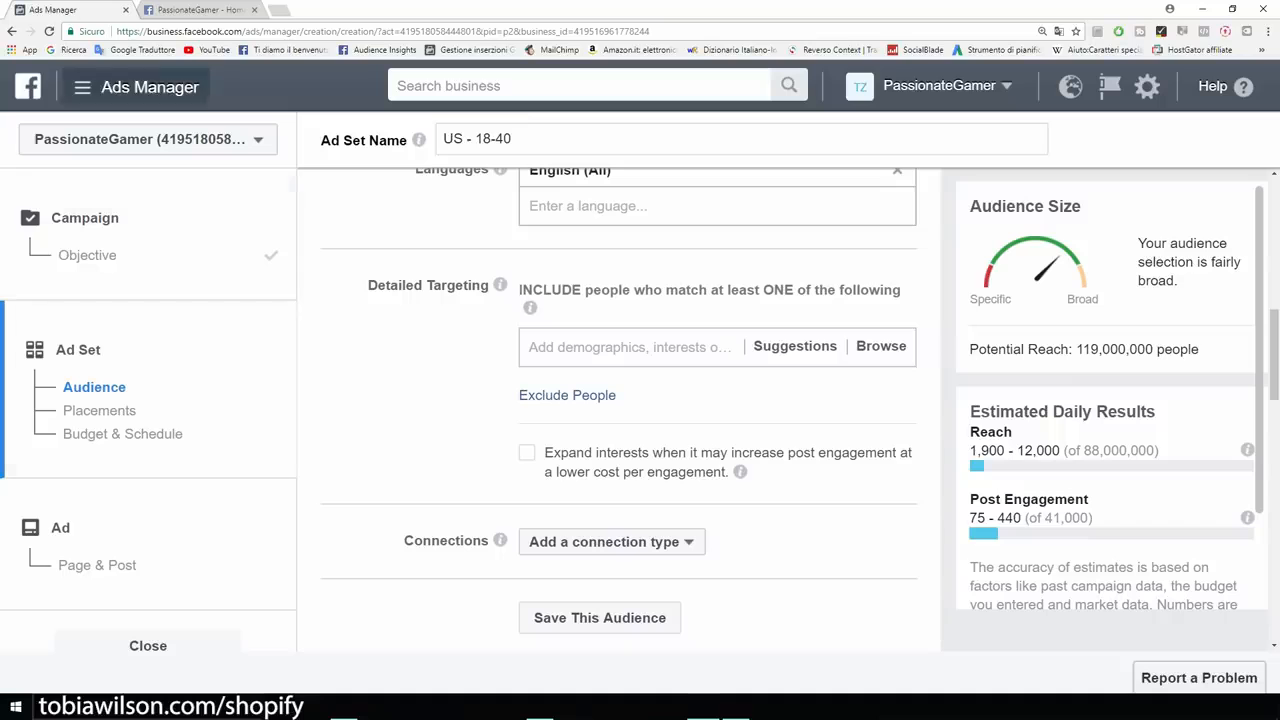
{"action": "left_click", "coordinate": [205, 10]}
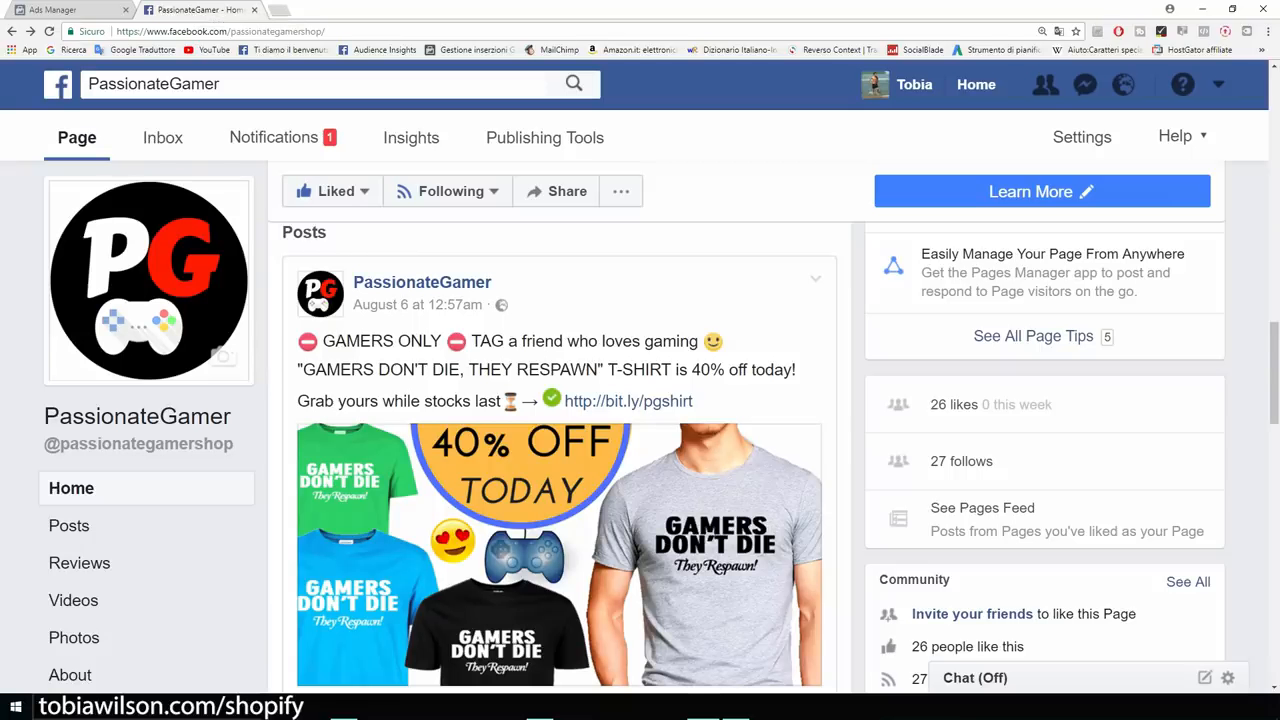
{"action": "scroll", "coordinate": [660, 428], "scroll_direction": "down", "scroll_amount": 1}
{"action": "scroll", "coordinate": [560, 450], "scroll_direction": "down", "scroll_amount": 8}
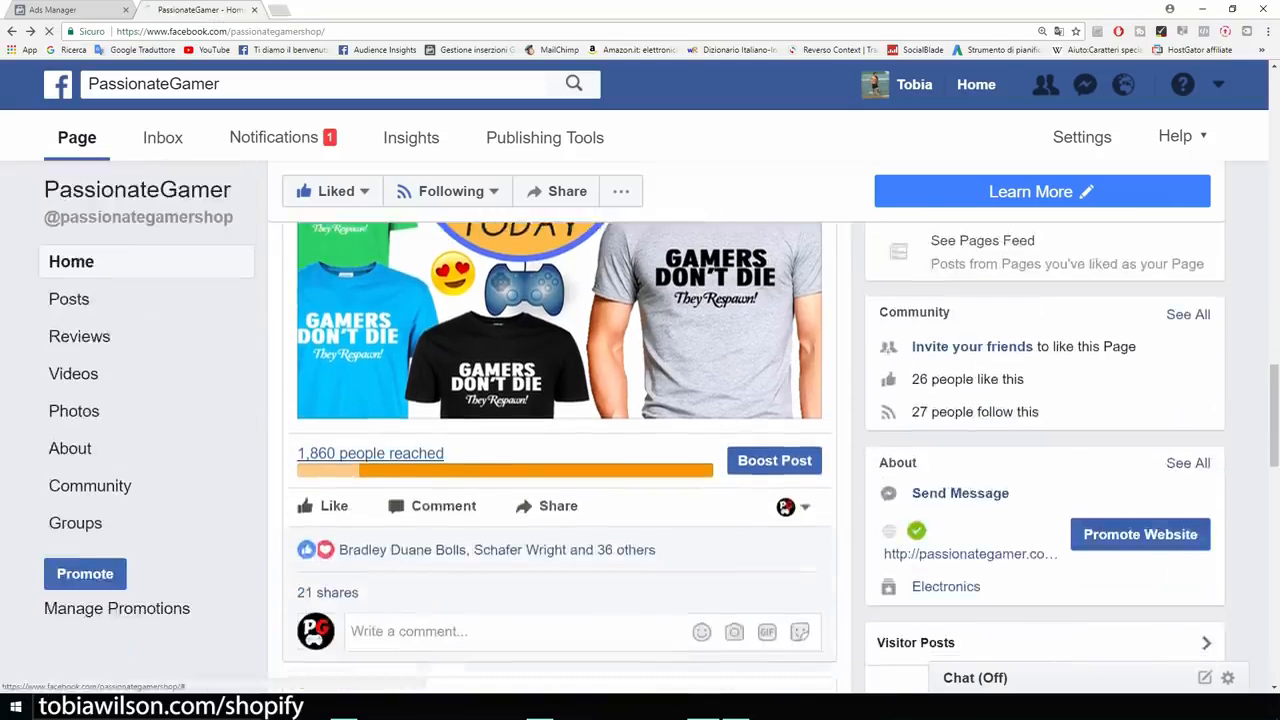
{"action": "scroll", "coordinate": [560, 450], "scroll_direction": "up", "scroll_amount": 5}
{"action": "scroll", "coordinate": [560, 450], "scroll_direction": "up", "scroll_amount": 5}
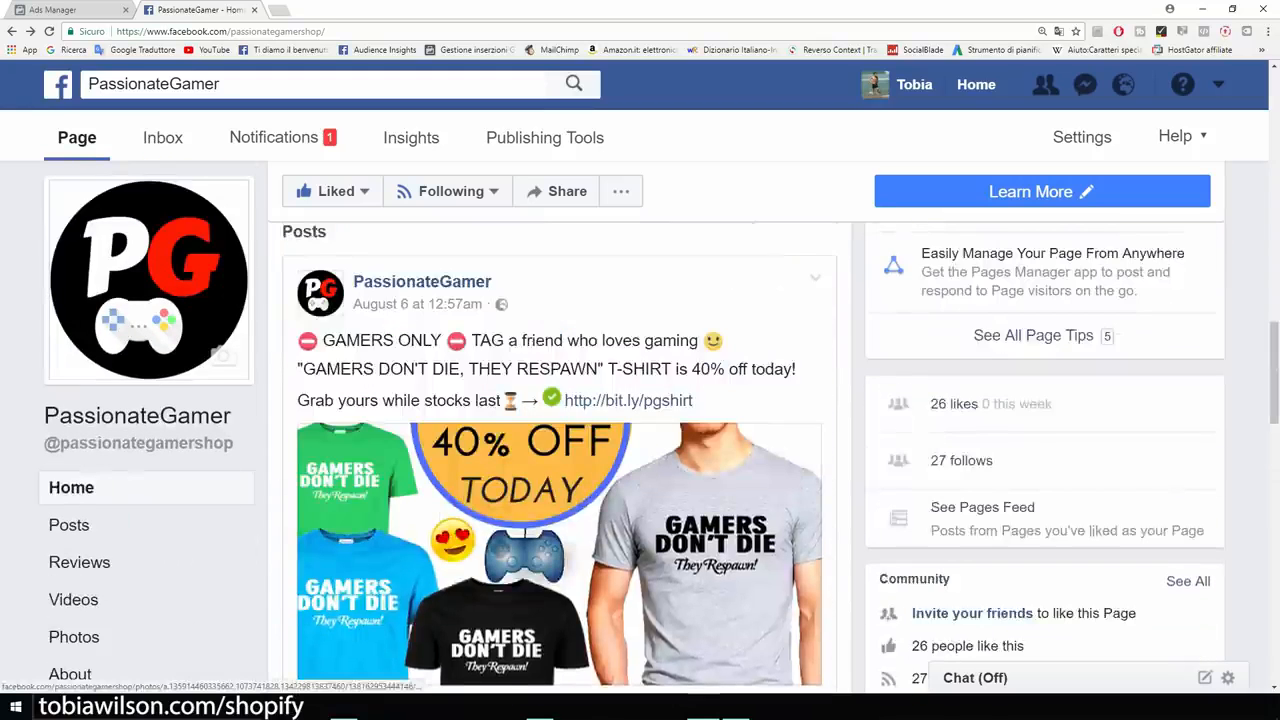
{"action": "scroll", "coordinate": [560, 450], "scroll_direction": "down", "scroll_amount": 1}
{"action": "left_click", "coordinate": [72, 10]}
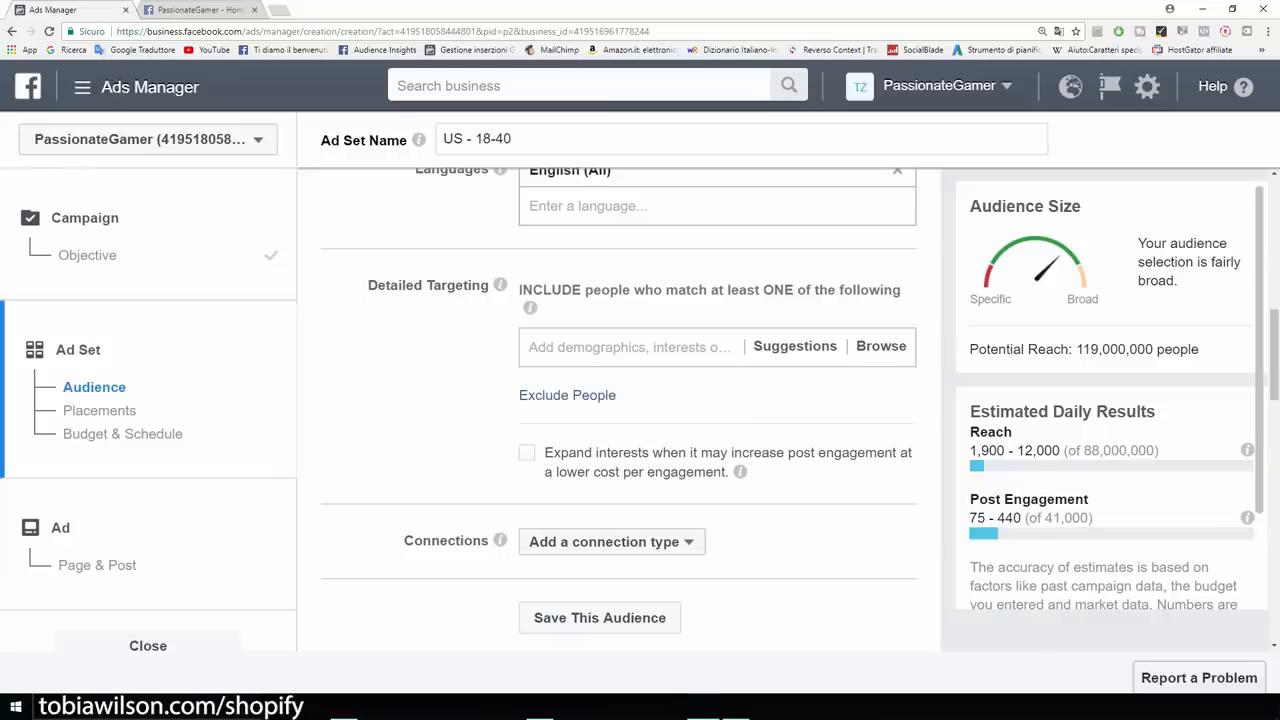
Add the Gamer interest to detailed targeting, showing 16,000,000 potential reach.
{"action": "left_click", "coordinate": [630, 347]}
{"action": "type", "text": "gamer"}
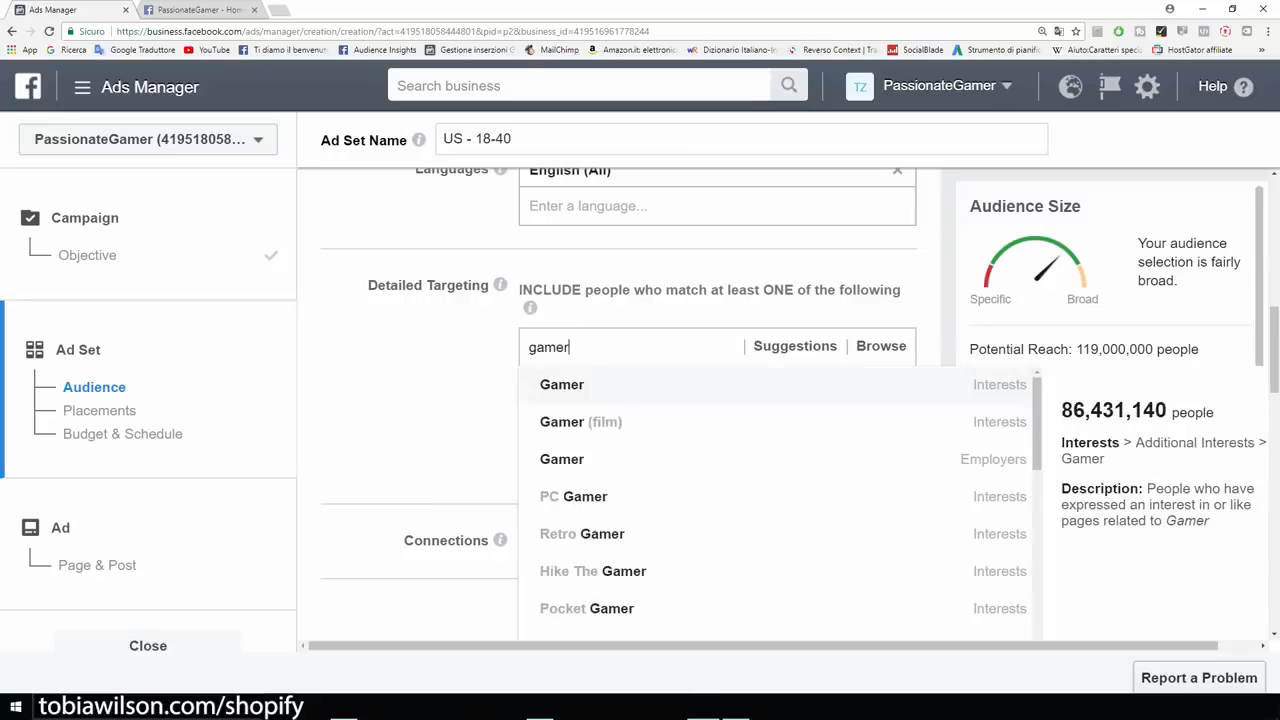
{"action": "key", "text": "Return"}
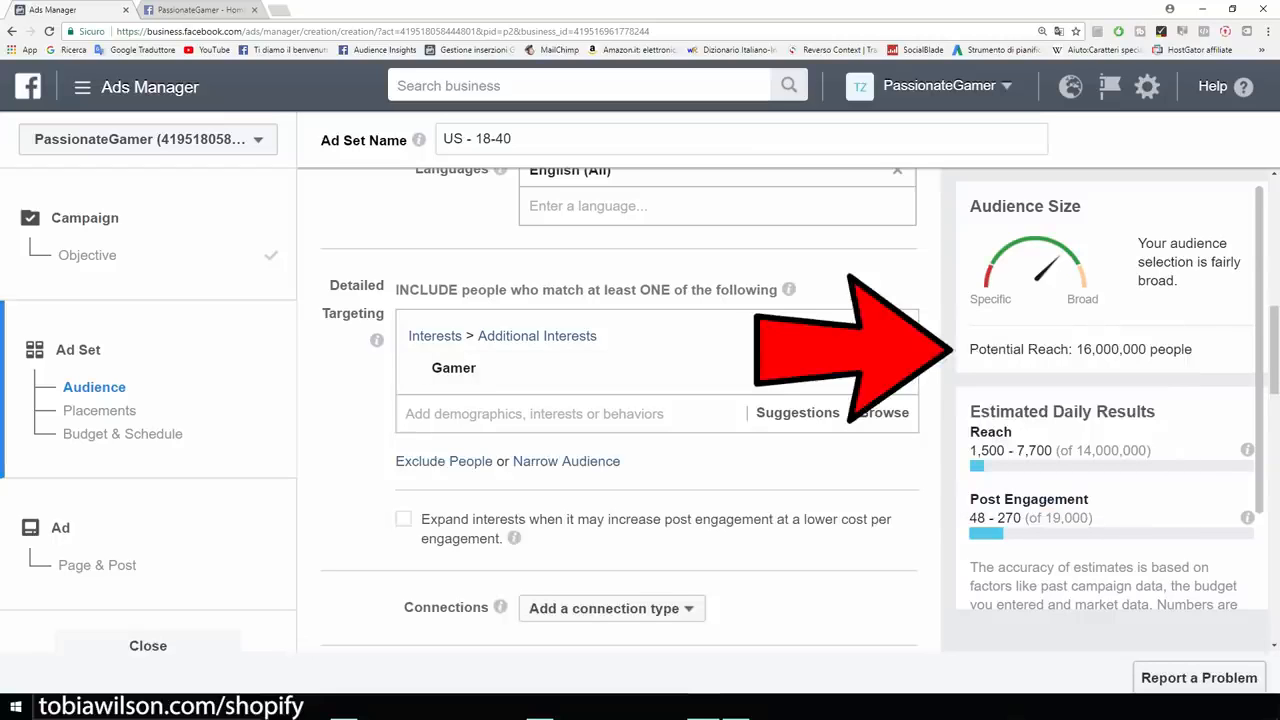
{"action": "left_click_drag", "start_coordinate": [969, 349], "coordinate": [1192, 349]}
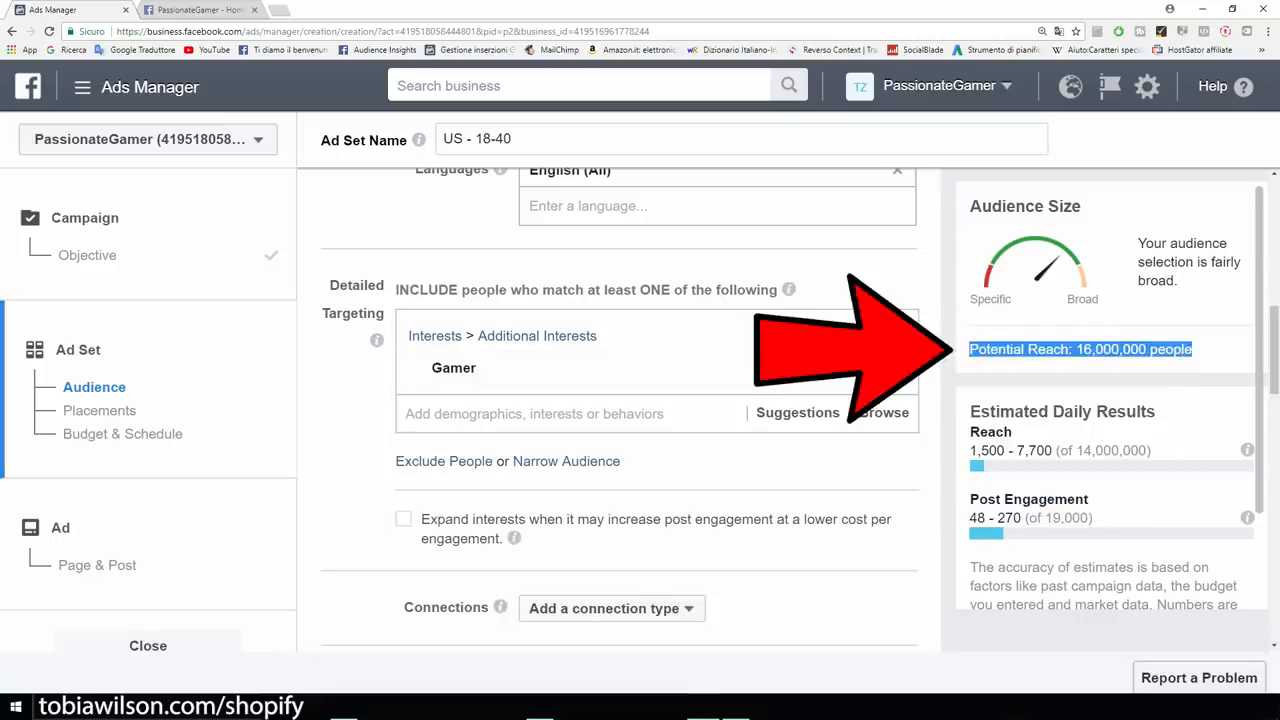
{"action": "left_click", "coordinate": [1192, 349]}
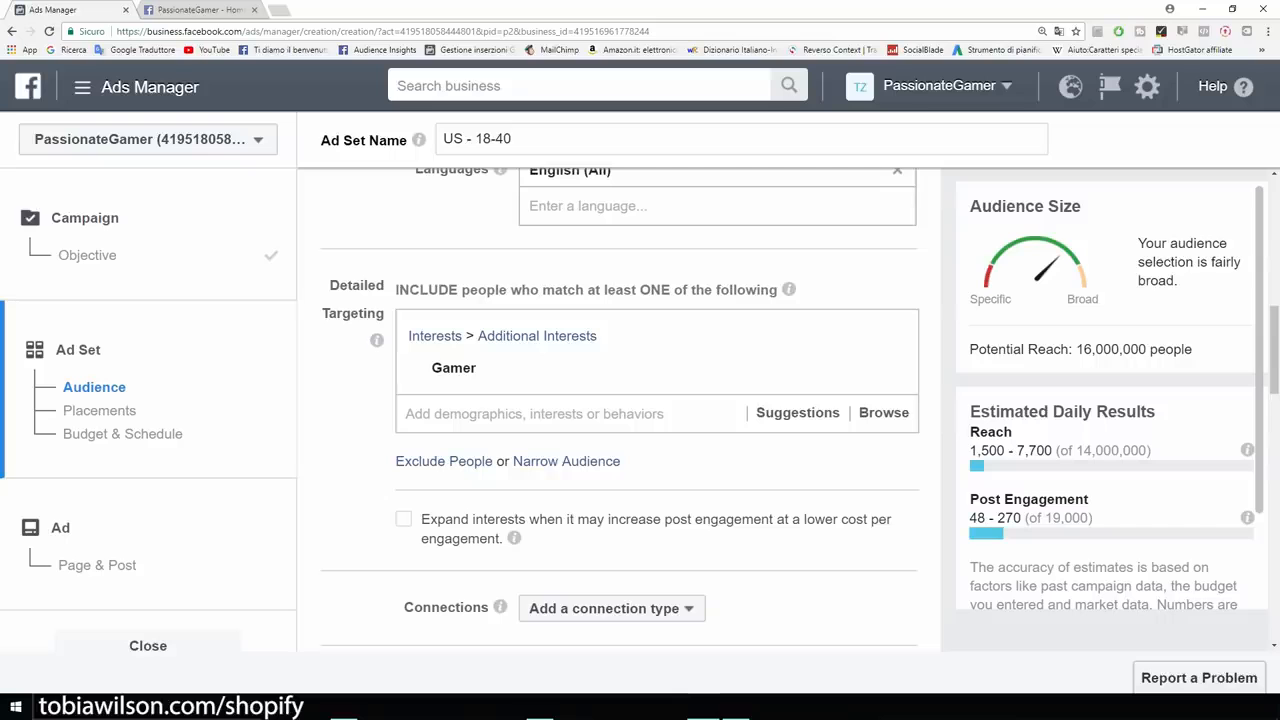
Add the Video games interest to detailed targeting.
{"action": "scroll", "coordinate": [620, 410], "scroll_direction": "up", "scroll_amount": 1}
{"action": "scroll", "coordinate": [620, 410], "scroll_direction": "down", "scroll_amount": 3}
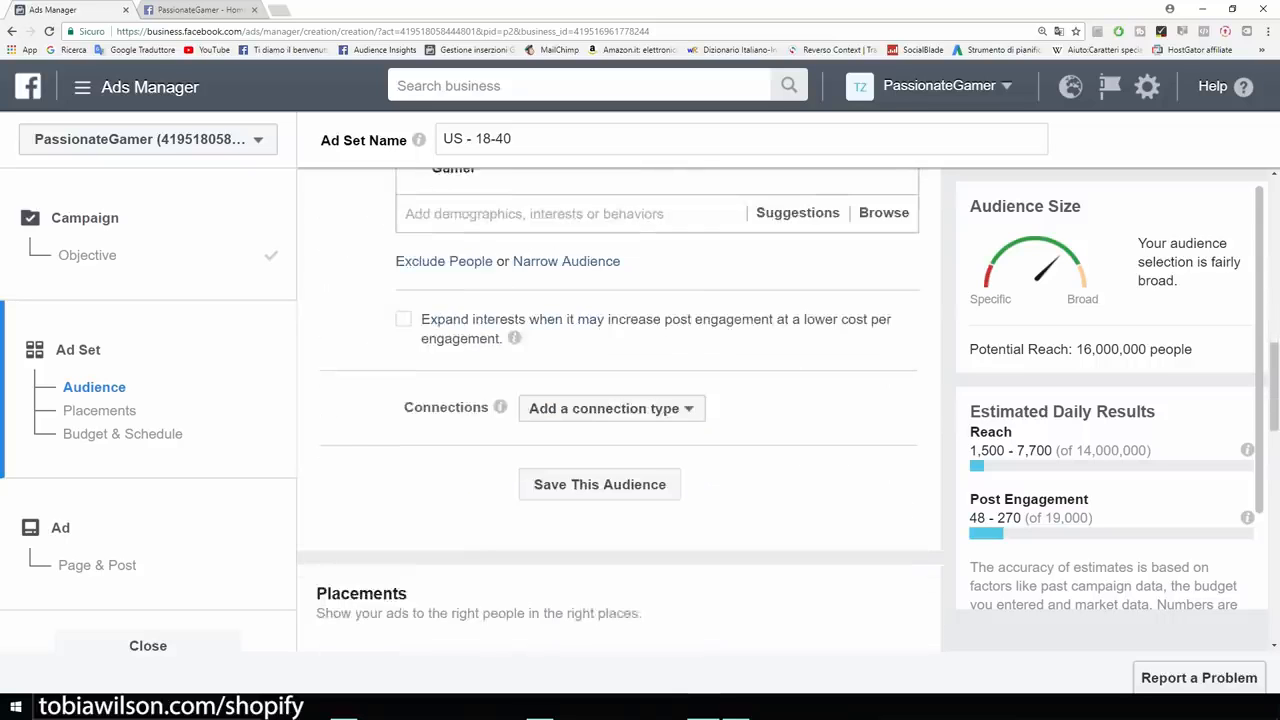
{"action": "scroll", "coordinate": [620, 410], "scroll_direction": "up", "scroll_amount": 3}
{"action": "scroll", "coordinate": [620, 410], "scroll_direction": "down", "scroll_amount": 1}
{"action": "scroll", "coordinate": [620, 410], "scroll_direction": "up", "scroll_amount": 1}
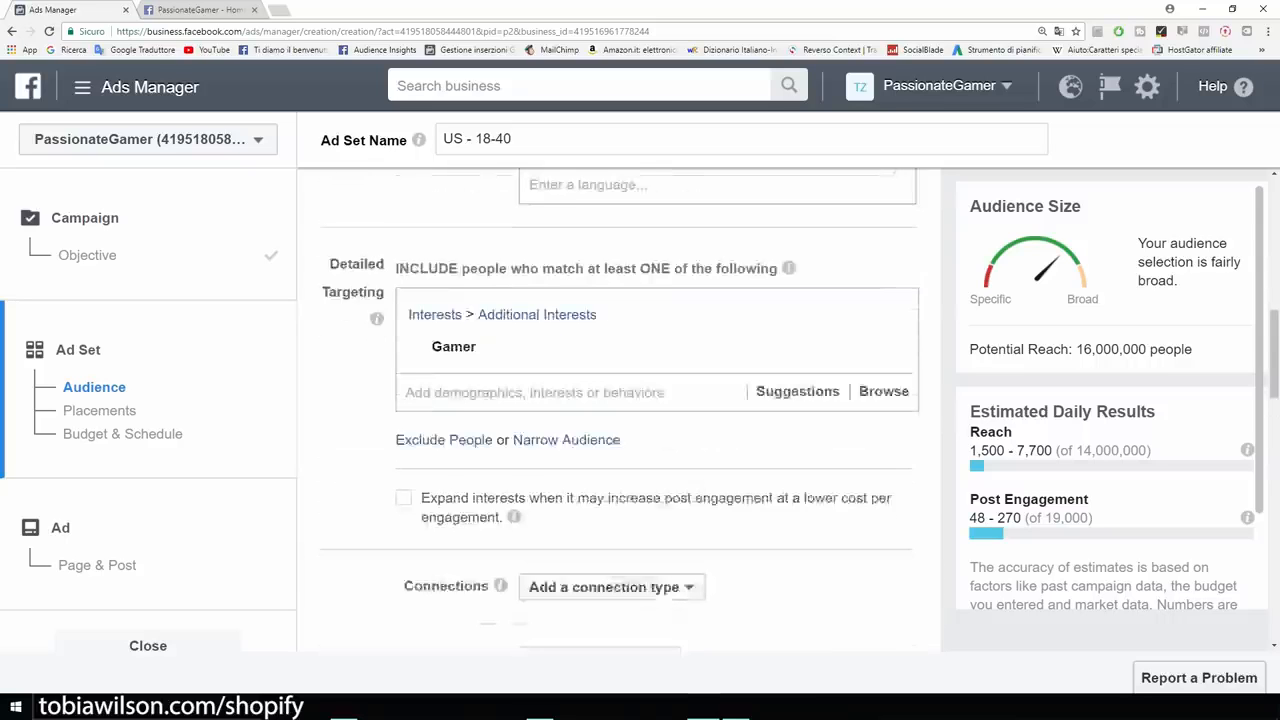
{"action": "scroll", "coordinate": [620, 410], "scroll_direction": "down", "scroll_amount": 1}
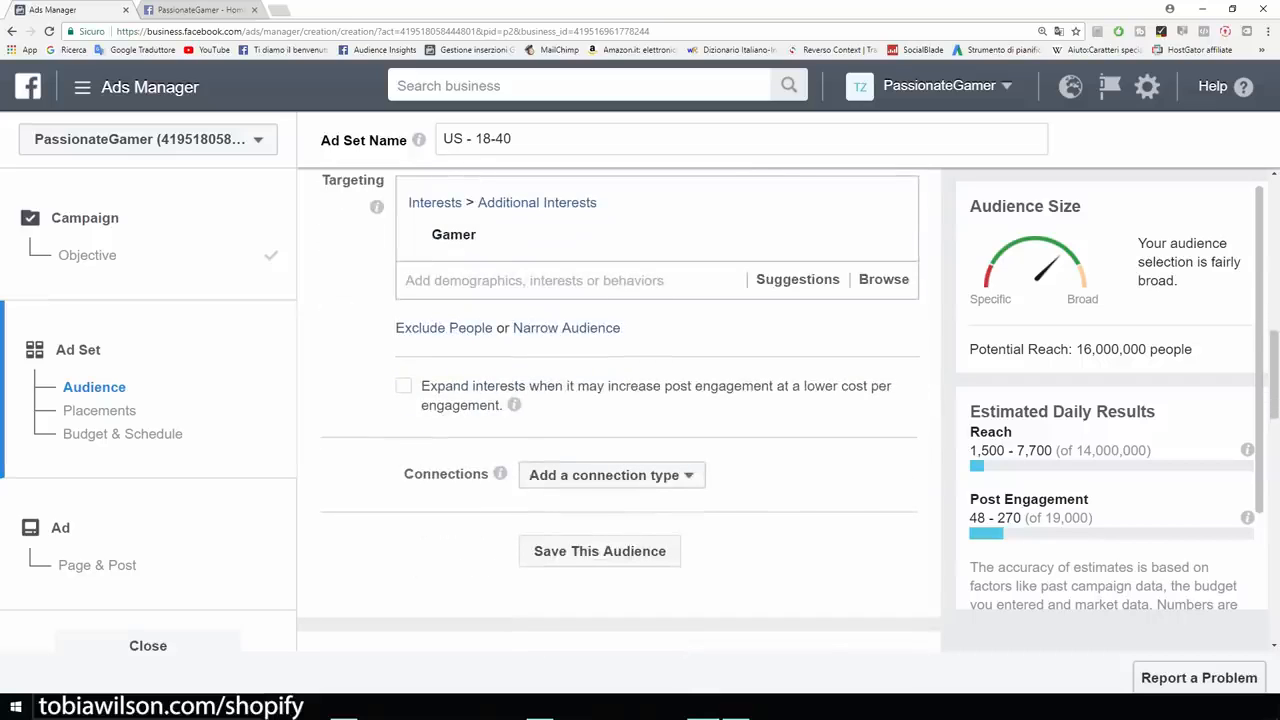
{"action": "scroll", "coordinate": [620, 410], "scroll_direction": "up", "scroll_amount": 1}
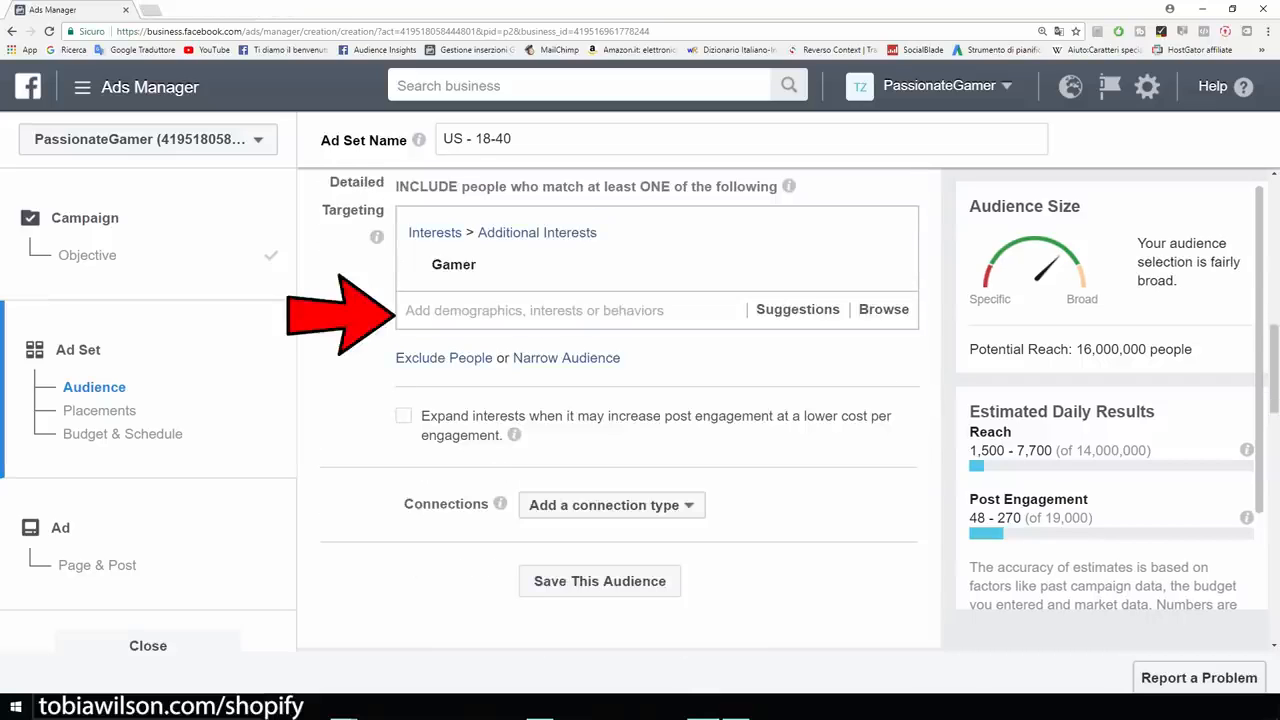
{"action": "mouse_move", "coordinate": [620, 265]}
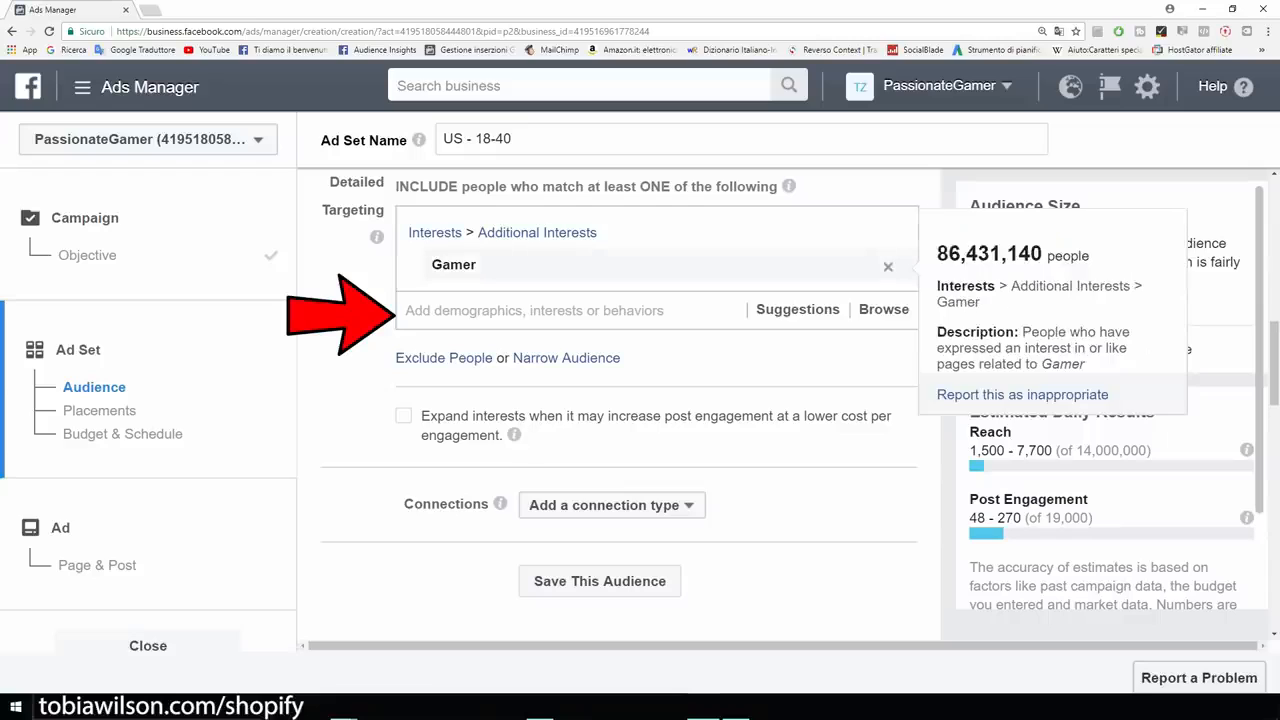
{"action": "left_click", "coordinate": [560, 311]}
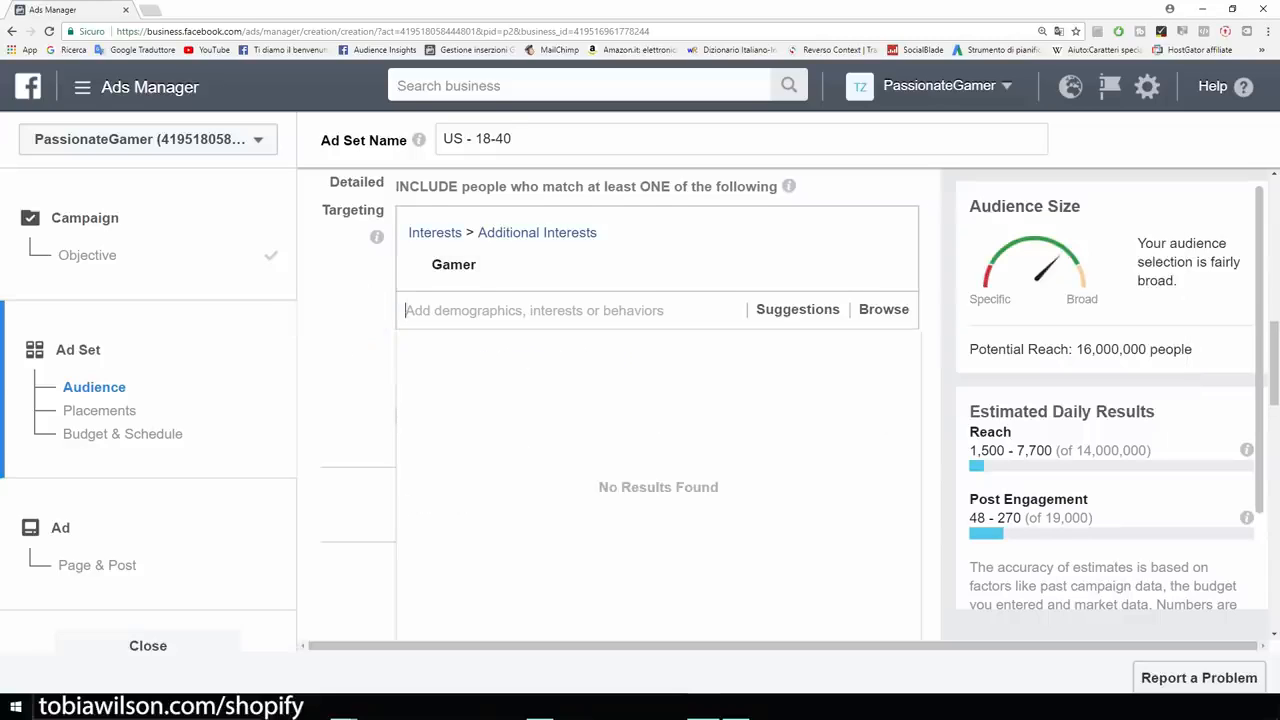
{"action": "type", "text": "v"}
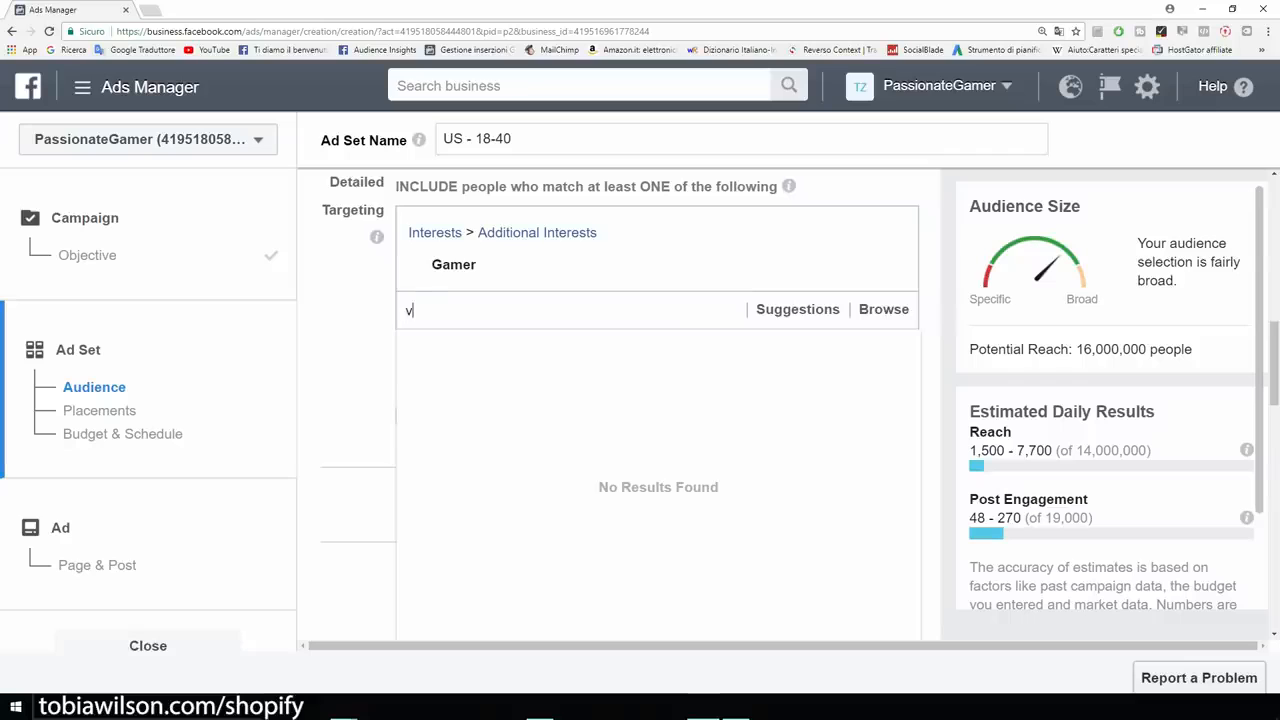
{"action": "type", "text": "ideo games"}
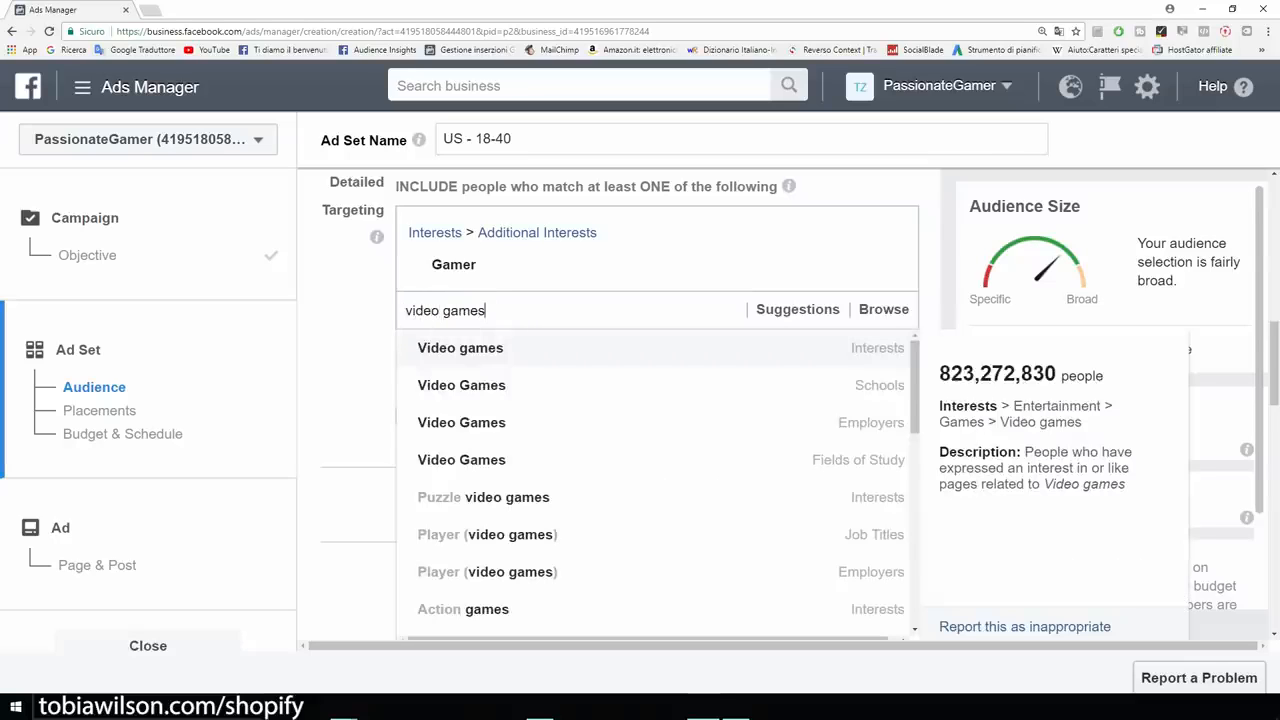
{"action": "key", "text": "Return"}
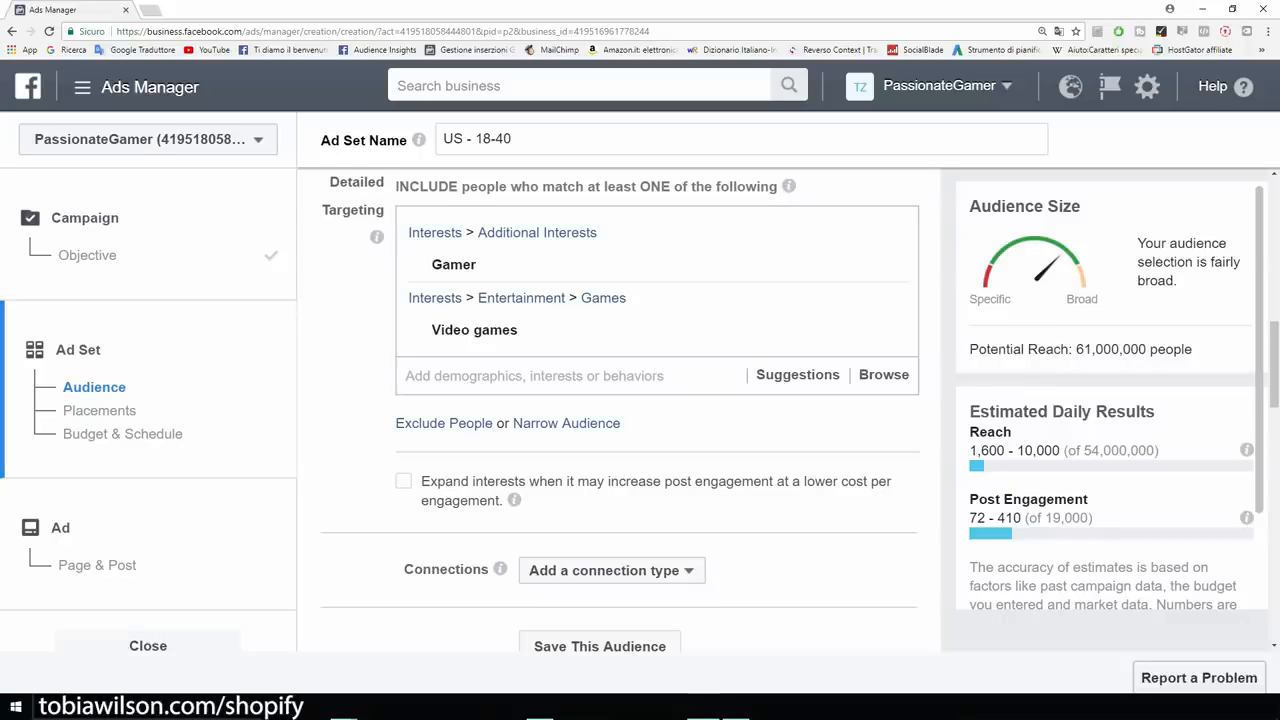
Add a must-also-match narrowing group and bring up the Venn diagram image.
{"action": "mouse_move", "coordinate": [480, 265]}
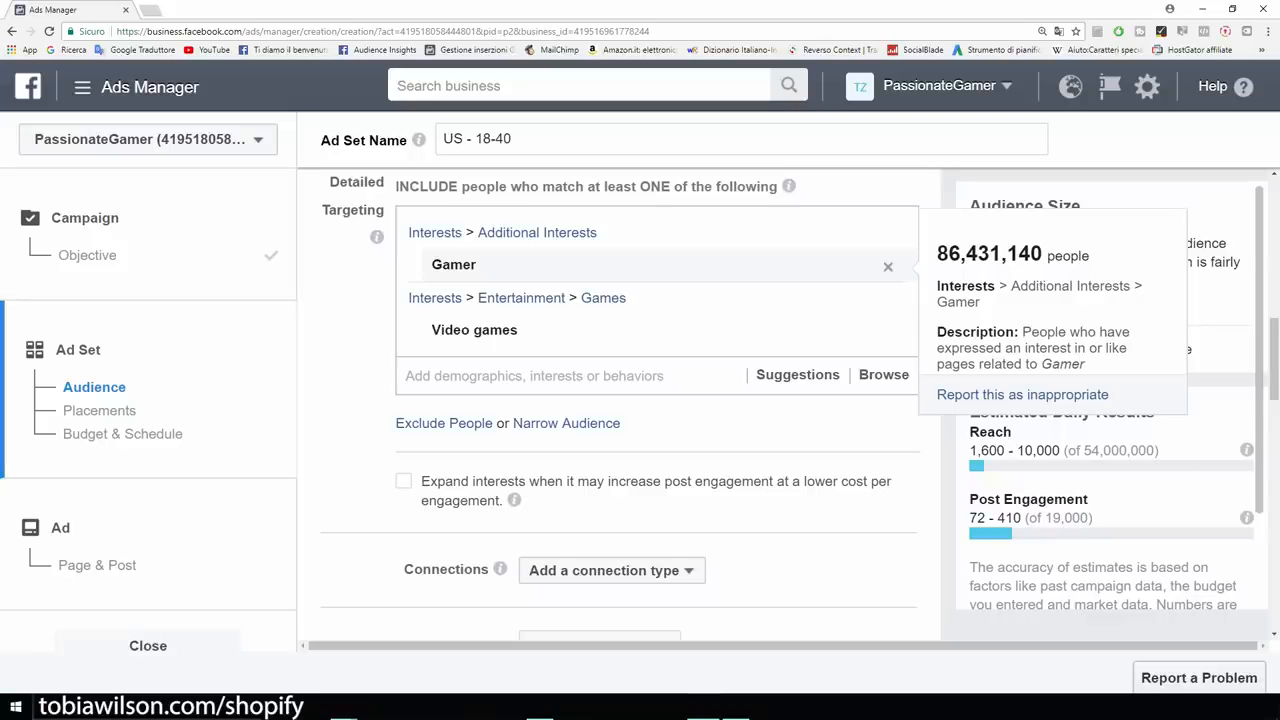
{"action": "mouse_move", "coordinate": [480, 330]}
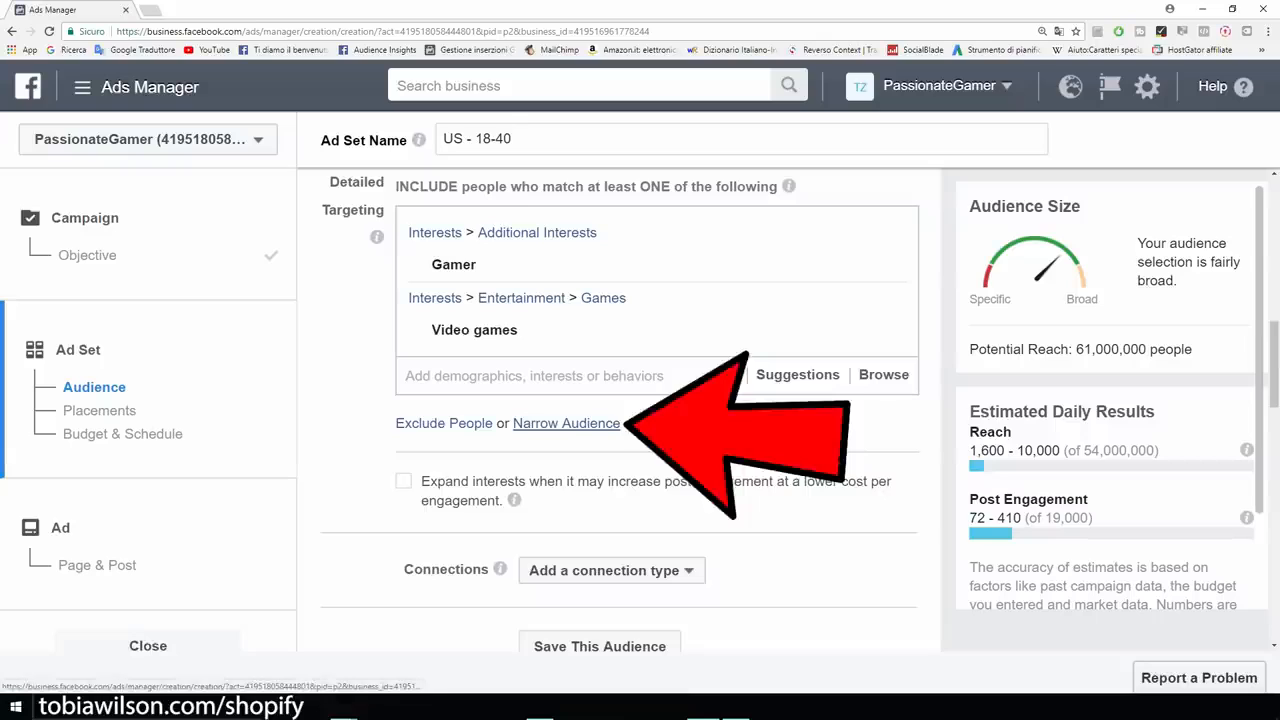
{"action": "left_click", "coordinate": [566, 423]}
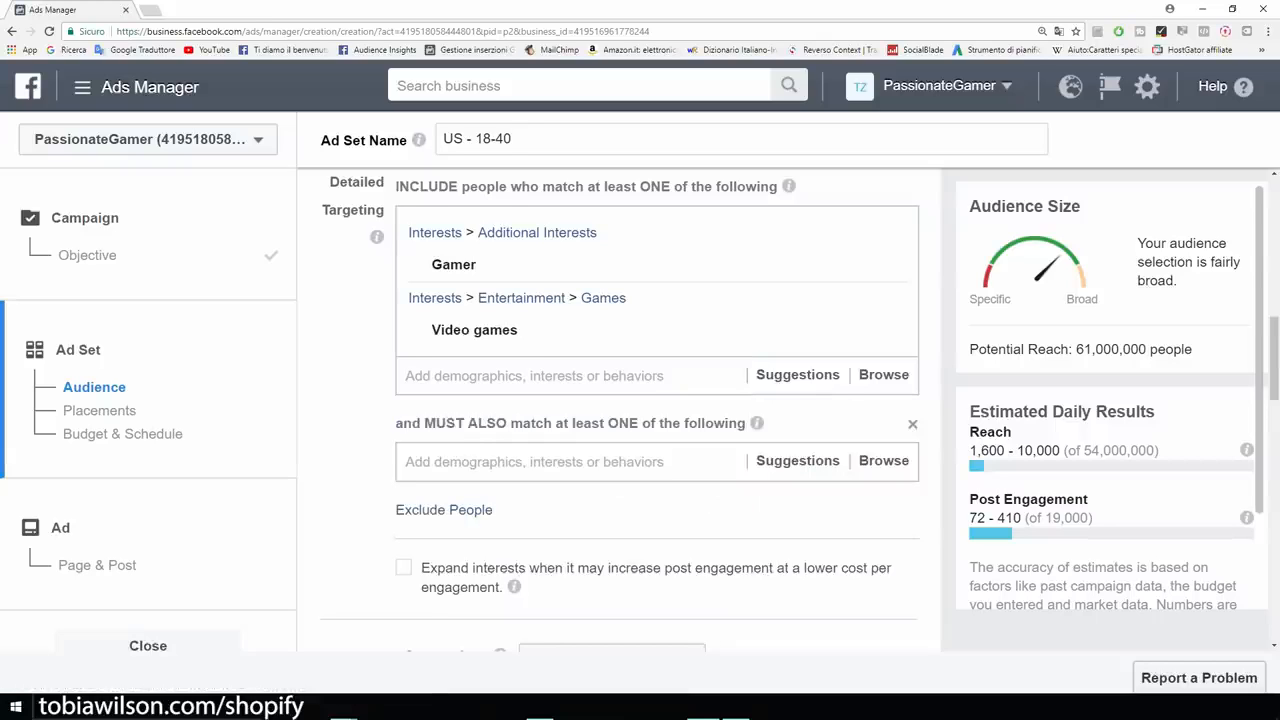
{"action": "left_click", "coordinate": [534, 462]}
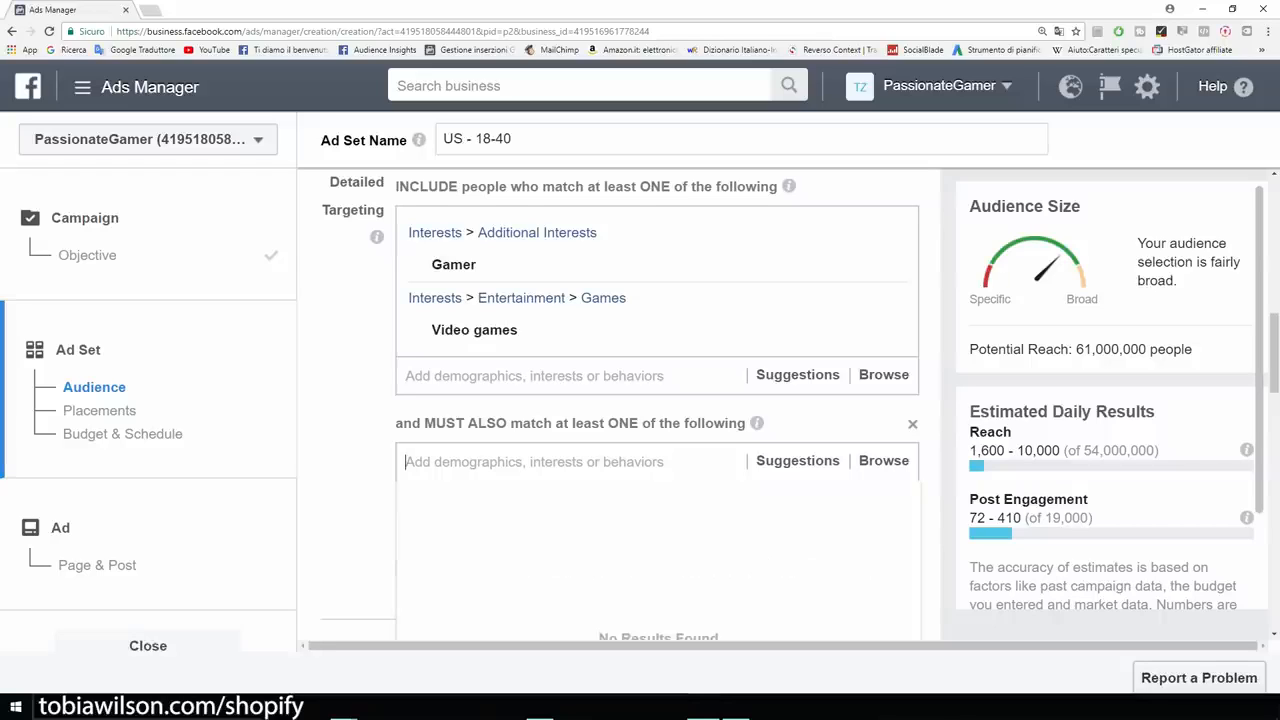
{"action": "key", "text": "Escape"}
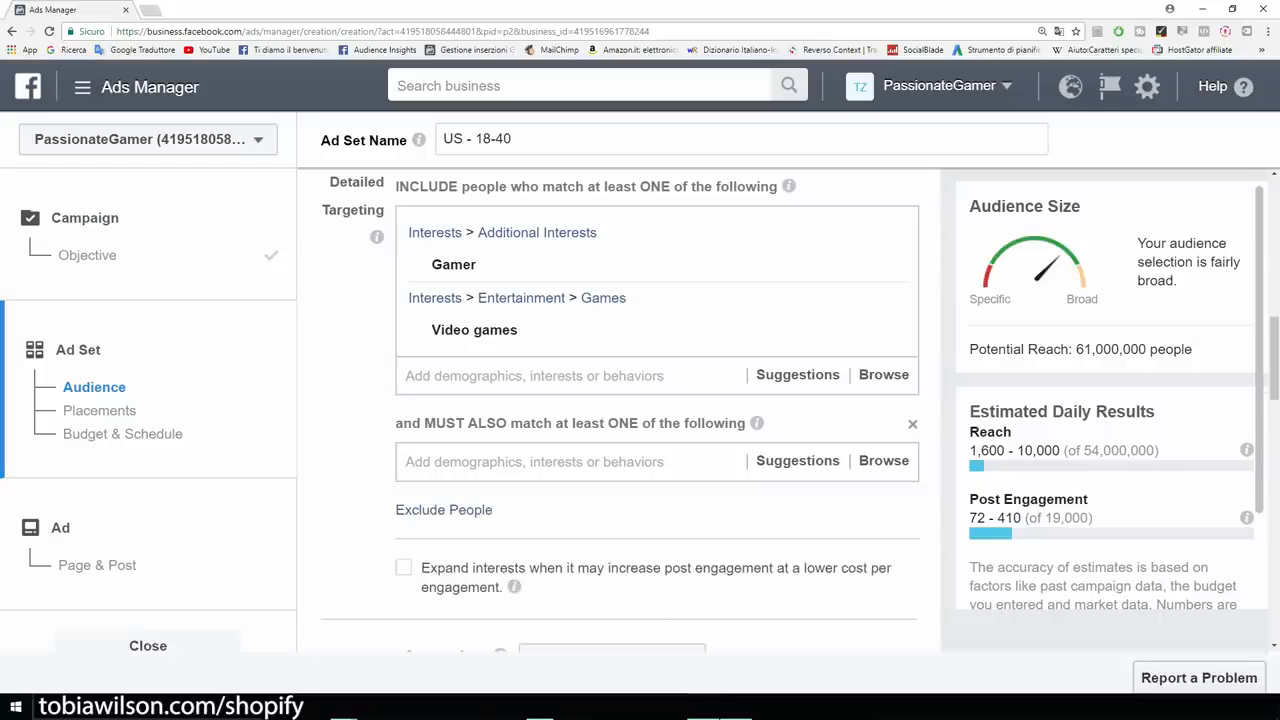
{"action": "left_click", "coordinate": [736, 707]}
Put iBuyPower, Alienware, Logitech and Razer Inc. in the narrowing group, cutting reach to 1,600,000.
{"action": "left_click", "coordinate": [534, 462]}
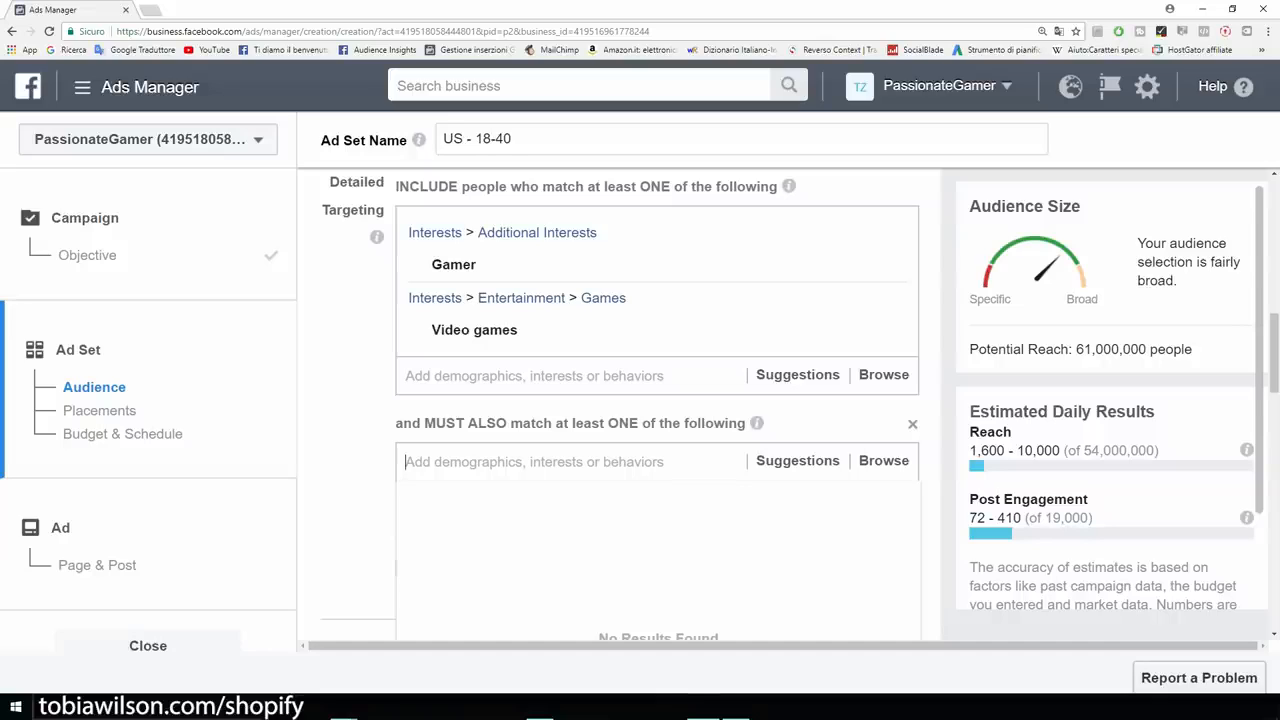
{"action": "type", "text": "ibuy"}
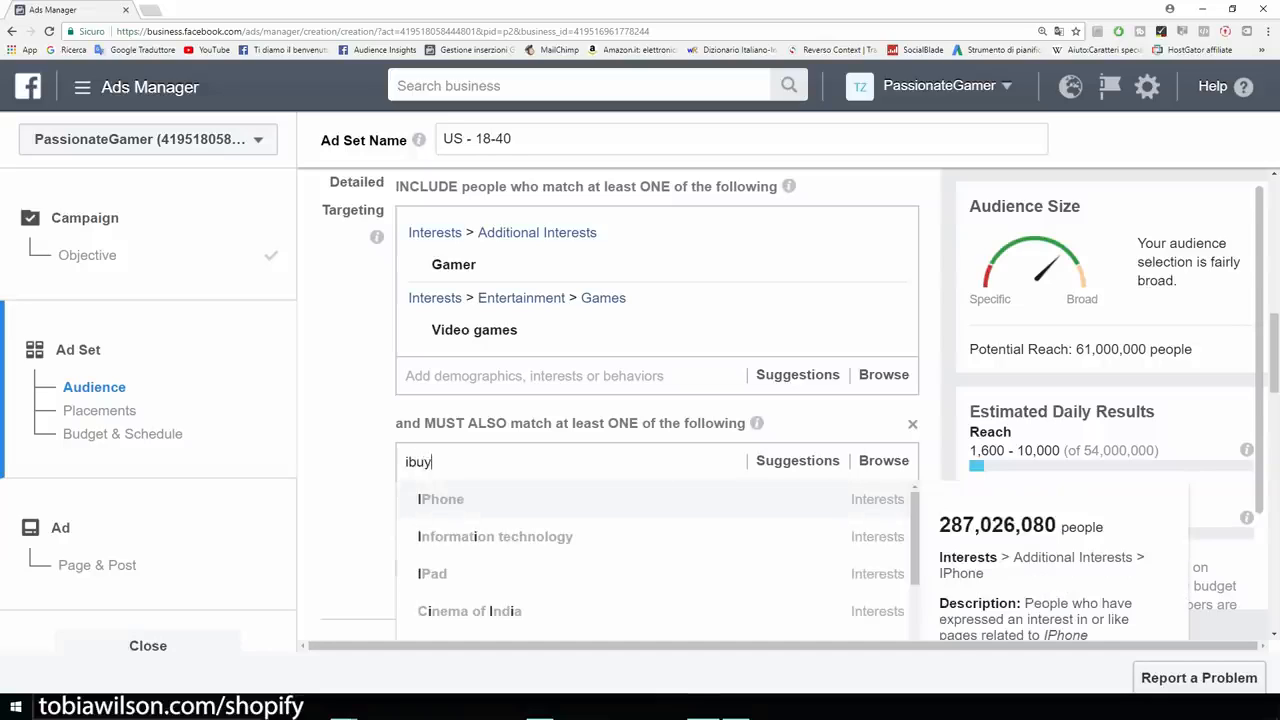
{"action": "type", "text": "power"}
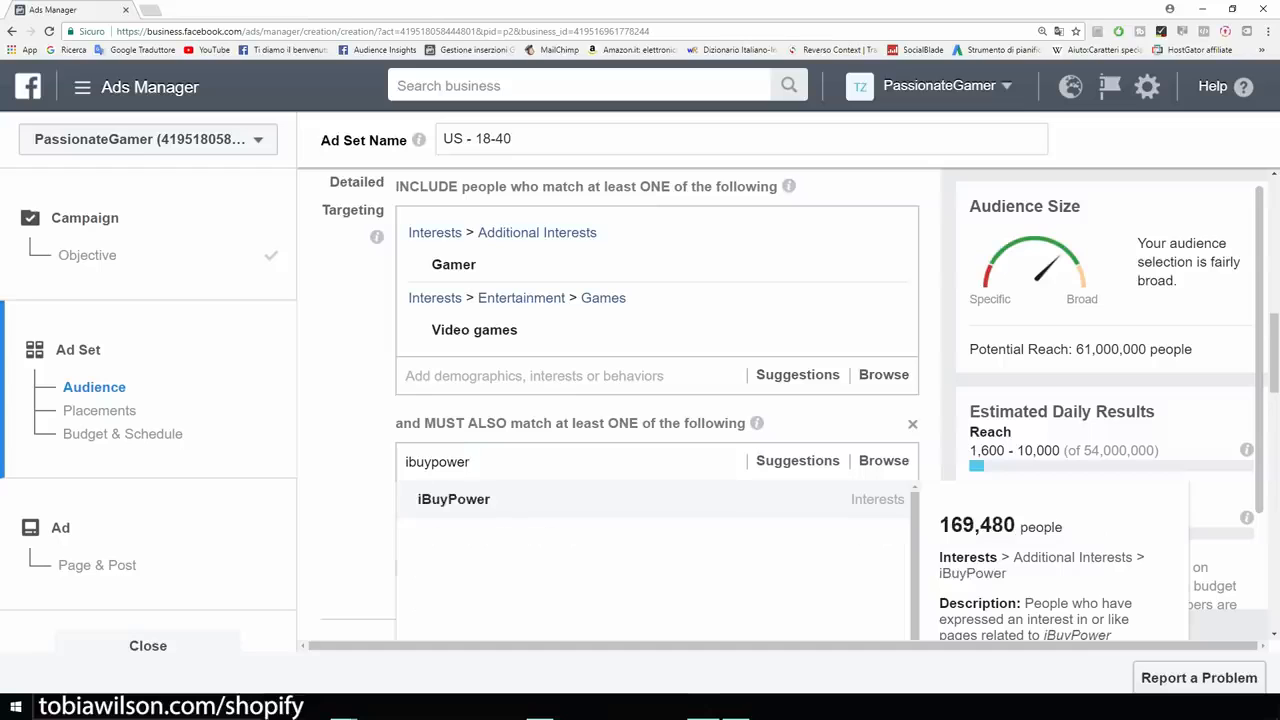
{"action": "key", "text": "Return"}
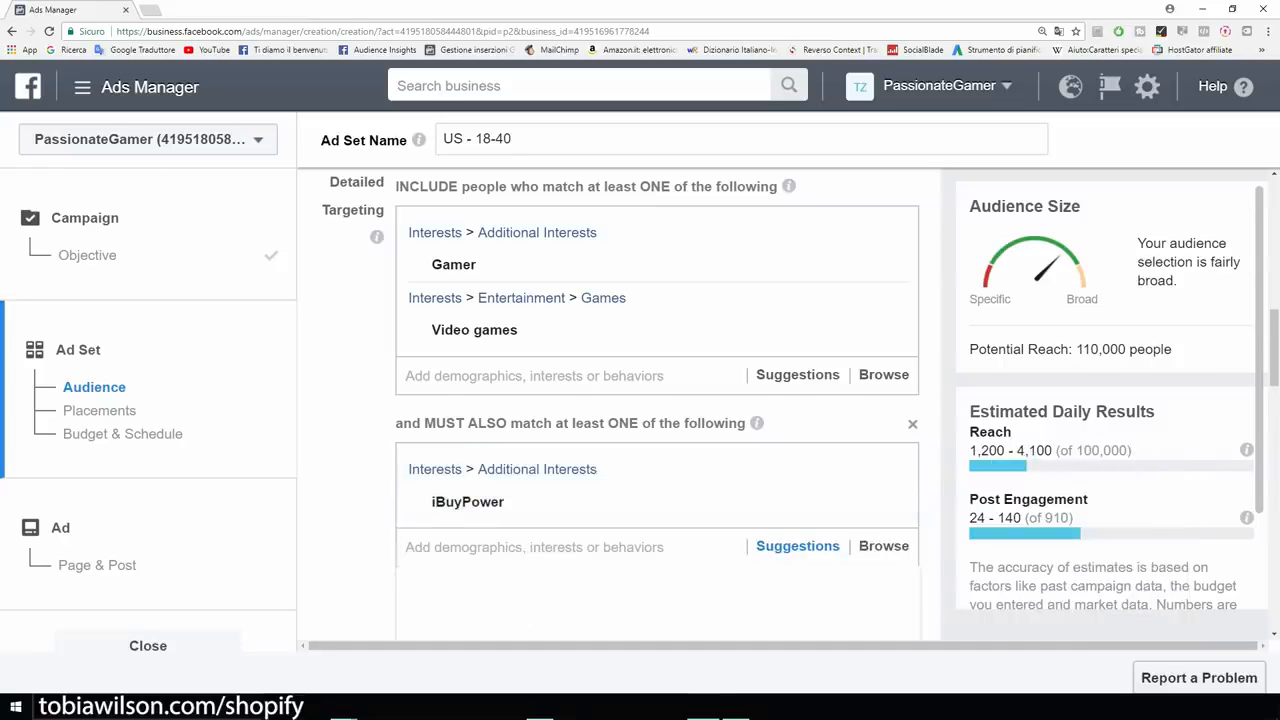
{"action": "scroll", "coordinate": [600, 423], "scroll_direction": "down", "scroll_amount": 3}
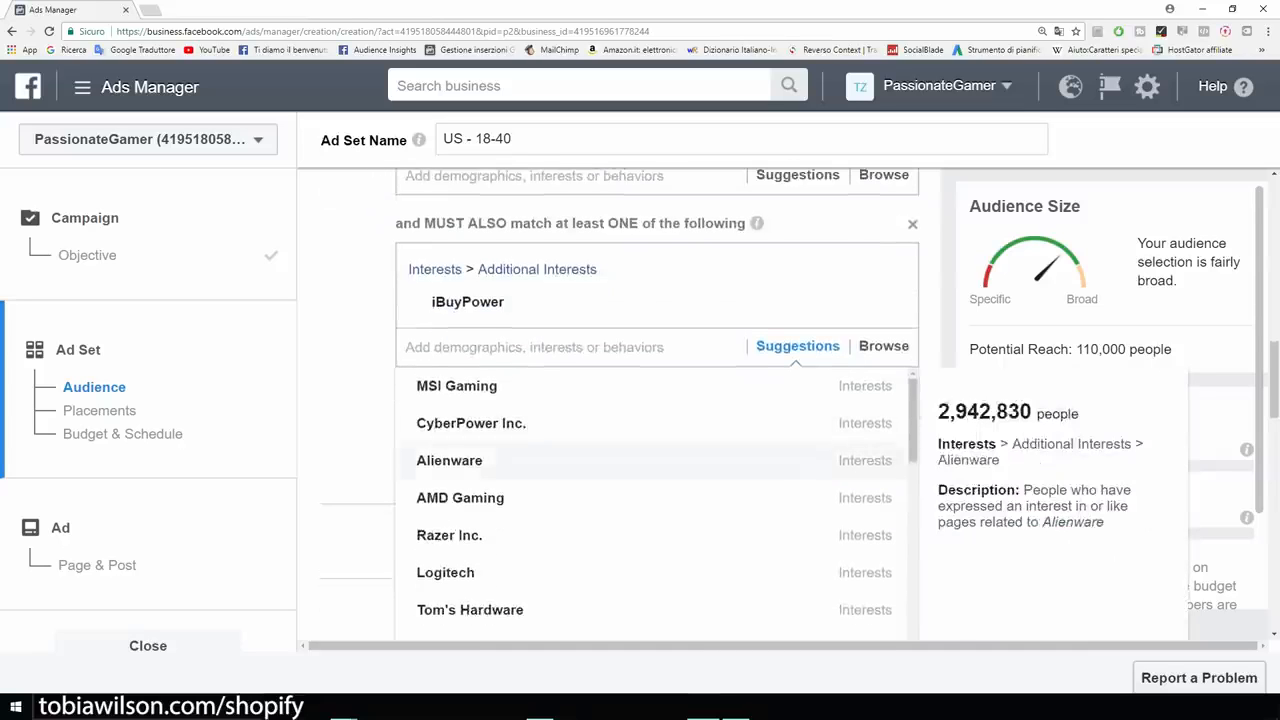
{"action": "left_click", "coordinate": [465, 460]}
{"action": "scroll", "coordinate": [450, 480], "scroll_direction": "down", "scroll_amount": 2}
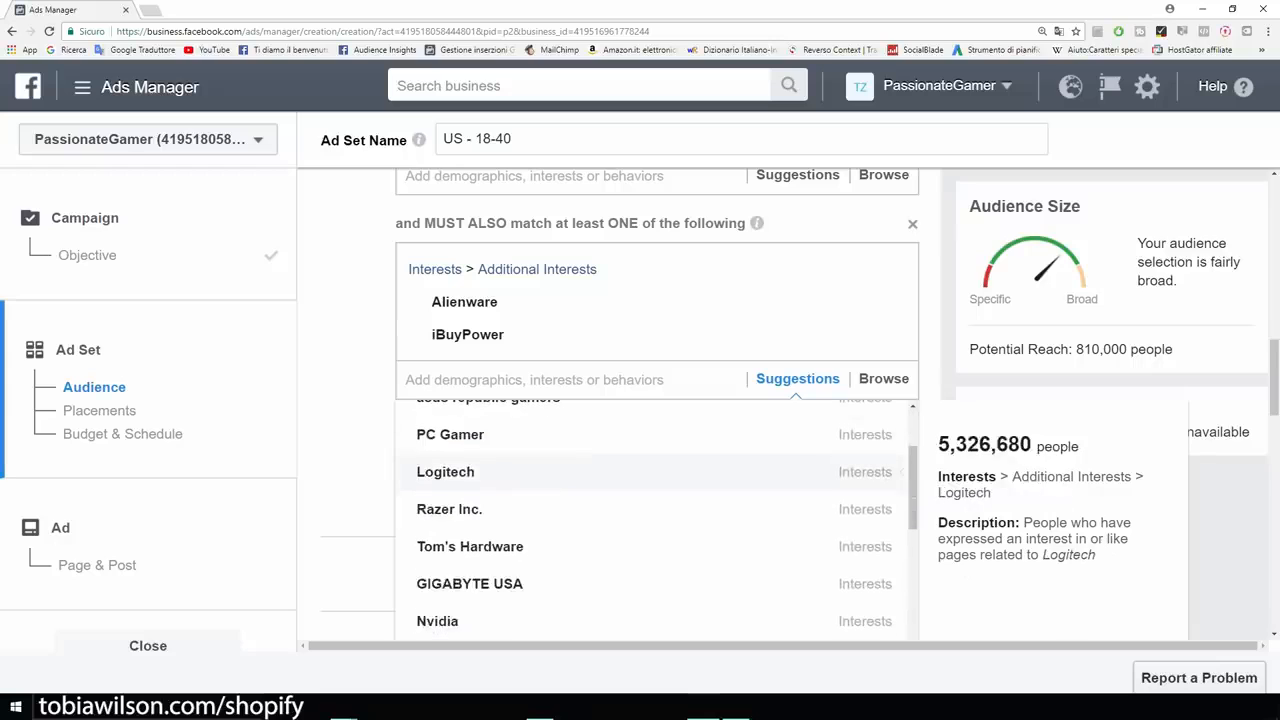
{"action": "left_click", "coordinate": [445, 471]}
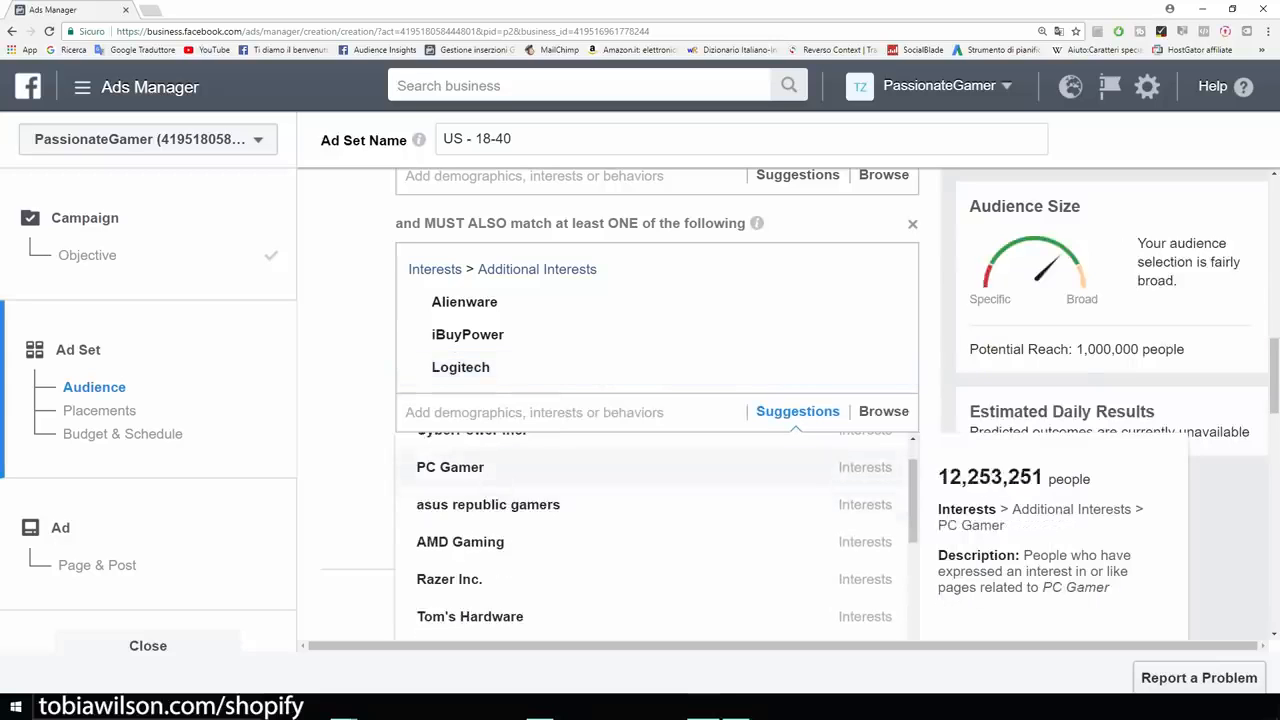
{"action": "left_click", "coordinate": [449, 579]}
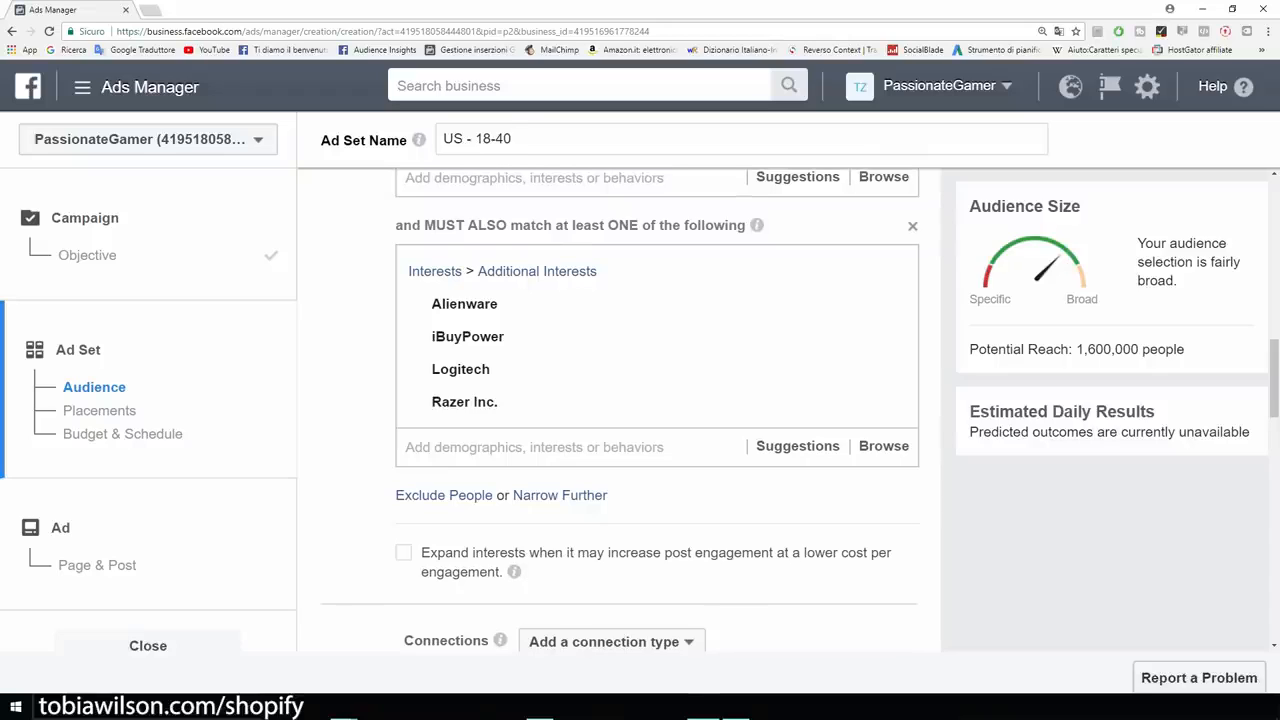
{"action": "left_click_drag", "start_coordinate": [1184, 349], "coordinate": [968, 349]}
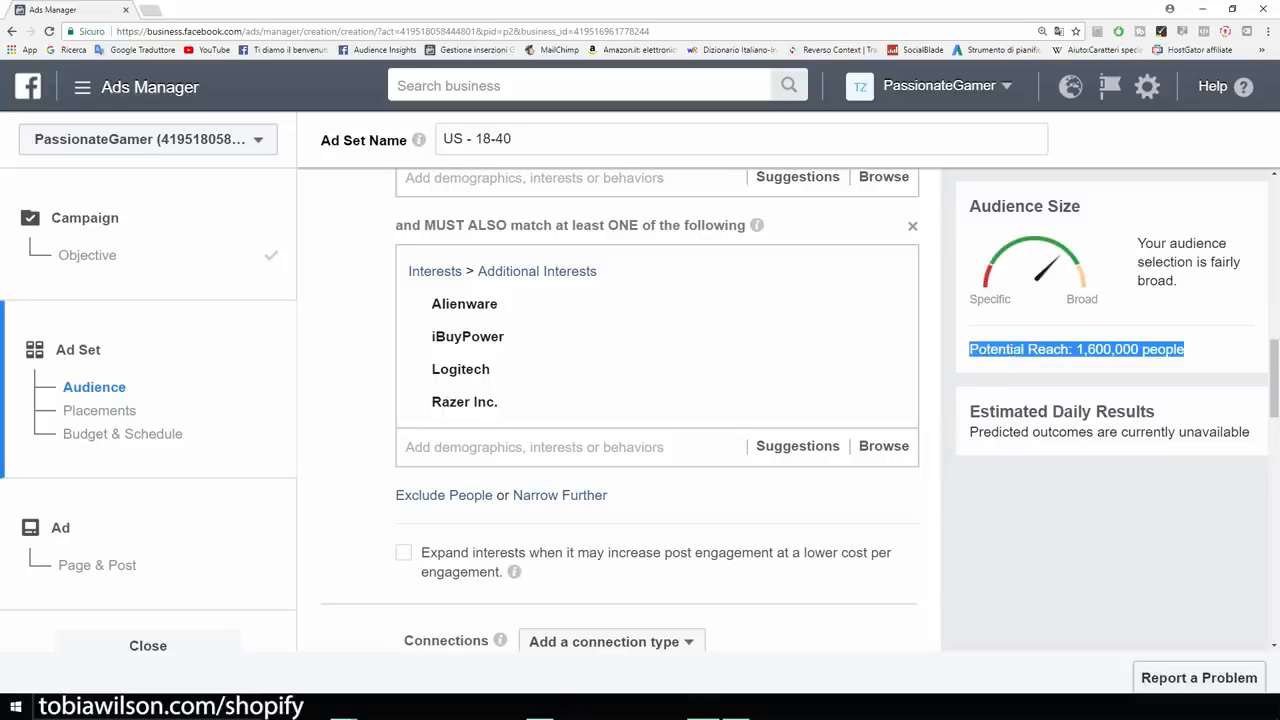
{"action": "left_click", "coordinate": [1060, 360]}
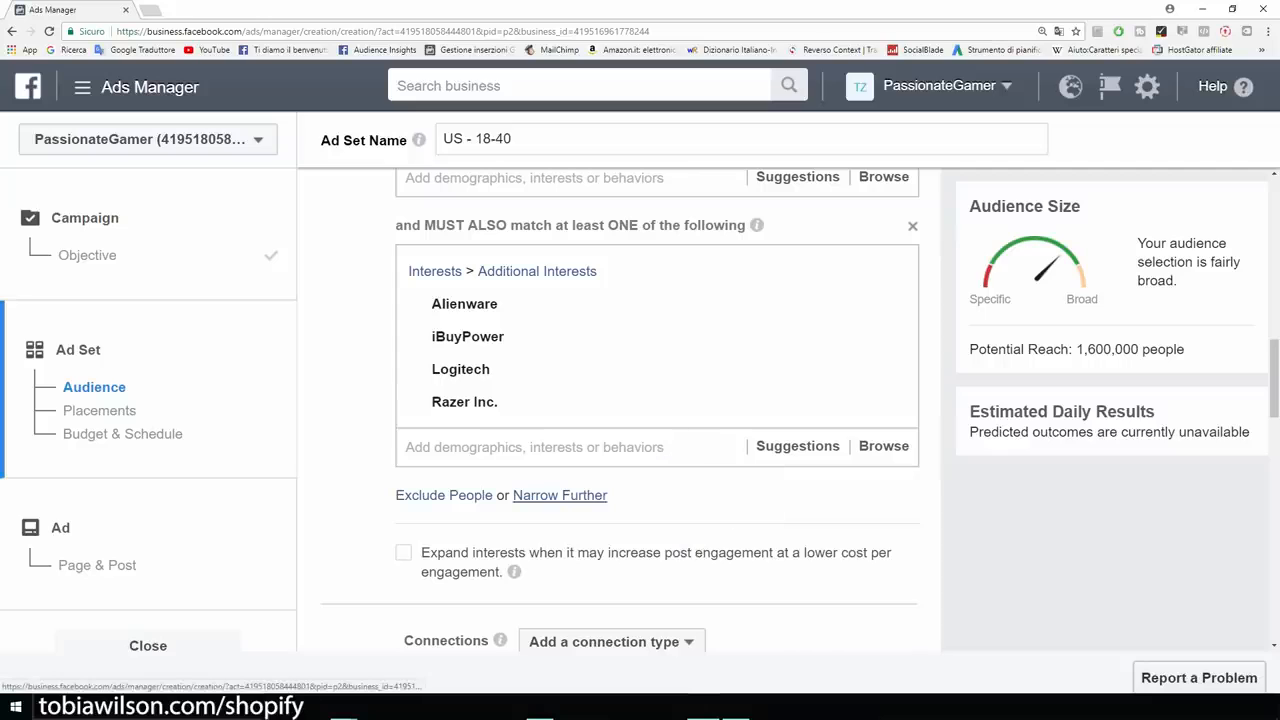
Add a further narrowing group with the T-shirt interest, dropping potential reach to 610,000.
{"action": "left_click", "coordinate": [559, 495]}
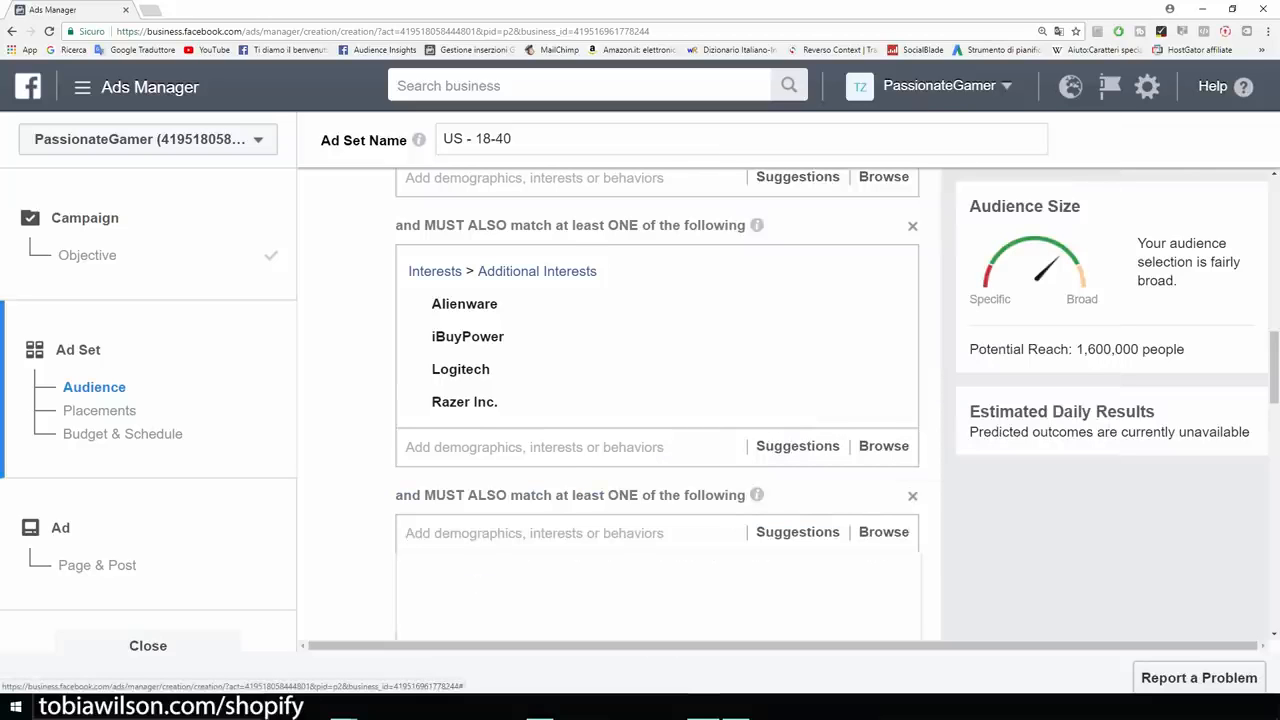
{"action": "type", "text": "t shirt"}
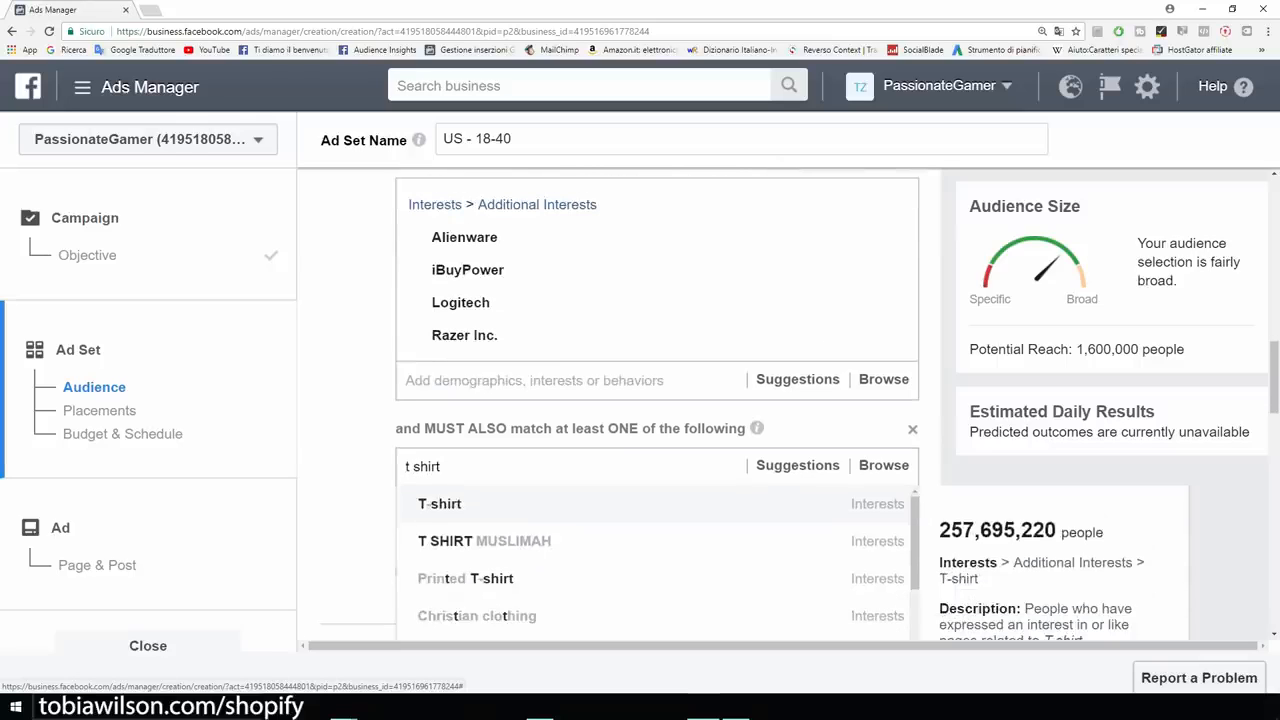
{"action": "key", "text": "Return"}
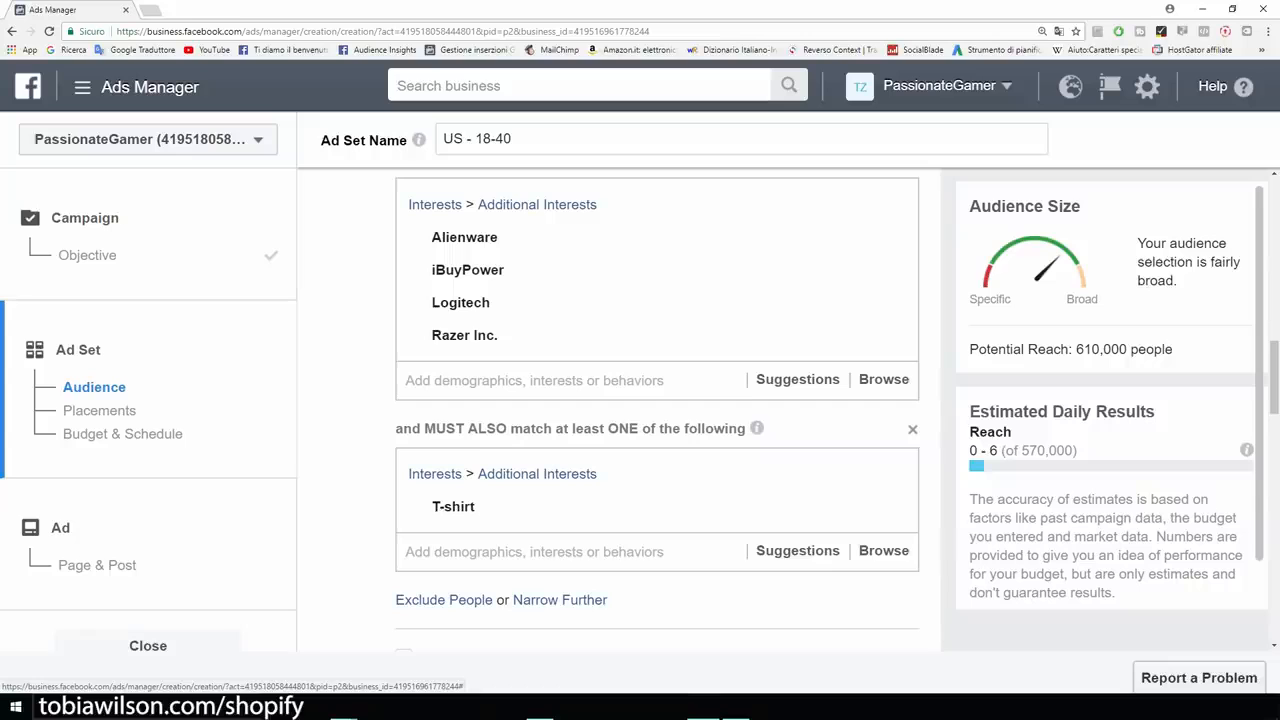
{"action": "scroll", "coordinate": [657, 410], "scroll_direction": "up", "scroll_amount": 3}
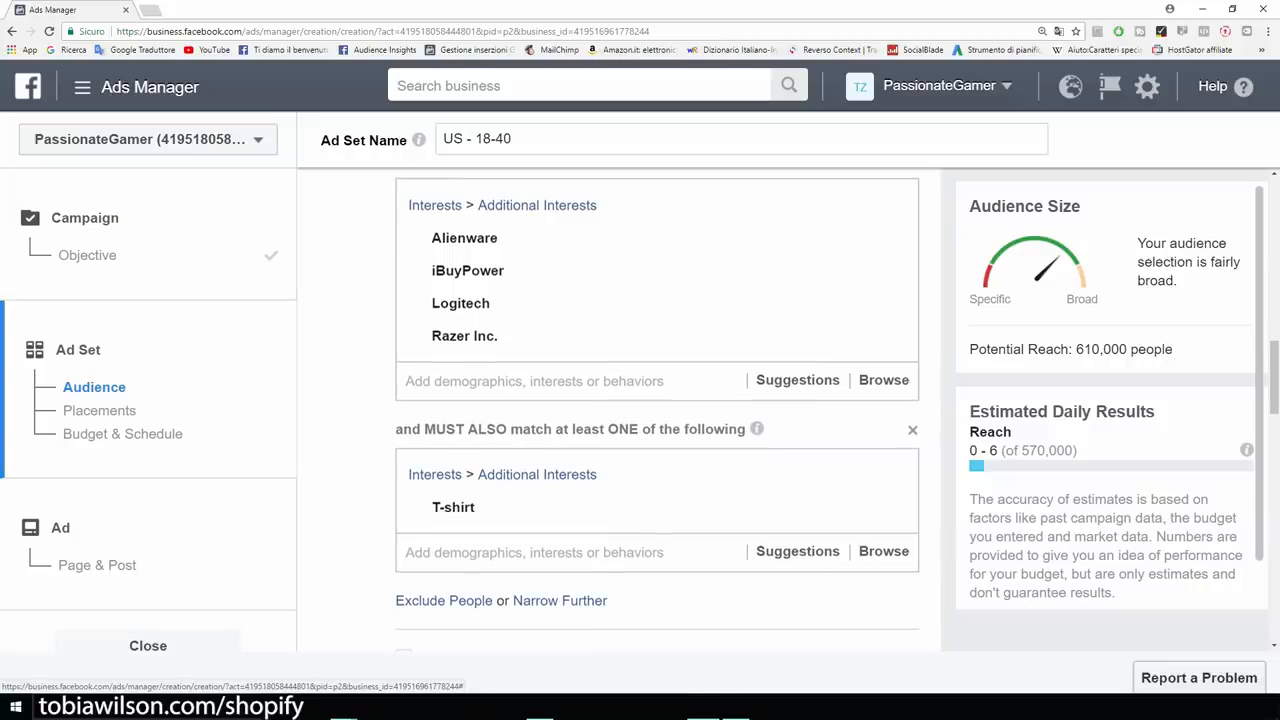
{"action": "left_click_drag", "start_coordinate": [1174, 350], "coordinate": [1073, 350]}
{"action": "left_click", "coordinate": [1073, 350]}
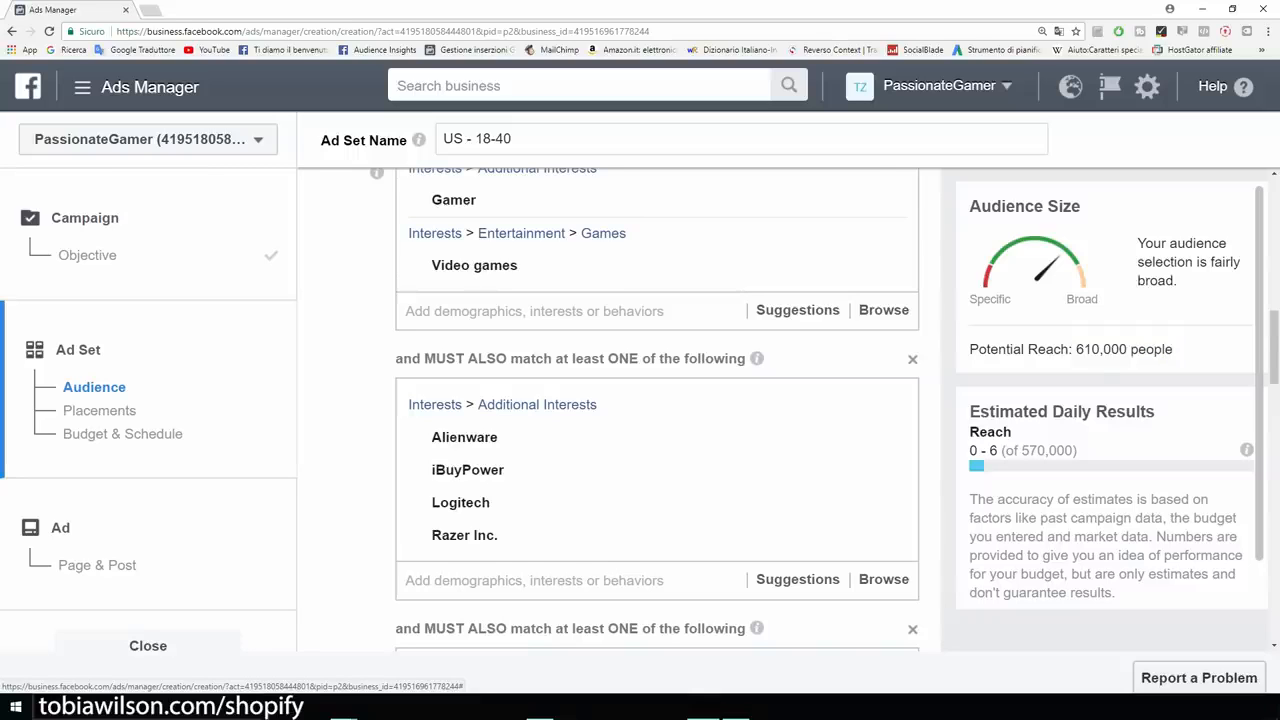
{"action": "scroll", "coordinate": [657, 410], "scroll_direction": "down", "scroll_amount": 2}
{"action": "scroll", "coordinate": [657, 410], "scroll_direction": "down", "scroll_amount": 3}
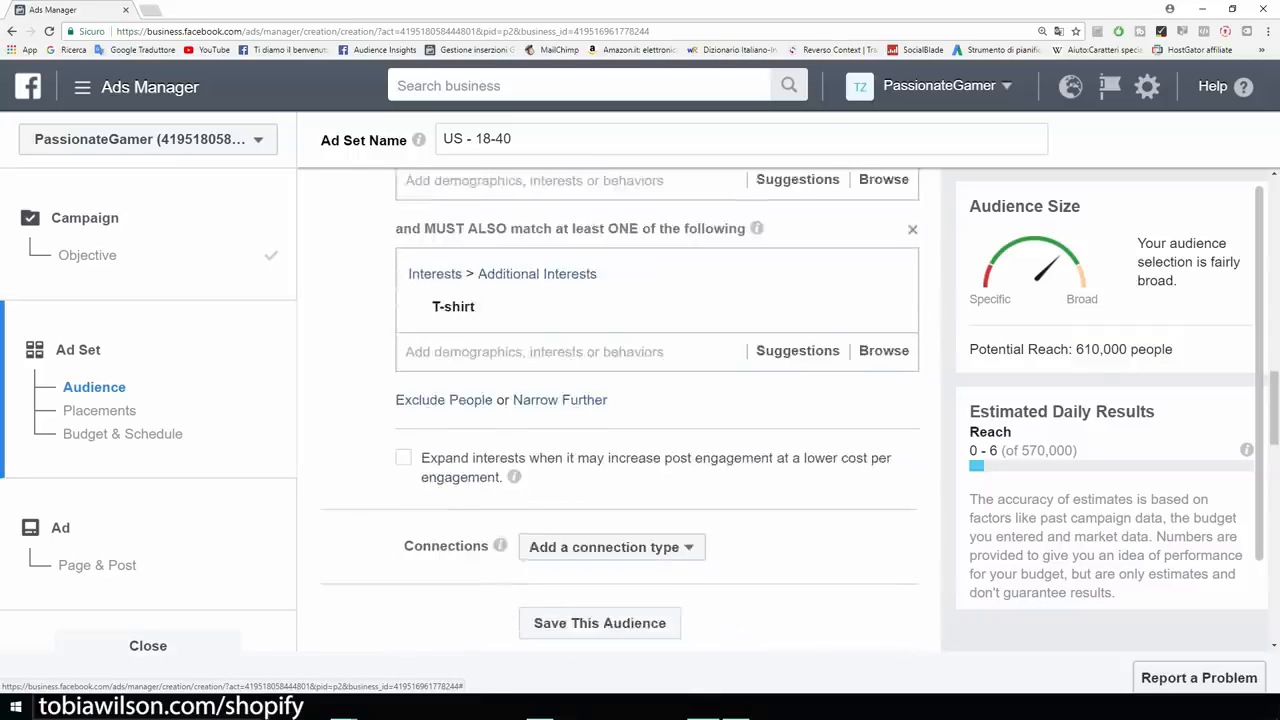
{"action": "scroll", "coordinate": [657, 410], "scroll_direction": "down", "scroll_amount": 2}
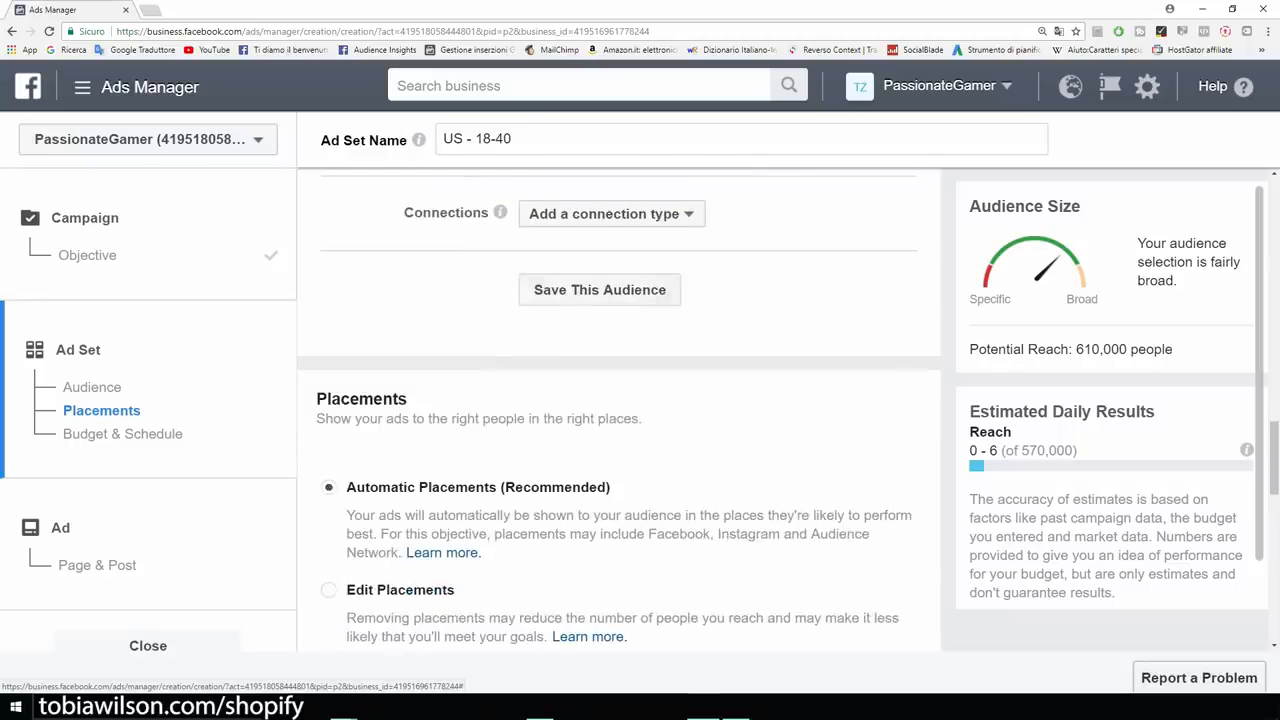
{"action": "scroll", "coordinate": [657, 410], "scroll_direction": "up", "scroll_amount": 1}
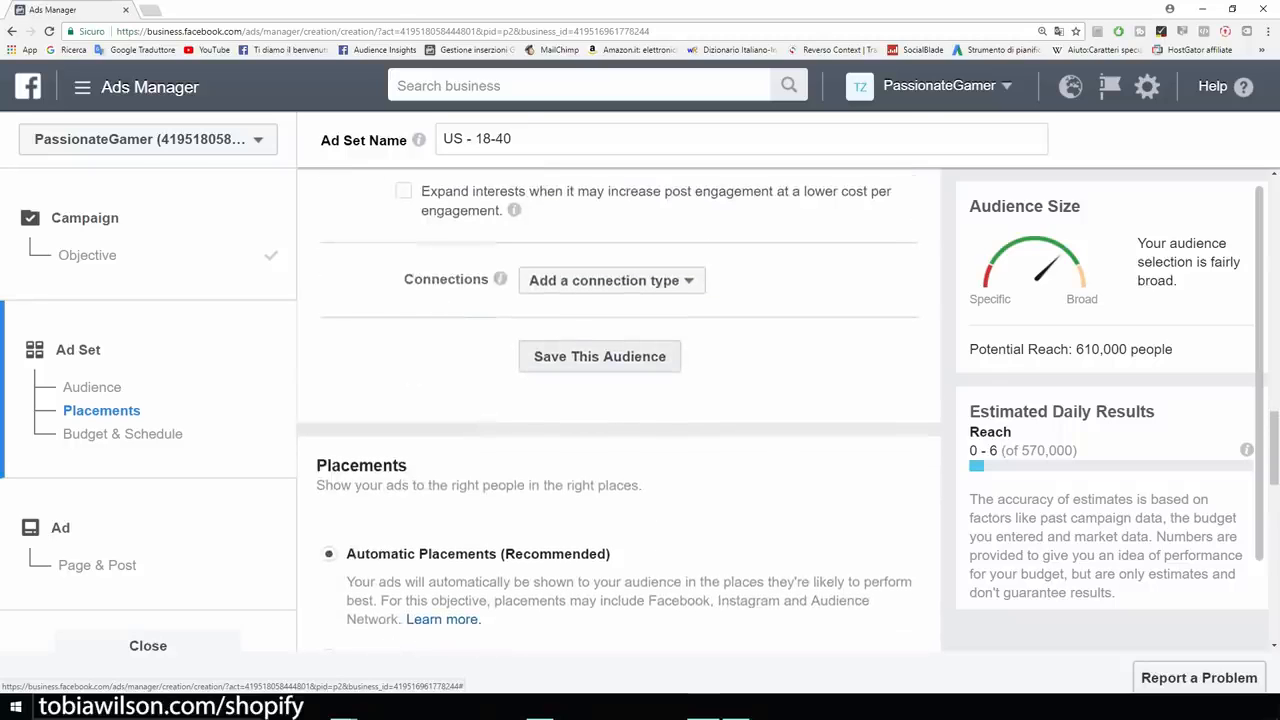
Save the current targeting as a reusable audience named 'Example', replacing the default name.
{"action": "left_click", "coordinate": [599, 356]}
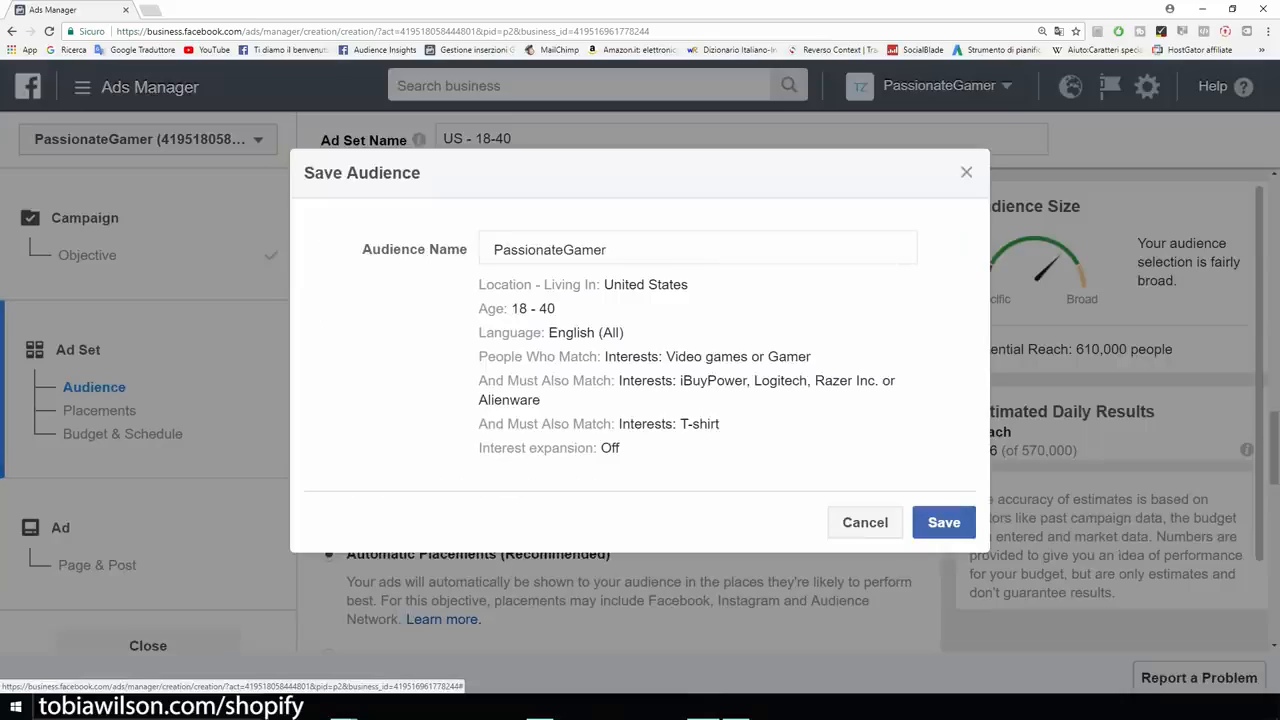
{"action": "key", "text": "BackSpace"}
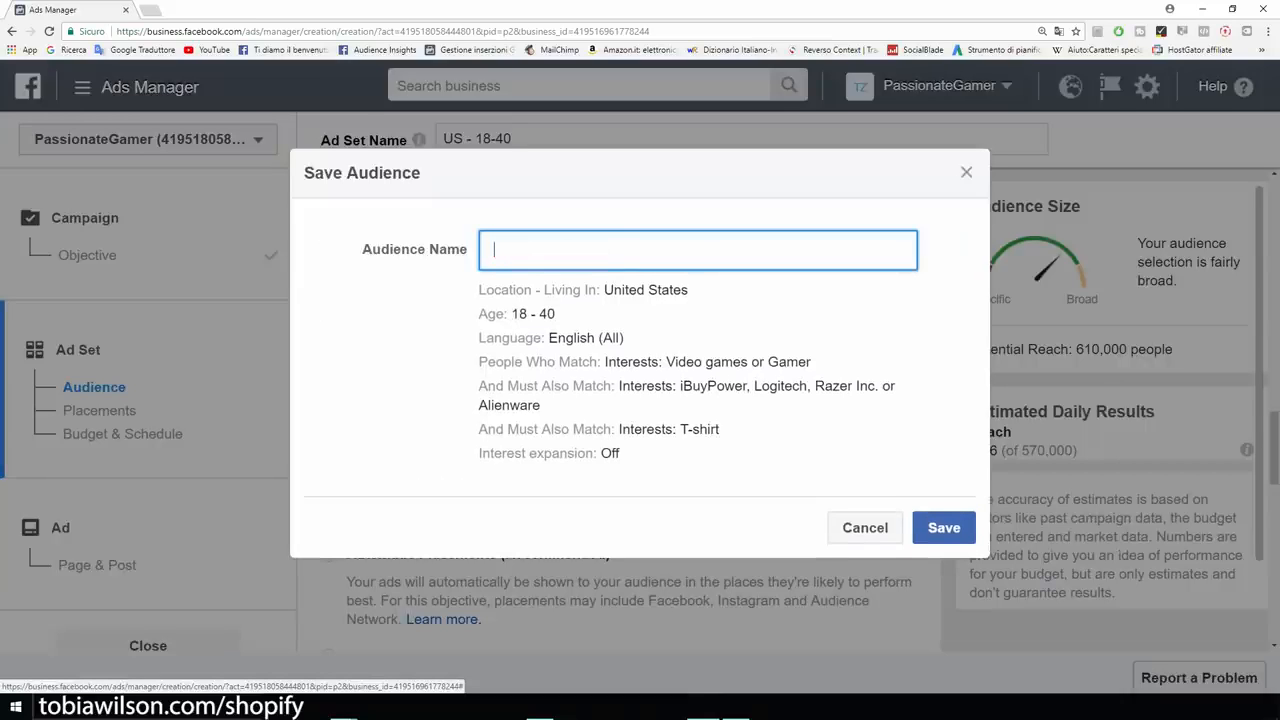
{"action": "type", "text": "Example"}
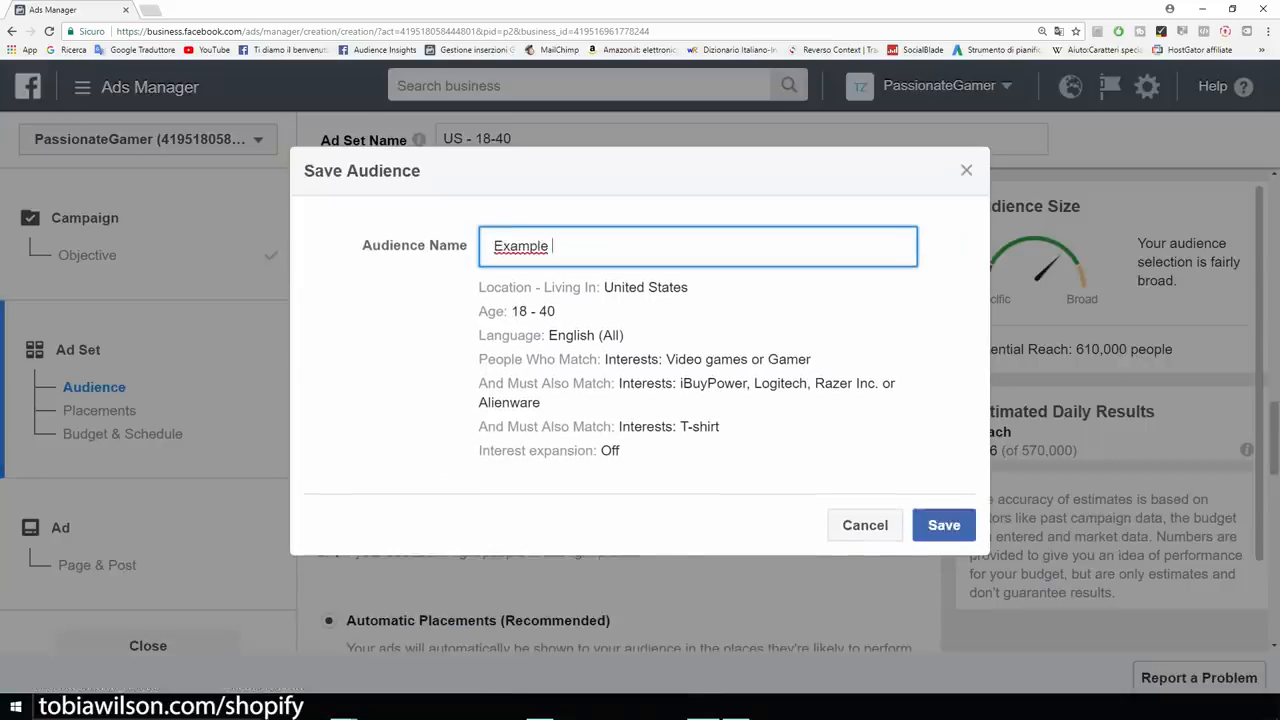
{"action": "left_click", "coordinate": [965, 528]}
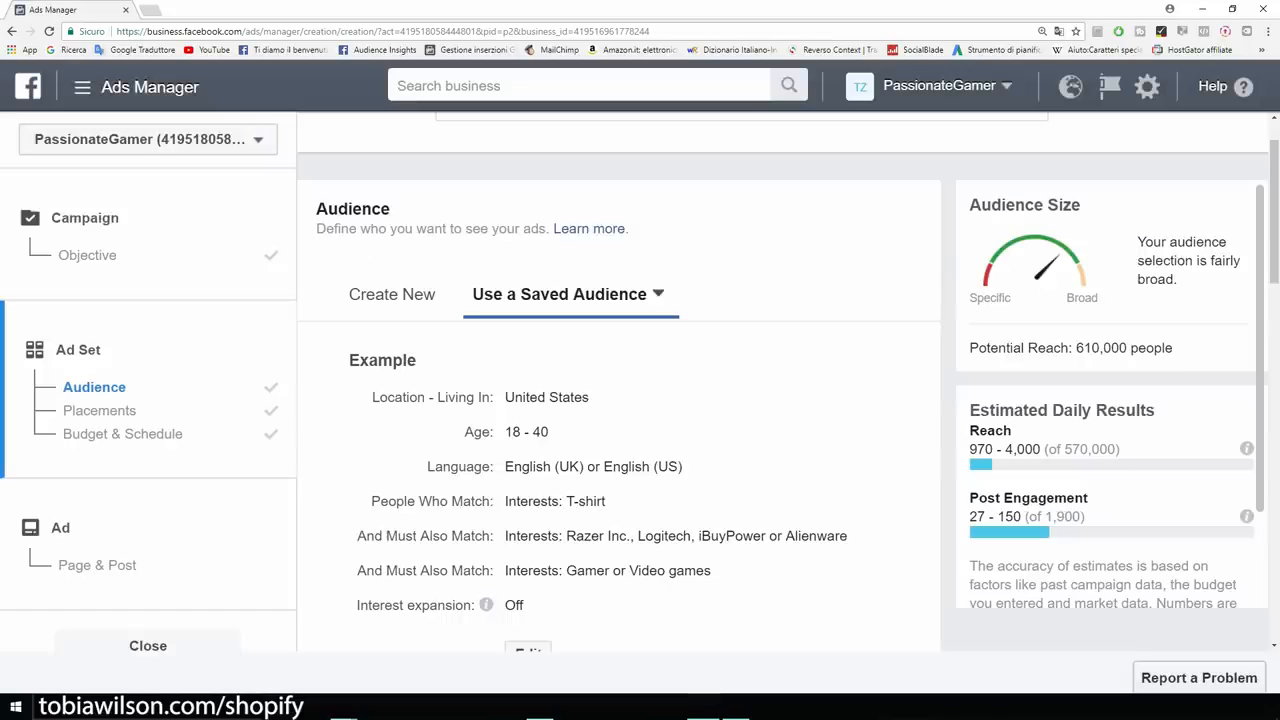
{"action": "scroll", "coordinate": [618, 400], "scroll_direction": "down", "scroll_amount": 6}
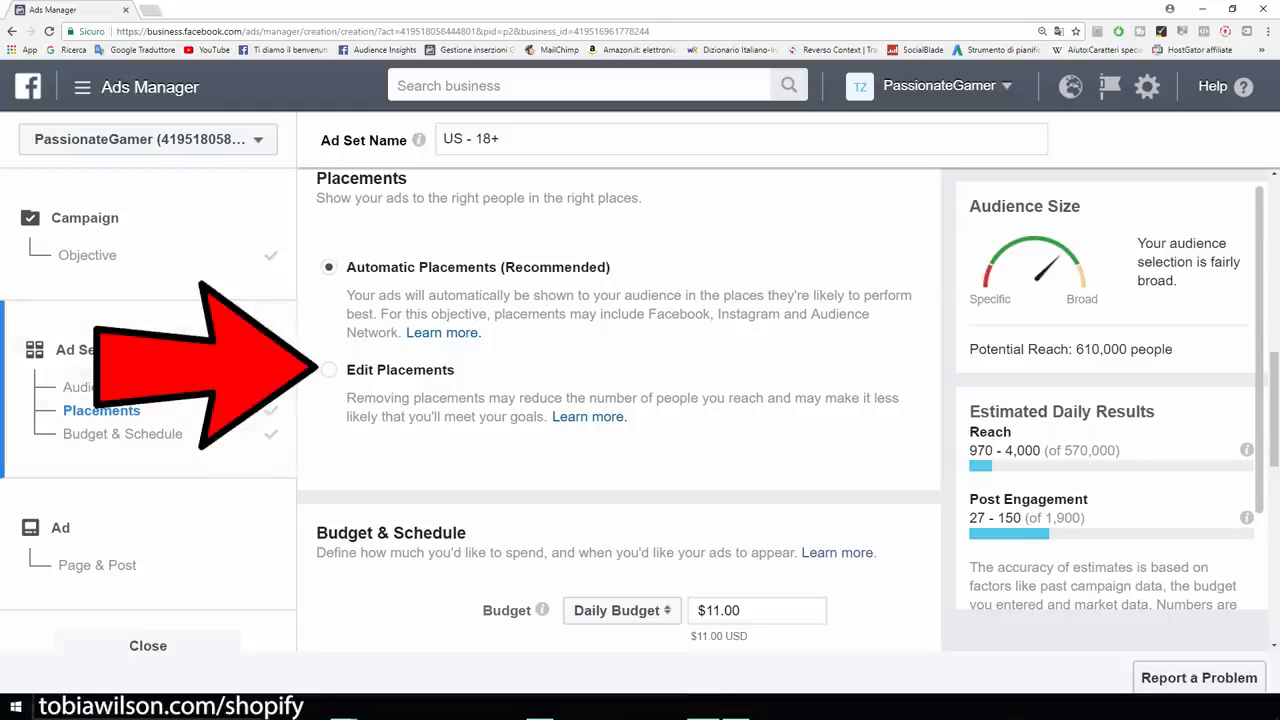
Switch to Edit Placements and untick Audience Network and Instagram.
{"action": "left_click", "coordinate": [329, 370]}
{"action": "scroll", "coordinate": [618, 420], "scroll_direction": "down", "scroll_amount": 2}
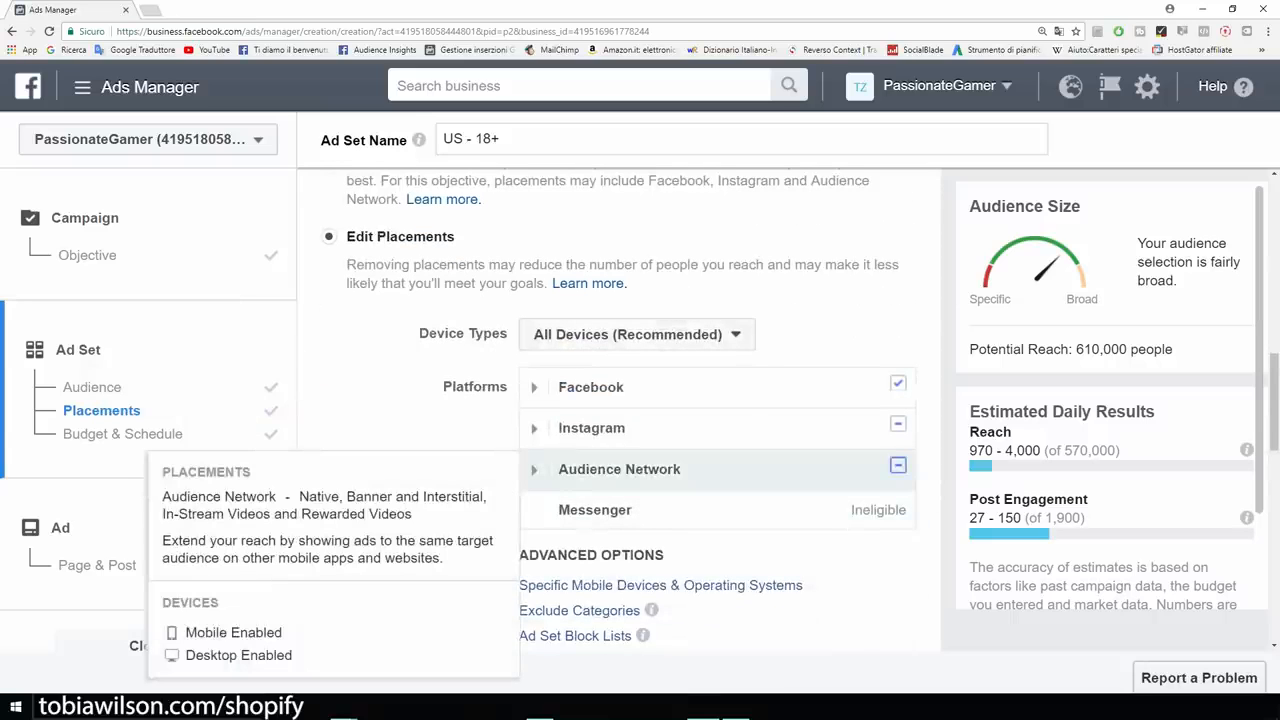
{"action": "left_click", "coordinate": [898, 465]}
{"action": "left_click", "coordinate": [898, 424]}
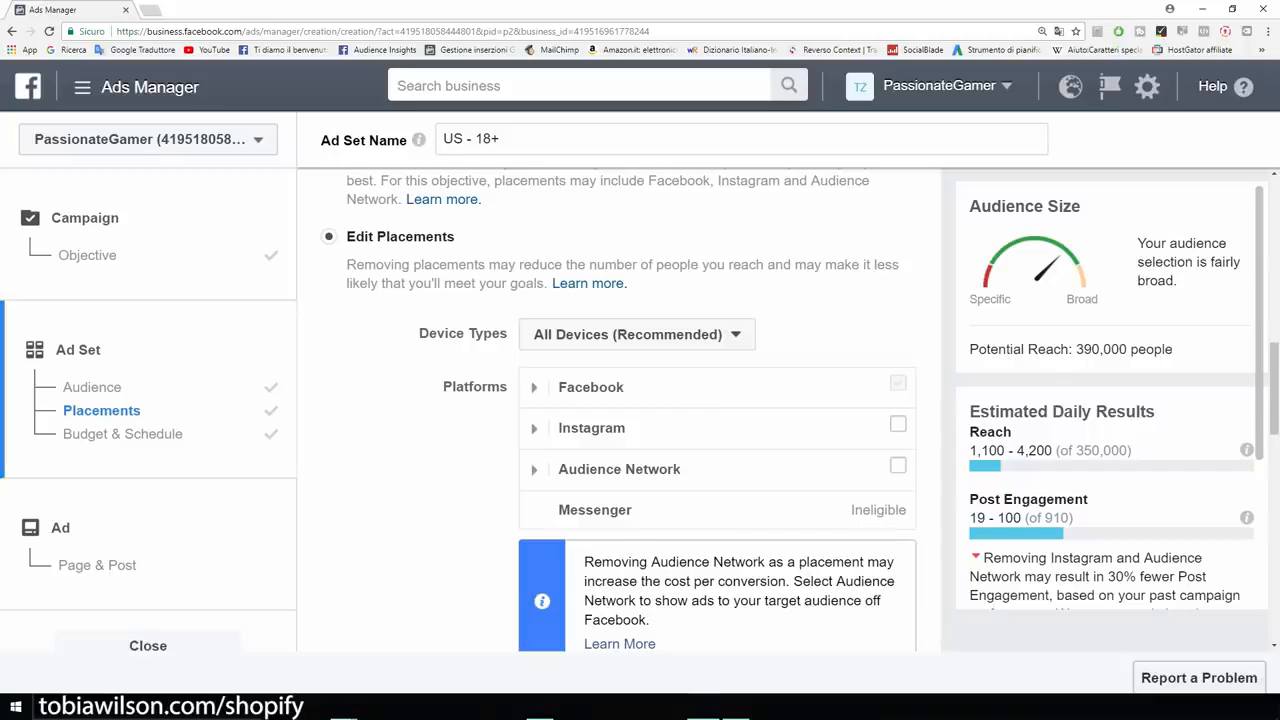
Check the 390,000 potential reach and keep Device Types on All Devices.
{"action": "scroll", "coordinate": [700, 400], "scroll_direction": "down", "scroll_amount": 2}
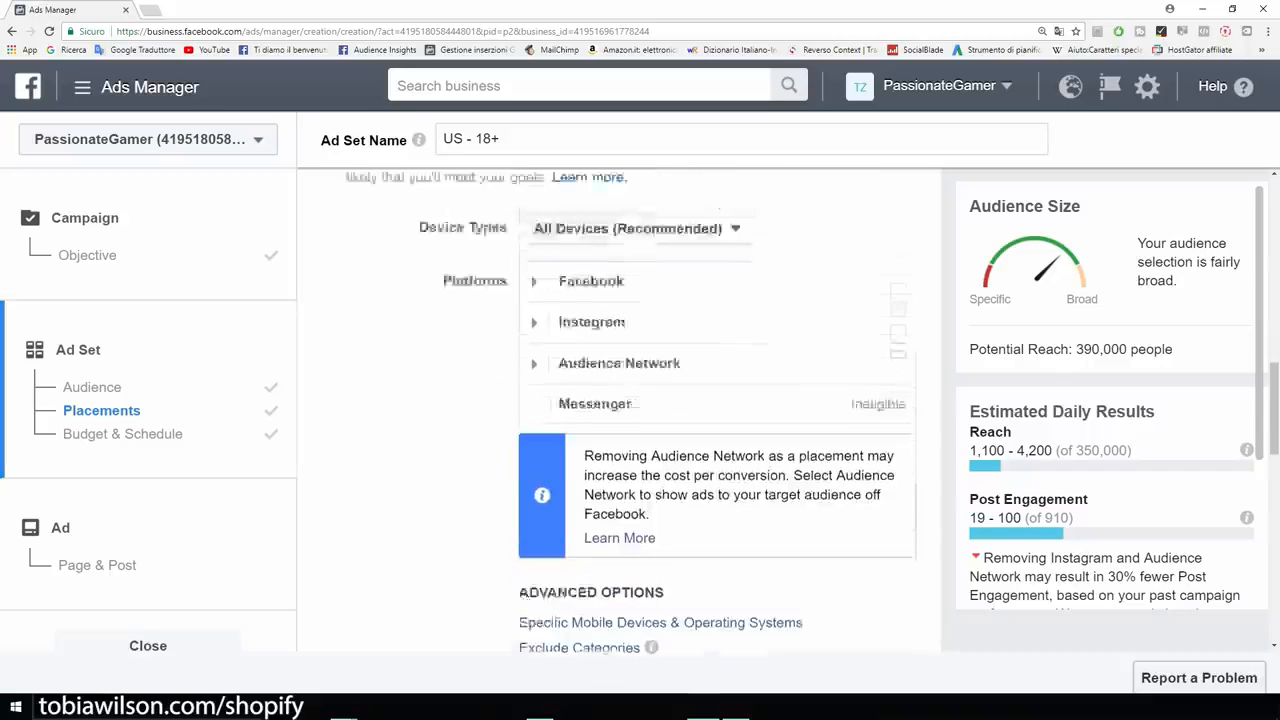
{"action": "scroll", "coordinate": [700, 330], "scroll_direction": "up", "scroll_amount": 1}
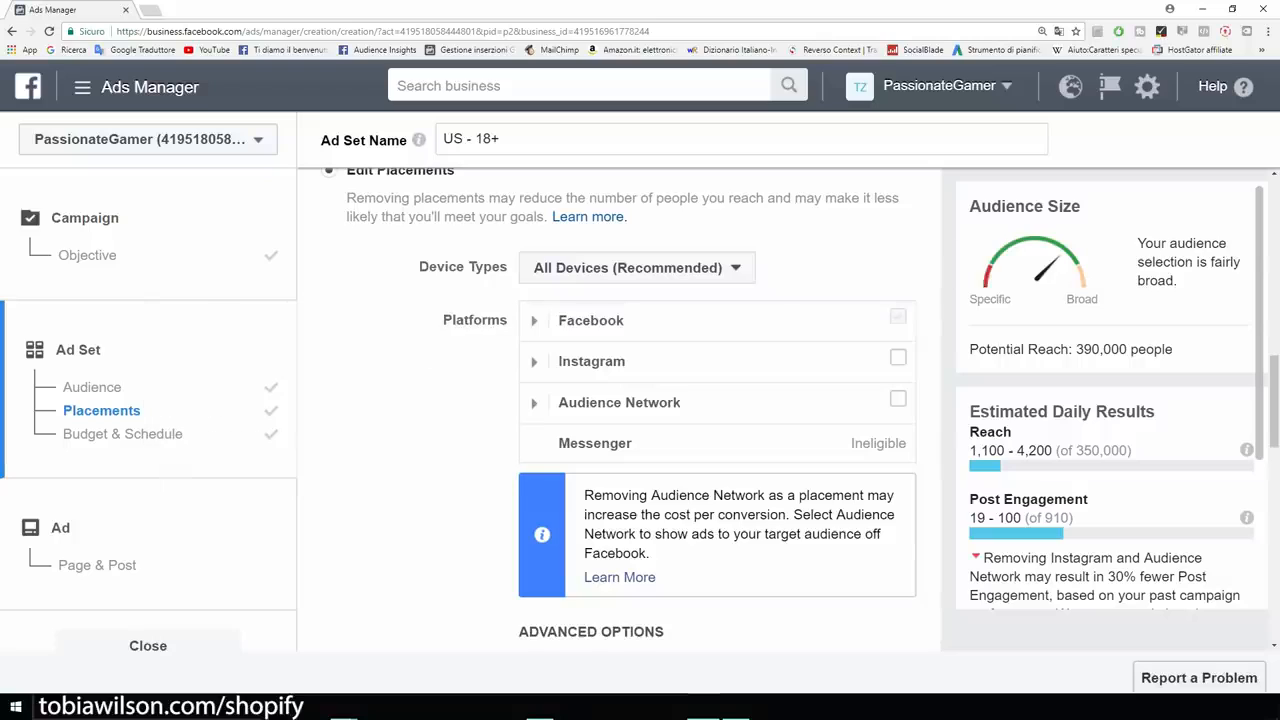
{"action": "left_click_drag", "start_coordinate": [1174, 349], "coordinate": [1072, 349]}
{"action": "left_click", "coordinate": [1082, 352]}
{"action": "left_click", "coordinate": [637, 268]}
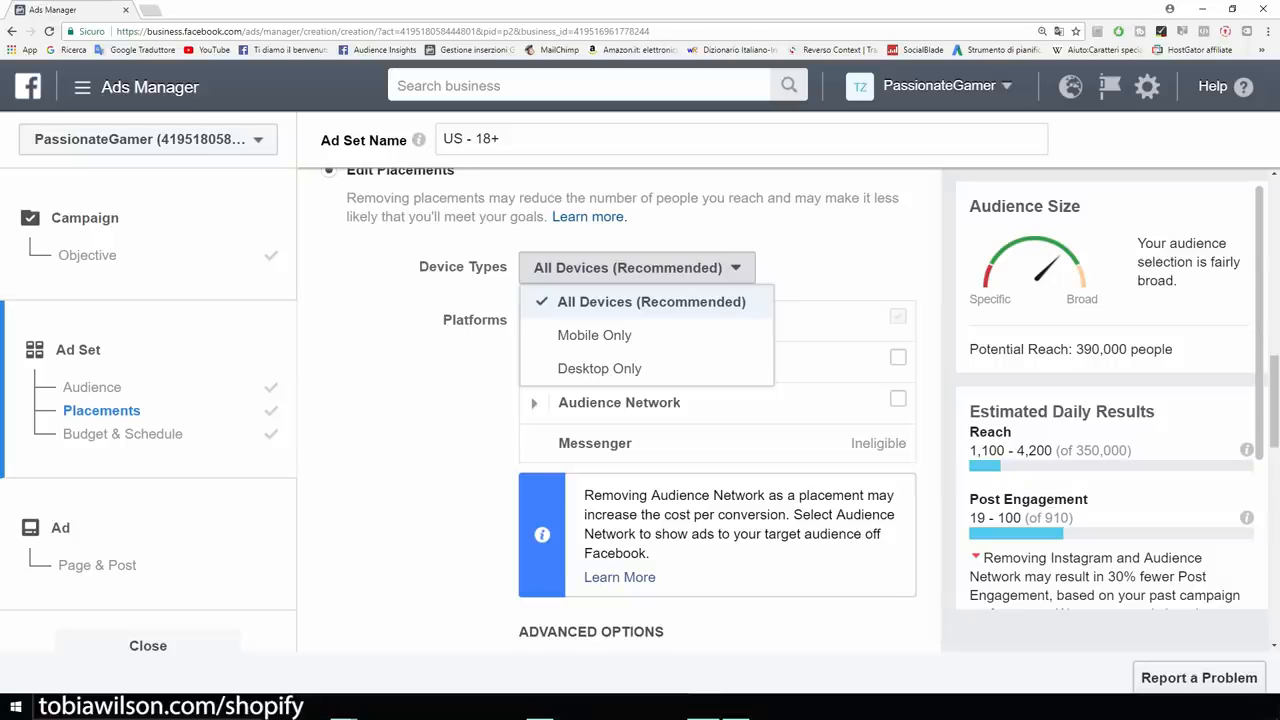
{"action": "left_click", "coordinate": [651, 302]}
Change the daily budget from 11 to 5 dollars and review the advanced delivery options.
{"action": "scroll", "coordinate": [651, 400], "scroll_direction": "down", "scroll_amount": 4}
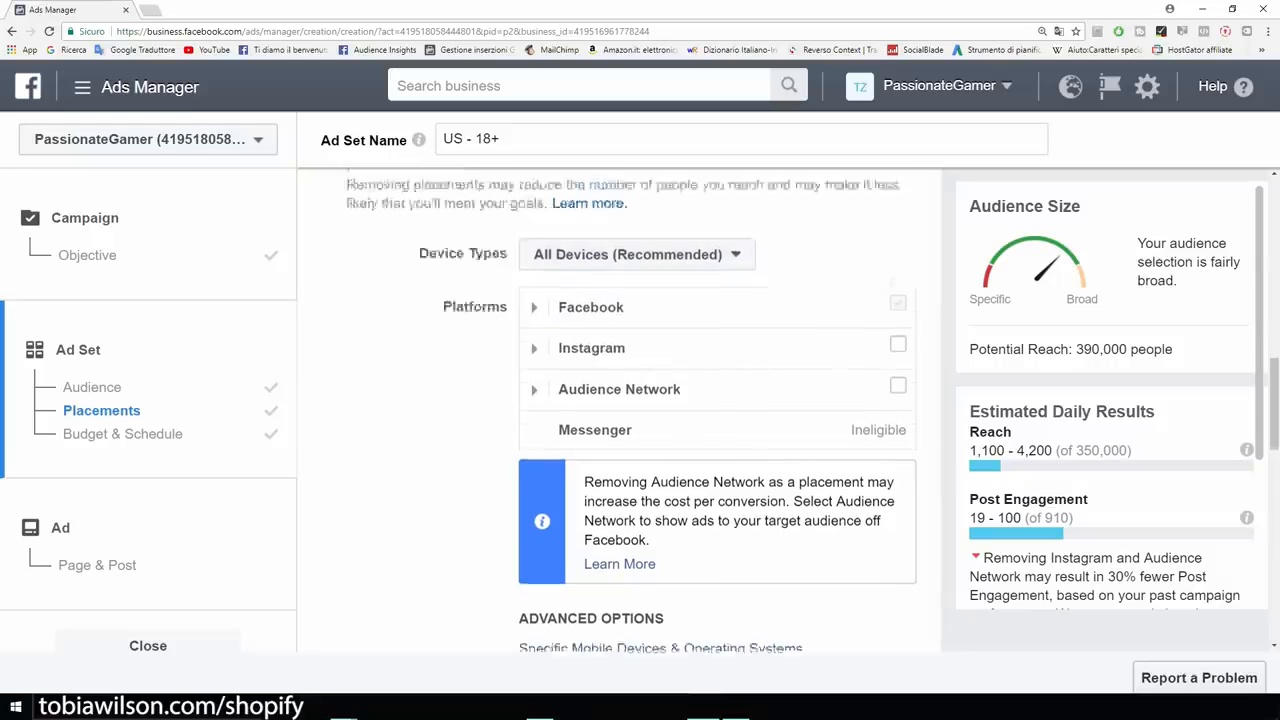
{"action": "scroll", "coordinate": [620, 400], "scroll_direction": "down", "scroll_amount": 4}
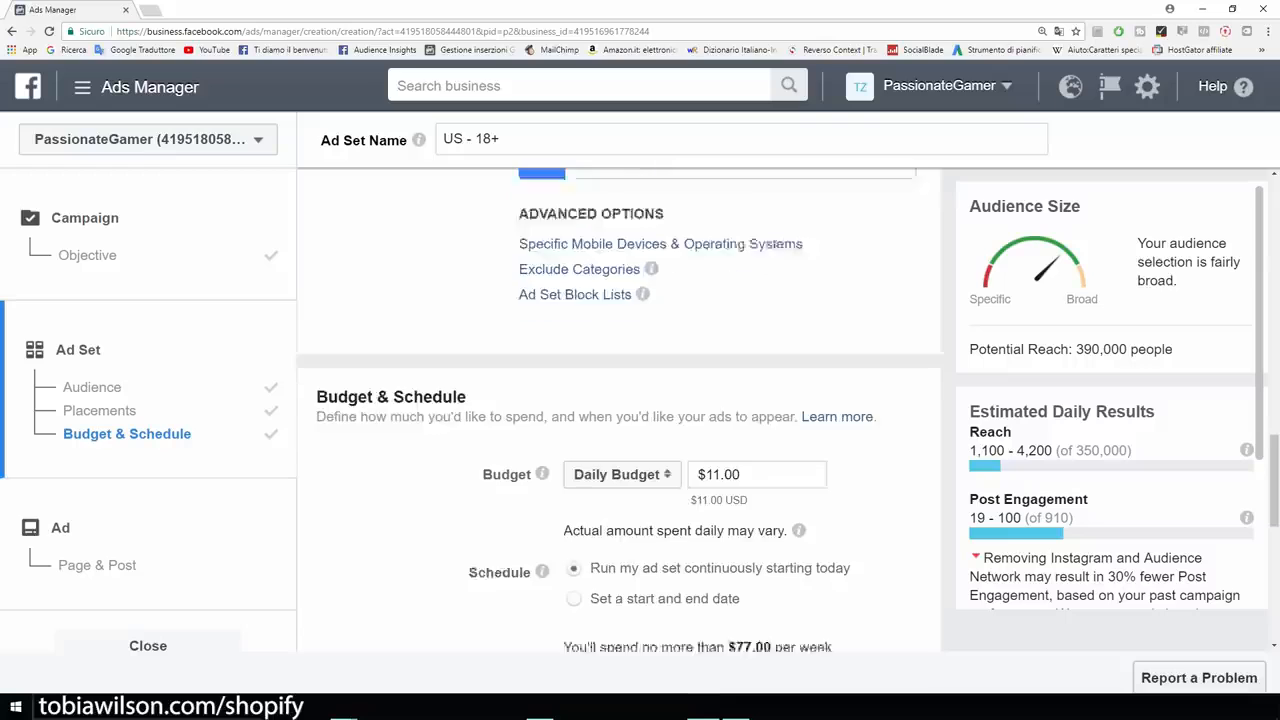
{"action": "mouse_move", "coordinate": [542, 358]}
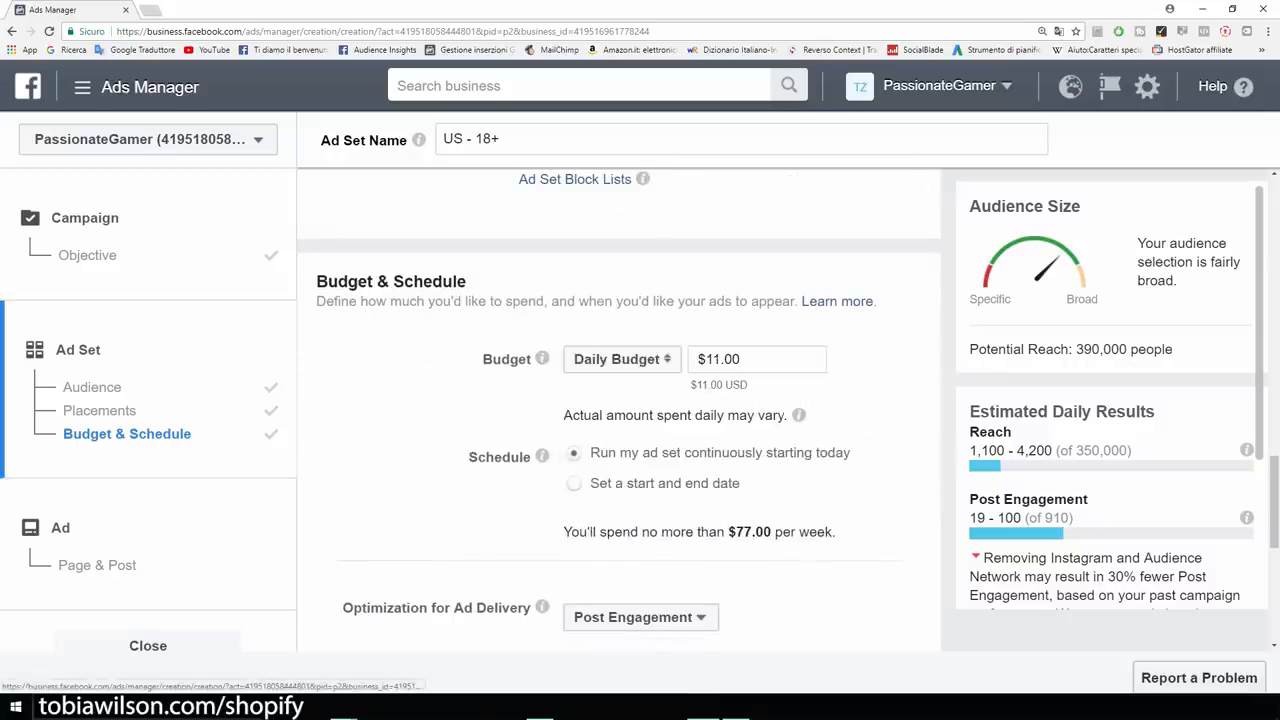
{"action": "left_click_drag", "start_coordinate": [705, 359], "coordinate": [721, 359]}
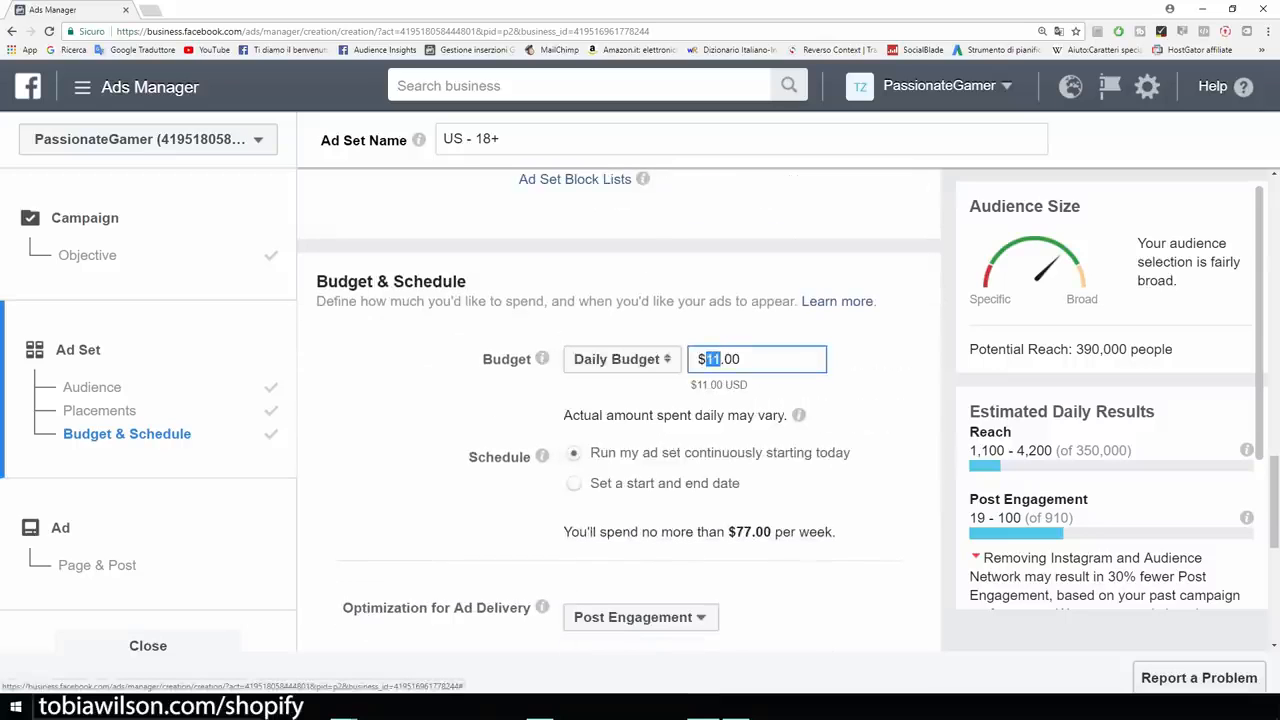
{"action": "type", "text": "5"}
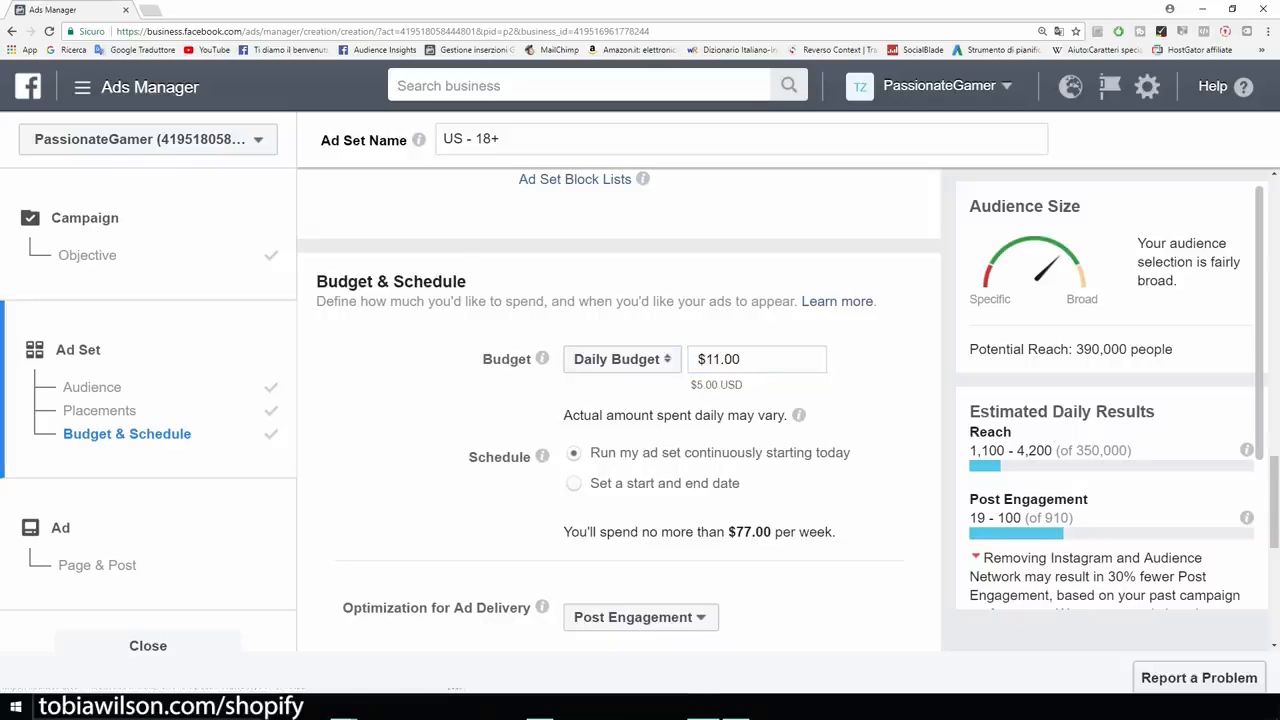
{"action": "scroll", "coordinate": [618, 410], "scroll_direction": "down", "scroll_amount": 2}
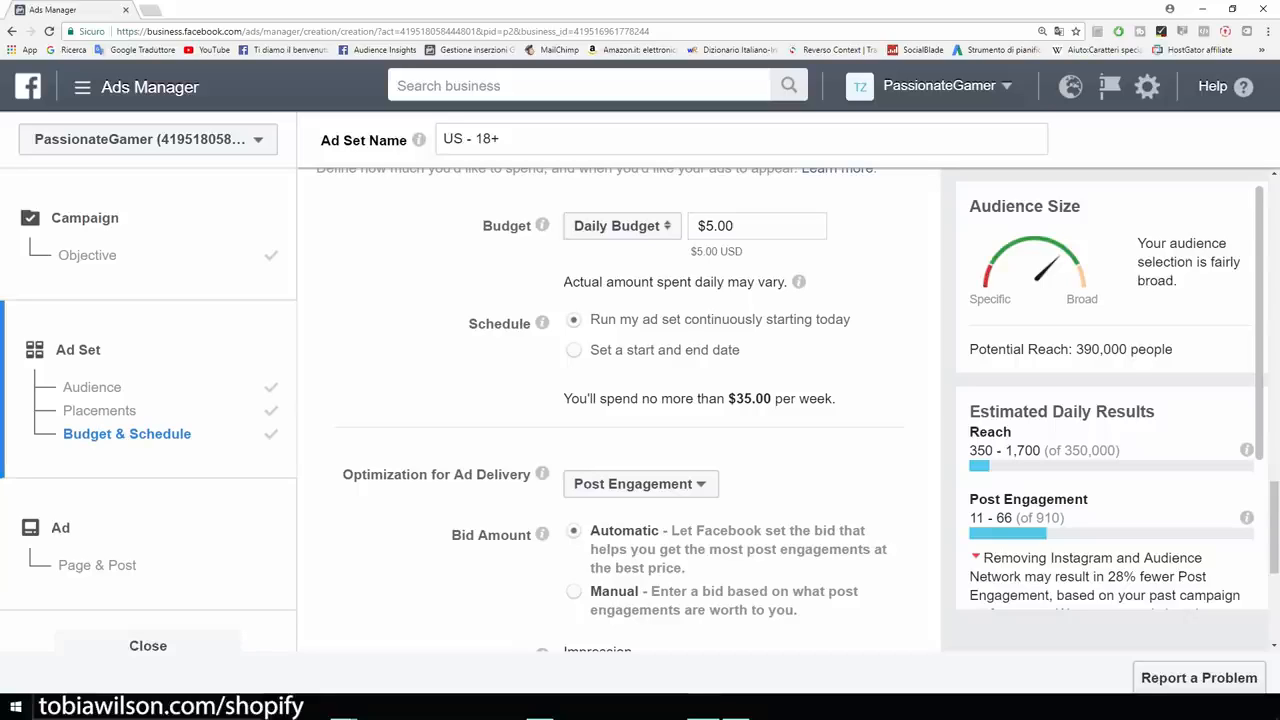
{"action": "scroll", "coordinate": [618, 410], "scroll_direction": "down", "scroll_amount": 2}
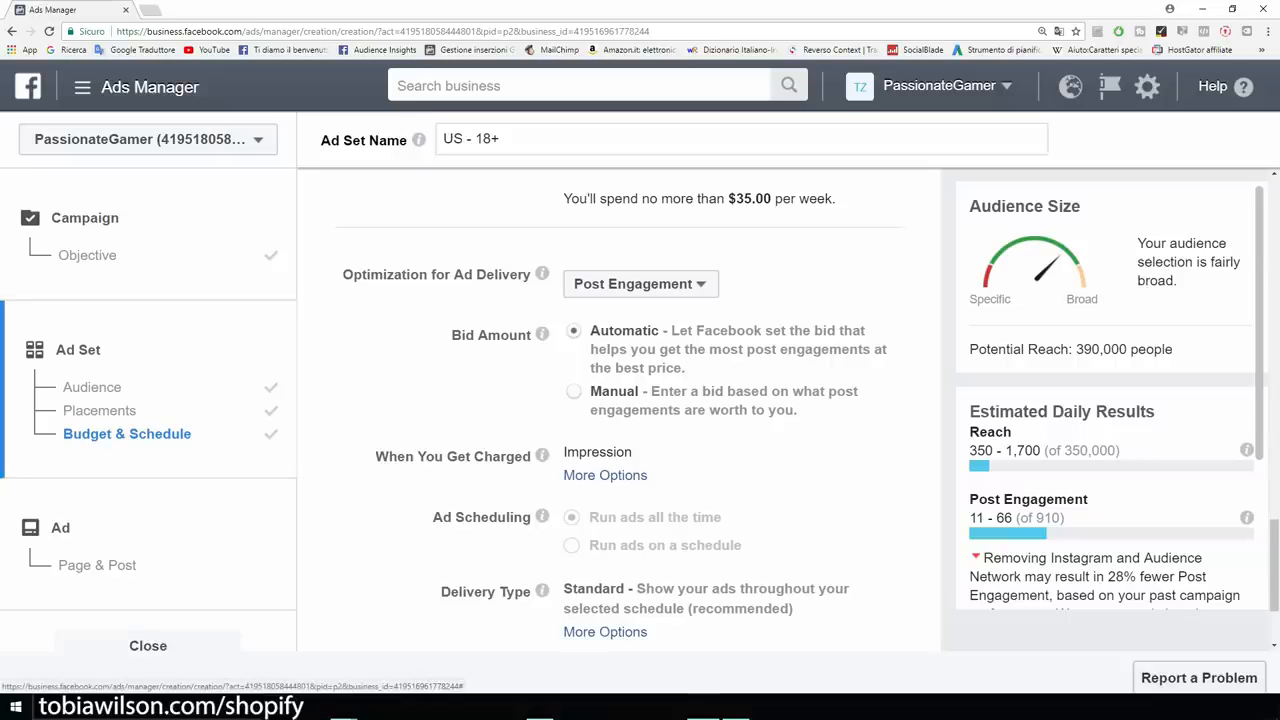
{"action": "scroll", "coordinate": [620, 410], "scroll_direction": "down", "scroll_amount": 2}
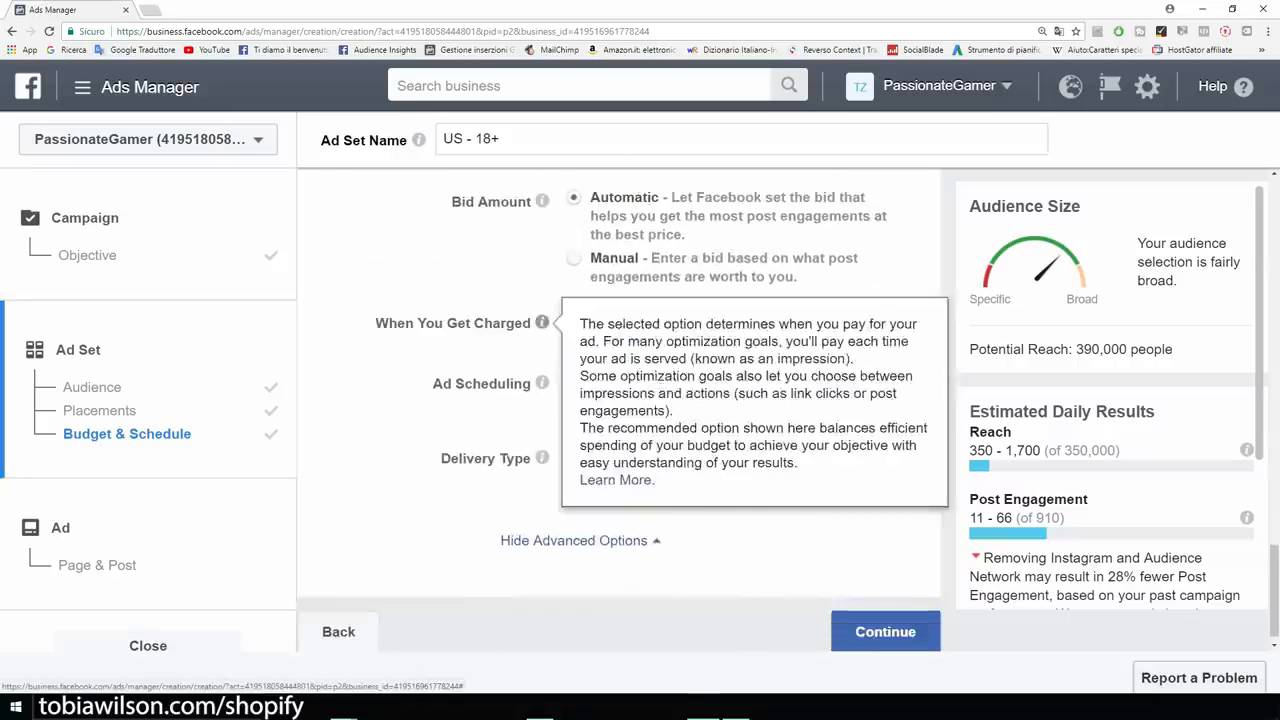
{"action": "scroll", "coordinate": [620, 410], "scroll_direction": "down", "scroll_amount": 1}
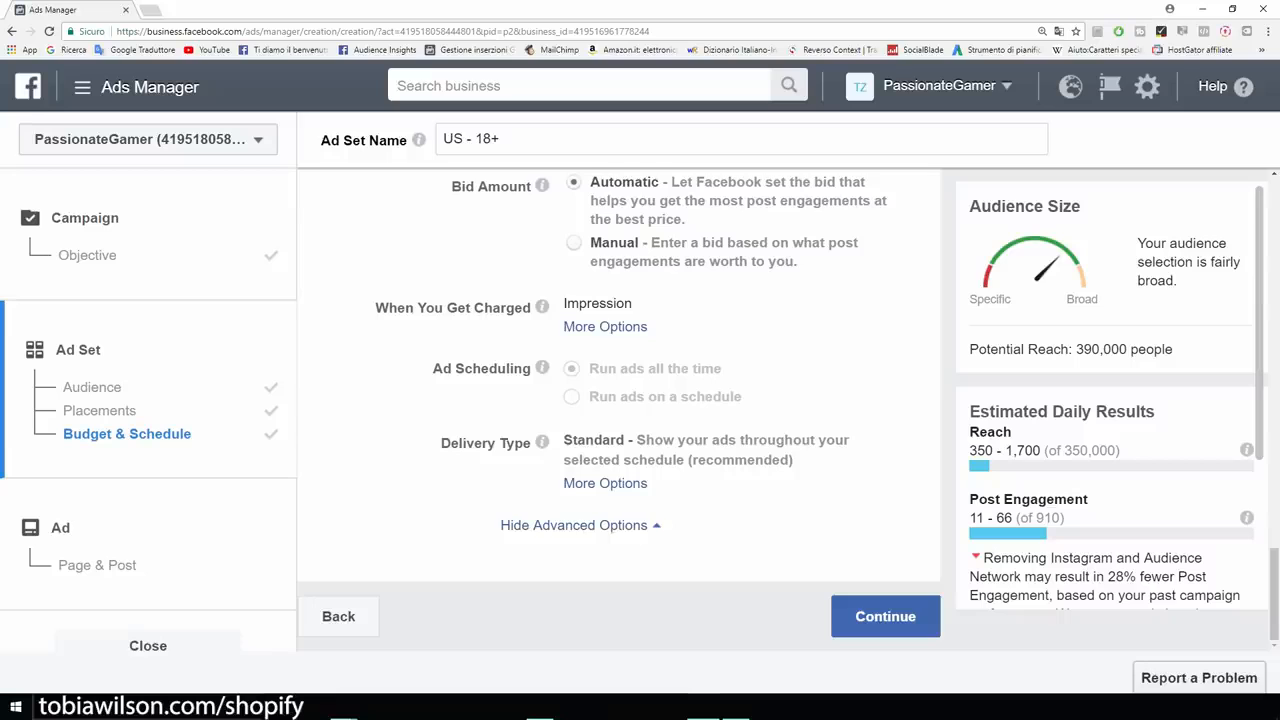
Continue to the ad and select the existing GAMERS ONLY T-shirt page post.
{"action": "left_click", "coordinate": [885, 616]}
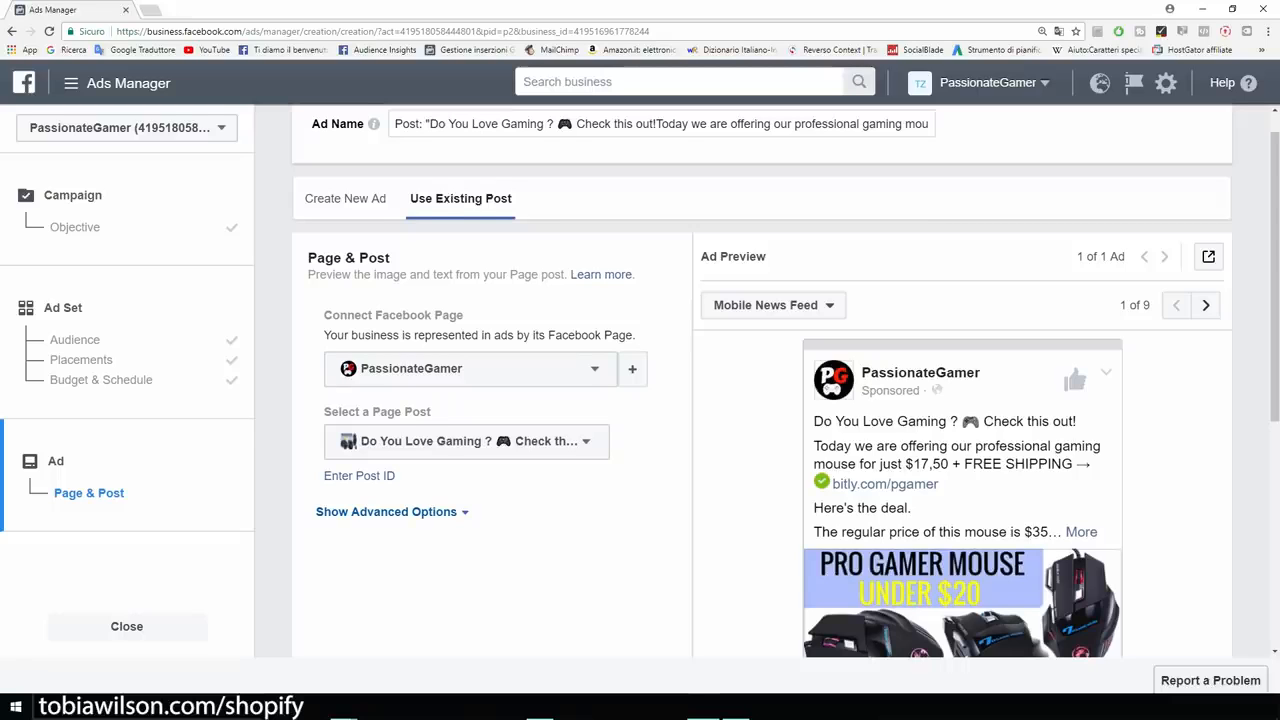
{"action": "scroll", "coordinate": [762, 410], "scroll_direction": "down", "scroll_amount": 3}
{"action": "scroll", "coordinate": [762, 410], "scroll_direction": "up", "scroll_amount": 3}
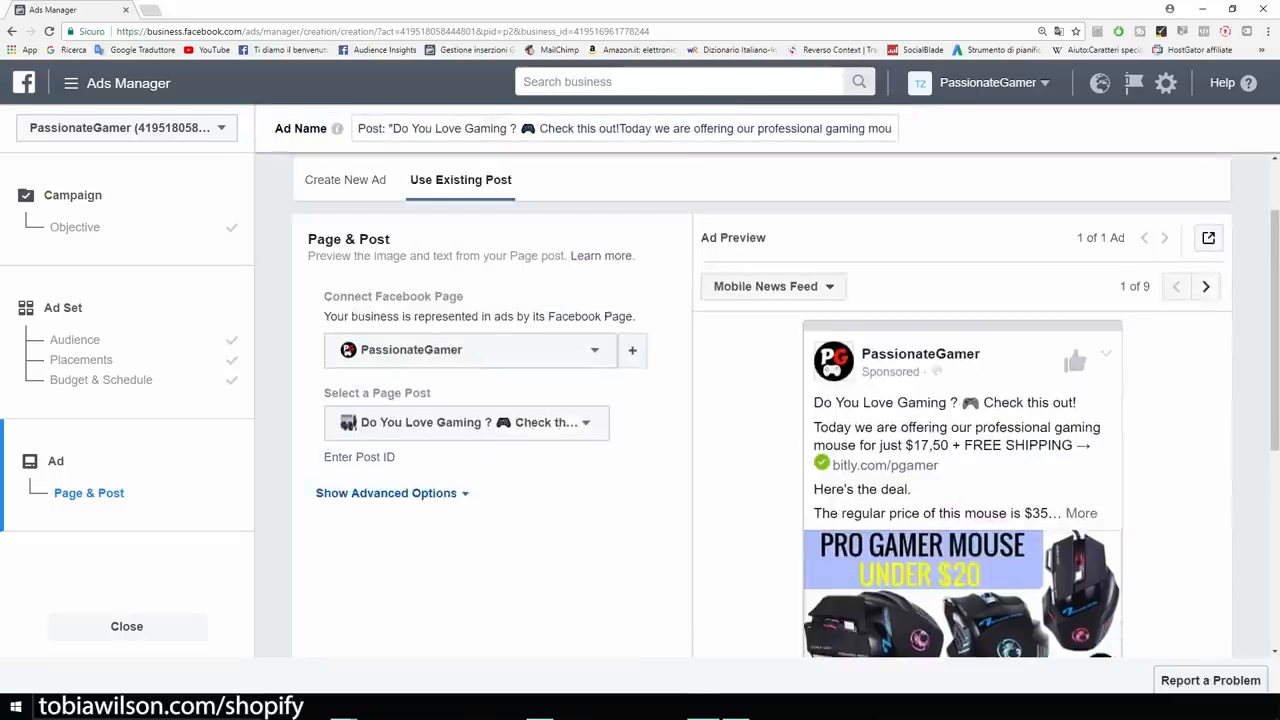
{"action": "left_click", "coordinate": [466, 422]}
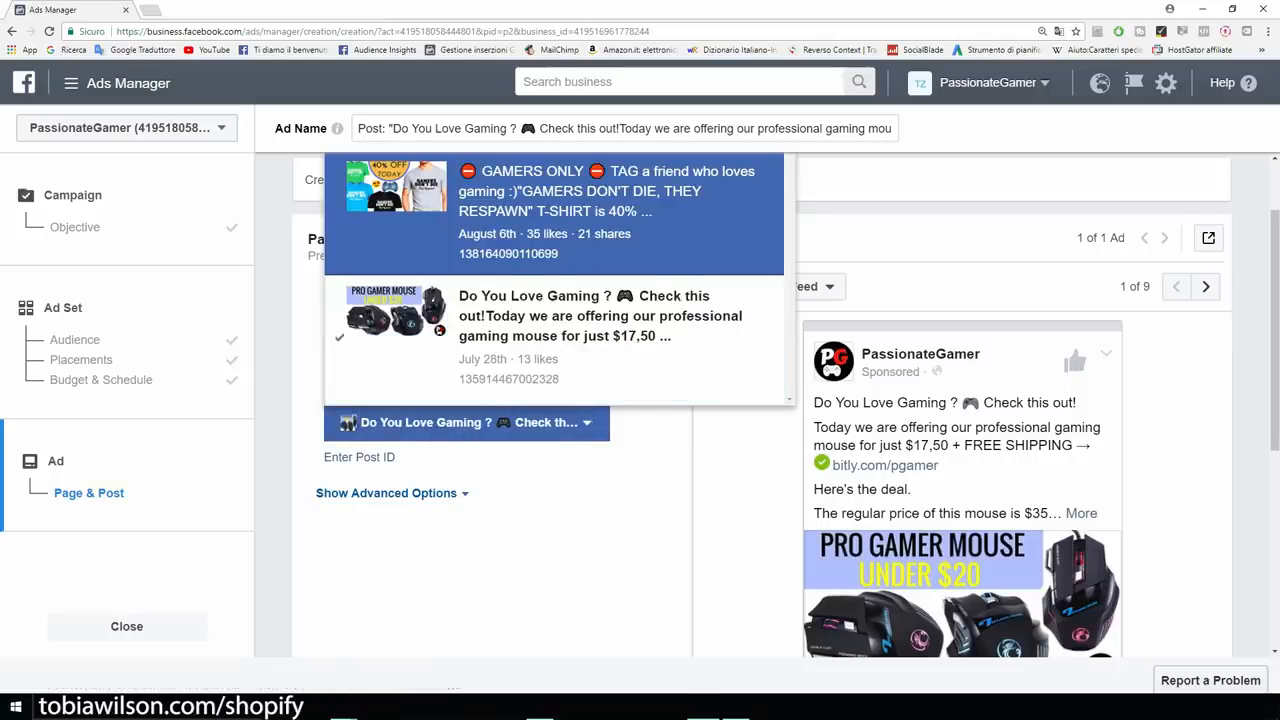
{"action": "left_click", "coordinate": [555, 212]}
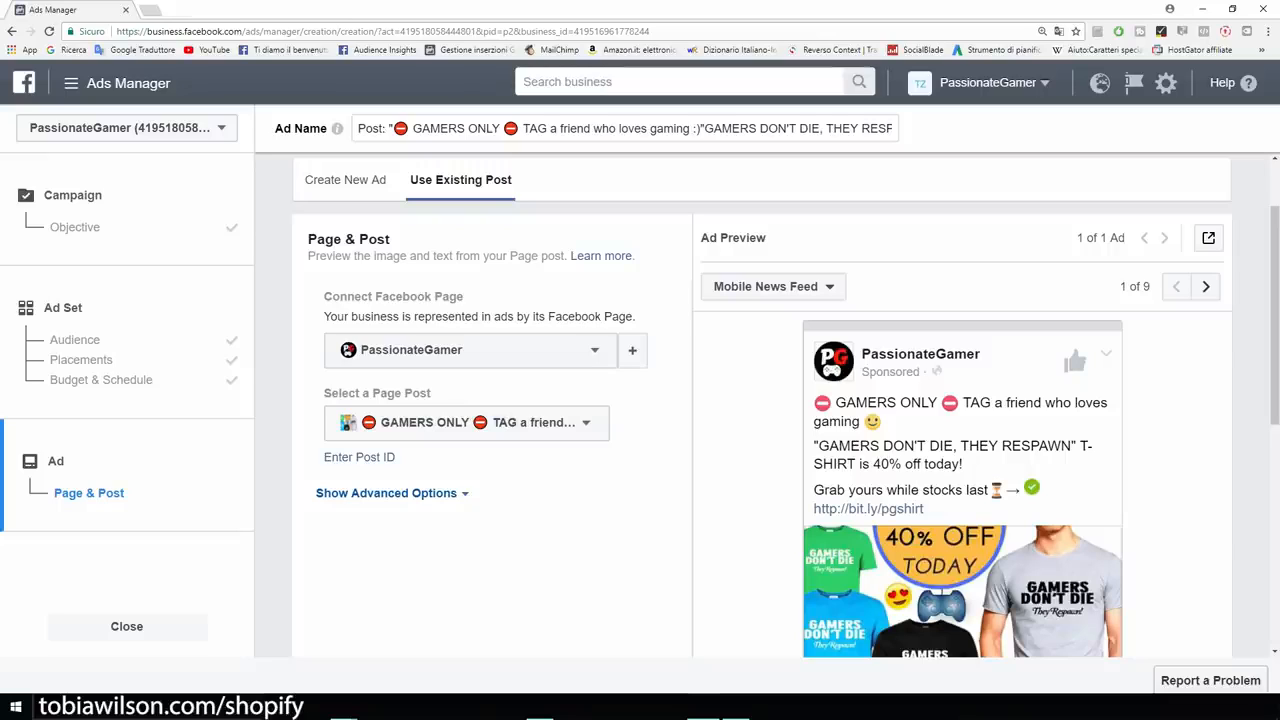
{"action": "left_click_drag", "start_coordinate": [324, 297], "coordinate": [464, 297]}
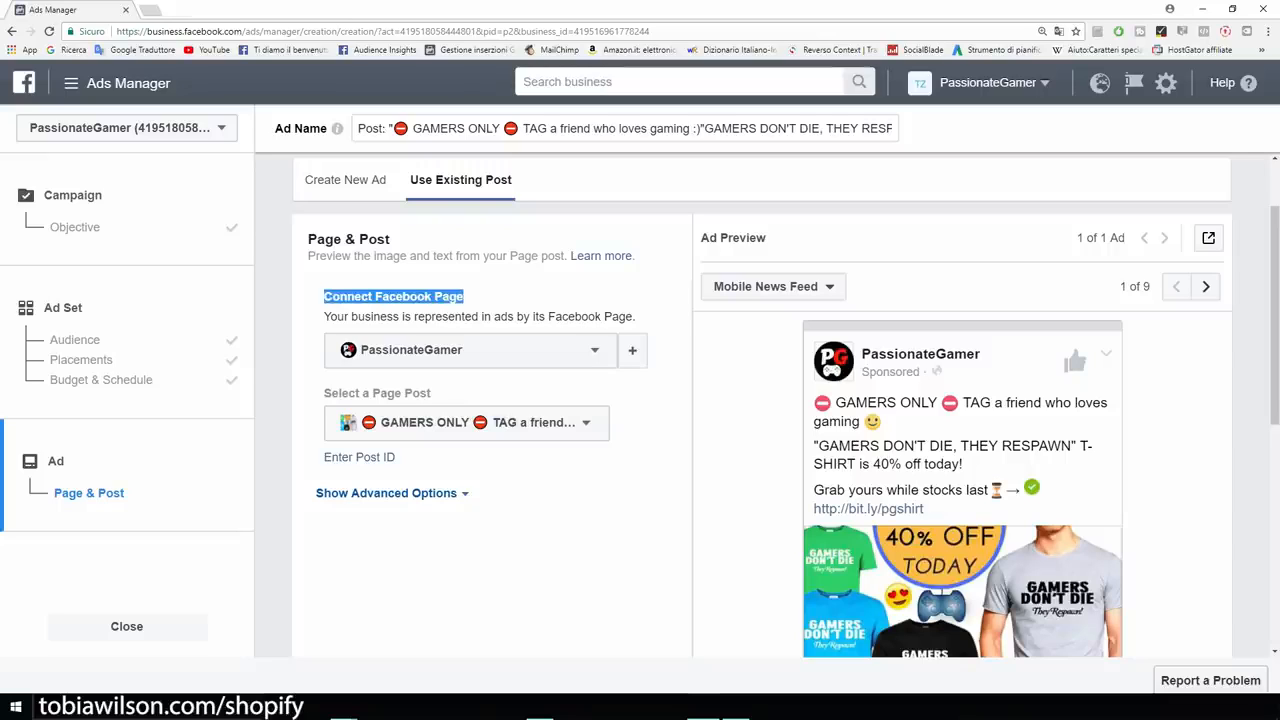
{"action": "scroll", "coordinate": [786, 405], "scroll_direction": "down", "scroll_amount": 1}
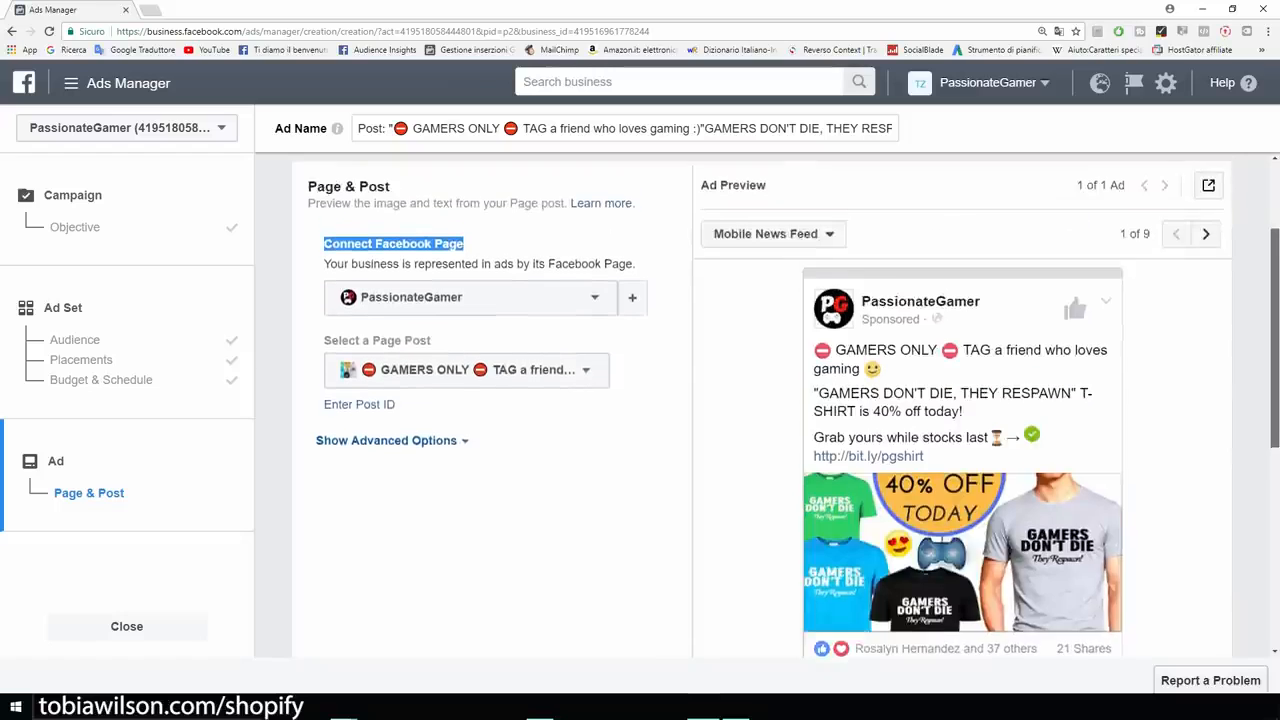
{"action": "scroll", "coordinate": [786, 405], "scroll_direction": "down", "scroll_amount": 2}
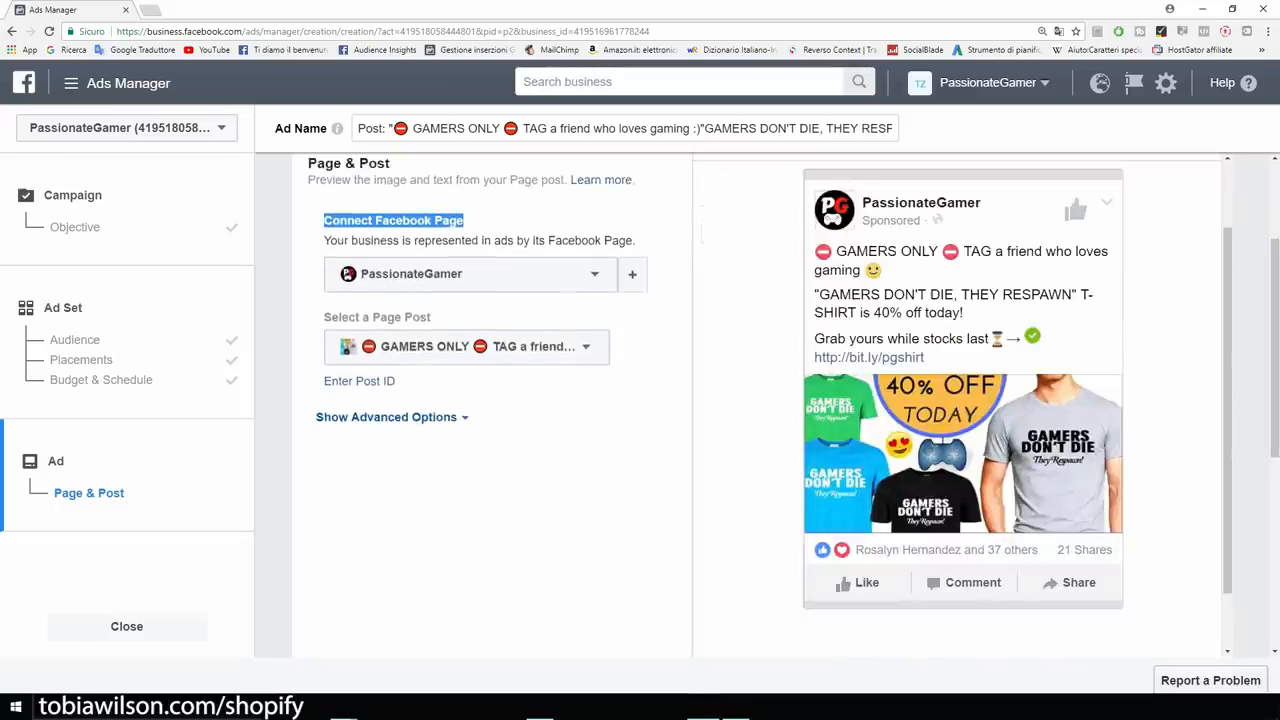
{"action": "left_click", "coordinate": [748, 400]}
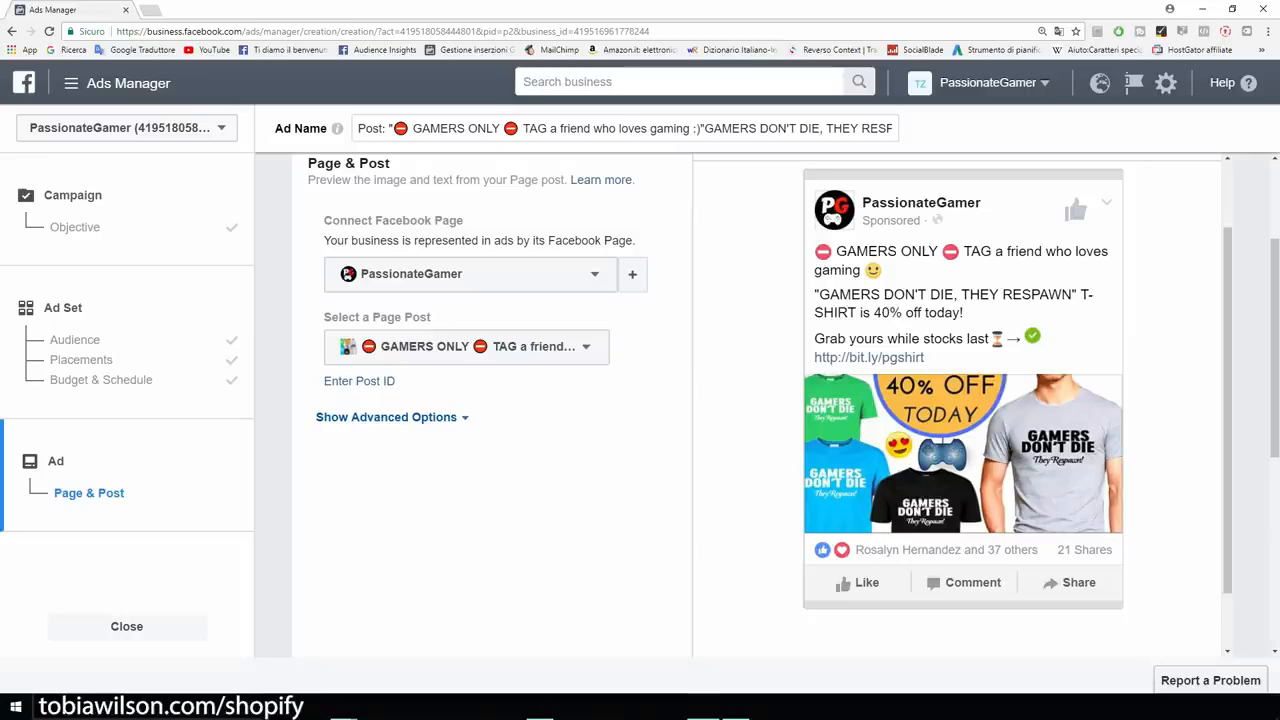
Preview the ad in the feature phone and desktop news feed placements.
{"action": "left_click_drag", "start_coordinate": [398, 382], "coordinate": [322, 317]}
{"action": "left_click_drag", "start_coordinate": [1228, 330], "coordinate": [1228, 283]}
{"action": "left_click", "coordinate": [1205, 199]}
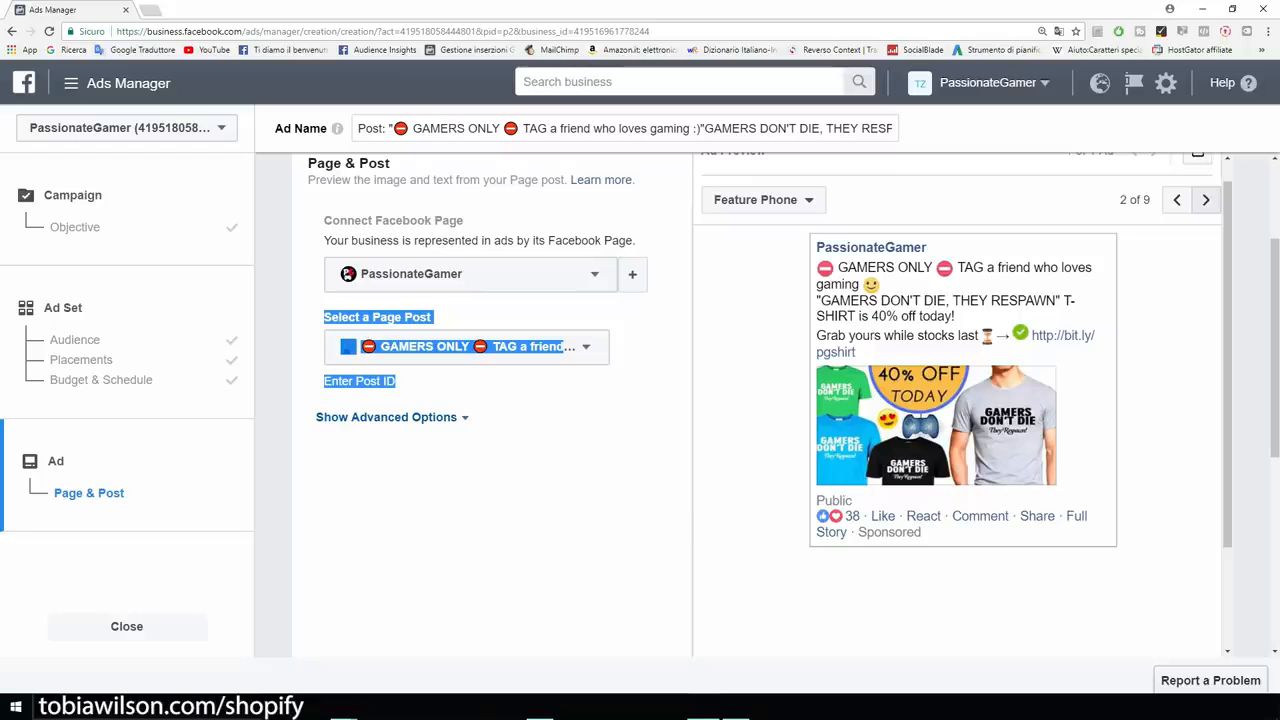
{"action": "left_click", "coordinate": [1205, 199]}
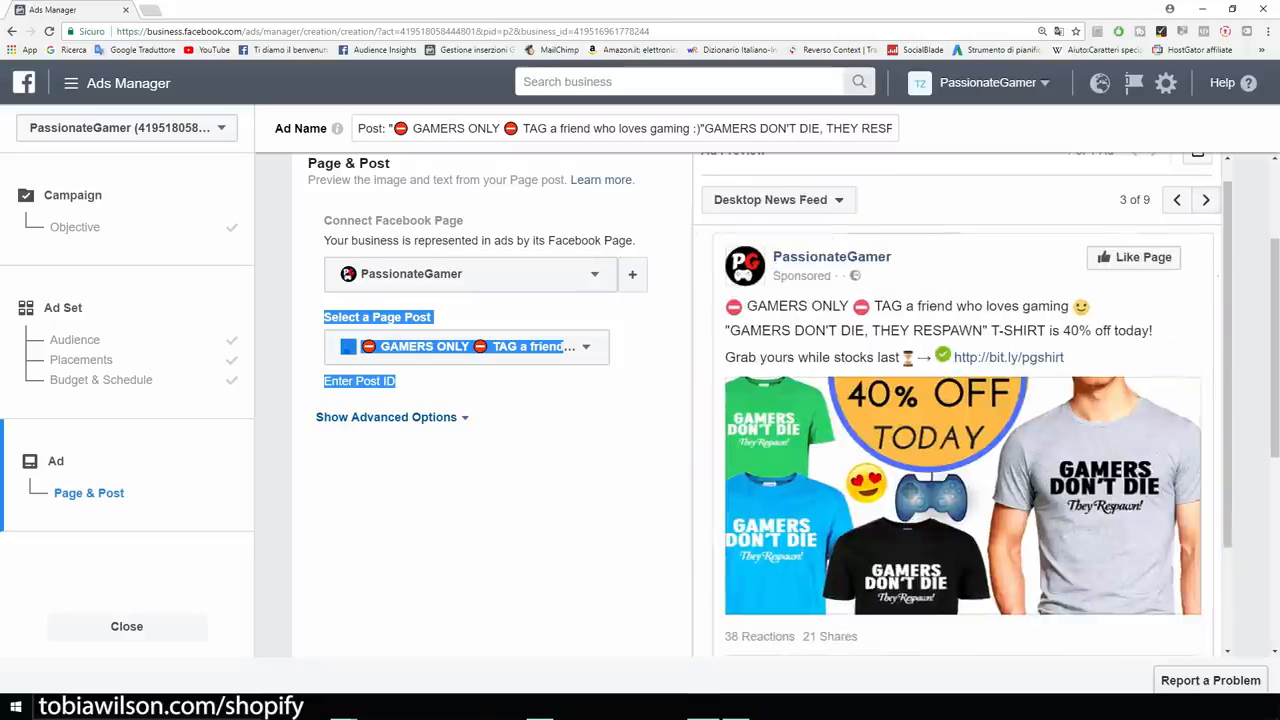
{"action": "scroll", "coordinate": [490, 400], "scroll_direction": "down", "scroll_amount": 3}
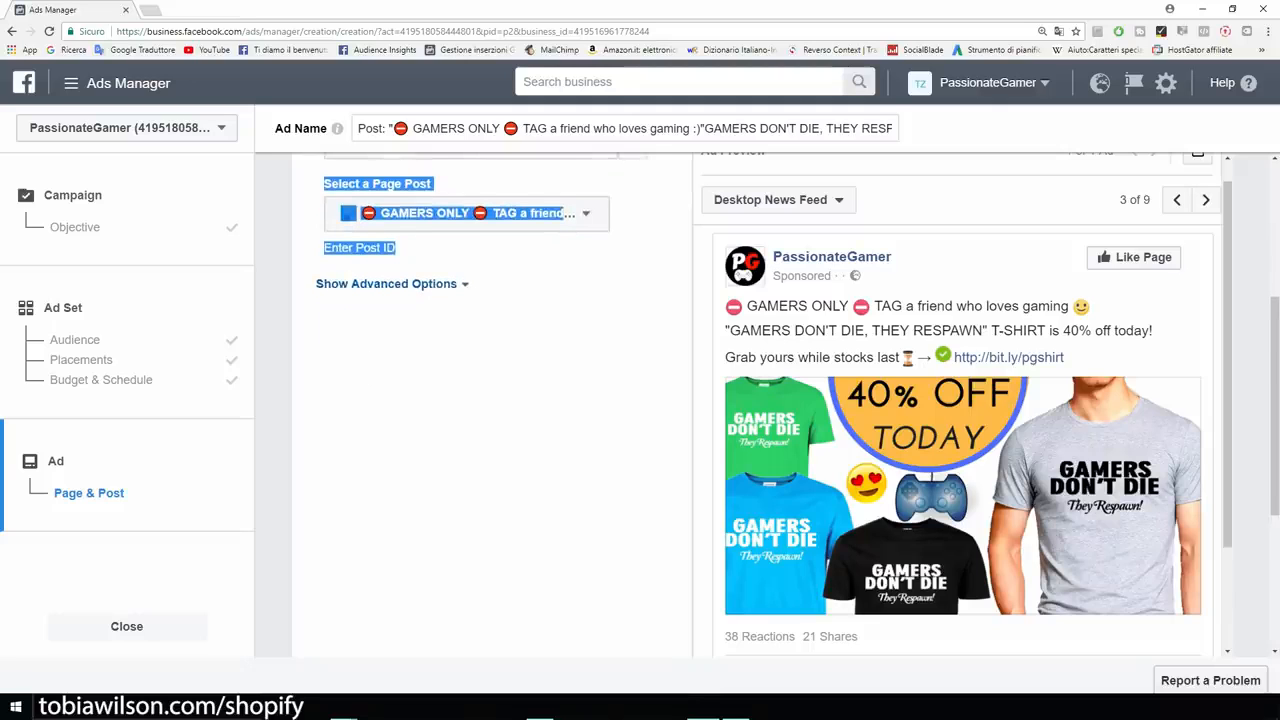
{"action": "scroll", "coordinate": [762, 405], "scroll_direction": "down", "scroll_amount": 3}
{"action": "scroll", "coordinate": [762, 405], "scroll_direction": "up", "scroll_amount": 3}
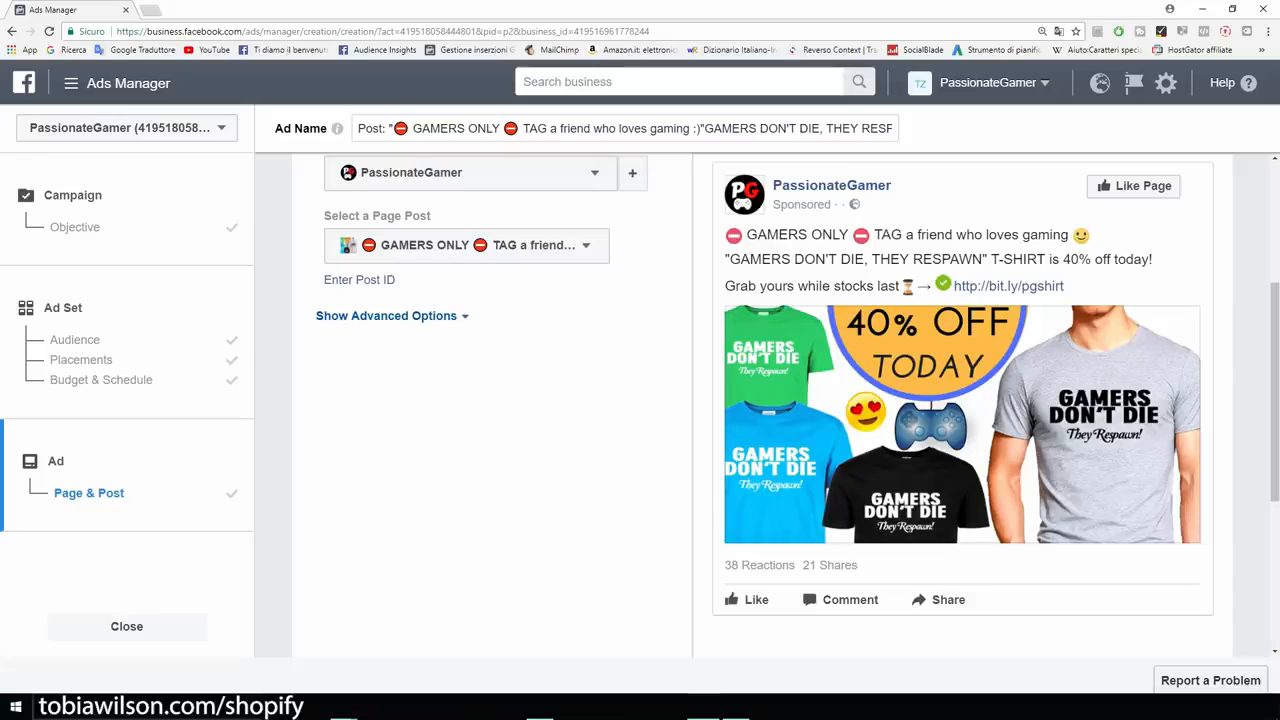
{"action": "scroll", "coordinate": [762, 405], "scroll_direction": "down", "scroll_amount": 4}
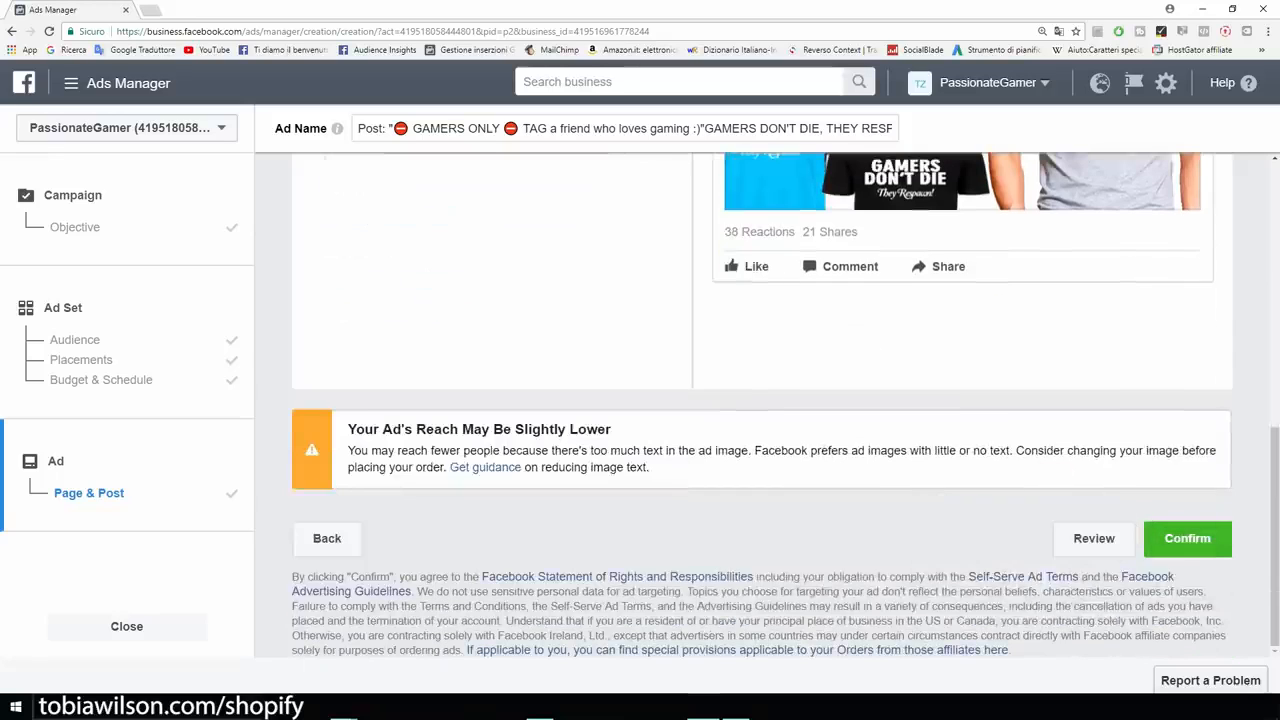
Review the warning that text in the image may reduce the ad's reach.
{"action": "left_click_drag", "start_coordinate": [348, 429], "coordinate": [608, 429]}
{"action": "left_click", "coordinate": [608, 430]}
{"action": "scroll", "coordinate": [762, 405], "scroll_direction": "up", "scroll_amount": 4}
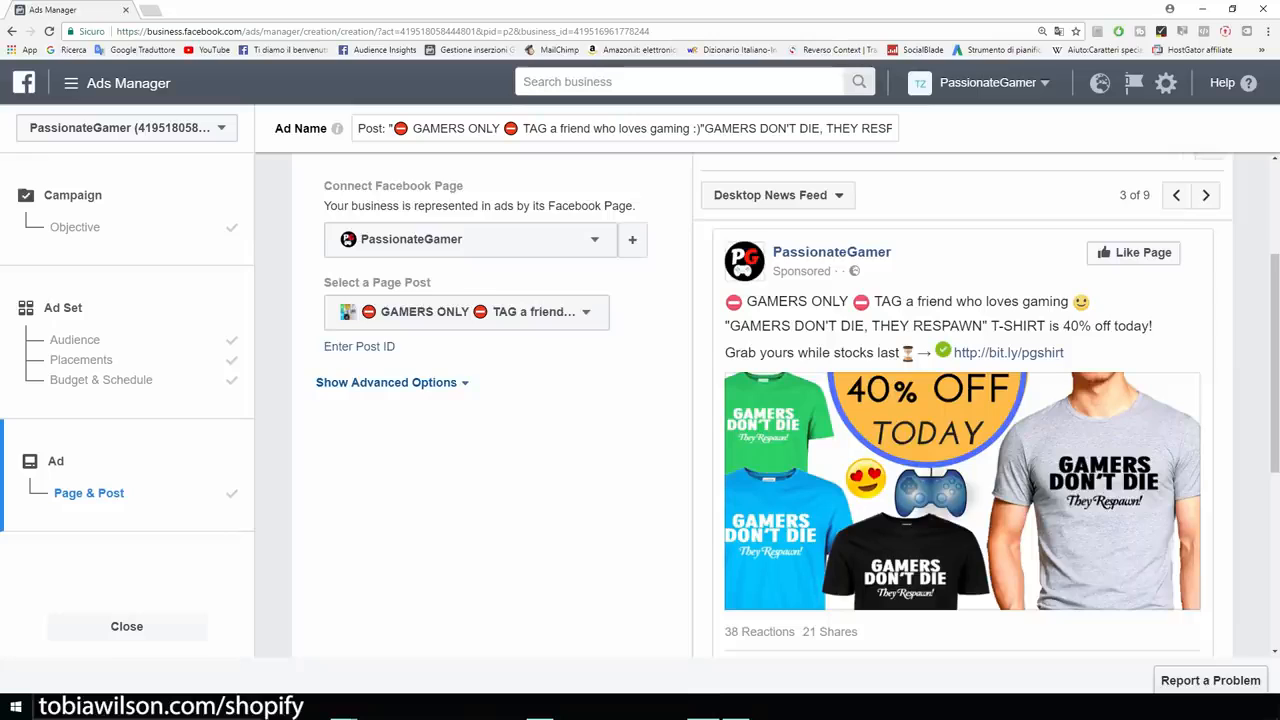
{"action": "scroll", "coordinate": [762, 405], "scroll_direction": "down", "scroll_amount": 1}
{"action": "scroll", "coordinate": [762, 405], "scroll_direction": "up", "scroll_amount": 1}
{"action": "scroll", "coordinate": [762, 405], "scroll_direction": "down", "scroll_amount": 5}
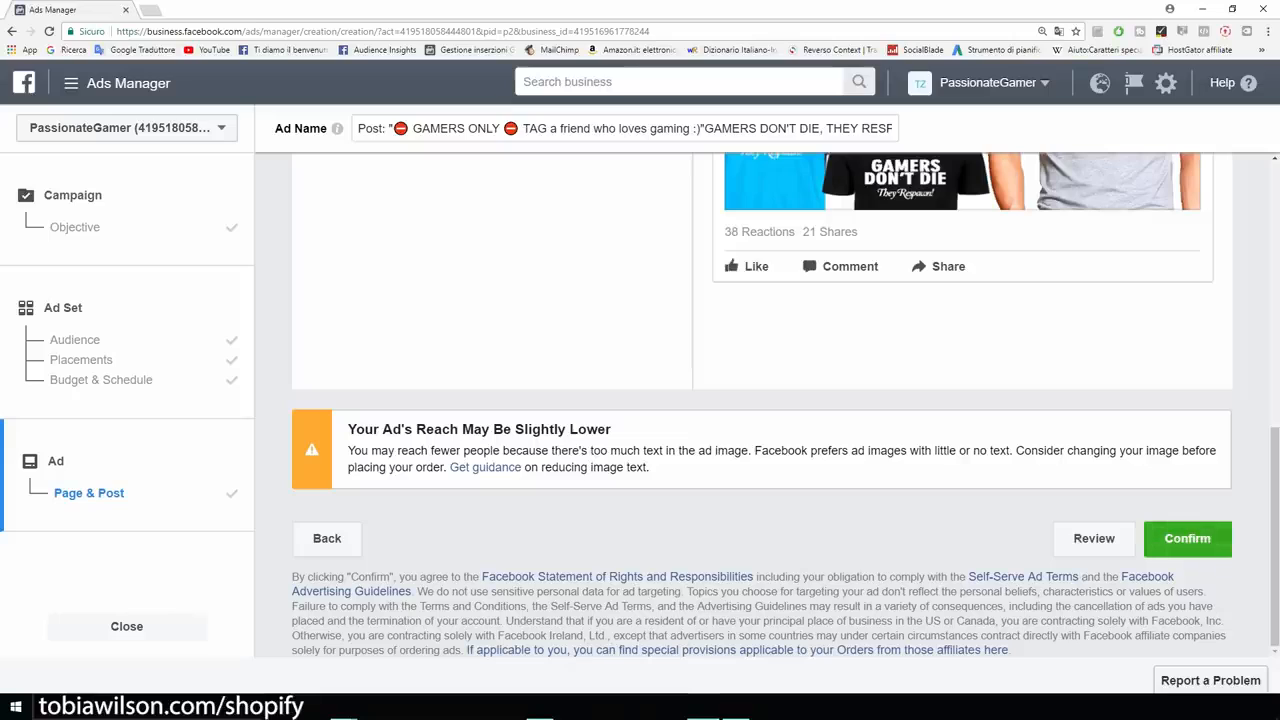
Confirm the GAMERS ONLY ad for review and continue to the campaign's ads list.
{"action": "left_click", "coordinate": [1187, 538]}
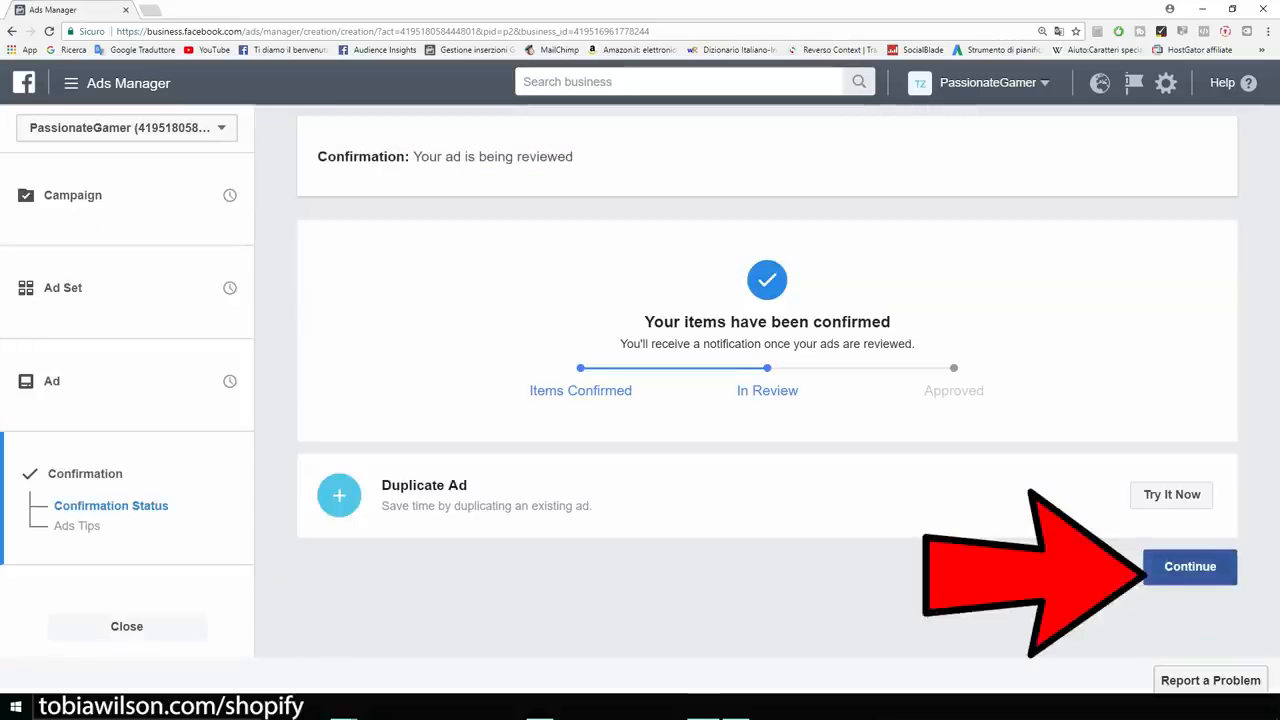
{"action": "left_click", "coordinate": [1190, 567]}
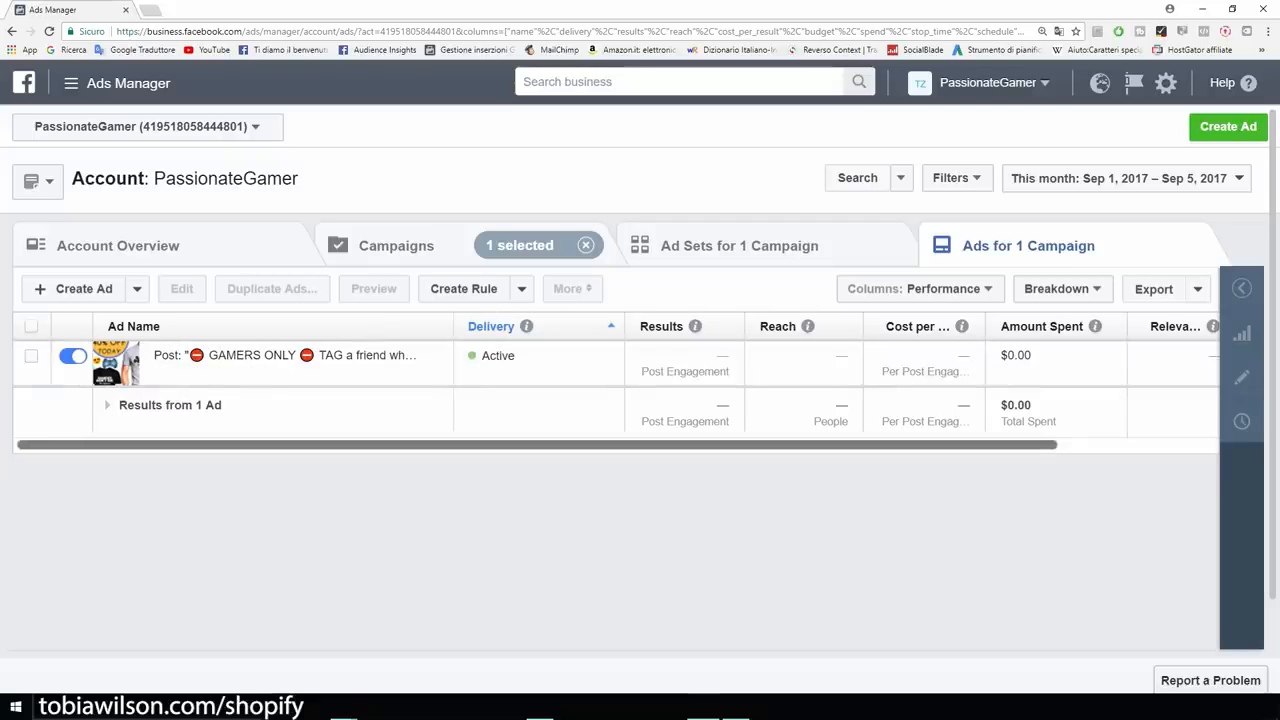
Select the GAMERS ONLY T-shirt ad in the Ads table and begin a new ad with Create Ad.
{"action": "mouse_move", "coordinate": [537, 445]}
{"action": "left_mouse_down"}
{"action": "mouse_move", "coordinate": [698, 445]}
{"action": "mouse_move", "coordinate": [537, 445]}
{"action": "left_mouse_up"}
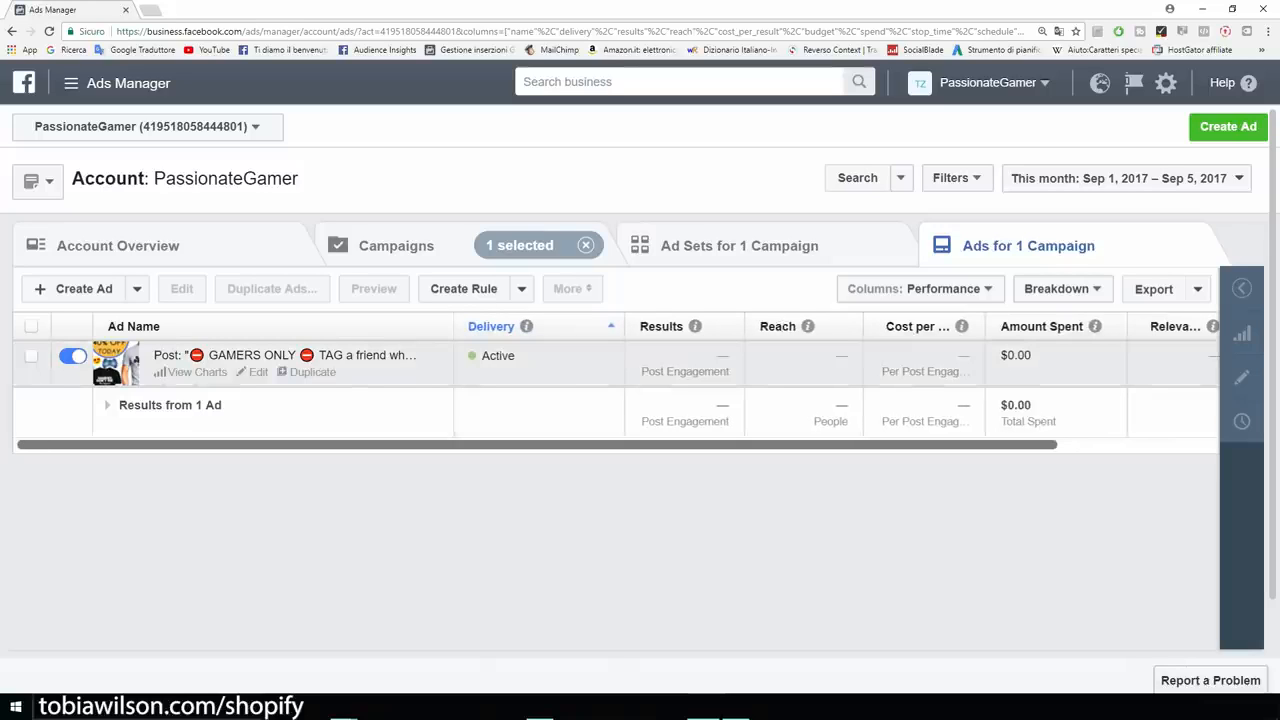
{"action": "left_click", "coordinate": [31, 356]}
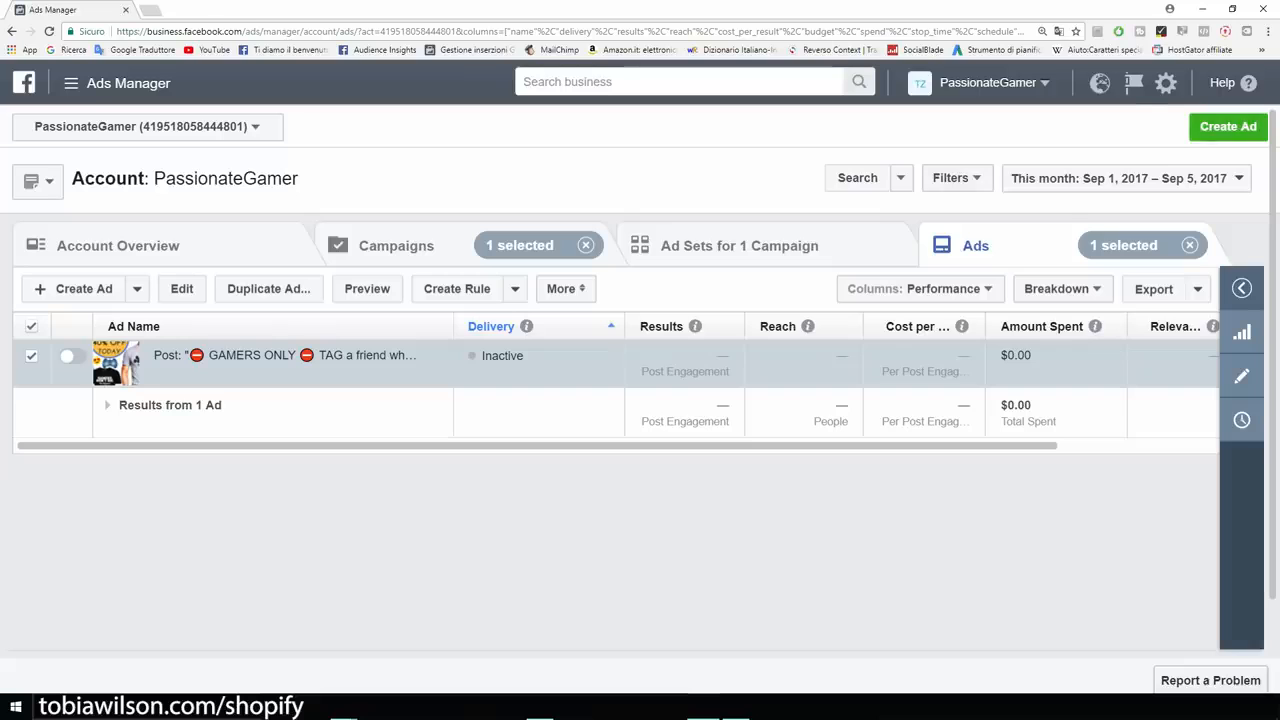
{"action": "left_click", "coordinate": [1228, 127]}
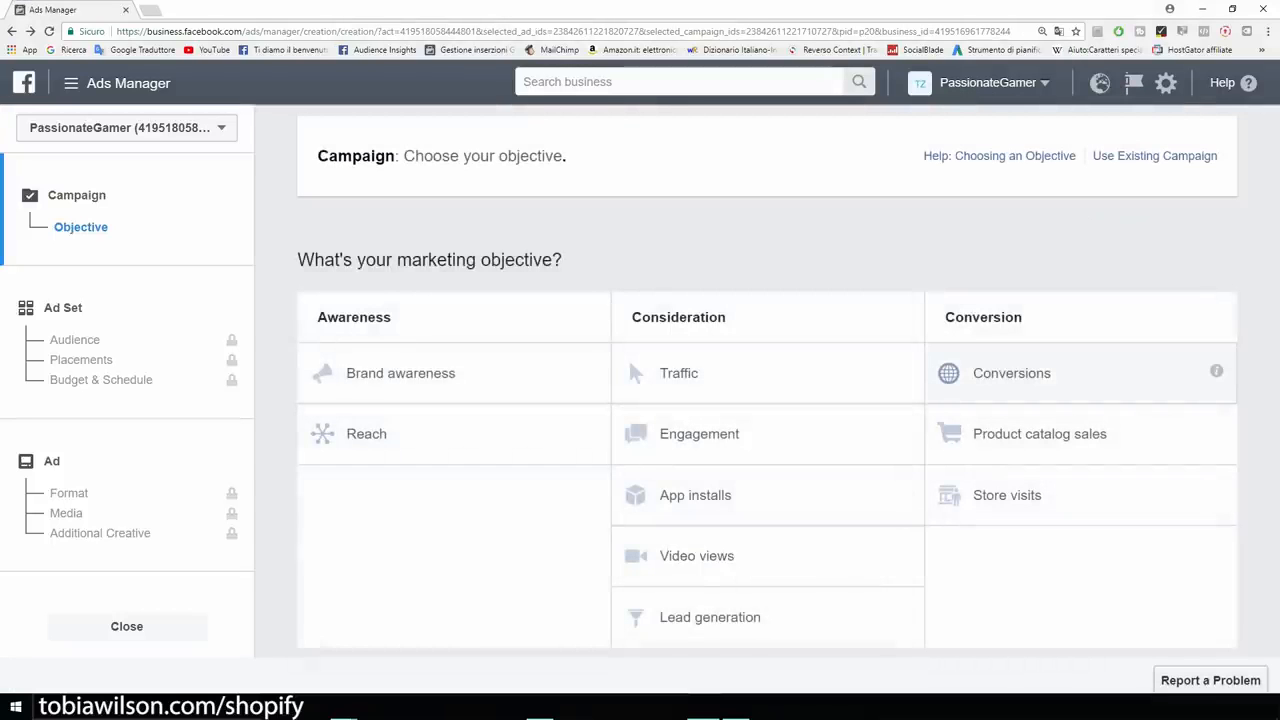
Choose the Conversions objective, name the campaign 'Example', and continue to the ad set.
{"action": "left_click", "coordinate": [1012, 373]}
{"action": "left_click_drag", "start_coordinate": [802, 508], "coordinate": [703, 509]}
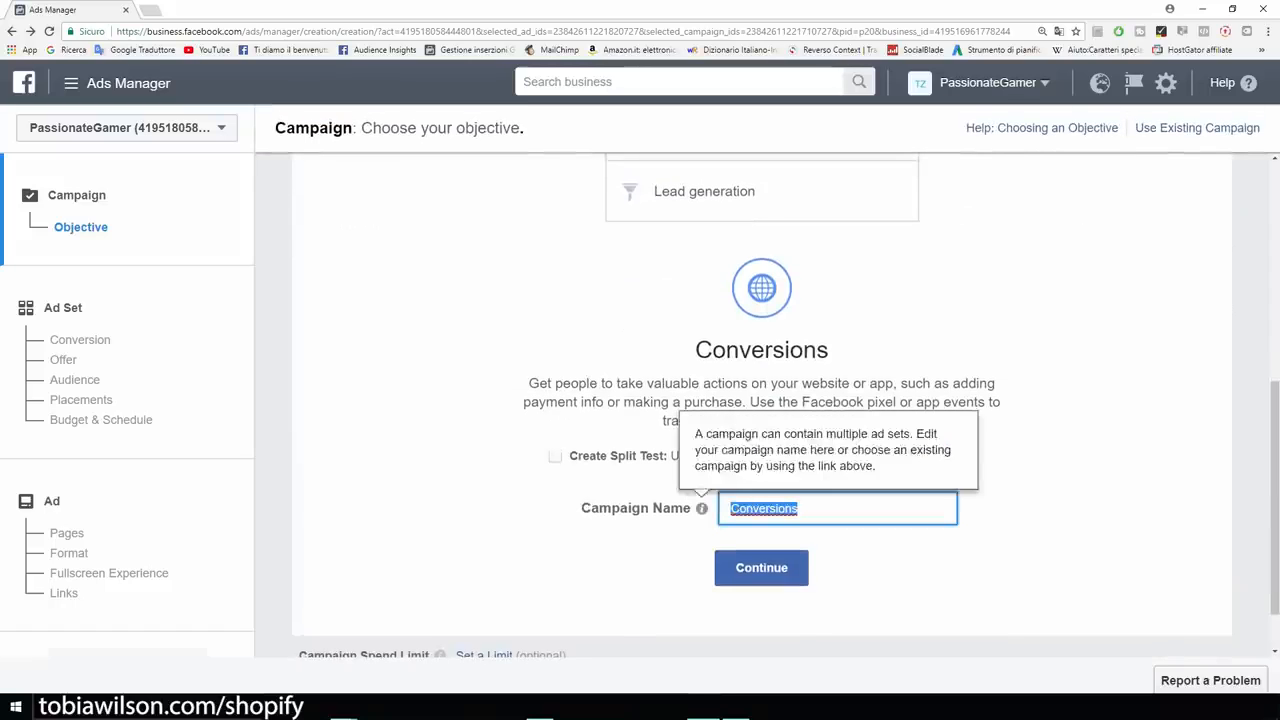
{"action": "type", "text": "Expl"}
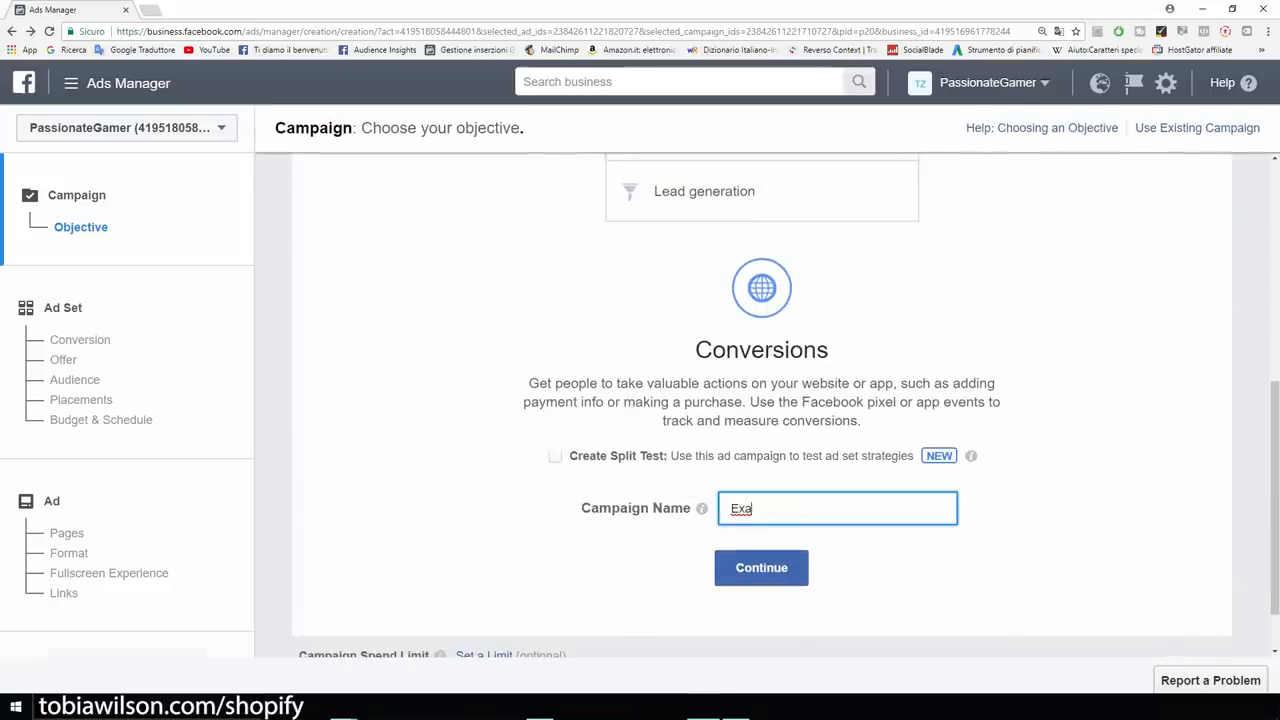
{"action": "key", "text": "BackSpace"}
{"action": "key", "text": "BackSpace"}
{"action": "type", "text": "mple"}
{"action": "key", "text": "Return"}
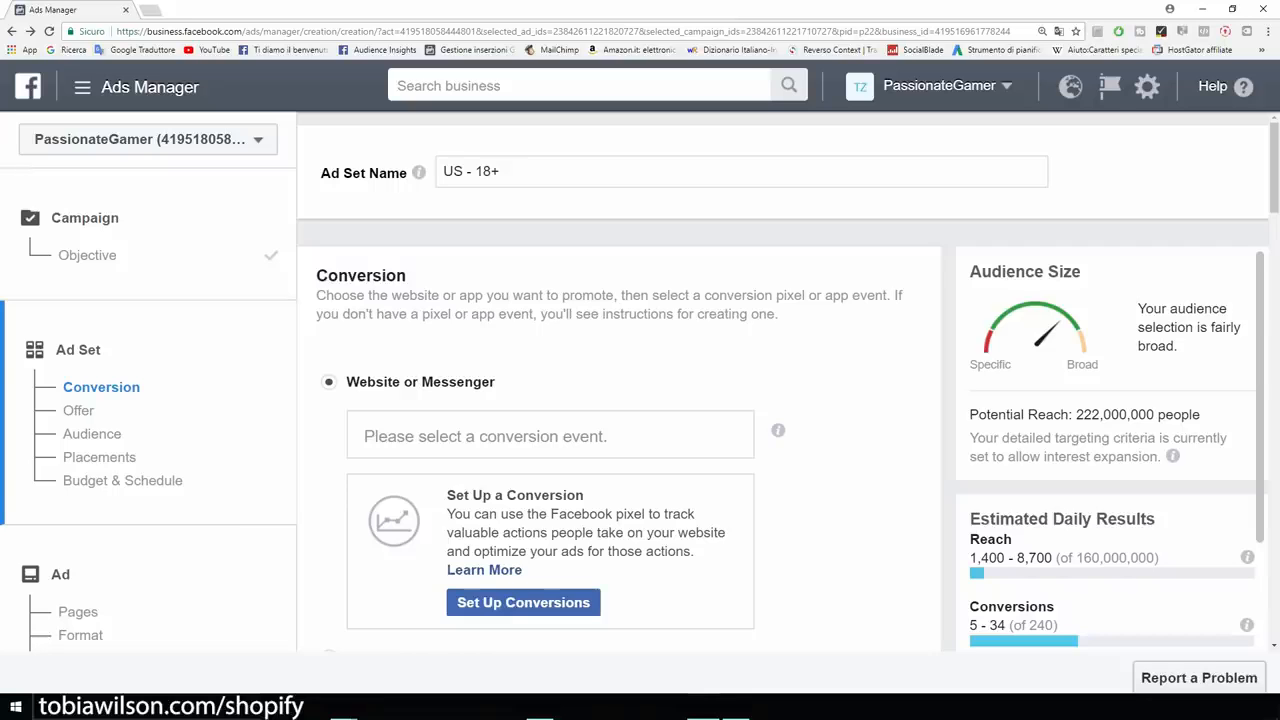
Browse the PassionateGamer pixel's conversion events, including View Content, Add To Cart, Purchase and Lead.
{"action": "left_click", "coordinate": [550, 436]}
{"action": "scroll", "coordinate": [620, 400], "scroll_direction": "down", "scroll_amount": 1}
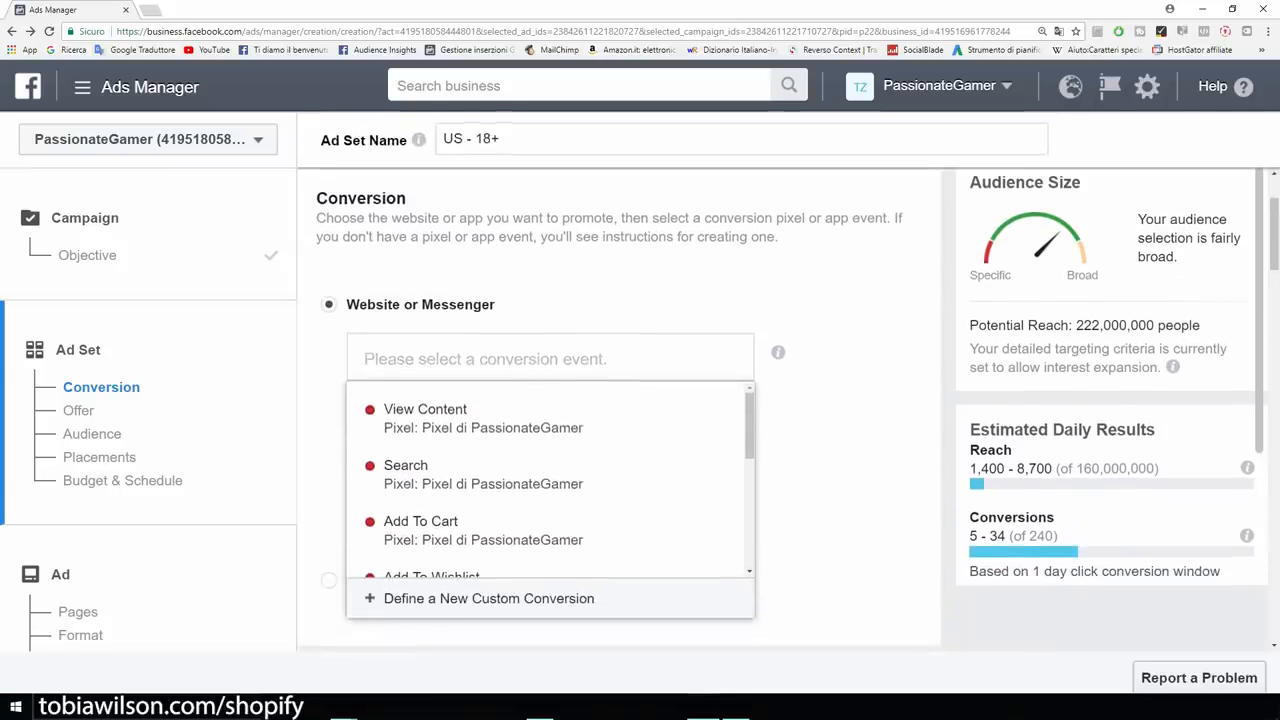
{"action": "mouse_move", "coordinate": [550, 420]}
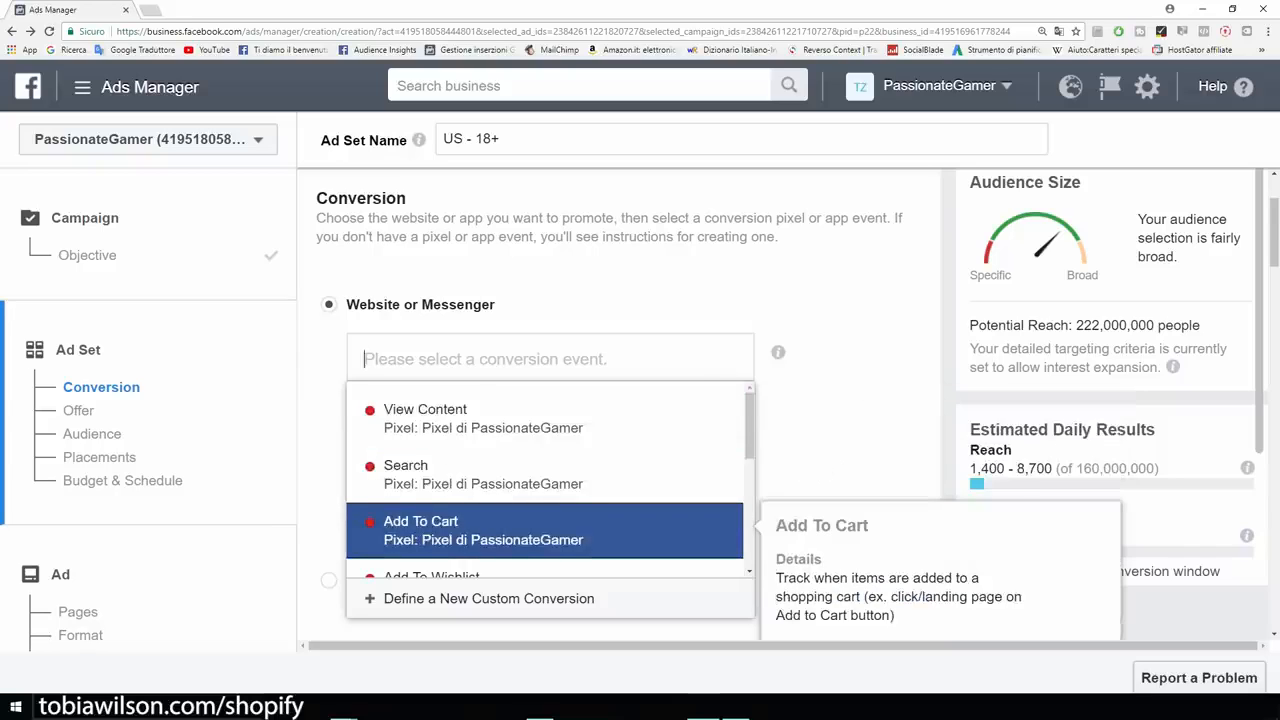
{"action": "scroll", "coordinate": [550, 480], "scroll_direction": "down", "scroll_amount": 2}
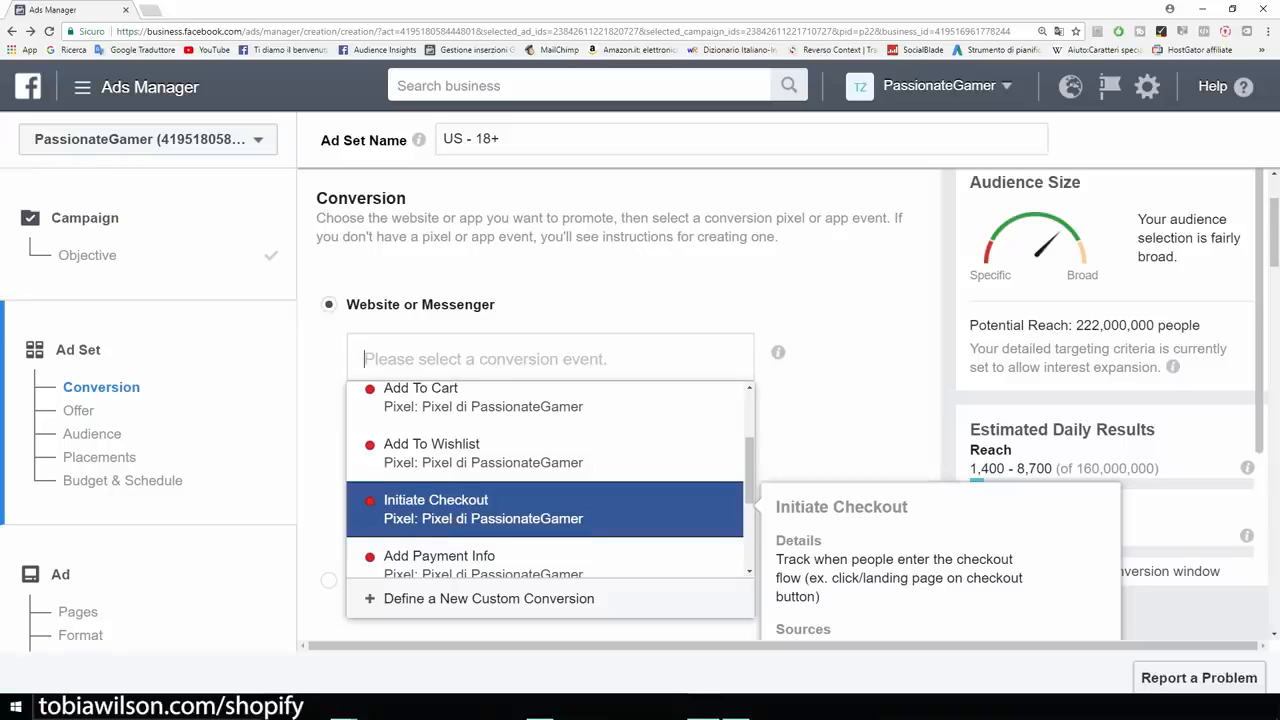
{"action": "scroll", "coordinate": [550, 500], "scroll_direction": "down", "scroll_amount": 1}
{"action": "scroll", "coordinate": [550, 435], "scroll_direction": "down", "scroll_amount": 1}
{"action": "scroll", "coordinate": [550, 480], "scroll_direction": "down", "scroll_amount": 1}
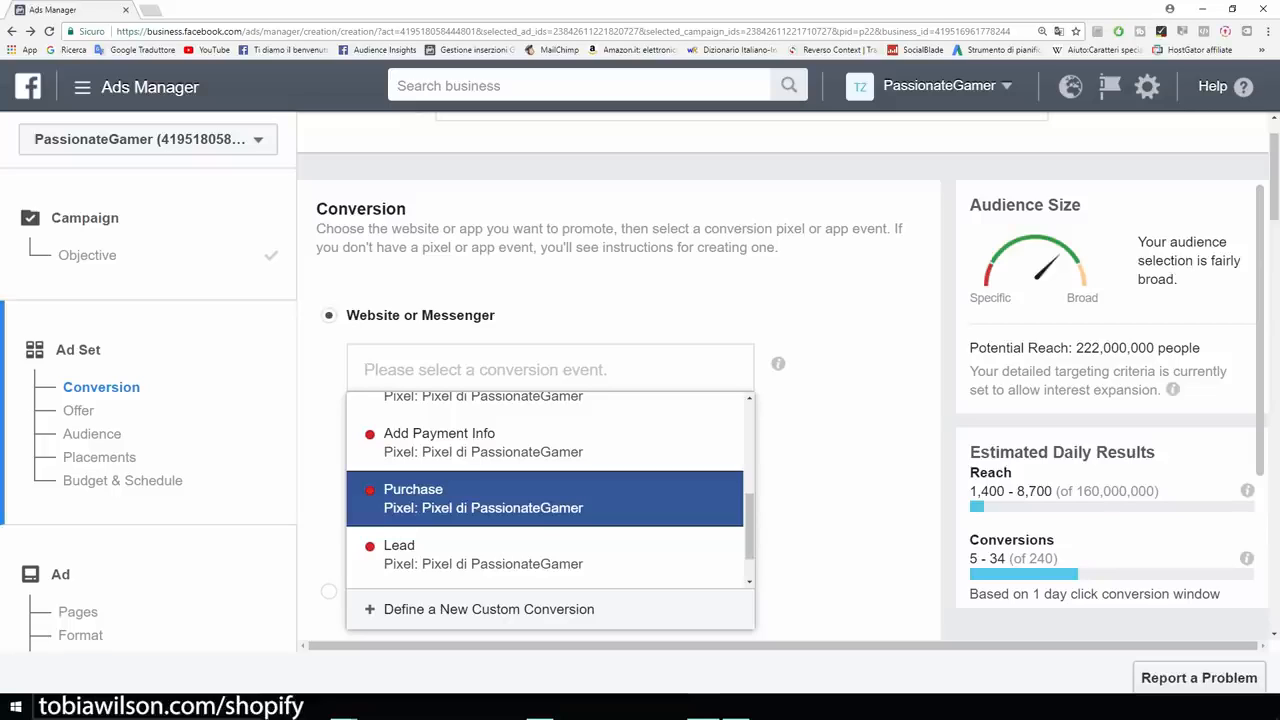
{"action": "mouse_move", "coordinate": [545, 499]}
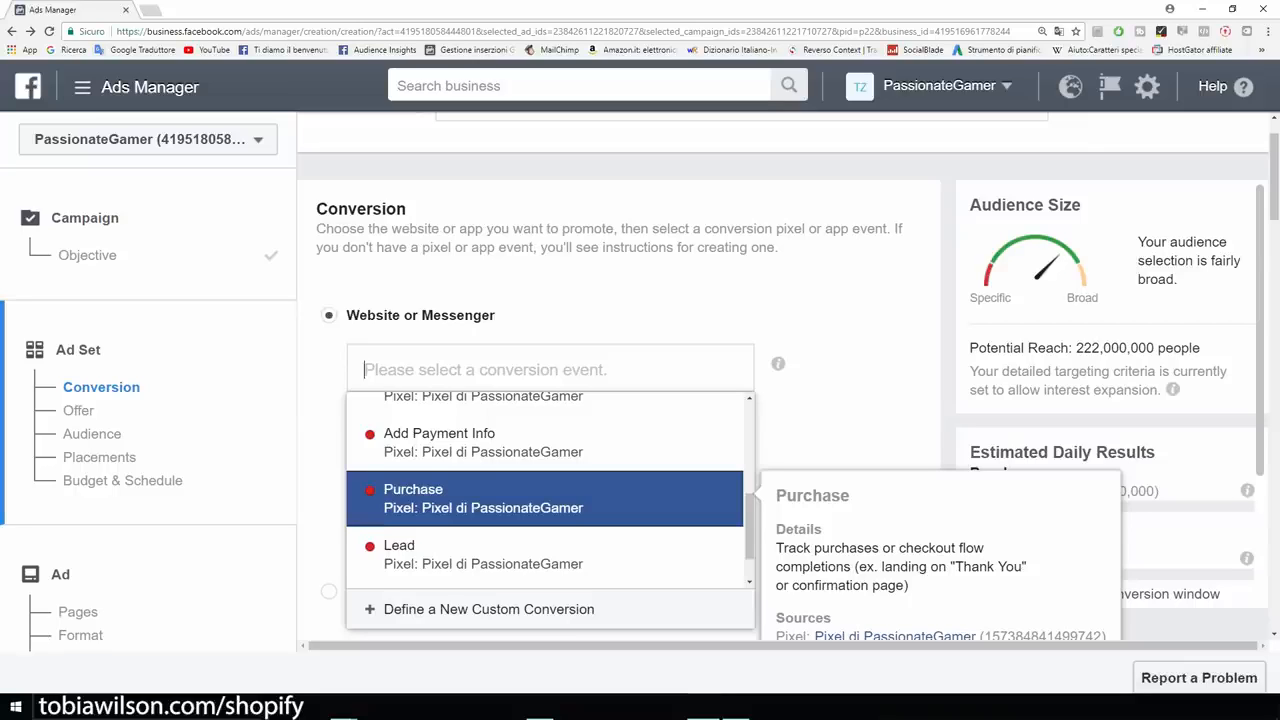
{"action": "scroll", "coordinate": [545, 515], "scroll_direction": "up", "scroll_amount": 3}
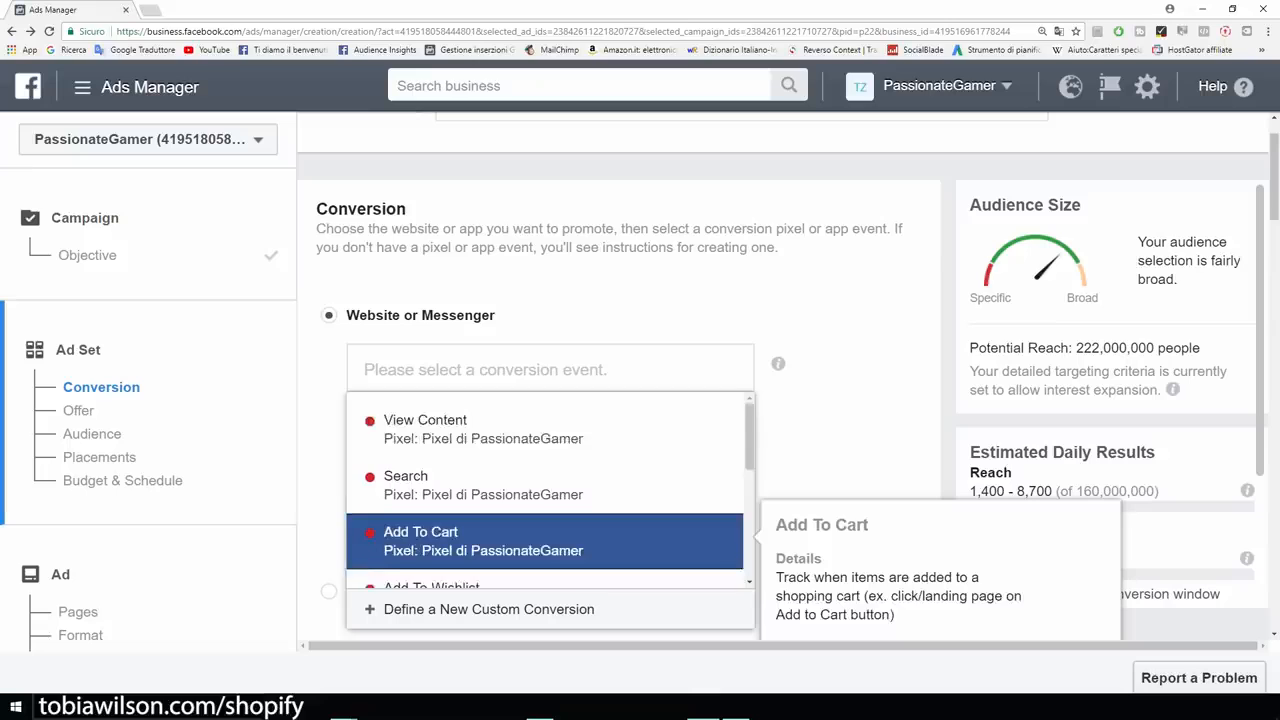
{"action": "scroll", "coordinate": [545, 541], "scroll_direction": "down", "scroll_amount": 1}
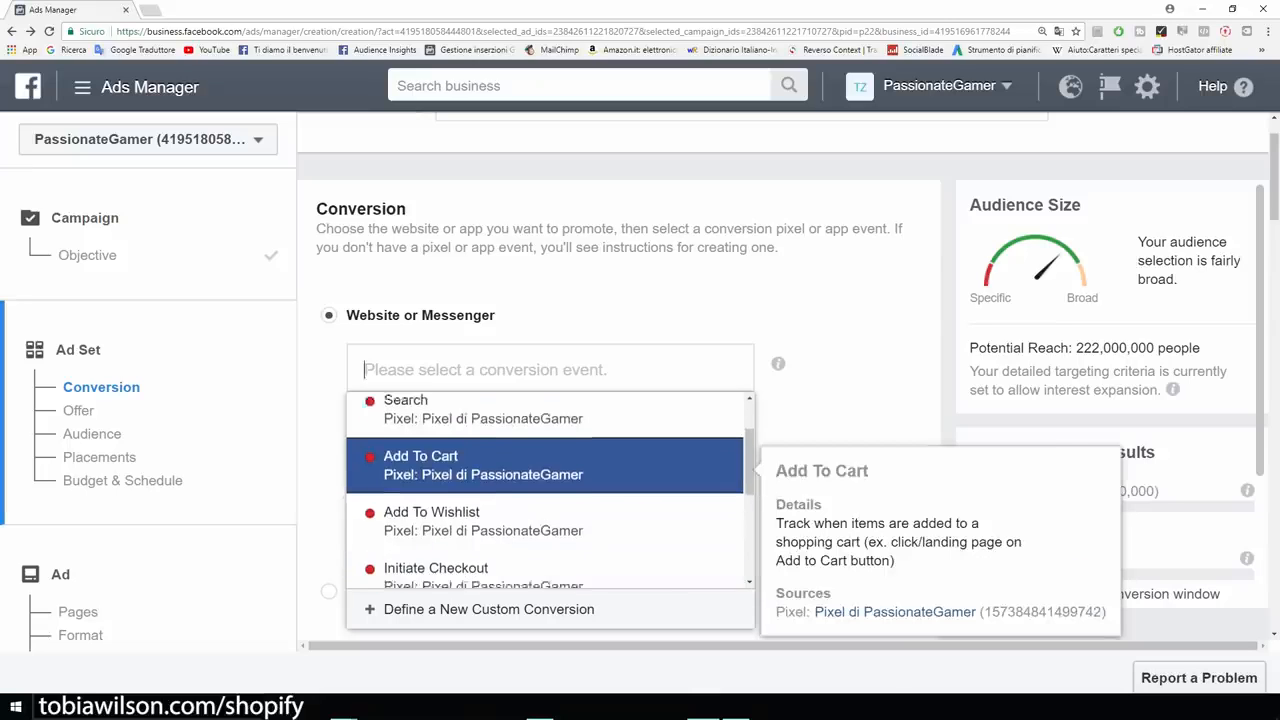
Pick View Content from the top of the conversion event list.
{"action": "scroll", "coordinate": [545, 495], "scroll_direction": "down", "scroll_amount": 2}
{"action": "scroll", "coordinate": [545, 497], "scroll_direction": "down", "scroll_amount": 1}
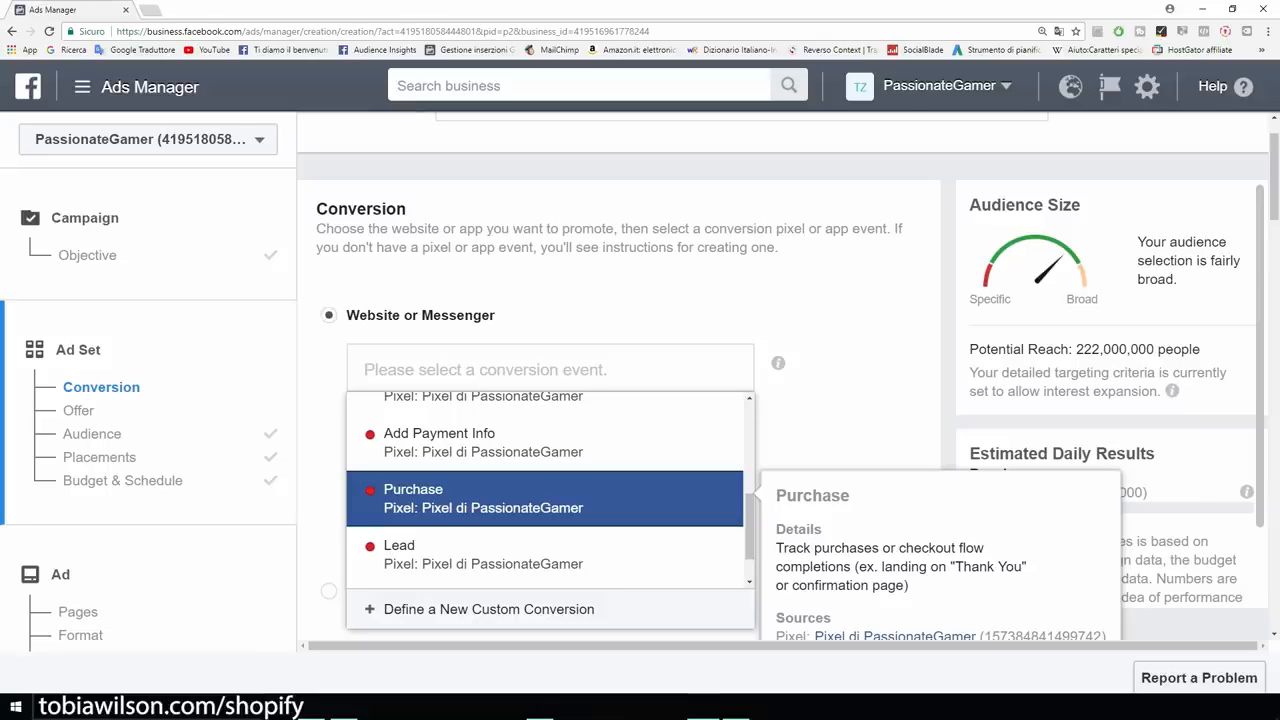
{"action": "scroll", "coordinate": [550, 492], "scroll_direction": "up", "scroll_amount": 3}
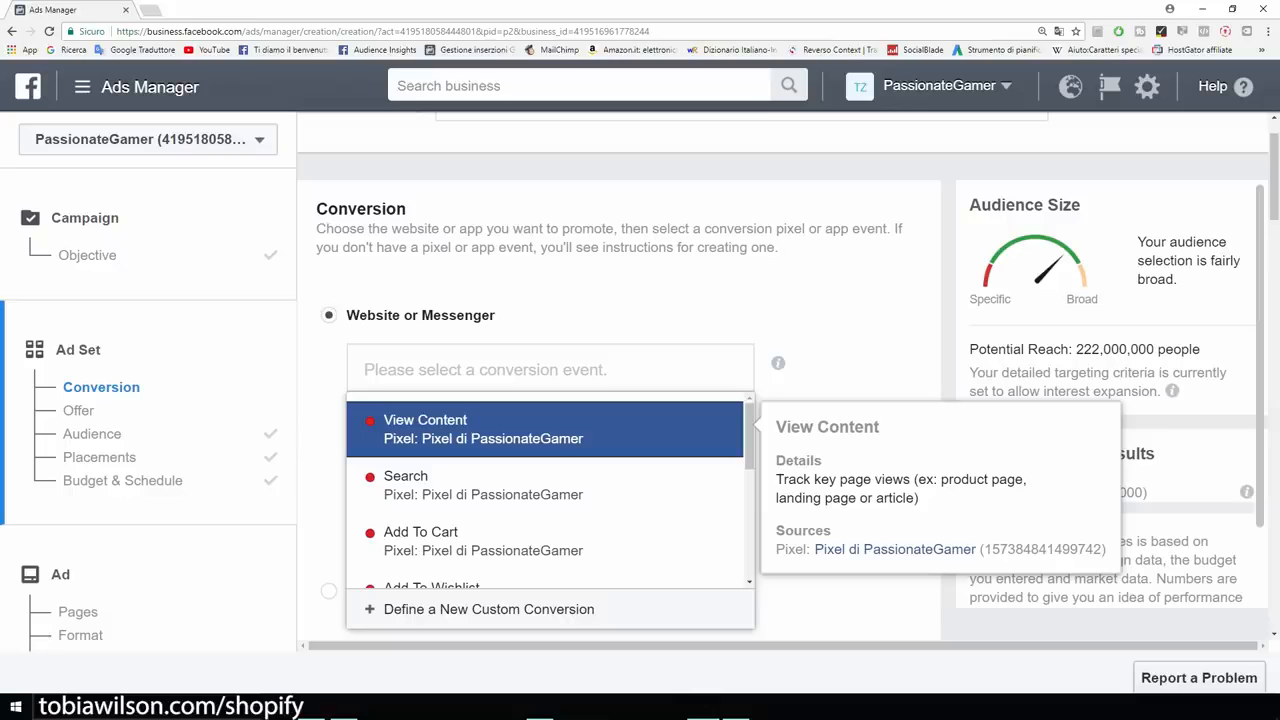
{"action": "key", "text": "Return"}
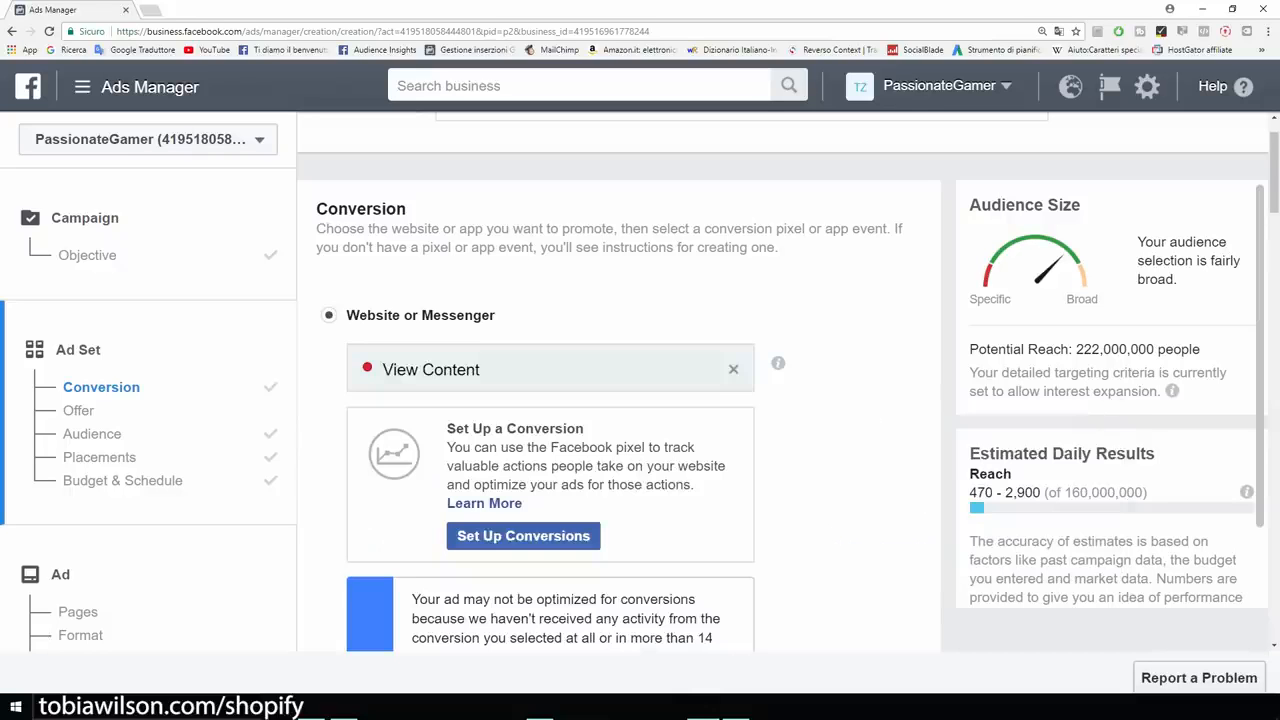
{"action": "scroll", "coordinate": [620, 400], "scroll_direction": "down", "scroll_amount": 6}
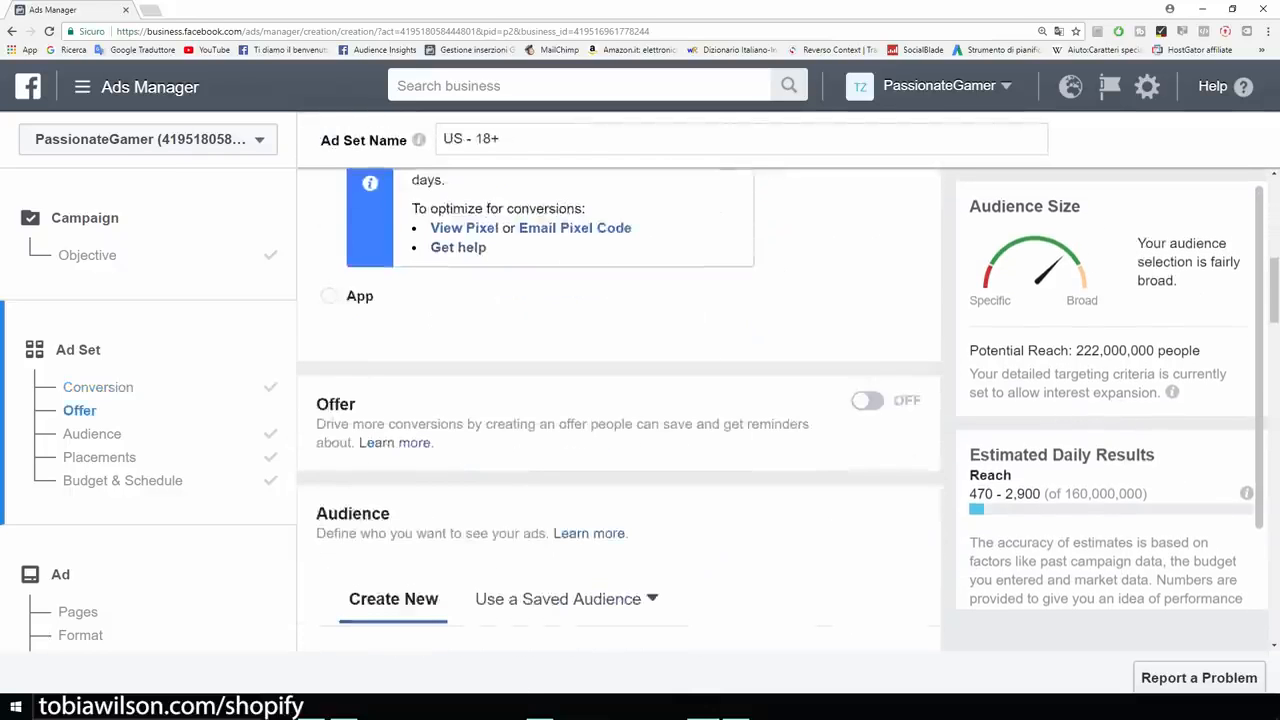
Apply the saved 'Example' audience, dropping potential reach to 610,000.
{"action": "scroll", "coordinate": [620, 410], "scroll_direction": "down", "scroll_amount": 2}
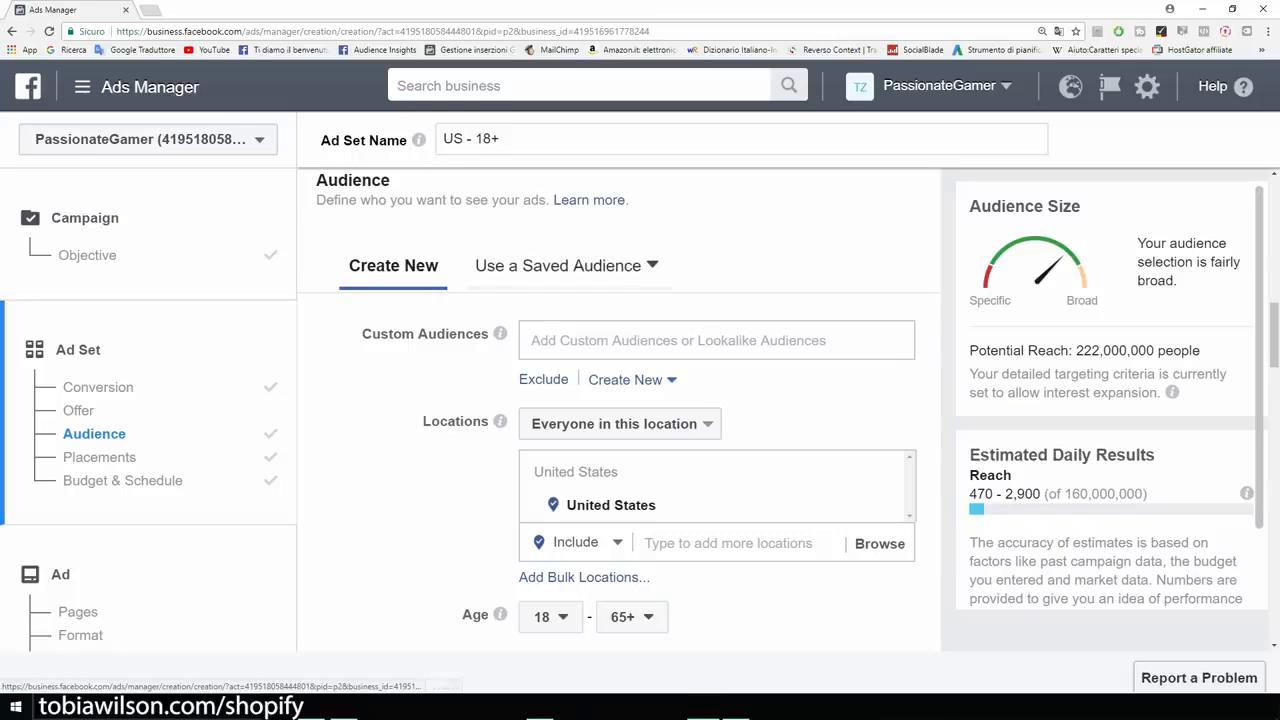
{"action": "left_click", "coordinate": [567, 266]}
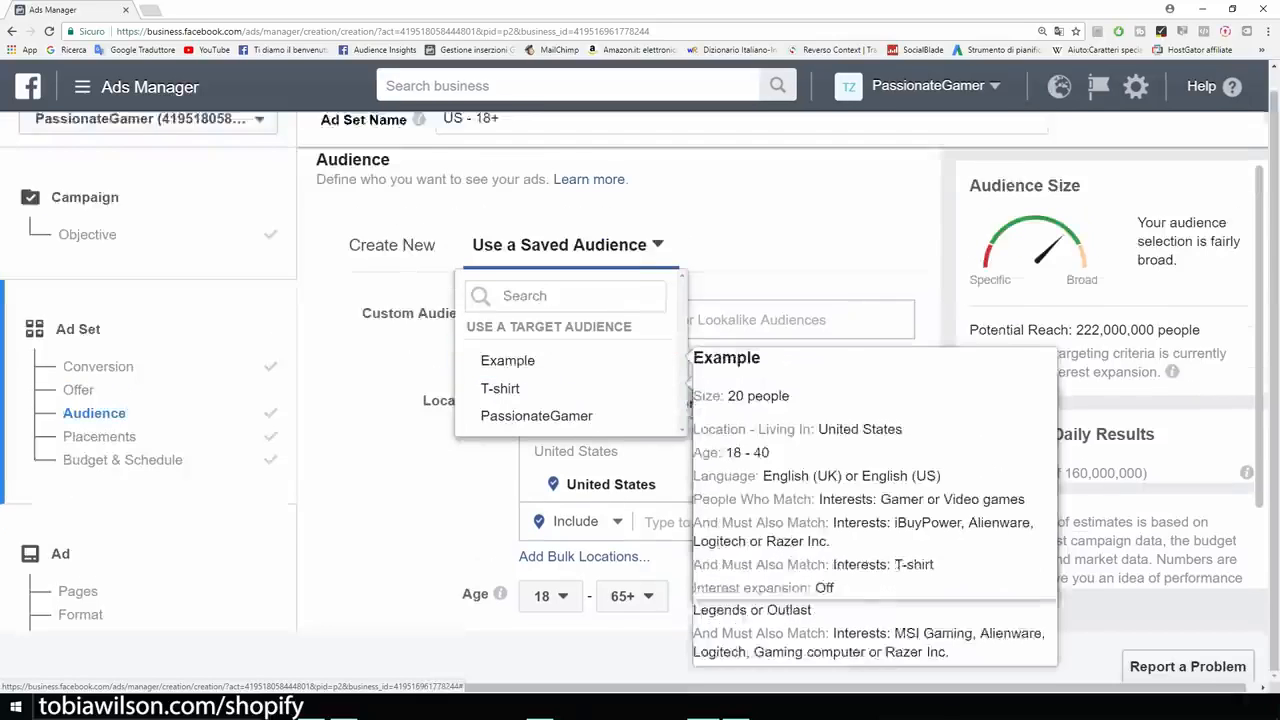
{"action": "mouse_move", "coordinate": [560, 381]}
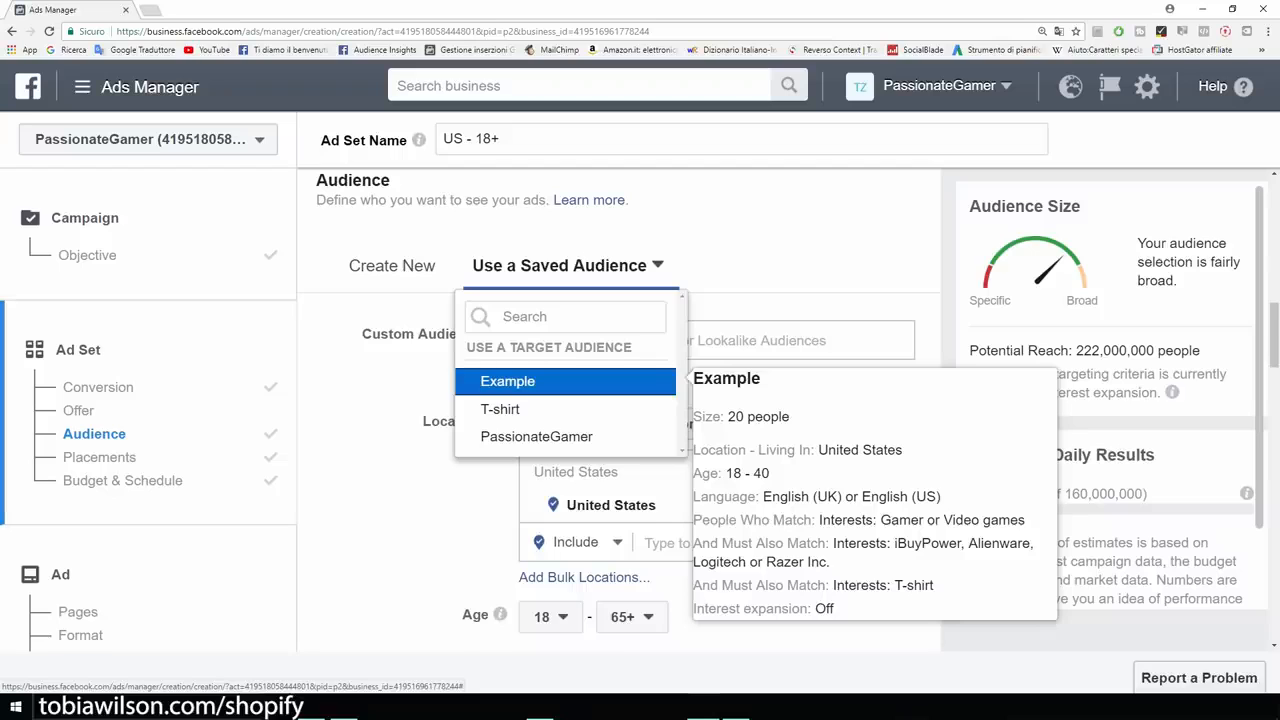
{"action": "left_click", "coordinate": [560, 381]}
{"action": "scroll", "coordinate": [620, 400], "scroll_direction": "down", "scroll_amount": 3}
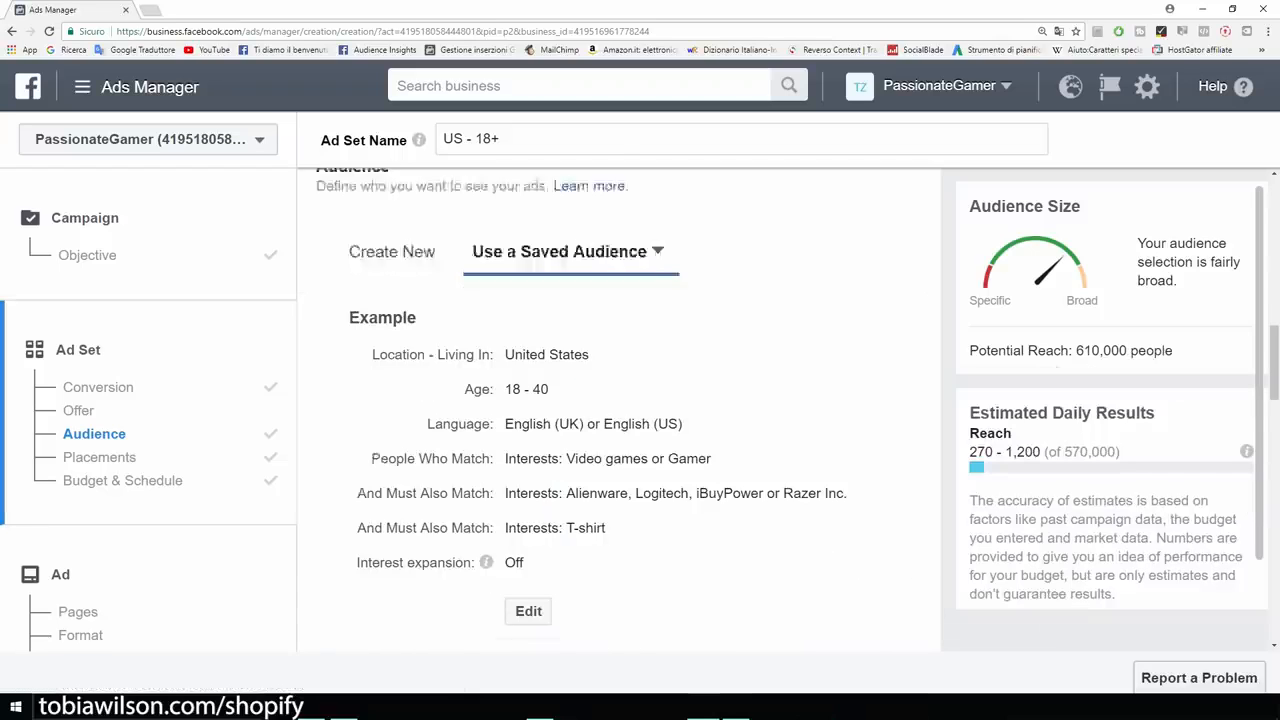
{"action": "scroll", "coordinate": [620, 400], "scroll_direction": "down", "scroll_amount": 8}
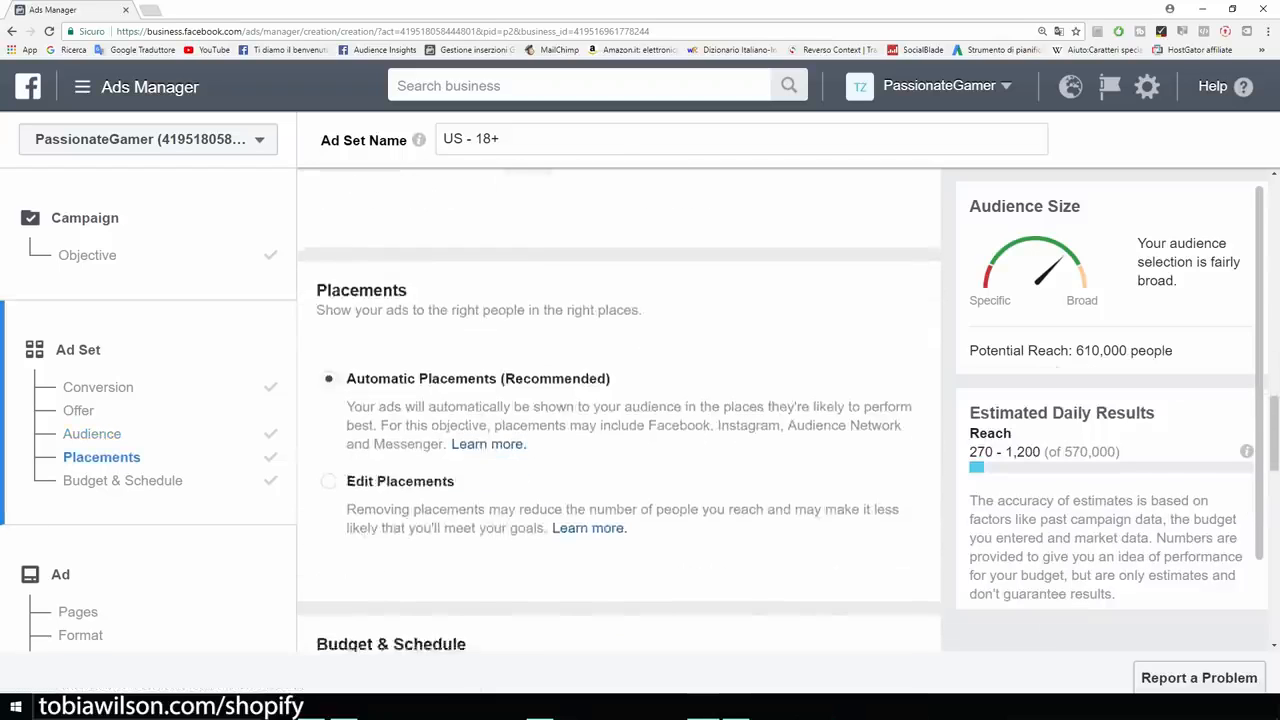
Switch to manual placements and exclude Messenger, Audience Network and Instagram, leaving Facebook only.
{"action": "left_click", "coordinate": [329, 418]}
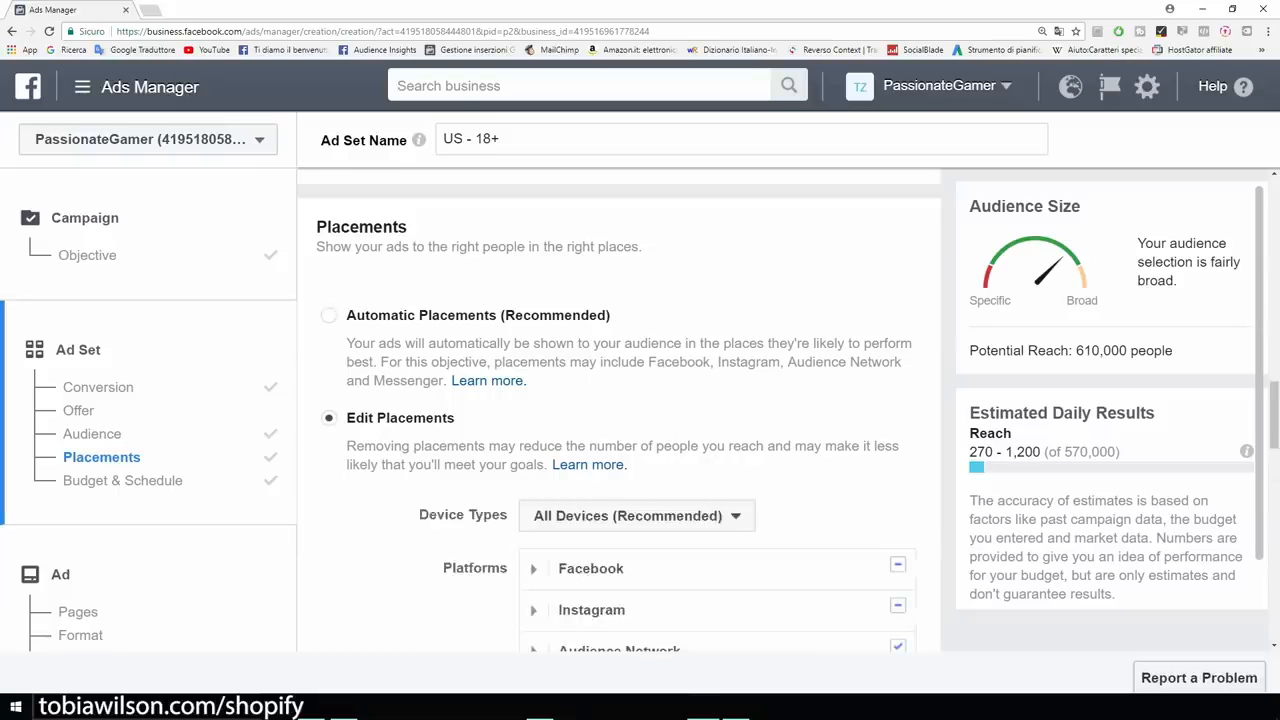
{"action": "scroll", "coordinate": [600, 440], "scroll_direction": "down", "scroll_amount": 3}
{"action": "left_click", "coordinate": [897, 487]}
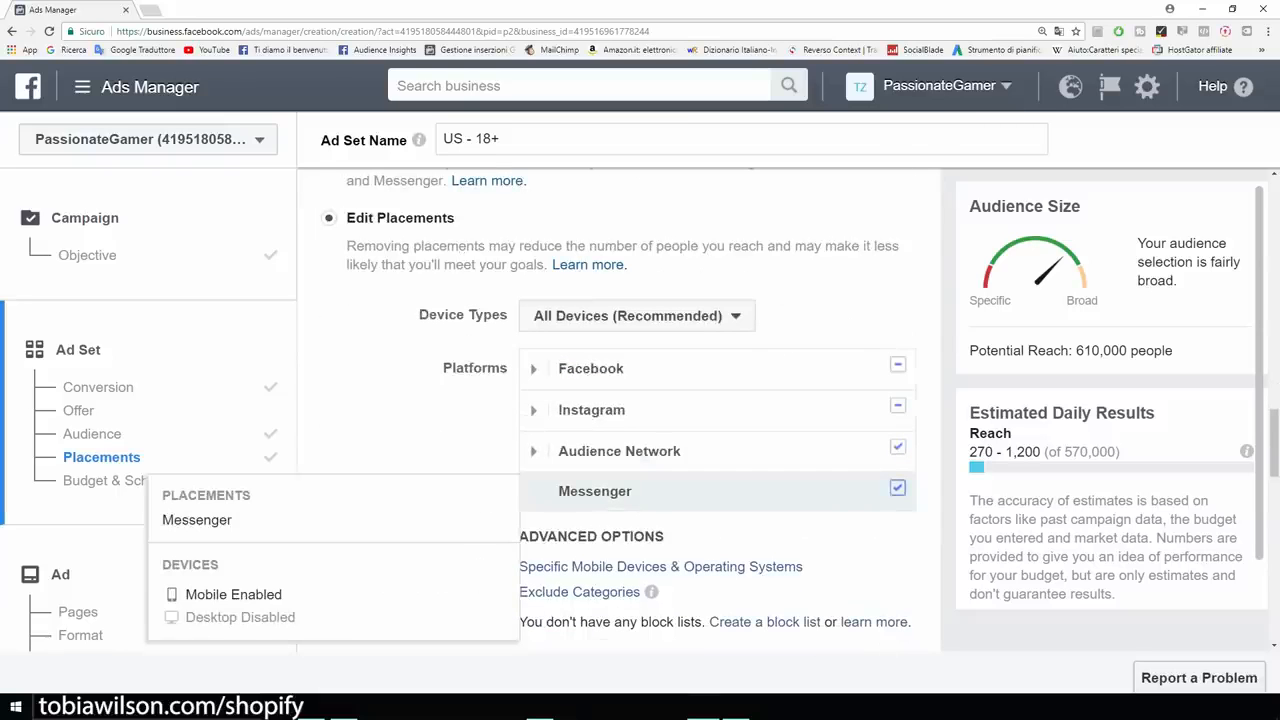
{"action": "left_click", "coordinate": [897, 447]}
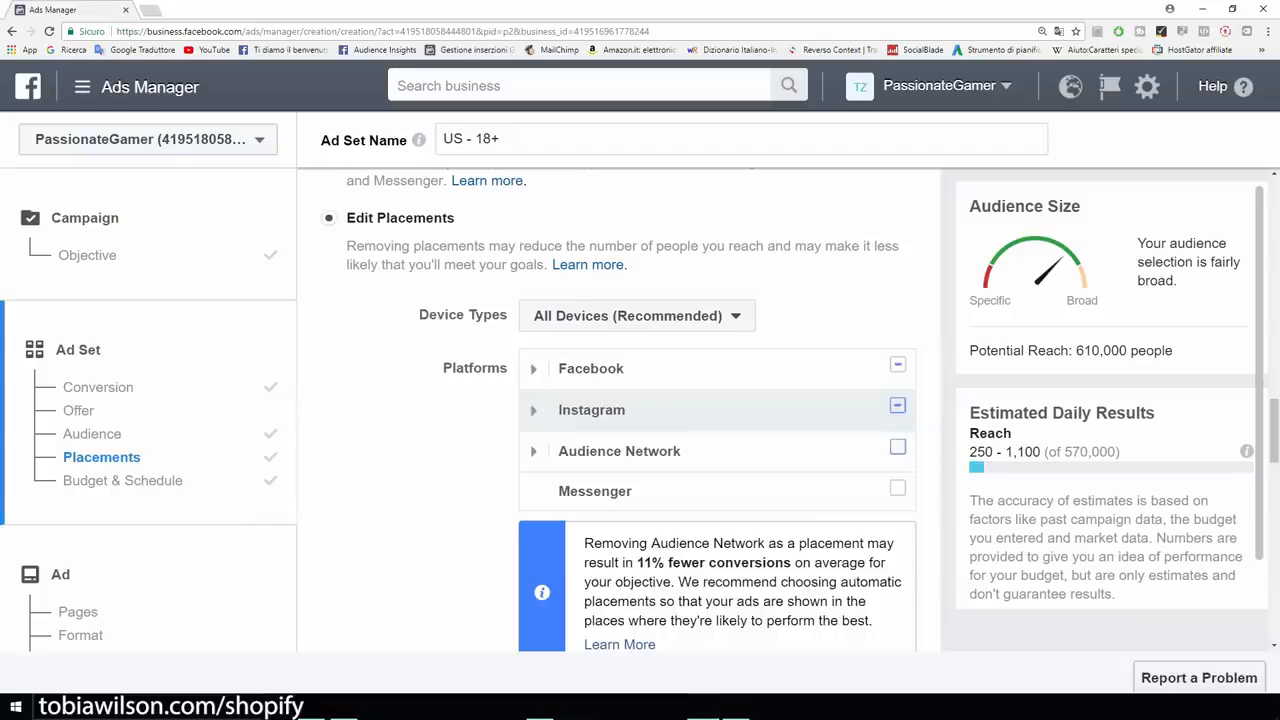
{"action": "left_click", "coordinate": [897, 405]}
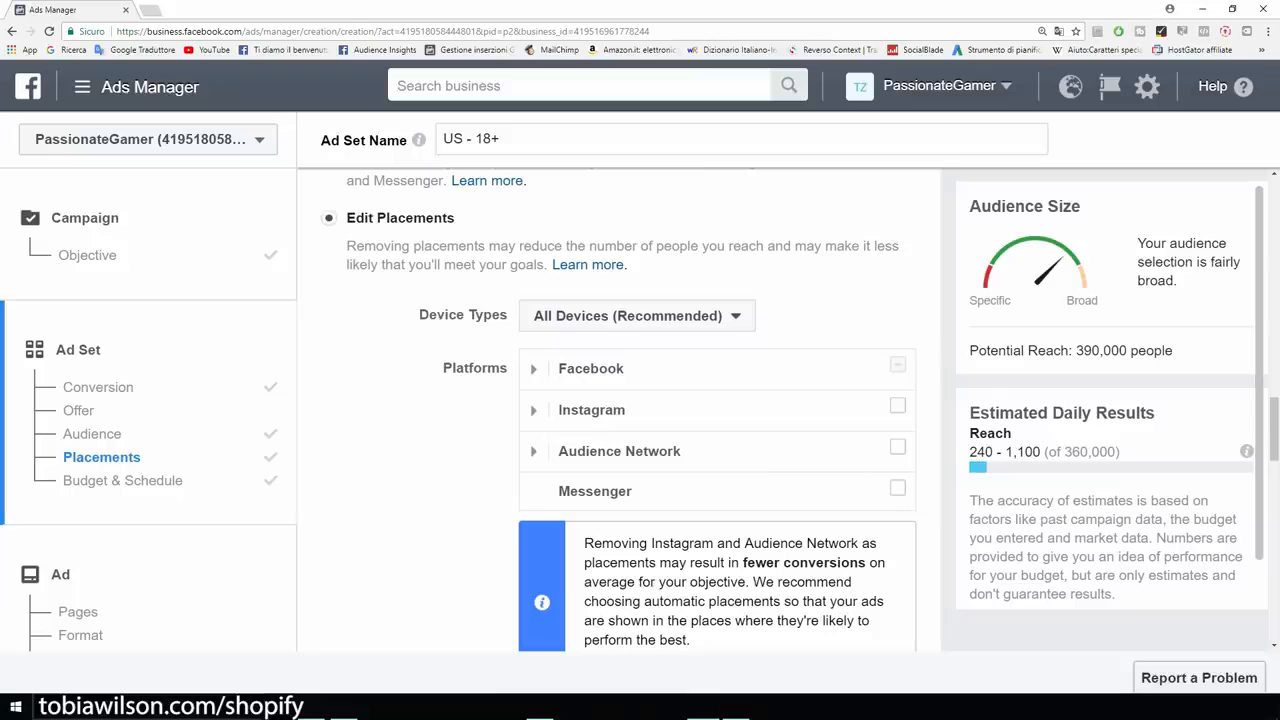
Highlight the 390,000 potential reach figure and the $5.00 daily budget.
{"action": "left_click_drag", "start_coordinate": [1073, 350], "coordinate": [1174, 350]}
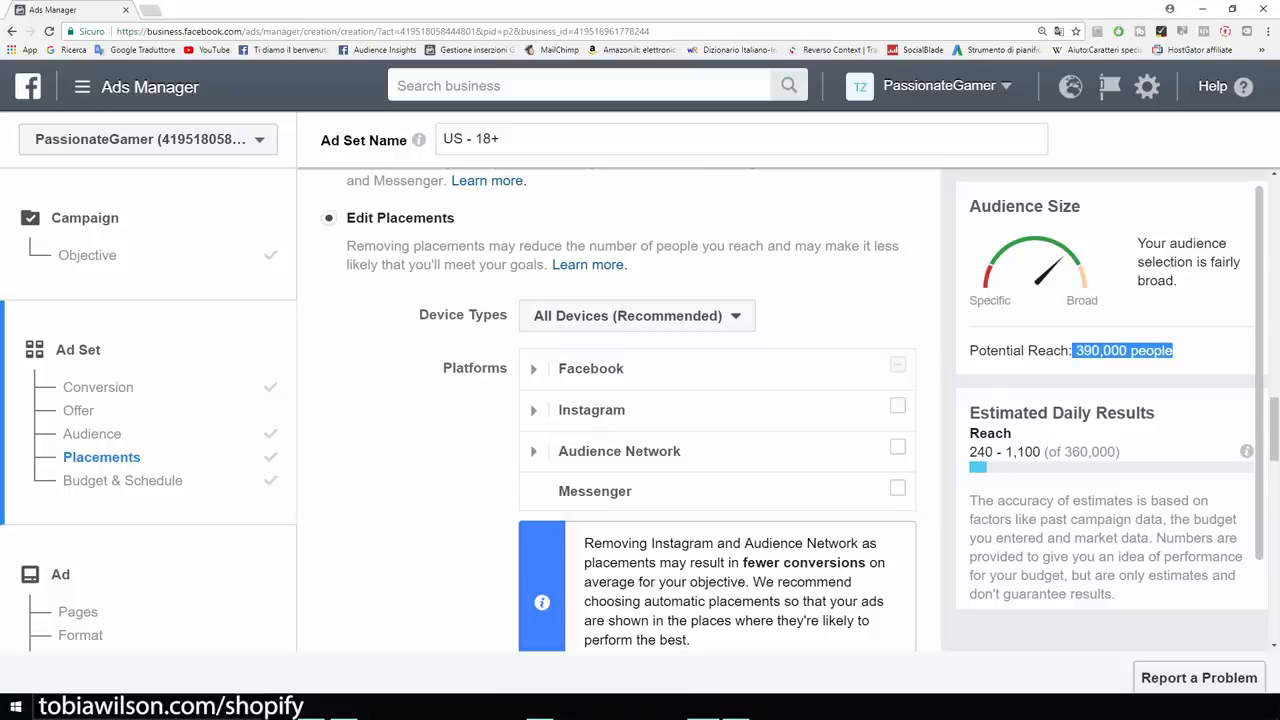
{"action": "scroll", "coordinate": [620, 410], "scroll_direction": "down", "scroll_amount": 4}
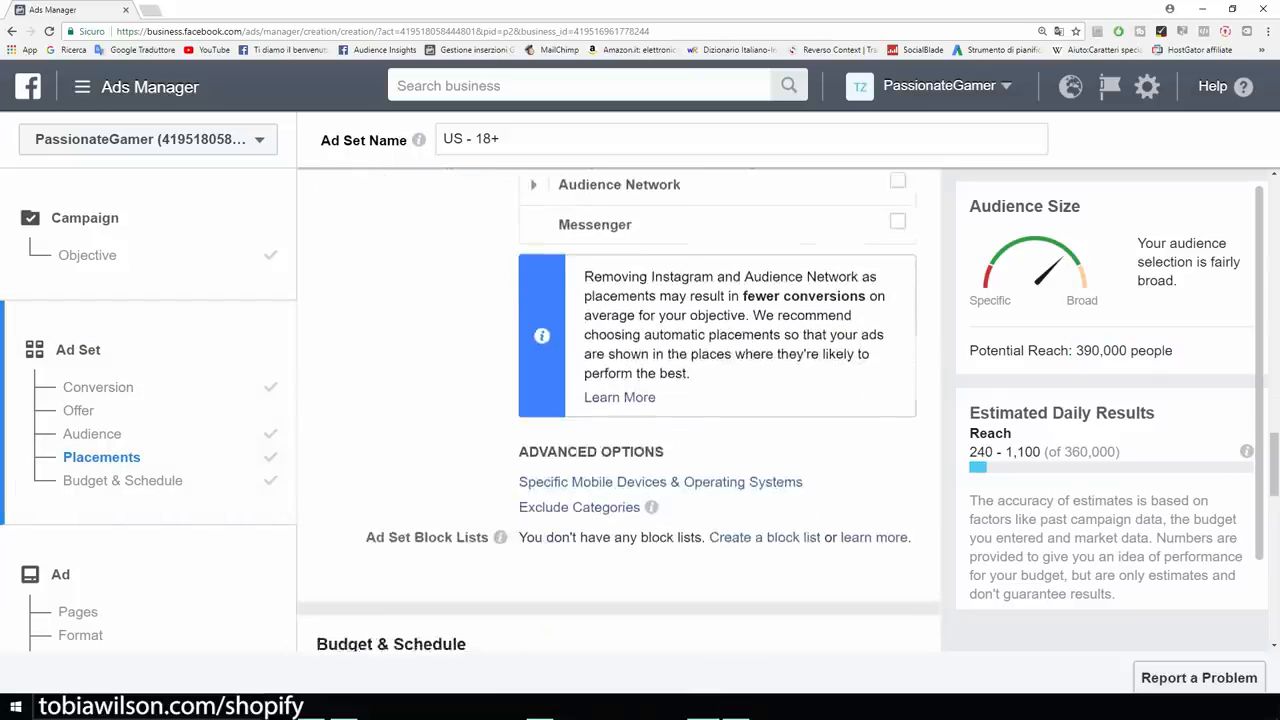
{"action": "scroll", "coordinate": [620, 410], "scroll_direction": "down", "scroll_amount": 3}
{"action": "mouse_move", "coordinate": [542, 321]}
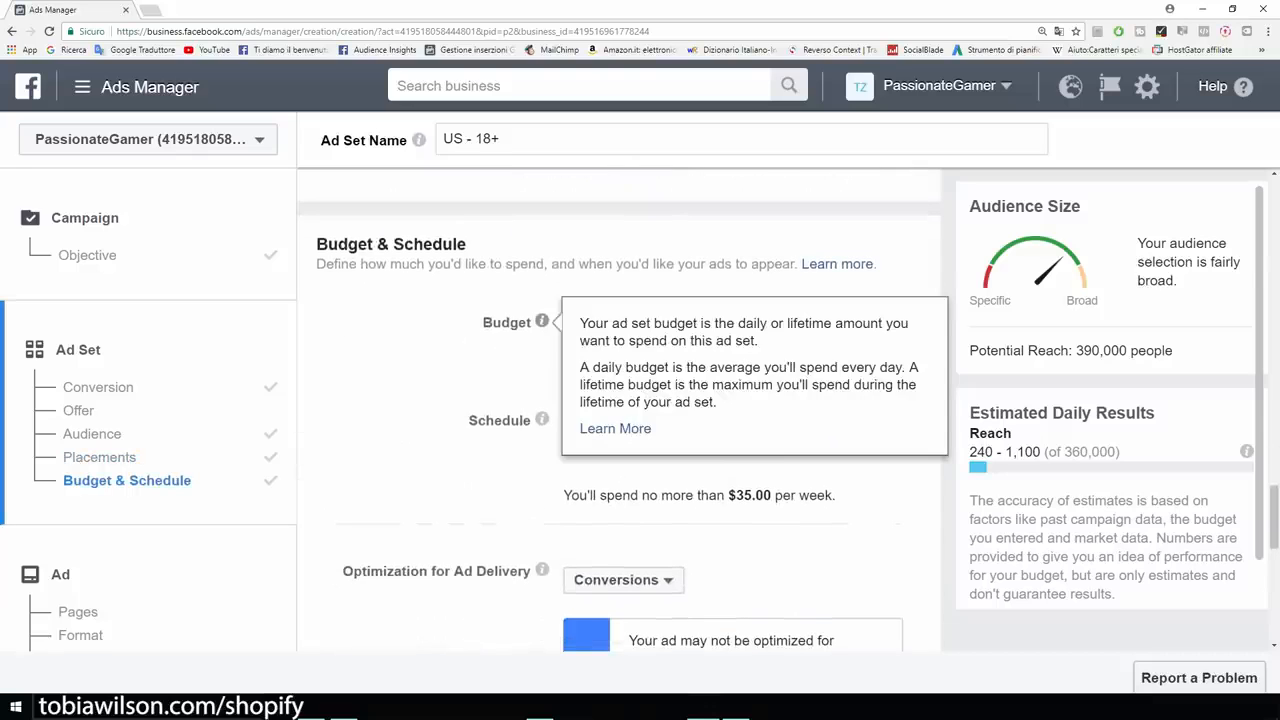
{"action": "left_click_drag", "start_coordinate": [738, 323], "coordinate": [706, 323]}
Set the conversion window to 1 day click.
{"action": "scroll", "coordinate": [620, 410], "scroll_direction": "down", "scroll_amount": 4}
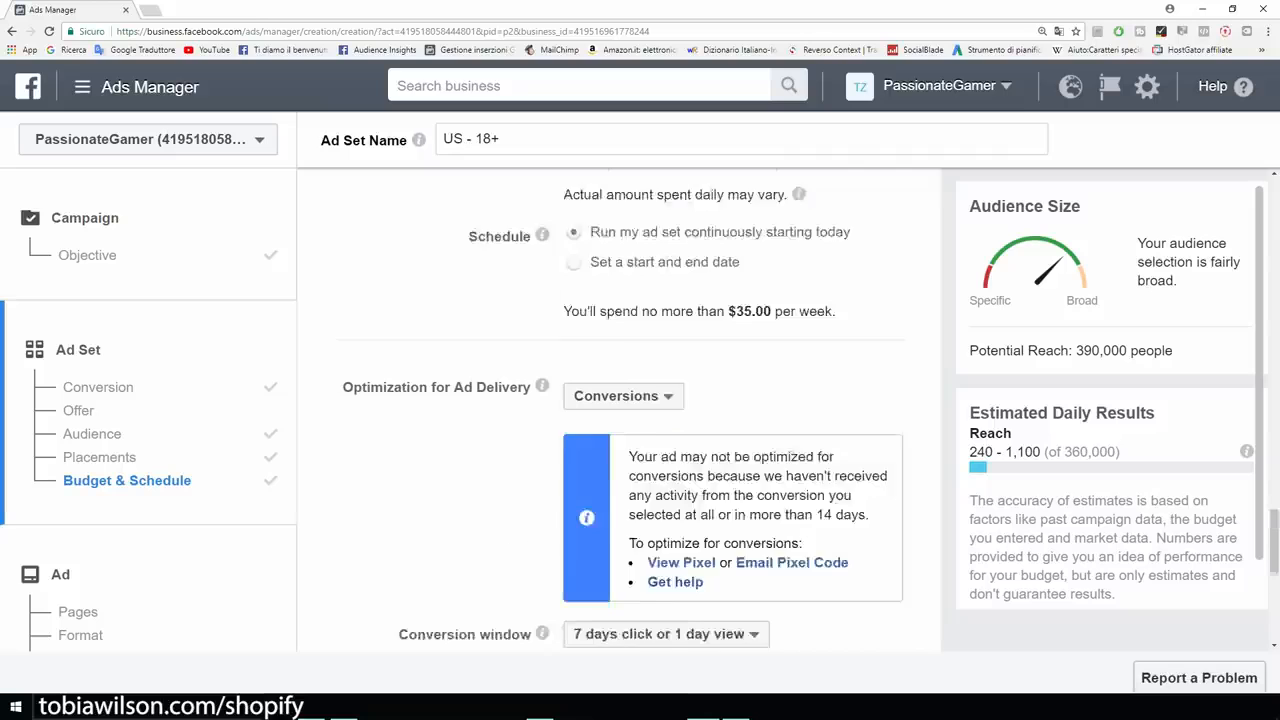
{"action": "scroll", "coordinate": [620, 410], "scroll_direction": "down", "scroll_amount": 2}
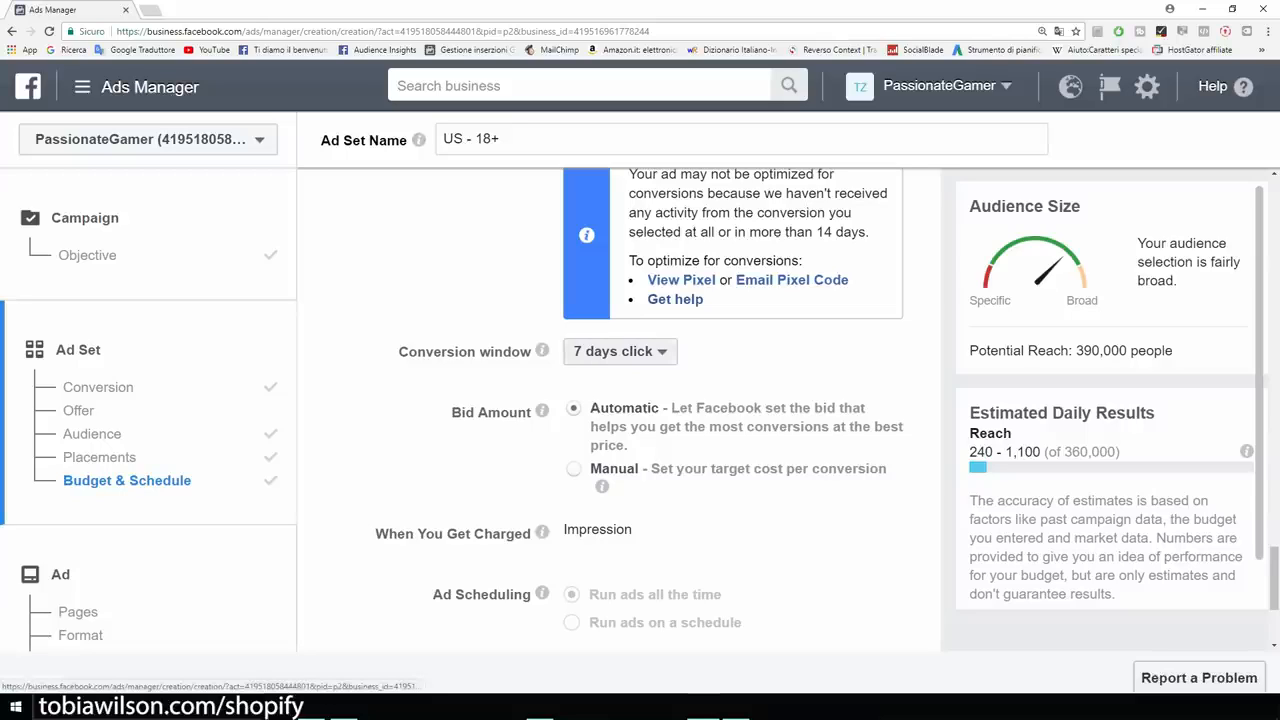
{"action": "left_click", "coordinate": [620, 351]}
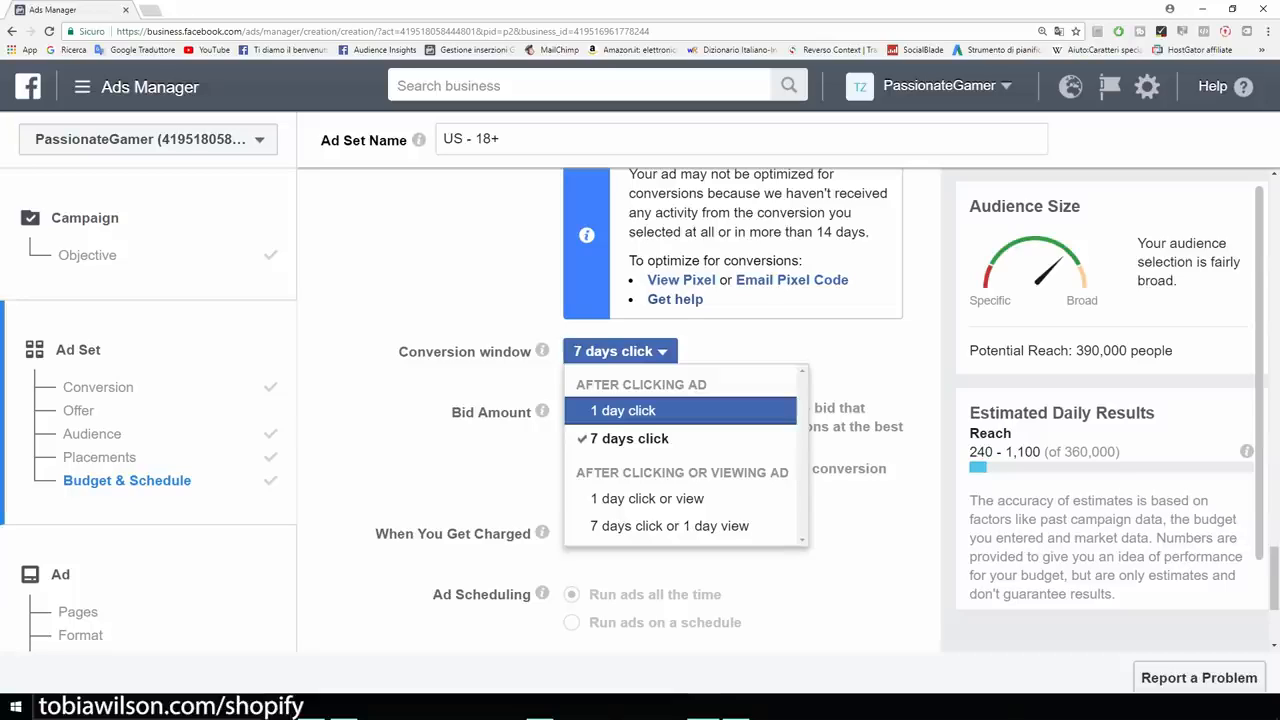
{"action": "left_click", "coordinate": [623, 410]}
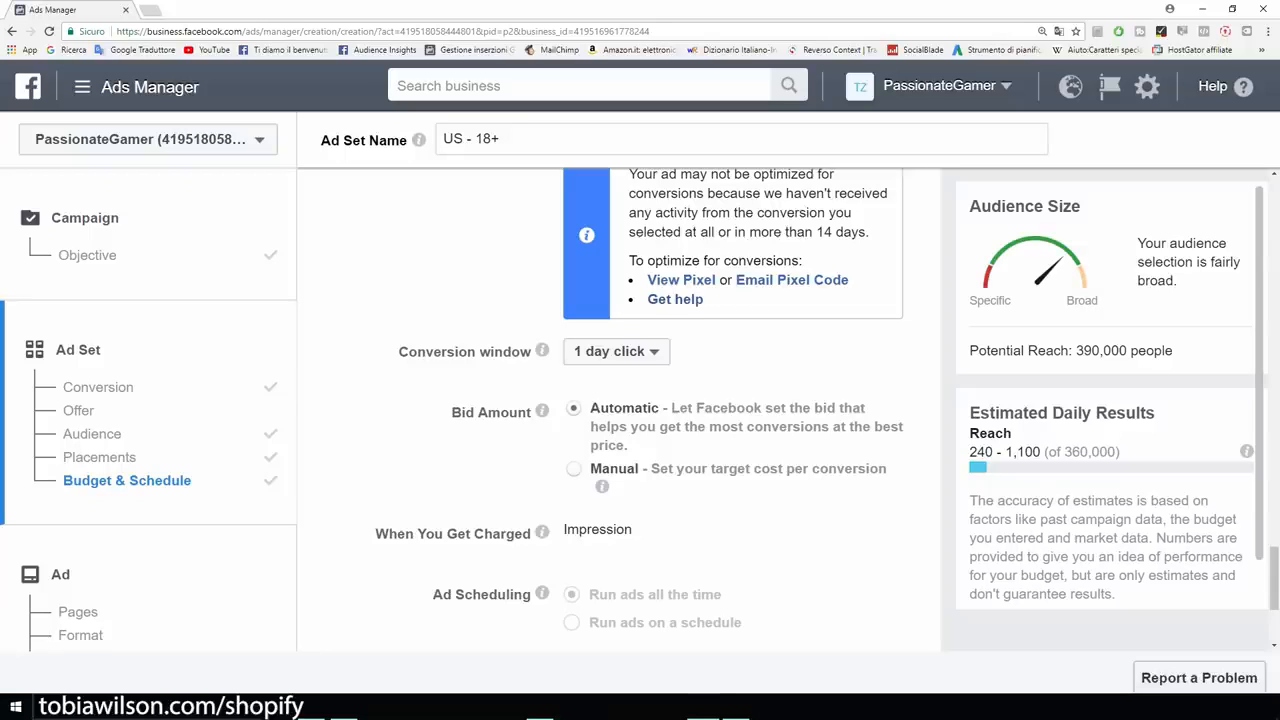
{"action": "left_click", "coordinate": [616, 352]}
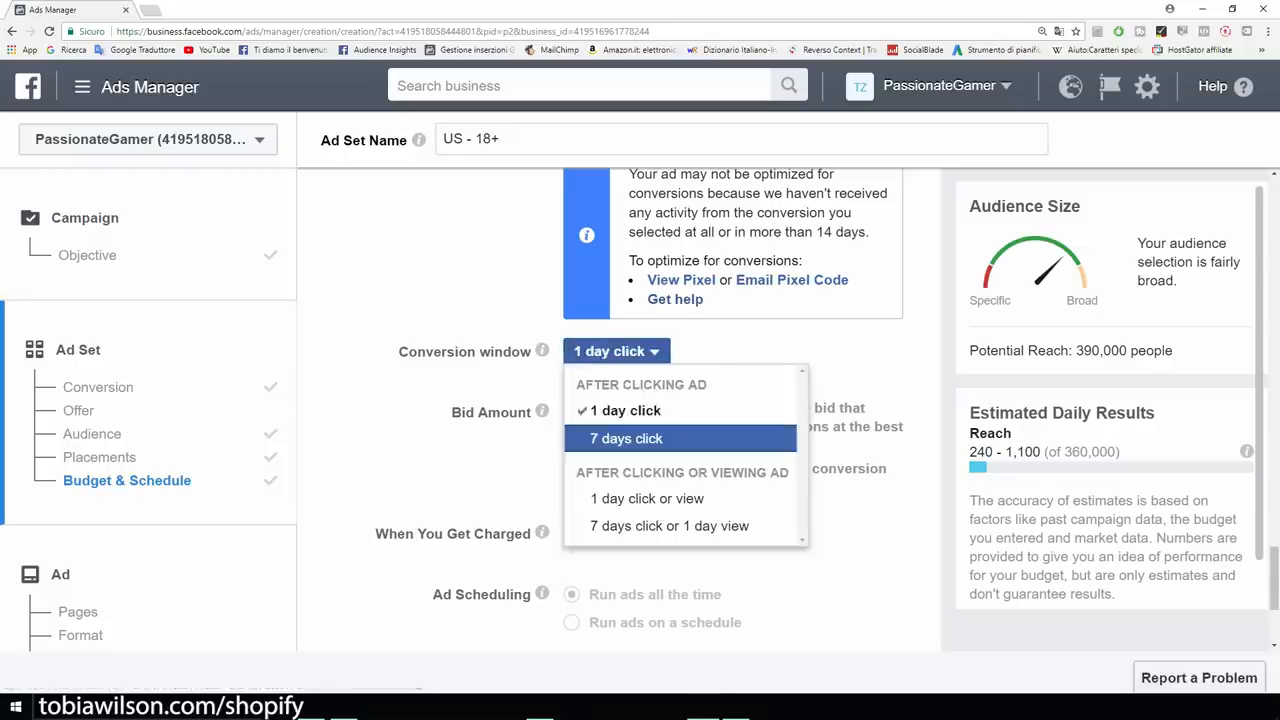
{"action": "left_click", "coordinate": [616, 352]}
Continue from the ad set to the ad setup step.
{"action": "scroll", "coordinate": [620, 410], "scroll_direction": "down", "scroll_amount": 1}
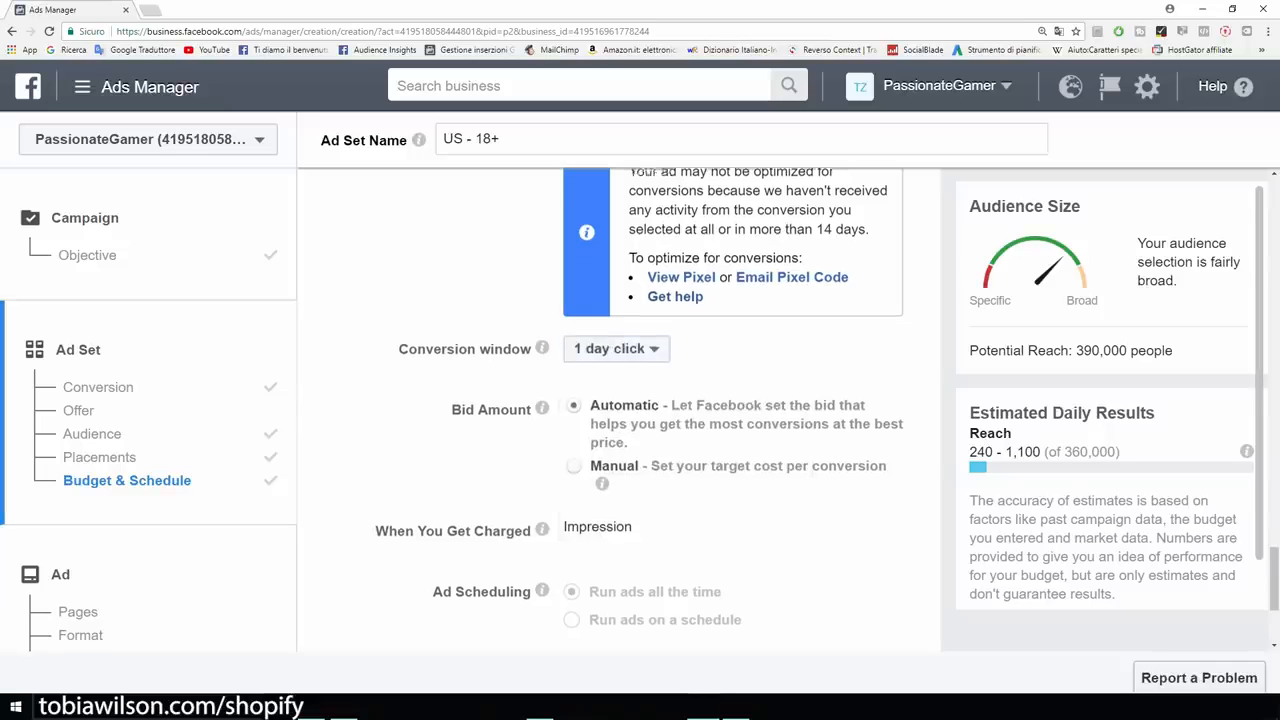
{"action": "scroll", "coordinate": [620, 410], "scroll_direction": "down", "scroll_amount": 1}
{"action": "scroll", "coordinate": [620, 410], "scroll_direction": "down", "scroll_amount": 1}
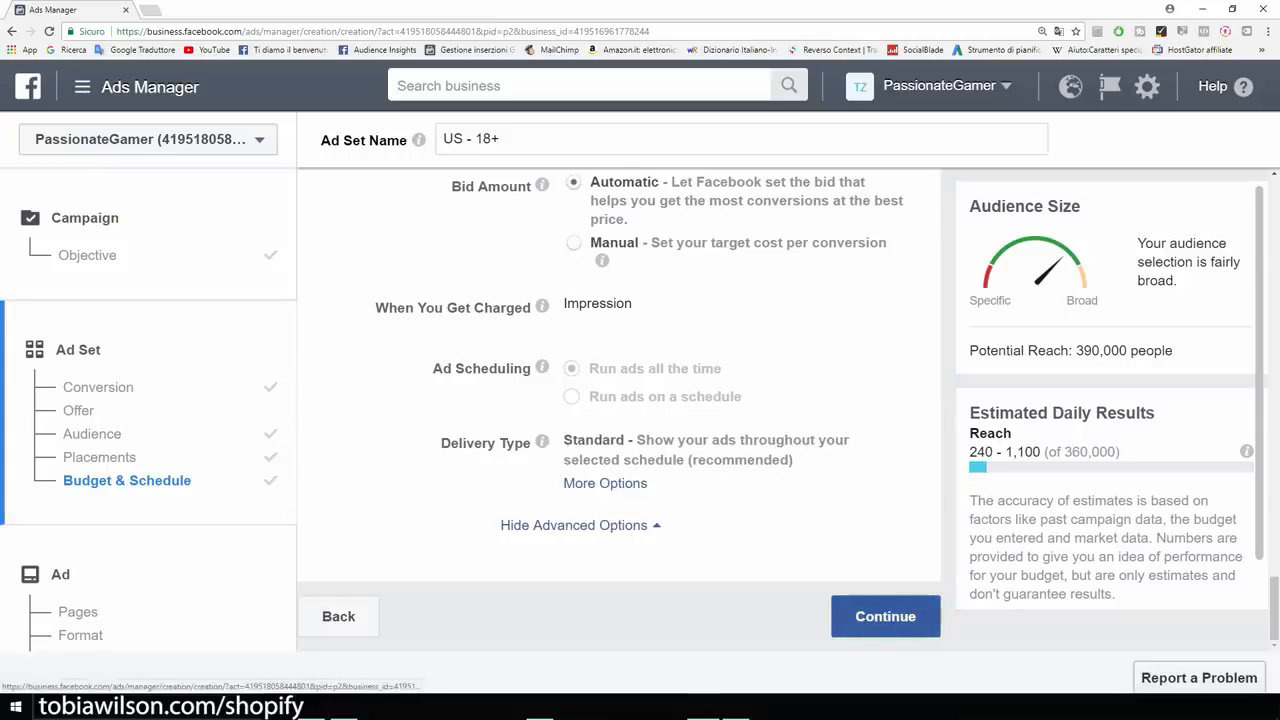
{"action": "left_click", "coordinate": [885, 616]}
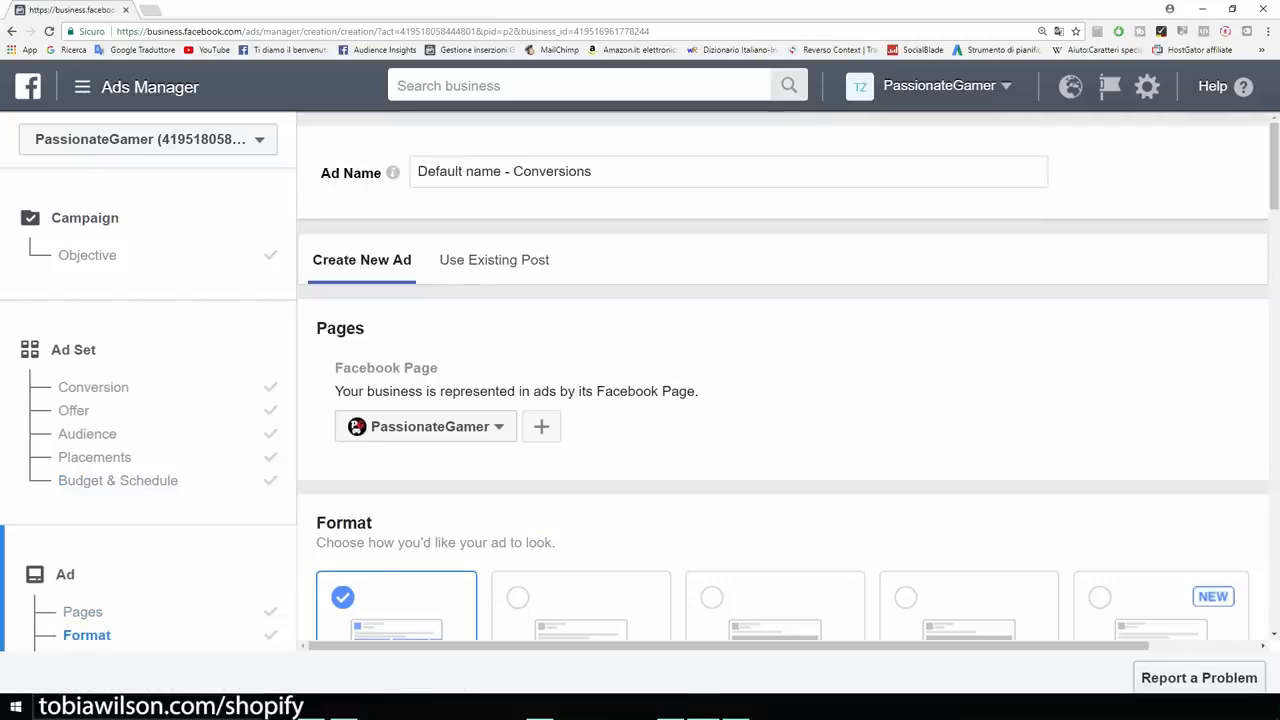
Choose Single Image as the ad format instead of Carousel.
{"action": "scroll", "coordinate": [782, 400], "scroll_direction": "down", "scroll_amount": 2}
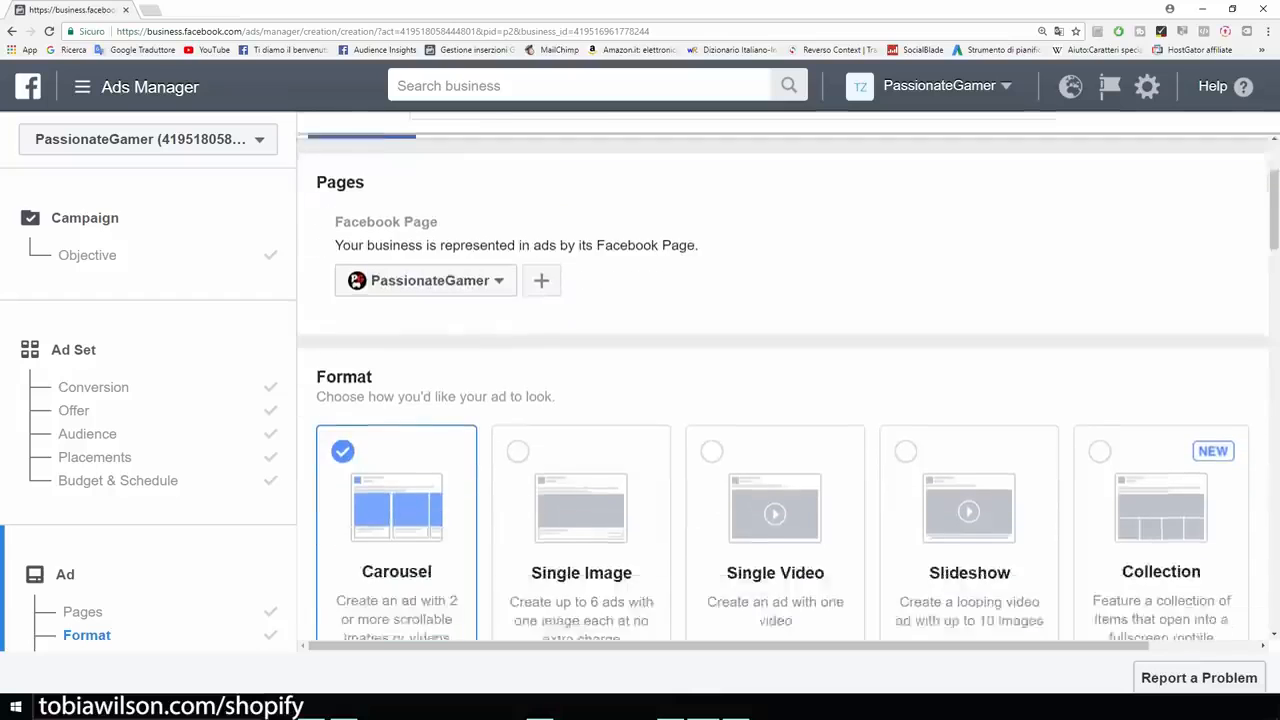
{"action": "scroll", "coordinate": [789, 404], "scroll_direction": "down", "scroll_amount": 1}
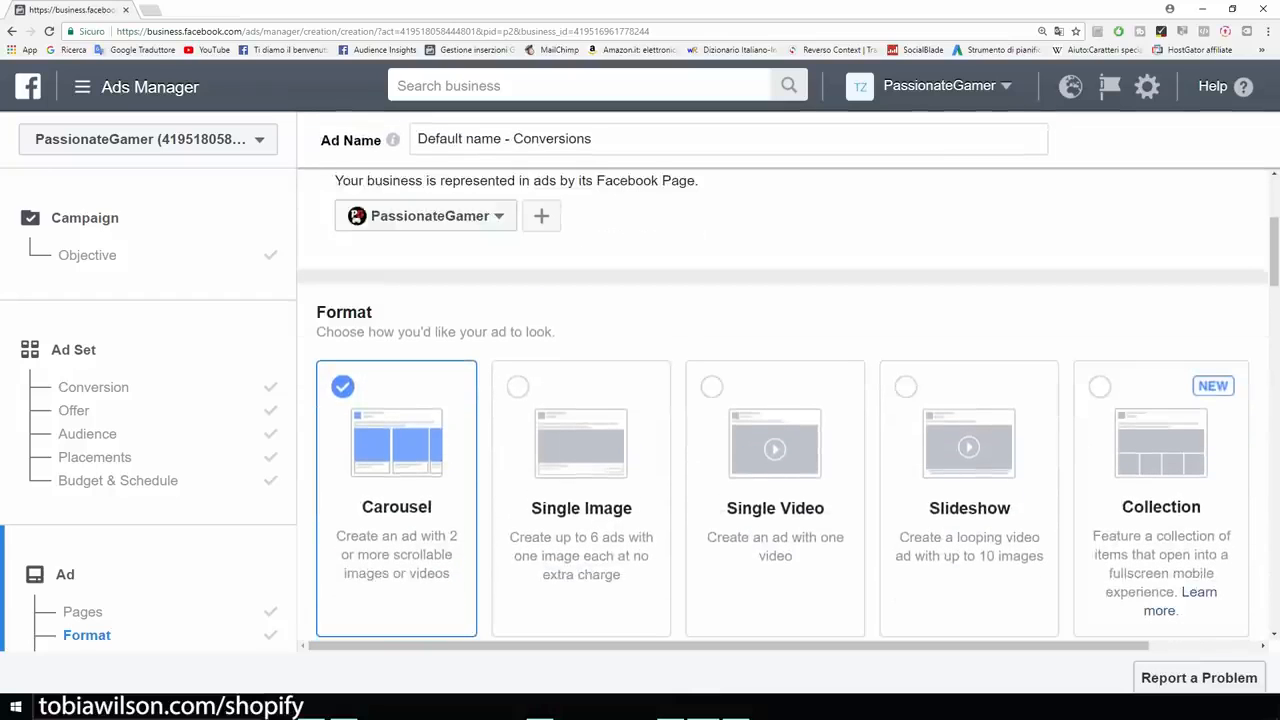
{"action": "left_click", "coordinate": [581, 498]}
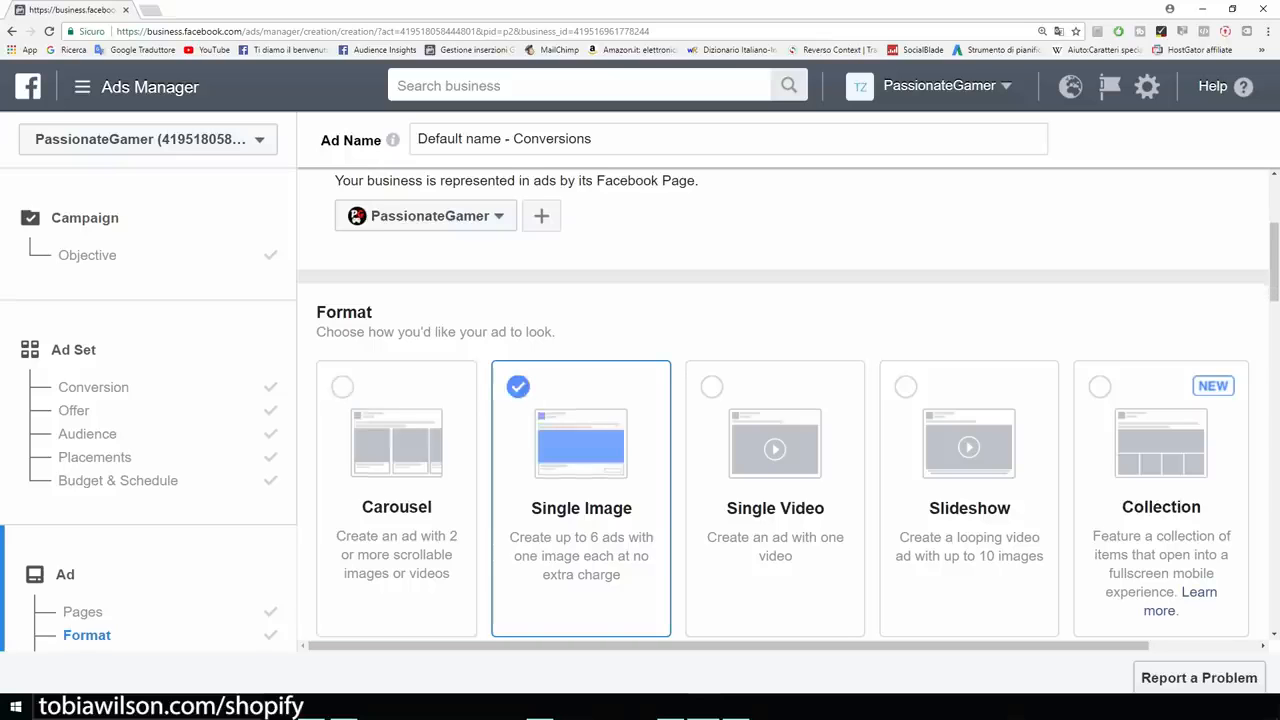
{"action": "scroll", "coordinate": [783, 404], "scroll_direction": "down", "scroll_amount": 3}
{"action": "scroll", "coordinate": [783, 404], "scroll_direction": "up", "scroll_amount": 1}
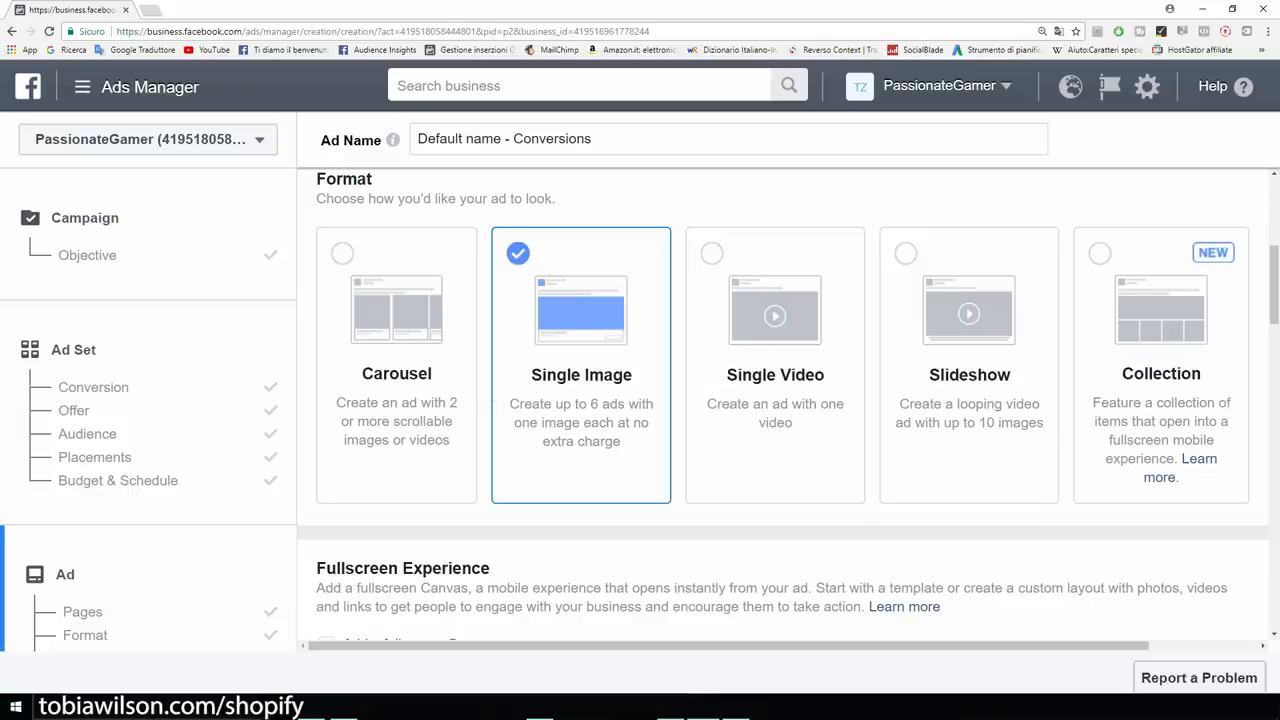
Highlight the recommended 1,200 x 628 pixel image size in the Images section.
{"action": "scroll", "coordinate": [783, 404], "scroll_direction": "down", "scroll_amount": 3}
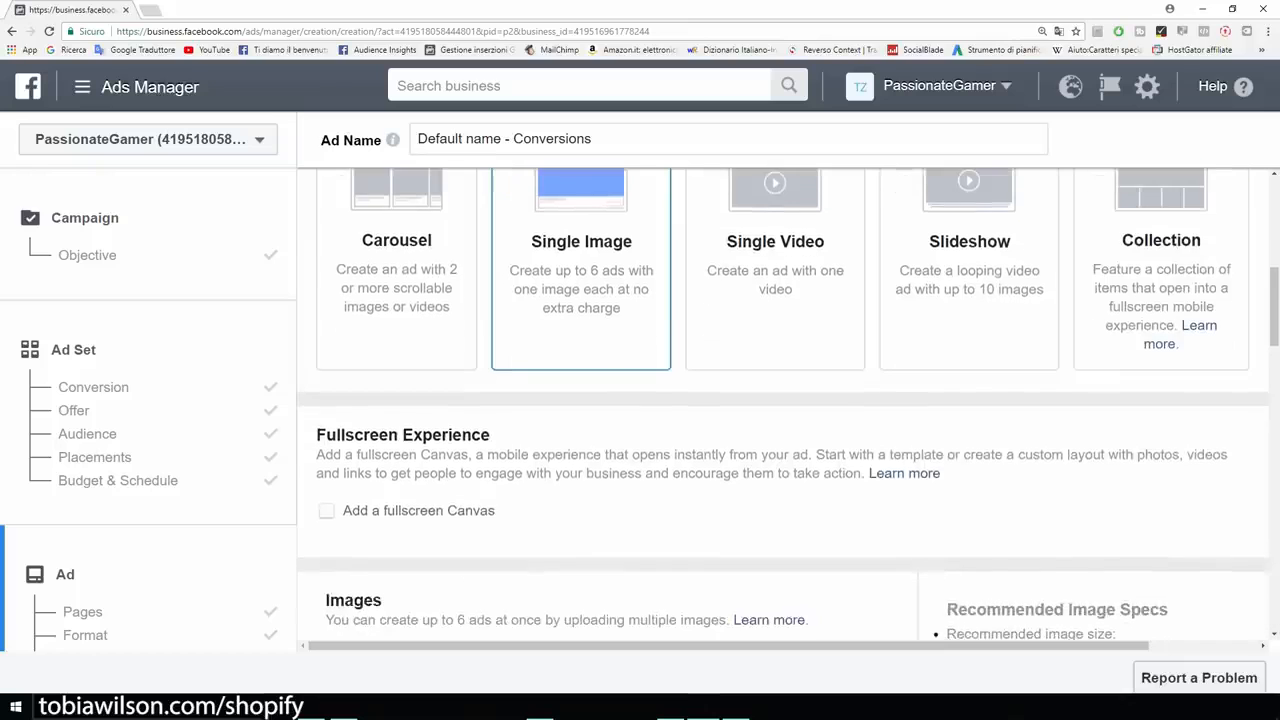
{"action": "scroll", "coordinate": [783, 404], "scroll_direction": "down", "scroll_amount": 2}
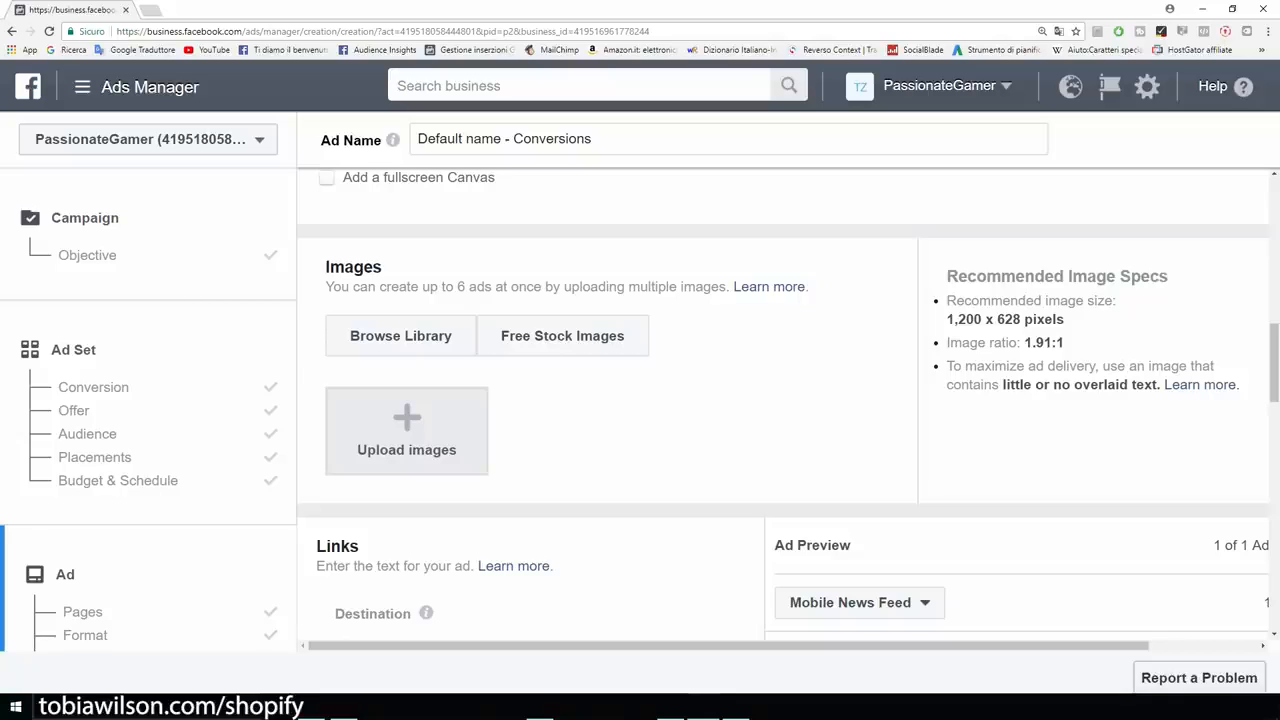
{"action": "left_click_drag", "start_coordinate": [946, 319], "coordinate": [1064, 319]}
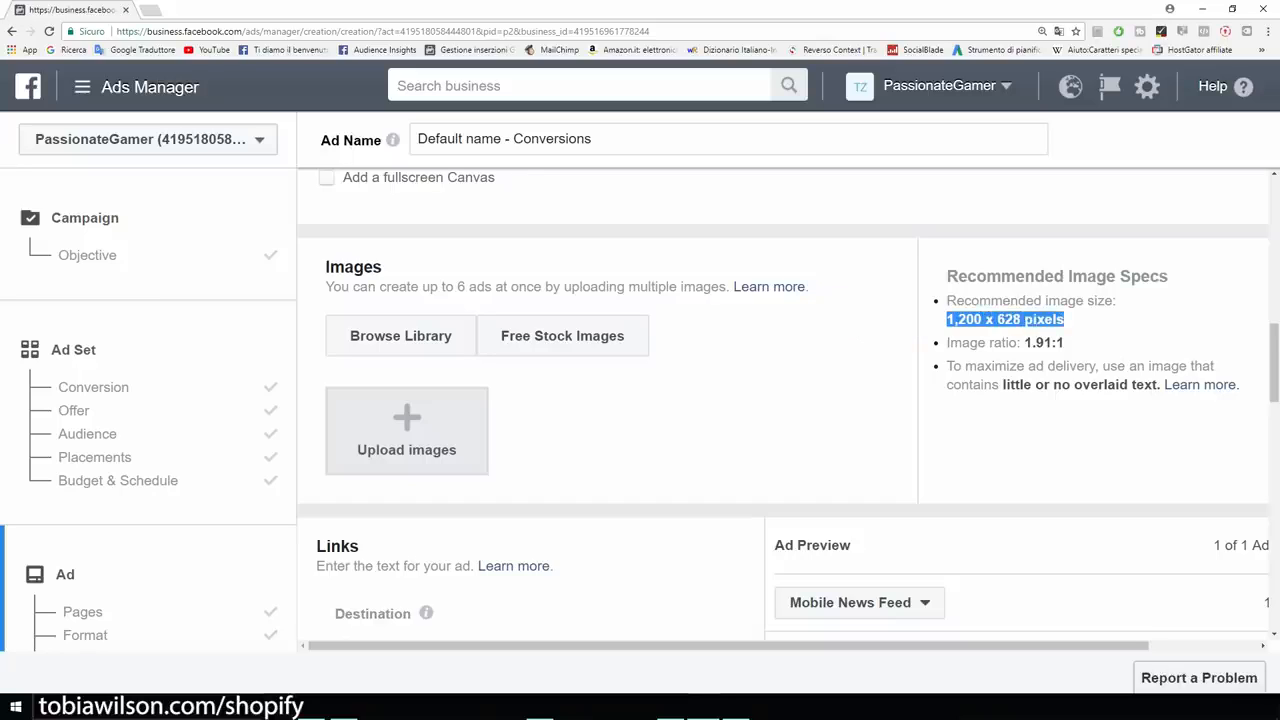
{"action": "left_click", "coordinate": [1068, 321]}
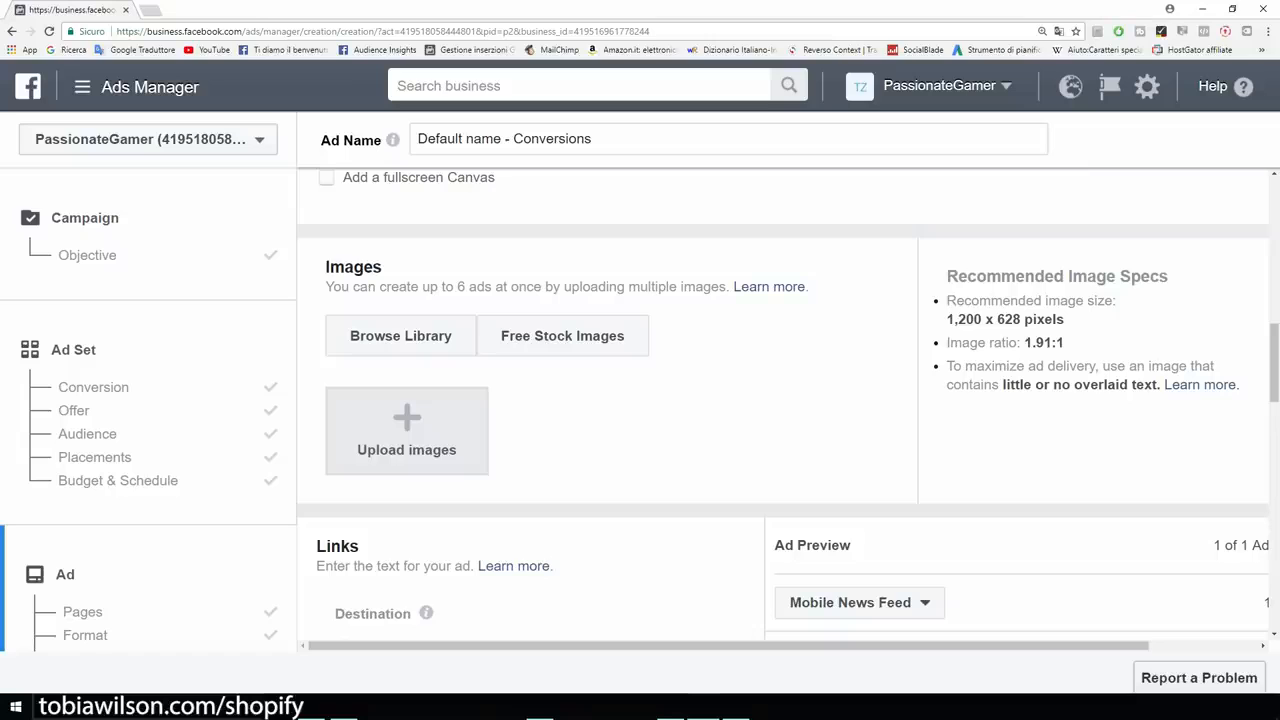
{"action": "left_click_drag", "start_coordinate": [946, 319], "coordinate": [1014, 319]}
{"action": "left_click", "coordinate": [1014, 320]}
{"action": "scroll", "coordinate": [406, 400], "scroll_direction": "down", "scroll_amount": 1}
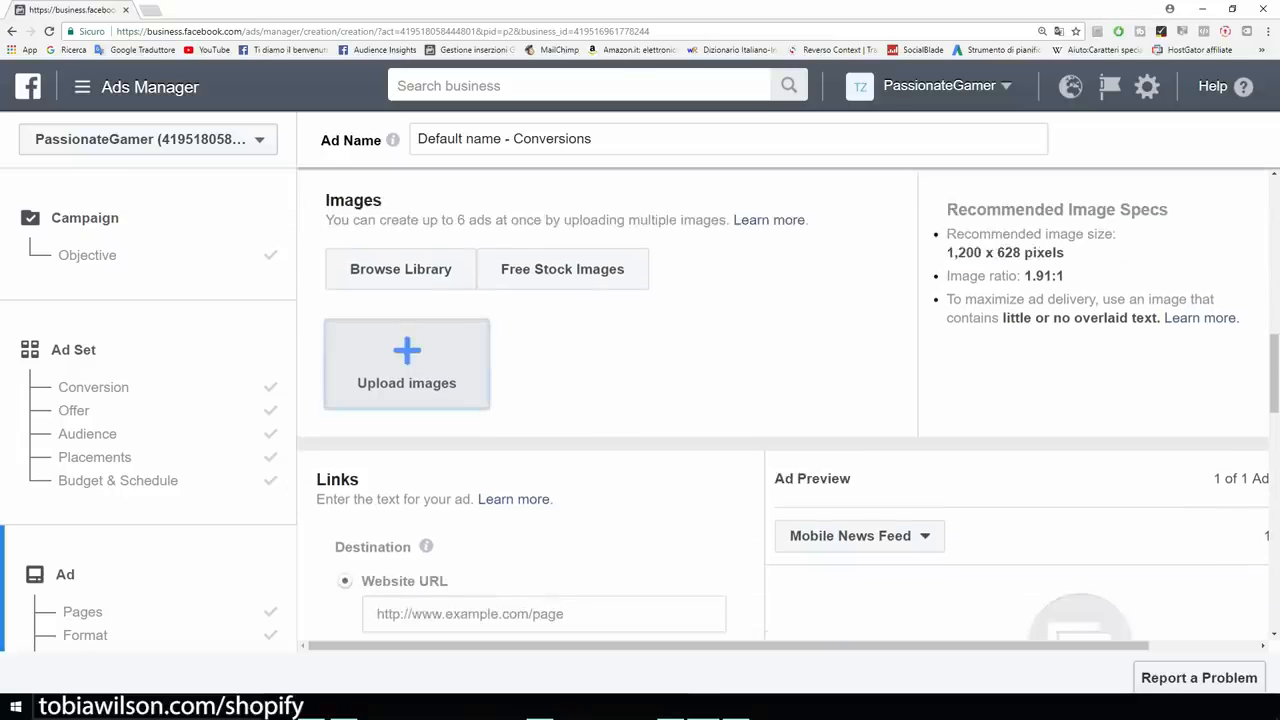
Upload the 75%OFF TODAY image for the ad.
{"action": "left_click", "coordinate": [406, 362]}
{"action": "double_click", "coordinate": [155, 88]}
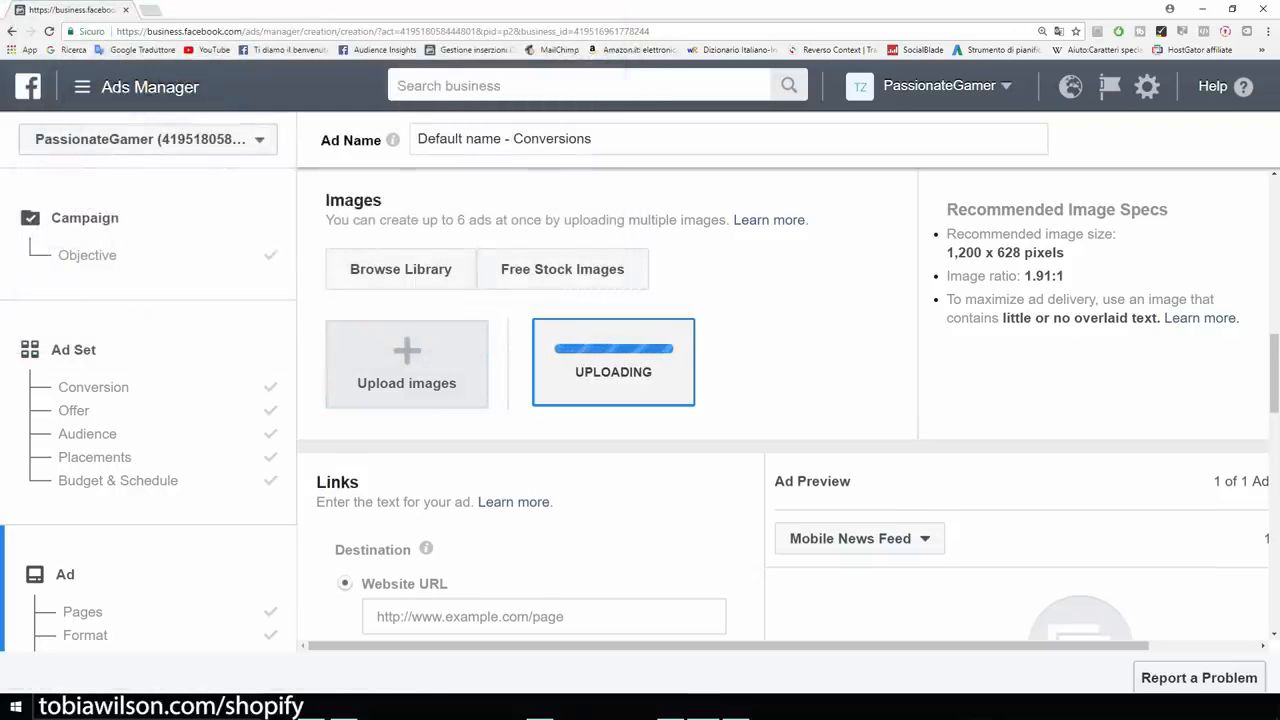
{"action": "scroll", "coordinate": [789, 404], "scroll_direction": "down", "scroll_amount": 2}
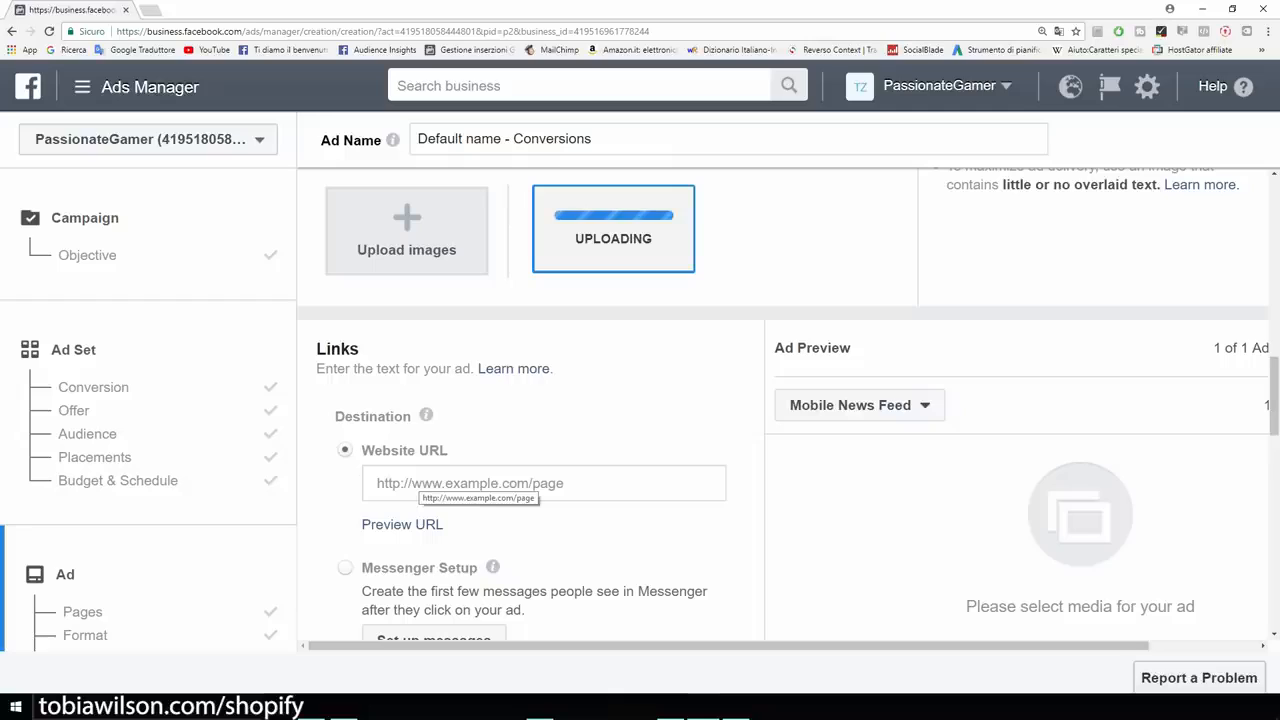
Set the destination website URL to example.com and check the mouse-image preview.
{"action": "left_click", "coordinate": [420, 483]}
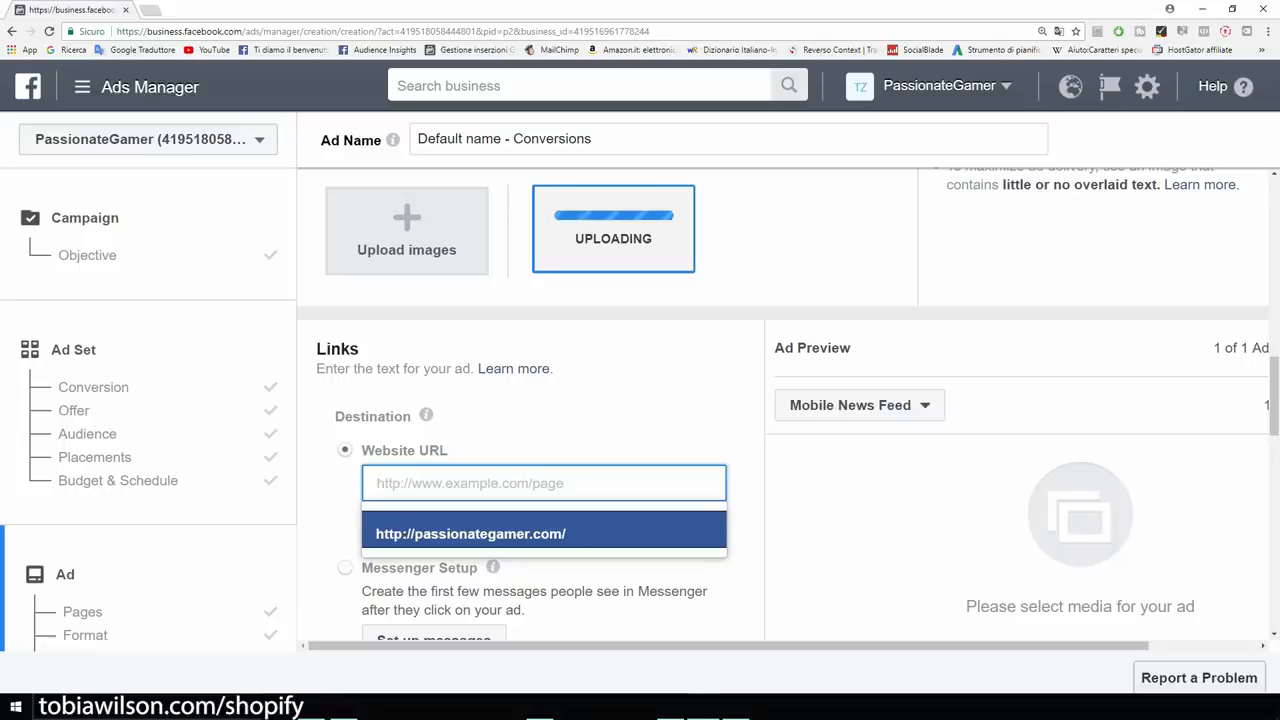
{"action": "type", "text": "example"}
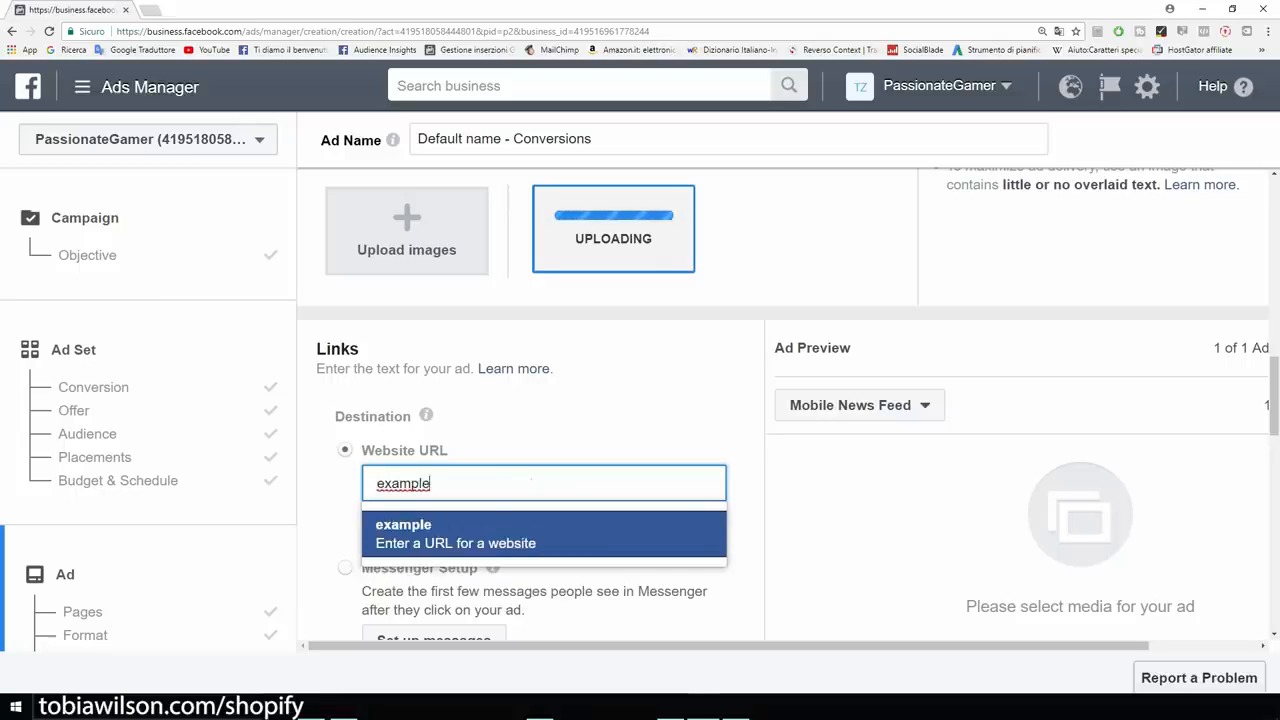
{"action": "type", "text": ".com"}
{"action": "key", "text": "Return"}
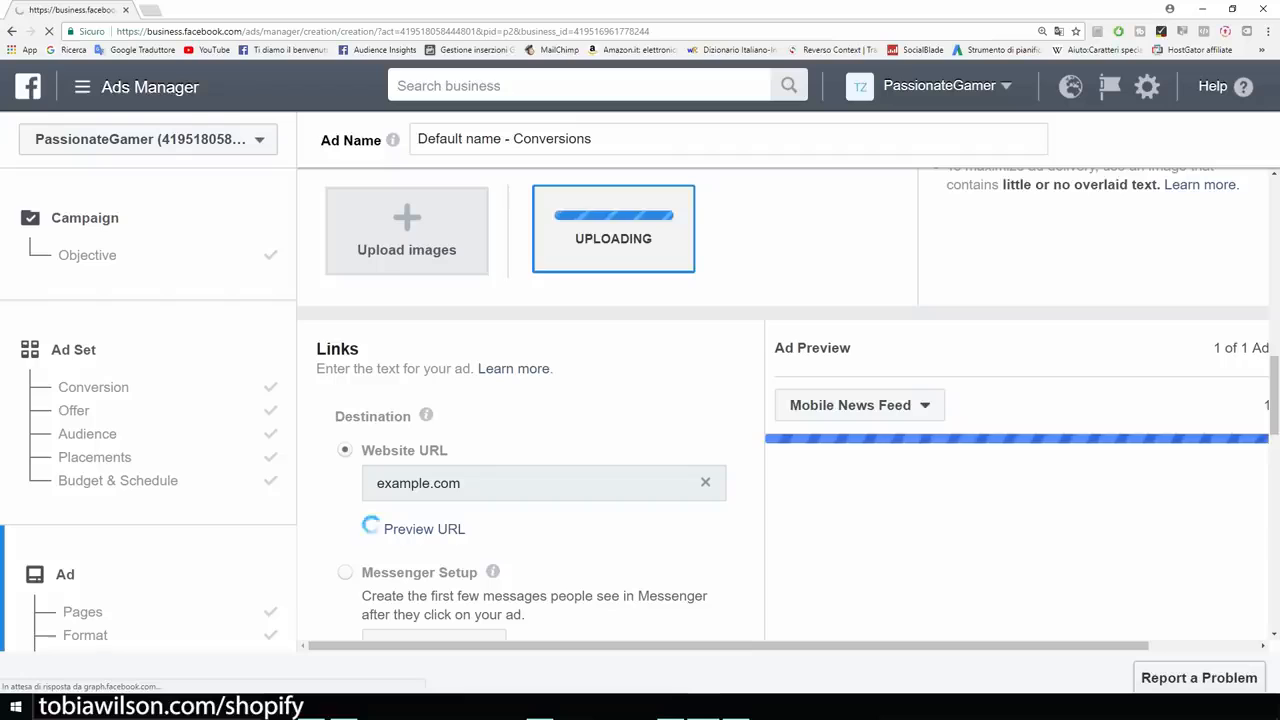
{"action": "scroll", "coordinate": [782, 404], "scroll_direction": "up", "scroll_amount": 1}
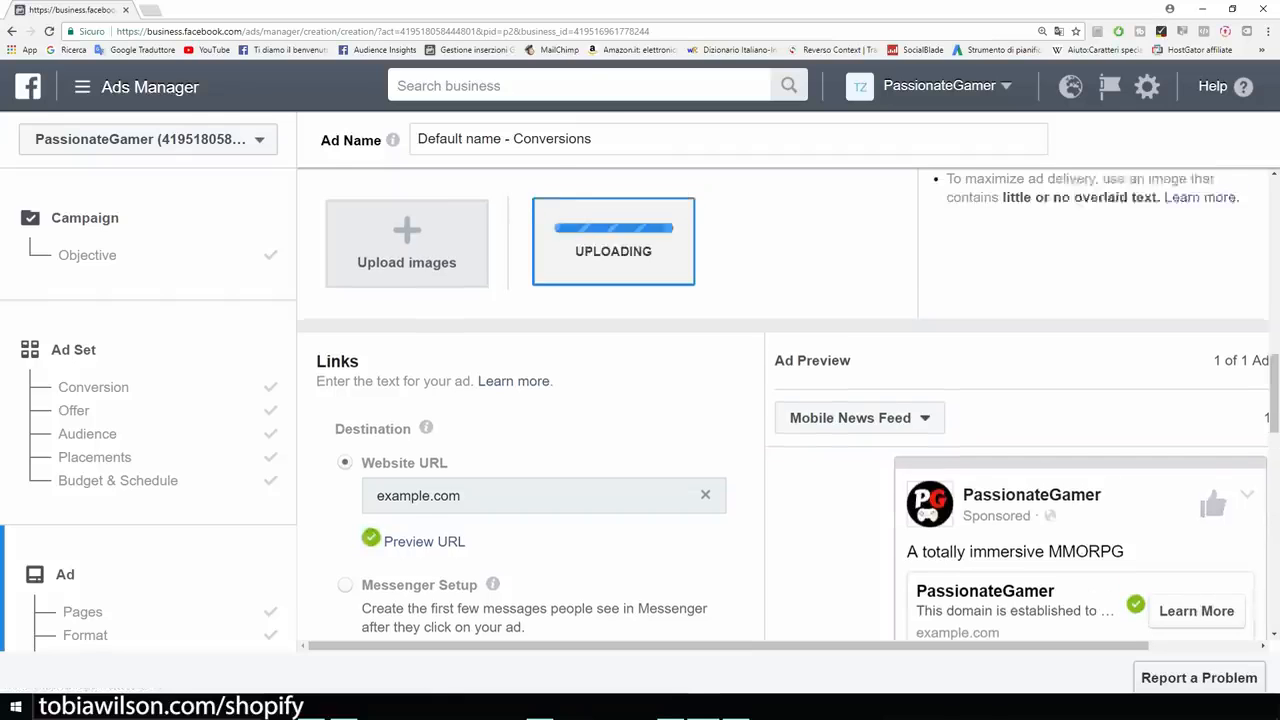
{"action": "scroll", "coordinate": [782, 405], "scroll_direction": "down", "scroll_amount": 2}
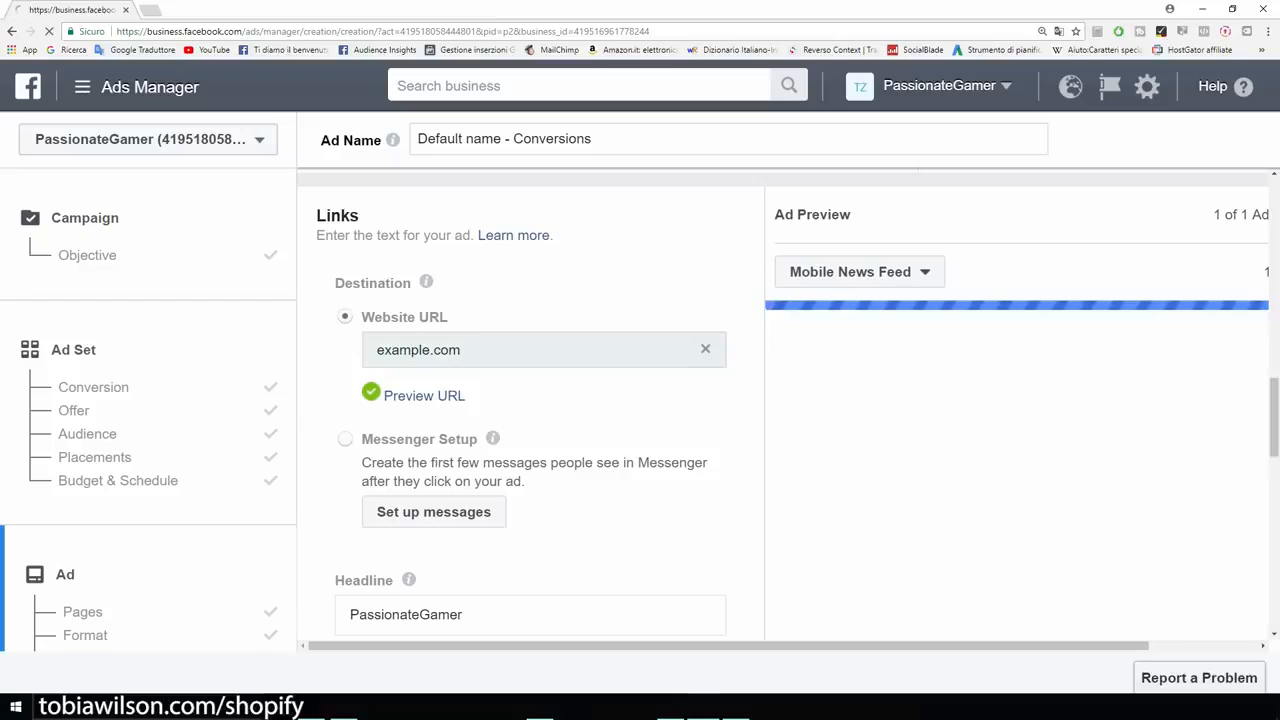
{"action": "scroll", "coordinate": [530, 400], "scroll_direction": "down", "scroll_amount": 1}
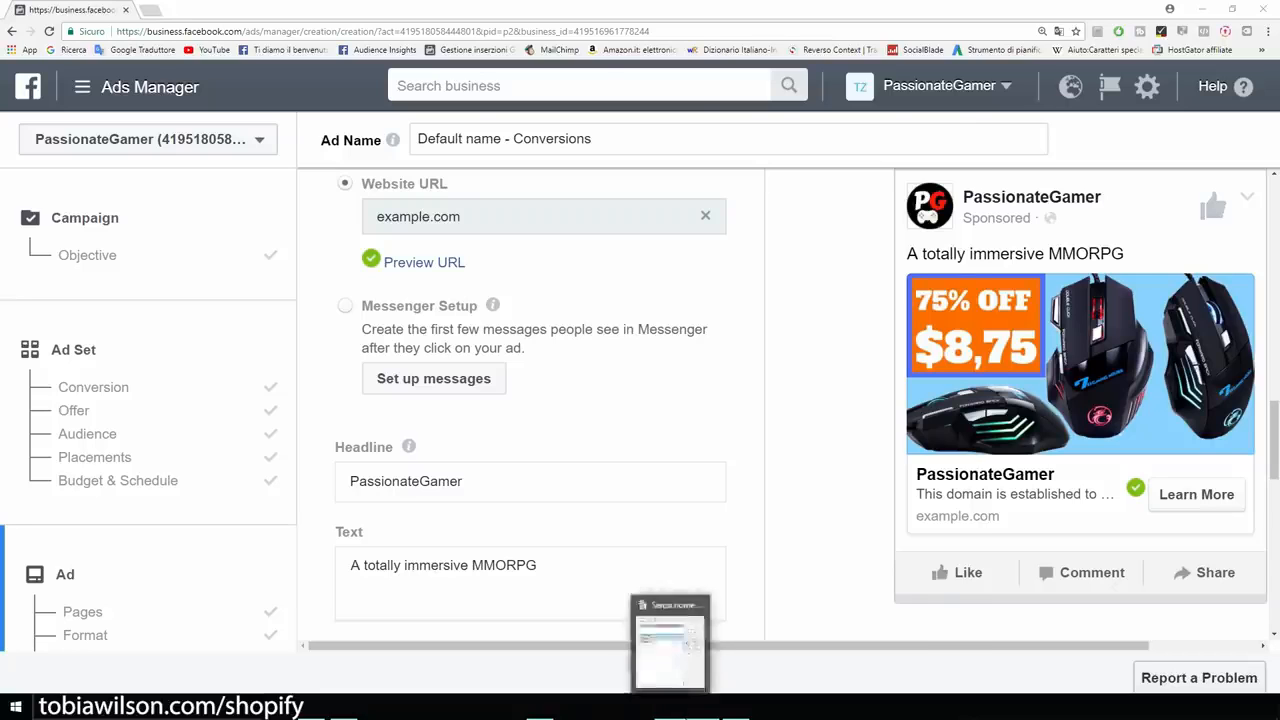
Copy the 'Do you love gaming?' ad copy from Writer and paste it into the Text box.
{"action": "left_click", "coordinate": [671, 708]}
{"action": "right_click", "coordinate": [415, 229]}
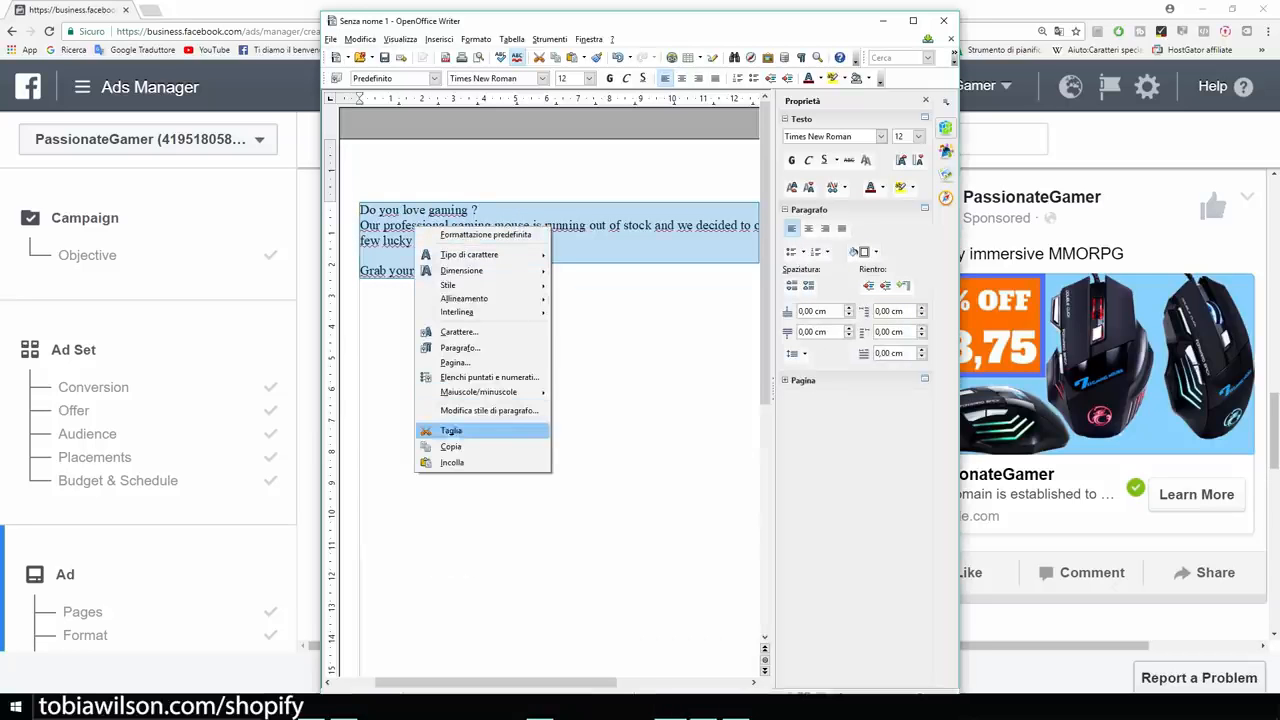
{"action": "left_click", "coordinate": [451, 446]}
{"action": "left_click", "coordinate": [883, 20]}
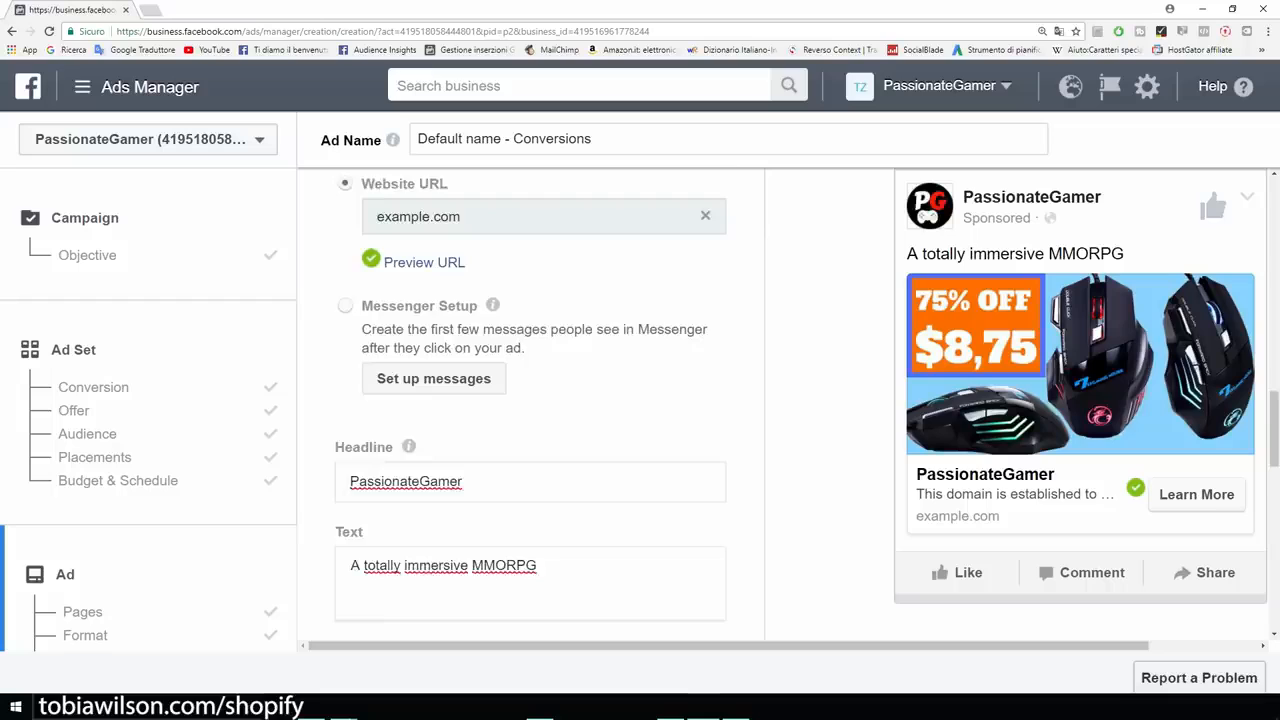
{"action": "scroll", "coordinate": [545, 420], "scroll_direction": "down", "scroll_amount": 2}
{"action": "left_click", "coordinate": [560, 436]}
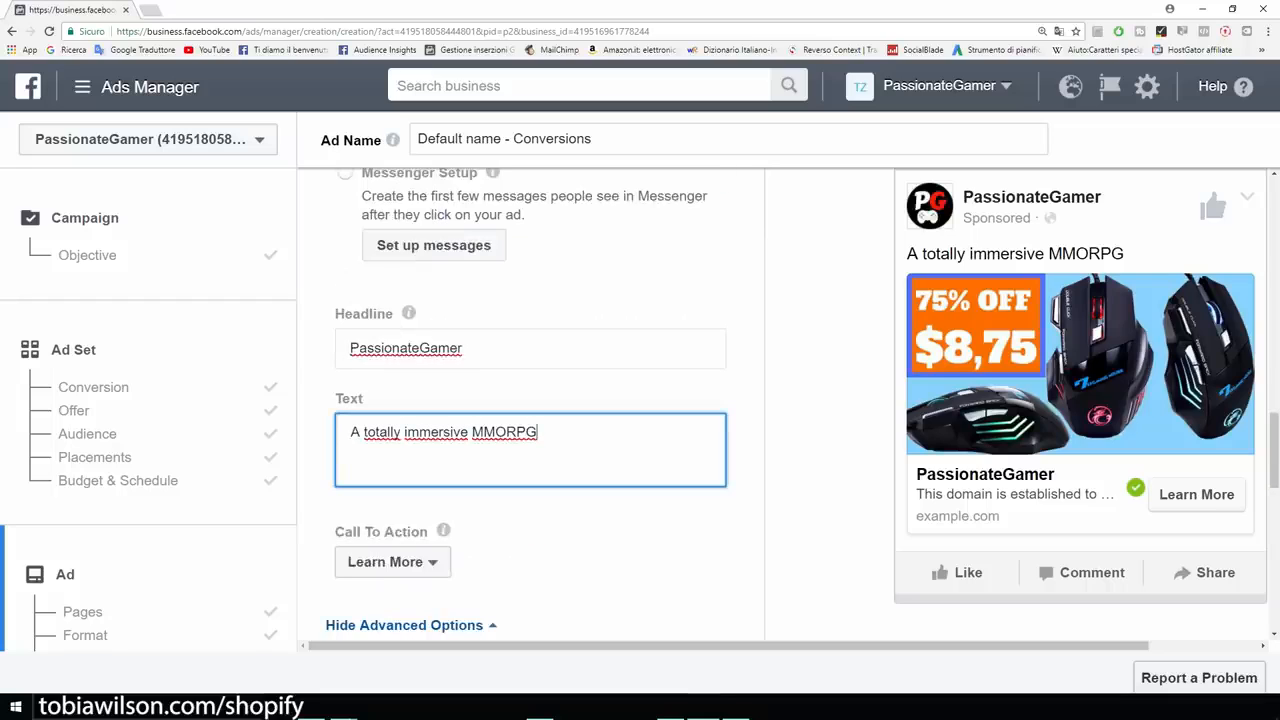
{"action": "key", "text": "shift+Left"}
{"action": "key", "text": "shift+Left"}
{"action": "key", "text": "shift+Left"}
{"action": "key", "text": "shift+Left"}
{"action": "key", "text": "shift+Left"}
{"action": "key", "text": "shift+Left"}
{"action": "key", "text": "shift+Left"}
{"action": "key", "text": "shift+Left"}
{"action": "key", "text": "shift+Left"}
{"action": "key", "text": "shift+Left"}
{"action": "key", "text": "shift+Left"}
{"action": "key", "text": "shift+Left"}
{"action": "key", "text": "shift+Left"}
{"action": "key", "text": "shift+Left"}
{"action": "key", "text": "shift+Left"}
{"action": "key", "text": "shift+Left"}
{"action": "key", "text": "shift+Left"}
{"action": "key", "text": "shift+Left"}
{"action": "key", "text": "shift+Left"}
{"action": "key", "text": "shift+Left"}
{"action": "type", "text": "Do you love gaming ?  Our professional gaming mouse is running out of stock and we decided to offer a 75% discount to a few lucky gamers.  Grab yours now !"}
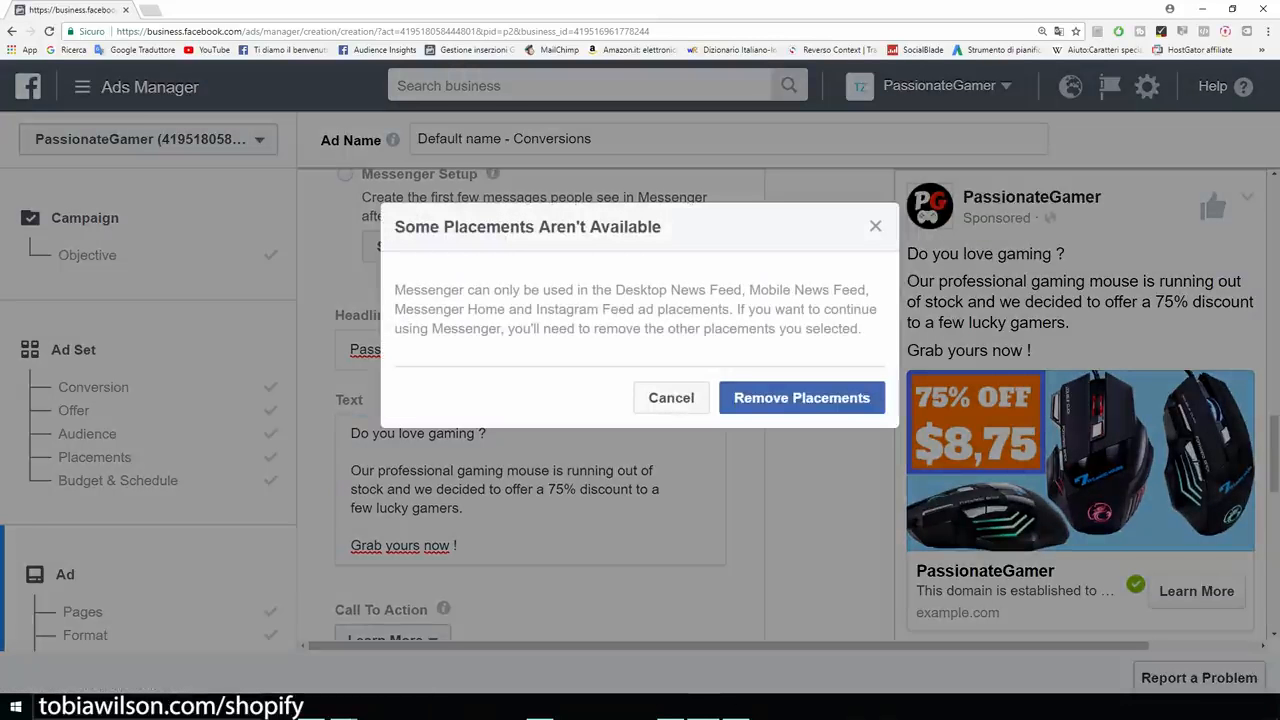
Dismiss the placements warning and change the headline from PassionateGamer to 'Professional Gaming Mouse'.
{"action": "left_click", "coordinate": [876, 226]}
{"action": "mouse_move", "coordinate": [728, 646]}
{"action": "left_mouse_down"}
{"action": "mouse_move", "coordinate": [837, 646]}
{"action": "mouse_move", "coordinate": [728, 646]}
{"action": "left_mouse_up"}
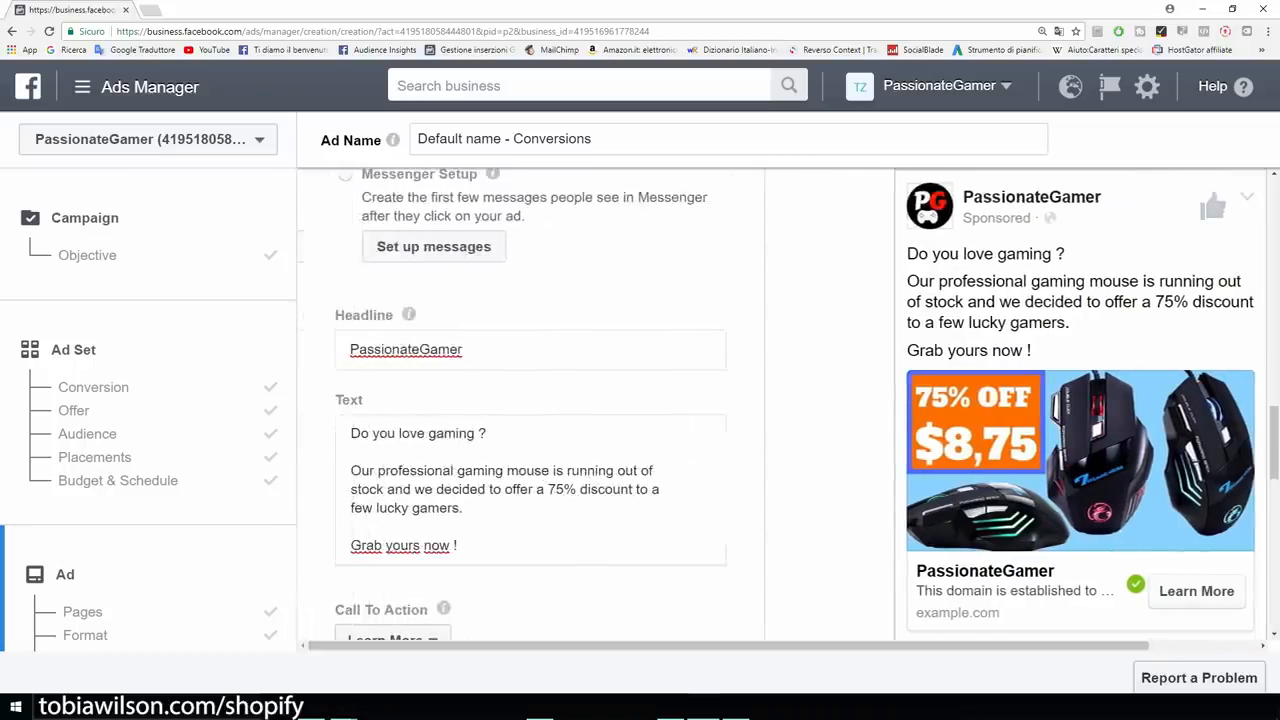
{"action": "left_click_drag", "start_coordinate": [478, 350], "coordinate": [290, 352]}
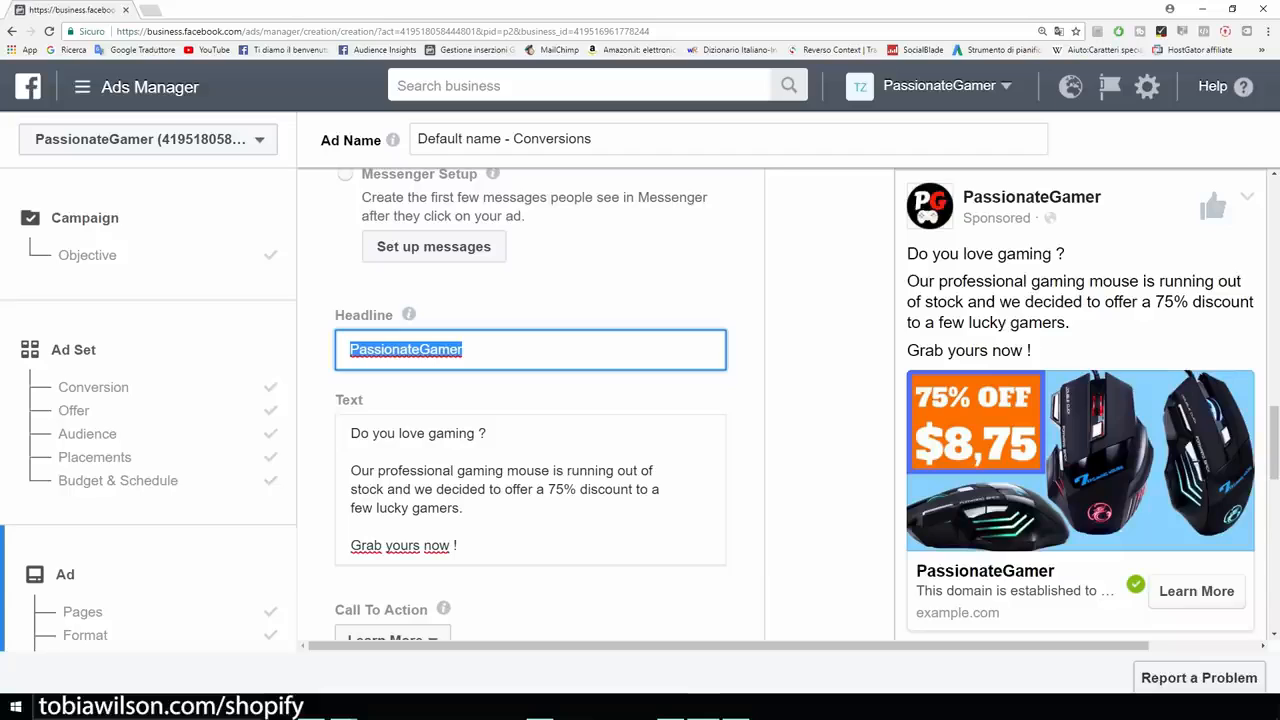
{"action": "type", "text": "Professioa"}
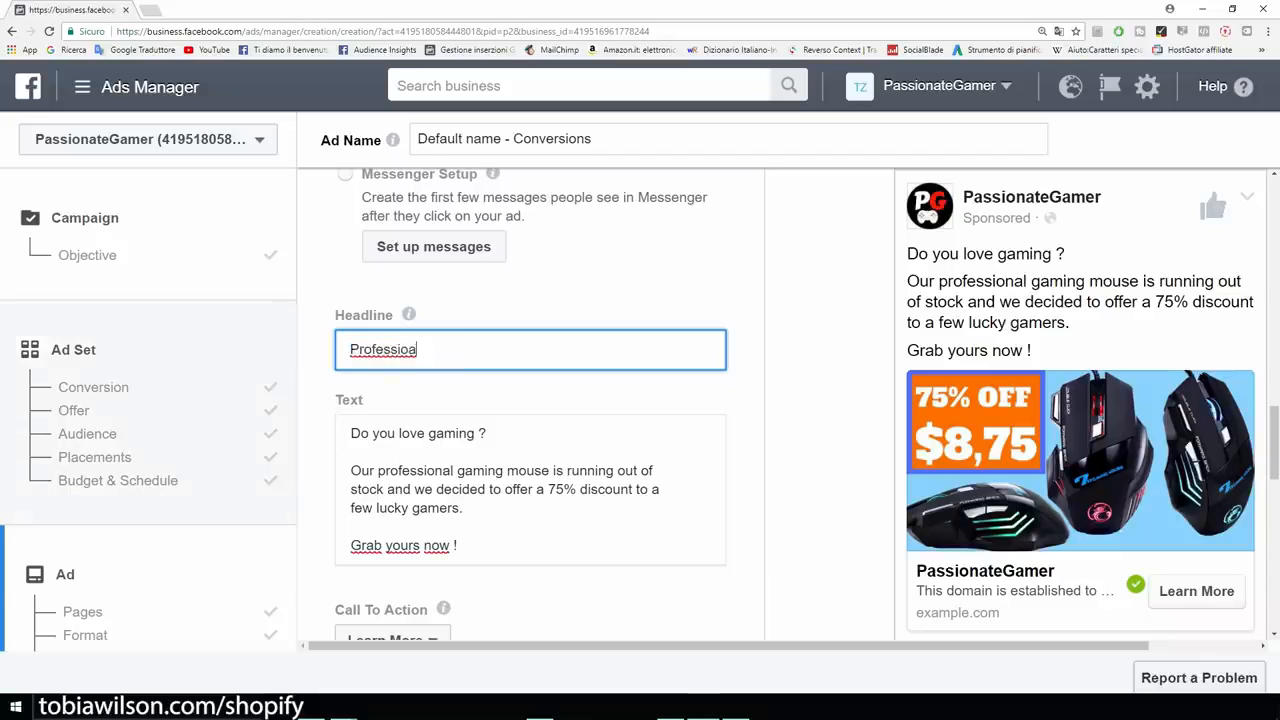
{"action": "key", "text": "BackSpace"}
{"action": "type", "text": "nal Gaming Mouse"}
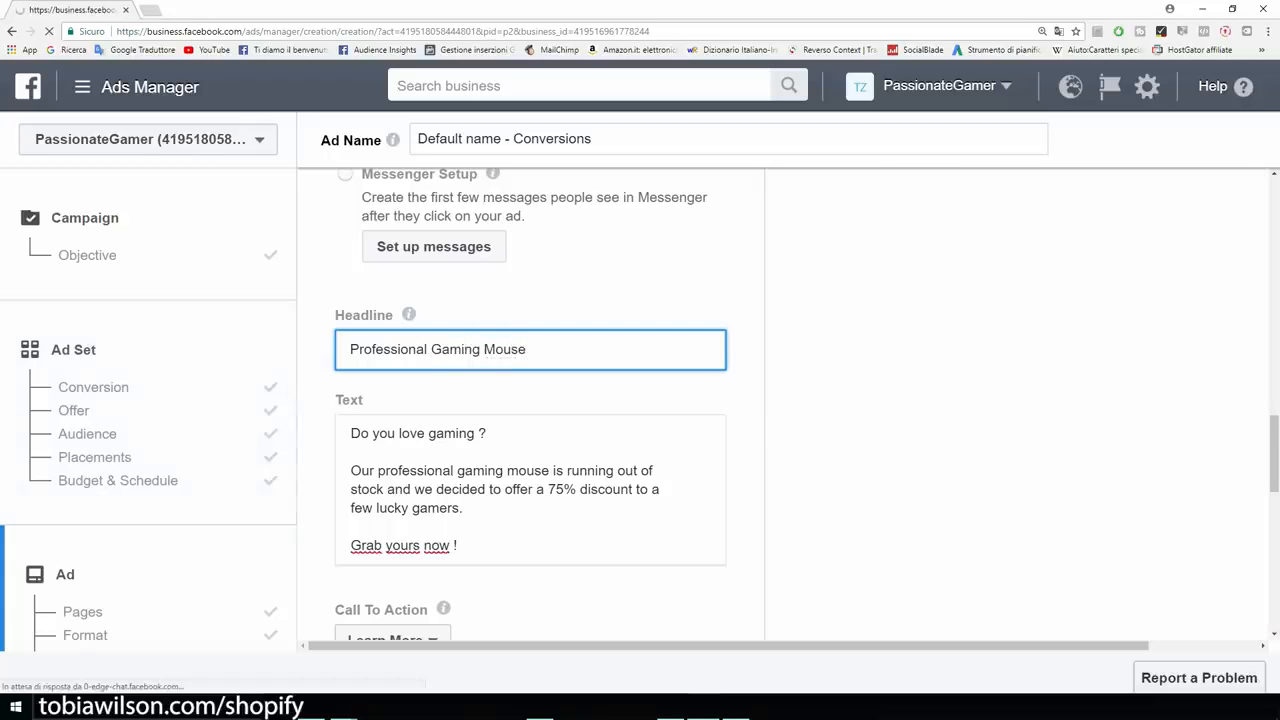
{"action": "left_click", "coordinate": [460, 580]}
{"action": "scroll", "coordinate": [460, 578], "scroll_direction": "down", "scroll_amount": 2}
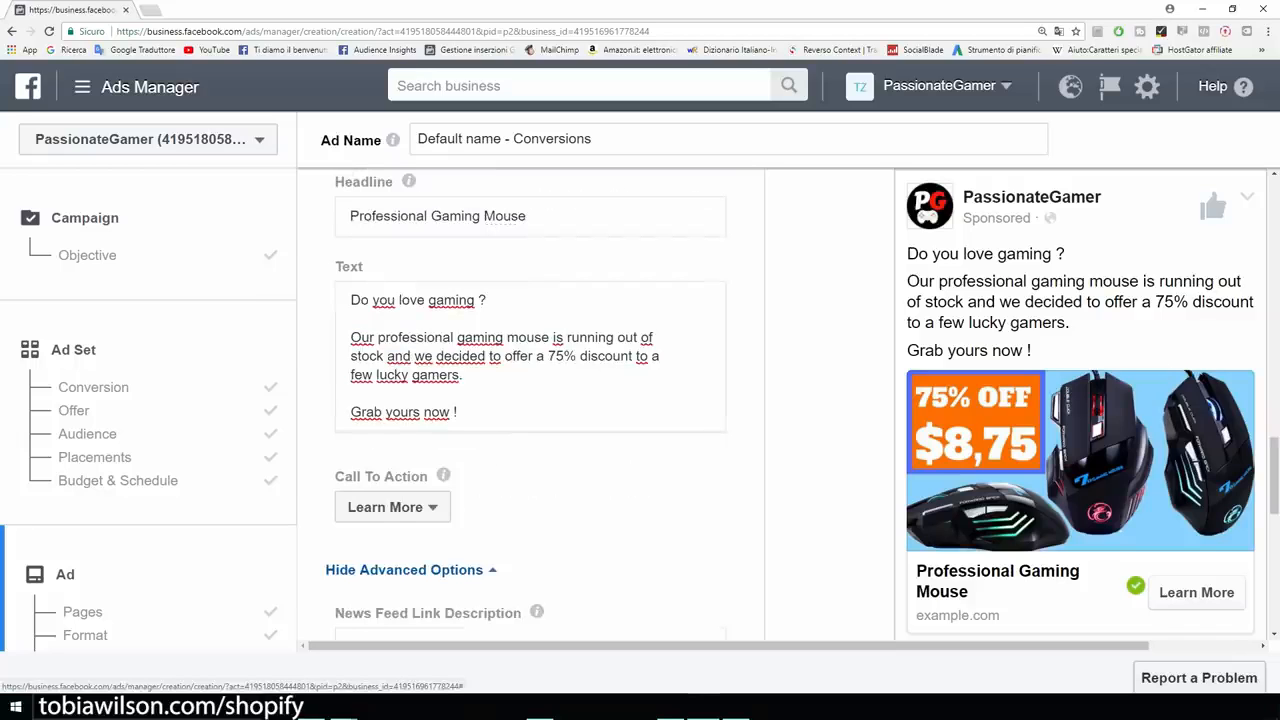
Set the call to action to Shop Now and review the Pixel di PassionateGamer tracking entry.
{"action": "left_click", "coordinate": [392, 507]}
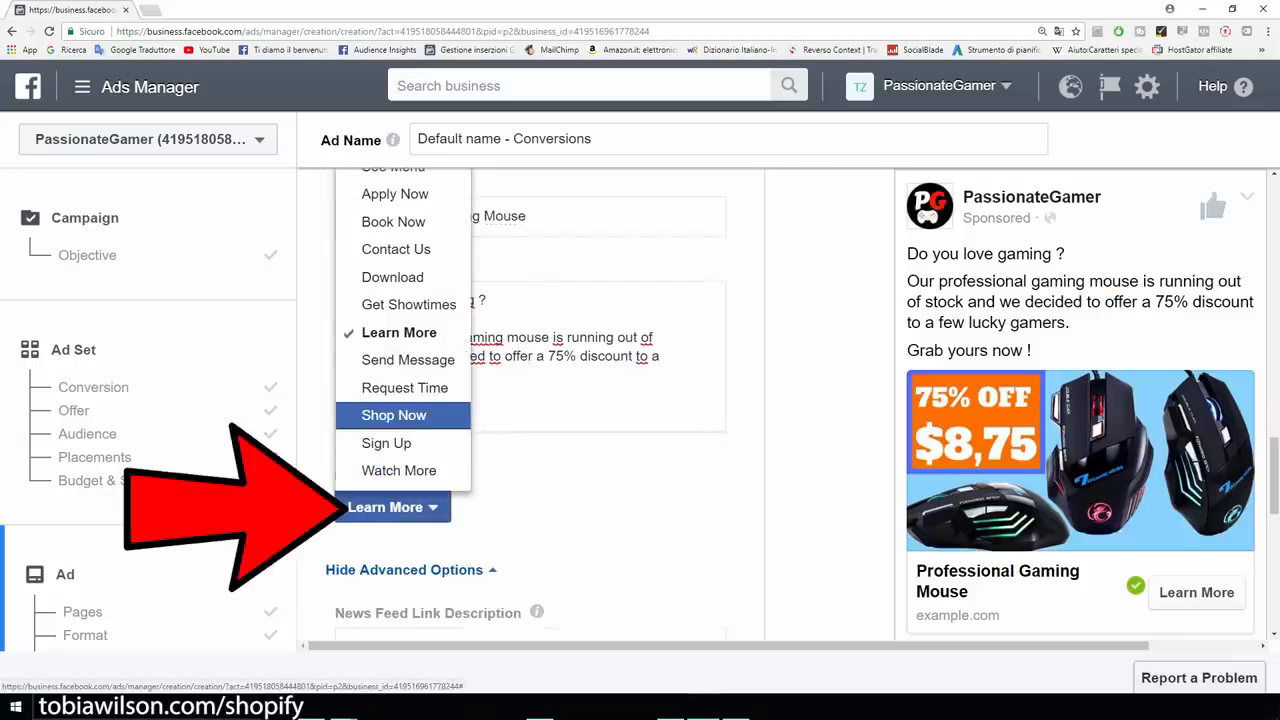
{"action": "left_click", "coordinate": [394, 415]}
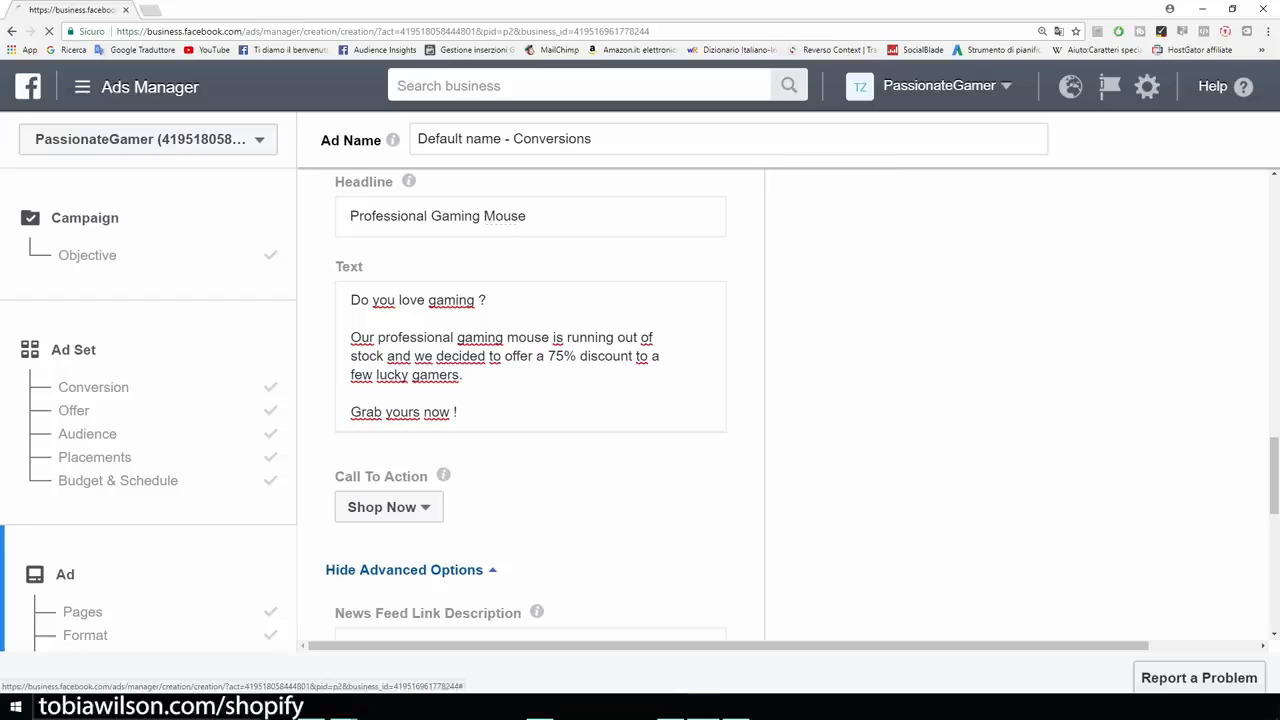
{"action": "scroll", "coordinate": [530, 400], "scroll_direction": "down", "scroll_amount": 5}
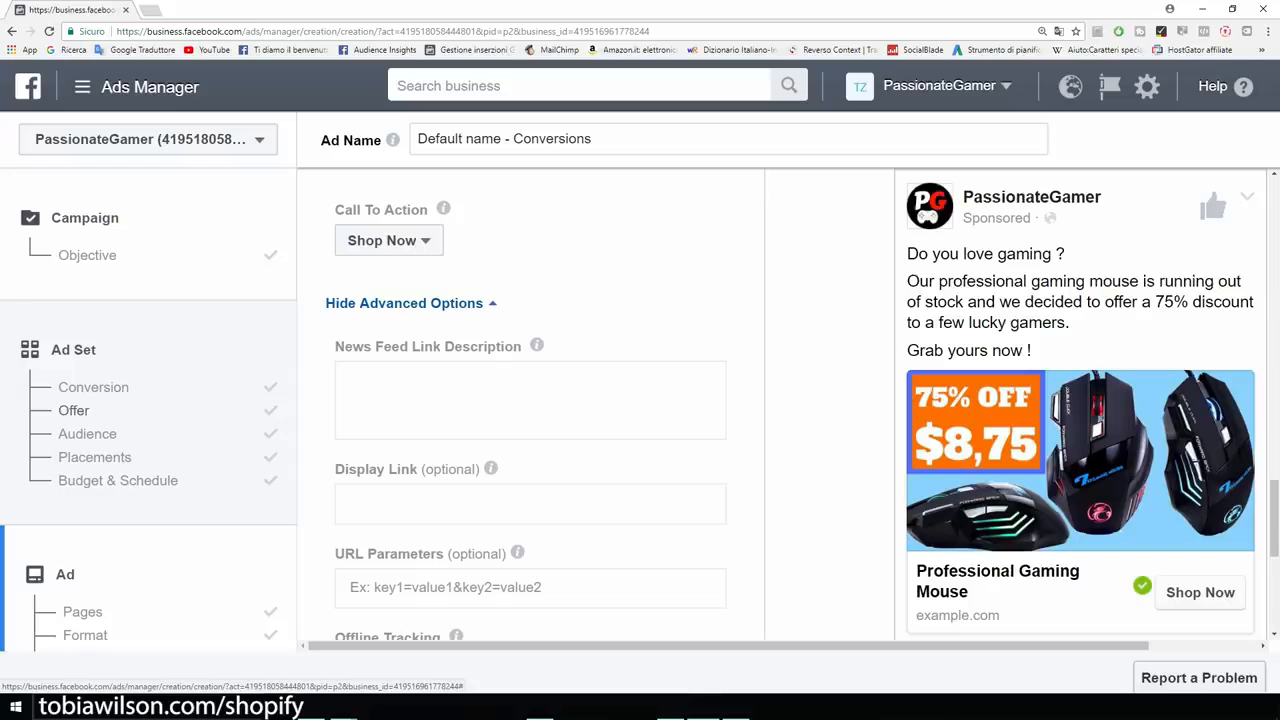
{"action": "scroll", "coordinate": [530, 400], "scroll_direction": "down", "scroll_amount": 6}
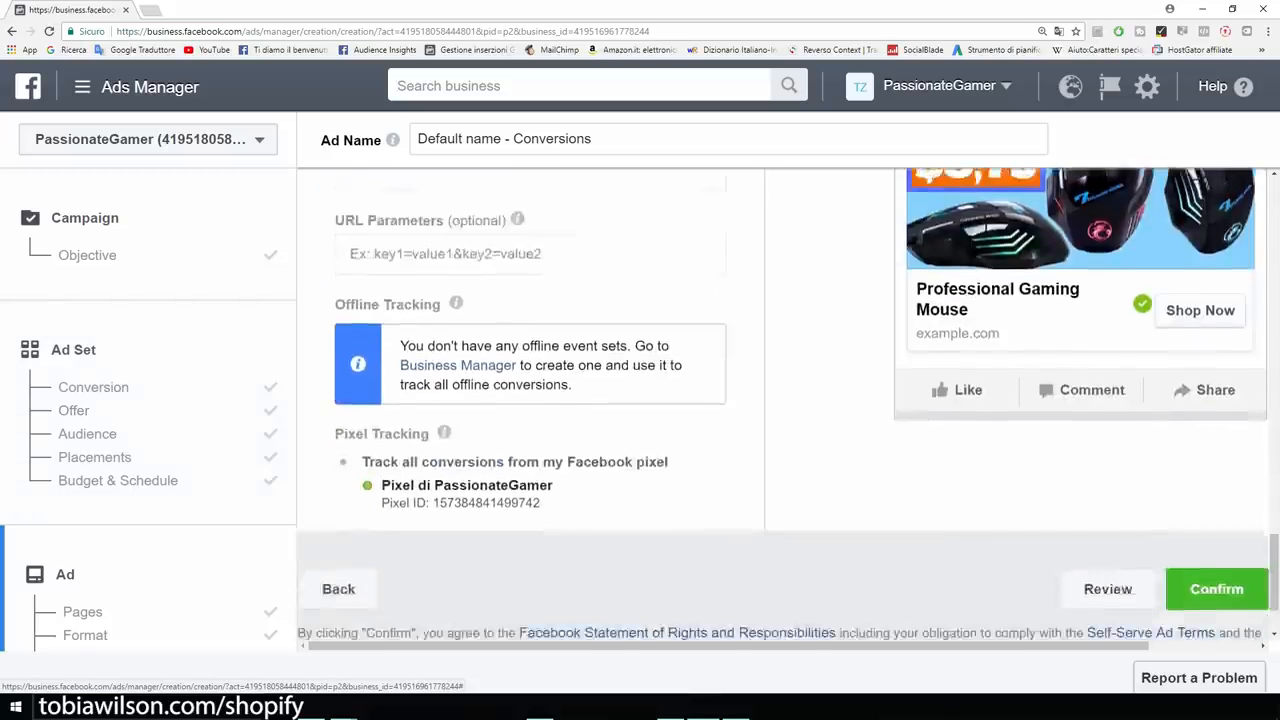
{"action": "scroll", "coordinate": [530, 400], "scroll_direction": "down", "scroll_amount": 2}
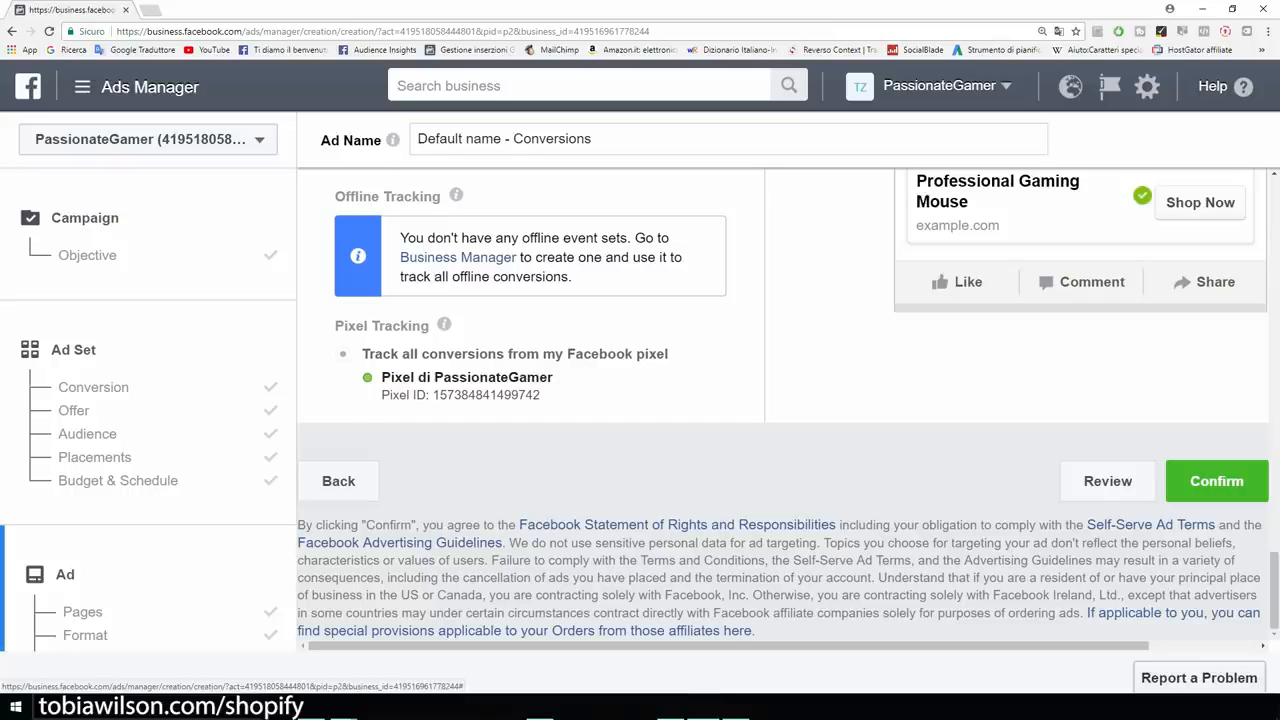
{"action": "left_click_drag", "start_coordinate": [381, 377], "coordinate": [553, 377]}
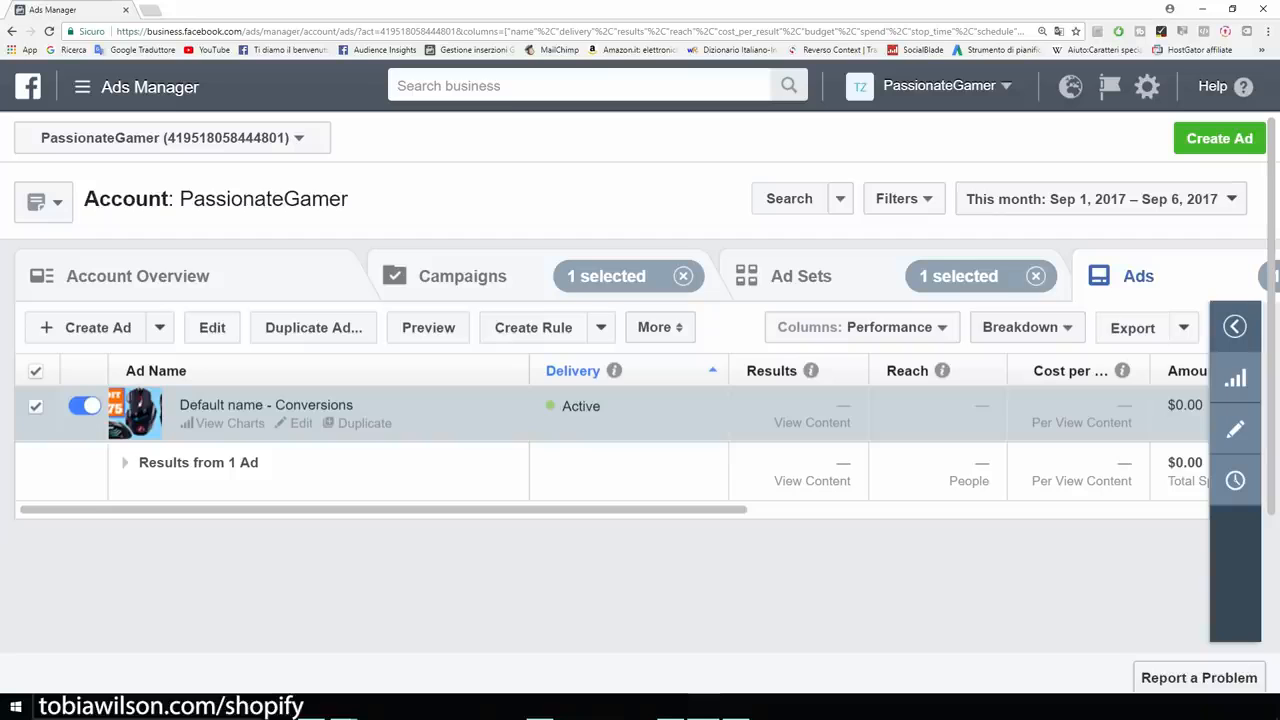
Switch to the Ad Sets table showing the active US - 18+ ad set.
{"action": "mouse_move", "coordinate": [570, 509]}
{"action": "left_mouse_down"}
{"action": "mouse_move", "coordinate": [776, 509]}
{"action": "mouse_move", "coordinate": [571, 509]}
{"action": "left_mouse_up"}
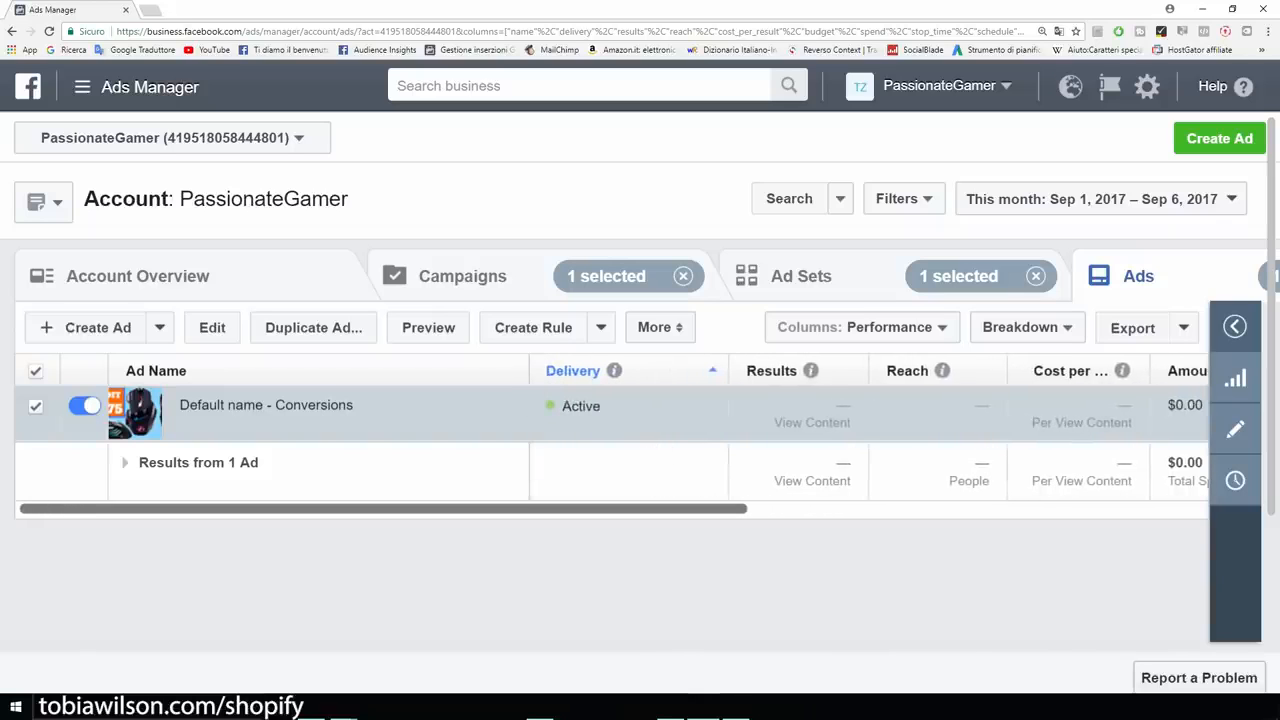
{"action": "left_click", "coordinate": [800, 276]}
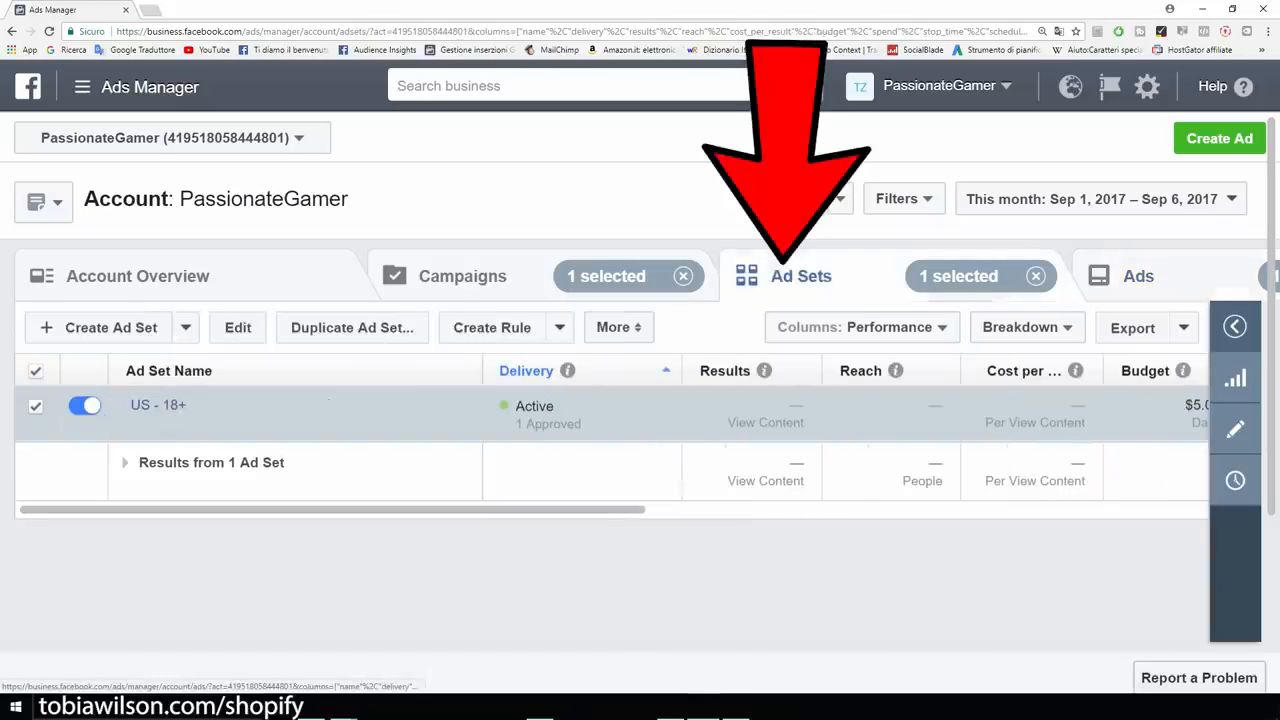
{"action": "mouse_move", "coordinate": [247, 423]}
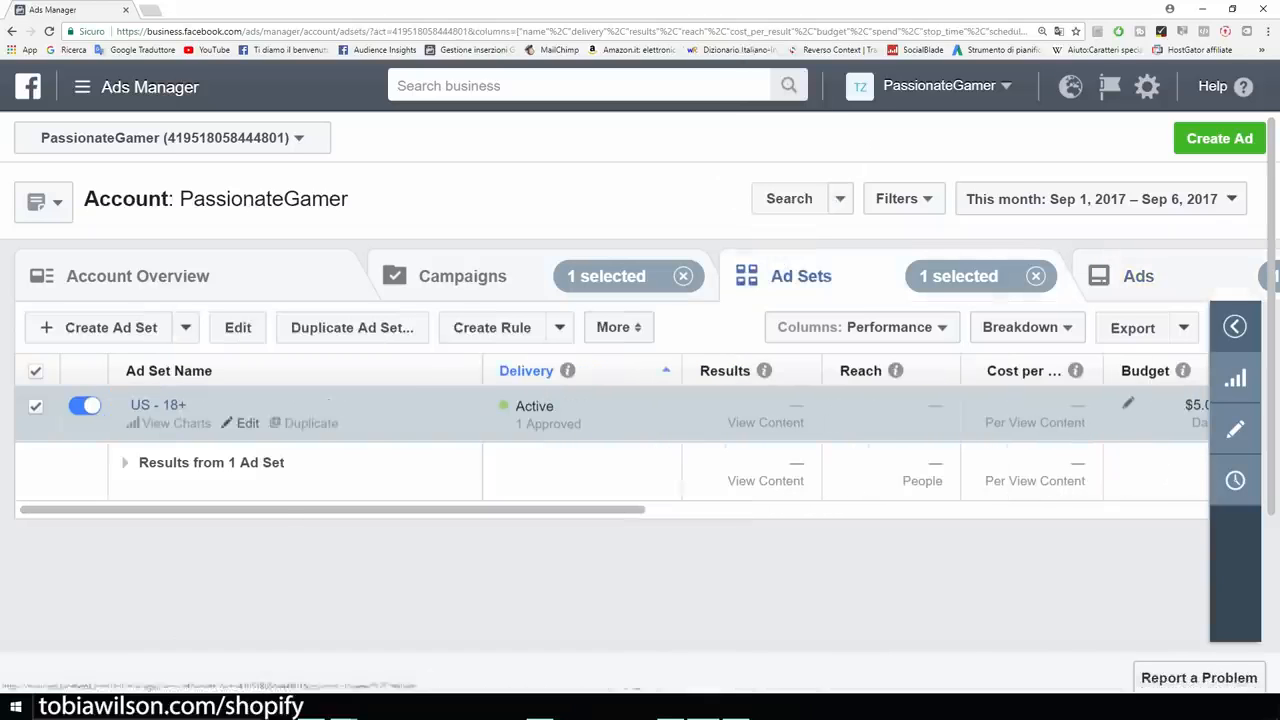
Edit the US - 18+ ad set, replacing the View Content conversion event with Add To Cart.
{"action": "left_click", "coordinate": [247, 423]}
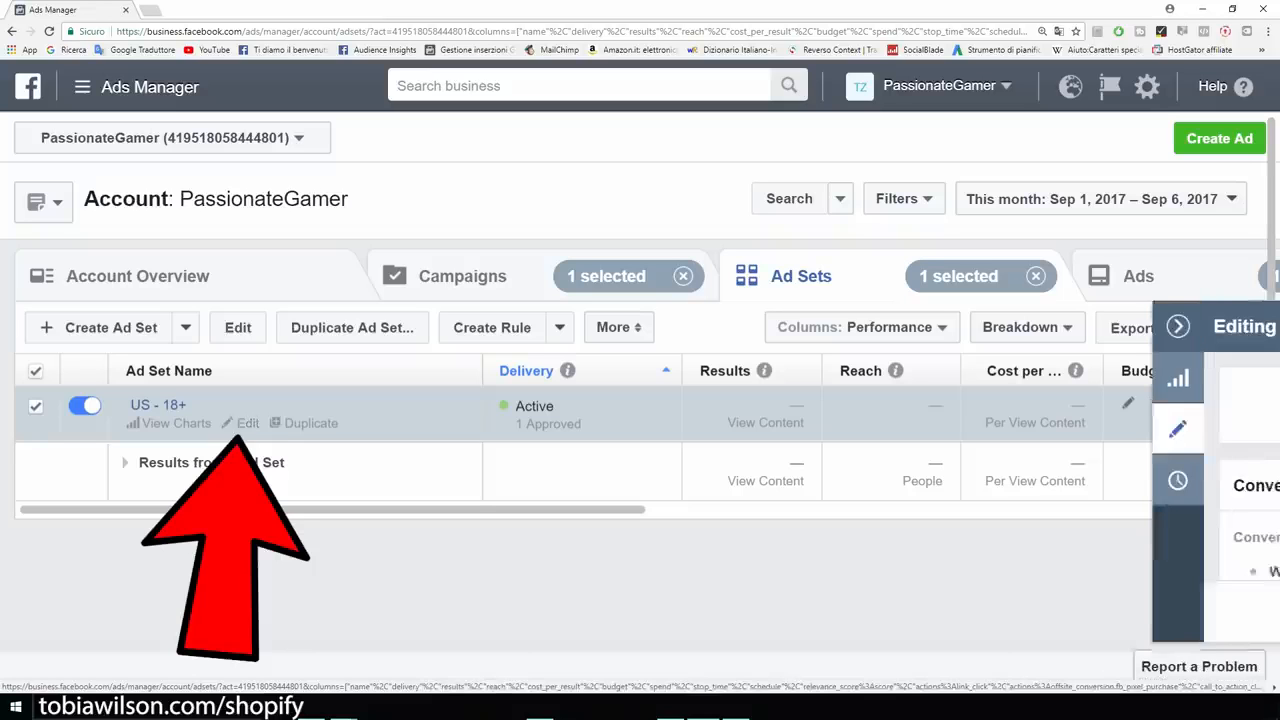
{"action": "scroll", "coordinate": [690, 470], "scroll_direction": "down", "scroll_amount": 5}
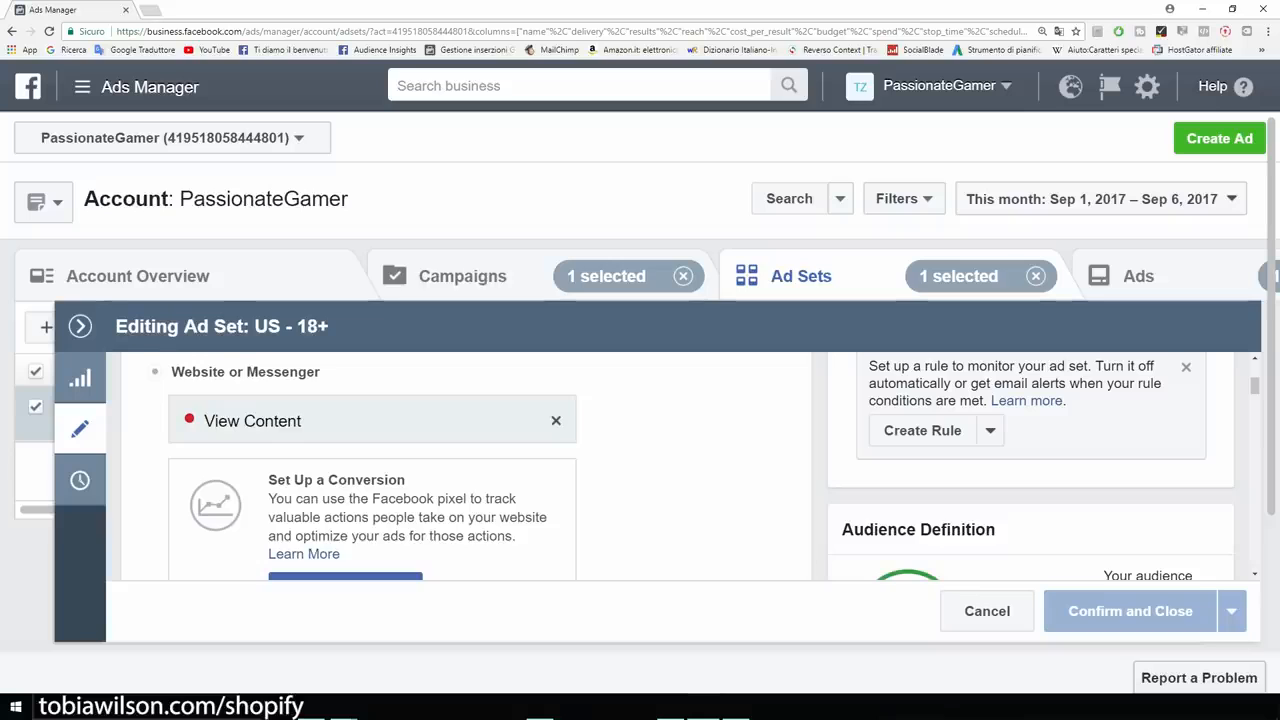
{"action": "left_click", "coordinate": [556, 420]}
{"action": "scroll", "coordinate": [366, 458], "scroll_direction": "down", "scroll_amount": 3}
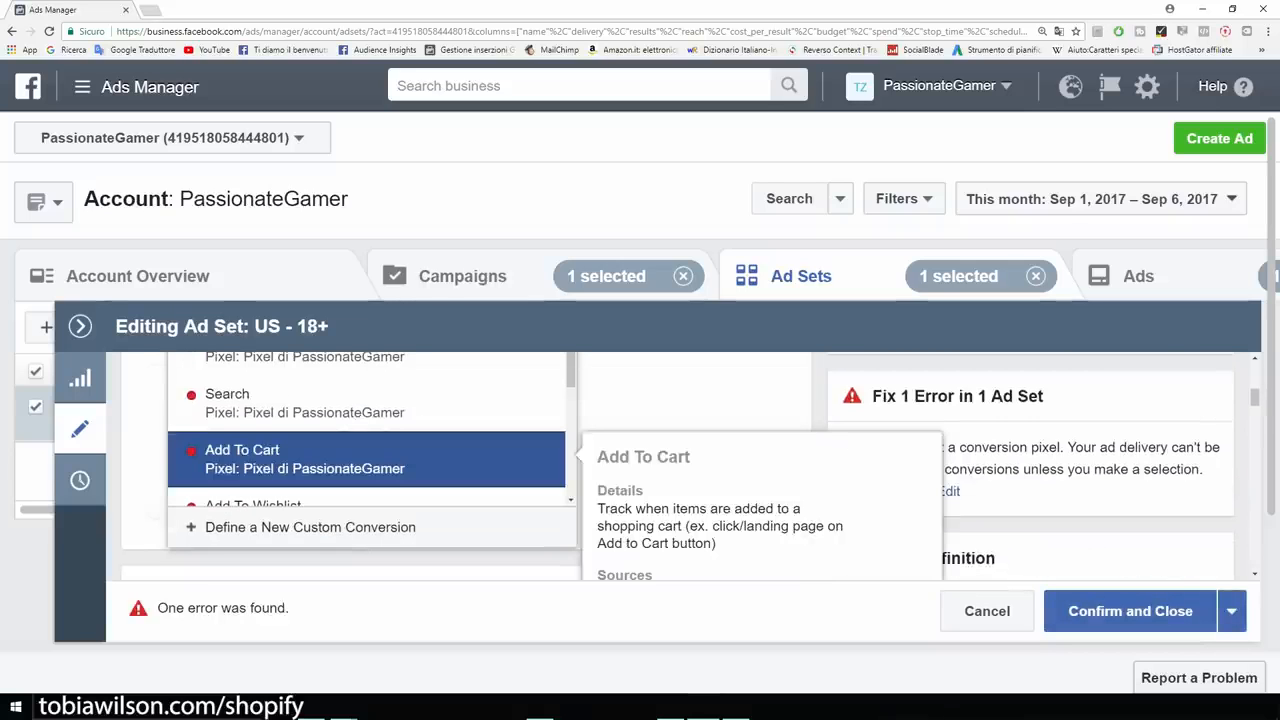
{"action": "left_click", "coordinate": [366, 458]}
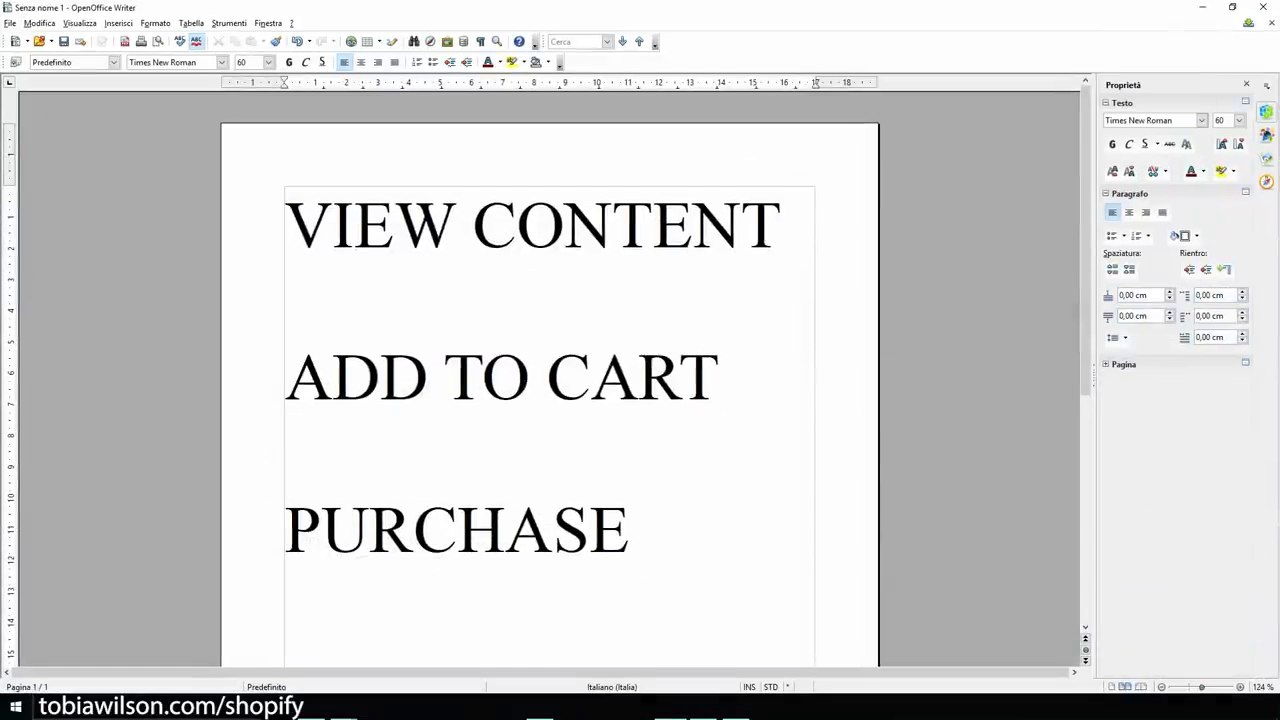
Highlight PURCHASE and the three funnel stage lines in the Writer notes, then minimize them.
{"action": "key", "text": "shift+Left"}
{"action": "key", "text": "shift+Left"}
{"action": "key", "text": "shift+Left"}
{"action": "key", "text": "shift+Left"}
{"action": "key", "text": "shift+Left"}
{"action": "key", "text": "shift+Left"}
{"action": "key", "text": "shift+Left"}
{"action": "key", "text": "shift+Left"}
{"action": "key", "text": "shift+Left"}
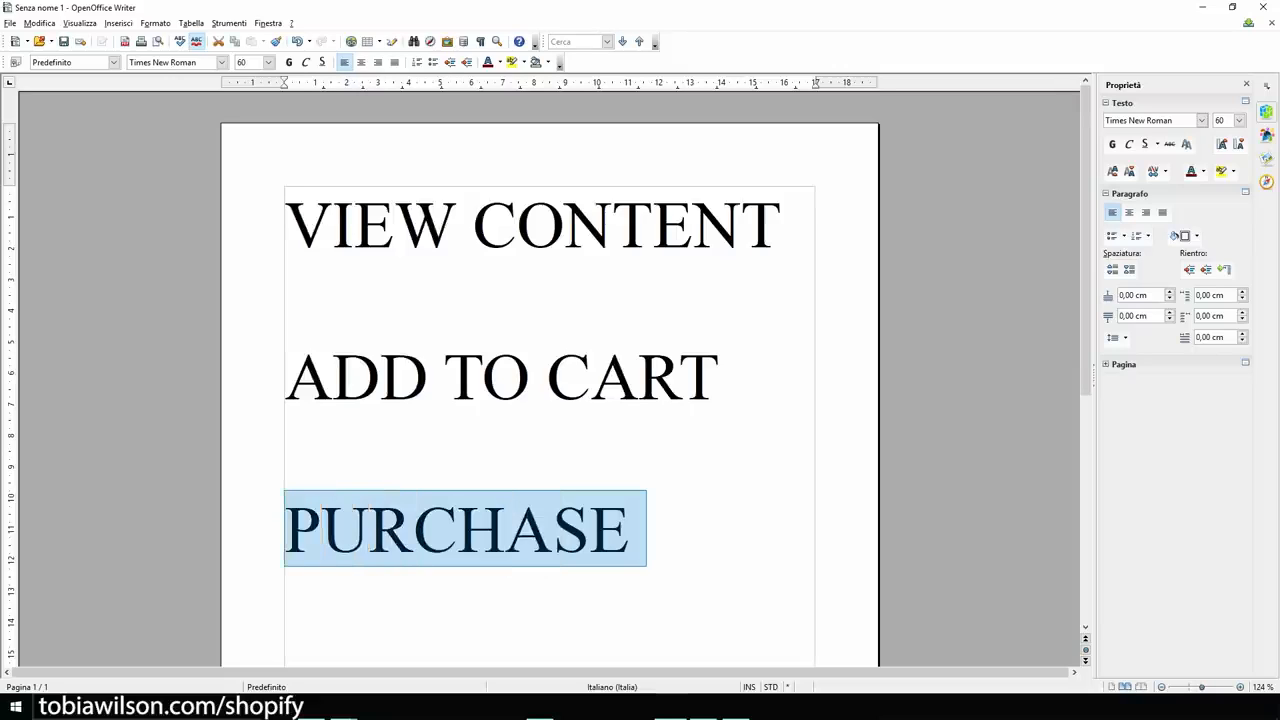
{"action": "left_click", "coordinate": [735, 377]}
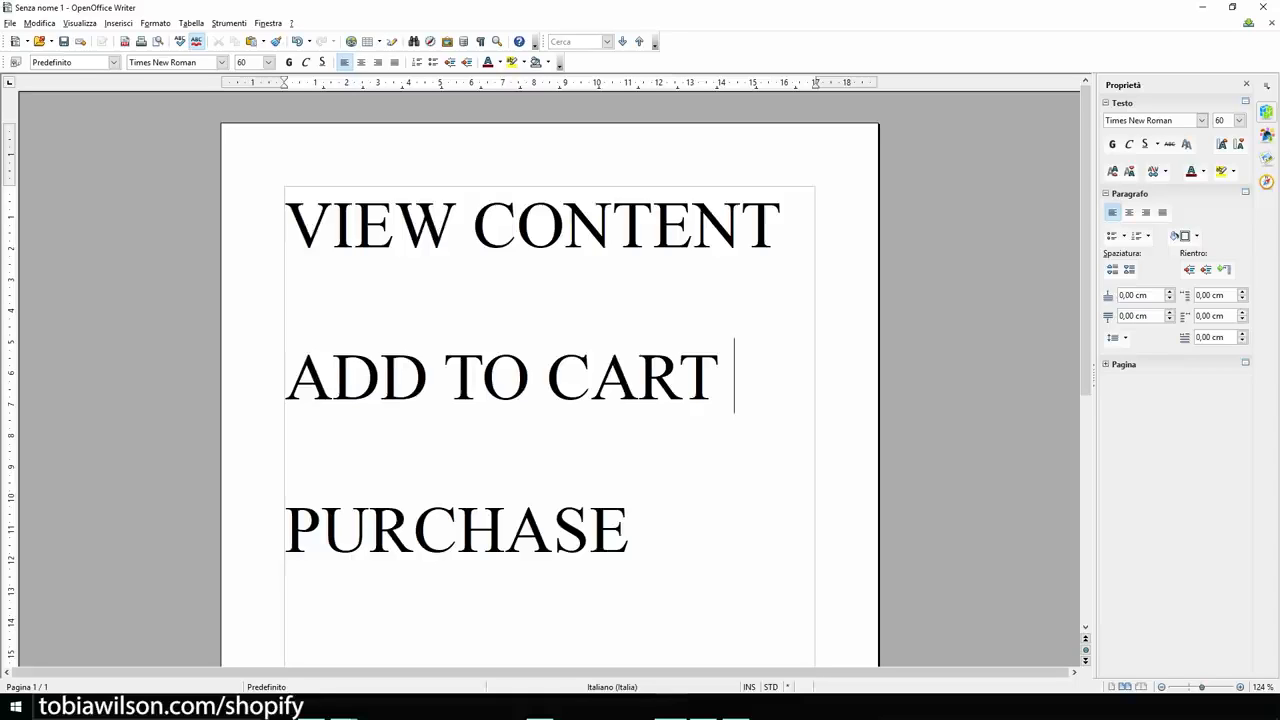
{"action": "left_click_drag", "start_coordinate": [286, 226], "coordinate": [646, 530]}
{"action": "left_click", "coordinate": [648, 530]}
{"action": "left_click", "coordinate": [1202, 7]}
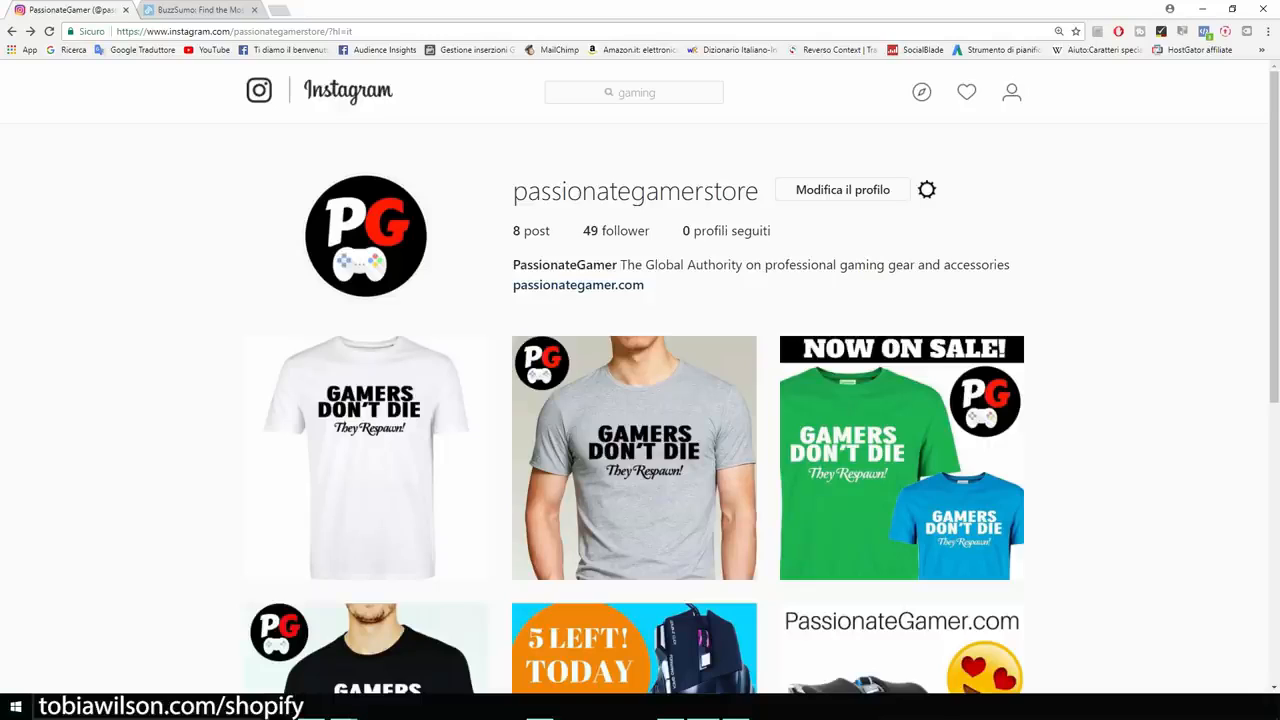
Replace the 'gaming' search with 'pc' and open the pcgaming profile.
{"action": "left_click", "coordinate": [636, 92]}
{"action": "key", "text": "BackSpace"}
{"action": "type", "text": "pc"}
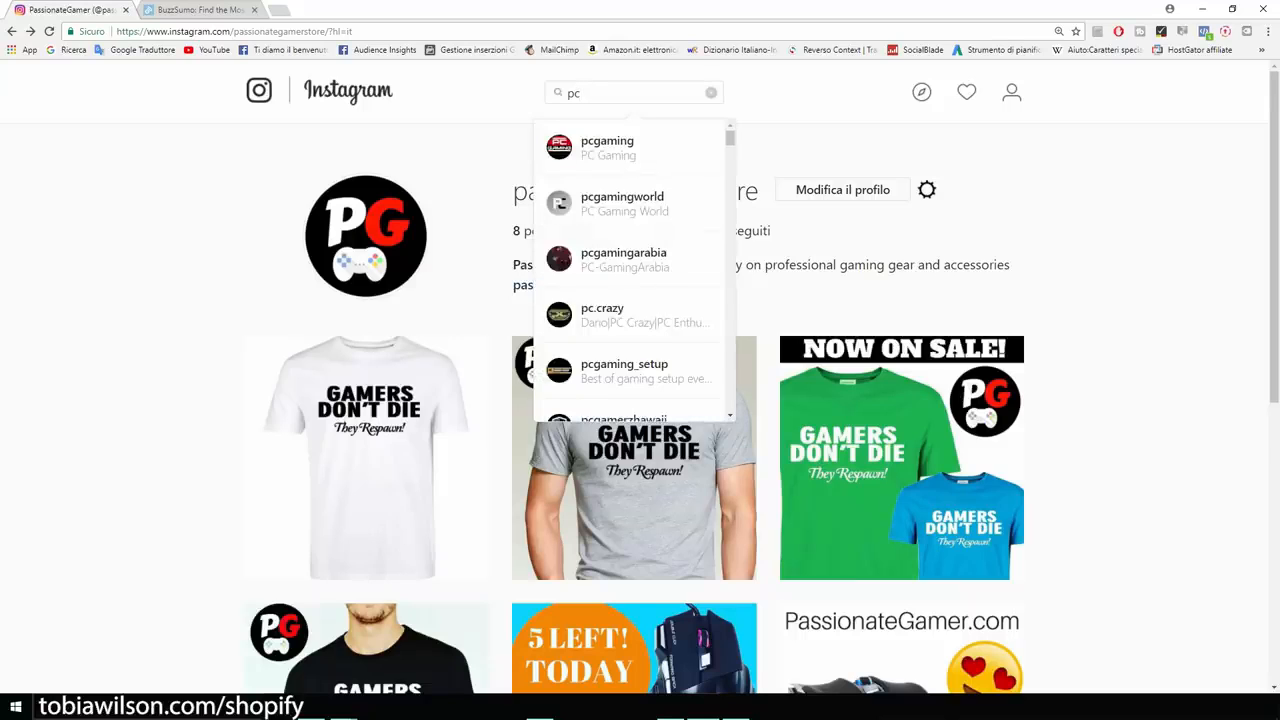
{"action": "key", "text": "Return"}
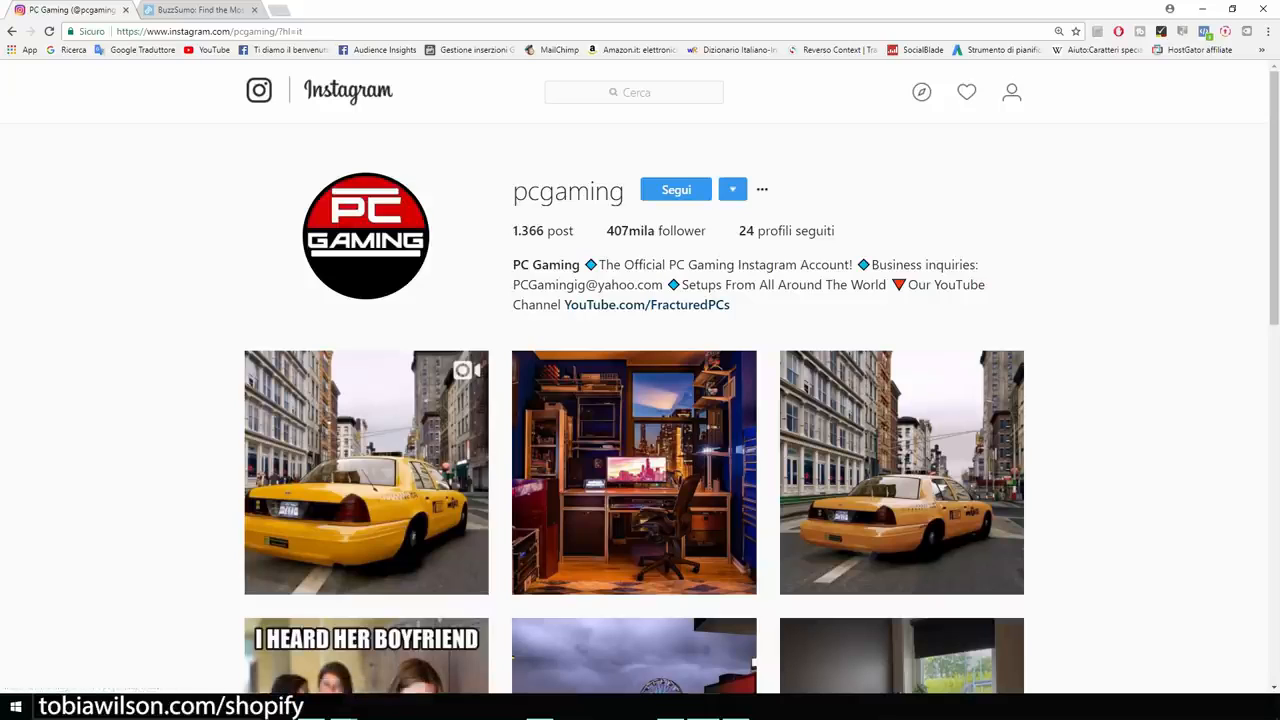
{"action": "scroll", "coordinate": [634, 400], "scroll_direction": "down", "scroll_amount": 2}
{"action": "scroll", "coordinate": [634, 400], "scroll_direction": "up", "scroll_amount": 2}
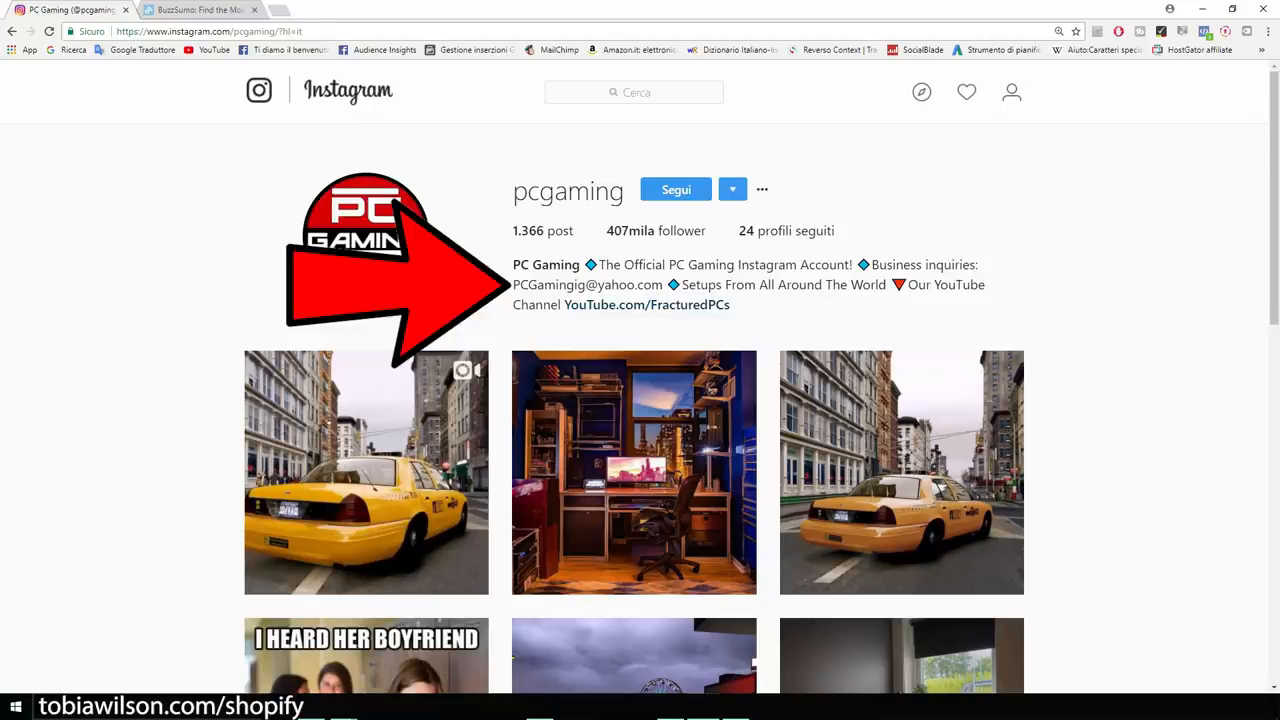
Highlight the business-inquiries contact email in the pcgaming profile bio.
{"action": "left_click_drag", "start_coordinate": [513, 285], "coordinate": [662, 285]}
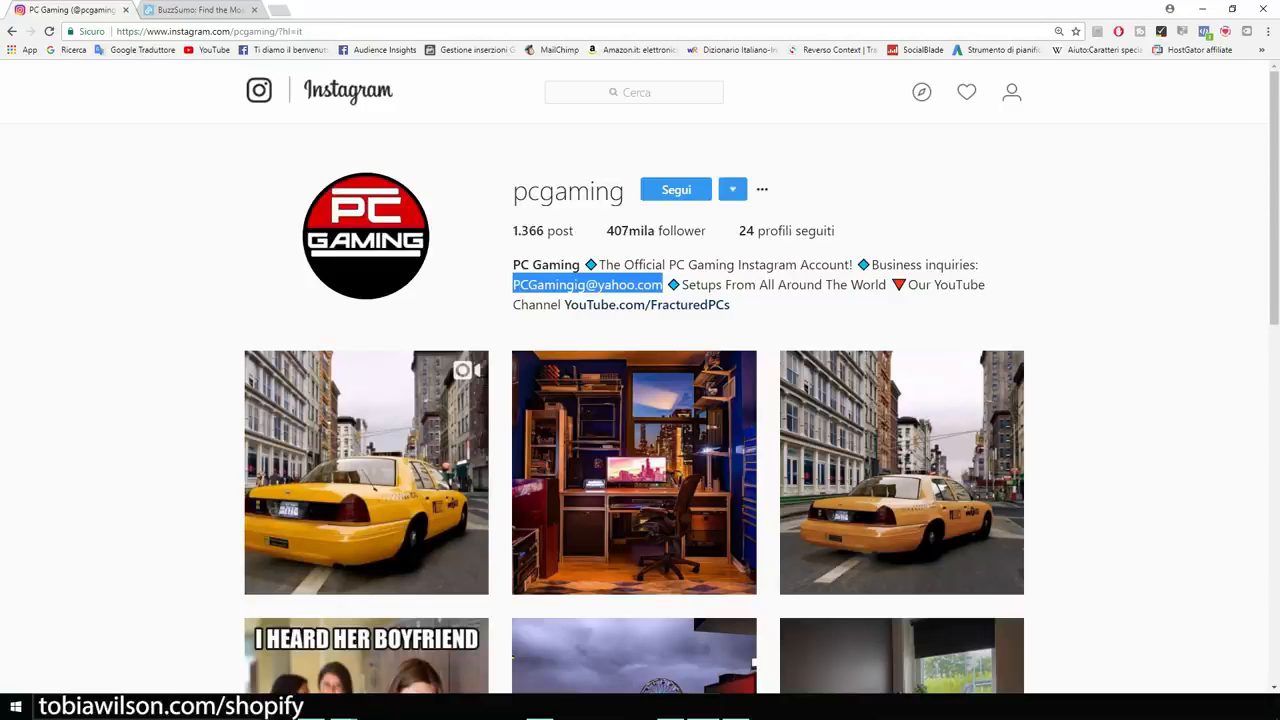
Search Google for 'everliker' in a new tab and enlarge the results page.
{"action": "key", "text": "ctrl+t"}
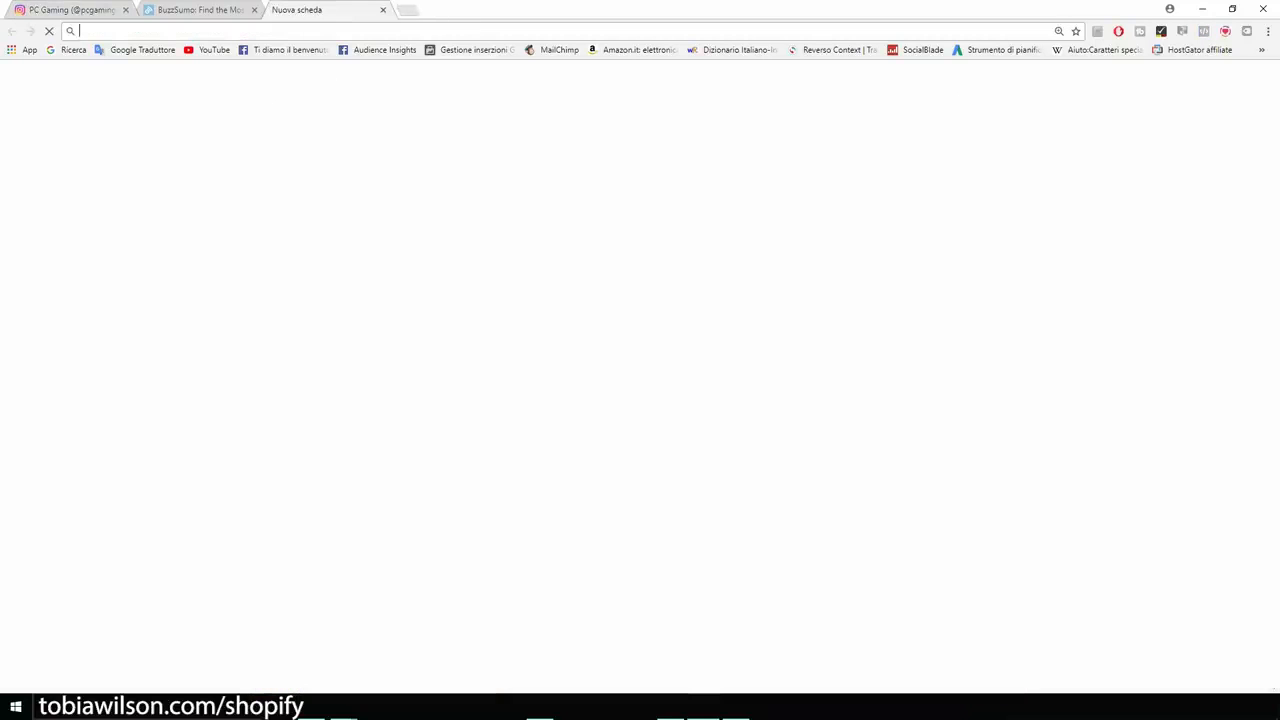
{"action": "type", "text": "everliker"}
{"action": "key", "text": "Return"}
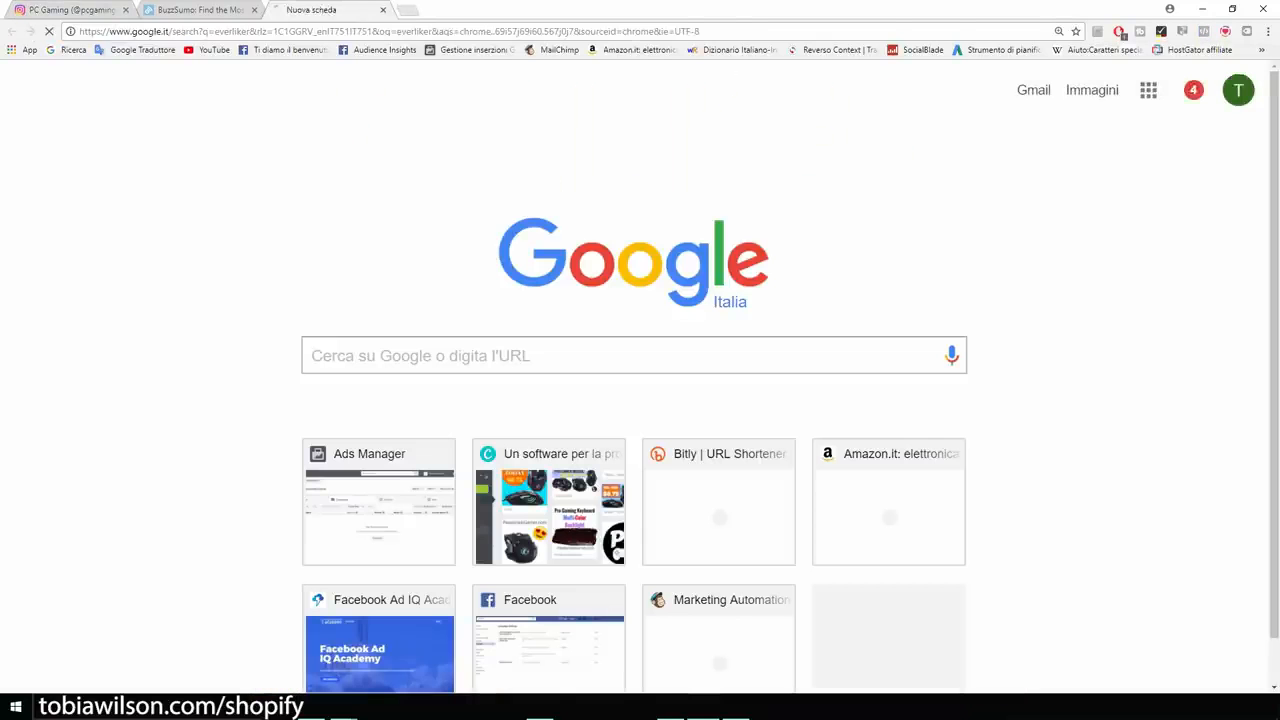
{"action": "key", "text": "ctrl+plus"}
{"action": "key", "text": "ctrl+plus"}
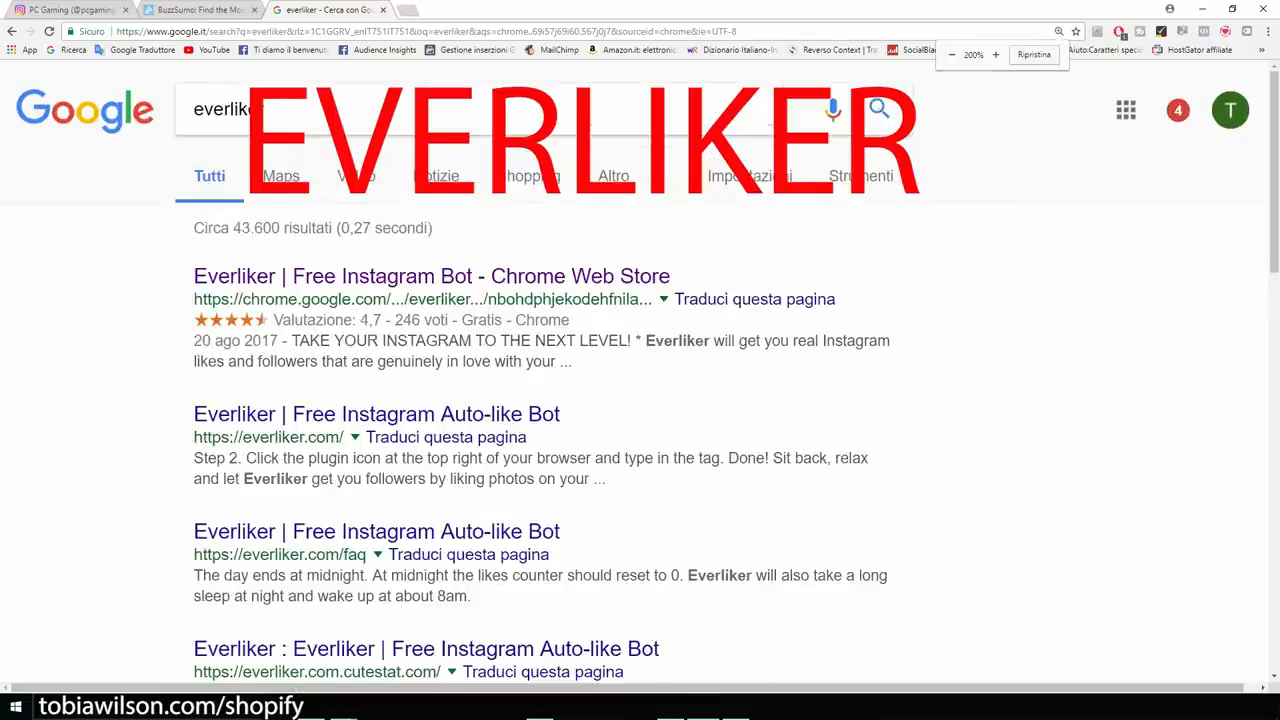
{"action": "left_click", "coordinate": [590, 128]}
{"action": "key", "text": "ctrl+a"}
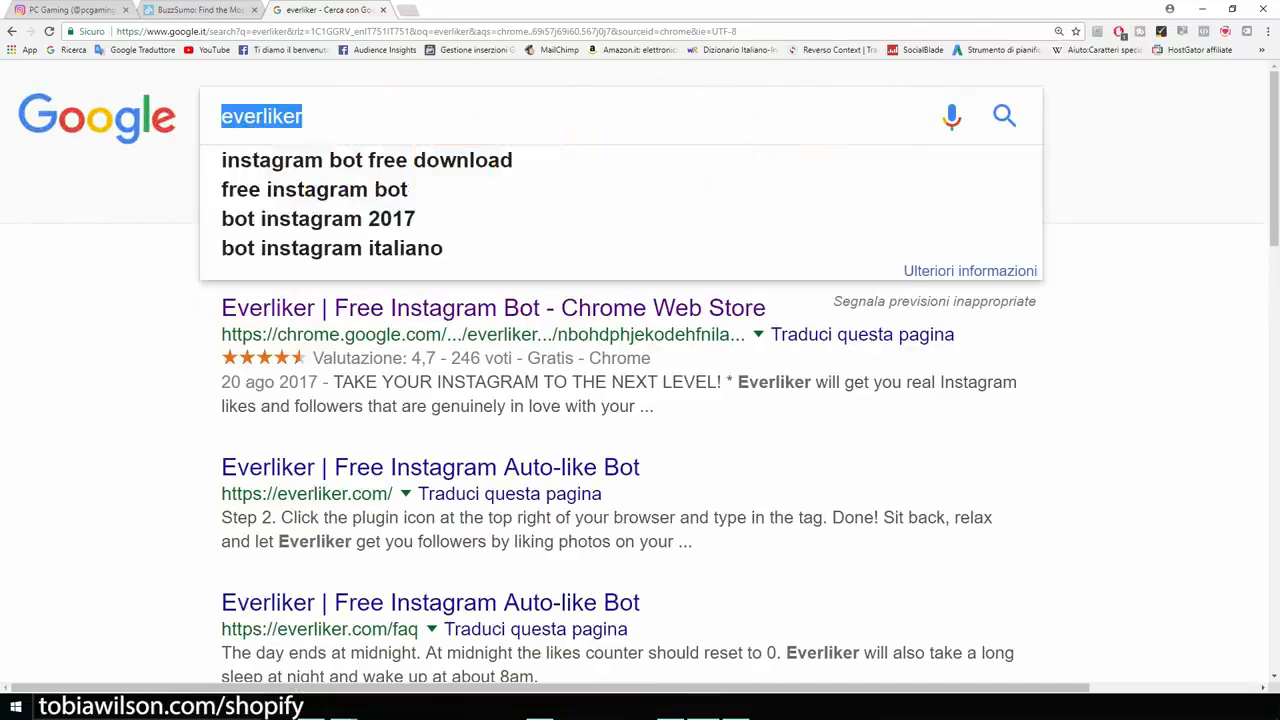
Open Everliker's Chrome Web Store listing, then return to the pcgaming Instagram tab.
{"action": "left_click", "coordinate": [1130, 300]}
{"action": "left_click", "coordinate": [493, 308]}
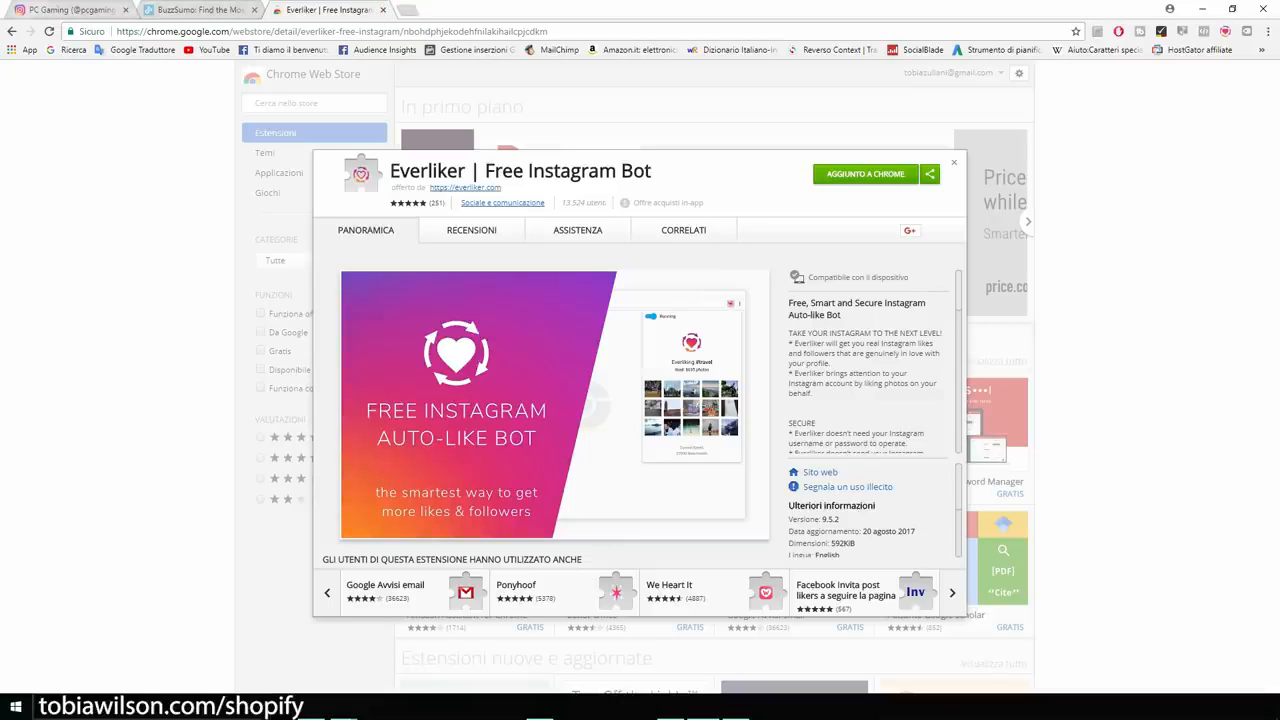
{"action": "left_click", "coordinate": [68, 11]}
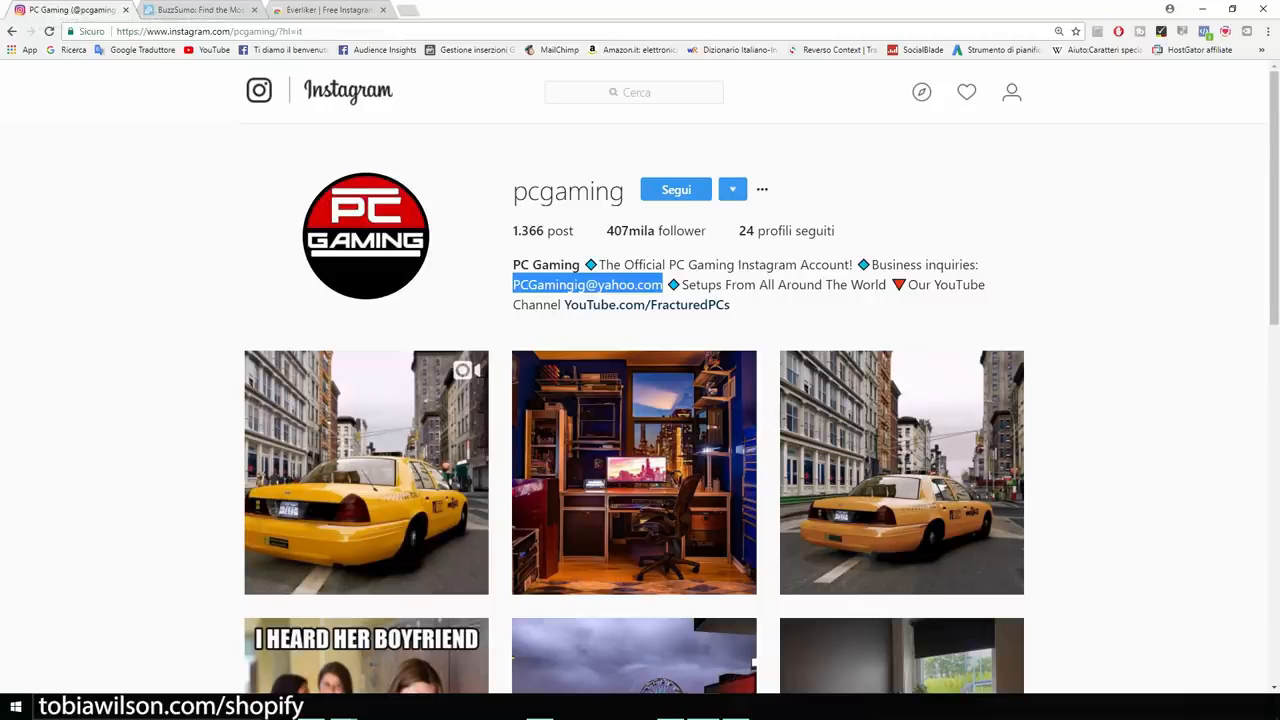
Create and save an Everliker like-by-tags task for #gamerlife.
{"action": "scroll", "coordinate": [634, 400], "scroll_direction": "down", "scroll_amount": 3}
{"action": "scroll", "coordinate": [634, 400], "scroll_direction": "up", "scroll_amount": 3}
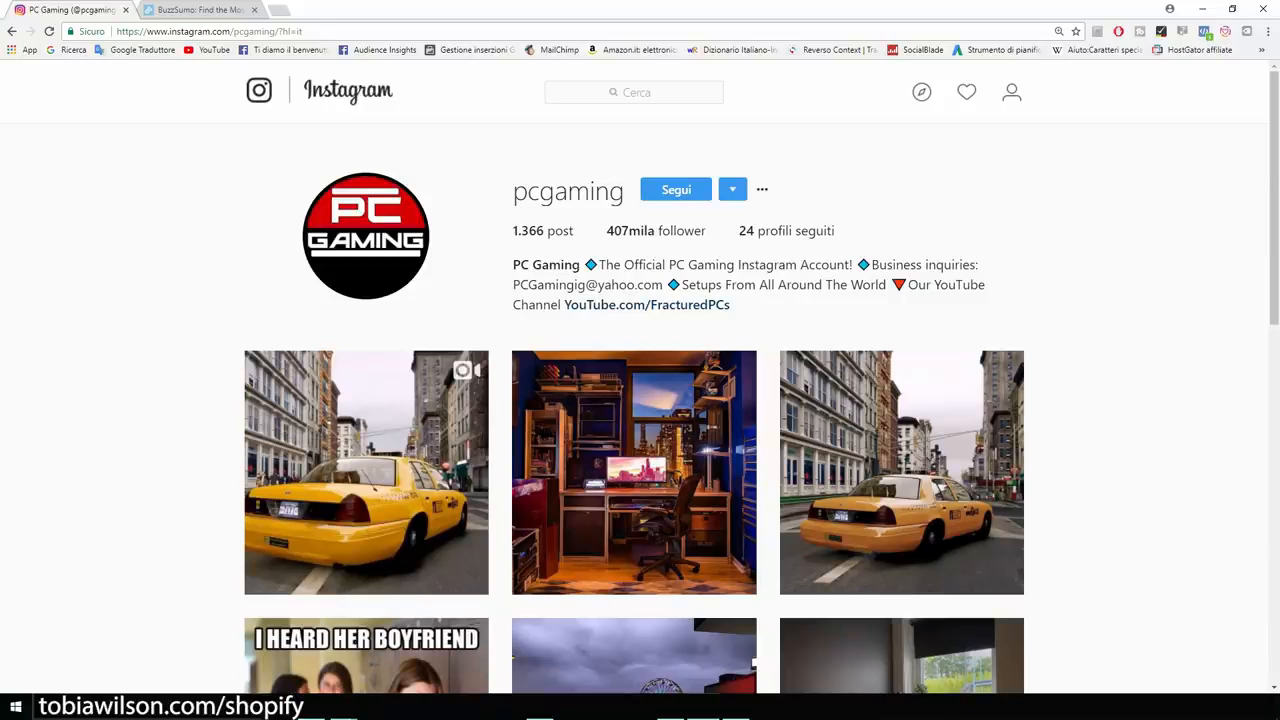
{"action": "left_click", "coordinate": [1225, 31]}
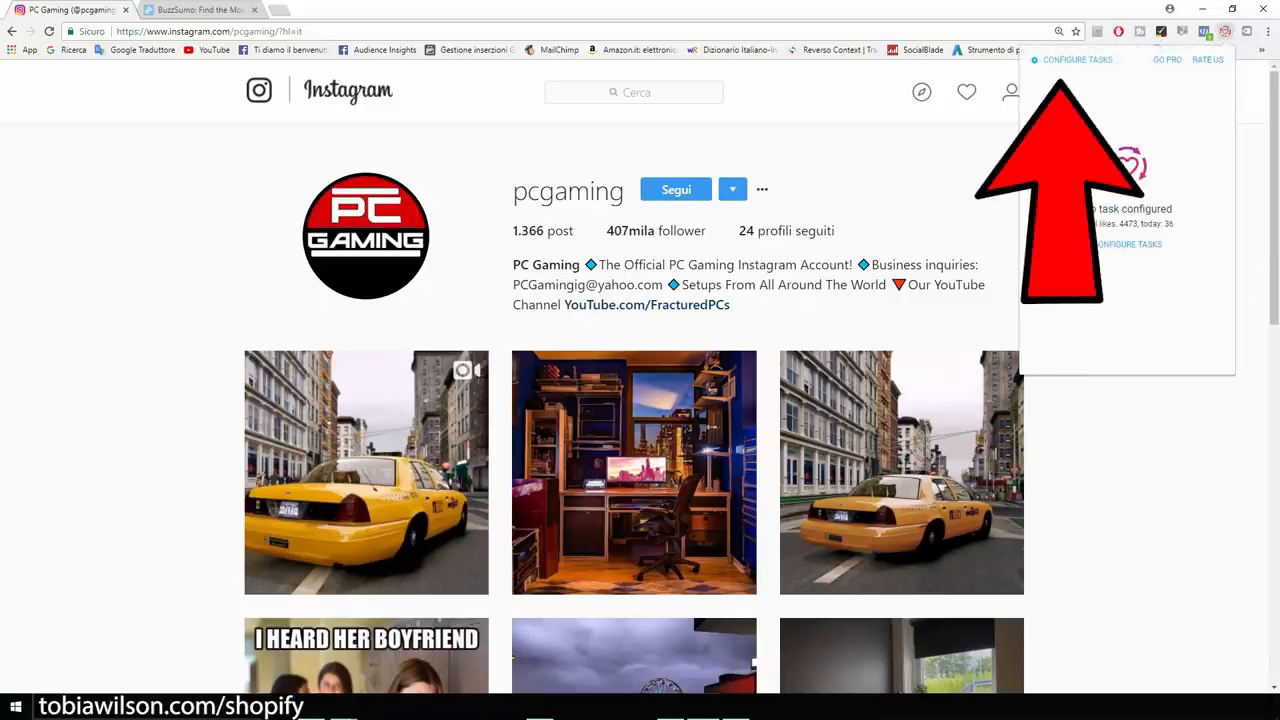
{"action": "left_click", "coordinate": [1077, 60]}
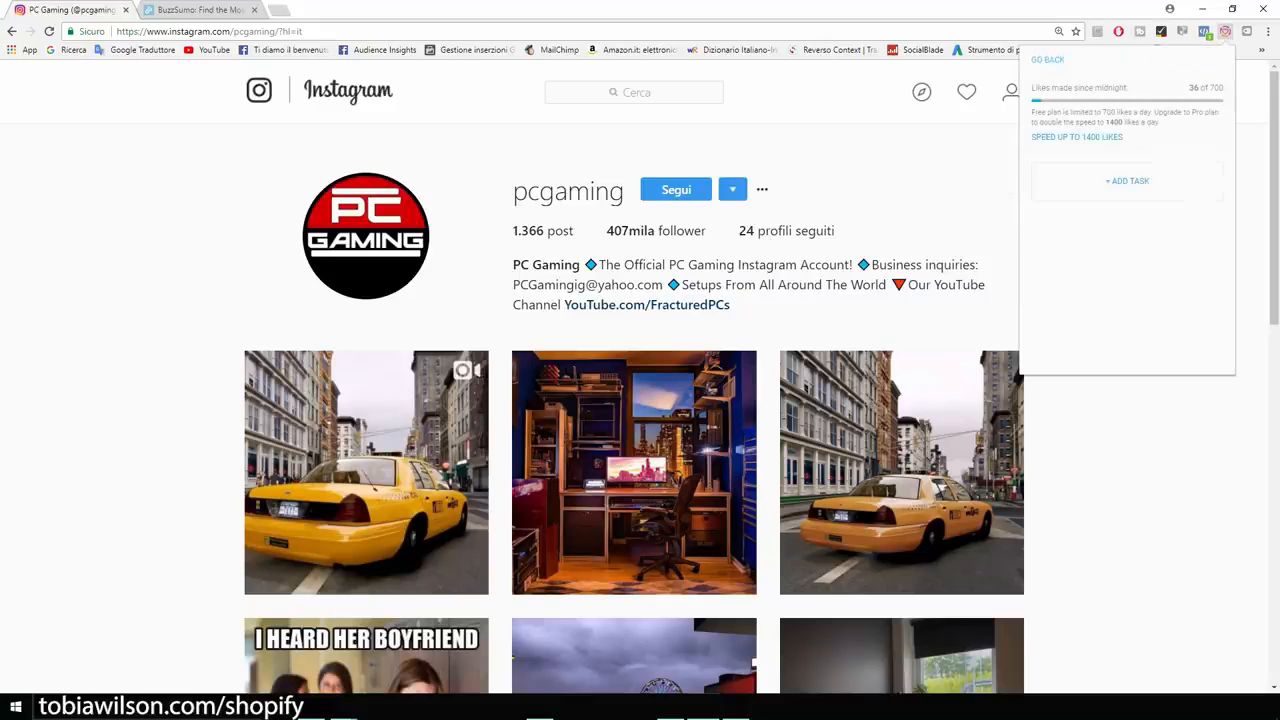
{"action": "left_click", "coordinate": [1127, 181]}
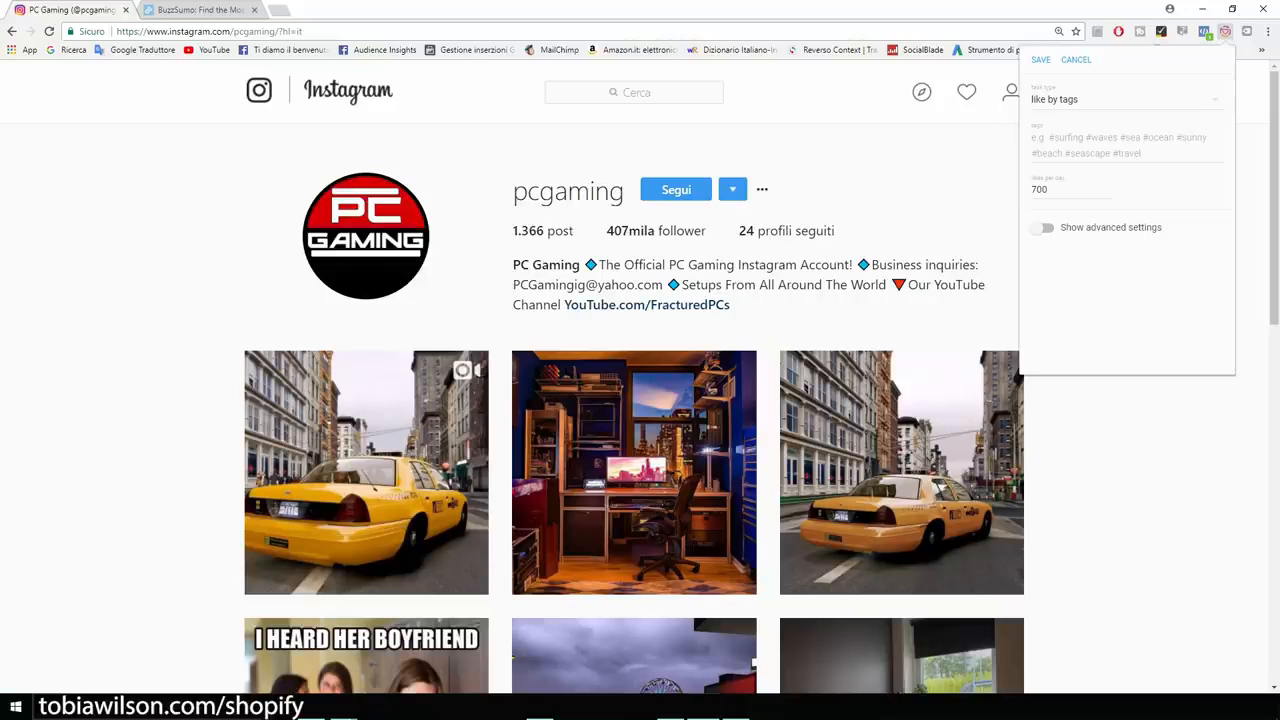
{"action": "left_click", "coordinate": [1126, 145]}
{"action": "type", "text": "game"}
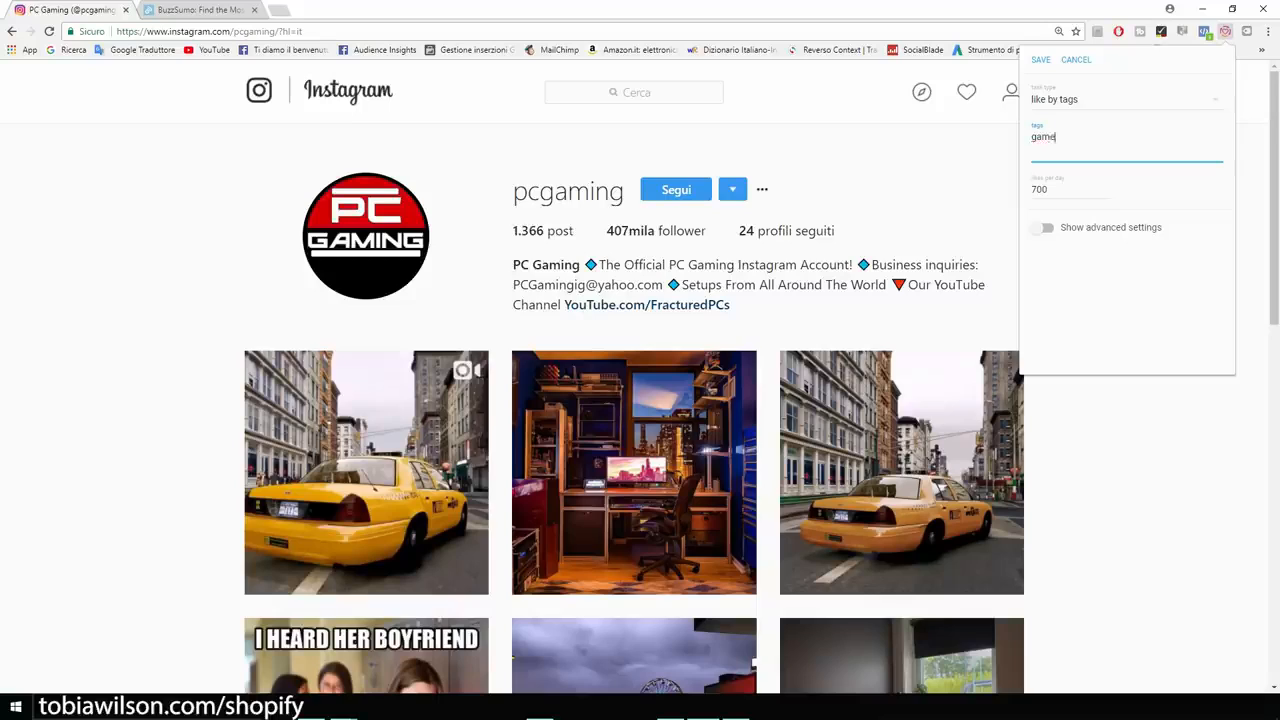
{"action": "type", "text": "rlife"}
{"action": "key", "text": "Return"}
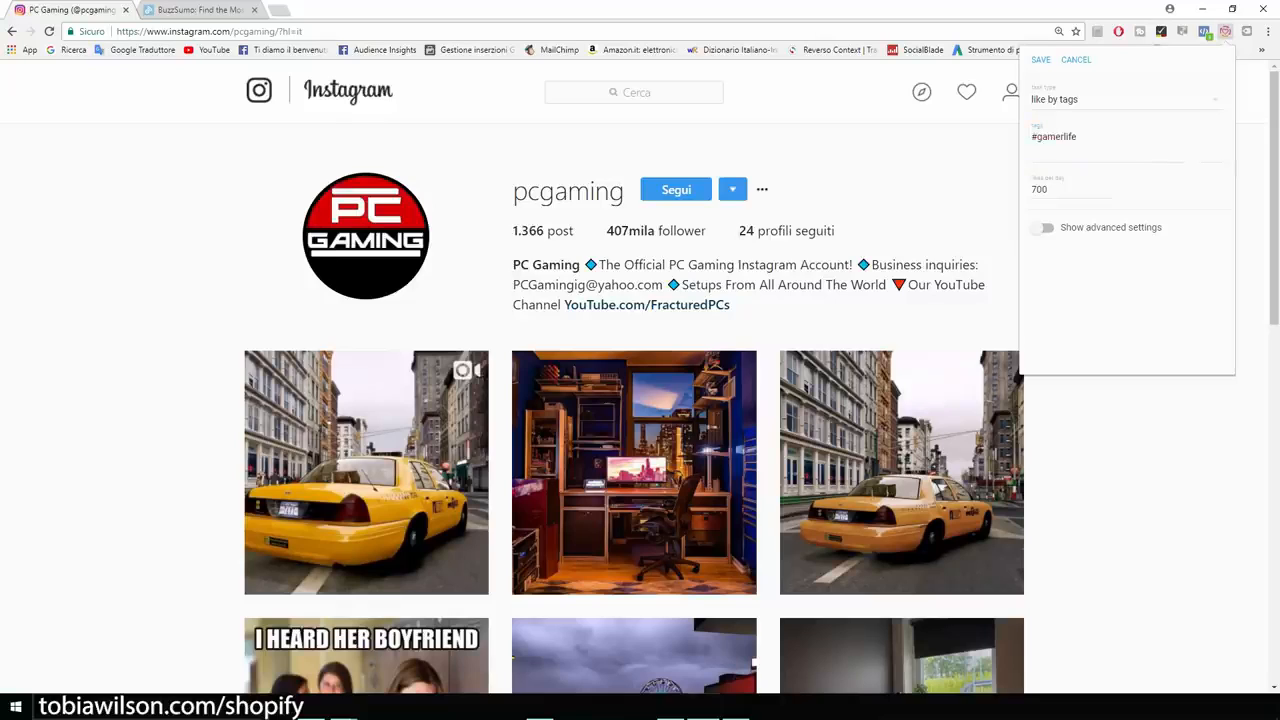
{"action": "left_click", "coordinate": [1041, 60]}
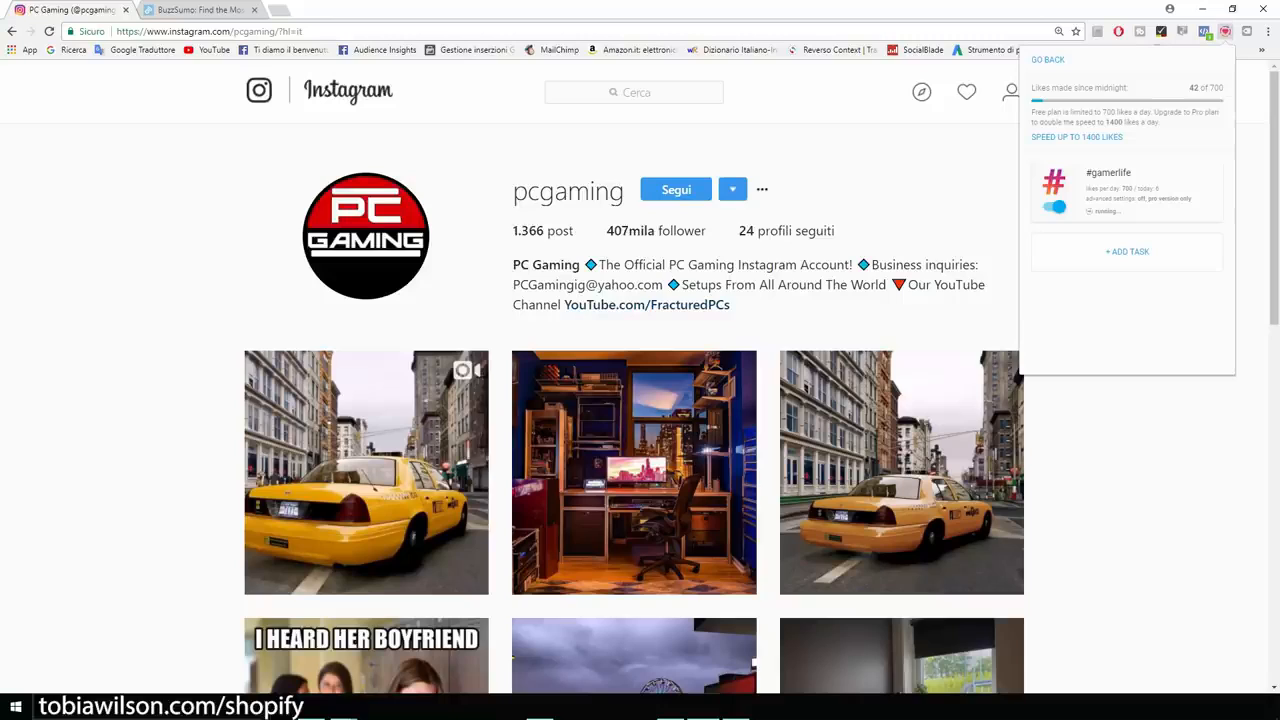
Add and save a second like-by-tags task with the tag pcgamer.
{"action": "left_click", "coordinate": [1127, 252]}
{"action": "left_click", "coordinate": [1118, 145]}
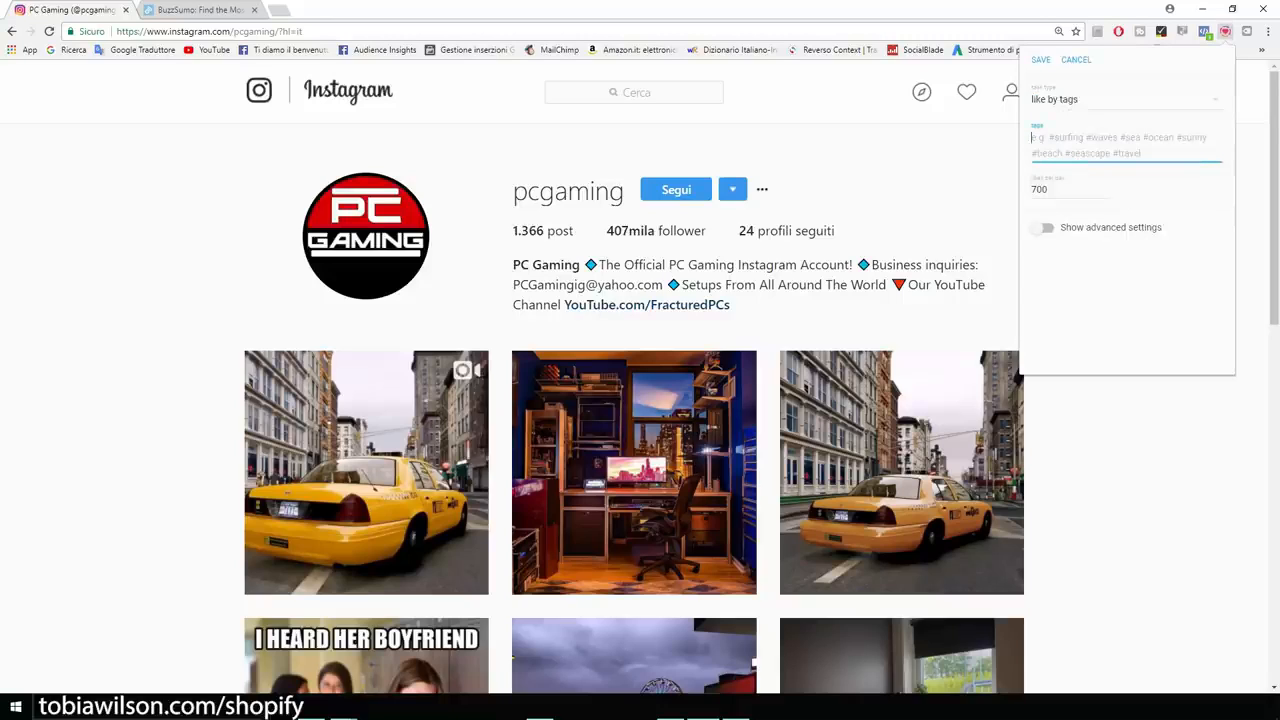
{"action": "type", "text": "pcgamer"}
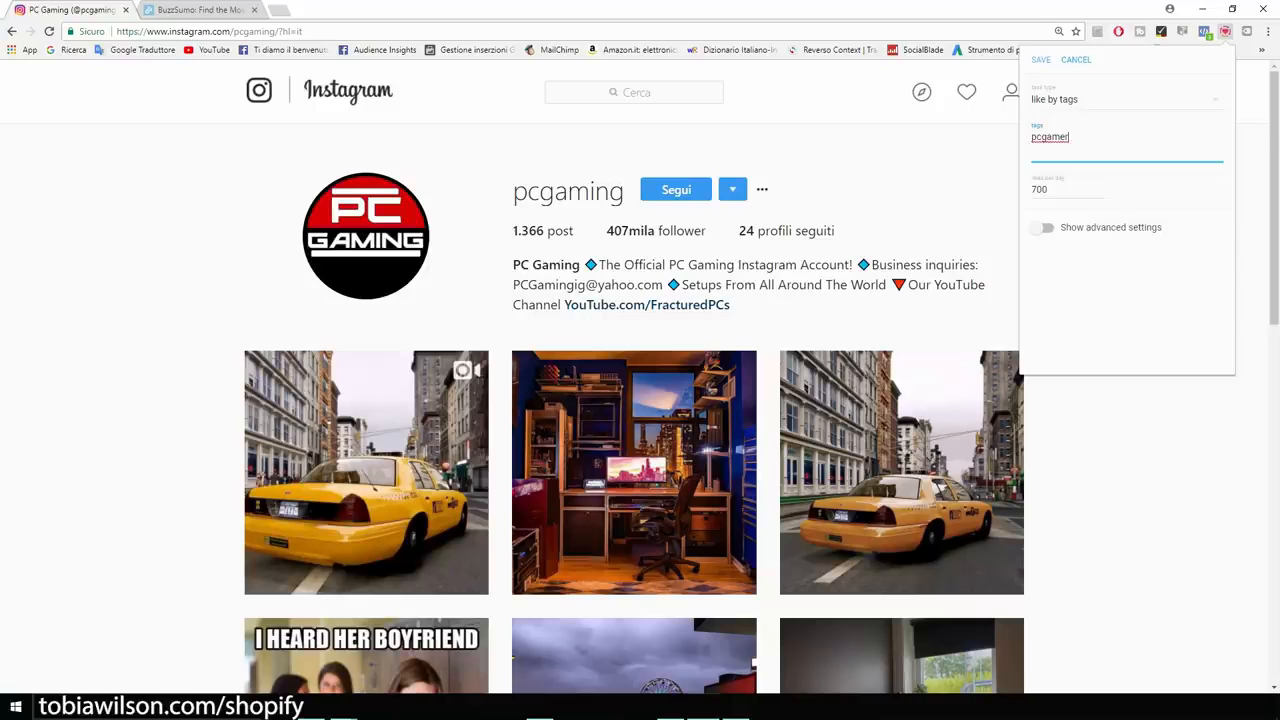
{"action": "left_click", "coordinate": [1041, 60]}
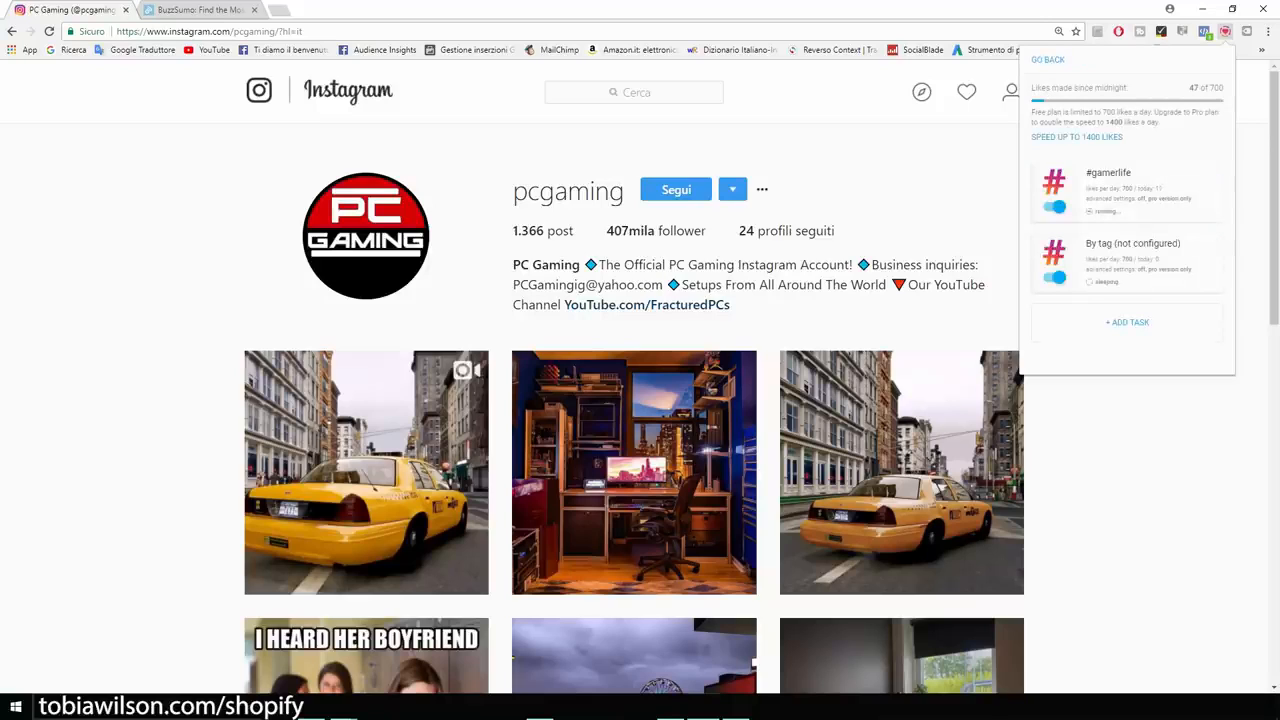
Close the Everliker panel and open the passionategamerstore profile, zoomed in.
{"action": "left_click", "coordinate": [1140, 430]}
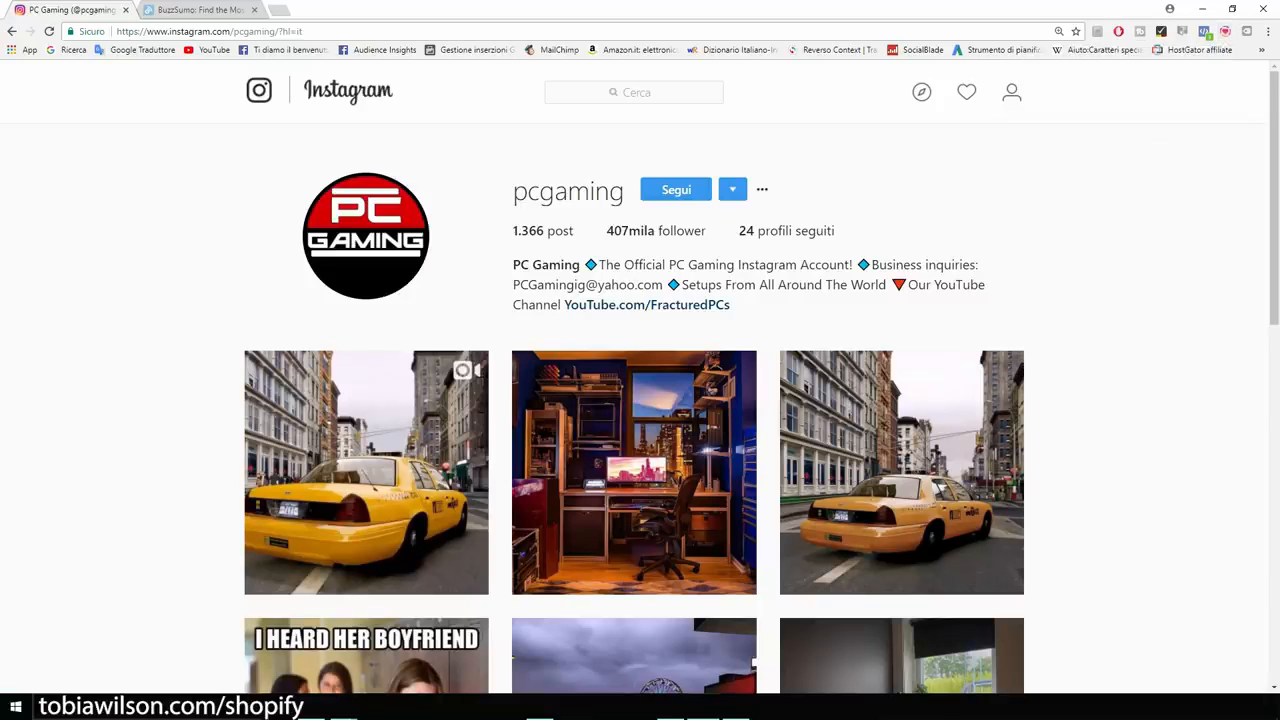
{"action": "scroll", "coordinate": [634, 400], "scroll_direction": "down", "scroll_amount": 2}
{"action": "scroll", "coordinate": [634, 400], "scroll_direction": "up", "scroll_amount": 2}
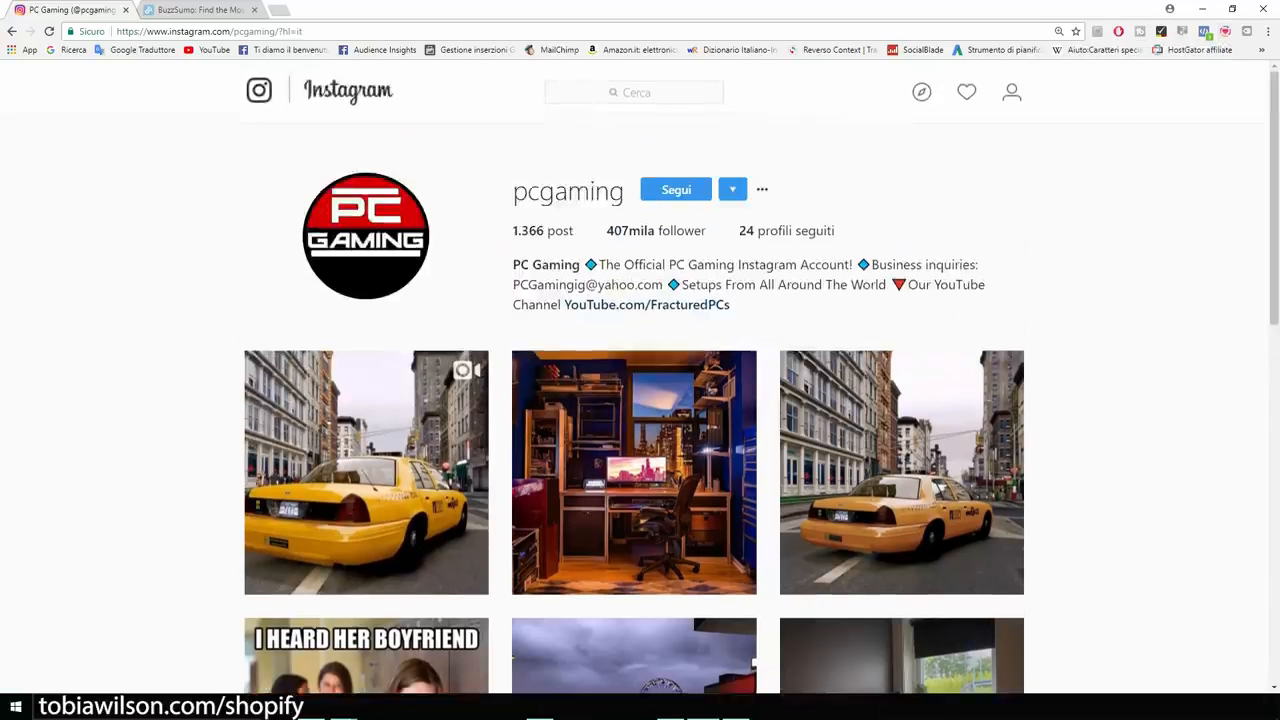
{"action": "left_click", "coordinate": [1012, 92]}
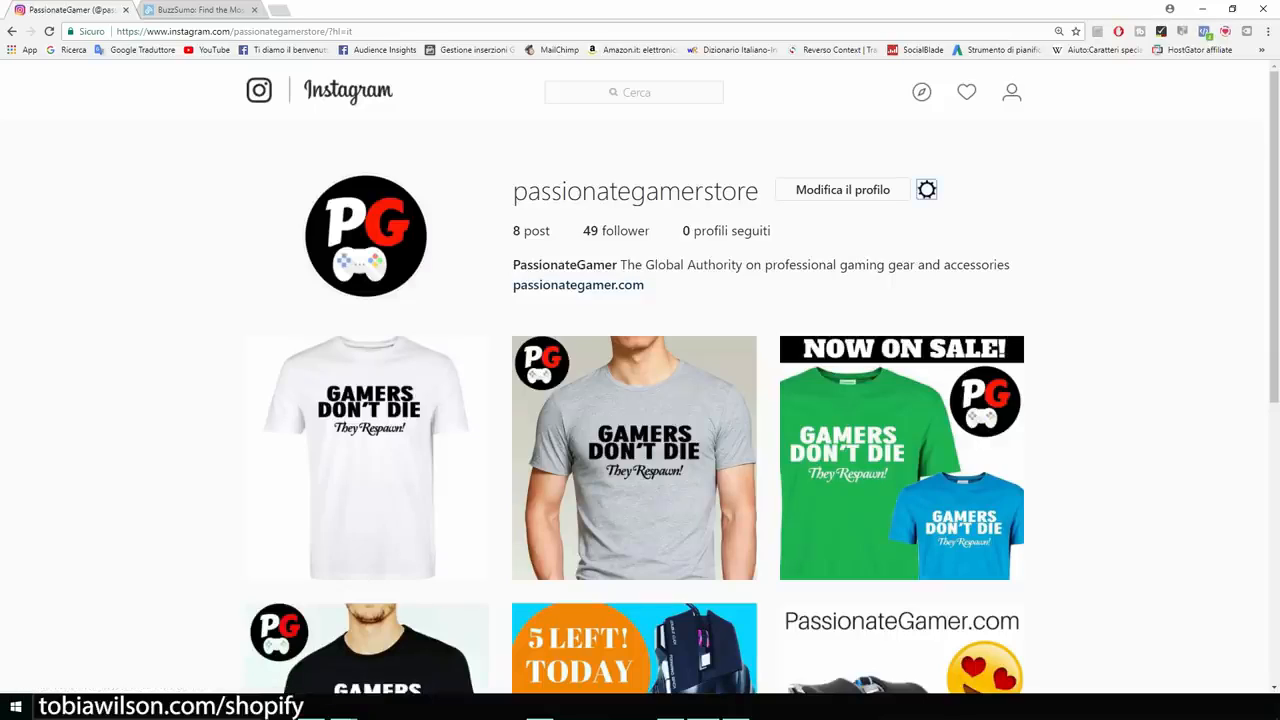
{"action": "key", "text": "ctrl+plus"}
{"action": "key", "text": "ctrl+plus"}
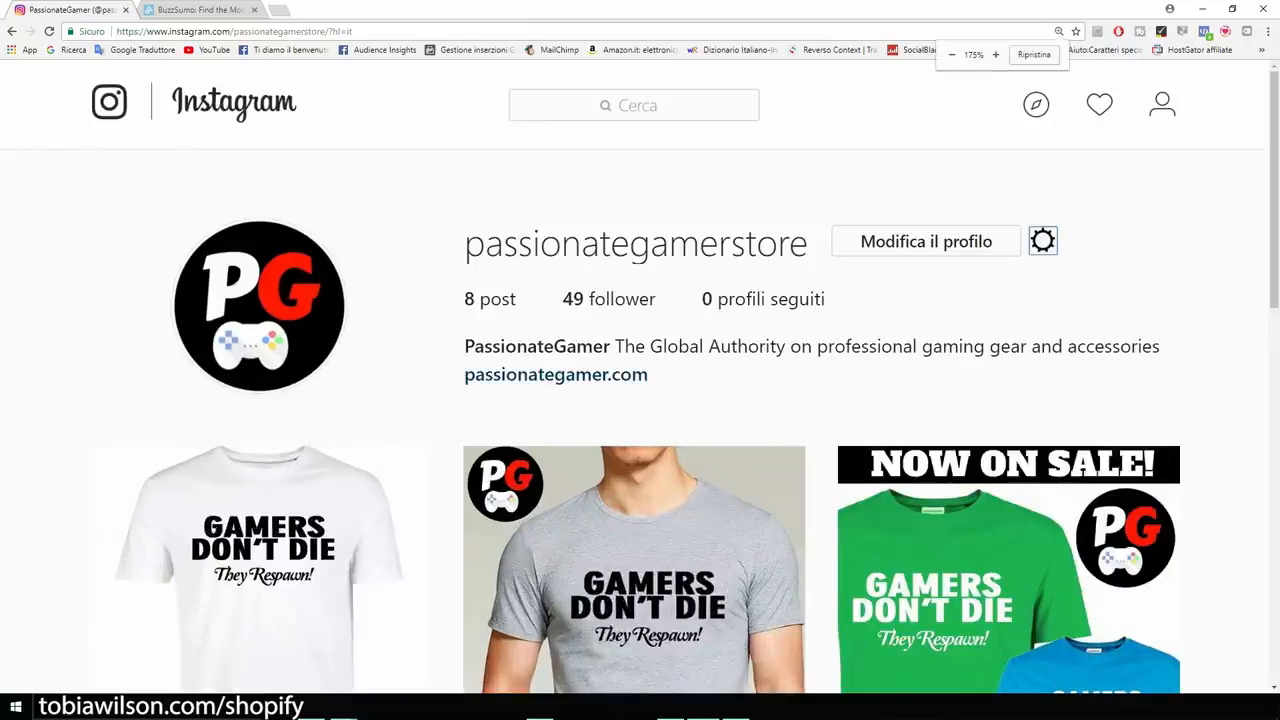
{"action": "key", "text": "ctrl+plus"}
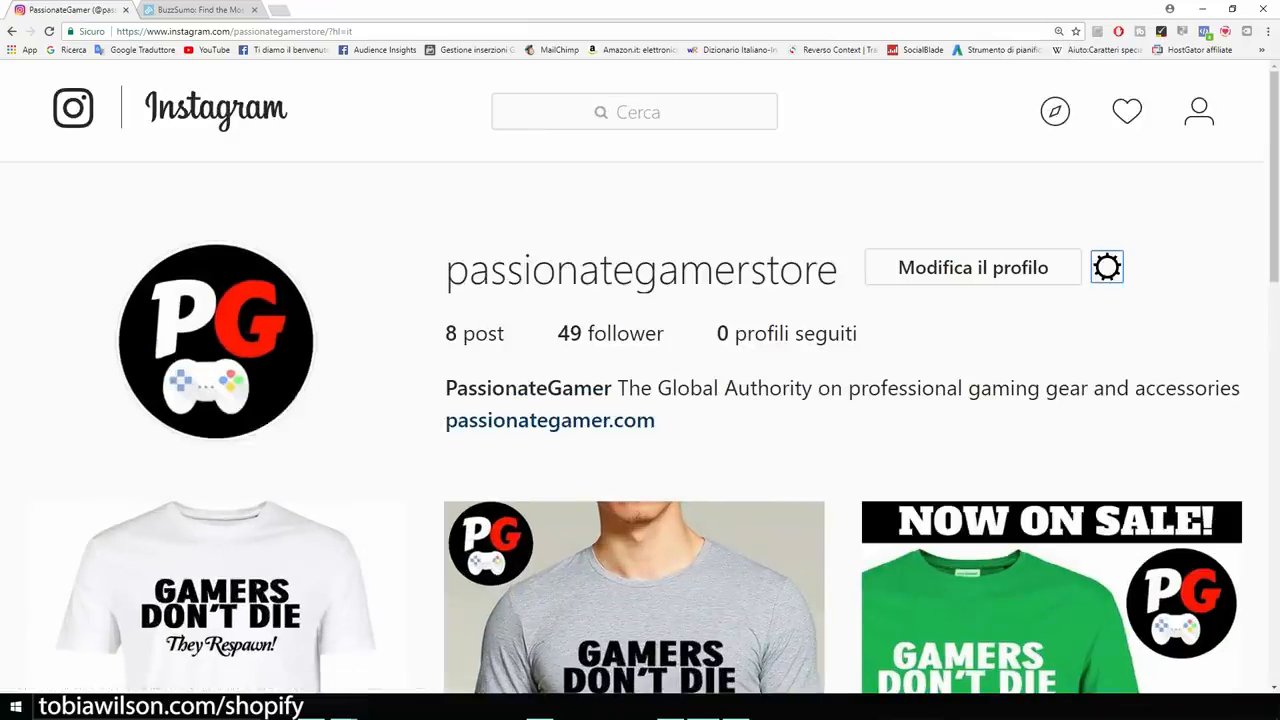
{"action": "left_click", "coordinate": [972, 267]}
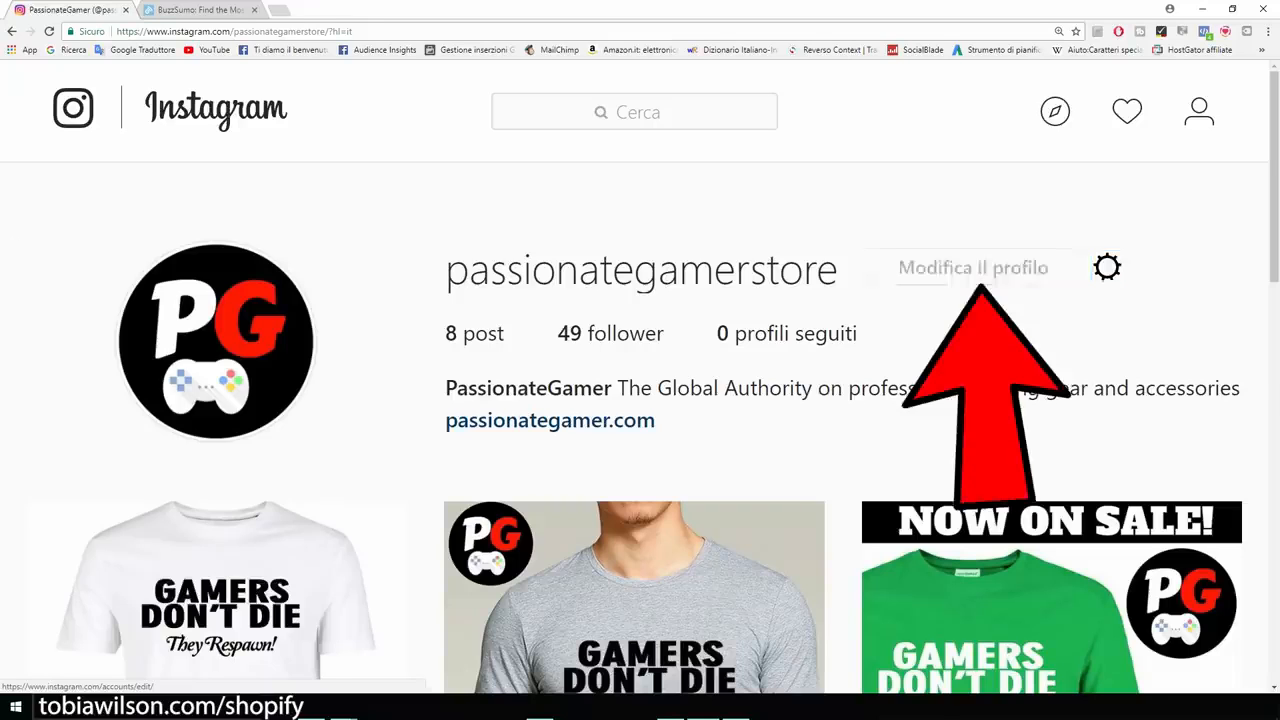
{"action": "scroll", "coordinate": [640, 400], "scroll_direction": "down", "scroll_amount": 2}
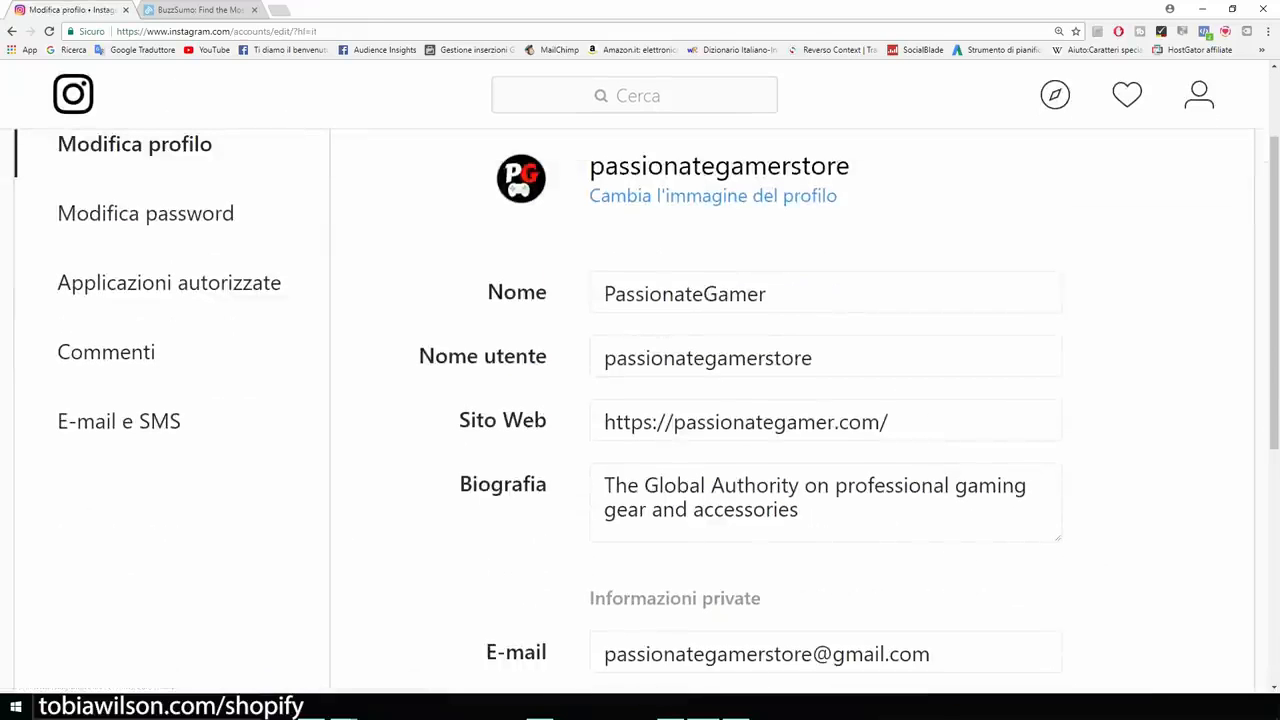
{"action": "left_click_drag", "start_coordinate": [459, 420], "coordinate": [548, 420]}
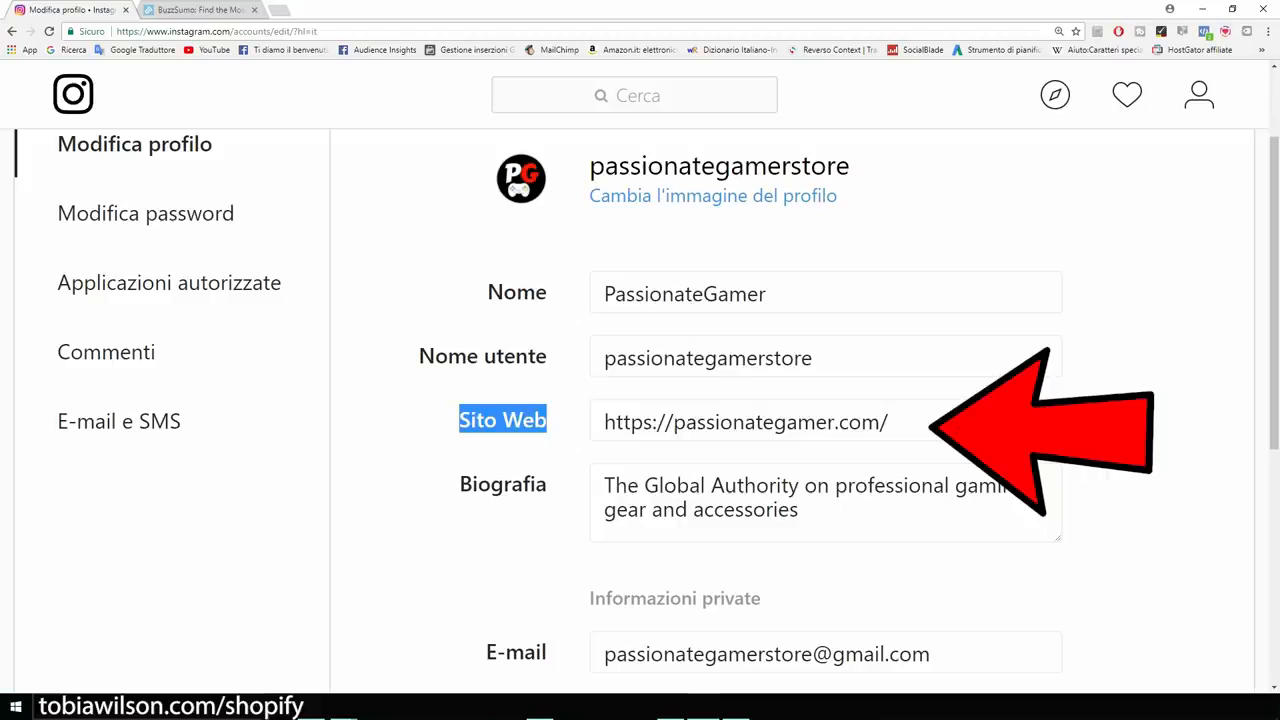
{"action": "left_click", "coordinate": [746, 422]}
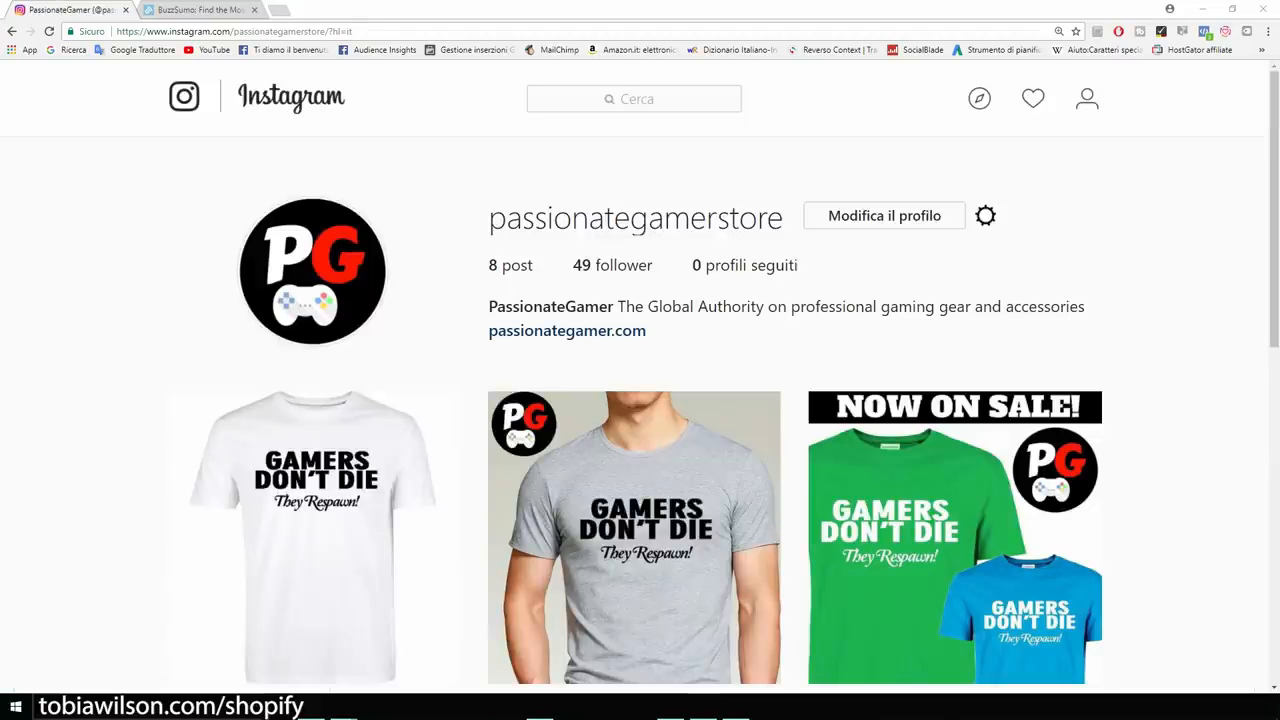